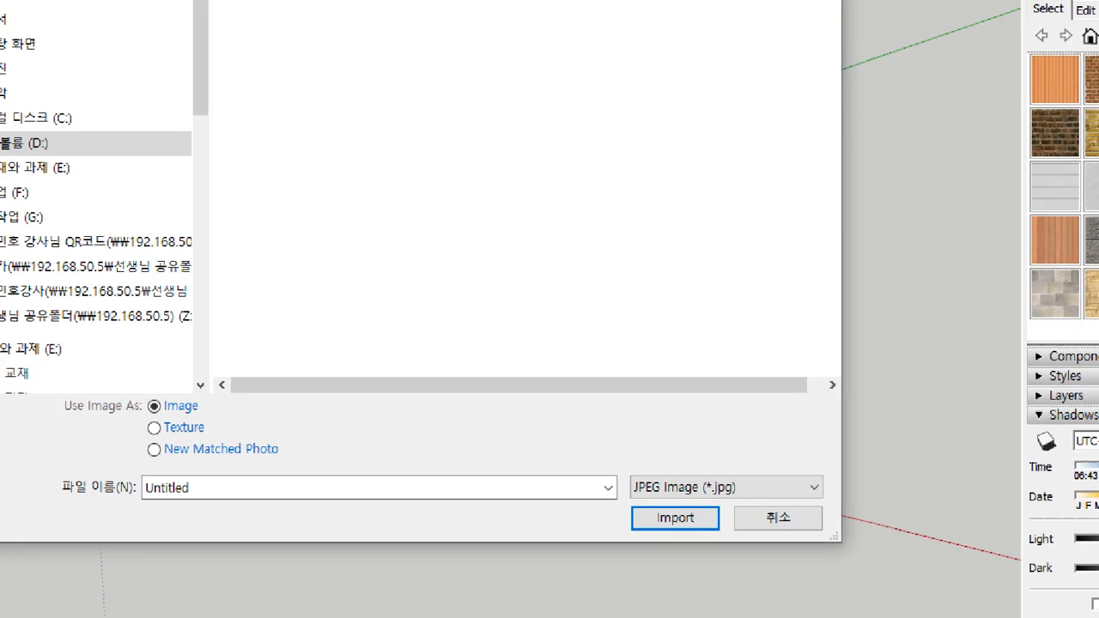
Import the AutoCAD drawing 16-1층주택.dwg and dismiss the import results
click(675, 526)
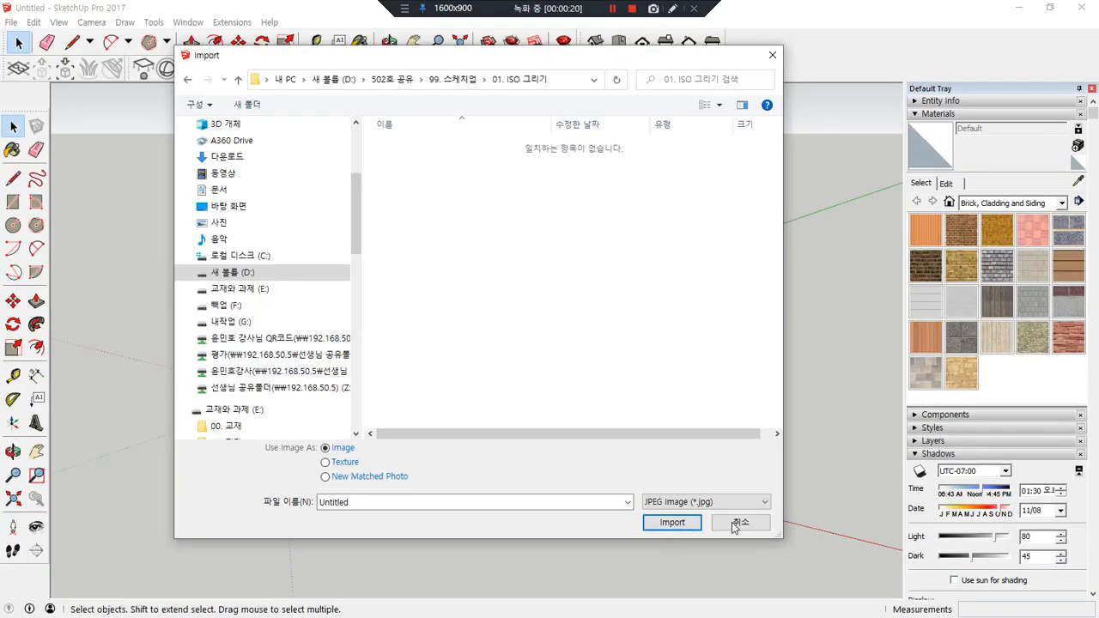
click(755, 502)
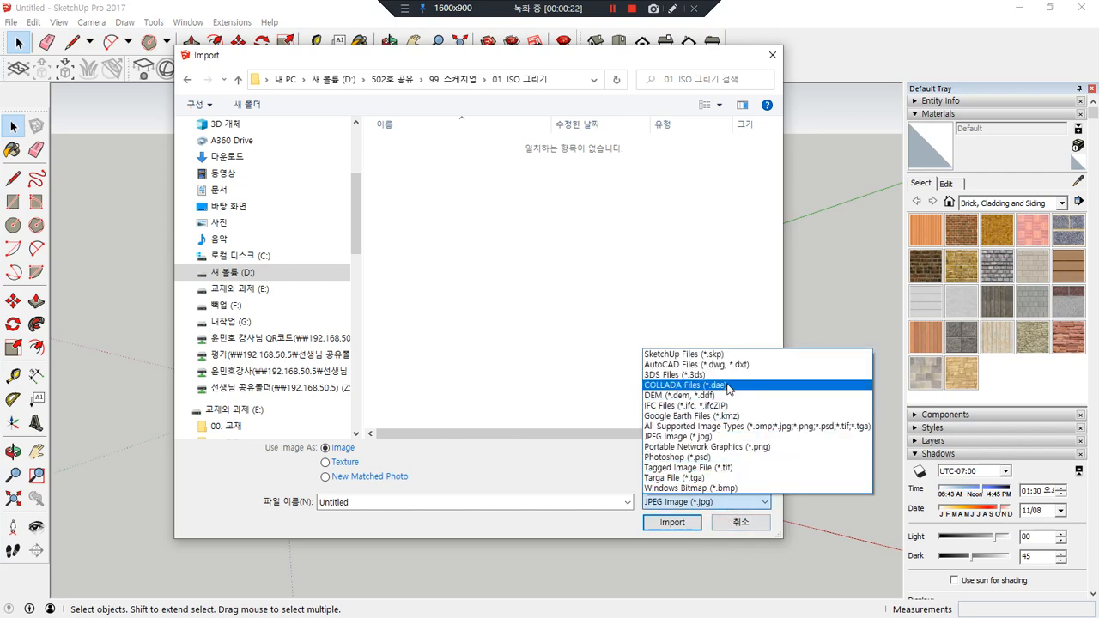
click(743, 365)
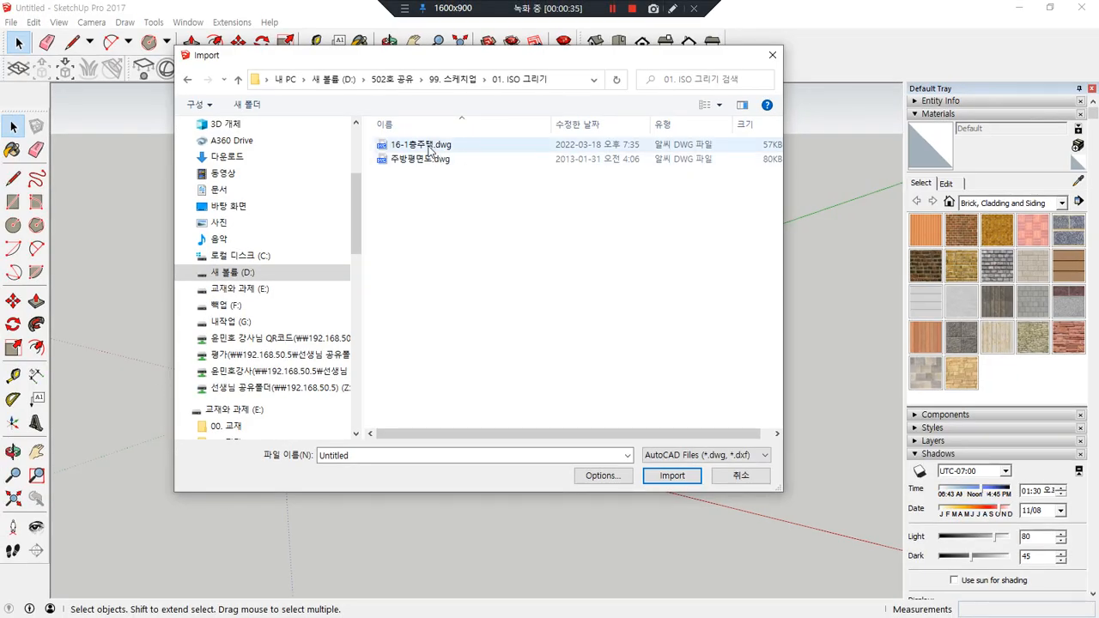
click(427, 145)
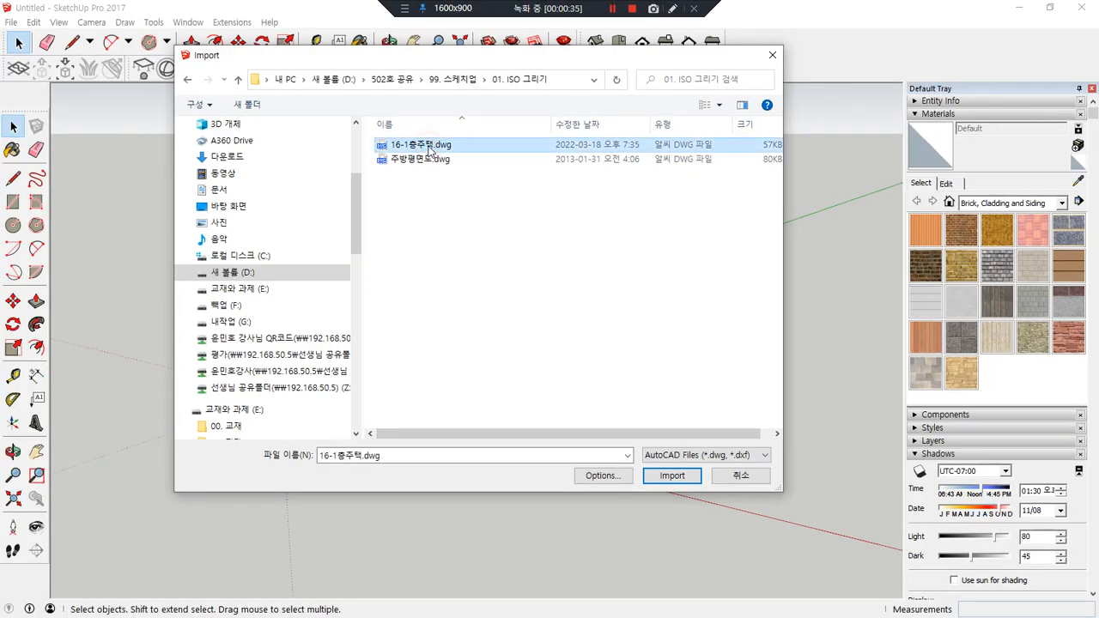
click(666, 478)
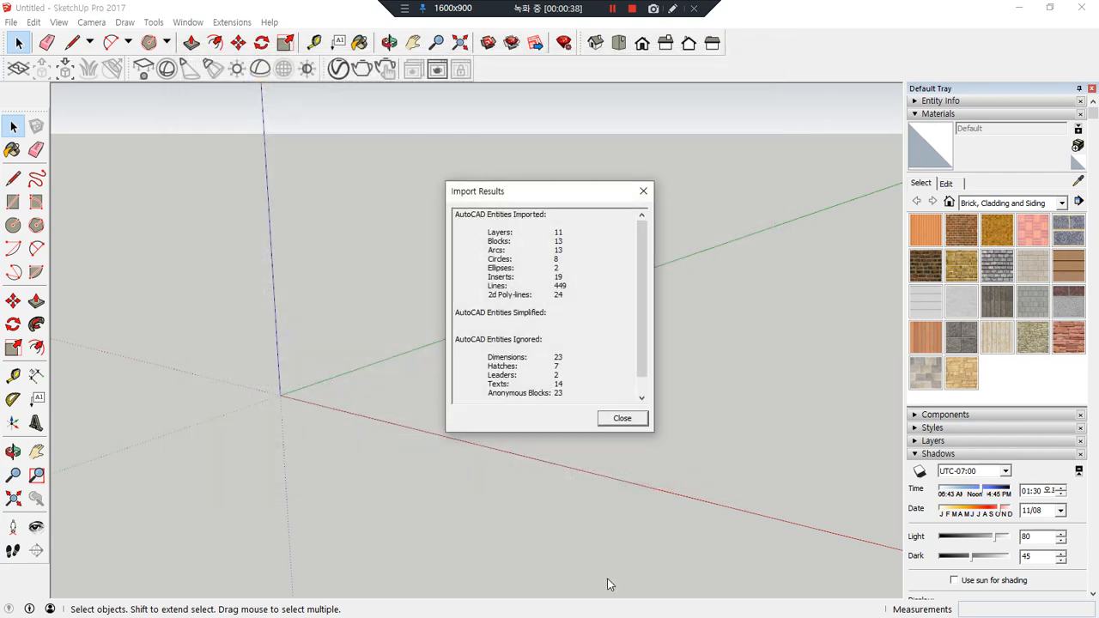
click(621, 418)
Examine the imported floor plan and the list of layers brought in with it
mouse_move(466, 421)
middle_down()
mouse_move(420, 388)
mouse_move(600, 466)
middle_up()
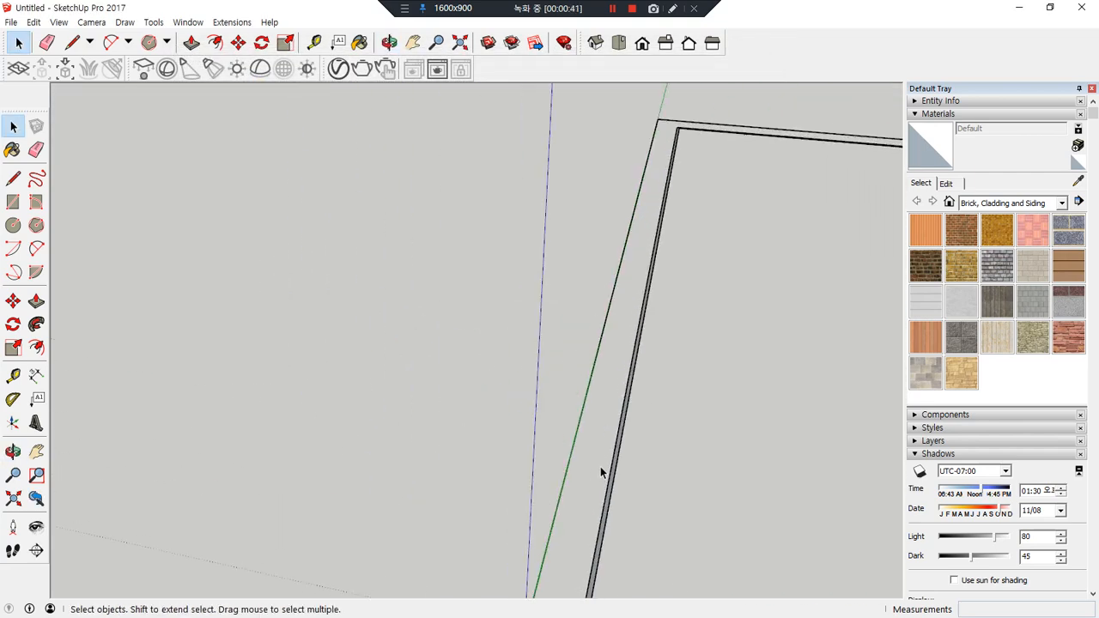
scroll(602, 464, down, 2)
scroll(601, 449, down, 5)
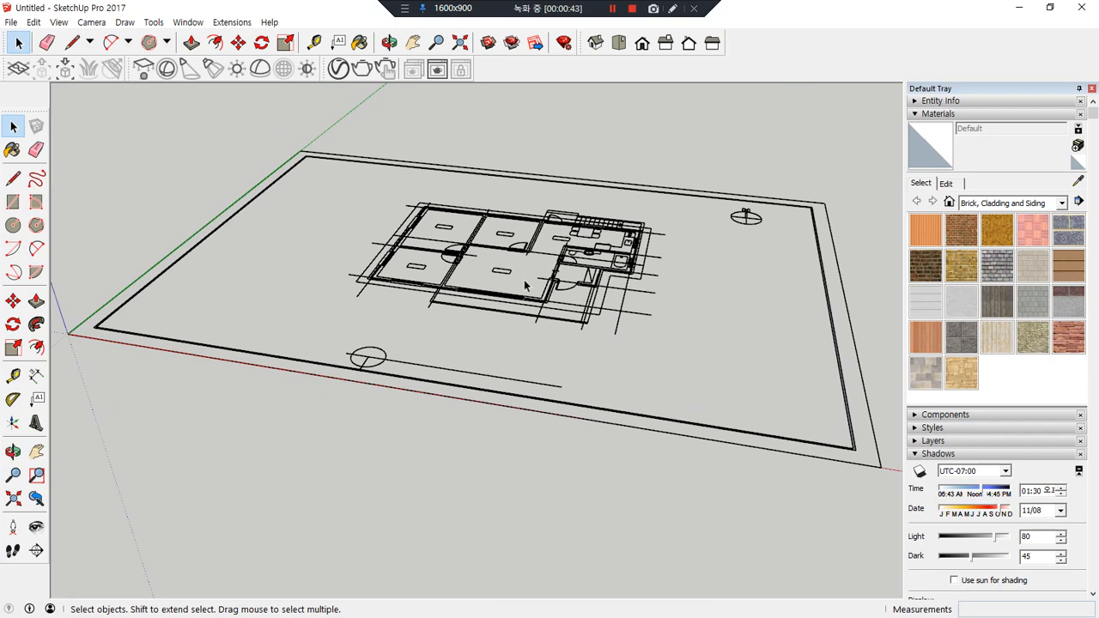
middle_drag(524, 279, 454, 409)
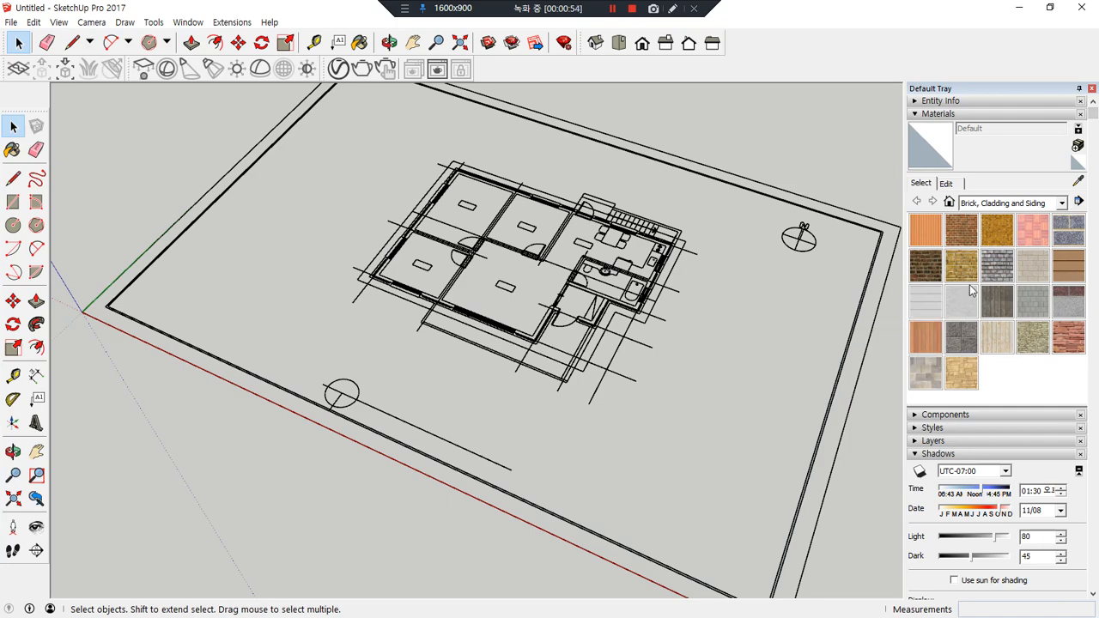
click(933, 441)
scroll(935, 437, down, 5)
scroll(936, 437, up, 2)
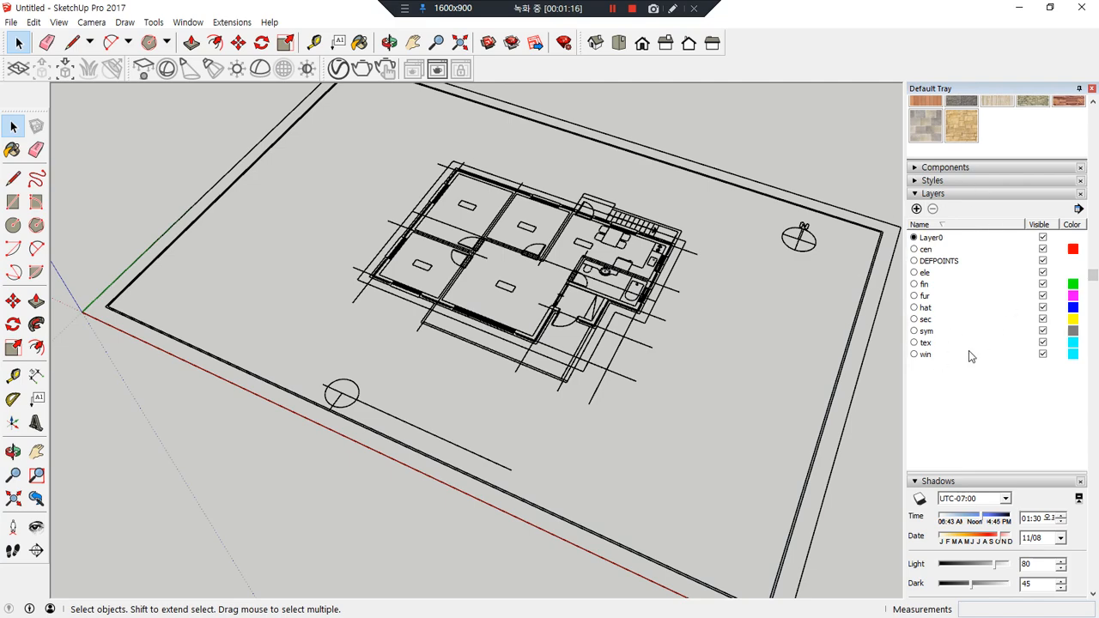
scroll(752, 233, down, 1)
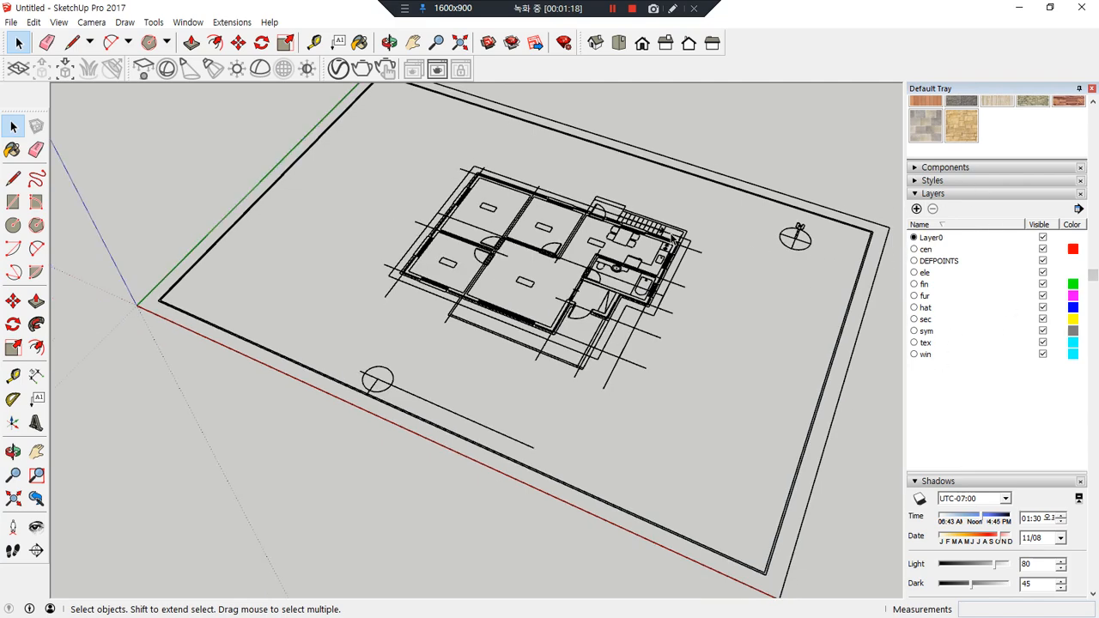
middle_drag(614, 213, 574, 232)
middle_drag(447, 336, 563, 344)
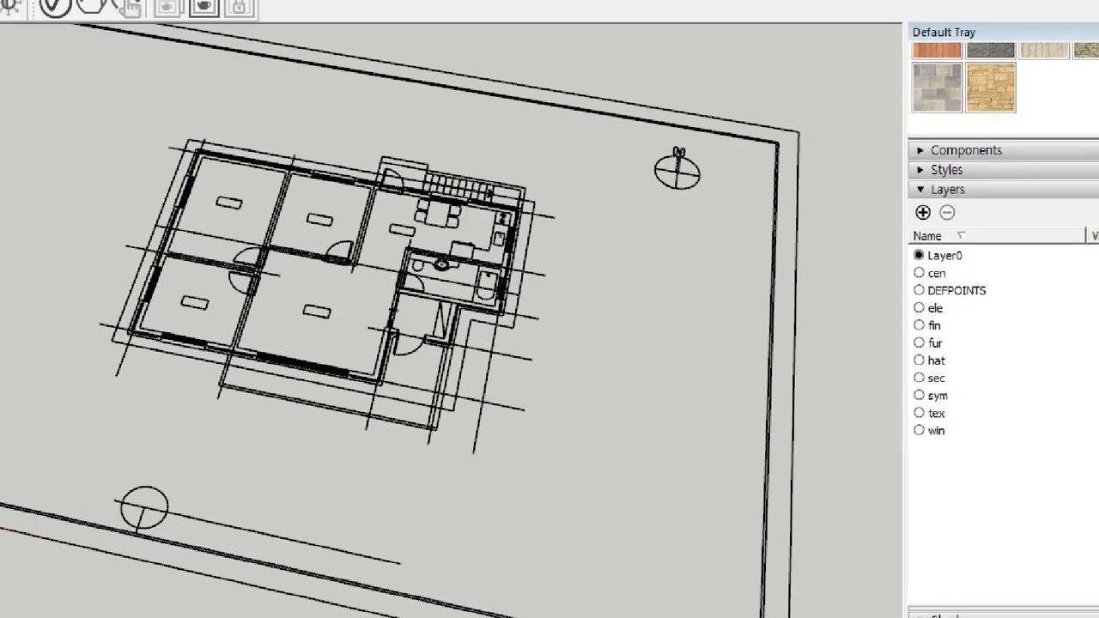
key(g)
mouse_move(943, 234)
mouse_down()
mouse_move(912, 233)
mouse_move(938, 188)
mouse_move(984, 236)
mouse_move(930, 243)
mouse_up()
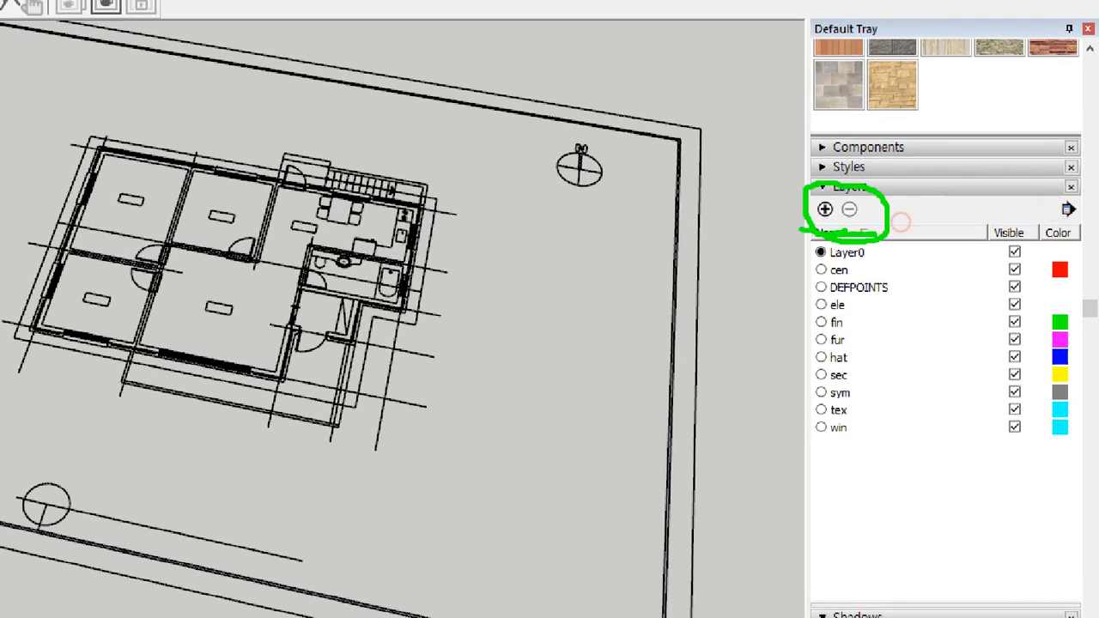
drag(900, 221, 802, 230)
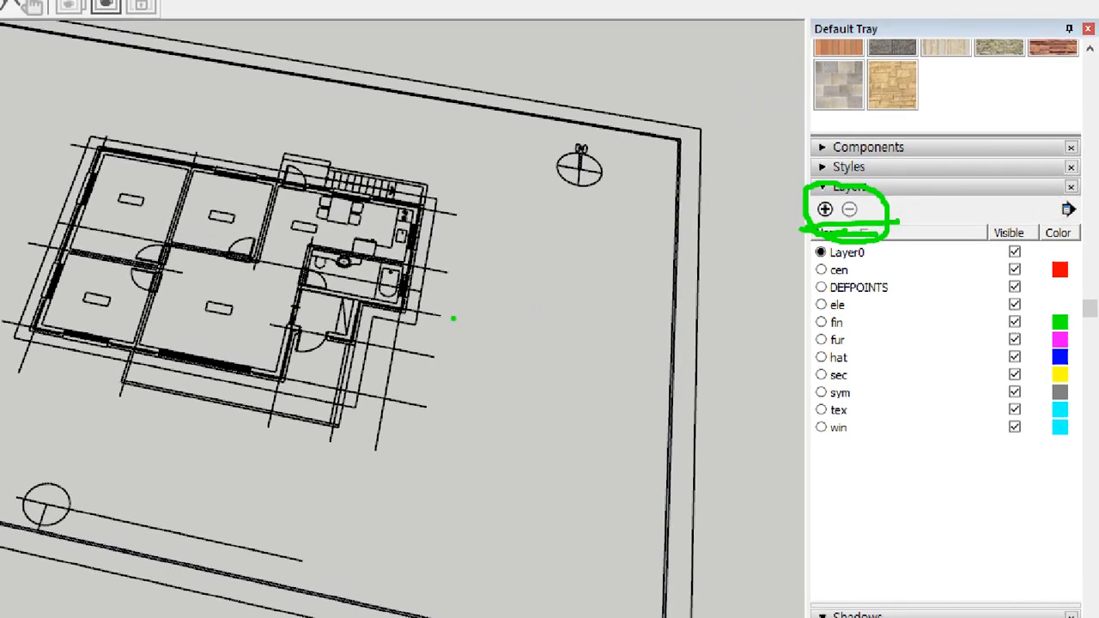
key(e)
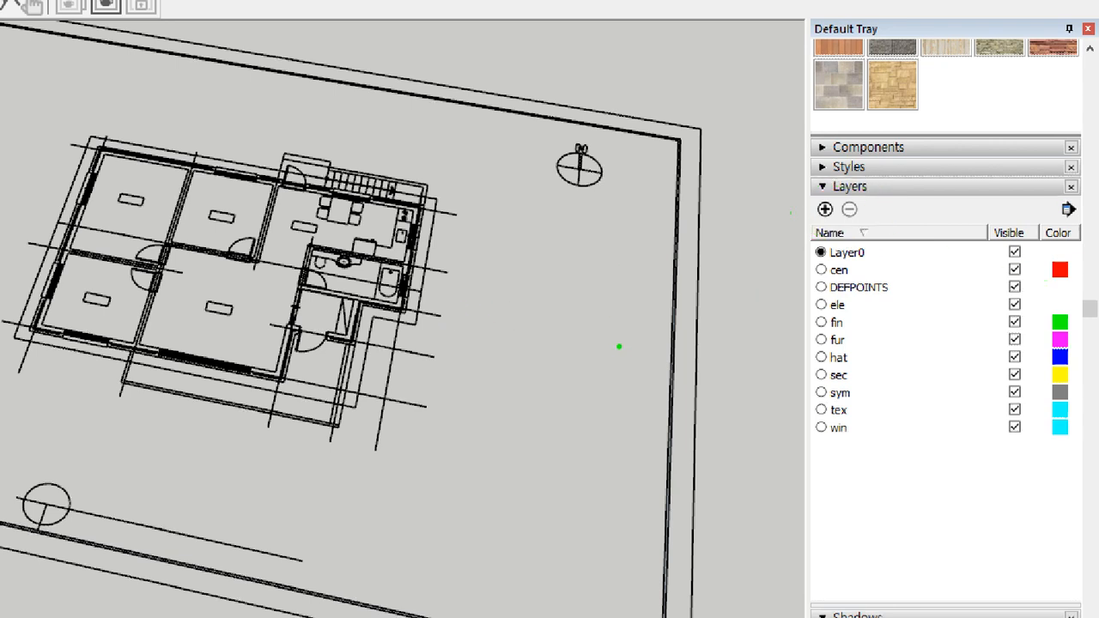
mouse_move(843, 227)
mouse_down()
mouse_move(831, 235)
mouse_move(811, 208)
mouse_move(846, 223)
mouse_up()
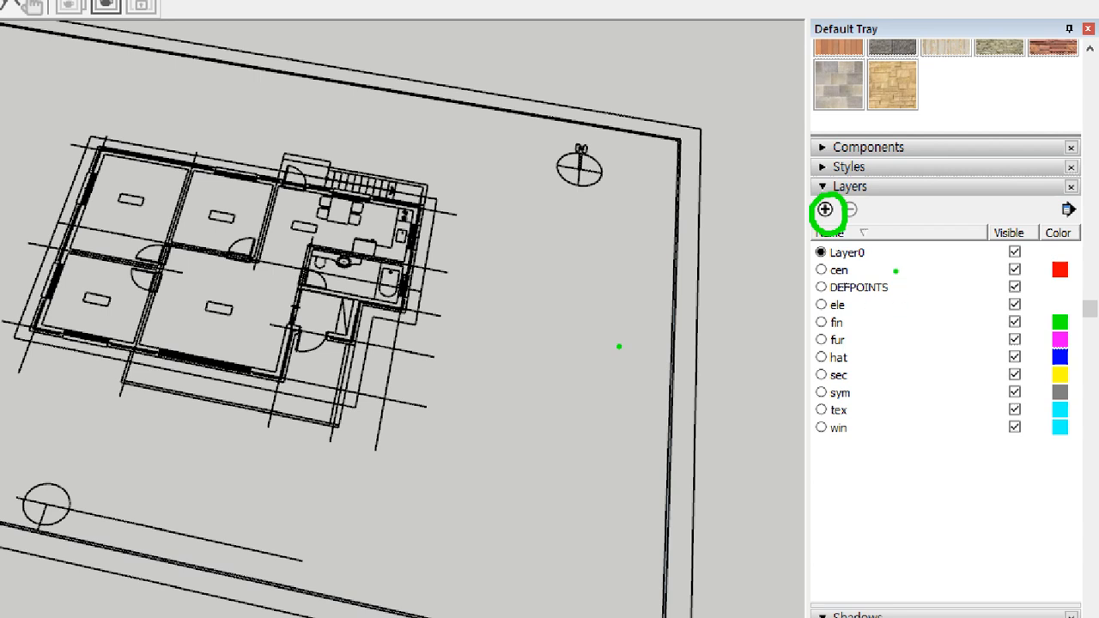
mouse_move(896, 272)
mouse_down()
mouse_move(910, 401)
mouse_move(902, 258)
mouse_up()
mouse_move(890, 458)
mouse_down()
mouse_move(811, 423)
mouse_move(884, 445)
mouse_up()
drag(831, 199, 845, 202)
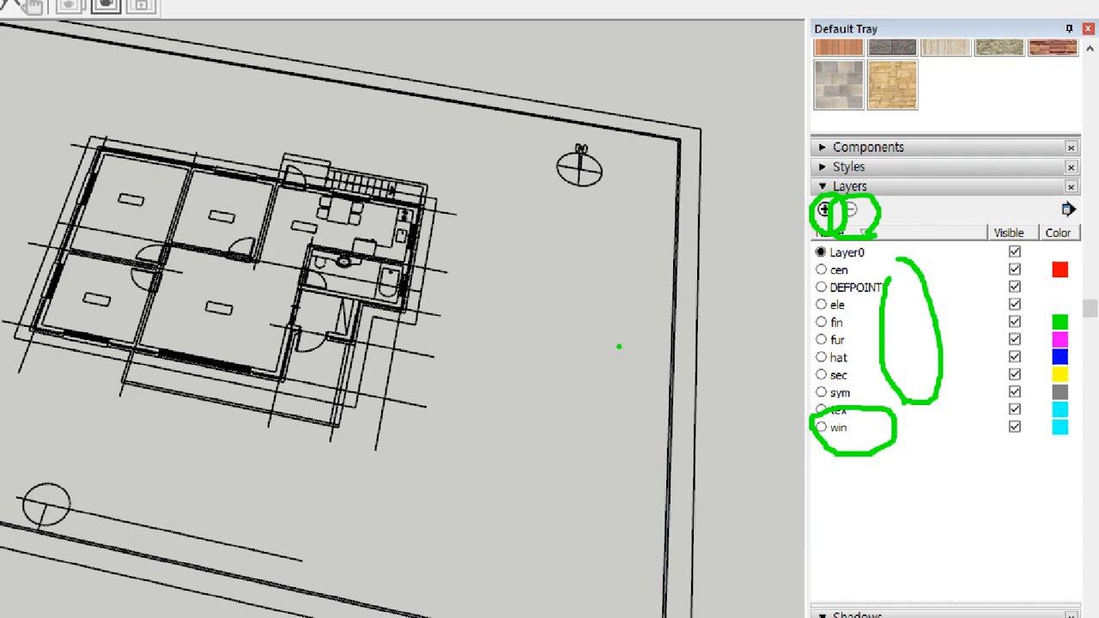
key(Escape)
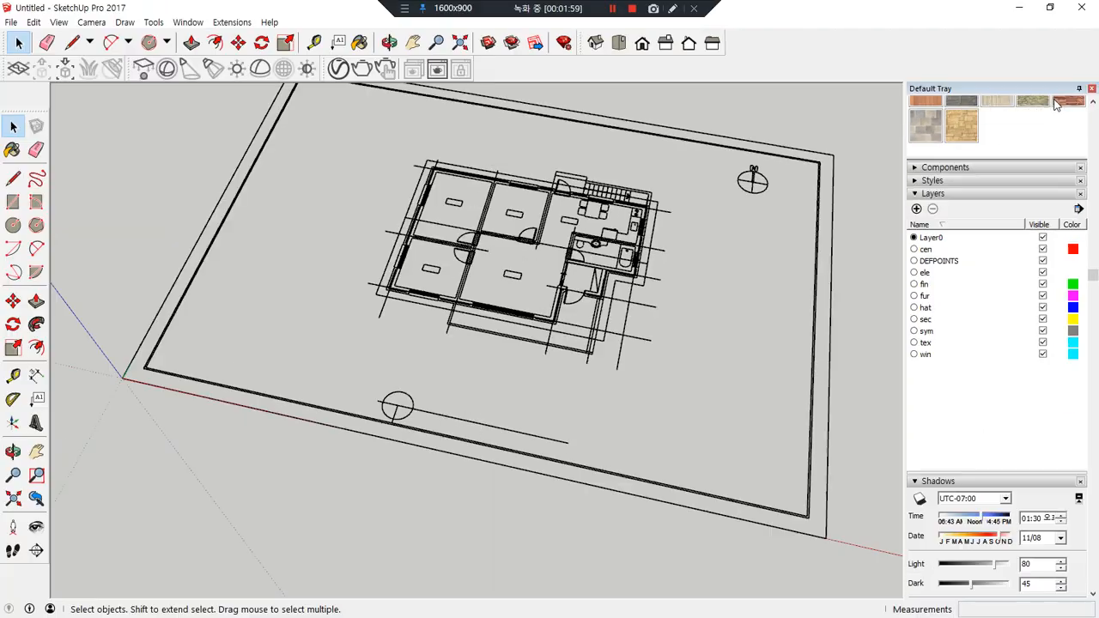
Select the north symbol beside the floor plan and inspect its entity information, including its assigned layer
scroll(1033, 98, up, 3)
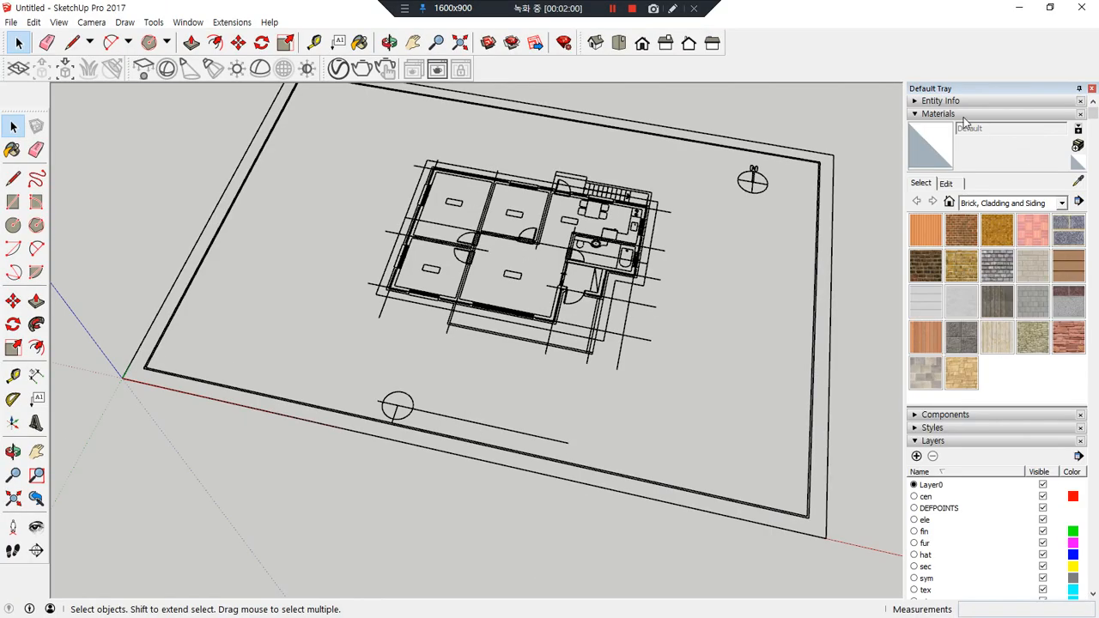
click(942, 103)
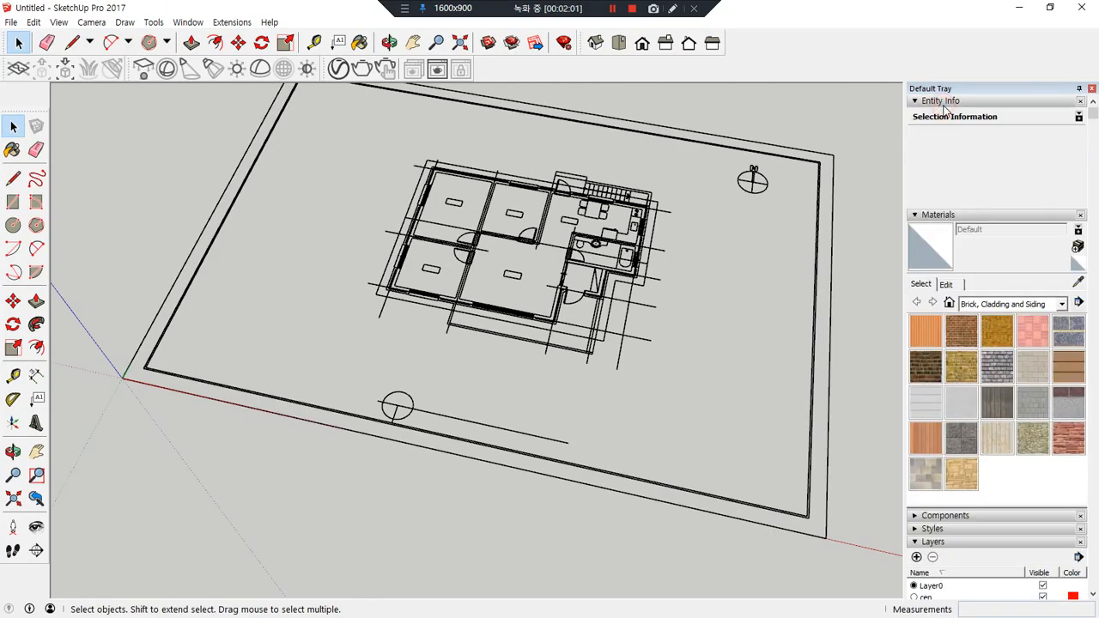
click(758, 195)
click(759, 194)
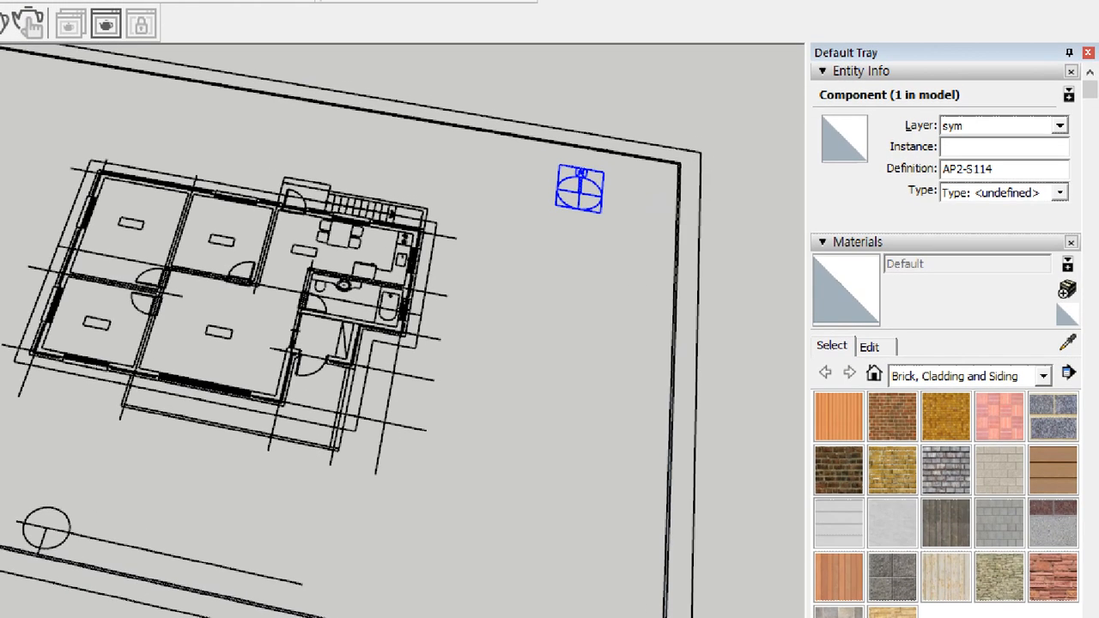
mouse_move(1032, 144)
mouse_down()
mouse_move(1003, 152)
mouse_move(958, 106)
mouse_move(988, 155)
mouse_up()
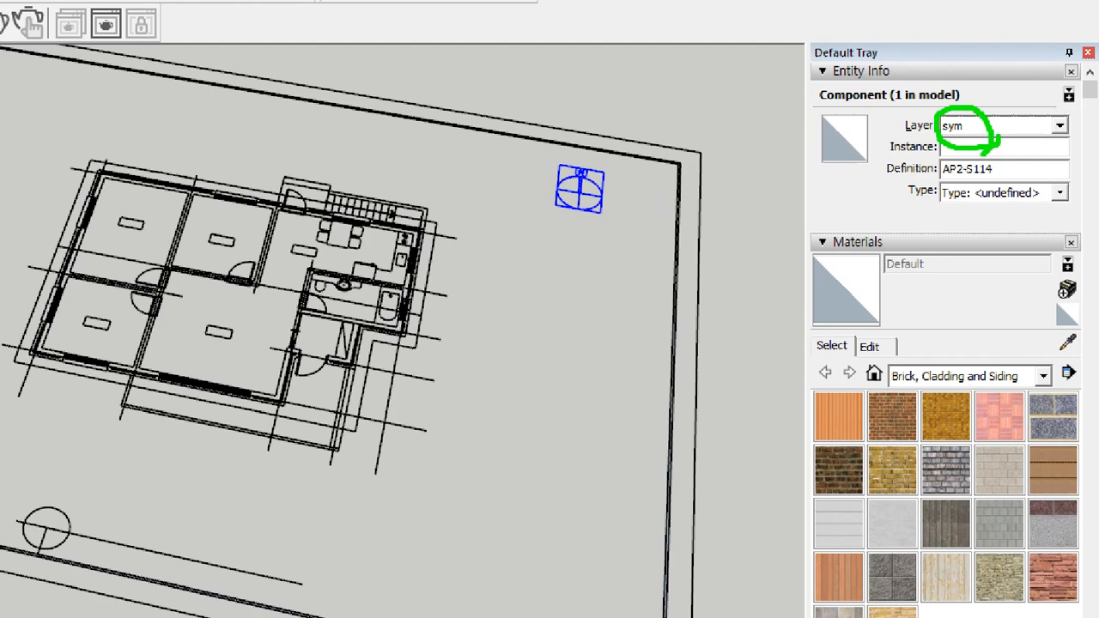
mouse_move(620, 218)
mouse_down()
mouse_move(555, 191)
mouse_move(633, 203)
mouse_move(948, 150)
mouse_move(931, 144)
mouse_move(905, 166)
mouse_up()
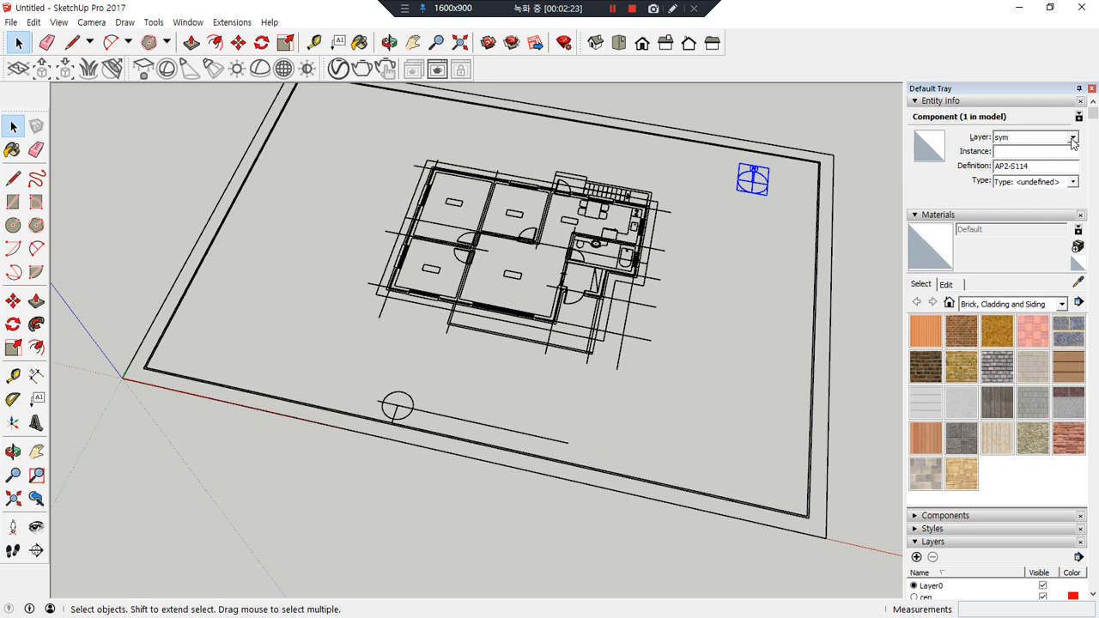
Reassign the north symbol to Layer0 and on to the cen layer, and clear the selection
click(1060, 125)
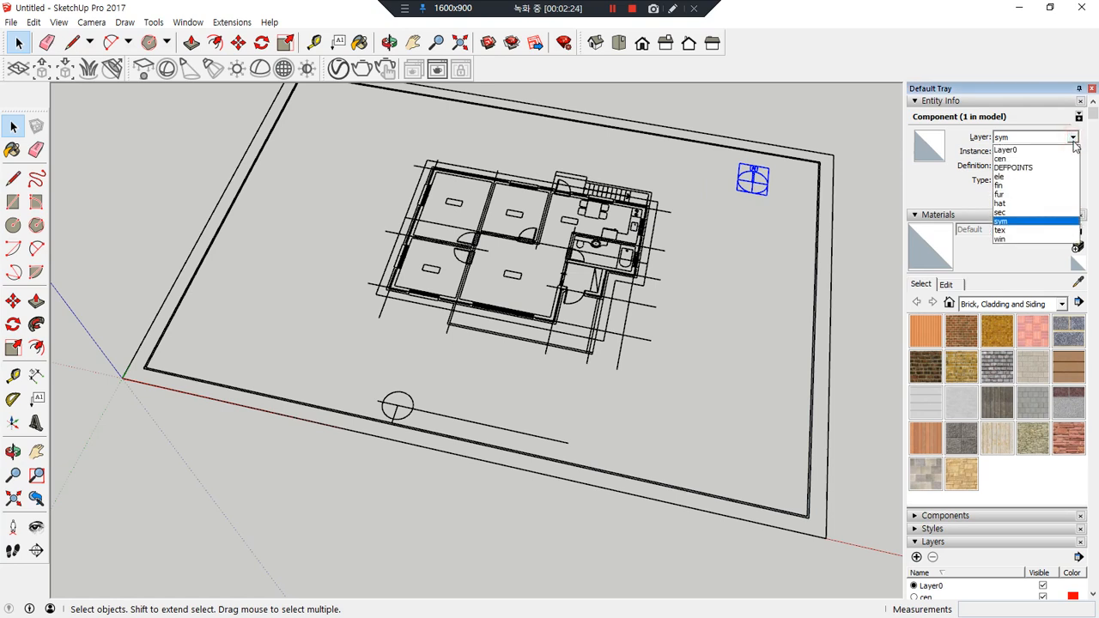
click(1064, 150)
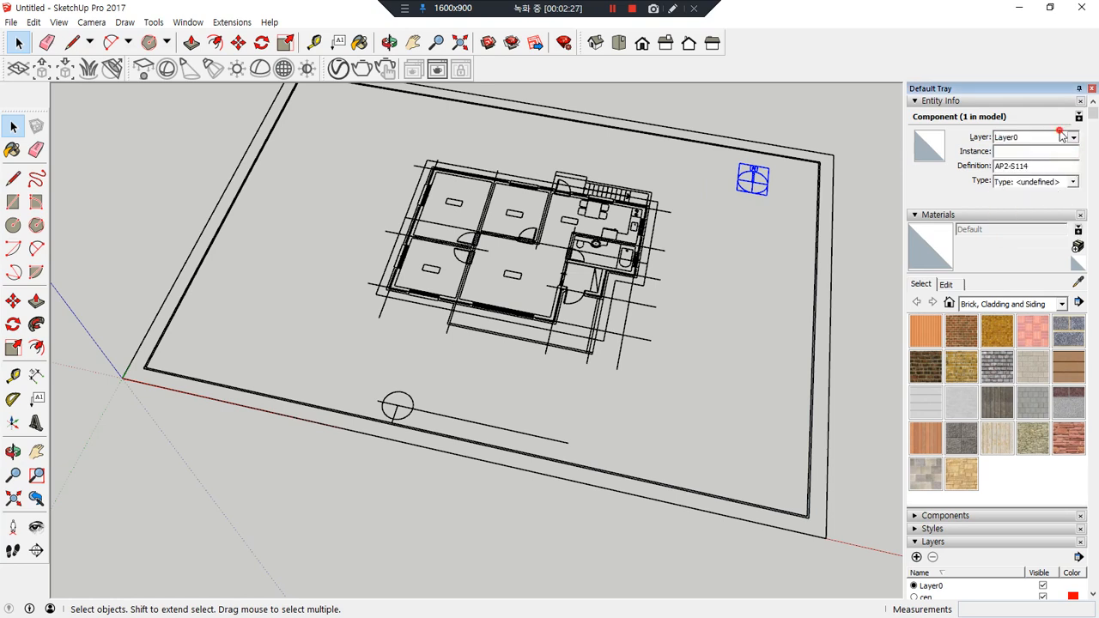
click(1063, 135)
click(1046, 153)
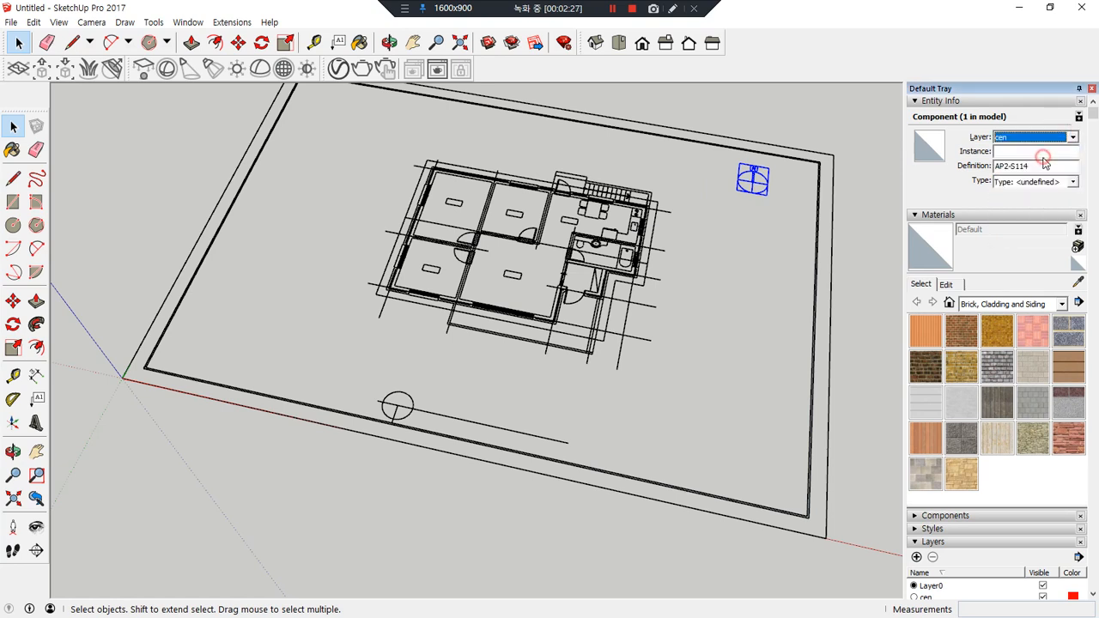
click(838, 201)
Delete the sheet border lines, the north symbol and the drawing title marker surrounding the floor plan
scroll(844, 205, down, 3)
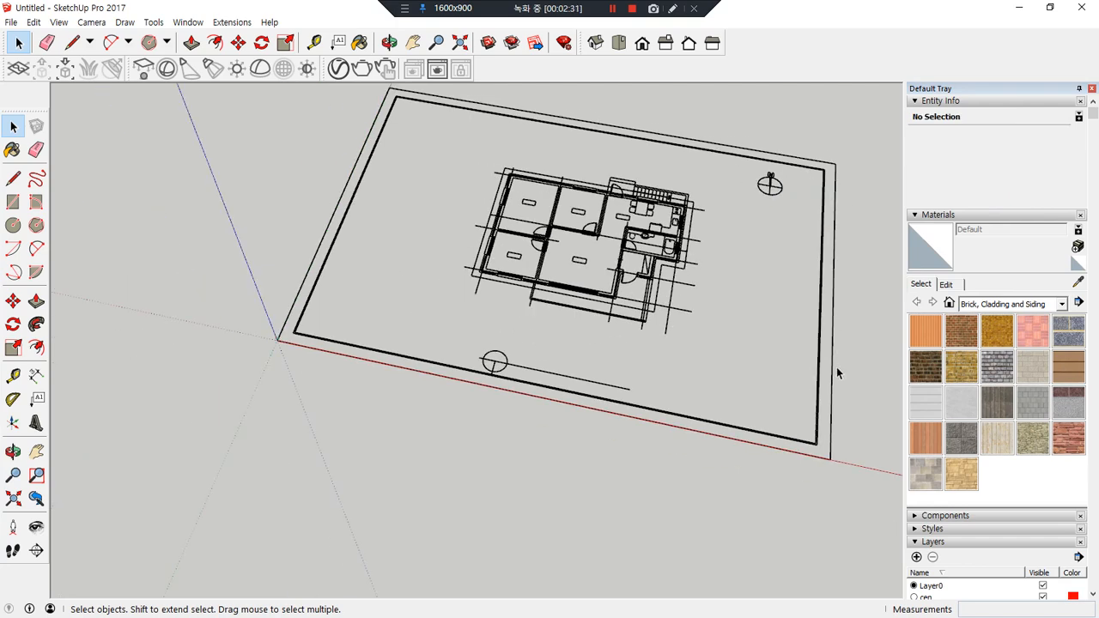
drag(831, 515, 783, 257)
drag(745, 153, 746, 153)
key(Delete)
drag(534, 379, 480, 350)
key(Delete)
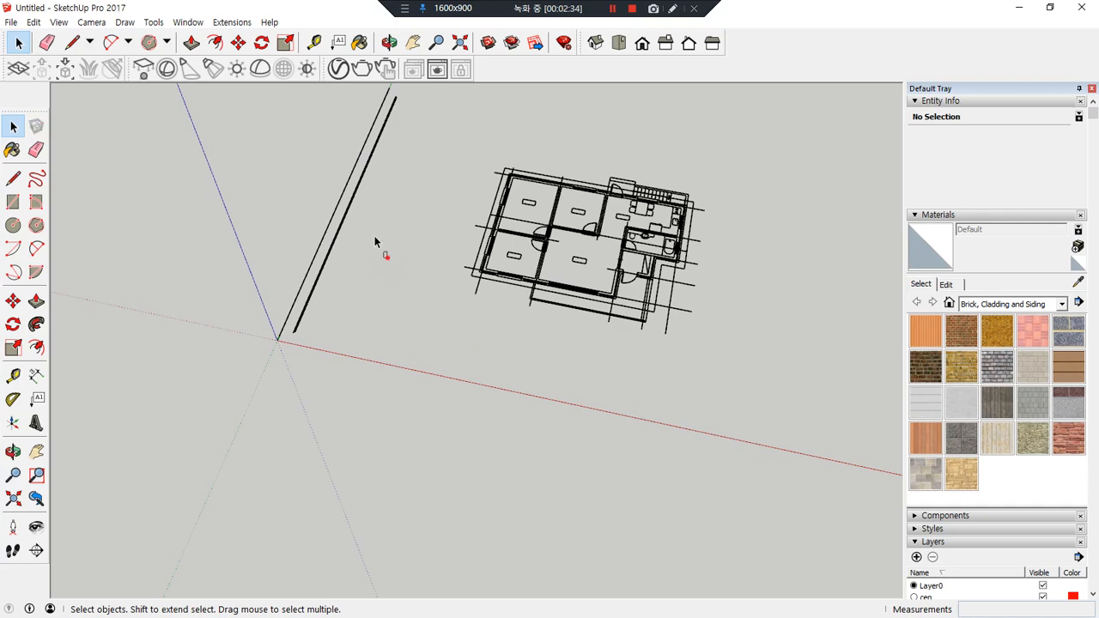
drag(375, 242, 285, 237)
key(Delete)
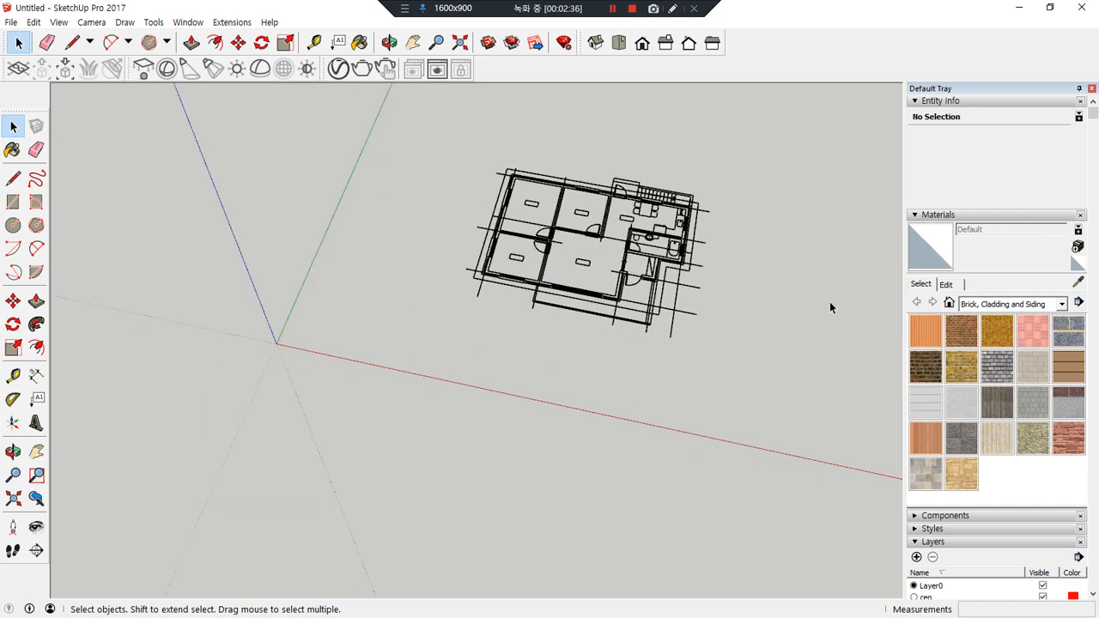
Add a new layer named "2d 평면"
scroll(951, 321, down, 10)
scroll(951, 322, up, 3)
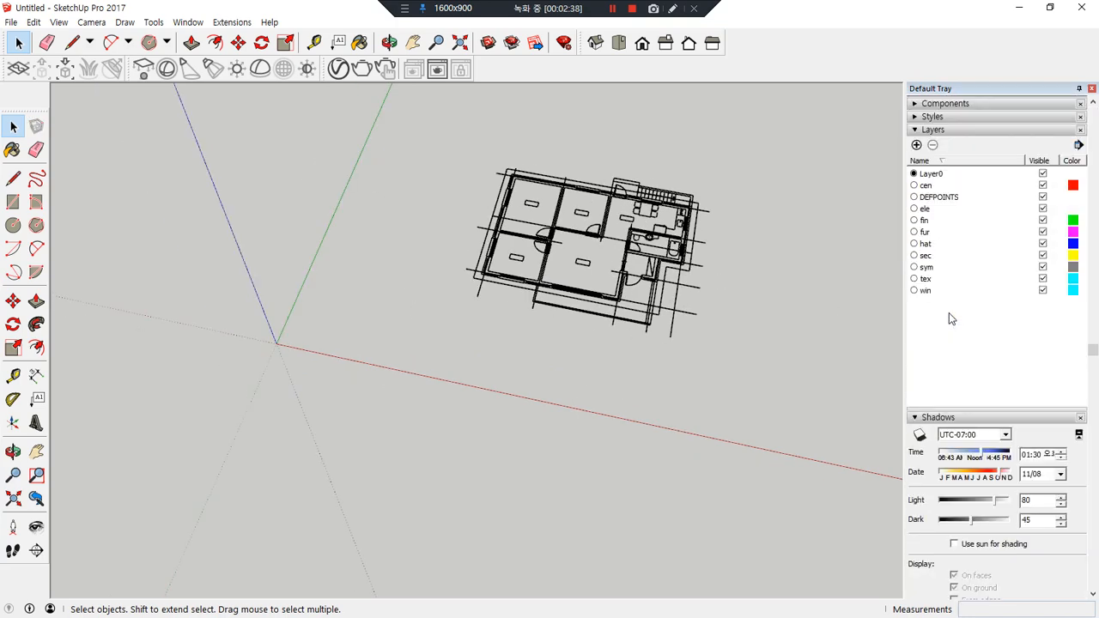
click(917, 145)
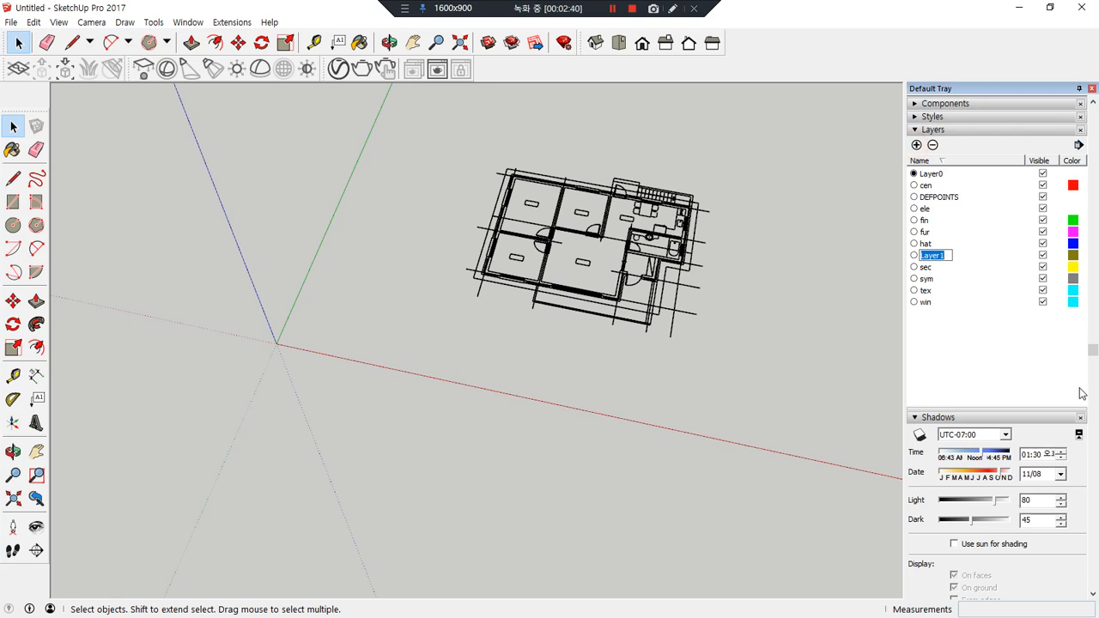
text(2d 평면)
key(Return)
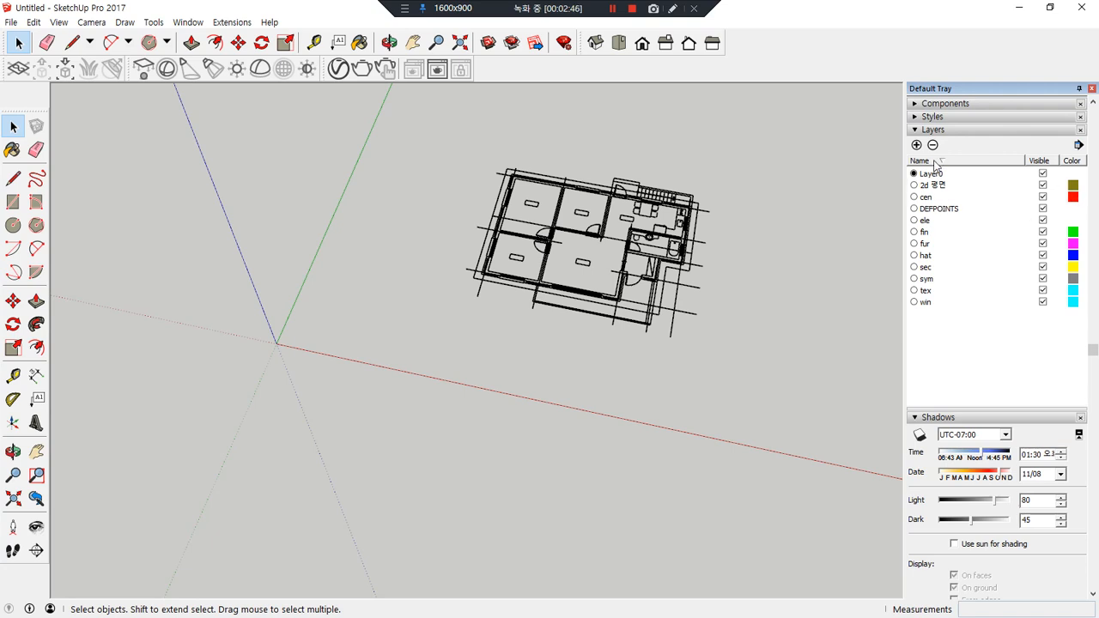
Hide the win layer of the imported floor plan
scroll(976, 146, up, 5)
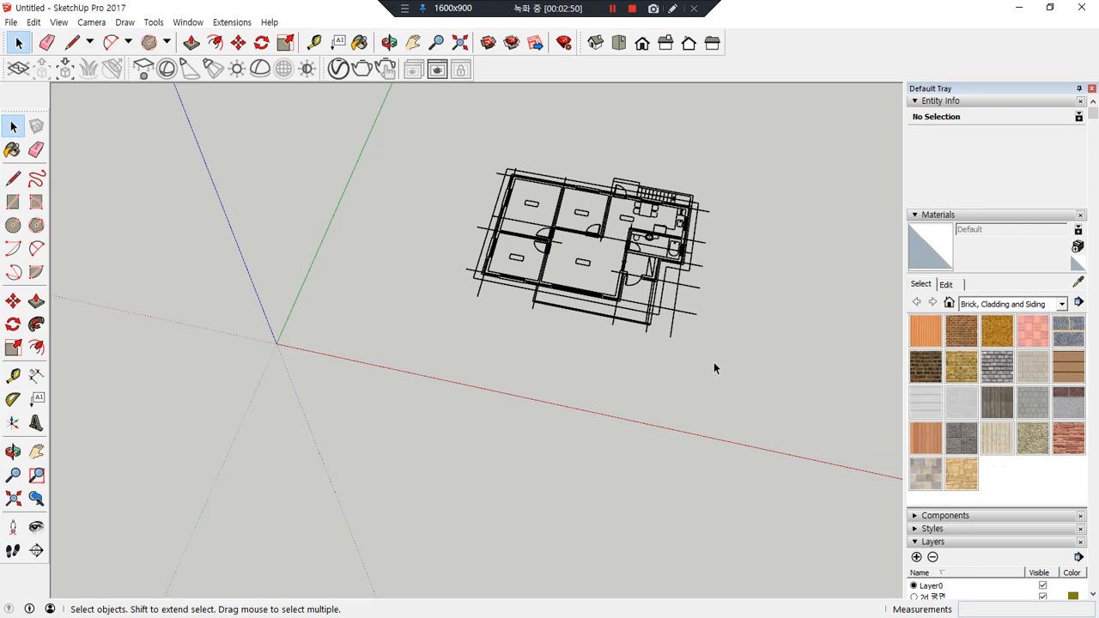
scroll(998, 473, down, 10)
scroll(966, 438, up, 2)
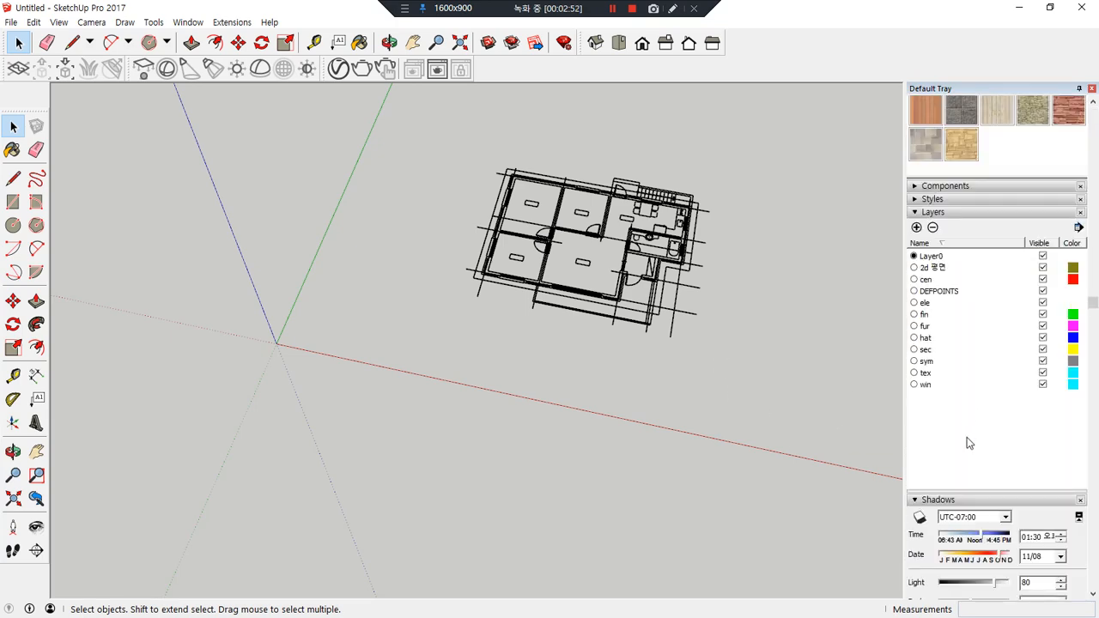
scroll(587, 194, up, 6)
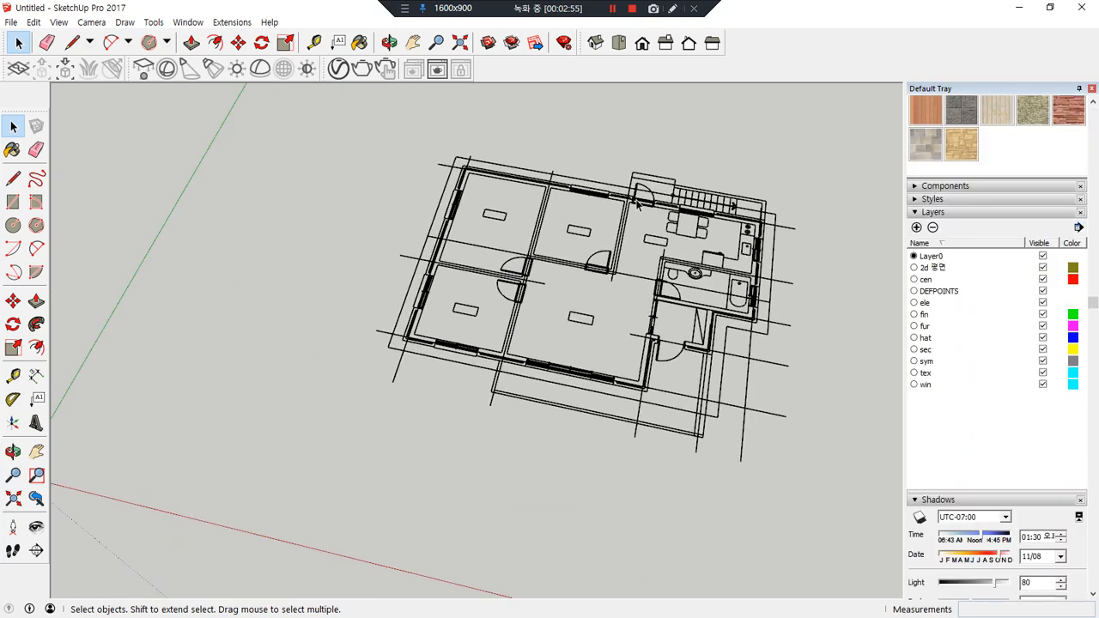
click(1042, 386)
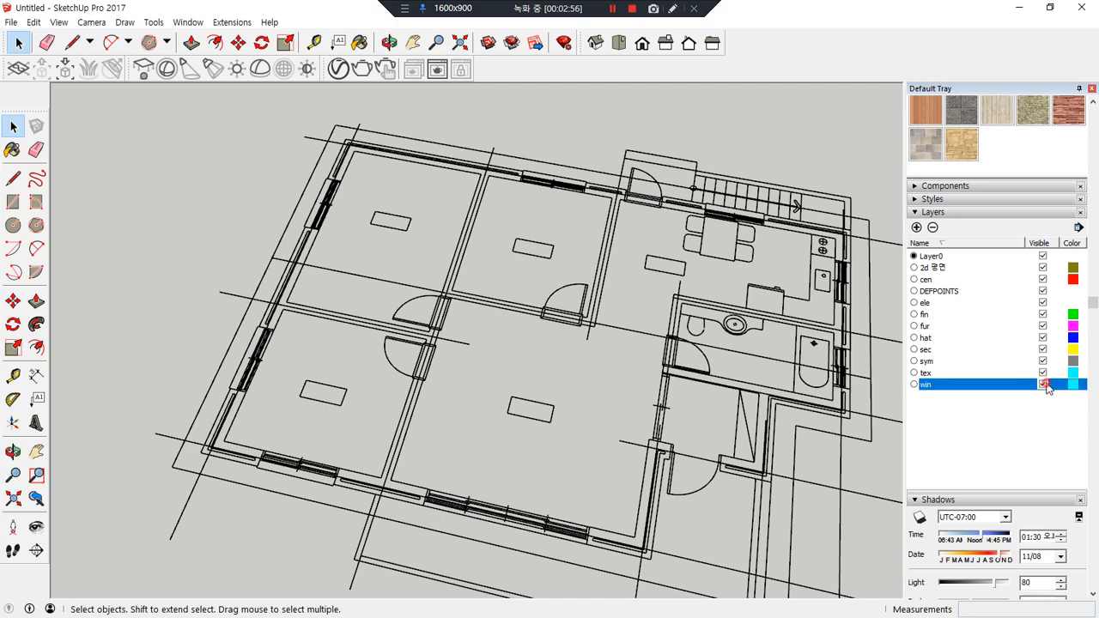
Toggle the win layer's visibility to check its doors and windows, leaving the layer hidden
click(1042, 386)
click(1042, 387)
click(1042, 384)
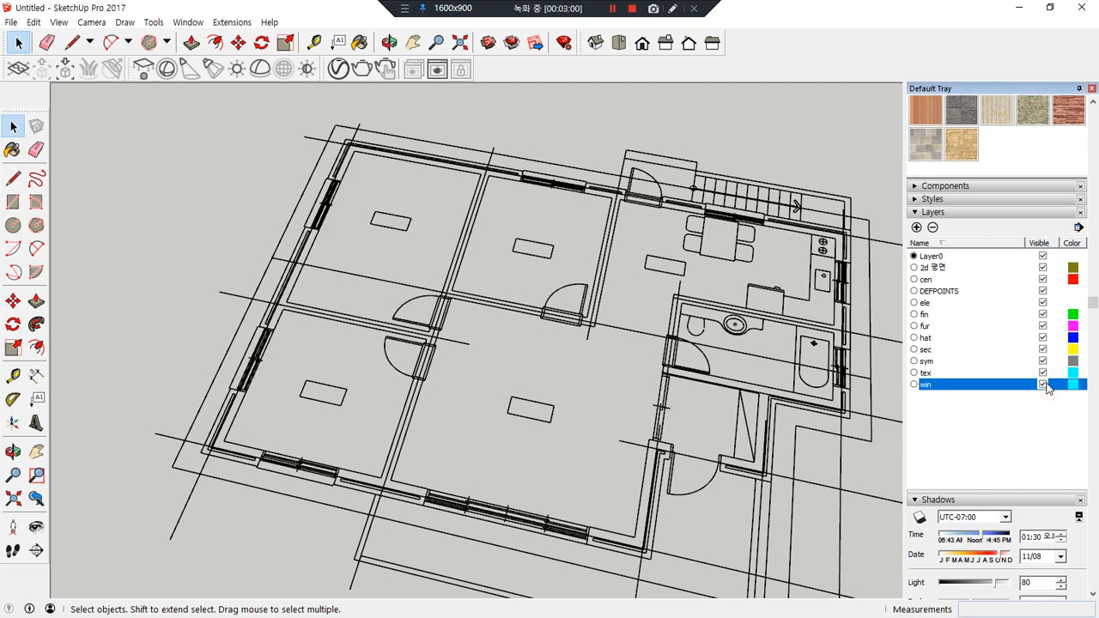
click(1044, 385)
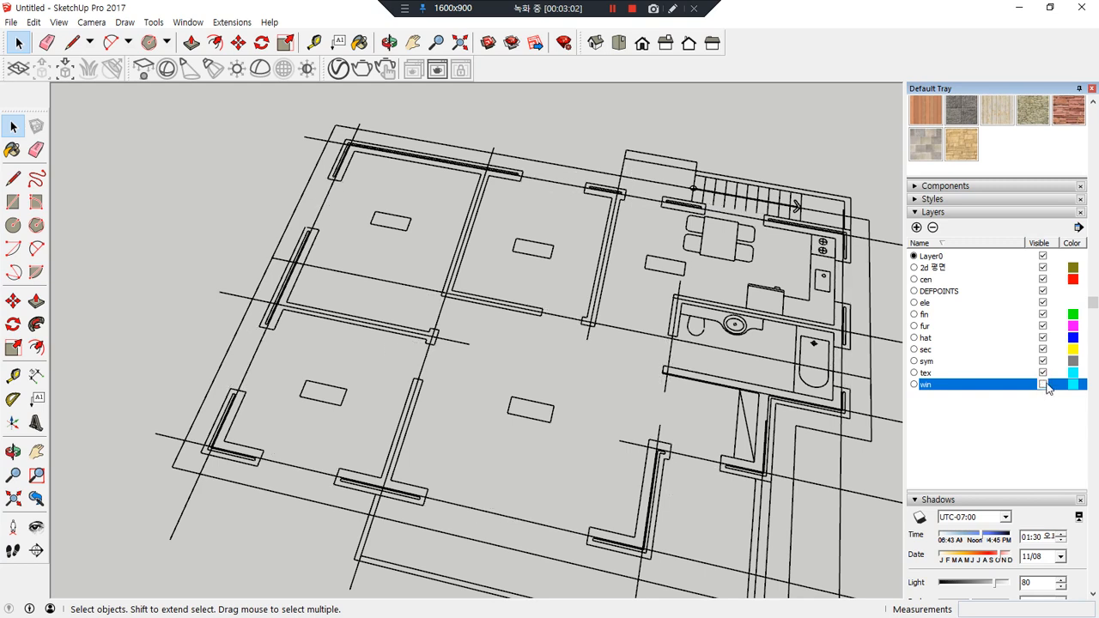
Toggle the tex and sym layers off and on to check what linework they hold
click(1043, 373)
click(1042, 373)
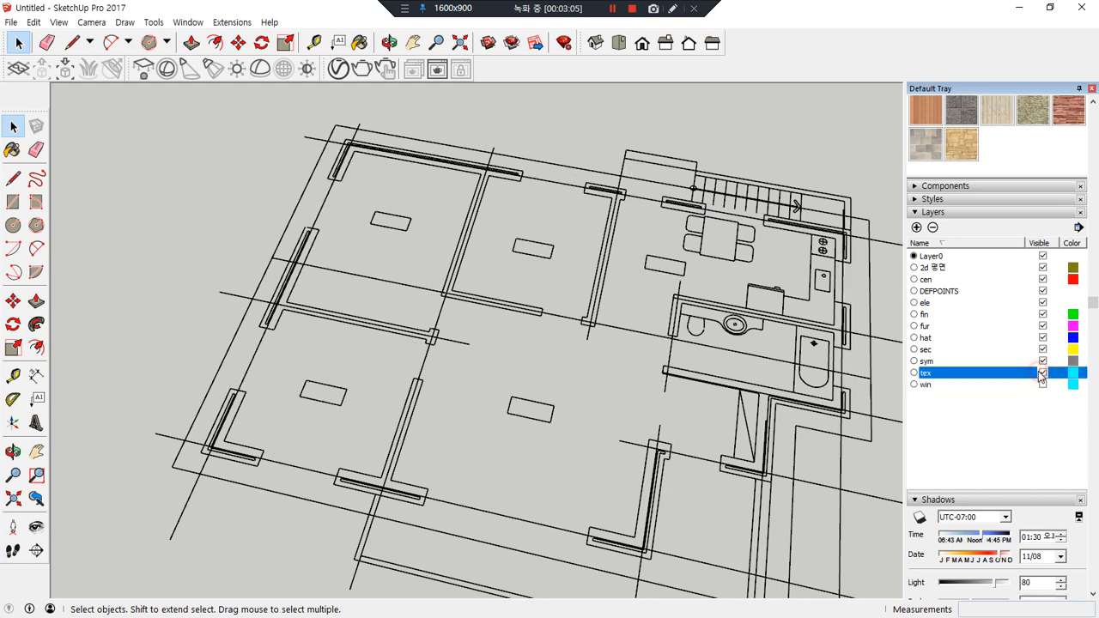
click(1043, 362)
click(1043, 362)
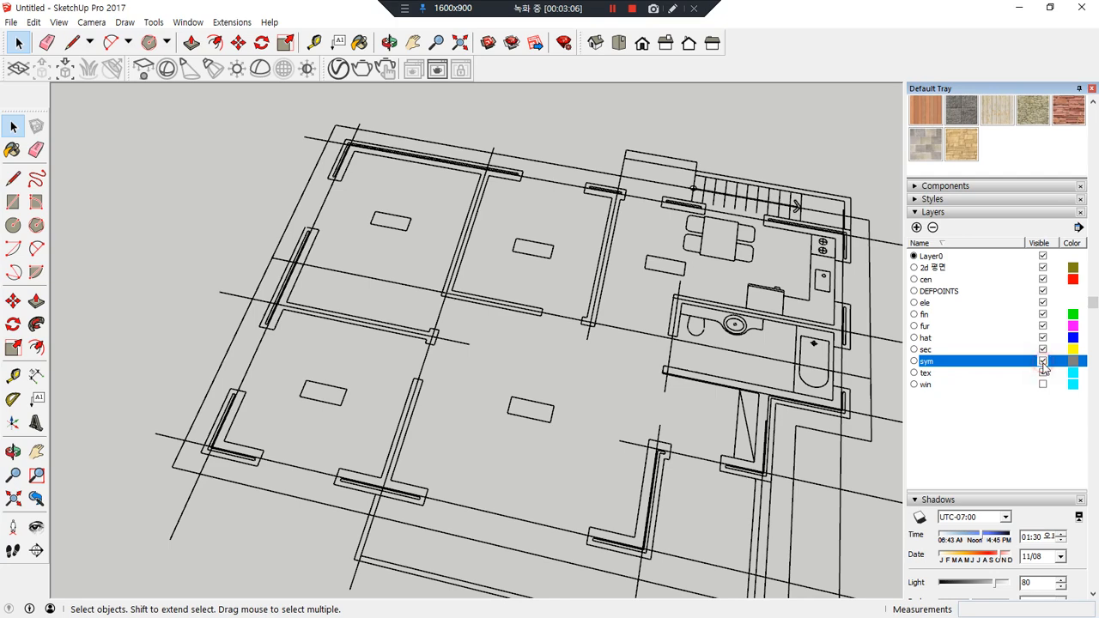
click(1043, 362)
click(1043, 361)
Toggle the sec and hat layers off and on to examine which parts of the plan they contain
click(1042, 349)
click(1042, 350)
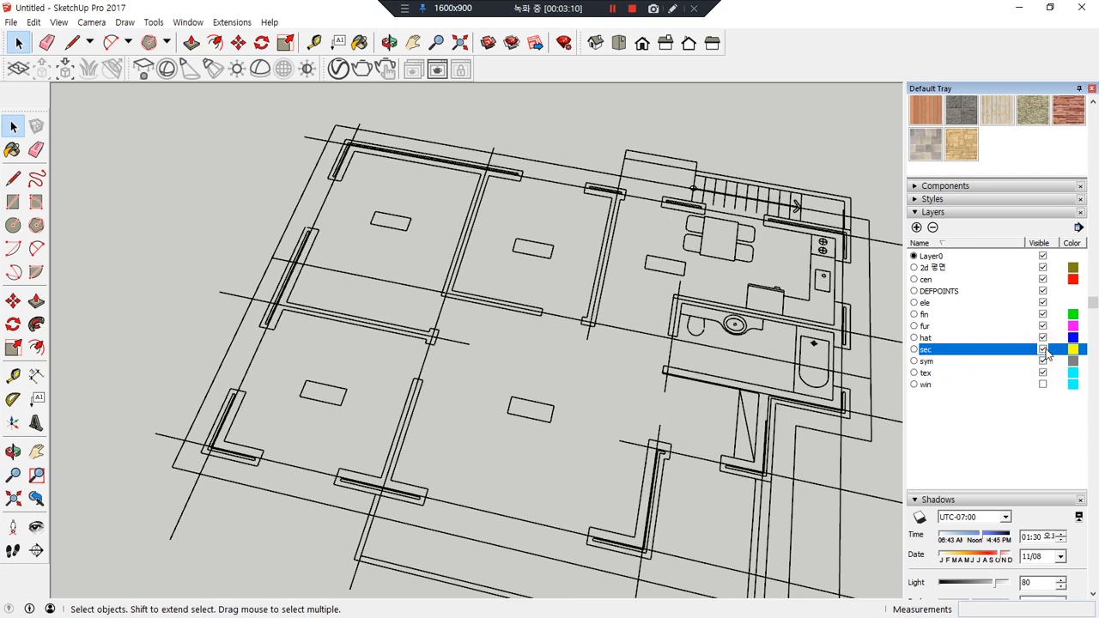
click(1043, 349)
click(1042, 349)
click(1042, 350)
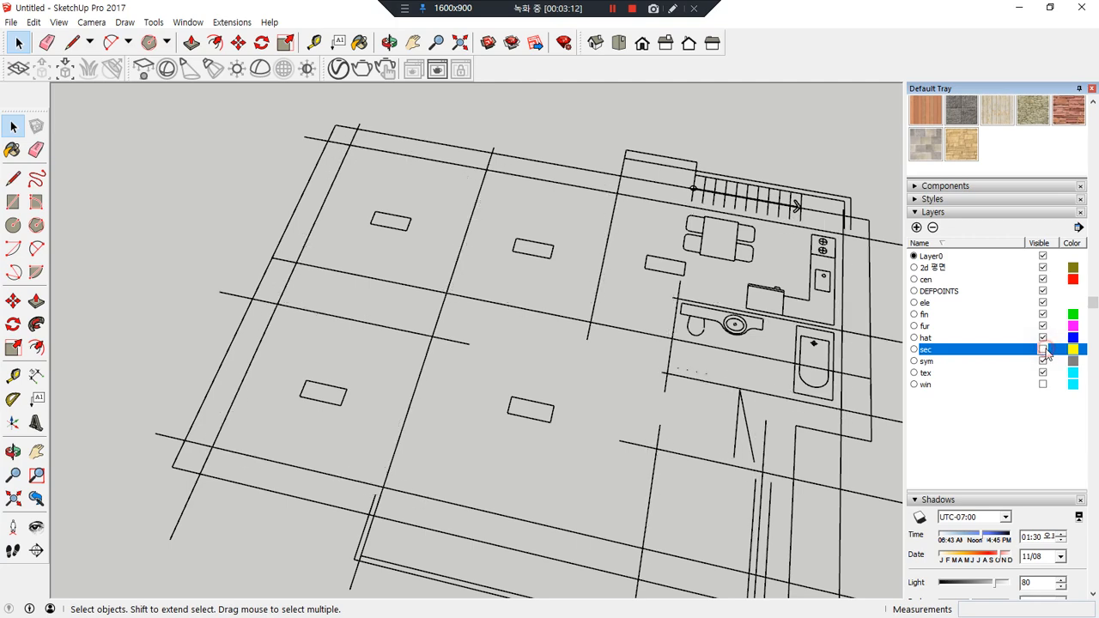
click(1042, 350)
click(1043, 338)
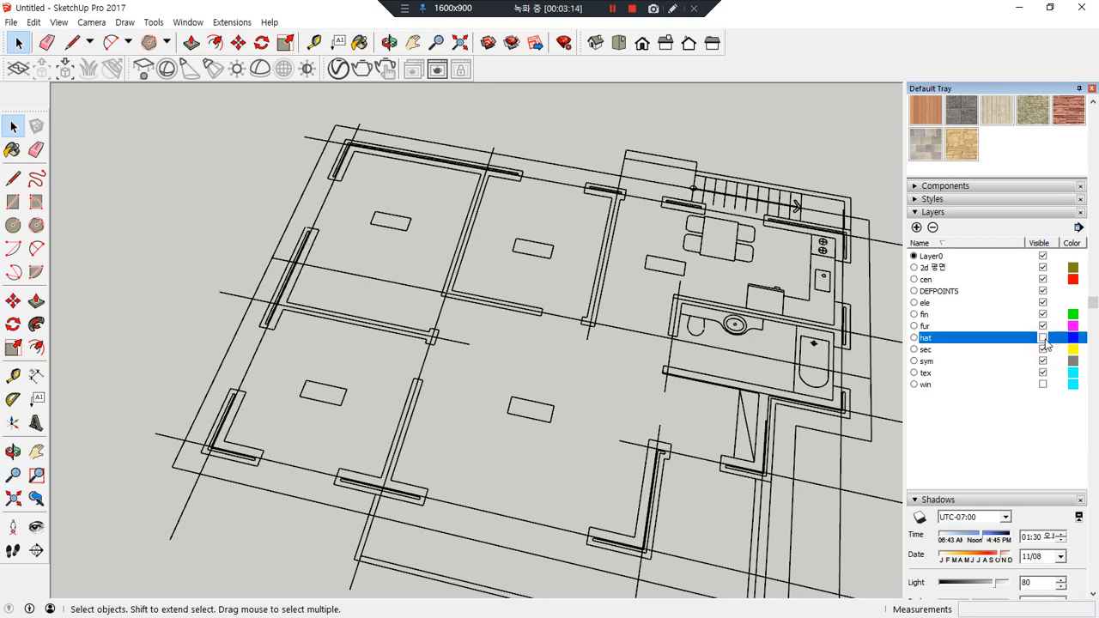
click(1043, 338)
Hide the sec, fur and ele layers, checking the hat, fin and DEFPOINTS layers while leaving them visible
click(1042, 350)
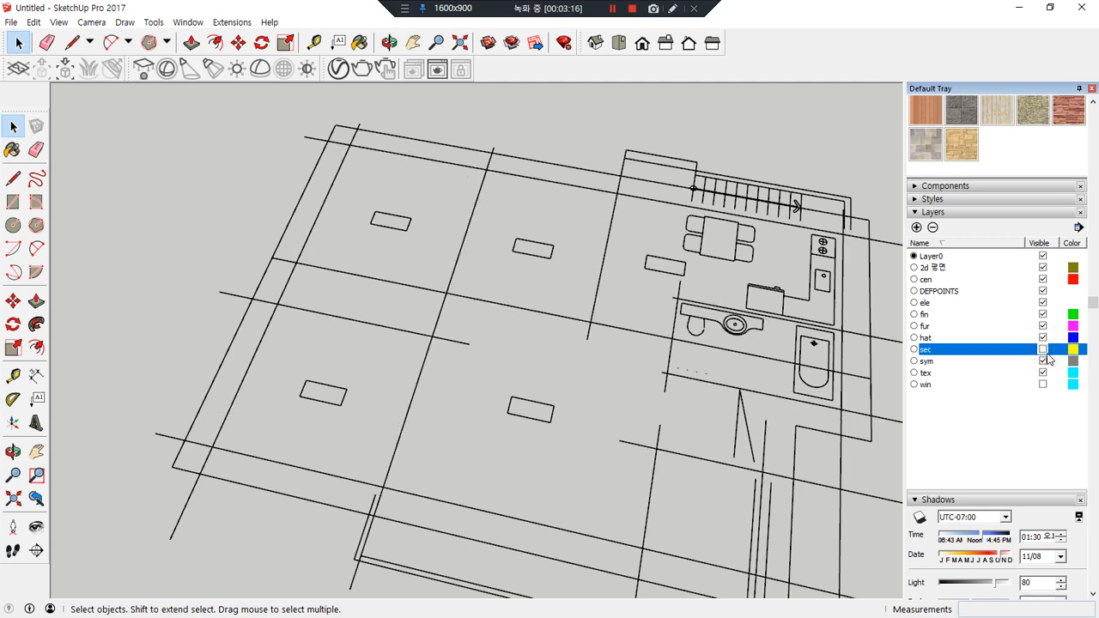
click(1044, 339)
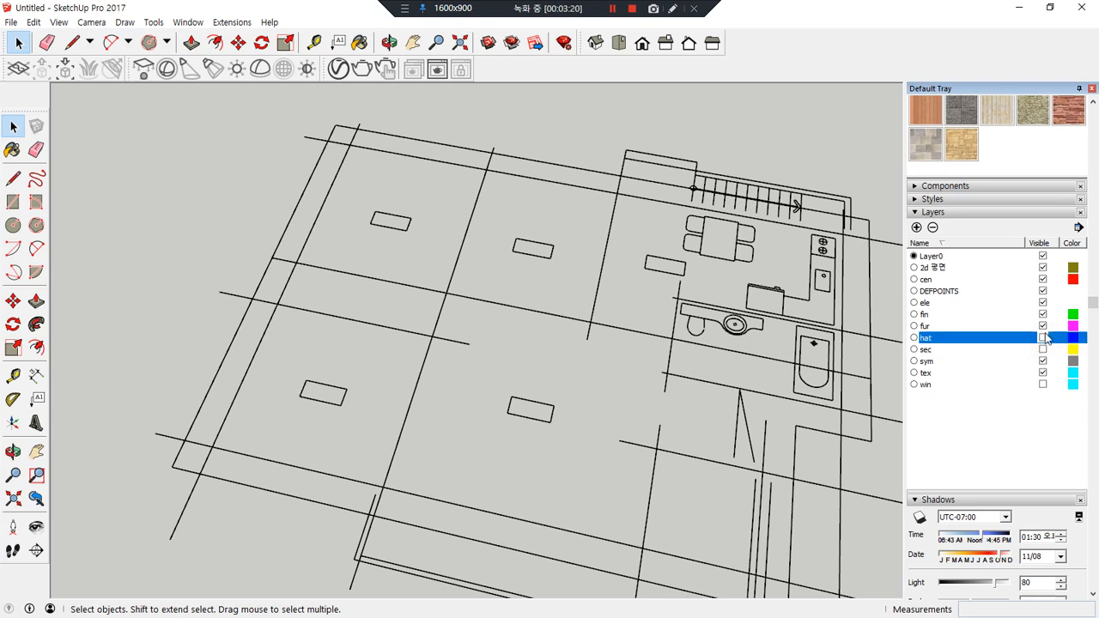
click(1044, 327)
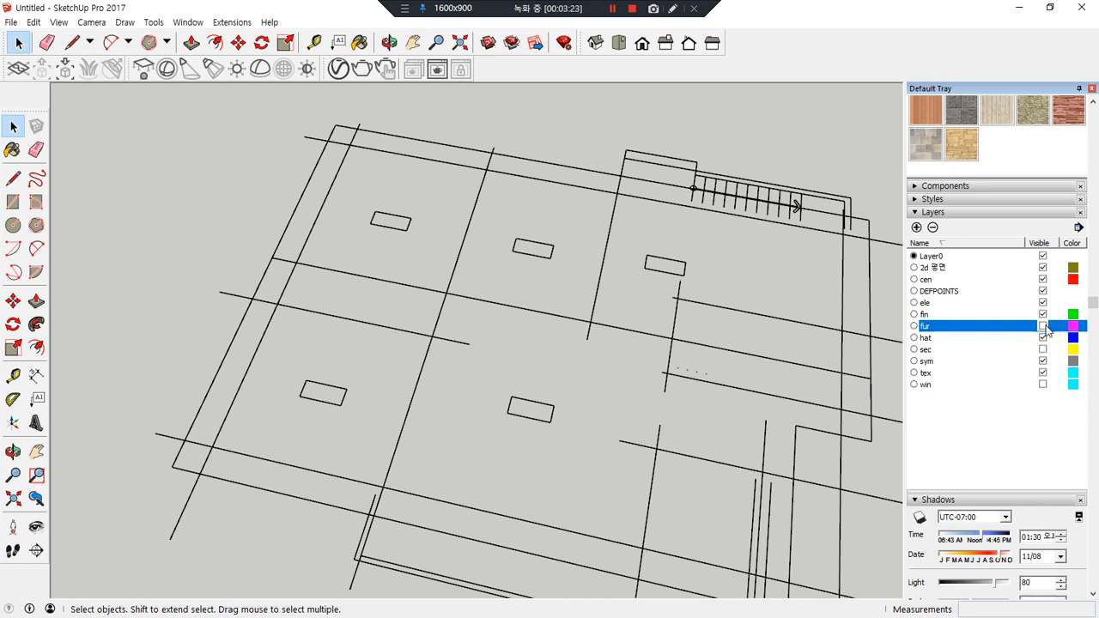
click(1043, 315)
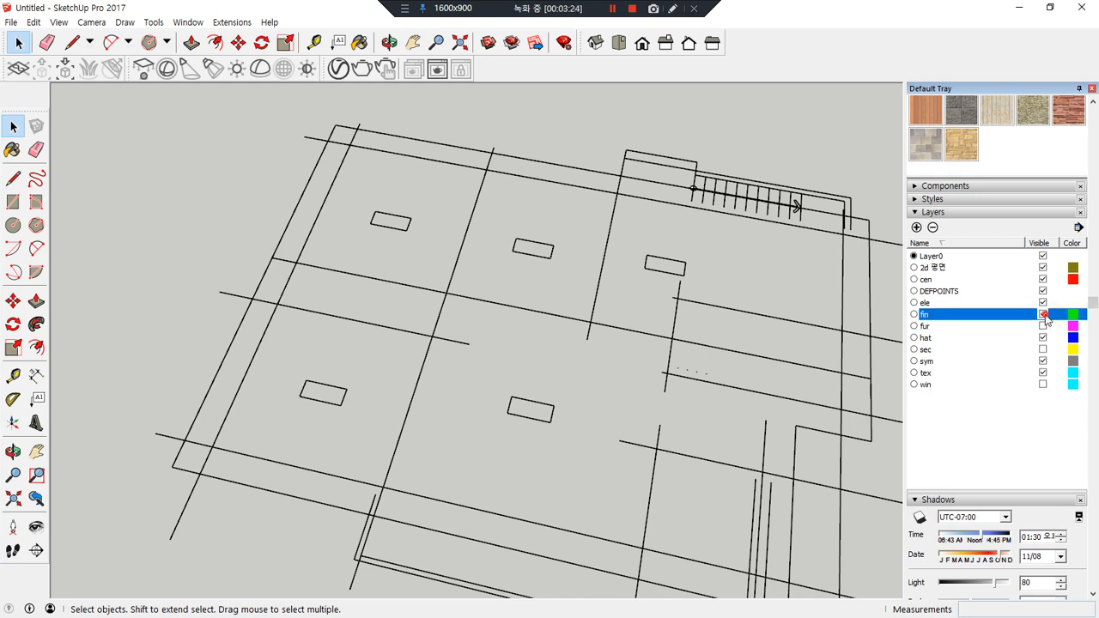
click(1043, 304)
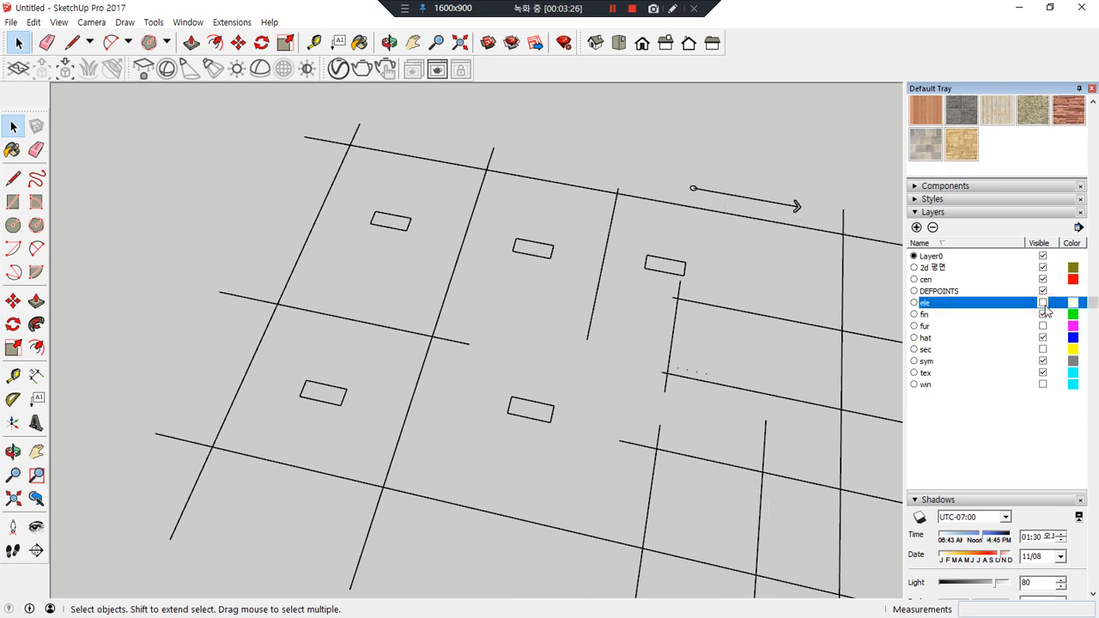
click(1043, 304)
click(1043, 304)
click(1043, 292)
Check the cen layer, keep it visible, and delete all displayed centre lines, room label boxes and the stair arrow
click(1042, 279)
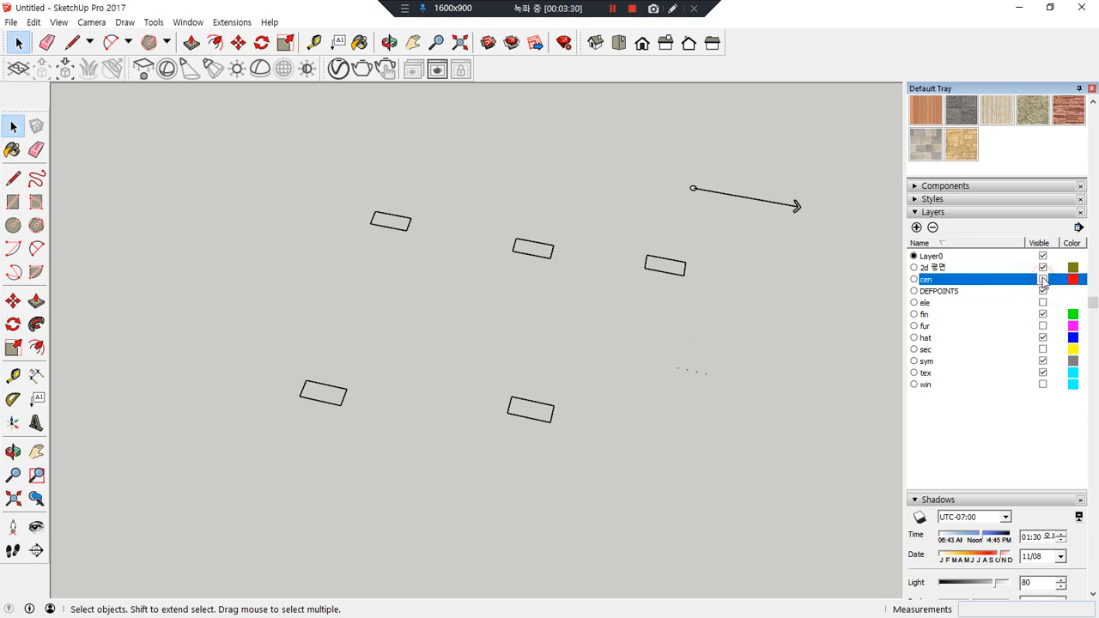
click(1043, 279)
scroll(446, 344, down, 5)
mouse_move(816, 555)
mouse_down()
mouse_move(618, 381)
mouse_move(283, 504)
mouse_up()
key(Delete)
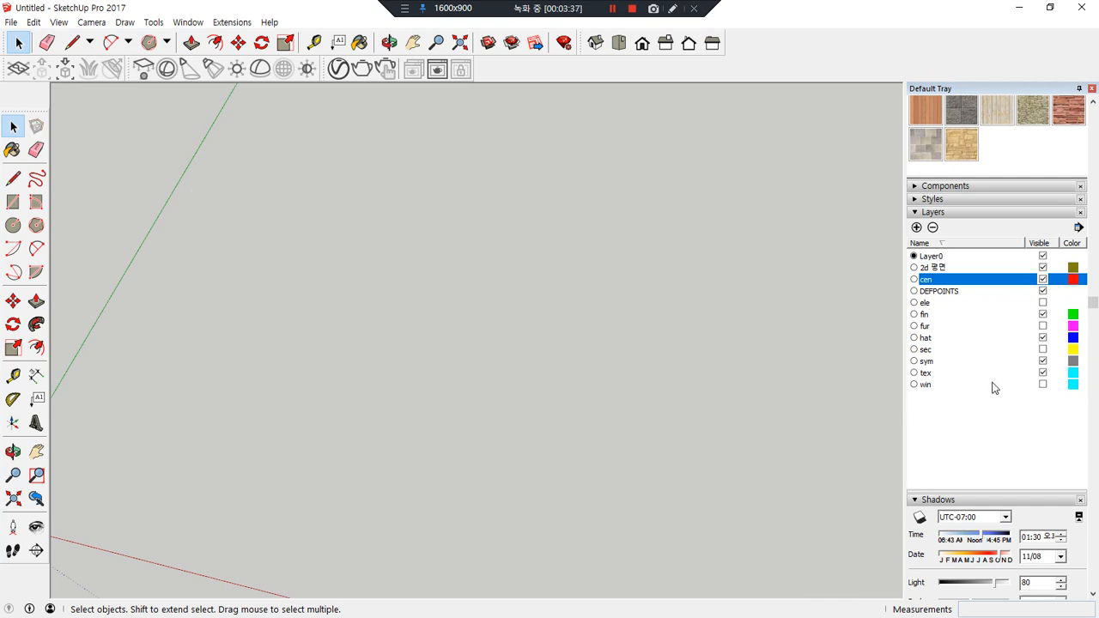
Make the ele, fur, sec and win layers visible again
click(1043, 303)
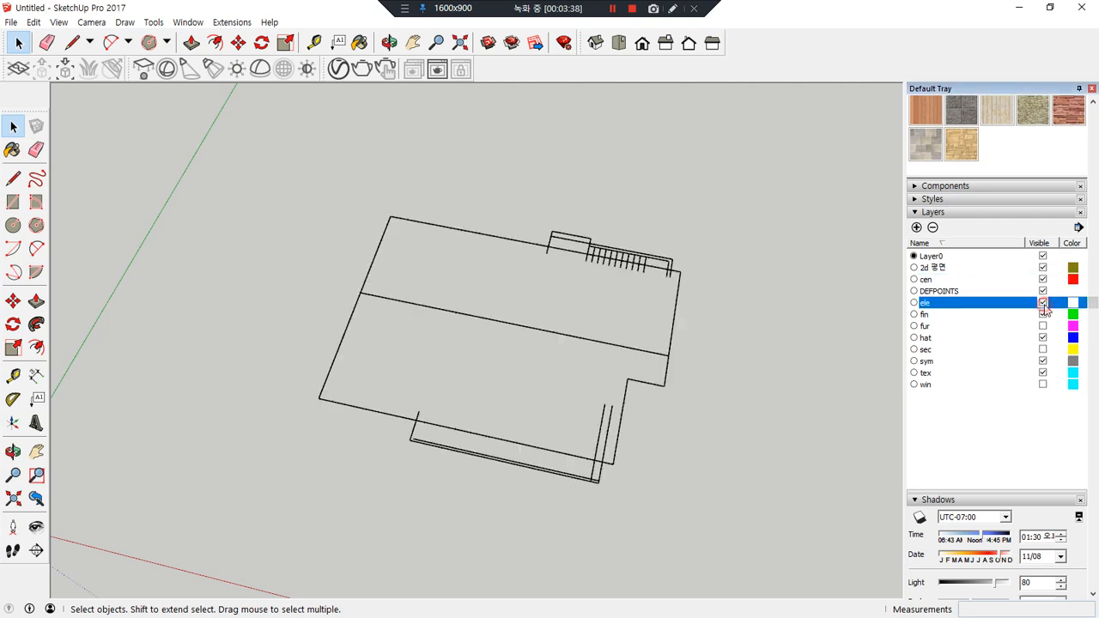
click(1043, 326)
click(1043, 350)
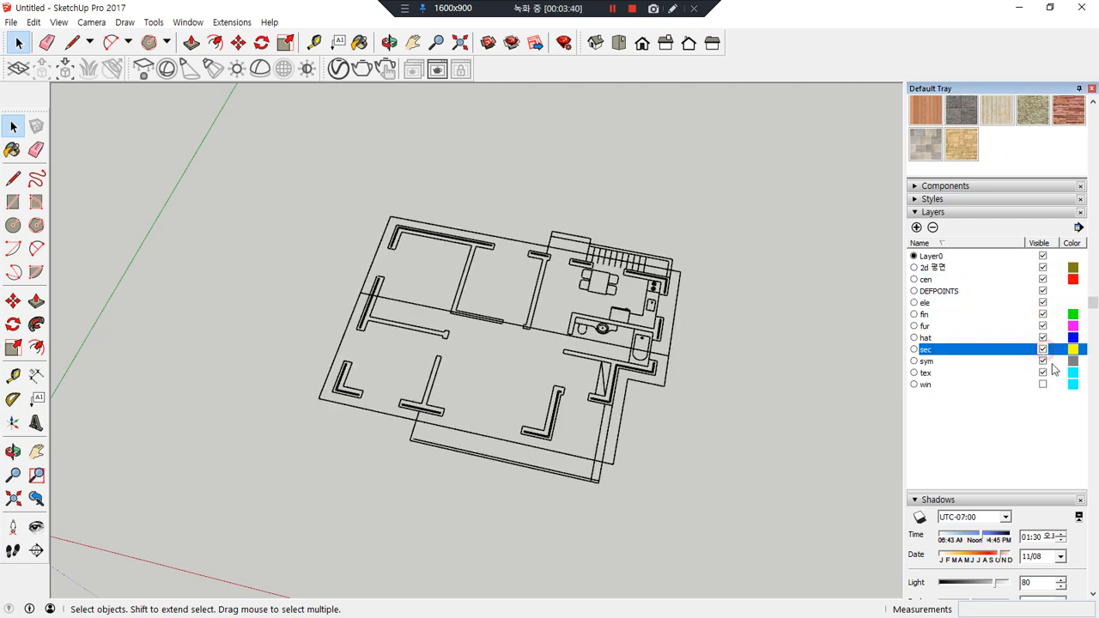
click(1044, 384)
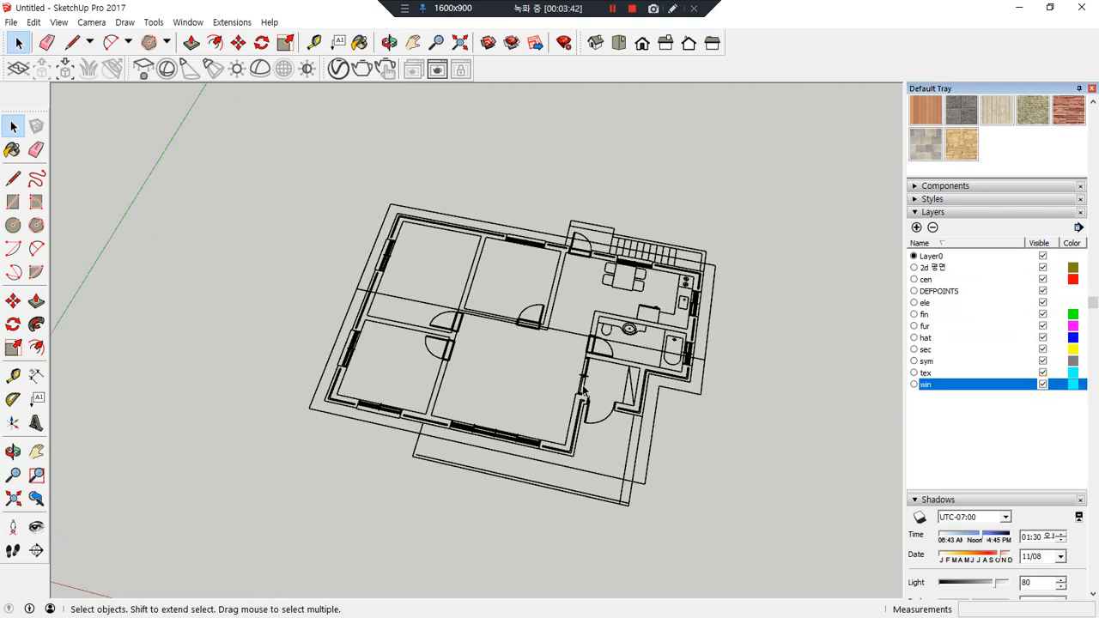
Examine how the bathtub, kitchen counter and dining set are grouped by selecting each one in turn
scroll(669, 343, up, 3)
scroll(669, 344, up, 4)
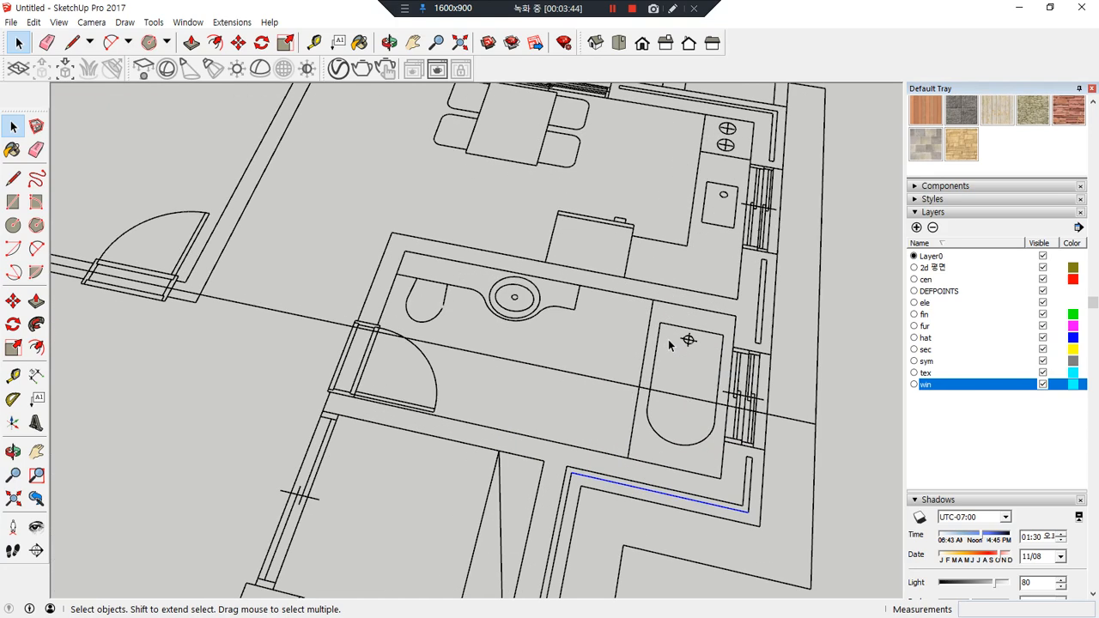
click(668, 358)
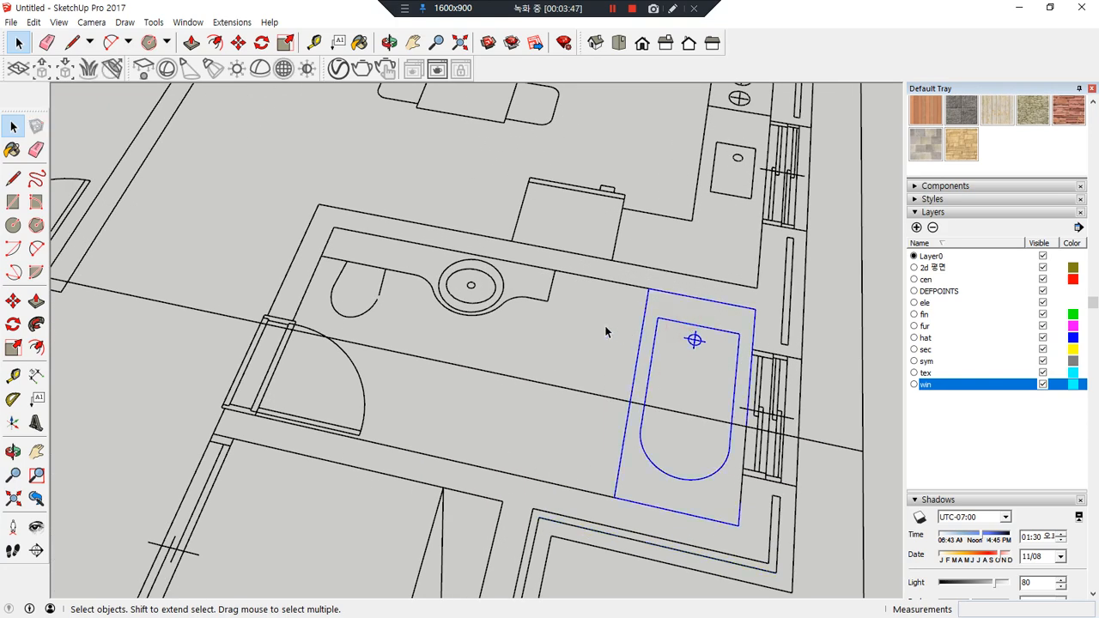
drag(540, 308, 502, 292)
click(618, 237)
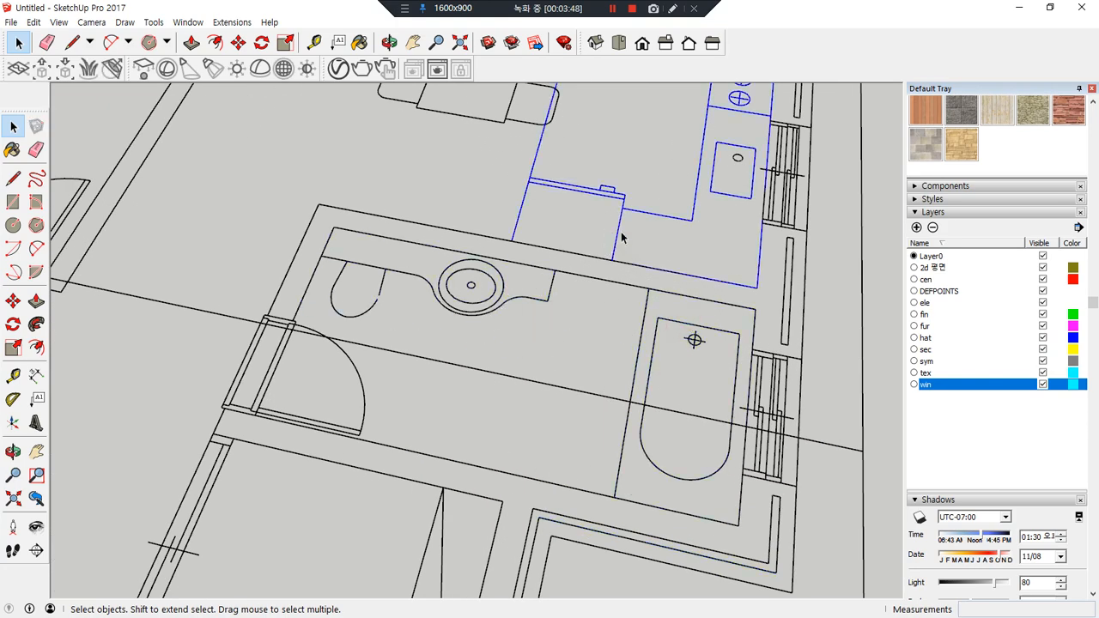
scroll(645, 169, down, 1)
click(525, 127)
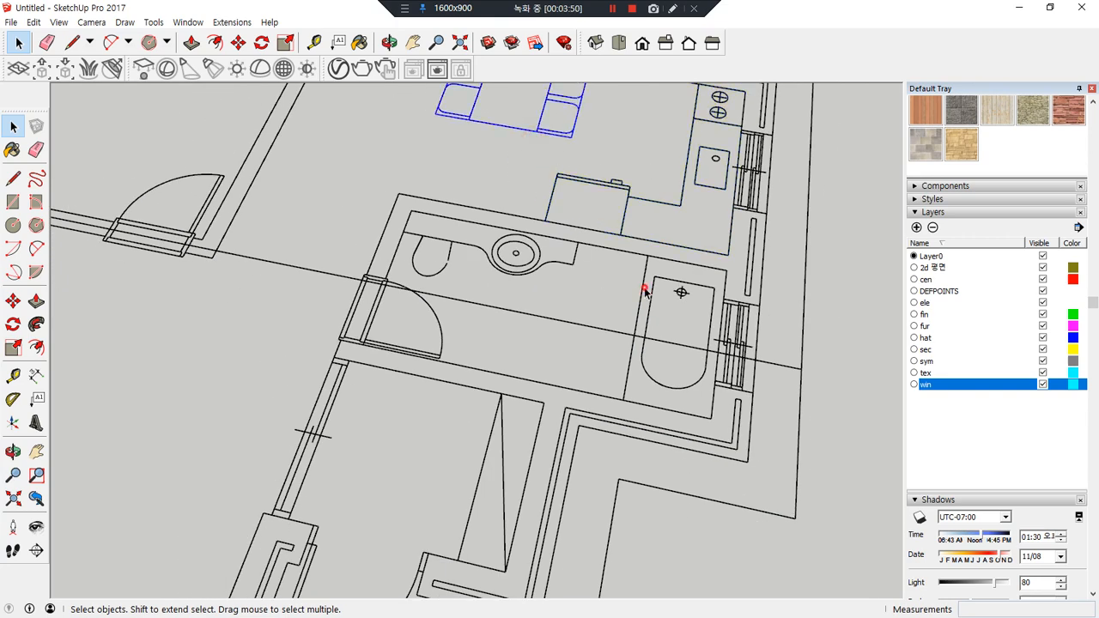
click(646, 292)
right_click(643, 285)
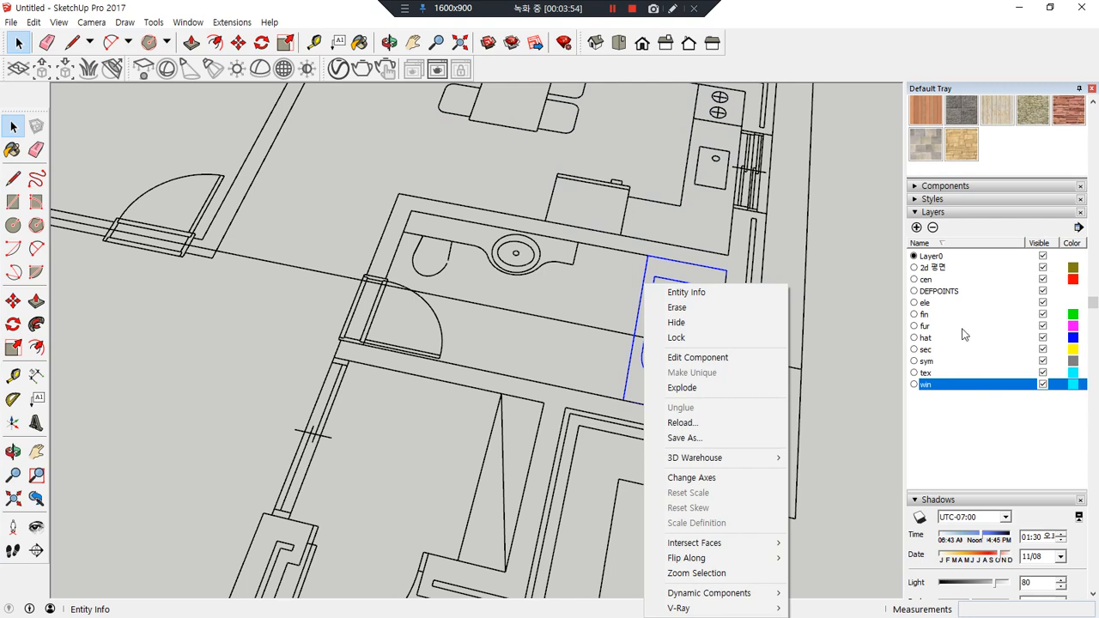
click(863, 297)
click(672, 311)
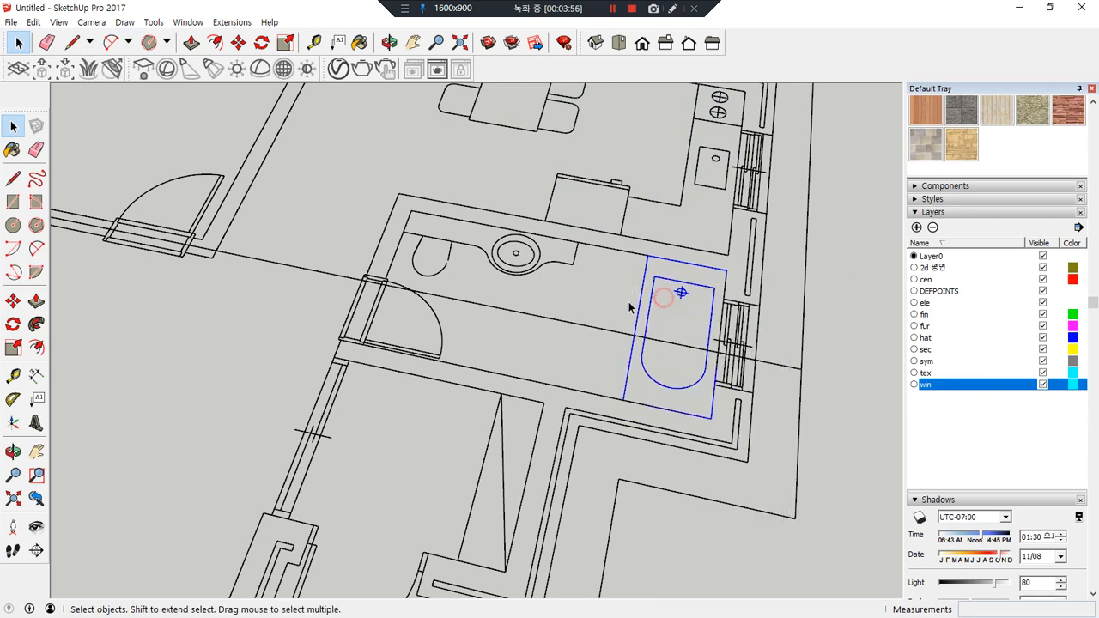
Reassign the toilet and washbasin component to the "2d 평면" layer
shift+click(521, 262)
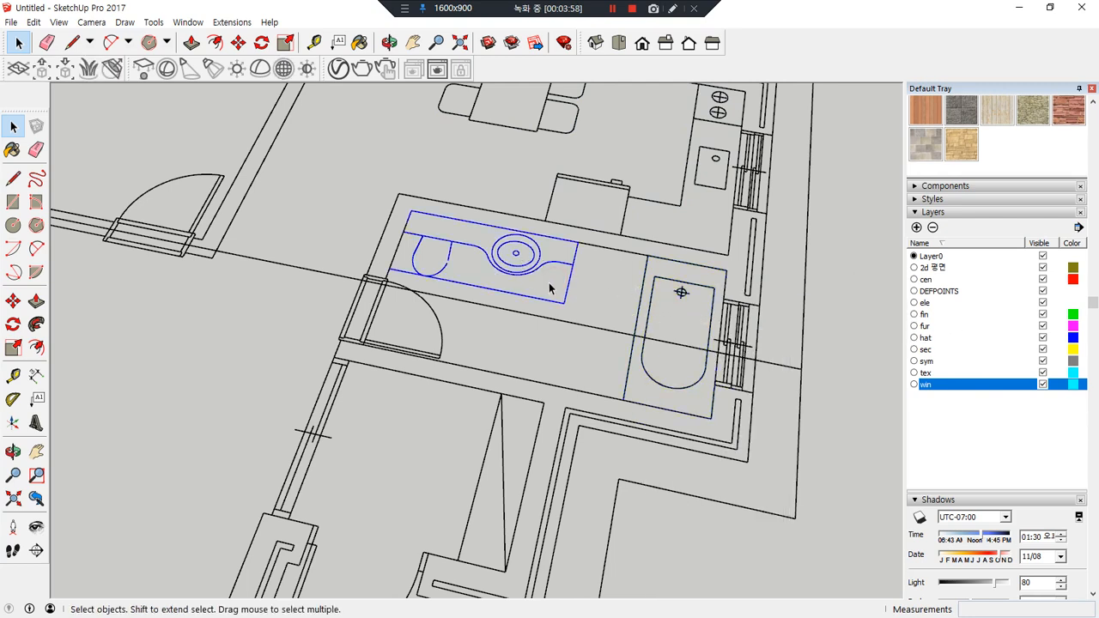
scroll(1066, 159, up, 4)
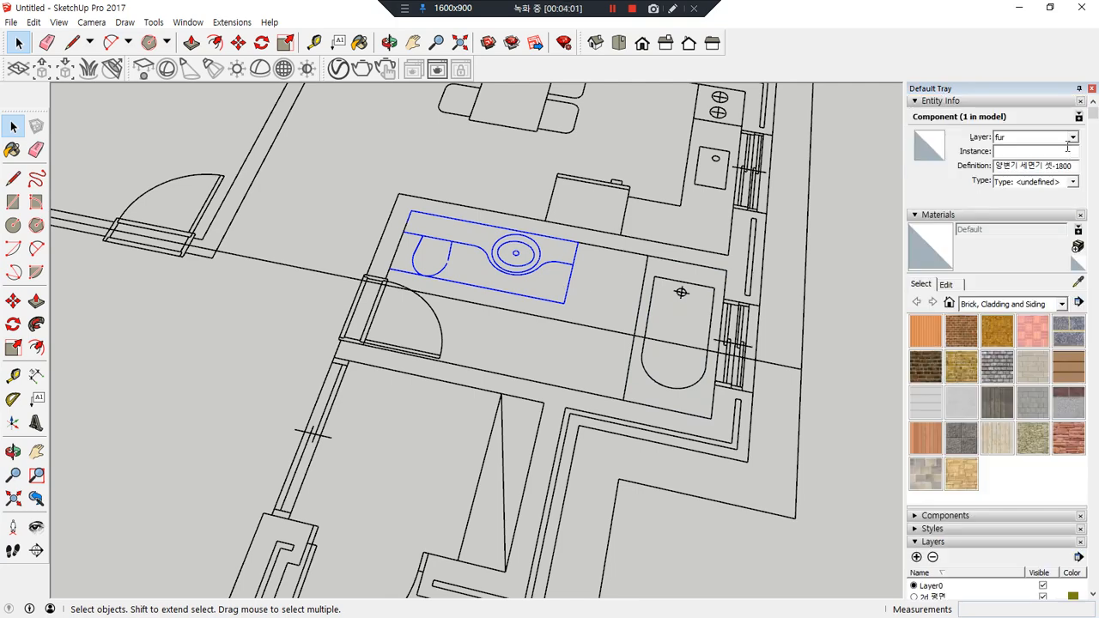
click(1069, 139)
click(1058, 154)
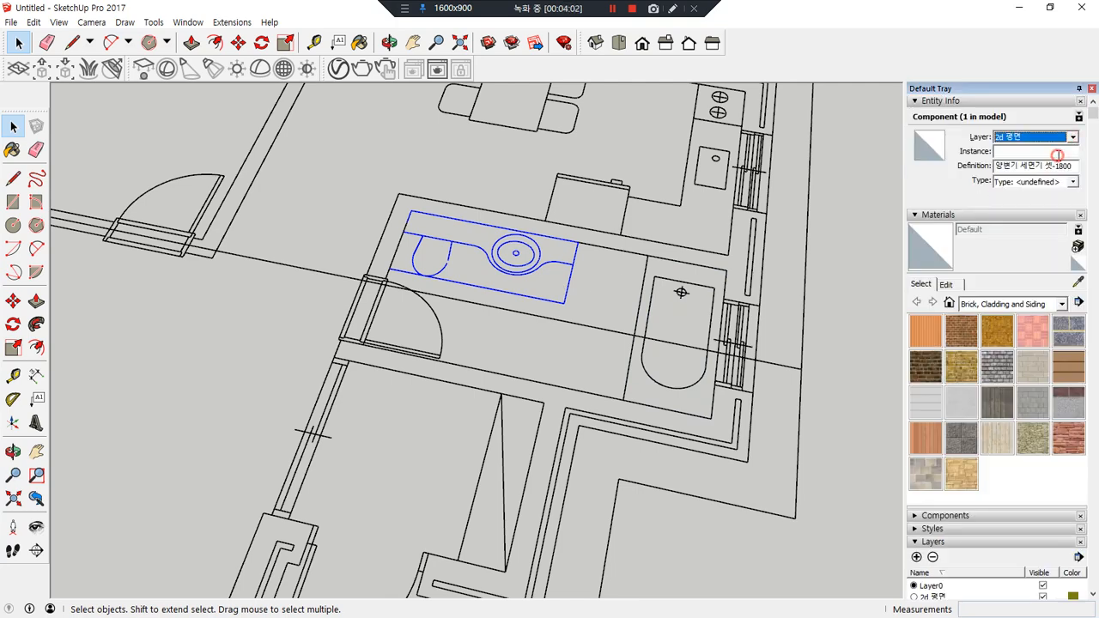
Inspect the layer assigned to the edges inside the toilet and washbasin component, and leave the component
double_click(535, 268)
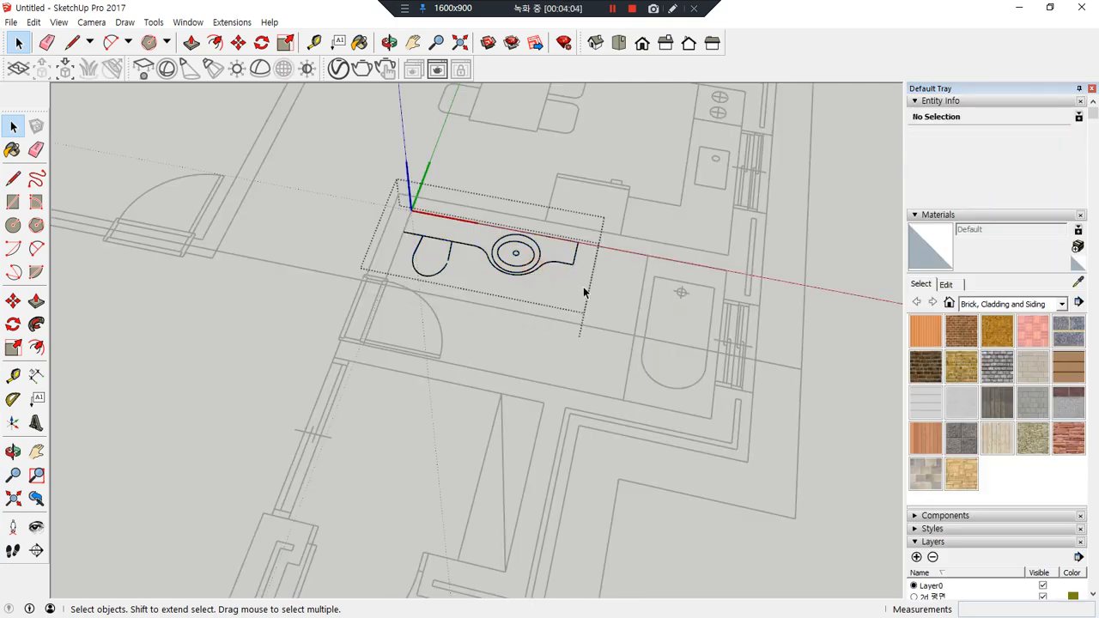
drag(583, 292, 329, 197)
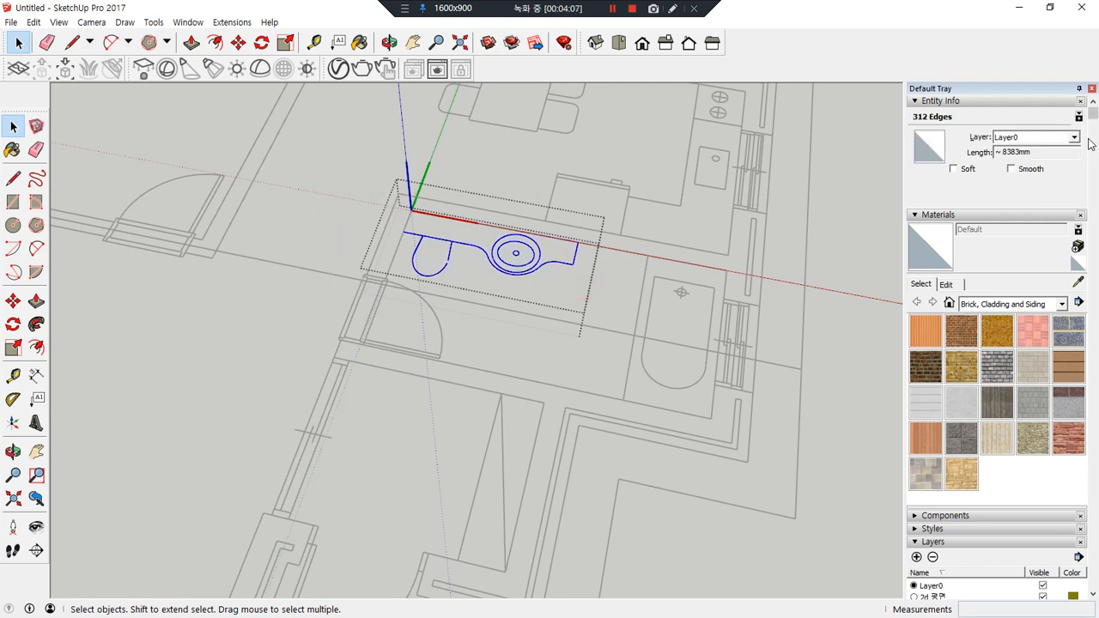
click(1074, 138)
click(1075, 139)
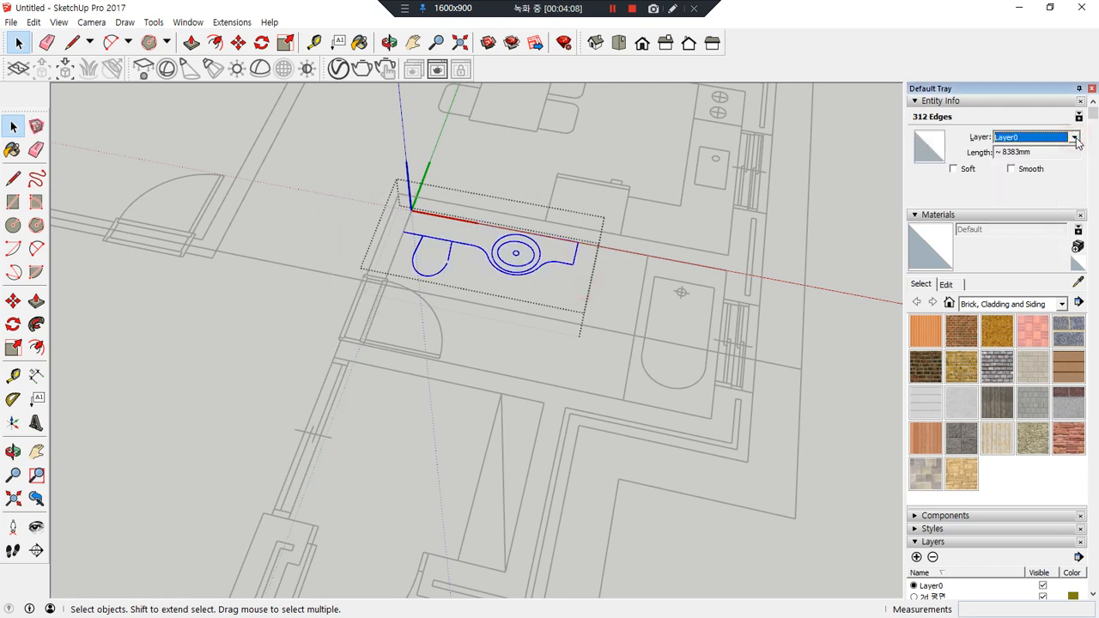
click(568, 293)
click(595, 298)
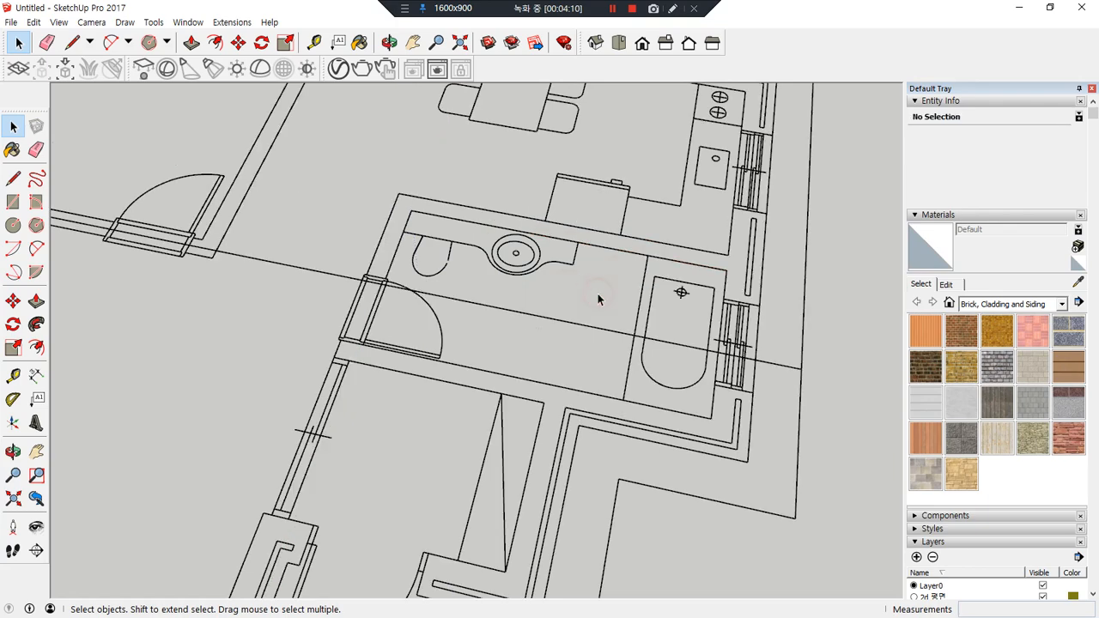
click(575, 259)
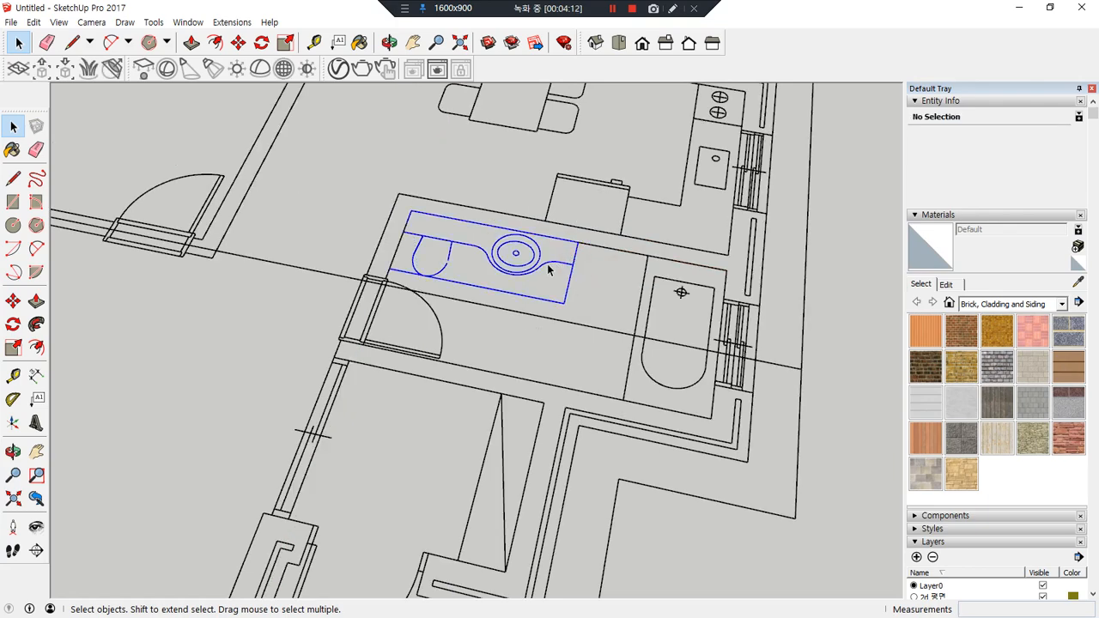
key(ctrl+a)
right_click(542, 267)
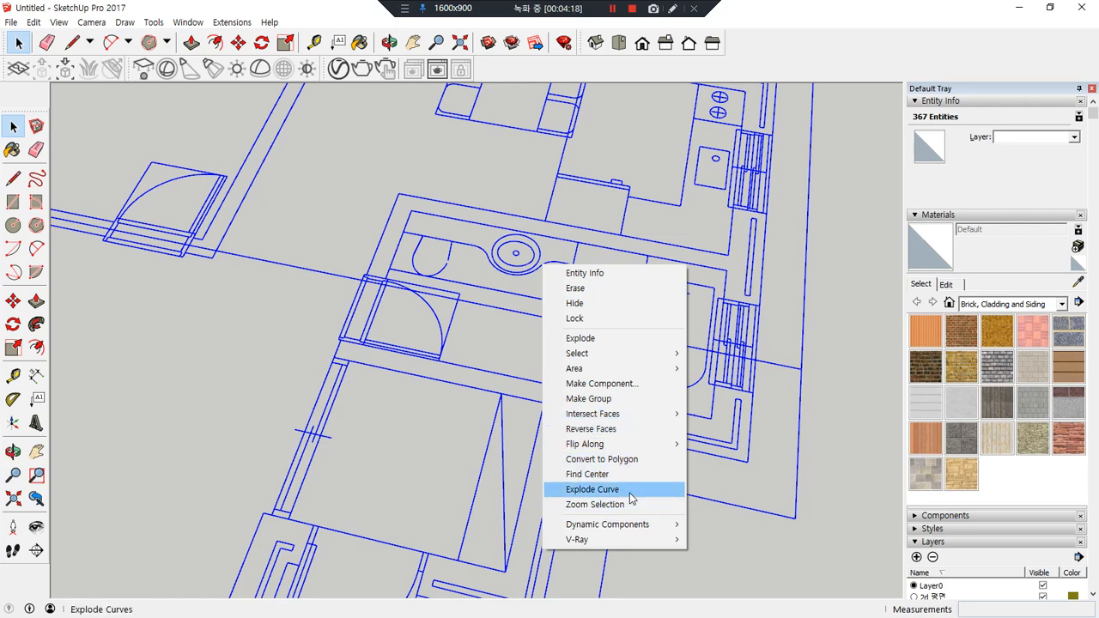
click(478, 248)
click(580, 282)
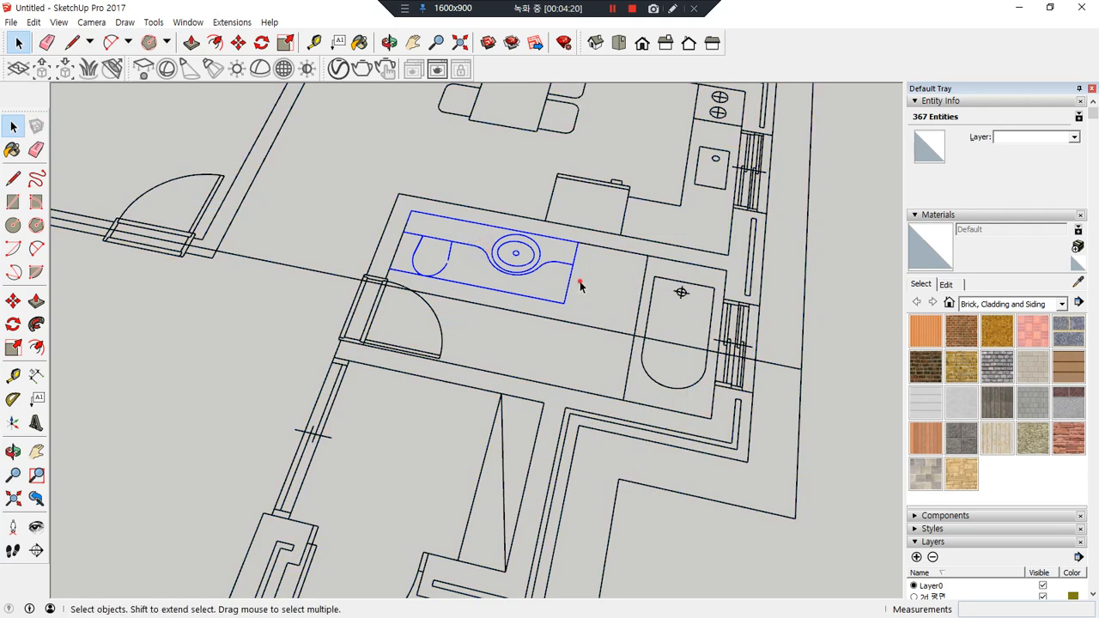
Explode the toilet and washbasin component in the bathroom
click(562, 263)
right_click(560, 262)
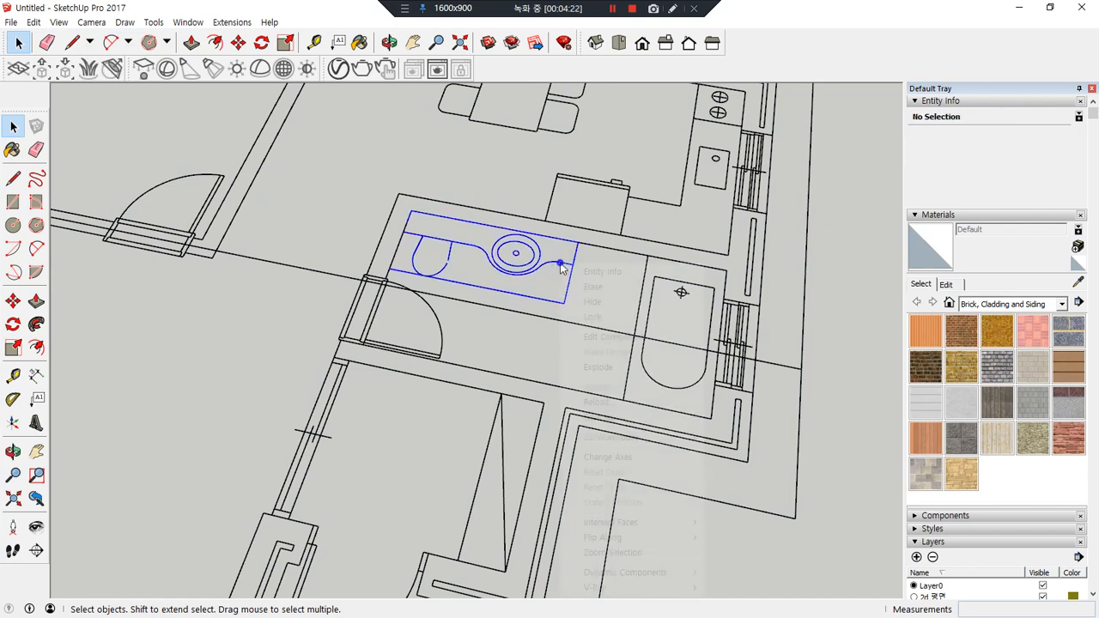
click(600, 367)
Explode the bathtub, kitchen counter and dining set components, one after another
click(651, 293)
right_click(651, 292)
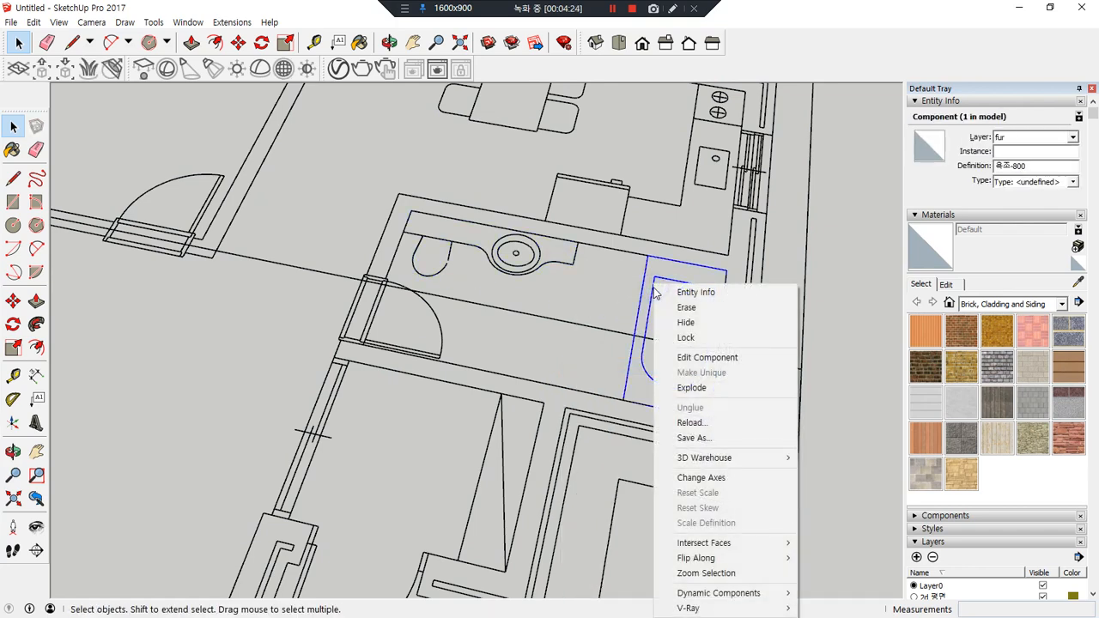
click(689, 388)
scroll(607, 303, down, 2)
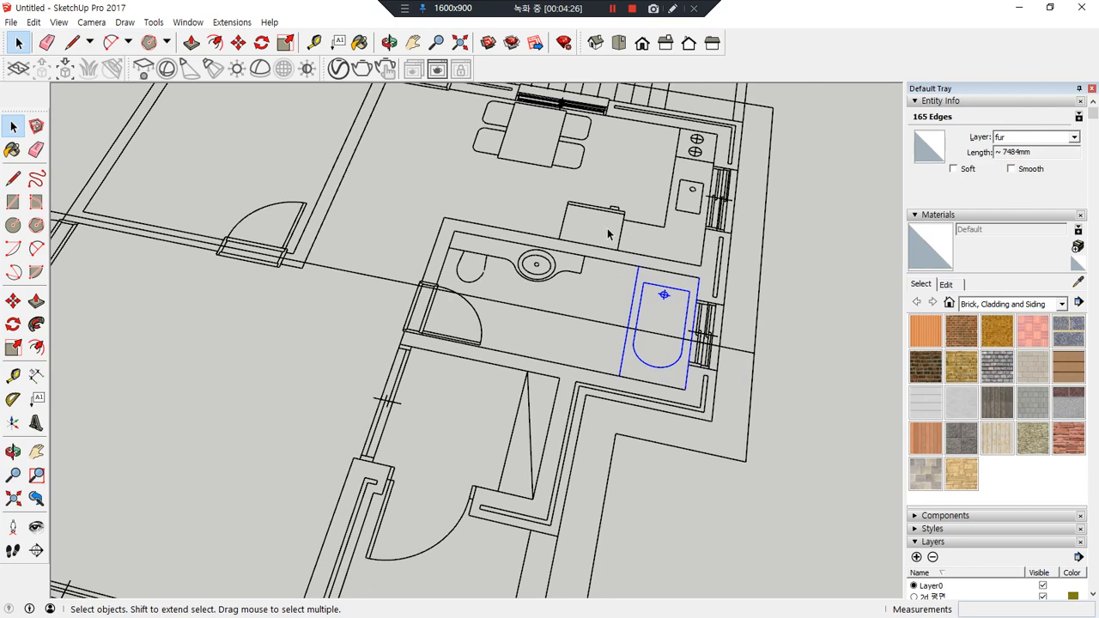
click(617, 211)
right_click(614, 207)
click(653, 320)
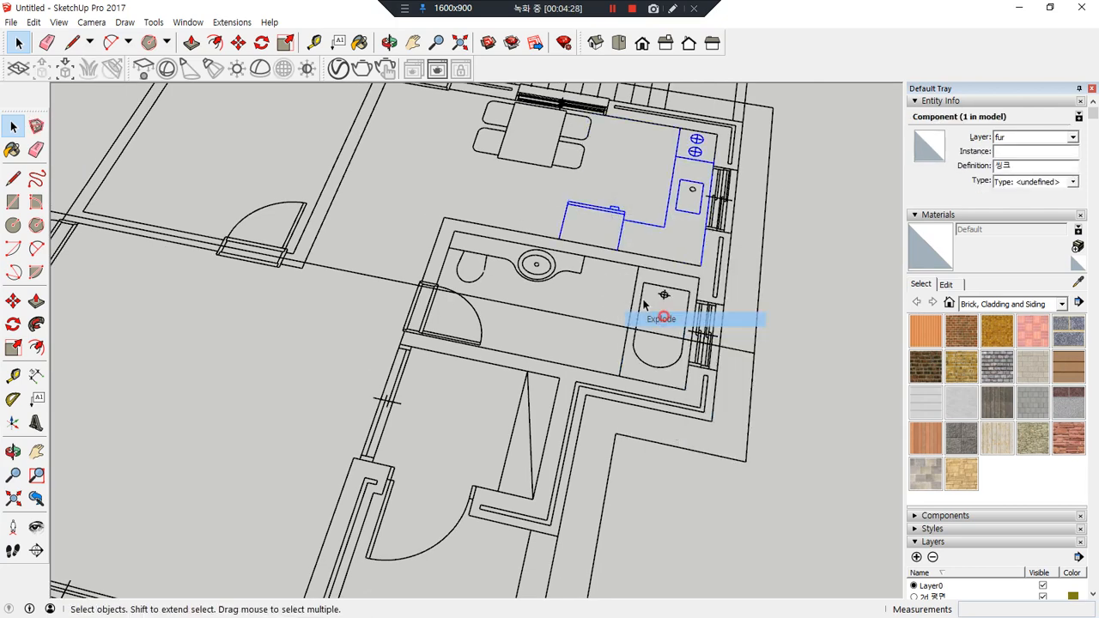
click(547, 163)
right_click(543, 158)
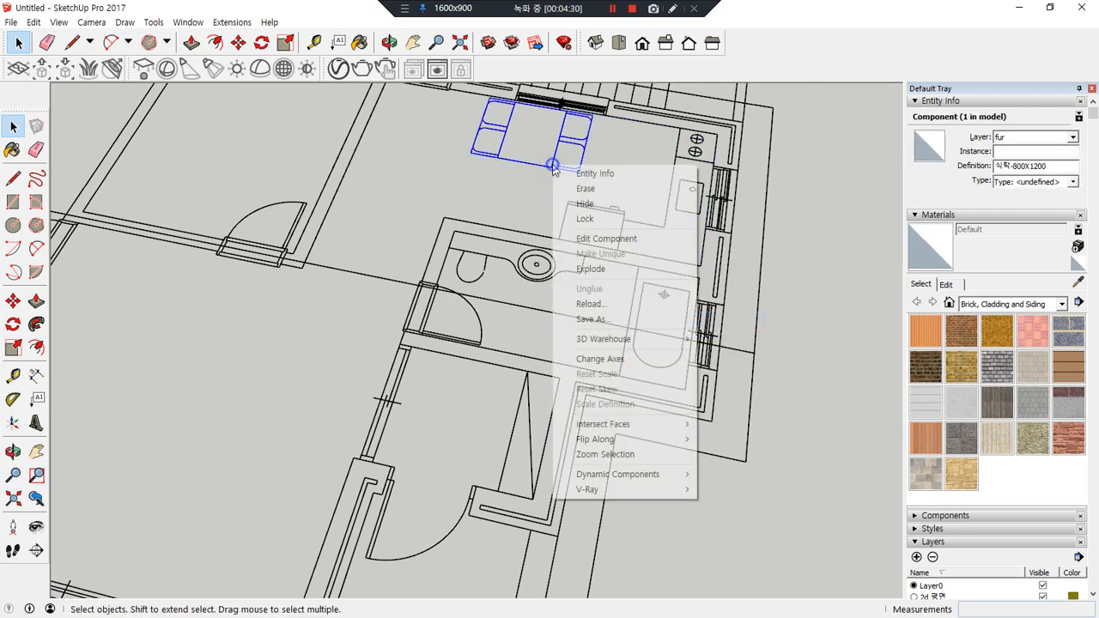
click(605, 267)
click(584, 111)
right_click(587, 110)
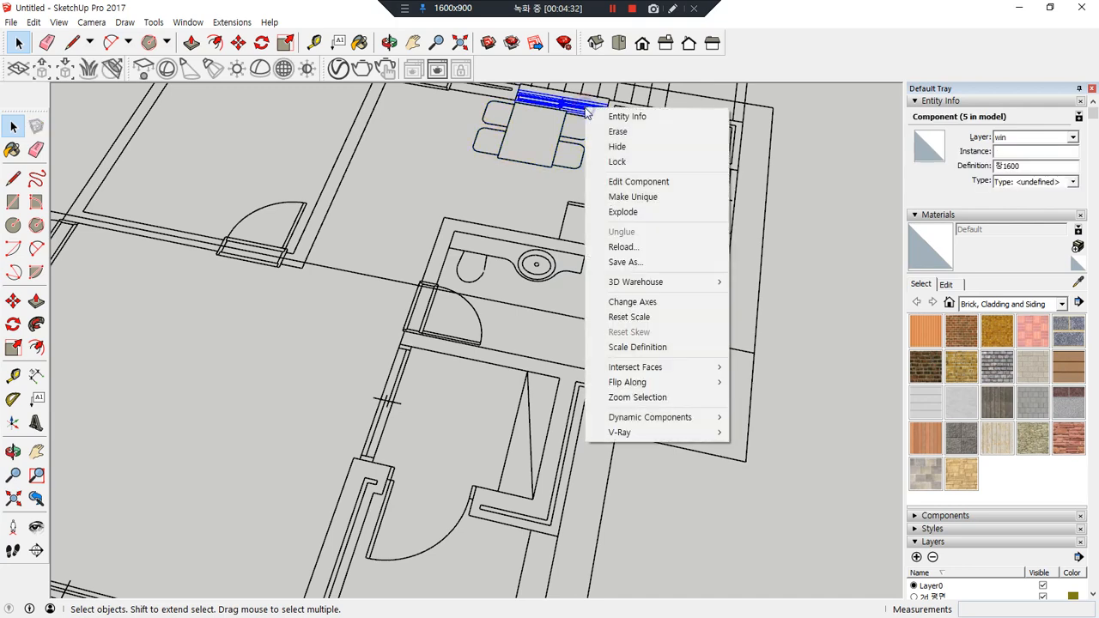
key(e)
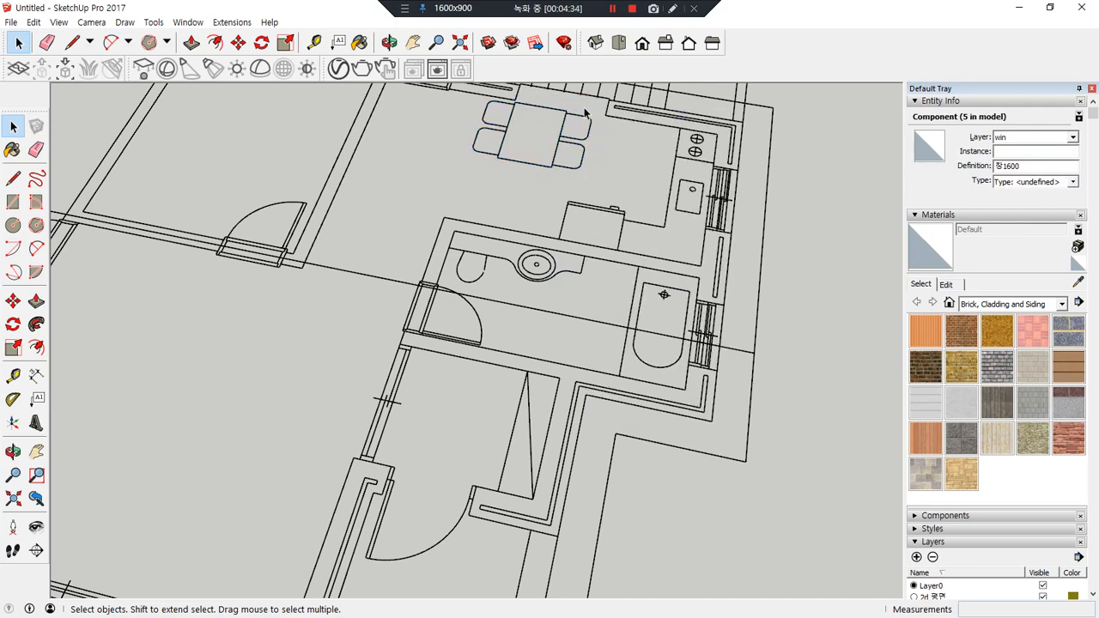
key(ctrl+z)
Explode the three window components beside the dining table, the kitchen counter and the bathtub
click(584, 110)
right_click(583, 114)
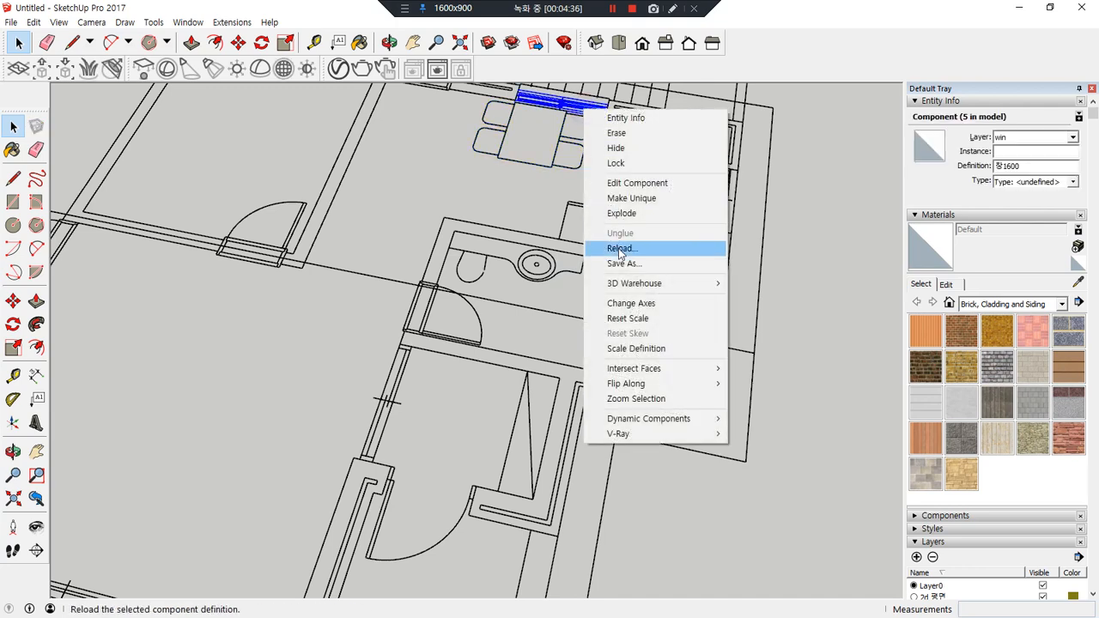
click(661, 213)
right_click(727, 194)
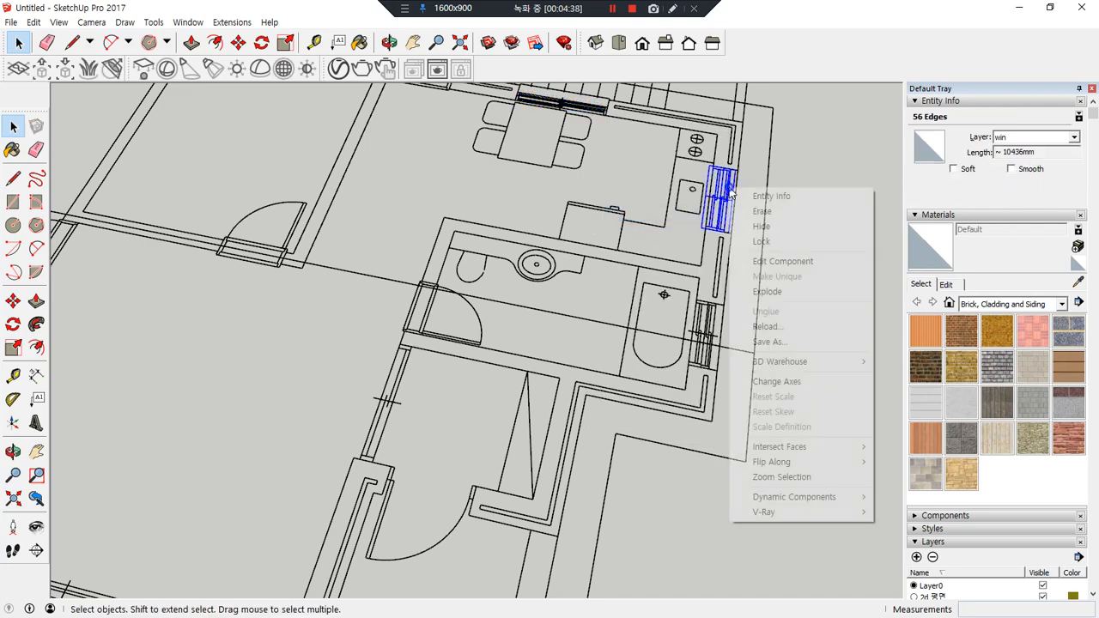
click(761, 289)
click(700, 331)
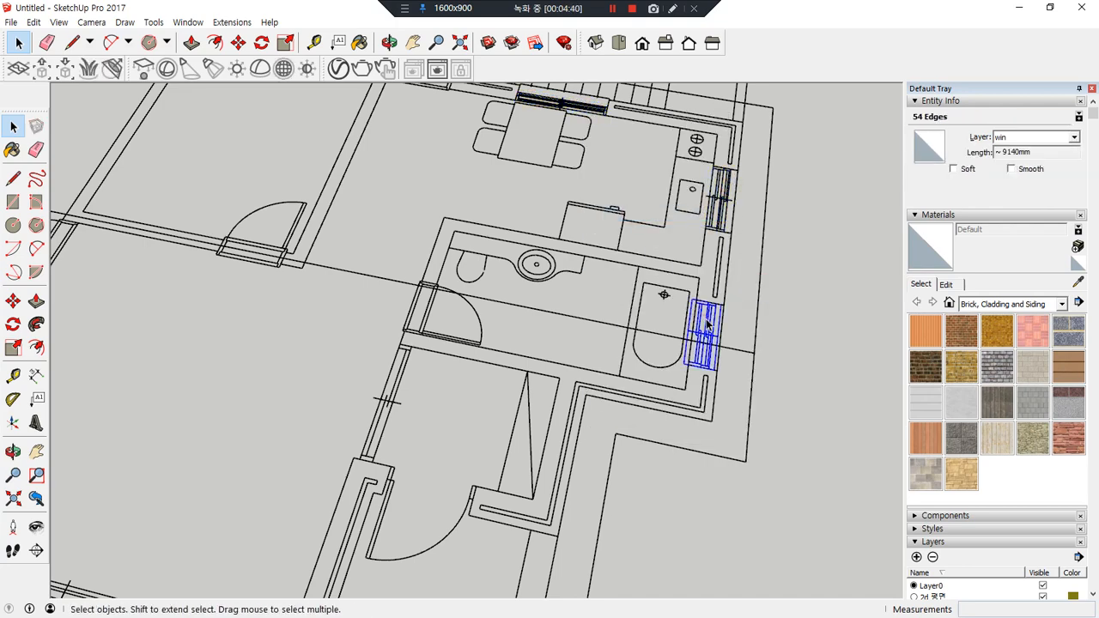
right_click(700, 332)
click(754, 387)
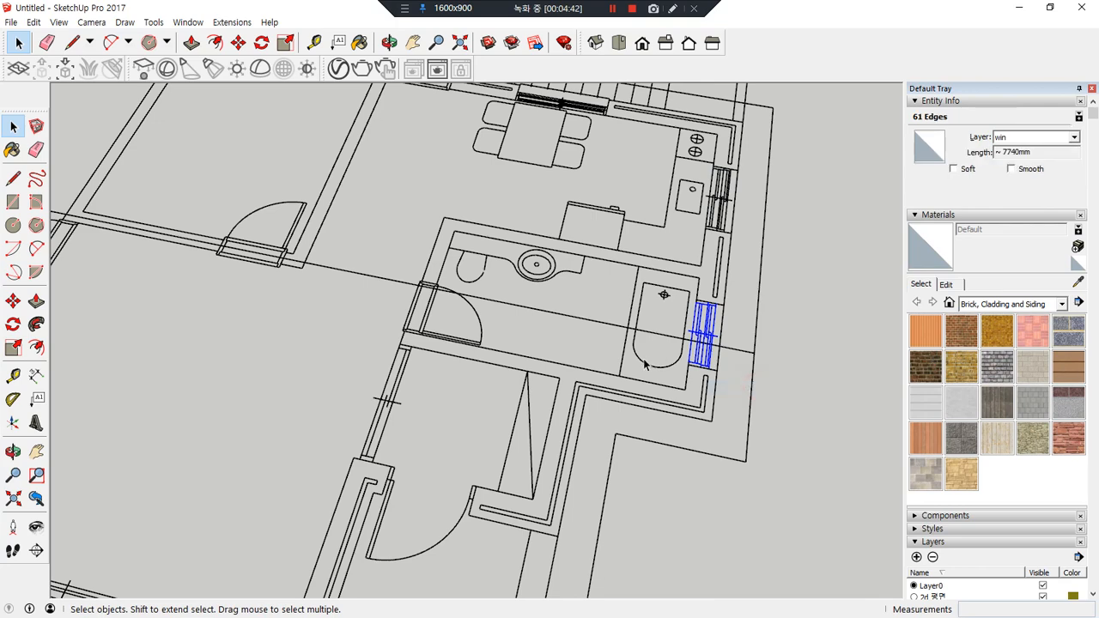
click(646, 363)
Explode the bathroom's DOOR900 component and the middle bedroom's DOOR800 component
click(482, 325)
right_click(482, 324)
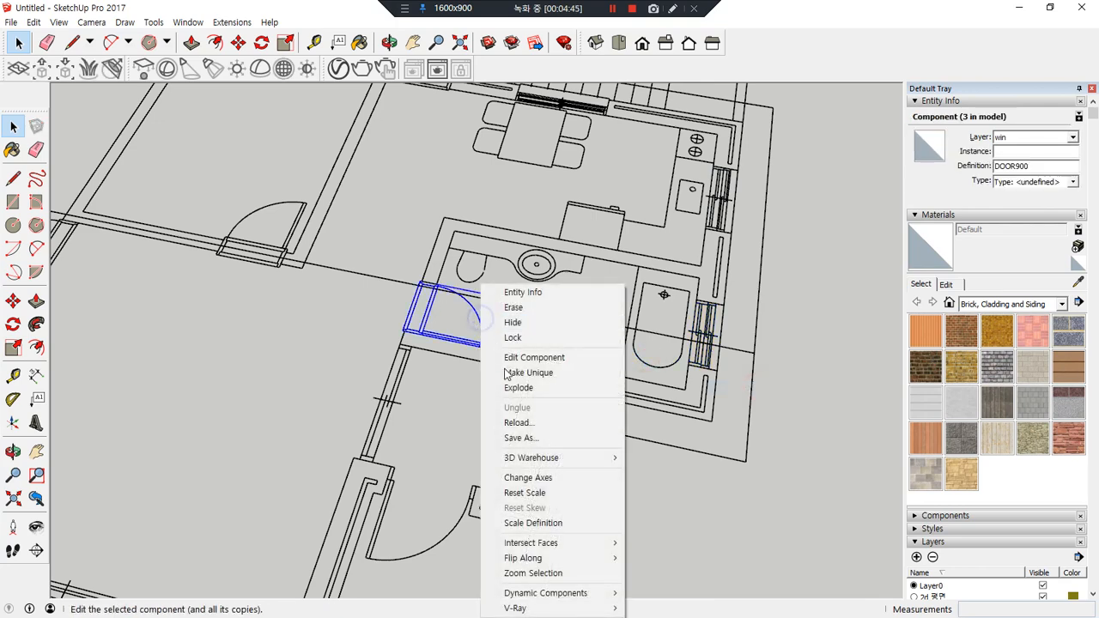
click(541, 387)
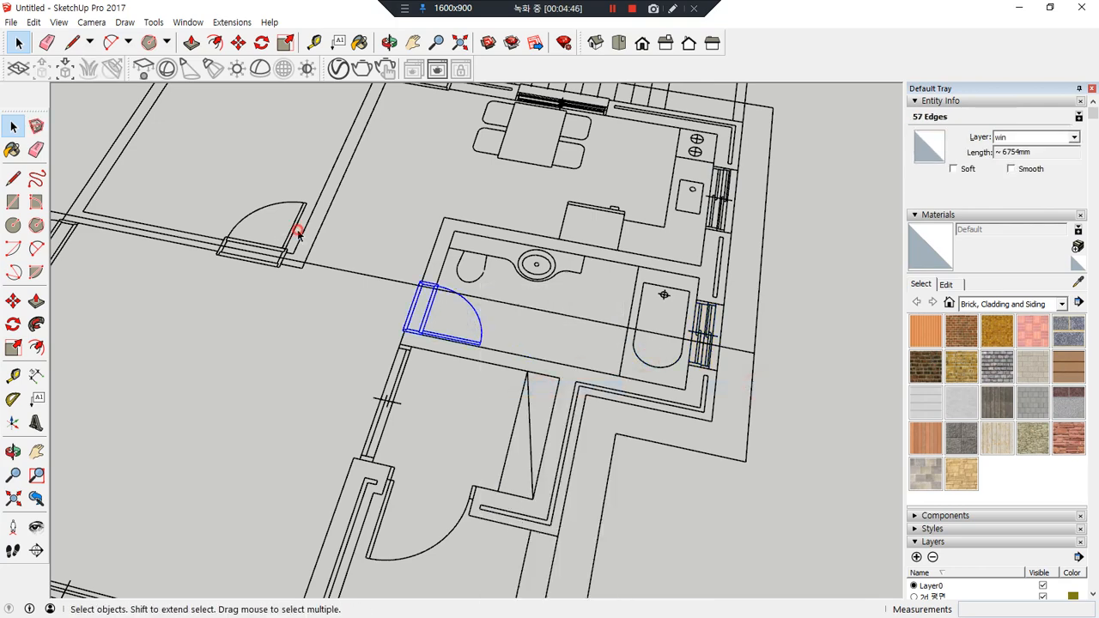
click(297, 233)
right_click(296, 231)
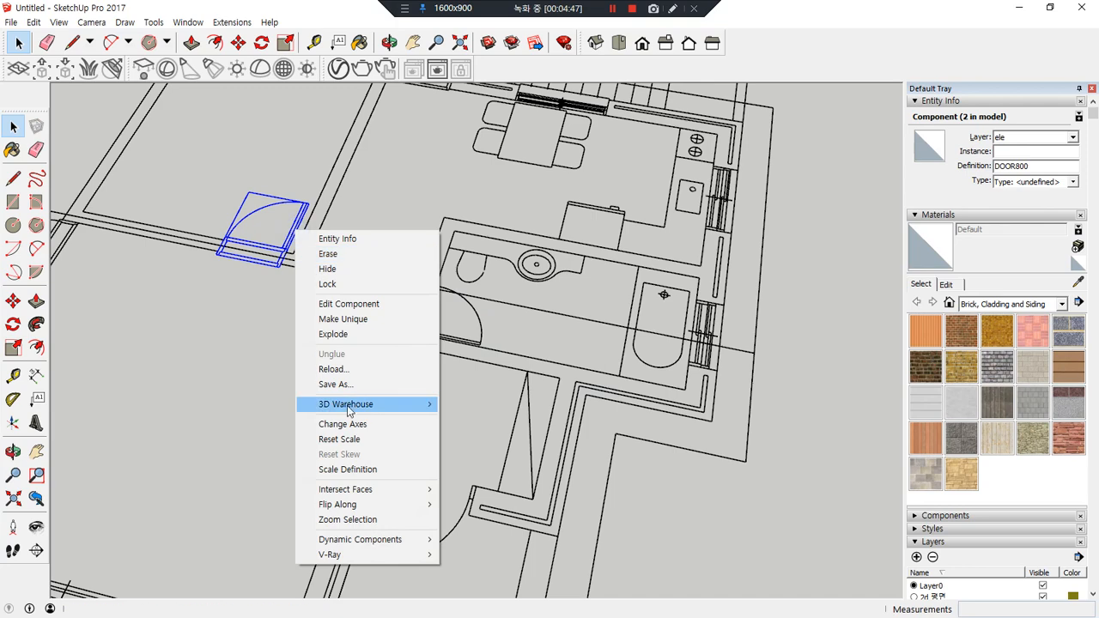
click(355, 337)
Check how the entrance's closet and sliding-door lines are grouped, and explode the swinging entrance door component
scroll(273, 356, down, 3)
shift+middle_drag(285, 373, 538, 285)
key(space)
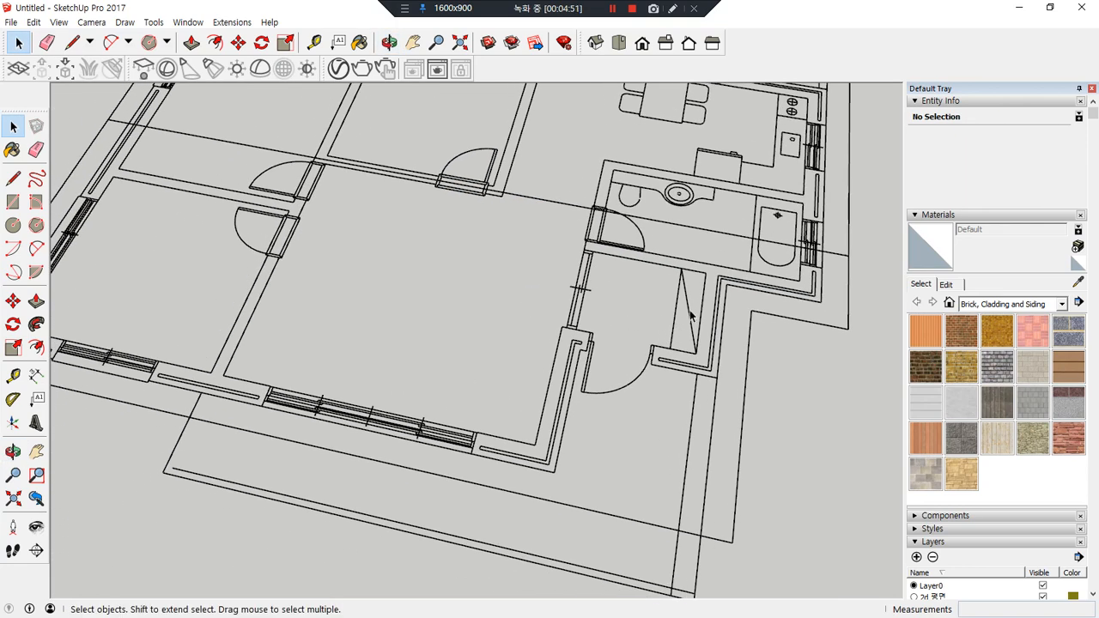
click(690, 311)
click(580, 314)
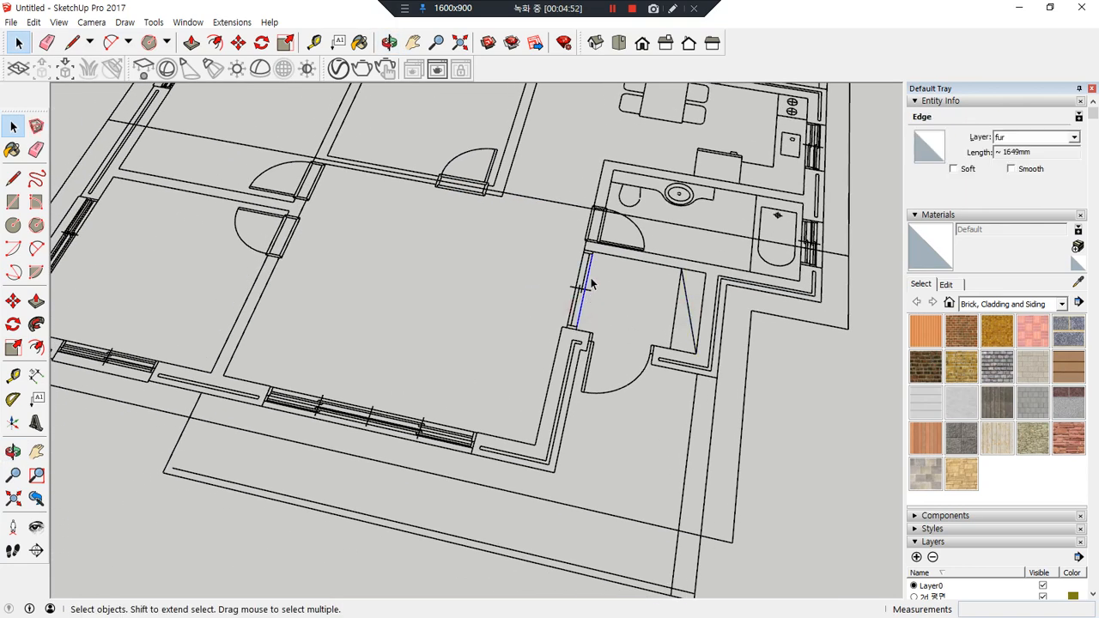
click(589, 388)
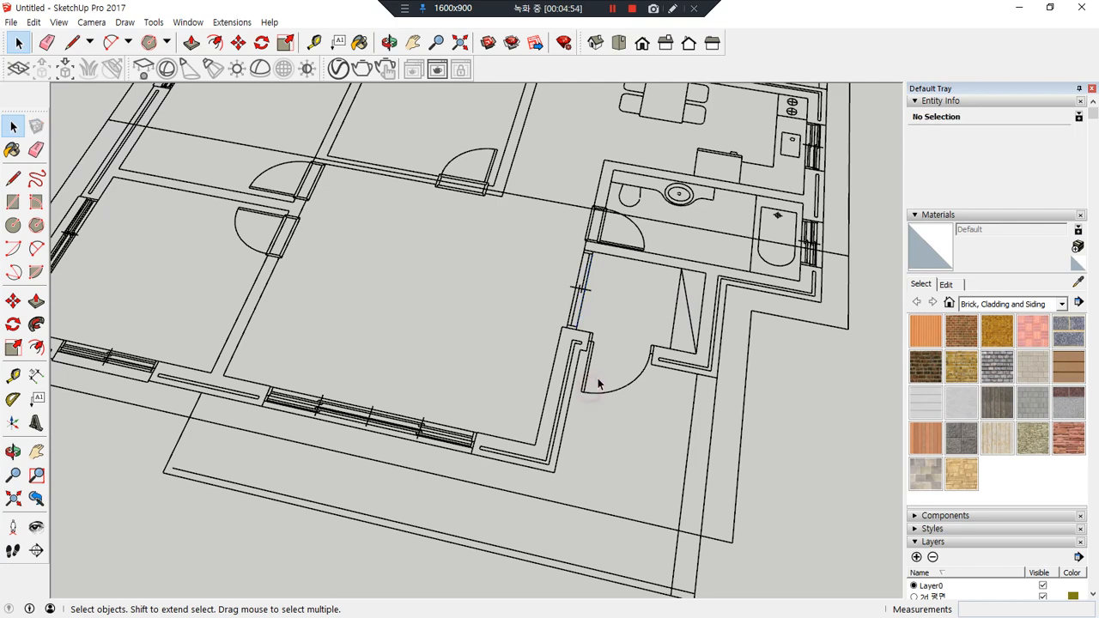
click(587, 390)
click(591, 407)
click(586, 388)
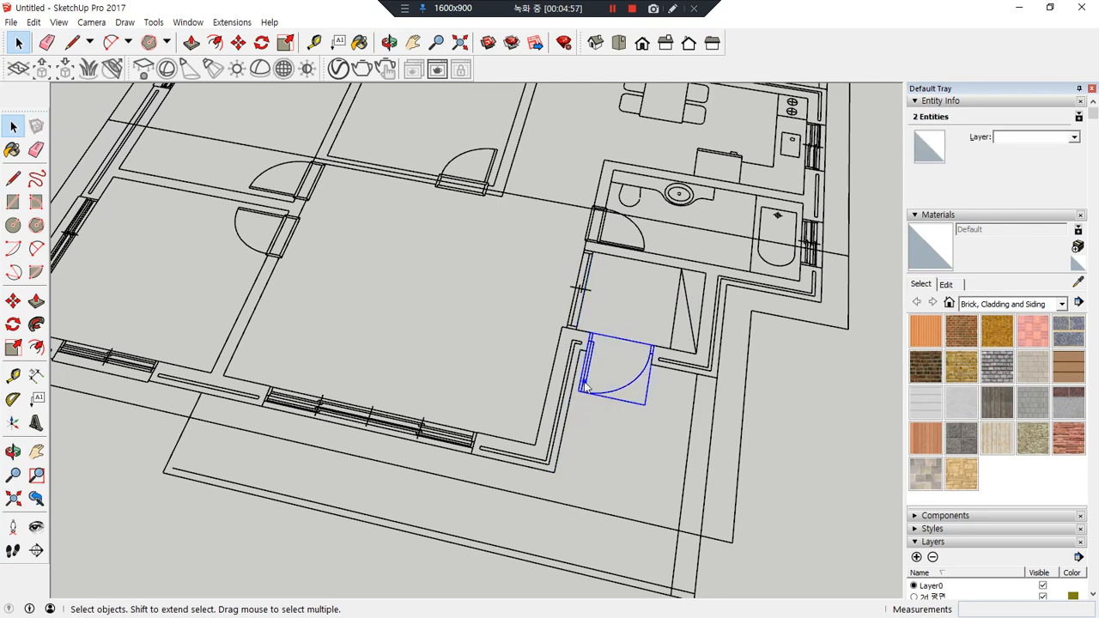
right_click(585, 384)
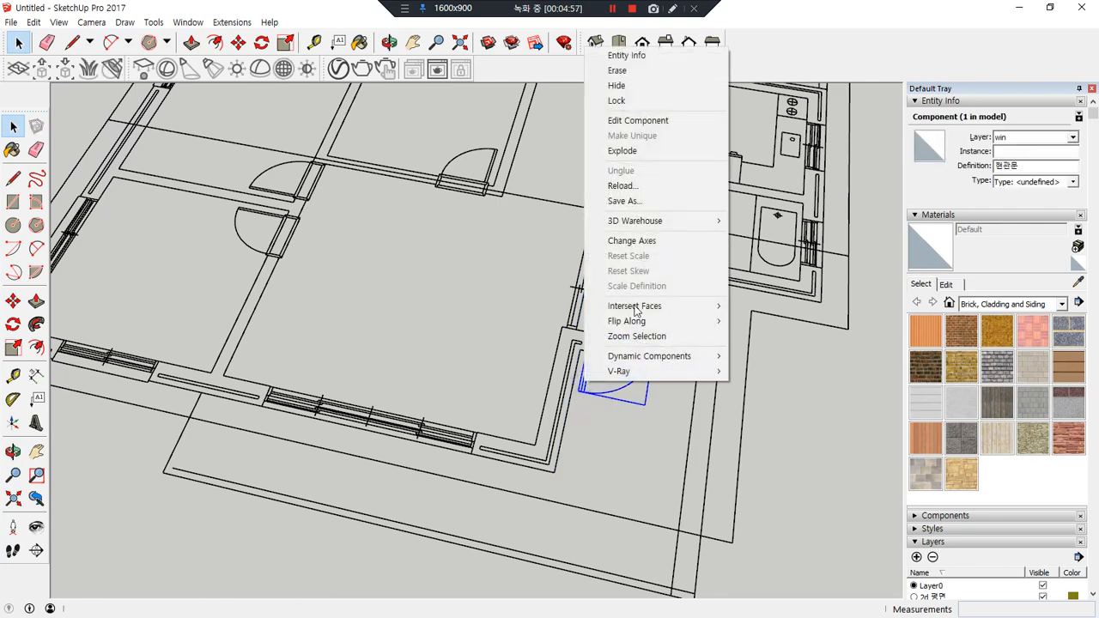
click(626, 150)
Explode the wide four-pane window component on the living room's front wall
click(406, 433)
right_click(405, 432)
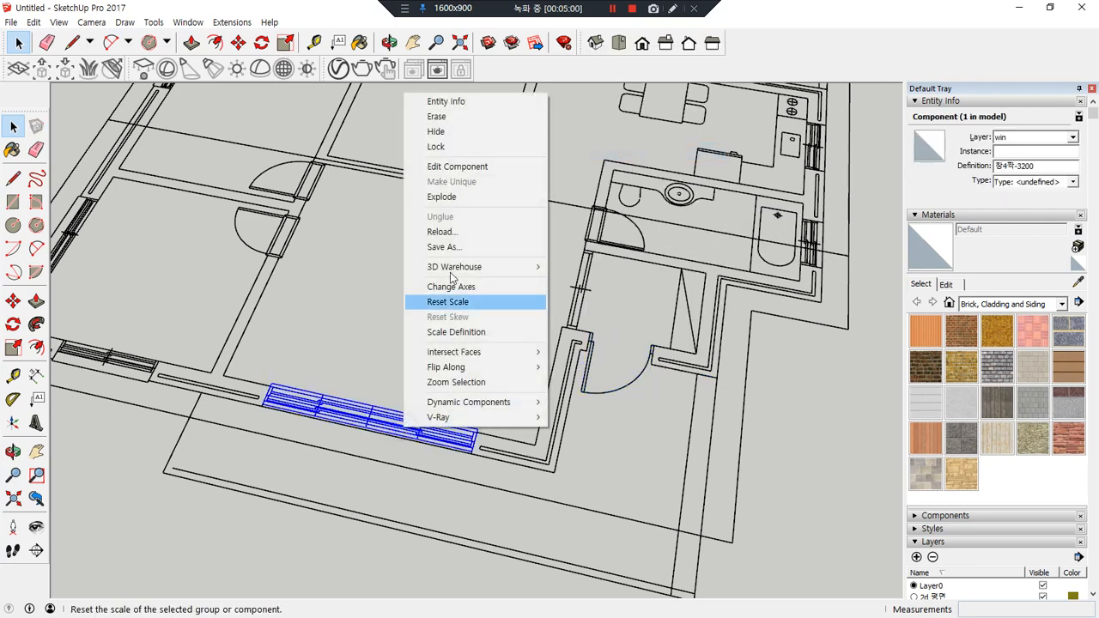
click(490, 198)
Explode the two facing DOOR900 components between the living room and the neighbouring bedrooms
click(290, 235)
right_click(292, 233)
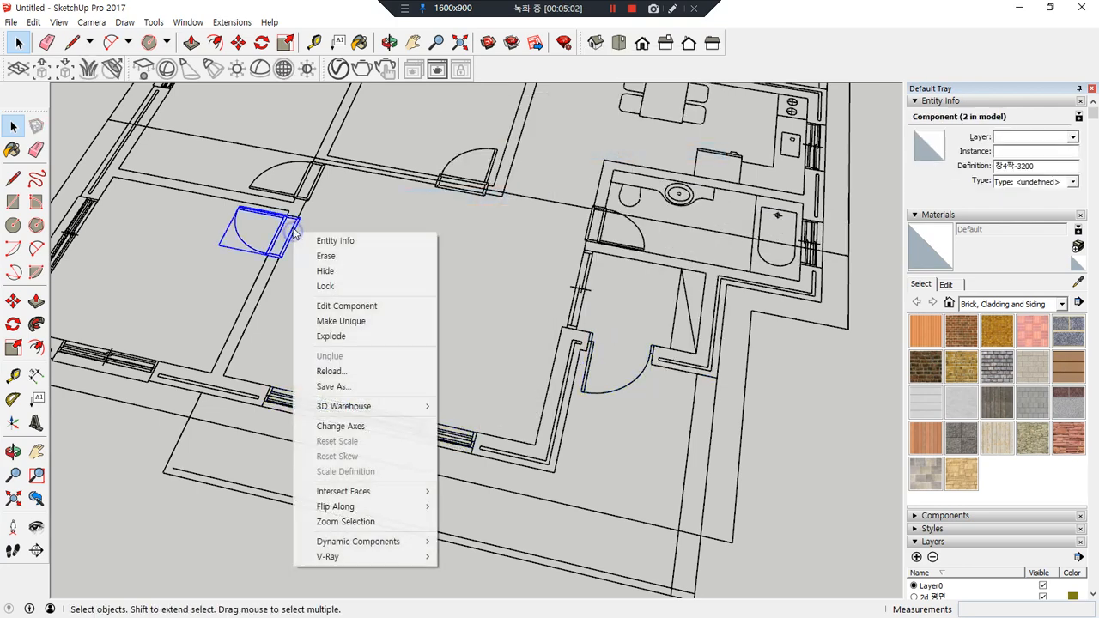
click(350, 336)
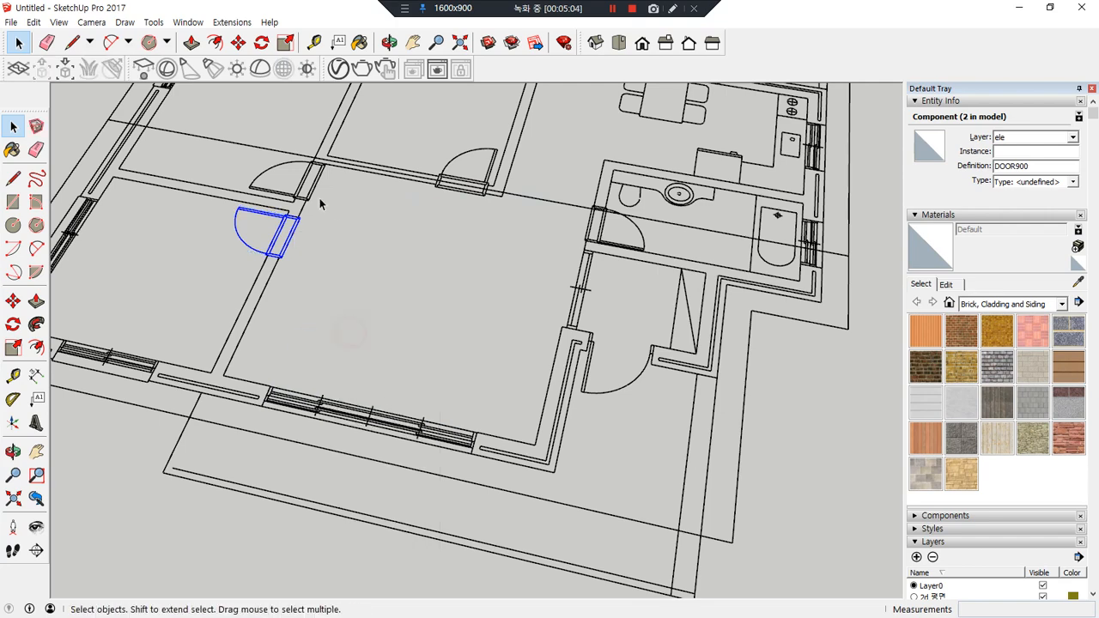
click(310, 192)
right_click(310, 191)
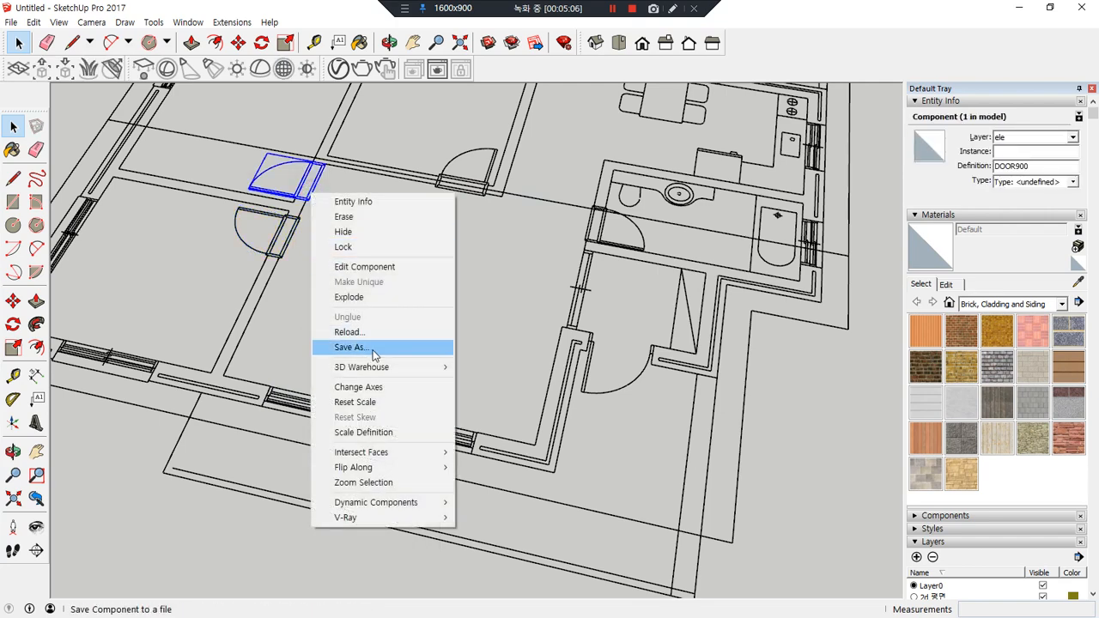
click(362, 297)
Select the two-pane window component on the corner bedroom's front wall and clear the selection
middle_drag(200, 325, 322, 382)
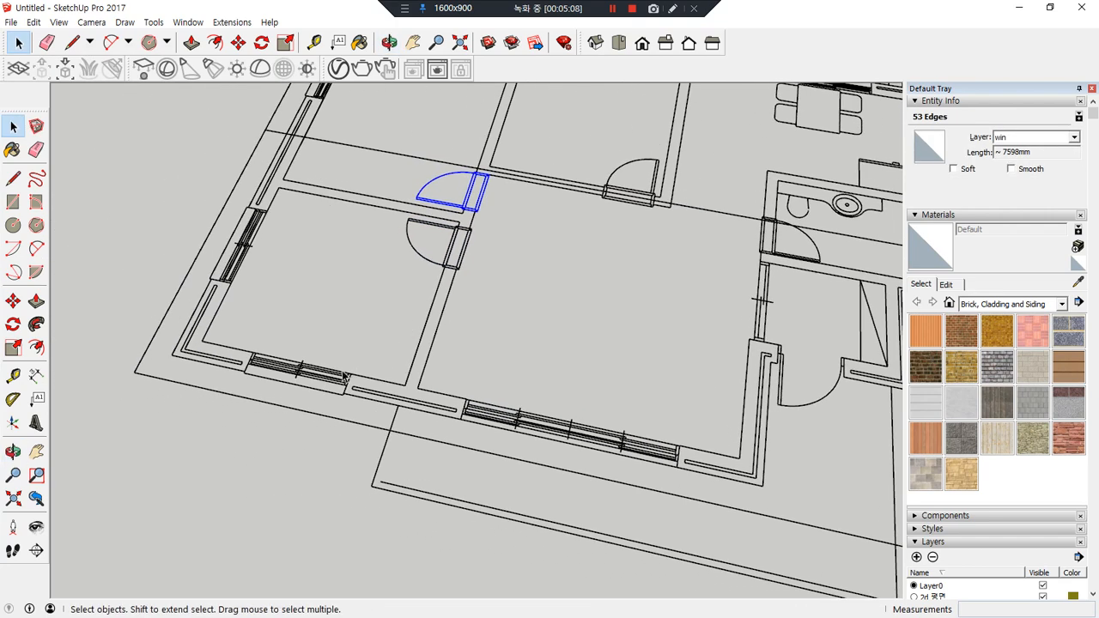
click(325, 386)
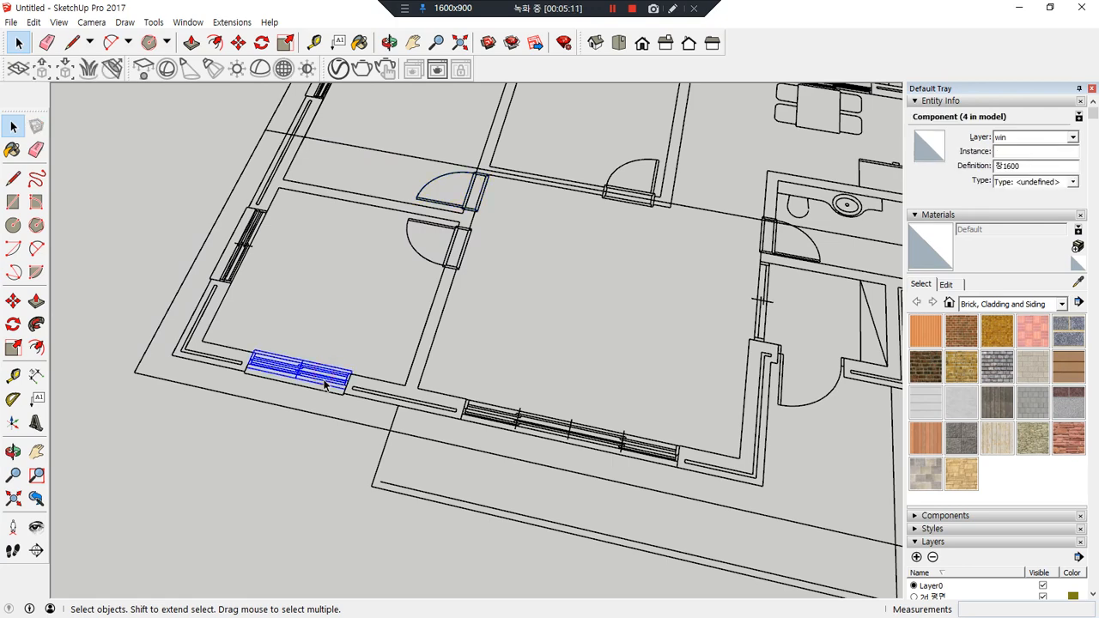
click(348, 298)
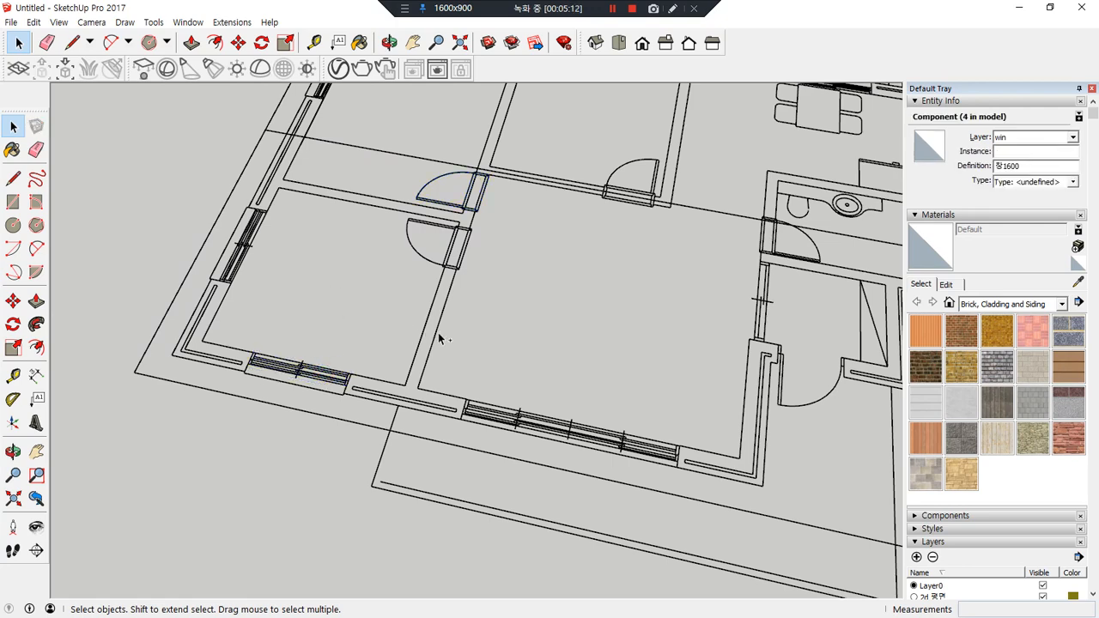
Delete the unneeded layers cen, DEFPOINTS, fin, hat, sym and tex
scroll(686, 310, down, 2)
scroll(700, 304, down, 2)
shift+middle_drag(718, 299, 451, 341)
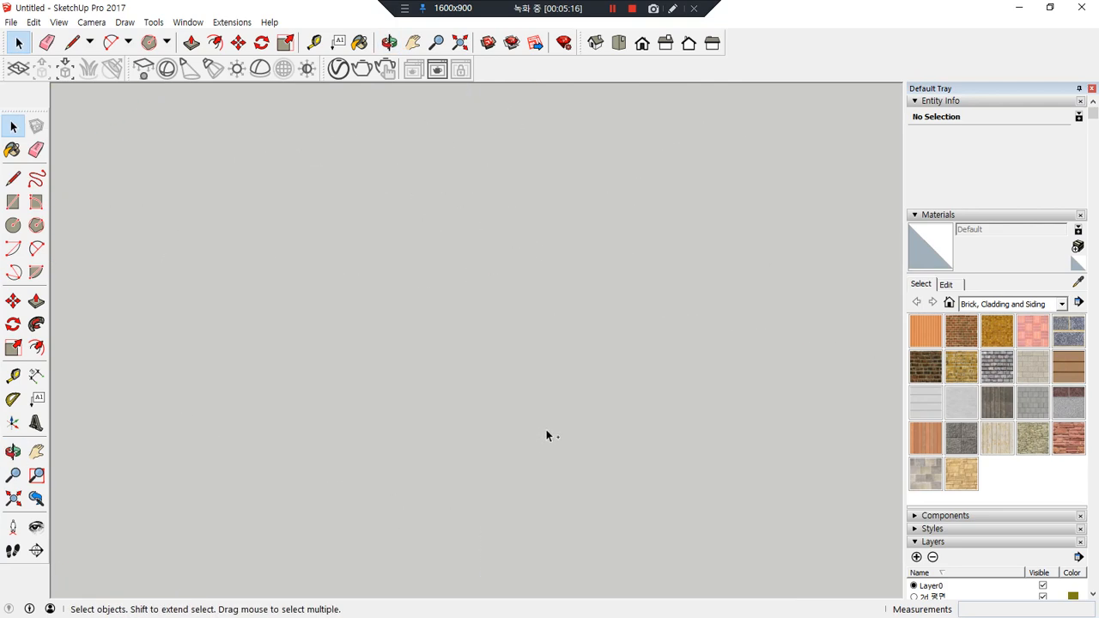
scroll(1065, 412, down, 5)
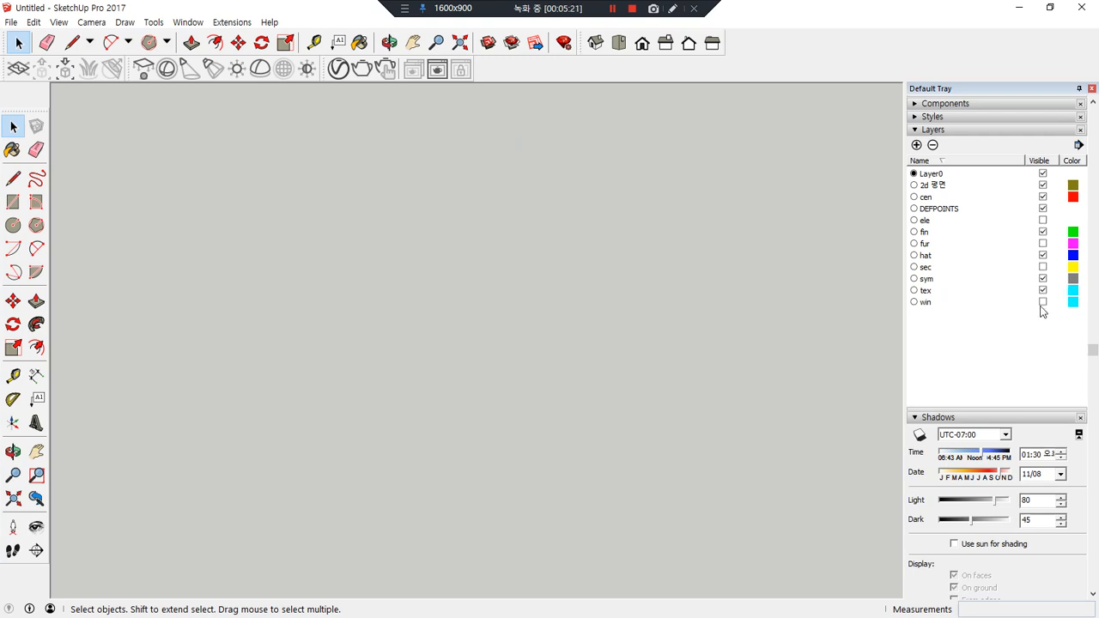
click(925, 292)
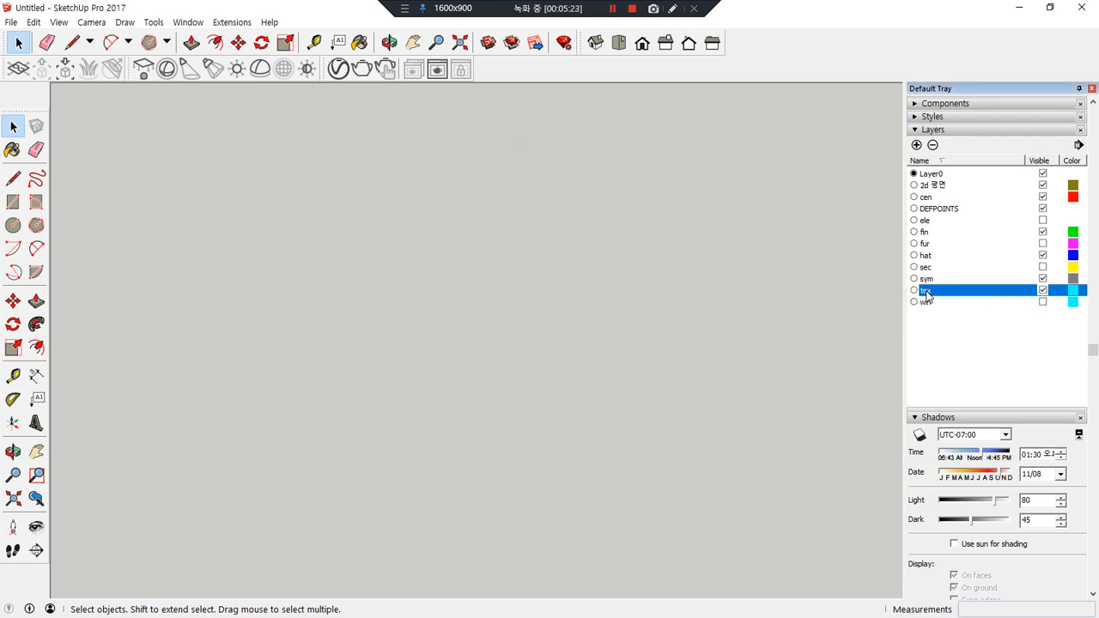
shift+click(931, 280)
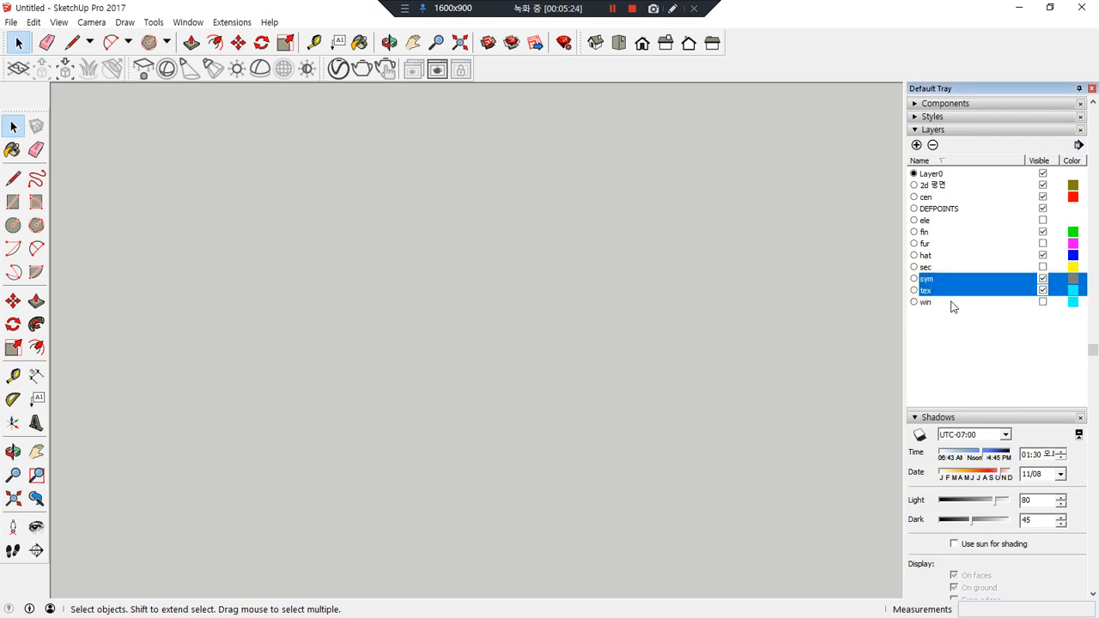
ctrl+click(934, 256)
ctrl+click(933, 233)
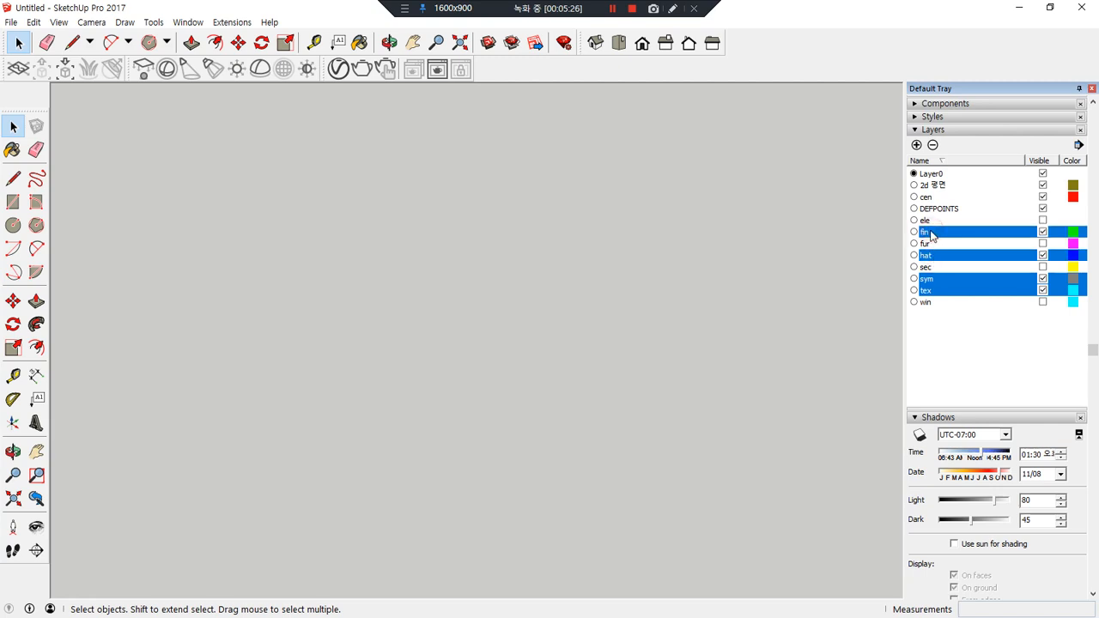
ctrl+click(934, 209)
ctrl+click(930, 199)
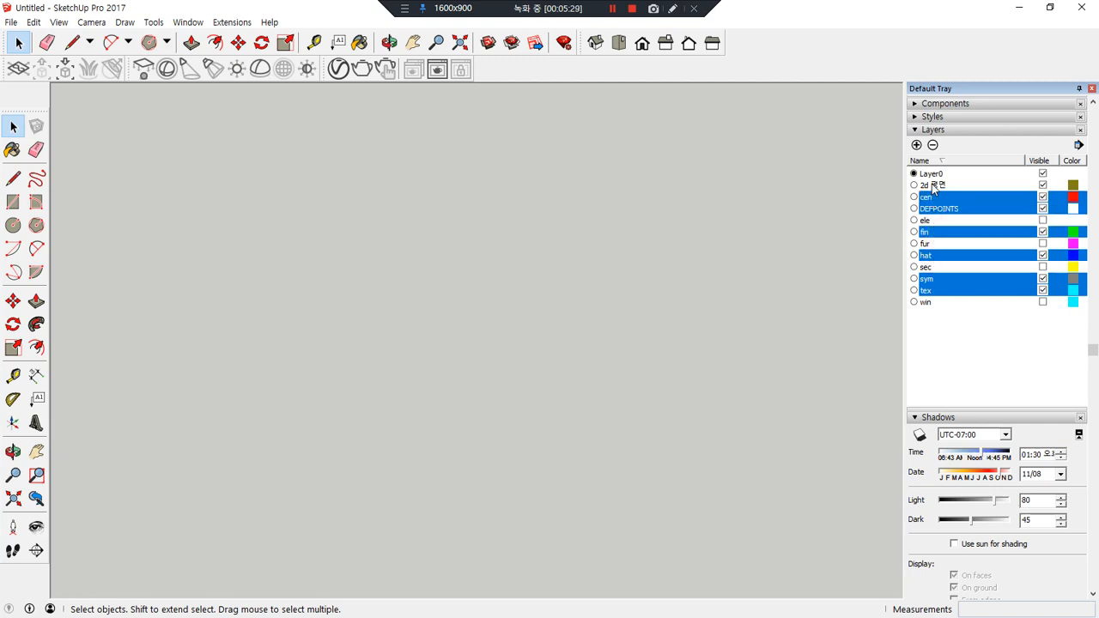
click(932, 145)
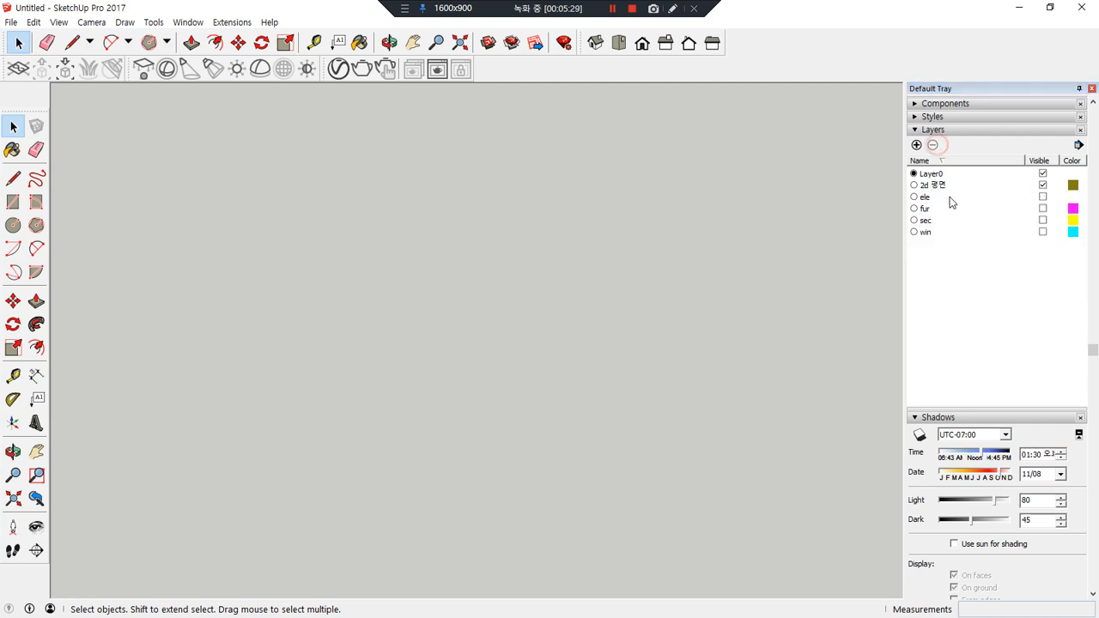
Make the win, sec, fur and ele layers visible again
click(1043, 232)
click(1042, 220)
click(1042, 208)
click(1042, 197)
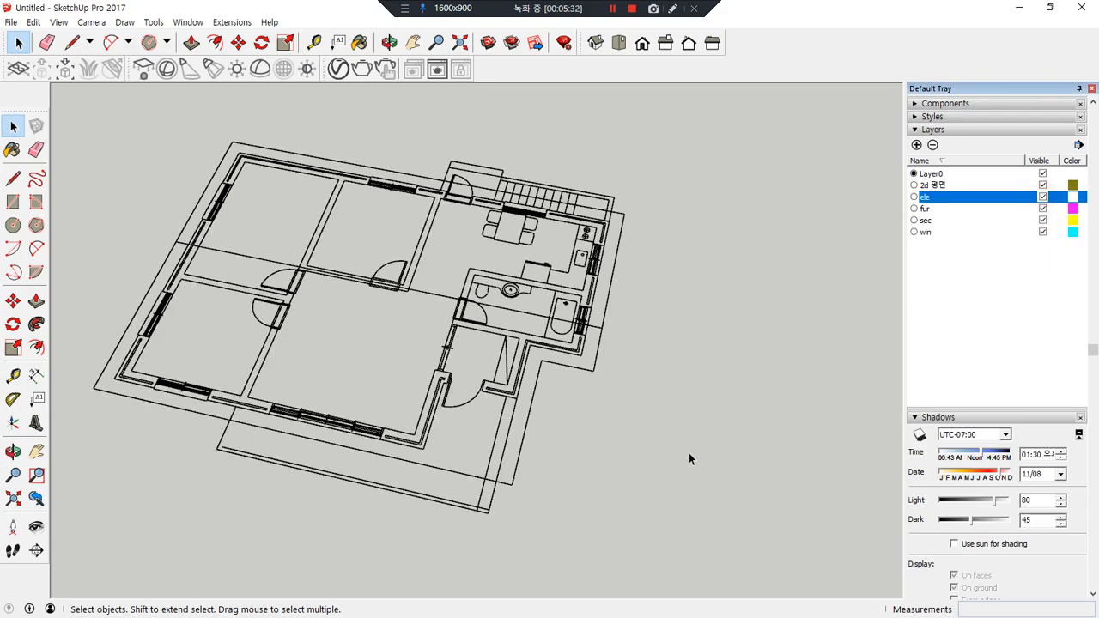
Add a new layer named "3D 벽면" and make it the current drawing layer
middle_drag(689, 453, 722, 498)
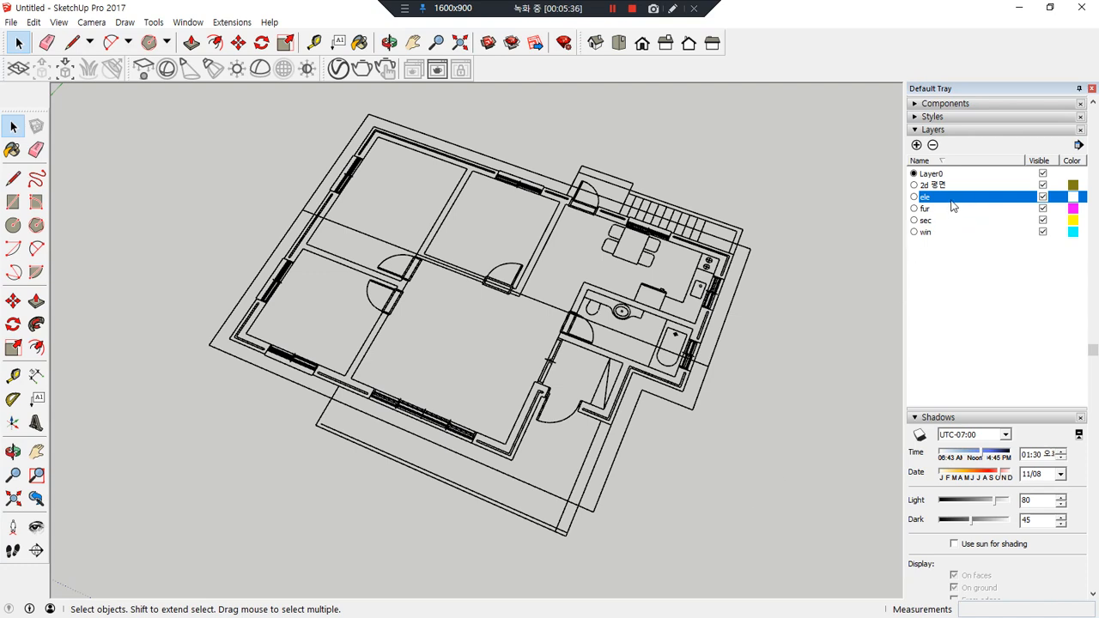
click(916, 144)
text(3ㅇ)
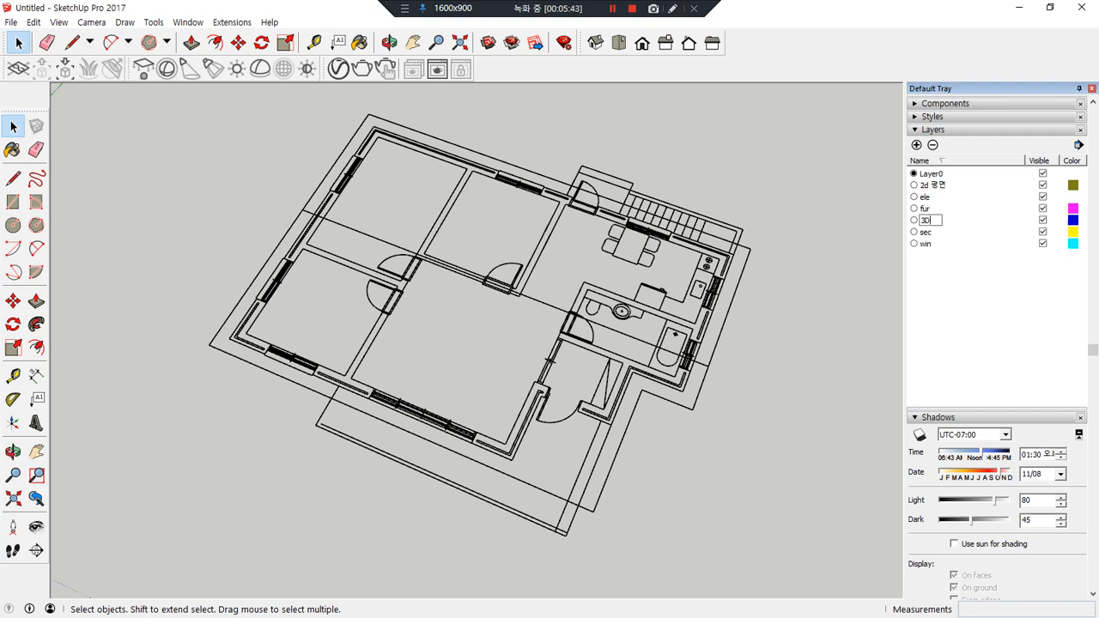
text( 벽며노)
key(Return)
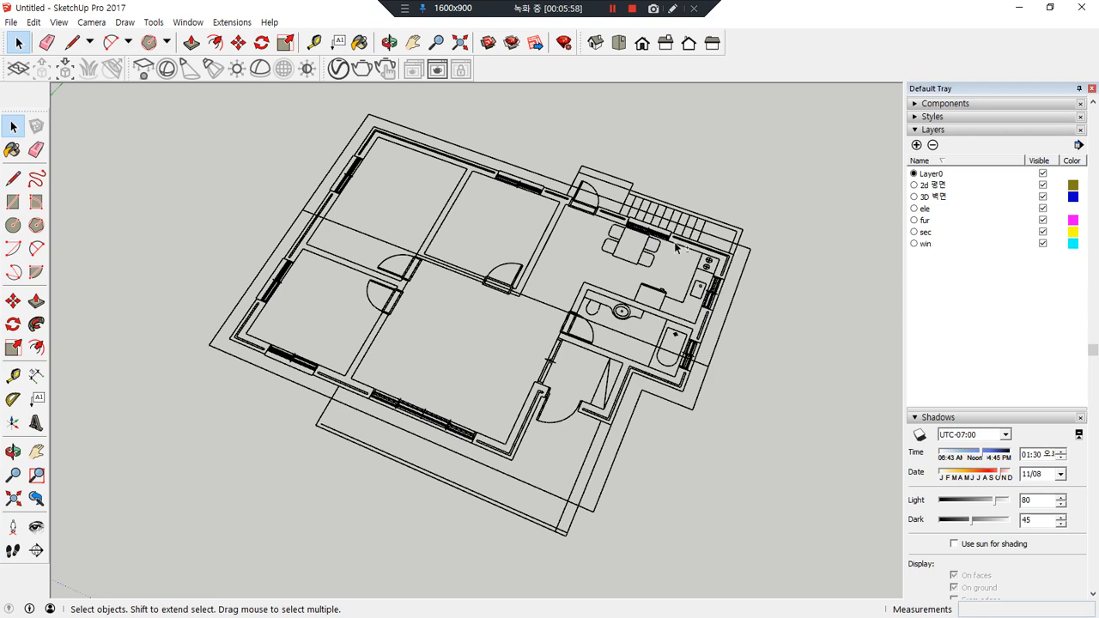
click(914, 197)
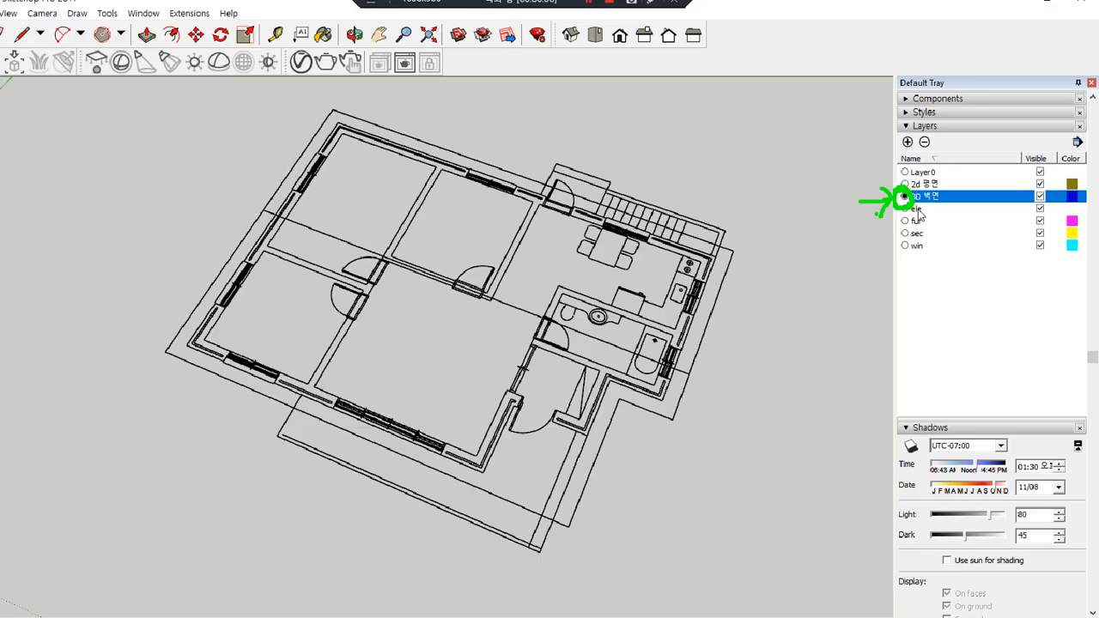
Select the whole floor plan and lock its components
scroll(957, 214, down, 2)
click(818, 273)
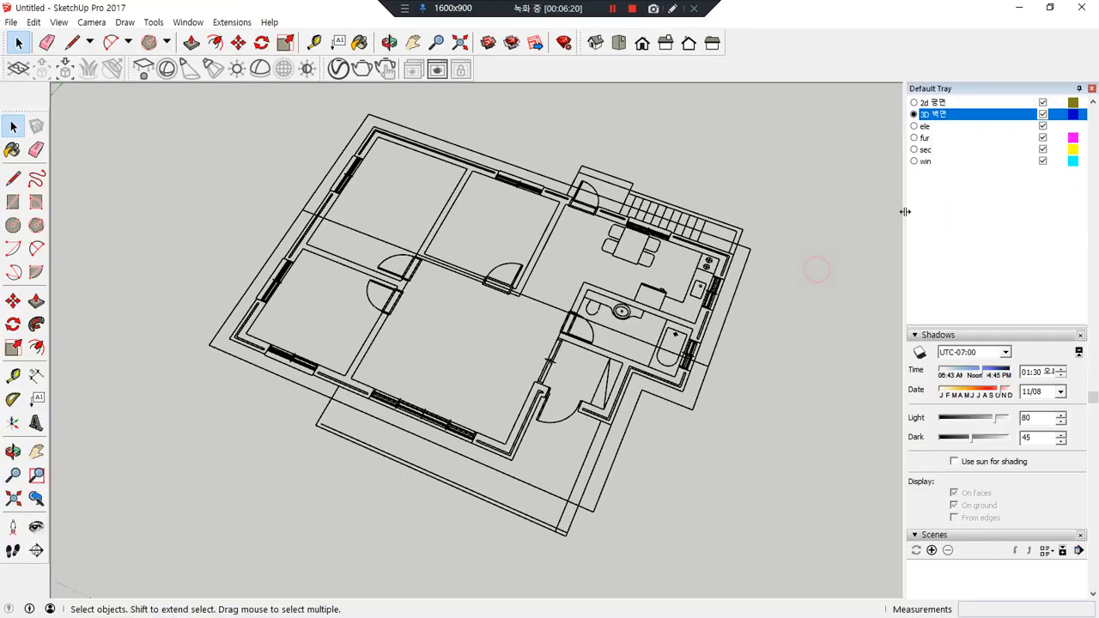
scroll(927, 213, up, 2)
scroll(927, 213, down, 2)
click(844, 234)
click(830, 160)
key(ctrl+a)
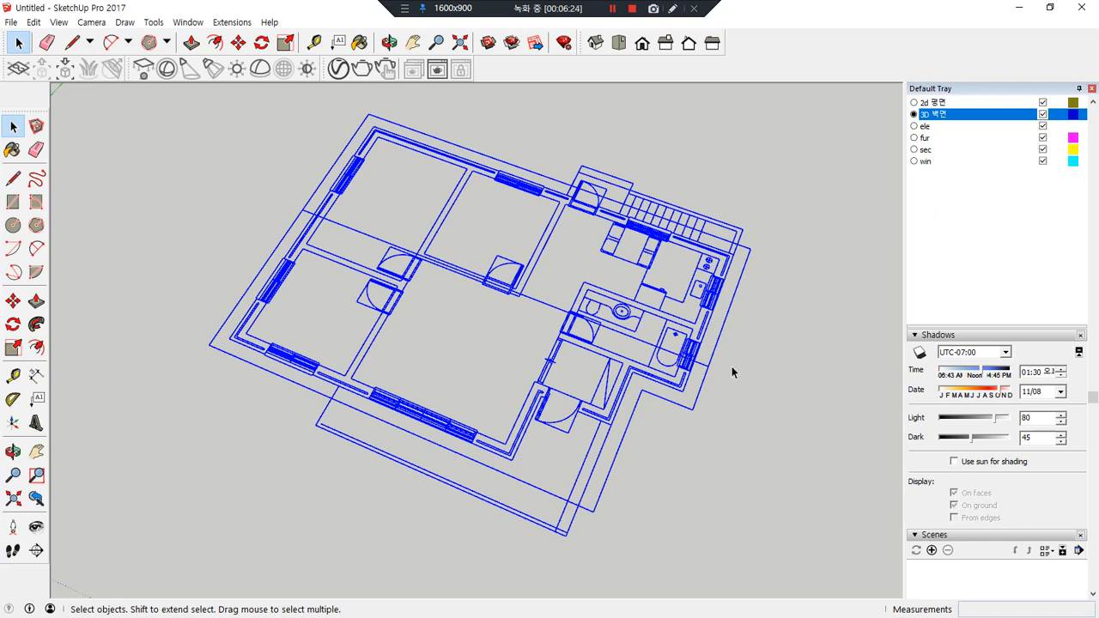
right_click(718, 301)
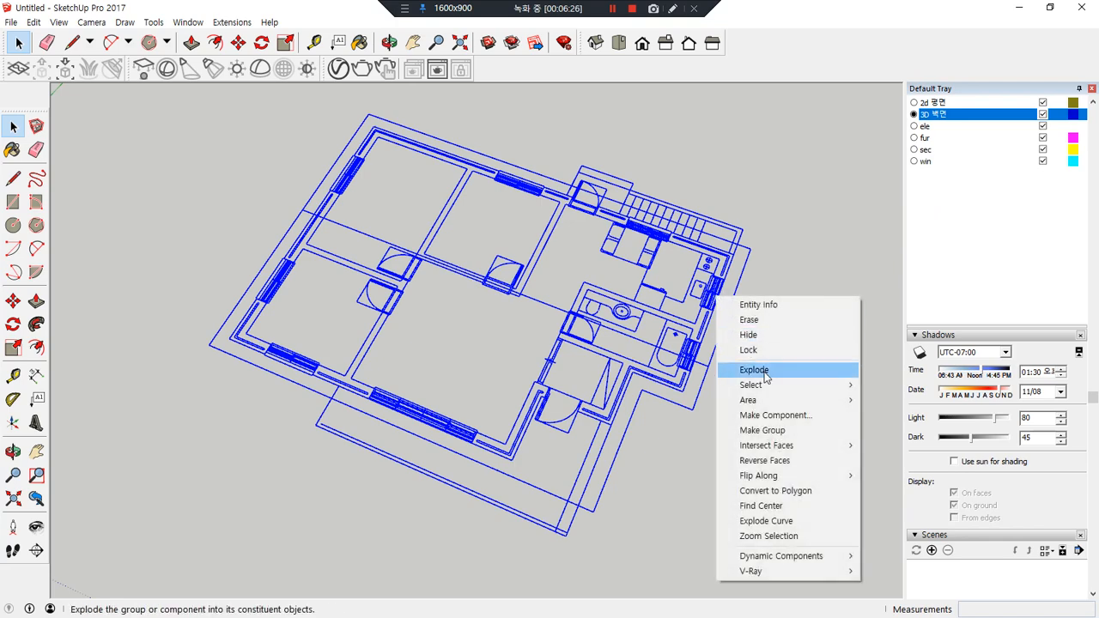
click(770, 351)
click(772, 389)
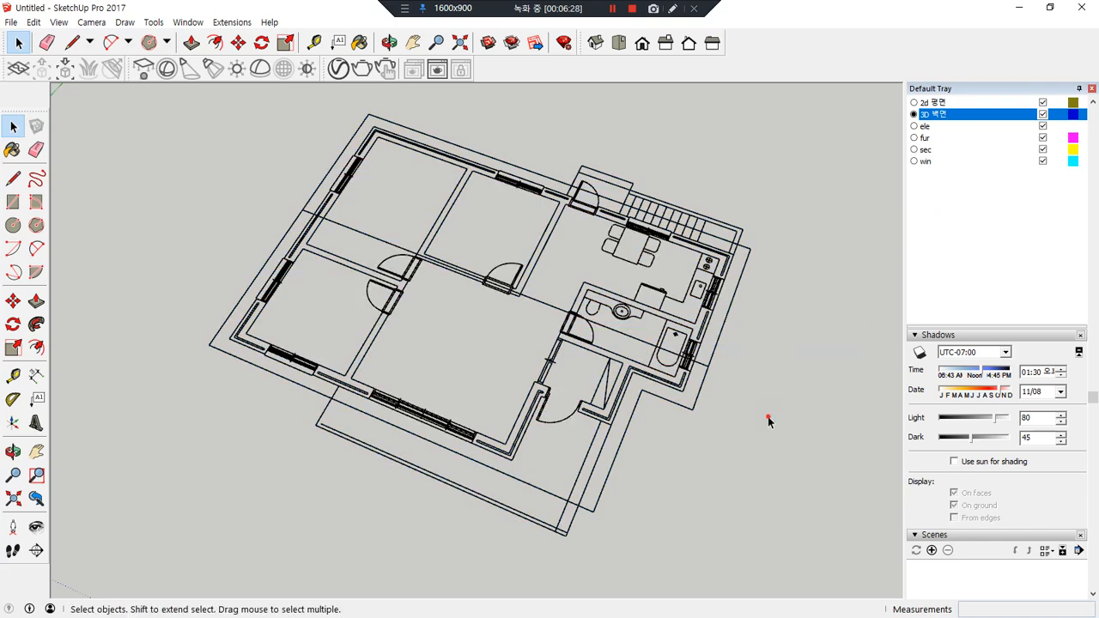
Check the lock by reselecting the whole plan, and select the outer wall edge beside the kitchen
drag(767, 419, 696, 294)
click(760, 398)
key(ctrl+a)
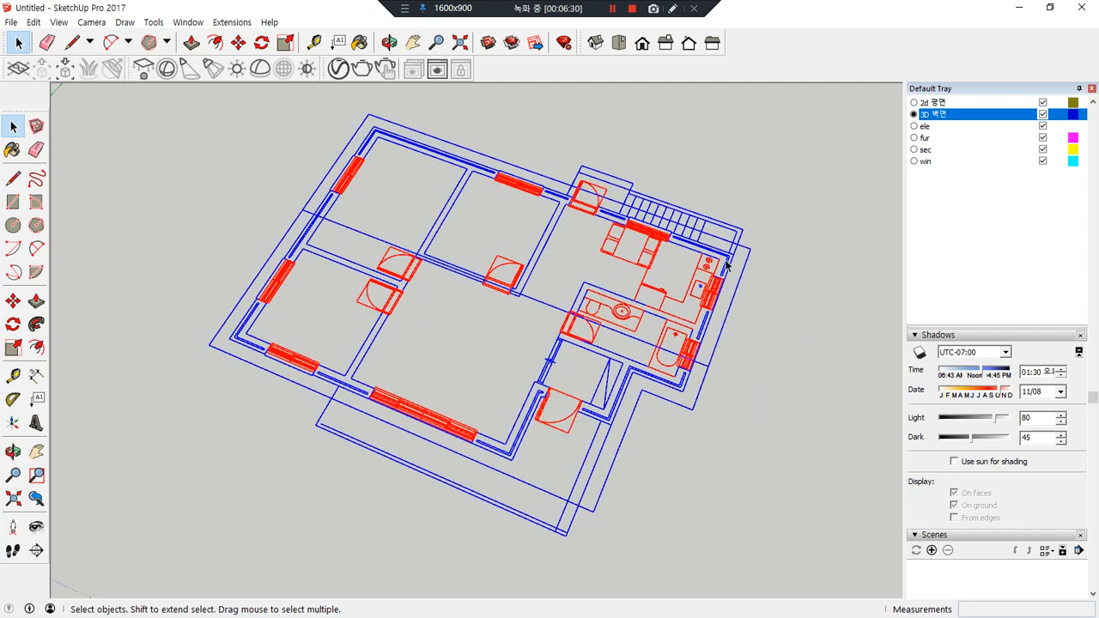
right_click(726, 263)
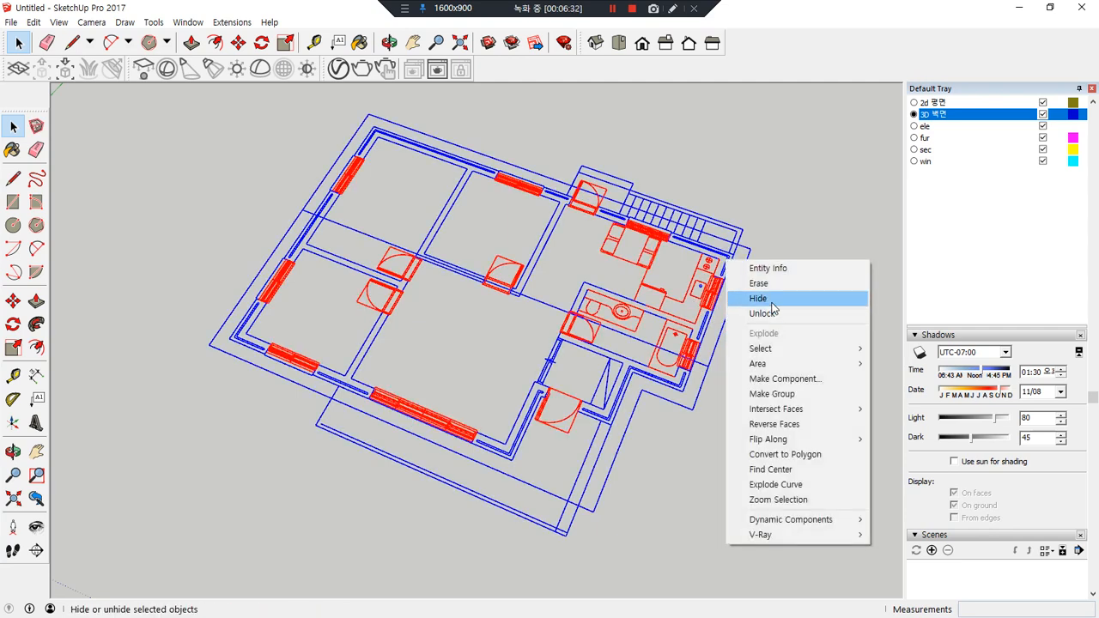
click(826, 212)
click(730, 259)
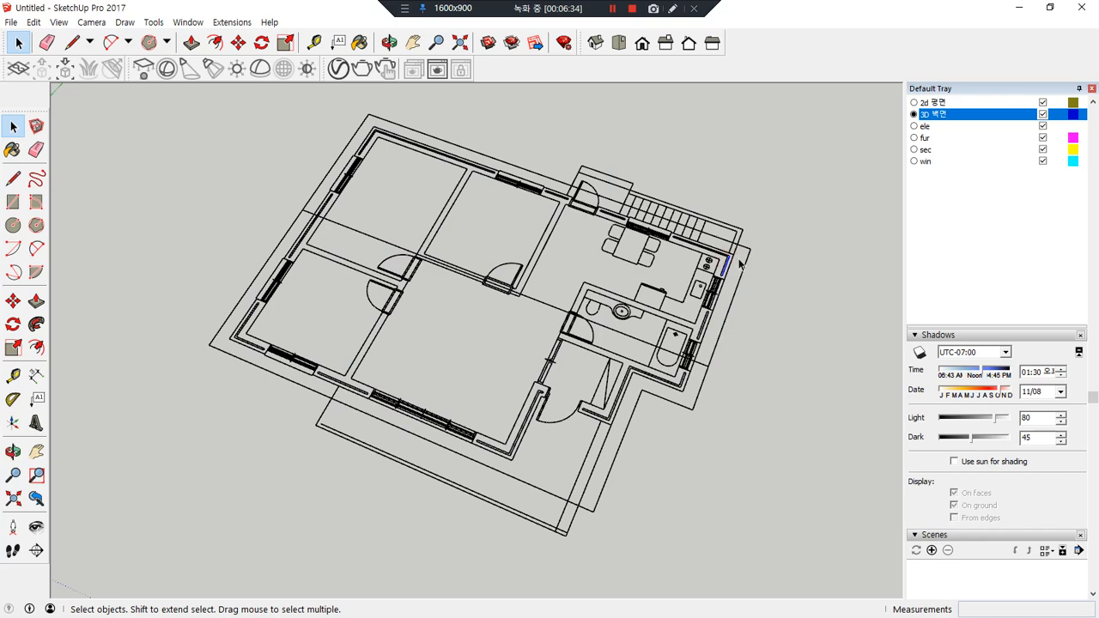
scroll(939, 232, up, 4)
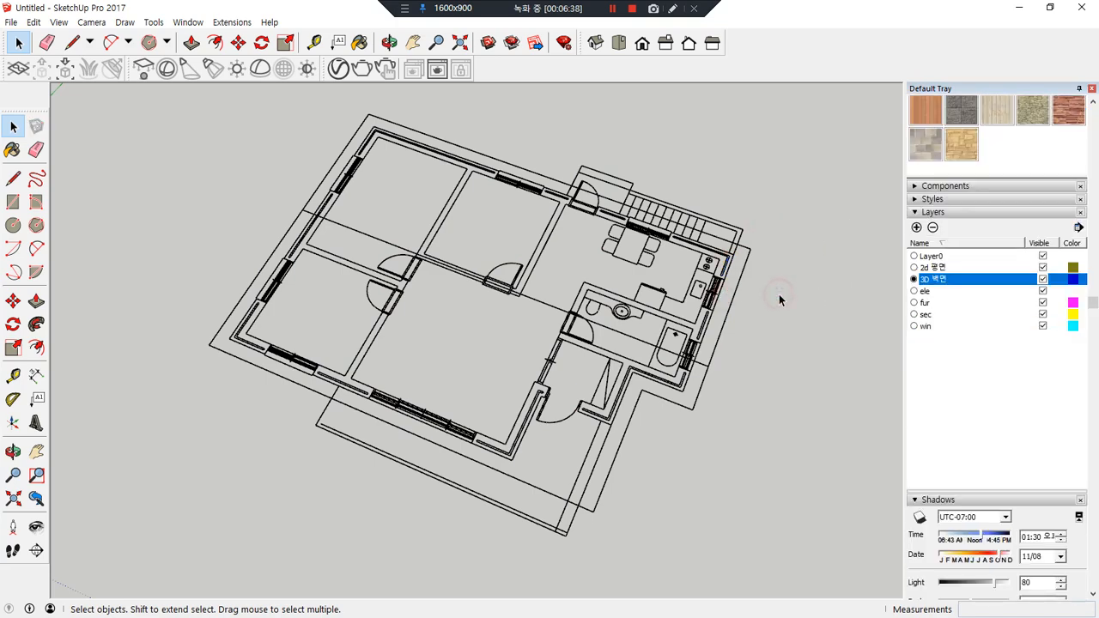
Unlock all the components in the floor plan and lock them again
triple_click(726, 296)
right_click(726, 297)
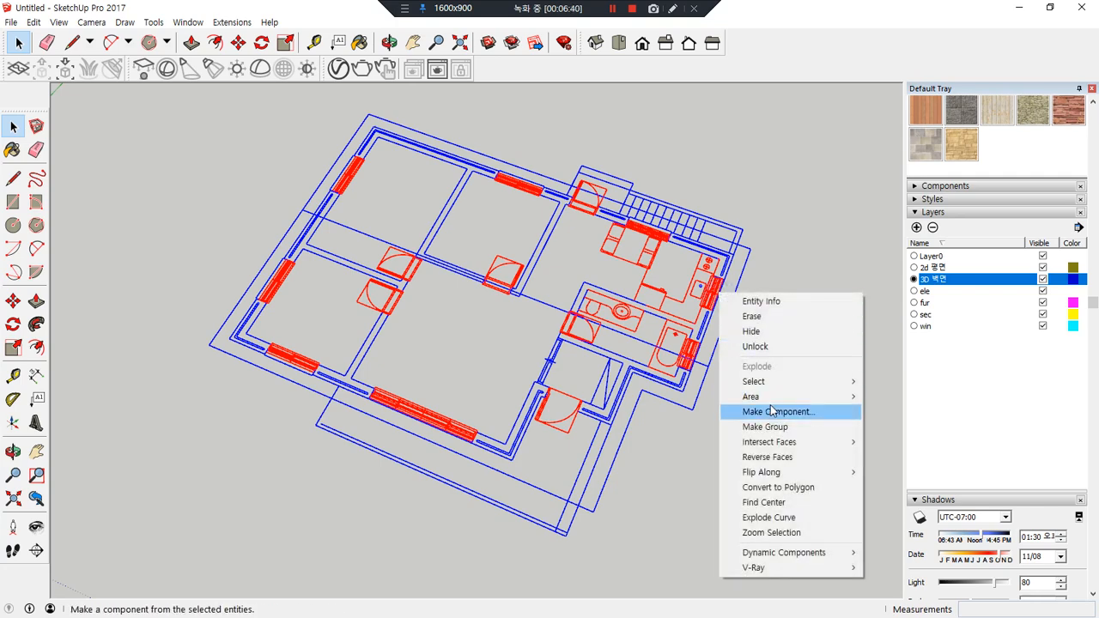
click(773, 346)
click(772, 352)
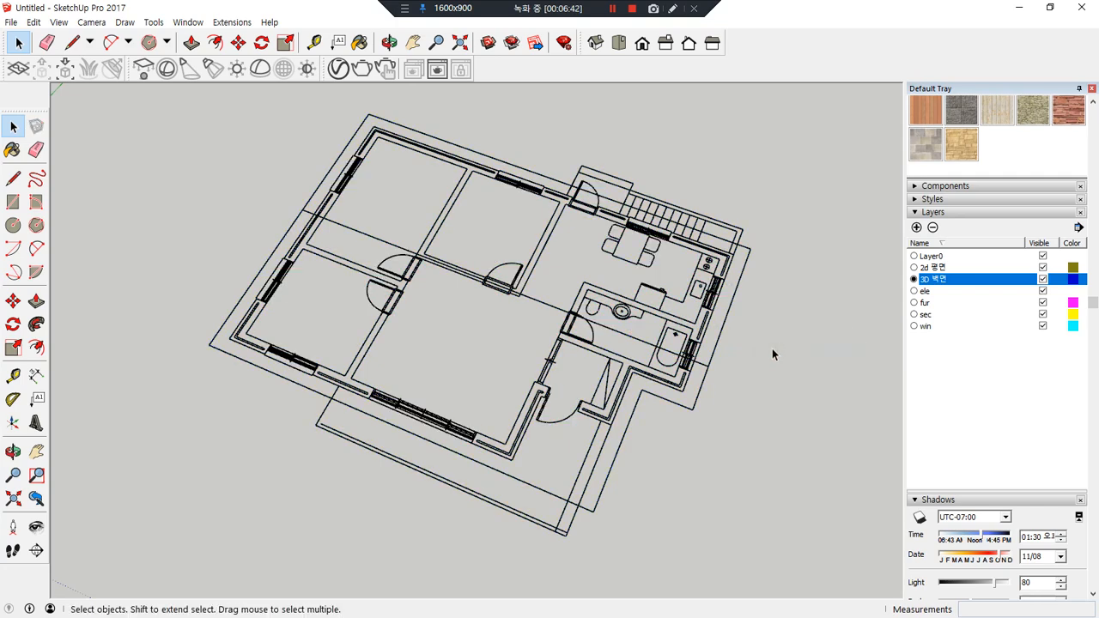
click(729, 278)
right_click(726, 269)
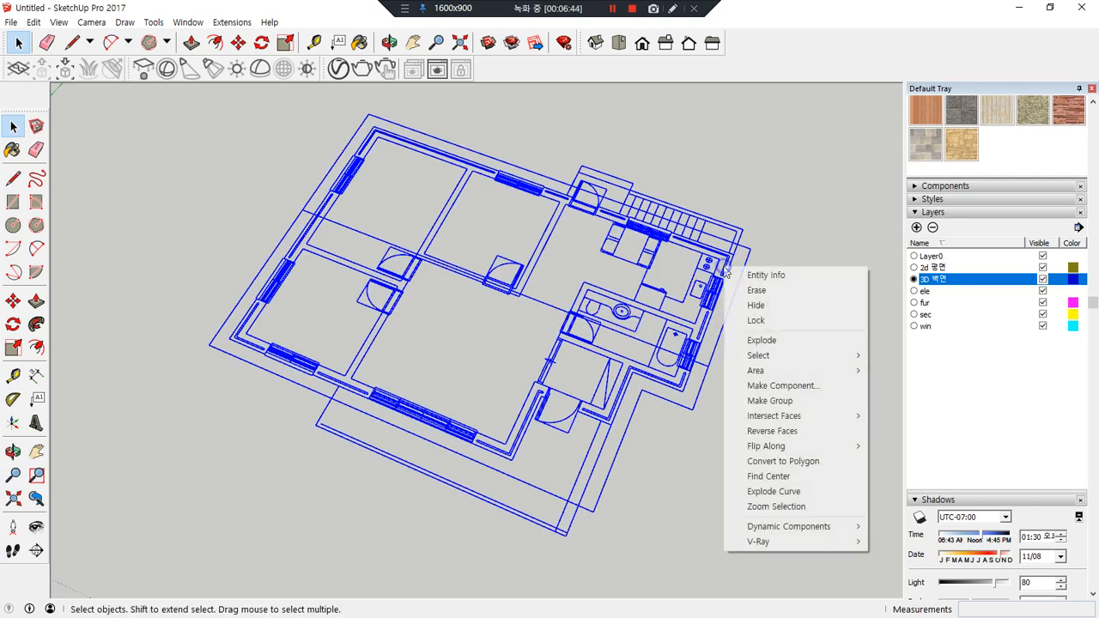
click(773, 321)
click(792, 286)
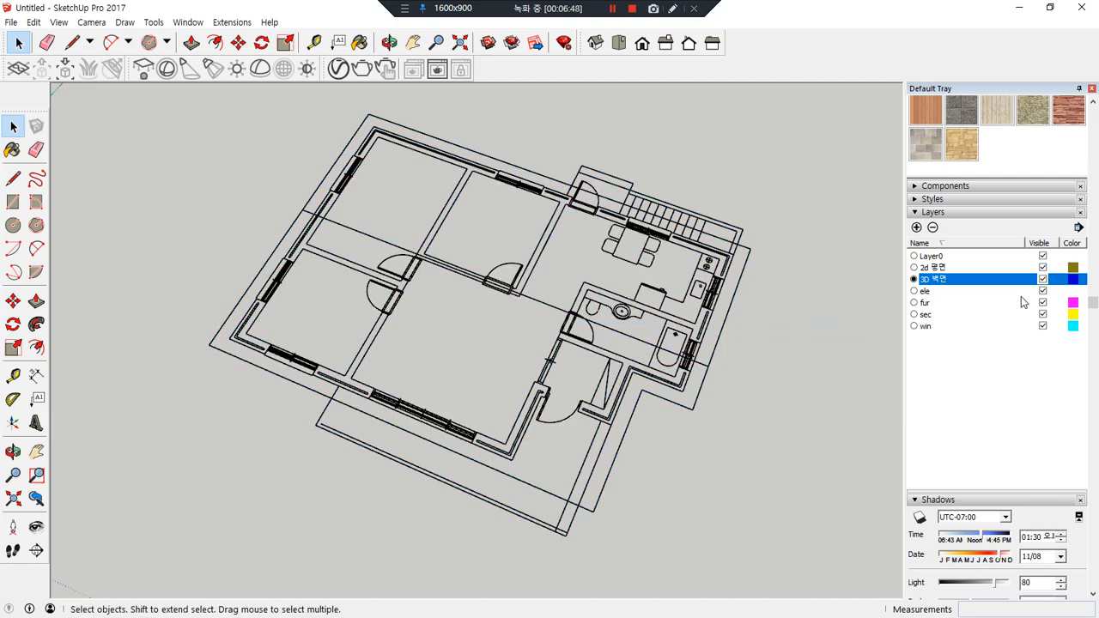
Hide the win and fur layers so only the walls and outlines are shown
click(1043, 303)
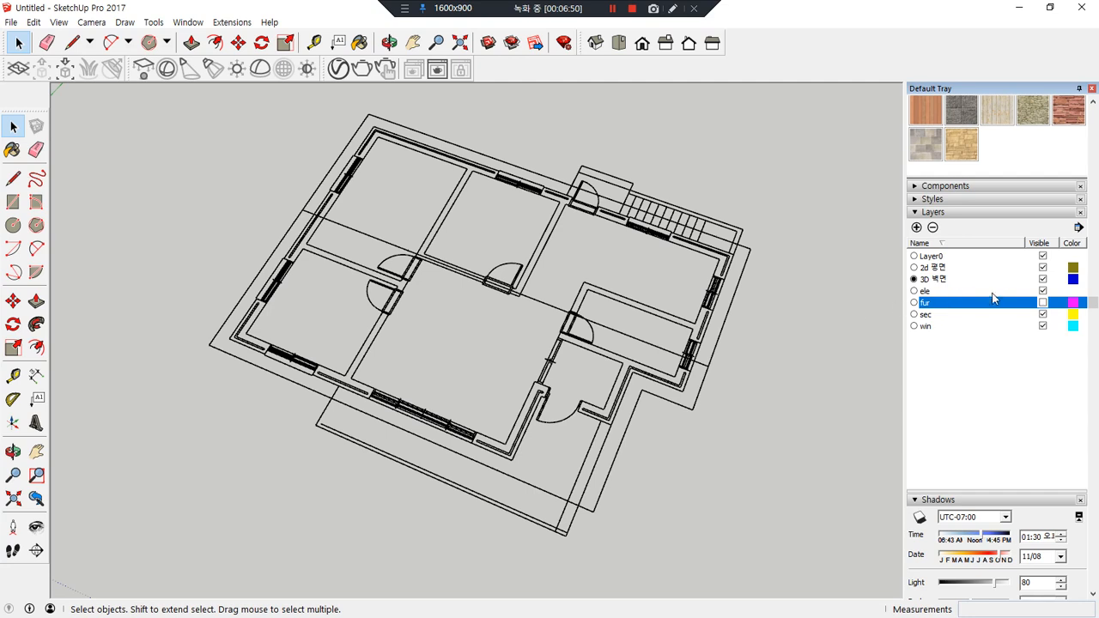
click(1043, 303)
click(1042, 327)
key(ctrl+a)
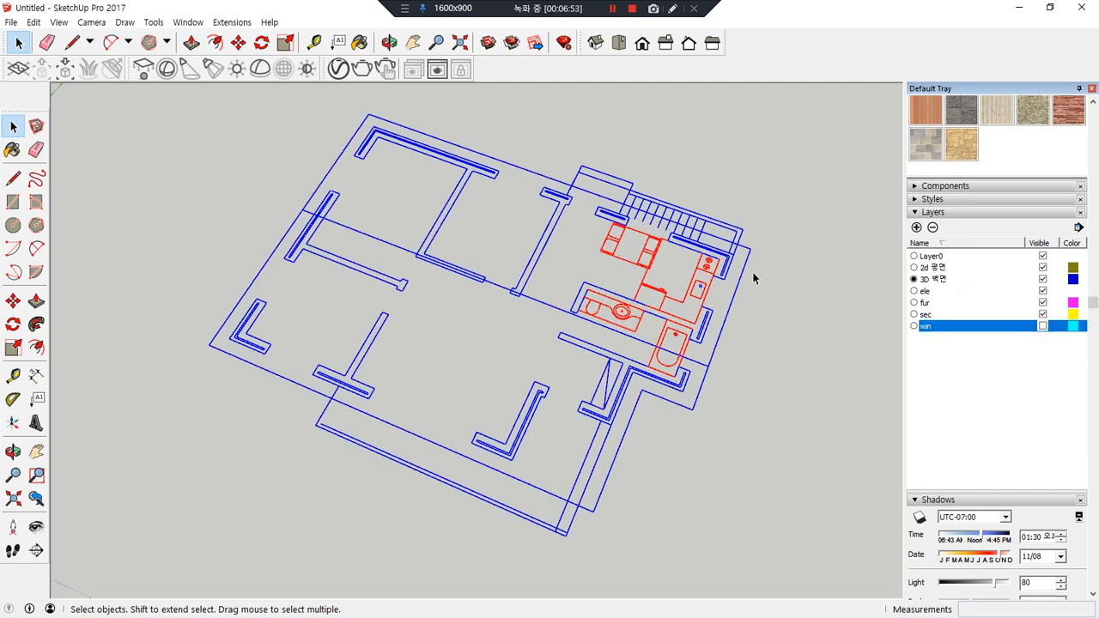
click(777, 305)
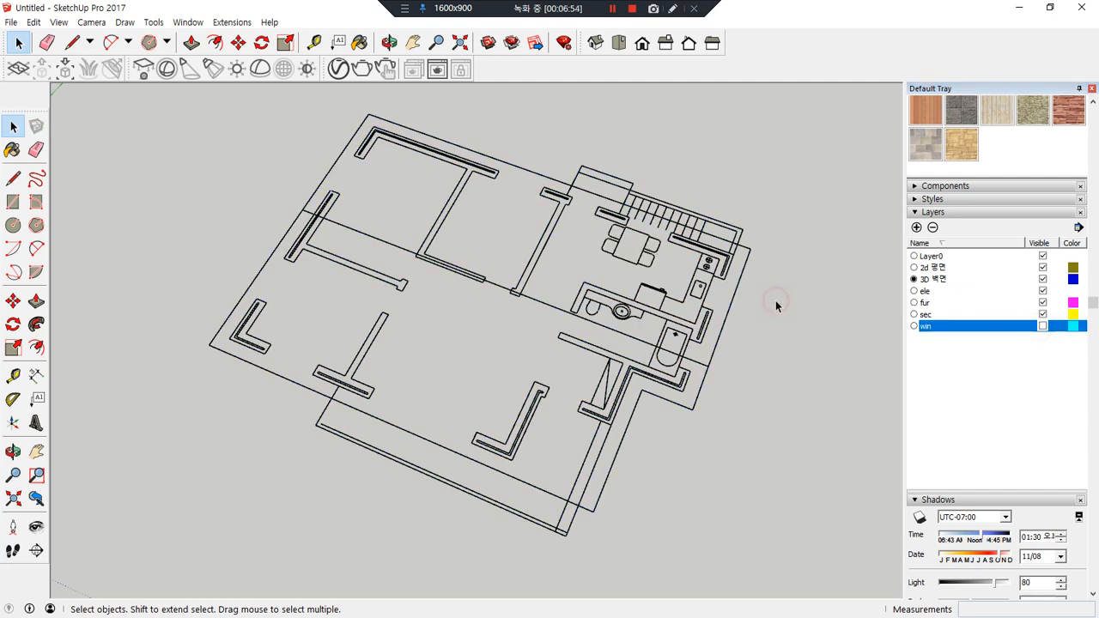
click(1042, 302)
Make a group of all the visible wall and outline linework and lock that group
key(ctrl+a)
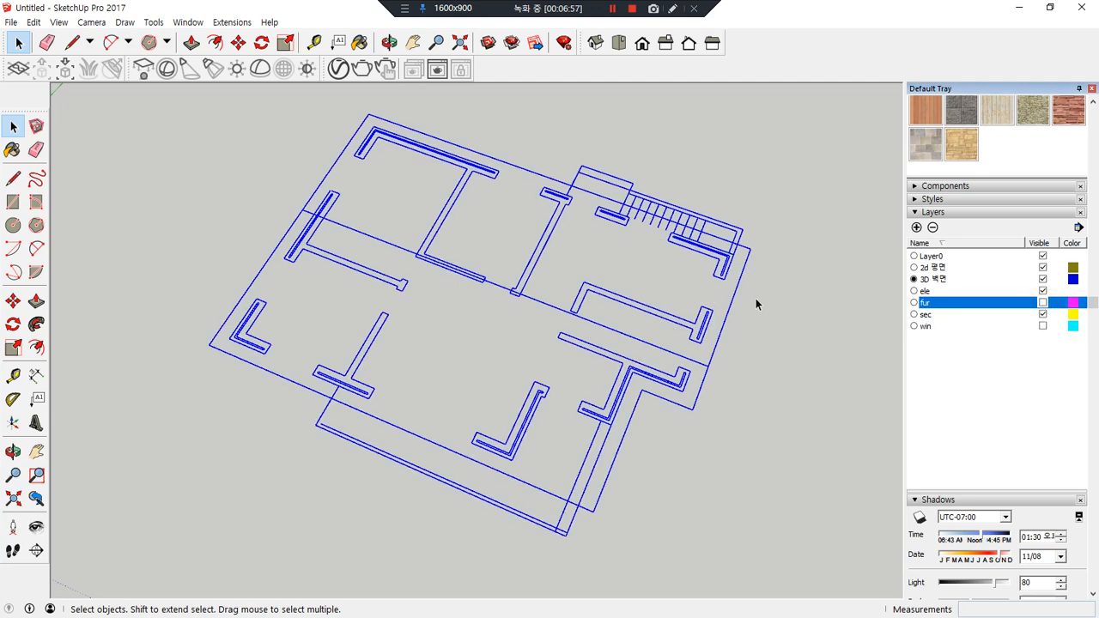
right_click(728, 261)
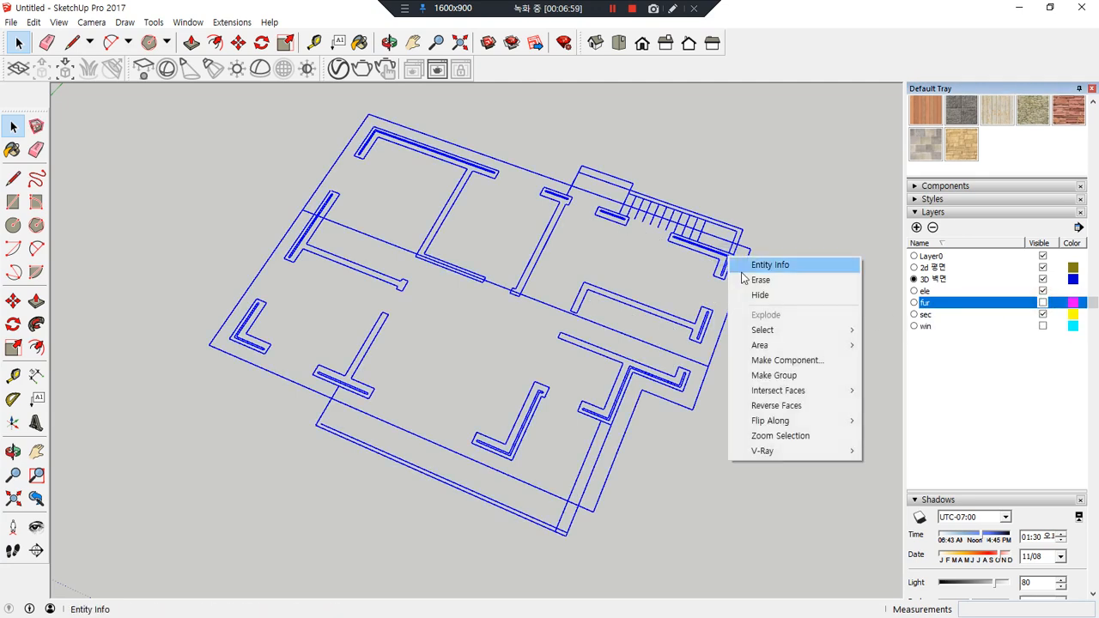
click(809, 236)
key(ctrl+a)
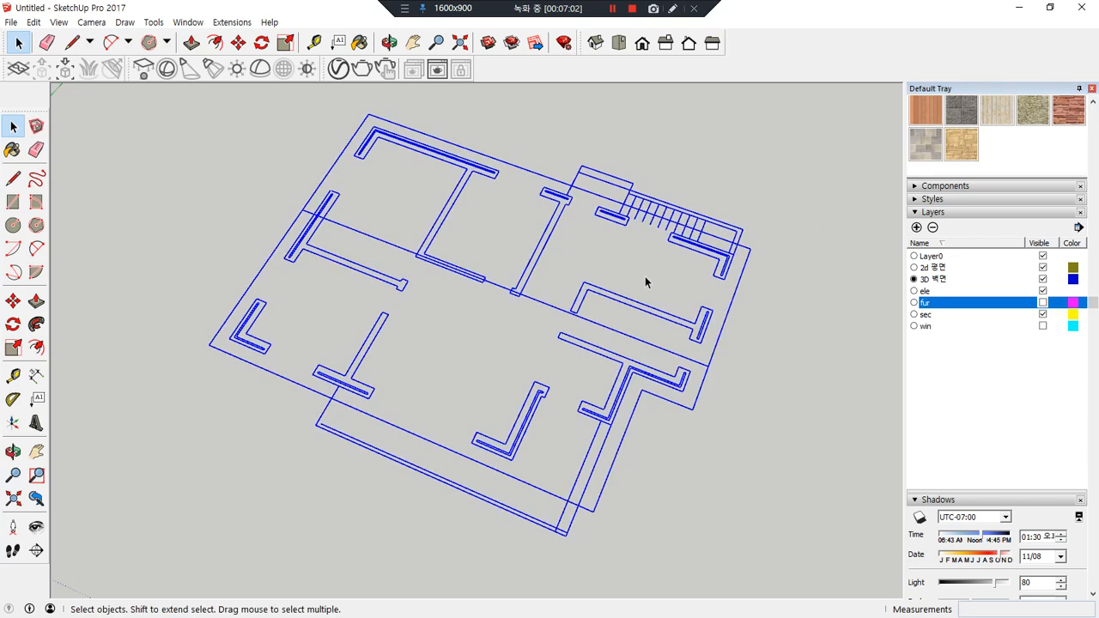
right_click(568, 205)
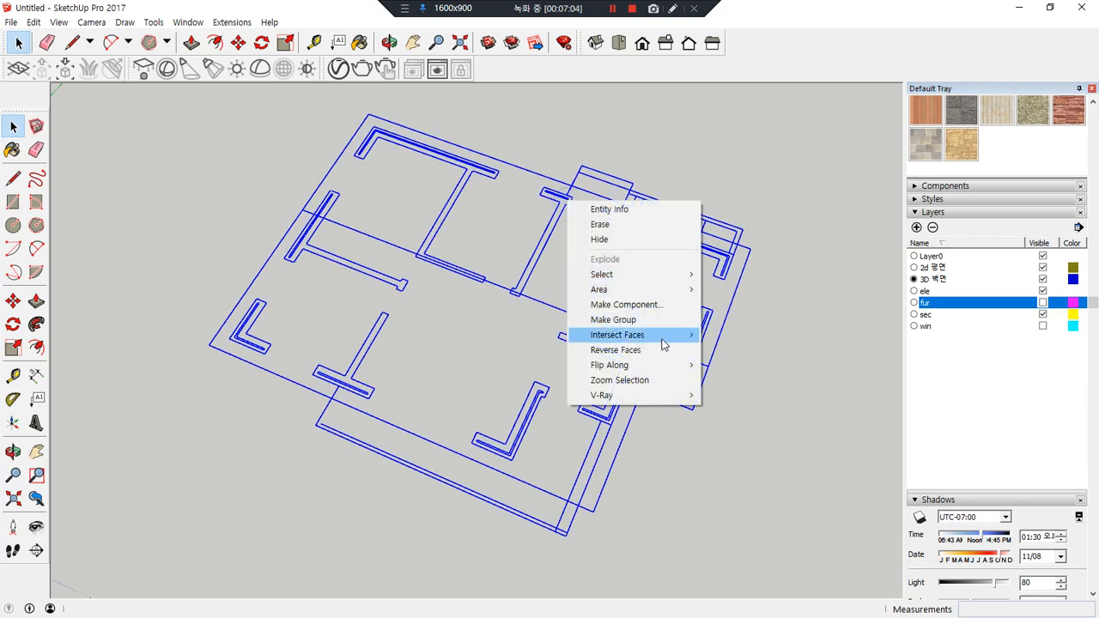
click(626, 319)
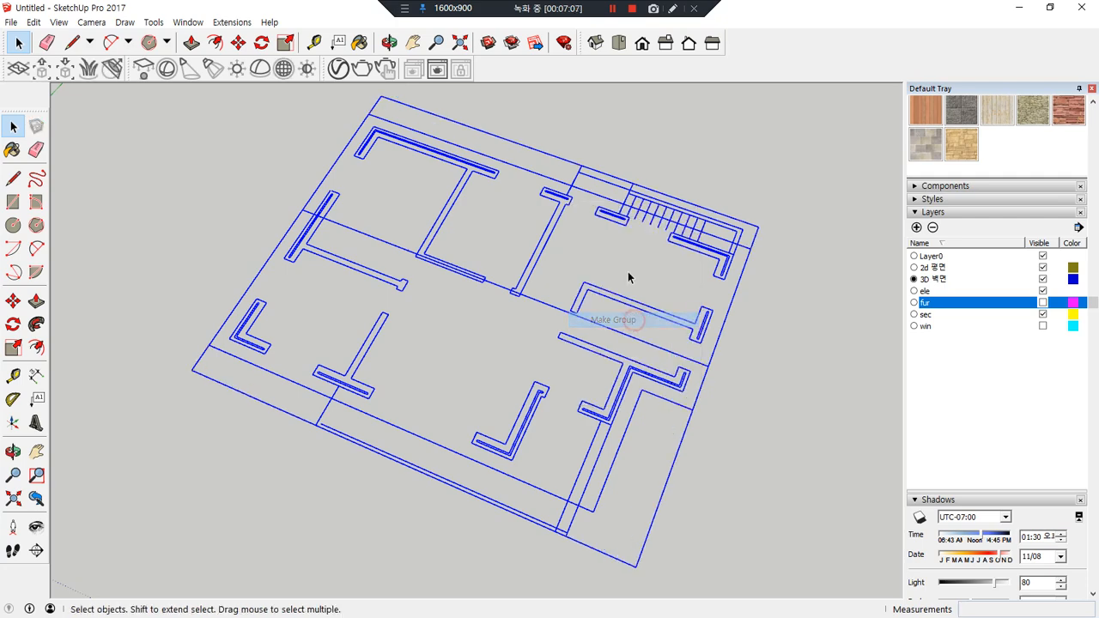
right_click(570, 204)
click(614, 252)
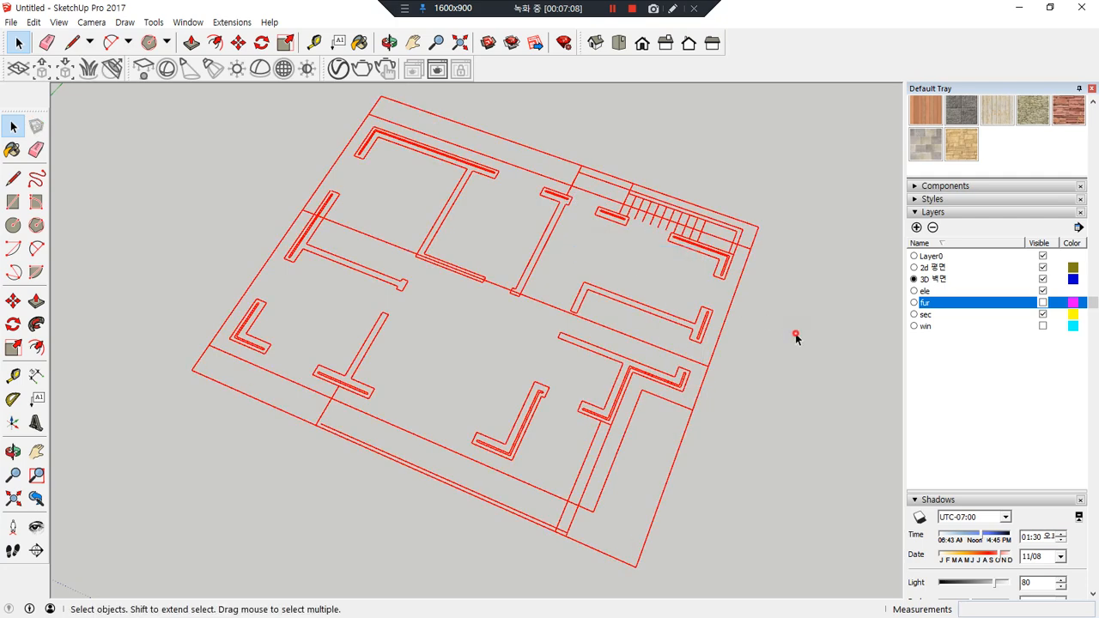
click(792, 336)
Turn the win and fur layers back on, toggling the sec layer off and on
click(1043, 314)
click(1042, 326)
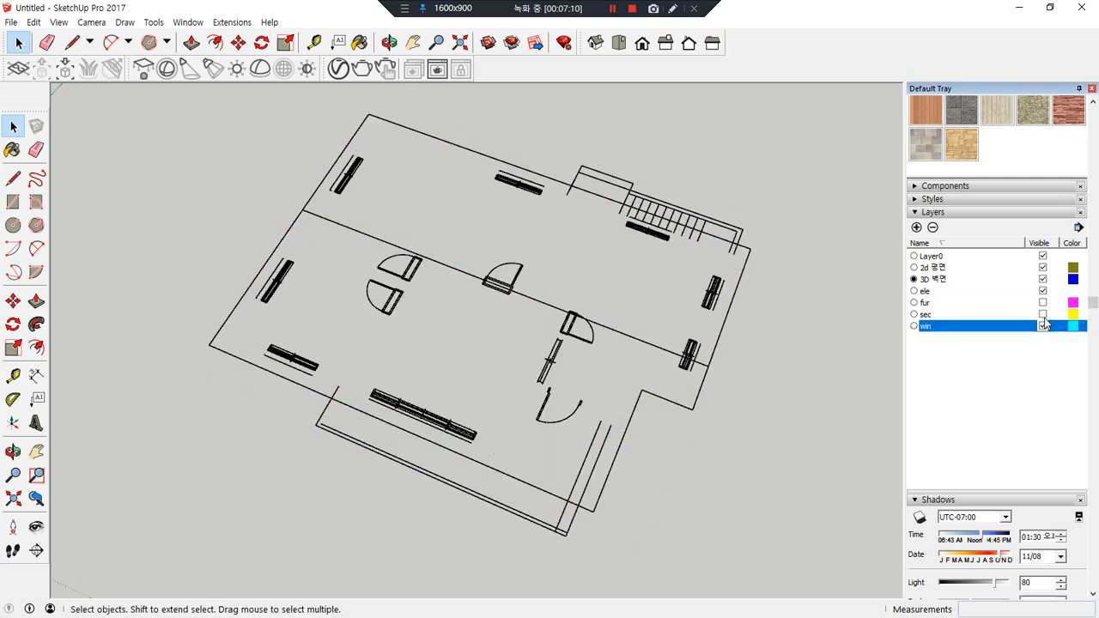
click(1042, 314)
click(1044, 302)
Test the locks by selecting across the whole plan from two opposite corners, and highlight the 3D 벽면 layer
drag(832, 199, 224, 536)
click(256, 508)
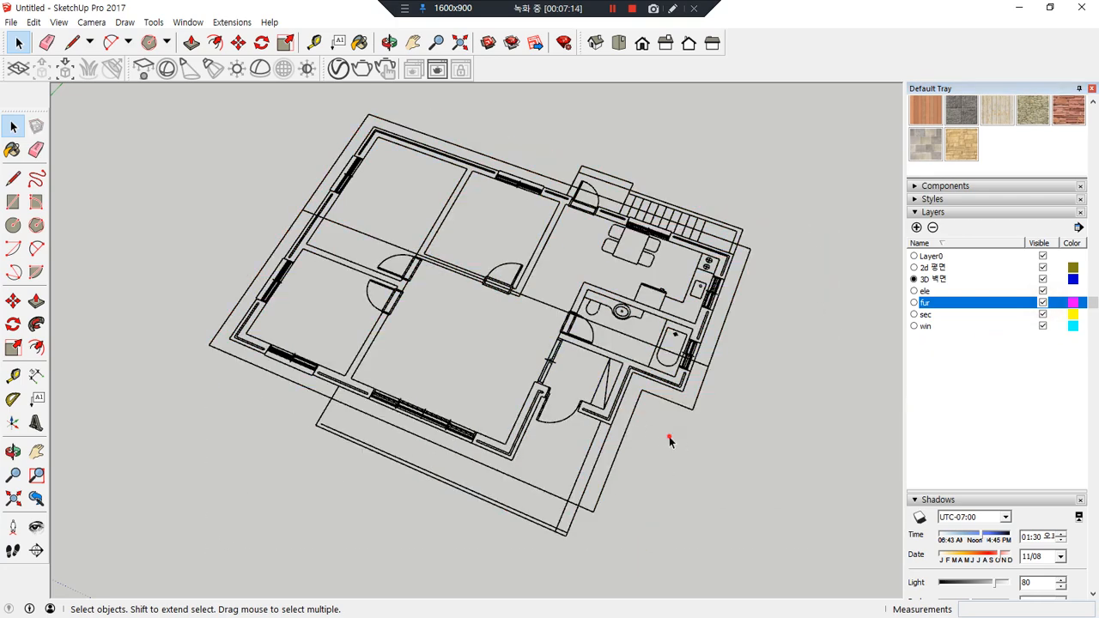
drag(671, 440, 277, 238)
click(264, 211)
click(936, 281)
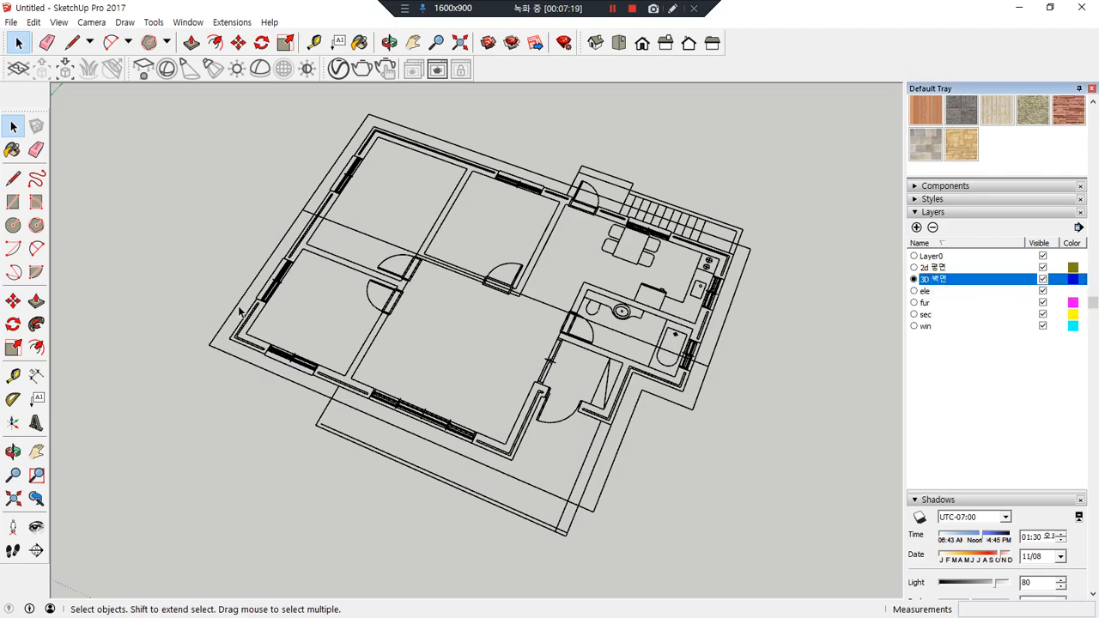
scroll(240, 335, up, 4)
scroll(289, 374, down, 4)
middle_drag(761, 503, 387, 491)
scroll(315, 320, up, 4)
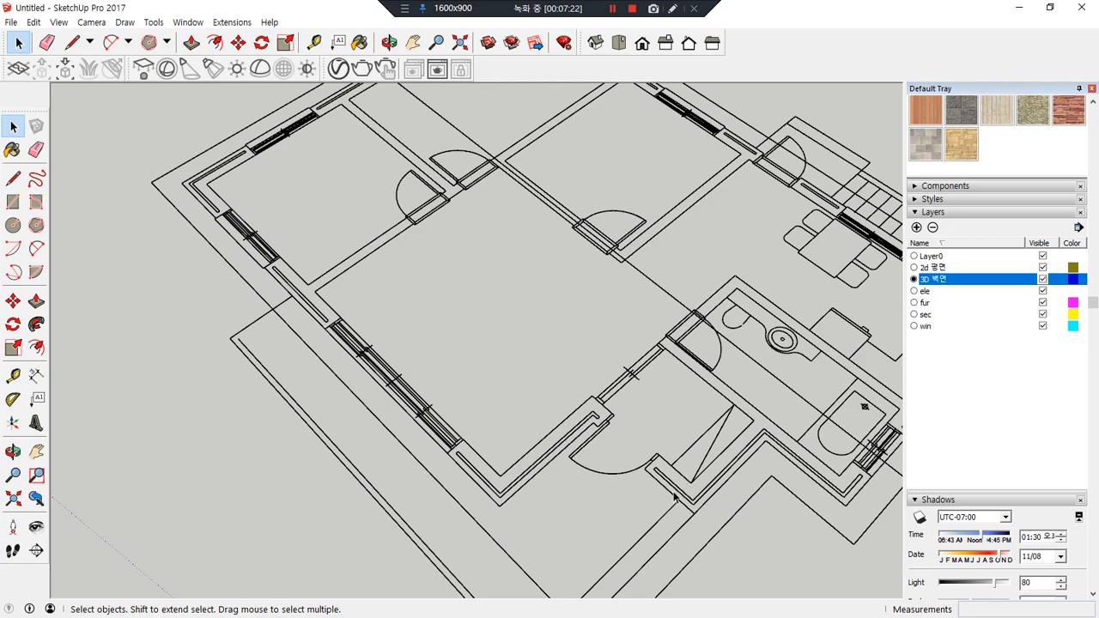
middle_drag(674, 498, 580, 491)
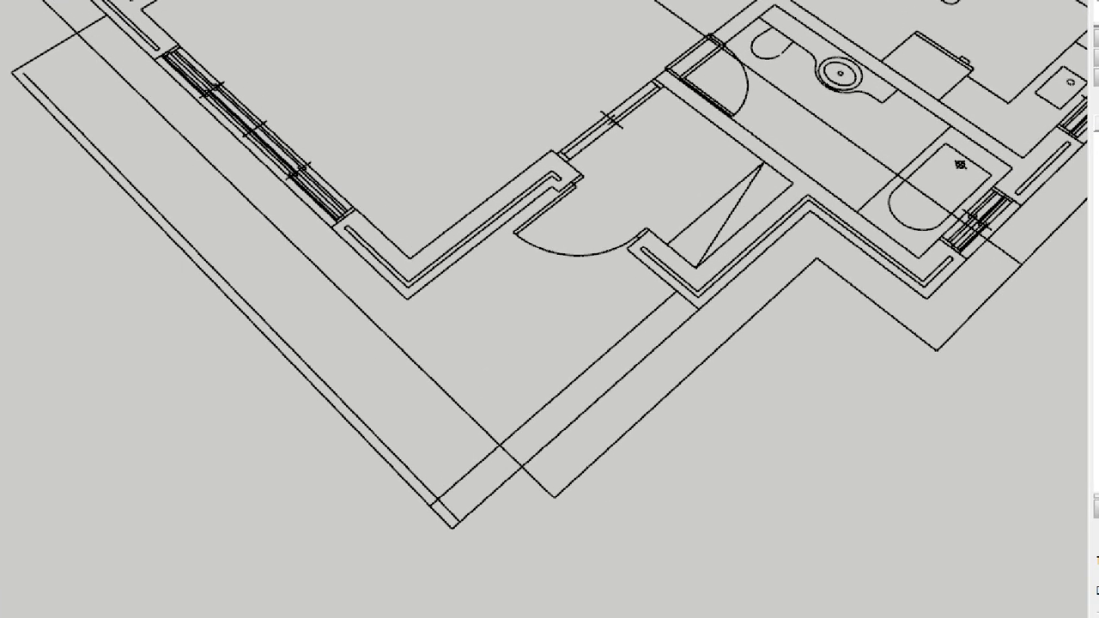
click(531, 480)
mouse_move(463, 539)
mouse_down()
mouse_move(444, 460)
mouse_move(494, 525)
mouse_move(429, 545)
mouse_up()
key(e)
key(r)
mouse_move(497, 533)
mouse_down()
mouse_move(432, 508)
mouse_move(520, 483)
mouse_up()
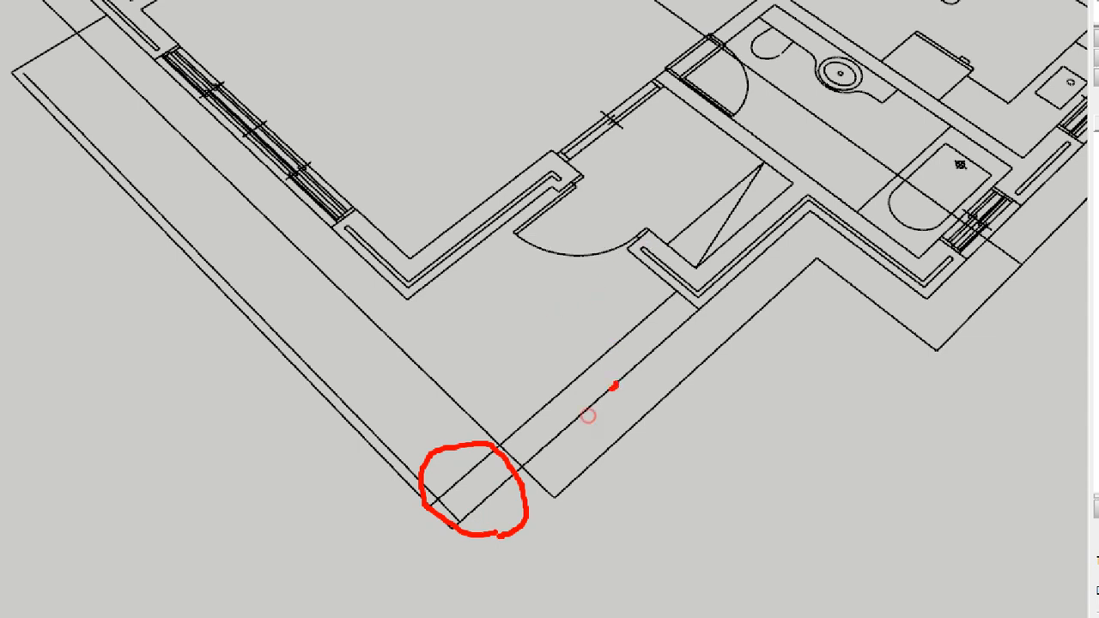
drag(592, 362, 567, 386)
drag(598, 388, 596, 397)
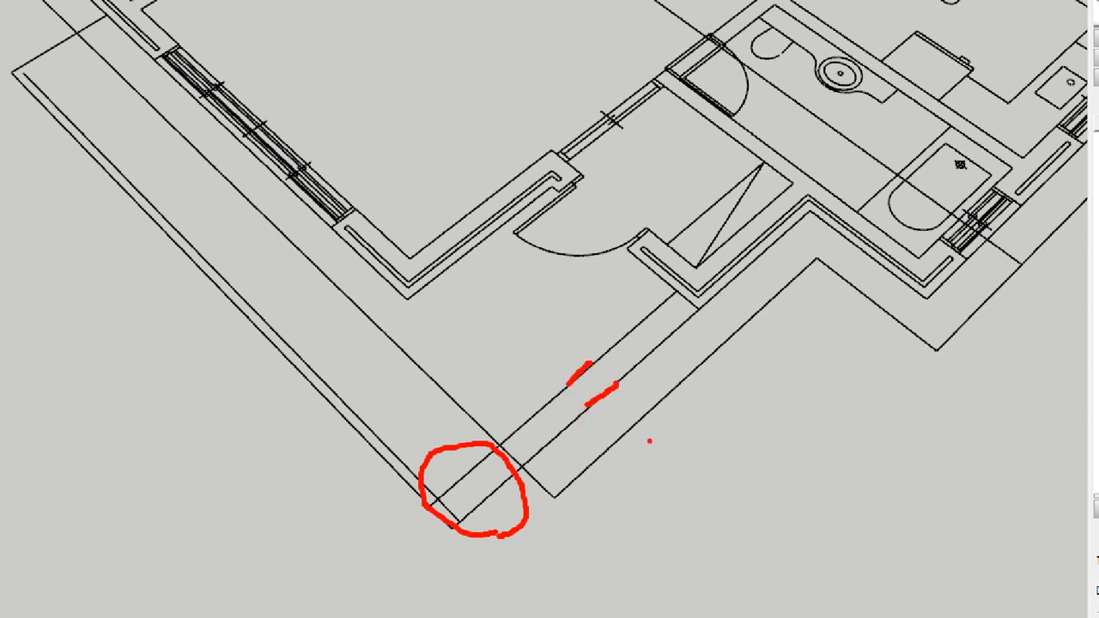
mouse_move(657, 482)
mouse_down()
mouse_move(705, 496)
mouse_move(684, 508)
mouse_up()
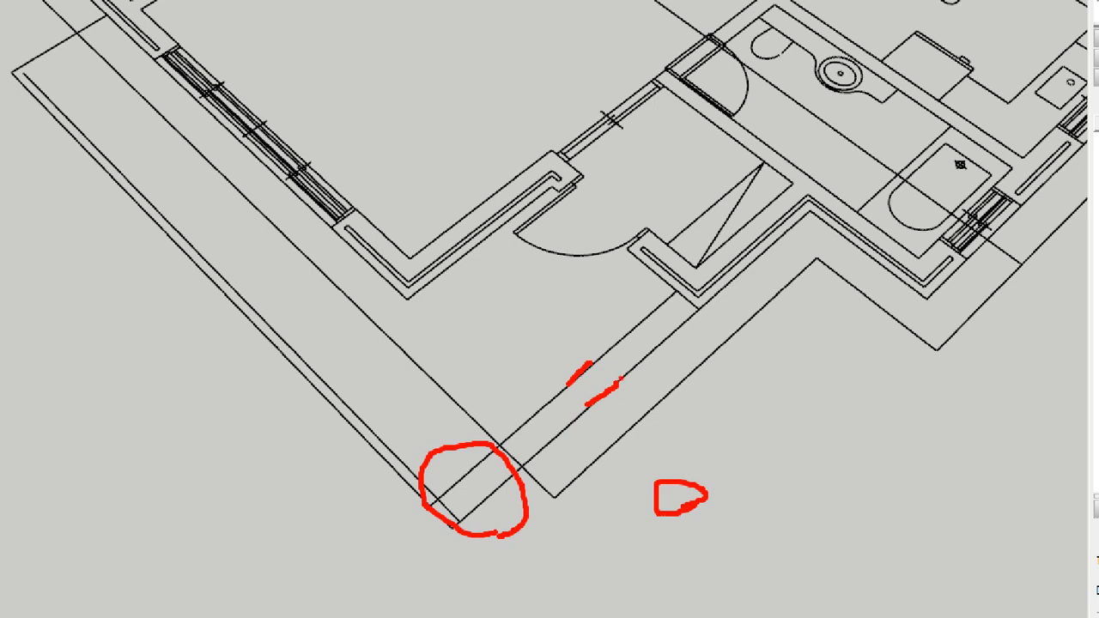
drag(626, 337, 620, 378)
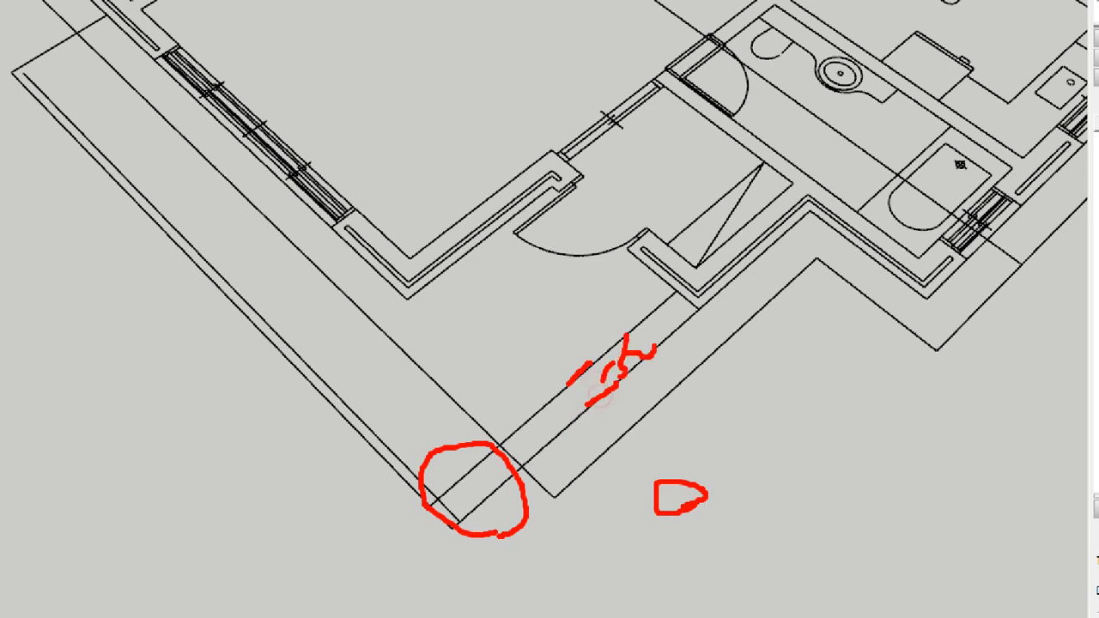
drag(636, 341, 656, 350)
drag(506, 311, 497, 328)
click(536, 294)
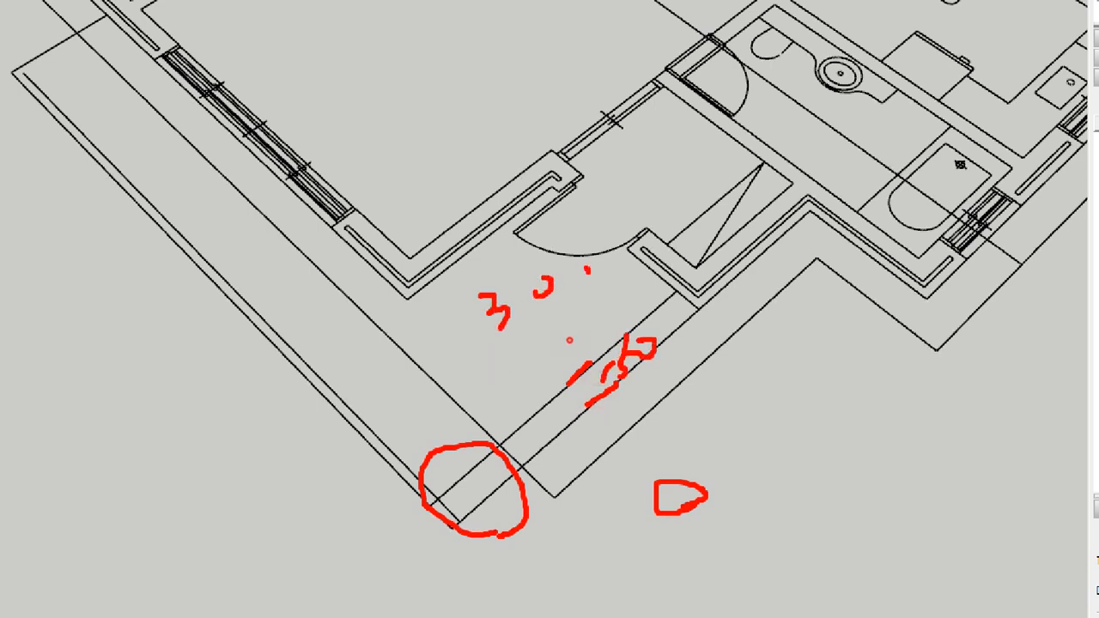
drag(589, 267, 610, 274)
mouse_move(401, 76)
mouse_down()
mouse_move(434, 89)
mouse_move(406, 128)
mouse_up()
drag(454, 60, 508, 62)
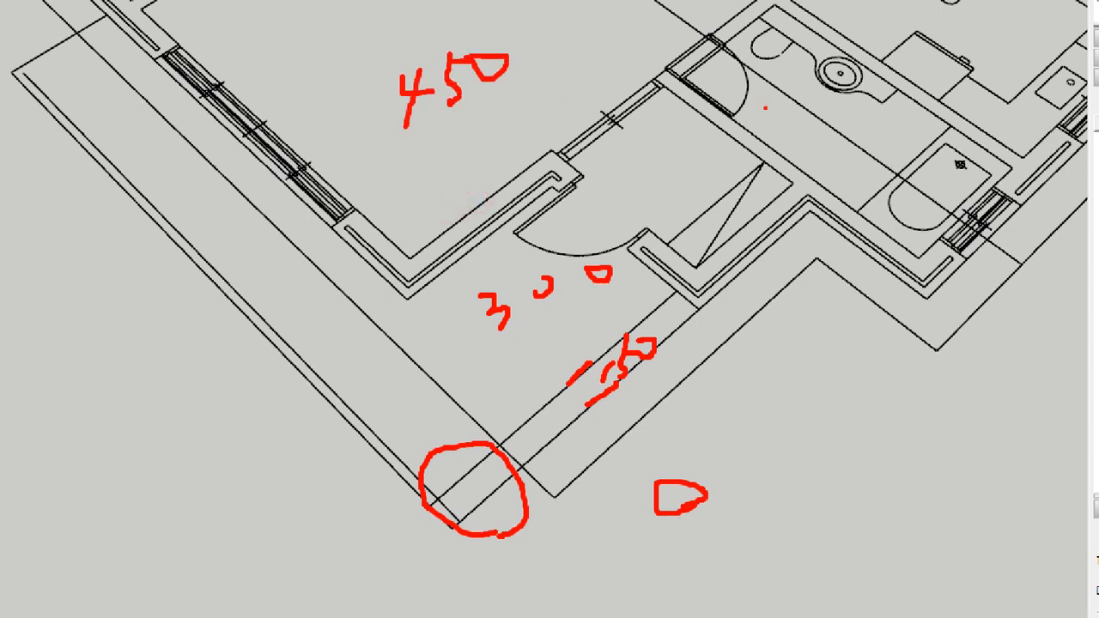
drag(852, 118, 891, 110)
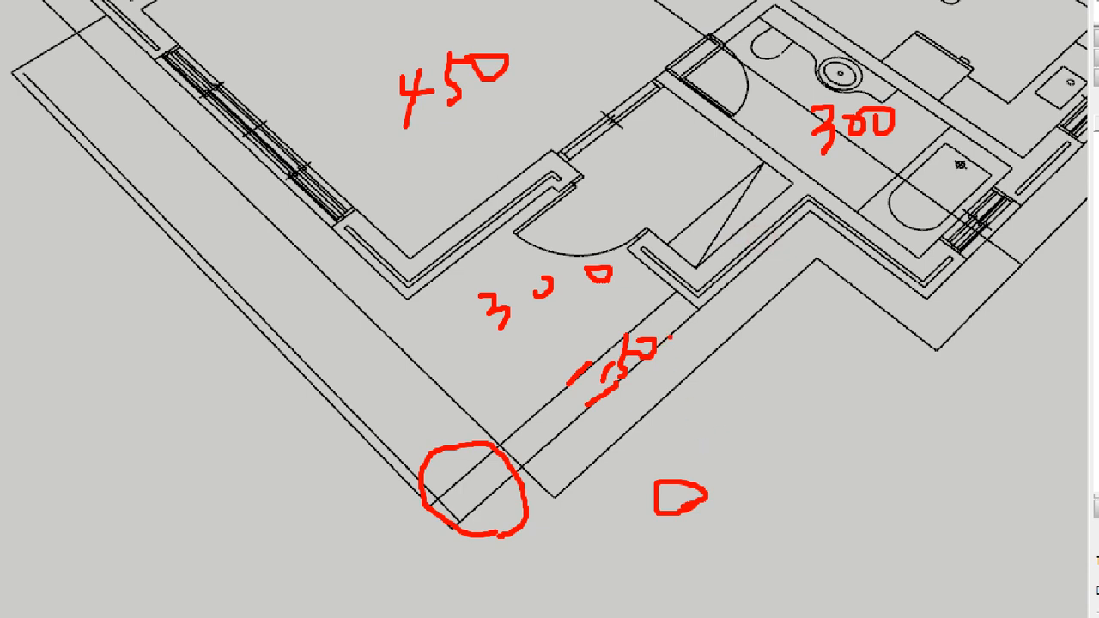
drag(660, 311, 594, 357)
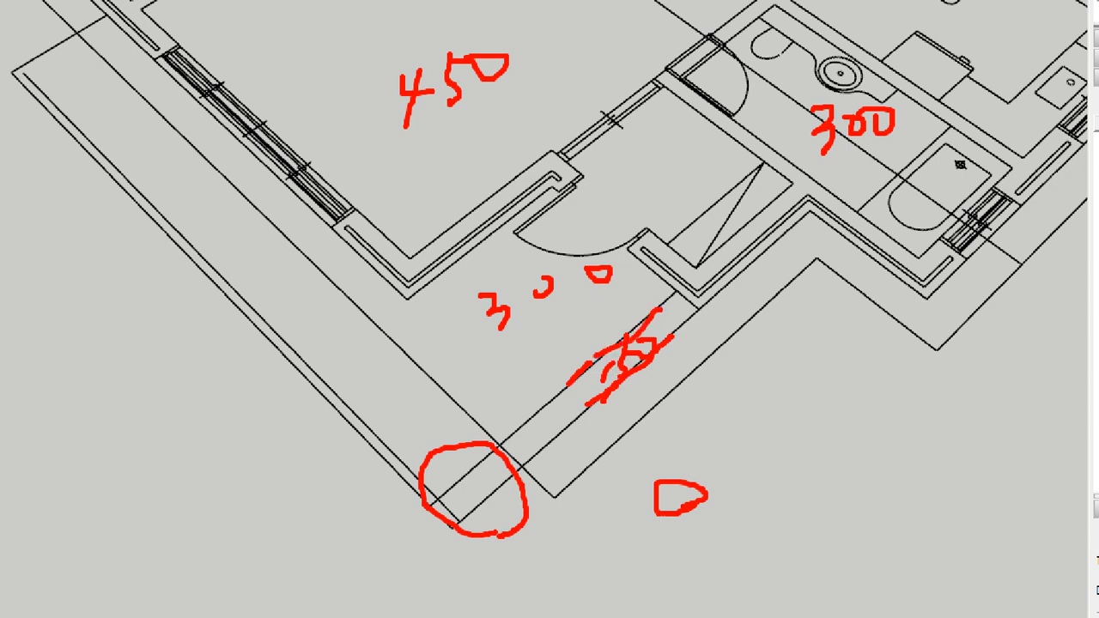
key(e)
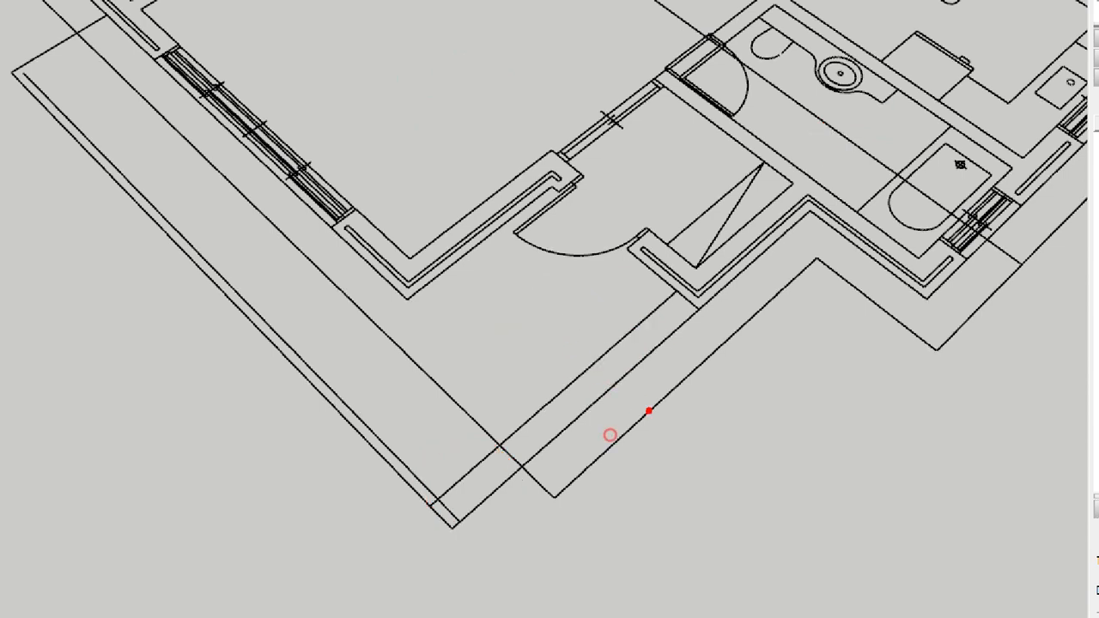
drag(504, 282, 608, 344)
key(e)
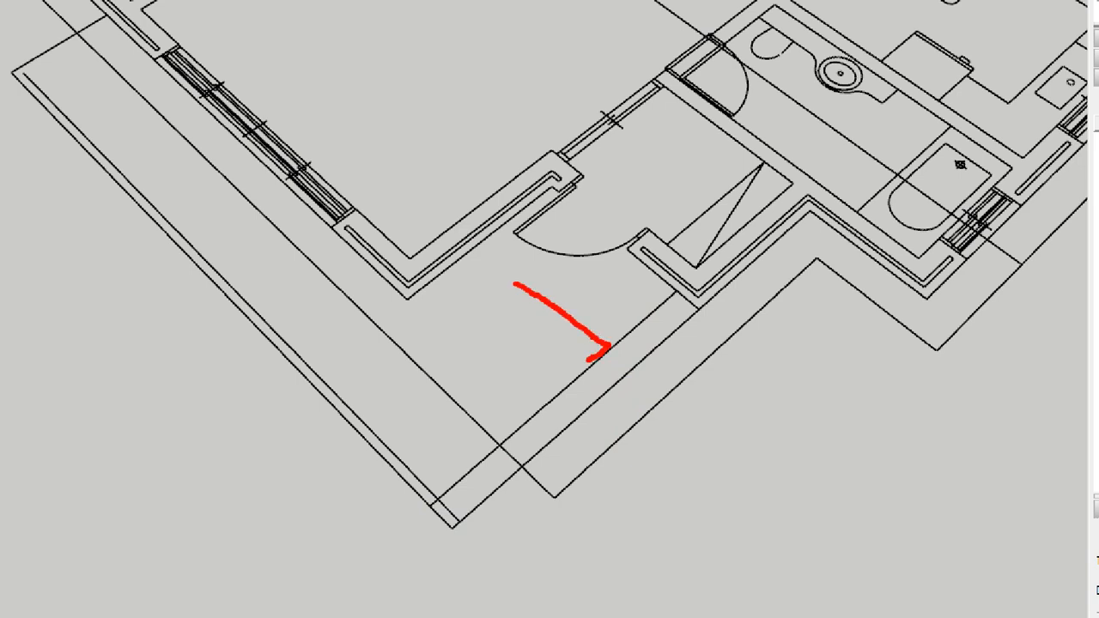
mouse_move(574, 417)
mouse_down()
mouse_move(638, 459)
mouse_move(671, 502)
mouse_up()
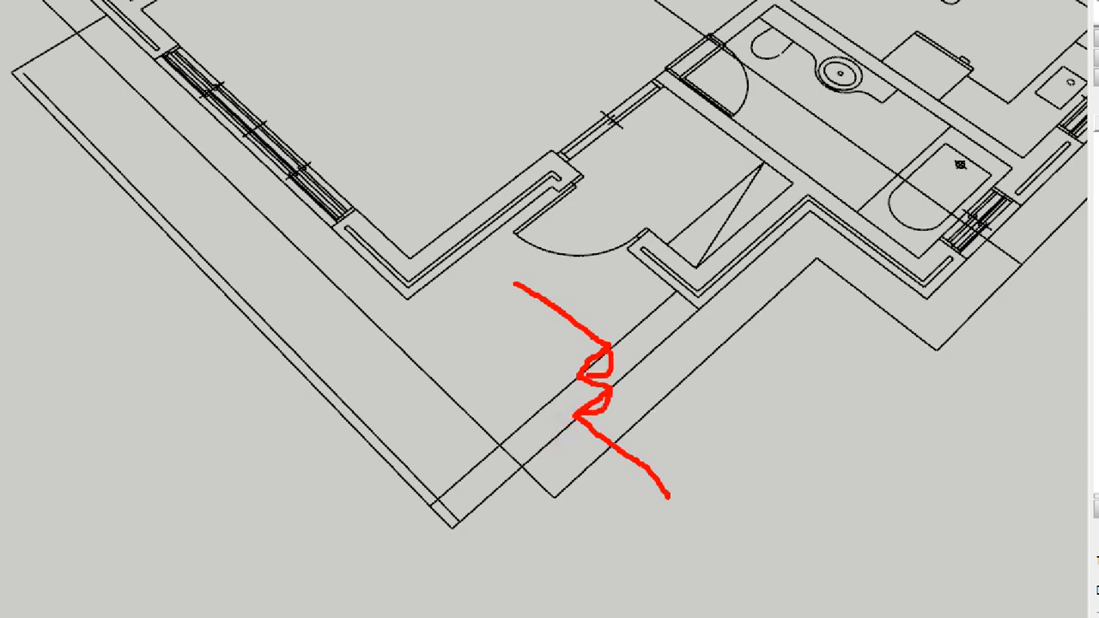
key(Escape)
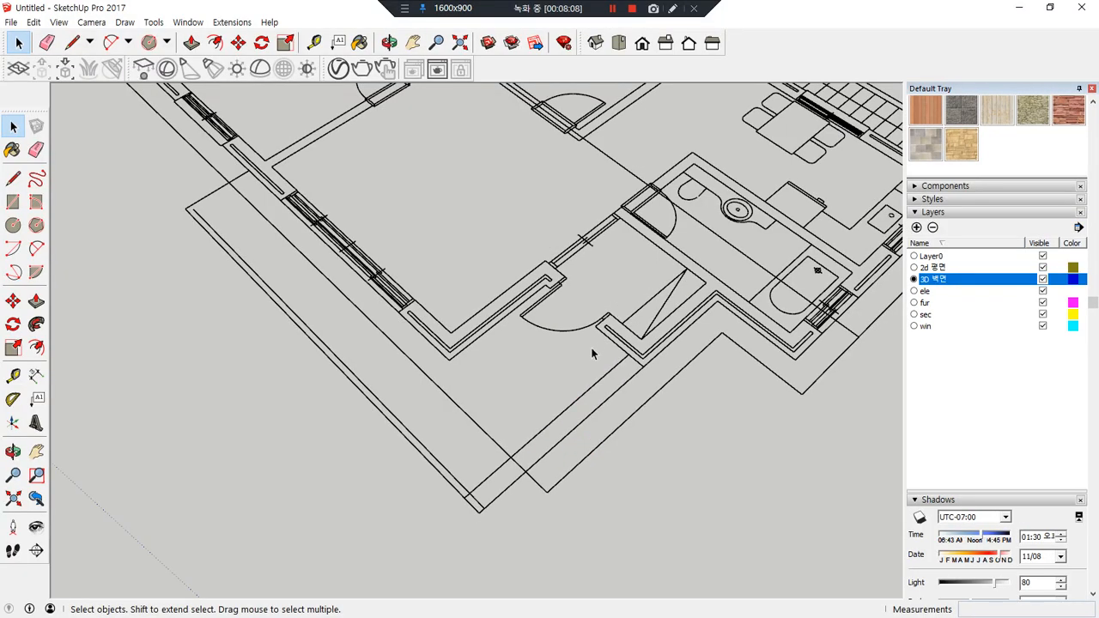
Draw a 7175 × 1325 mm rectangle over the long deck strip outside the large room's window wall
scroll(571, 279, down, 1)
middle_drag(378, 198, 348, 245)
key(r)
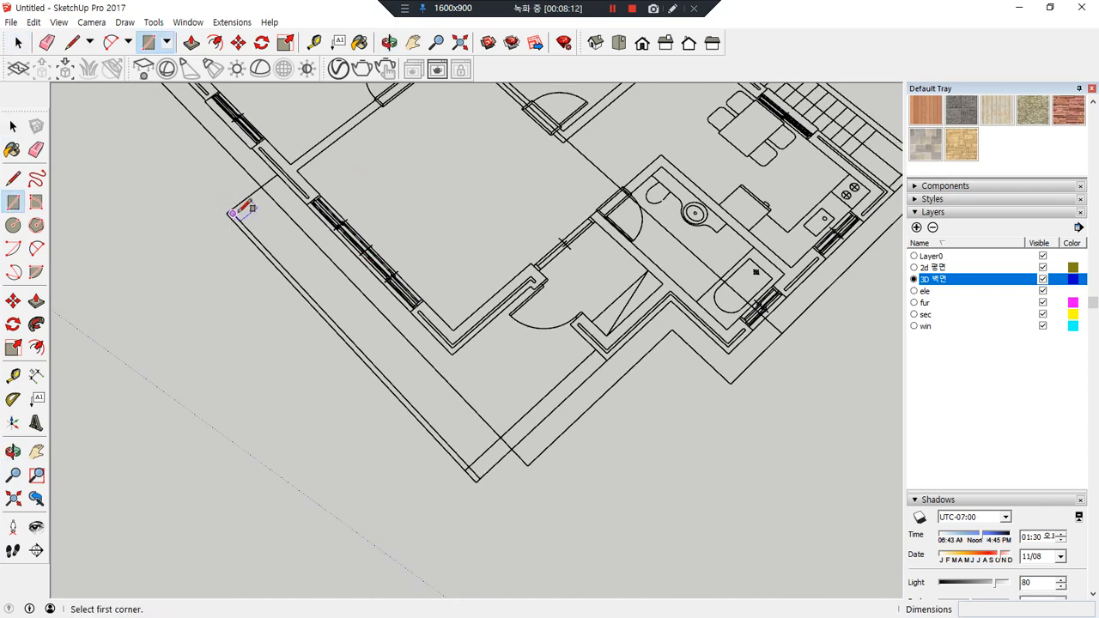
scroll(219, 202, up, 1)
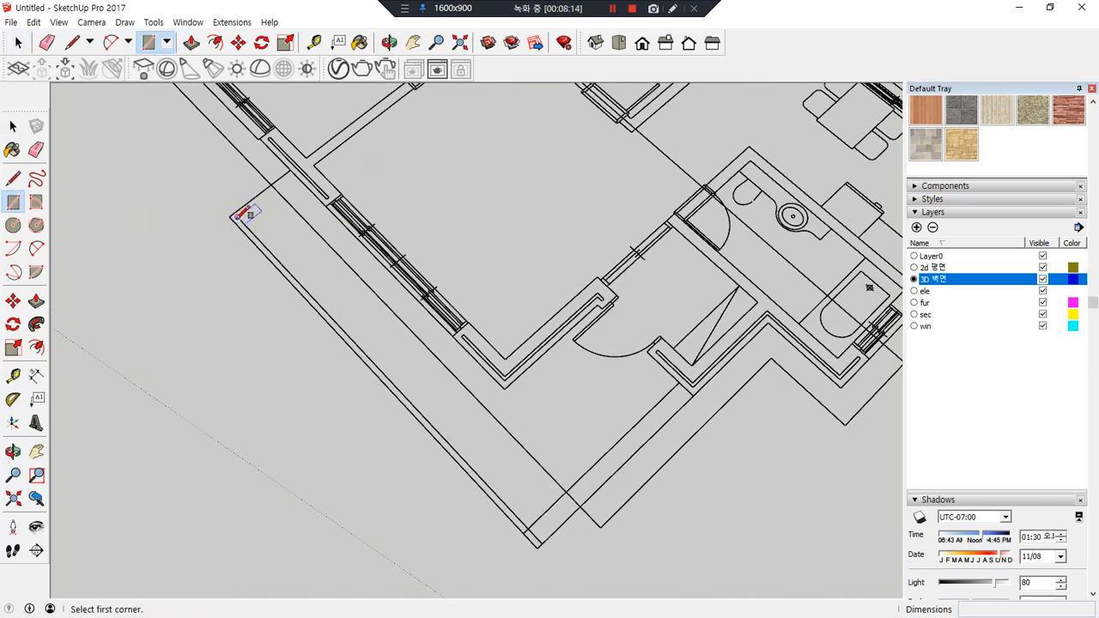
scroll(178, 200, up, 1)
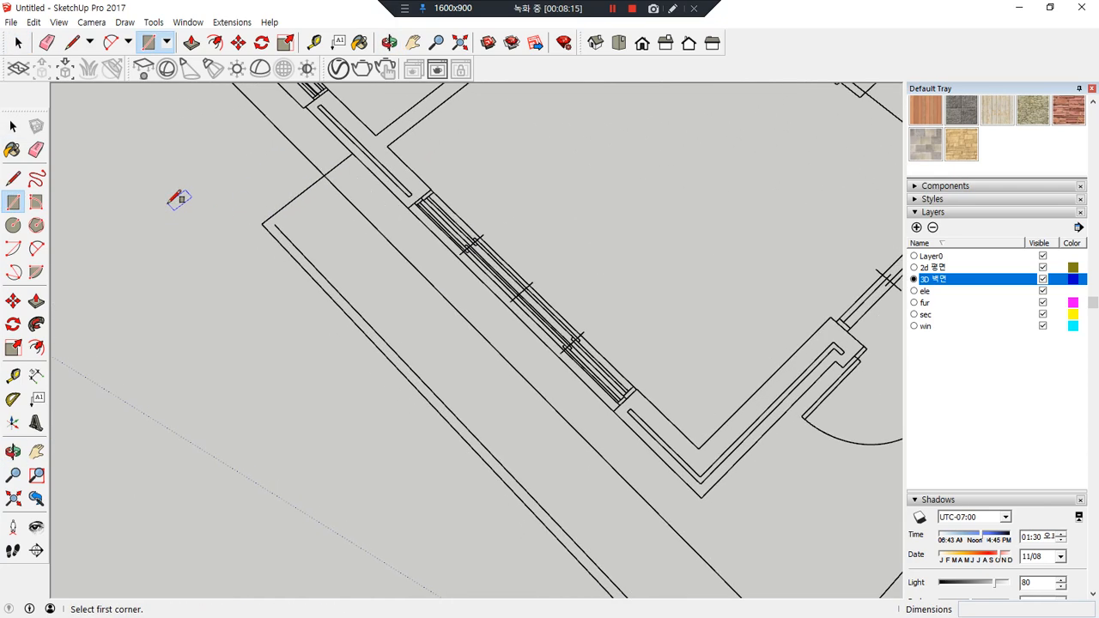
click(354, 153)
scroll(451, 313, down, 1)
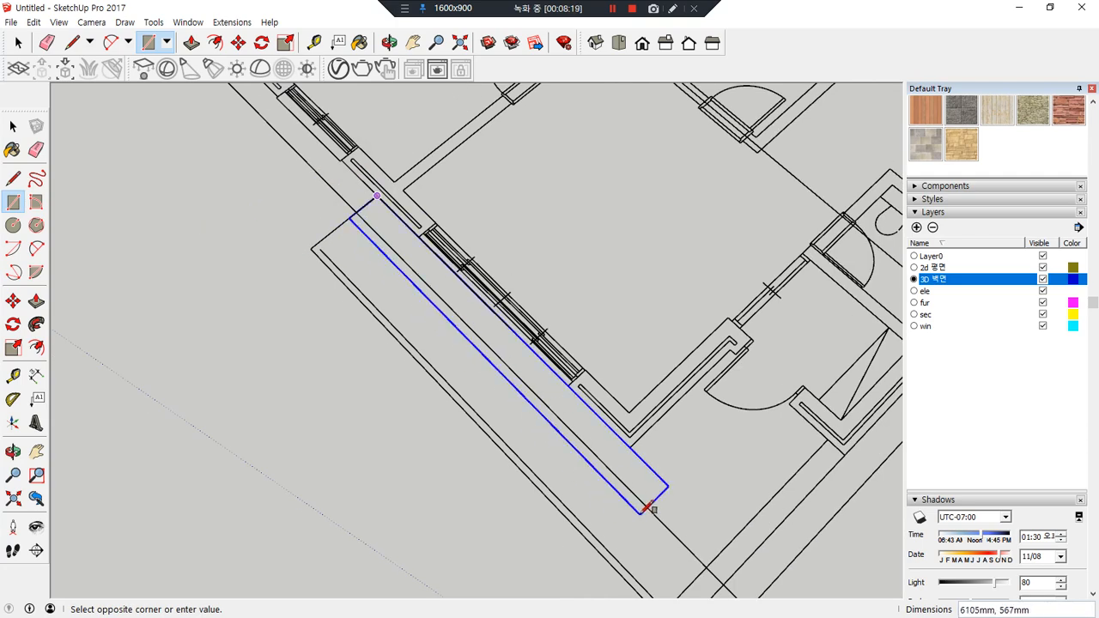
shift+middle_drag(667, 508, 521, 338)
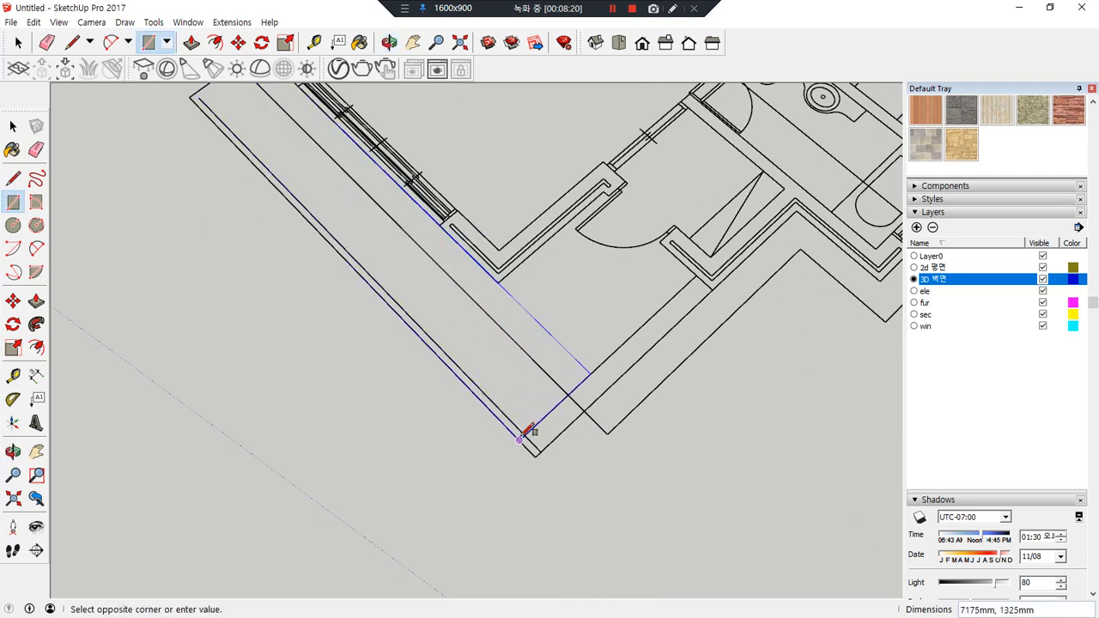
click(520, 438)
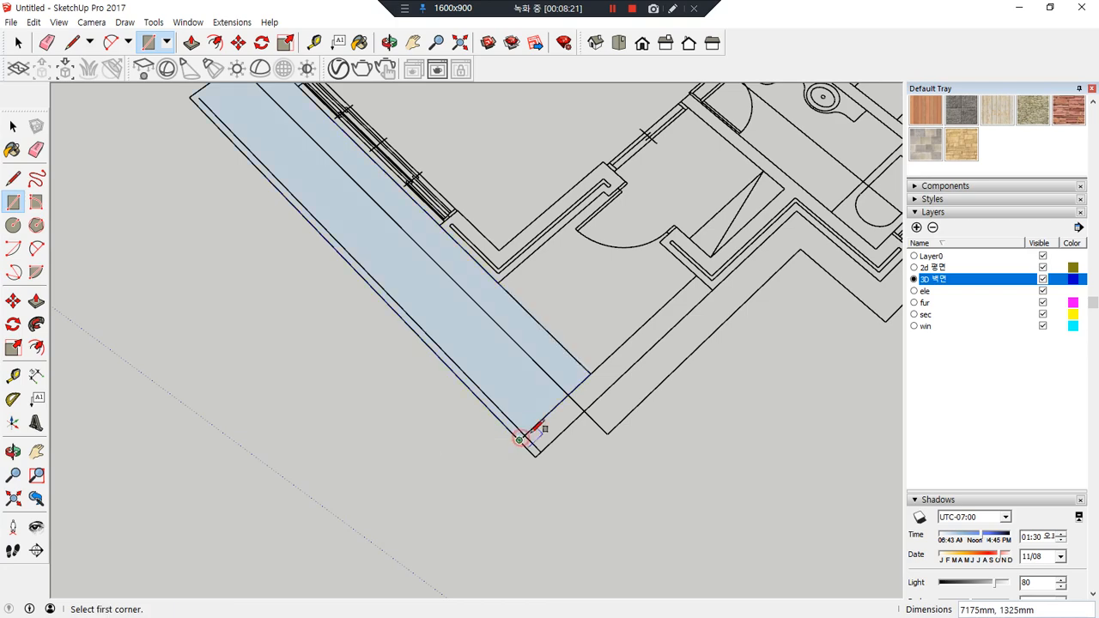
Draw one rectangle over the porch between the deck and the entrance wall and another across the entrance door opening
click(502, 283)
click(697, 269)
scroll(645, 194, up, 2)
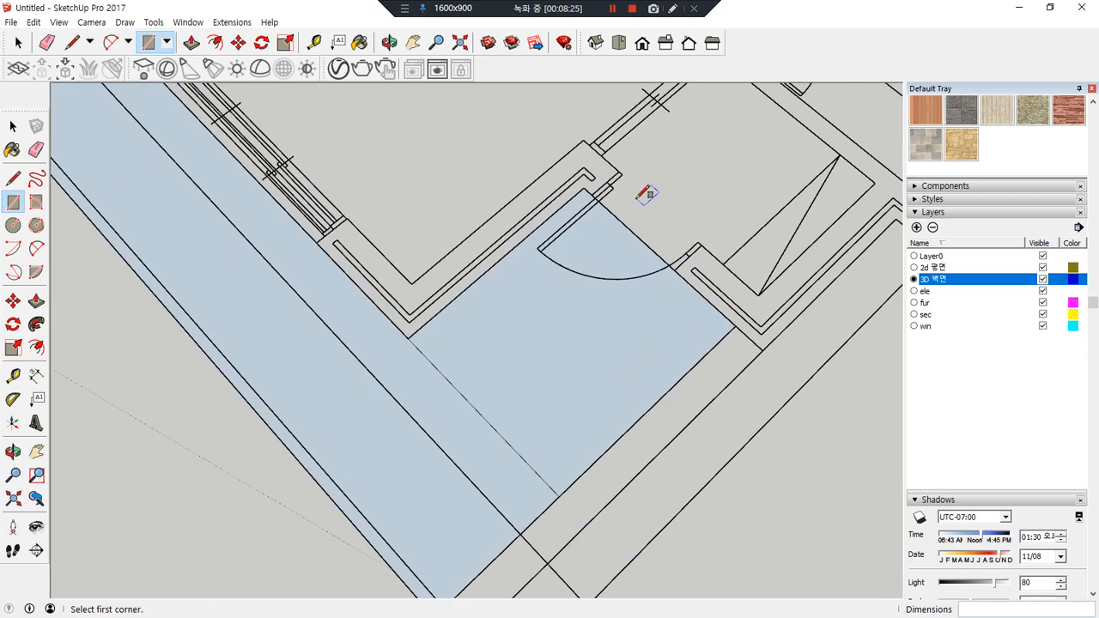
scroll(601, 177, up, 5)
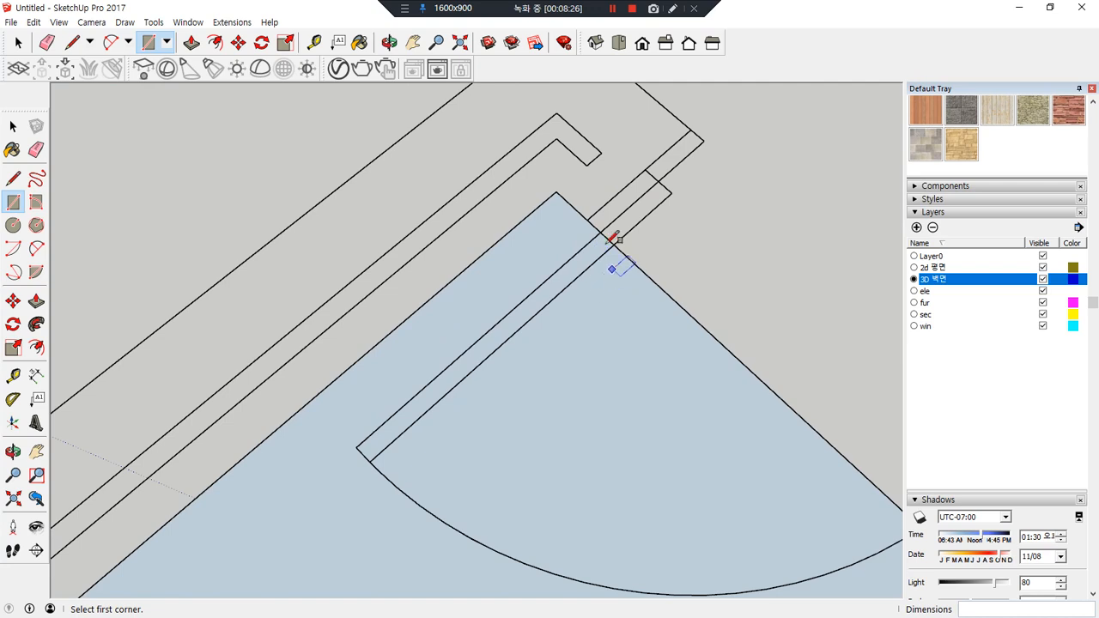
click(593, 215)
scroll(747, 249, down, 2)
shift+middle_drag(817, 314, 519, 303)
click(688, 348)
Draw a rectangle over the entrance hall floor and erase the edges separating the hall, door opening and porch
scroll(789, 447, down, 1)
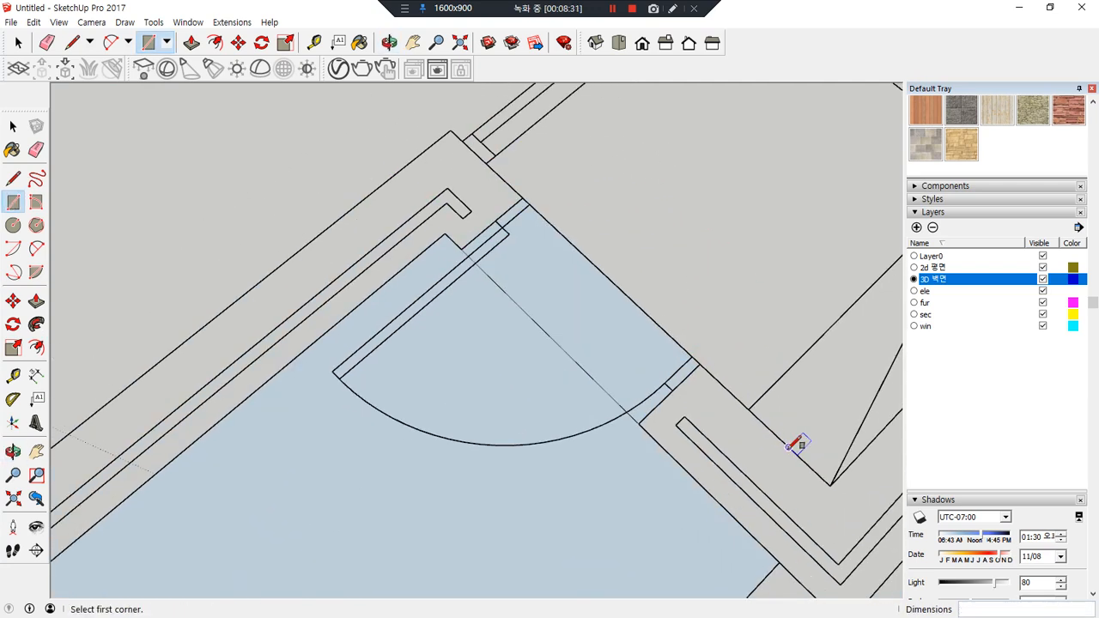
click(837, 481)
scroll(780, 314, down, 2)
shift+middle_drag(780, 315, 682, 406)
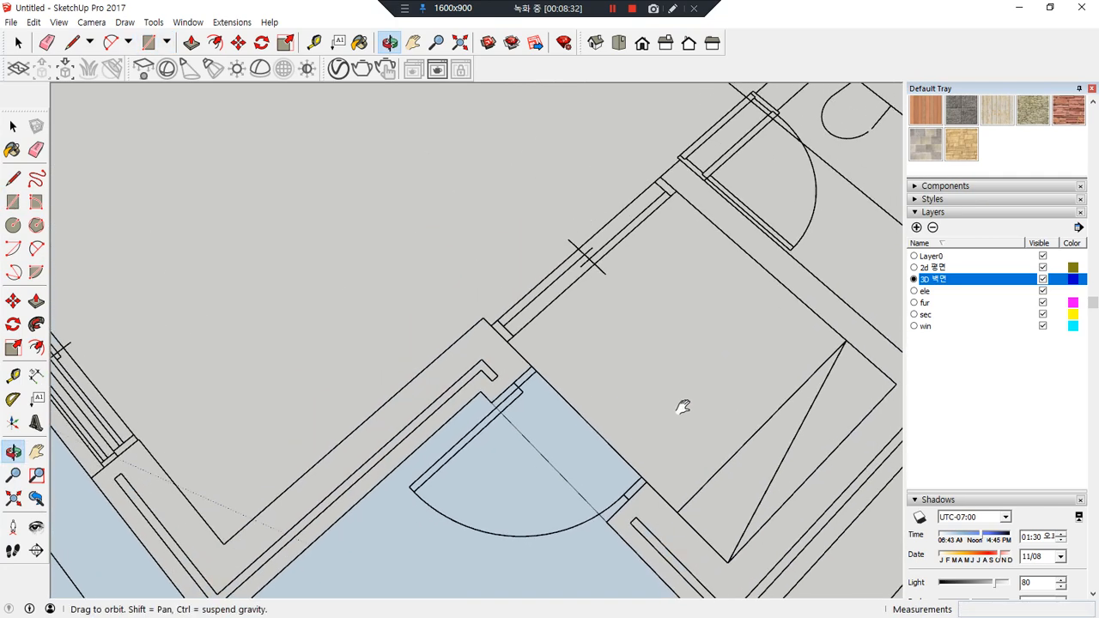
click(676, 193)
scroll(684, 380, down, 2)
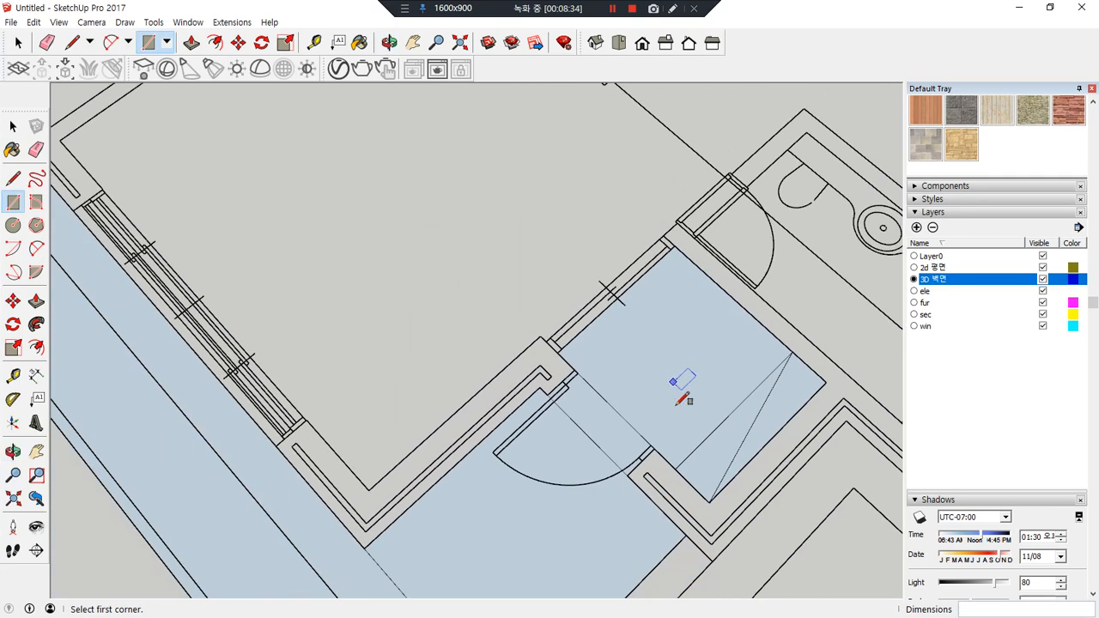
key(e)
drag(613, 420, 627, 412)
scroll(616, 420, down, 2)
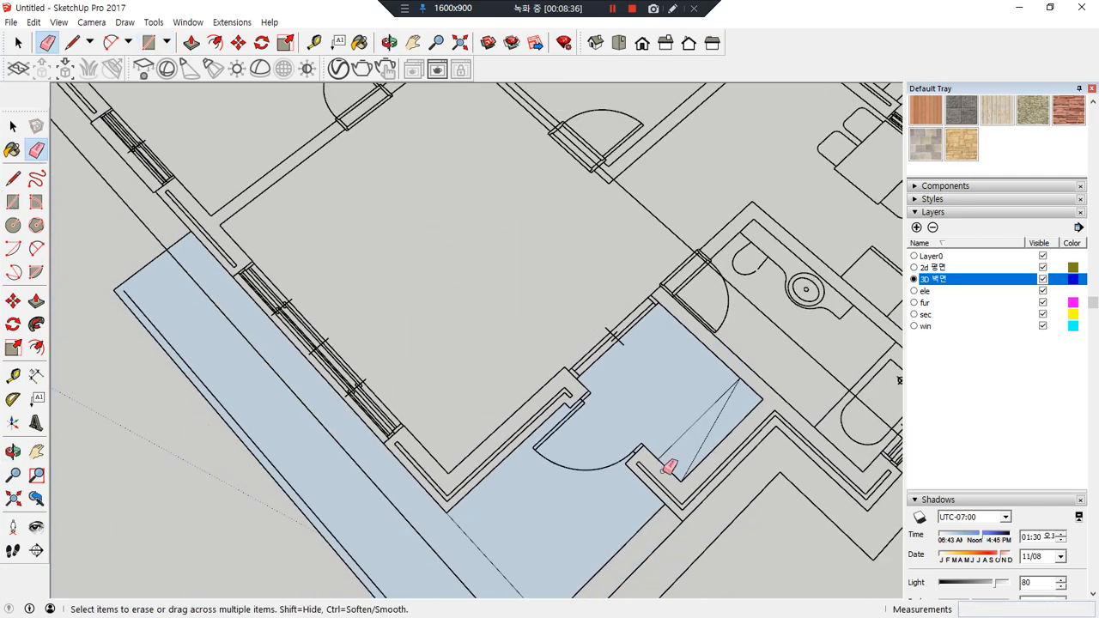
Draw a rectangle over the narrow step strip along the front edge of the porch and deck
mouse_move(663, 467)
shift+middle_down()
mouse_move(555, 252)
mouse_move(570, 159)
shift+middle_up()
scroll(460, 348, up, 1)
scroll(464, 344, up, 1)
key(r)
click(327, 423)
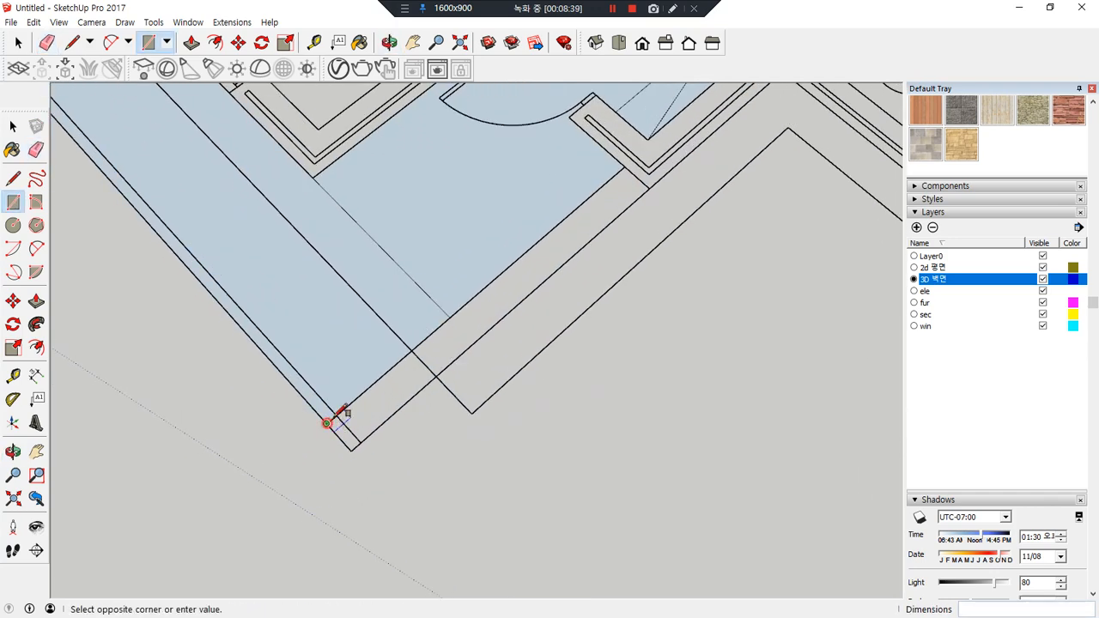
click(650, 187)
Draw a 3325 × 1725 mm rectangle over the bathroom floor, from inner corner to opposite inner corner
scroll(687, 198, down, 1)
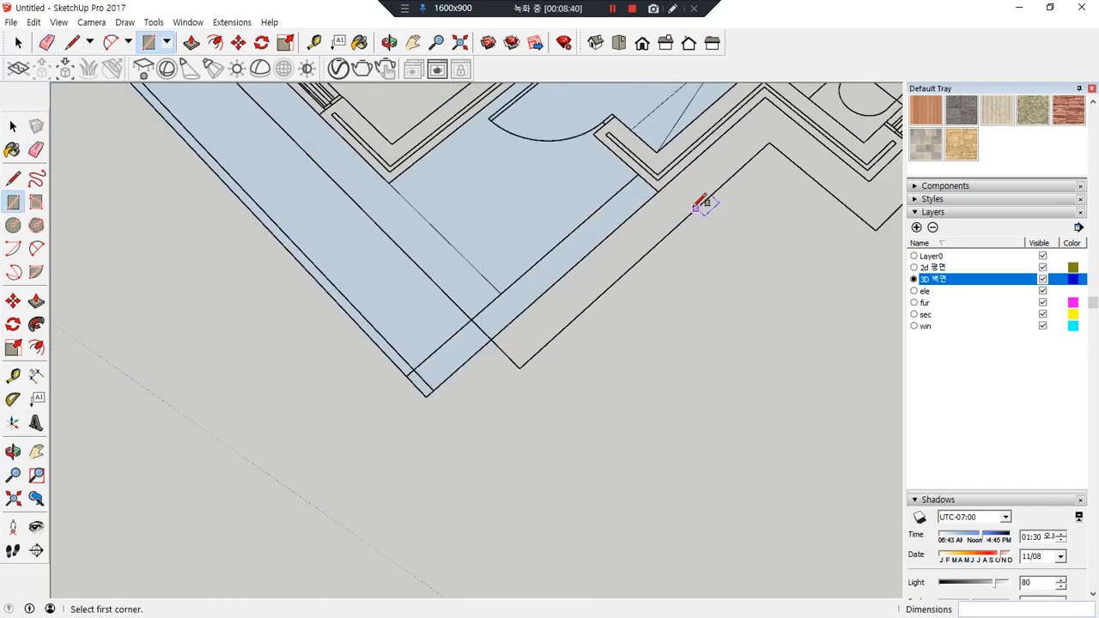
shift+middle_drag(704, 201, 639, 290)
scroll(639, 290, up, 1)
scroll(638, 293, up, 1)
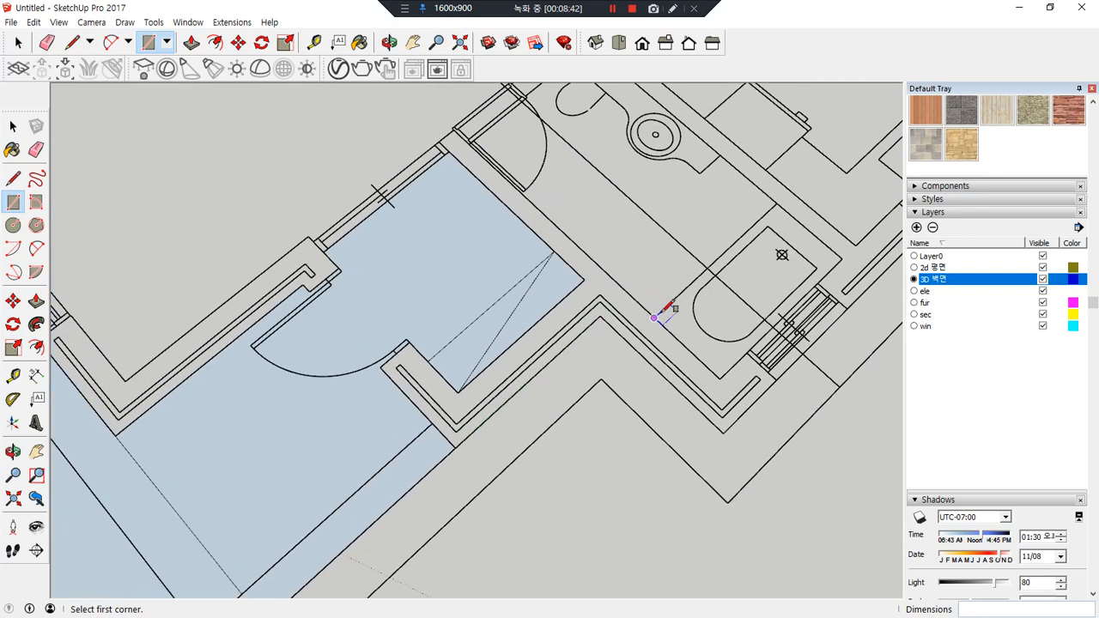
click(653, 319)
scroll(629, 220, down, 1)
key(Escape)
click(704, 349)
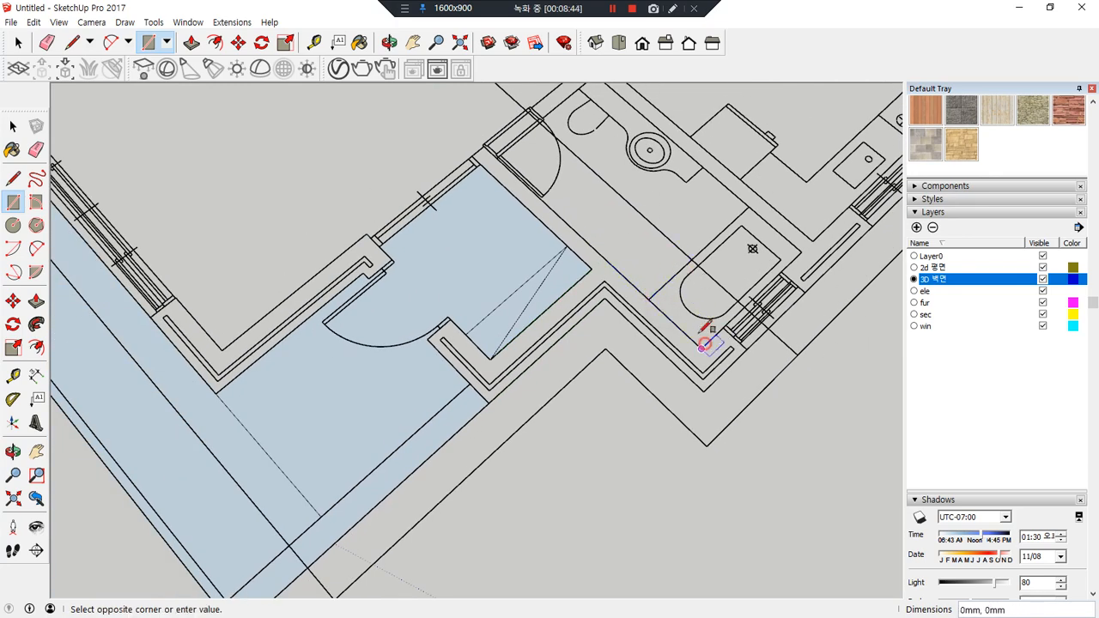
shift+middle_drag(610, 179, 637, 316)
scroll(626, 212, up, 1)
click(621, 205)
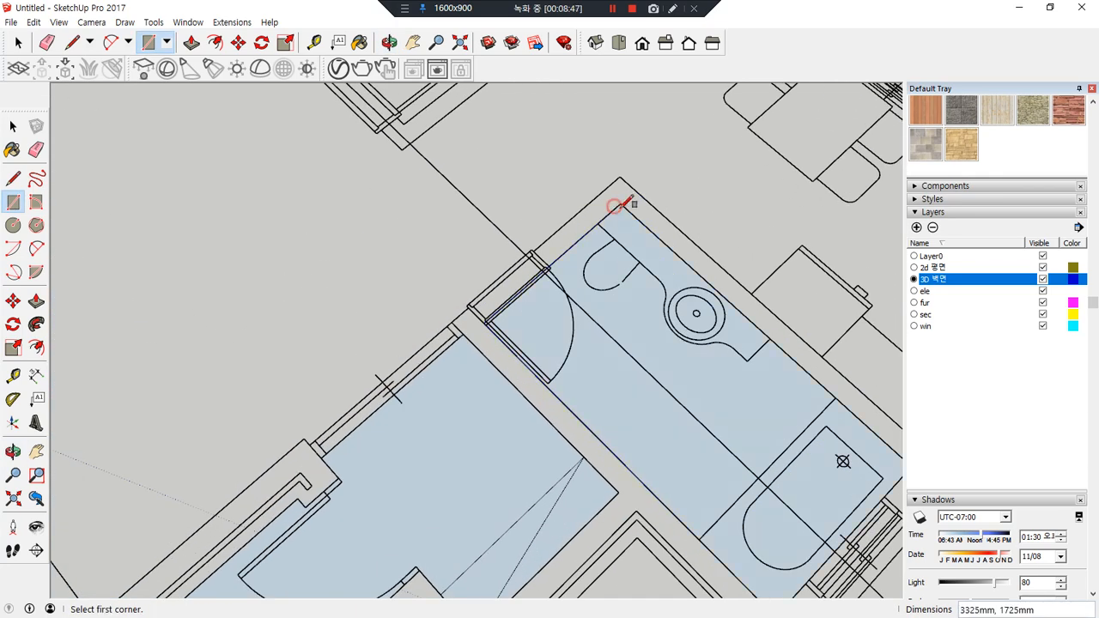
Erase the edge dividing the deck from the porch to merge them into one face
scroll(582, 304, up, 1)
scroll(474, 359, up, 2)
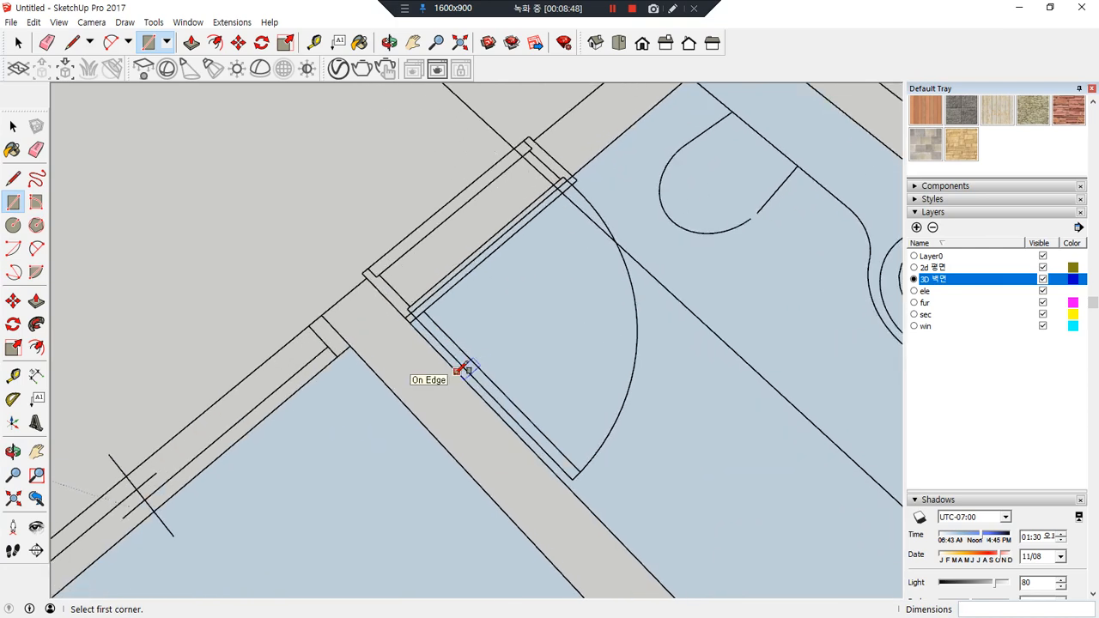
scroll(515, 292, down, 5)
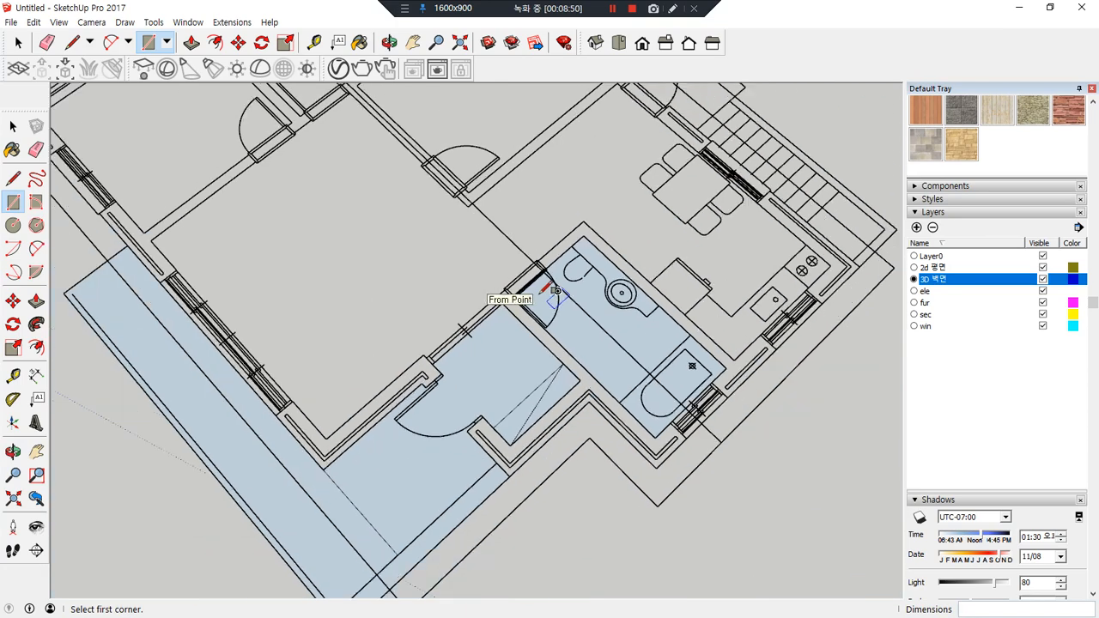
key(space)
key(p)
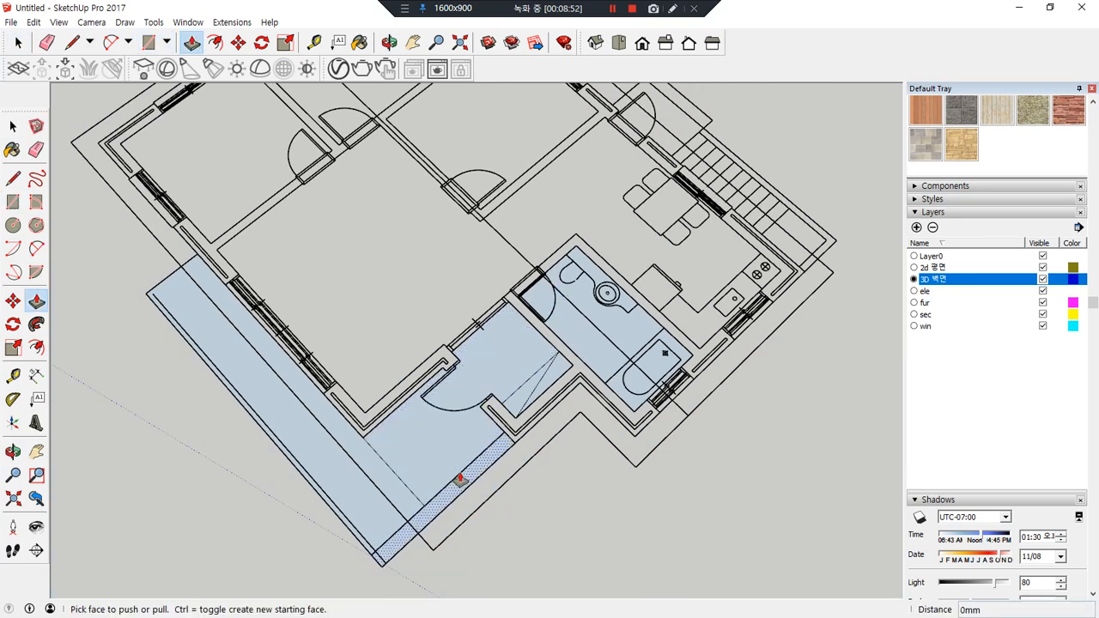
key(e)
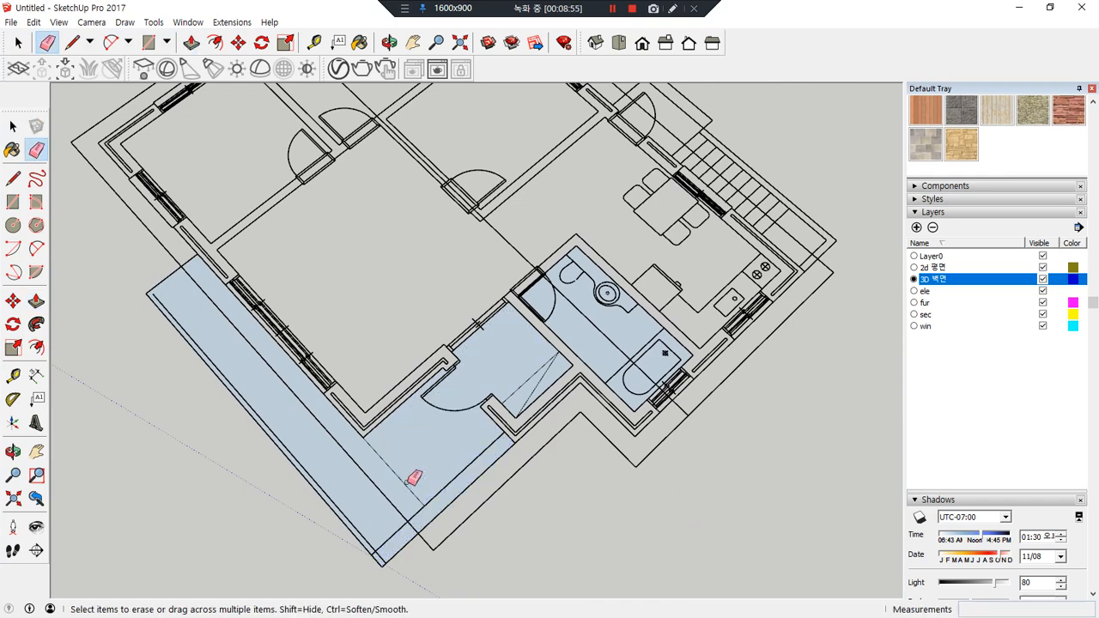
Extrude the narrow front step strip by 150 mm with Push/Pull
key(p)
click(454, 484)
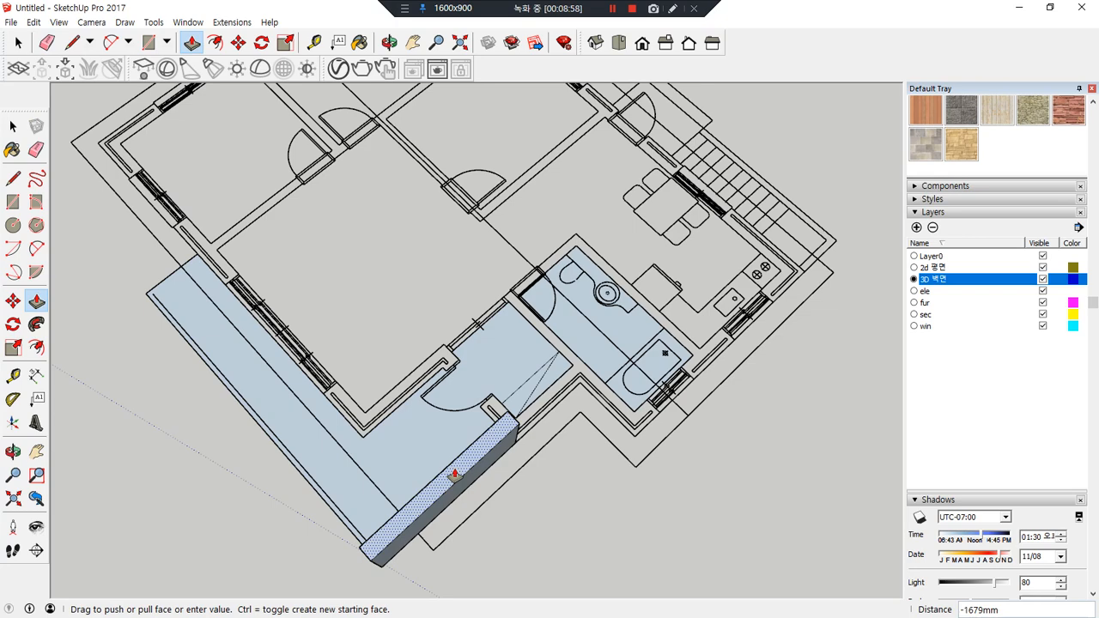
text(150)
key(Return)
middle_drag(397, 476, 332, 366)
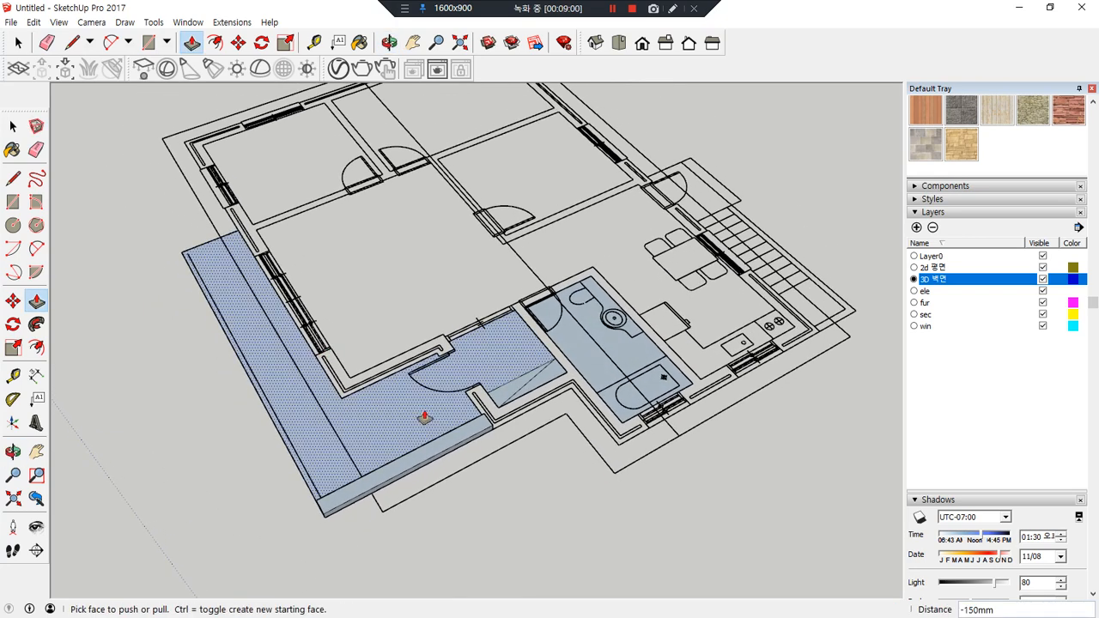
double_click(400, 413)
click(400, 408)
click(402, 424)
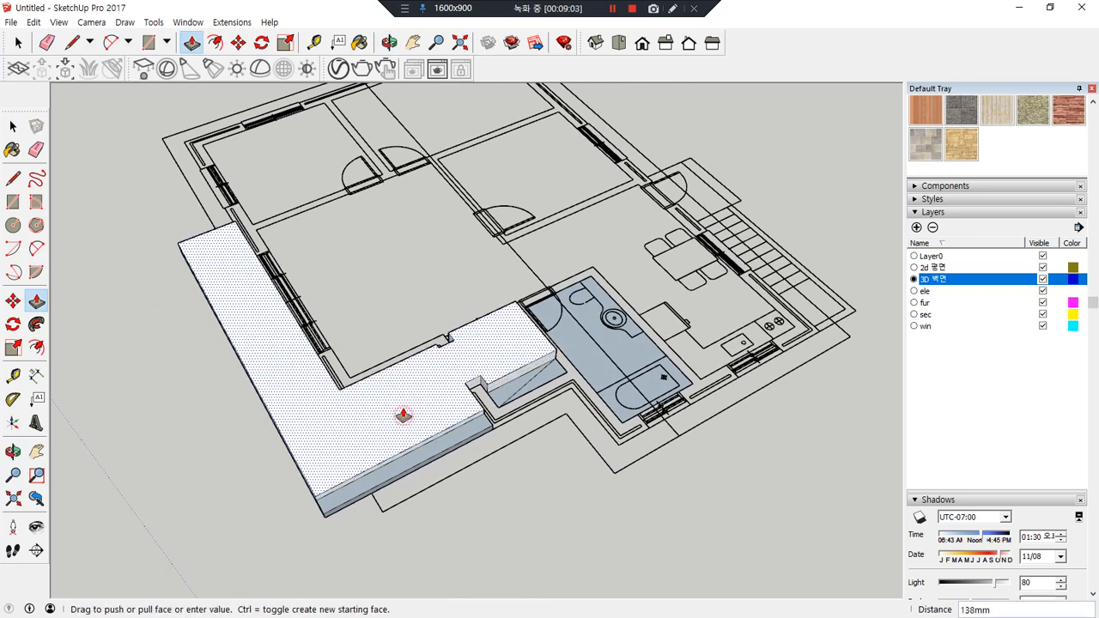
key(Escape)
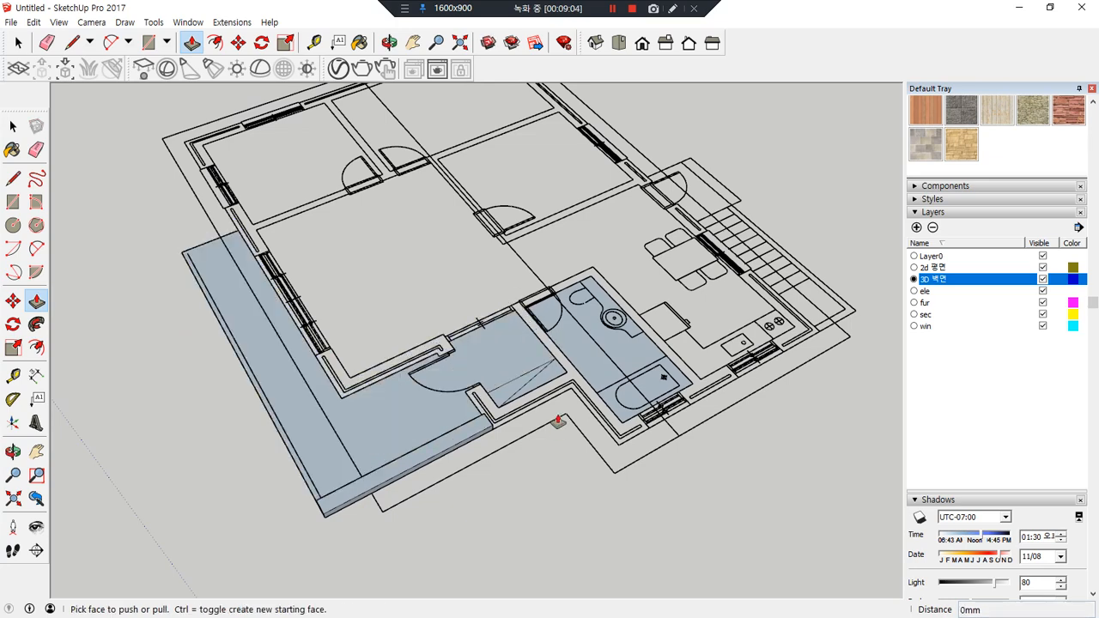
Erase the leftover edge crossing the corner of the entrance hall to merge that corner into the floor face
scroll(503, 387, up, 4)
key(e)
drag(511, 381, 545, 386)
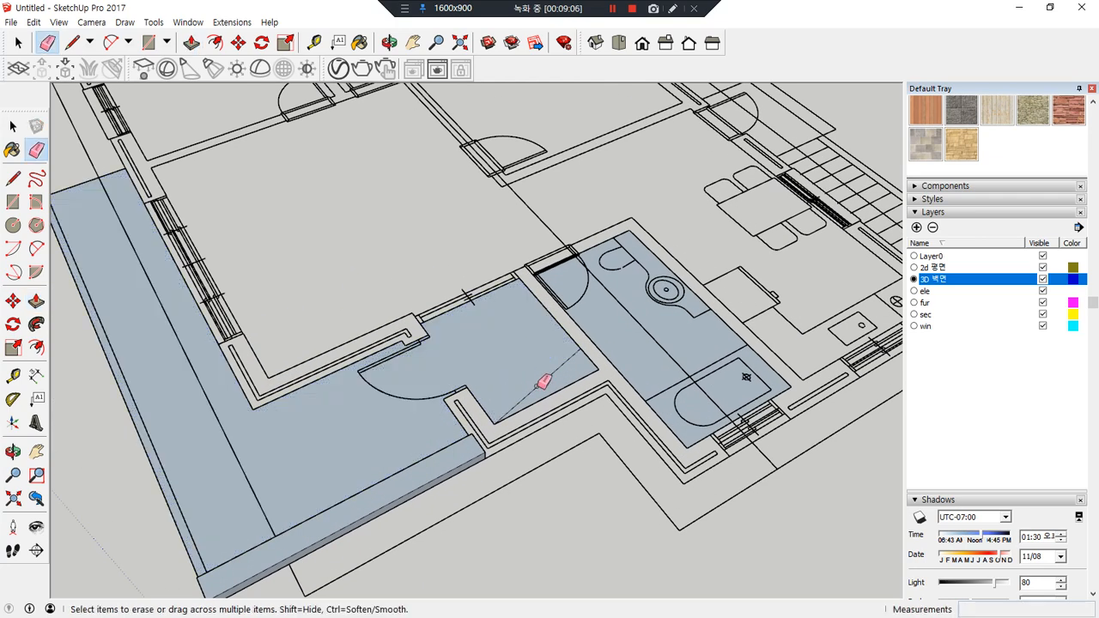
Raise the merged porch and entrance floor face with two successive 150 mm Push/Pull extrusions
key(p)
click(520, 385)
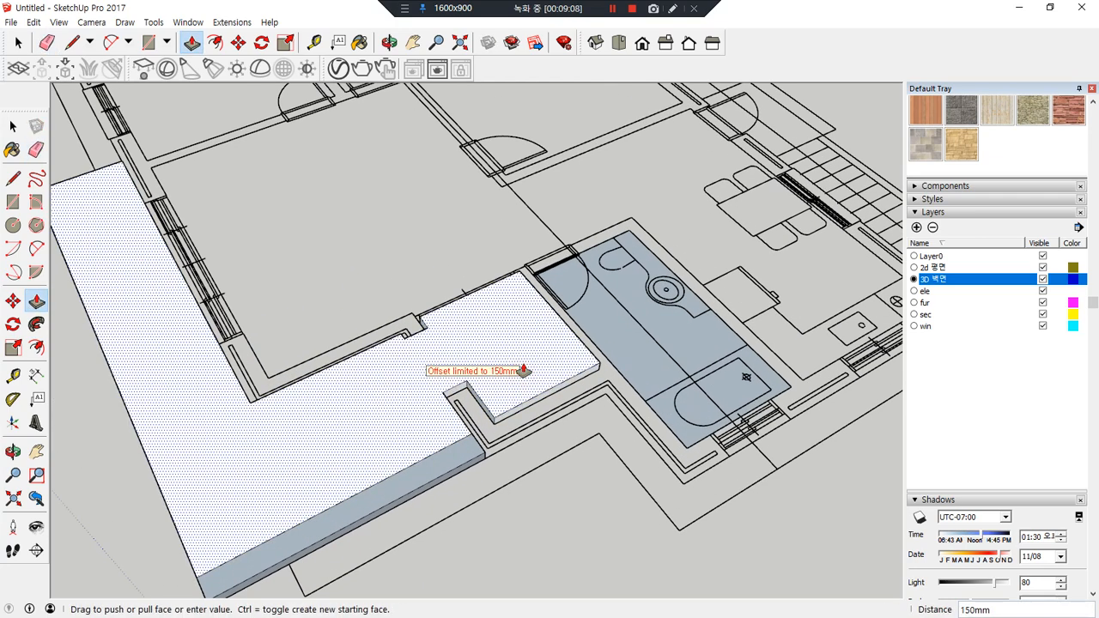
click(520, 361)
click(503, 375)
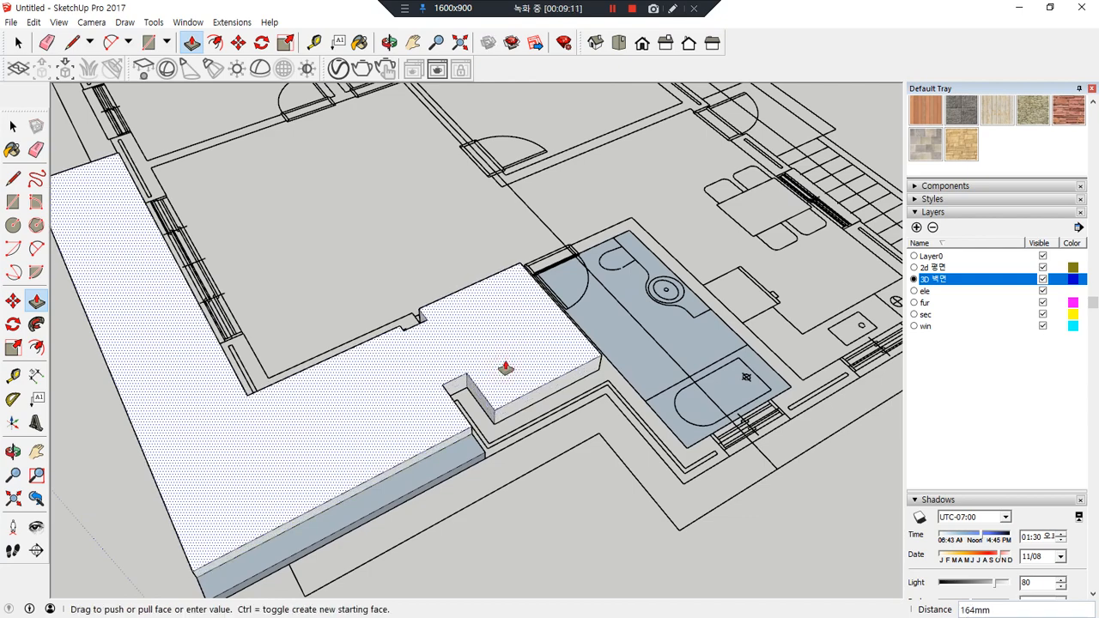
text(150)
key(Return)
Erase the vertical edge separating the front step's outer end from the adjoining porch slab side to merge the faces
mouse_move(479, 394)
middle_down()
mouse_move(466, 318)
mouse_move(430, 437)
mouse_move(363, 471)
mouse_move(449, 437)
mouse_move(364, 461)
middle_up()
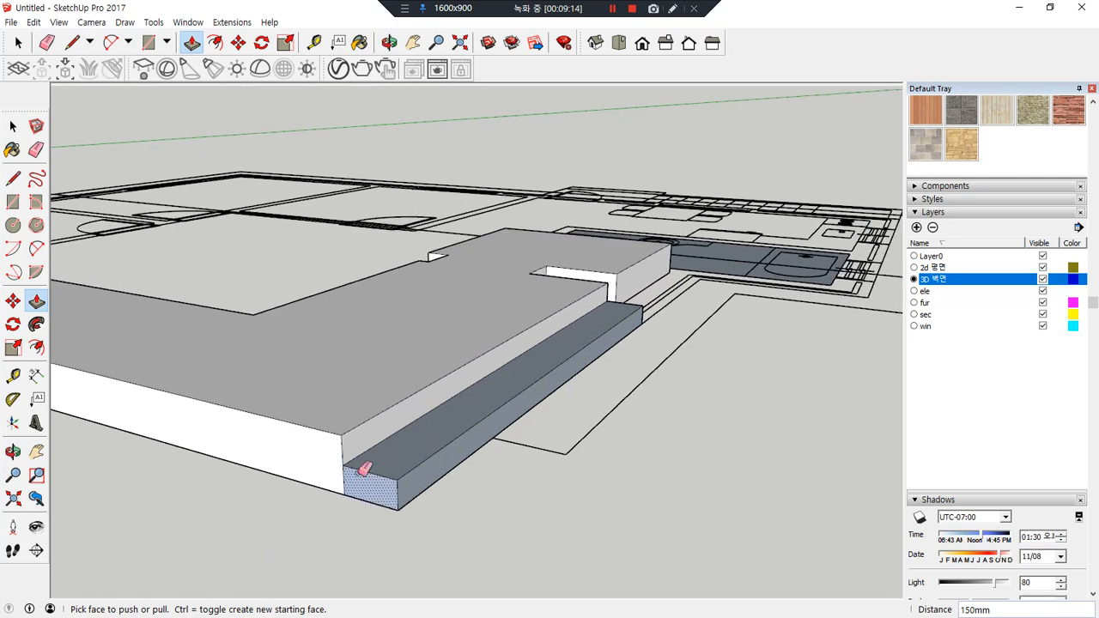
key(e)
click(345, 480)
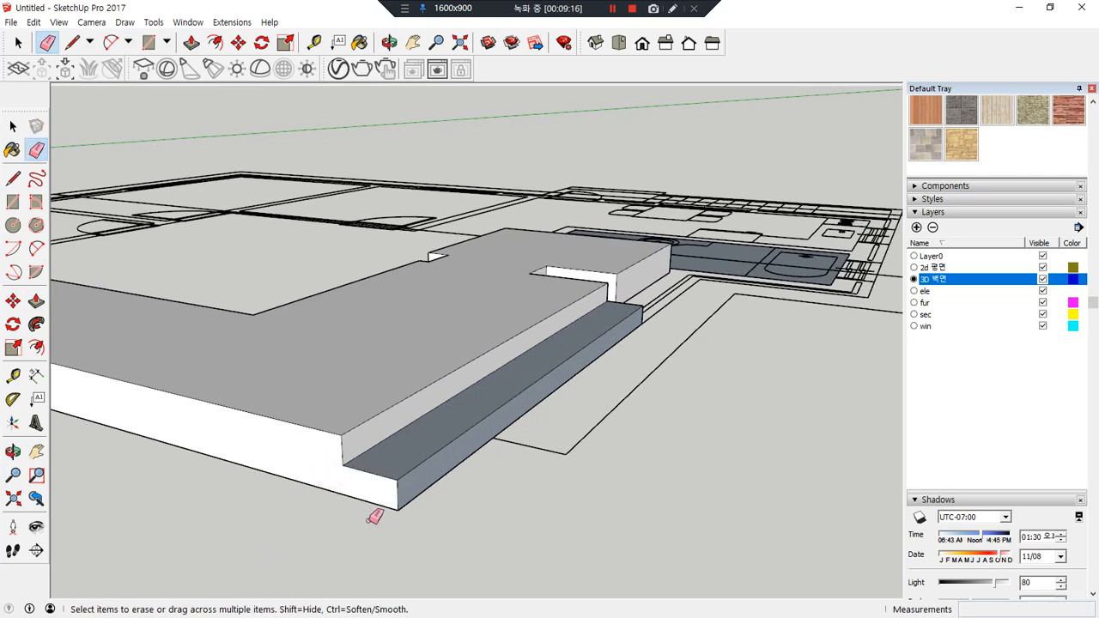
Reverse the front step's inside-out faces and erase the edge between its inner end and the entrance slab side
key(space)
click(465, 422)
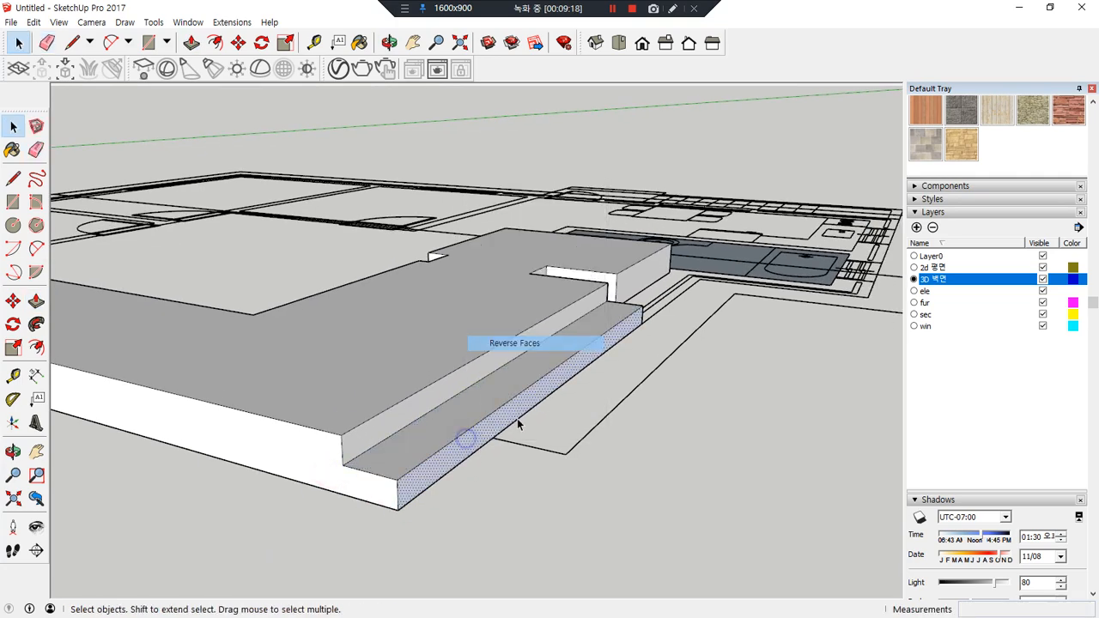
middle_drag(517, 418, 125, 424)
right_click(364, 354)
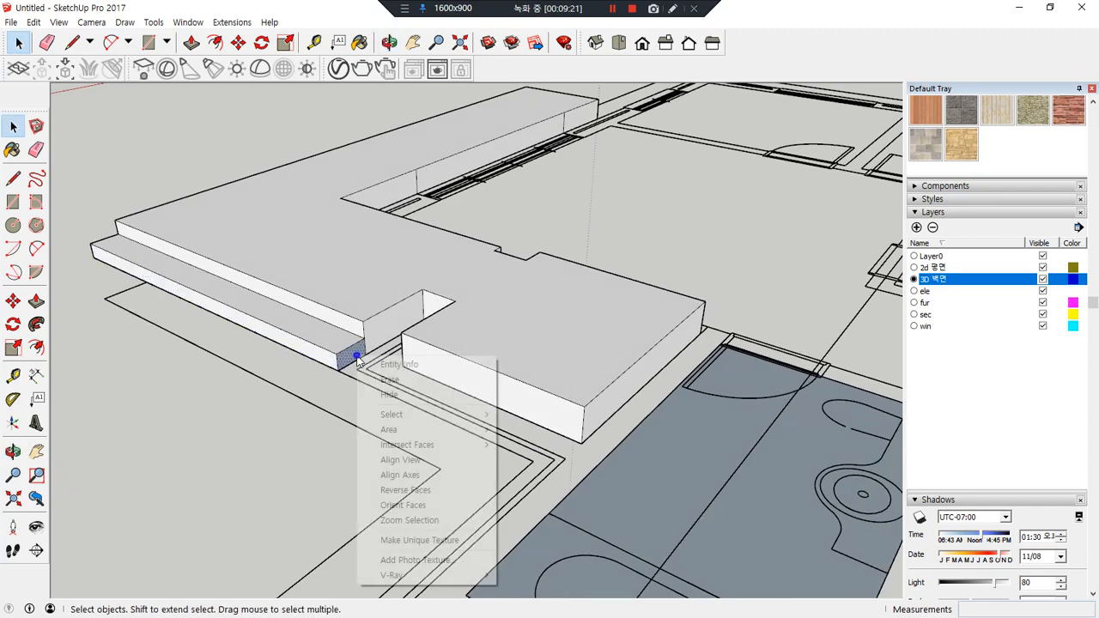
key(Escape)
scroll(363, 352, up, 3)
key(e)
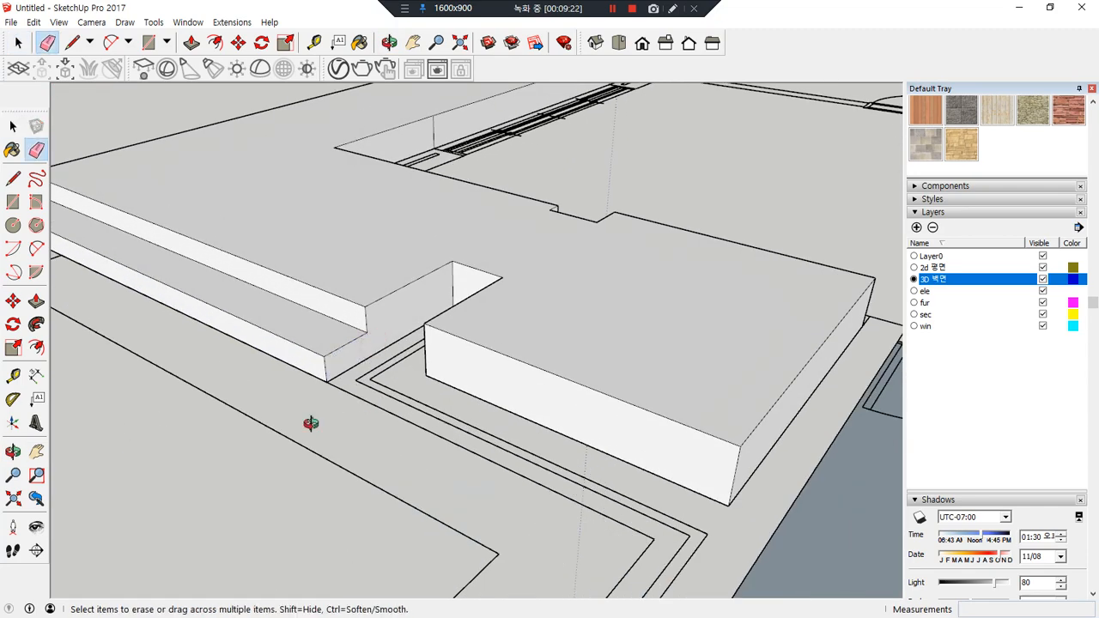
Extrude the bathroom floor rectangle 300 mm, level with the top of the entrance slab
middle_drag(311, 423, 523, 419)
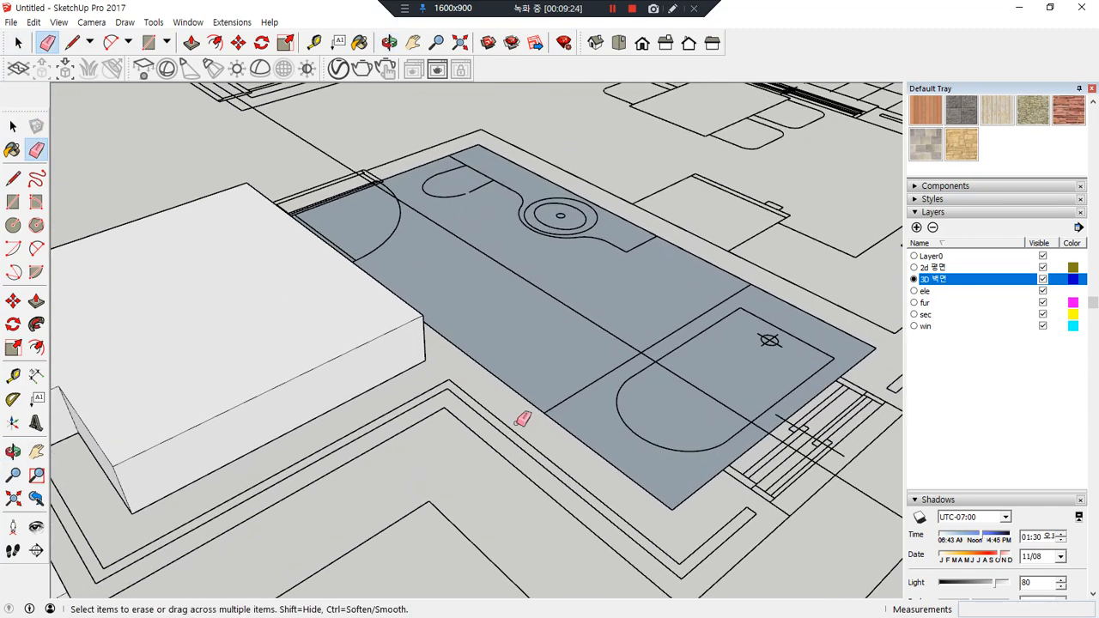
key(space)
click(543, 364)
key(p)
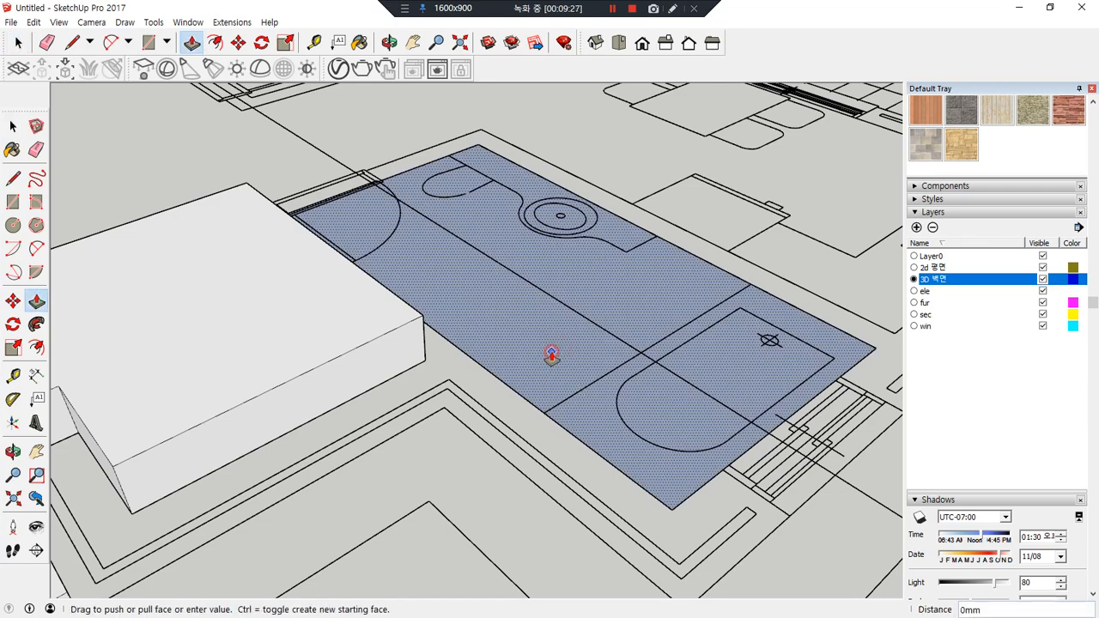
click(551, 353)
click(409, 325)
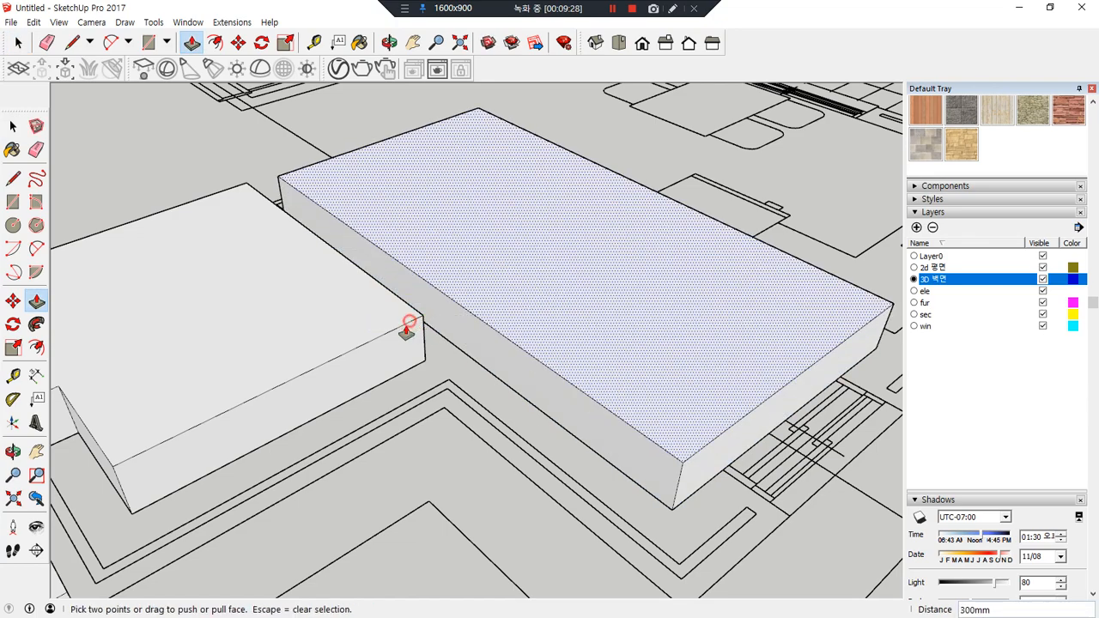
Close the open underside of the front step with a line across its end, and erase the dividing edge to merge the bottom face
middle_drag(407, 330, 572, 336)
scroll(588, 393, up, 3)
scroll(572, 335, down, 6)
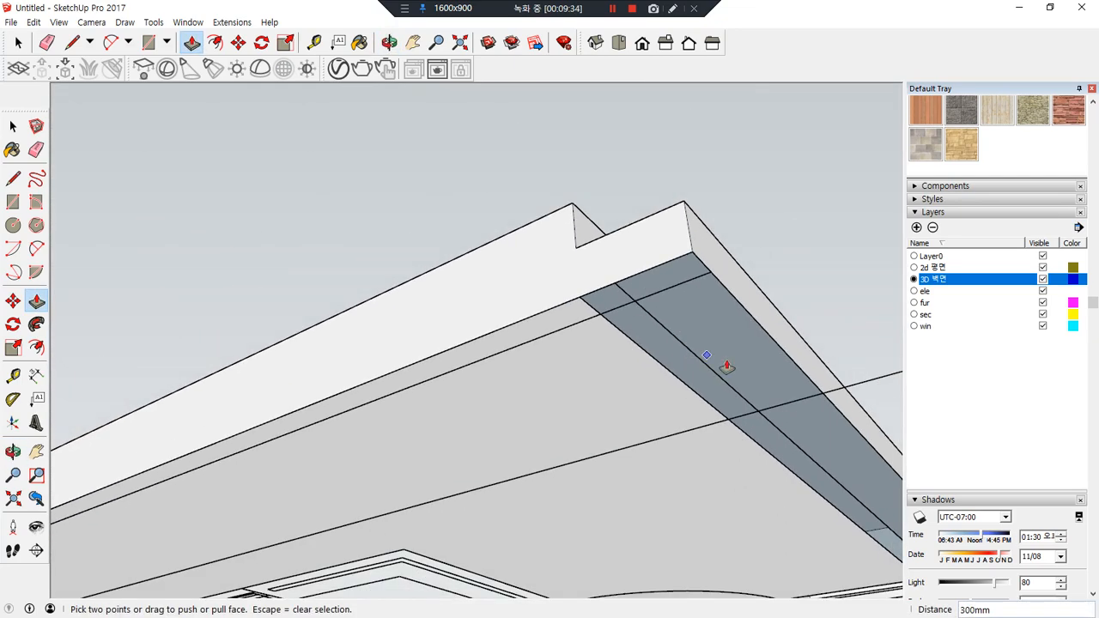
middle_drag(727, 367, 534, 288)
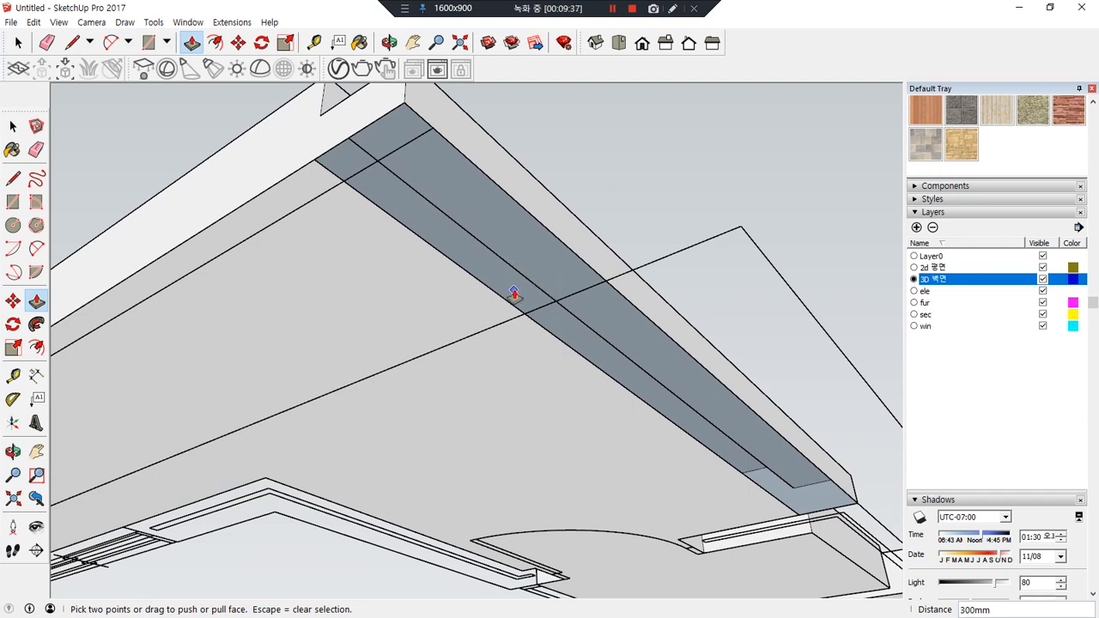
key(l)
click(315, 160)
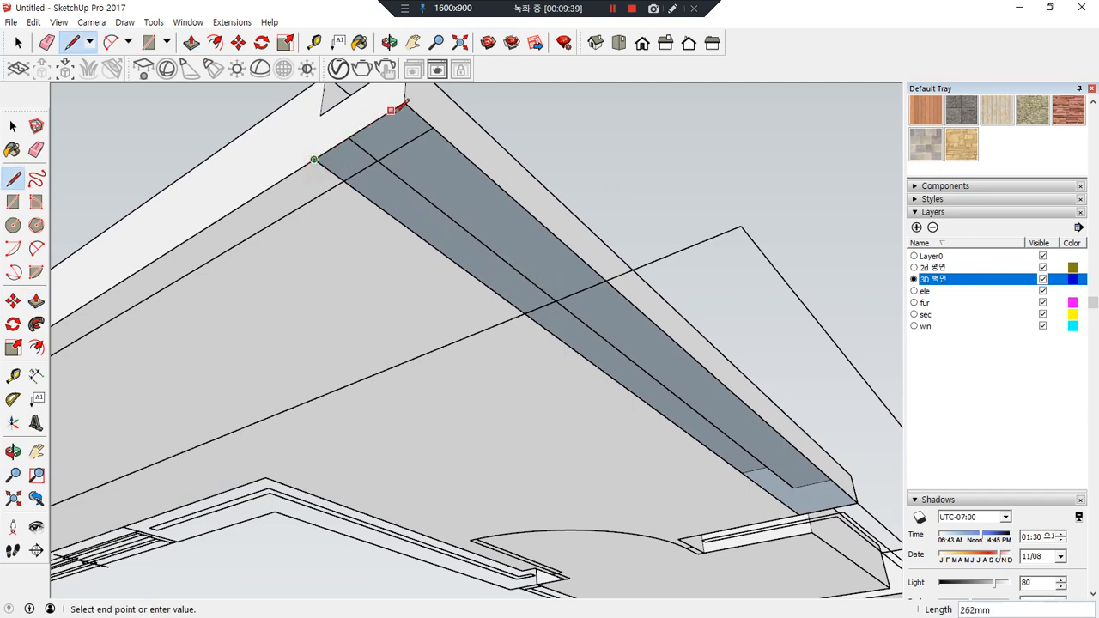
click(405, 101)
key(e)
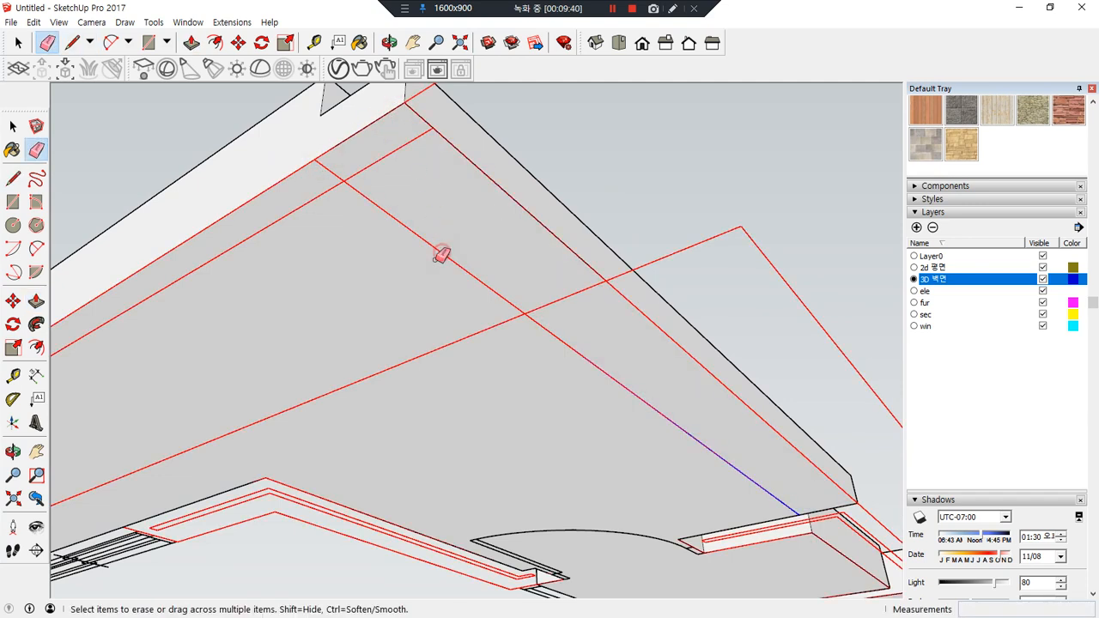
key(space)
click(480, 377)
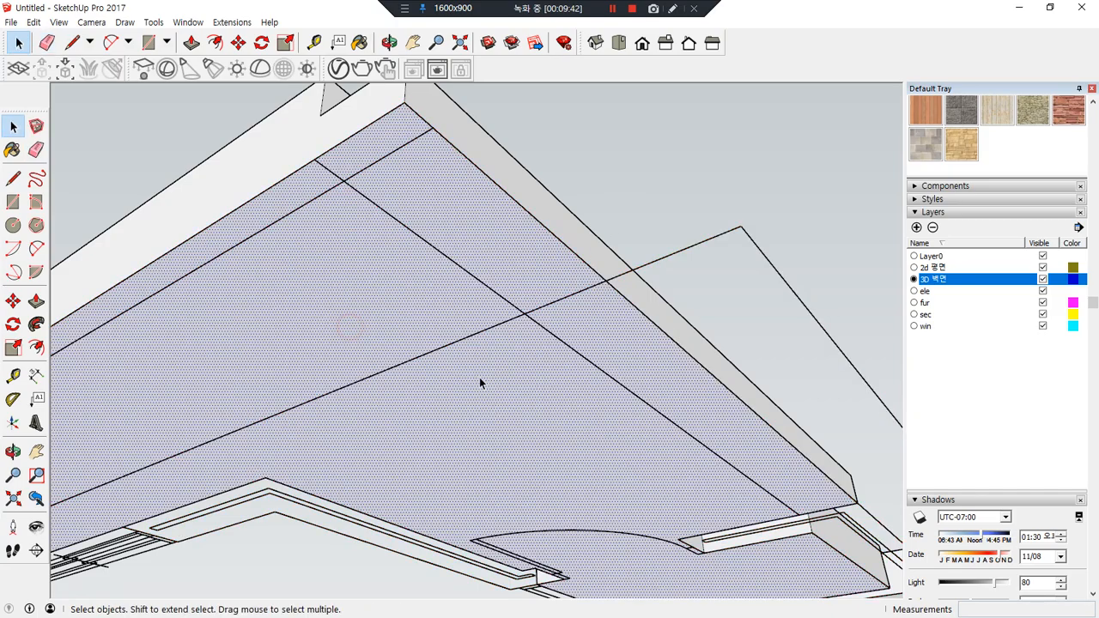
scroll(483, 369, down, 3)
mouse_move(482, 369)
middle_down()
mouse_move(696, 284)
mouse_move(533, 589)
mouse_move(341, 506)
mouse_move(118, 525)
mouse_move(570, 541)
mouse_move(659, 508)
middle_up()
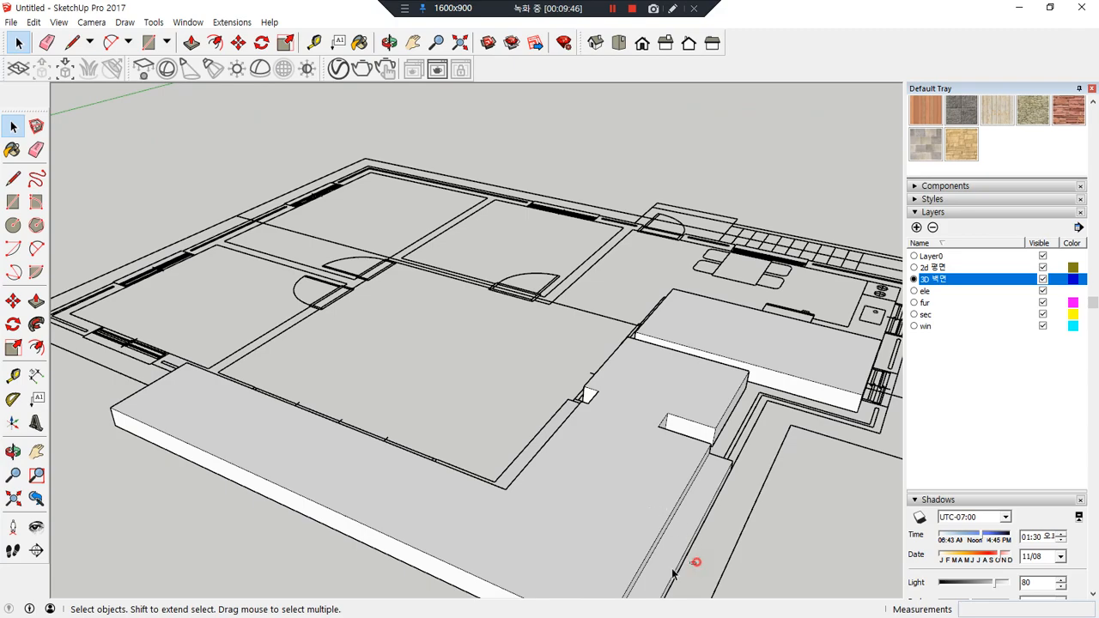
drag(686, 389, 686, 393)
click(773, 542)
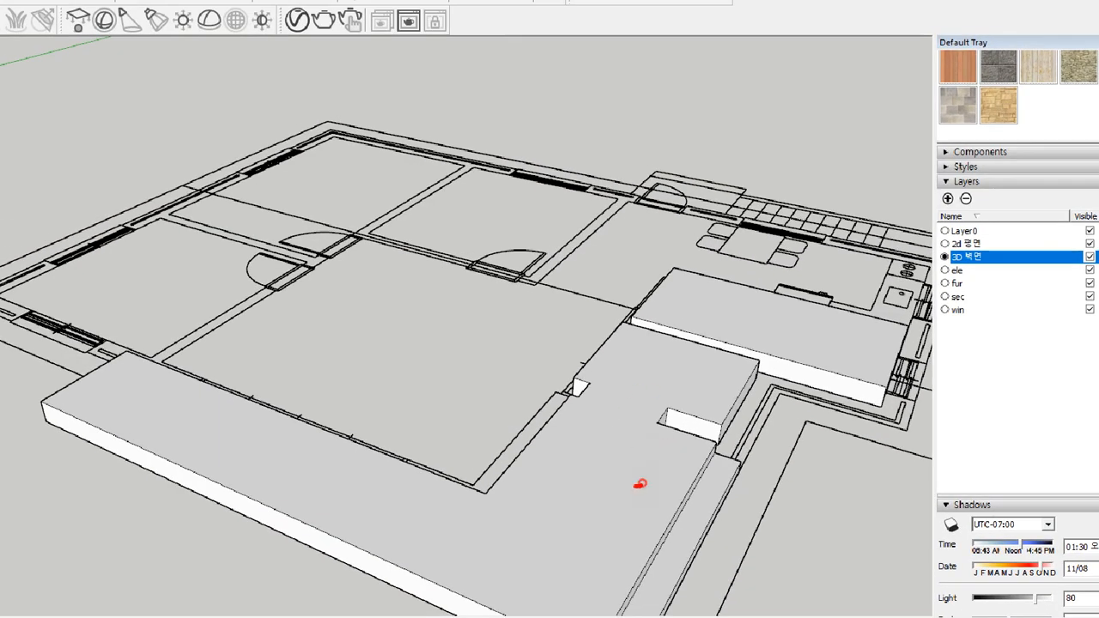
drag(640, 485, 657, 460)
drag(790, 314, 800, 327)
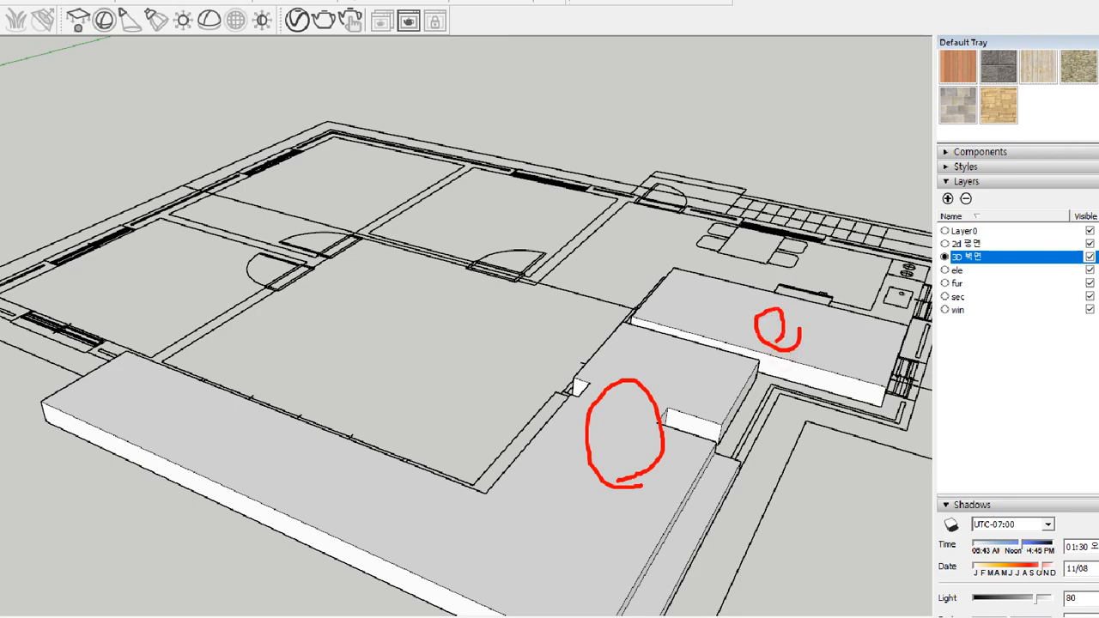
key(Escape)
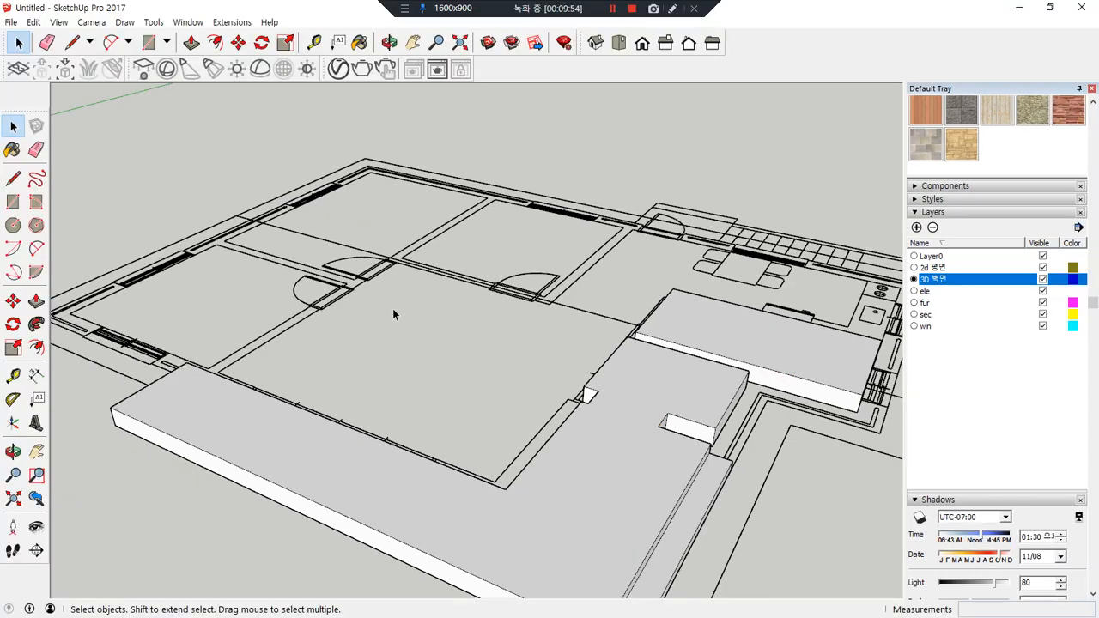
middle_drag(366, 314, 650, 369)
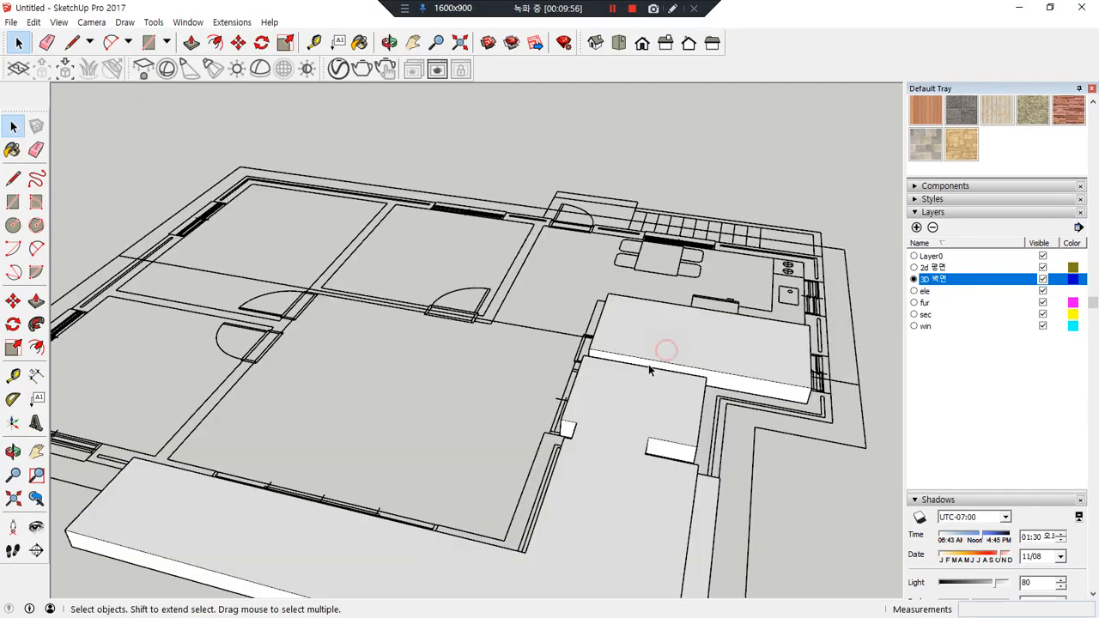
drag(615, 405, 626, 424)
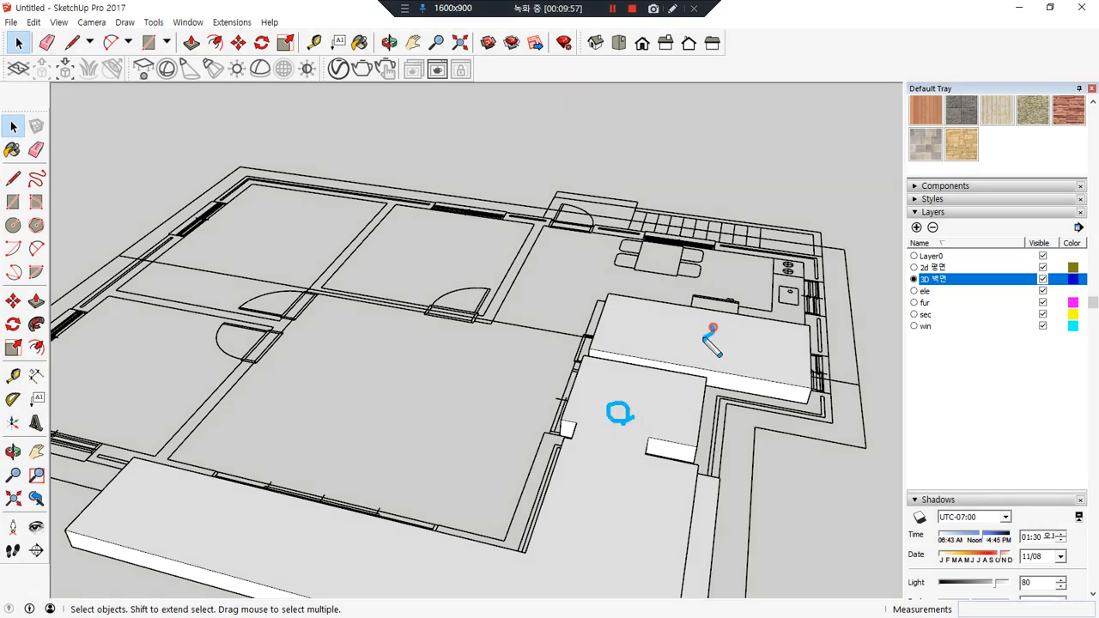
drag(704, 337, 712, 342)
Select the whole connected porch, entrance and front step slab and make it a group
mouse_move(714, 340)
middle_down()
mouse_move(557, 351)
mouse_move(530, 383)
mouse_move(539, 348)
middle_up()
scroll(515, 388, down, 2)
scroll(533, 360, up, 2)
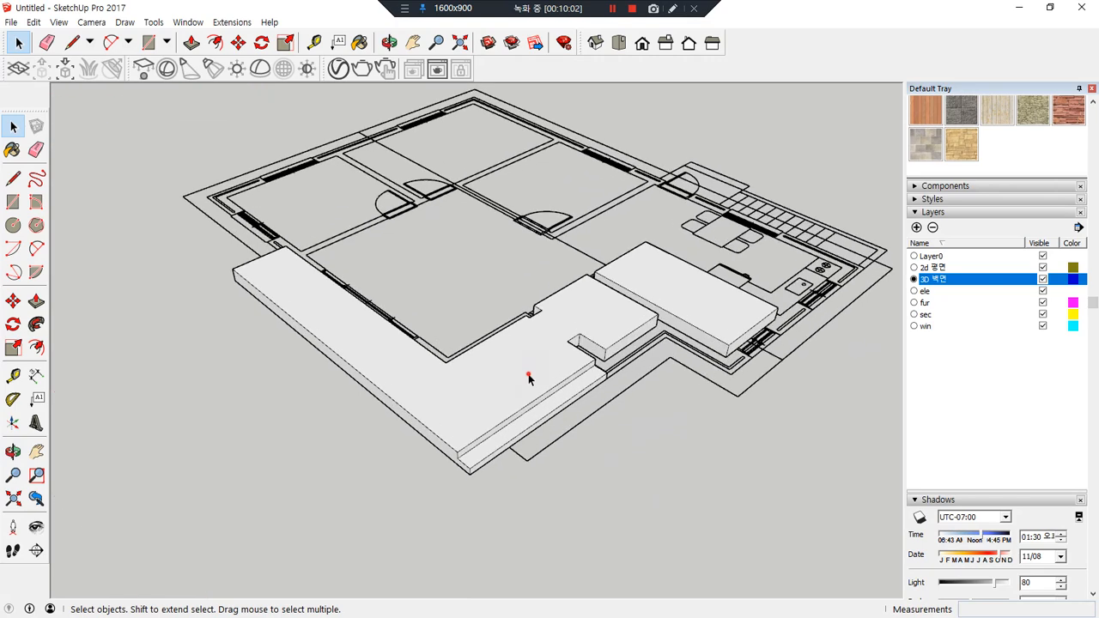
click(524, 375)
right_click(504, 365)
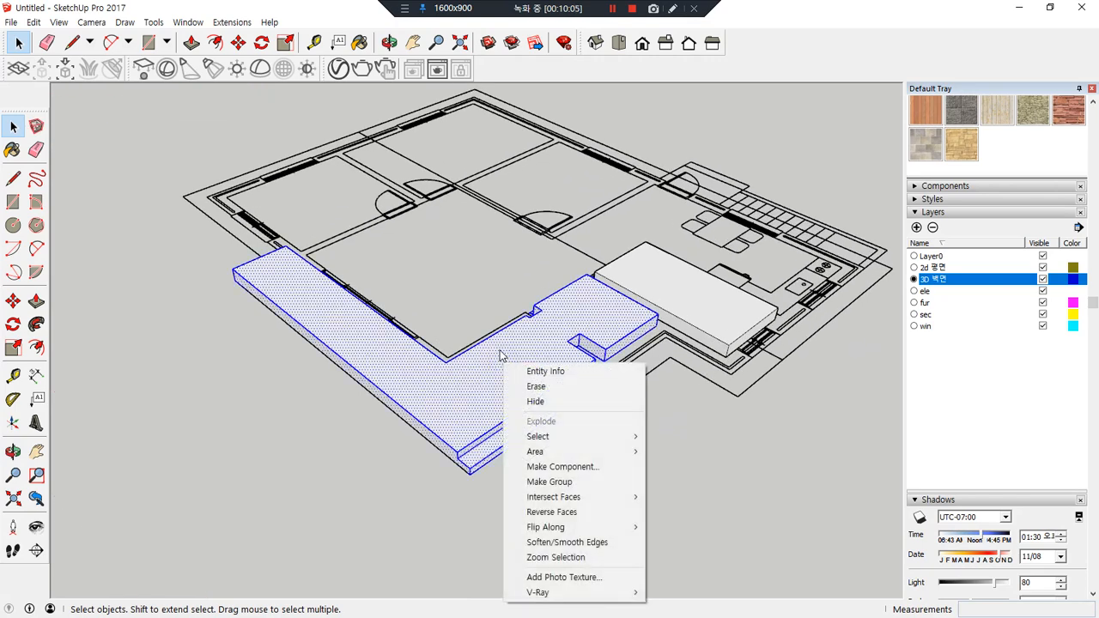
click(501, 354)
Select the entire bathroom slab and make it a separate group
click(676, 291)
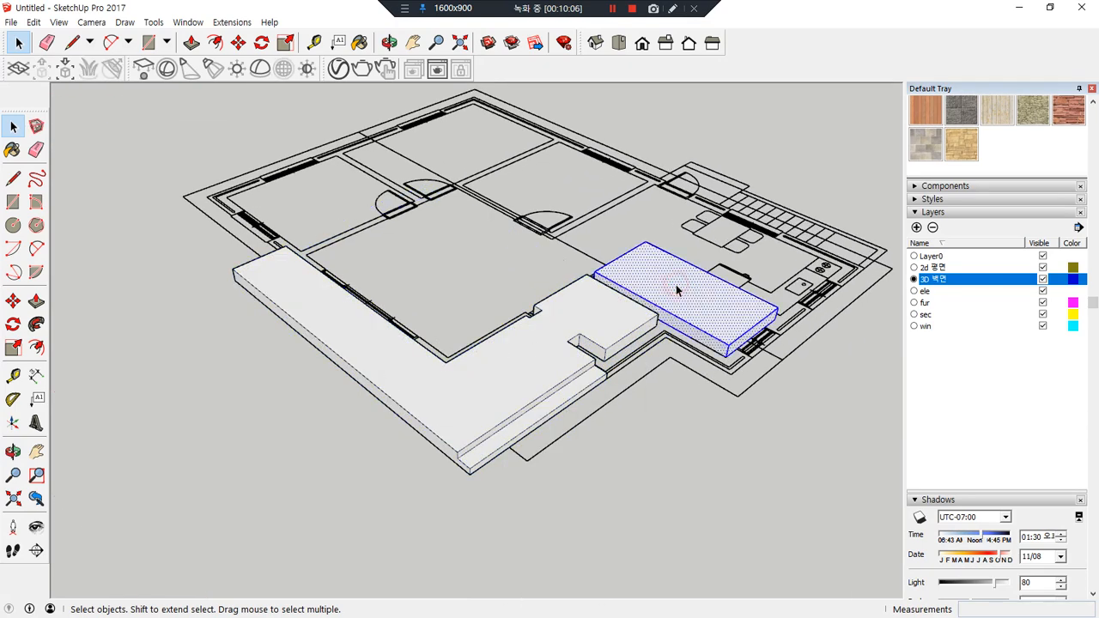
right_click(675, 290)
key(g)
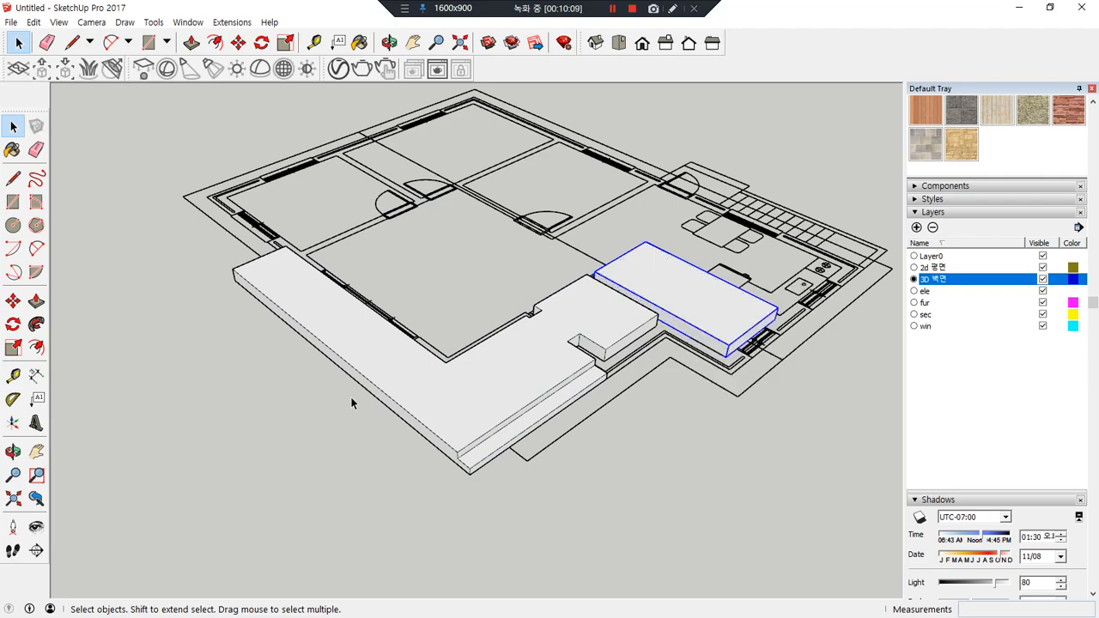
Draw a rectangle over the living room floor, from the inner corner by the window wall to the hallway wall corner diagonally opposite
middle_drag(350, 397, 58, 472)
middle_drag(574, 471, 586, 365)
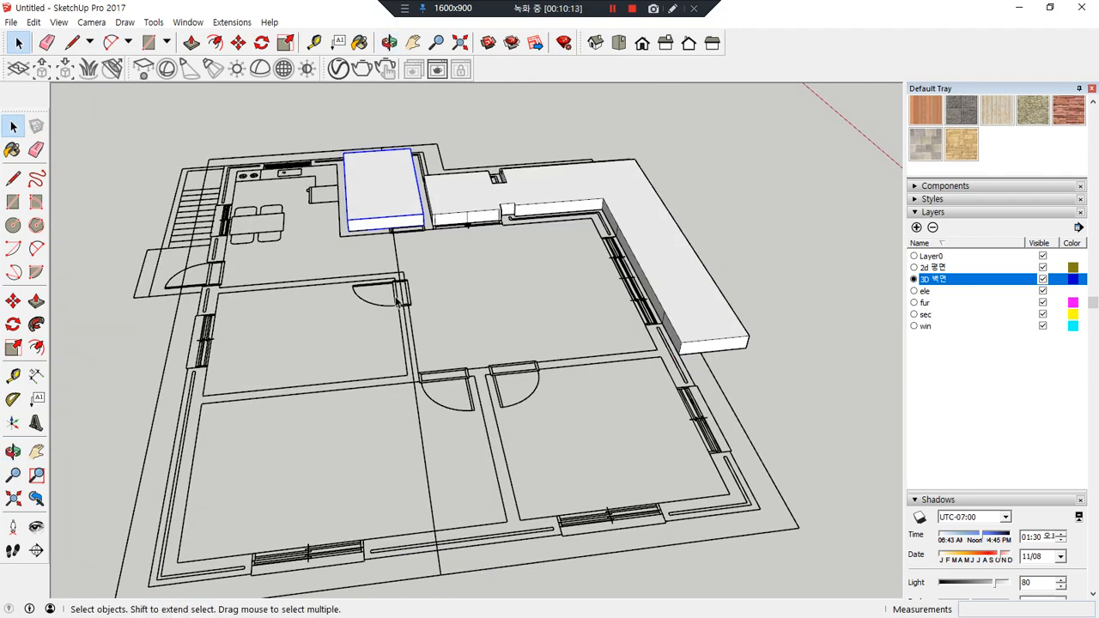
scroll(444, 262, up, 2)
middle_drag(444, 261, 606, 385)
key(r)
scroll(501, 503, up, 3)
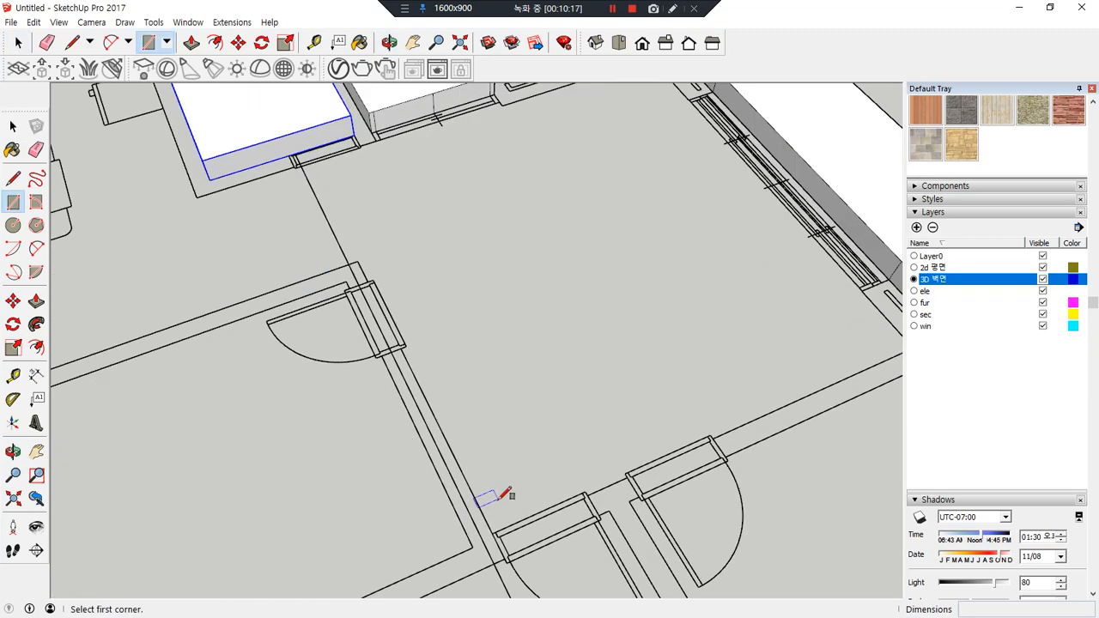
scroll(728, 393, down, 1)
shift+middle_drag(749, 332, 657, 329)
scroll(823, 344, up, 2)
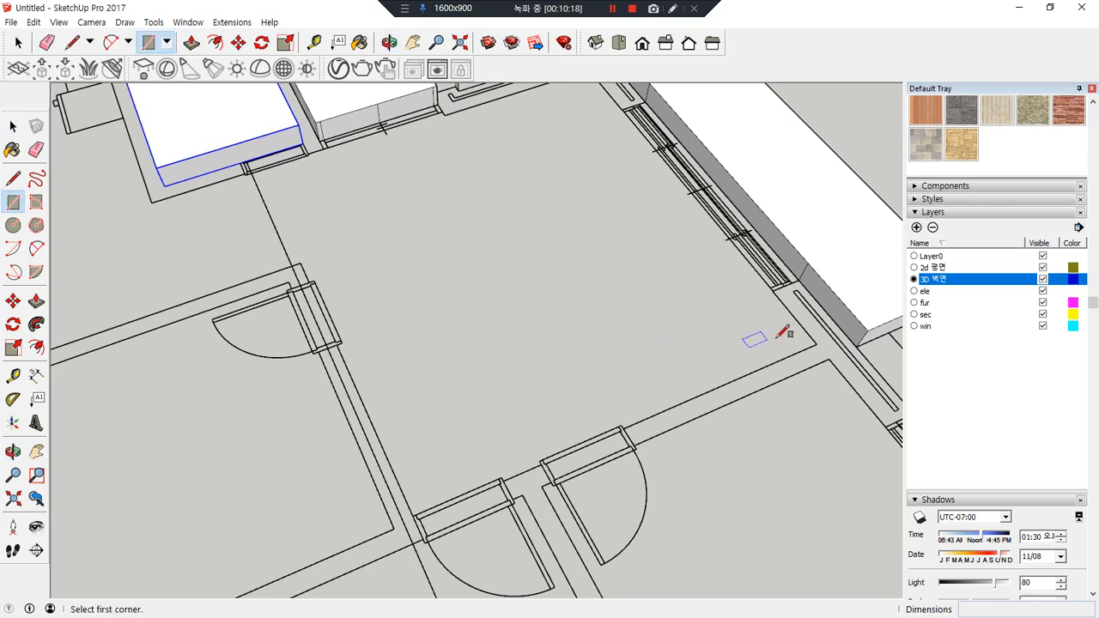
click(822, 345)
scroll(198, 171, up, 2)
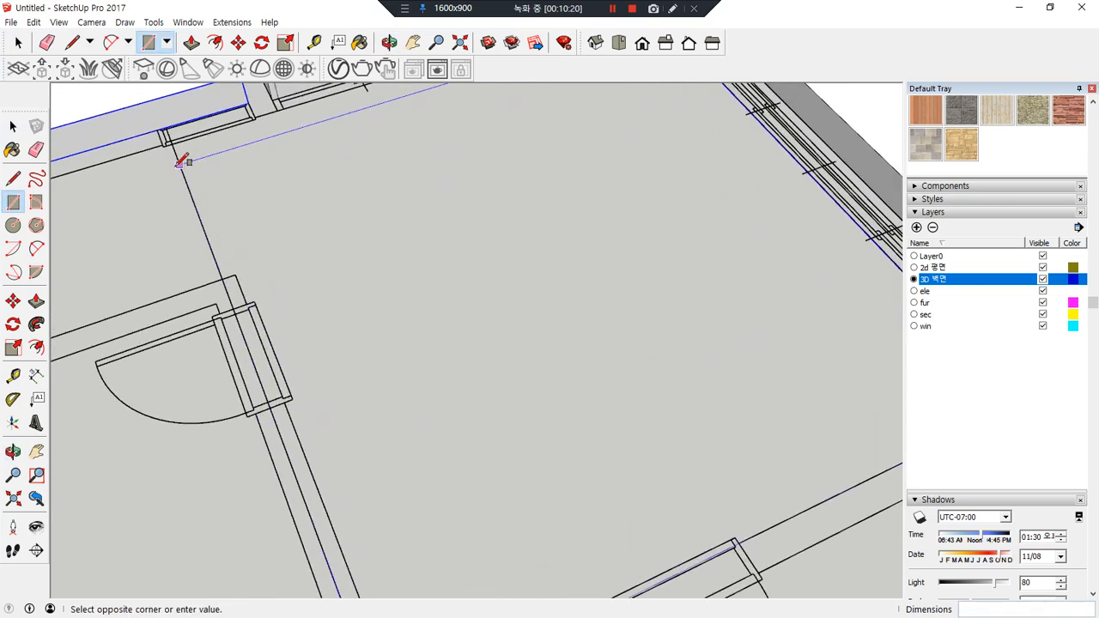
click(243, 268)
Draw a 5825 × 1600 mm rectangle over the strip between the living room floor and the entrance and bathroom walls
shift+middle_drag(417, 209, 499, 284)
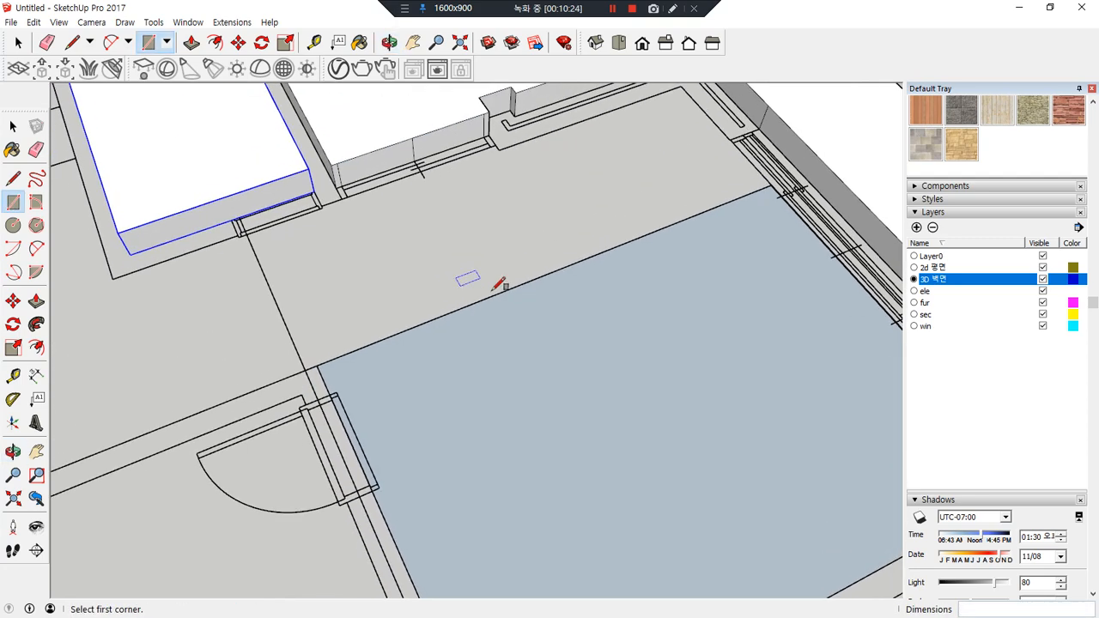
click(777, 185)
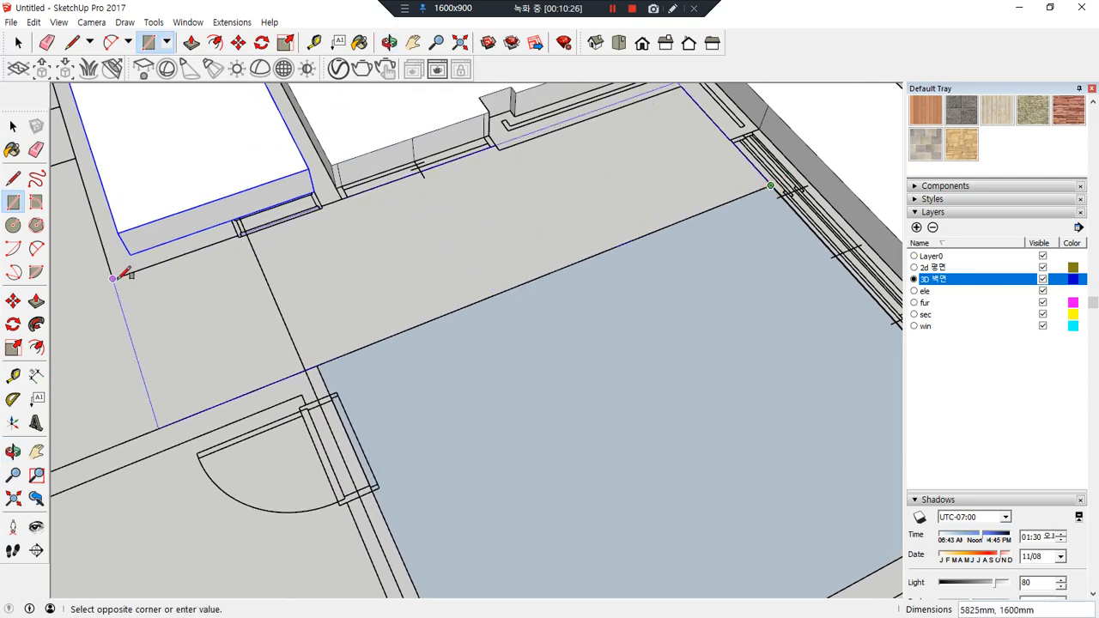
click(118, 267)
Draw a 5125 × 2525 mm rectangle over the kitchen and dining floor, from the hallway strip's corner to the opposite inner corner
scroll(138, 305, down, 1)
shift+middle_drag(137, 305, 520, 283)
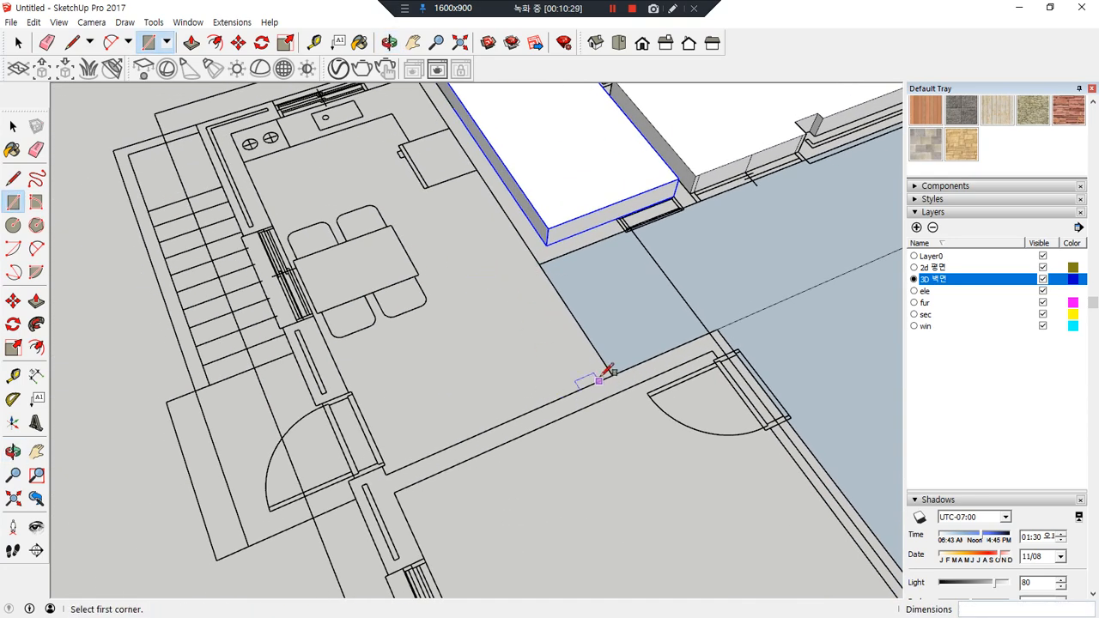
click(612, 373)
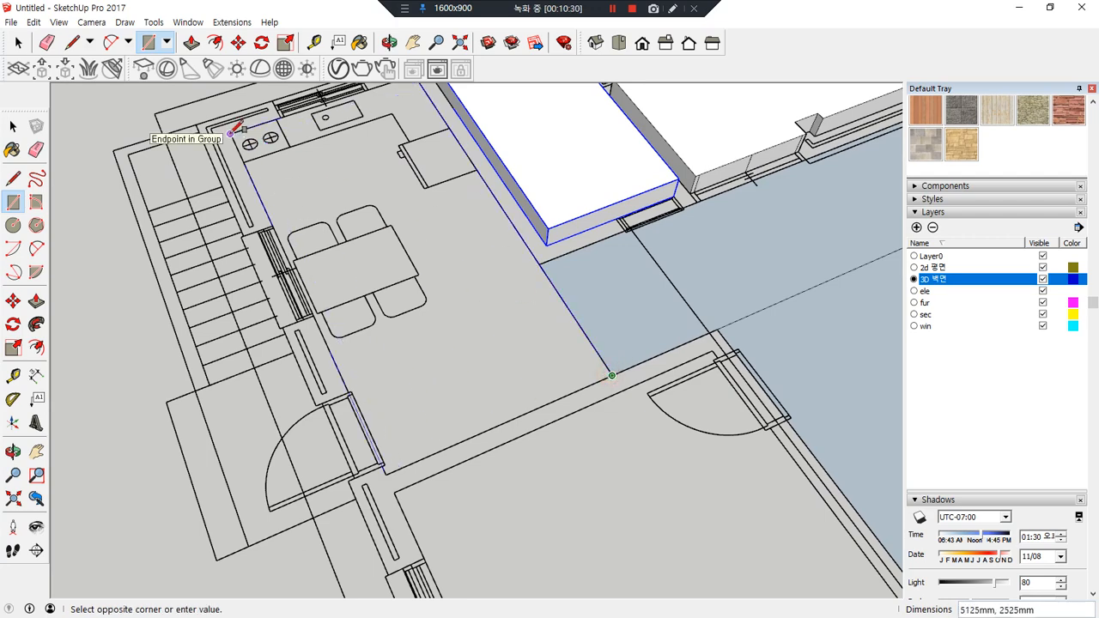
click(230, 133)
Erase the dividing lines between the kitchen, hallway strip and living room faces to merge them into one floor
scroll(481, 287, down, 2)
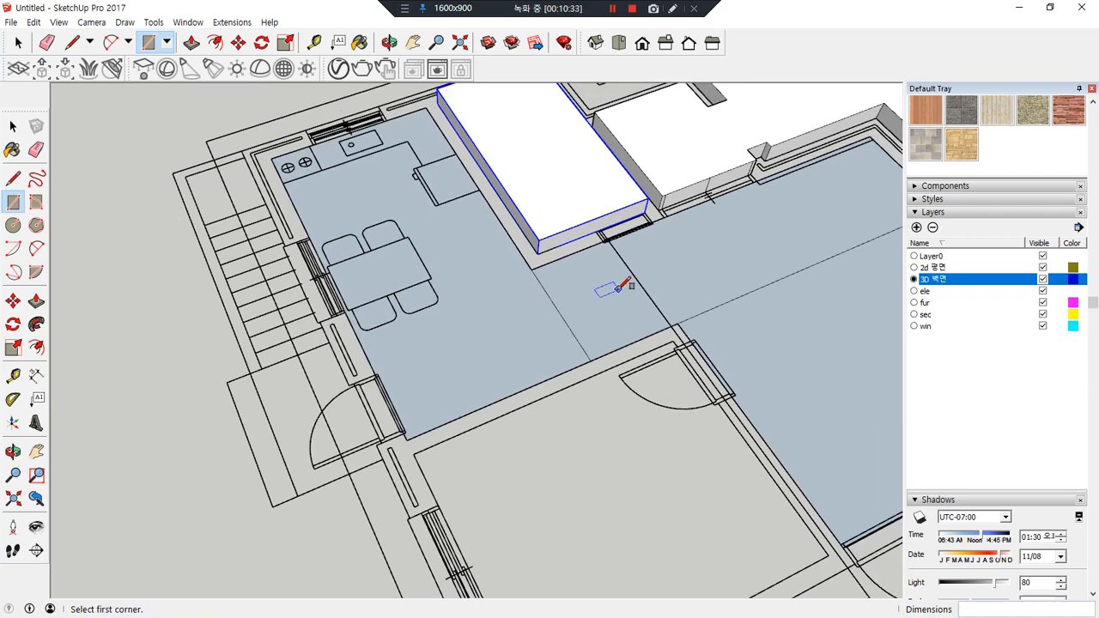
key(e)
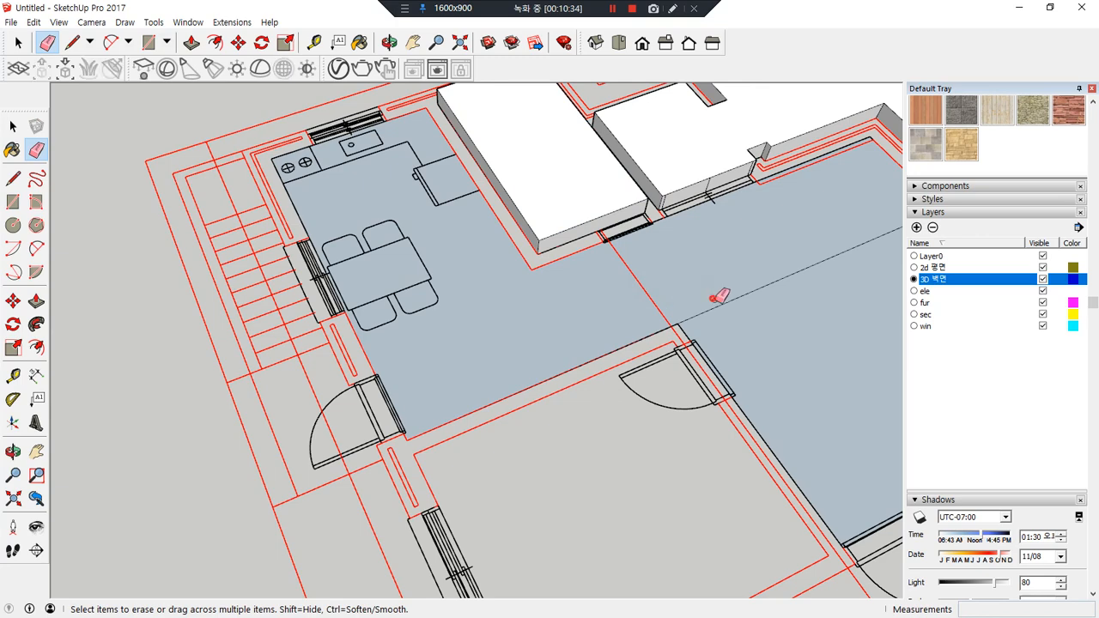
mouse_move(718, 297)
middle_down()
mouse_move(751, 321)
mouse_move(436, 303)
mouse_move(409, 336)
middle_up()
Extrude the merged kitchen, hallway and living room floor upward by 450 mm
key(space)
scroll(452, 297, up, 3)
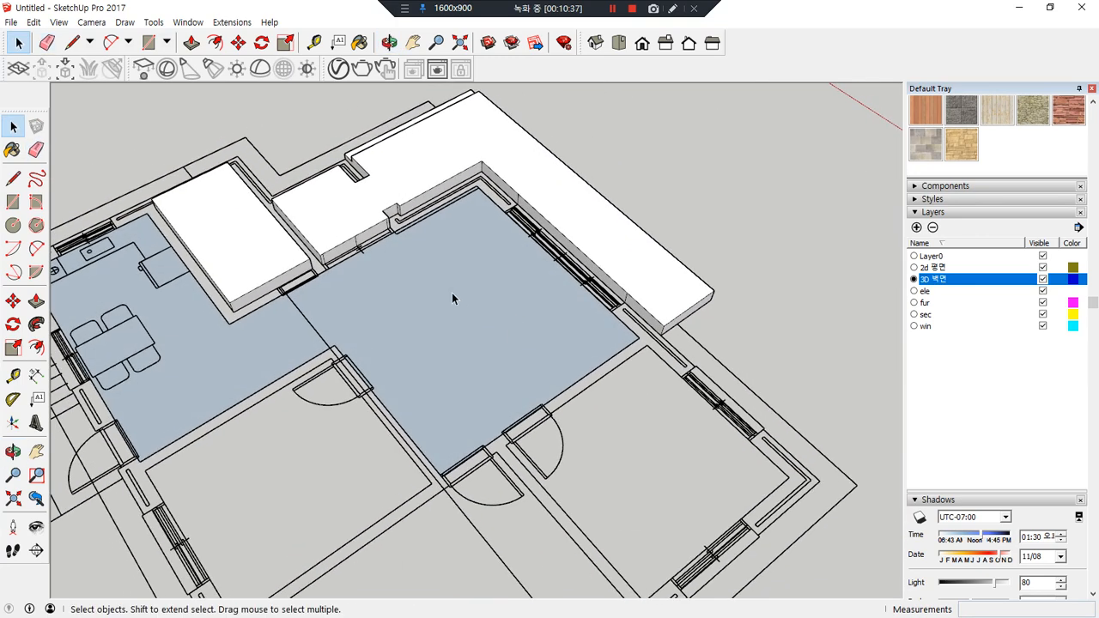
click(420, 361)
key(p)
click(448, 311)
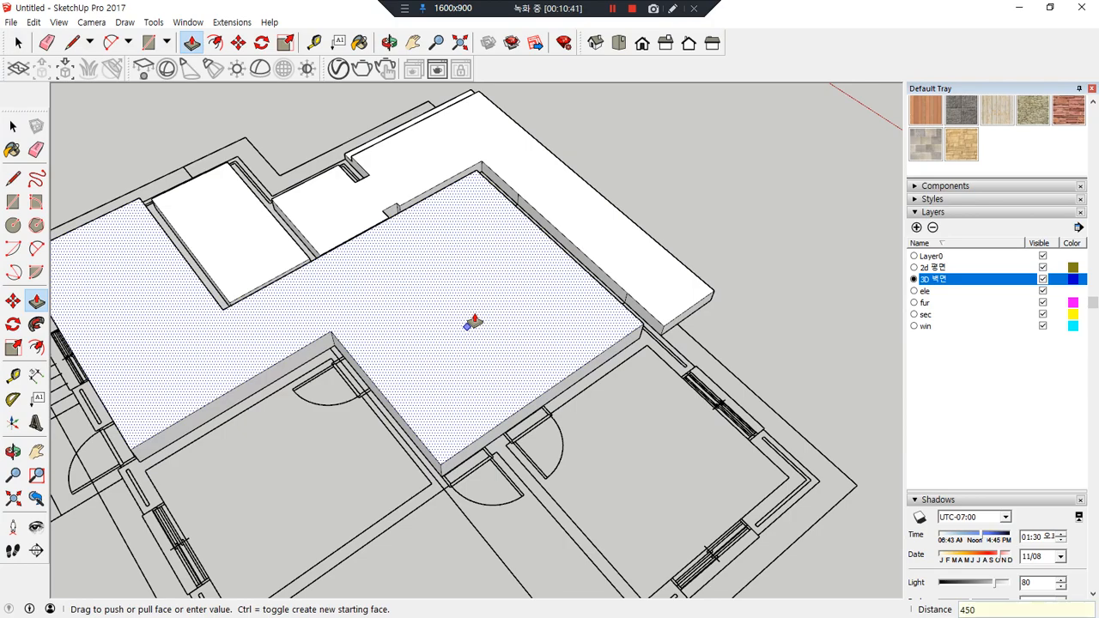
text(450)
key(Return)
Draw a 900 × 200 mm rectangle over the doorway between the living room slab and the room beside the kitchen
mouse_move(467, 319)
middle_down()
mouse_move(555, 249)
mouse_move(314, 412)
mouse_move(675, 341)
mouse_move(508, 385)
mouse_move(332, 492)
mouse_move(258, 363)
mouse_move(529, 392)
mouse_move(633, 435)
mouse_move(334, 470)
mouse_move(498, 220)
mouse_move(562, 349)
middle_up()
scroll(578, 358, up, 2)
key(r)
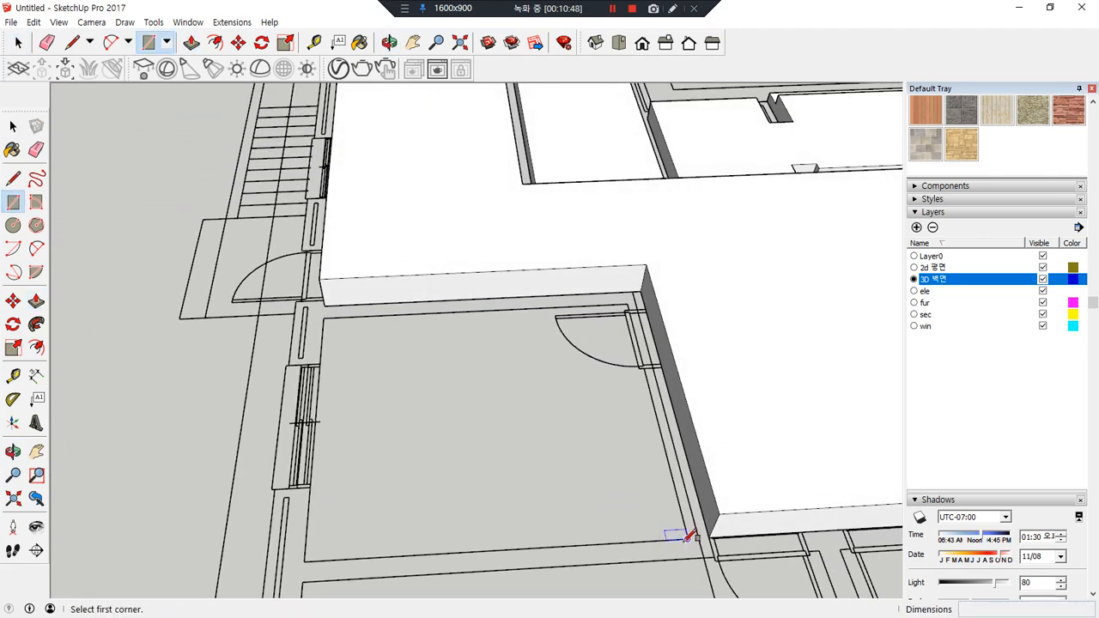
scroll(633, 312, up, 5)
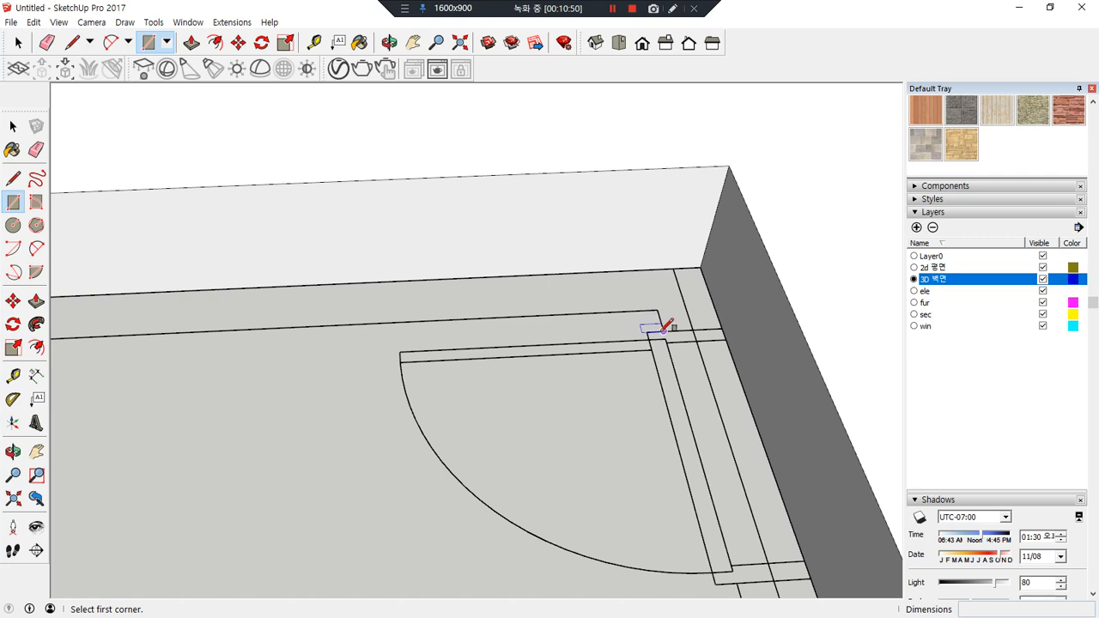
click(662, 331)
middle_drag(744, 473, 738, 386)
click(744, 420)
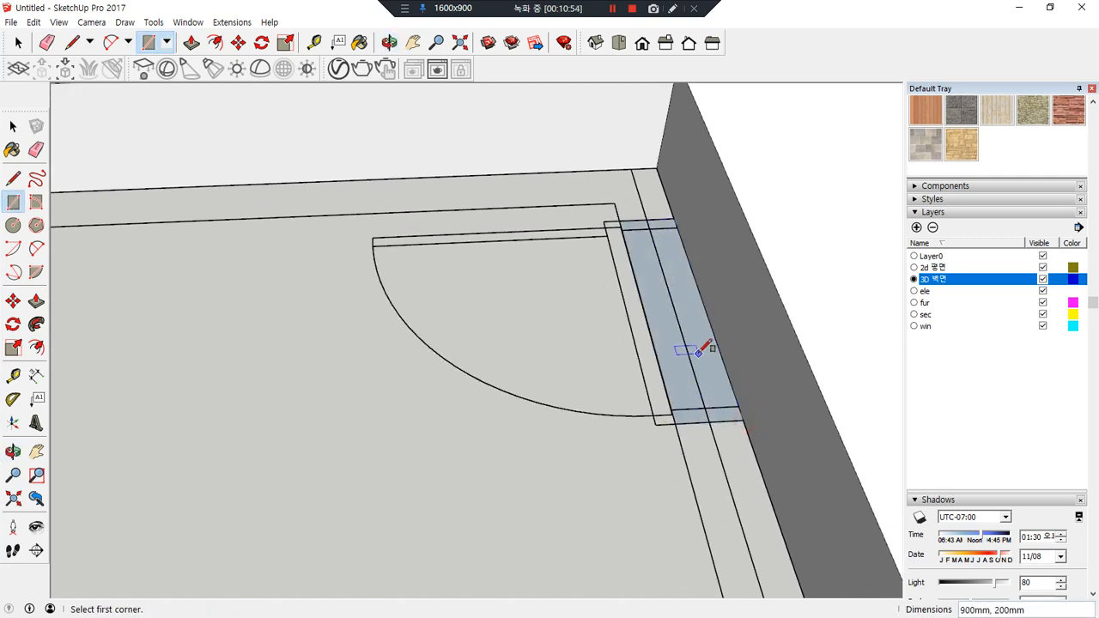
Extrude the doorway rectangle flush with the living room slab's top and erase the seam between them
key(p)
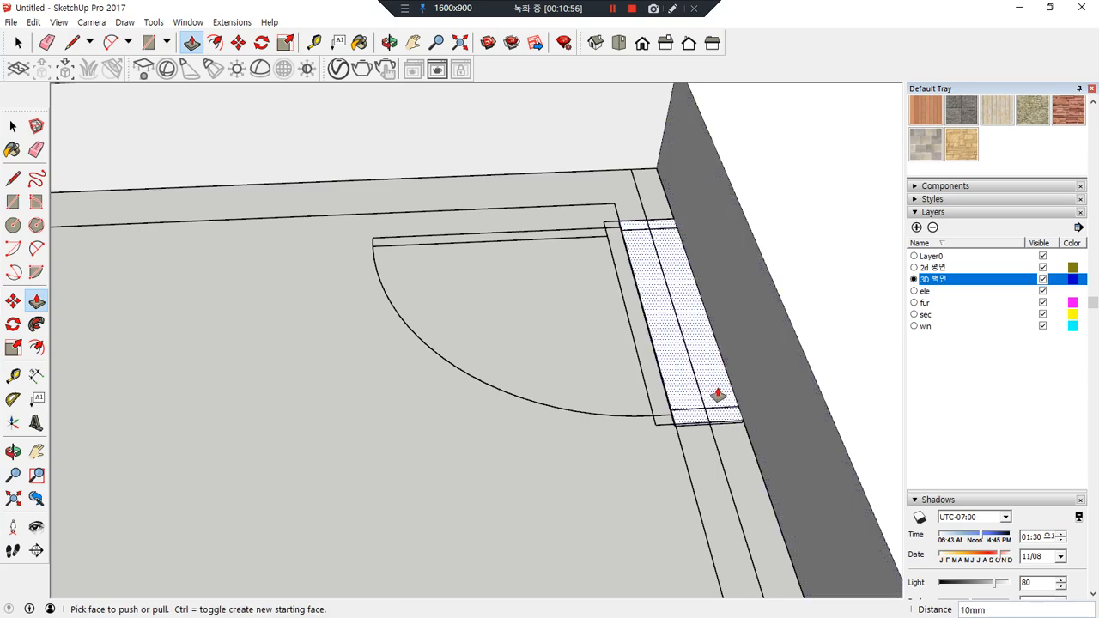
click(715, 390)
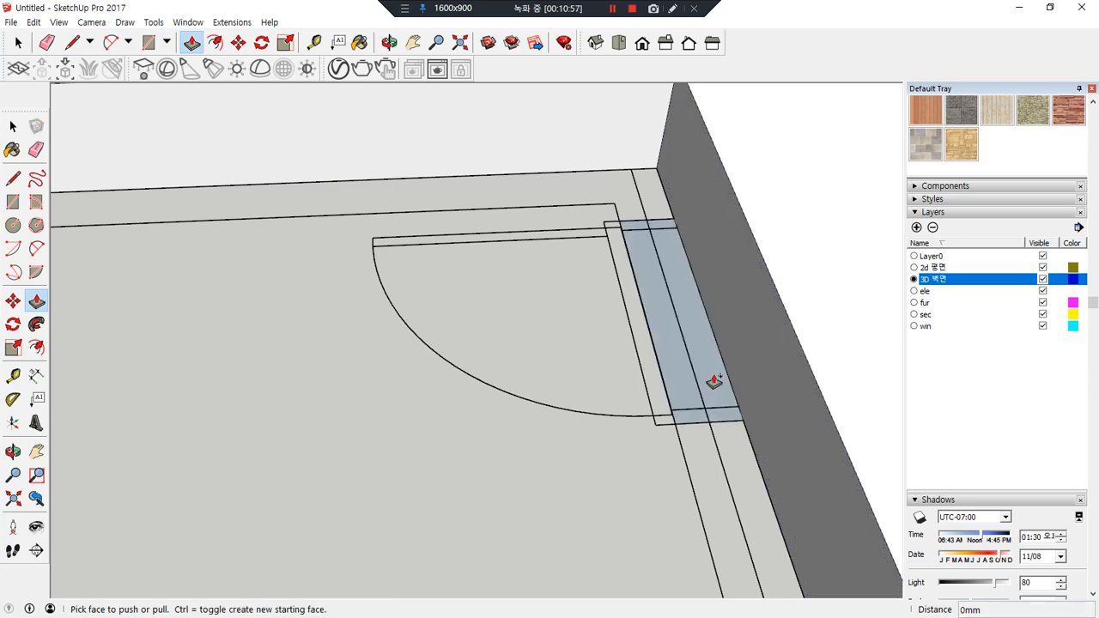
click(804, 337)
key(e)
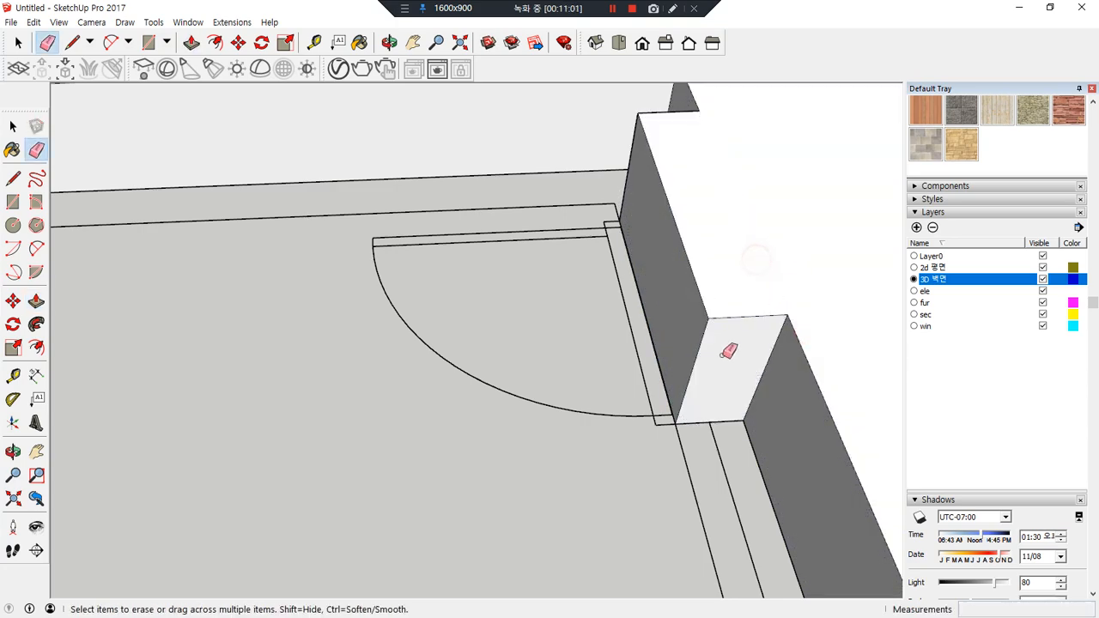
scroll(727, 351, down, 5)
Draw a rectangle over the floor of the room beside the kitchen, between its diagonally opposite inner corners
key(r)
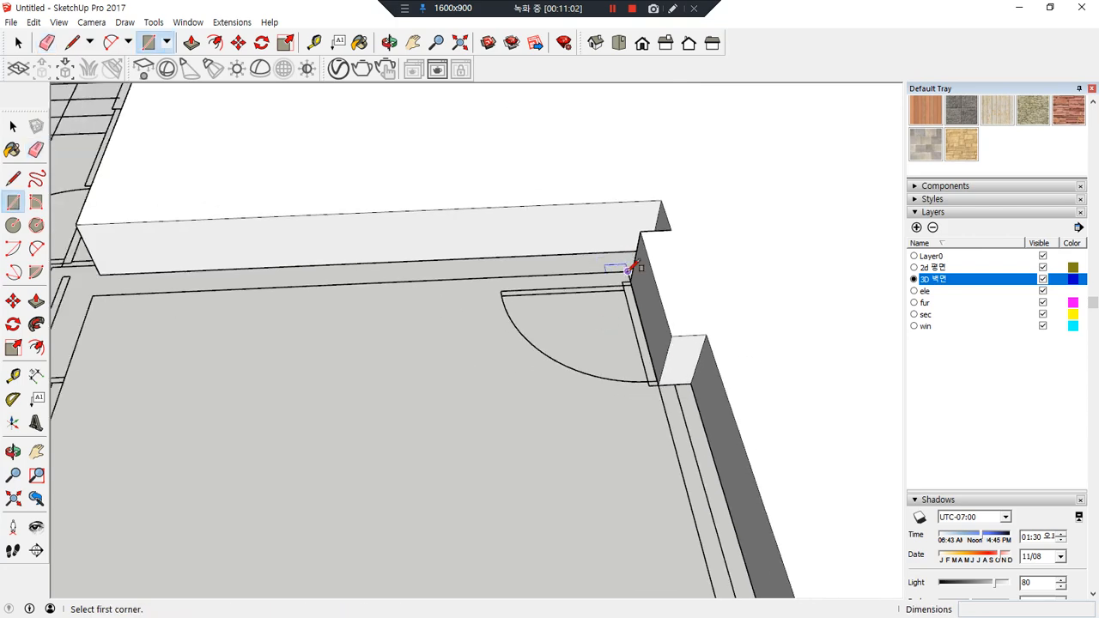
click(628, 271)
scroll(370, 457, down, 2)
shift+middle_drag(319, 483, 444, 261)
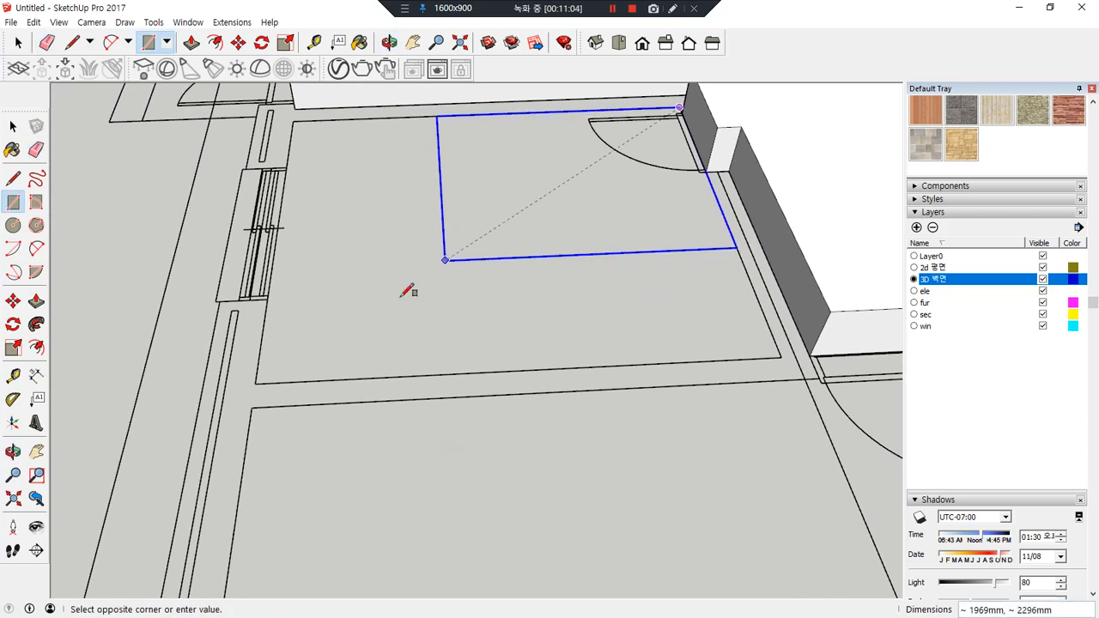
click(266, 373)
key(p)
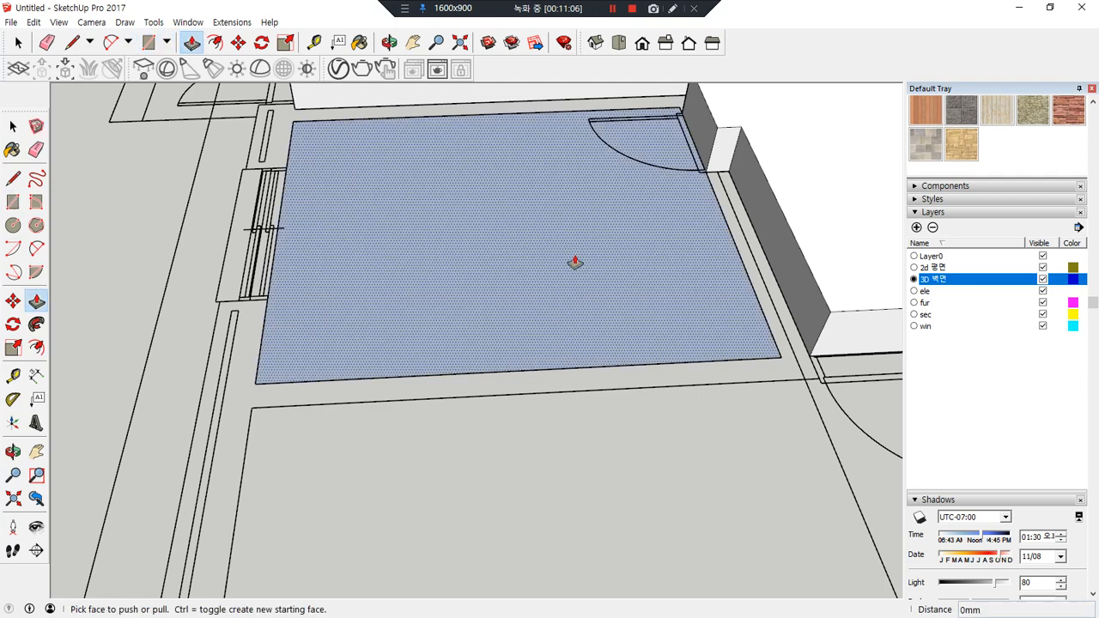
click(670, 260)
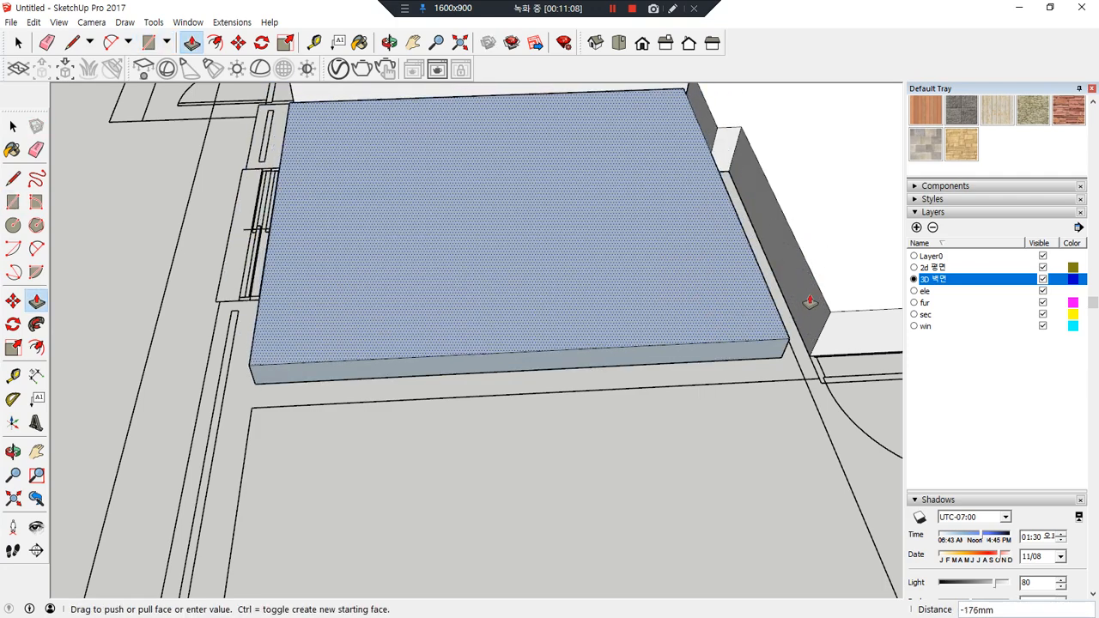
click(630, 355)
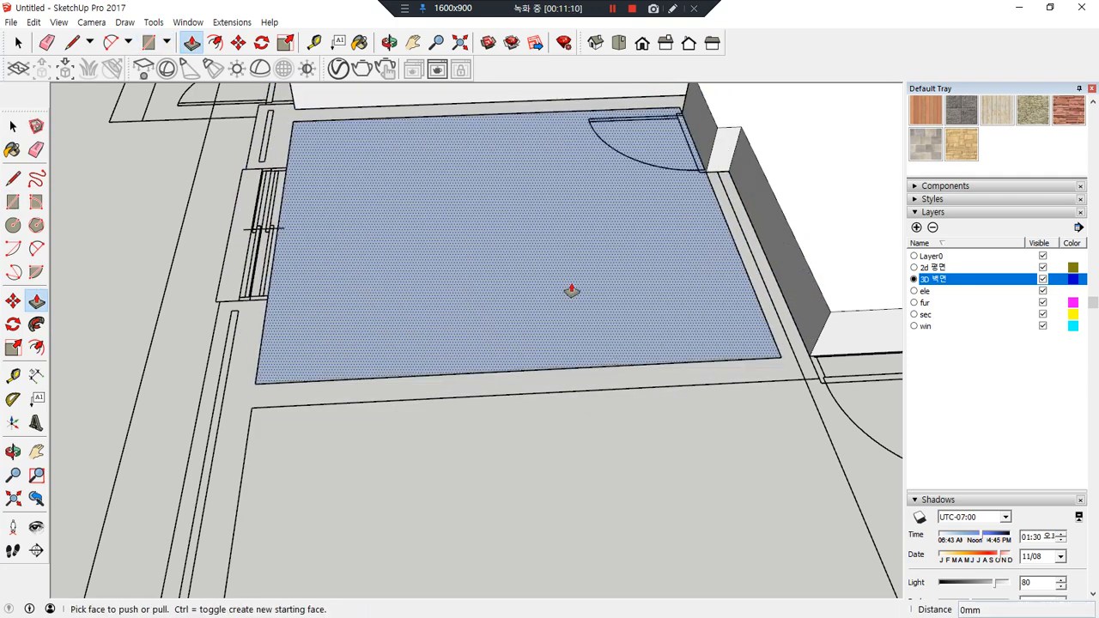
Reverse the floor face of the room beside the kitchen and extrude it upward by 450 mm
key(space)
key(r)
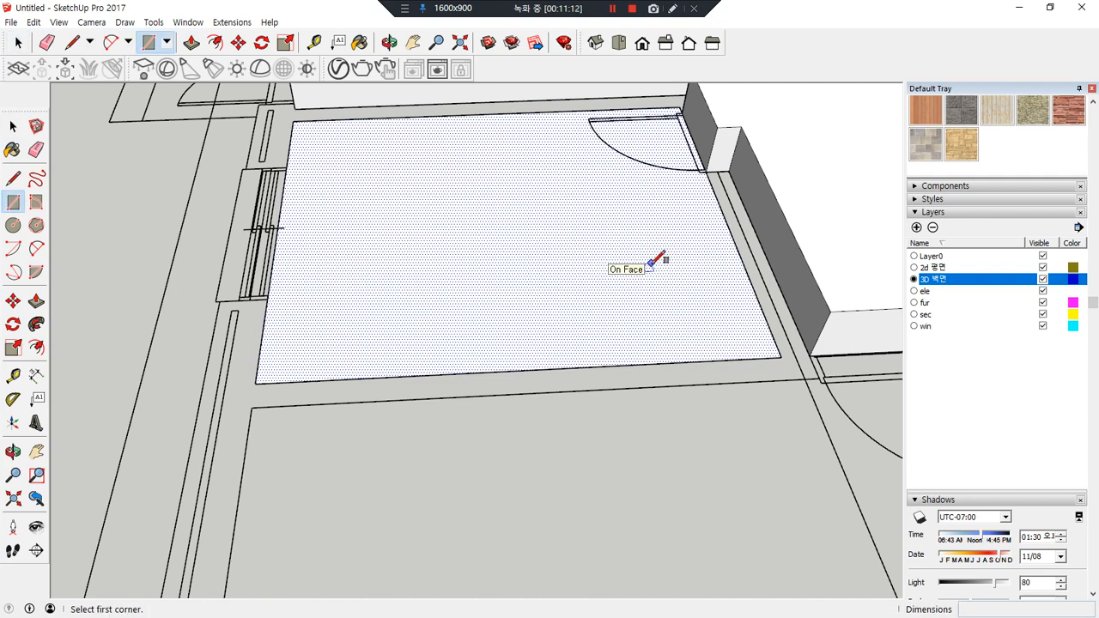
key(p)
click(678, 312)
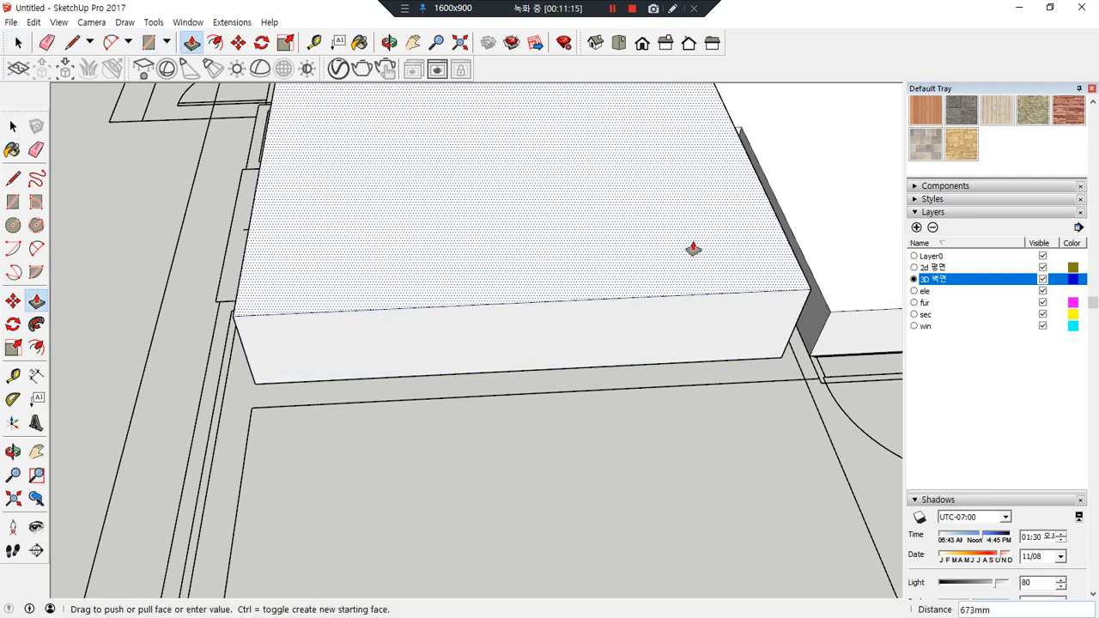
key(Return)
Erase the seam between this room's slab and its door threshold
scroll(620, 395, down, 3)
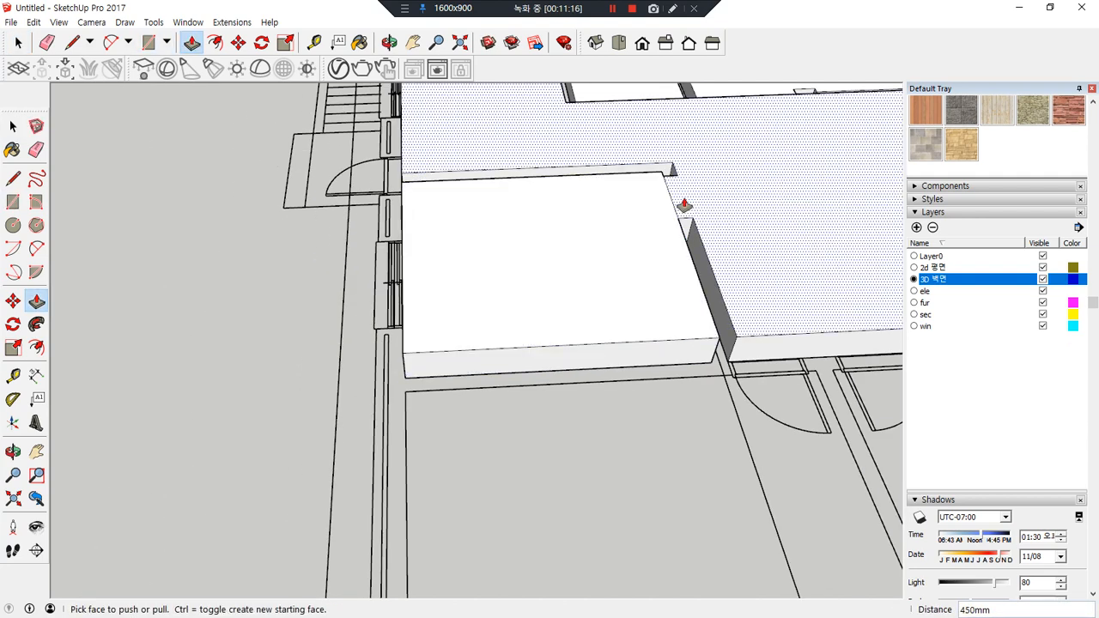
key(e)
click(668, 192)
Draw a 3325 × 4825 mm rectangle over the adjacent large corner room, from its outer wall corner to the corner between the two doors
scroll(667, 350, down, 3)
mouse_move(712, 401)
shift+middle_down()
mouse_move(627, 324)
mouse_move(601, 326)
shift+middle_up()
scroll(582, 369, up, 2)
key(r)
click(368, 449)
scroll(709, 215, up, 3)
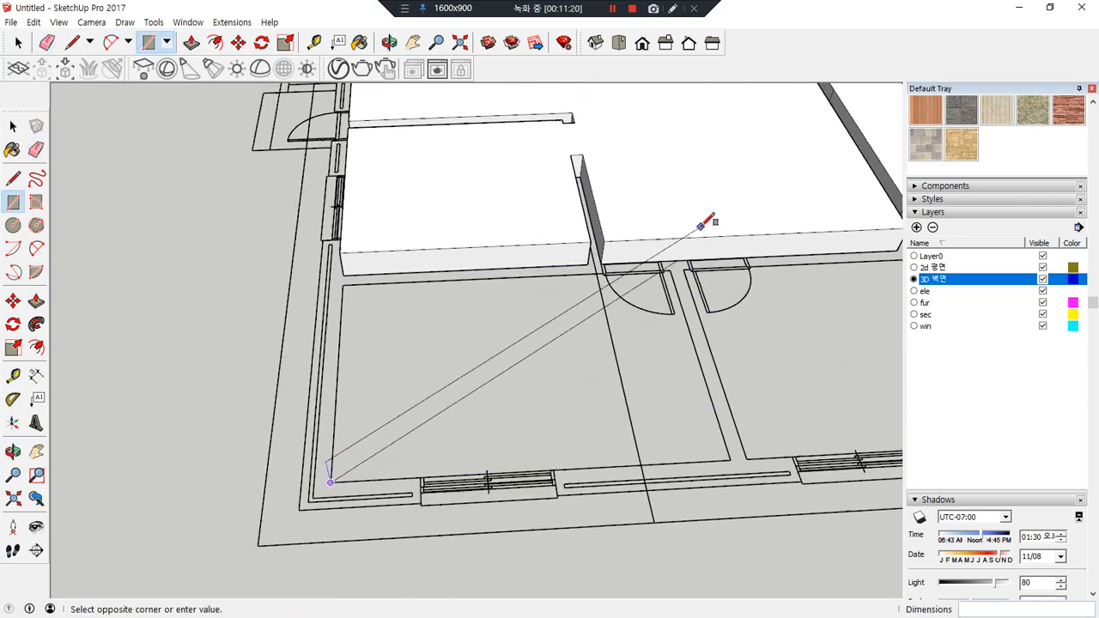
scroll(675, 268, up, 2)
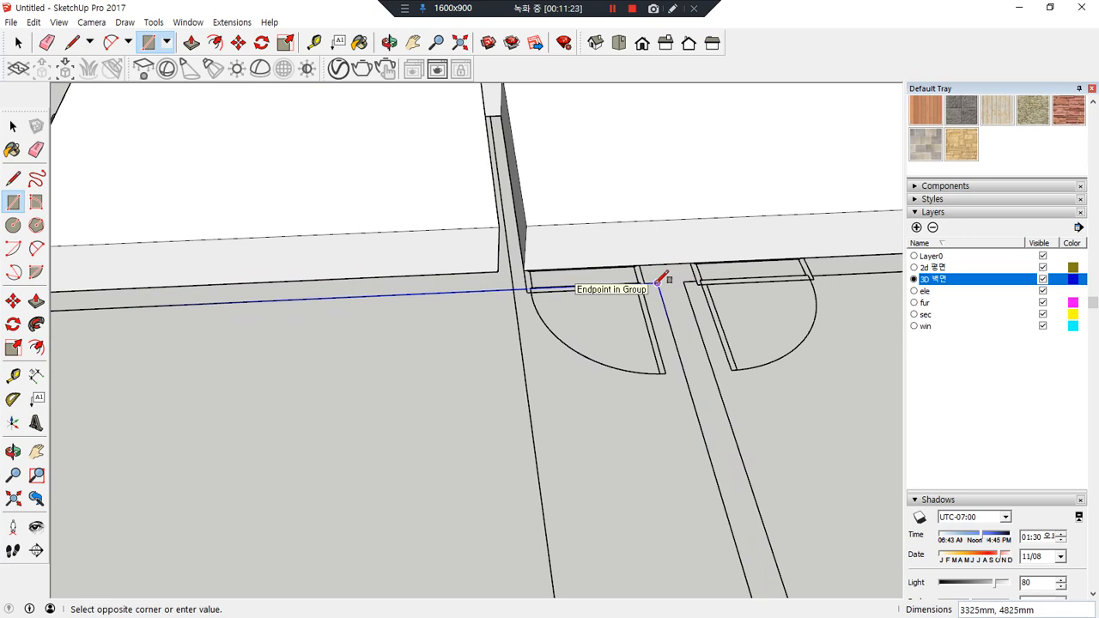
click(662, 275)
Draw a 900 × 200 mm rectangle over the large corner room's doorway and erase the line dividing it from the room floor
scroll(554, 261, up, 2)
scroll(556, 256, up, 4)
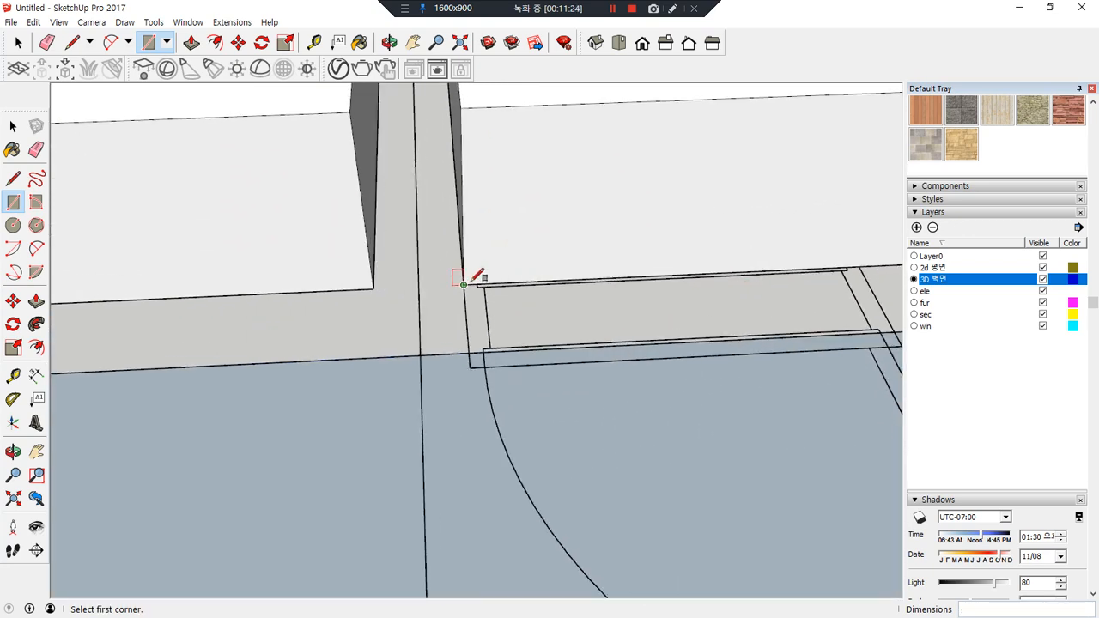
click(464, 282)
middle_drag(795, 318, 618, 309)
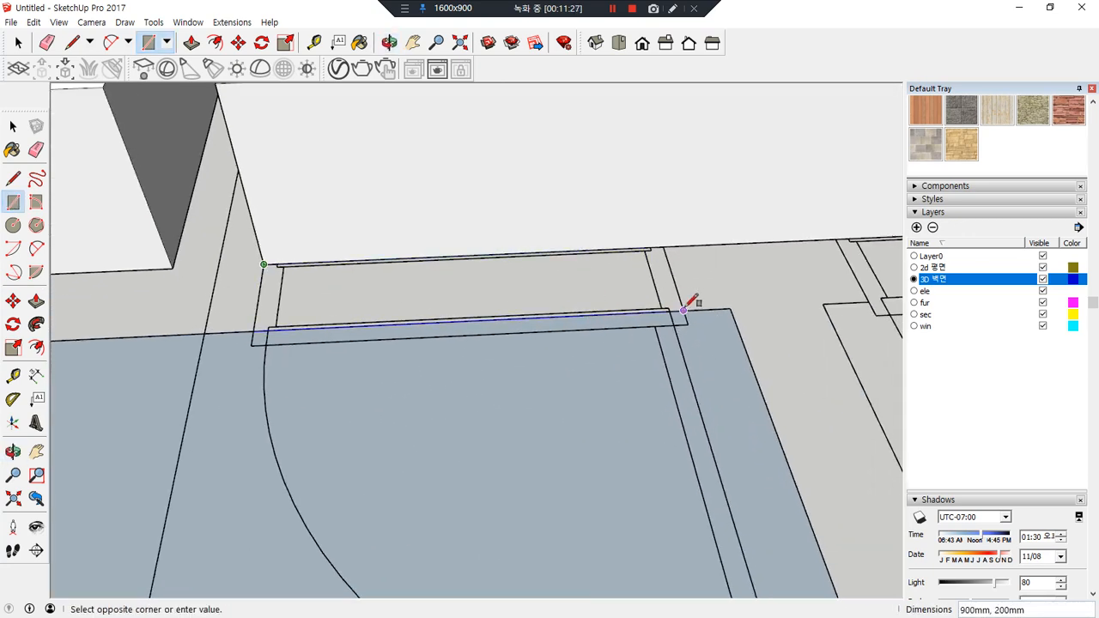
click(688, 305)
key(e)
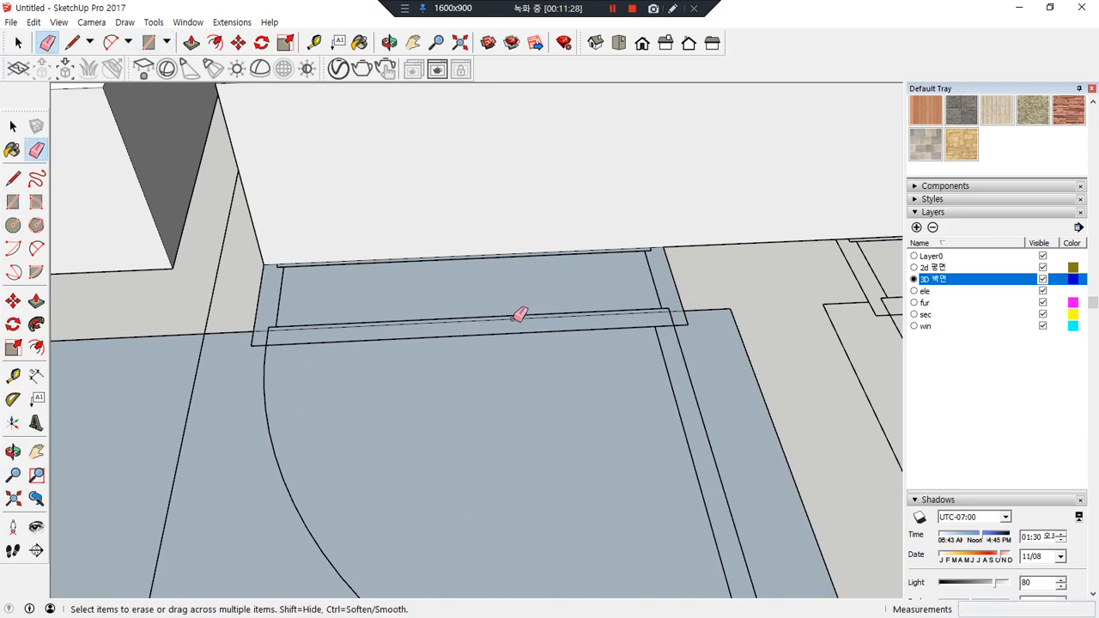
click(513, 319)
Reverse the large corner room's merged floor face and extrude it up to the living room slab's top
key(space)
right_click(516, 375)
key(r)
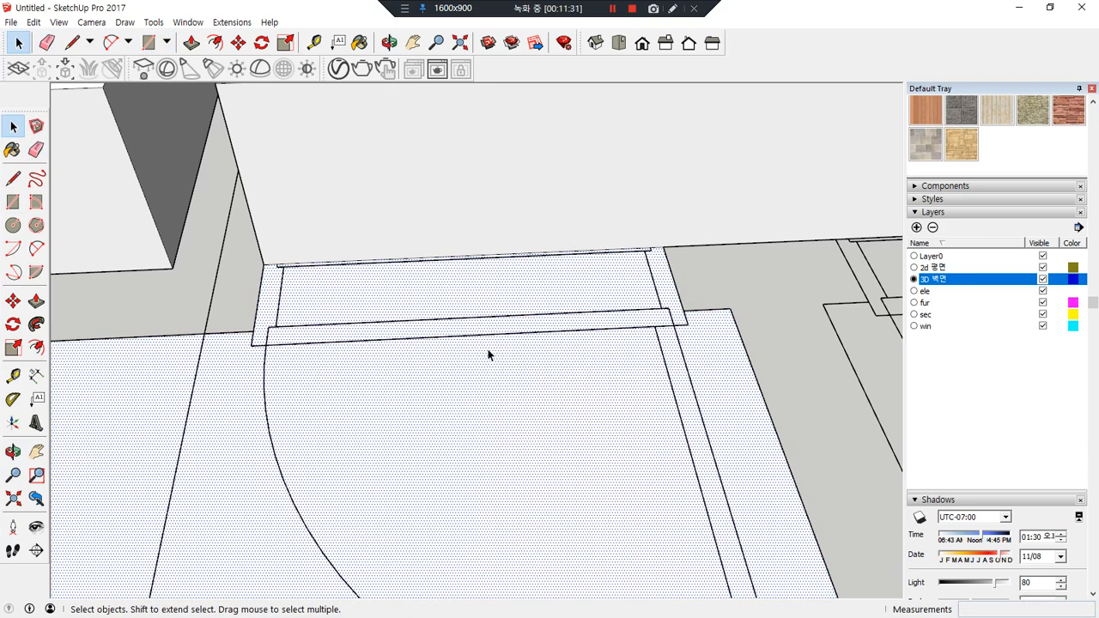
key(p)
click(495, 279)
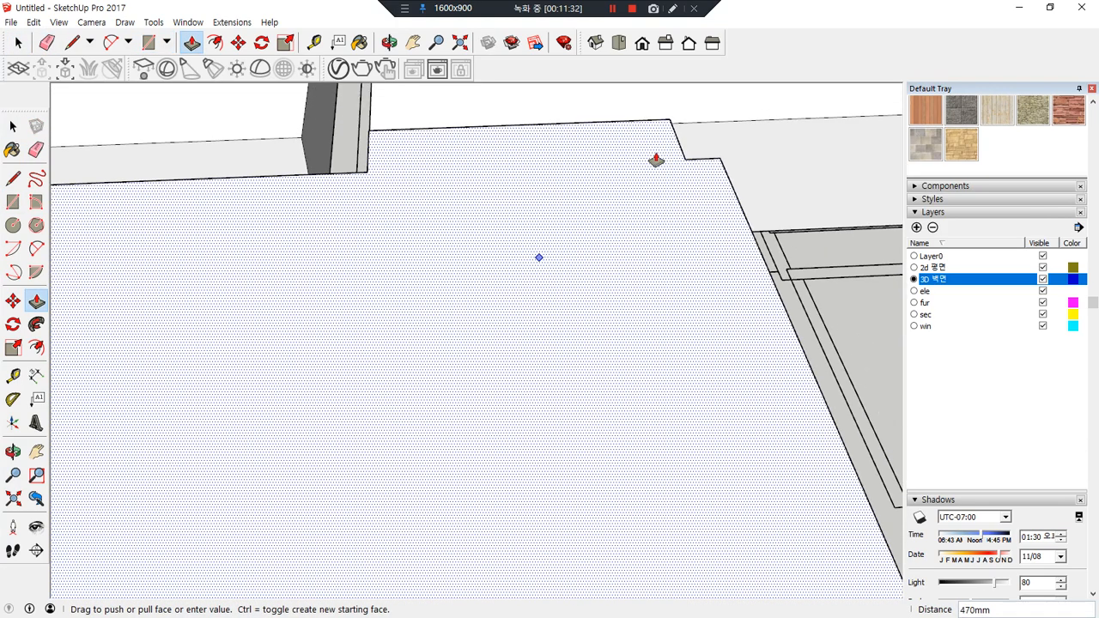
click(763, 122)
Erase the seam at the doorway between the large corner room slab and the living room slab
key(e)
drag(497, 119, 498, 172)
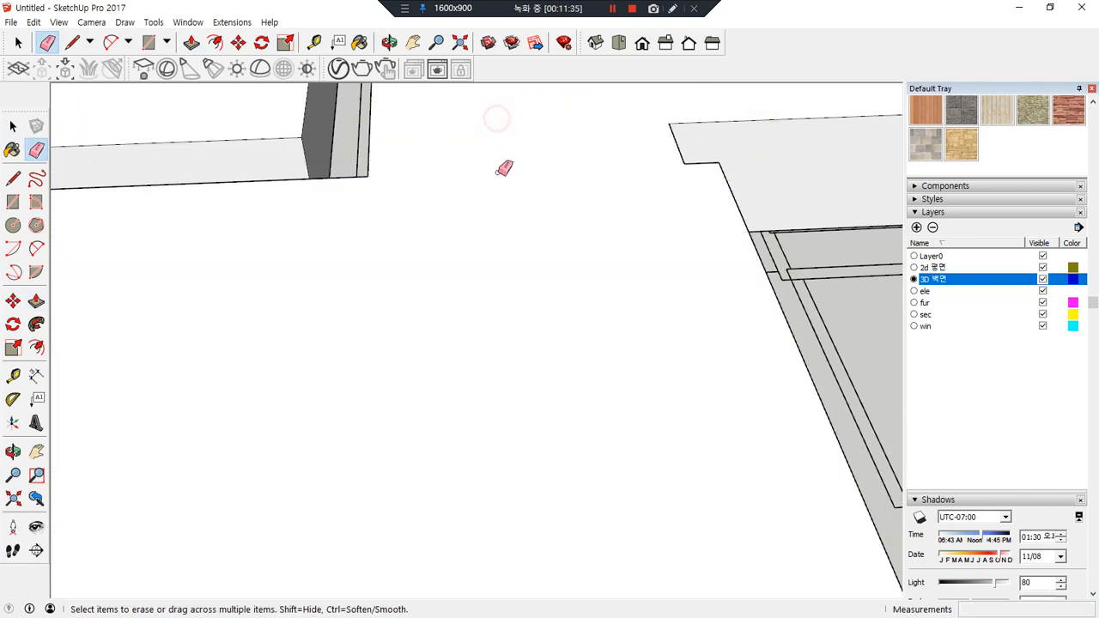
scroll(505, 272, down, 5)
Draw a rectangle over the last room's floor, from the inner corner by the two windows to the corner beside the door
middle_drag(503, 284, 613, 559)
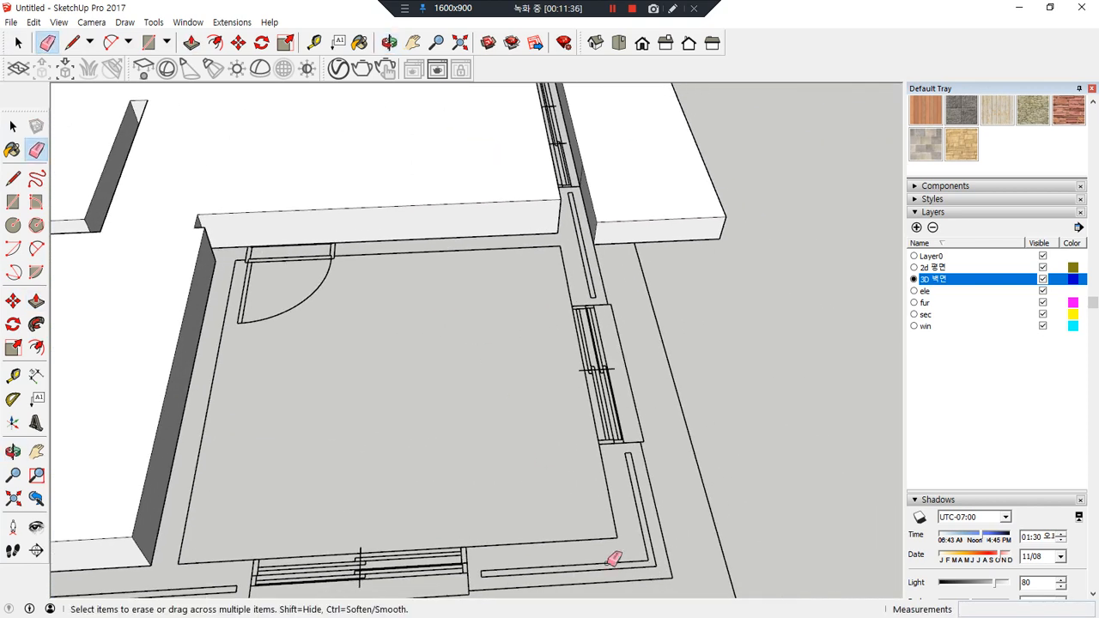
key(r)
click(616, 537)
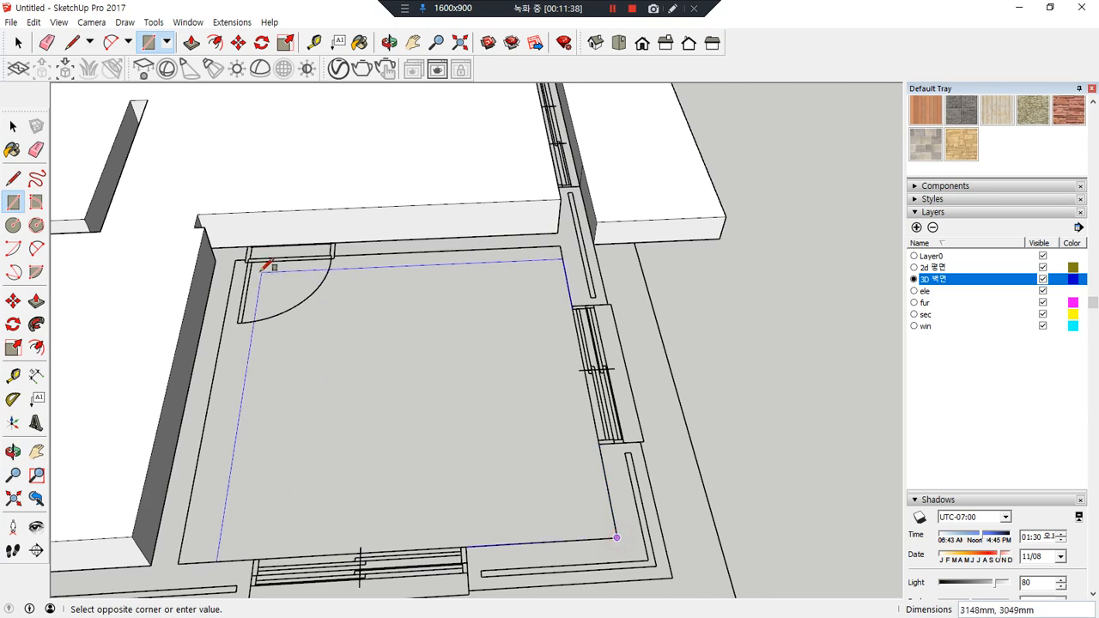
click(236, 257)
Draw a rectangle over the last room's doorway and erase the line dividing it from the room floor
scroll(240, 249, up, 5)
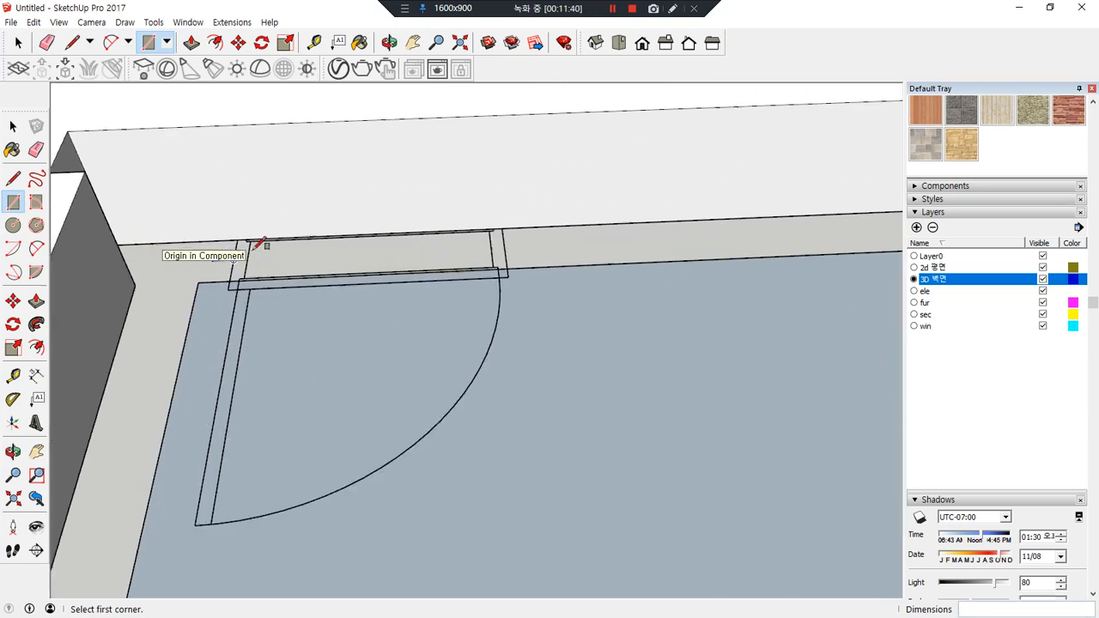
click(219, 226)
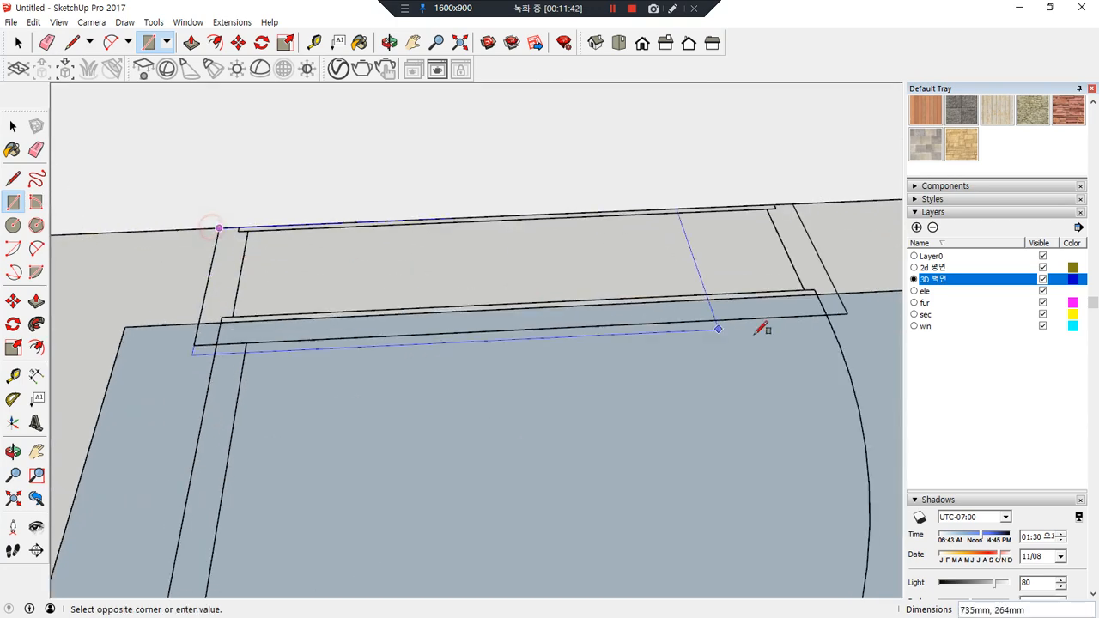
click(848, 288)
key(e)
drag(652, 318, 638, 284)
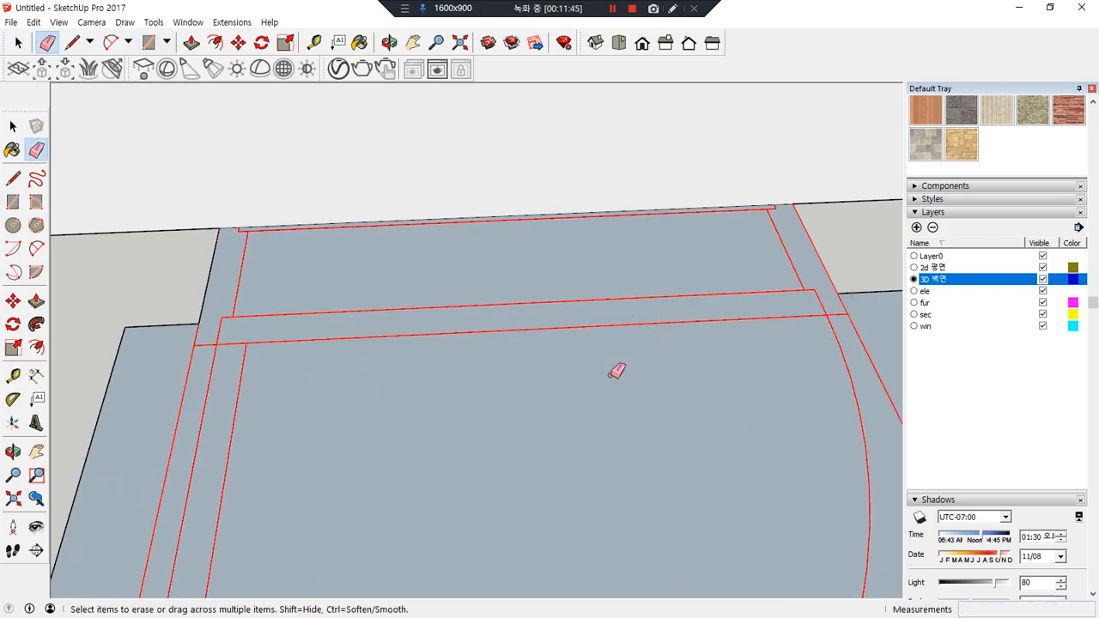
Reverse the last room's merged floor face and extrude it upward by 450 mm
key(space)
right_click(483, 398)
key(r)
click(461, 427)
key(p)
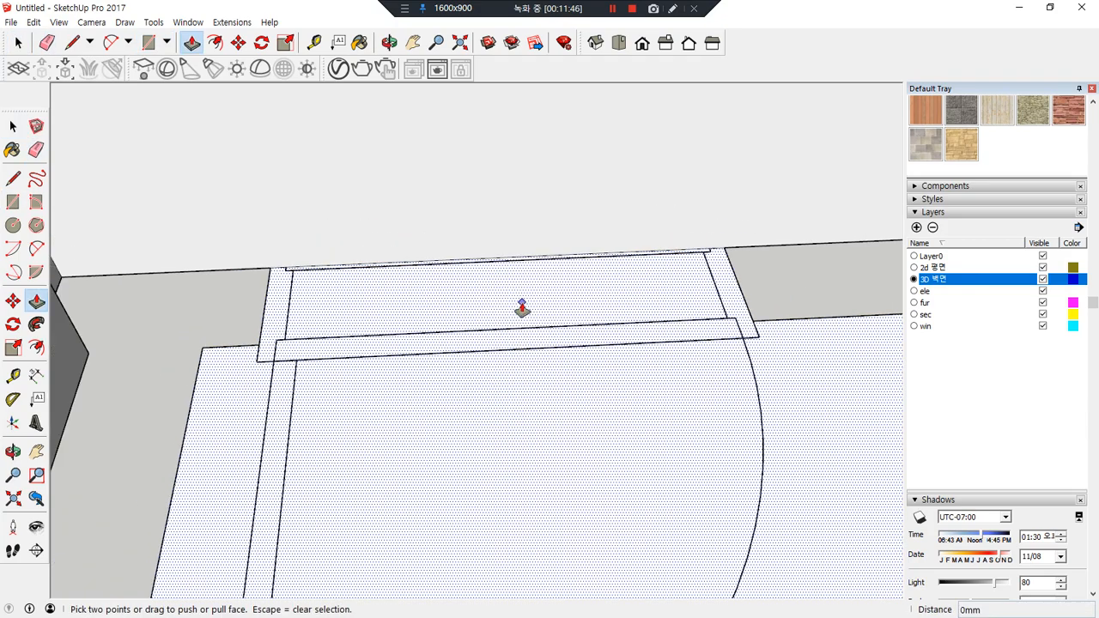
click(519, 307)
text(4)
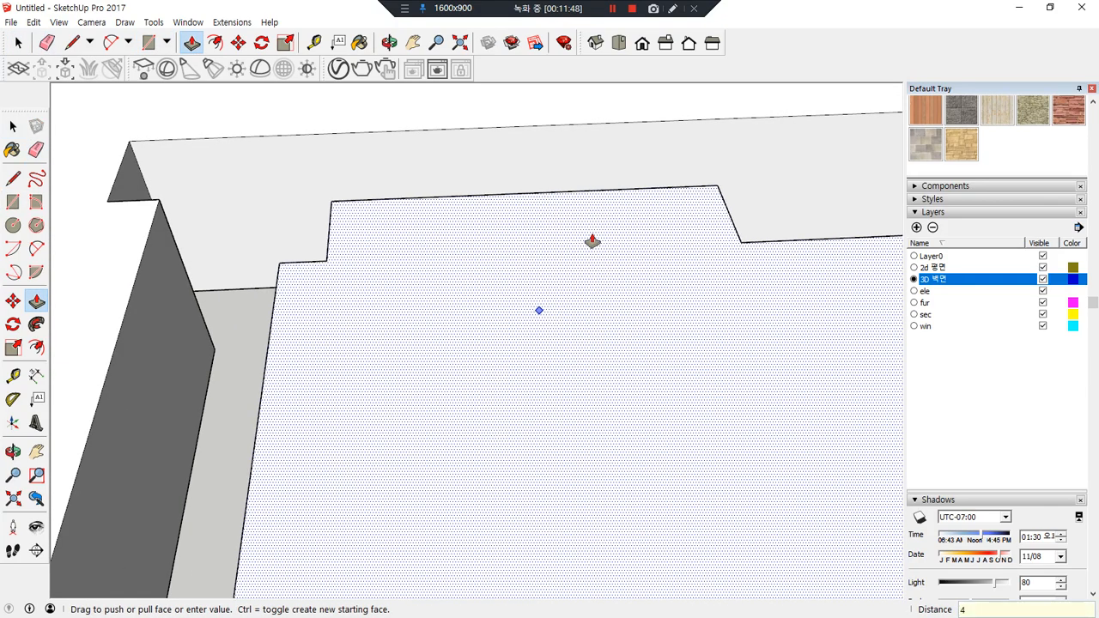
text(50)
key(Return)
Erase the seam at the doorway between the last room's slab and the living room slab
scroll(603, 341, down, 6)
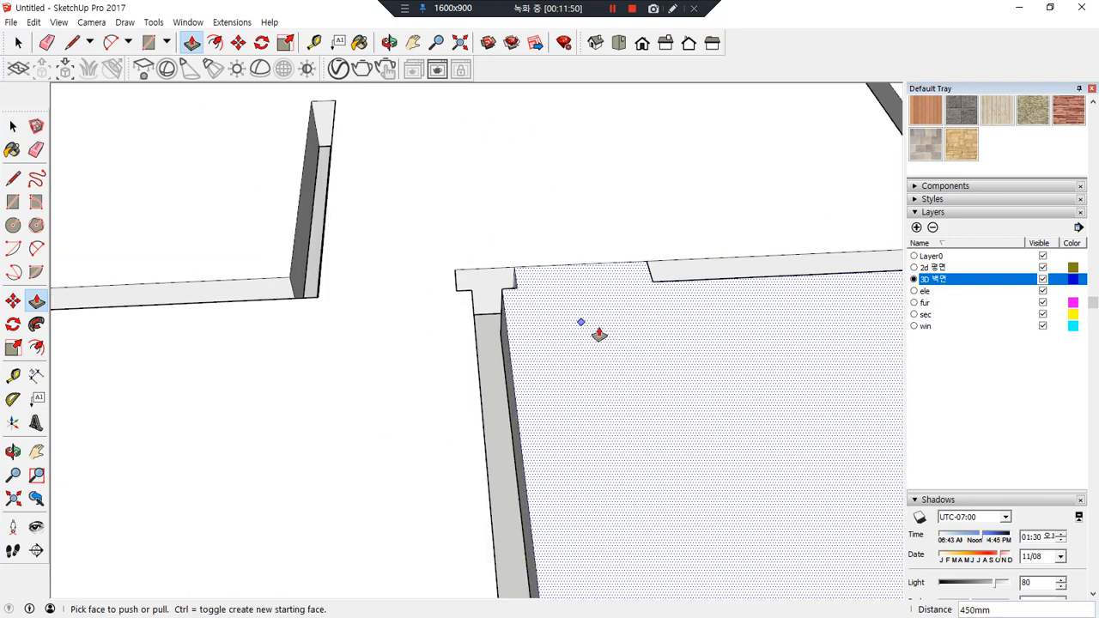
key(space)
key(e)
scroll(595, 392, down, 6)
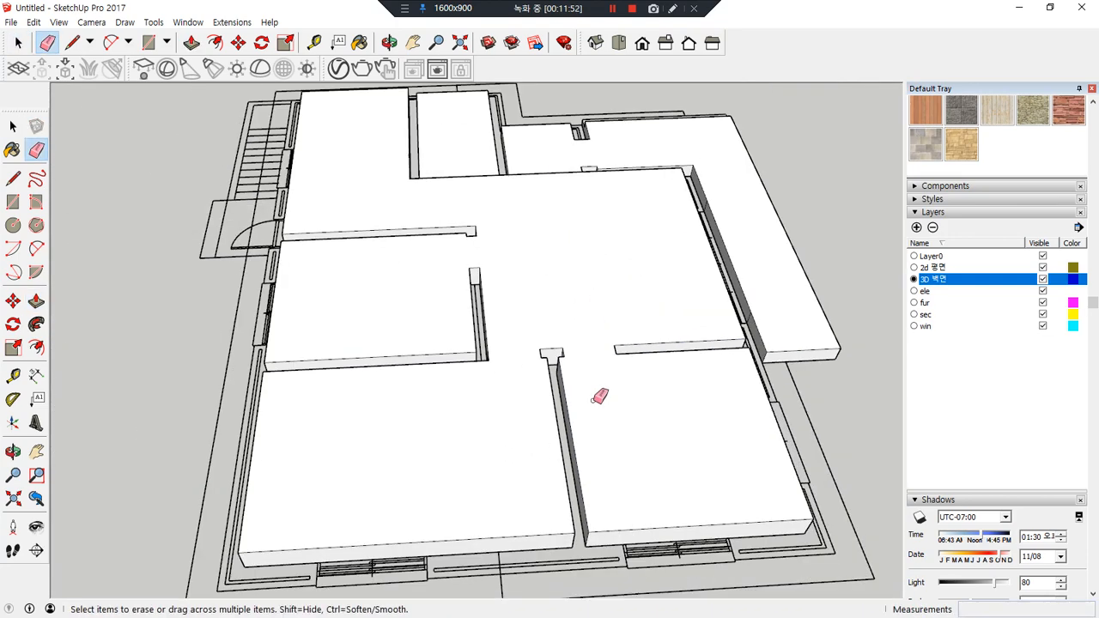
Examine the slabs' stepped levels from several sides, including the corner where the living room, entrance and bathroom meet
mouse_move(596, 393)
middle_down()
mouse_move(647, 406)
mouse_move(312, 338)
mouse_move(306, 318)
middle_up()
scroll(515, 307, up, 3)
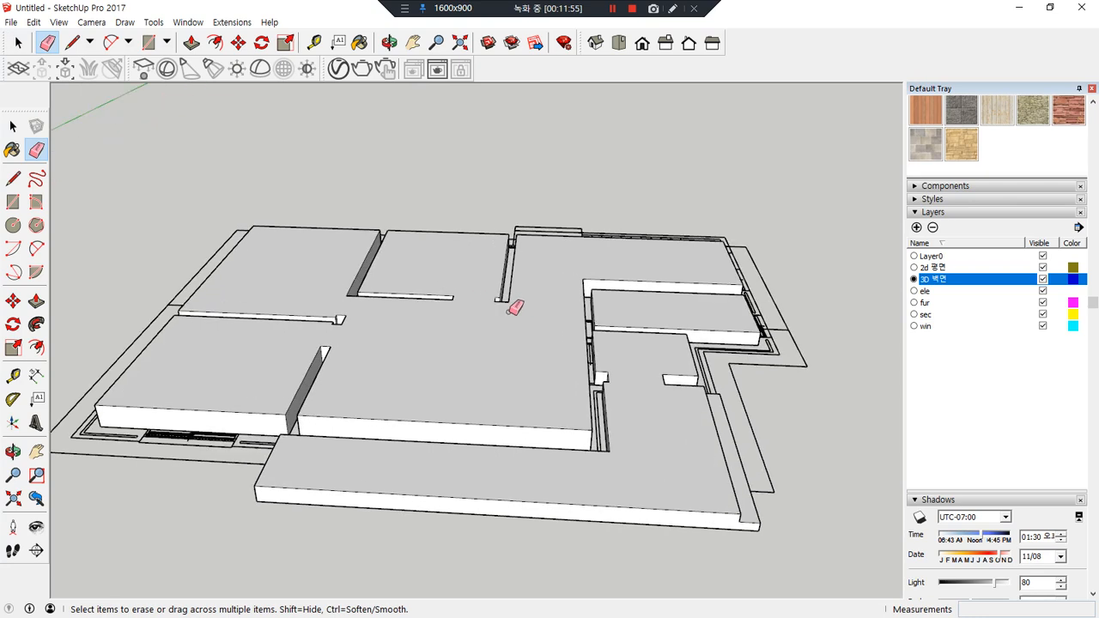
drag(471, 344, 475, 341)
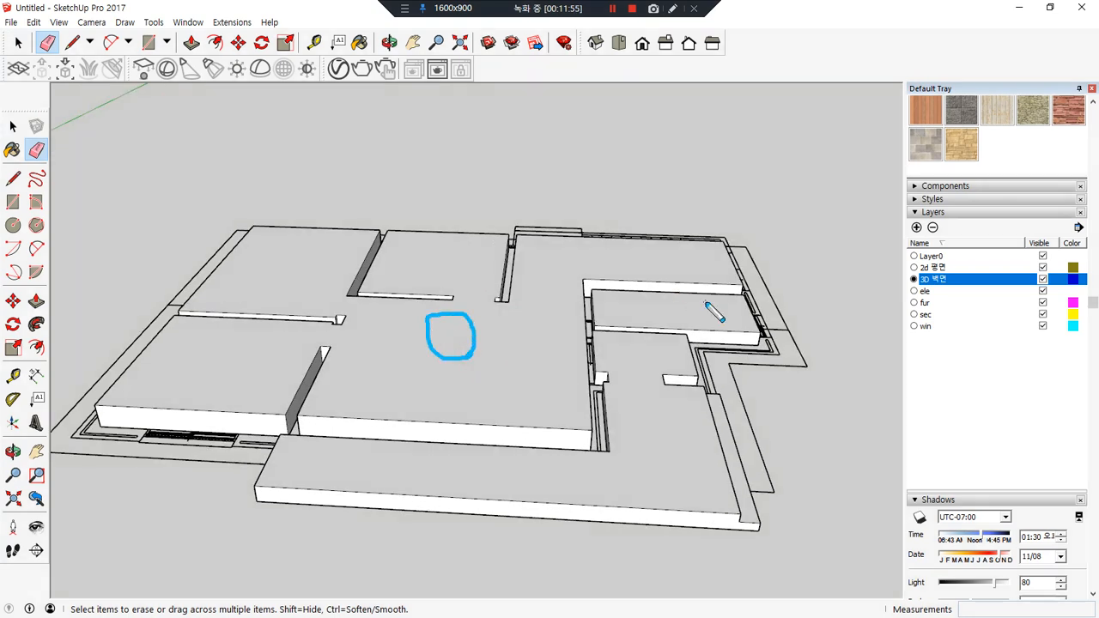
drag(706, 306, 697, 296)
drag(657, 448, 678, 458)
right_click(352, 507)
click(437, 591)
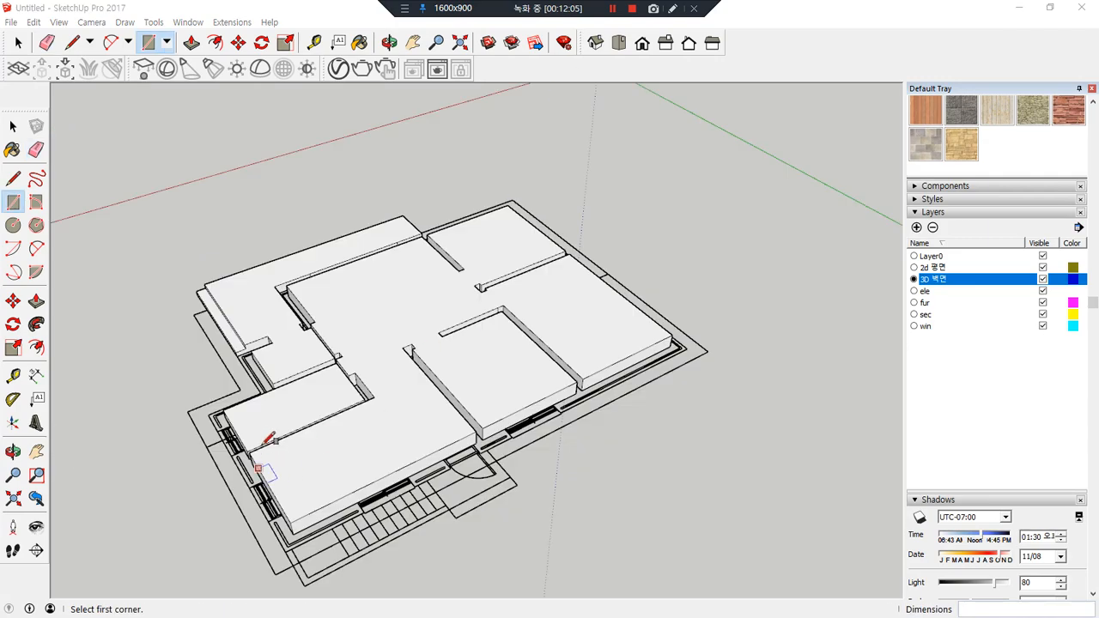
middle_drag(265, 441, 558, 496)
scroll(381, 501, up, 6)
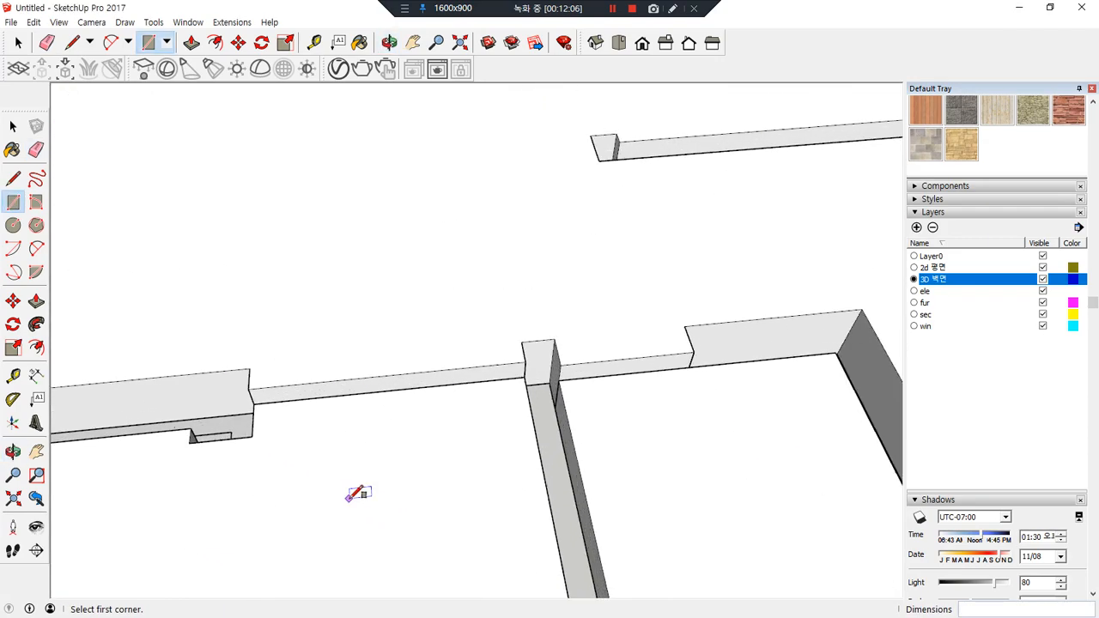
mouse_move(358, 494)
middle_down()
mouse_move(530, 435)
mouse_move(544, 441)
middle_up()
scroll(601, 333, up, 5)
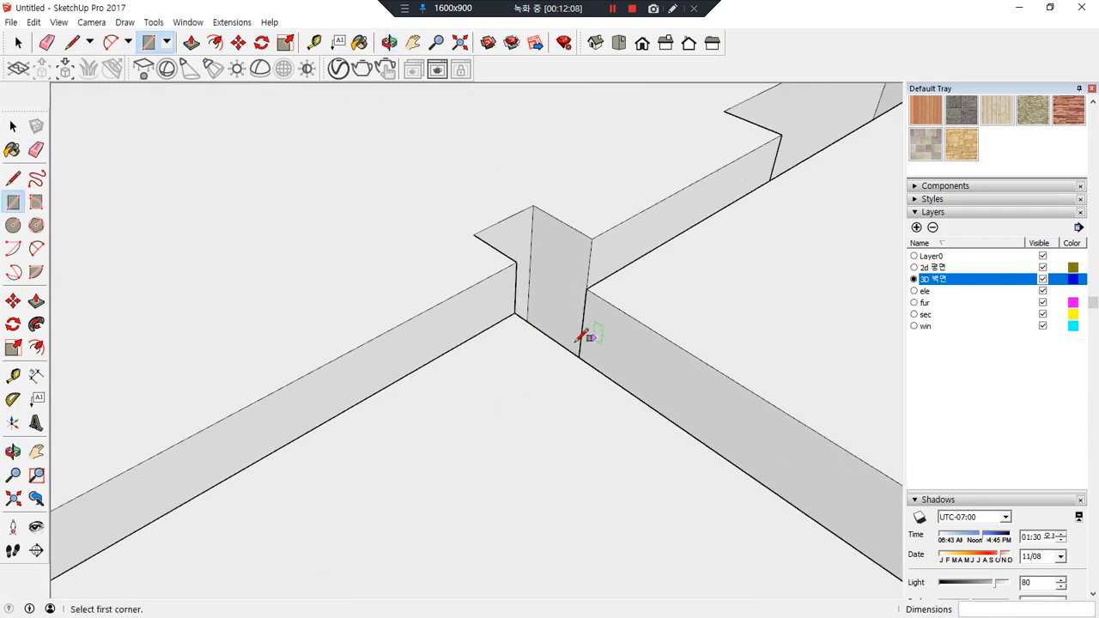
scroll(586, 336, down, 8)
Select all connected geometry of the main room slab and make it a group
key(space)
triple_click(459, 328)
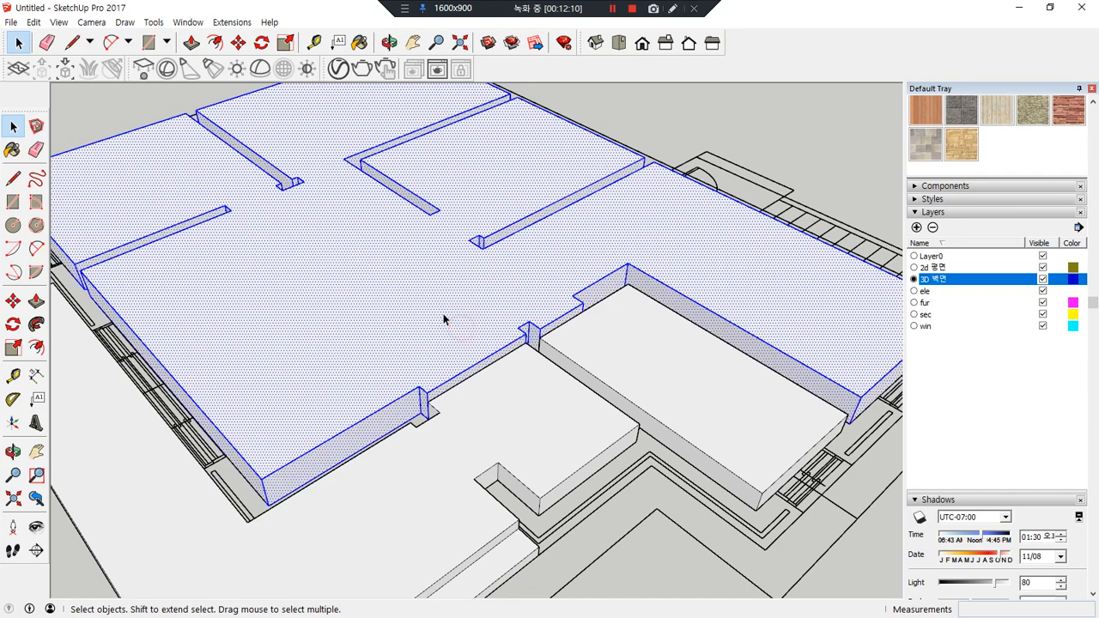
right_click(444, 318)
key(g)
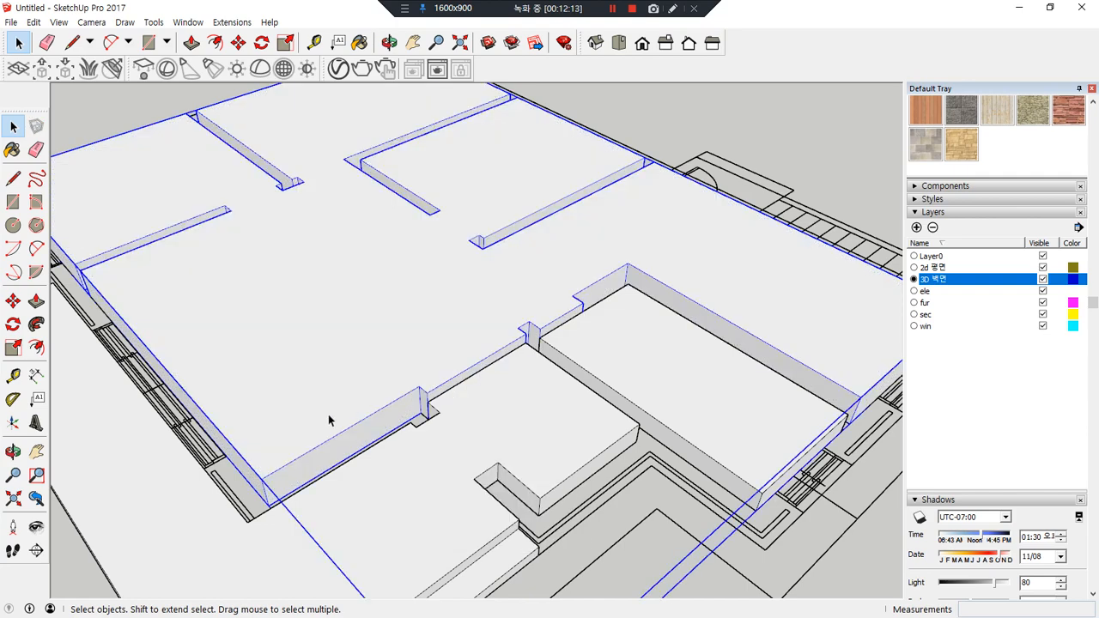
Inspect the grouped main slab beside the porch, entrance and bathroom slabs from several angles
scroll(348, 404, down, 3)
click(589, 423)
middle_drag(582, 384, 369, 288)
scroll(449, 370, up, 3)
click(448, 375)
click(528, 365)
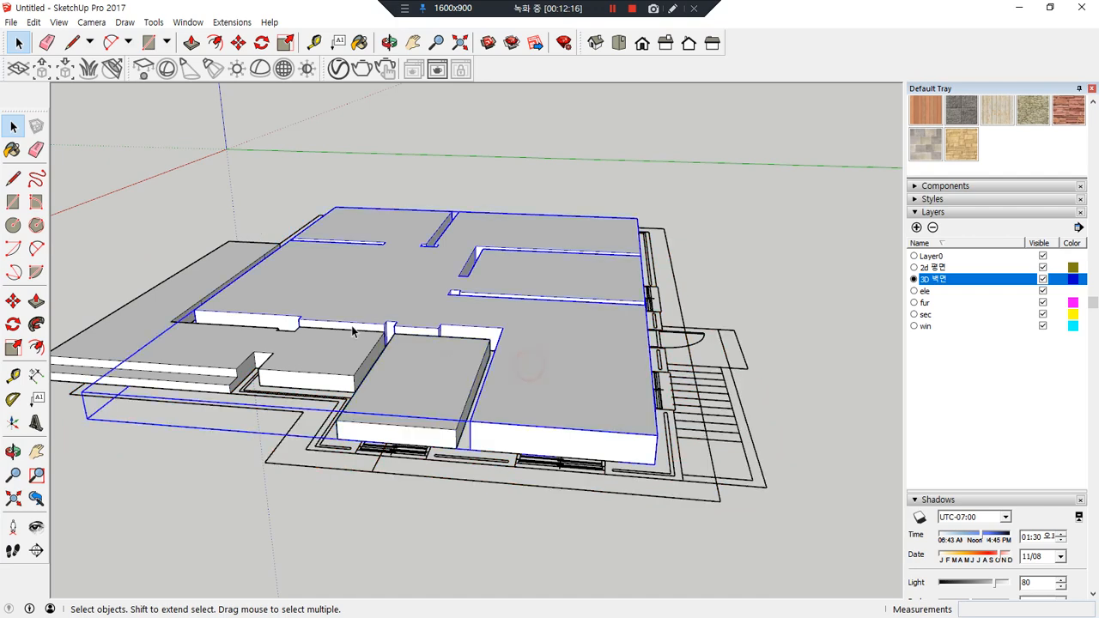
click(341, 352)
click(444, 364)
click(538, 319)
middle_drag(322, 320, 746, 368)
middle_drag(292, 387, 532, 412)
shift+middle_drag(448, 489, 378, 463)
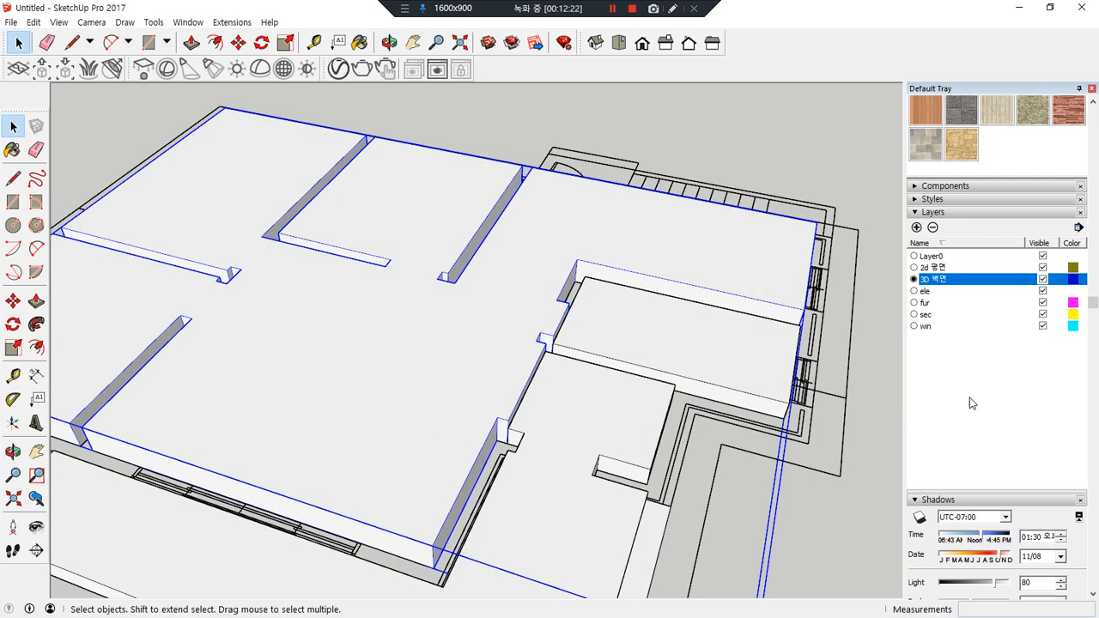
Rename the 3D 벽면 layer to 3D 바닥 and add a new layer
double_click(936, 280)
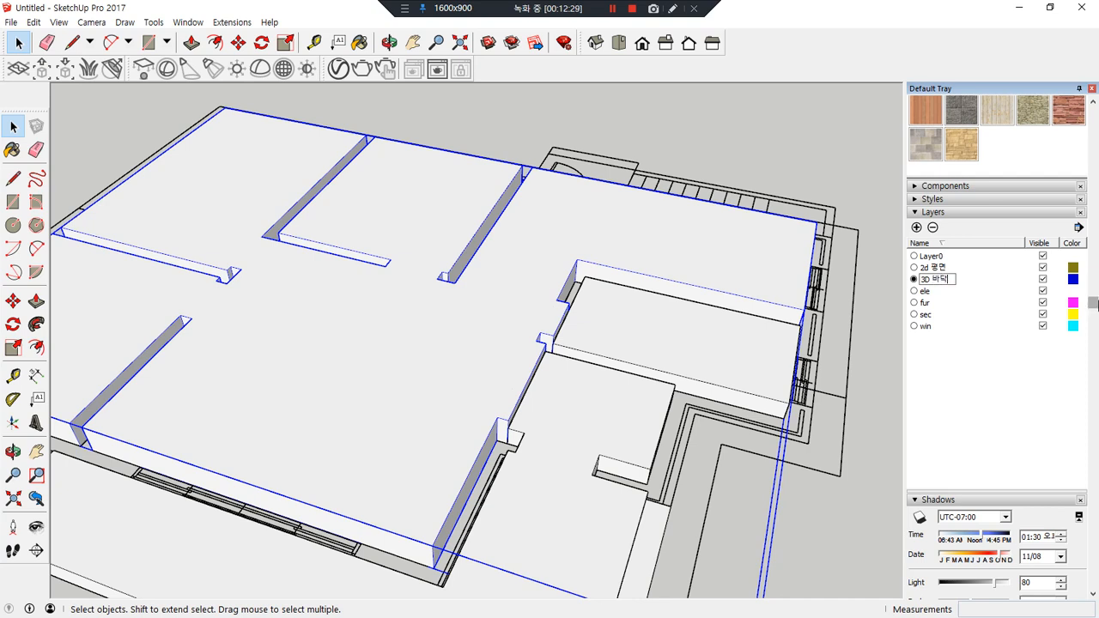
click(980, 370)
click(916, 227)
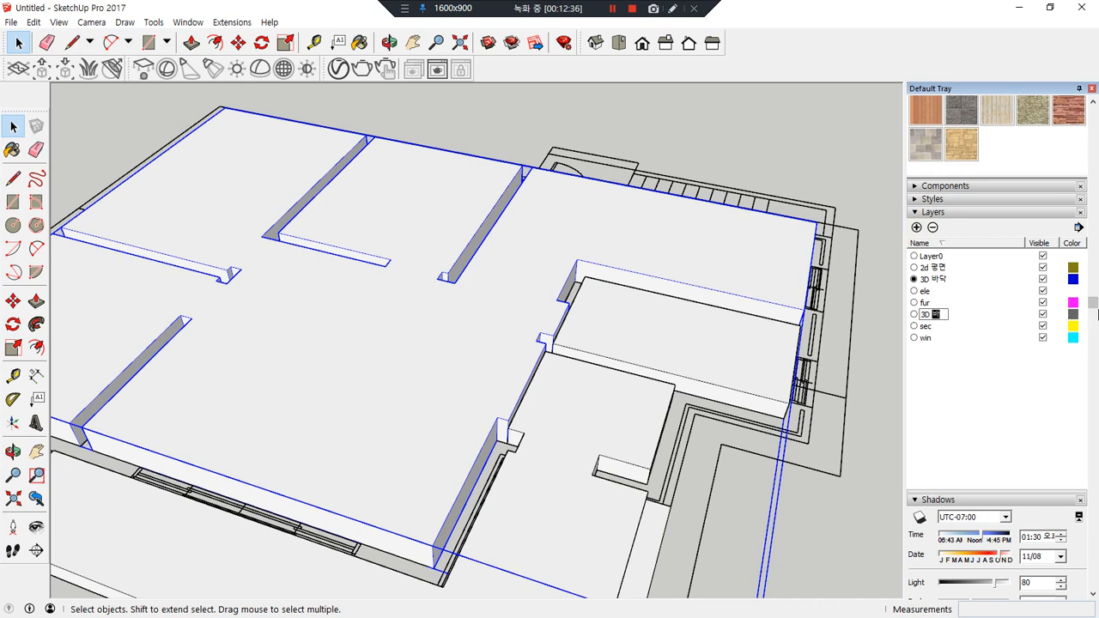
Try to name the new layer 3D 바닥
text(3D 바닥)
key(Return)
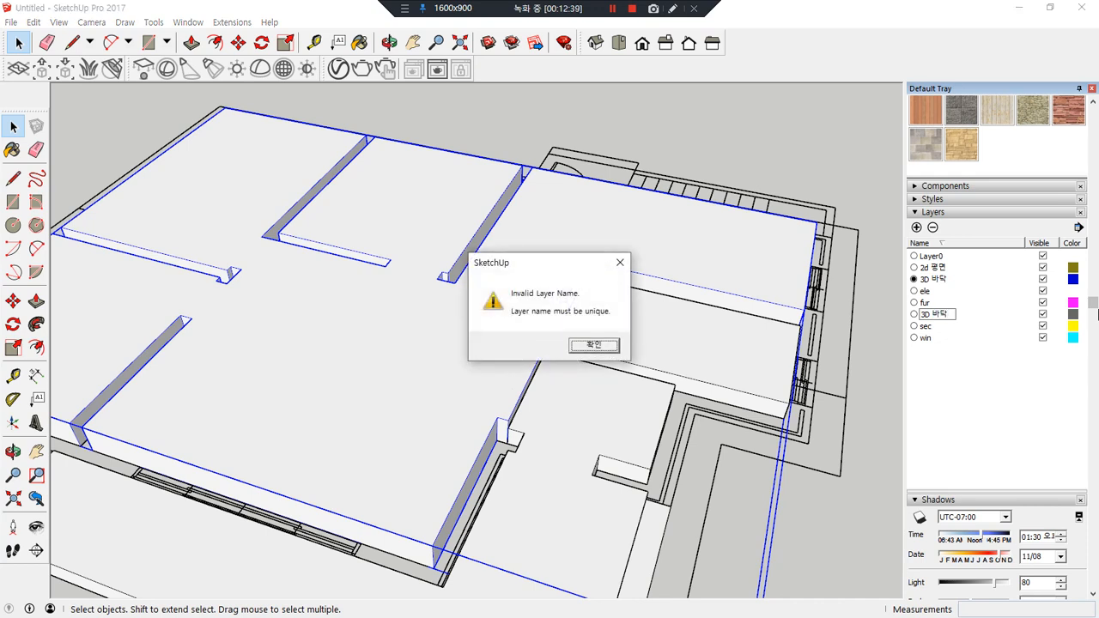
key(Return)
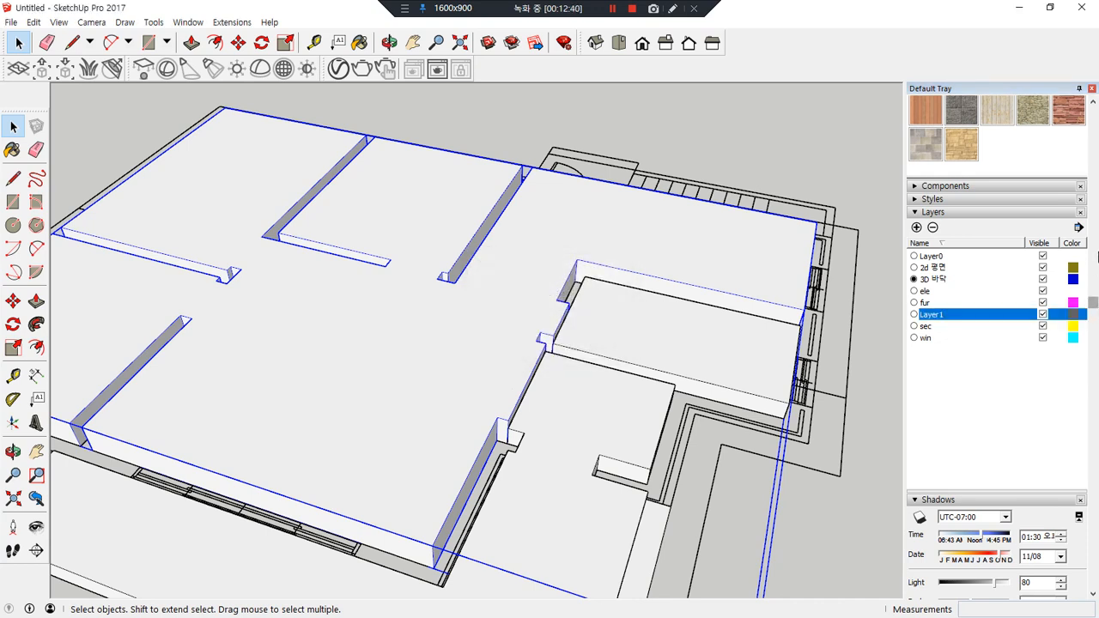
Name the new layer 3D 벽면 and make it the active layer
double_click(960, 318)
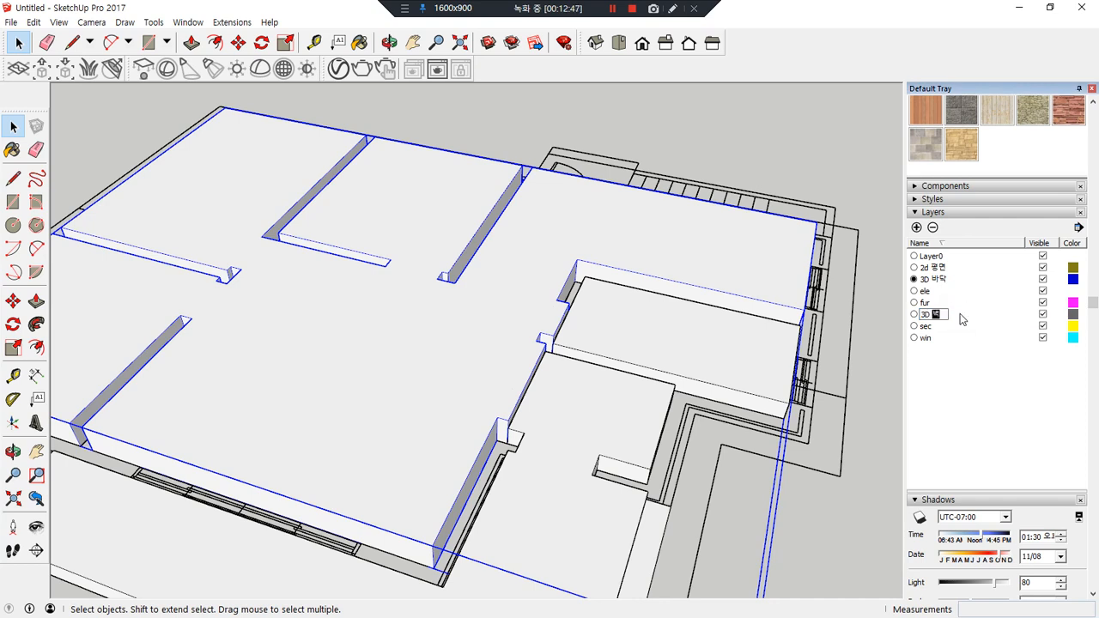
text(3D 벽면)
key(Return)
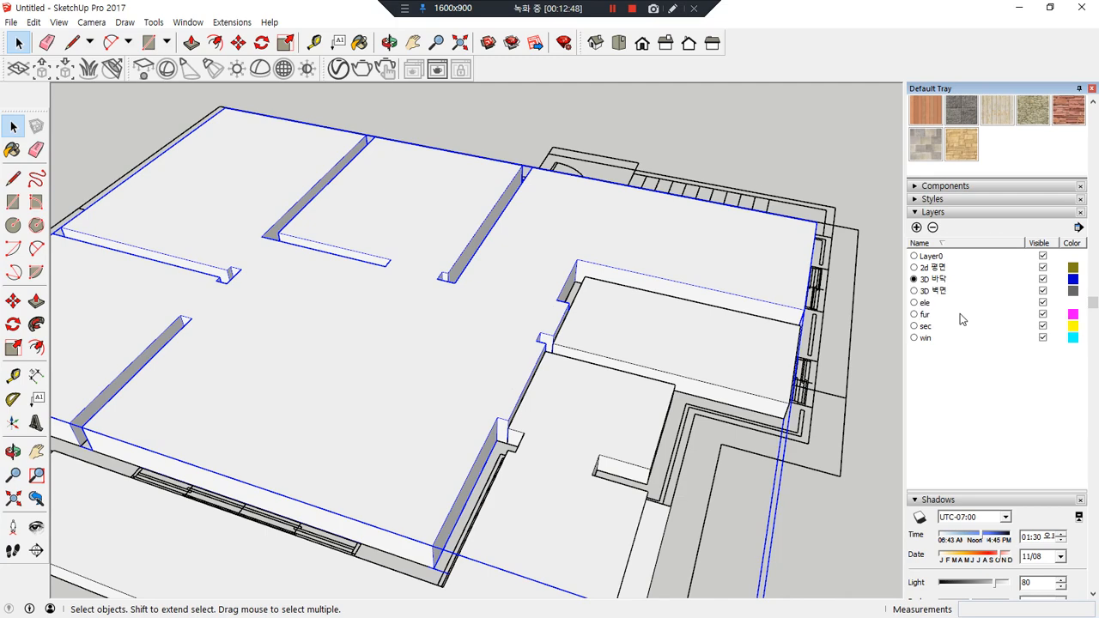
click(915, 292)
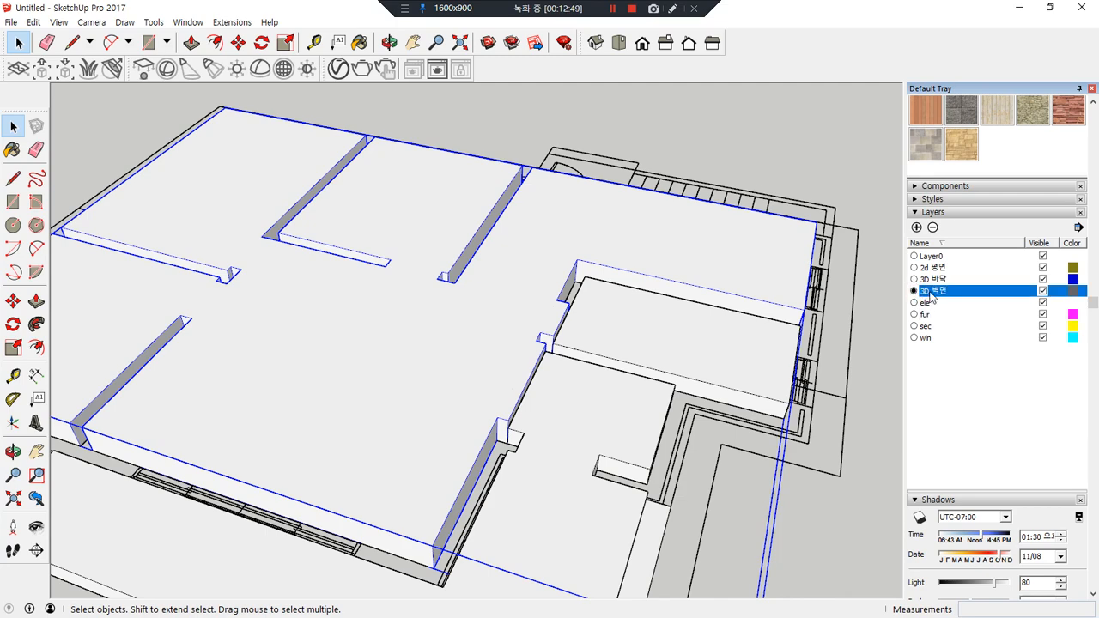
Test the visibility of the 3D 바닥 layer and unlock the floor plan linework group
click(1043, 279)
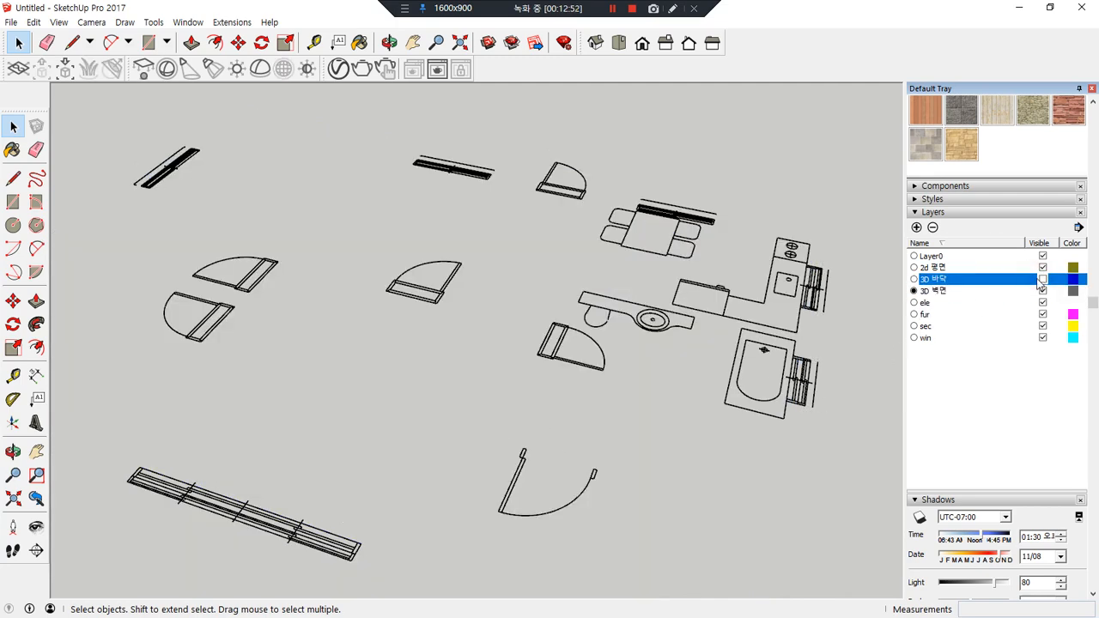
click(1043, 279)
click(794, 444)
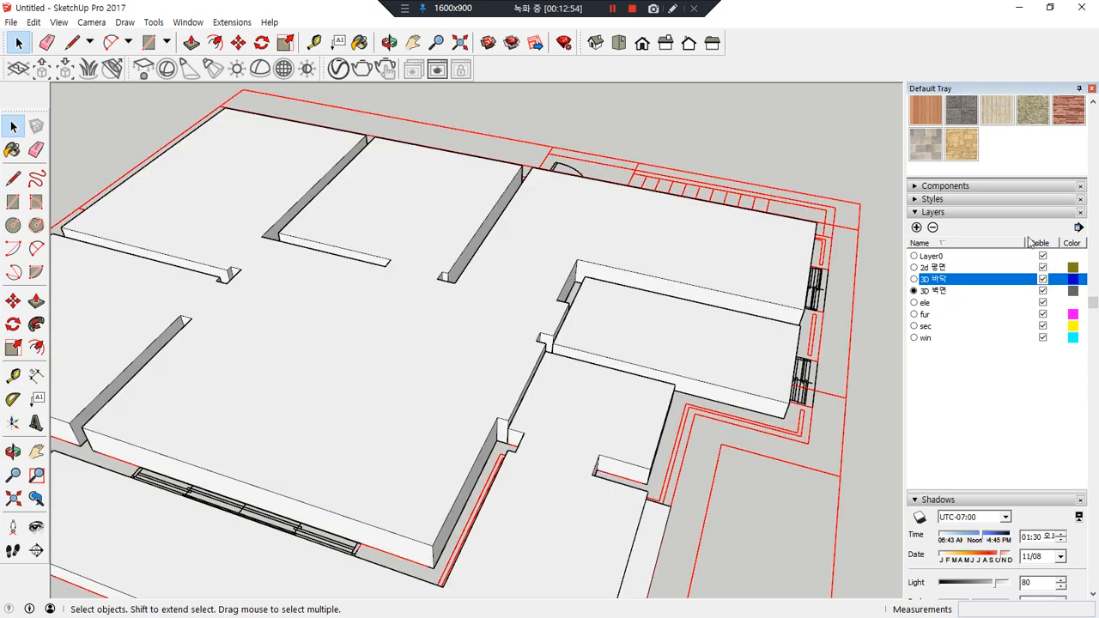
scroll(1030, 243, up, 4)
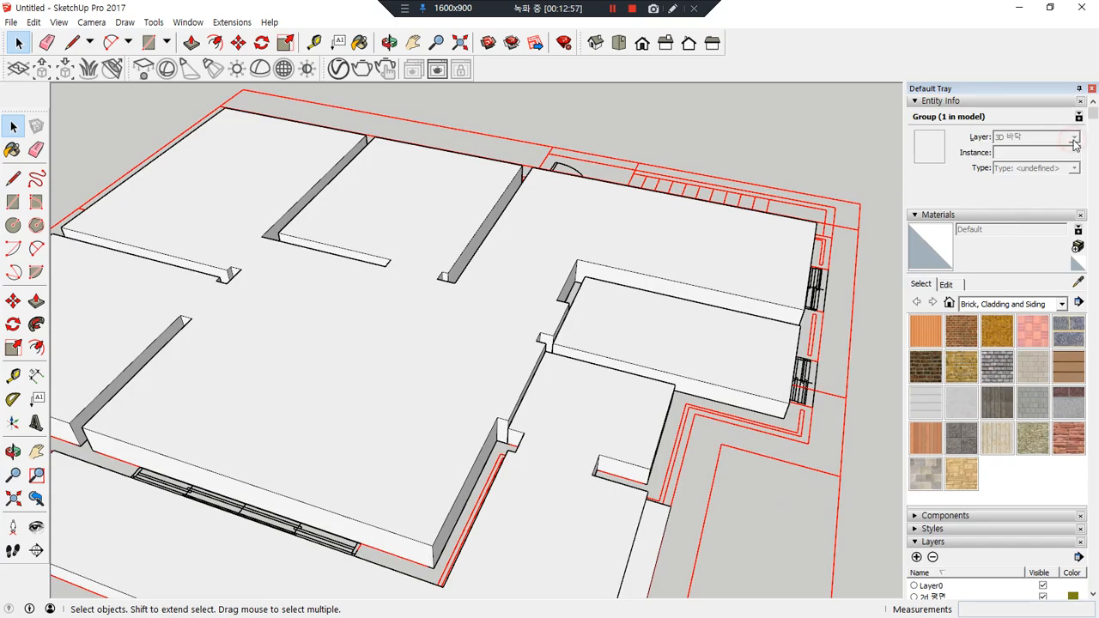
click(91, 22)
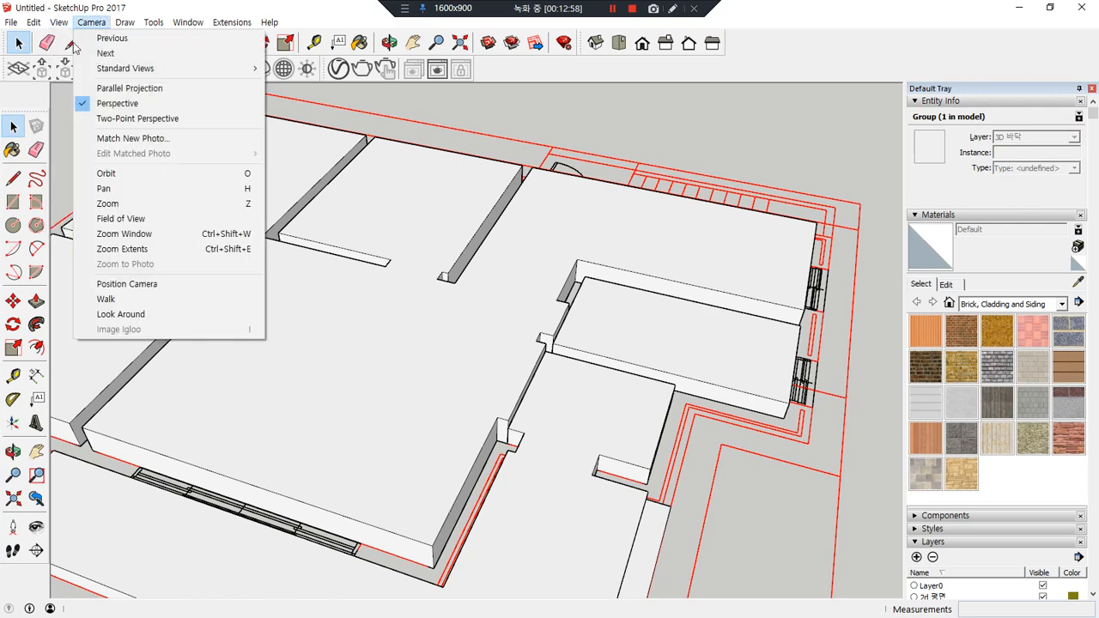
key(Escape)
right_click(845, 235)
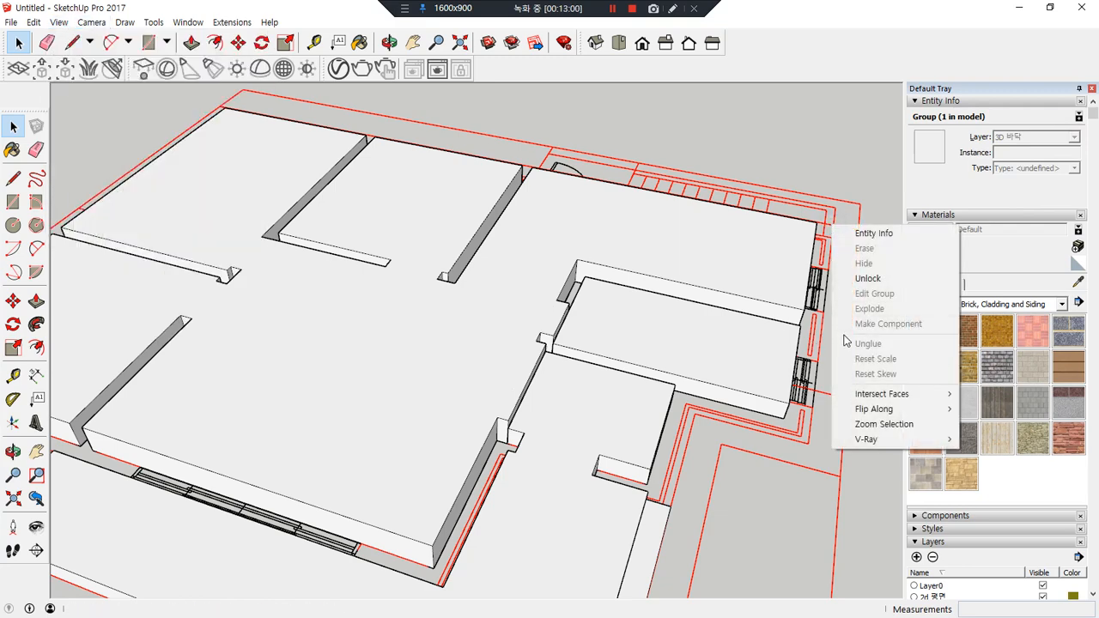
click(869, 277)
click(851, 177)
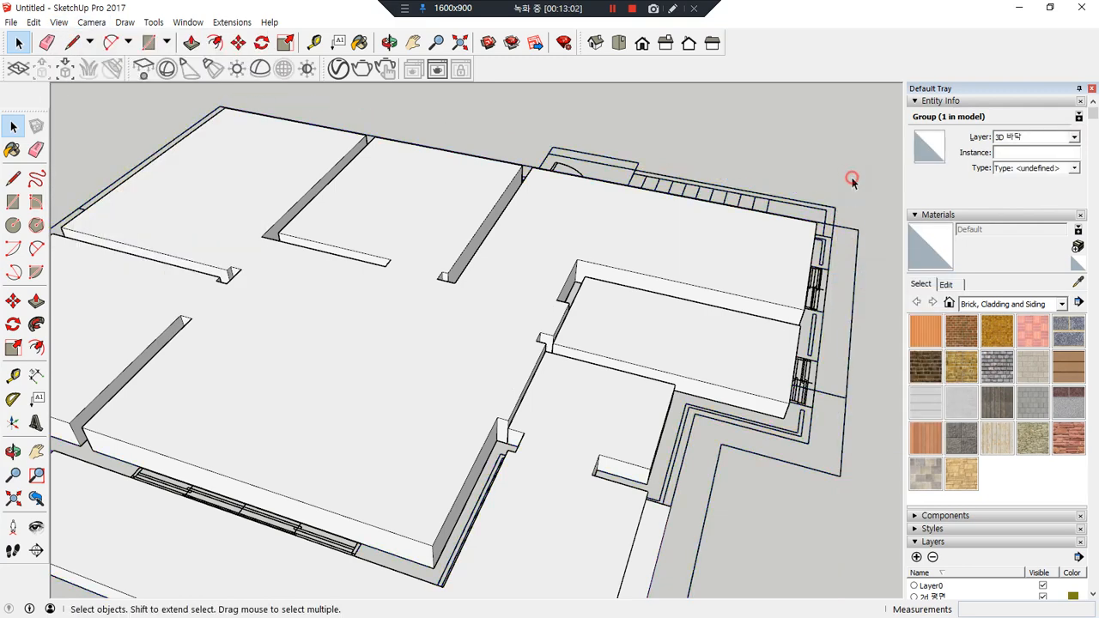
Move the unlocked floor plan linework group off the 3D 바닥 layer onto another layer
click(829, 240)
click(1061, 138)
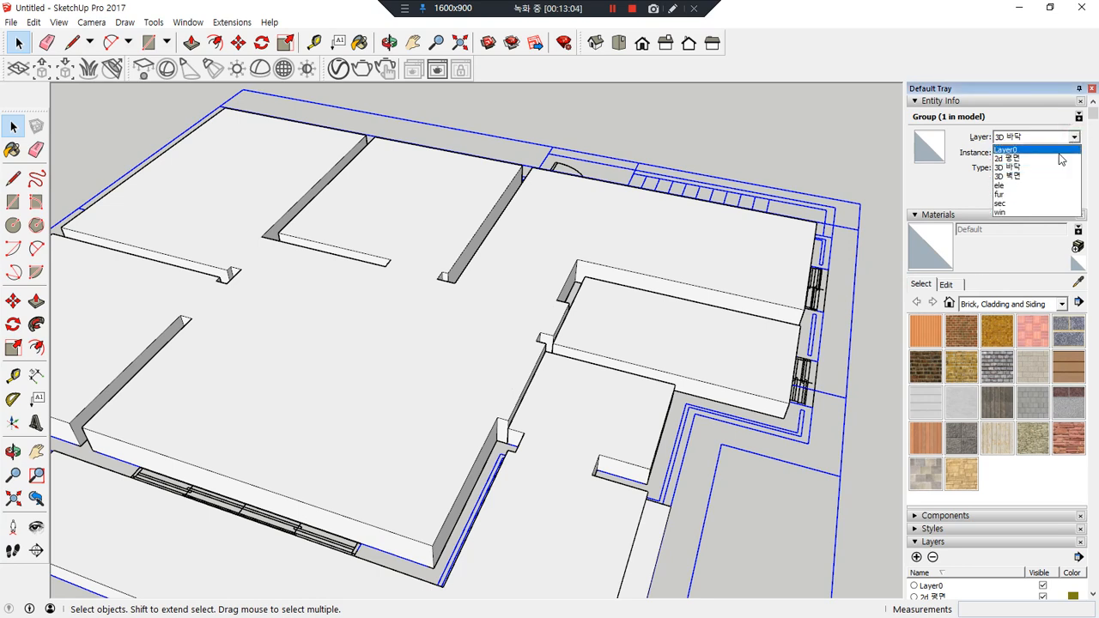
click(1059, 153)
click(822, 293)
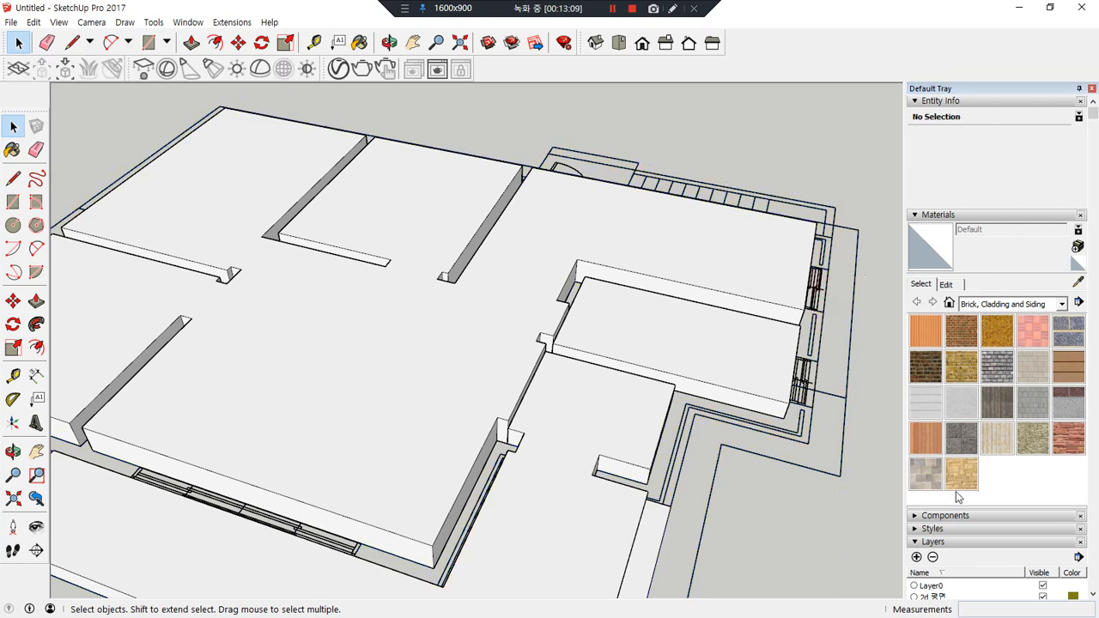
Toggle the 3D 바닥 layer's visibility to check its contents and leave the layer hidden
scroll(958, 496, down, 5)
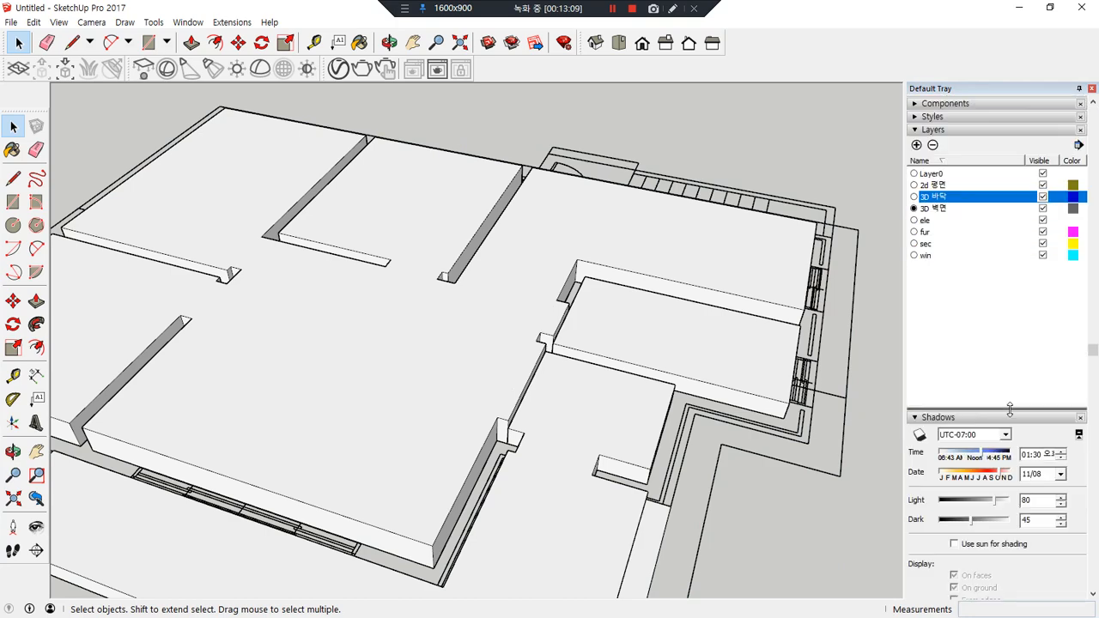
click(1042, 198)
click(1042, 197)
click(1043, 197)
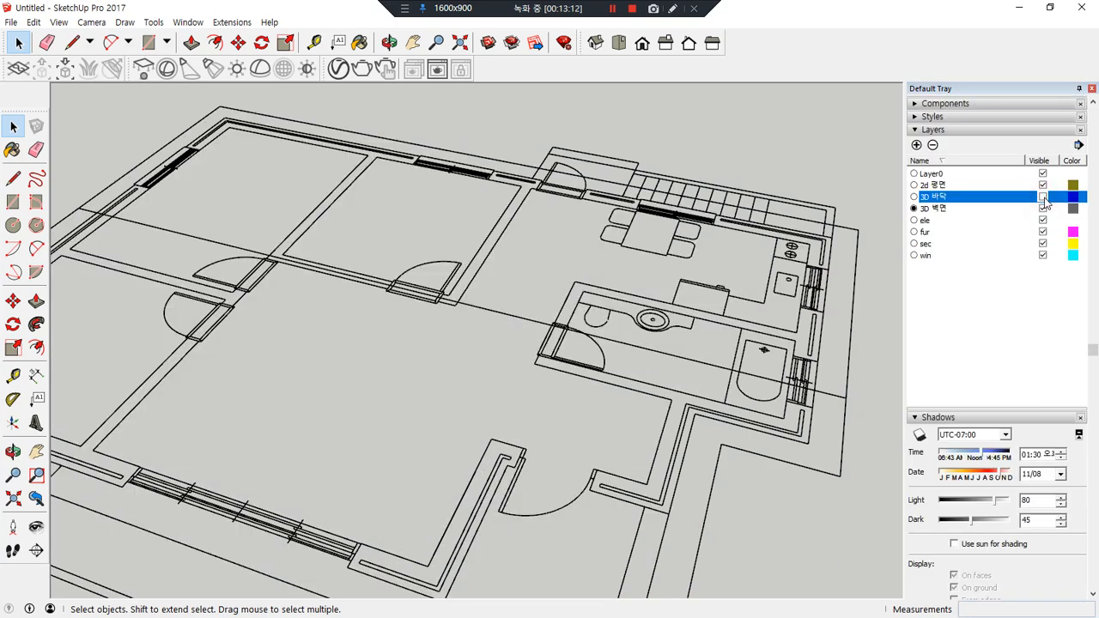
click(1042, 198)
click(1043, 198)
click(1042, 198)
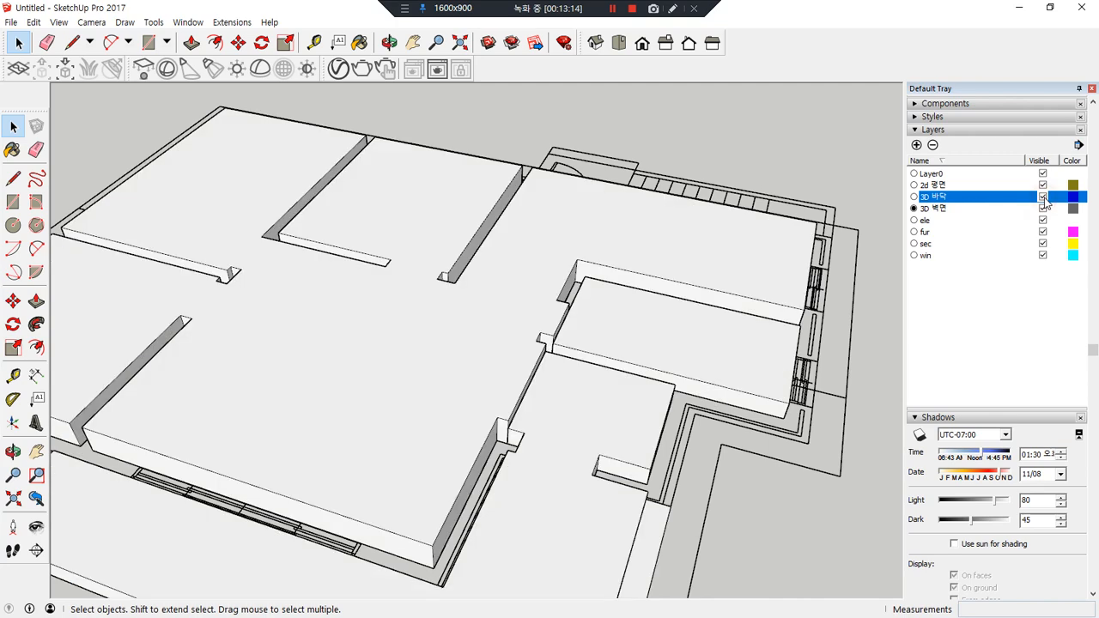
click(1043, 197)
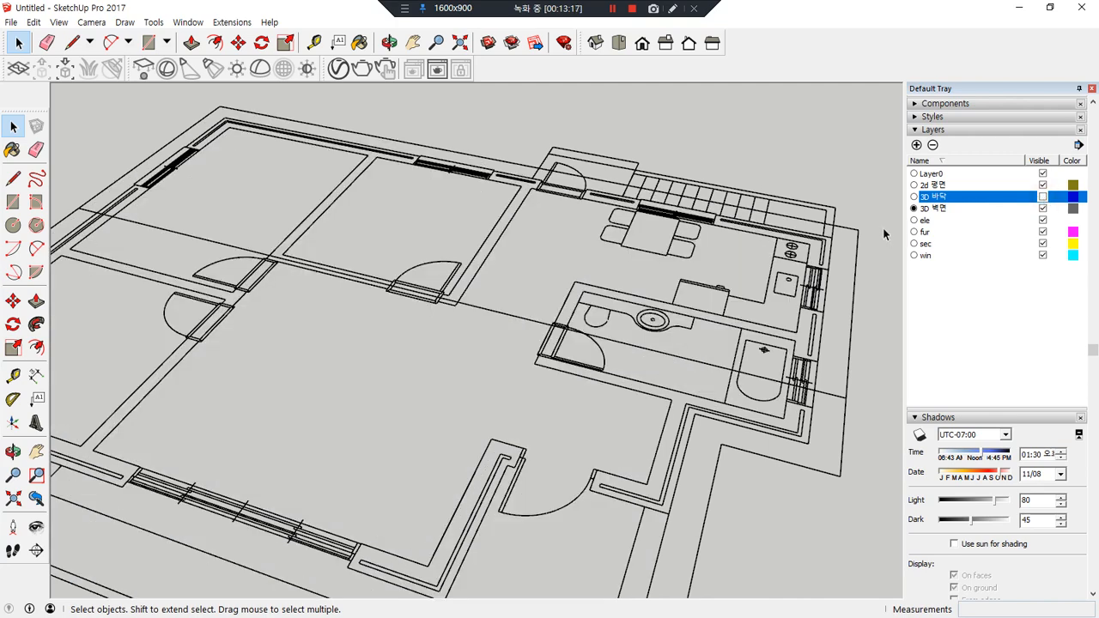
Lock the floor plan linework group again
click(829, 225)
right_click(829, 225)
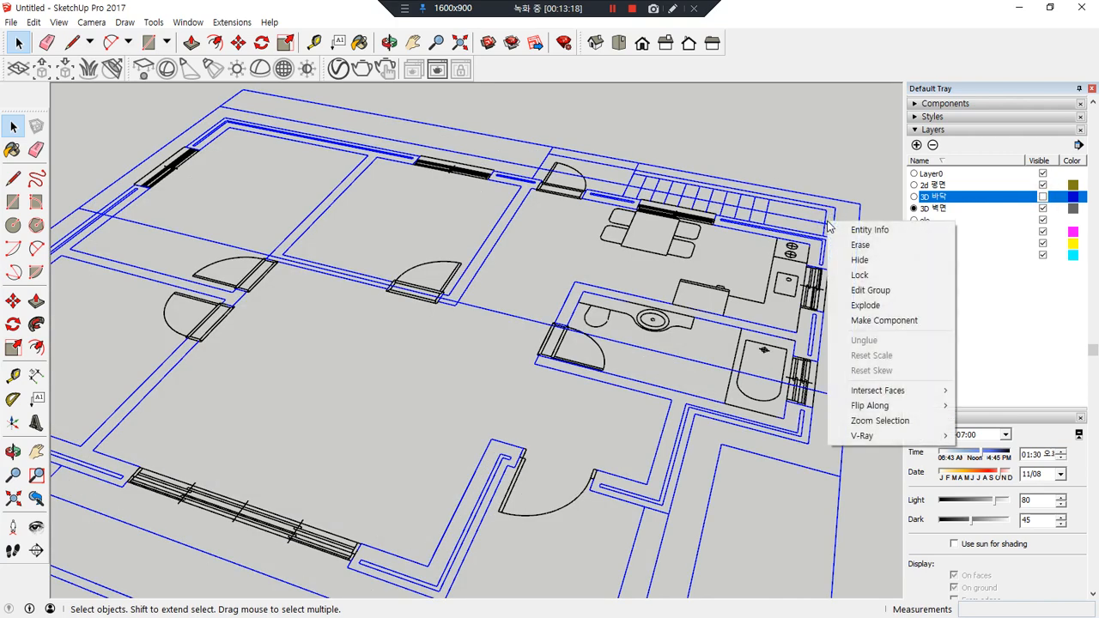
key(l)
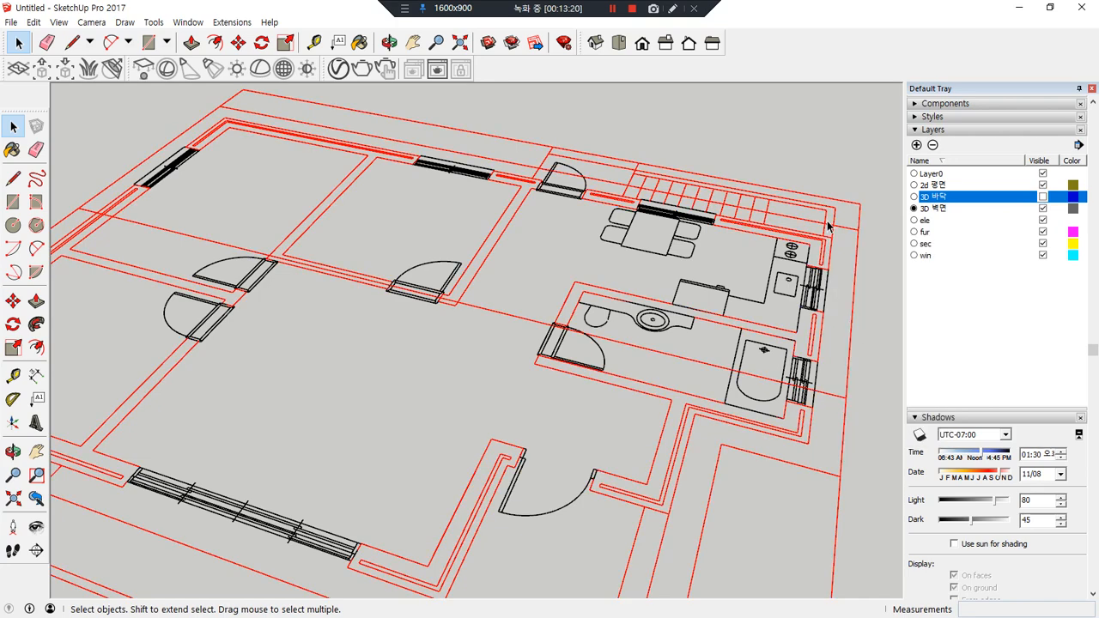
Select everything to check which plan objects are locked, clear the selection, and highlight the 3D 벽면 layer
click(862, 323)
key(ctrl+a)
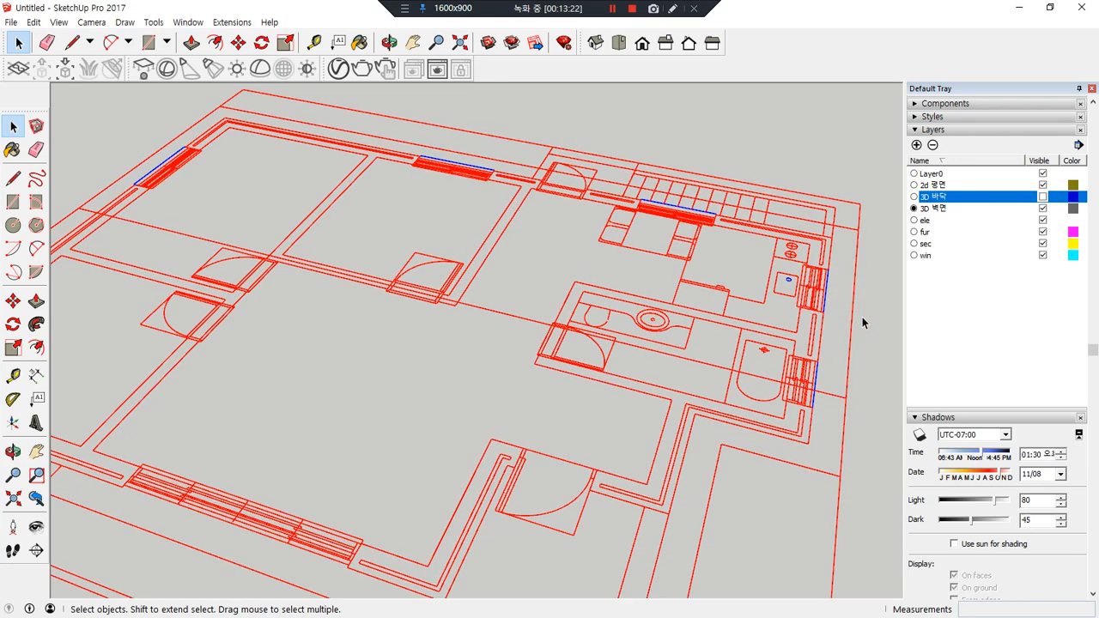
click(862, 316)
key(ctrl+a)
click(870, 288)
click(947, 209)
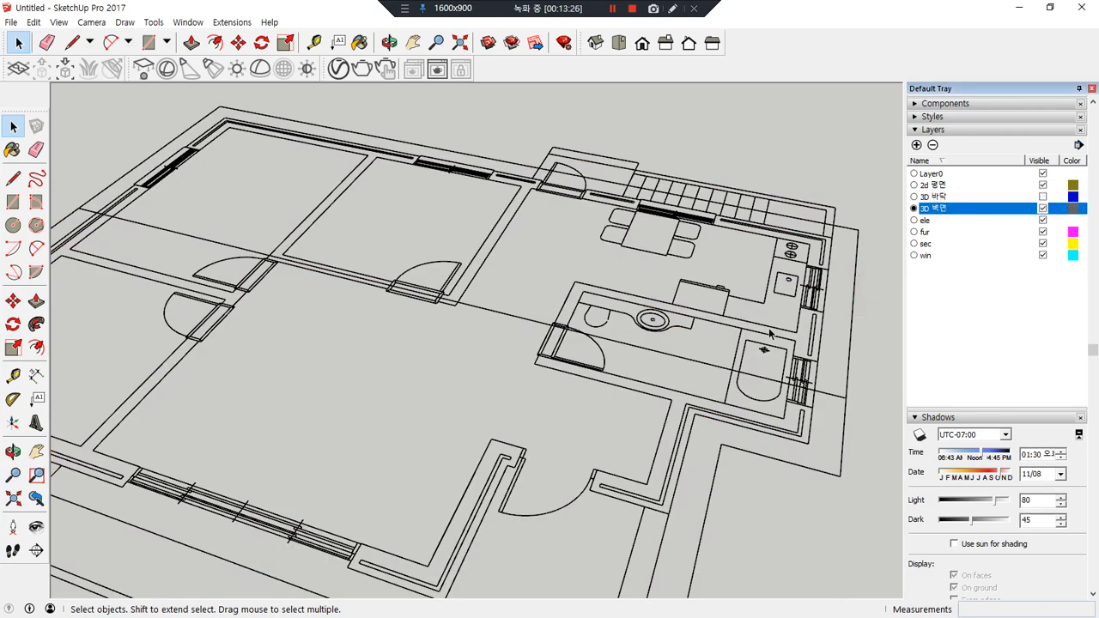
Examine the living room's wide window opening in the floor plan
scroll(366, 422, down, 5)
middle_drag(366, 422, 596, 515)
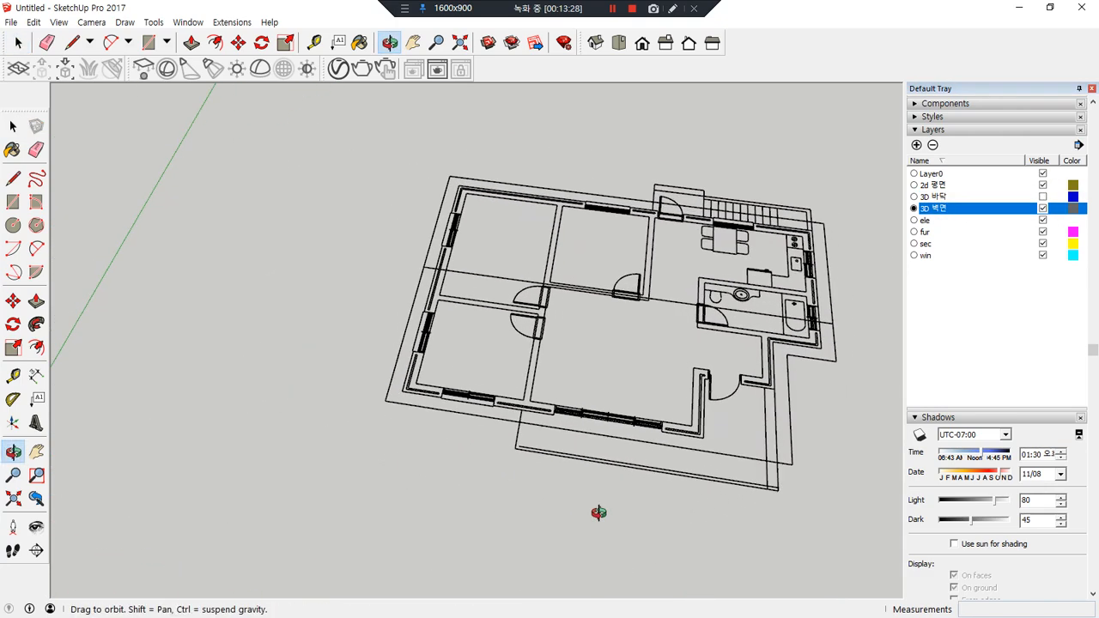
scroll(667, 461, up, 6)
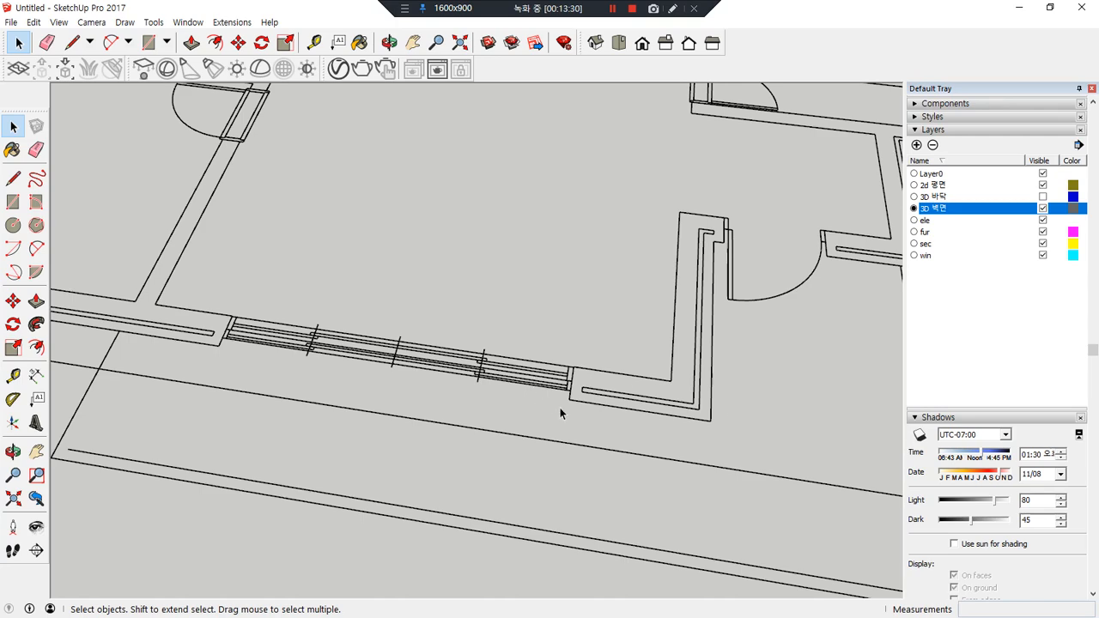
mouse_move(334, 369)
mouse_down()
mouse_move(184, 299)
mouse_move(521, 443)
mouse_move(258, 386)
mouse_up()
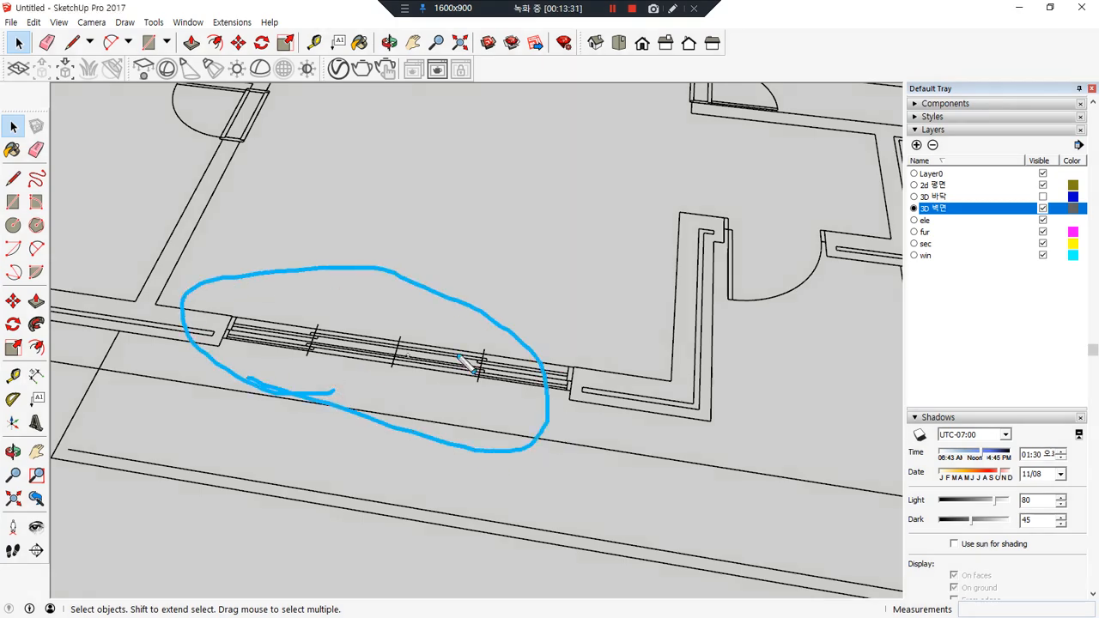
Draw a 450 × 350 mm rectangle over the thickened wall end beside the door
middle_drag(754, 284, 732, 294)
scroll(736, 209, up, 6)
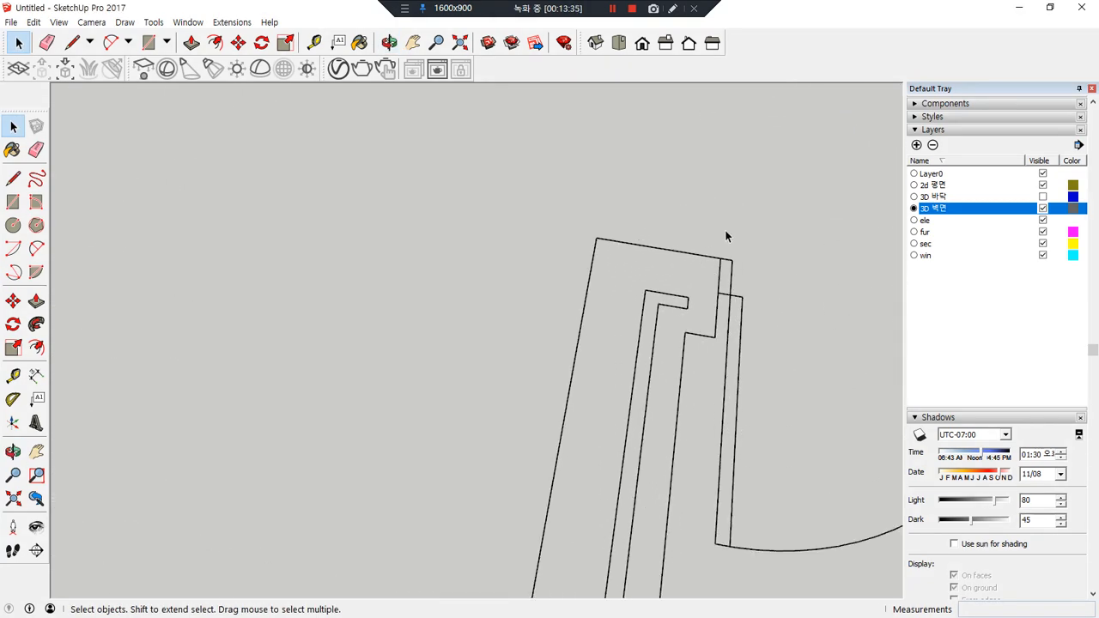
key(r)
click(714, 337)
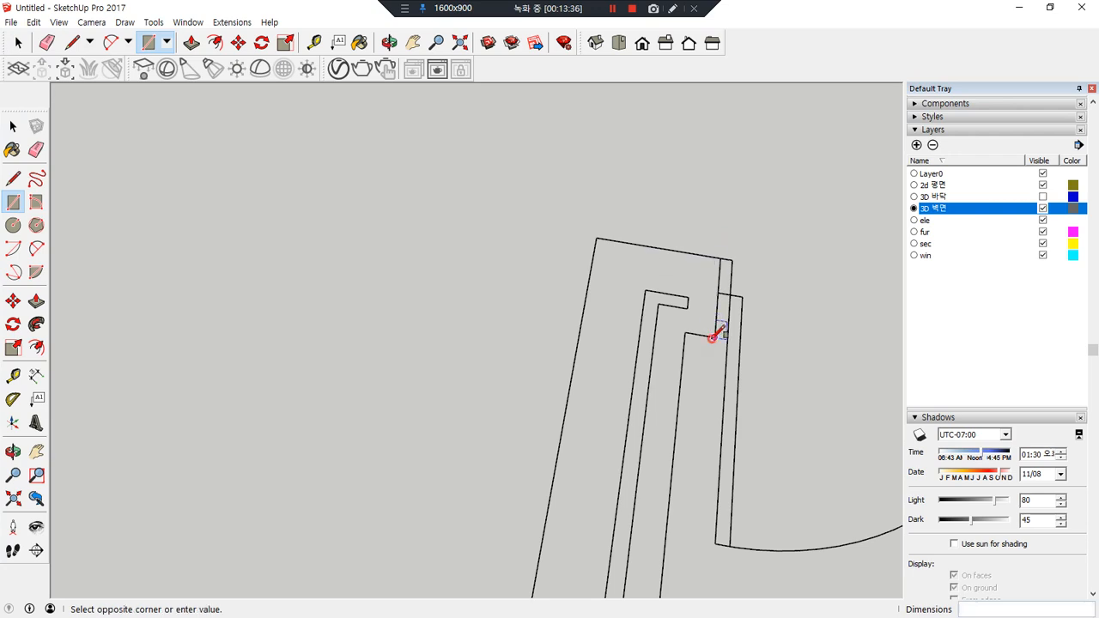
click(597, 238)
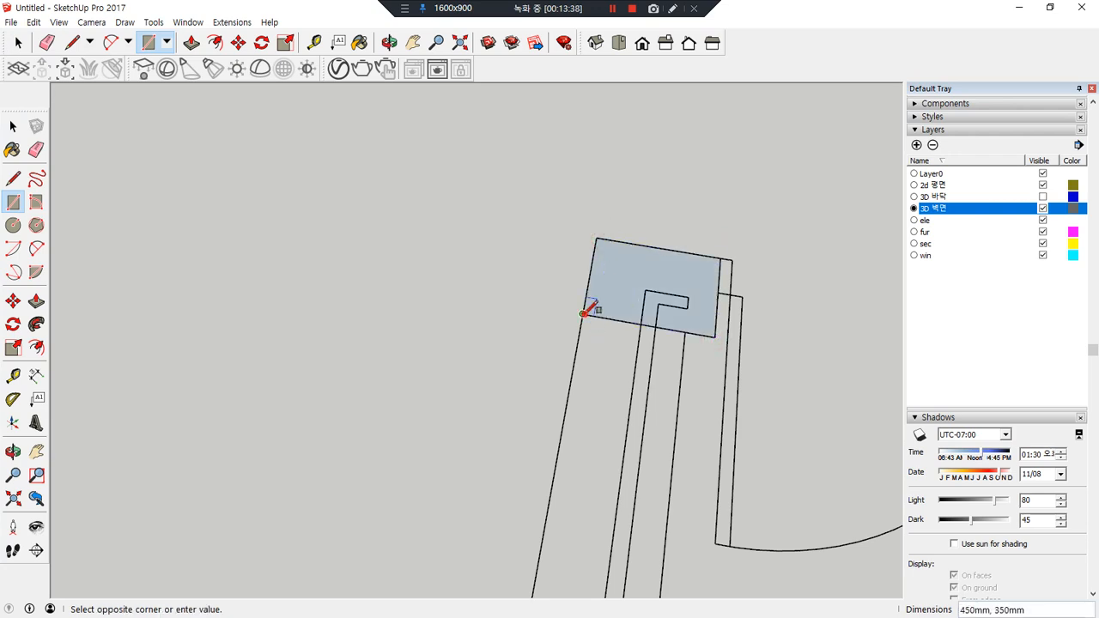
Draw rectangles over the rest of that wall to its outer corner and over the short leg ending at the wide window
scroll(628, 440, down, 2)
shift+middle_drag(638, 515, 651, 146)
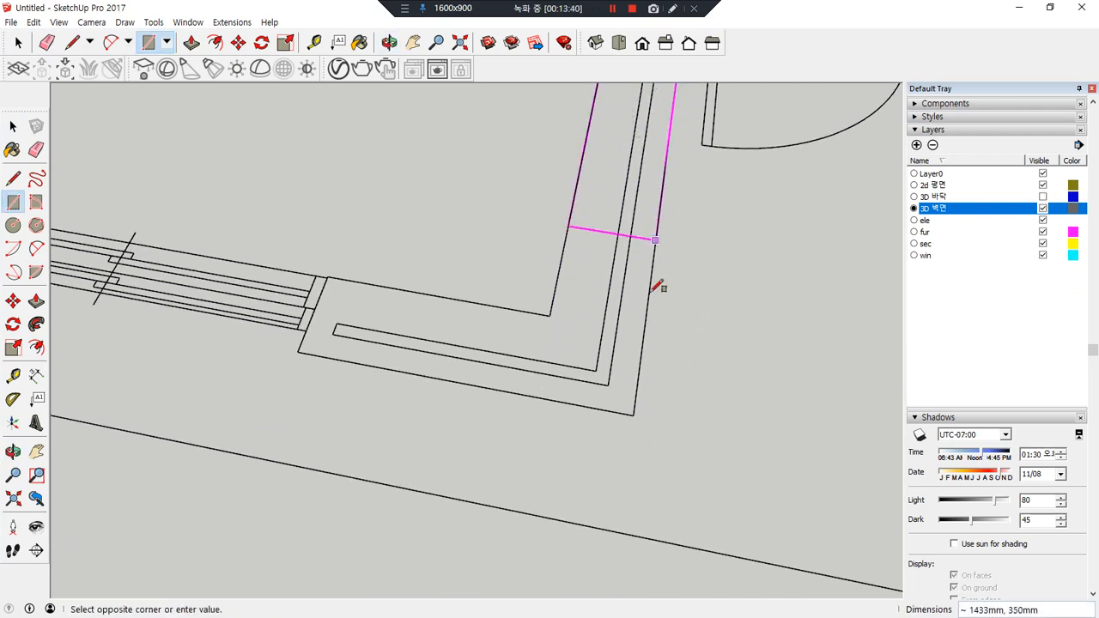
click(632, 415)
click(534, 396)
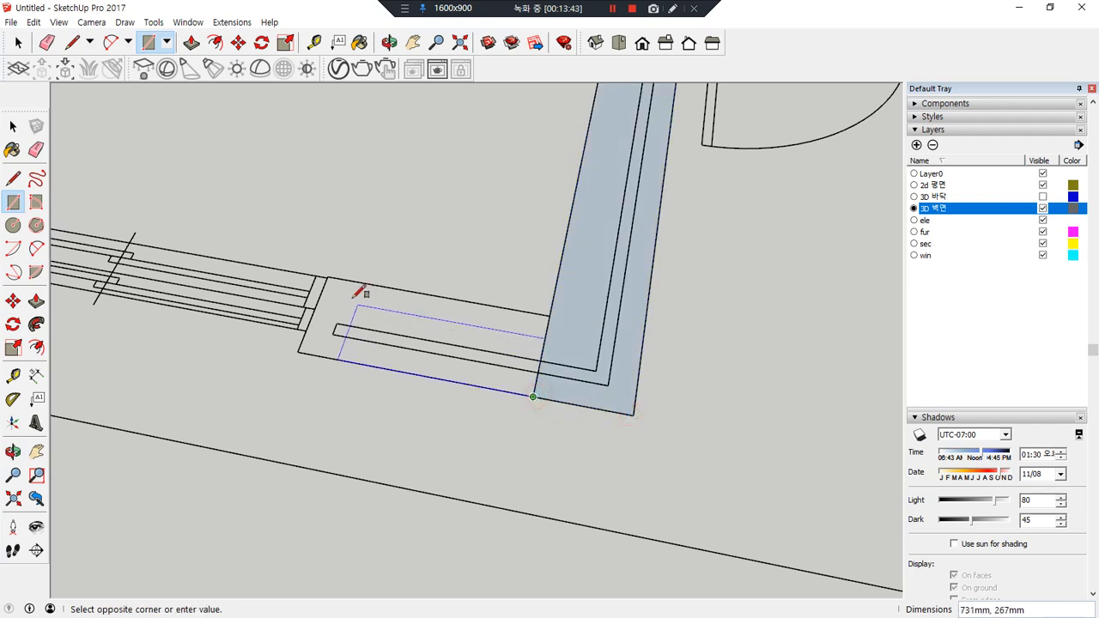
click(332, 274)
Erase the seam edges at the corner and at the thickened end to merge the L-shaped wall into one face
key(e)
click(547, 331)
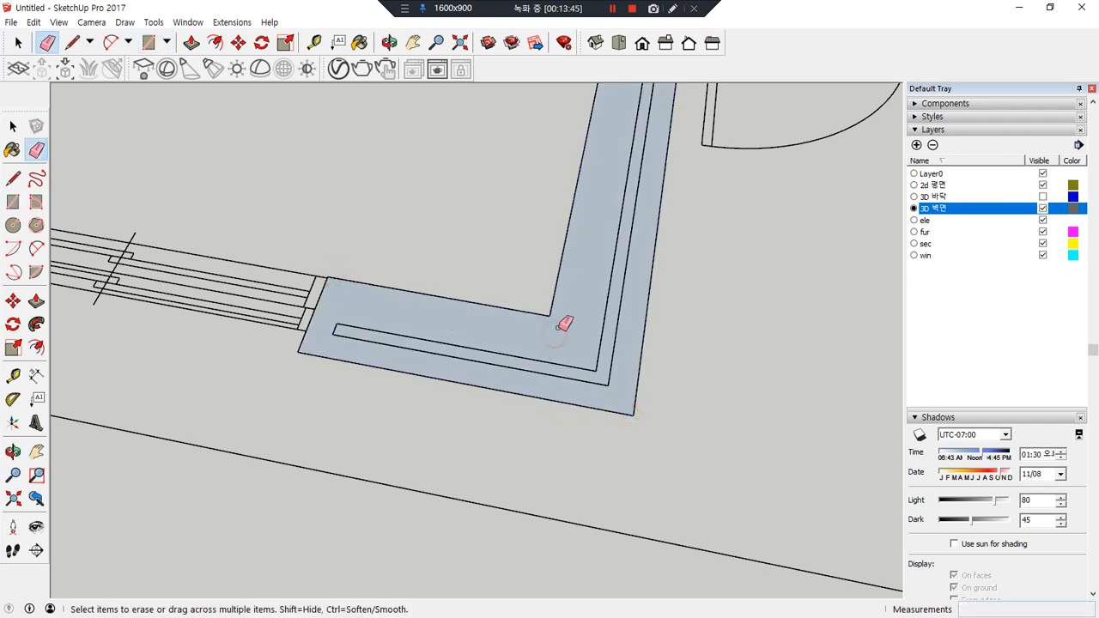
scroll(577, 317, down, 2)
shift+middle_drag(610, 153, 579, 314)
scroll(582, 295, up, 2)
click(581, 268)
Try to cover the wide living room window opening with a rectangle and undo it
scroll(539, 404, down, 3)
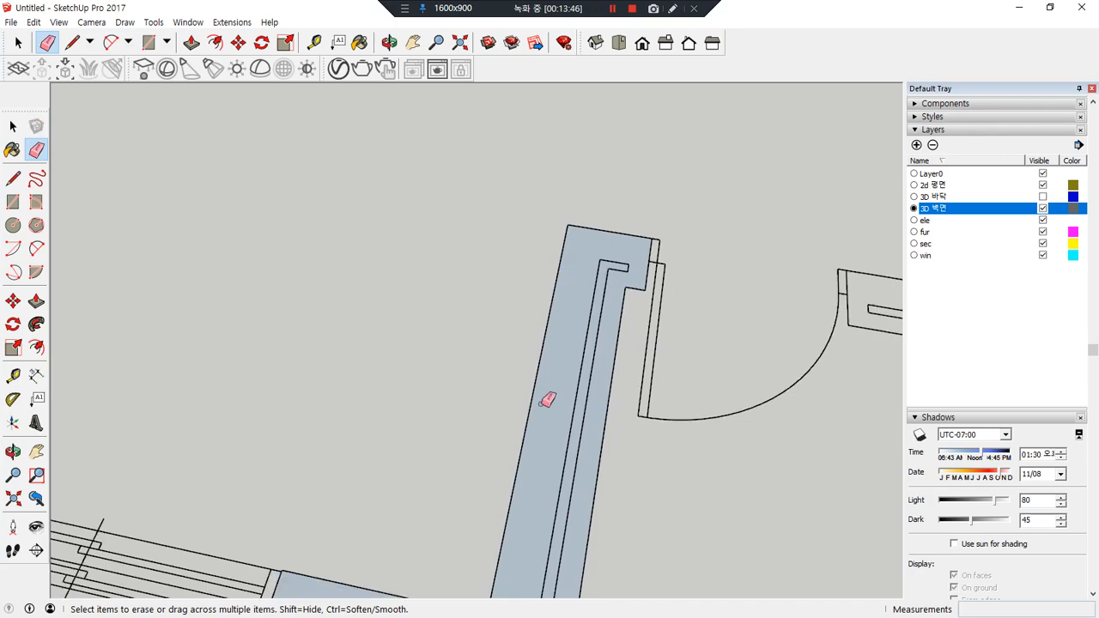
shift+middle_drag(444, 451, 820, 304)
scroll(738, 354, up, 4)
scroll(817, 410, down, 2)
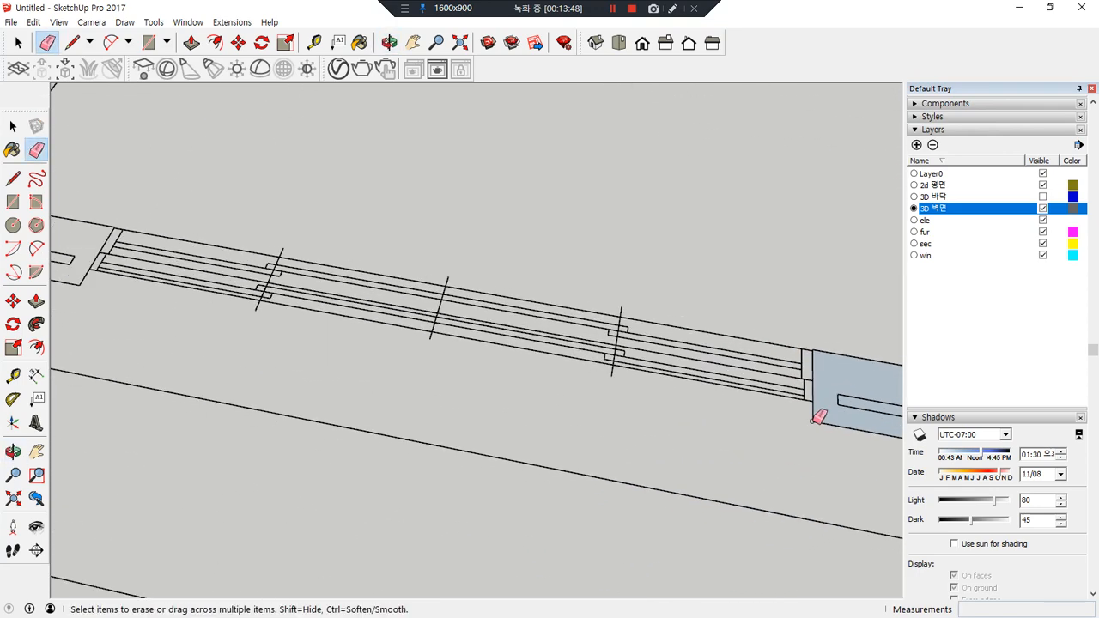
key(r)
click(812, 421)
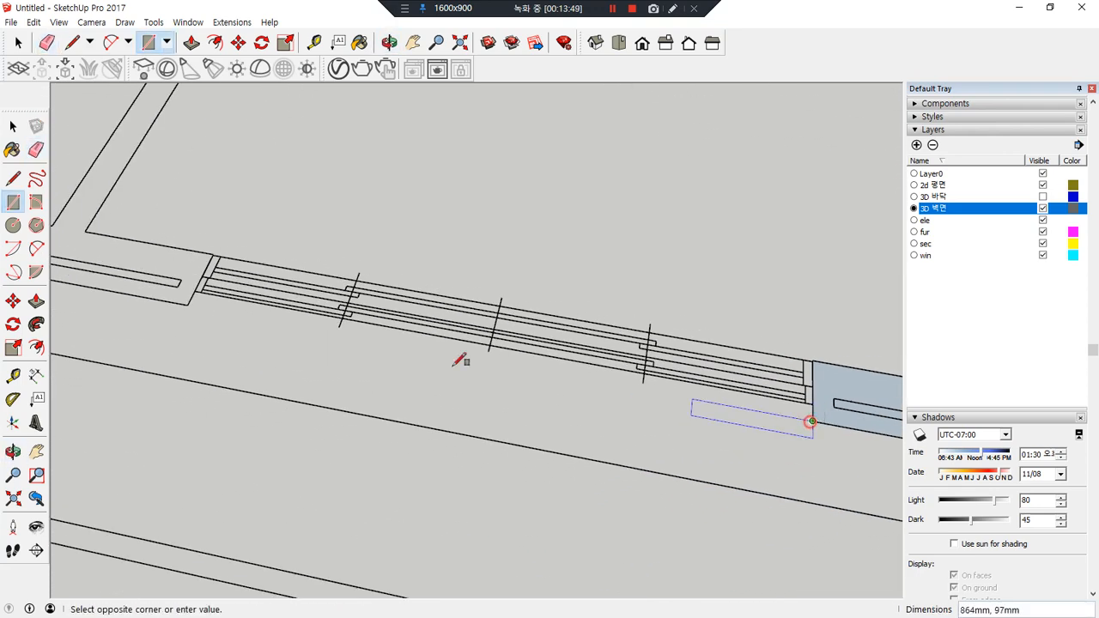
click(213, 255)
scroll(380, 318, down, 1)
mouse_move(380, 319)
shift+middle_down()
mouse_move(465, 167)
mouse_move(369, 292)
shift+middle_up()
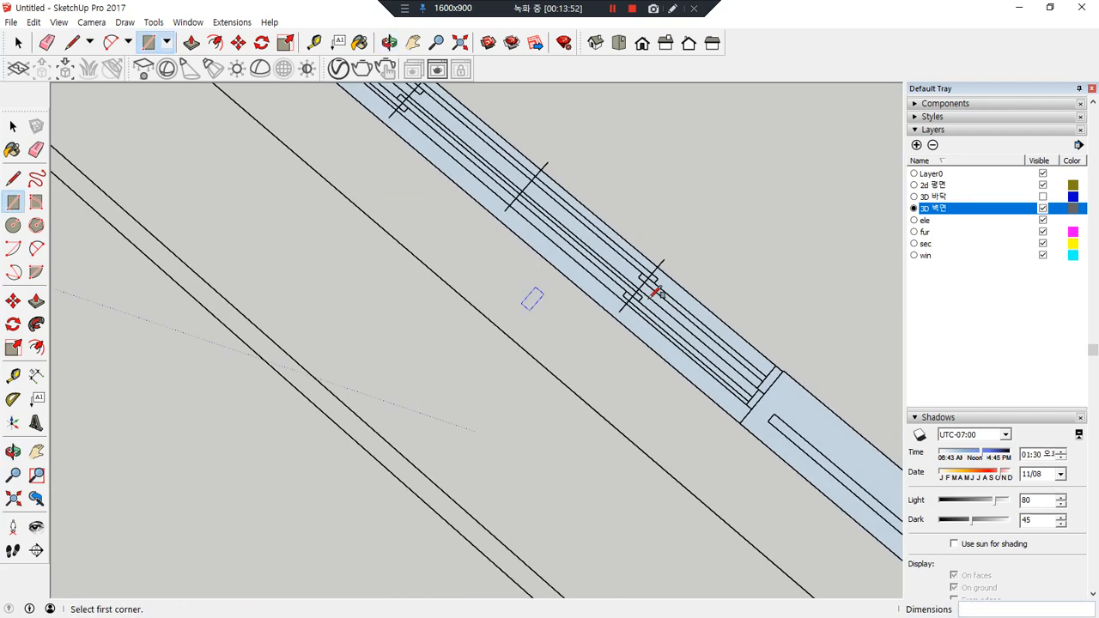
scroll(661, 290, up, 2)
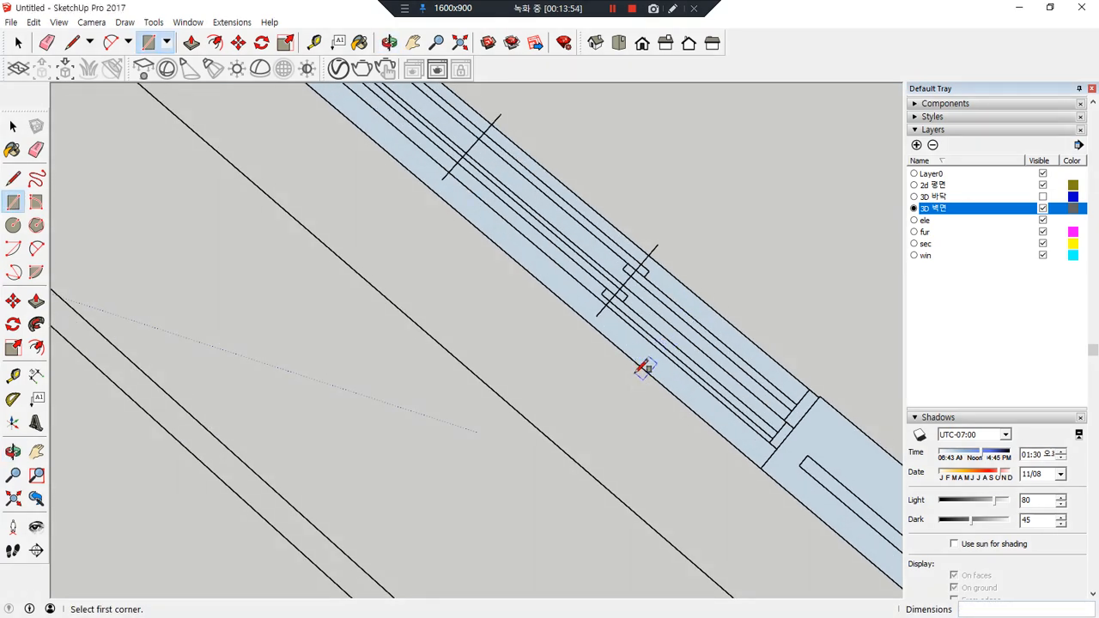
key(ctrl+z)
Redraw the rectangle over the wide window opening from the finished wall's outer corner to the opposite wall's inner corner
middle_drag(615, 300, 595, 444)
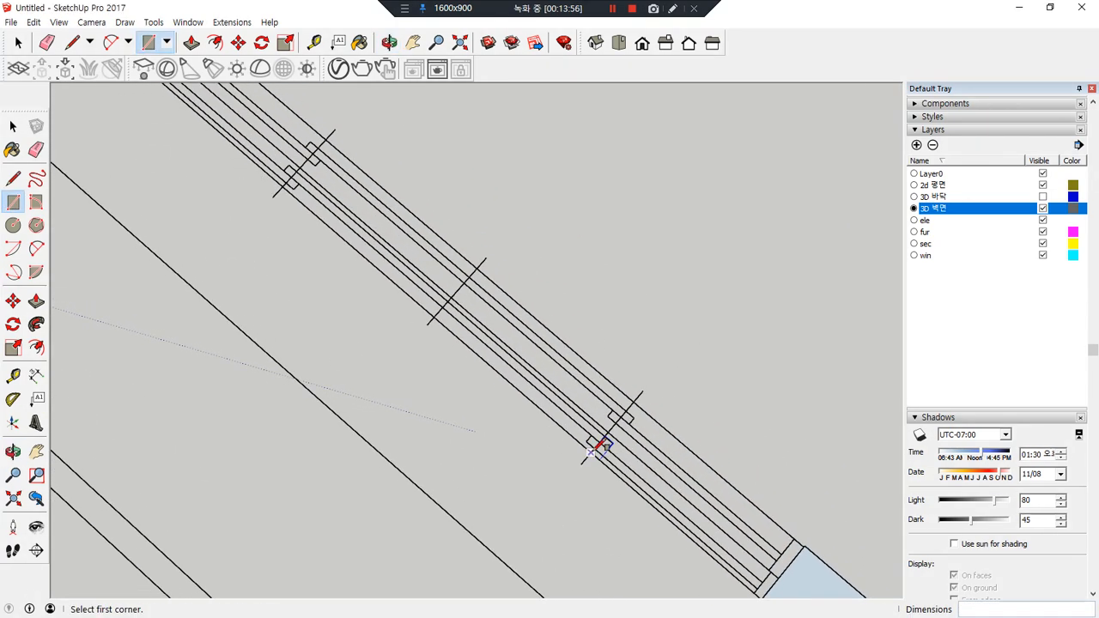
middle_drag(704, 543, 760, 552)
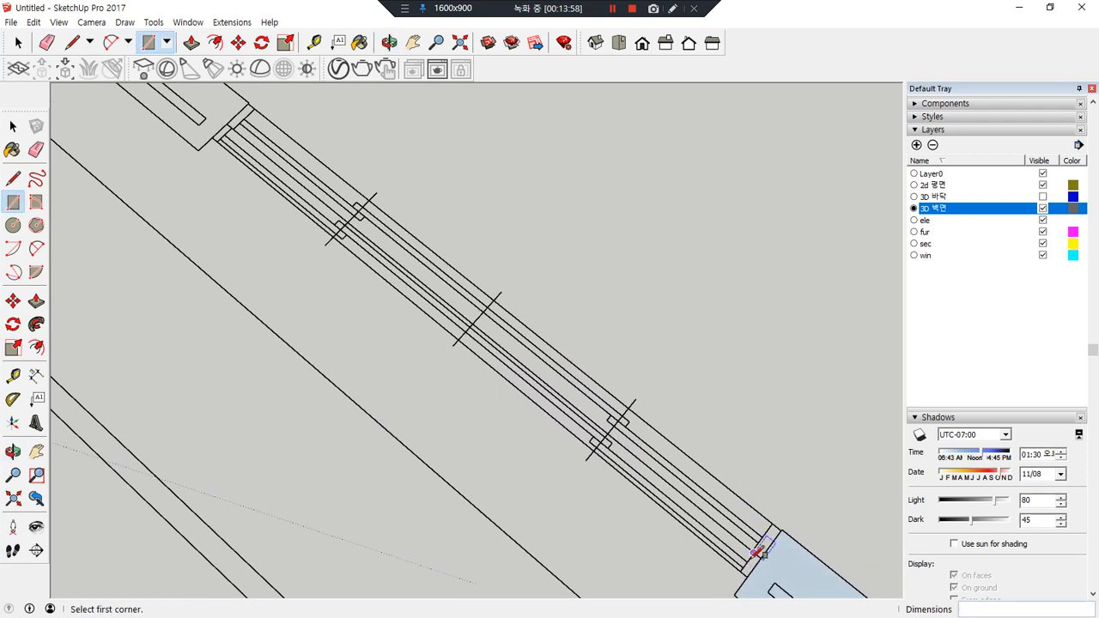
click(735, 592)
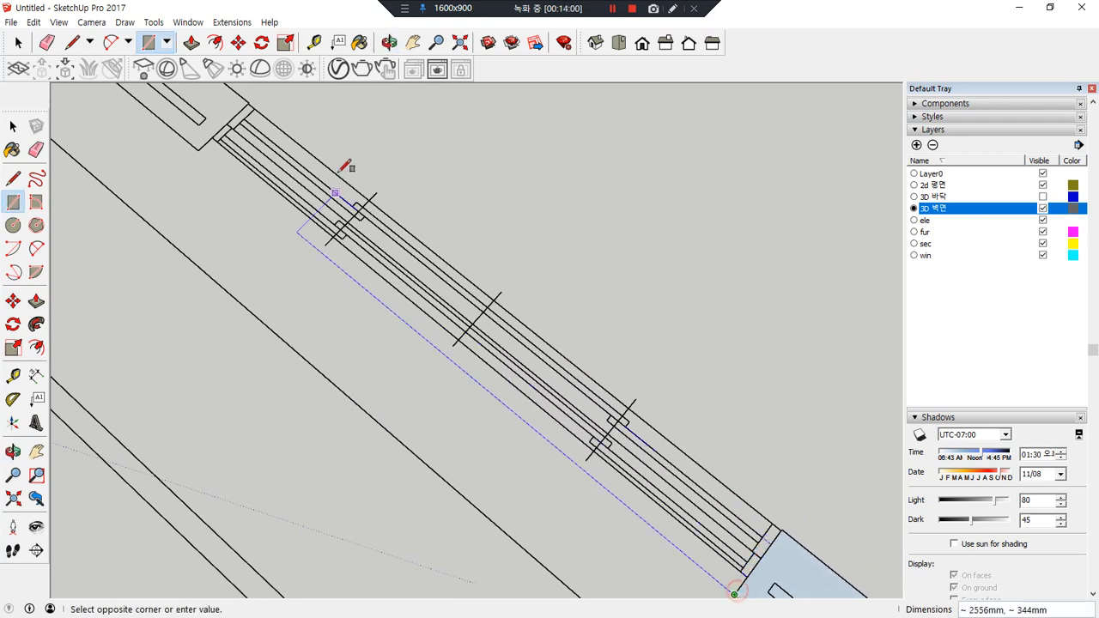
click(249, 103)
Draw a rectangle over the exterior wall section between the wide window and the next, smaller window
middle_drag(184, 381, 492, 444)
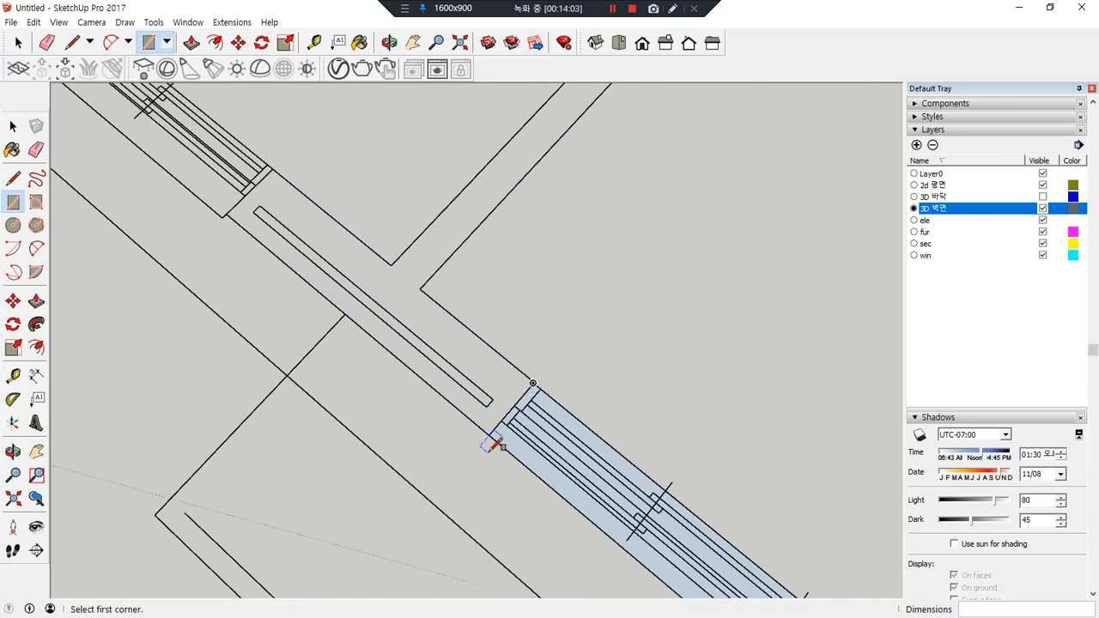
click(488, 433)
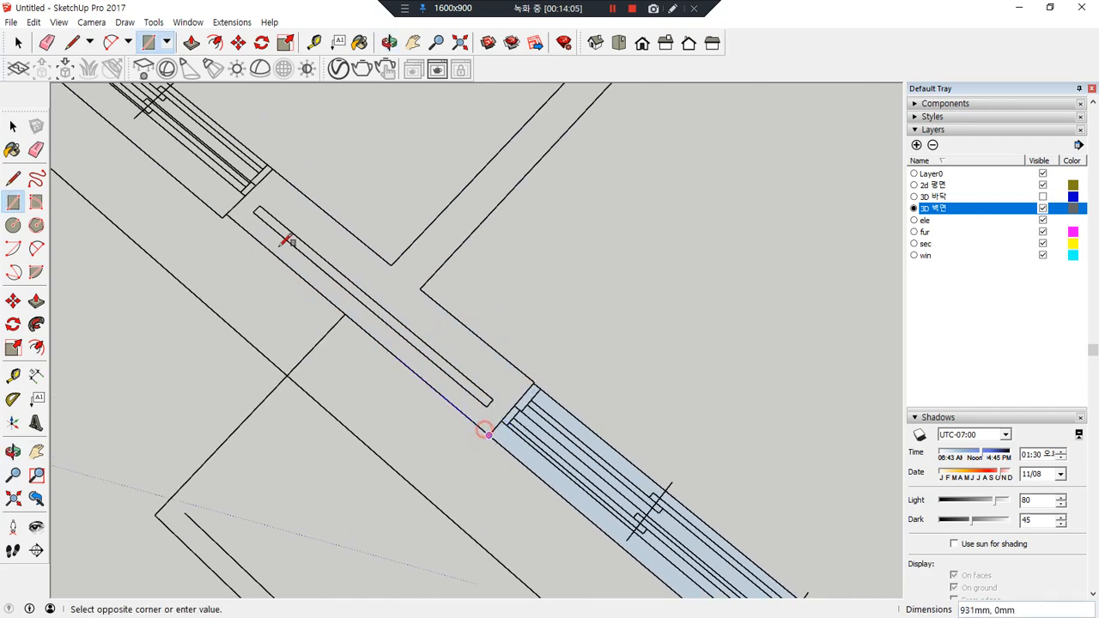
click(271, 169)
Draw a 2325 × 200 mm rectangle over the adjoining partition wall up to the door frame and merge it with the exterior wall
click(399, 262)
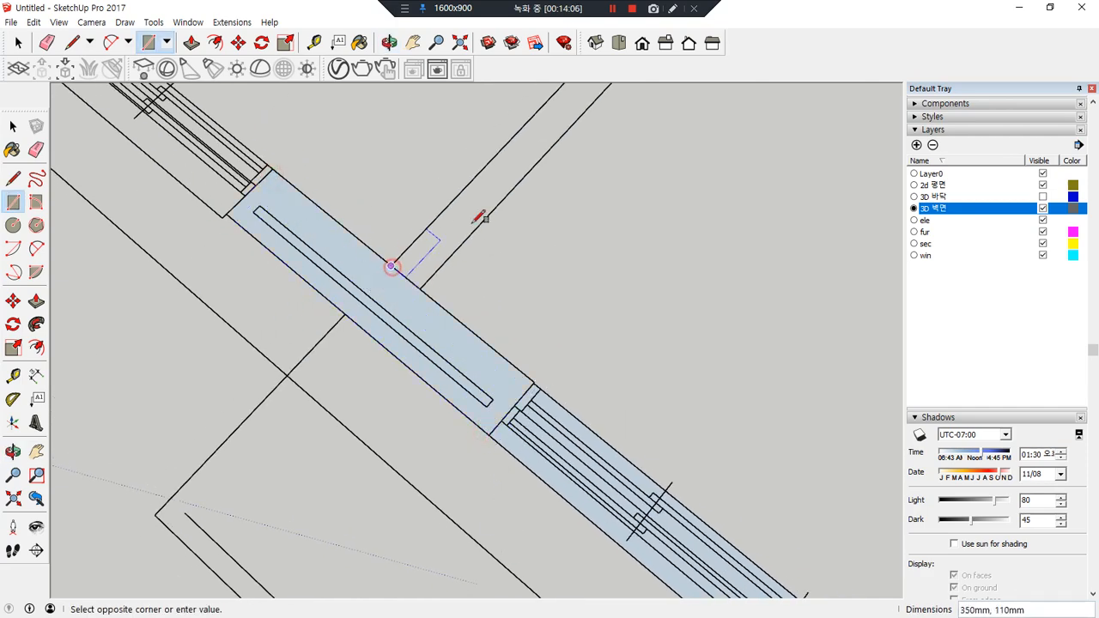
middle_drag(399, 261, 456, 363)
scroll(400, 332, up, 4)
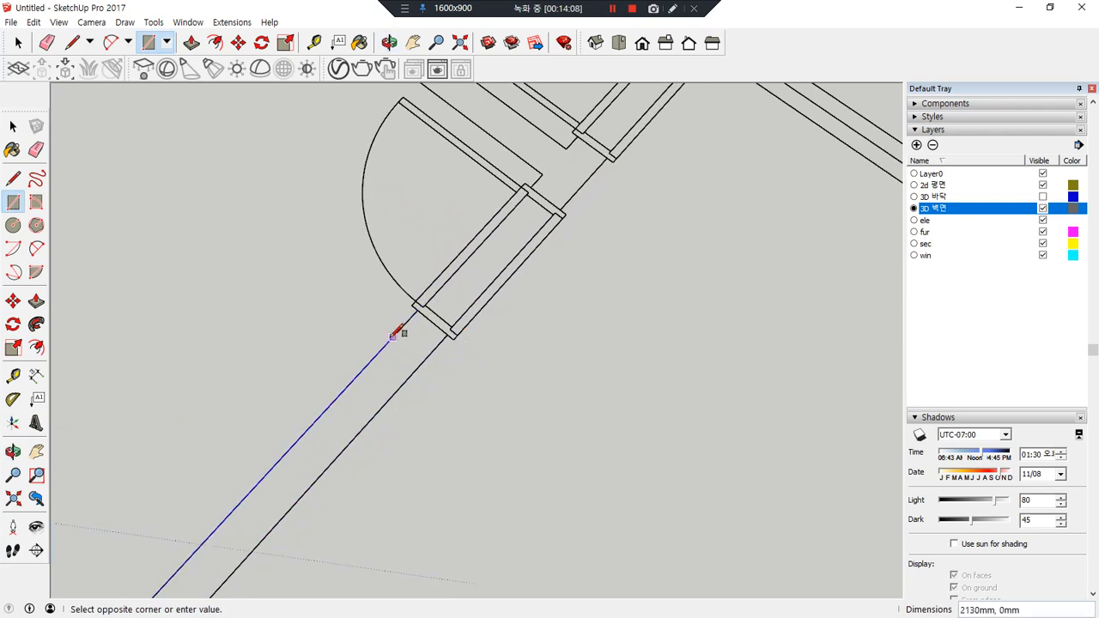
click(494, 331)
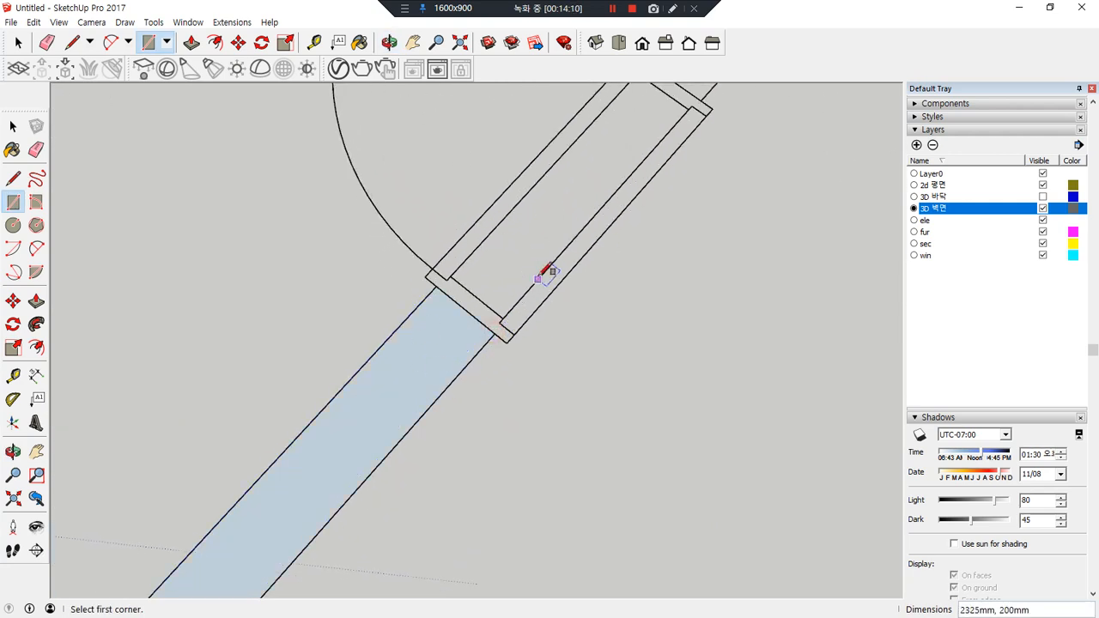
scroll(546, 273, down, 3)
key(e)
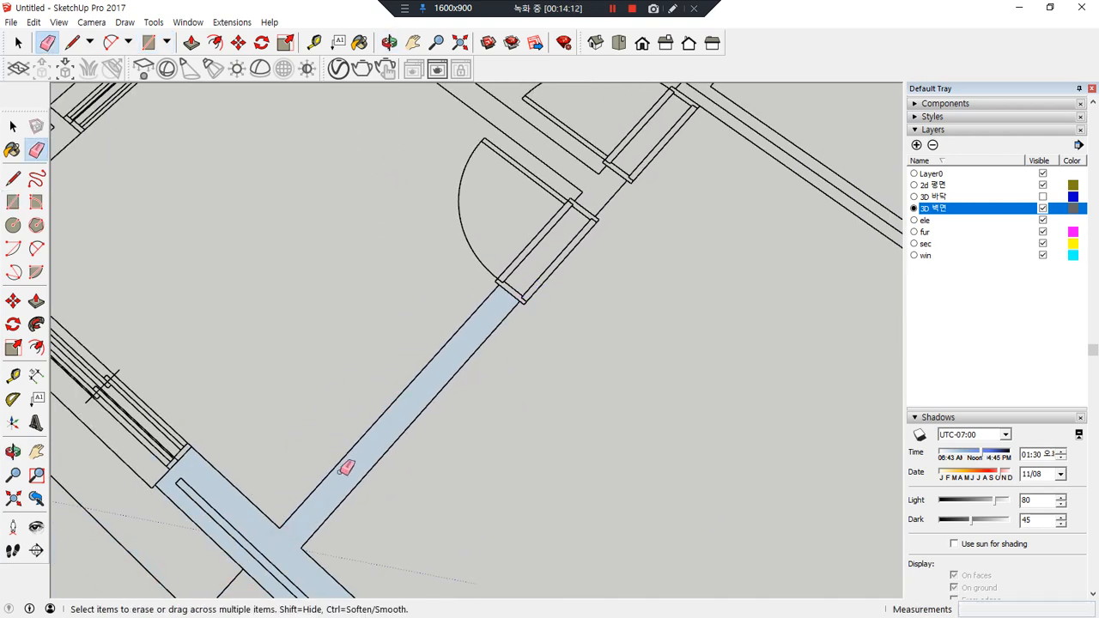
Draw a 1600 × 350 mm rectangle over the smaller window opening next to the filled exterior wall section
mouse_move(346, 468)
middle_down()
mouse_move(672, 370)
mouse_move(409, 532)
mouse_move(574, 524)
middle_up()
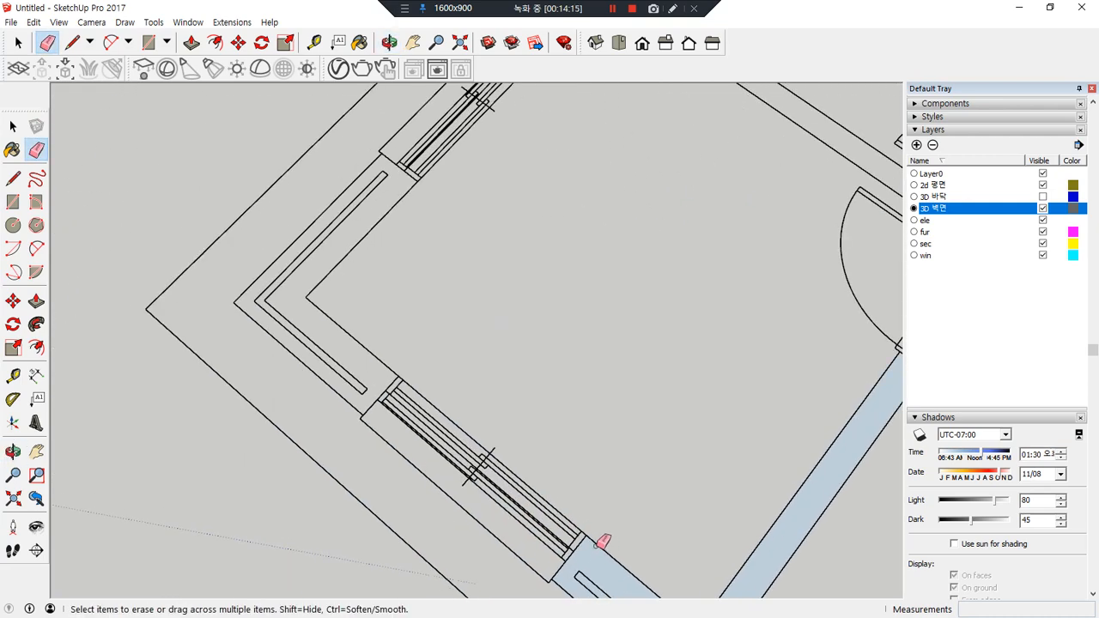
scroll(603, 541, up, 2)
key(r)
click(582, 532)
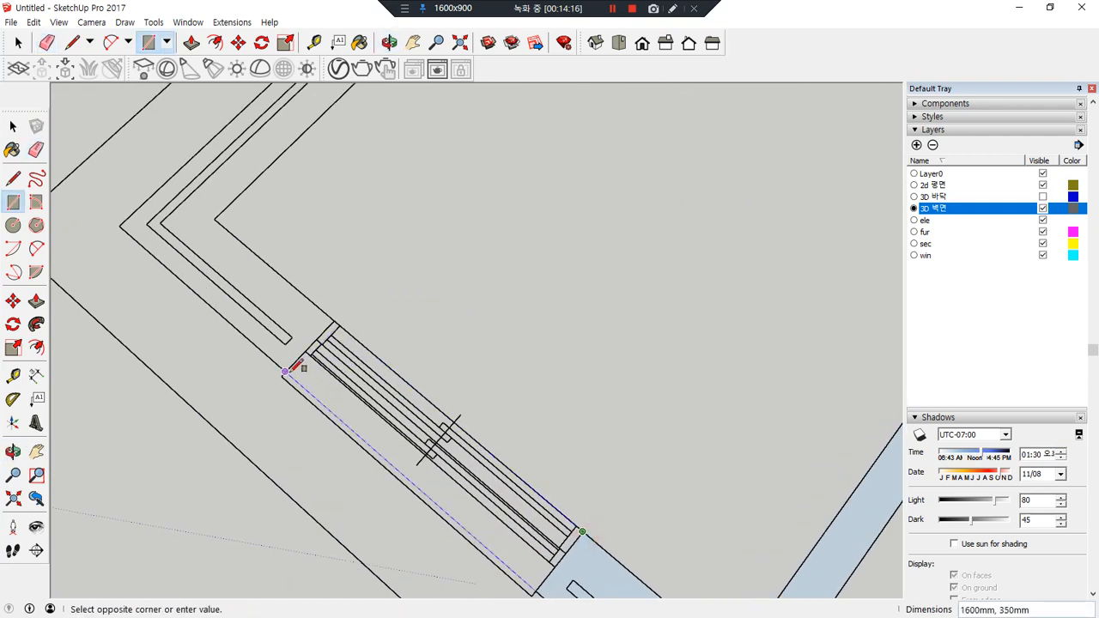
click(285, 372)
Erase the surplus edges along the outer side of the smaller window's rectangle so it aligns with the wall
scroll(355, 441, up, 3)
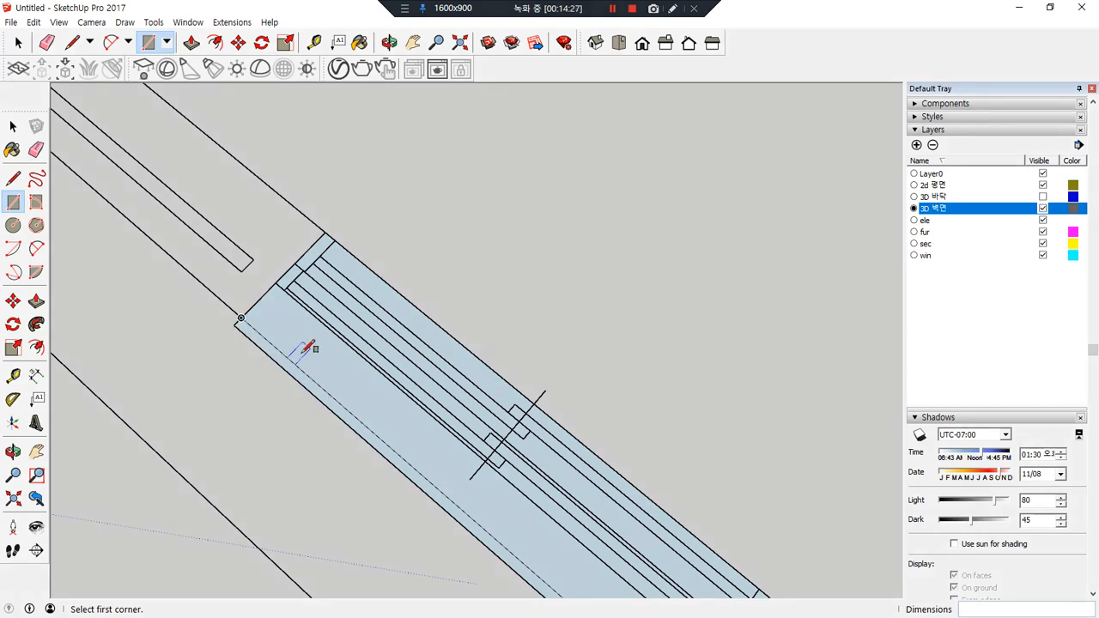
key(space)
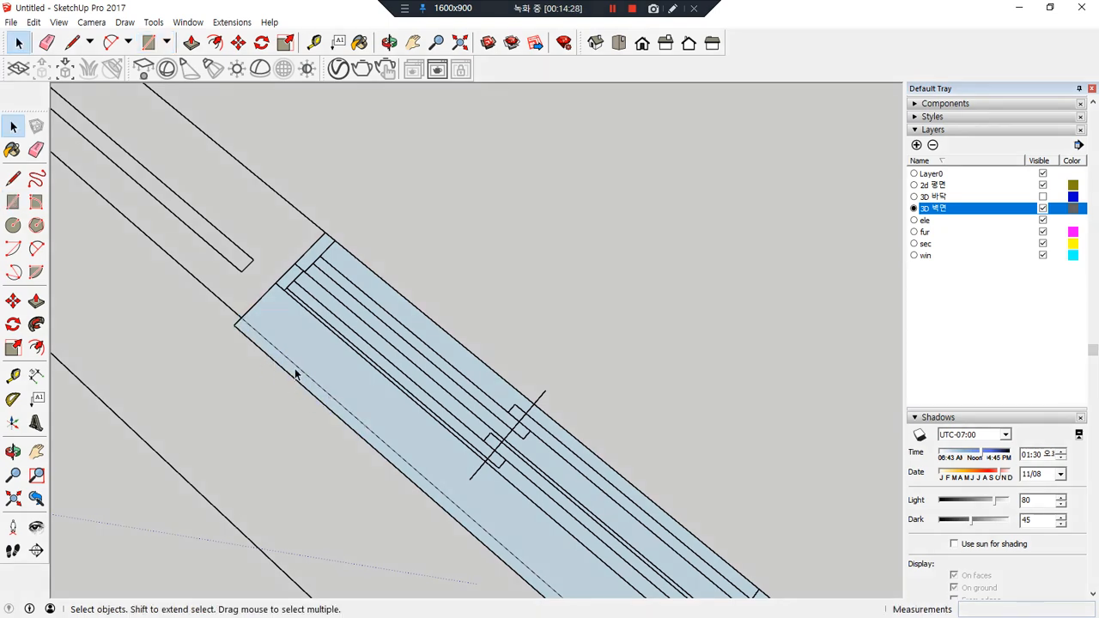
click(296, 375)
click(288, 383)
key(e)
drag(240, 319, 251, 343)
scroll(287, 421, down, 2)
shift+middle_drag(359, 470, 206, 191)
scroll(375, 346, up, 1)
scroll(451, 416, down, 2)
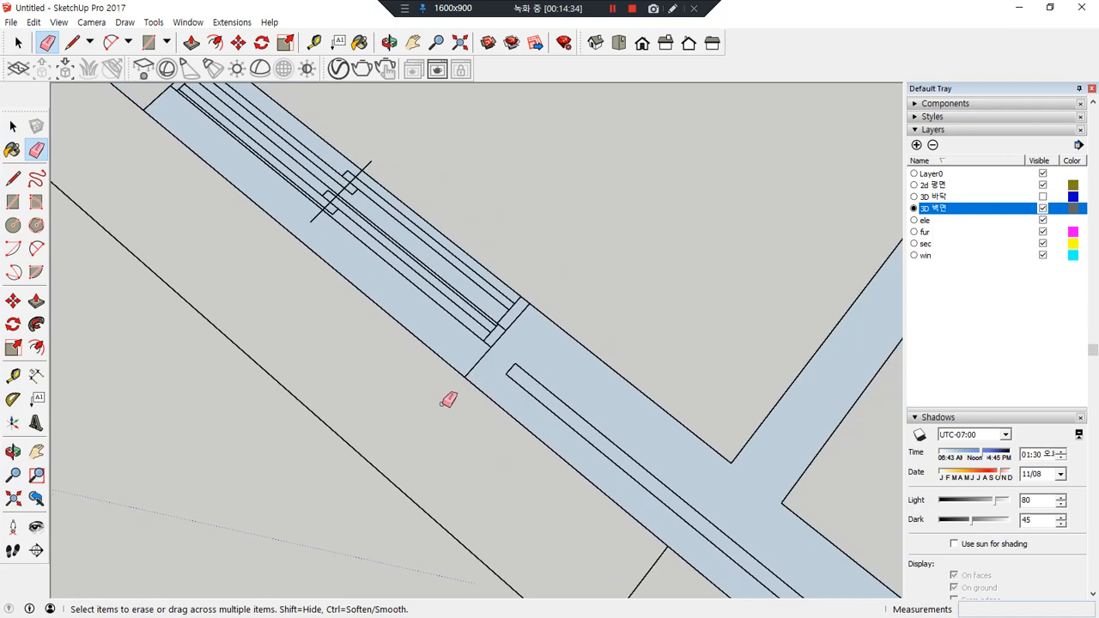
Draw a rectangle over the exterior wall from the smaller window to the building's outer corner
shift+middle_drag(188, 234, 387, 532)
scroll(392, 448, up, 1)
scroll(393, 466, up, 1)
key(r)
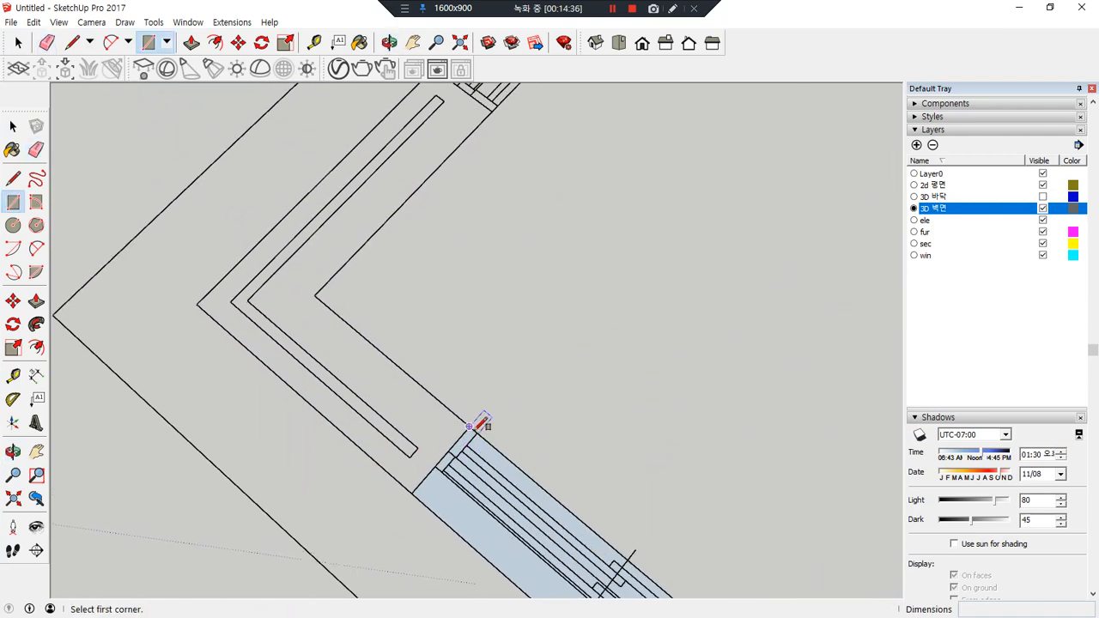
click(469, 427)
click(200, 307)
Draw a rectangle over the corner's other wall leg up to the next window and erase the seam between both legs
mouse_move(409, 247)
shift+middle_down()
mouse_move(415, 412)
mouse_move(313, 373)
shift+middle_up()
click(284, 391)
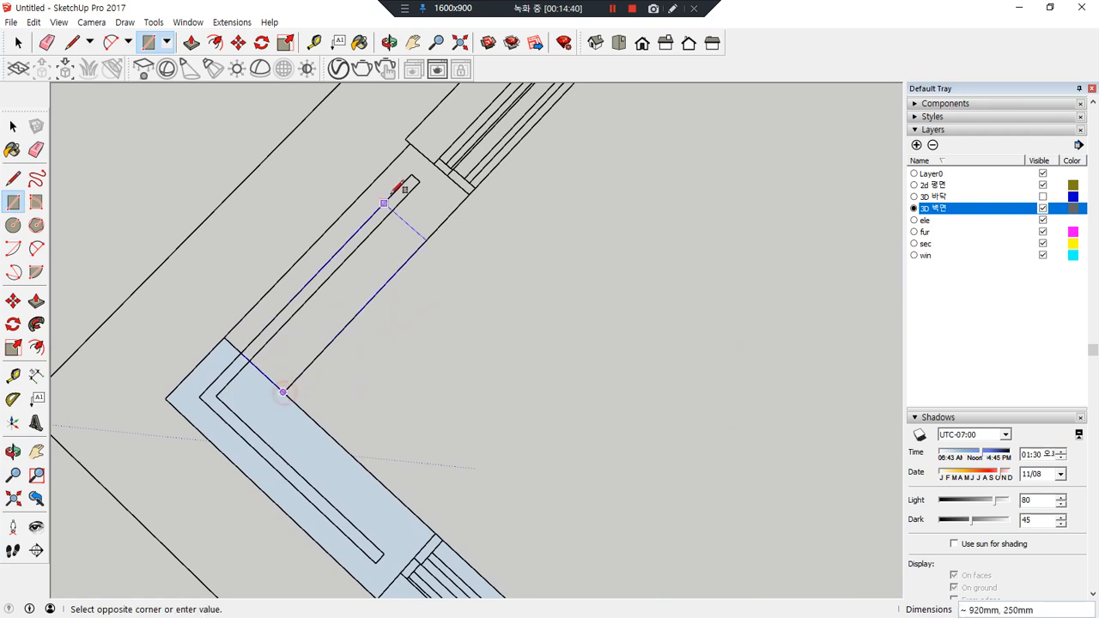
click(413, 142)
key(e)
drag(246, 402, 258, 382)
scroll(461, 296, down, 2)
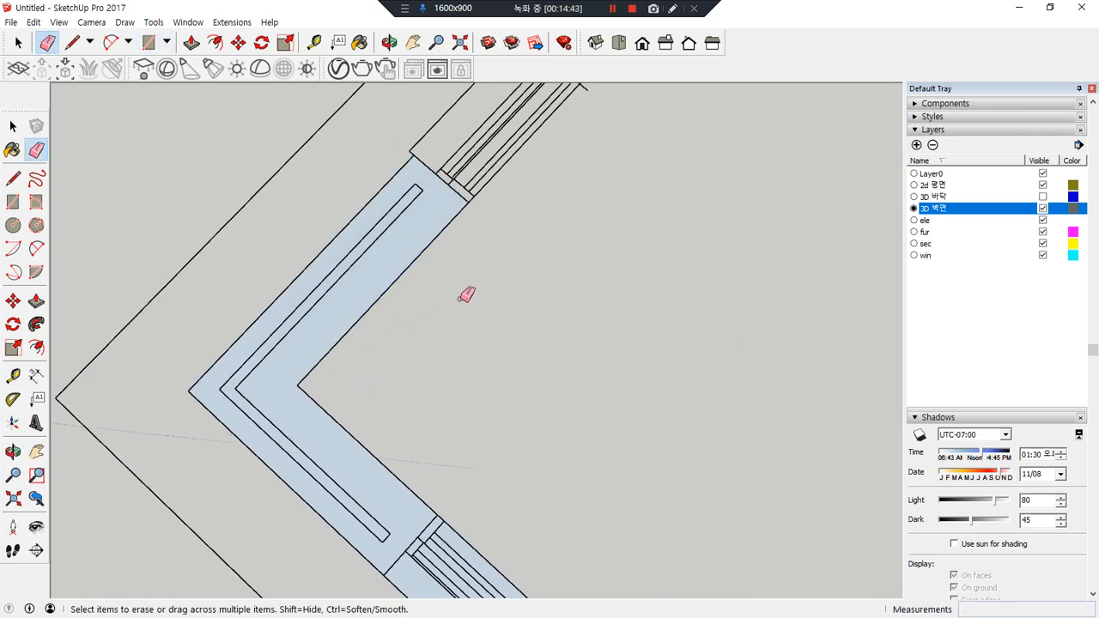
Draw a rectangle over the window opening that follows the L-shaped corner wall
shift+middle_drag(466, 289, 257, 527)
key(r)
click(253, 453)
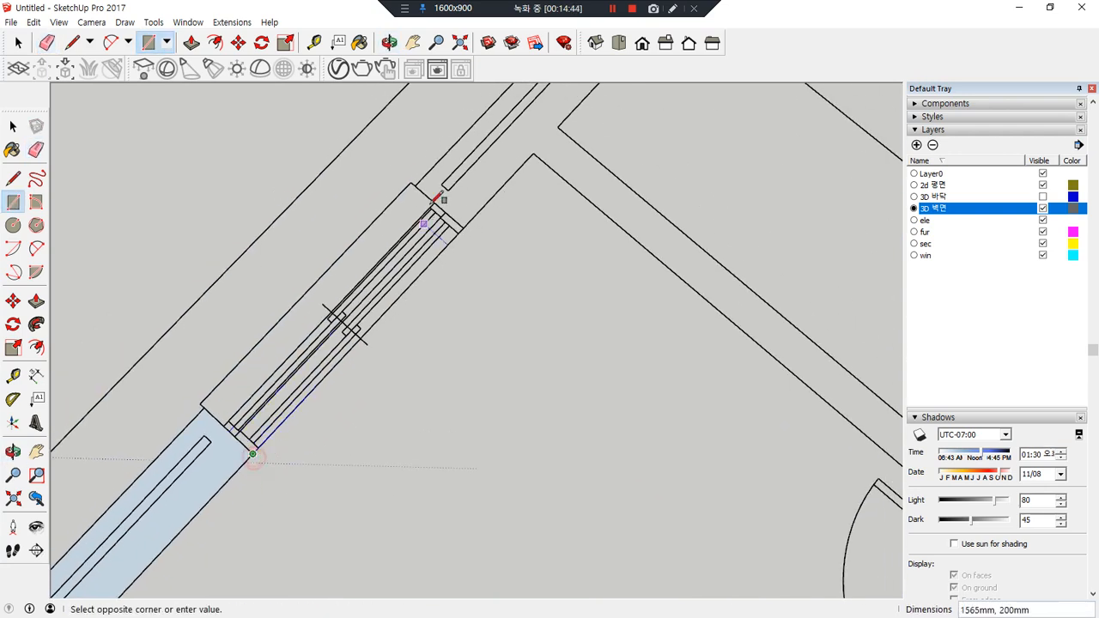
click(413, 184)
Draw a rectangle over the long exterior wall section between this window and the next one
scroll(403, 176, up, 2)
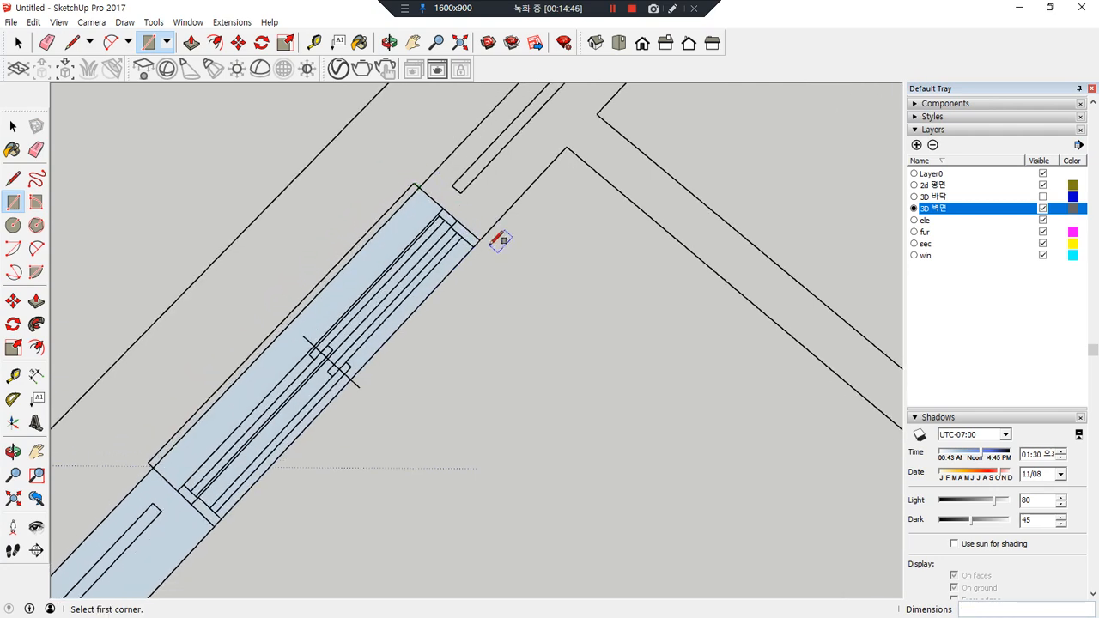
scroll(515, 215, down, 2)
shift+middle_drag(584, 174, 429, 498)
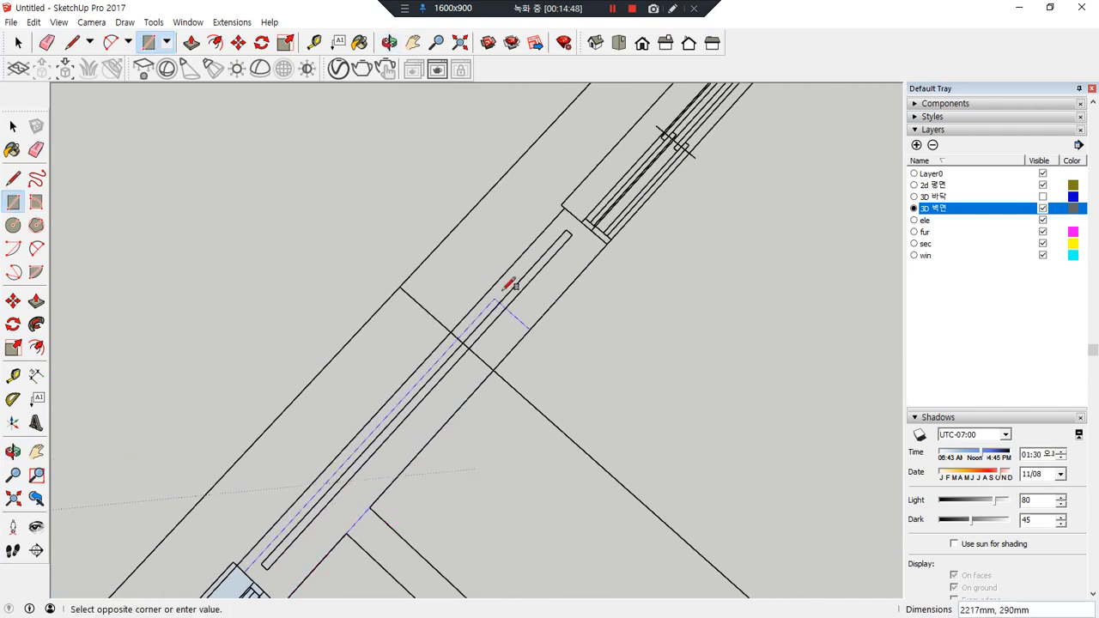
click(570, 210)
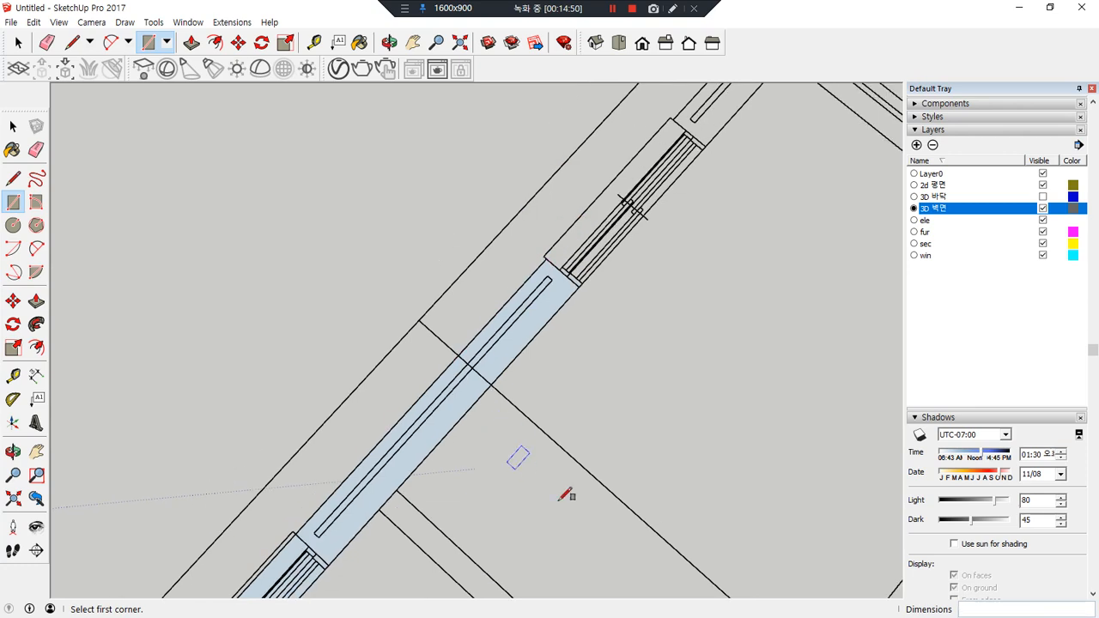
Draw a 200 × 400 mm rectangle over the short wall piece between the two neighbouring door frames
shift+middle_drag(566, 493, 446, 231)
scroll(616, 574, up, 4)
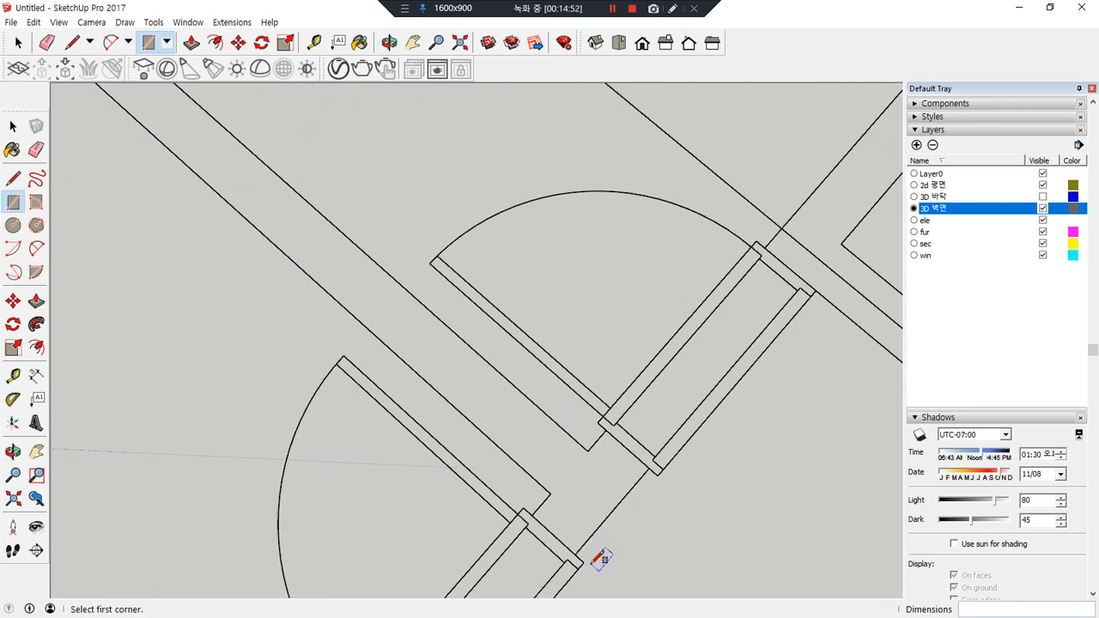
click(573, 553)
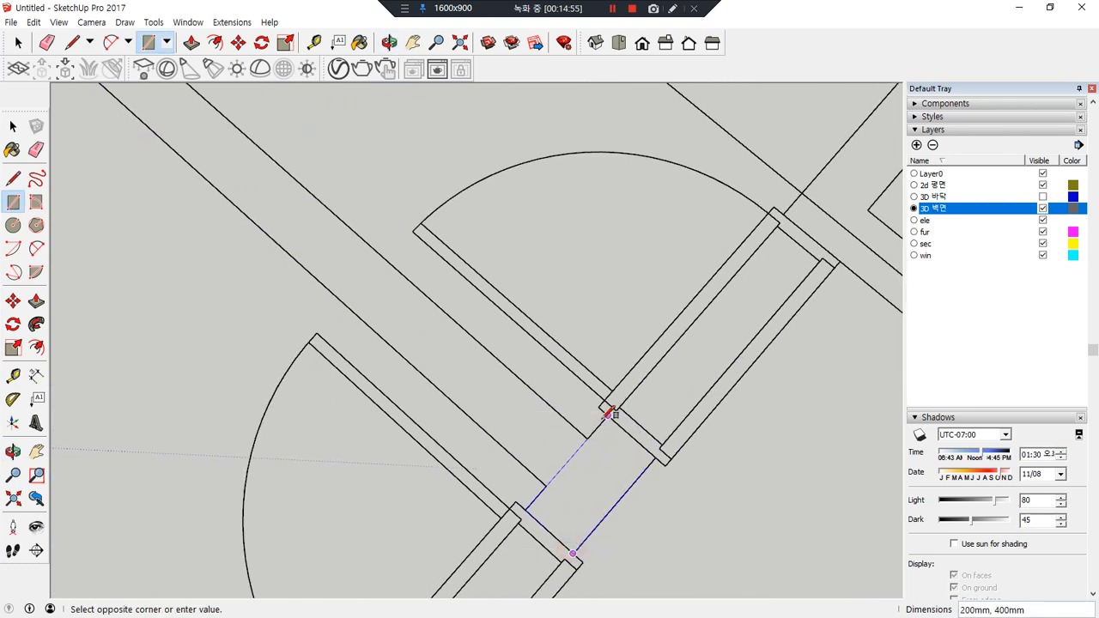
click(616, 410)
Draw a rectangle over the interior wall running from the short door-side piece to the exterior wall and erase the seam at the exterior wall
click(592, 429)
scroll(300, 274, down, 2)
shift+middle_drag(124, 92, 432, 353)
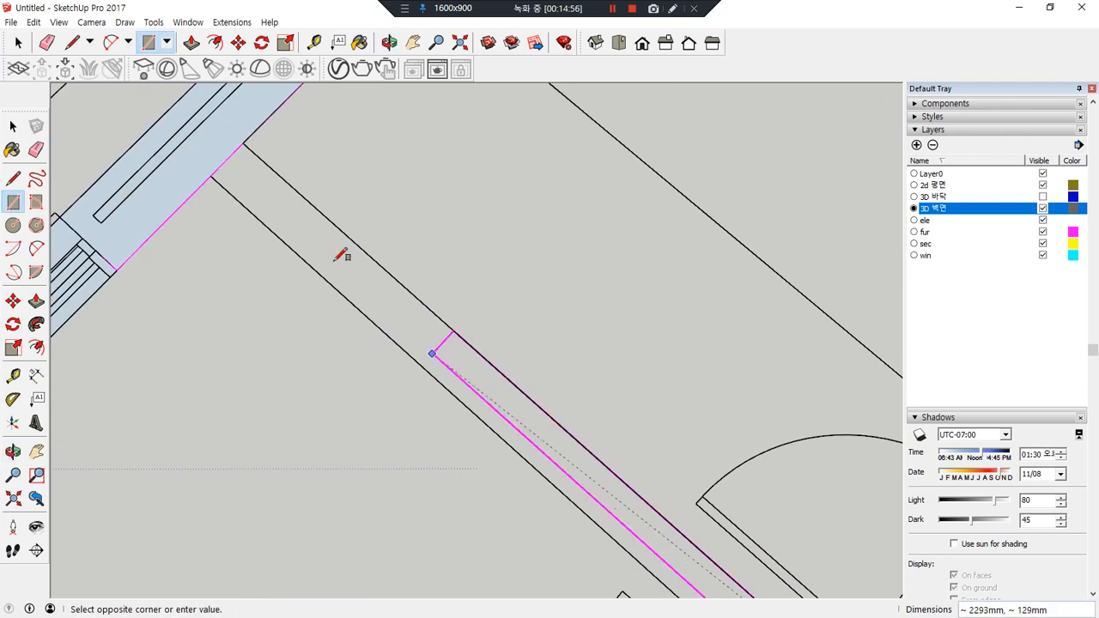
click(212, 177)
key(e)
click(219, 159)
scroll(340, 296, down, 3)
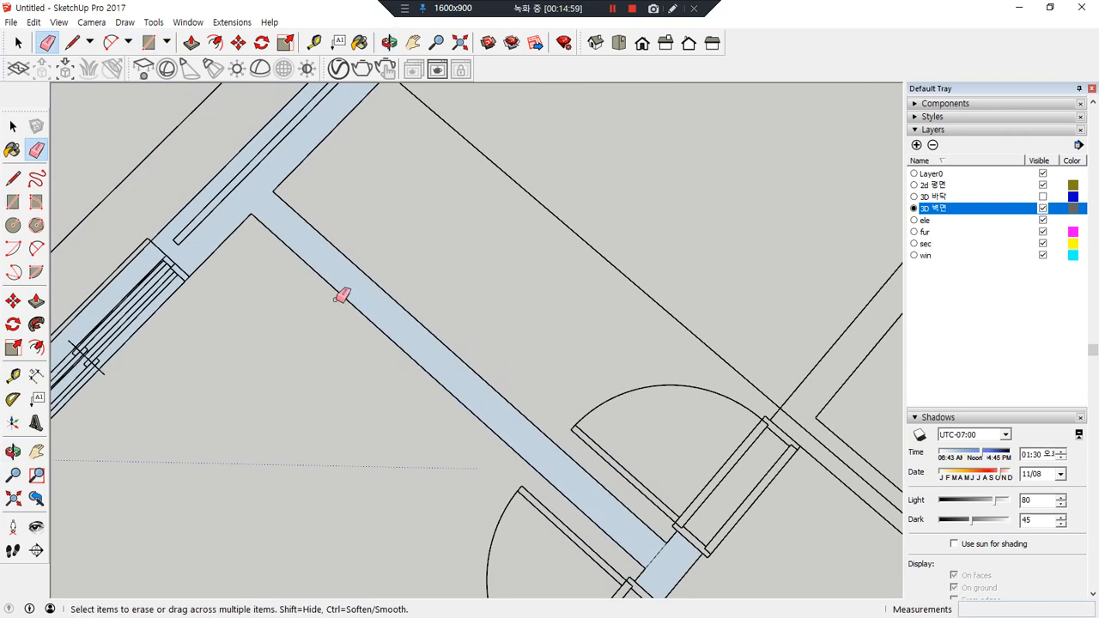
Draw a 1600 × 350 mm rectangle over the next exterior window opening and erase its outer edge beyond the wall line
shift+middle_drag(424, 228, 277, 557)
scroll(305, 345, up, 1)
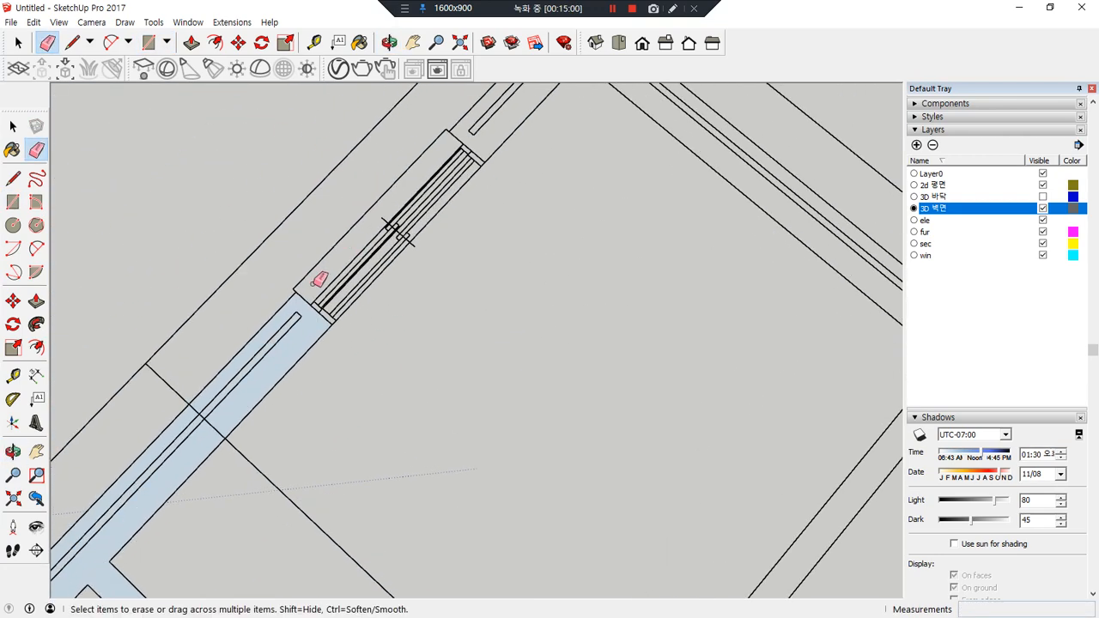
scroll(313, 286, up, 1)
shift+middle_drag(403, 285, 362, 398)
key(r)
click(301, 441)
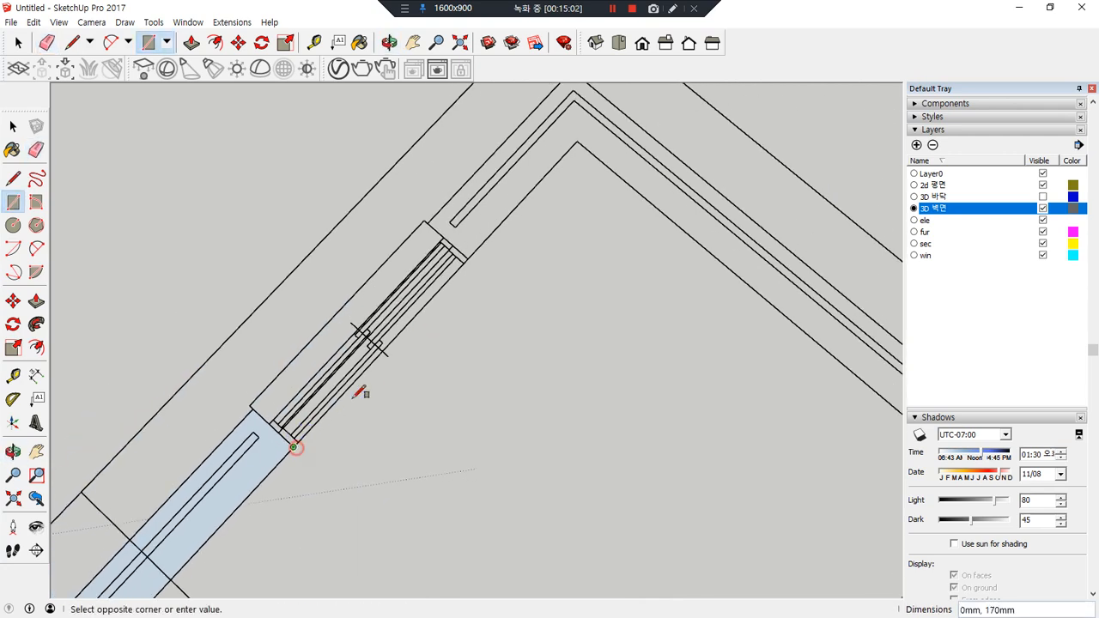
click(440, 216)
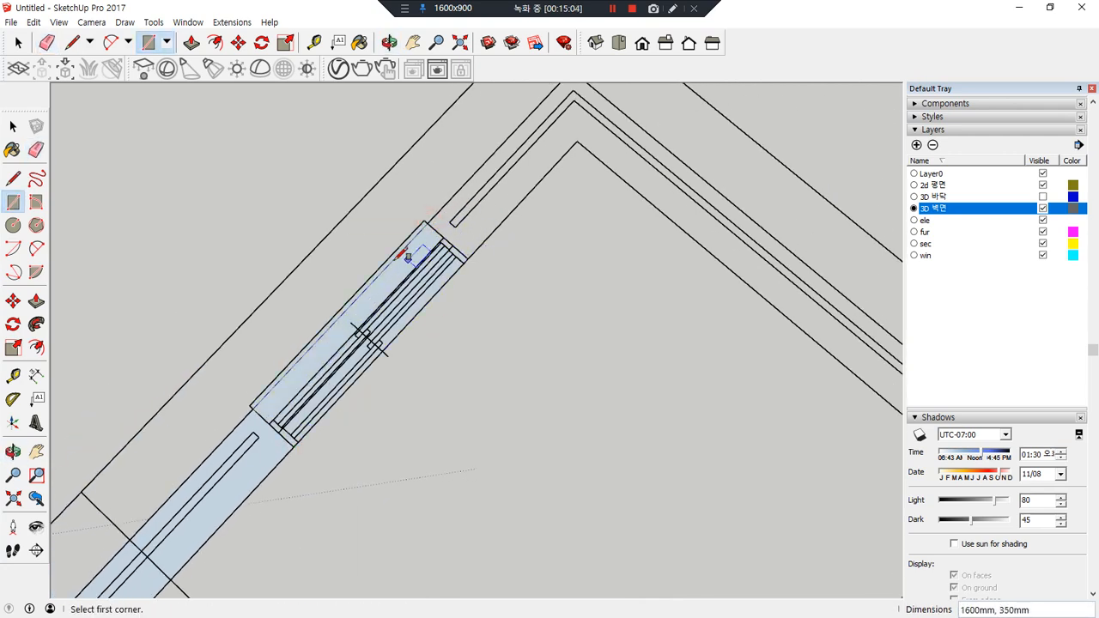
scroll(404, 255, up, 2)
key(e)
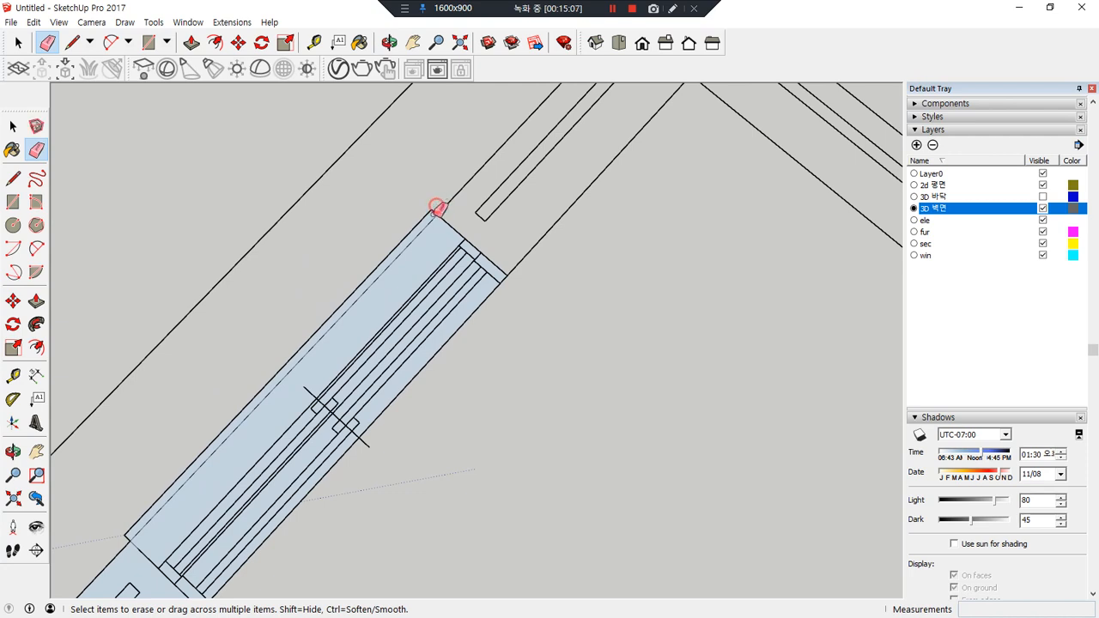
drag(421, 215, 132, 528)
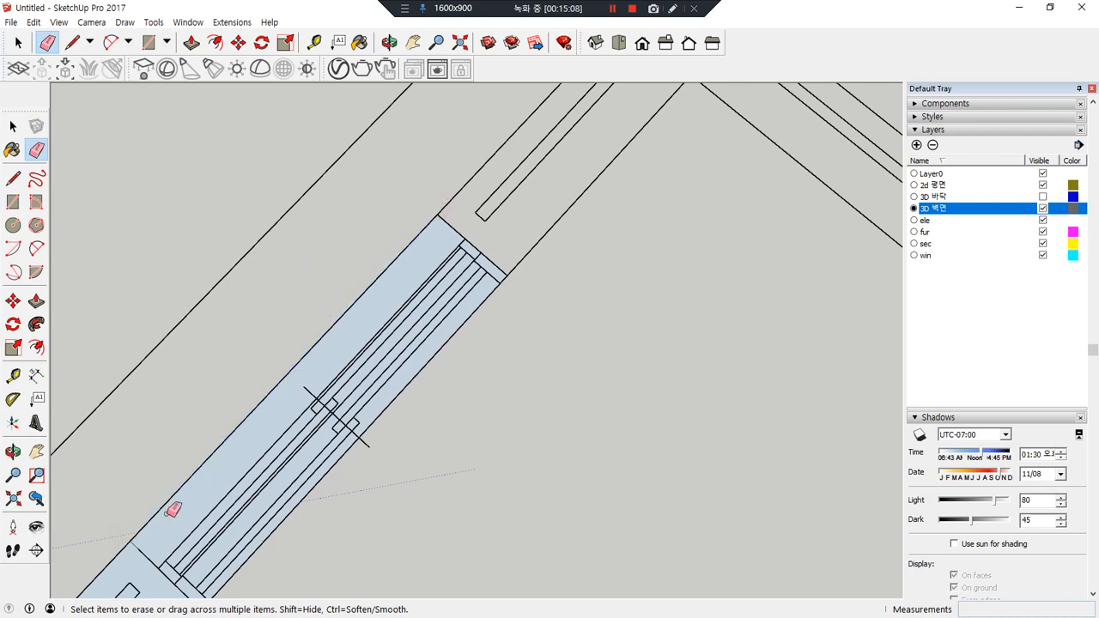
Draw a rectangle over the exterior wall section between this window opening and the building corner
scroll(471, 351, down, 2)
key(r)
click(502, 286)
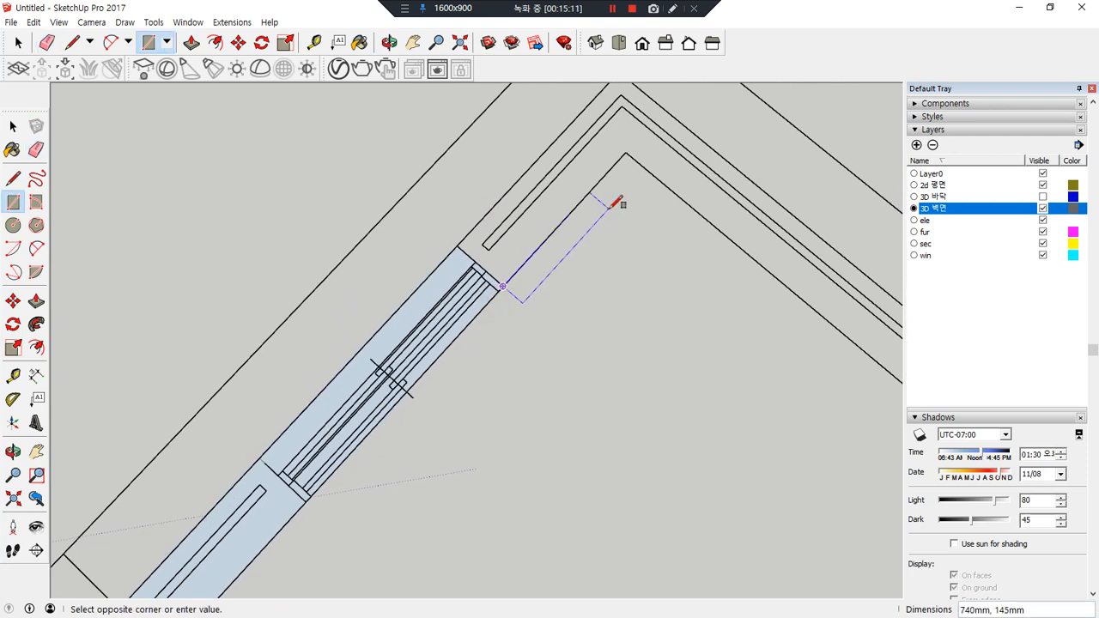
shift+middle_drag(610, 209, 498, 368)
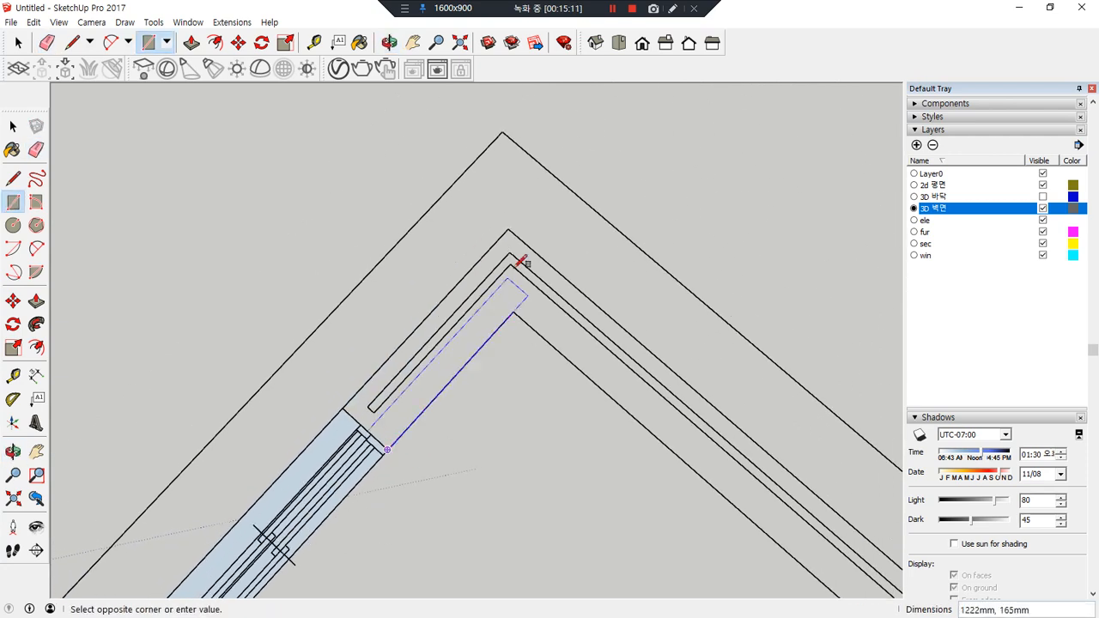
click(521, 318)
Draw a rectangle over the exterior wall's other leg, from the building corner to the next window frame
scroll(761, 521, down, 1)
scroll(761, 520, up, 4)
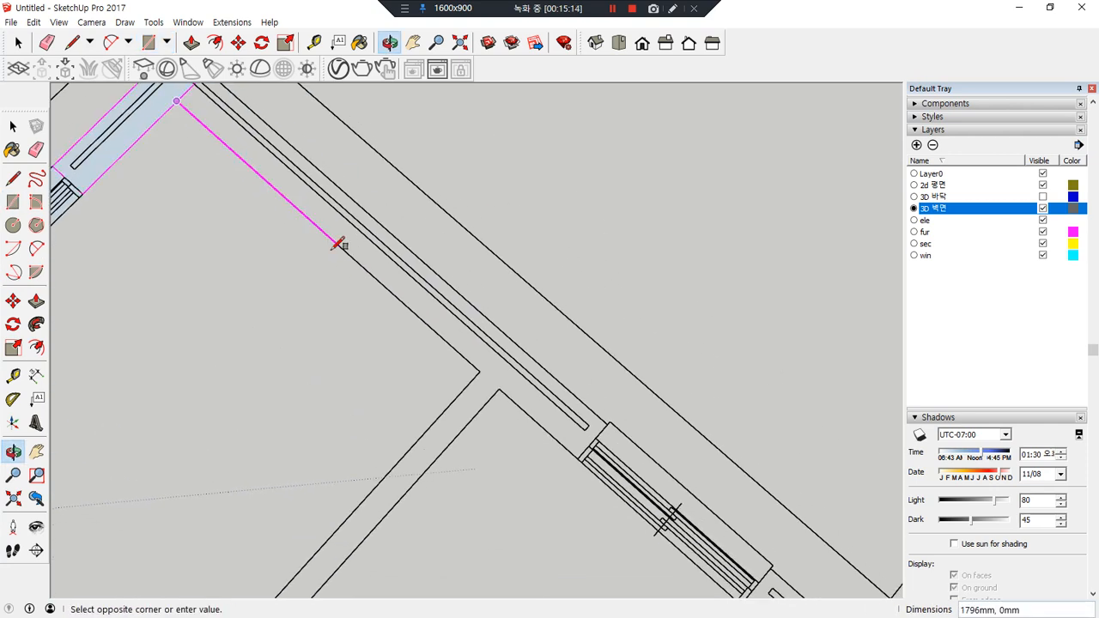
scroll(613, 421, up, 2)
click(606, 426)
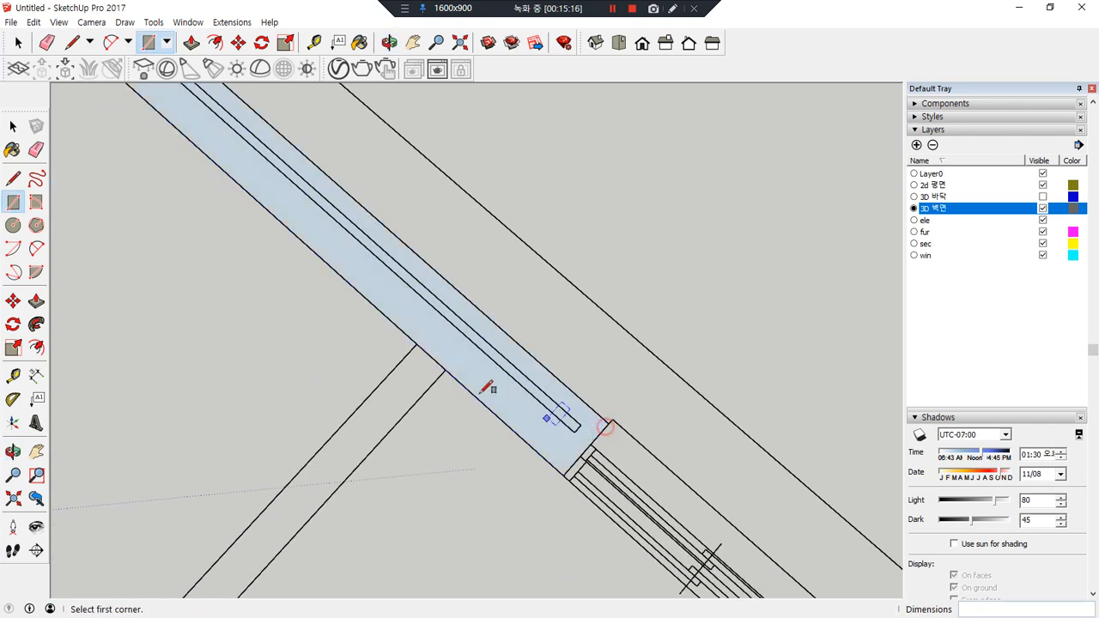
Draw a 200 mm wide rectangle over the interior wall running from this exterior wall toward the door frames
click(417, 343)
scroll(390, 410, down, 2)
shift+middle_drag(304, 461, 629, 108)
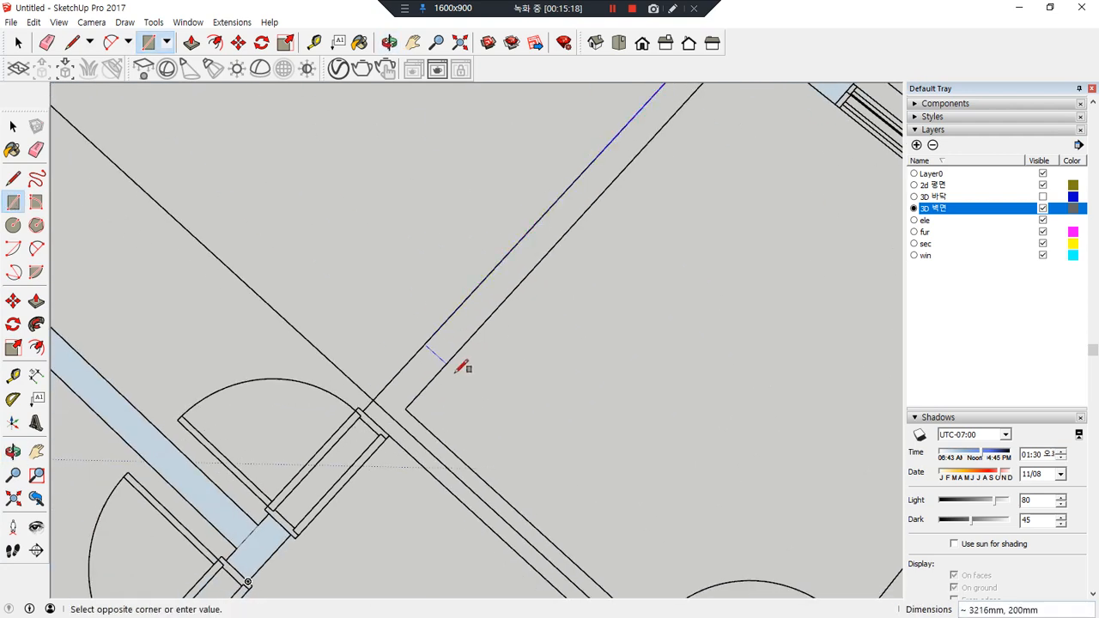
Fill the 3625 × 200 mm diagonal wall and the adjoining 2300 × 200 mm wall up to the door with rectangles, erasing the seam between them
scroll(440, 397, up, 2)
click(394, 412)
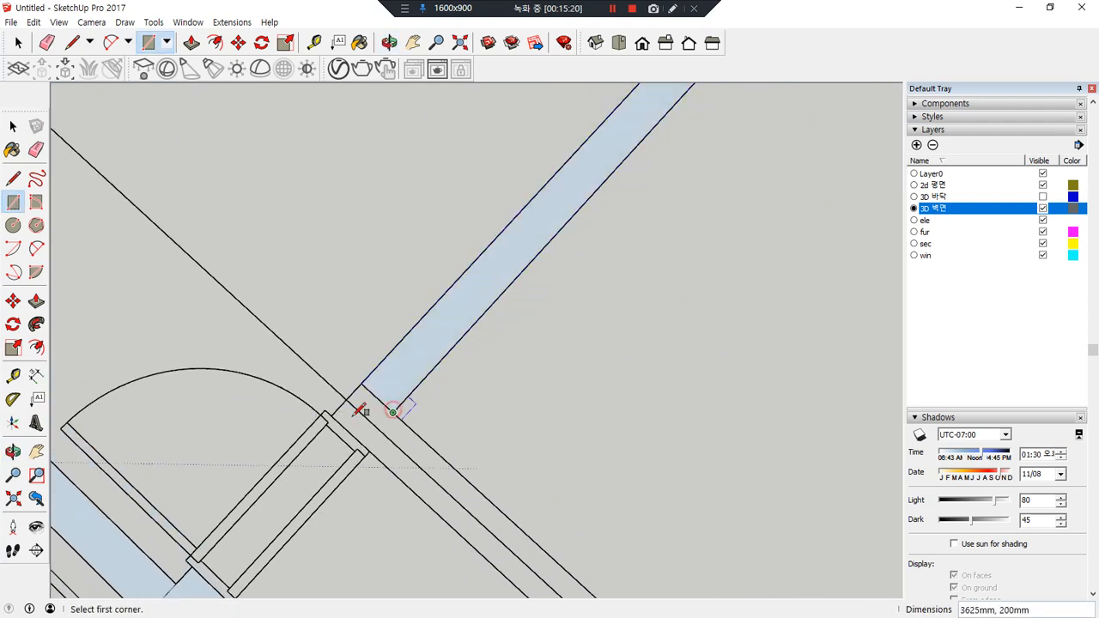
click(334, 413)
scroll(490, 483, down, 2)
shift+middle_drag(490, 483, 446, 277)
scroll(447, 277, up, 3)
scroll(407, 260, up, 1)
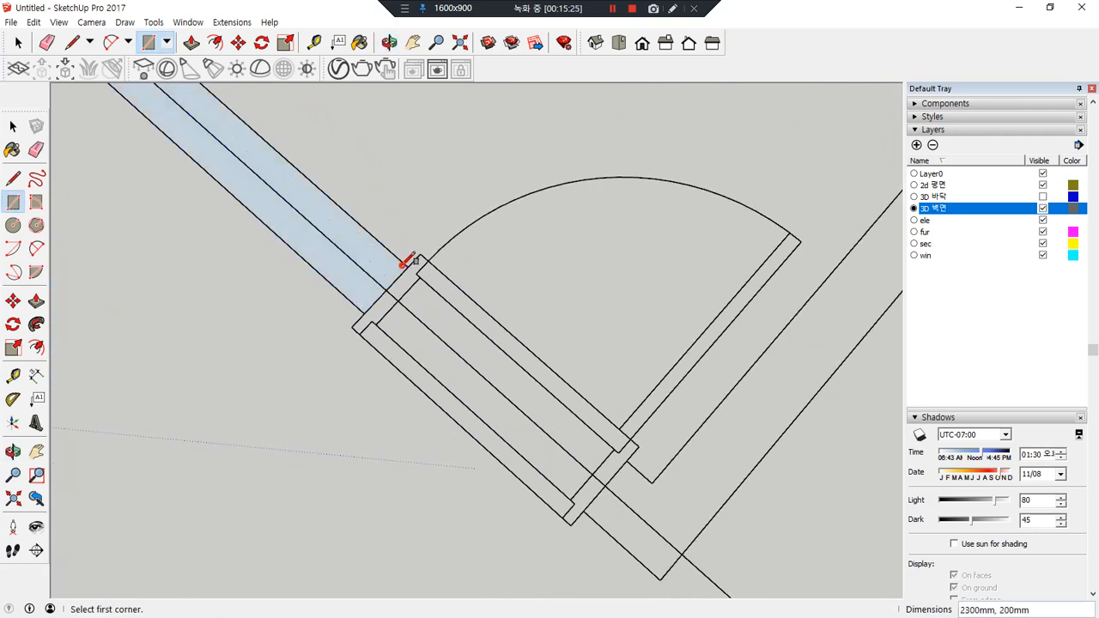
middle_drag(296, 164, 405, 326)
key(e)
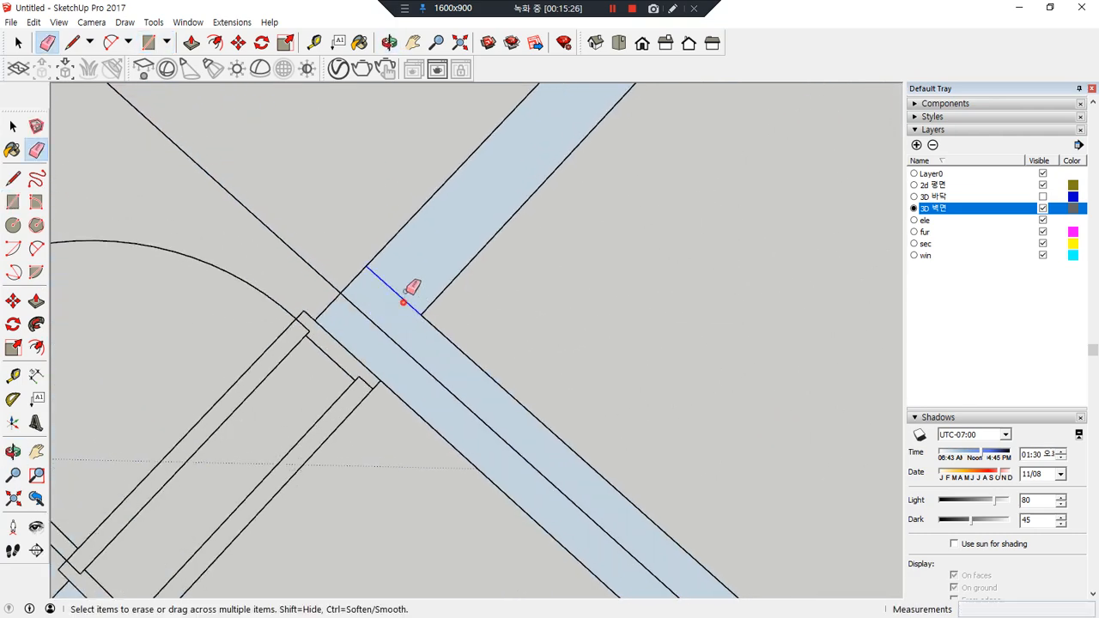
Draw a 300 × 200 mm rectangle over the short wall stub between the room's door and its lower corner
scroll(495, 382, down, 4)
shift+middle_drag(736, 483, 437, 306)
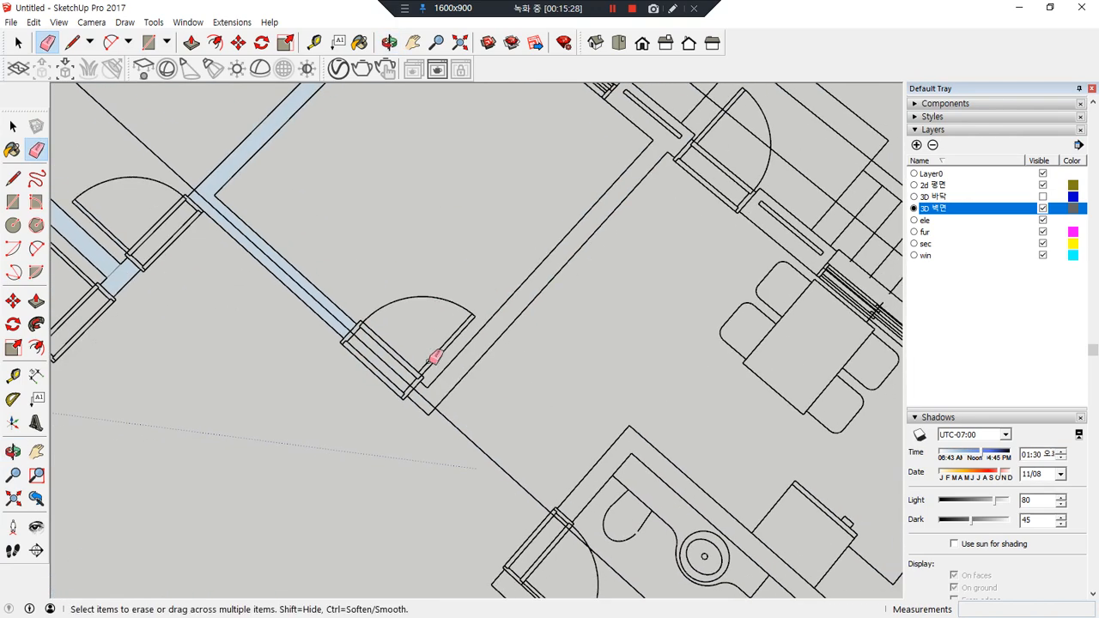
scroll(422, 378, up, 2)
scroll(430, 401, up, 3)
key(r)
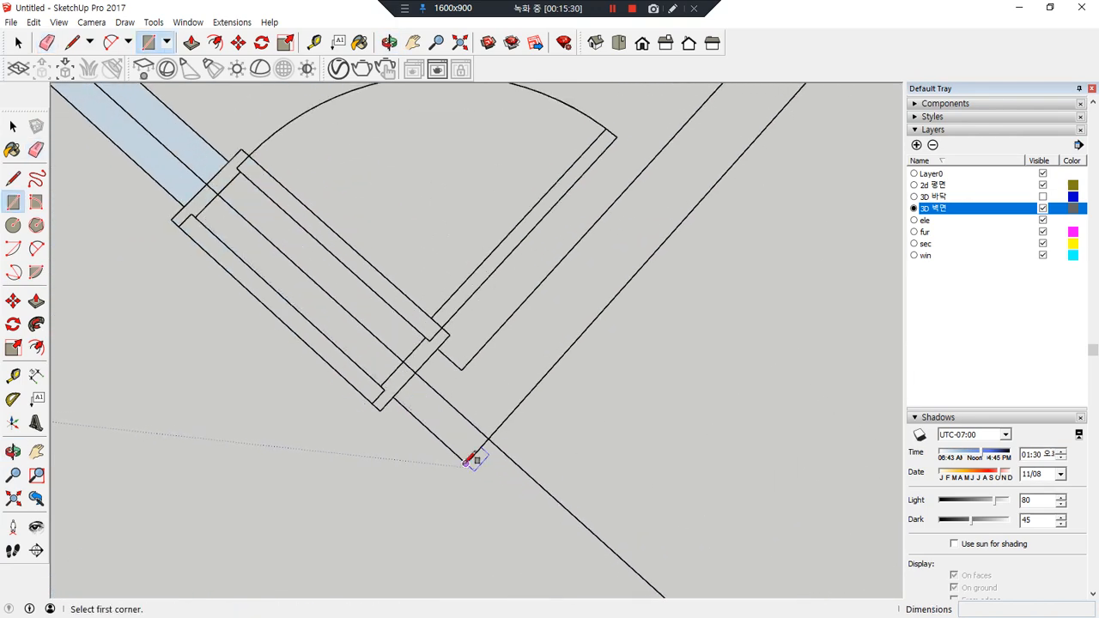
click(465, 462)
click(441, 347)
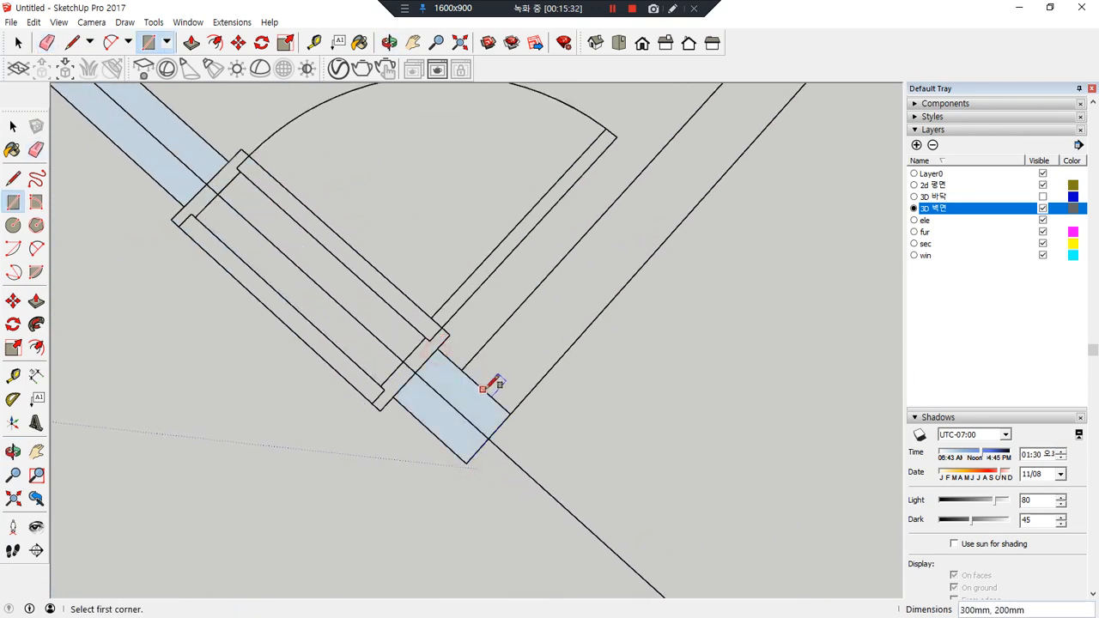
Fill the long diagonal wall from the stub to the exterior wall with a rectangle and erase the seam at the stub
click(510, 412)
scroll(671, 232, down, 2)
shift+middle_drag(742, 163, 365, 598)
scroll(518, 388, up, 2)
shift+middle_drag(359, 500, 550, 163)
key(e)
Fill the exterior wall section between the window and the entrance door with a 1000 × 350 mm rectangle, erasing its seam with the room wall
scroll(456, 424, down, 4)
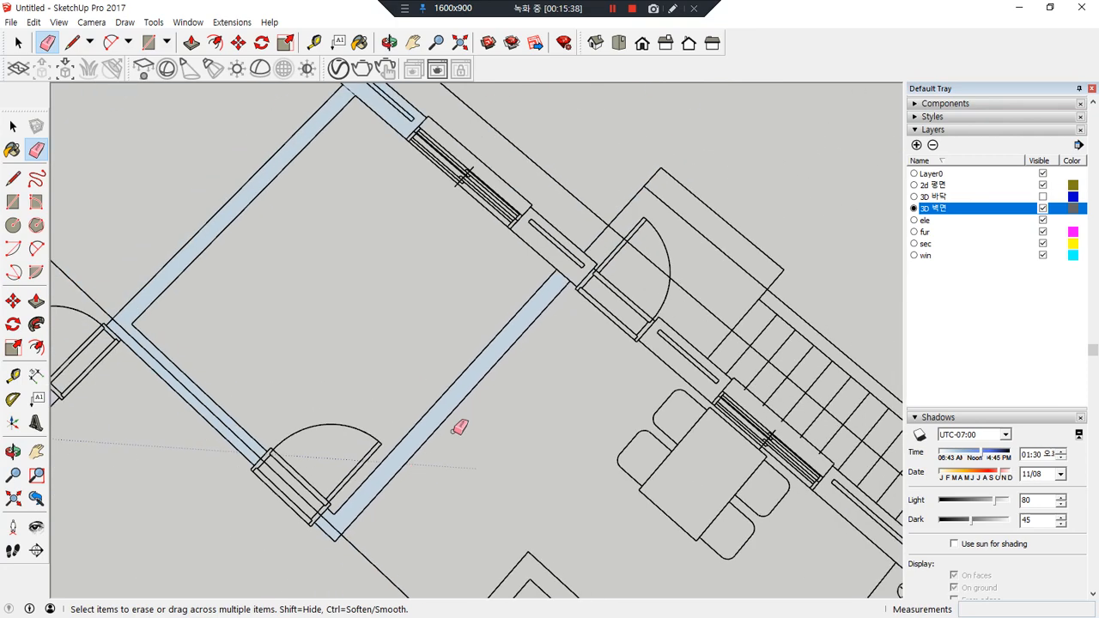
scroll(523, 385, up, 5)
scroll(530, 438, up, 2)
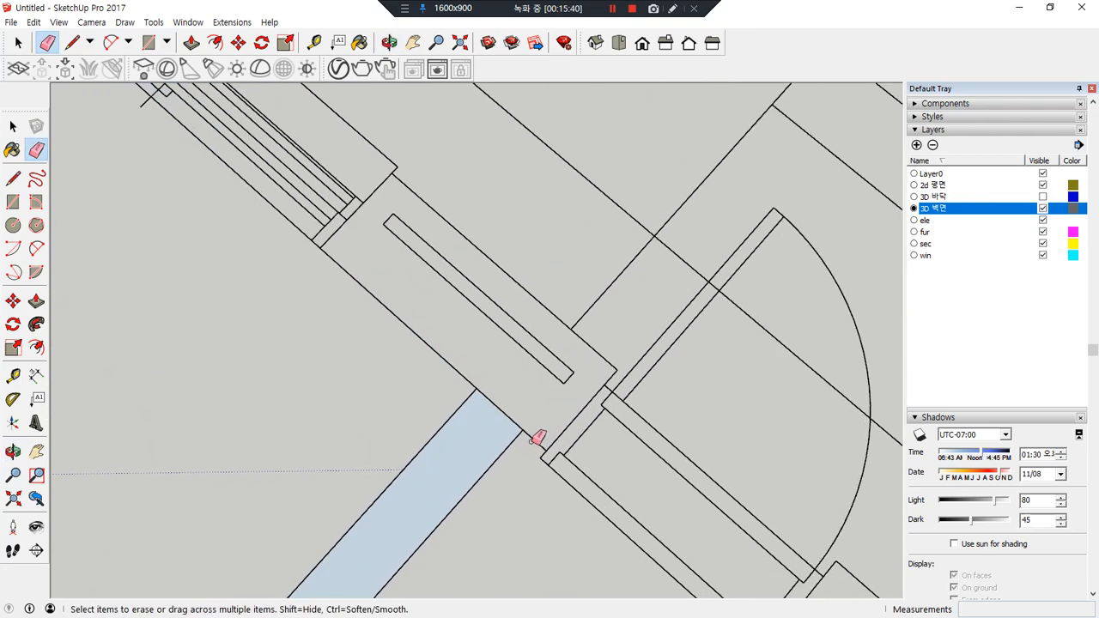
key(r)
click(546, 450)
click(383, 181)
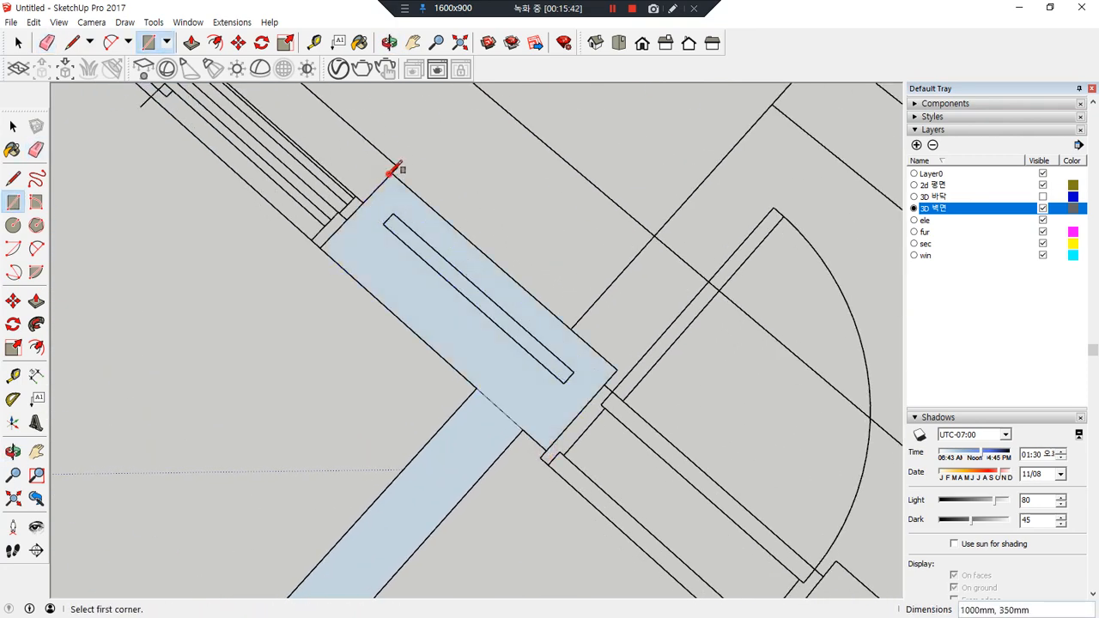
key(e)
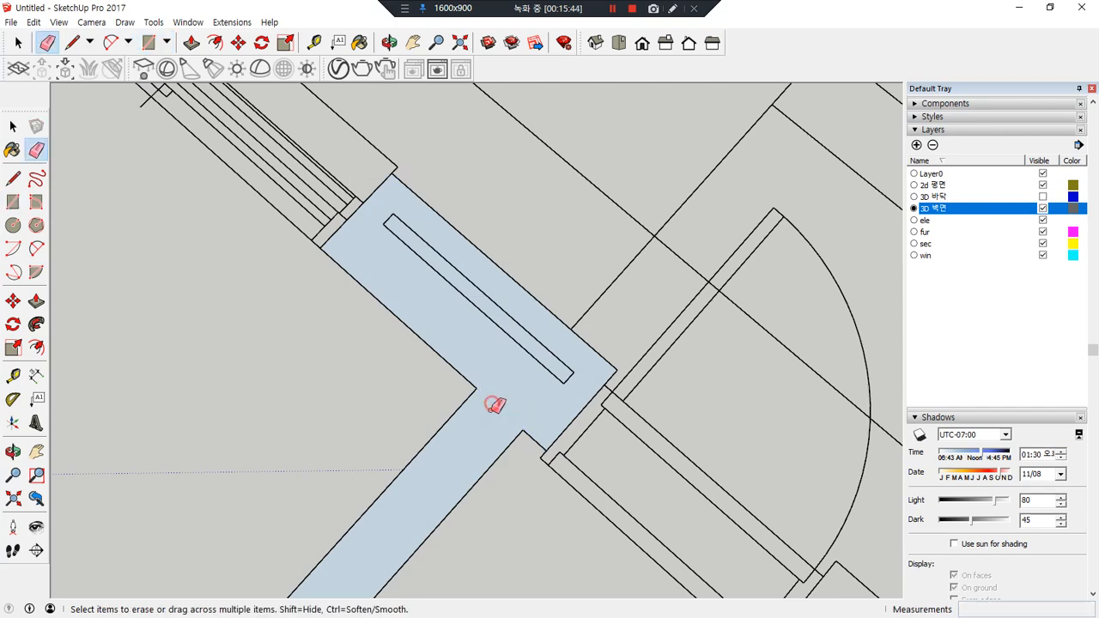
Draw a rectangle across the room's window opening, joining the exterior wall sections on both sides
key(r)
click(393, 174)
scroll(252, 260, down, 1)
mouse_move(249, 262)
shift+middle_down()
mouse_move(582, 611)
mouse_move(606, 615)
shift+middle_up()
scroll(444, 429, up, 1)
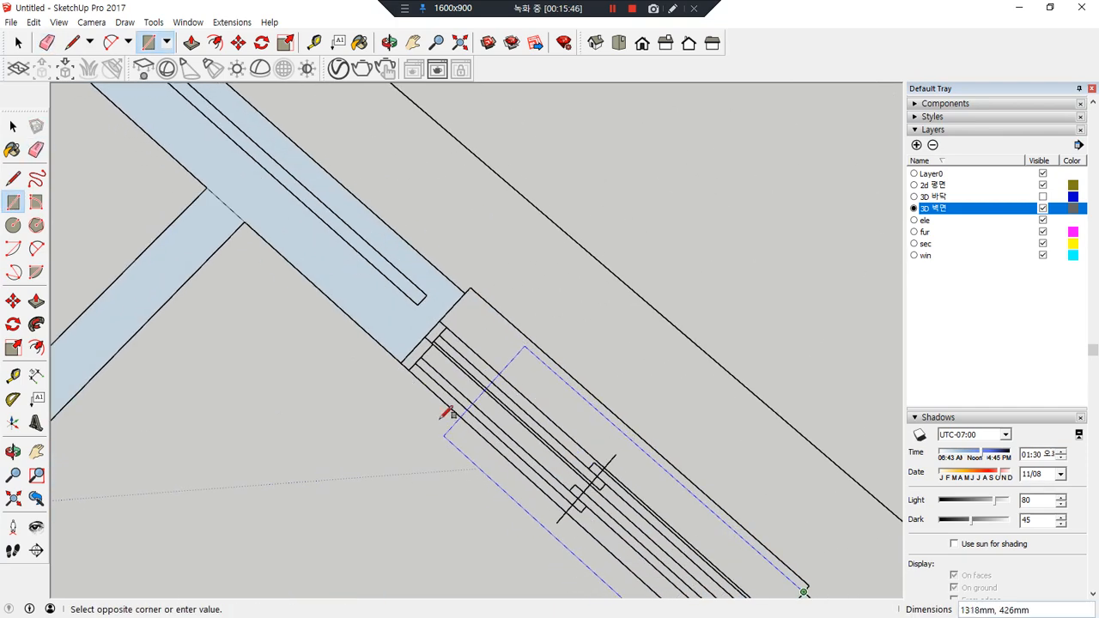
scroll(407, 368, up, 1)
click(400, 361)
Erase the edges of the narrow strip projecting beyond the exterior wall line along the room's window
key(e)
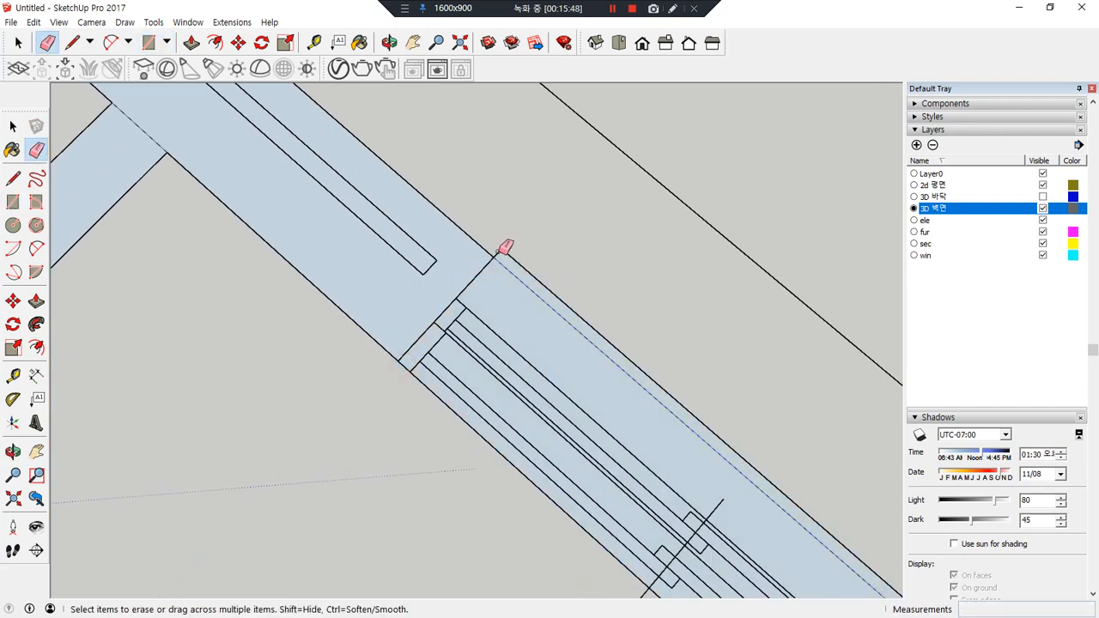
shift+middle_drag(729, 486, 206, 223)
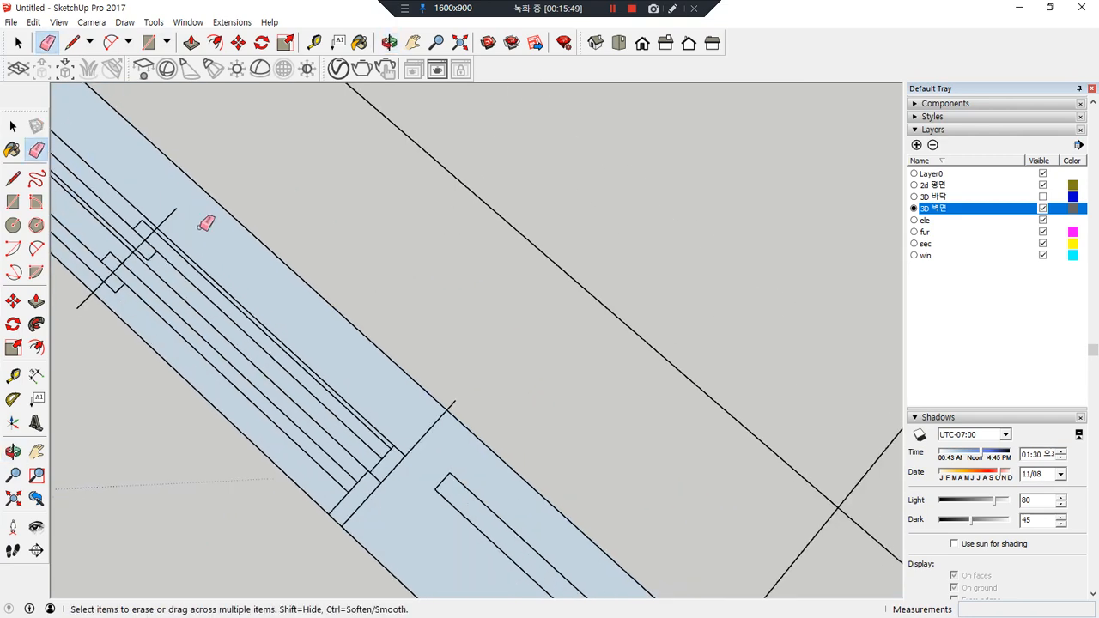
click(453, 405)
Fill the exterior wall section between the entrance door and the dining area window with a rectangle
scroll(521, 478, down, 2)
shift+middle_drag(585, 481, 382, 169)
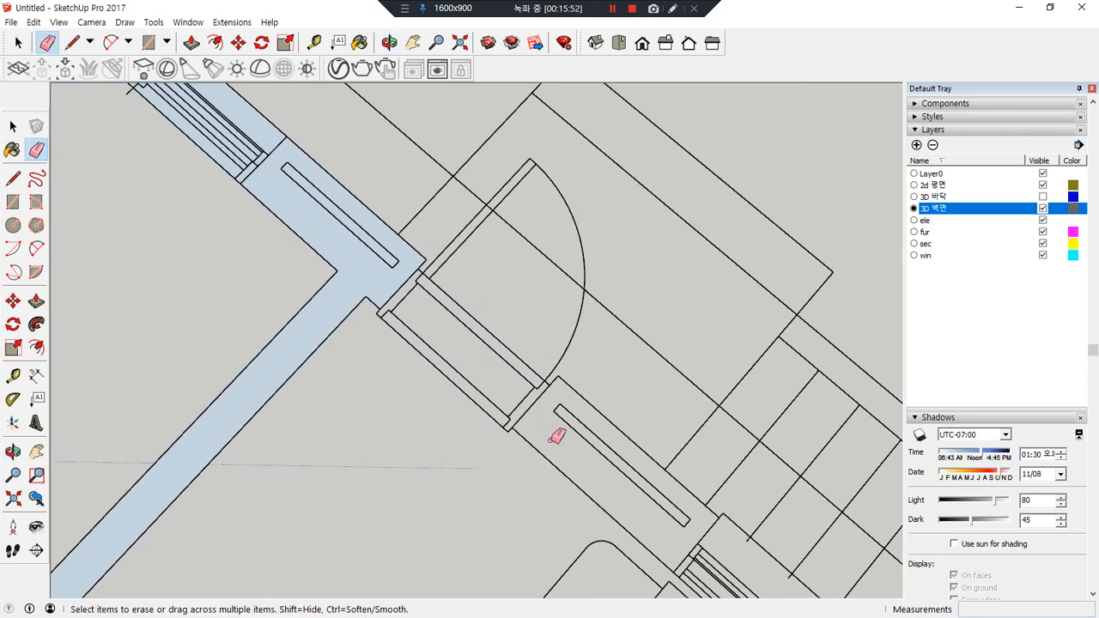
scroll(556, 436, up, 1)
key(r)
click(504, 424)
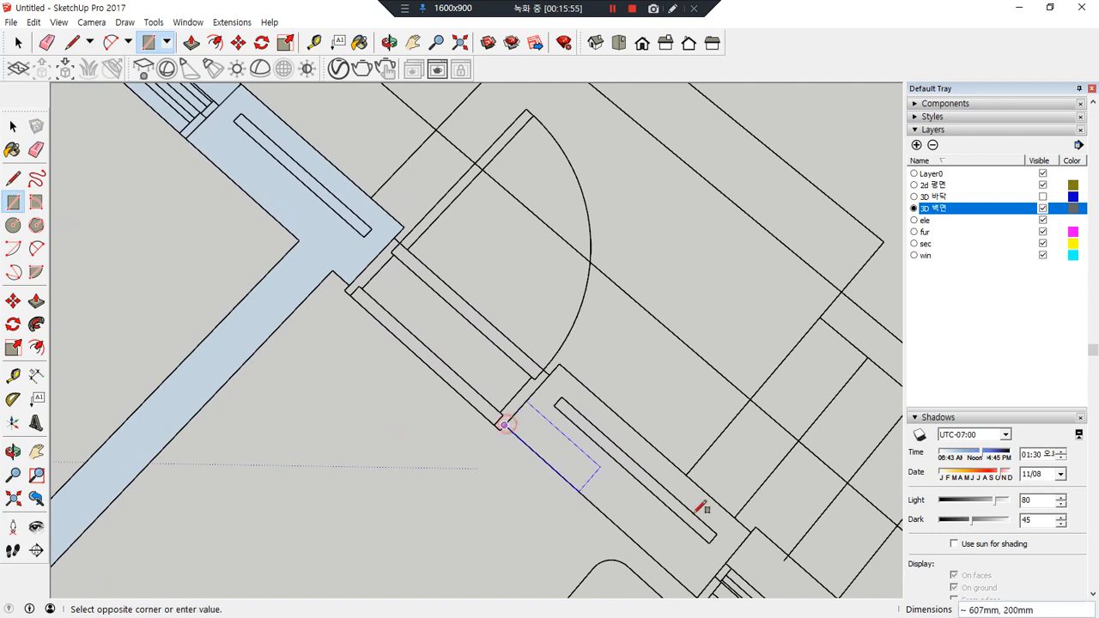
shift+middle_drag(752, 530, 314, 215)
click(269, 238)
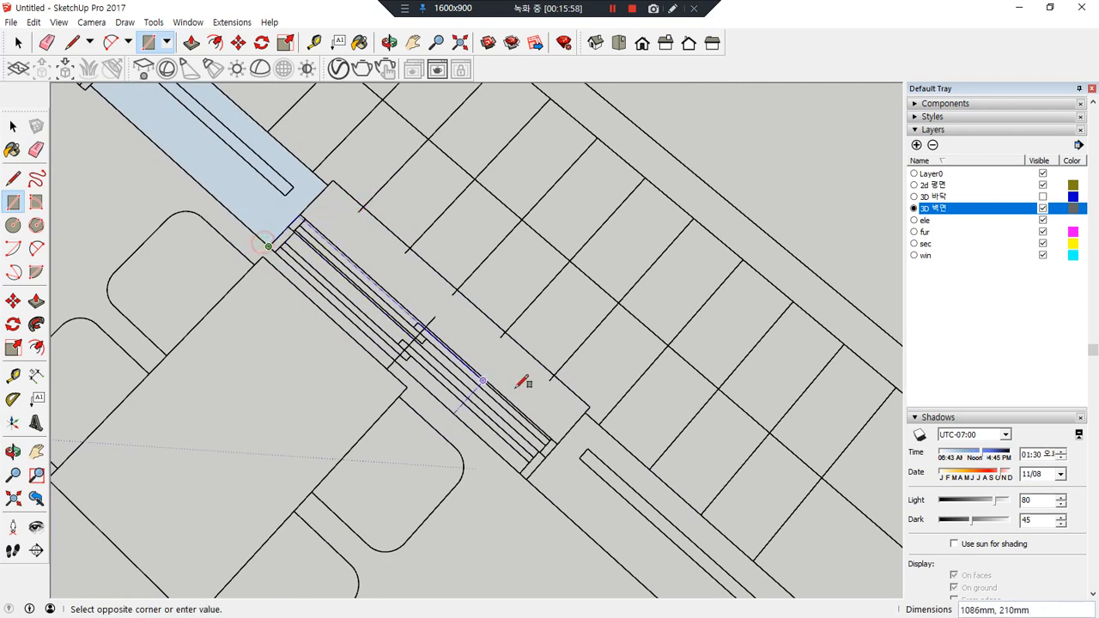
Fill the dining area window opening with a rectangle and erase the strip projecting beyond the exterior wall line
click(590, 409)
key(e)
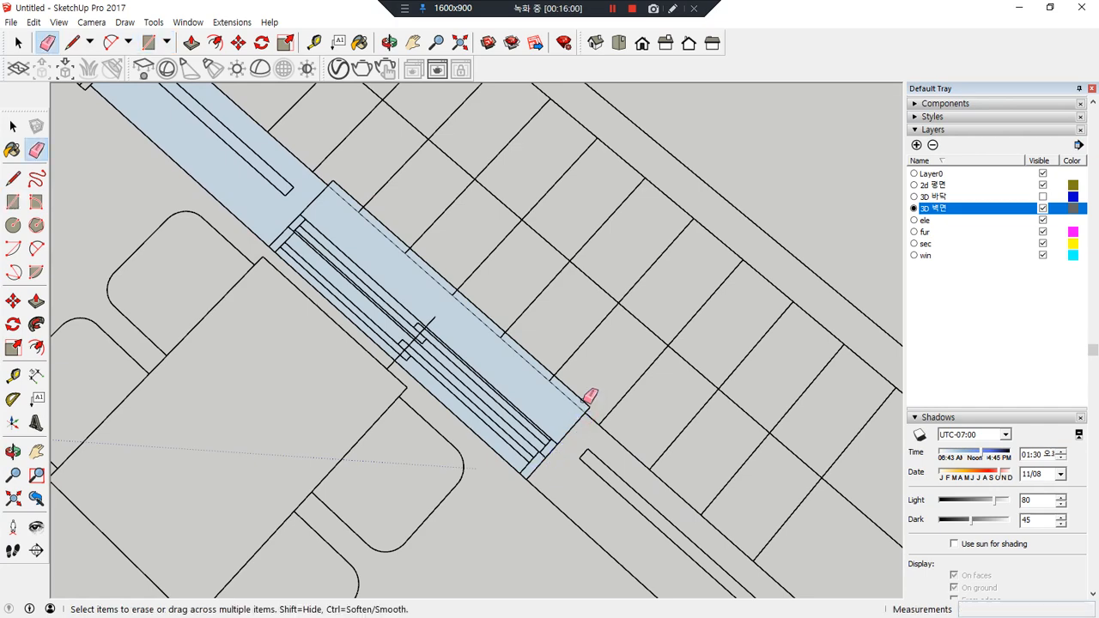
drag(594, 406, 591, 404)
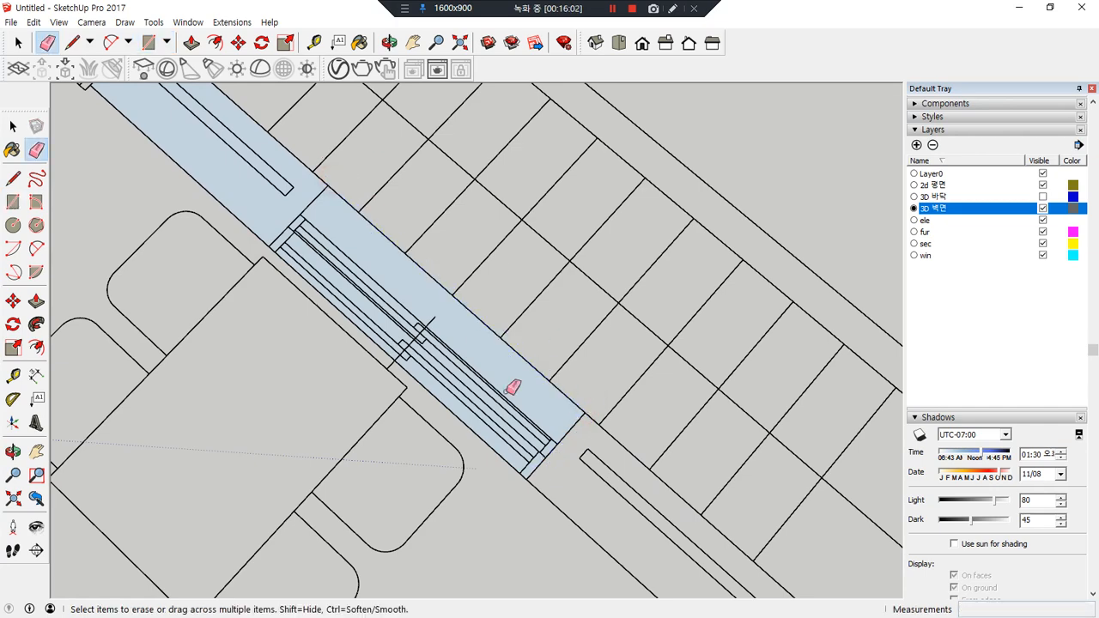
Fill the exterior walls around the kitchen corner with rectangles of about 2027 × 350 mm and 663 × 350 mm, erasing the seam between them
key(r)
click(525, 475)
scroll(755, 567, down, 1)
shift+middle_drag(755, 567, 441, 209)
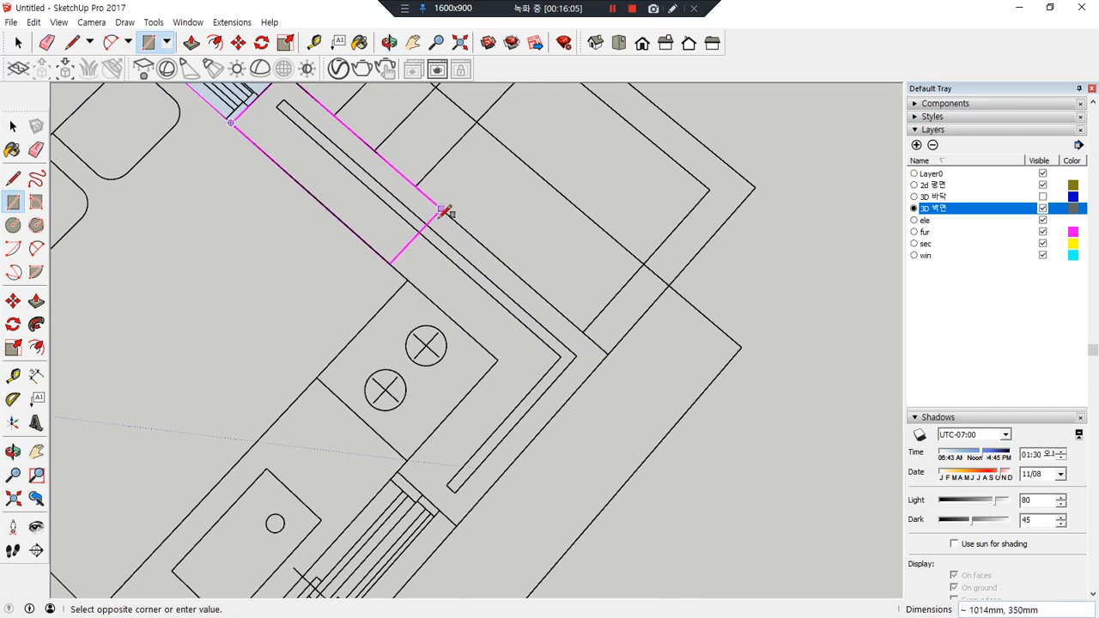
click(608, 353)
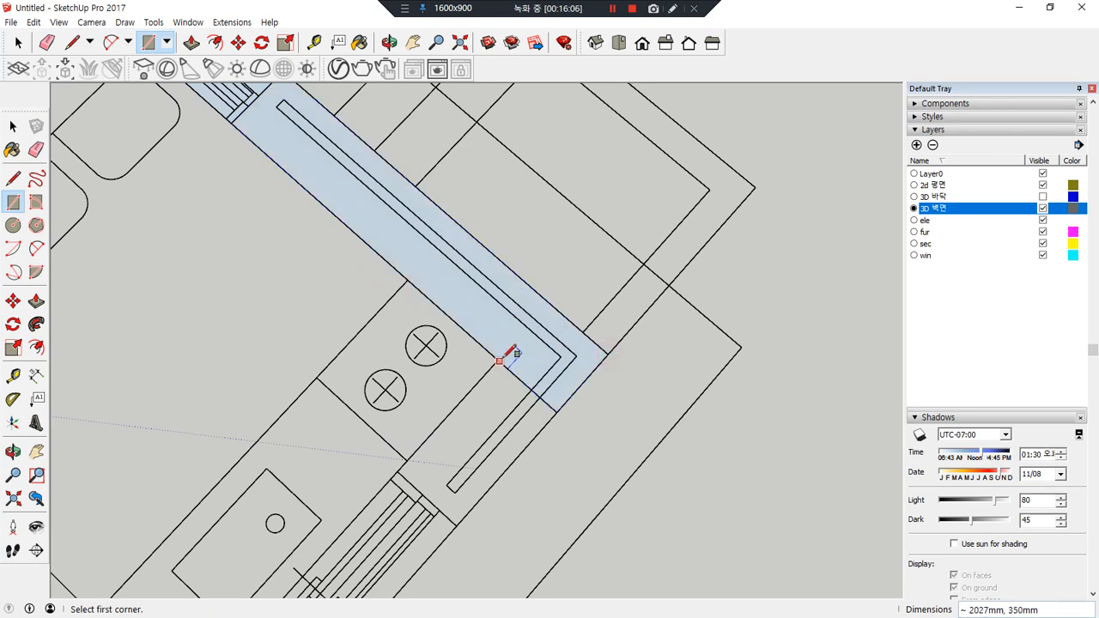
click(498, 360)
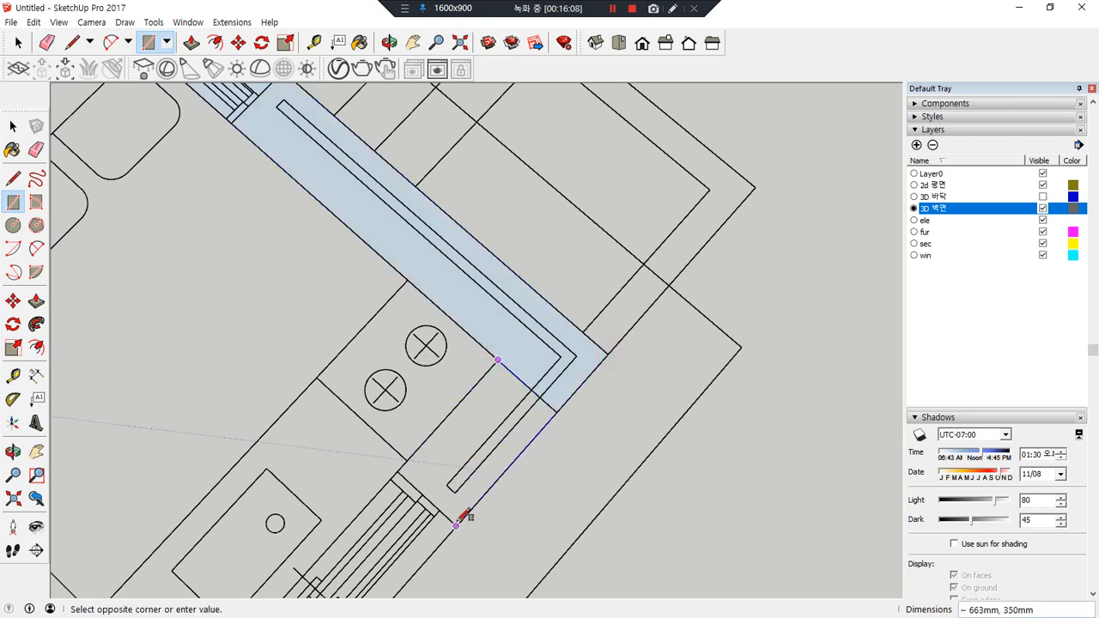
key(e)
Fill the kitchen window opening with a 1200 × 350 mm rectangle and the wall section up to the bathroom window with another
shift+middle_drag(375, 505, 594, 163)
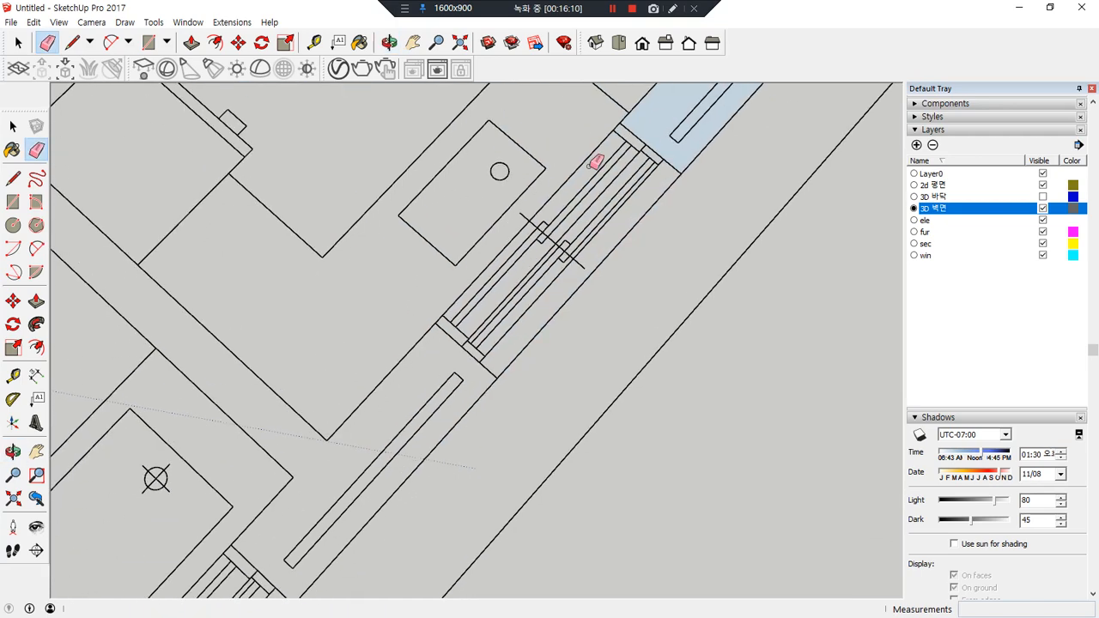
key(r)
click(681, 173)
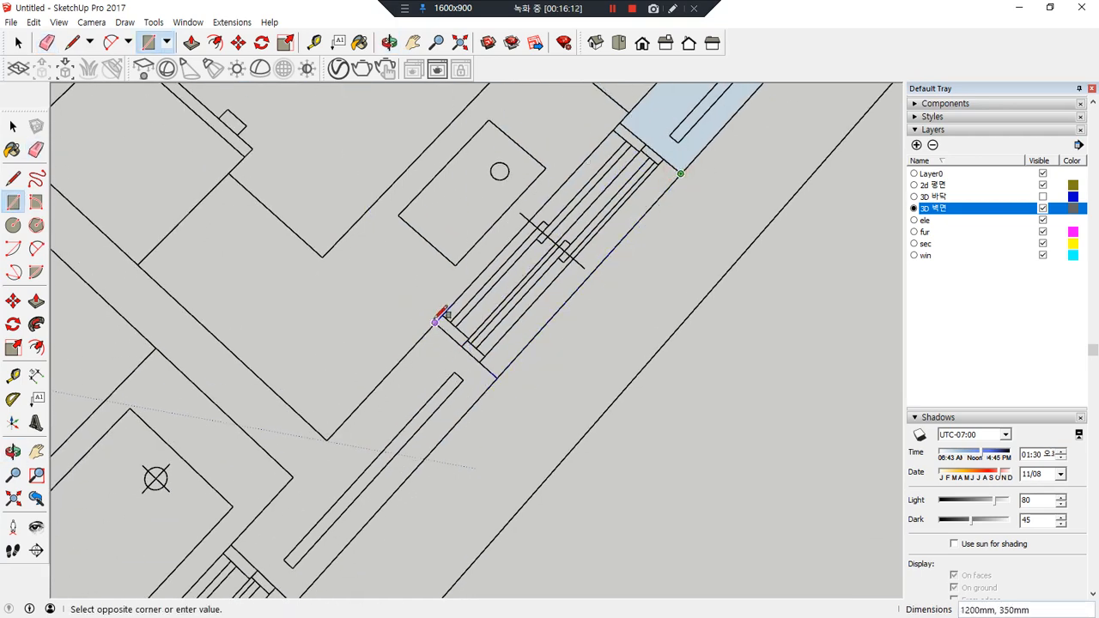
click(435, 321)
click(435, 322)
mouse_move(336, 532)
shift+middle_down()
mouse_move(478, 252)
mouse_move(666, 472)
mouse_move(676, 455)
shift+middle_up()
click(447, 286)
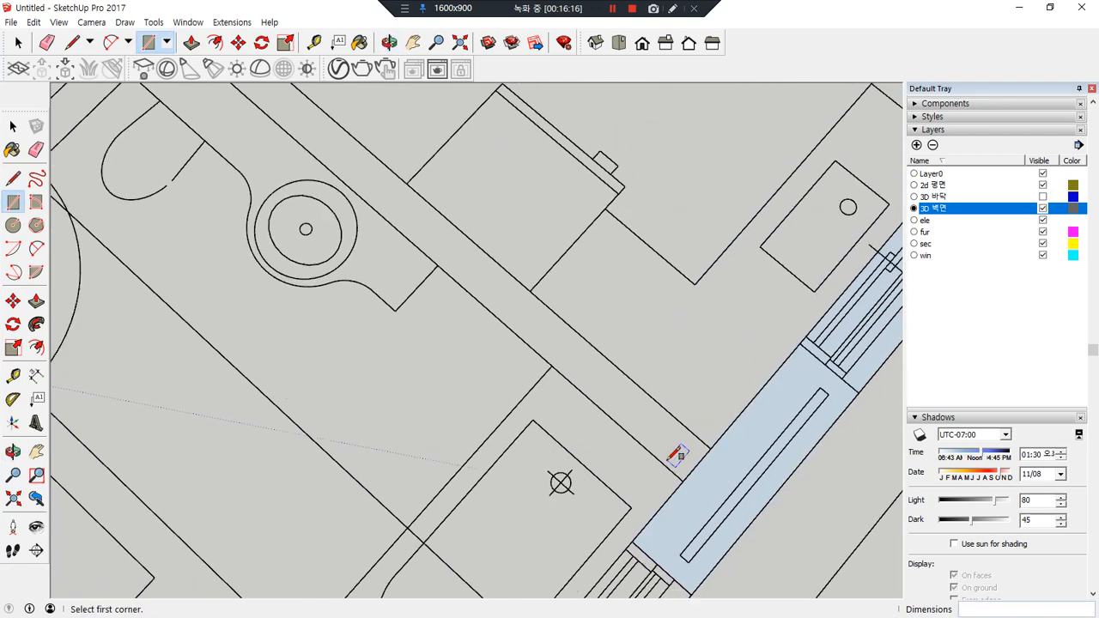
Fill the wall between bathroom and kitchen and its short return to the bathroom door with rectangles, erasing the seams
shift+middle_drag(374, 231, 571, 519)
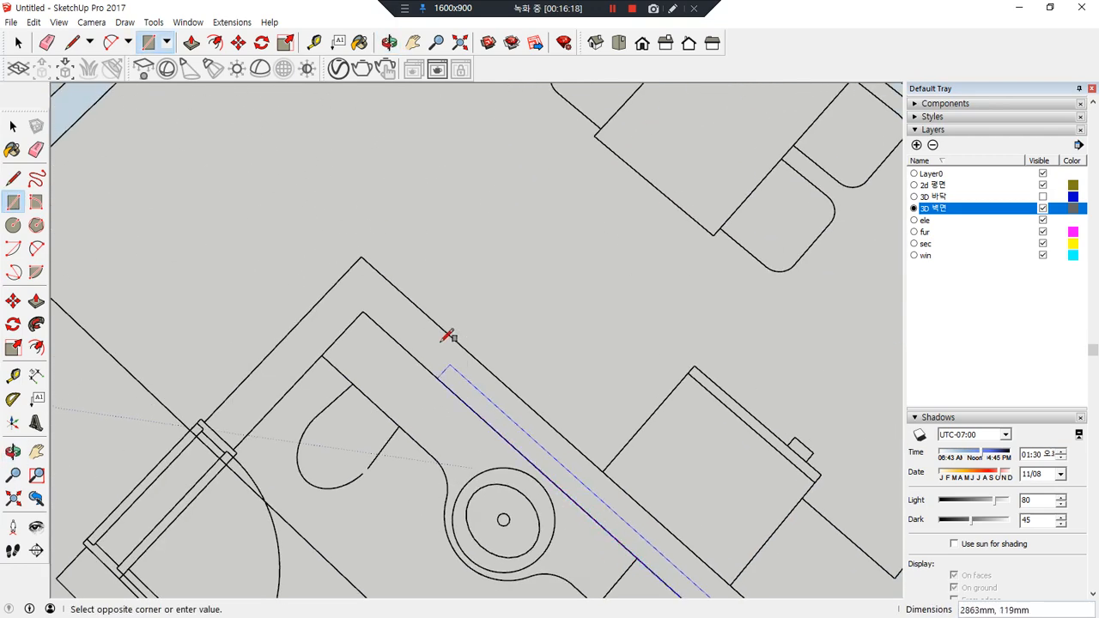
click(361, 256)
click(361, 312)
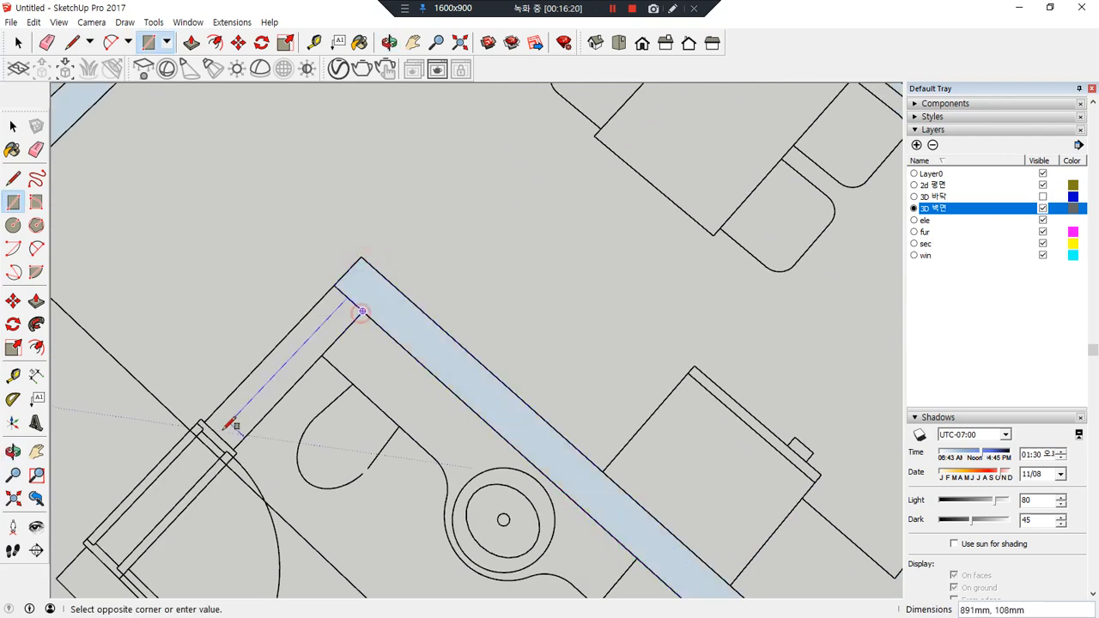
click(203, 422)
key(e)
Fill the bathroom window opening in the exterior wall with a 350 × 1000 mm rectangle
scroll(327, 449, down, 3)
shift+middle_drag(396, 420, 440, 137)
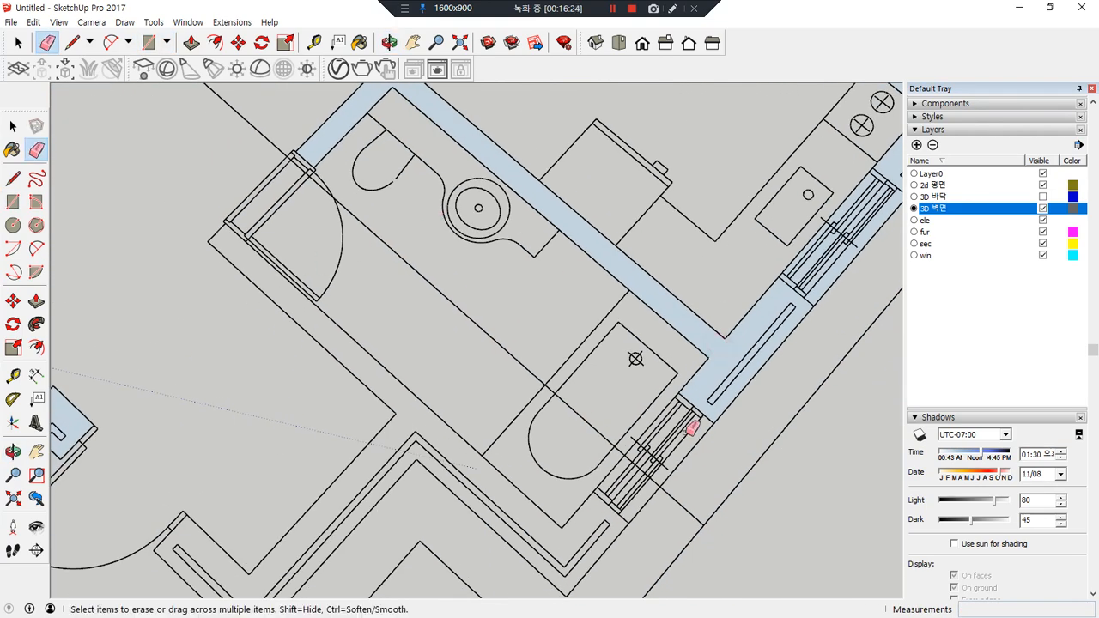
scroll(692, 429, up, 2)
key(r)
click(597, 574)
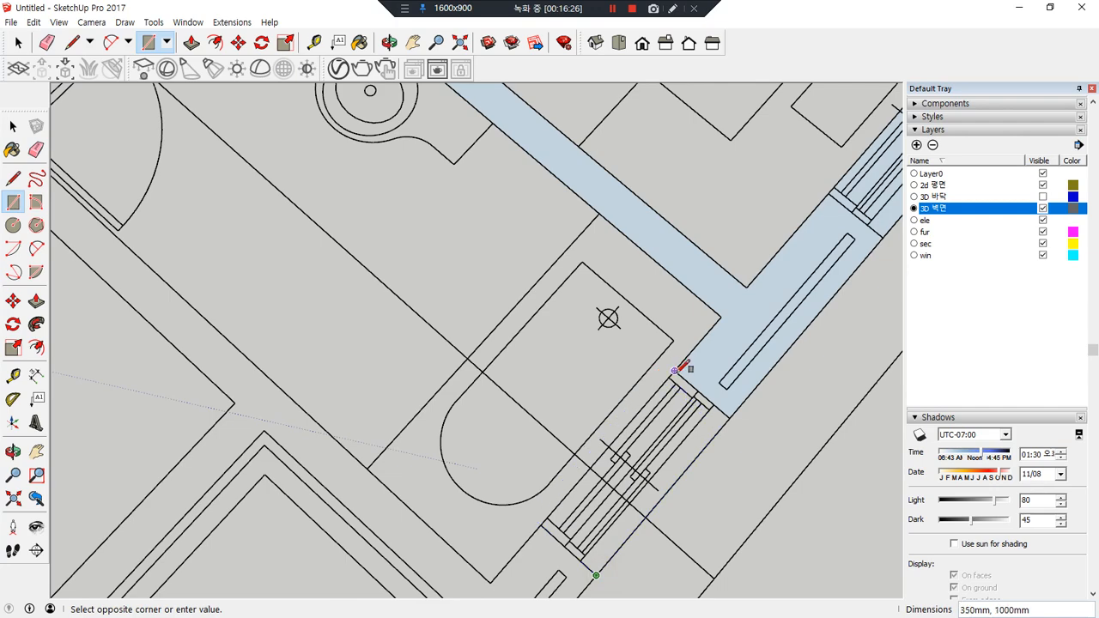
Draw a 2025 × 200 mm rectangle over the bathroom wall running from the door to the inner corner of the exterior wall
shift+middle_drag(429, 365, 815, 462)
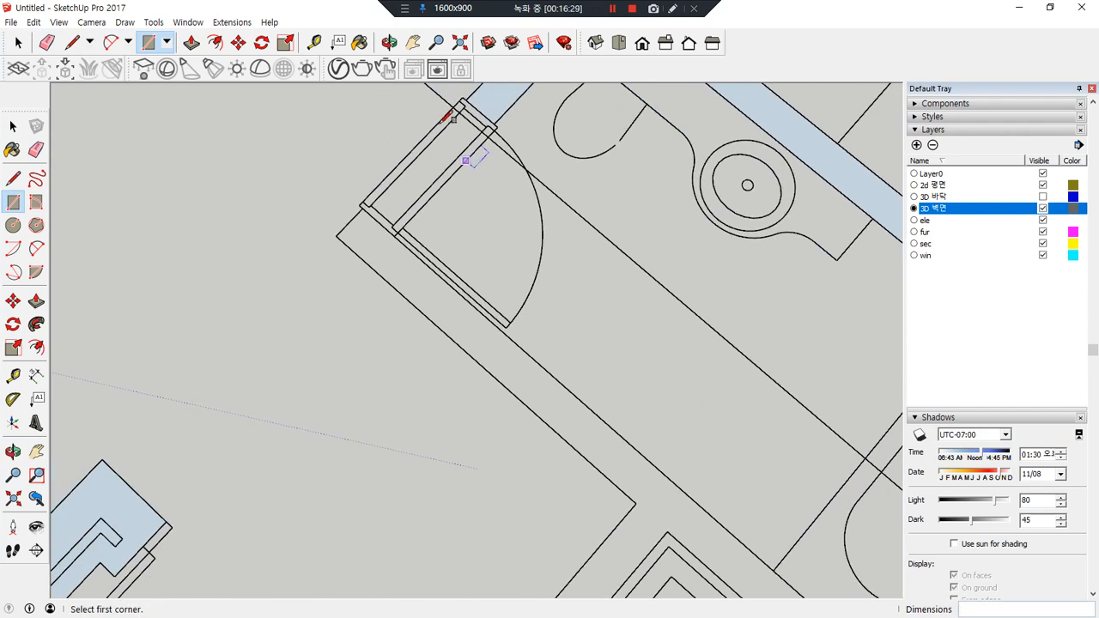
click(364, 208)
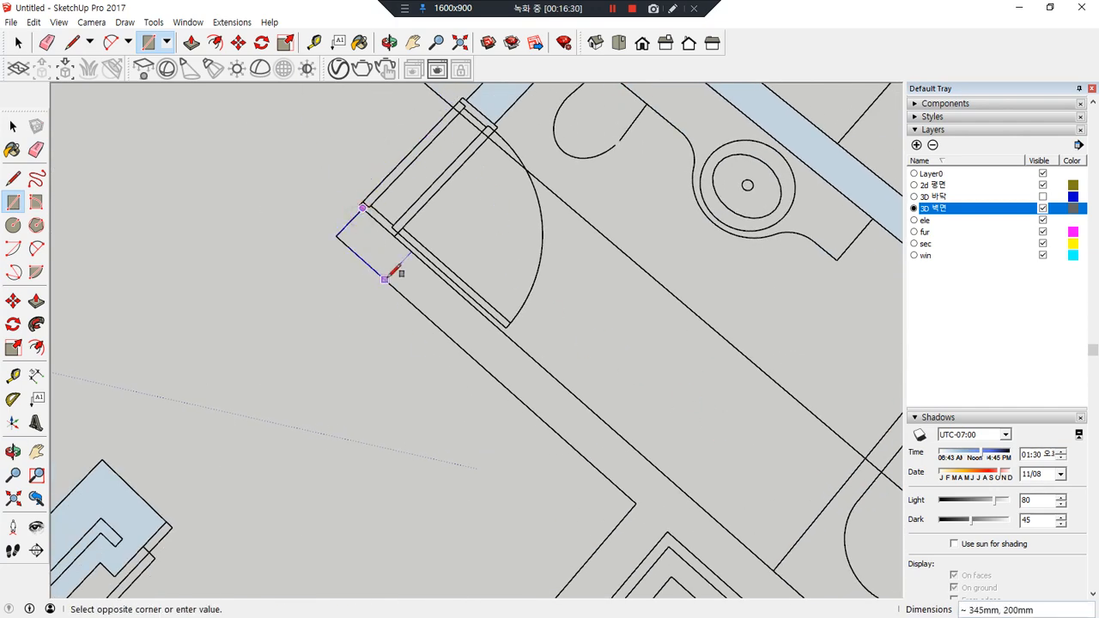
shift+middle_drag(601, 427, 545, 338)
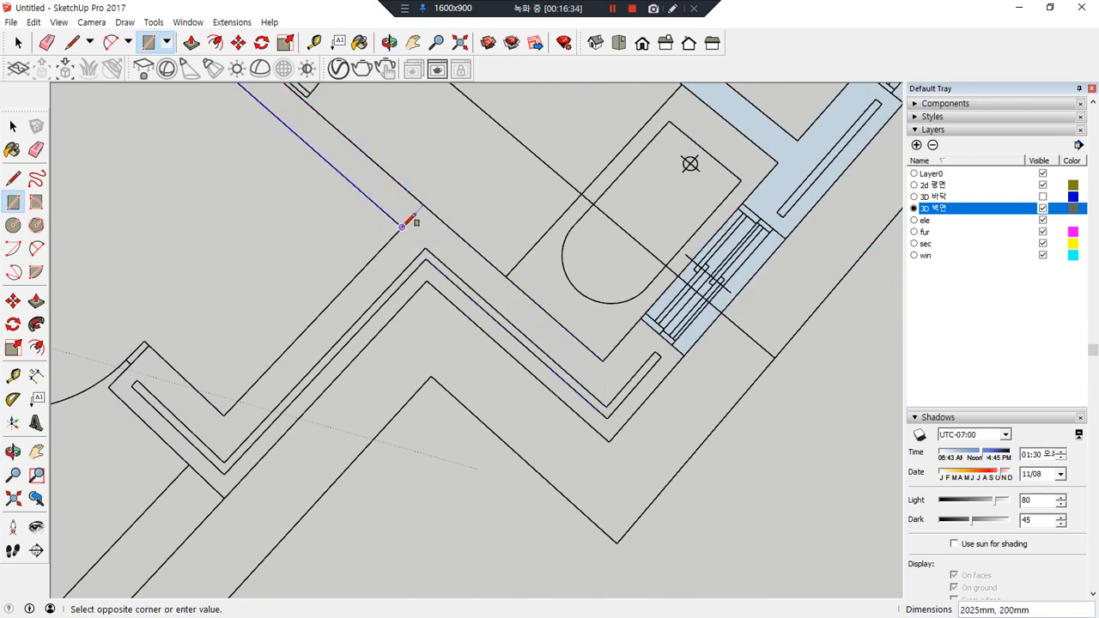
click(423, 203)
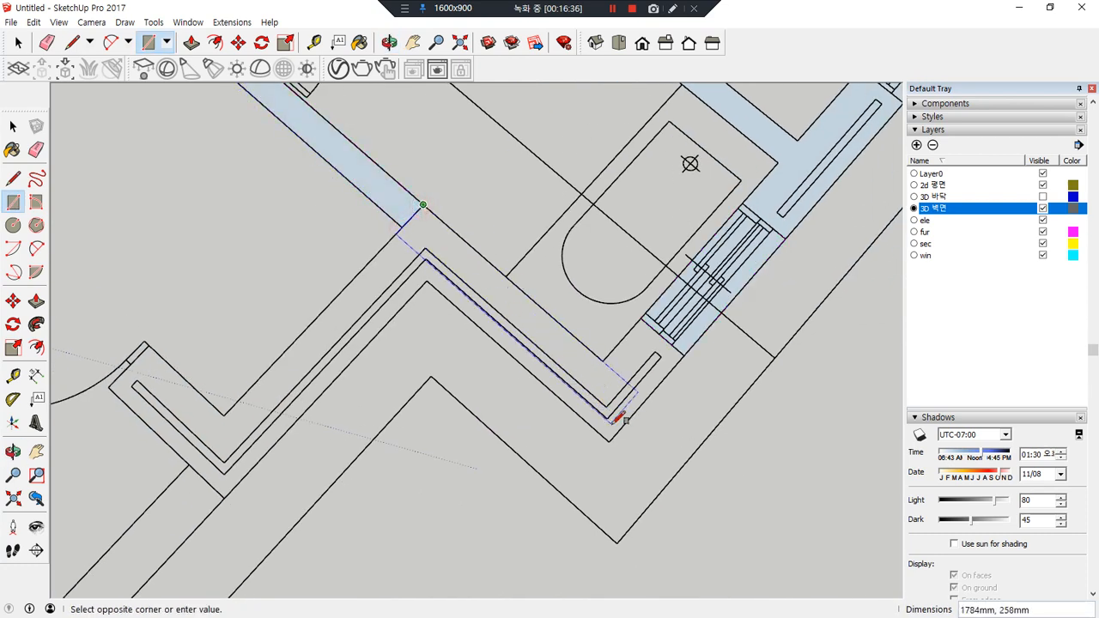
Fill the exterior wall around the bathroom's outer corner up to the window with two rectangles, erasing the seams
click(645, 395)
click(646, 396)
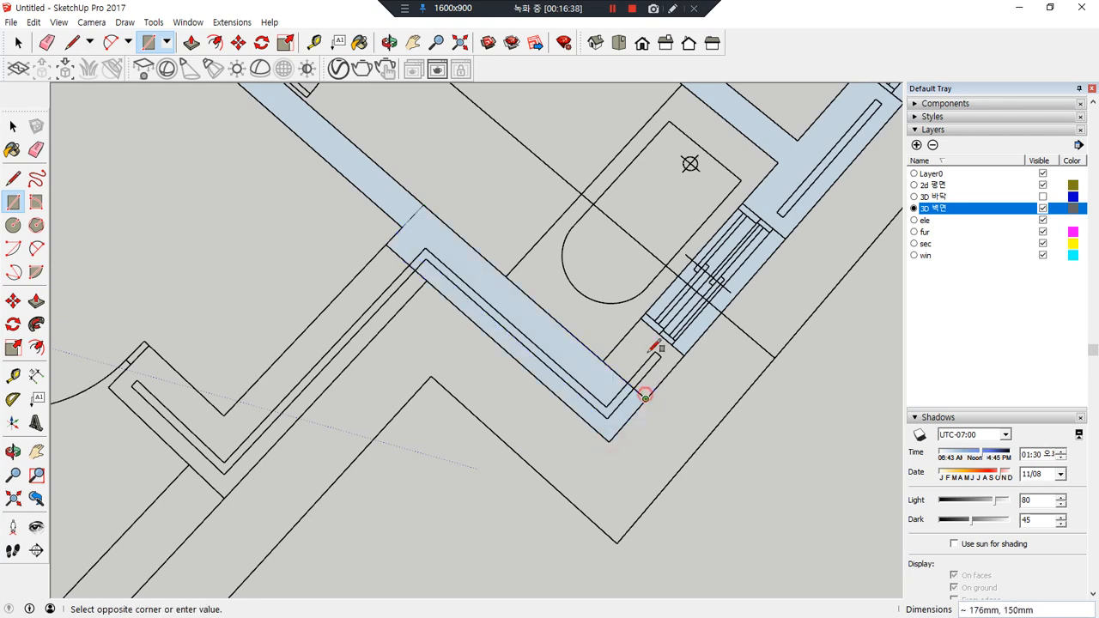
key(e)
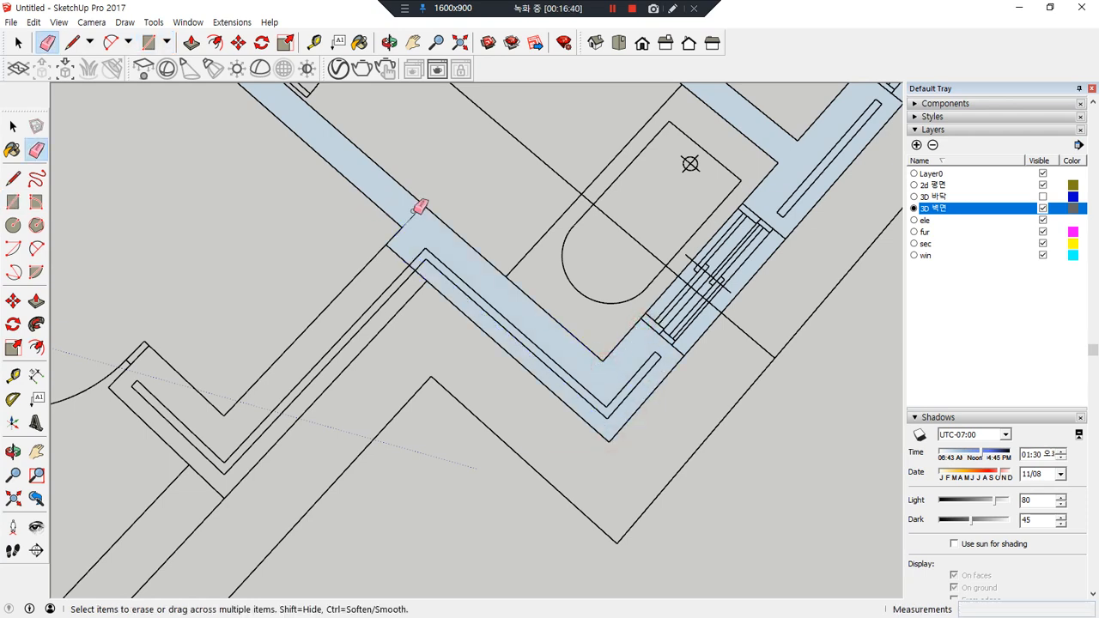
Fill the exterior wall from the bathroom corner to the entrance door with an 1800 × 350 mm rectangle and a return rectangle, erasing the seams
shift+middle_drag(356, 300, 641, 206)
key(r)
click(706, 187)
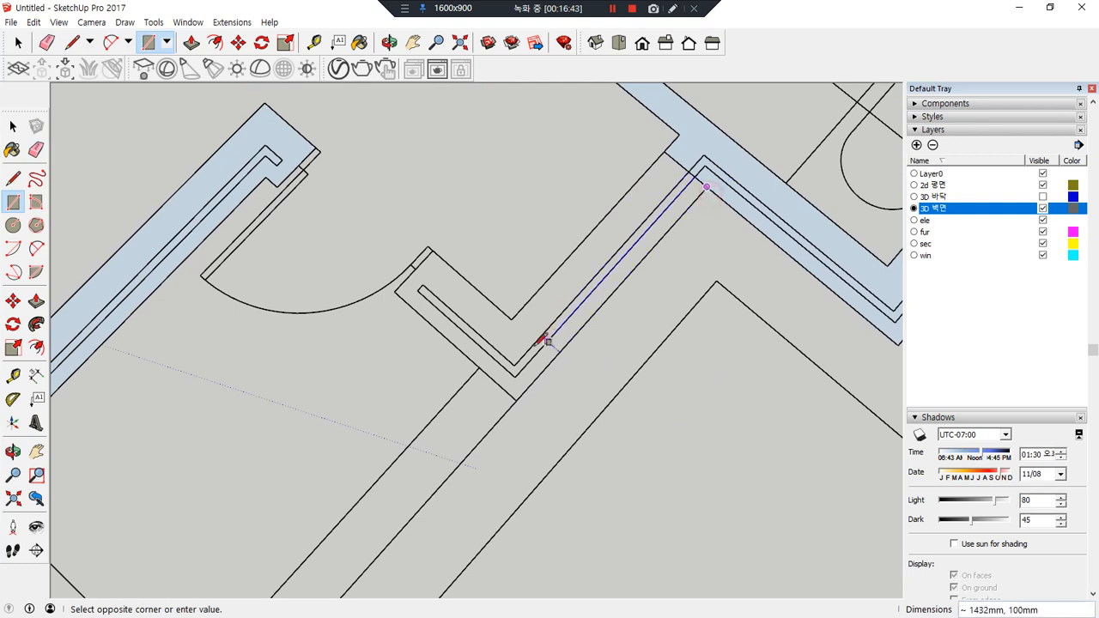
key(Escape)
click(666, 150)
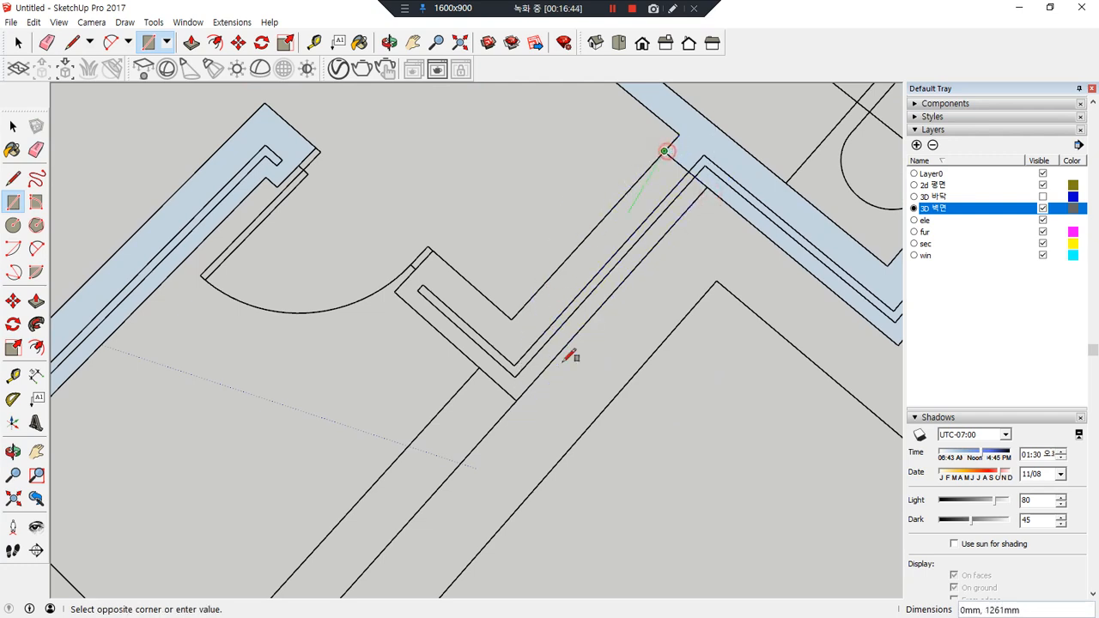
click(518, 394)
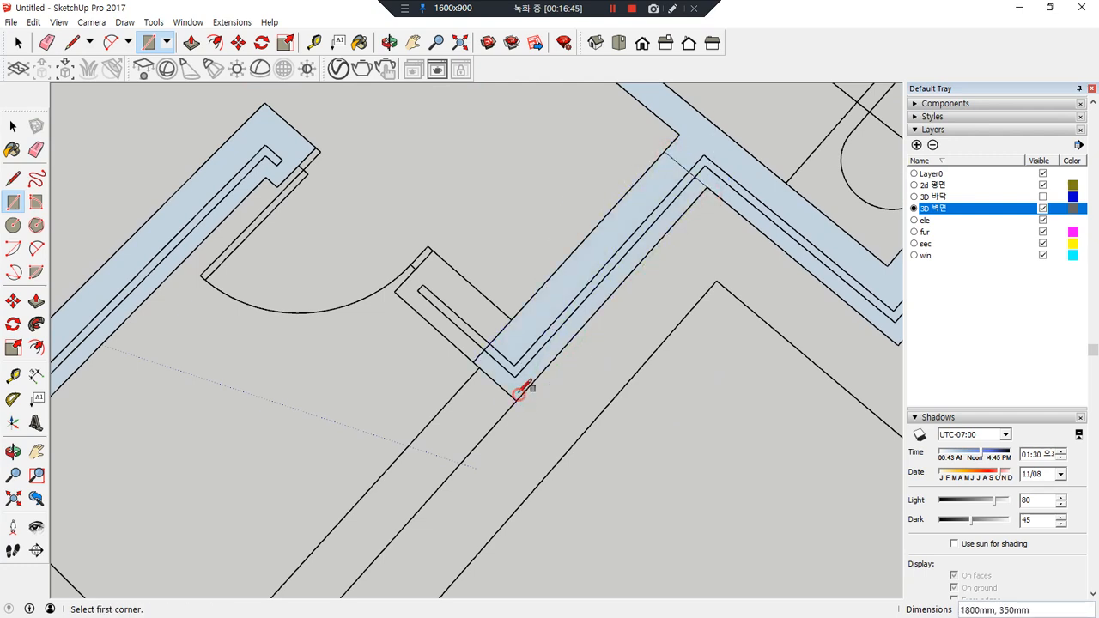
click(474, 360)
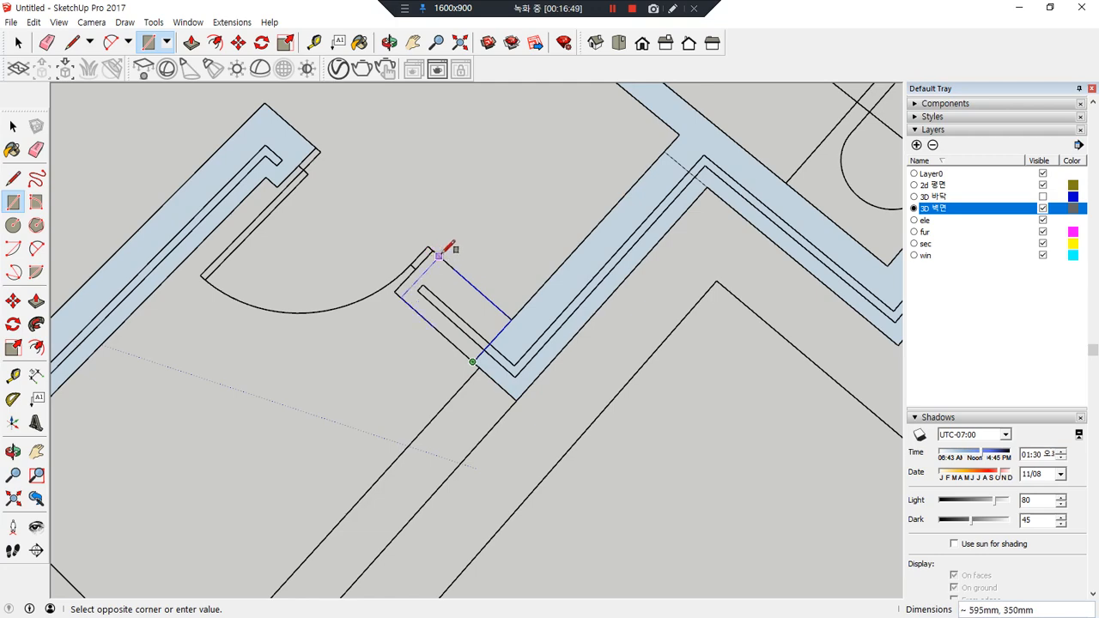
key(e)
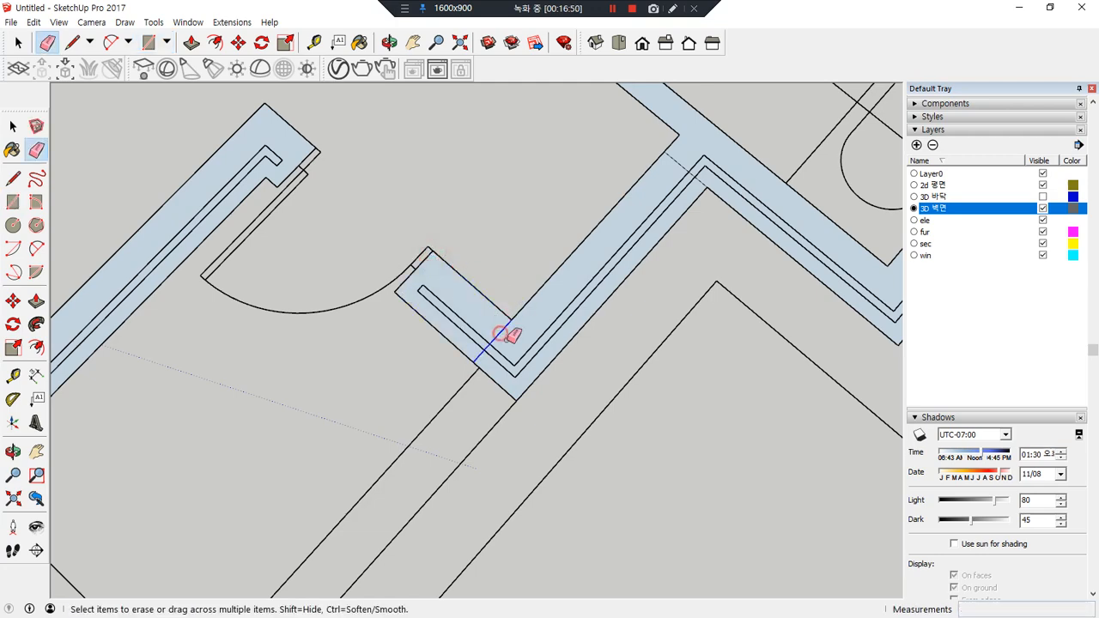
Reverse the connected wall face that runs around the bedrooms and living room
scroll(688, 254, down, 6)
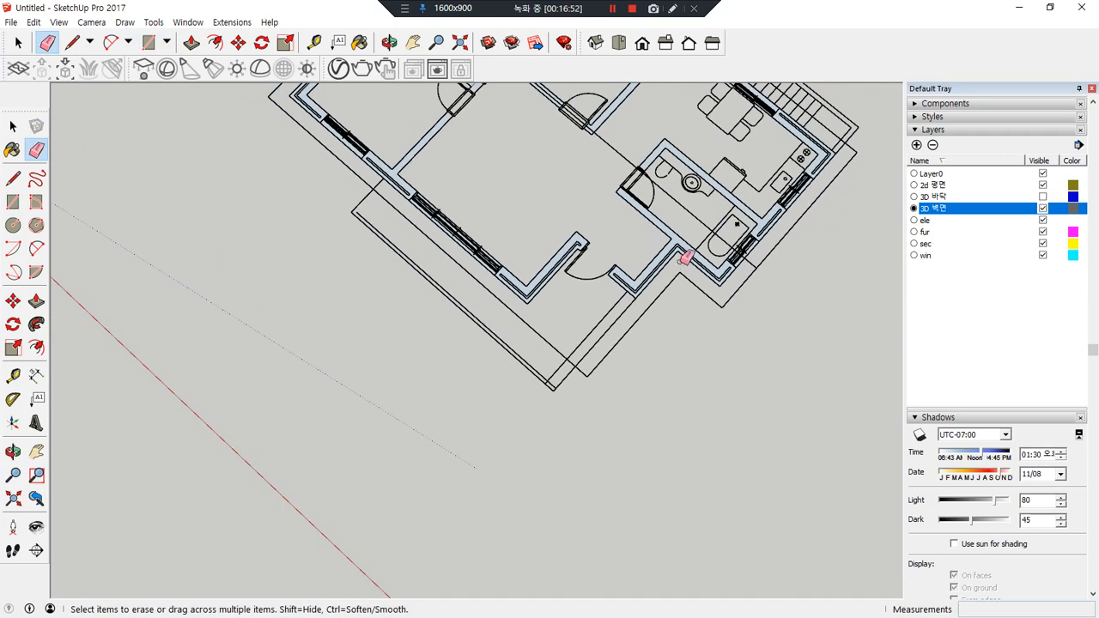
middle_drag(684, 255, 530, 412)
key(space)
scroll(523, 361, up, 3)
key(ctrl+a)
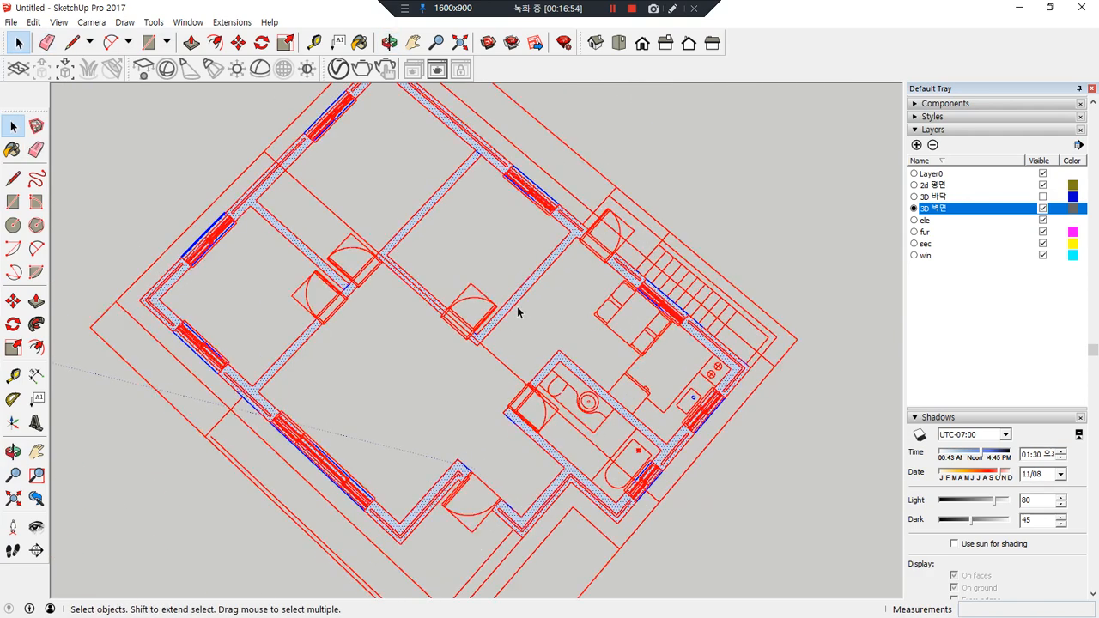
click(549, 299)
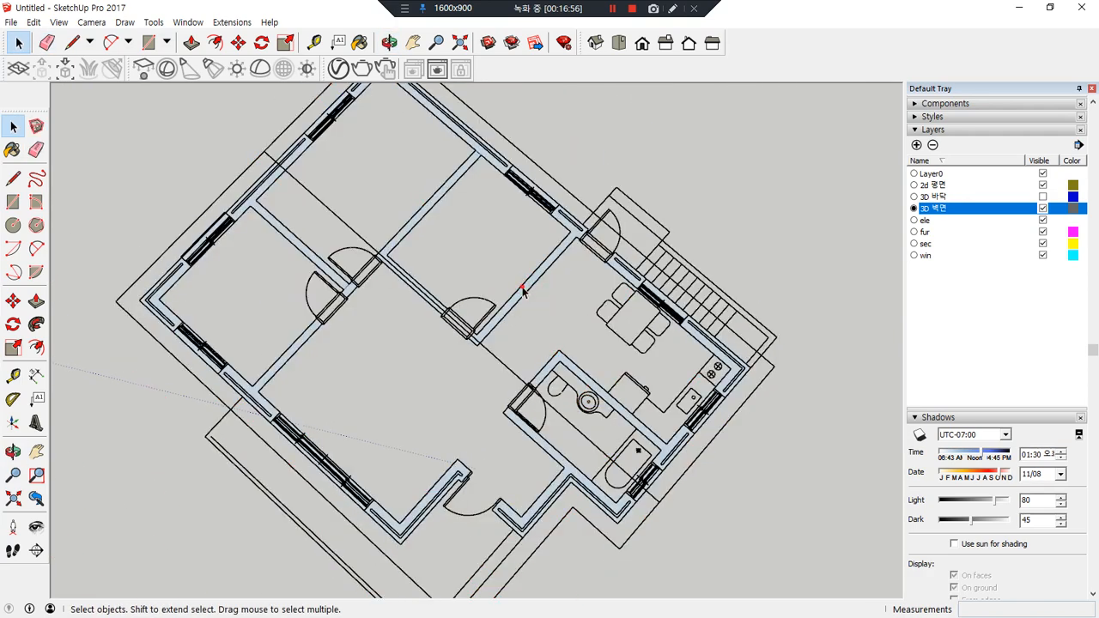
click(523, 291)
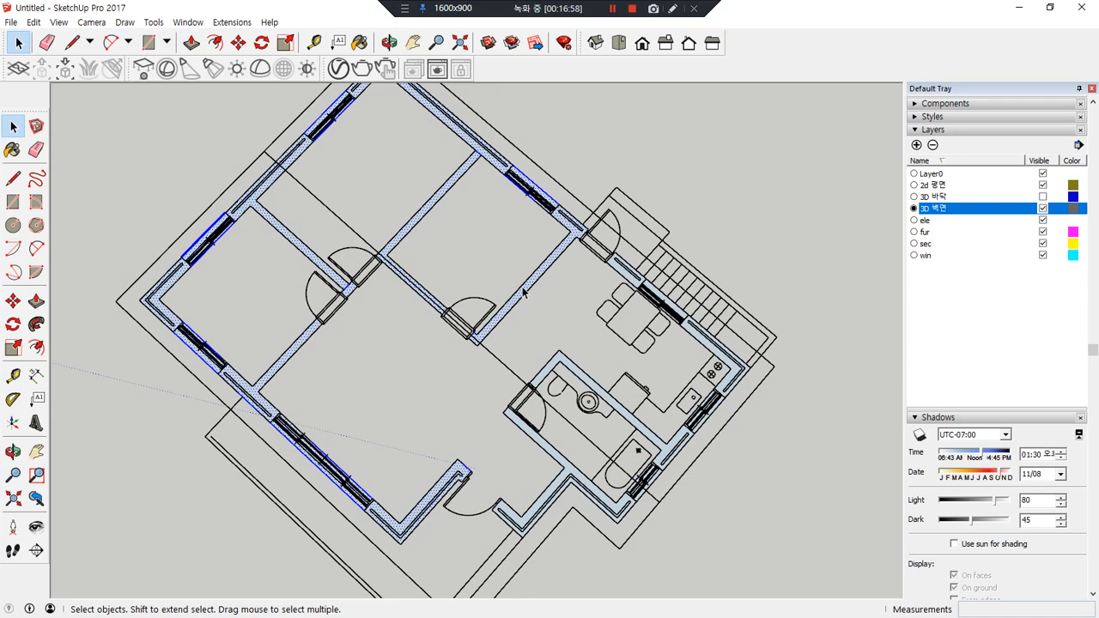
right_click(523, 292)
click(581, 309)
scroll(705, 309, up, 2)
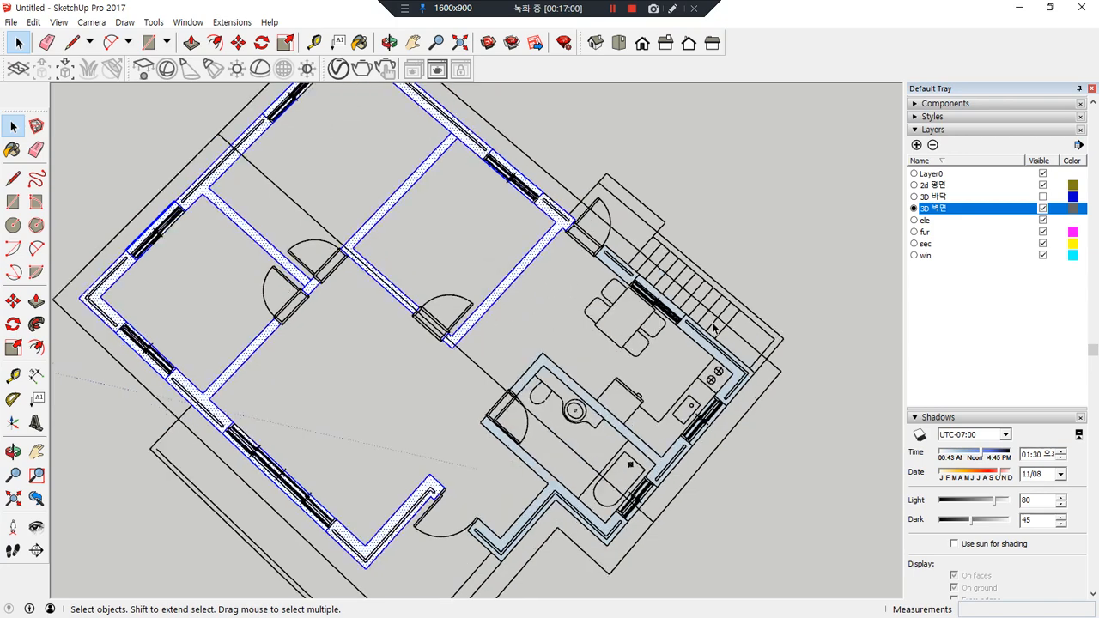
Reverse the remaining wall faces around the kitchen and bathroom
click(694, 338)
click(695, 334)
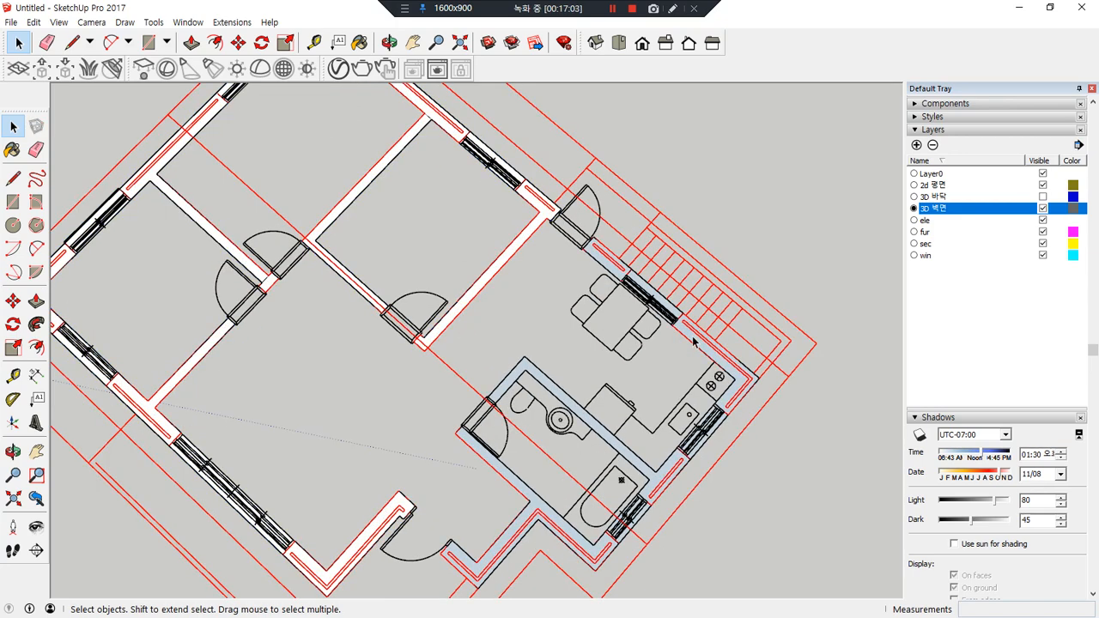
double_click(693, 340)
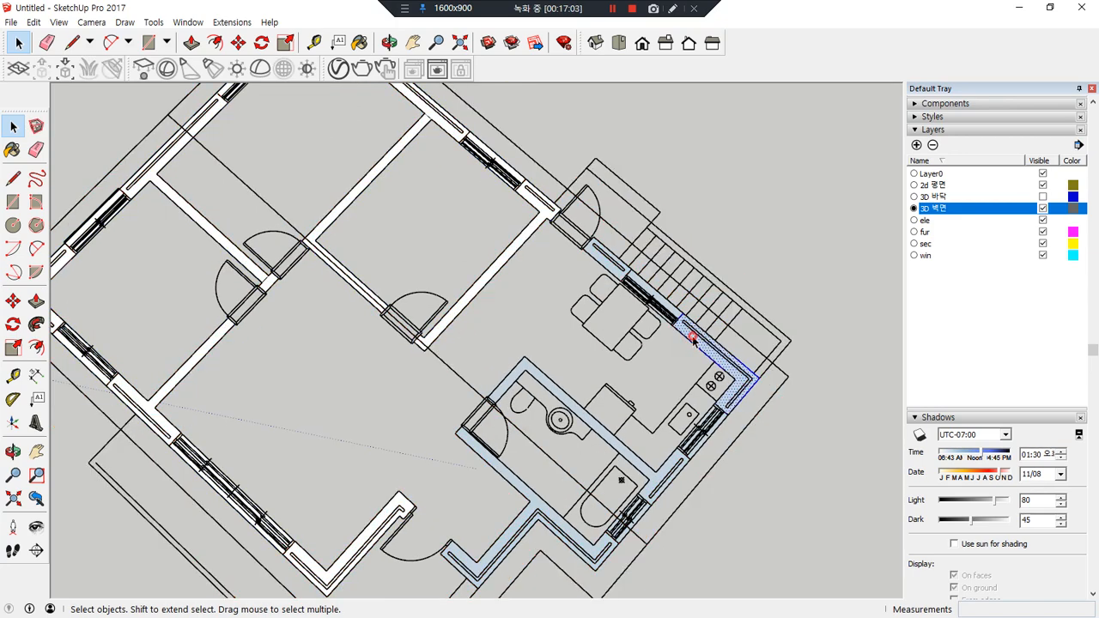
click(794, 350)
Push/Pull the wall between the kitchen and the adjacent bedroom up 450 mm
middle_drag(794, 351, 354, 378)
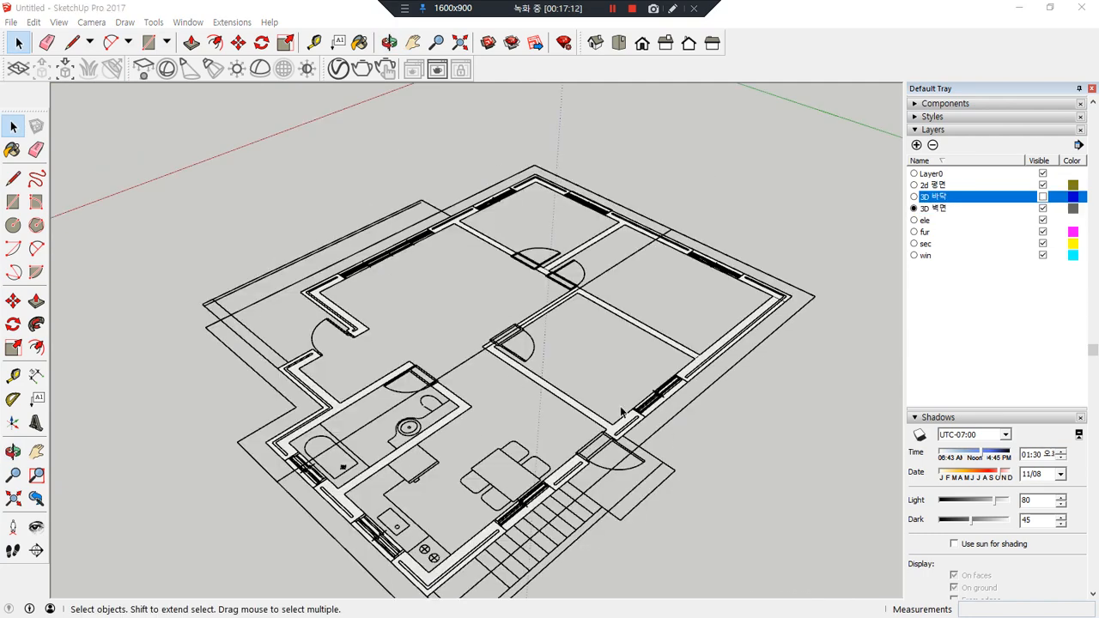
middle_drag(621, 413, 558, 385)
key(p)
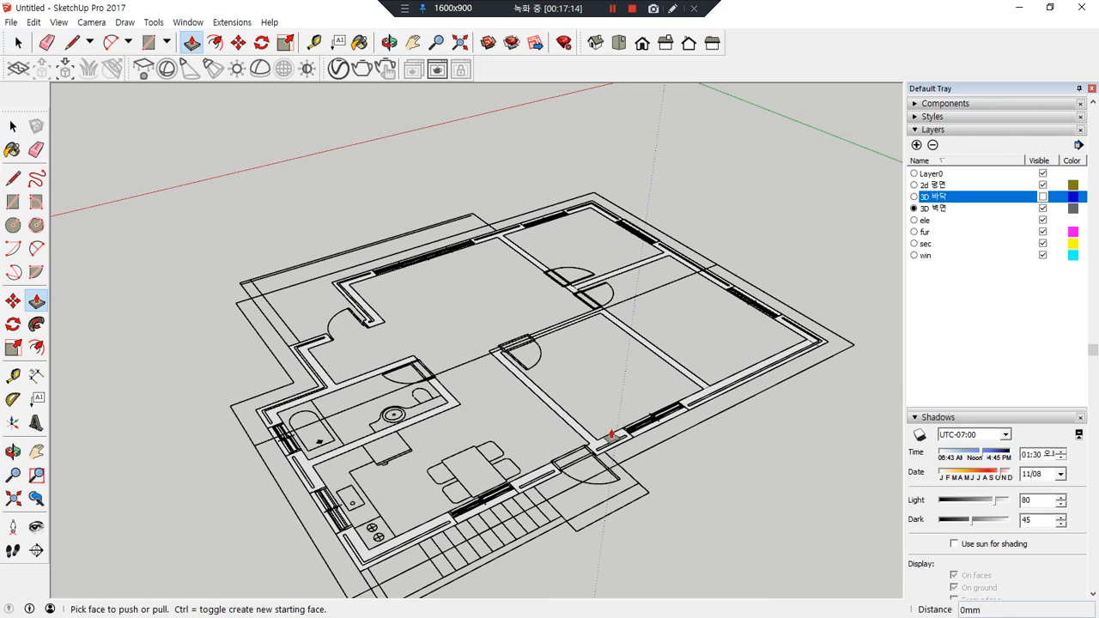
drag(615, 447, 598, 410)
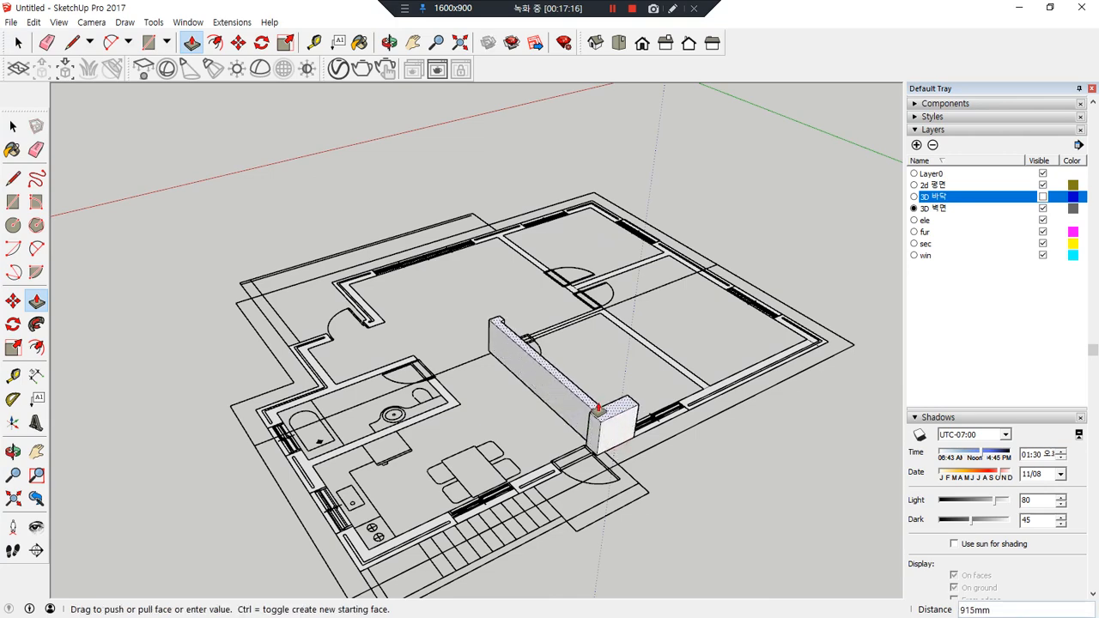
text(450)
key(Return)
Push/Pull the partition between the two neighbouring bedrooms and its connected exterior wall up 450 mm
middle_drag(595, 398, 511, 464)
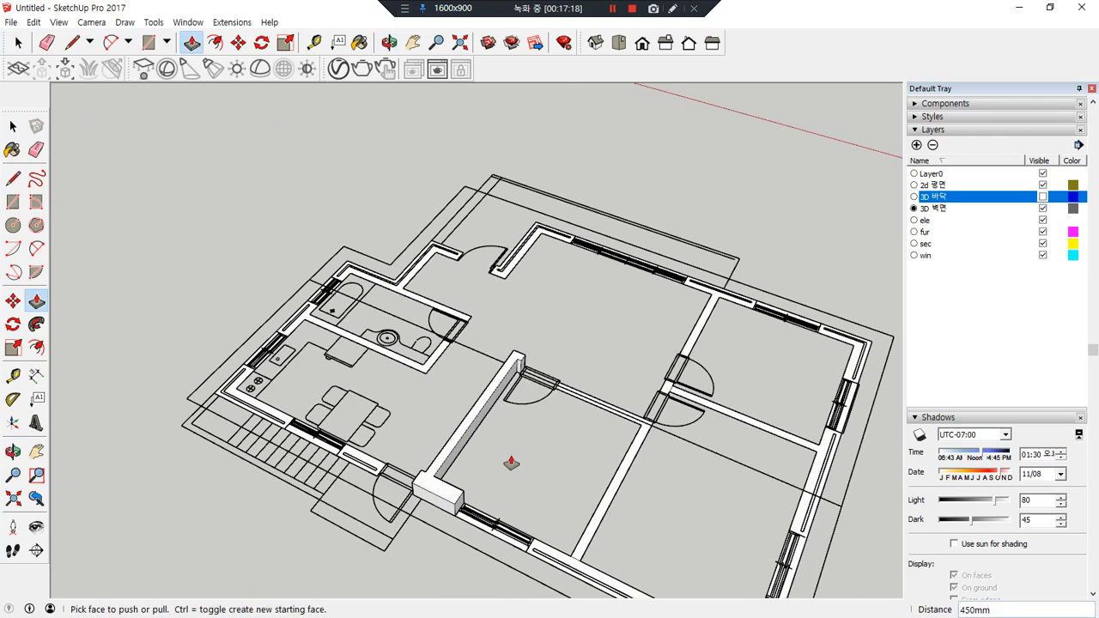
scroll(618, 459, up, 2)
middle_drag(618, 490, 613, 466)
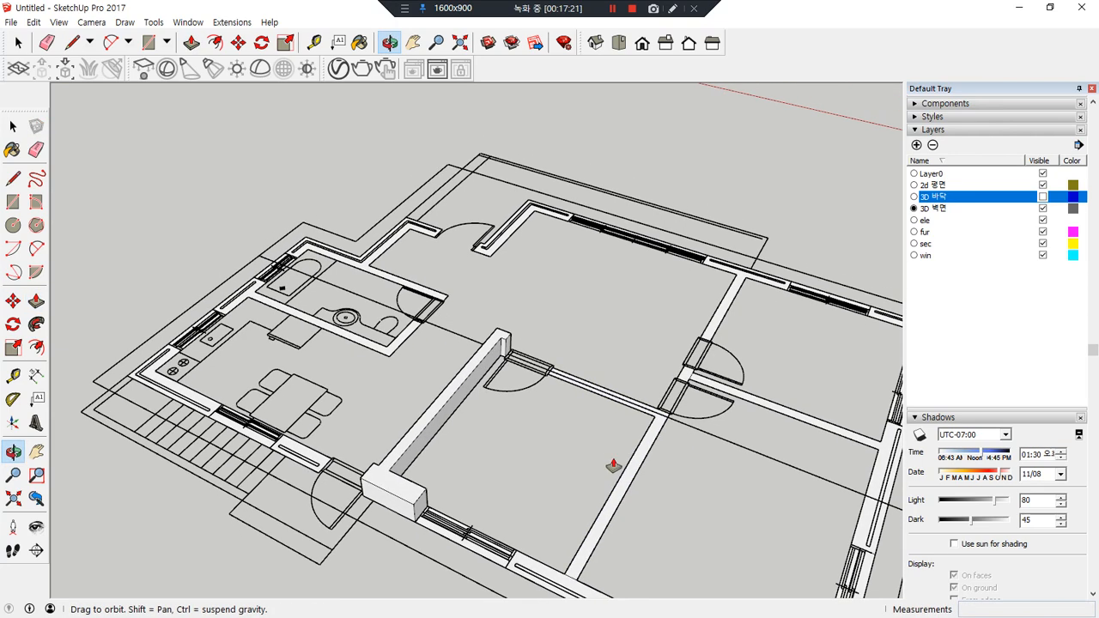
middle_drag(575, 547, 589, 459)
key(e)
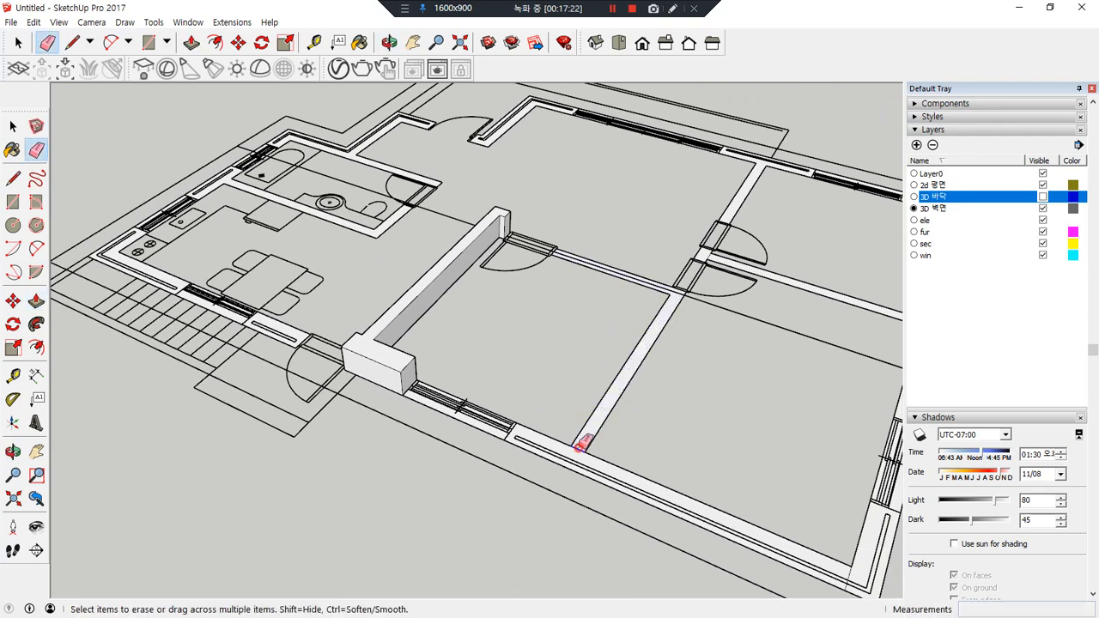
key(p)
drag(572, 453, 576, 437)
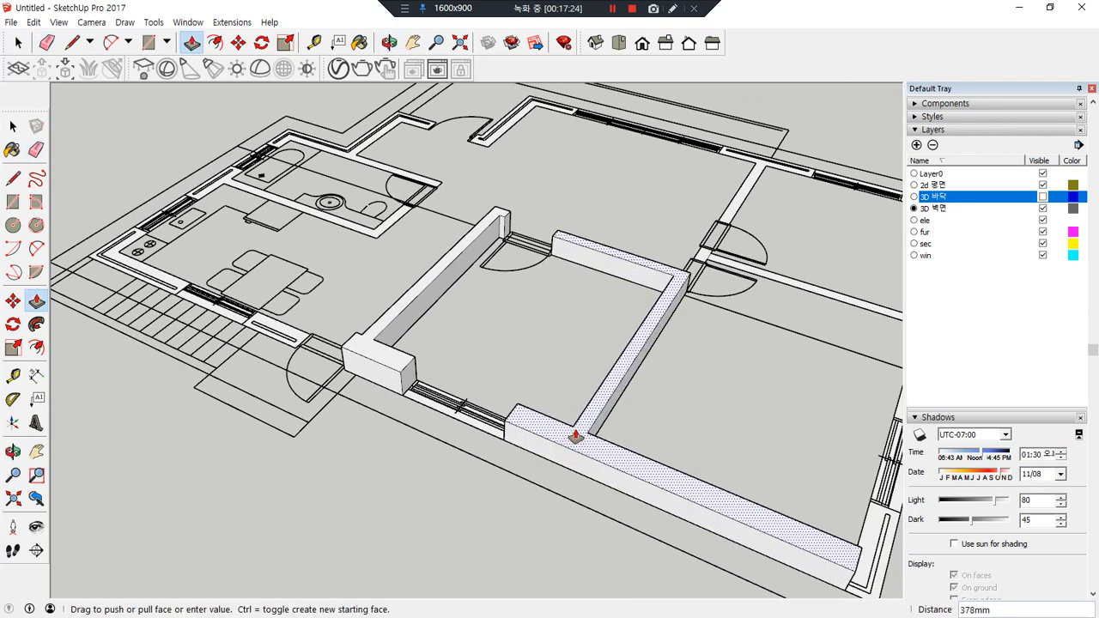
text(450)
key(Return)
Raise the bedroom window section and the exterior corner wall to the height of the adjacent 450 mm wall, erasing the corner seam
scroll(572, 437, down, 3)
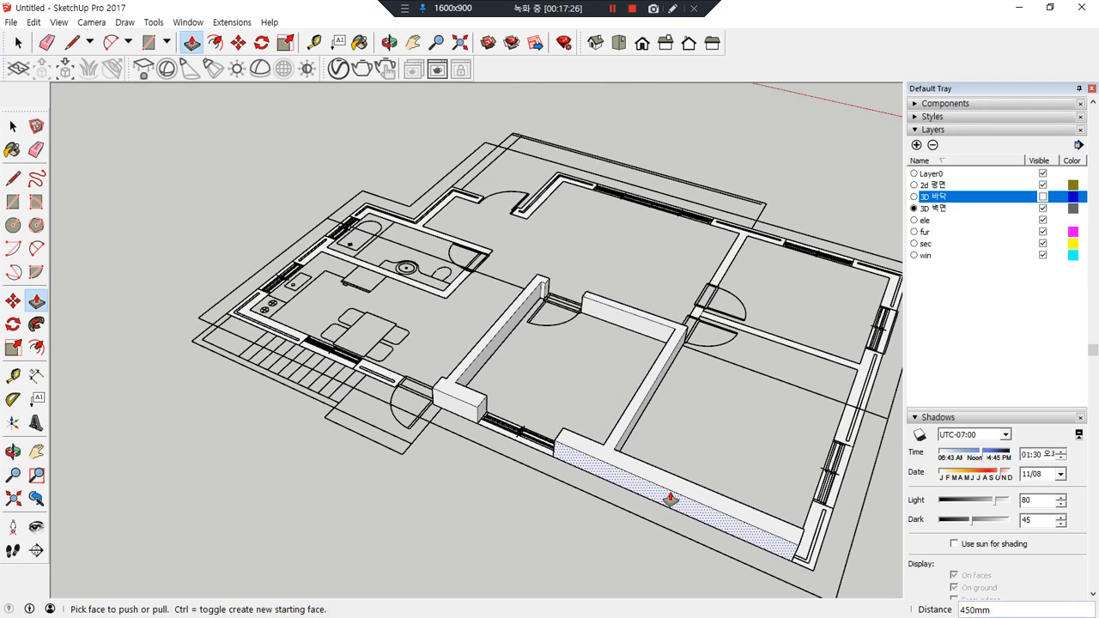
click(528, 451)
click(558, 443)
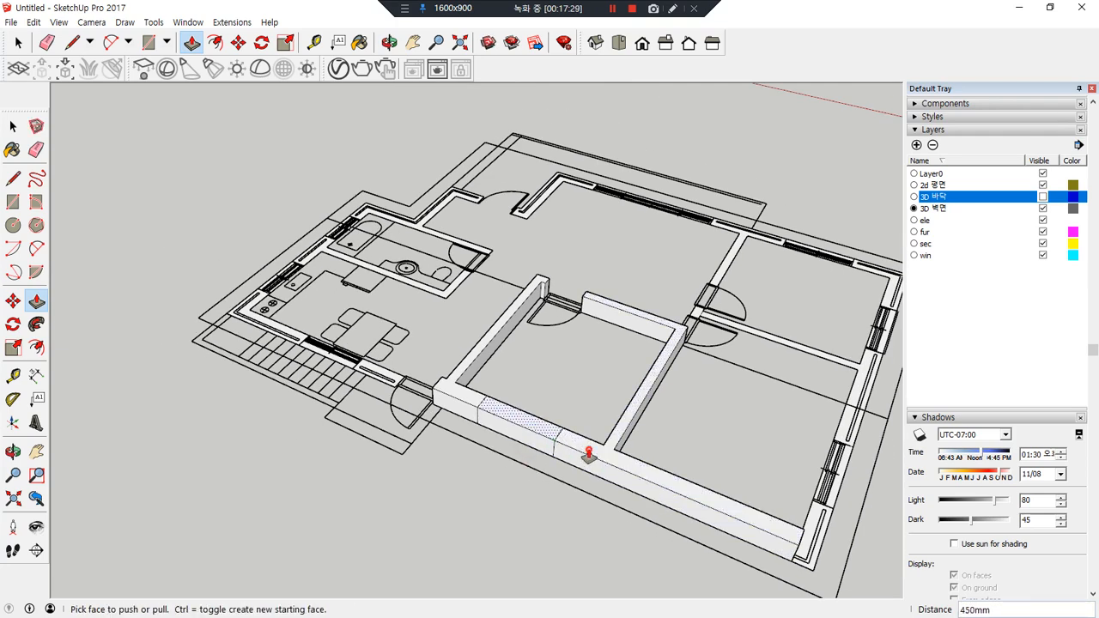
middle_drag(580, 452, 528, 466)
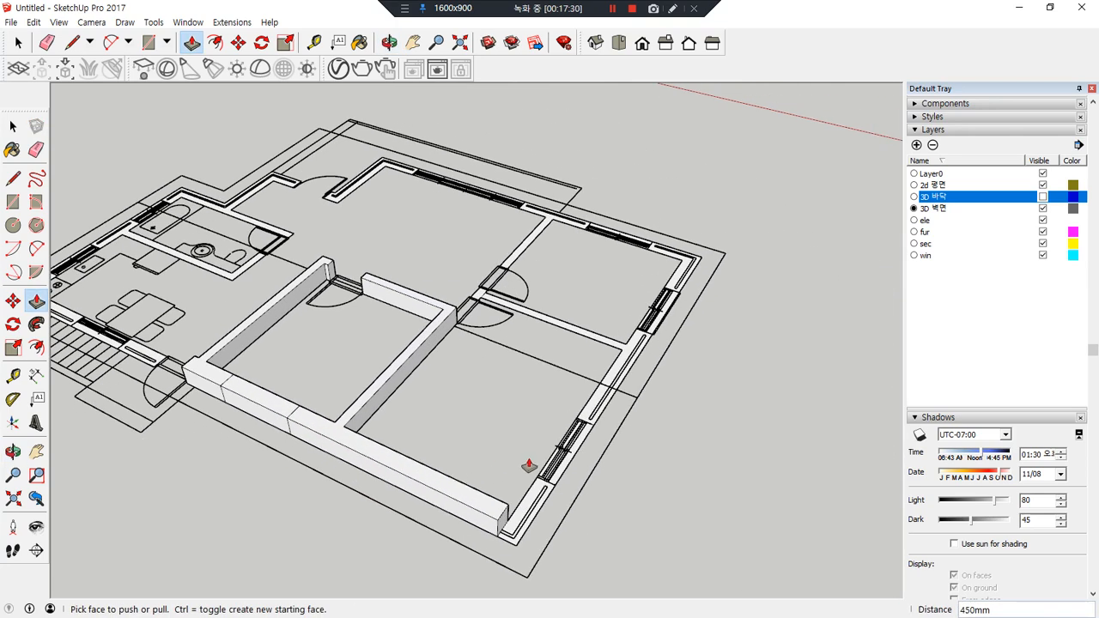
click(512, 529)
click(490, 510)
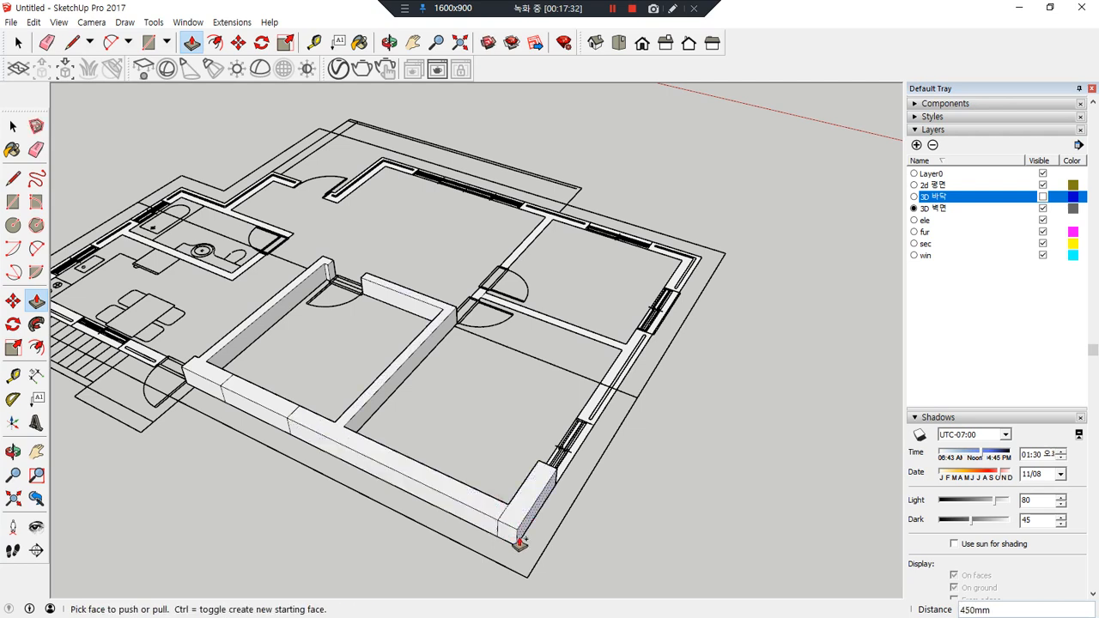
key(e)
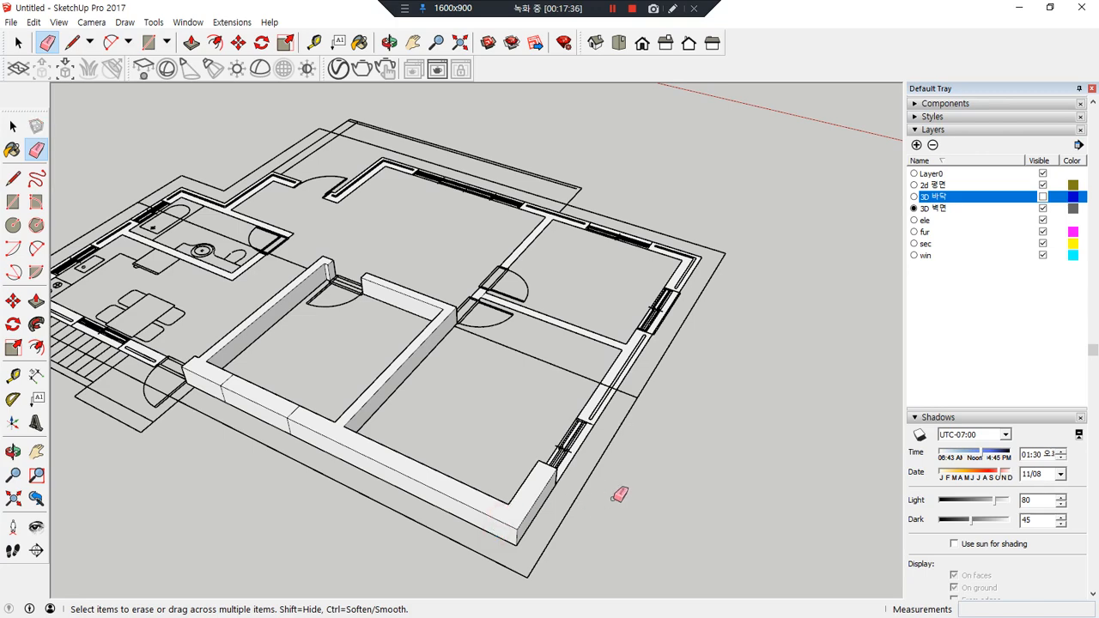
Raise the window section just past the exterior corner to the same 450 mm height
scroll(367, 453, up, 6)
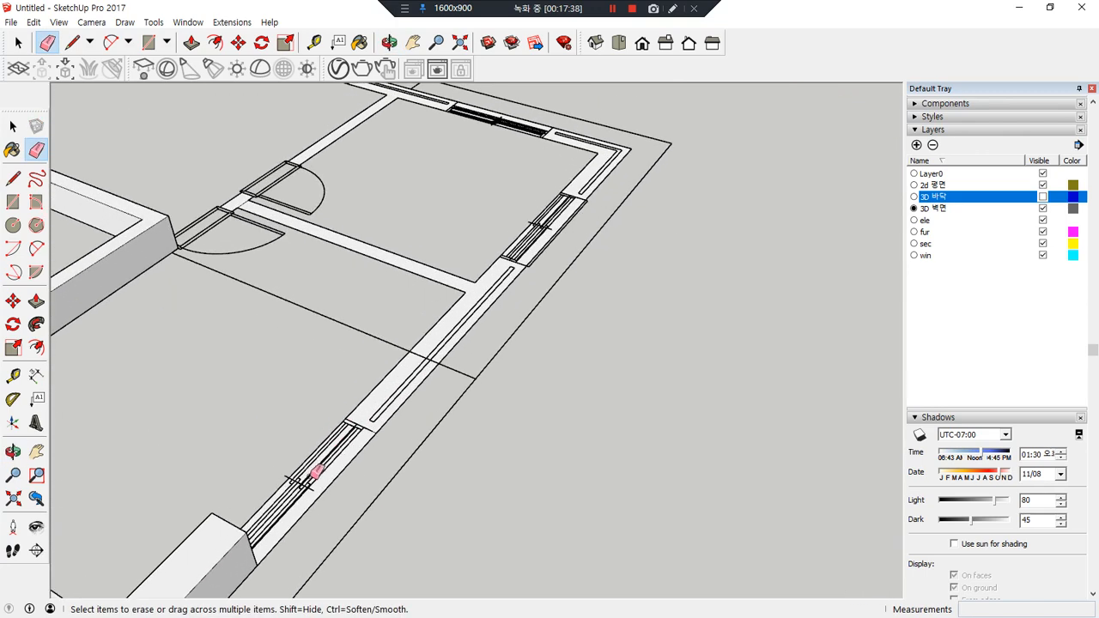
key(p)
drag(316, 483, 221, 537)
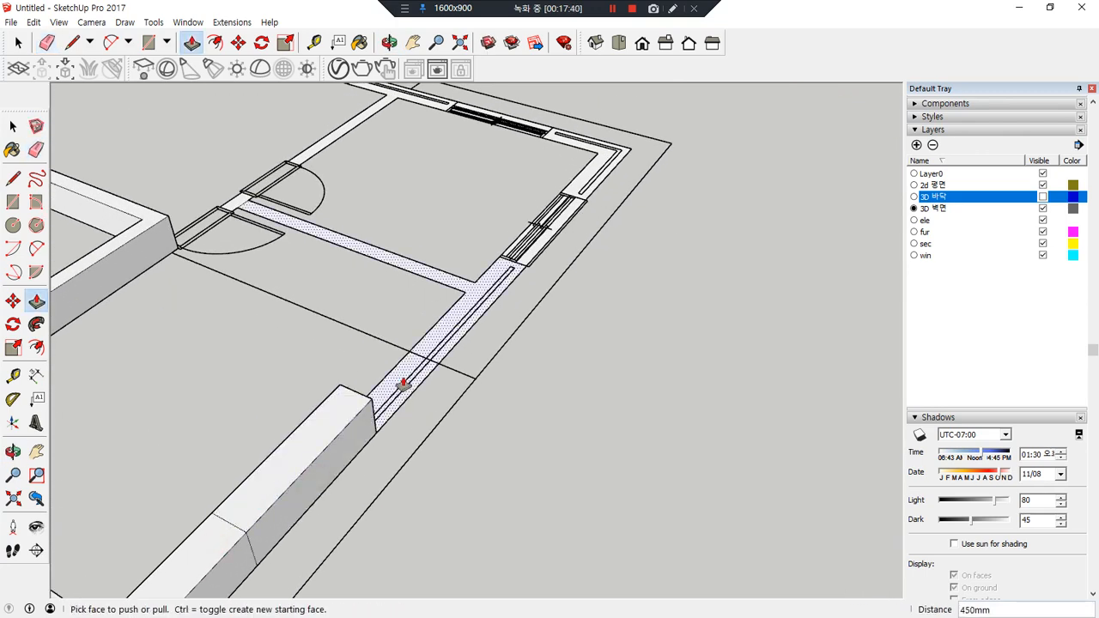
Undo the partition's first extrusion, erase the seam at its door-side end, and raise the partition and exterior wall together to 450 mm
drag(404, 385, 338, 410)
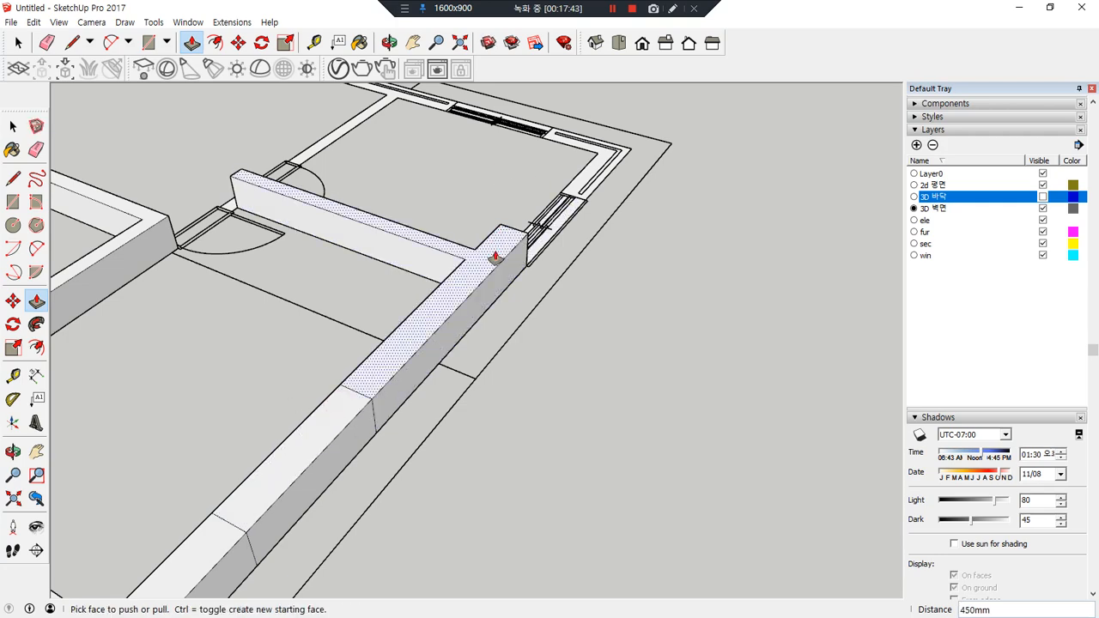
key(ctrl+z)
scroll(255, 196, up, 5)
key(e)
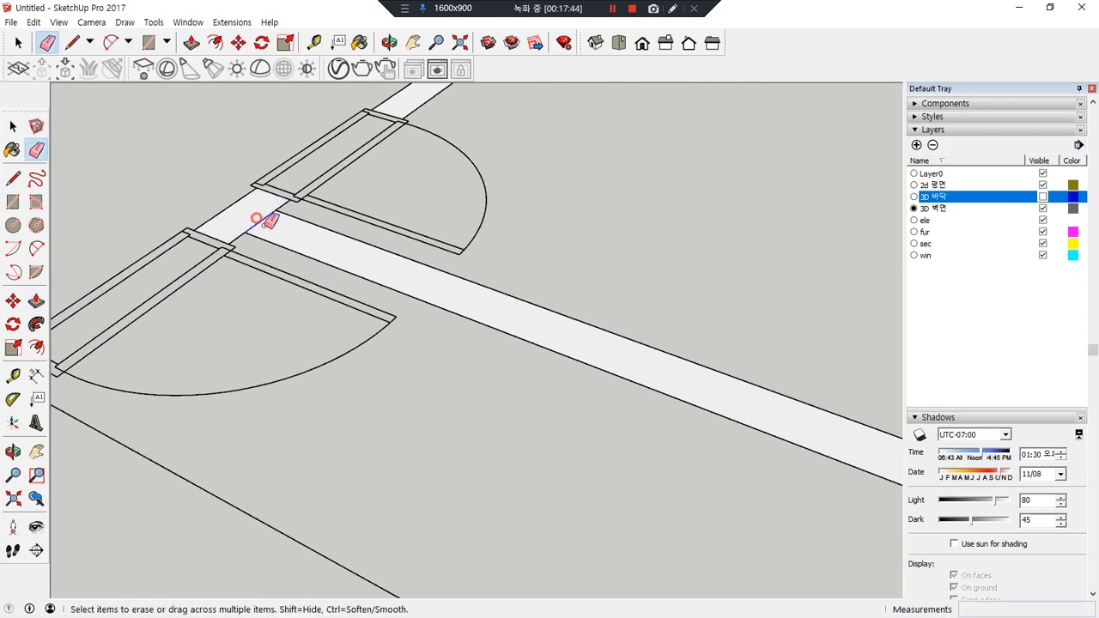
scroll(497, 326, up, 3)
scroll(497, 326, down, 3)
key(p)
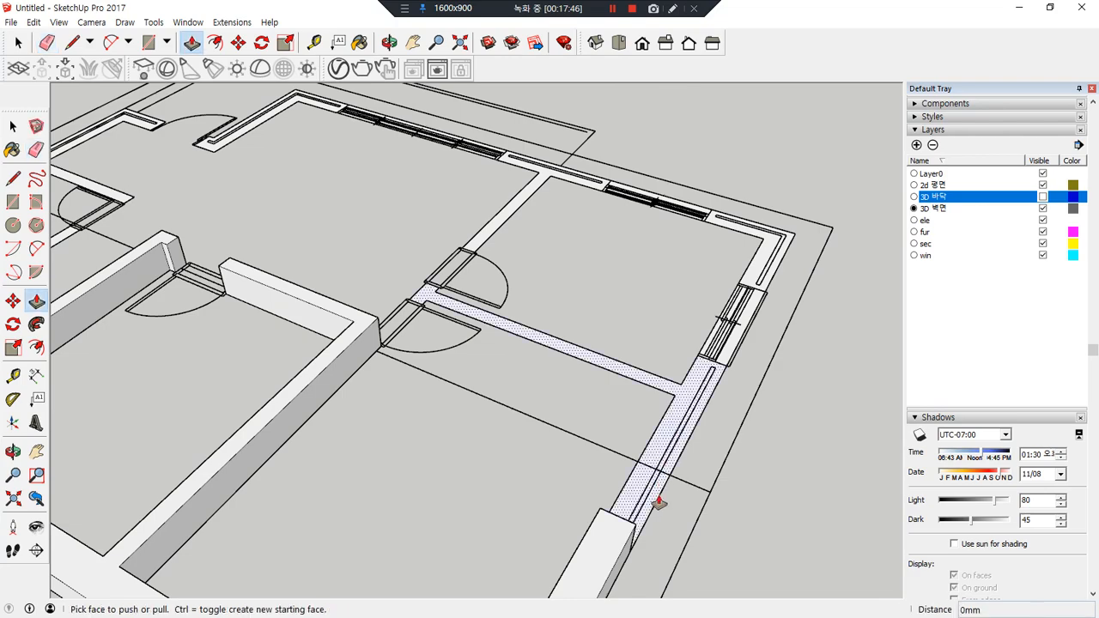
mouse_move(648, 496)
mouse_down()
mouse_move(640, 490)
mouse_move(623, 532)
mouse_move(719, 439)
mouse_move(669, 422)
mouse_up()
Raise both window sections, the corner wall and the wall with the partition around the corner bedroom to 450 mm
middle_drag(592, 425, 575, 511)
drag(420, 493, 362, 438)
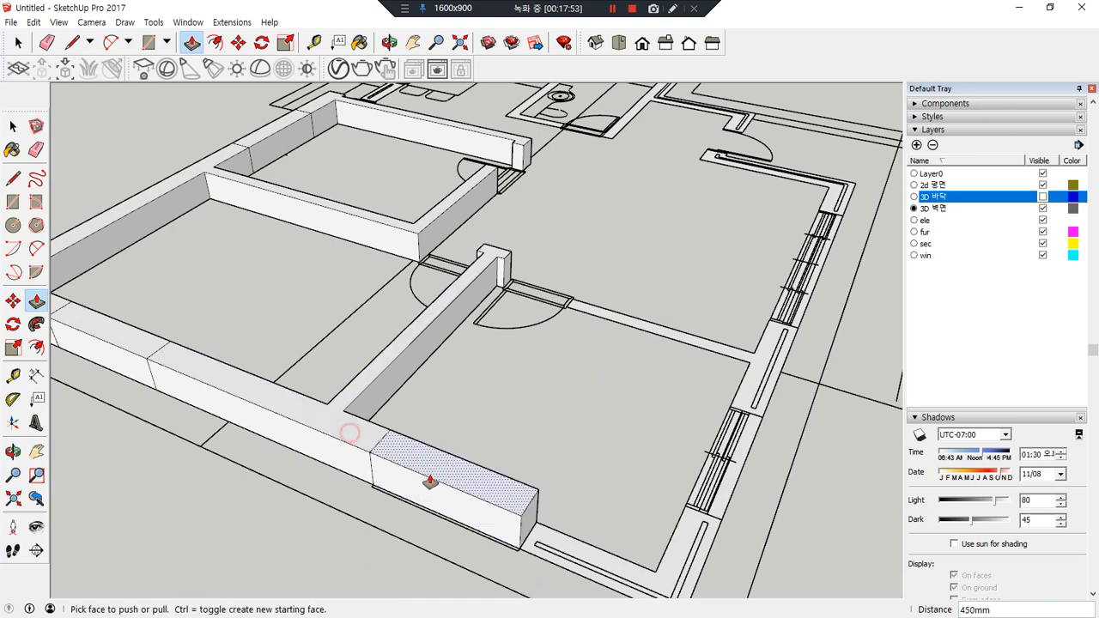
drag(591, 567, 496, 500)
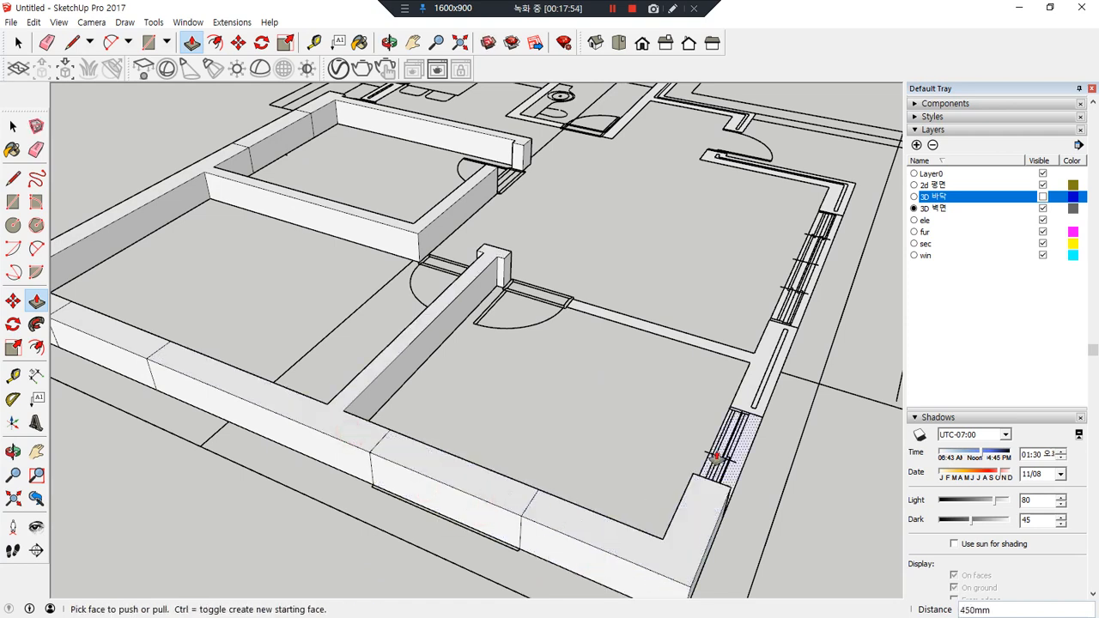
drag(718, 462, 601, 516)
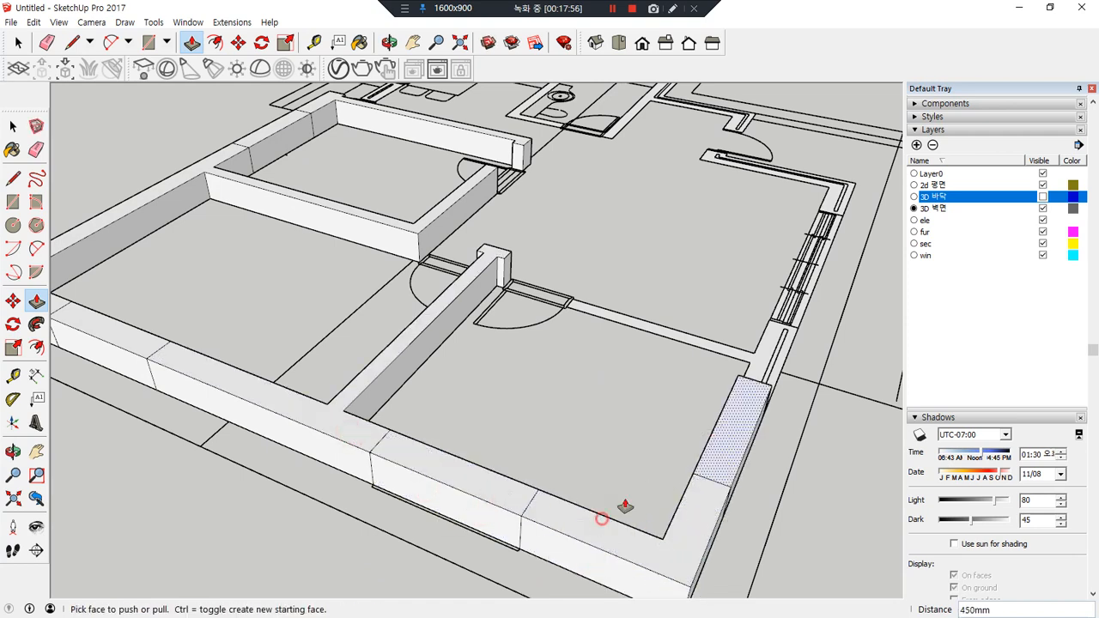
drag(761, 369, 731, 417)
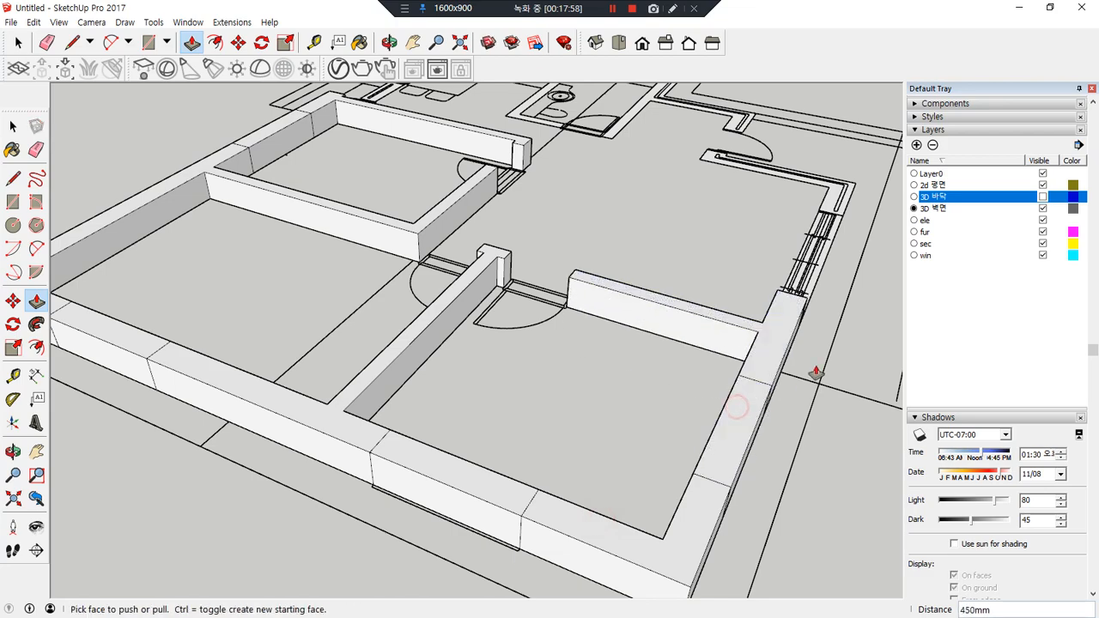
Raise the living room's long window section and the corner wall up to the entrance door to 450 mm
middle_drag(815, 373, 314, 368)
drag(443, 514, 358, 458)
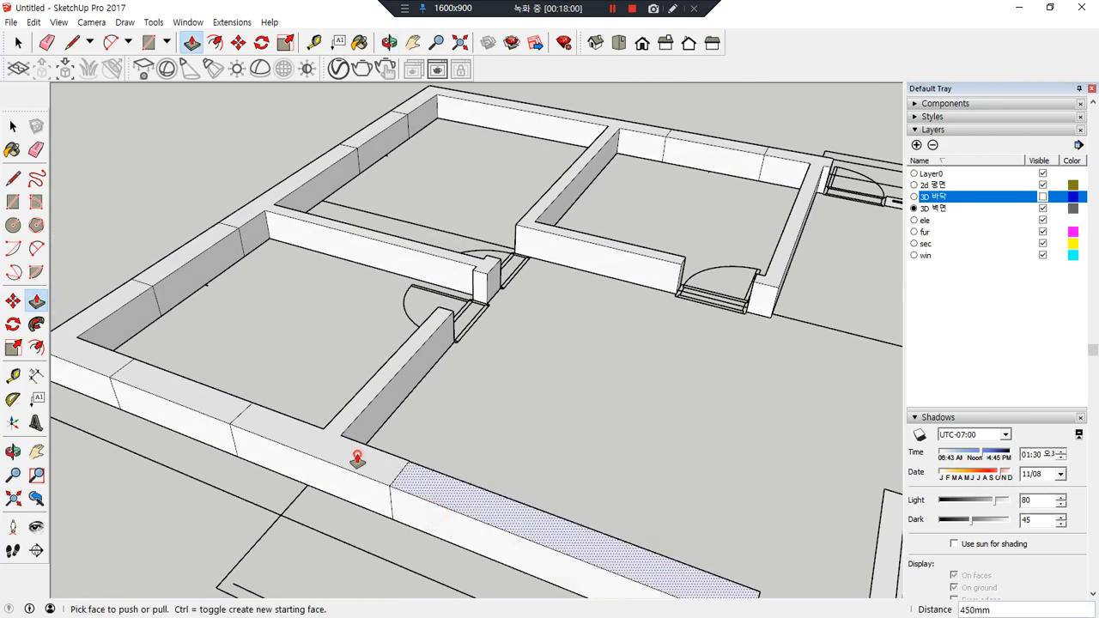
scroll(414, 470, down, 2)
scroll(413, 471, down, 1)
shift+middle_drag(540, 477, 437, 416)
scroll(498, 508, up, 1)
drag(517, 512, 412, 449)
scroll(800, 449, up, 1)
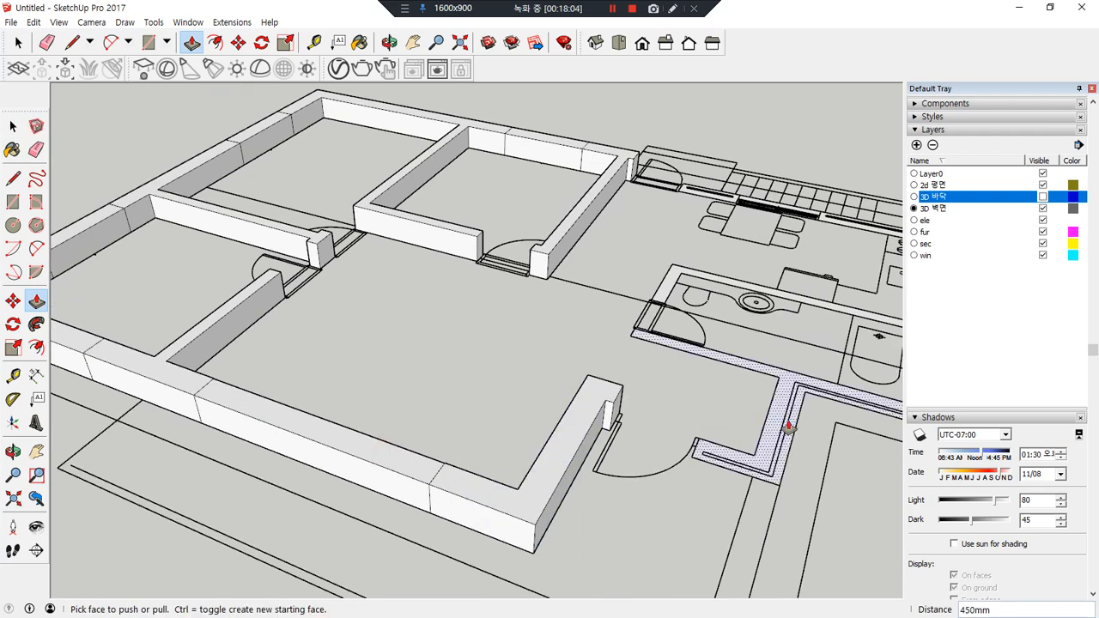
Raise the wall between the entrance and bathroom and the bathroom-kitchen partition to 450 mm
drag(790, 421, 576, 429)
scroll(648, 425, down, 2)
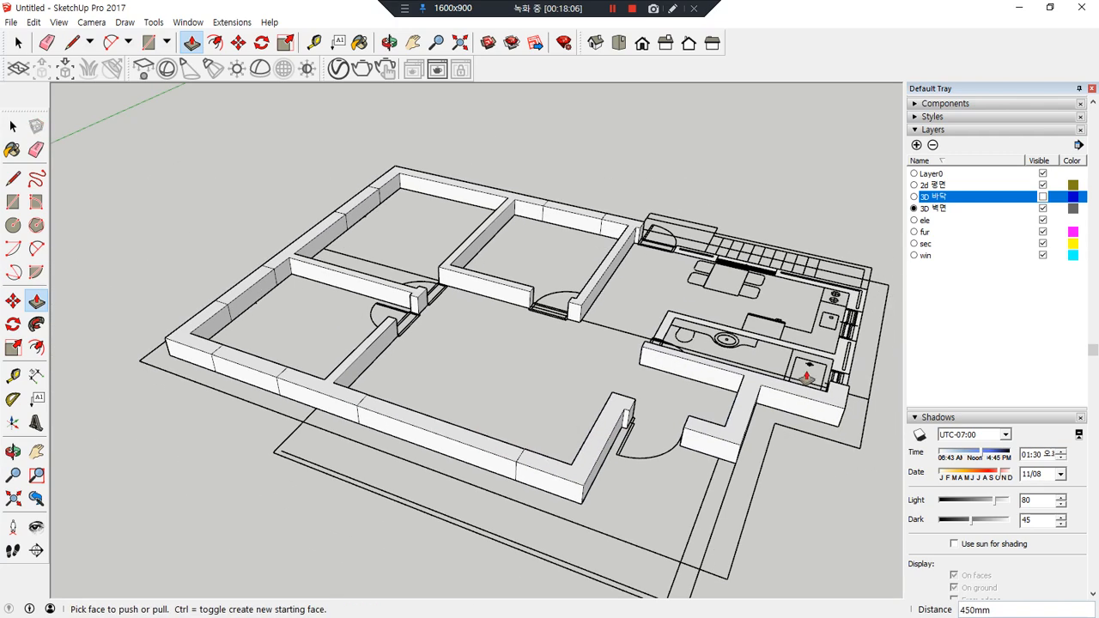
scroll(807, 375, up, 1)
shift+middle_drag(807, 375, 694, 443)
scroll(694, 443, up, 1)
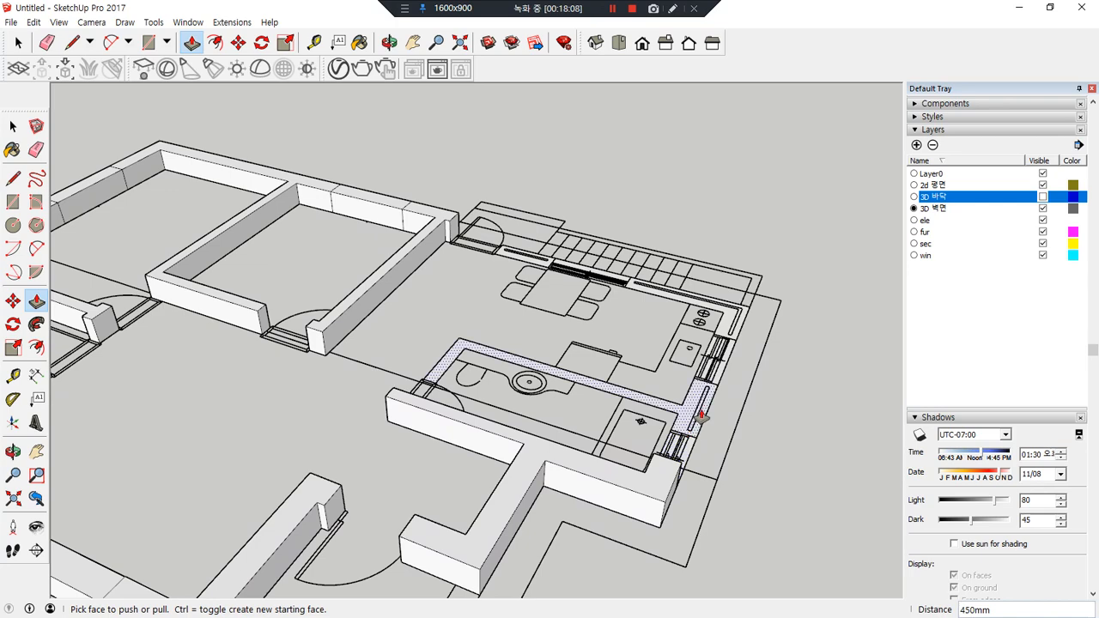
drag(701, 416, 652, 450)
Raise the kitchen window section, the kitchen corner and the dining-side exterior wall up to the back door to 450 mm
middle_drag(653, 451, 462, 374)
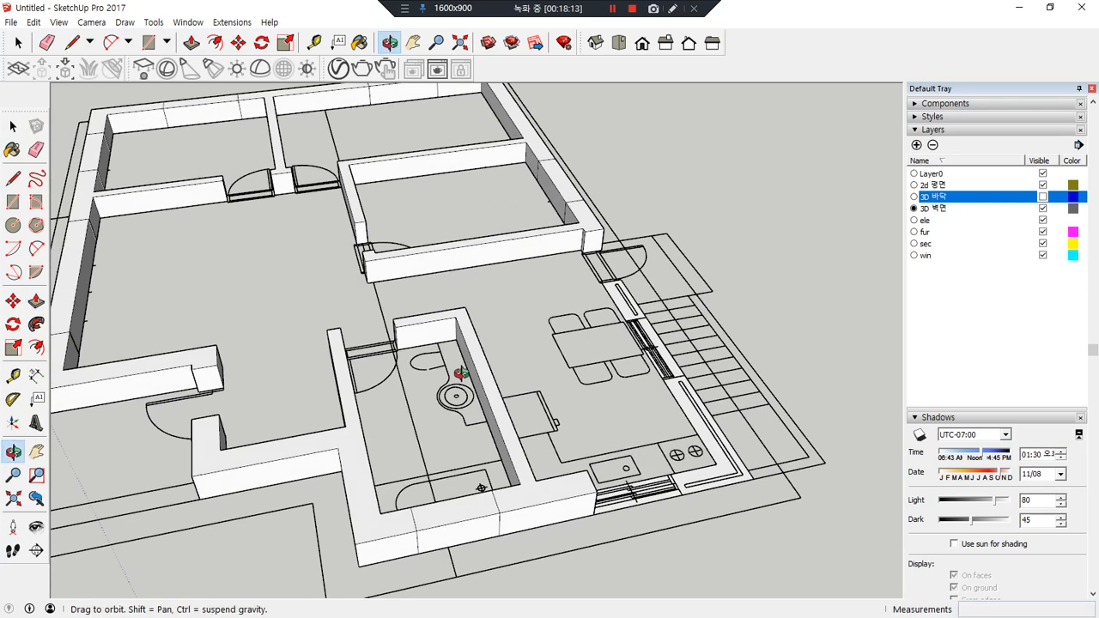
mouse_move(633, 485)
mouse_down()
mouse_move(567, 487)
mouse_move(705, 460)
mouse_move(650, 474)
mouse_up()
drag(658, 356, 692, 379)
drag(620, 300, 667, 337)
middle_drag(666, 336, 449, 356)
Draw a 900 × 350 mm rectangle across the back door opening beside the stairs, with the 3D 바닥 layer hidden
click(1042, 197)
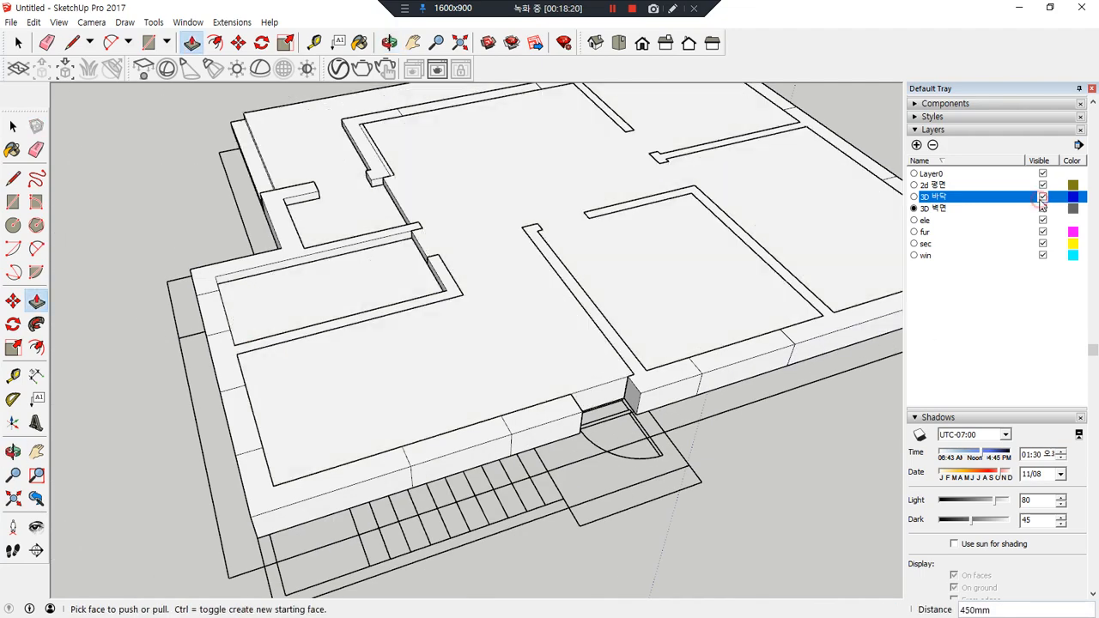
click(1041, 197)
scroll(367, 418, up, 10)
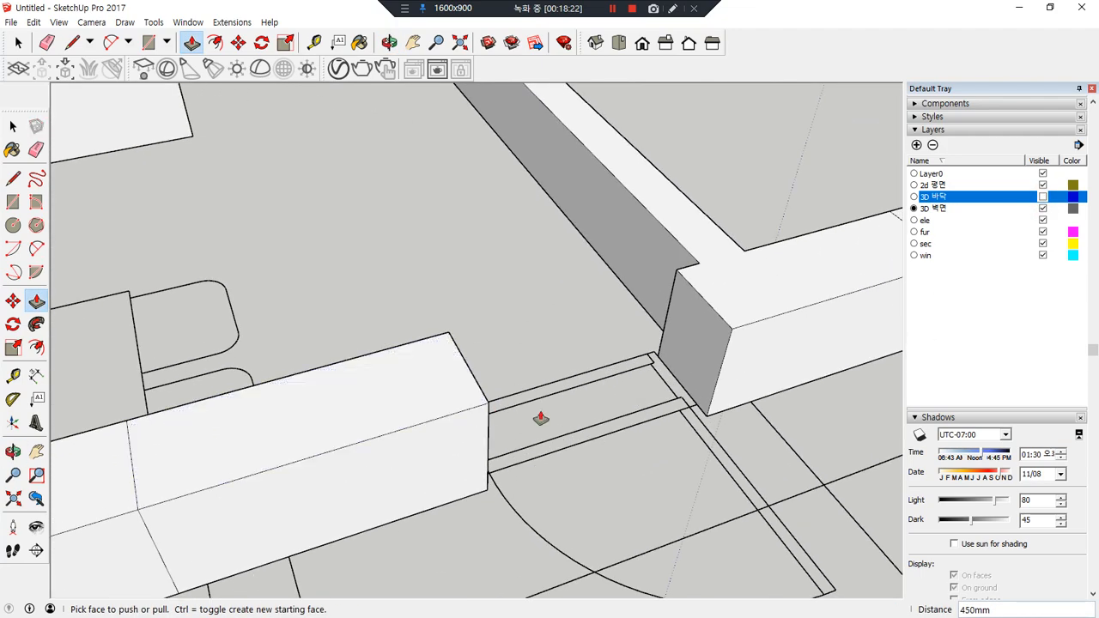
key(r)
click(424, 399)
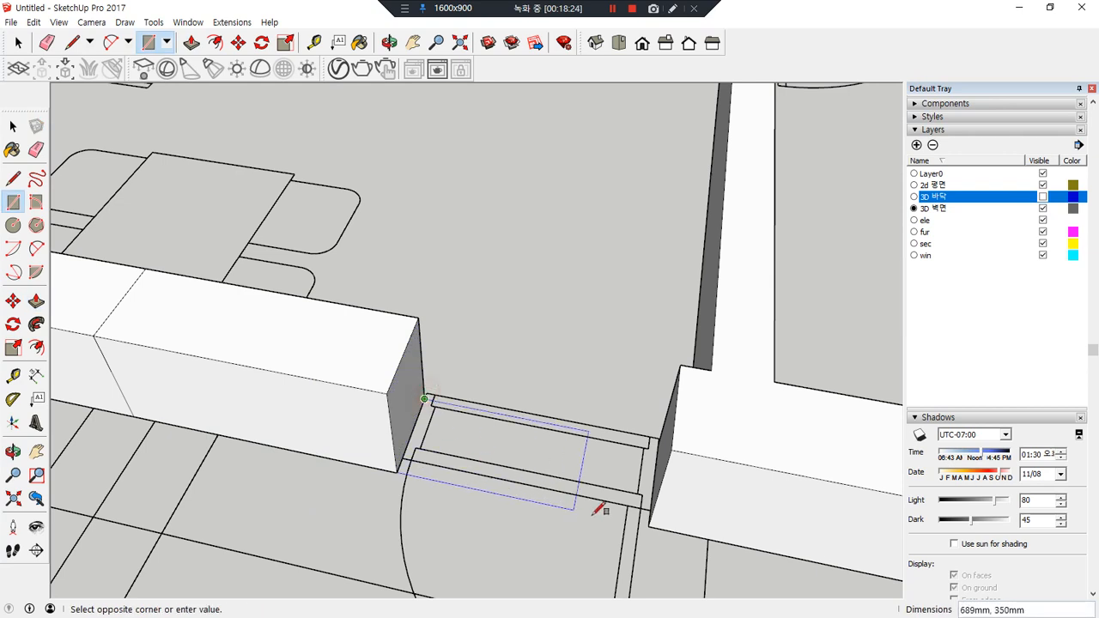
click(649, 525)
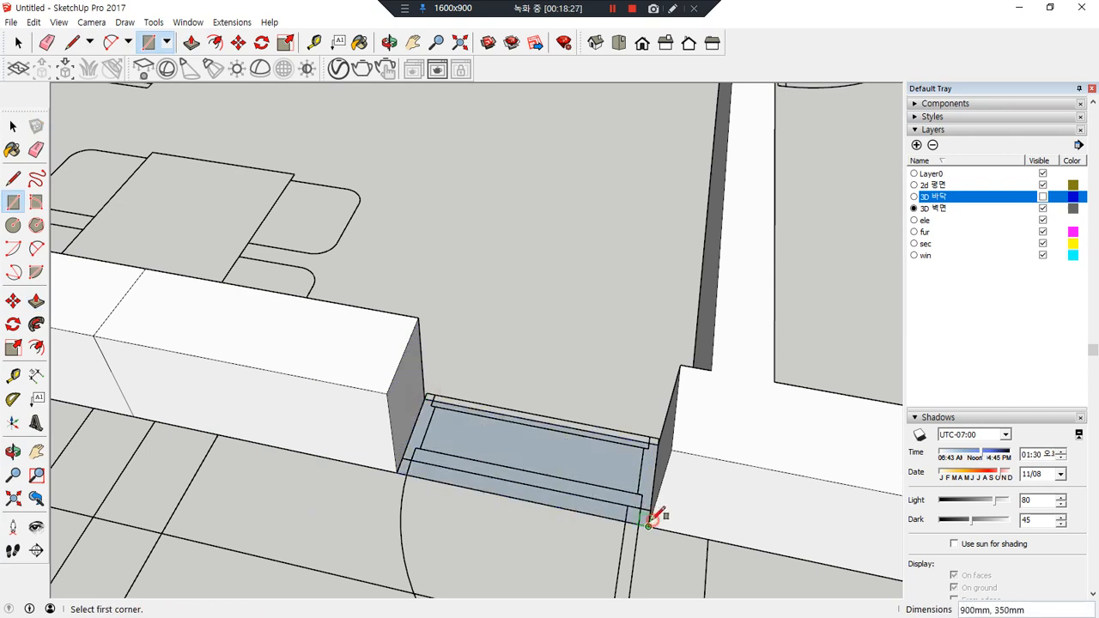
Extrude the back door opening's rectangle 450 mm, level with the adjoining exterior walls
key(p)
click(566, 464)
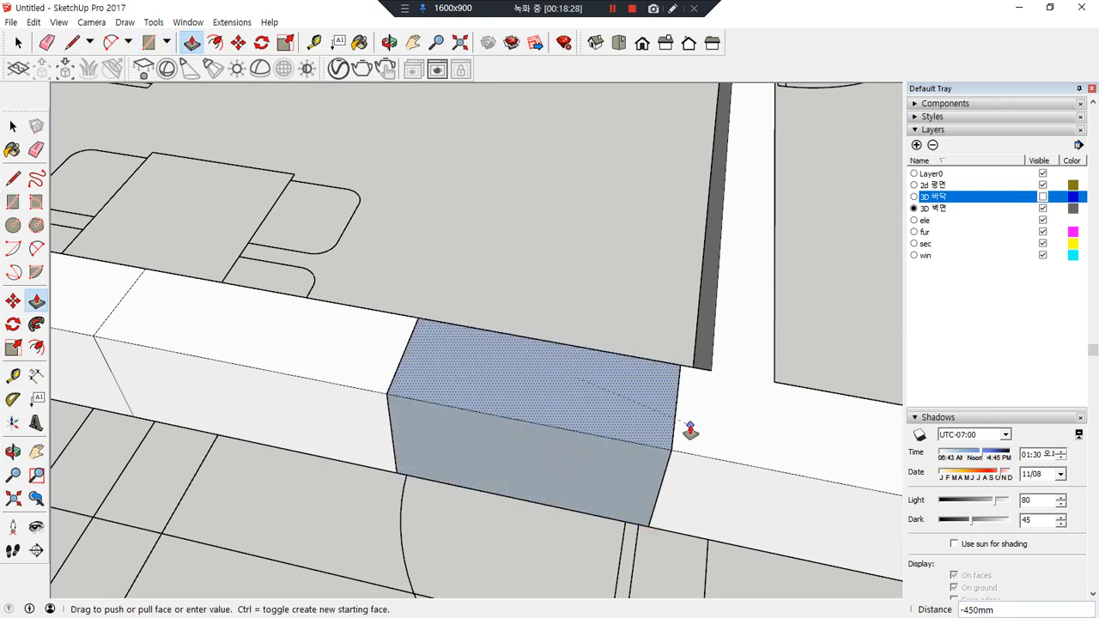
key(Escape)
right_click(547, 458)
right_click(545, 452)
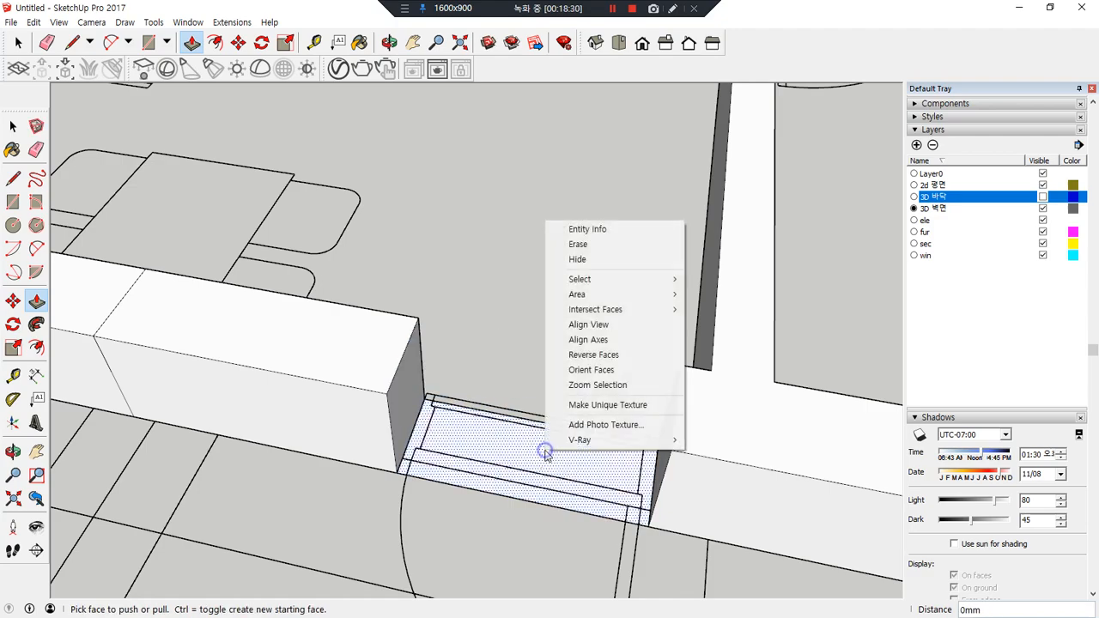
click(519, 456)
click(709, 416)
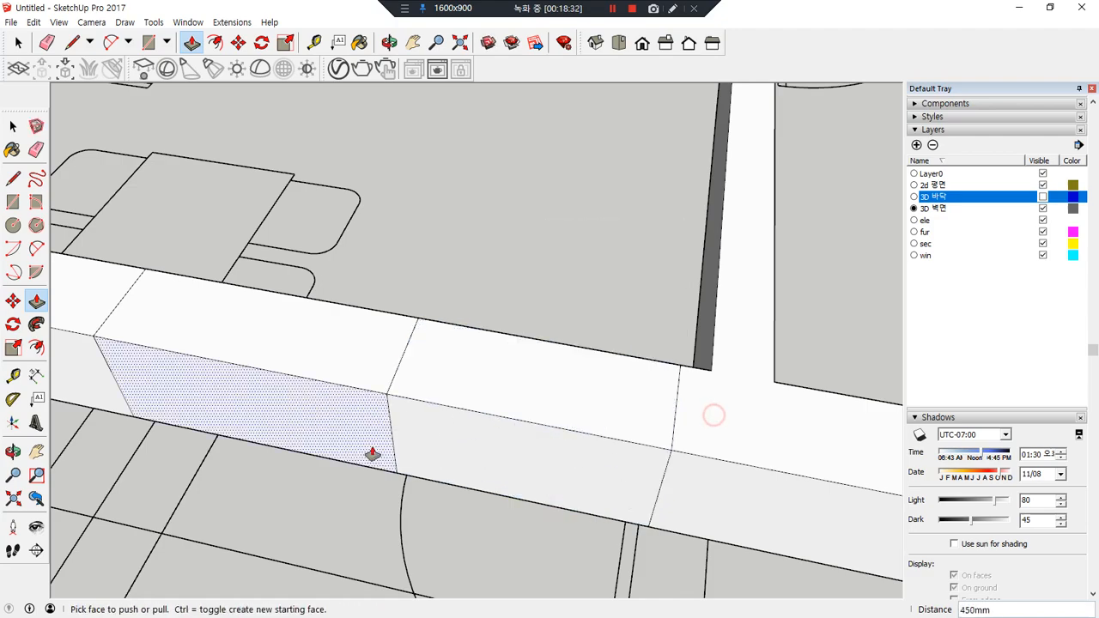
Erase the vertical seams on the outer face of the long exterior wall beside the stairs
scroll(372, 455, down, 3)
scroll(372, 454, down, 2)
mouse_move(348, 475)
middle_down()
mouse_move(339, 486)
mouse_move(609, 449)
mouse_move(549, 370)
mouse_move(456, 365)
mouse_move(466, 351)
mouse_move(331, 400)
middle_up()
scroll(331, 402, down, 2)
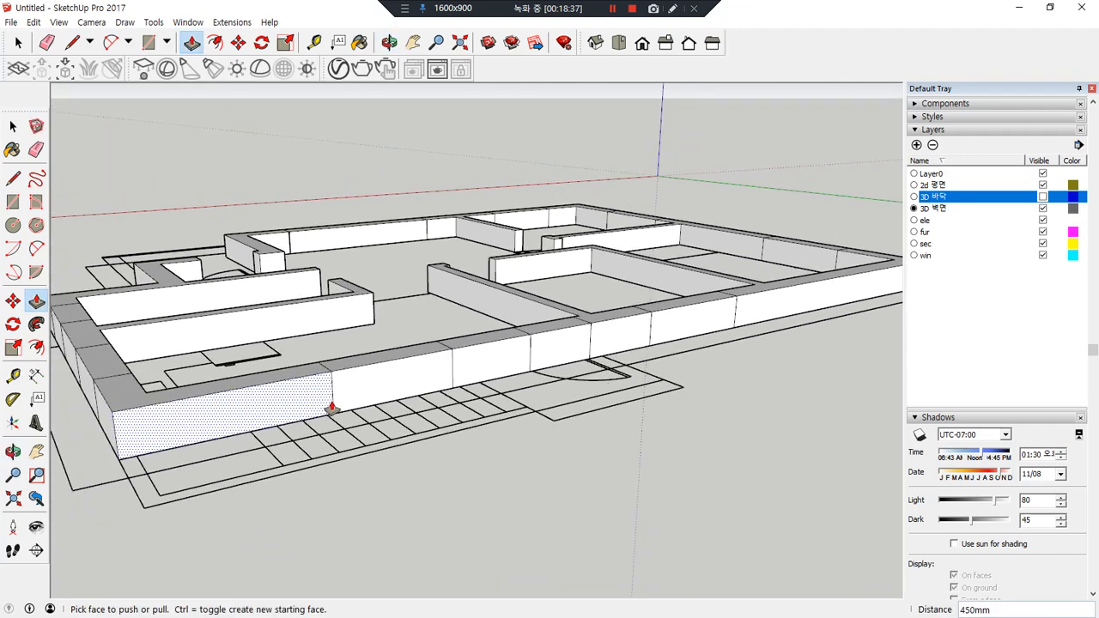
key(e)
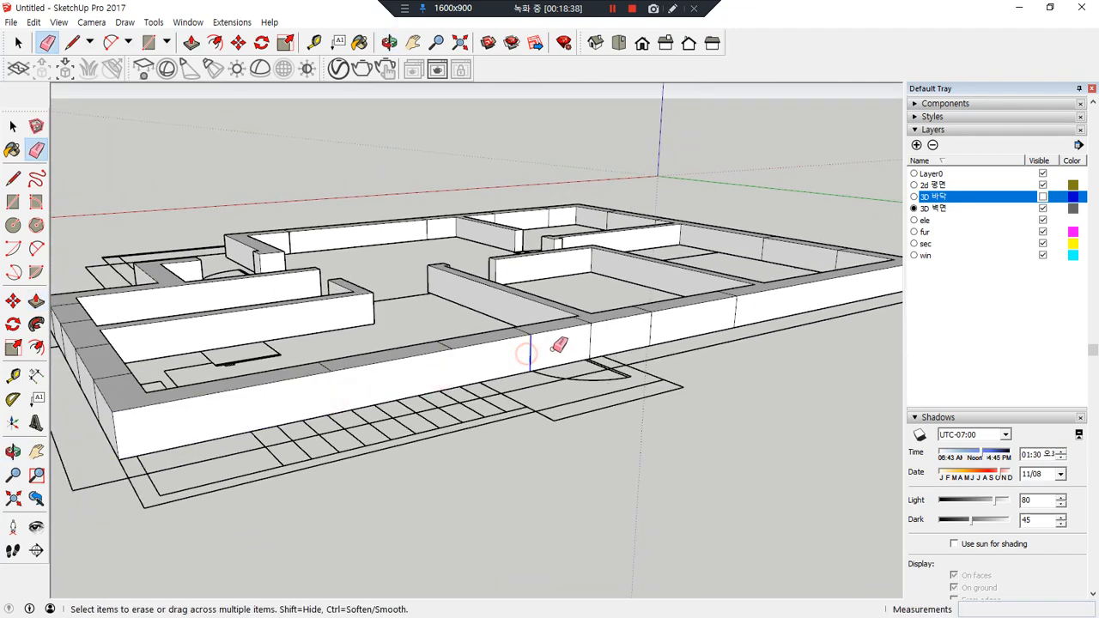
drag(553, 350, 559, 349)
drag(581, 349, 608, 342)
drag(684, 321, 759, 305)
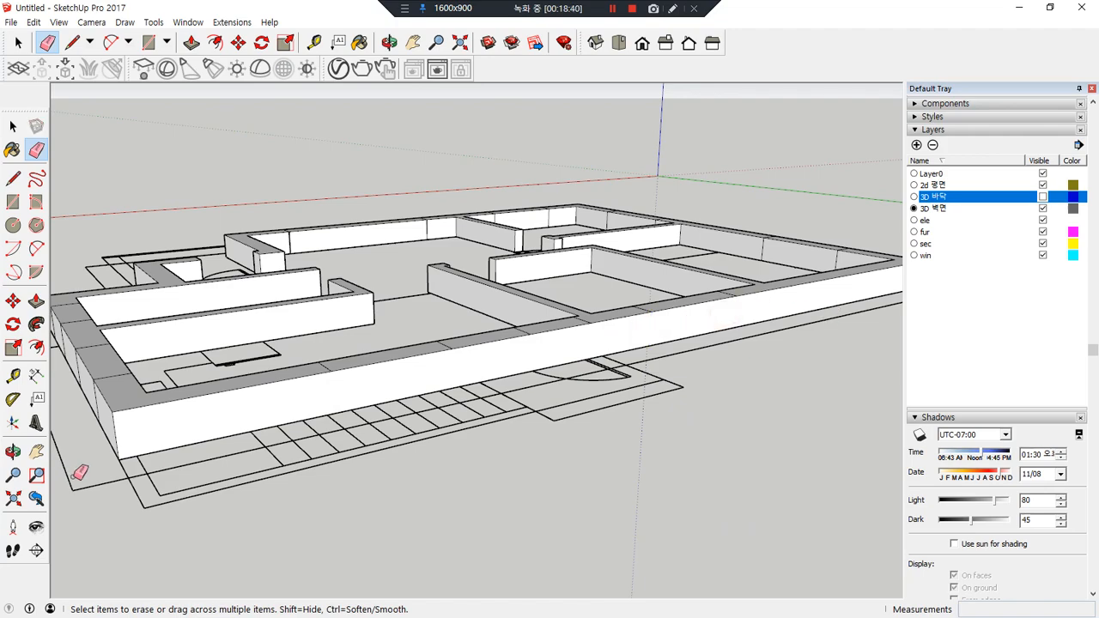
Erase the vertical seams on the outer faces of the kitchen, living room and bedroom exterior walls
mouse_move(80, 472)
middle_down()
mouse_move(386, 434)
mouse_move(589, 466)
mouse_move(827, 441)
middle_up()
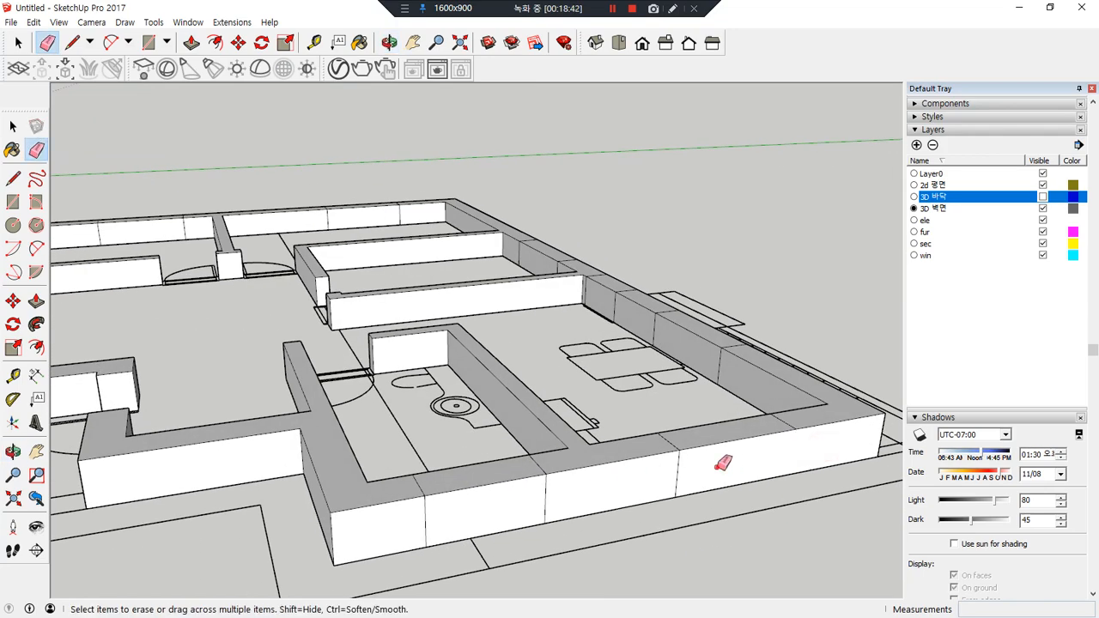
mouse_move(306, 536)
middle_down()
mouse_move(334, 515)
mouse_move(455, 529)
mouse_move(678, 405)
mouse_move(469, 412)
middle_up()
middle_drag(298, 394, 736, 441)
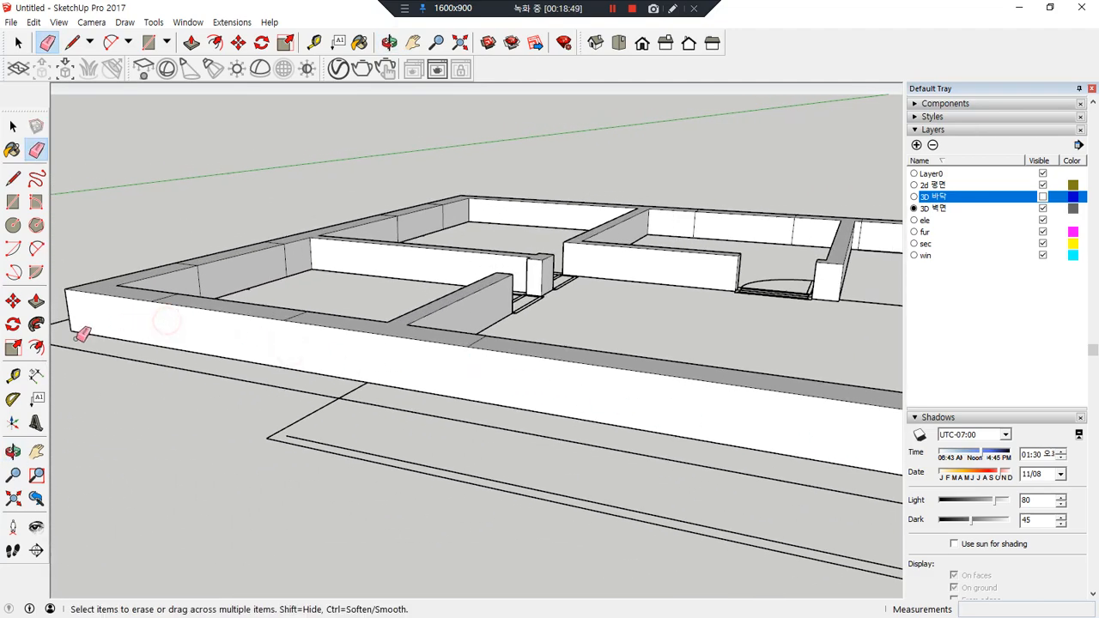
middle_drag(81, 334, 684, 383)
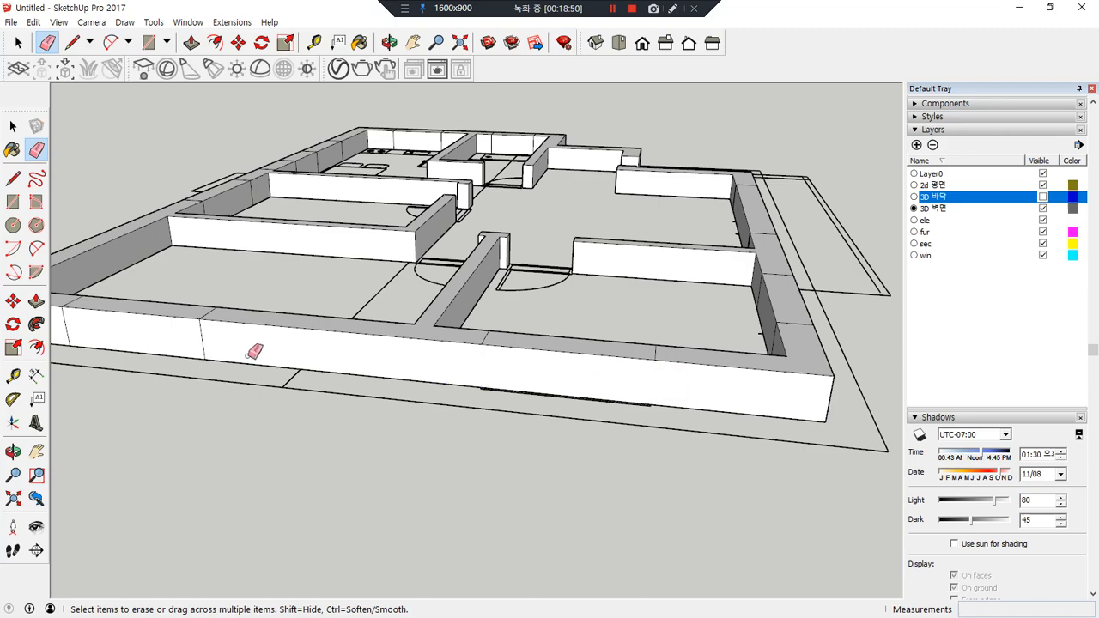
click(200, 343)
middle_drag(170, 357, 644, 400)
Erase the vertical seams on the inner faces of the kitchen, bathroom and dining area's exterior walls
mouse_move(518, 356)
middle_down()
mouse_move(443, 382)
mouse_move(681, 343)
mouse_move(211, 400)
mouse_move(437, 332)
mouse_move(455, 313)
middle_up()
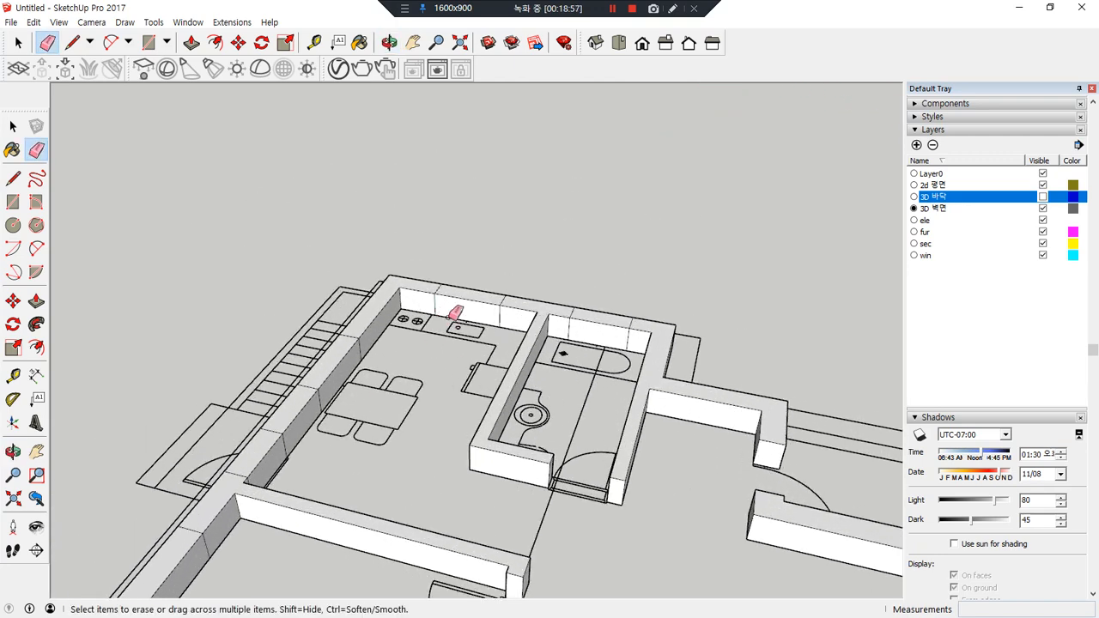
scroll(455, 313, up, 2)
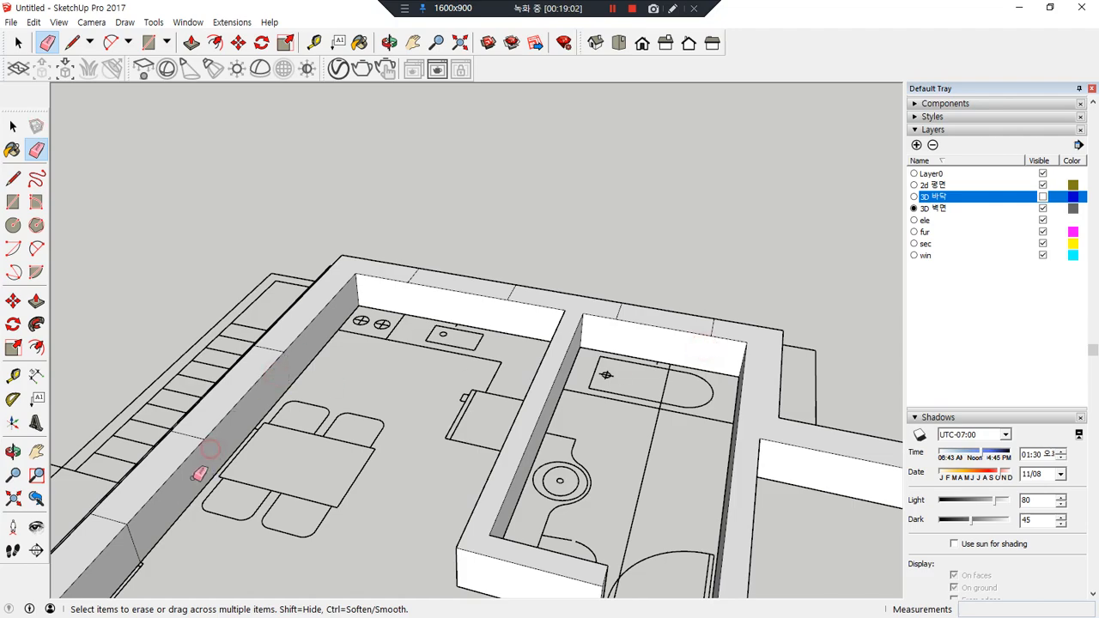
middle_drag(251, 507, 398, 260)
scroll(339, 218, up, 3)
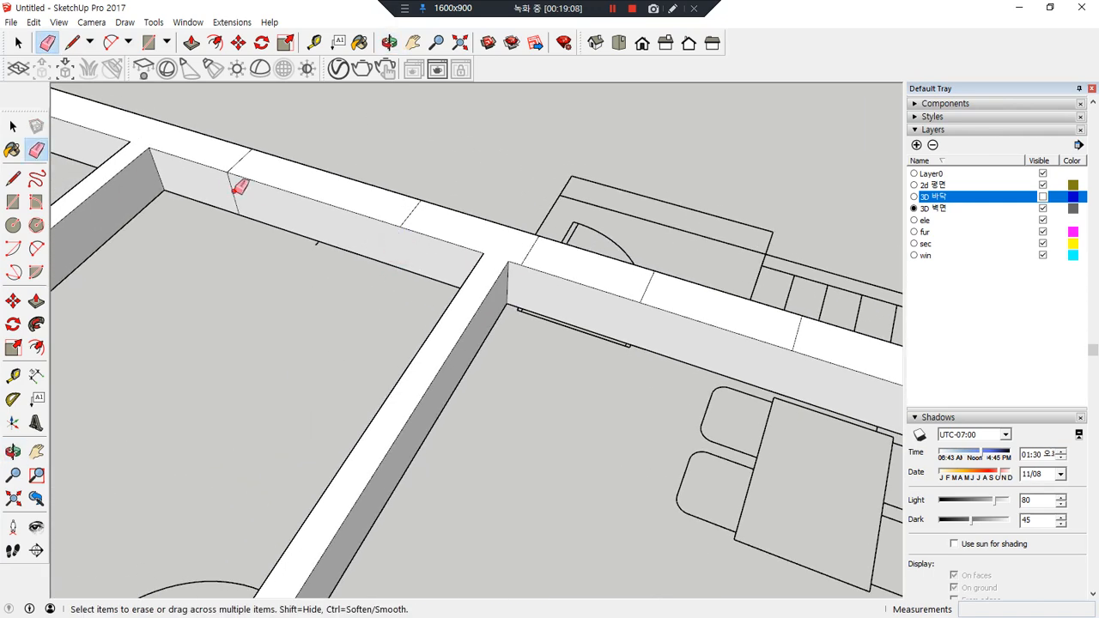
Erase the vertical seams on the inner faces of the exterior walls in the bedrooms along the back and side
scroll(314, 263, down, 3)
scroll(183, 343, down, 3)
middle_drag(150, 372, 470, 279)
scroll(258, 168, up, 1)
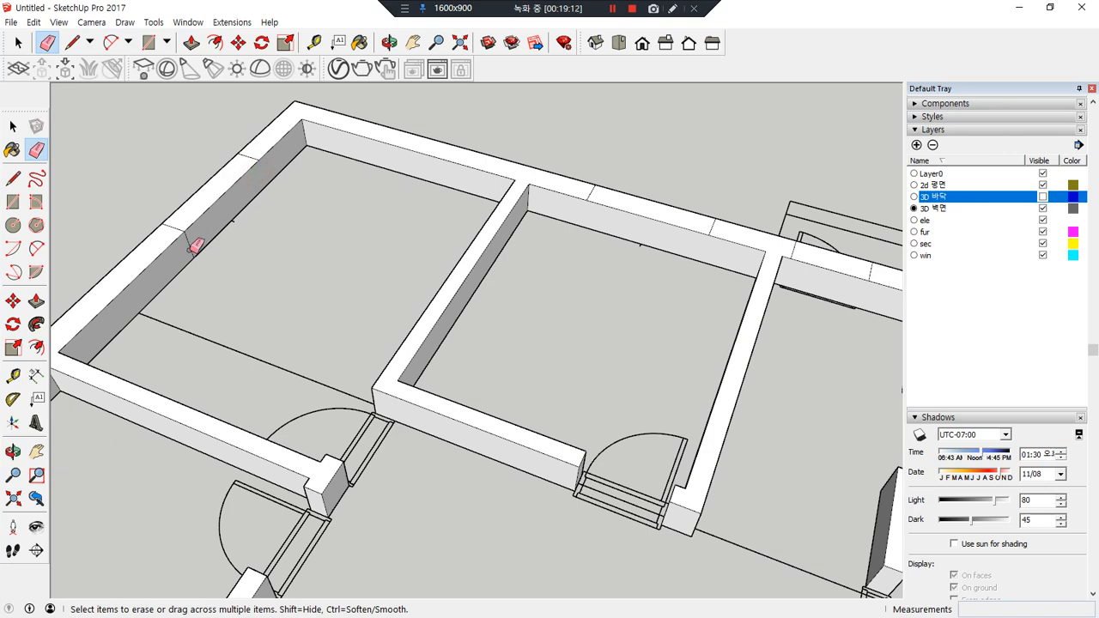
scroll(196, 294, down, 2)
scroll(288, 311, up, 3)
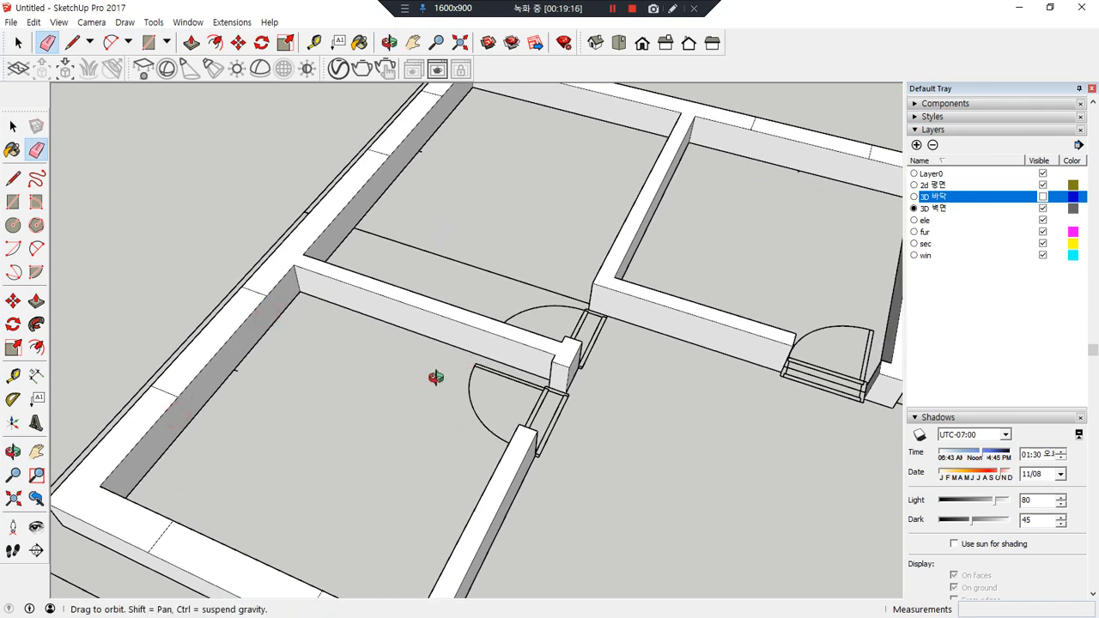
Erase the inner vertical seams on the corner bedroom's front window wall, continuing toward the living room wall
middle_drag(437, 375, 417, 103)
scroll(515, 137, up, 2)
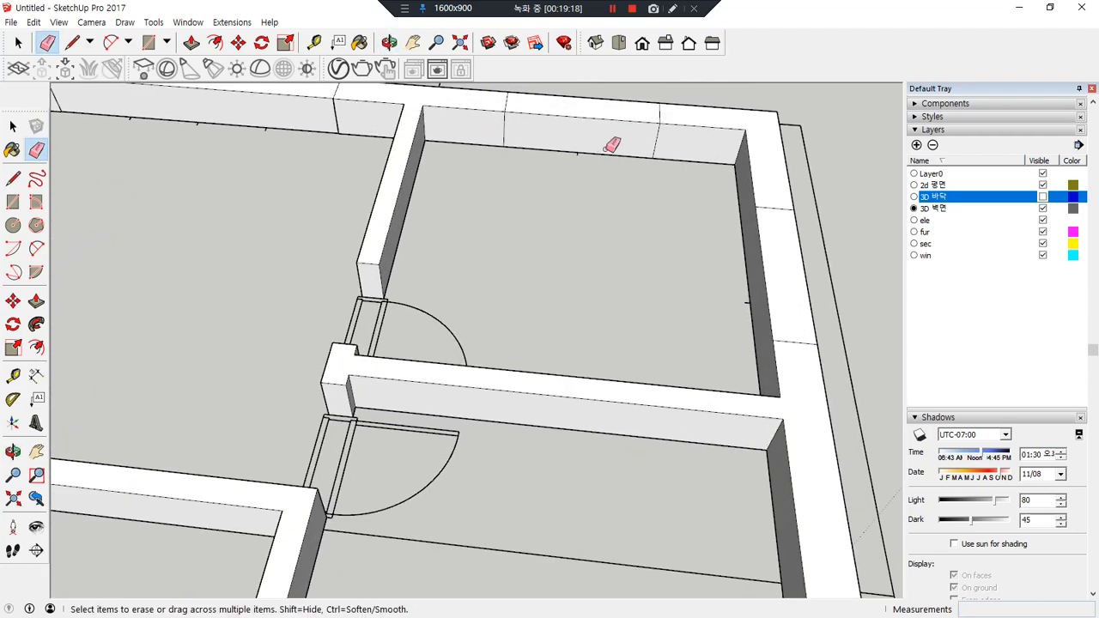
click(655, 144)
shift+middle_drag(453, 149, 634, 251)
mouse_move(607, 241)
mouse_down()
mouse_move(421, 240)
mouse_move(610, 260)
mouse_move(428, 237)
mouse_move(448, 229)
mouse_move(597, 244)
mouse_move(300, 220)
mouse_move(348, 244)
mouse_move(363, 238)
mouse_up()
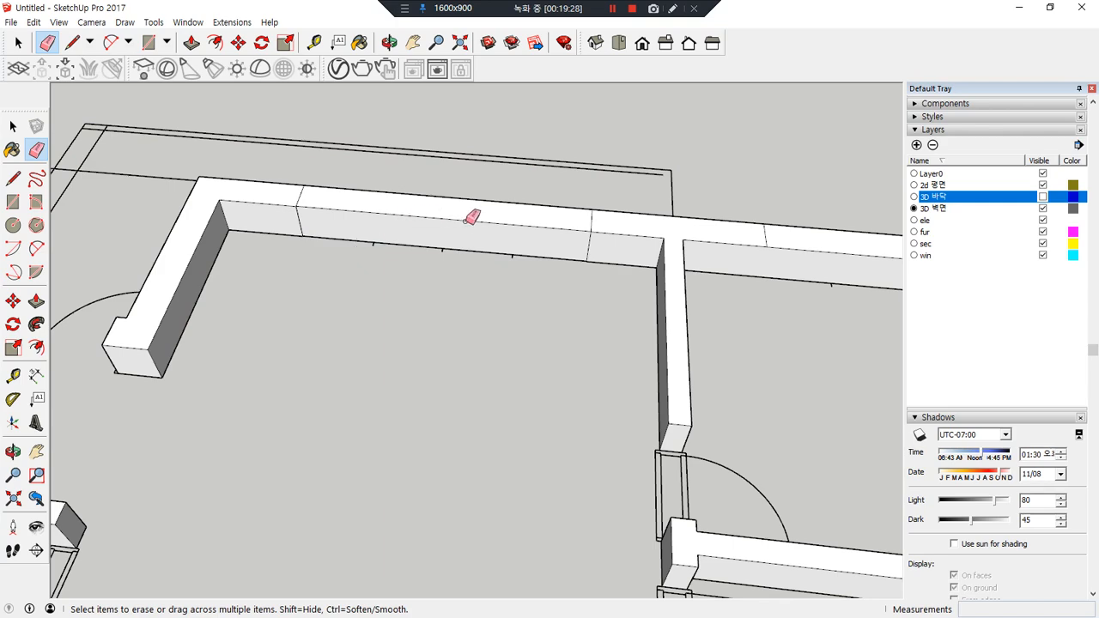
Push the living room window section's inner face flush with the adjoining wall face and erase the vertical seams there
scroll(404, 243, up, 6)
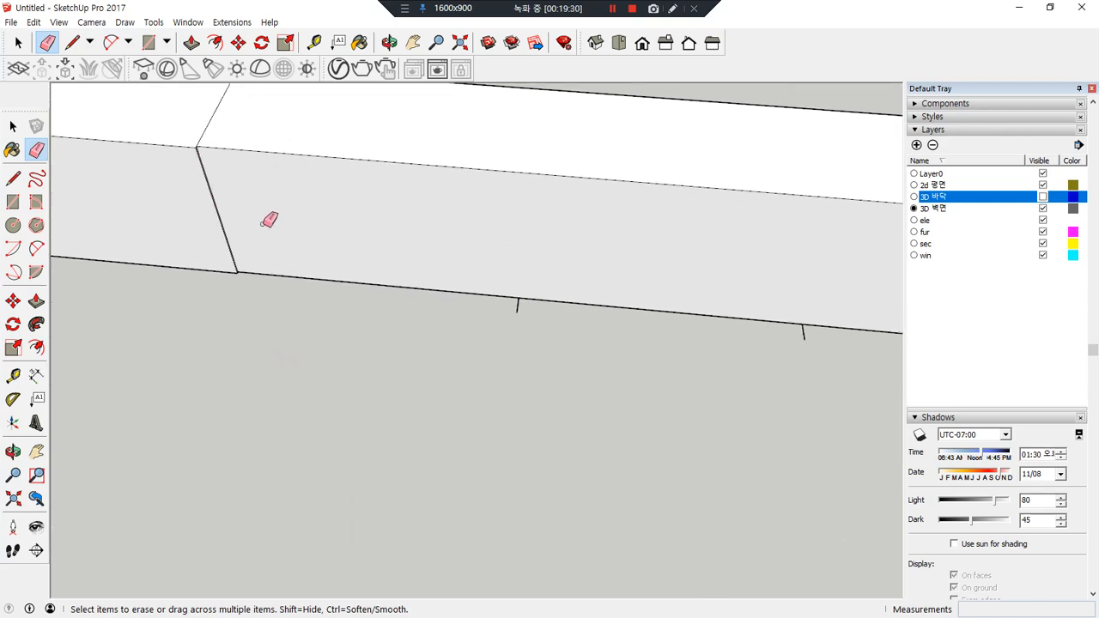
key(p)
click(253, 229)
click(155, 194)
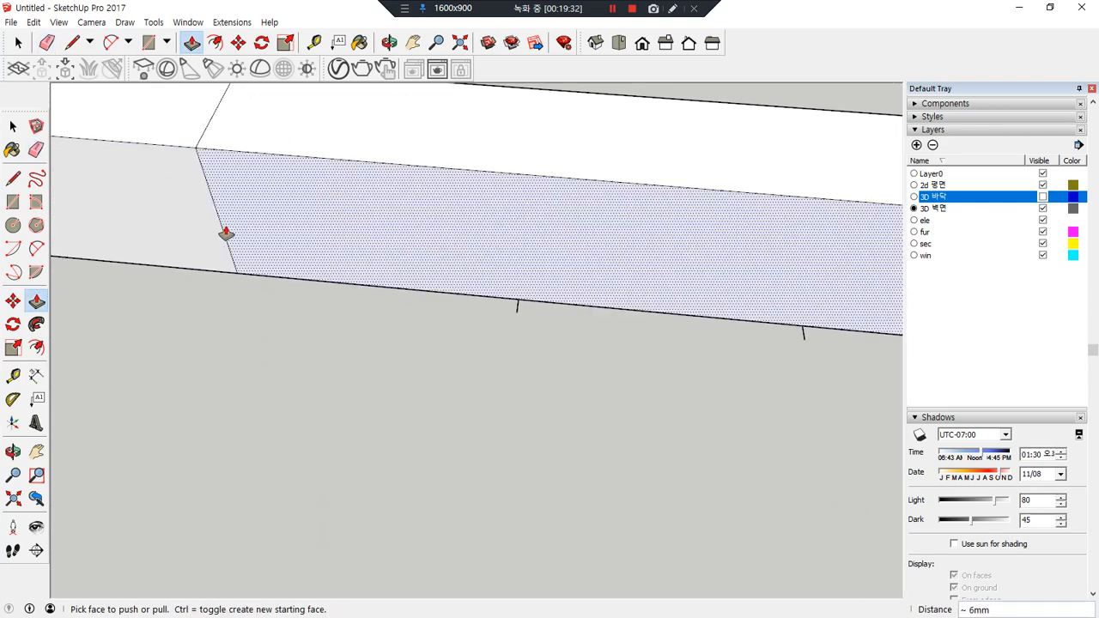
key(e)
scroll(422, 250, down, 6)
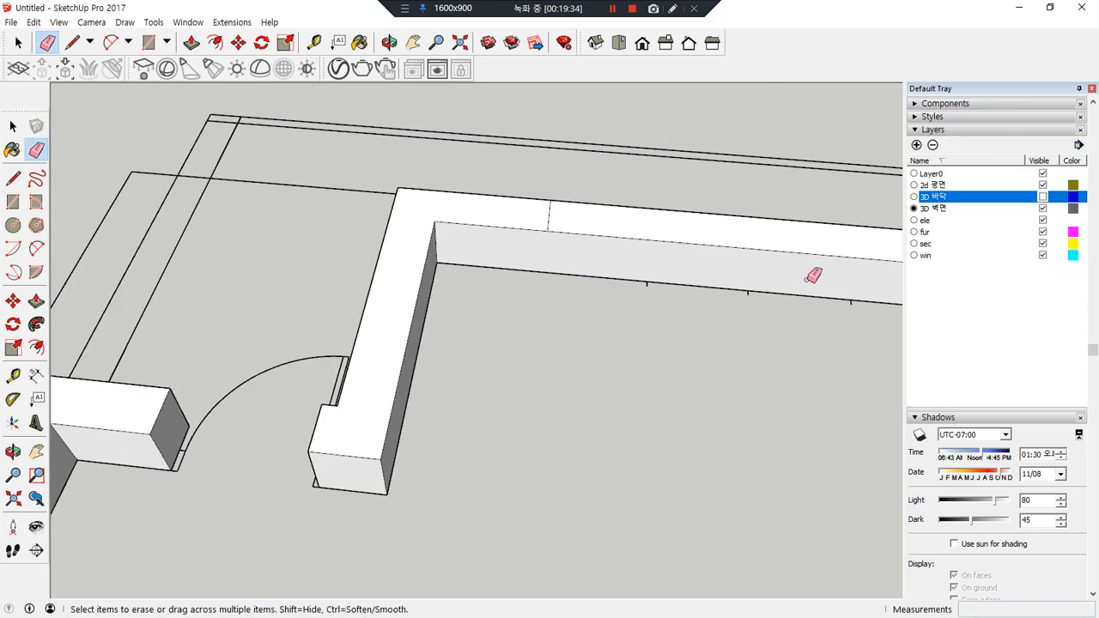
mouse_move(813, 275)
shift+middle_down()
mouse_move(672, 250)
mouse_move(99, 225)
mouse_move(322, 319)
mouse_move(310, 338)
mouse_move(125, 382)
mouse_move(589, 430)
mouse_move(481, 453)
mouse_move(495, 453)
shift+middle_up()
scroll(661, 269, down, 8)
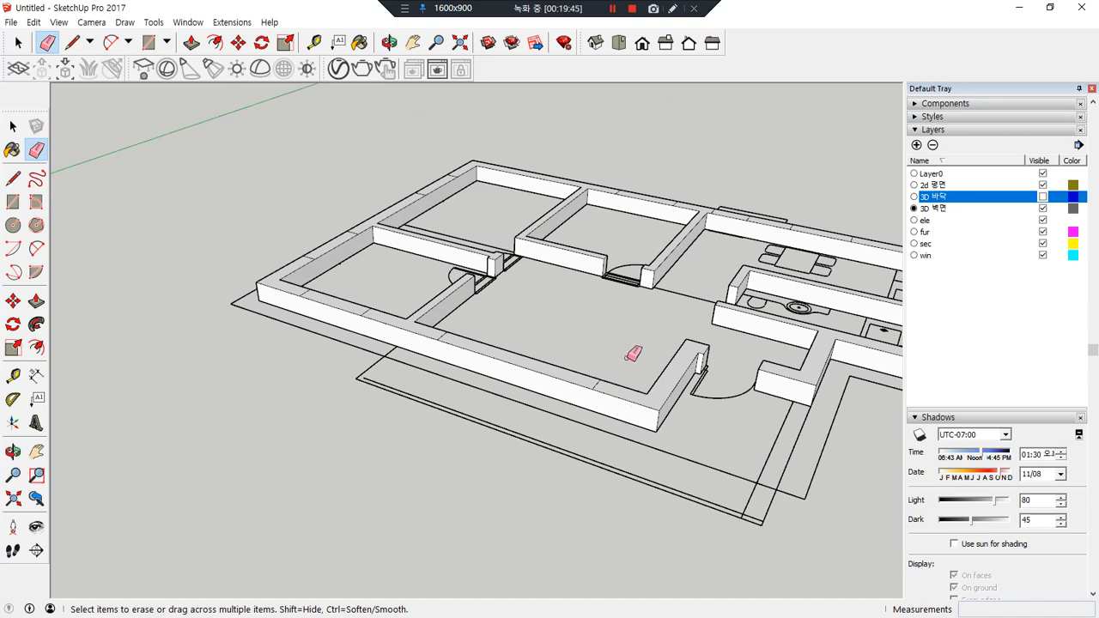
Show the 3D 바닥 layer and toggle its visibility to compare the floor with the walls around the living room corner
scroll(701, 388, down, 2)
mouse_move(737, 407)
middle_down()
mouse_move(678, 404)
mouse_move(503, 434)
mouse_move(607, 417)
middle_up()
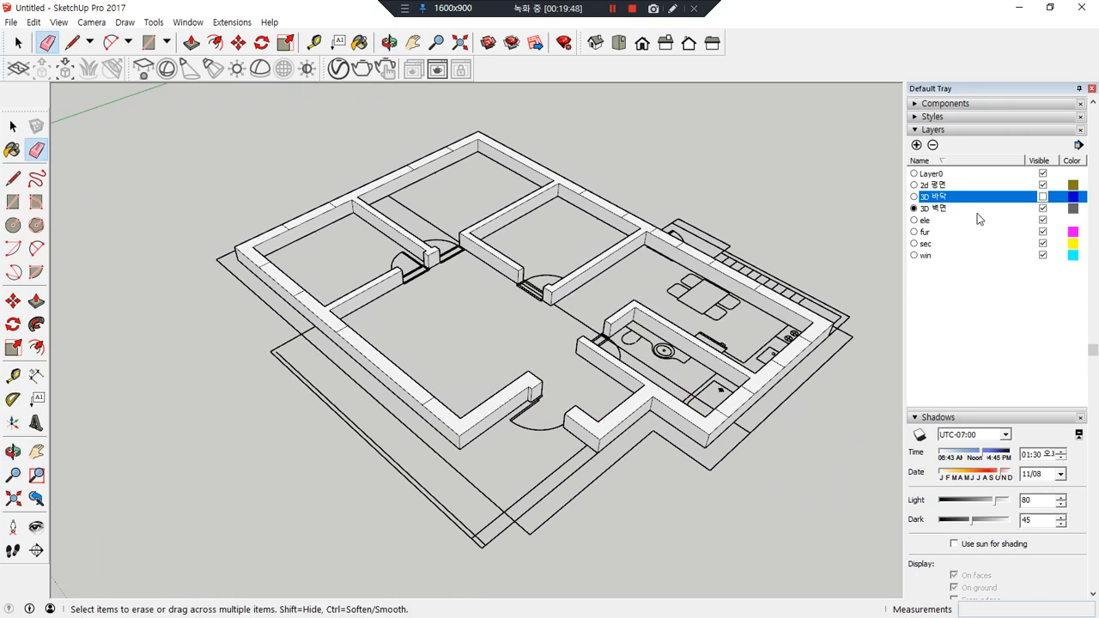
click(1043, 197)
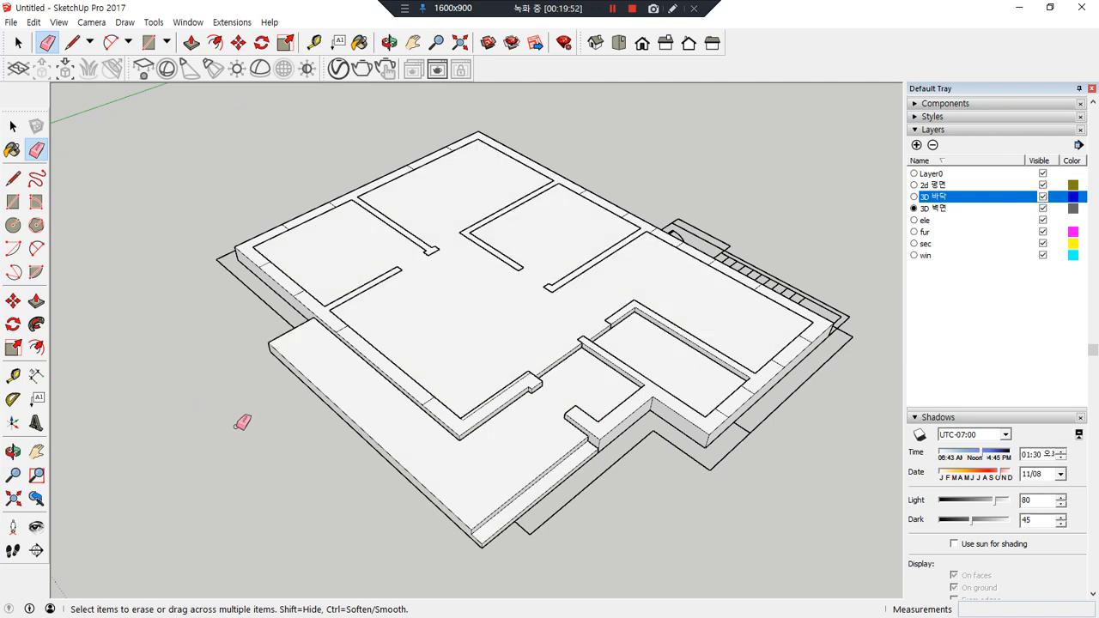
middle_drag(442, 378, 442, 333)
scroll(441, 333, up, 2)
scroll(434, 412, up, 1)
mouse_move(513, 460)
middle_down()
mouse_move(491, 503)
mouse_move(544, 478)
middle_up()
scroll(541, 455, up, 2)
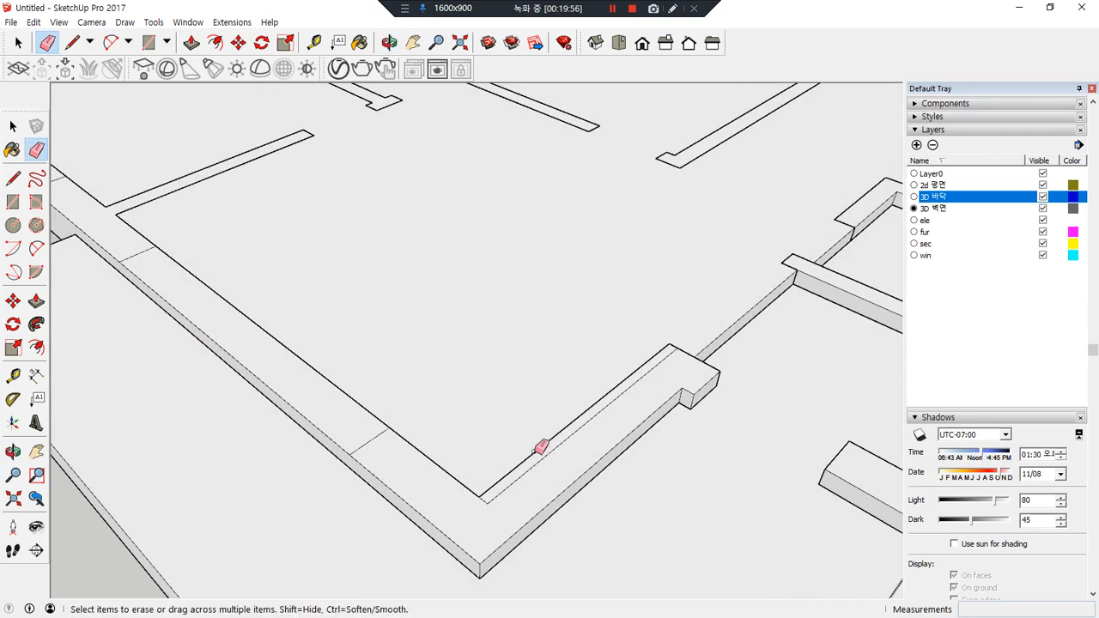
click(1043, 196)
click(1042, 197)
click(1042, 196)
click(1043, 197)
click(1043, 196)
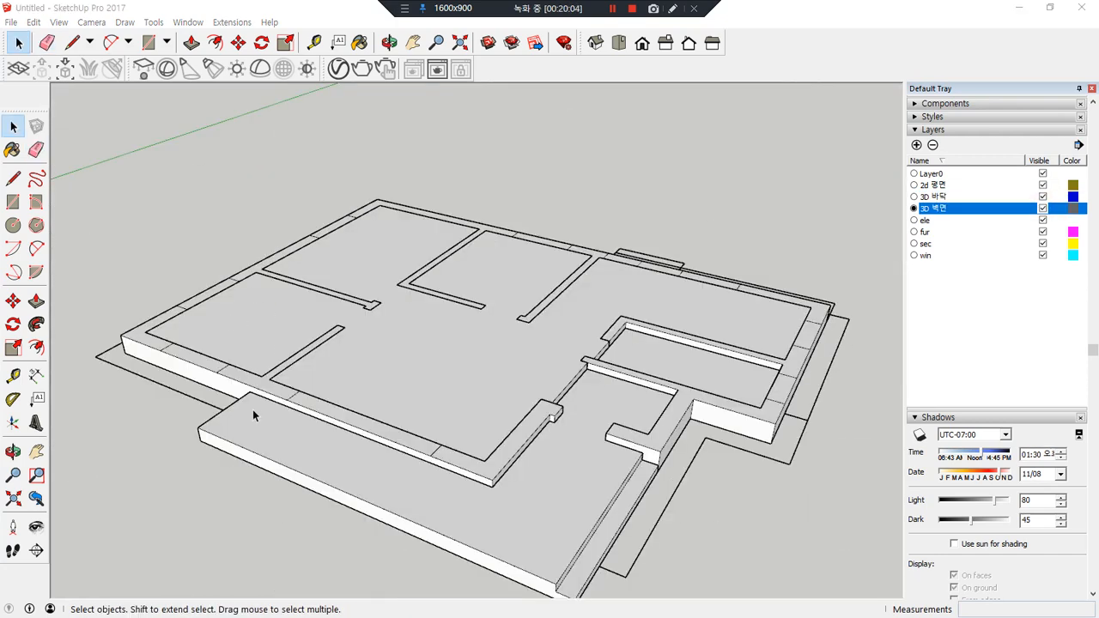
middle_drag(253, 416, 300, 422)
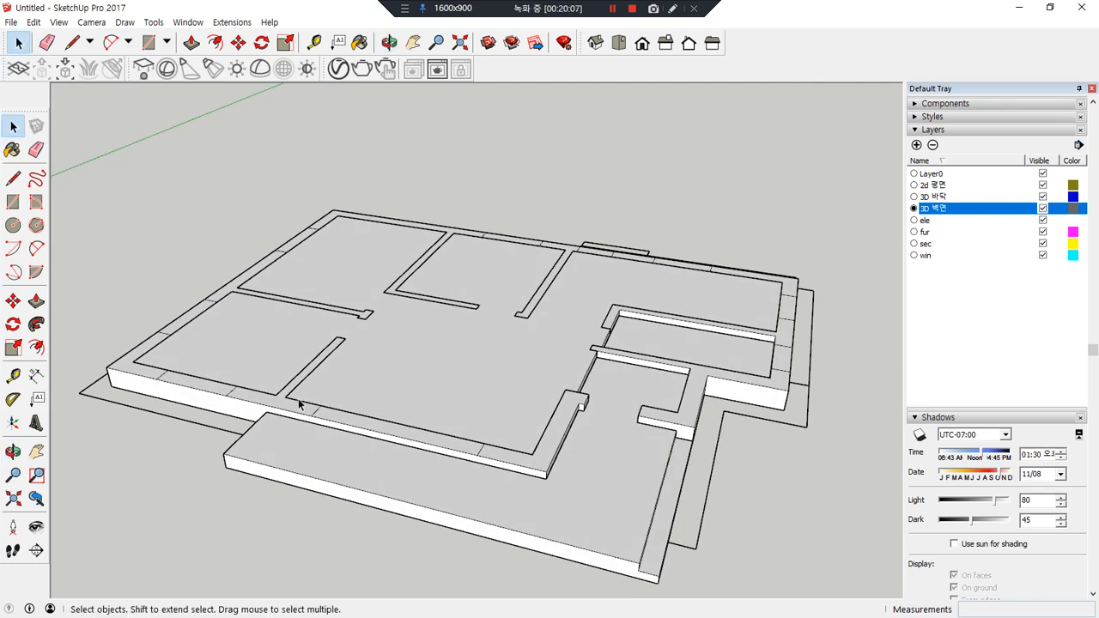
key(p)
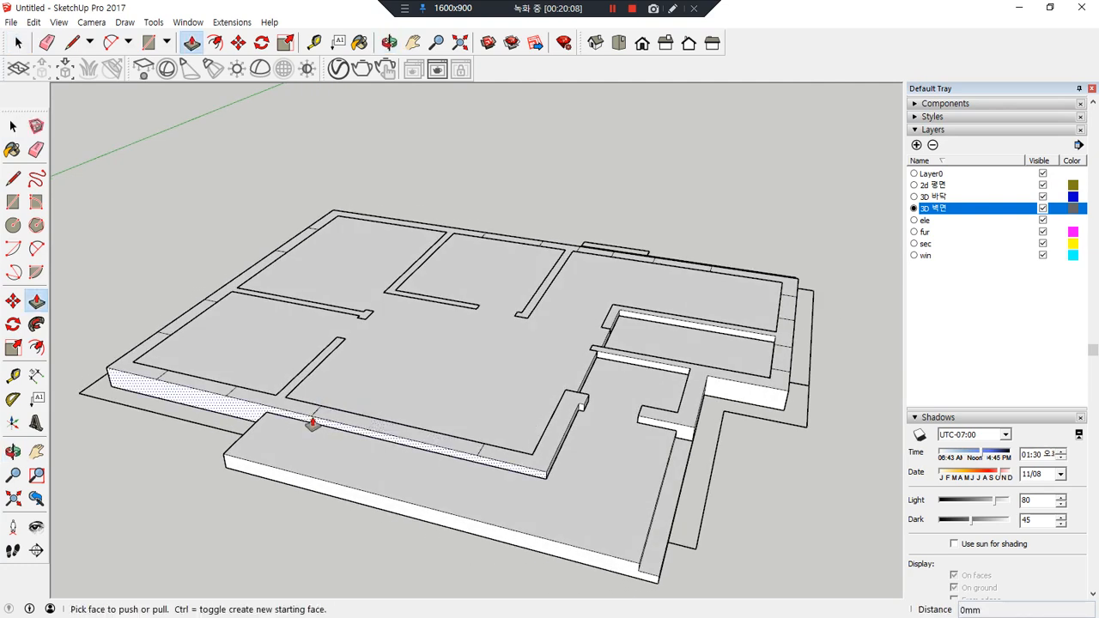
drag(305, 414, 294, 308)
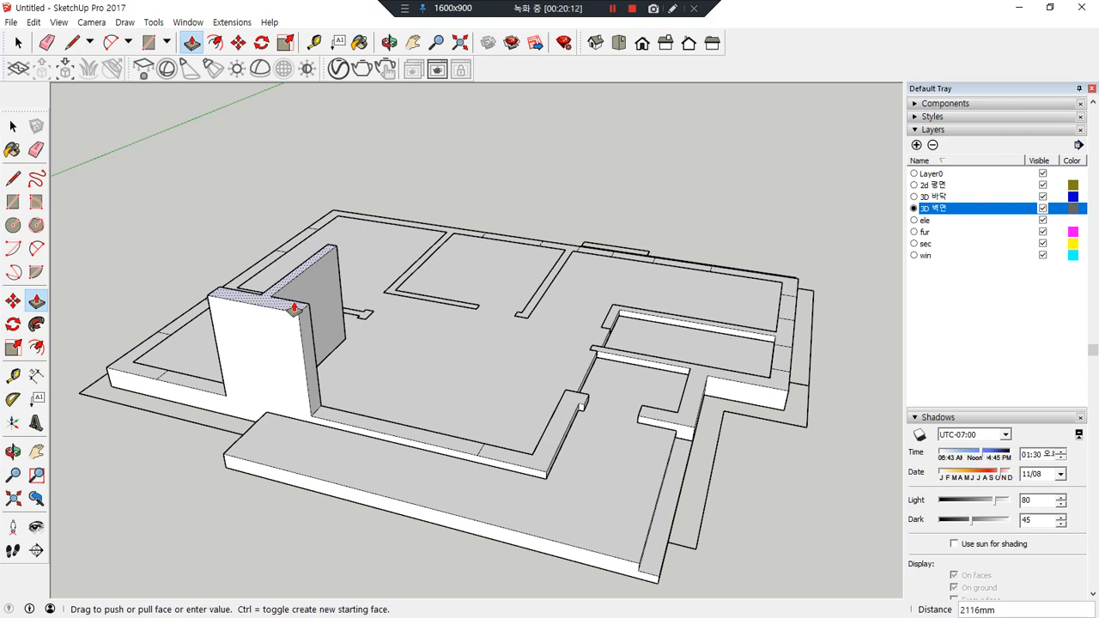
key(Escape)
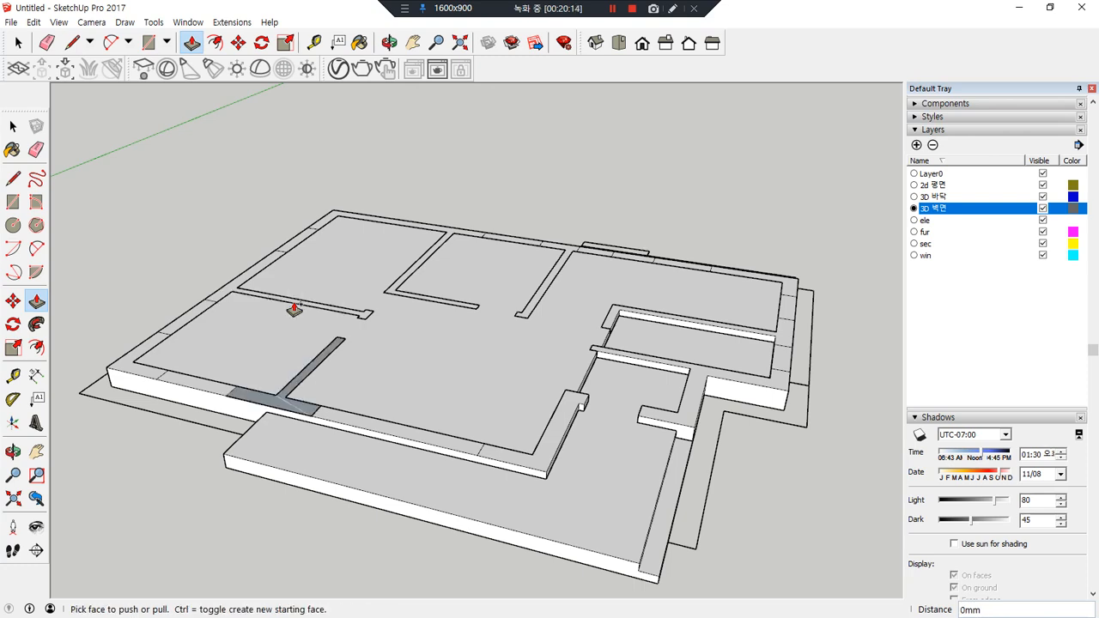
Raise the T-shaped wall between the living room and the corner bedroom by 2100 mm
click(294, 309)
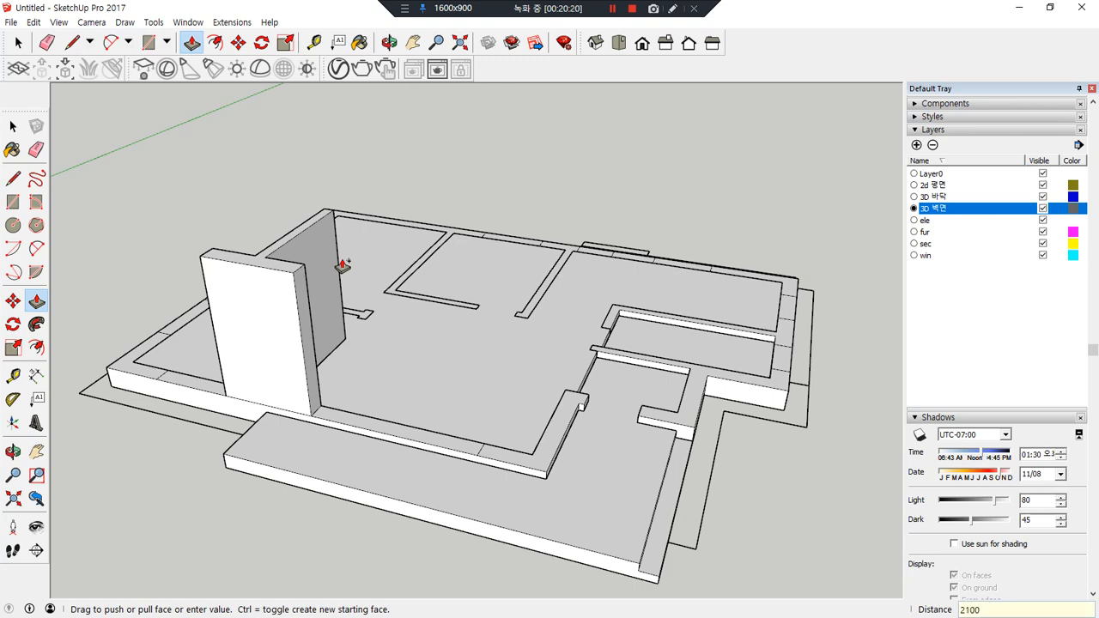
key(Return)
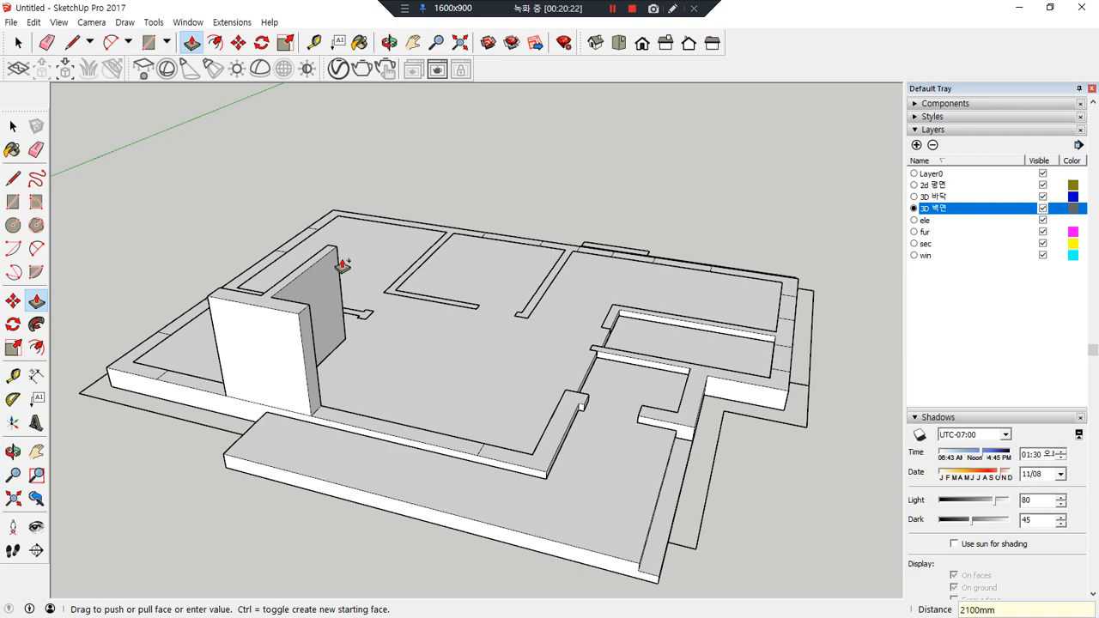
middle_drag(574, 276, 104, 263)
scroll(504, 172, up, 1)
key(ctrl+alt+d)
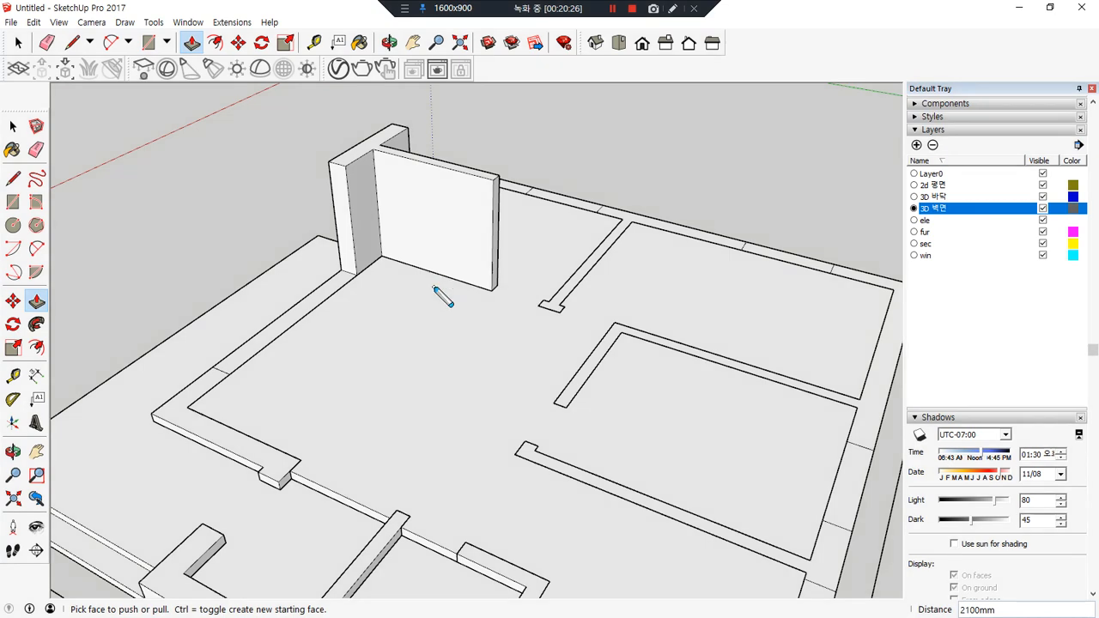
mouse_move(427, 284)
mouse_down()
mouse_move(483, 309)
mouse_move(446, 286)
mouse_move(434, 146)
mouse_move(452, 144)
mouse_up()
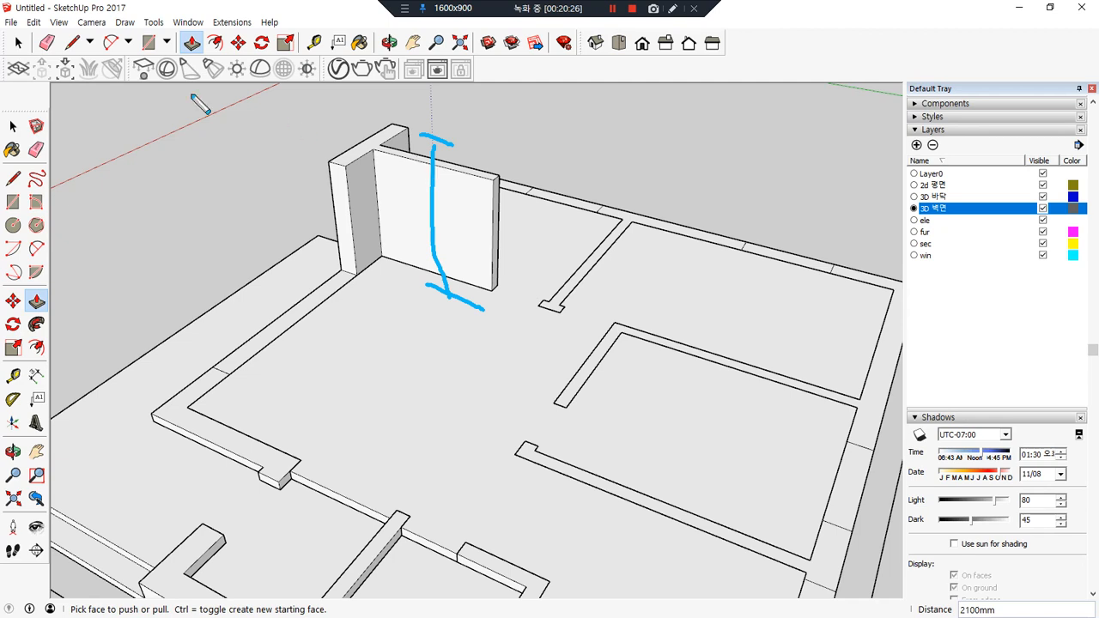
mouse_move(474, 197)
mouse_down()
mouse_move(496, 212)
mouse_move(531, 206)
mouse_move(514, 218)
mouse_move(558, 185)
mouse_up()
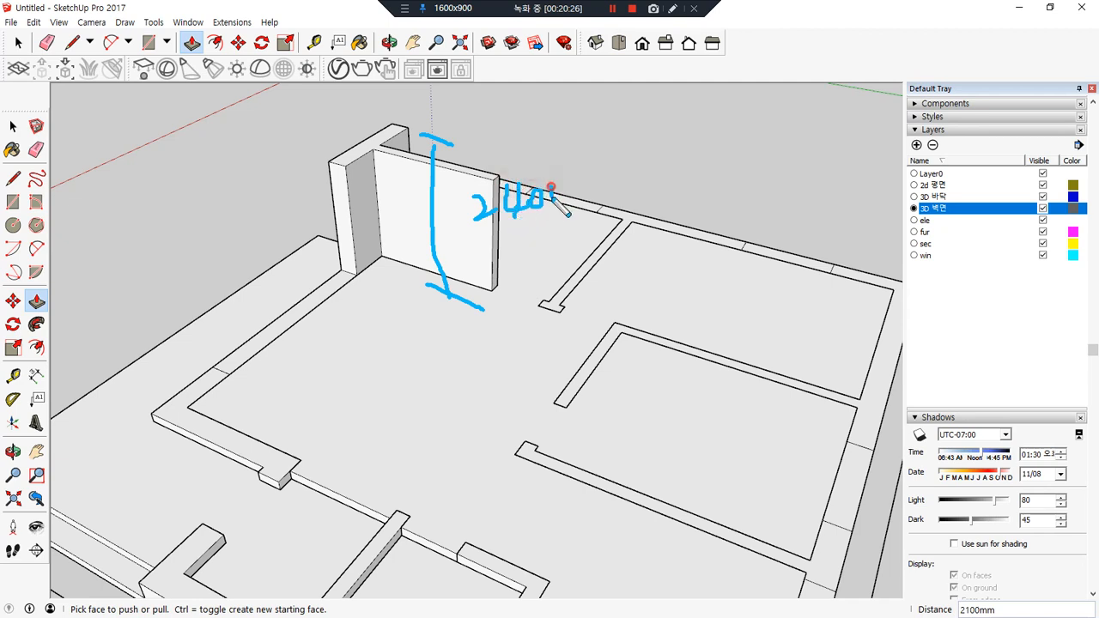
mouse_move(676, 149)
mouse_down()
mouse_move(694, 146)
mouse_move(687, 169)
mouse_up()
mouse_move(676, 169)
mouse_down()
mouse_move(716, 165)
mouse_move(727, 140)
mouse_move(744, 142)
mouse_move(726, 138)
mouse_up()
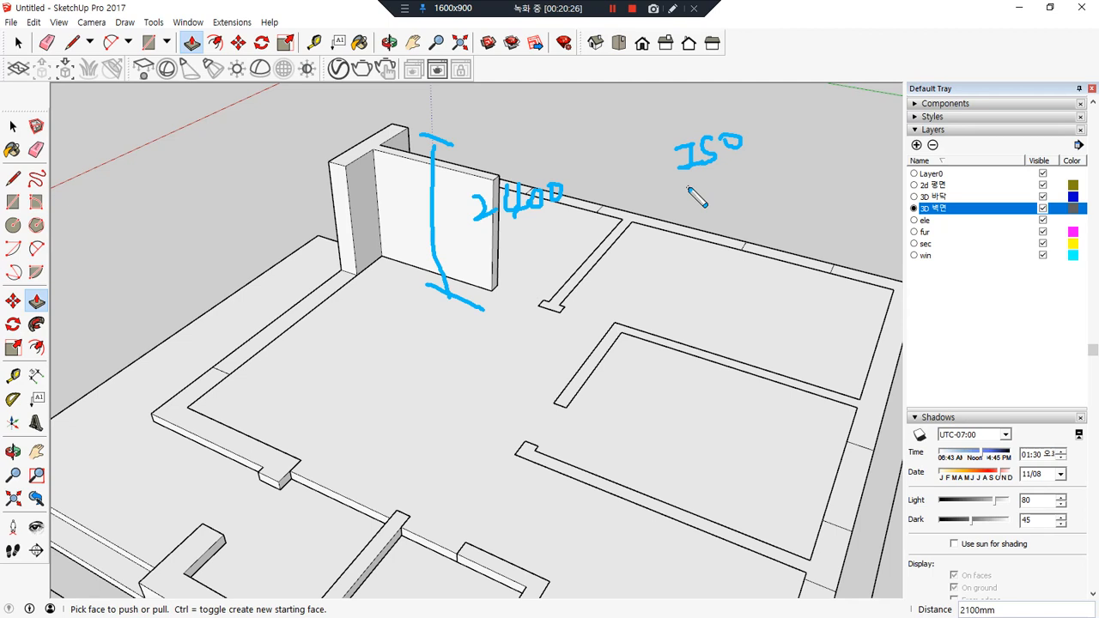
drag(692, 197, 816, 171)
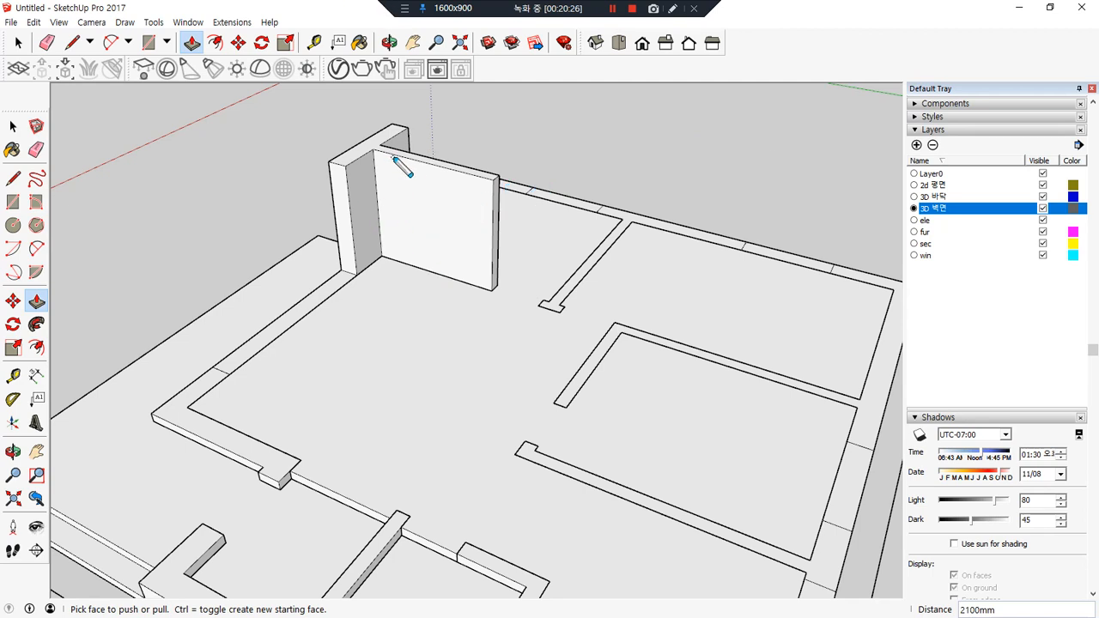
drag(471, 177, 464, 283)
mouse_move(487, 230)
mouse_down()
mouse_move(500, 237)
mouse_move(485, 258)
mouse_move(518, 256)
mouse_up()
drag(549, 213, 577, 211)
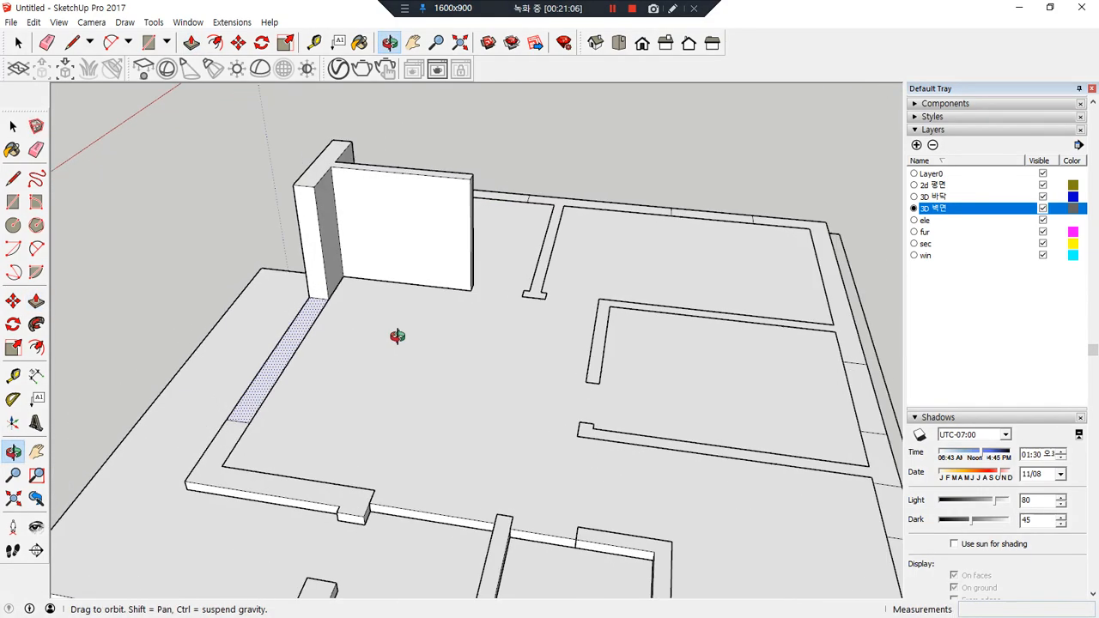
Raise the corner bedroom's front window section by 1200 mm and its corner wall level with the full-height wall
mouse_move(392, 335)
middle_down()
mouse_move(781, 336)
mouse_move(474, 356)
mouse_move(484, 398)
mouse_move(467, 412)
mouse_move(467, 375)
middle_up()
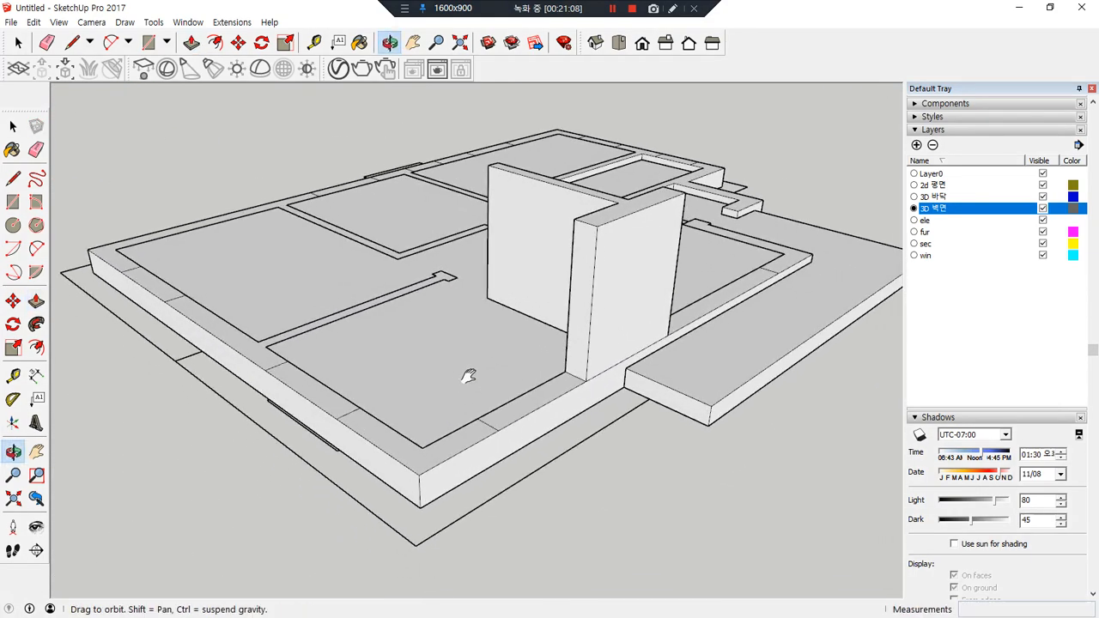
drag(553, 398, 545, 357)
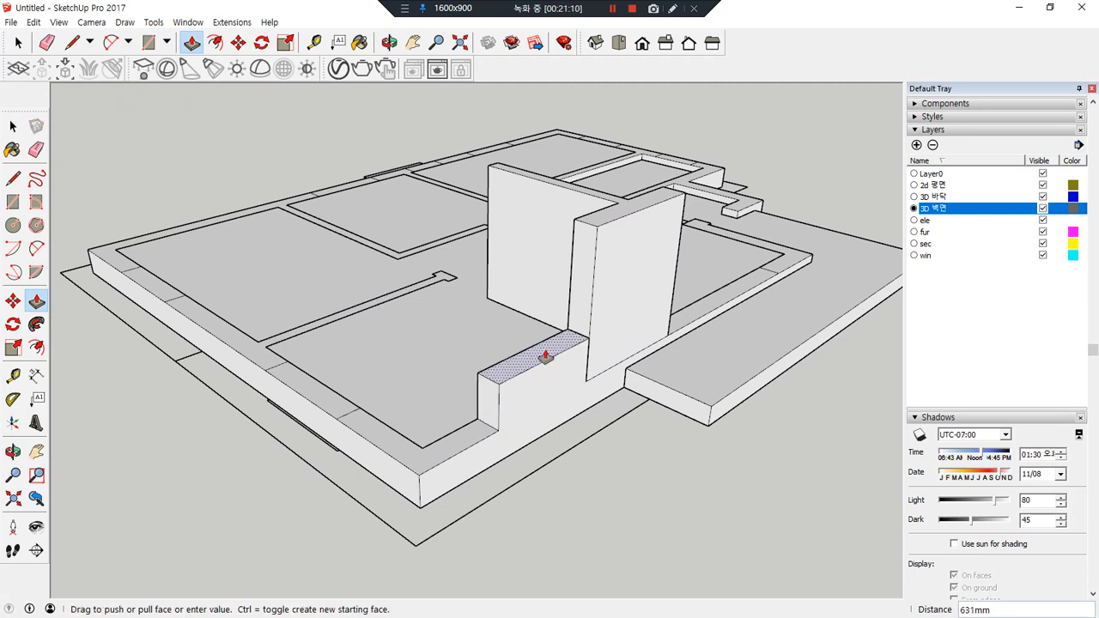
text(1200)
key(Return)
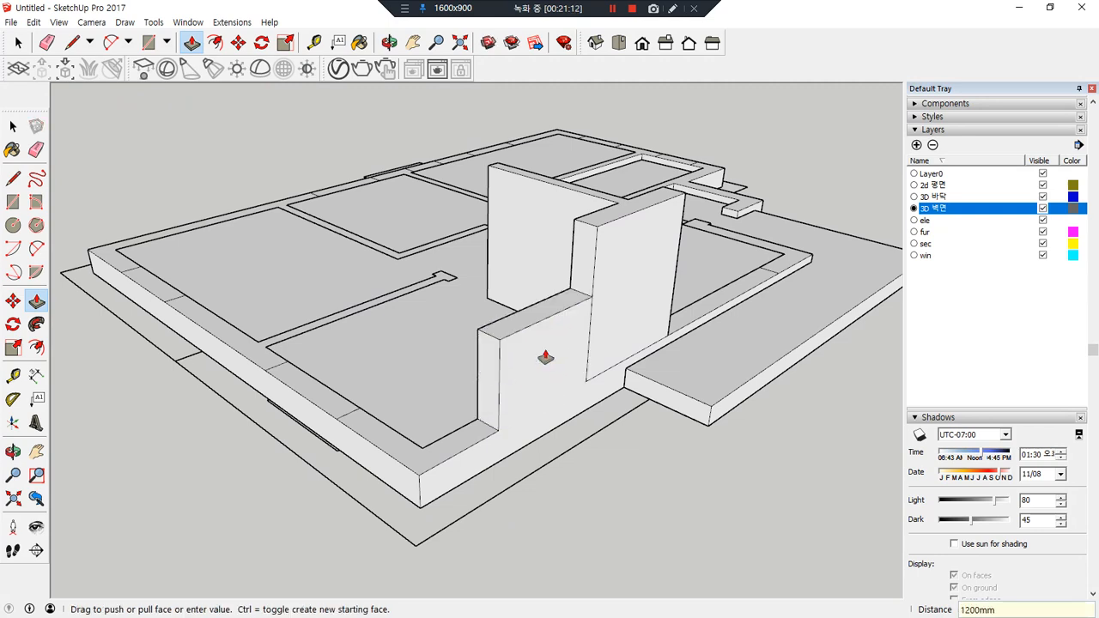
click(459, 448)
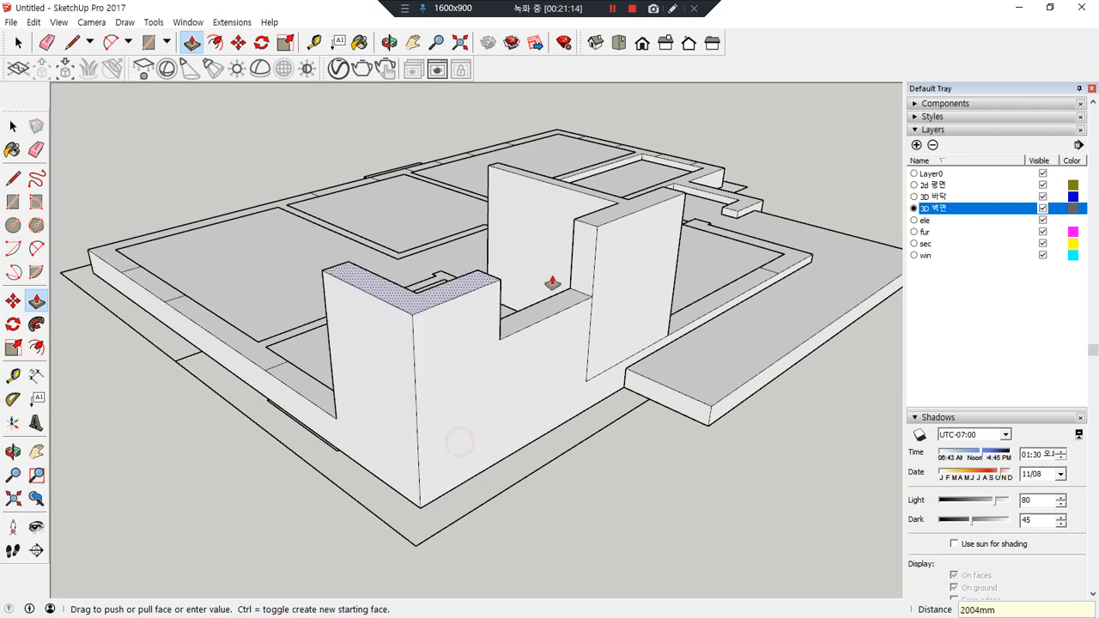
click(607, 217)
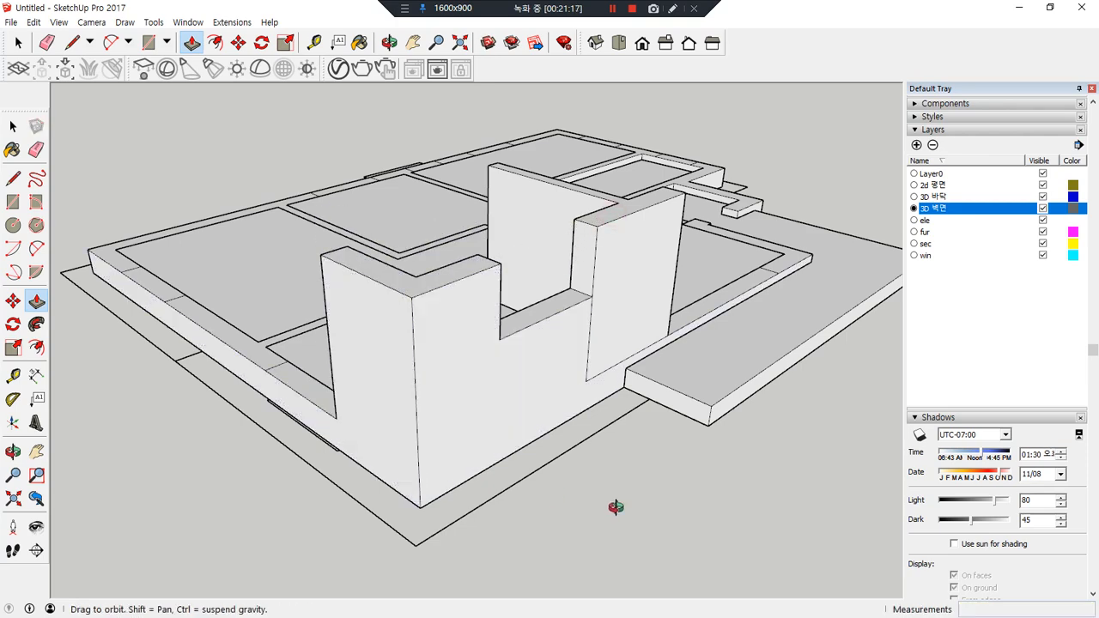
Raise the corner bedroom's side window section by 1200 mm and the adjoining exterior wall with its partition to full height
middle_drag(616, 507, 729, 521)
click(586, 444)
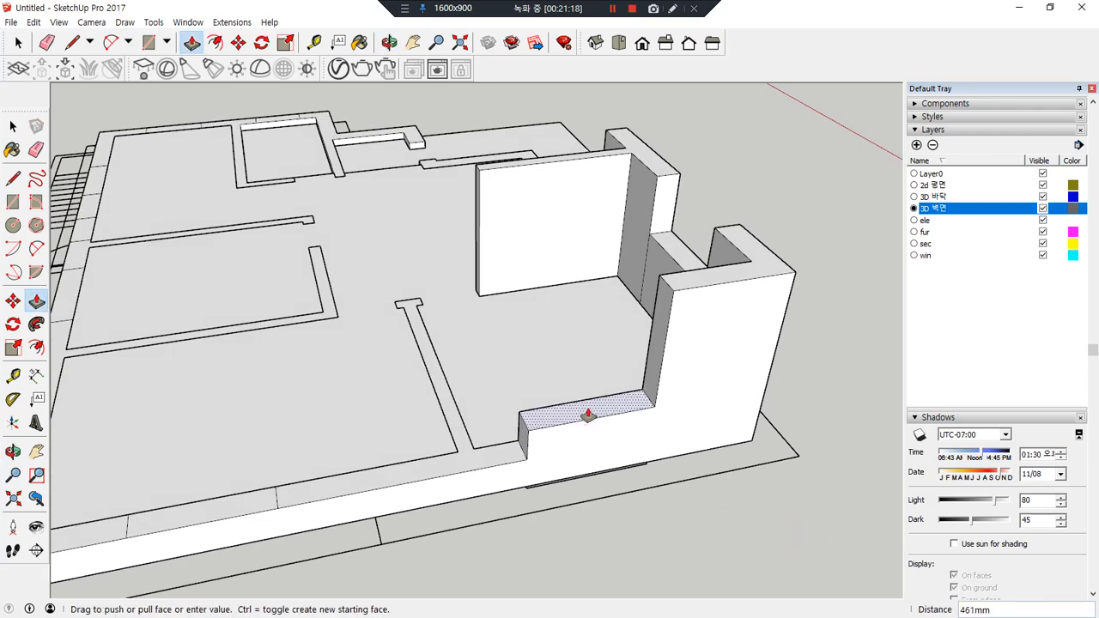
text(1200)
key(Return)
click(473, 455)
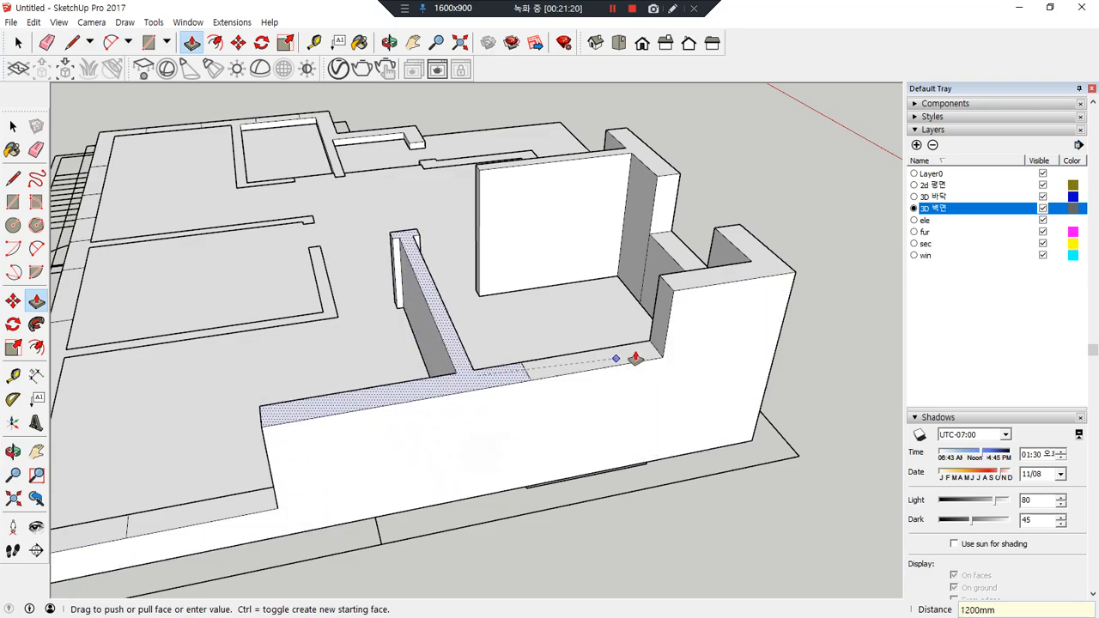
click(678, 291)
Try to raise the window section beyond the partition and push the narrow strip on the raised wall's end face flush
middle_drag(300, 404, 468, 503)
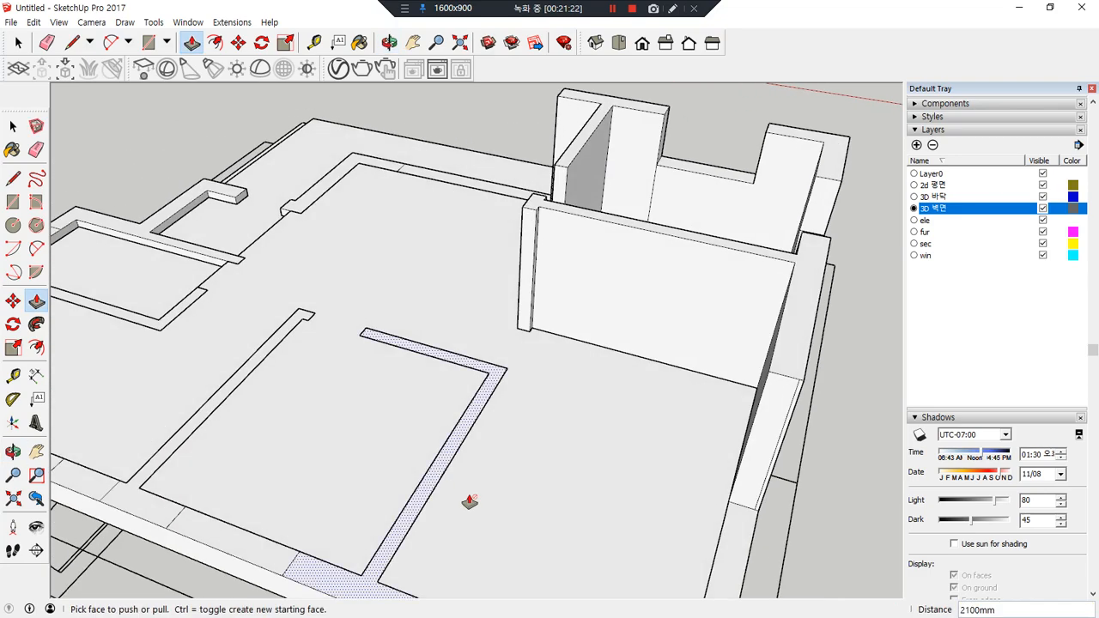
click(730, 552)
click(736, 505)
middle_drag(783, 527, 662, 476)
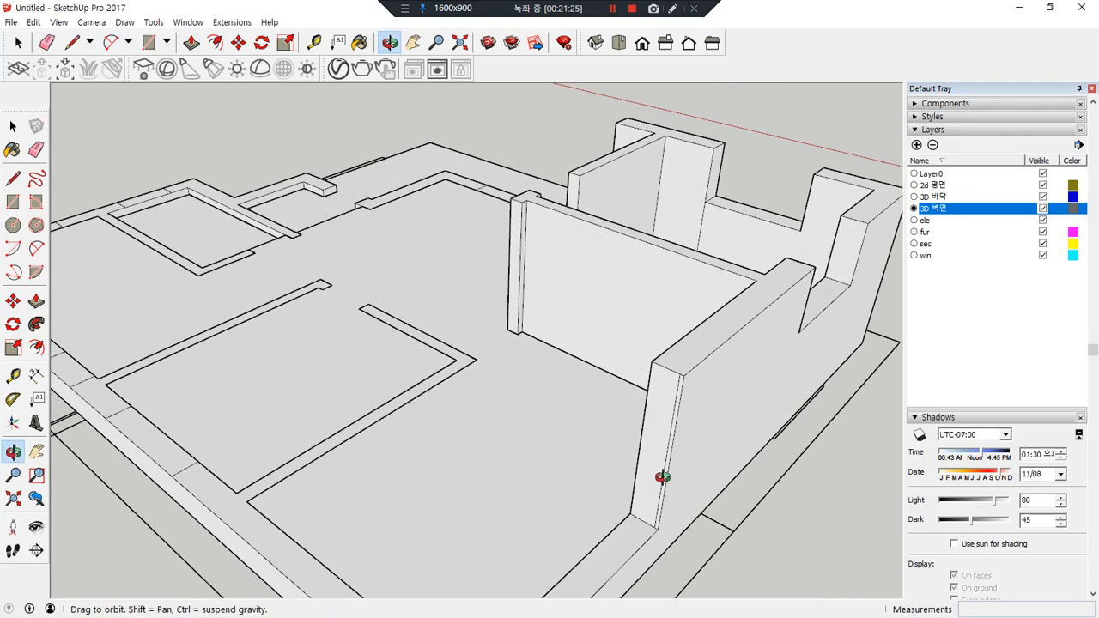
scroll(664, 430, up, 2)
scroll(662, 494, up, 2)
click(662, 492)
click(658, 495)
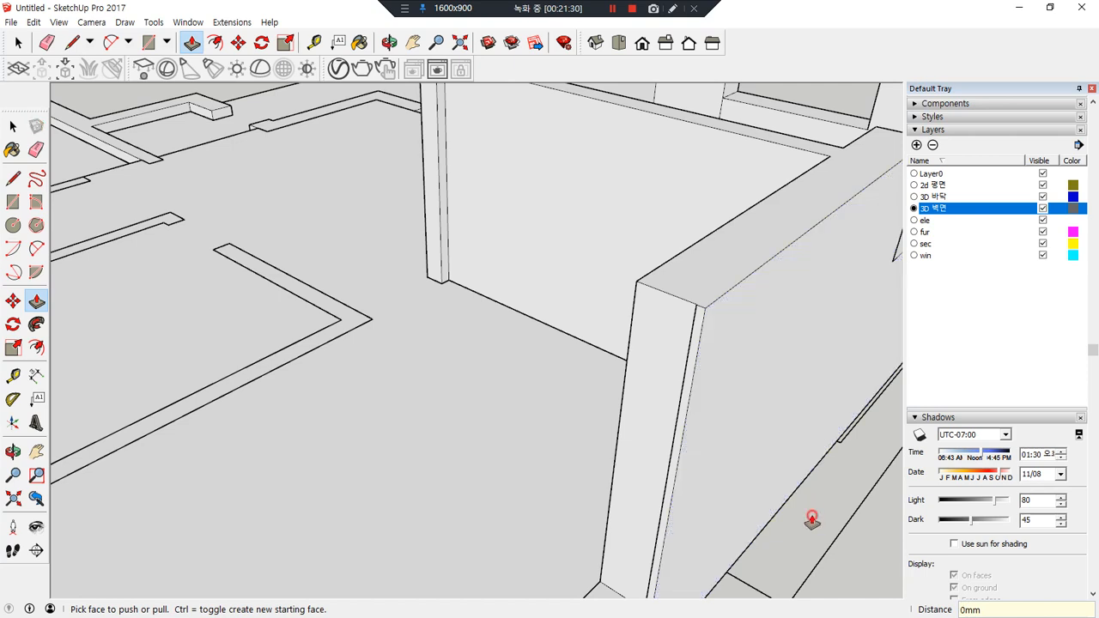
Try to erase the strip's edges and redraw the wall's end face with a rectangle, then undo the changes
key(e)
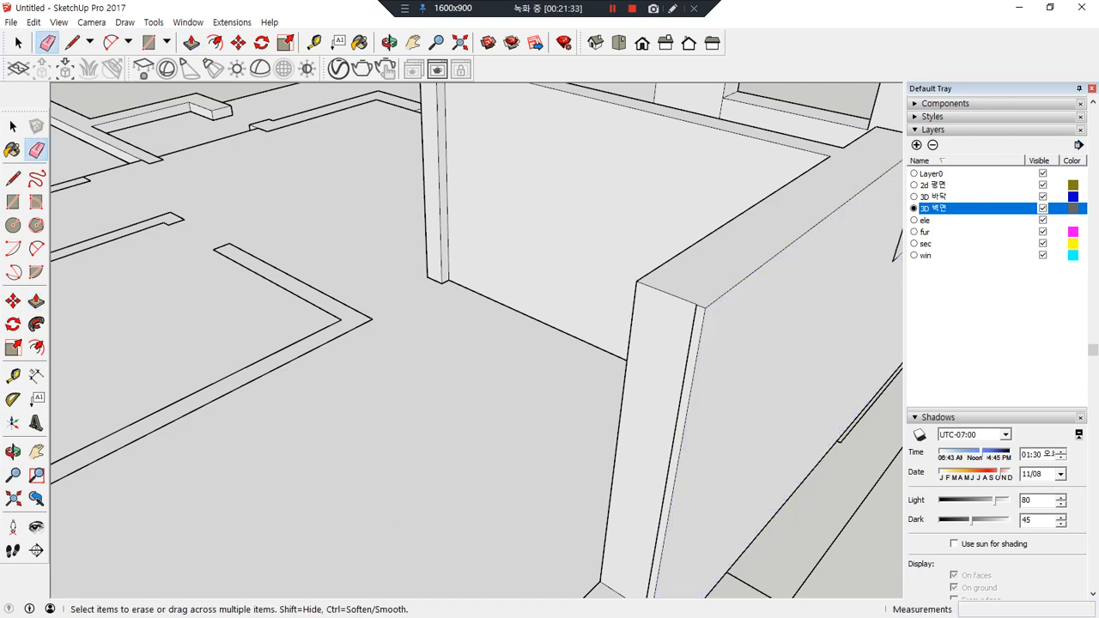
click(820, 539)
click(667, 475)
click(672, 470)
scroll(609, 481, down, 4)
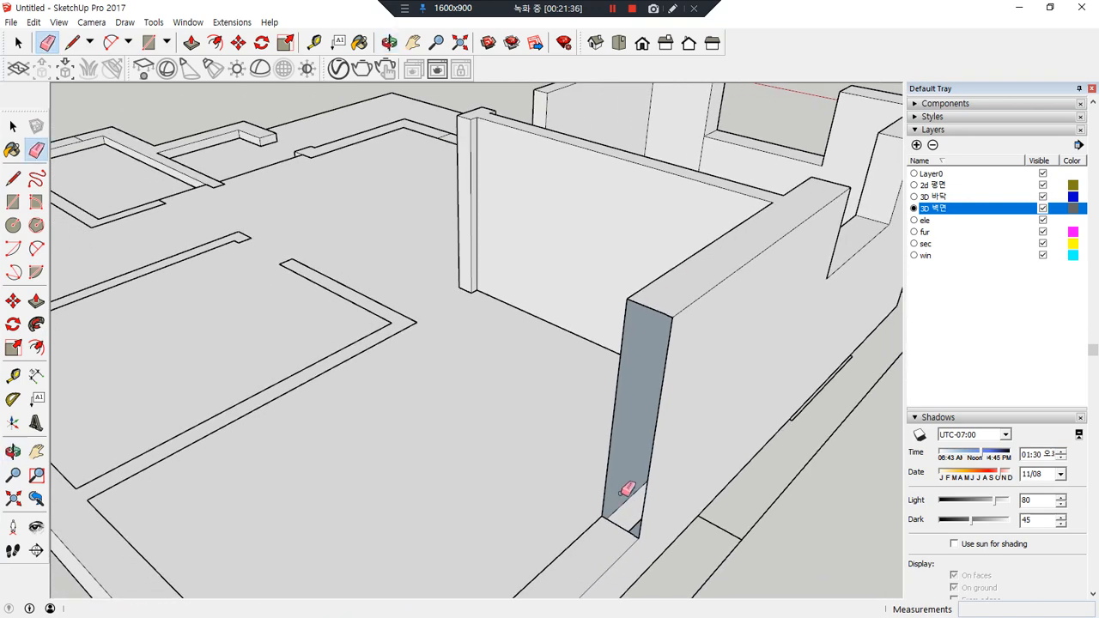
key(r)
click(604, 513)
click(674, 314)
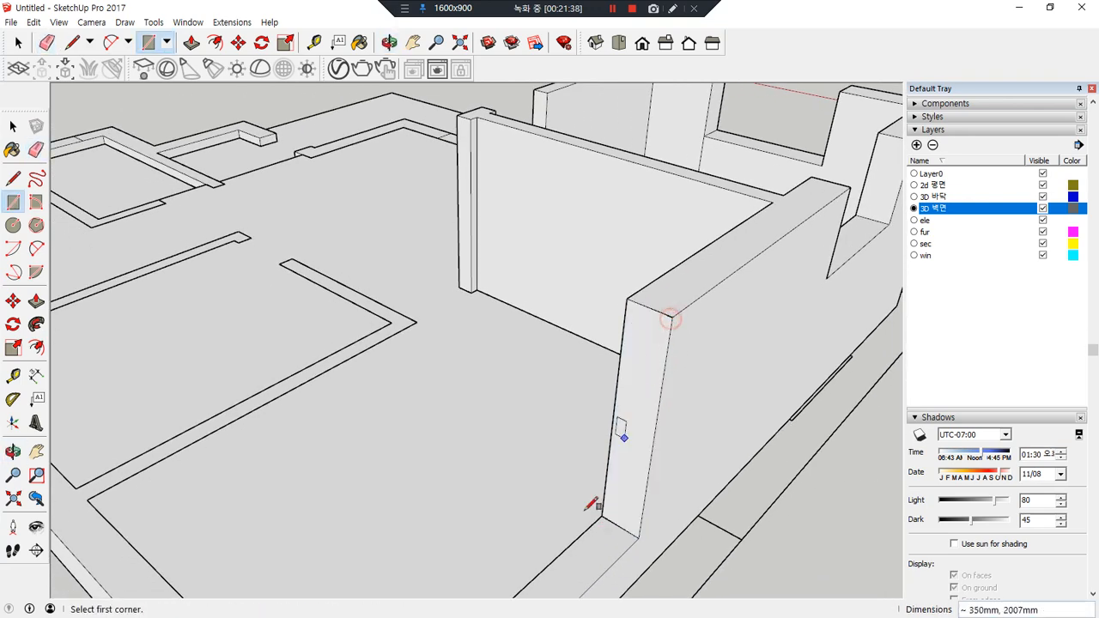
mouse_move(593, 508)
middle_down()
mouse_move(566, 510)
mouse_move(614, 373)
middle_up()
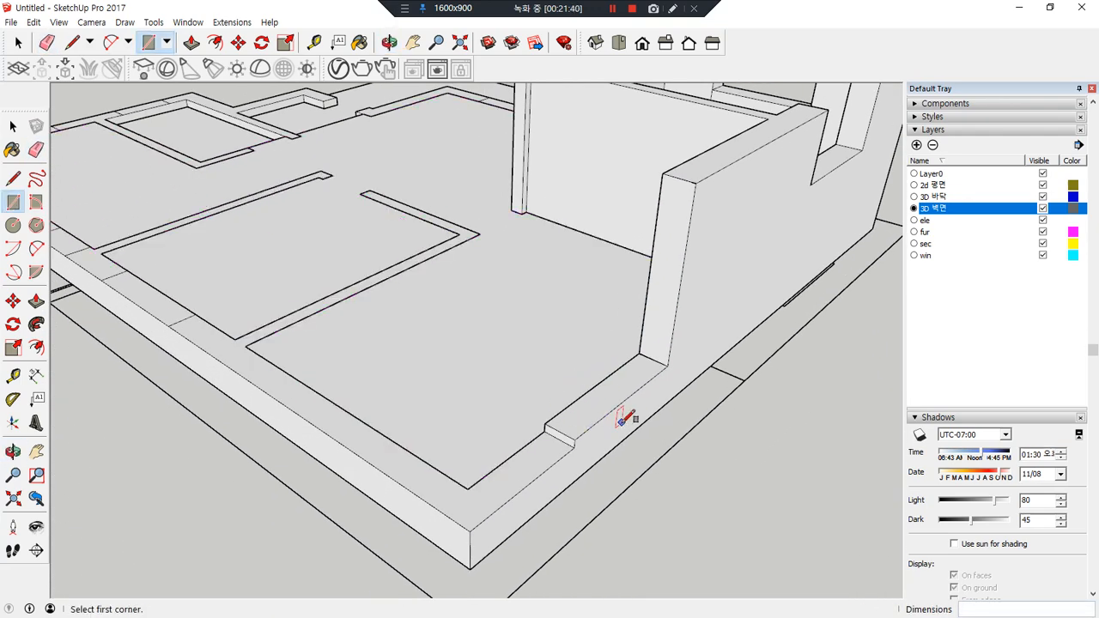
key(ctrl+z)
key(ctrl+z)
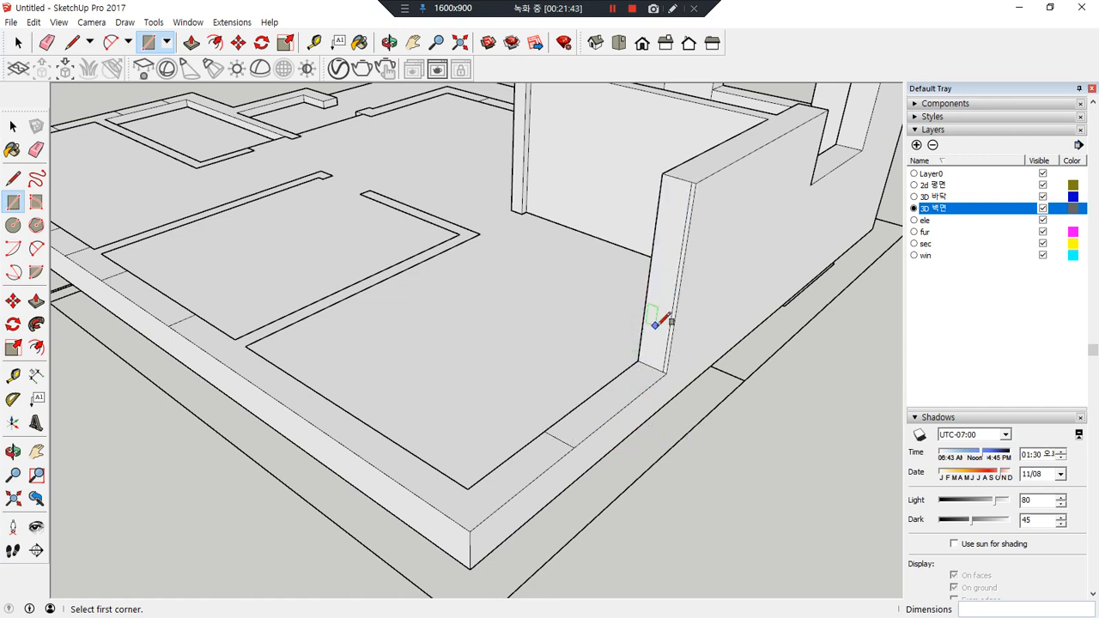
Erase the leftover vertical edge on the end face of the raised exterior wall
key(e)
click(674, 319)
key(p)
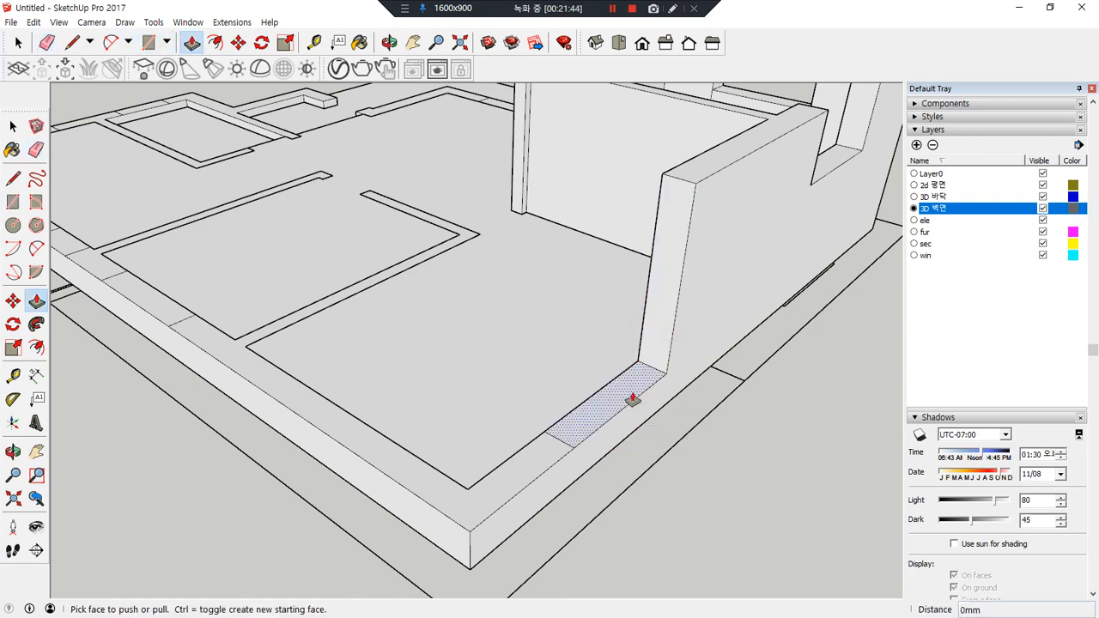
Raise the window section beside that end face by 1200 mm and the adjacent corner wall with its partition to full height
click(632, 393)
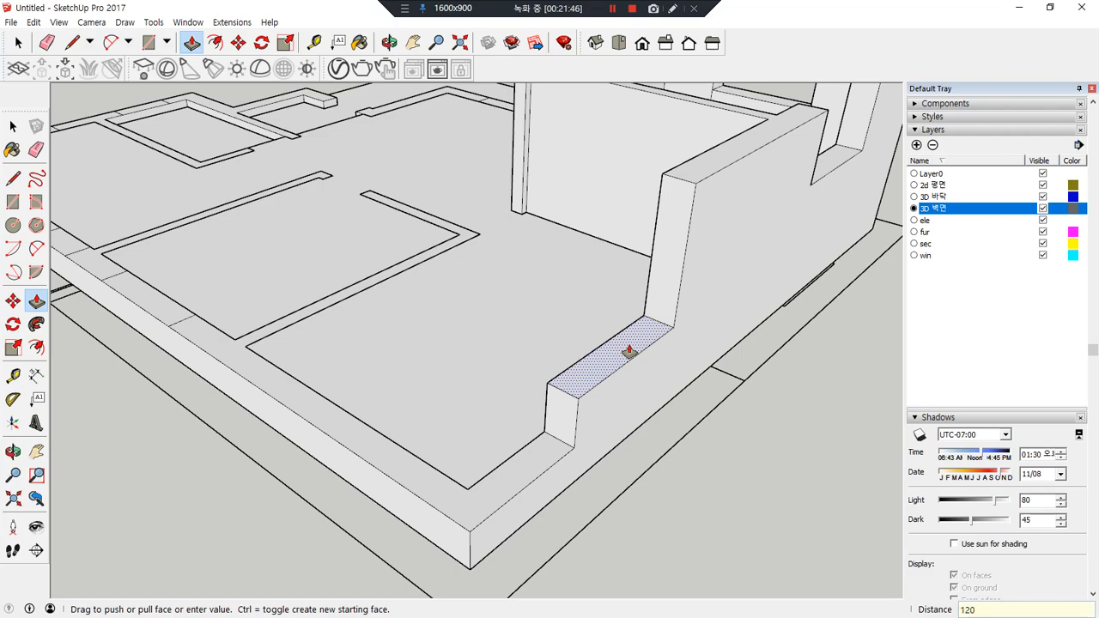
click(613, 366)
click(528, 456)
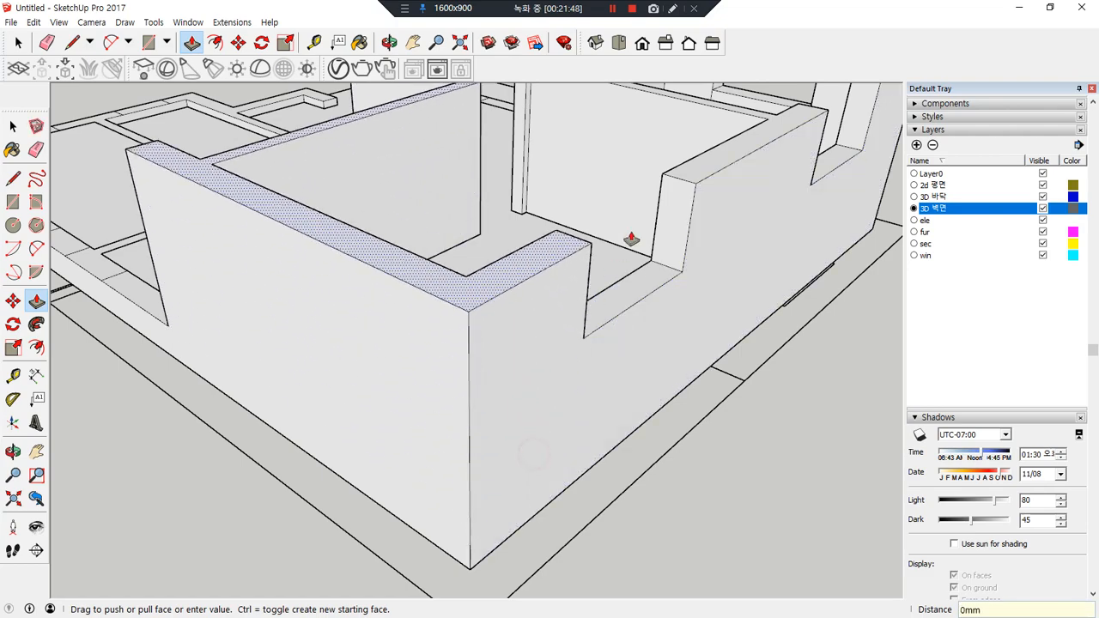
click(687, 171)
Raise the window section around the corner by 1200 mm and the next exterior wall piece with its partition to full height
middle_drag(503, 294, 712, 397)
scroll(596, 309, up, 5)
click(596, 300)
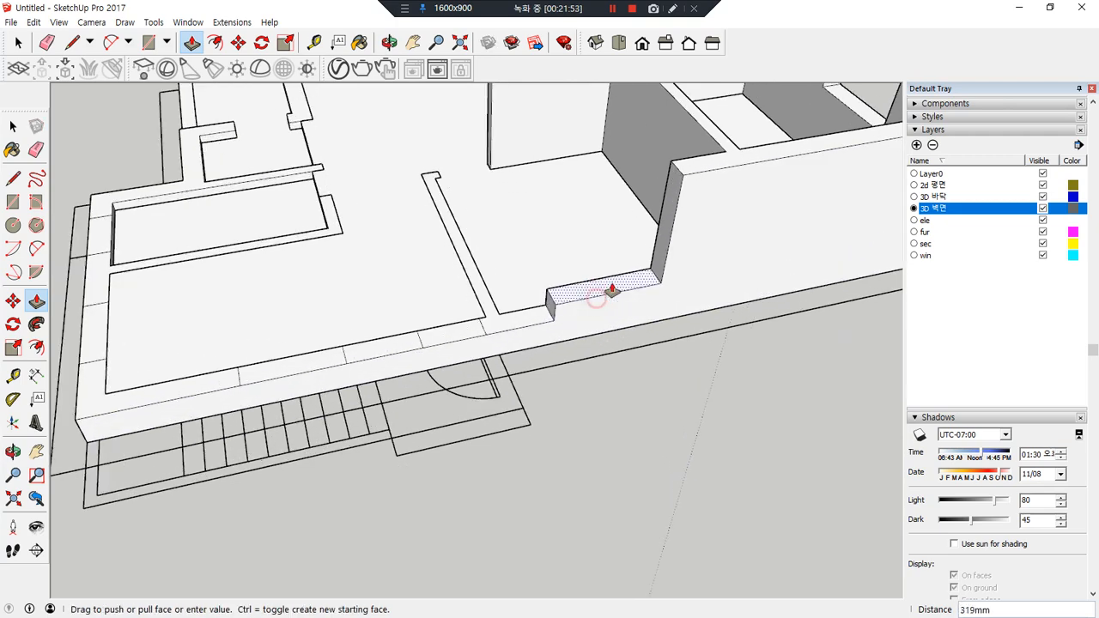
text(1200)
key(Return)
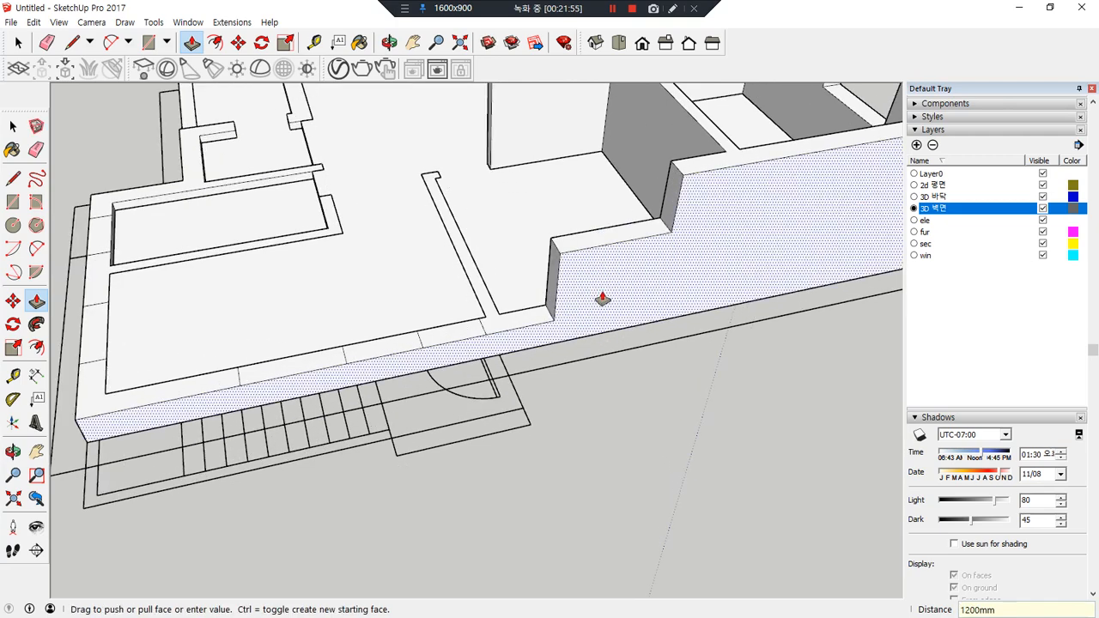
click(518, 318)
click(701, 175)
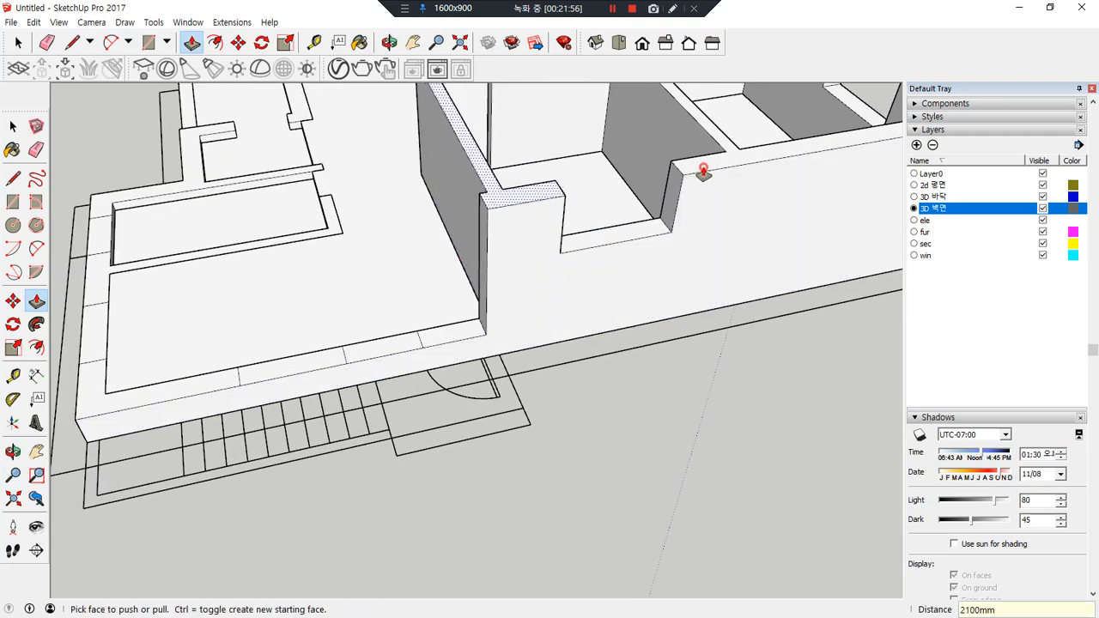
Raise the short wall pier beside the entrance door opening near the exterior stairs to full wall height
middle_drag(437, 338, 885, 326)
scroll(424, 338, up, 5)
scroll(522, 290, down, 1)
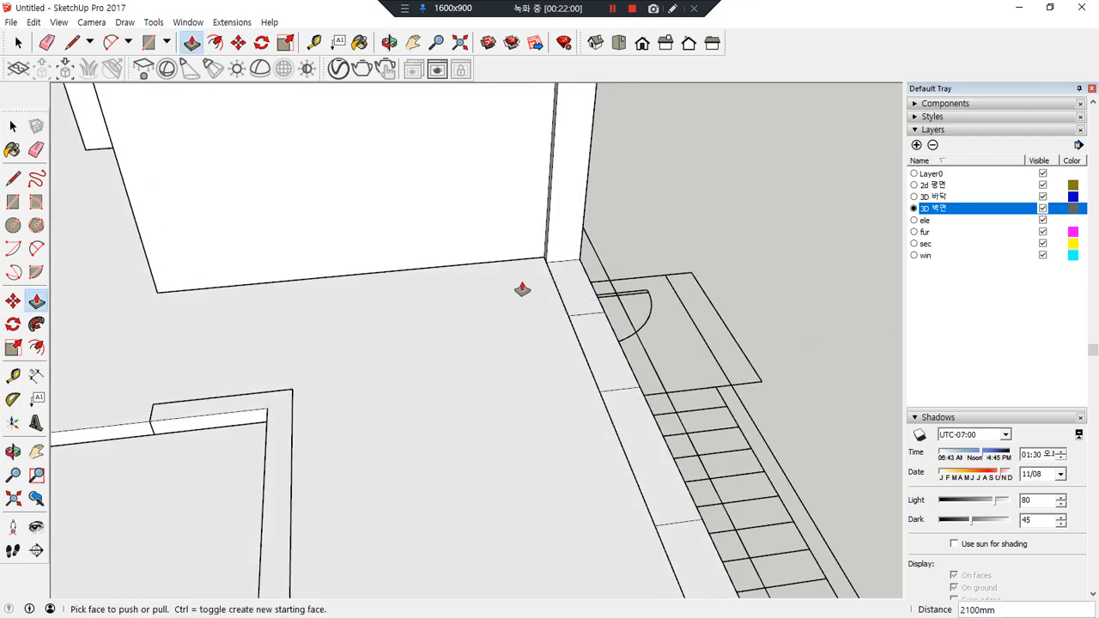
scroll(609, 315, up, 1)
middle_drag(526, 317, 56, 353)
scroll(250, 372, down, 4)
scroll(275, 345, down, 1)
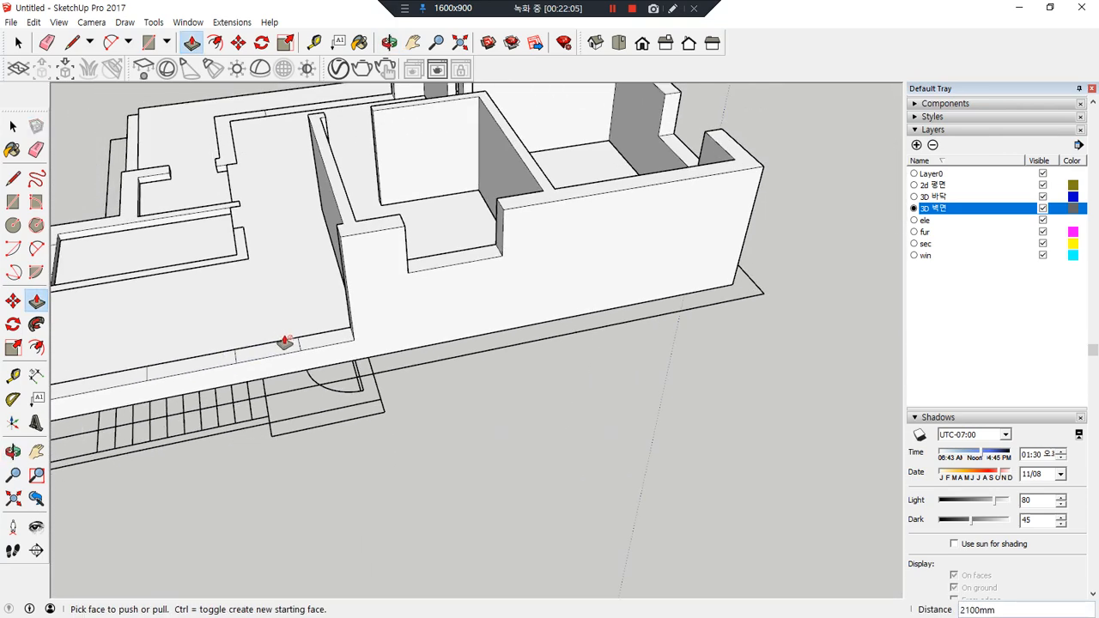
middle_drag(287, 341, 481, 363)
drag(503, 362, 550, 240)
Raise the window section above the exterior stairs by 1200 mm and the adjoining corner wall to full height
drag(408, 382, 412, 361)
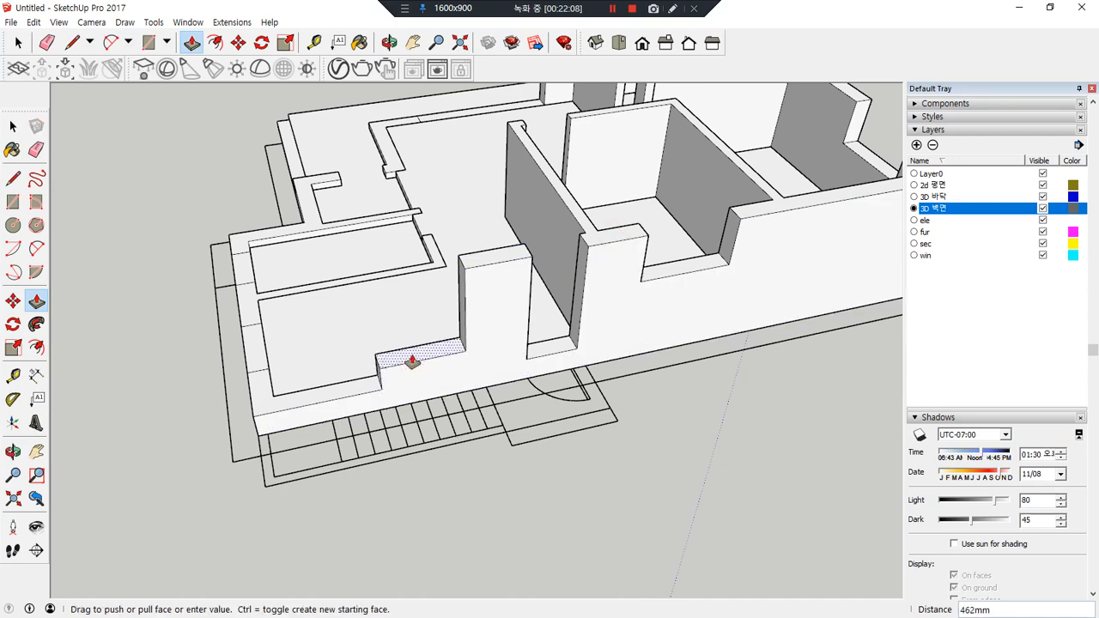
text(1200)
key(Return)
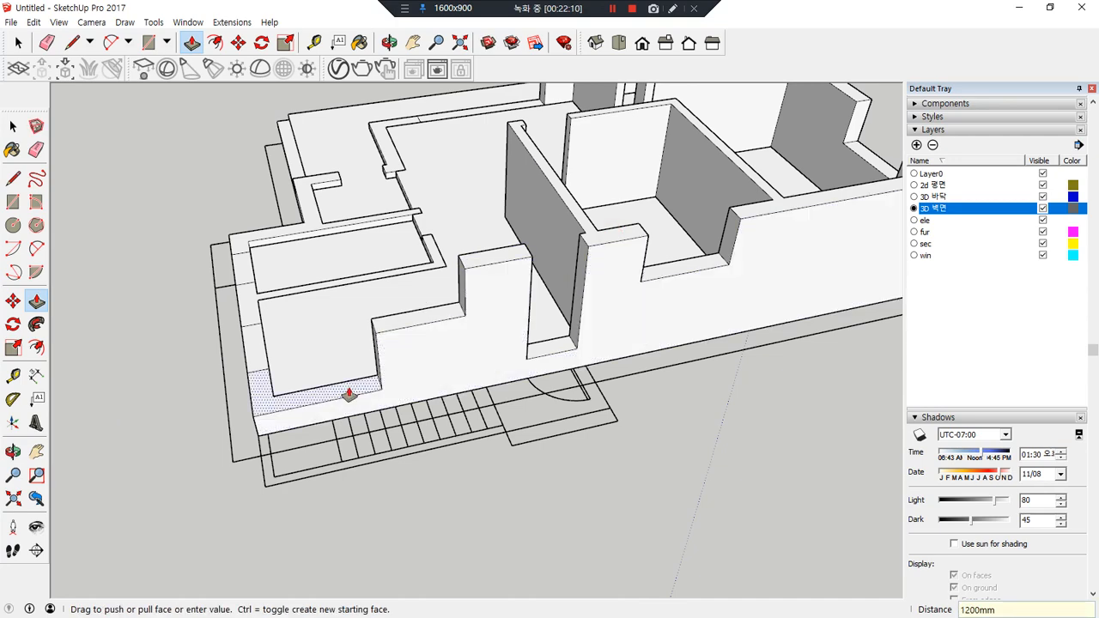
mouse_move(347, 392)
mouse_down()
mouse_move(484, 273)
mouse_move(481, 260)
mouse_up()
Raise the end wall's middle section with its partition and the far corner section with its connected walls to full height
mouse_move(481, 260)
middle_down()
mouse_move(326, 346)
mouse_move(510, 403)
middle_up()
mouse_move(535, 417)
mouse_down()
mouse_move(554, 410)
mouse_move(455, 421)
mouse_move(633, 312)
mouse_move(621, 294)
mouse_up()
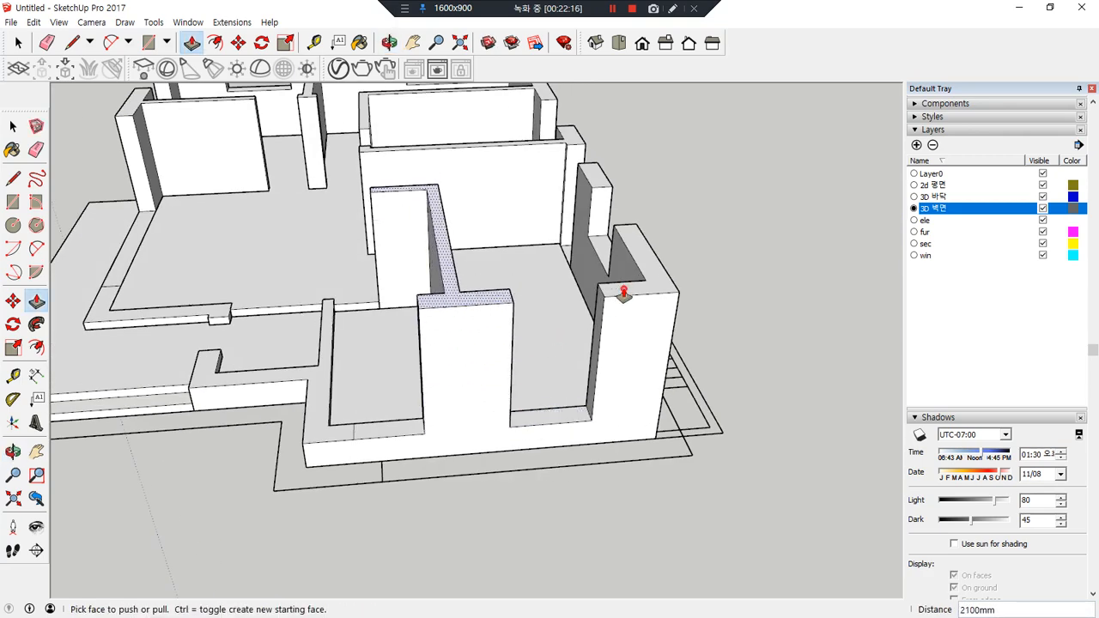
drag(334, 432, 434, 303)
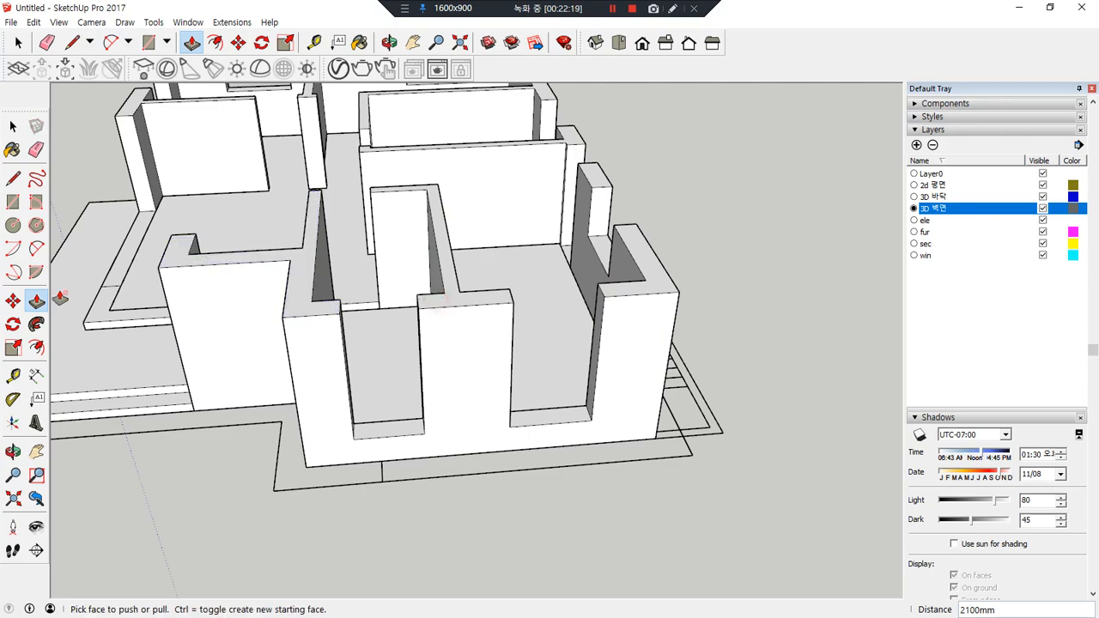
Raise the remaining low exterior wall section beside the terrace by 2100 mm
drag(90, 315, 211, 258)
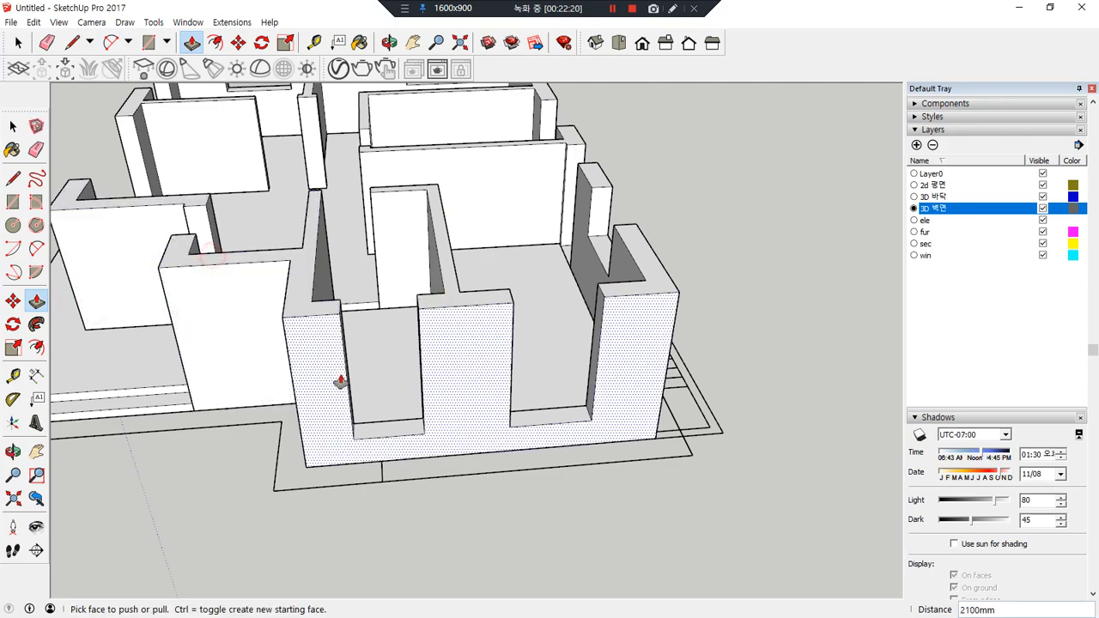
mouse_move(343, 381)
middle_down()
mouse_move(94, 394)
mouse_move(251, 434)
mouse_move(250, 452)
middle_up()
key(ctrl+alt+d)
mouse_move(314, 484)
mouse_down()
mouse_move(301, 484)
mouse_move(405, 417)
mouse_move(343, 491)
mouse_up()
mouse_move(506, 489)
mouse_down()
mouse_move(519, 387)
mouse_move(473, 501)
mouse_move(422, 385)
mouse_move(405, 483)
mouse_move(489, 532)
mouse_move(505, 481)
mouse_move(561, 484)
mouse_move(547, 421)
mouse_up()
key(e)
mouse_move(483, 391)
mouse_down()
mouse_move(496, 427)
mouse_move(451, 490)
mouse_up()
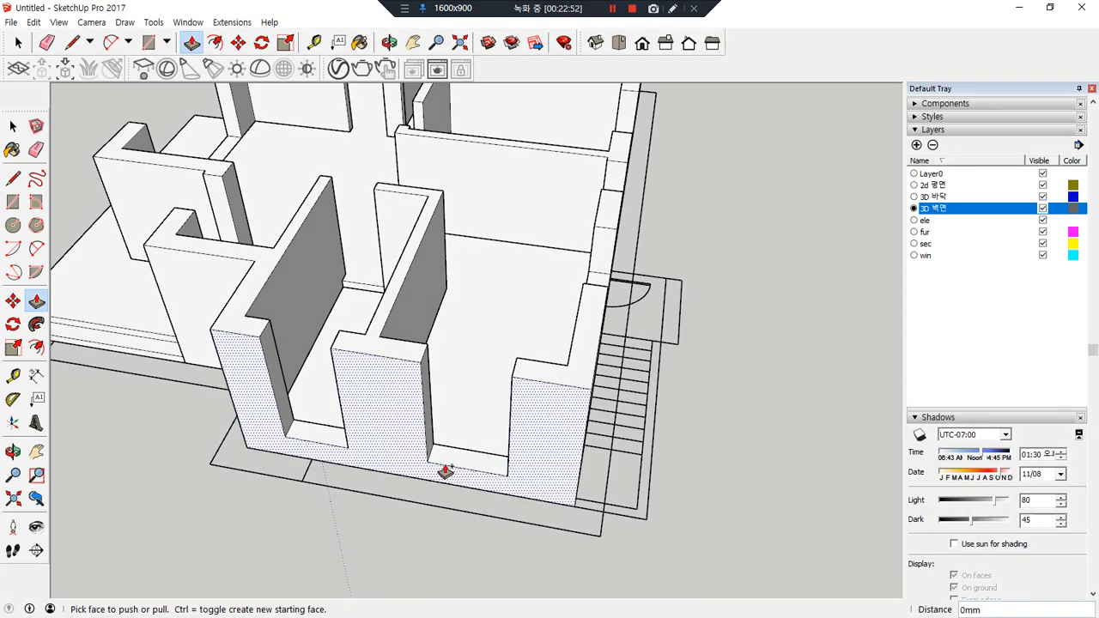
Raise the sill of the end wall opening nearest the exterior stairs by 1000 mm
click(453, 458)
key(Escape)
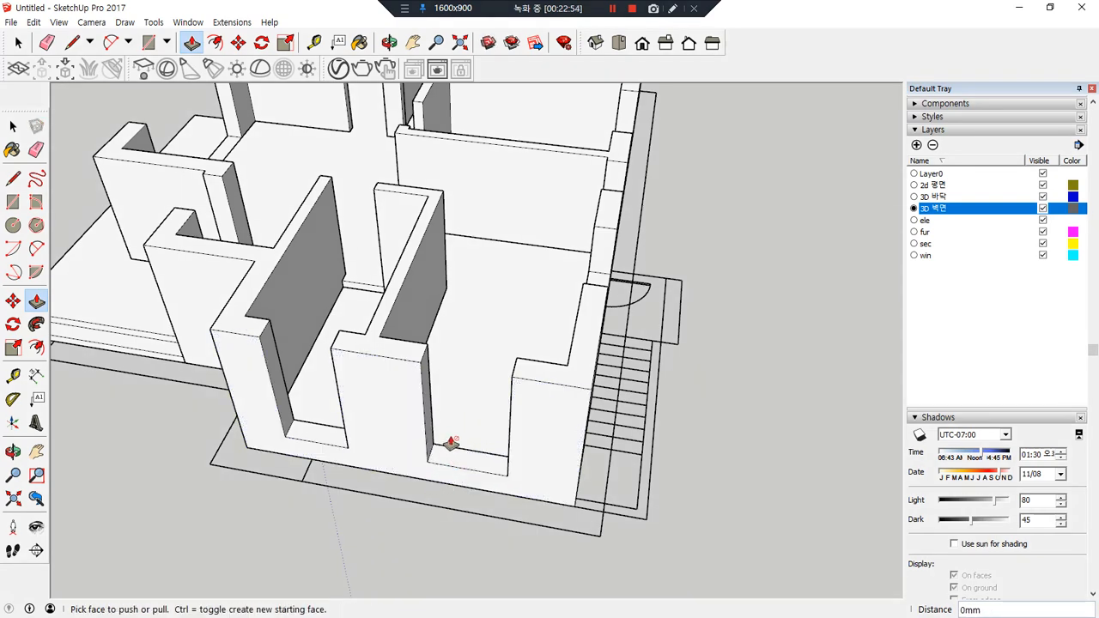
click(460, 459)
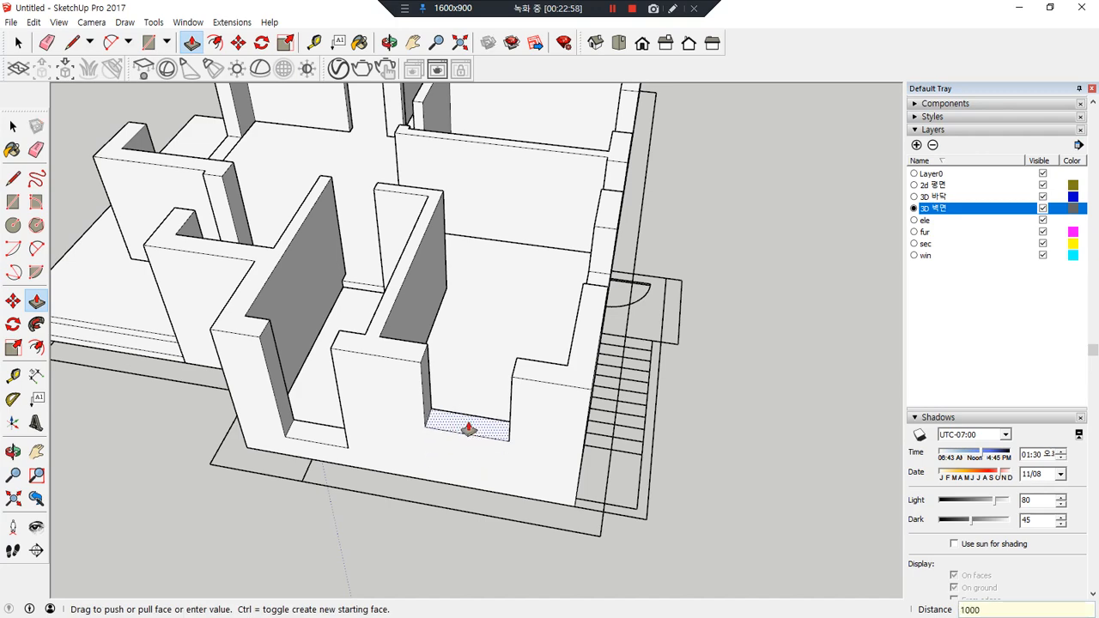
text(1000)
key(Return)
middle_drag(510, 490, 512, 385)
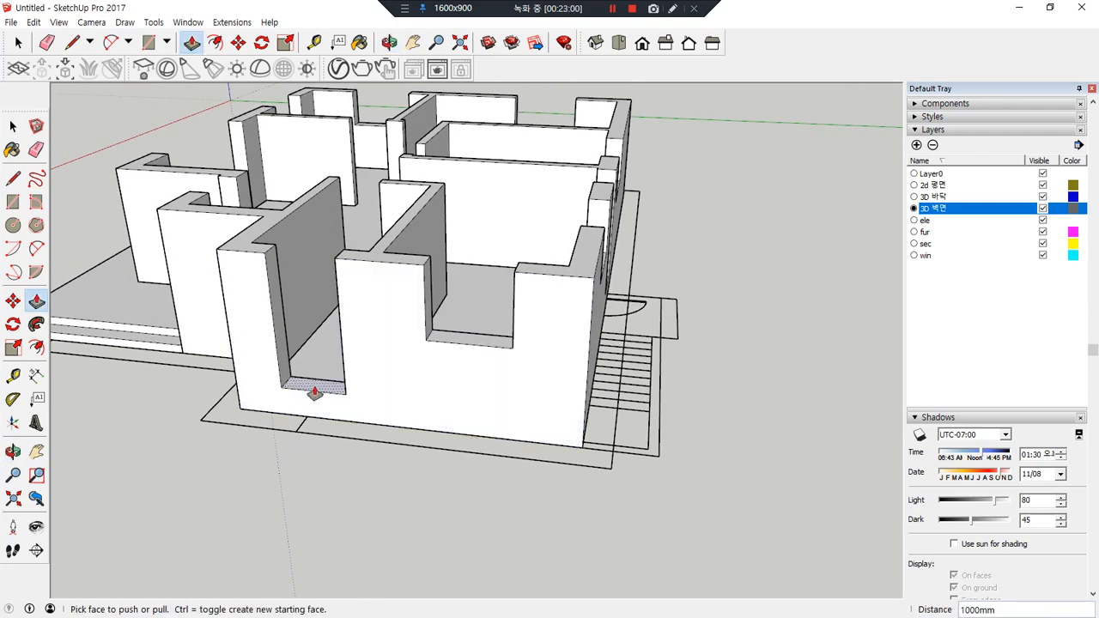
mouse_move(316, 393)
middle_down()
mouse_move(559, 373)
mouse_move(584, 395)
mouse_move(522, 435)
middle_up()
mouse_move(524, 449)
mouse_down()
mouse_move(447, 445)
mouse_move(568, 459)
mouse_up()
drag(670, 442, 699, 483)
drag(704, 429, 706, 498)
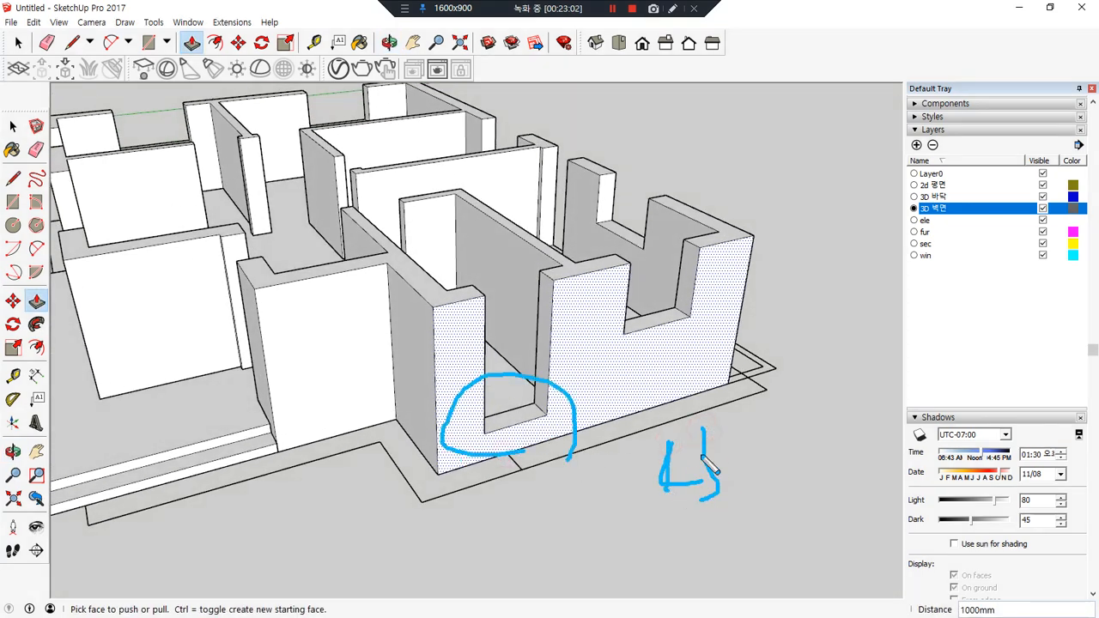
drag(724, 447, 726, 472)
mouse_move(761, 527)
mouse_down()
mouse_move(765, 535)
mouse_move(726, 544)
mouse_up()
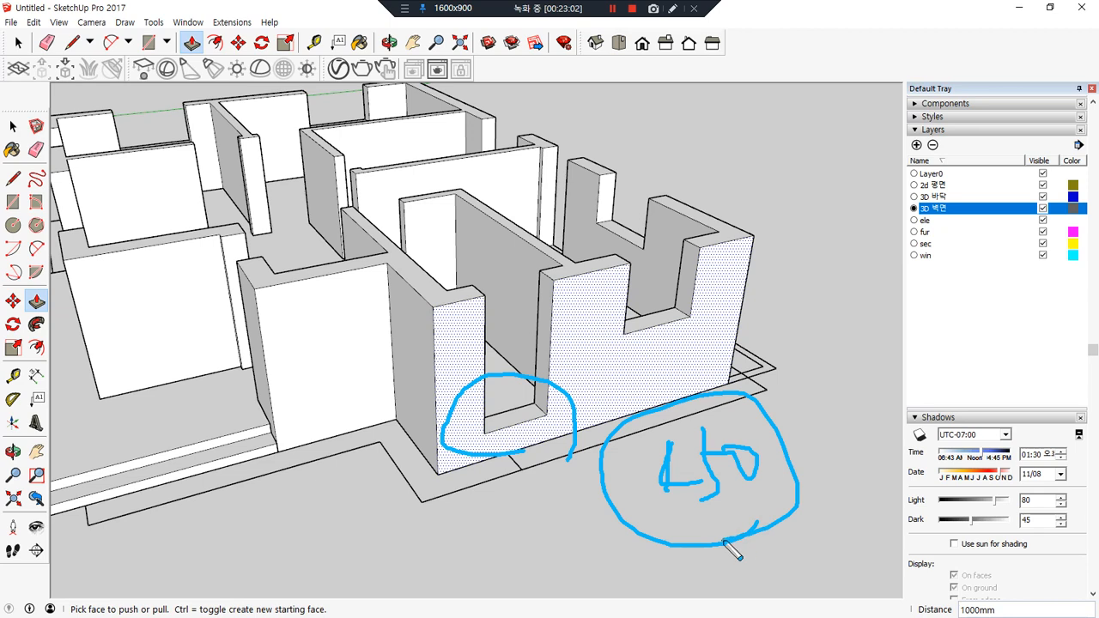
mouse_move(787, 471)
mouse_down()
mouse_move(827, 463)
mouse_move(880, 491)
mouse_up()
drag(895, 452, 847, 481)
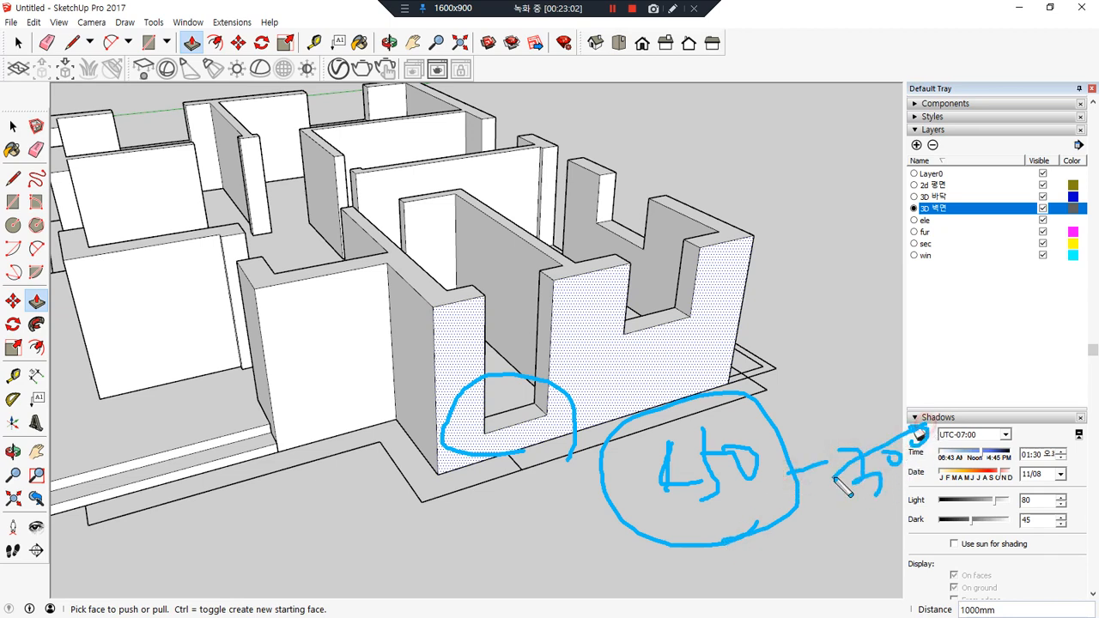
drag(550, 309, 490, 339)
drag(553, 299, 482, 323)
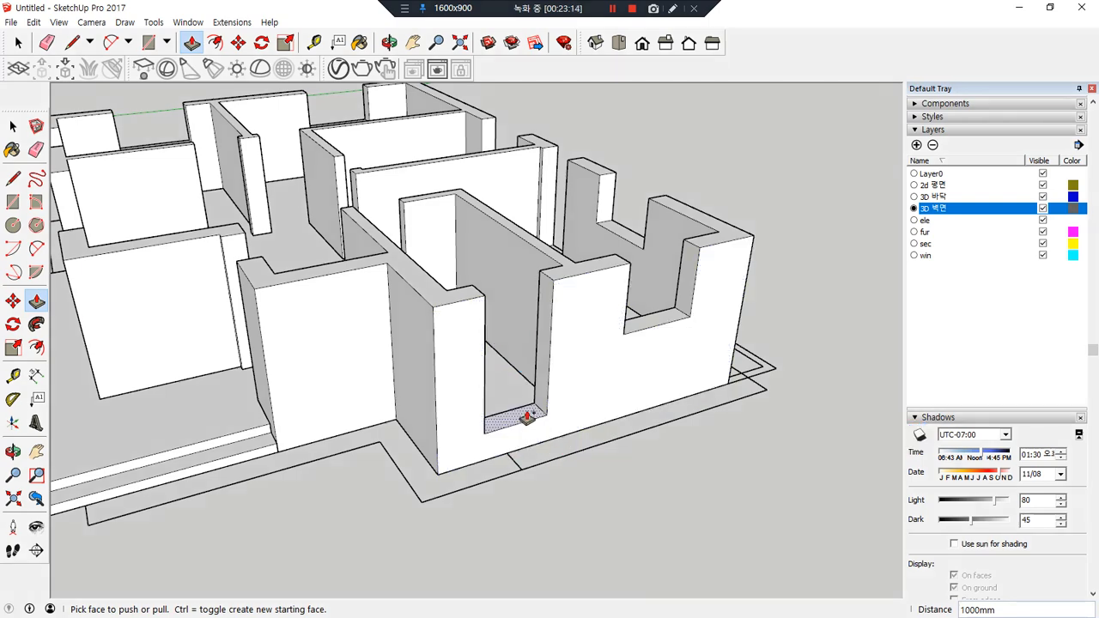
Raise the low sill of the other opening in the same end wall to form a high window sill
mouse_move(522, 419)
mouse_down()
mouse_move(551, 283)
mouse_move(513, 400)
mouse_move(521, 417)
mouse_move(551, 280)
mouse_move(518, 317)
mouse_up()
middle_drag(517, 317, 243, 473)
Above the sill nearest the stairs, pull up a separate 450 mm section and another section flush with the wall top
scroll(386, 405, up, 5)
mouse_move(541, 425)
middle_down()
mouse_move(553, 424)
mouse_move(524, 433)
middle_up()
drag(525, 432, 542, 362)
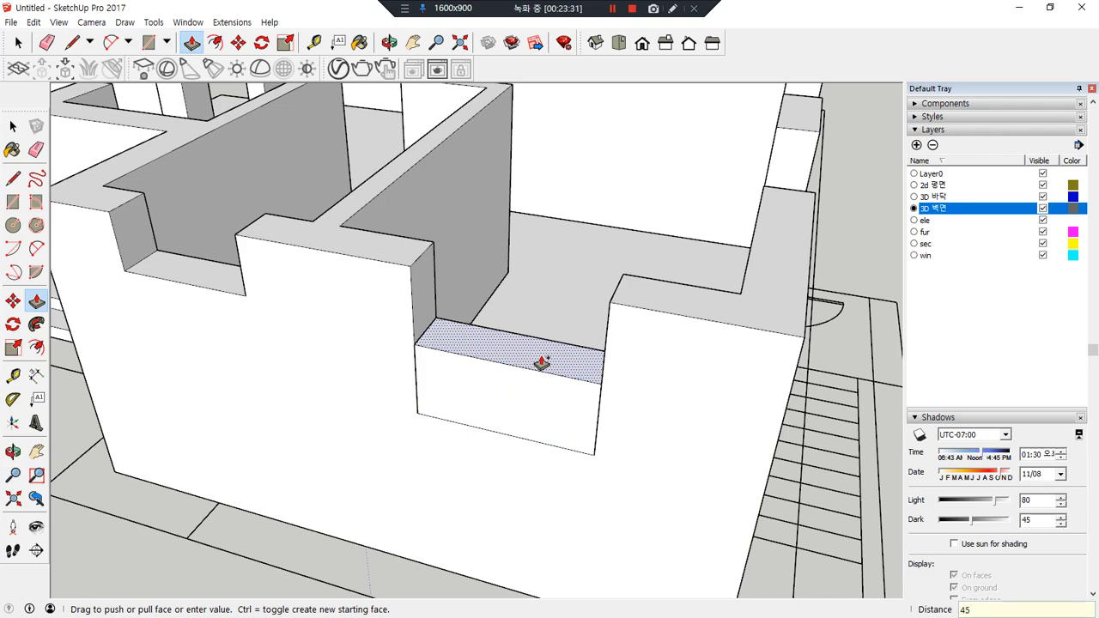
text(0)
key(Return)
click(562, 368)
click(639, 299)
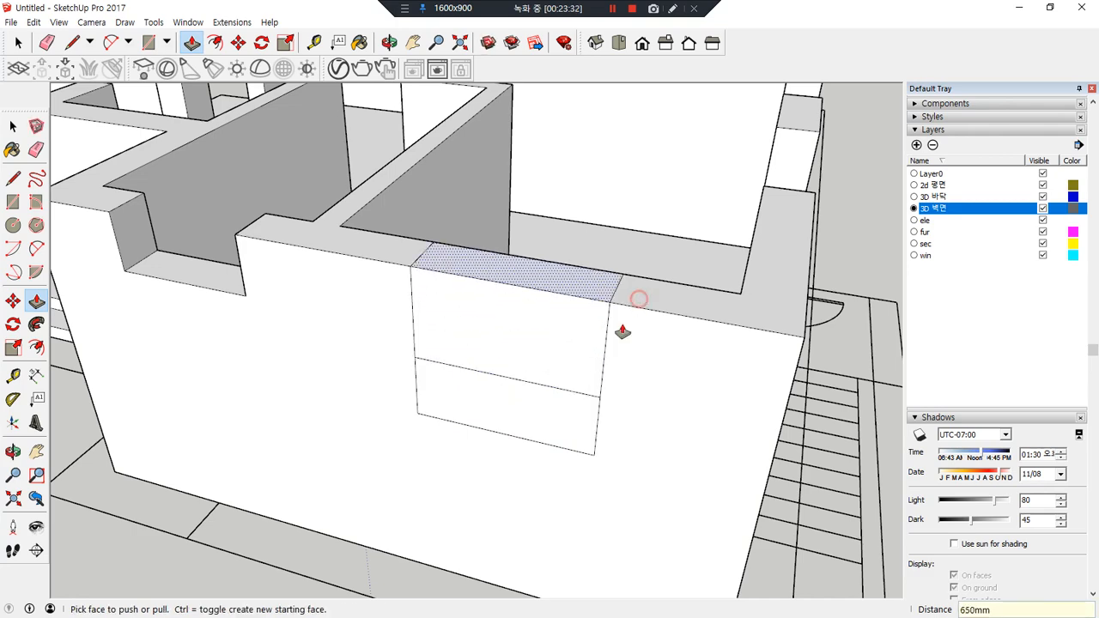
Push the 450 mm high section 350 mm through the end wall to cut a window opening
middle_drag(623, 330, 591, 335)
click(510, 318)
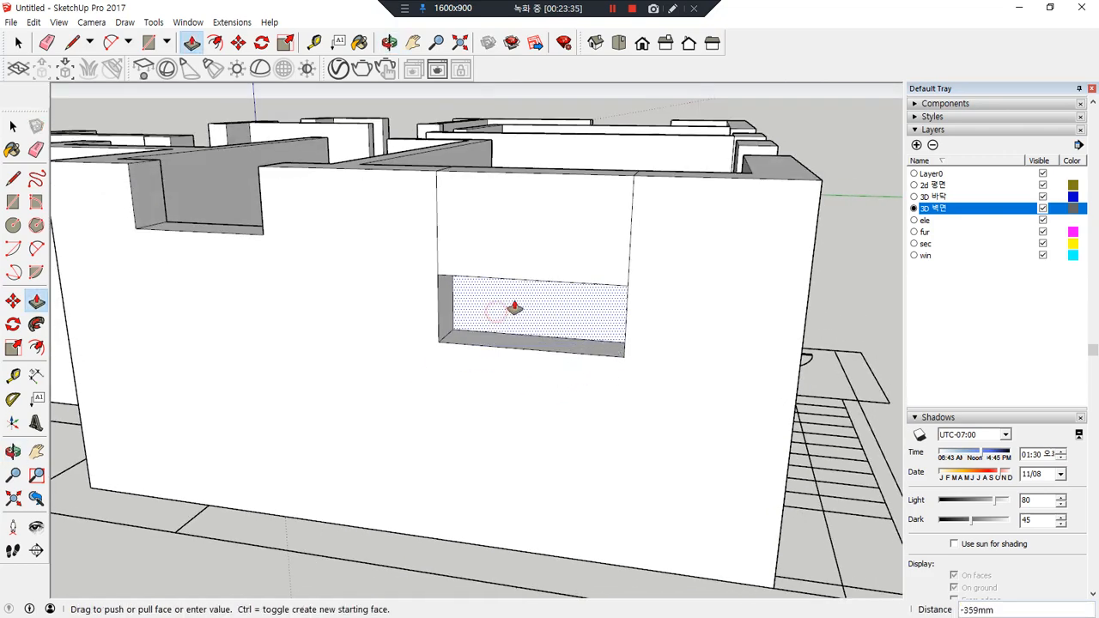
click(560, 310)
Erase the leftover edges on the wall face and wall top above the new window opening
middle_drag(565, 392, 481, 421)
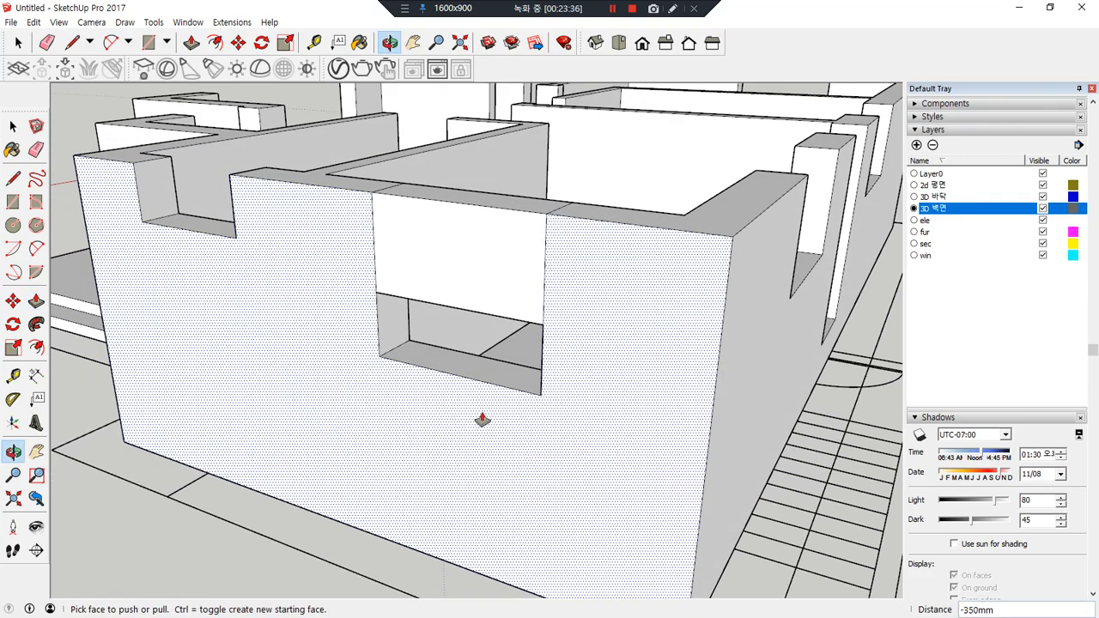
key(e)
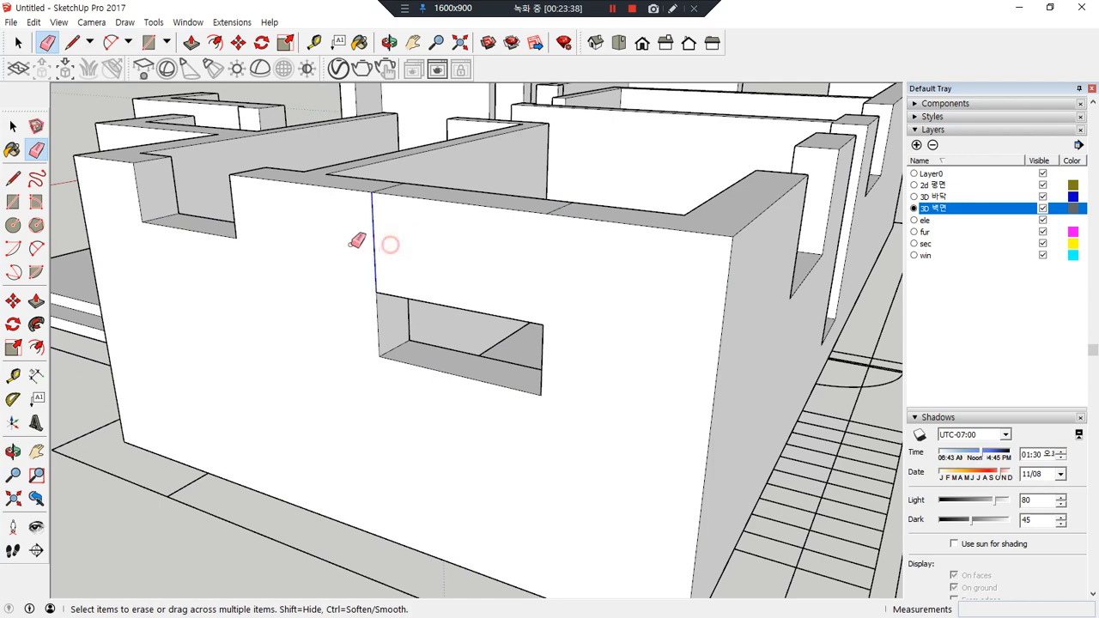
mouse_move(356, 243)
middle_down()
mouse_move(289, 380)
mouse_move(352, 272)
middle_up()
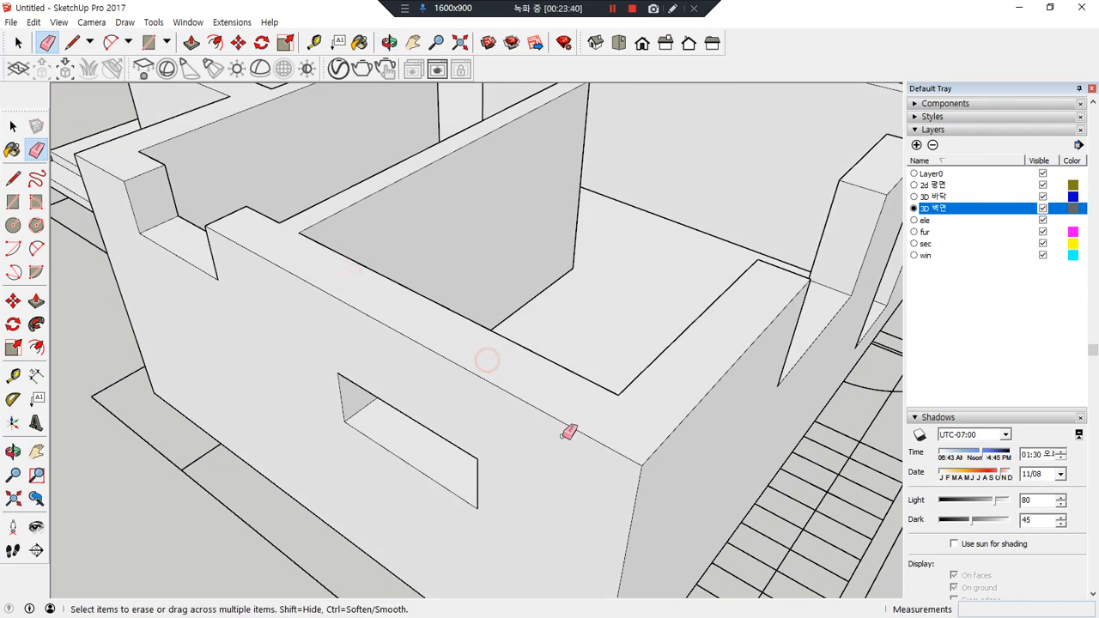
mouse_move(569, 432)
middle_down()
mouse_move(481, 461)
mouse_move(441, 456)
mouse_move(744, 321)
middle_up()
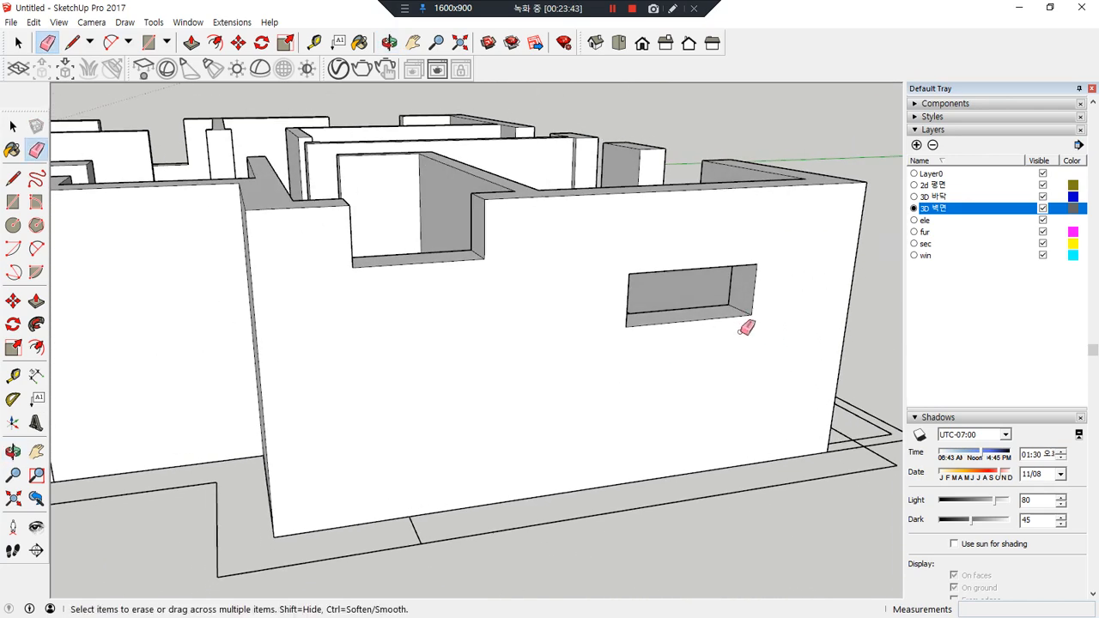
Inspect the raised walls, window sections and door openings from all sides of the house
mouse_move(731, 360)
mouse_down()
mouse_move(626, 245)
mouse_move(719, 384)
mouse_move(672, 386)
mouse_up()
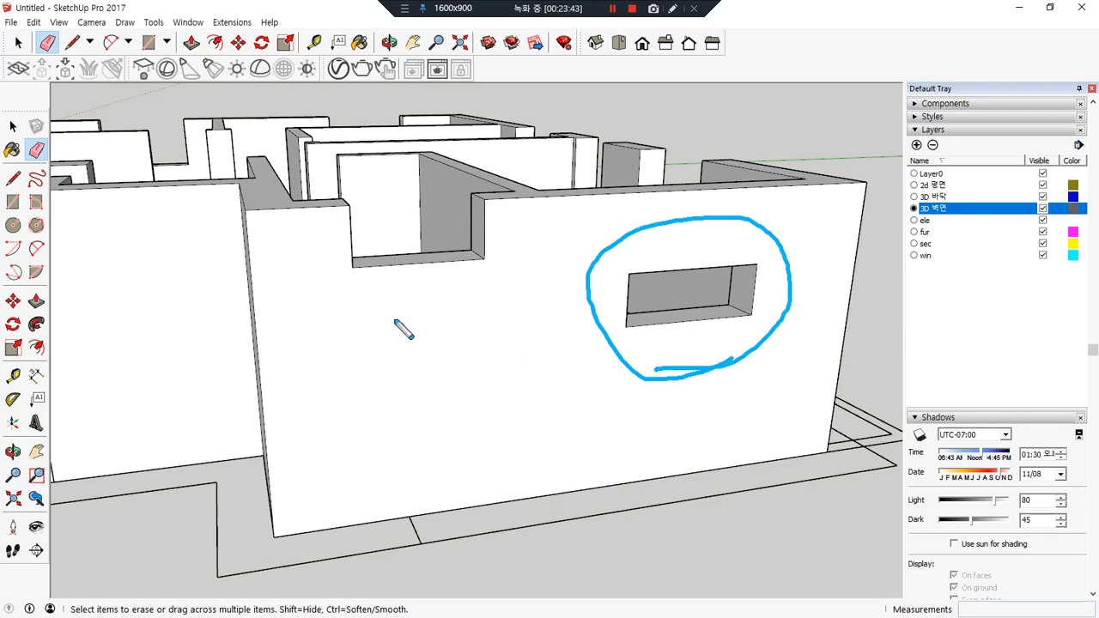
mouse_move(456, 299)
mouse_down()
mouse_move(314, 180)
mouse_move(422, 323)
mouse_up()
key(Escape)
scroll(424, 316, down, 3)
mouse_move(425, 316)
middle_down()
mouse_move(533, 303)
mouse_move(503, 334)
mouse_move(505, 378)
middle_up()
mouse_move(508, 466)
mouse_down()
mouse_move(576, 336)
mouse_move(499, 440)
mouse_up()
key(Escape)
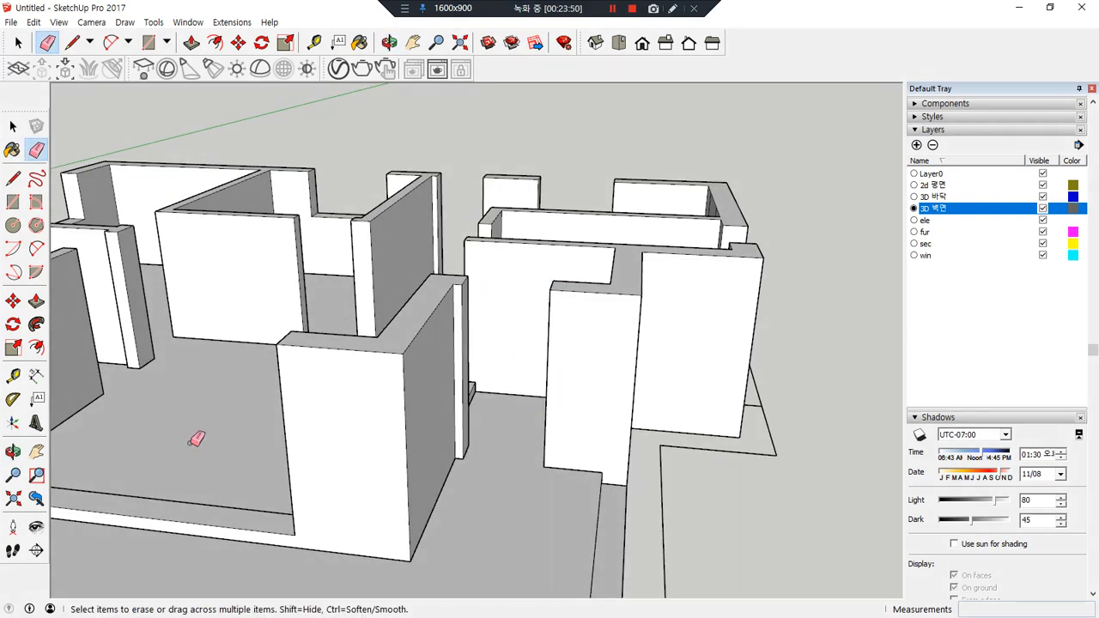
mouse_move(196, 439)
middle_down()
mouse_move(248, 421)
mouse_move(389, 427)
middle_up()
mouse_move(401, 458)
mouse_down()
mouse_move(275, 437)
mouse_move(569, 444)
mouse_move(351, 429)
mouse_up()
key(Escape)
mouse_move(351, 429)
middle_down()
mouse_move(205, 401)
mouse_move(215, 428)
middle_up()
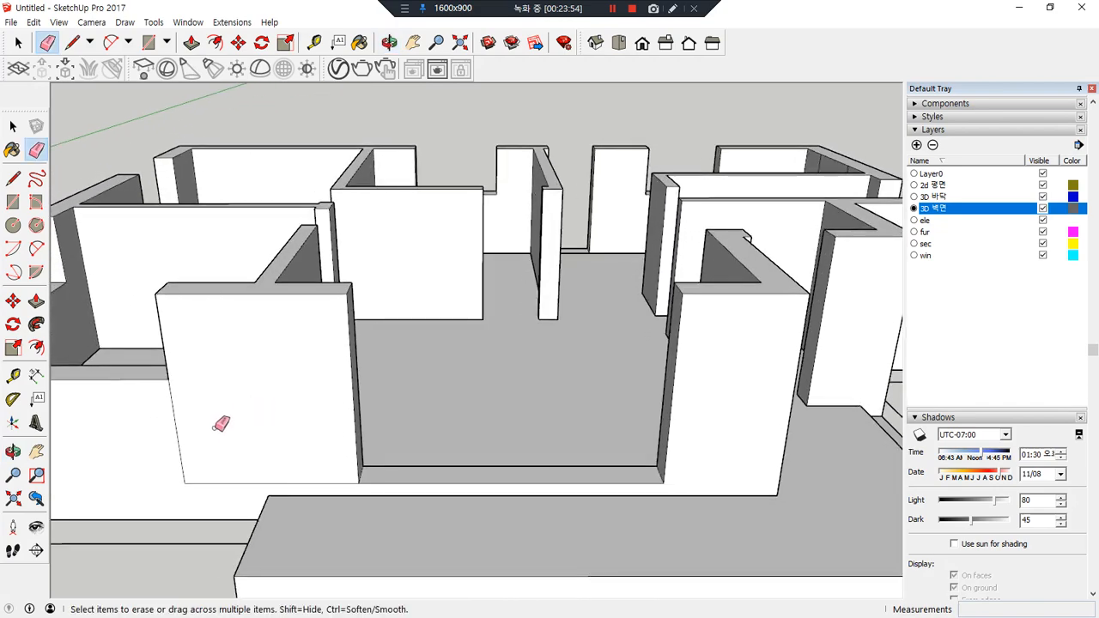
drag(205, 477, 208, 491)
drag(197, 458, 170, 469)
mouse_move(172, 468)
middle_down()
mouse_move(174, 456)
mouse_move(346, 392)
mouse_move(542, 390)
mouse_move(790, 429)
middle_up()
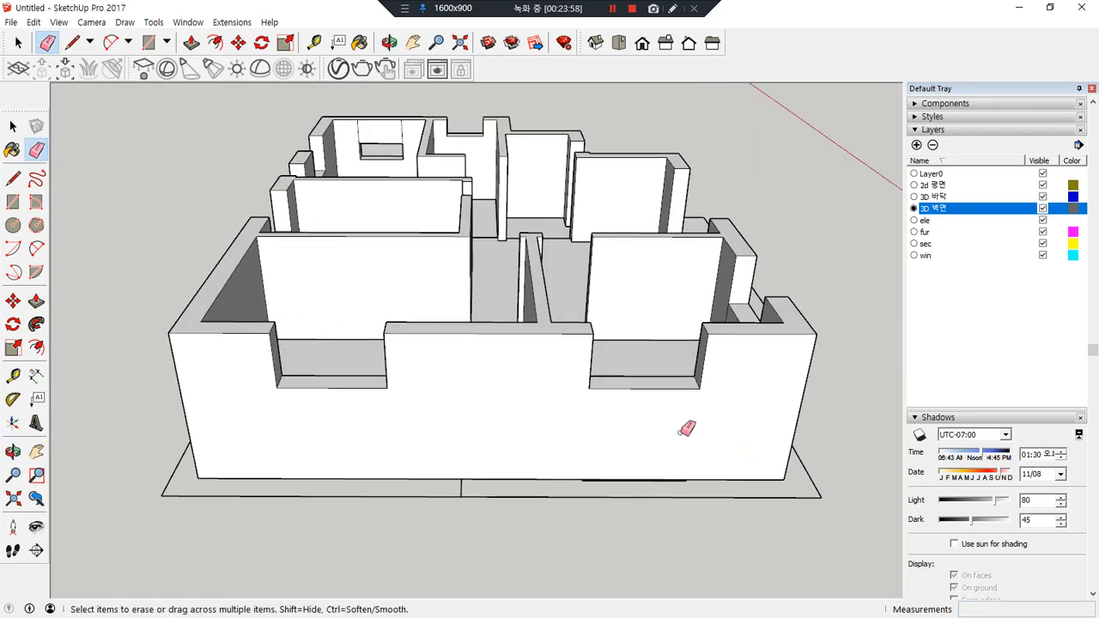
mouse_move(687, 429)
middle_down()
mouse_move(486, 545)
mouse_move(258, 515)
middle_up()
mouse_move(714, 397)
middle_down()
mouse_move(349, 436)
mouse_move(718, 386)
mouse_move(841, 295)
mouse_move(589, 352)
middle_up()
Select all the connected wall geometry and make it a group
key(space)
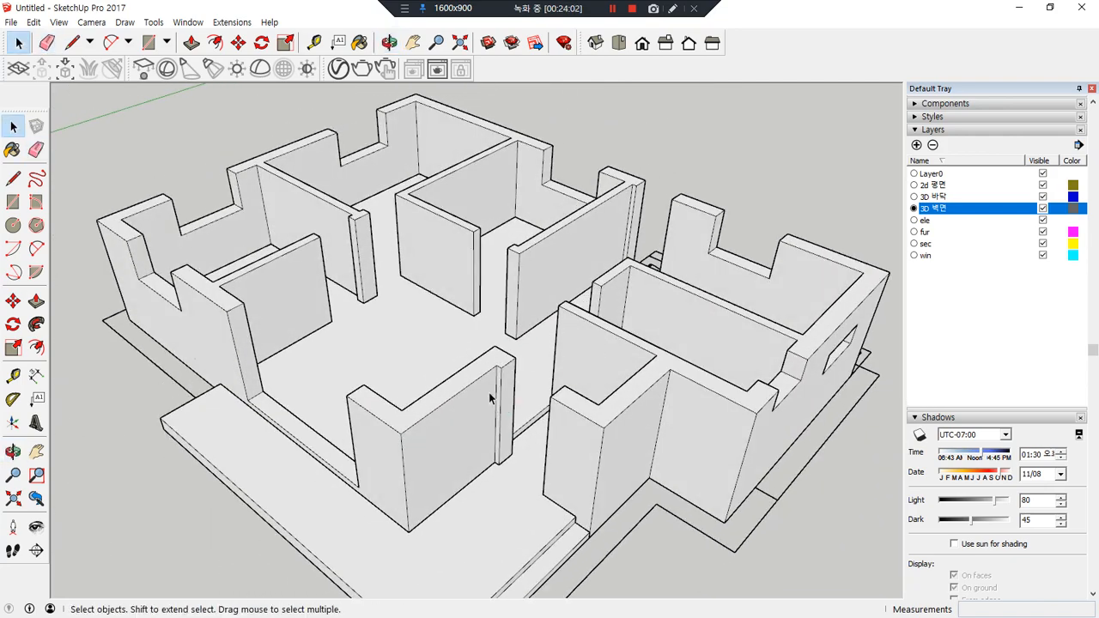
triple_click(544, 277)
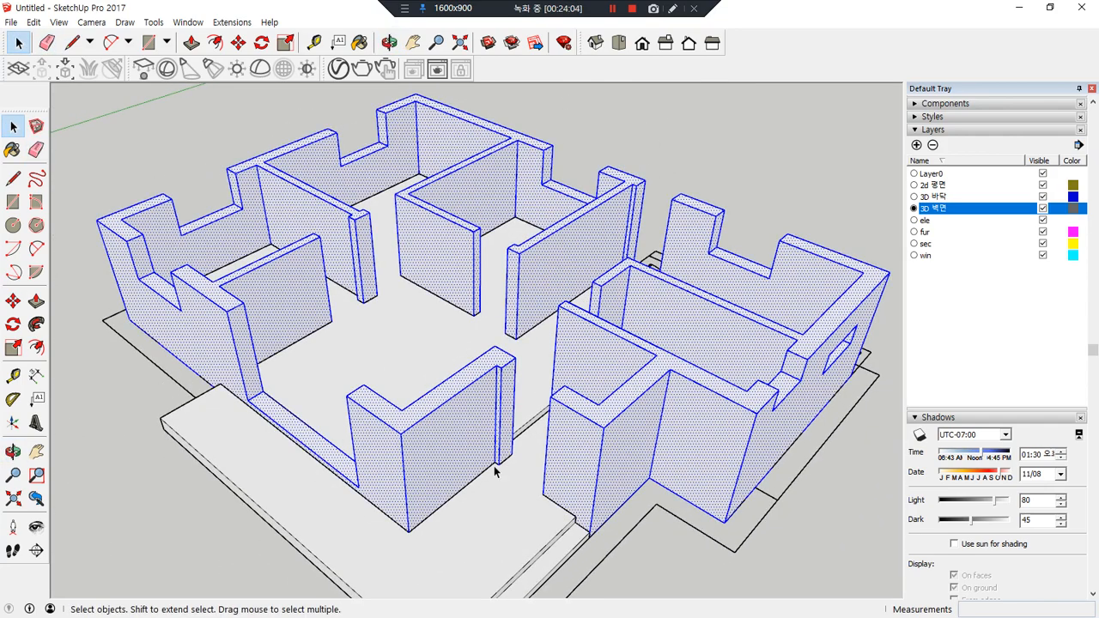
right_click(599, 233)
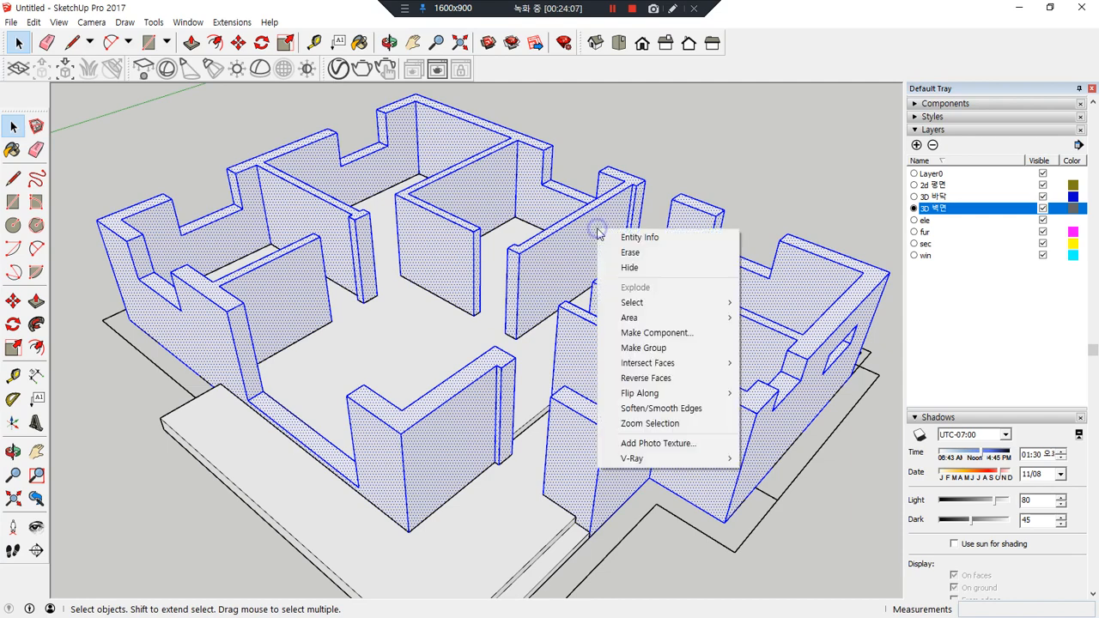
click(673, 355)
click(728, 172)
Select the wall group and the floor and terrace pieces in turn to check that they are separate objects
mouse_move(726, 224)
middle_down()
mouse_move(630, 293)
mouse_move(673, 287)
mouse_move(645, 349)
mouse_move(510, 321)
mouse_move(62, 282)
mouse_move(657, 310)
middle_up()
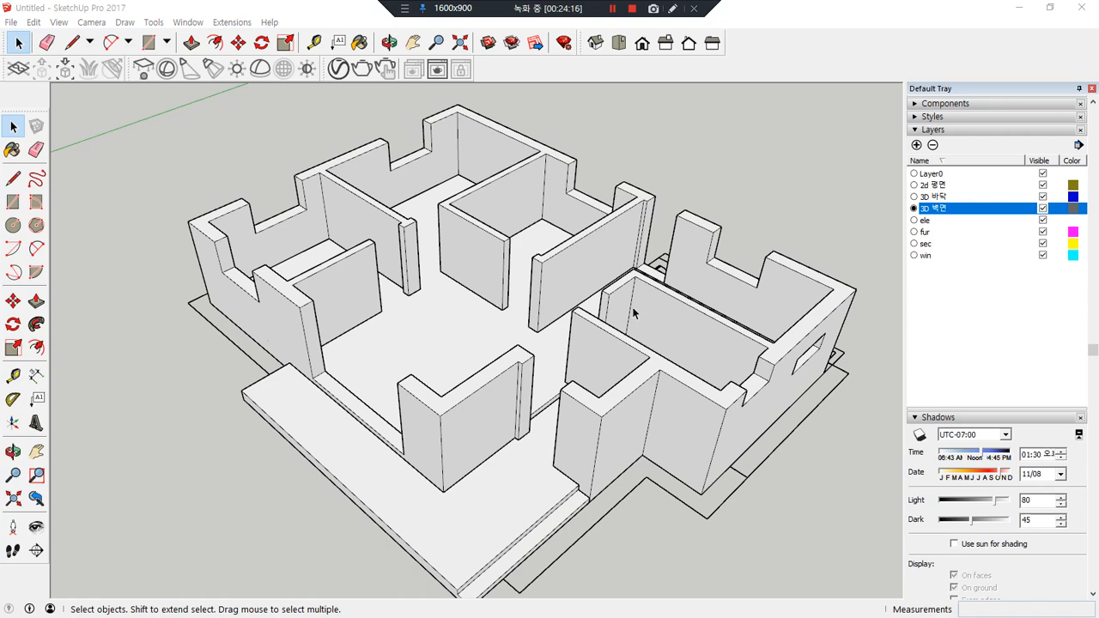
click(645, 306)
click(767, 194)
click(735, 296)
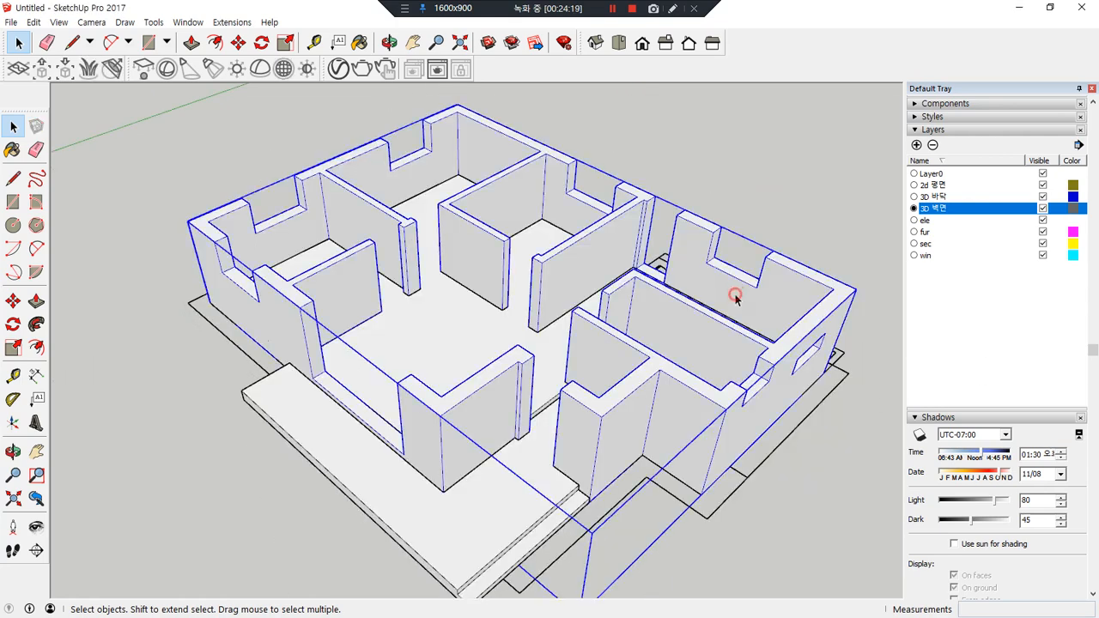
click(468, 368)
click(404, 540)
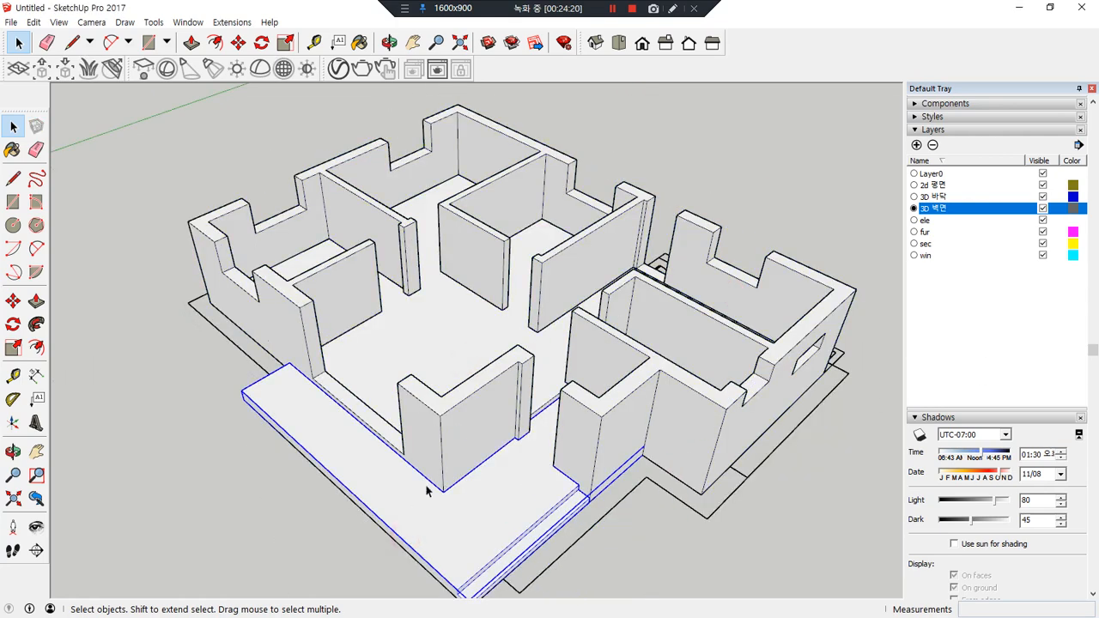
click(488, 447)
click(831, 495)
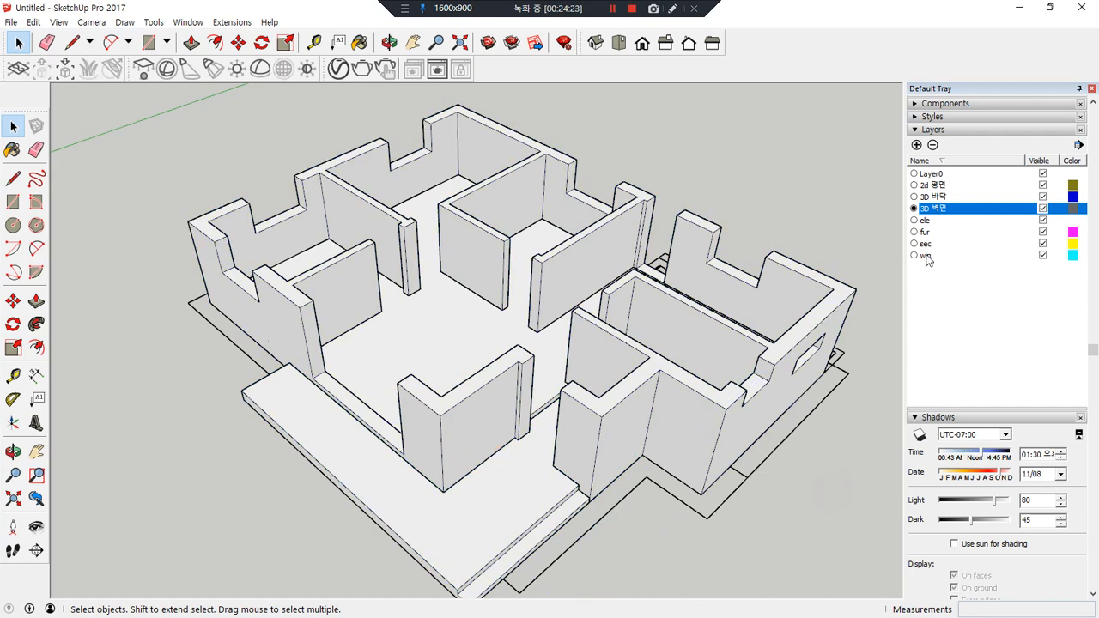
click(619, 237)
click(312, 427)
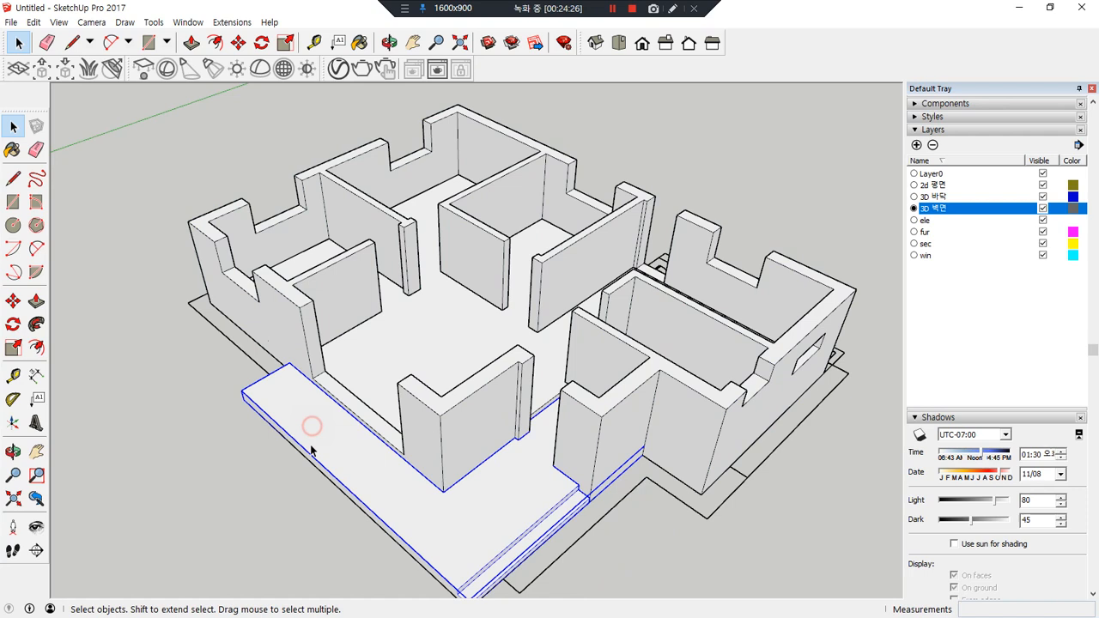
click(432, 333)
click(871, 152)
Add a new layer named 3D 창문
click(955, 317)
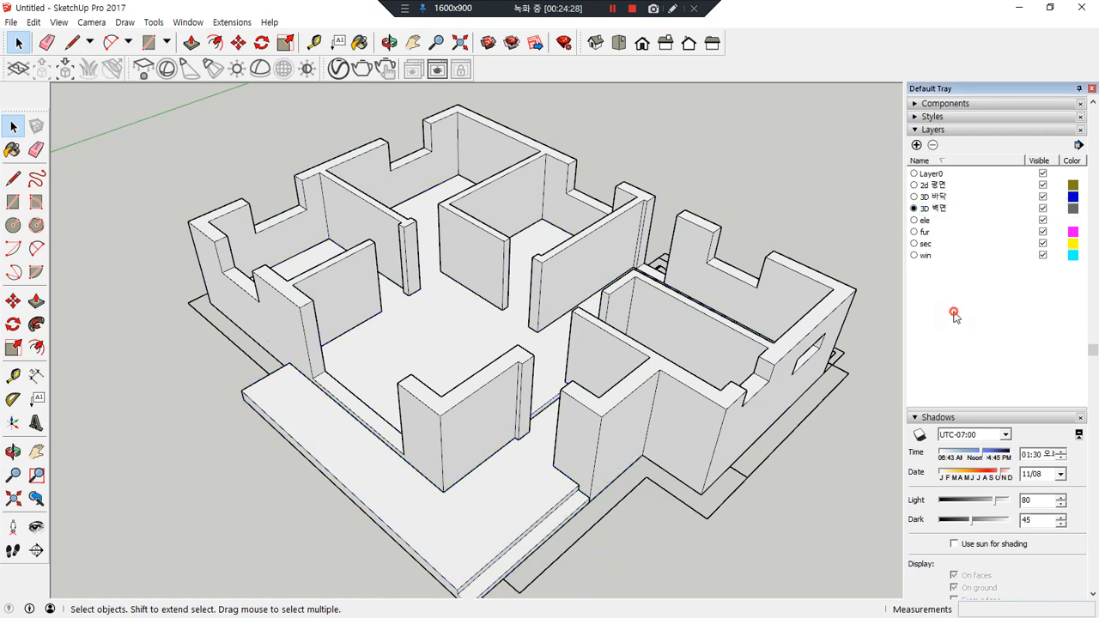
click(916, 144)
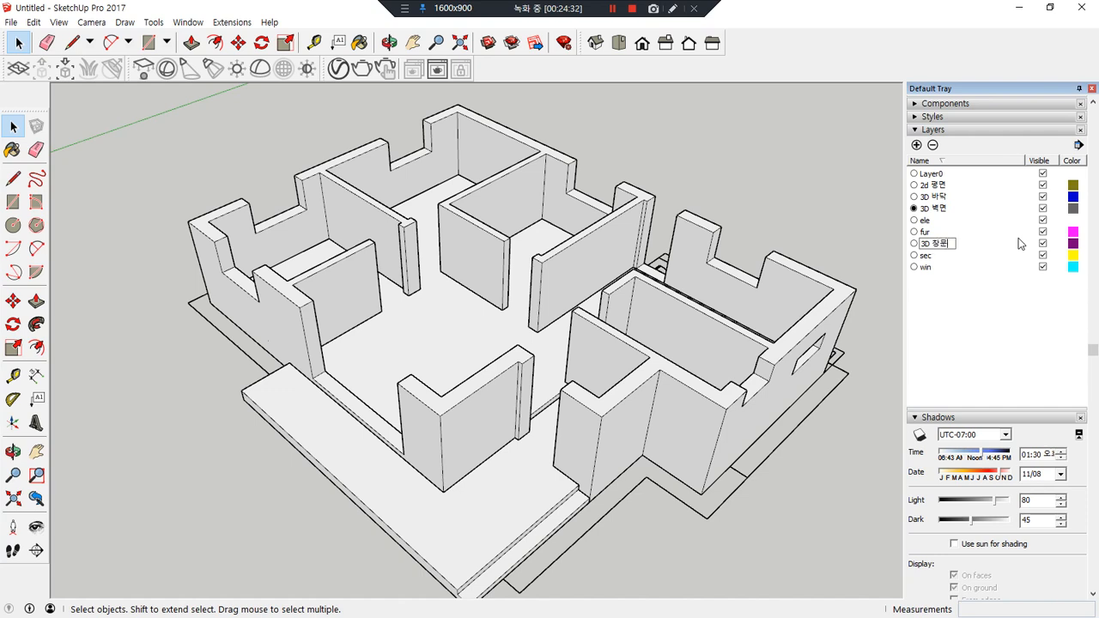
key(Return)
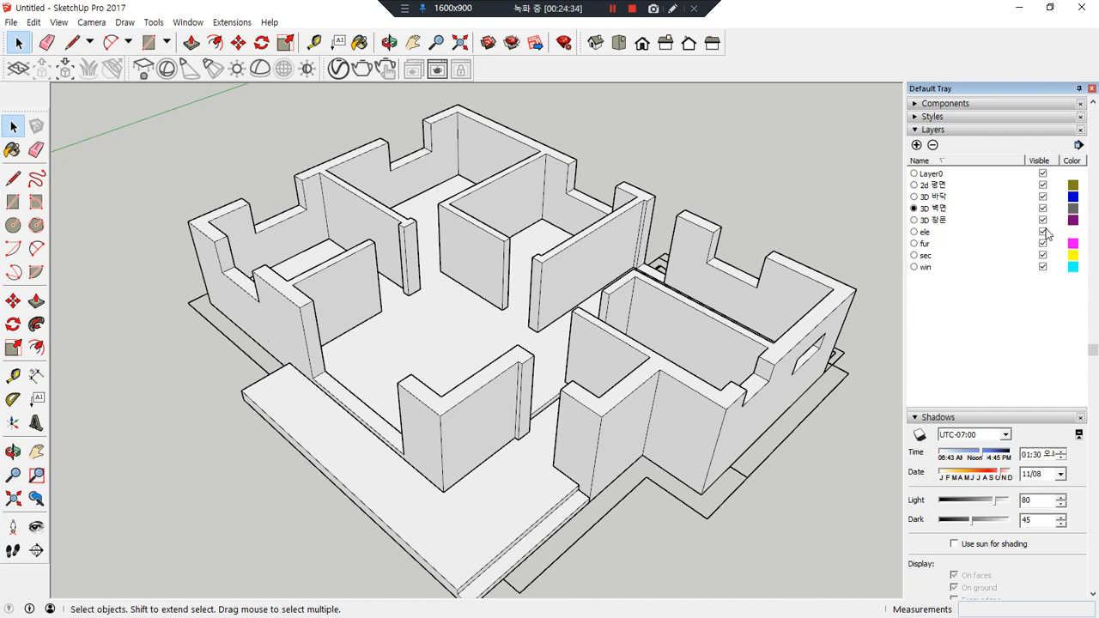
Hide the ele, fur, sec and win layers and make 3D 창문 the current layer
click(1043, 232)
click(1044, 244)
click(1043, 255)
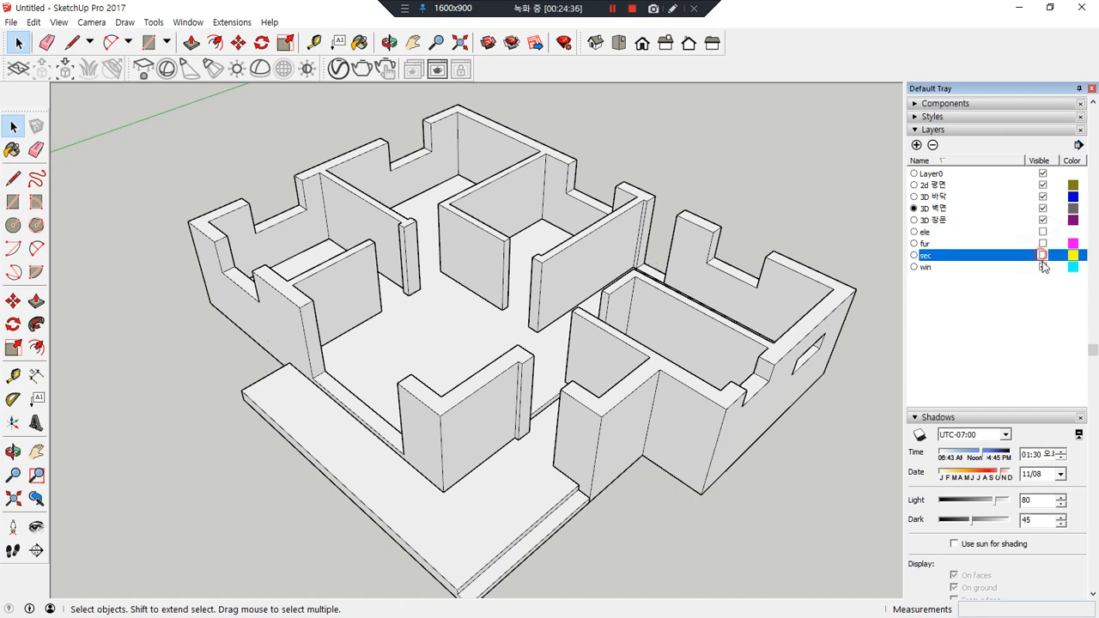
click(1043, 267)
middle_drag(447, 284, 454, 312)
scroll(501, 449, up, 6)
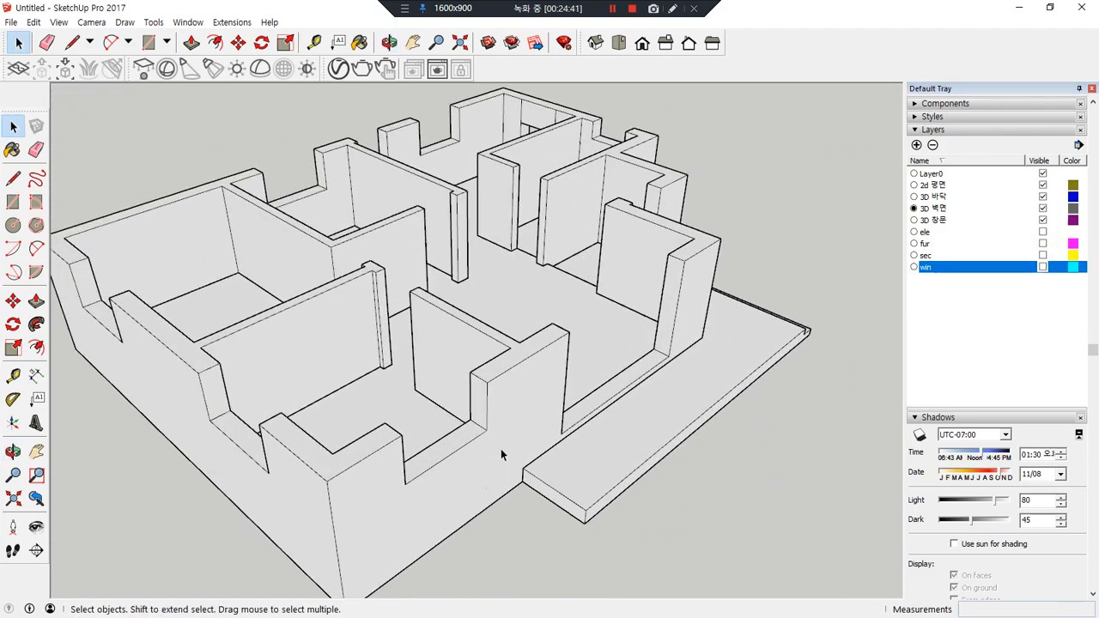
click(914, 220)
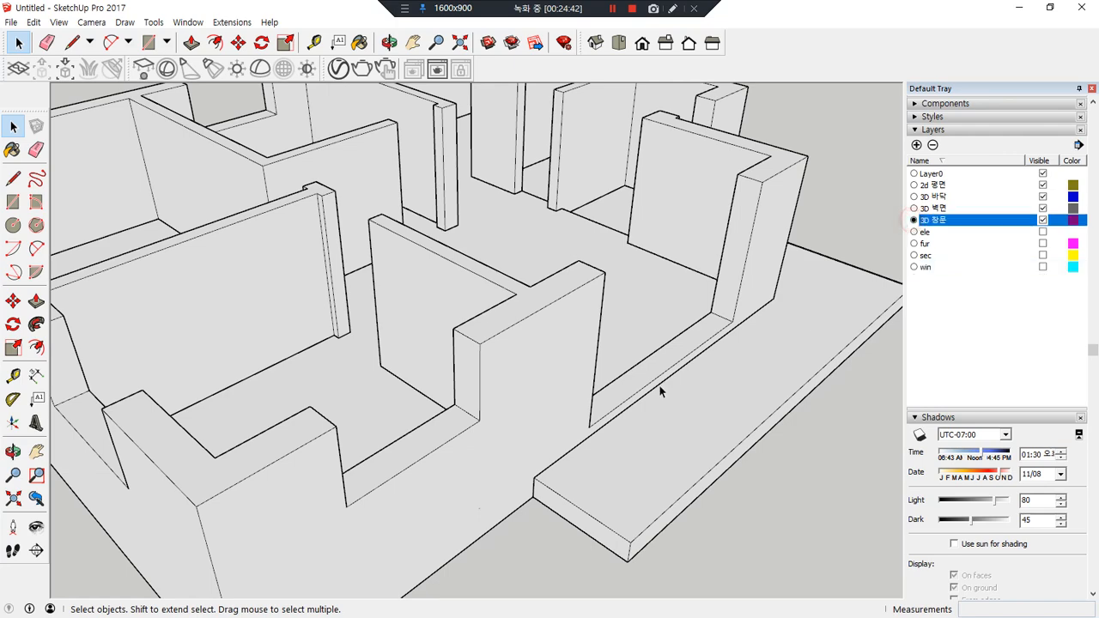
Draw a rectangle from corner to corner over the outer face of the window opening in the front wall
middle_drag(659, 386, 322, 375)
key(r)
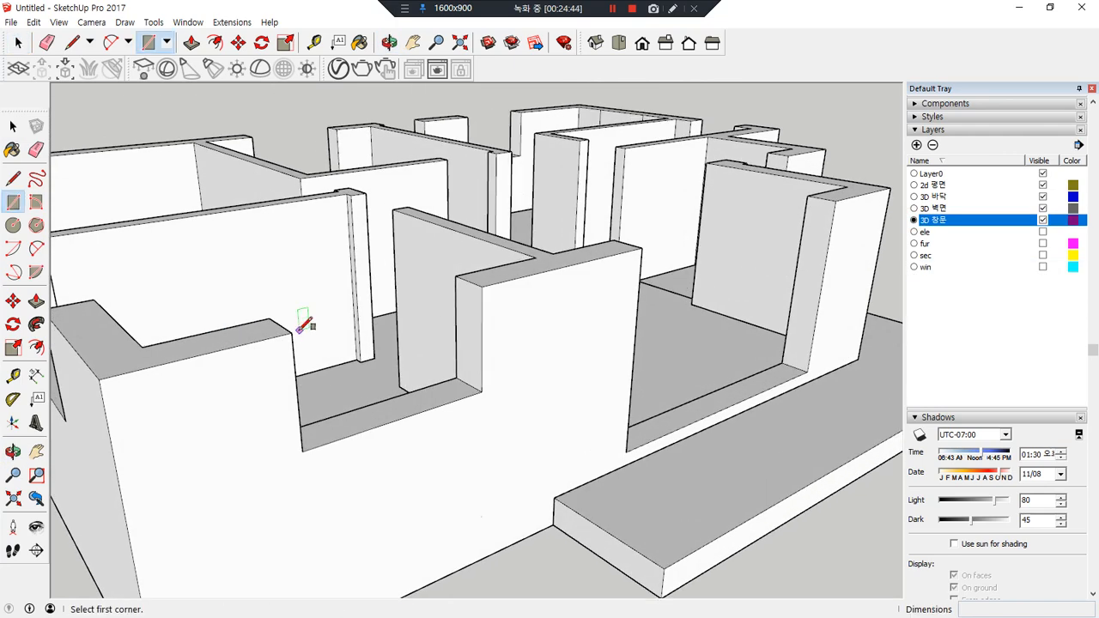
click(292, 332)
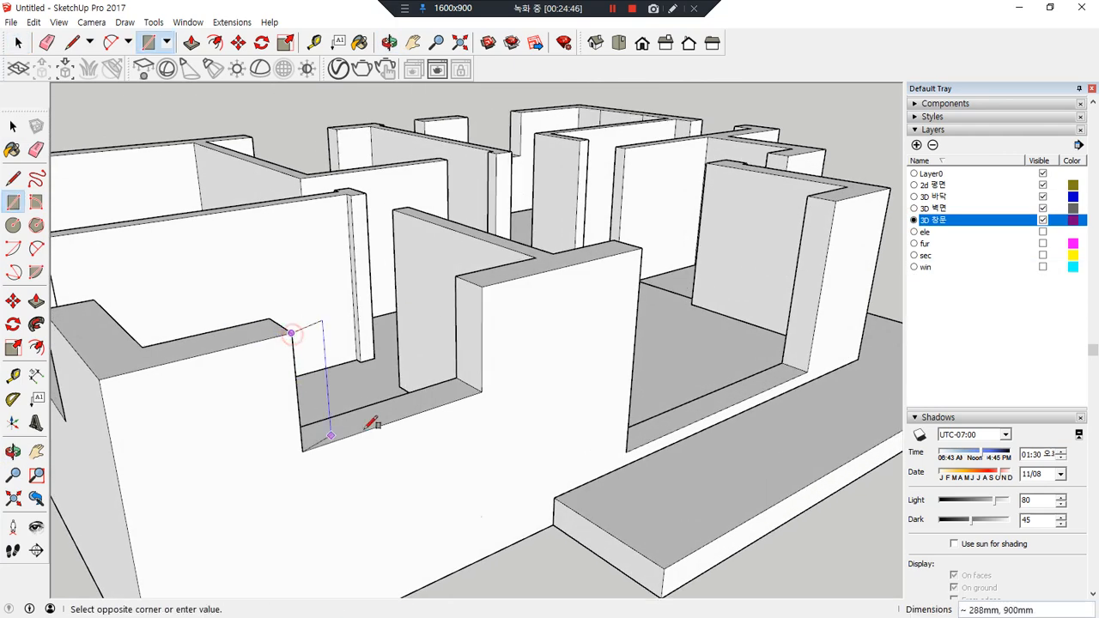
click(483, 391)
Offset the two side edges and bottom edge of the window rectangle 45 mm inward, leaving out the top edge
scroll(258, 331, up, 4)
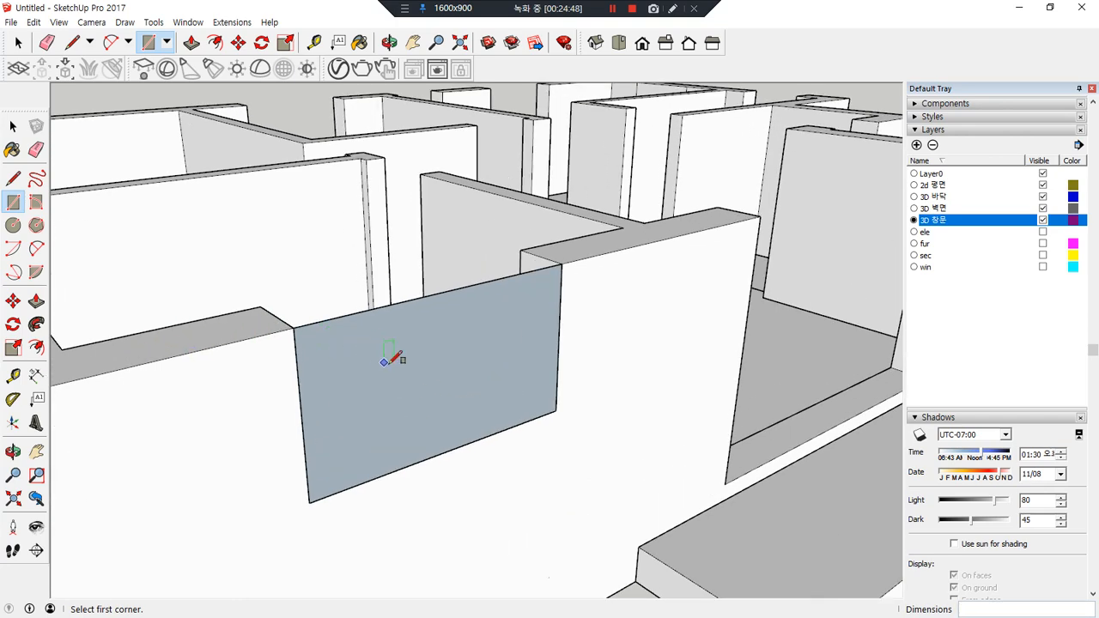
key(space)
double_click(448, 368)
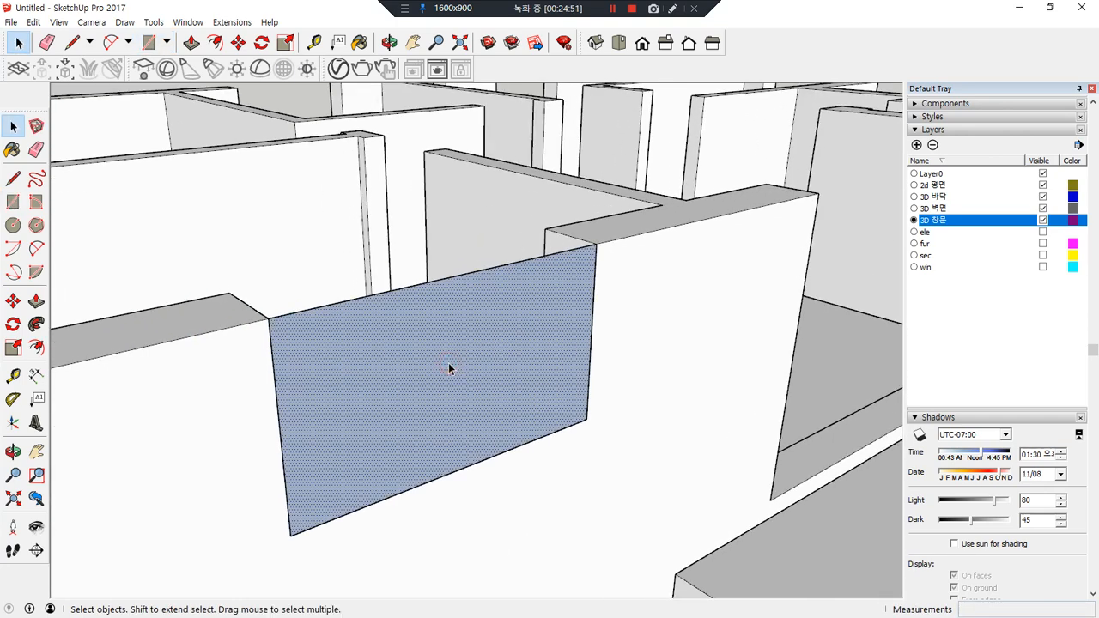
click(424, 317)
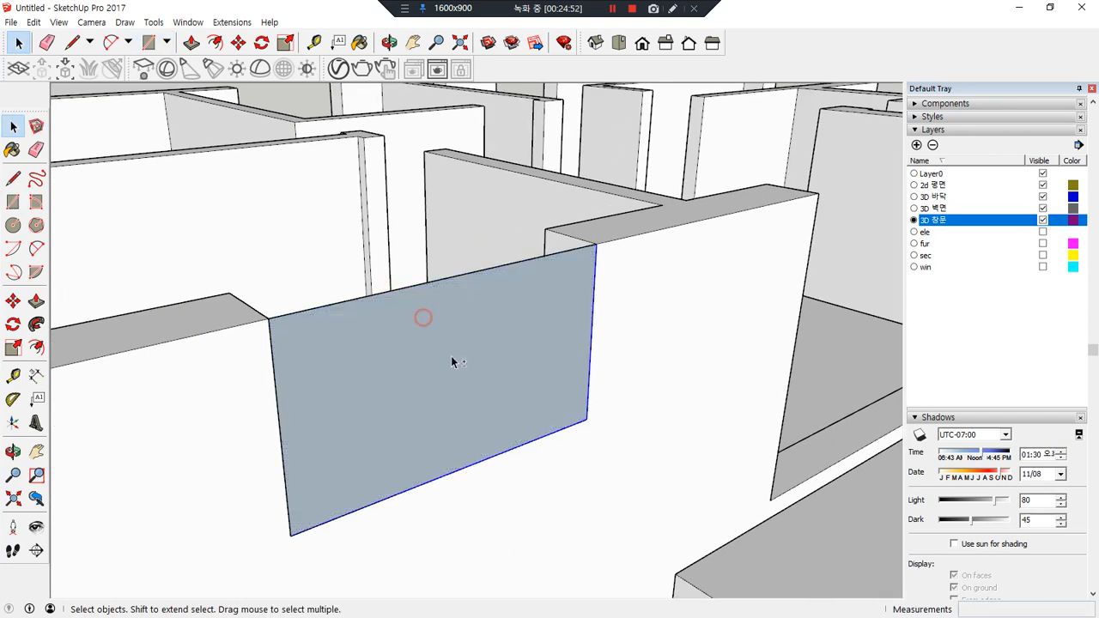
key(f)
click(592, 299)
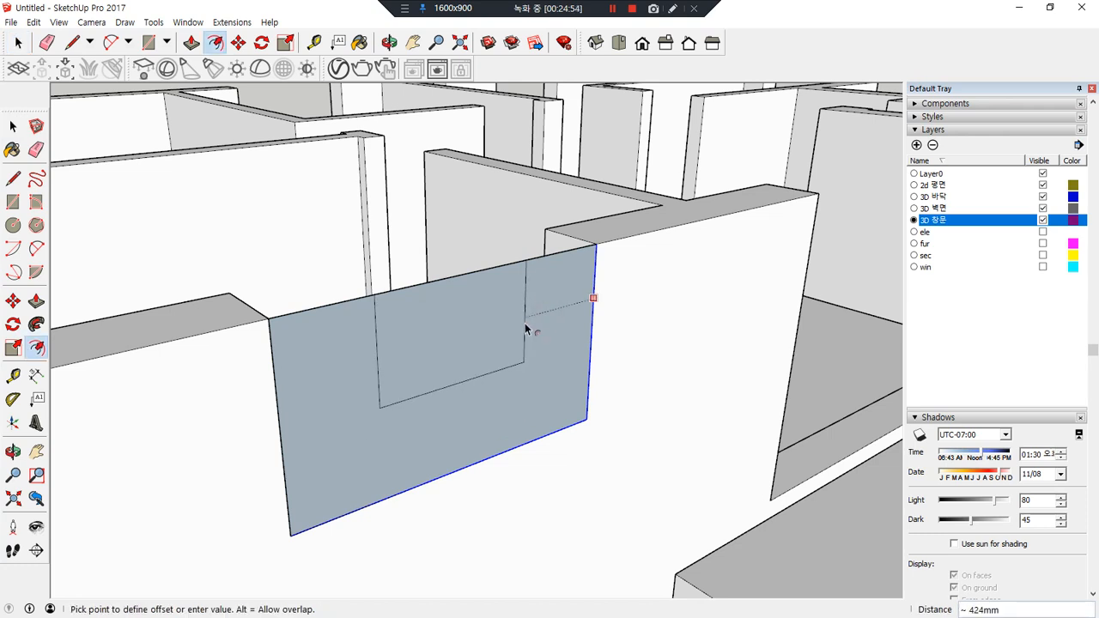
key(Return)
Erase the top edge to remove the inner face, and extrude the remaining U-shaped window frame 150 mm inward
key(e)
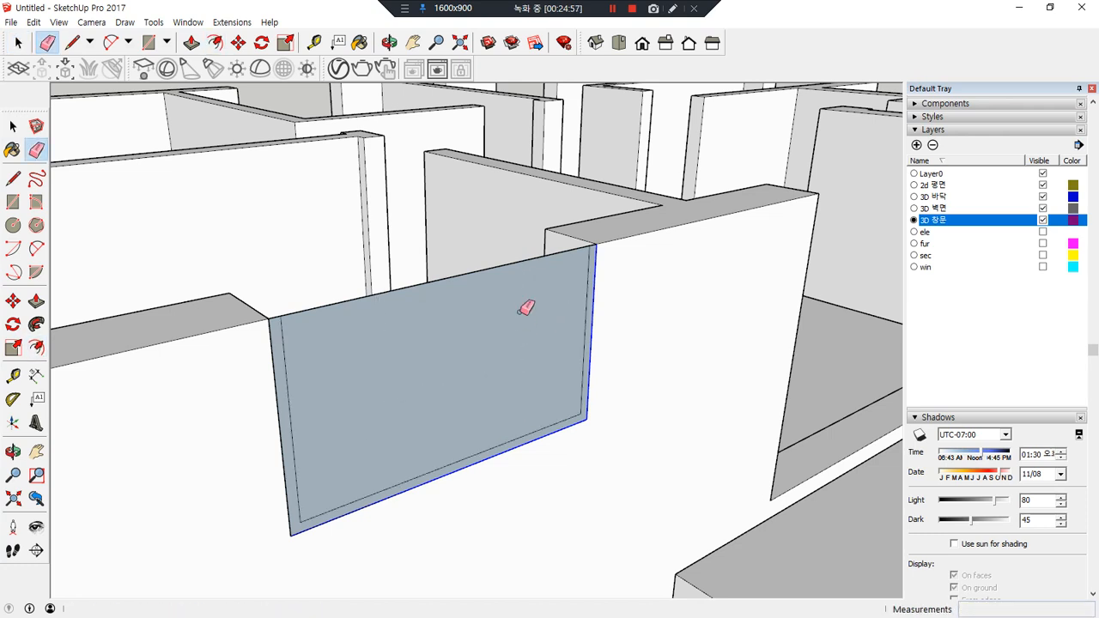
click(512, 262)
key(p)
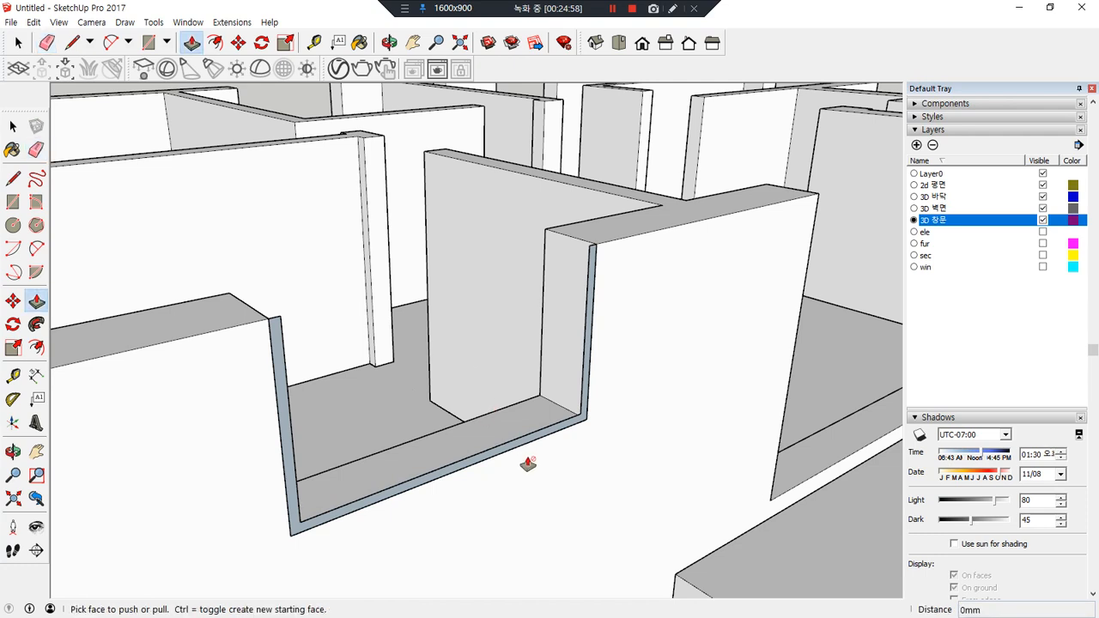
click(503, 454)
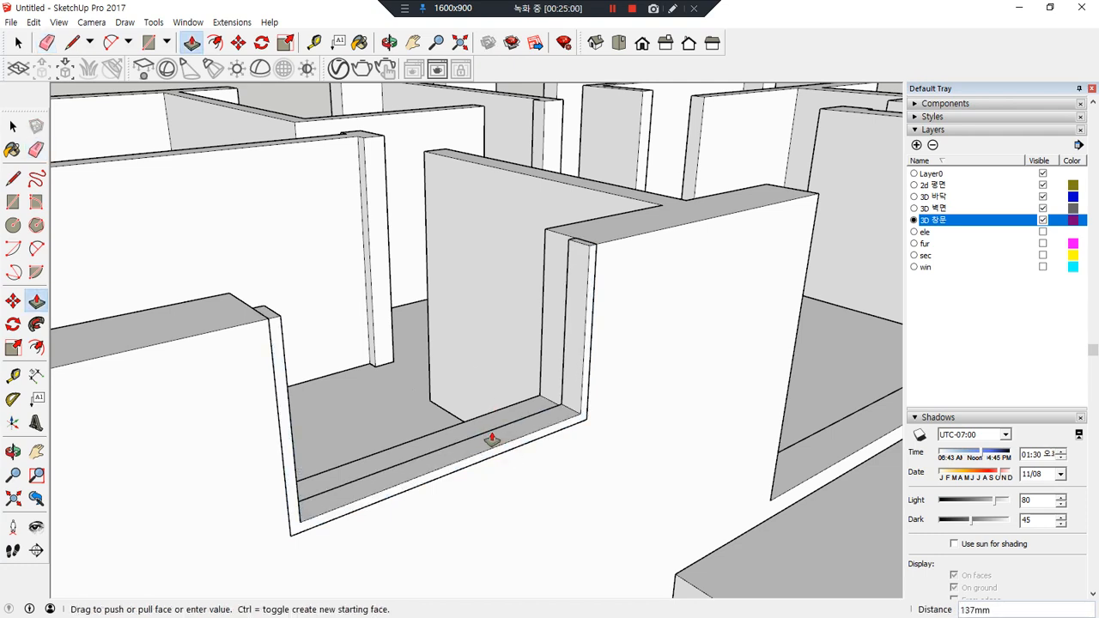
text(150)
key(Return)
Select all the connected geometry of the window frame and make it a group
key(space)
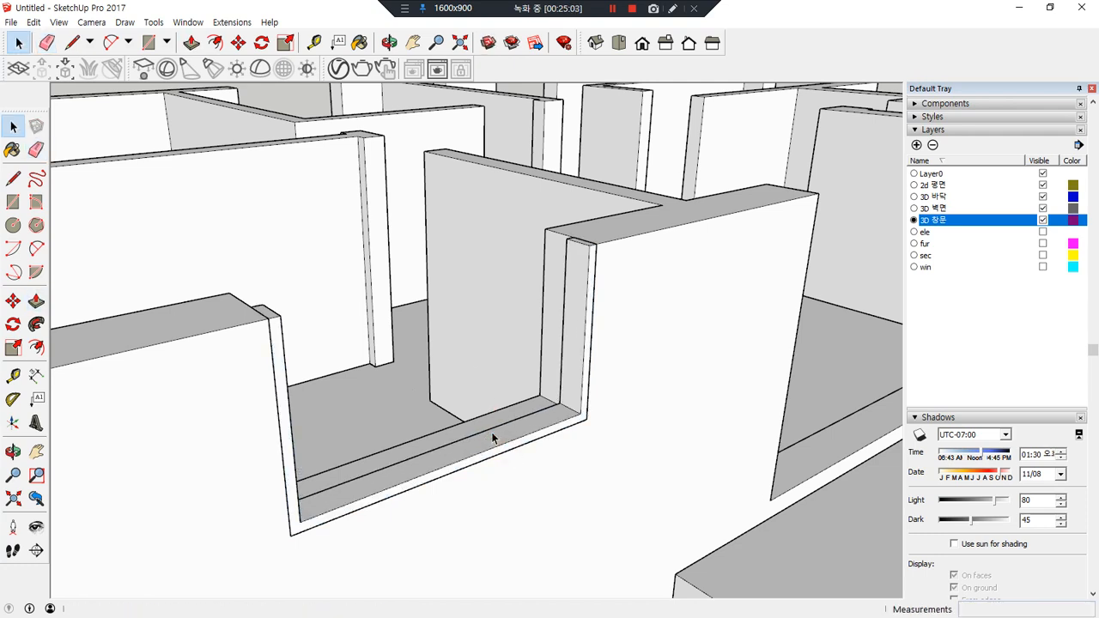
double_click(494, 440)
right_click(495, 440)
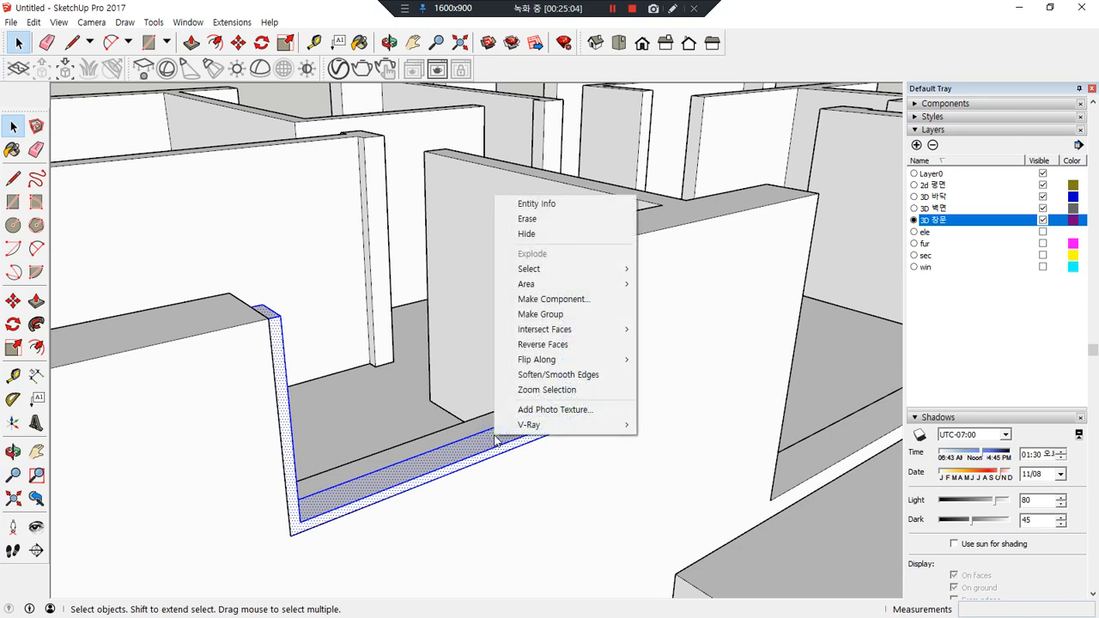
key(g)
Move the window frame group 200 mm through the wall thickness so its corner meets the wall's inner corner
scroll(483, 393, up, 1)
shift+middle_drag(600, 372, 275, 461)
shift+middle_drag(314, 407, 481, 455)
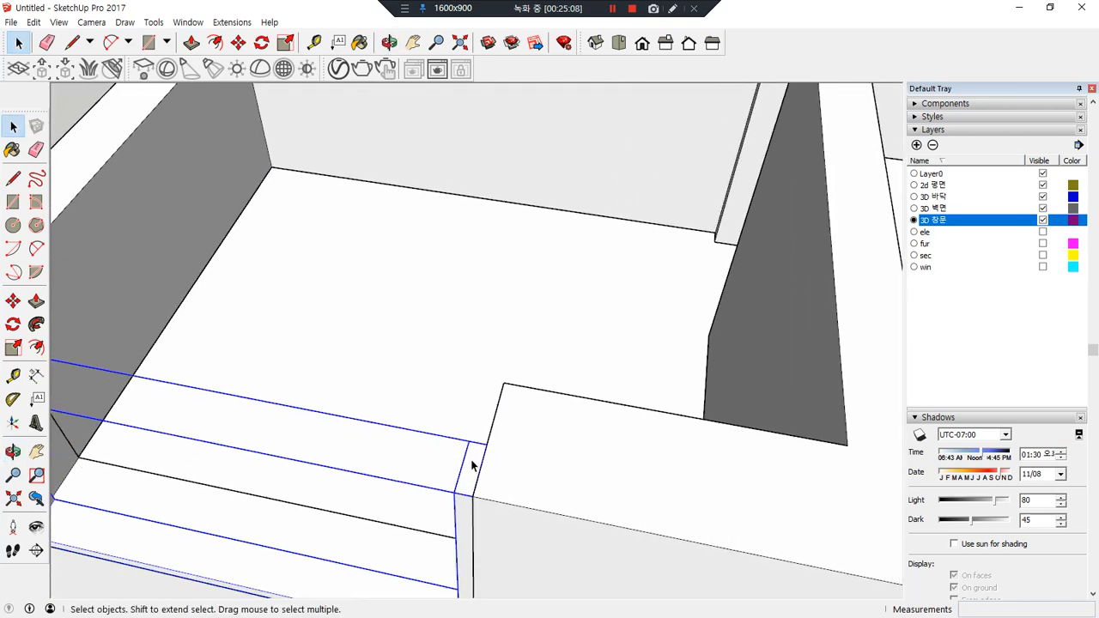
key(m)
click(488, 442)
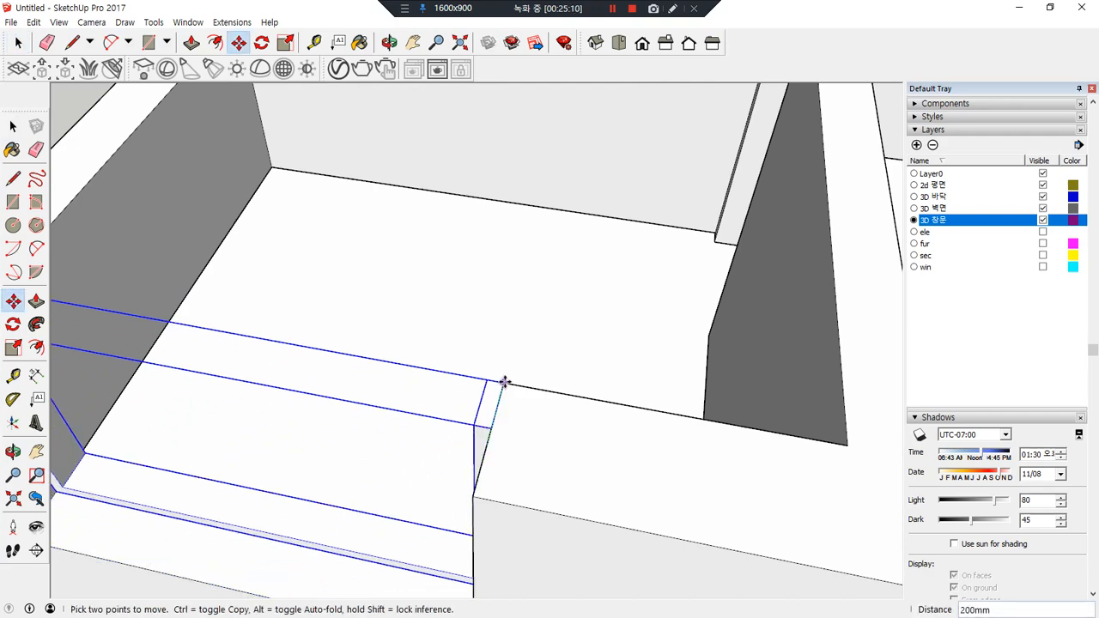
click(505, 383)
middle_drag(426, 410, 660, 363)
middle_drag(486, 379, 341, 301)
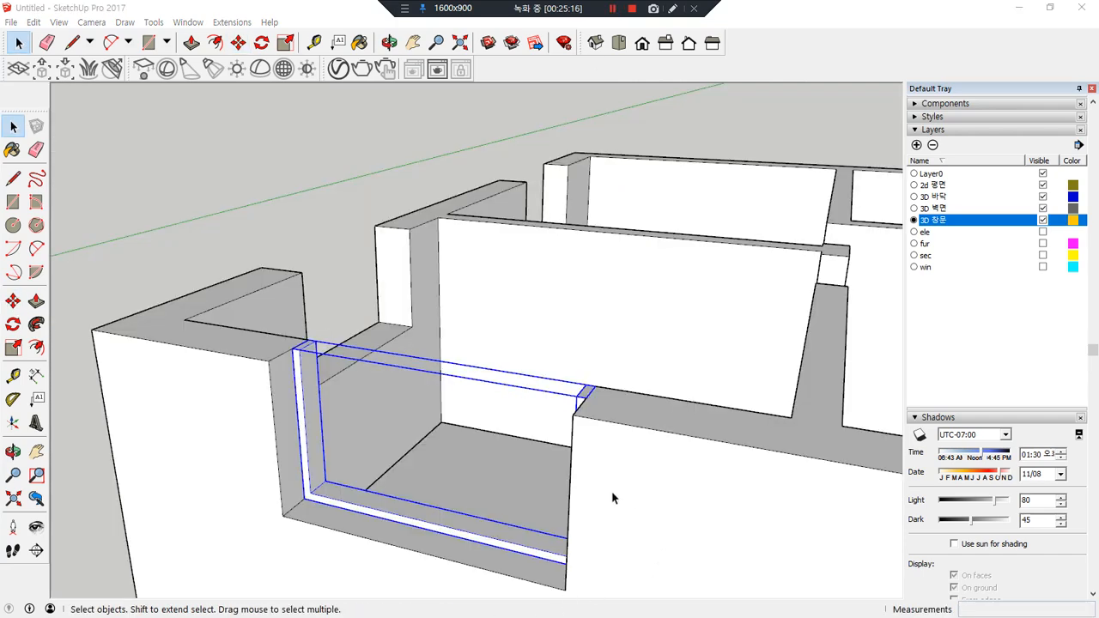
middle_drag(613, 498, 463, 385)
scroll(657, 358, up, 5)
middle_drag(744, 358, 87, 456)
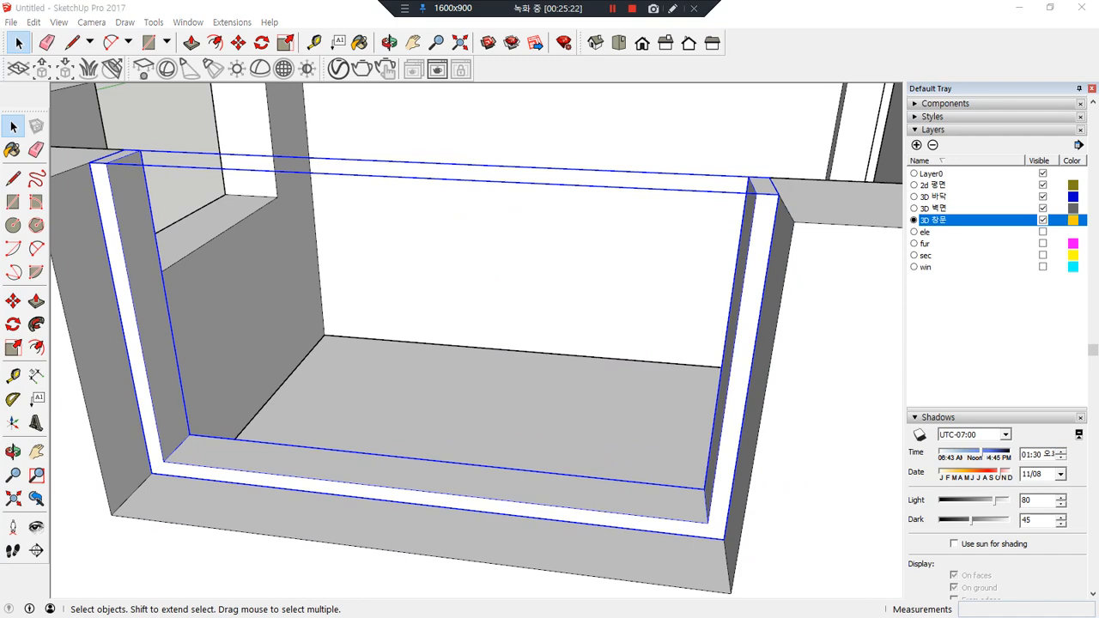
Switch to the browser, open the window drawing in its own tab and examine the sash frame dimensions
key(alt+Tab)
right_click(513, 184)
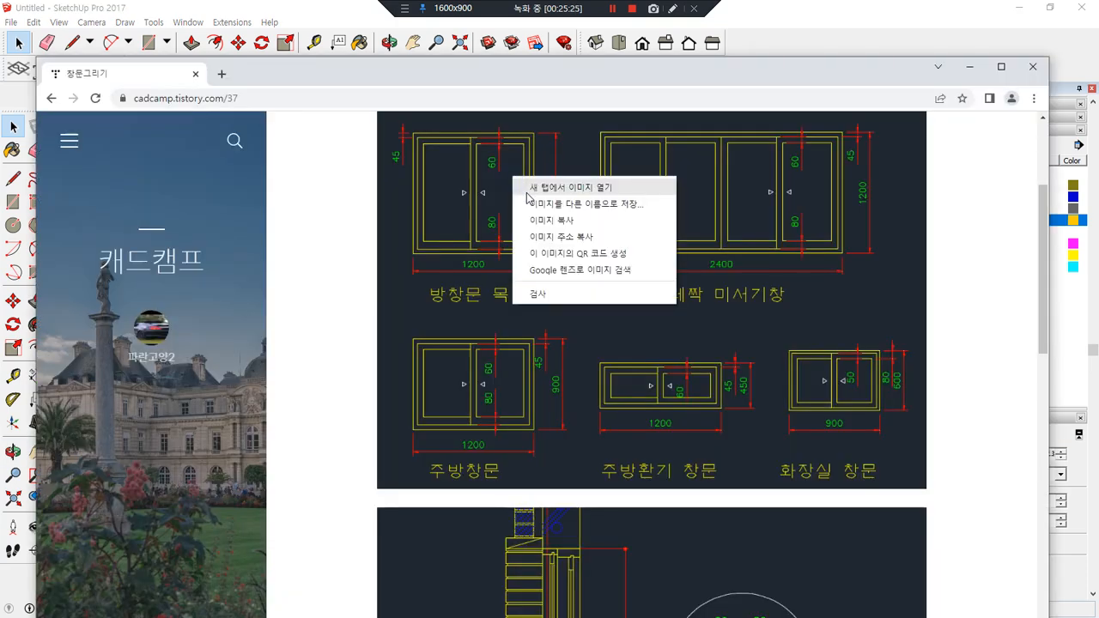
click(528, 189)
click(292, 75)
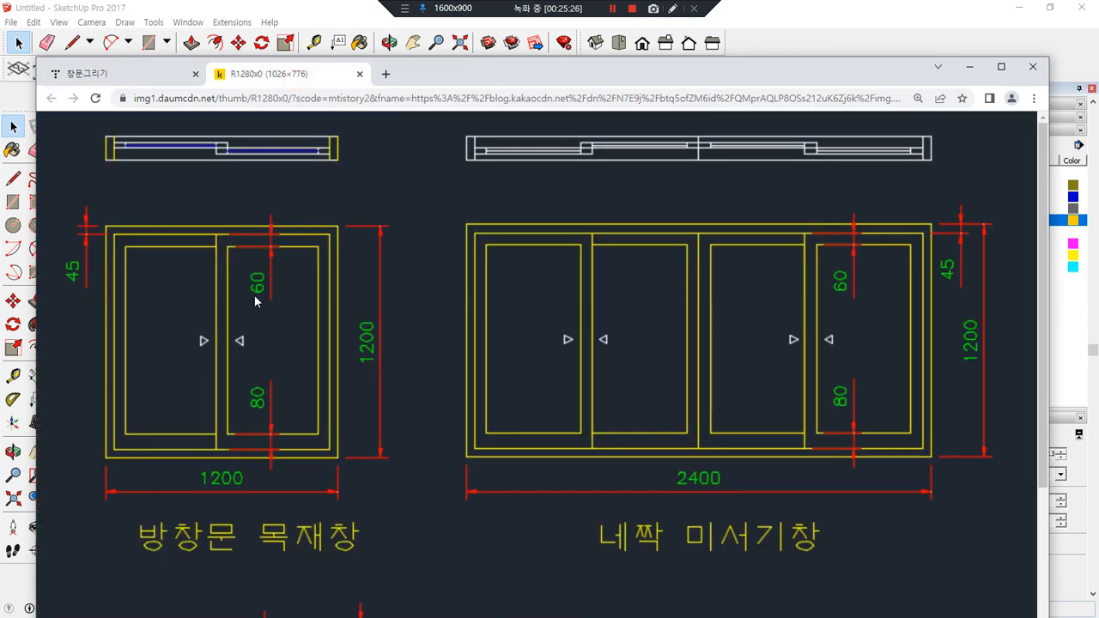
key(ctrl+alt+d)
drag(246, 267, 280, 262)
mouse_move(253, 301)
mouse_down()
mouse_move(276, 286)
mouse_move(268, 261)
mouse_move(280, 286)
mouse_up()
key(Escape)
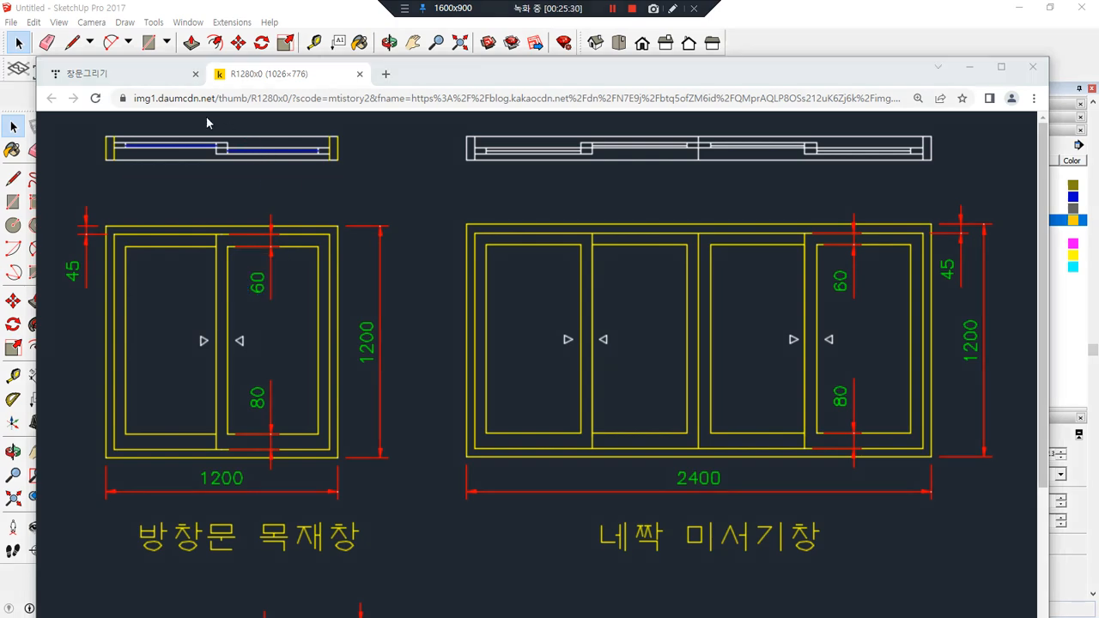
Return to SketchUp and draw a 755 by 855 mm rectangle covering one half of the window frame's opening
click(271, 11)
key(r)
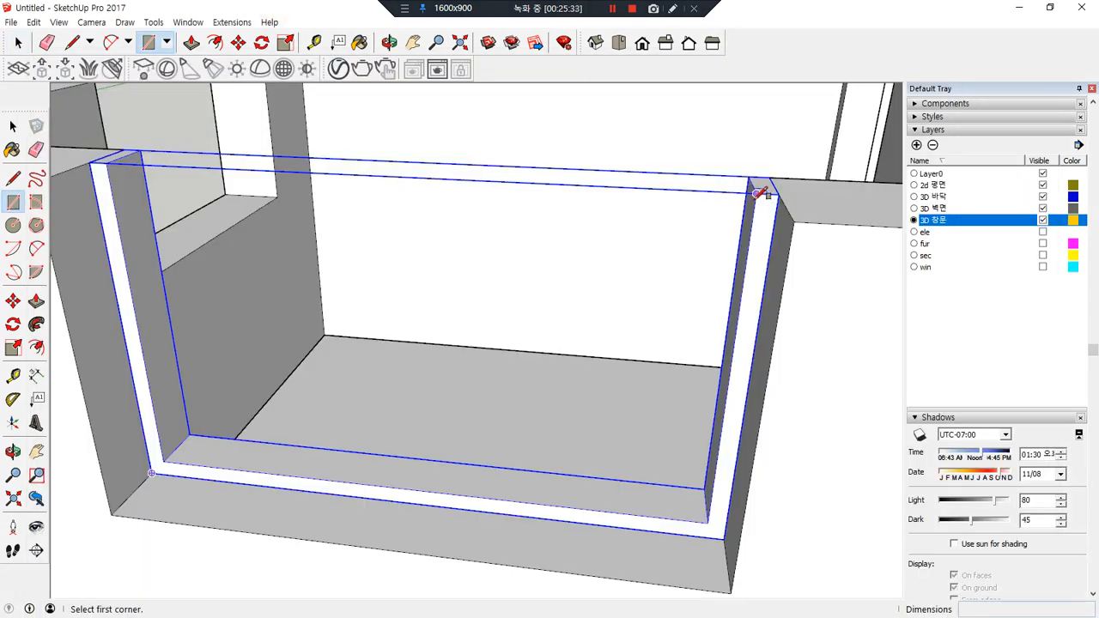
click(755, 193)
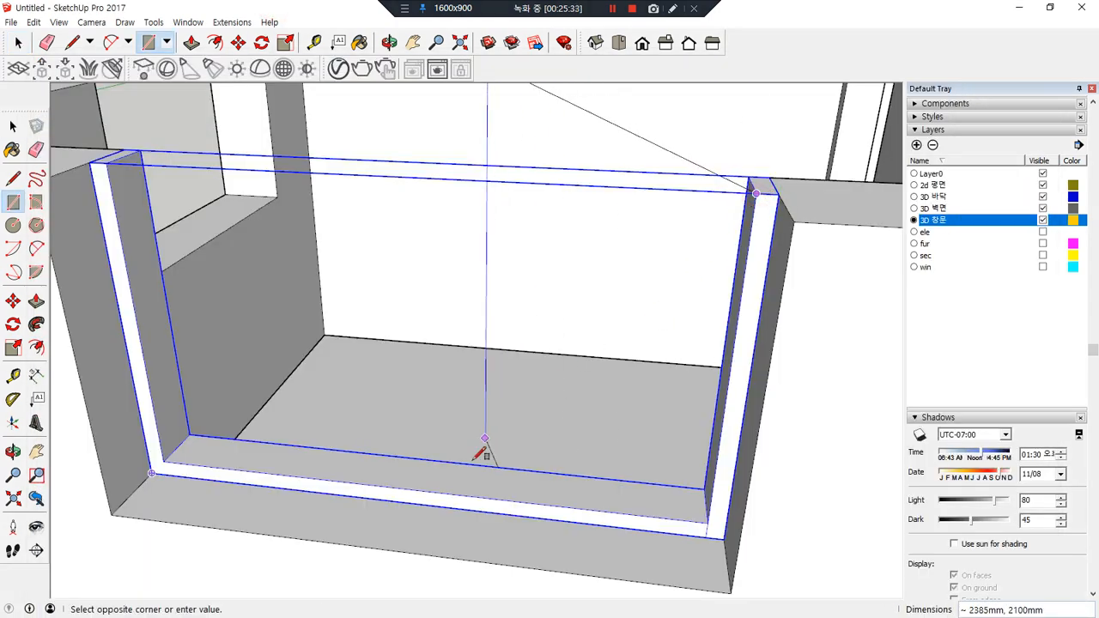
click(419, 490)
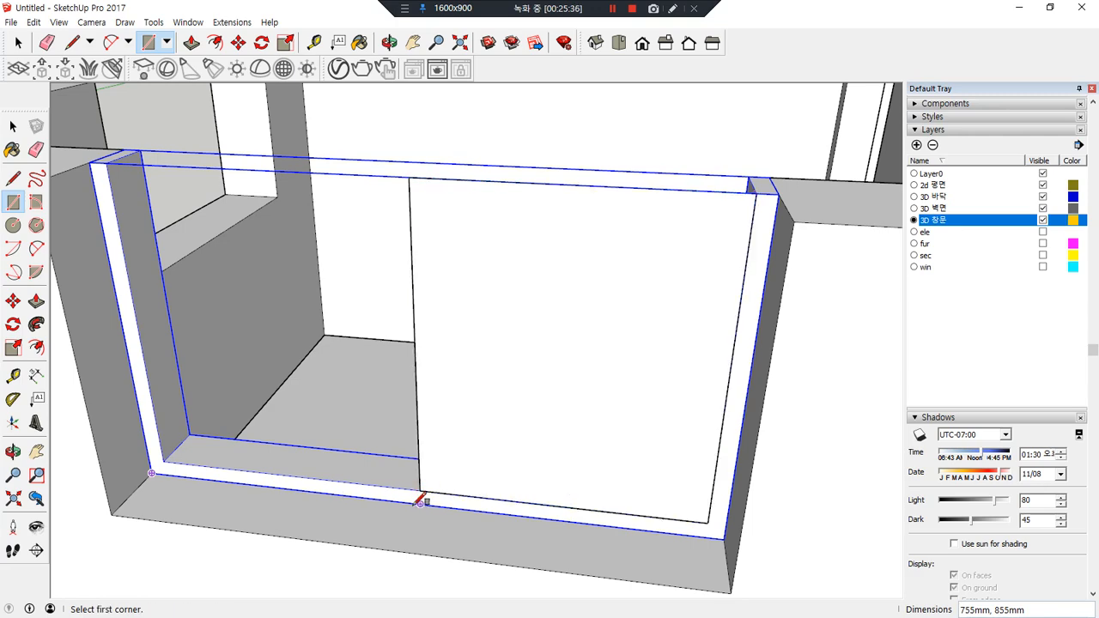
Offset the sash rectangle's side and bottom edges inward, and erase its top edge to clear the inner face
key(space)
click(554, 281)
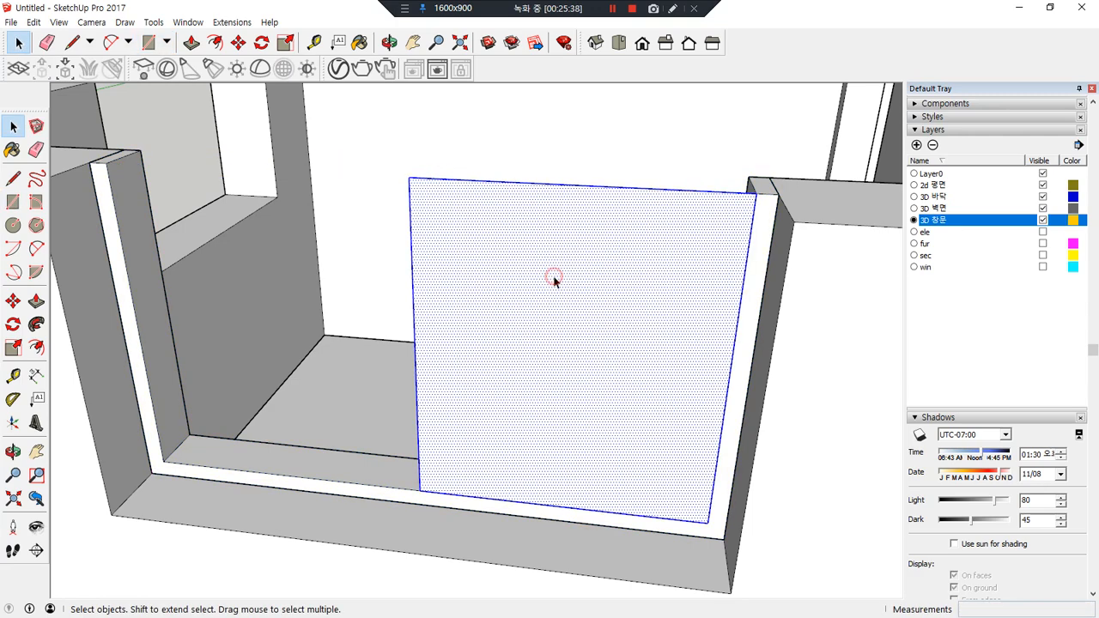
shift+click(567, 218)
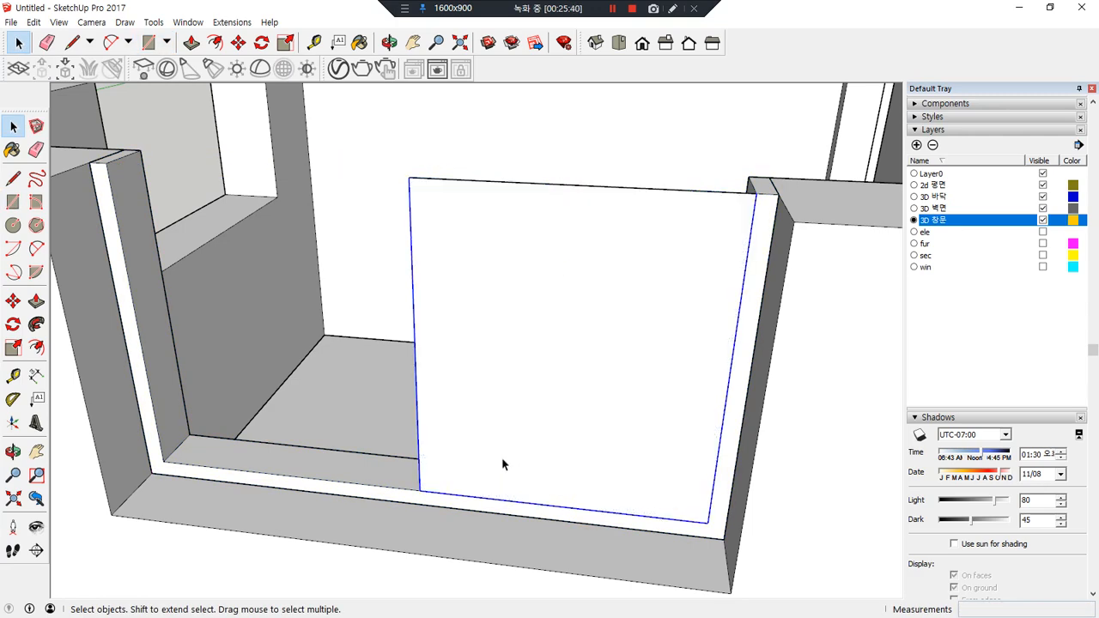
key(f)
click(454, 281)
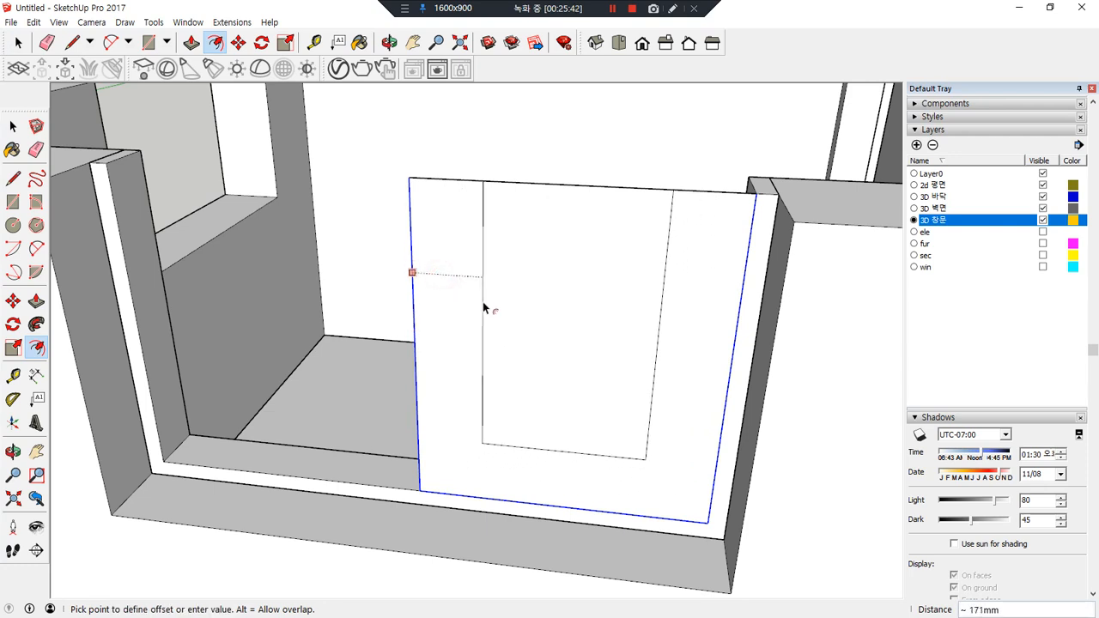
key(Return)
key(e)
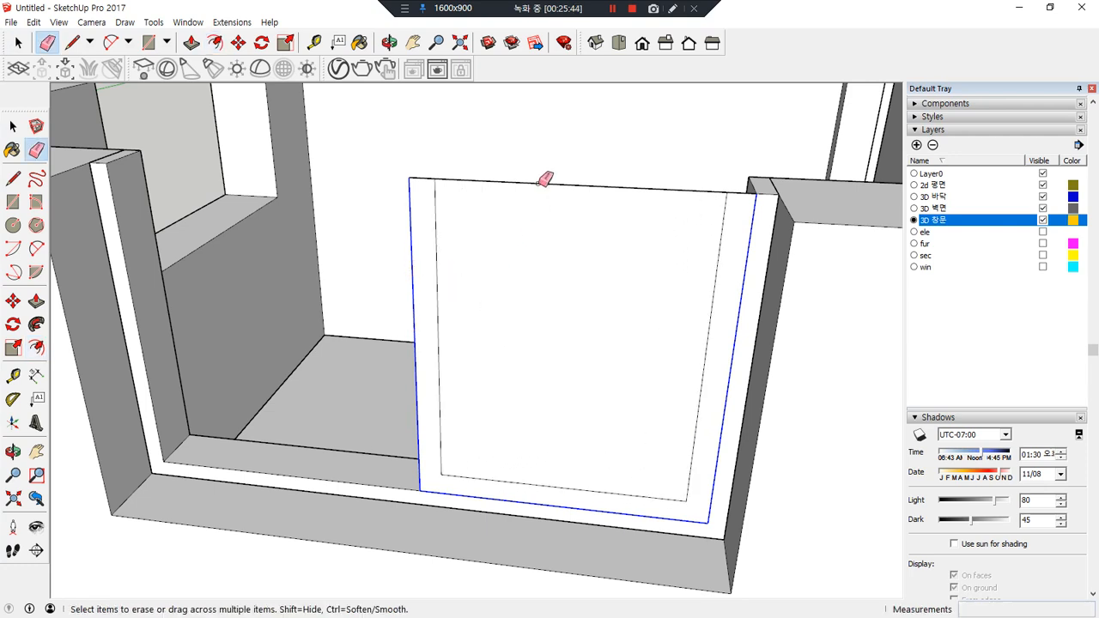
drag(555, 197, 547, 165)
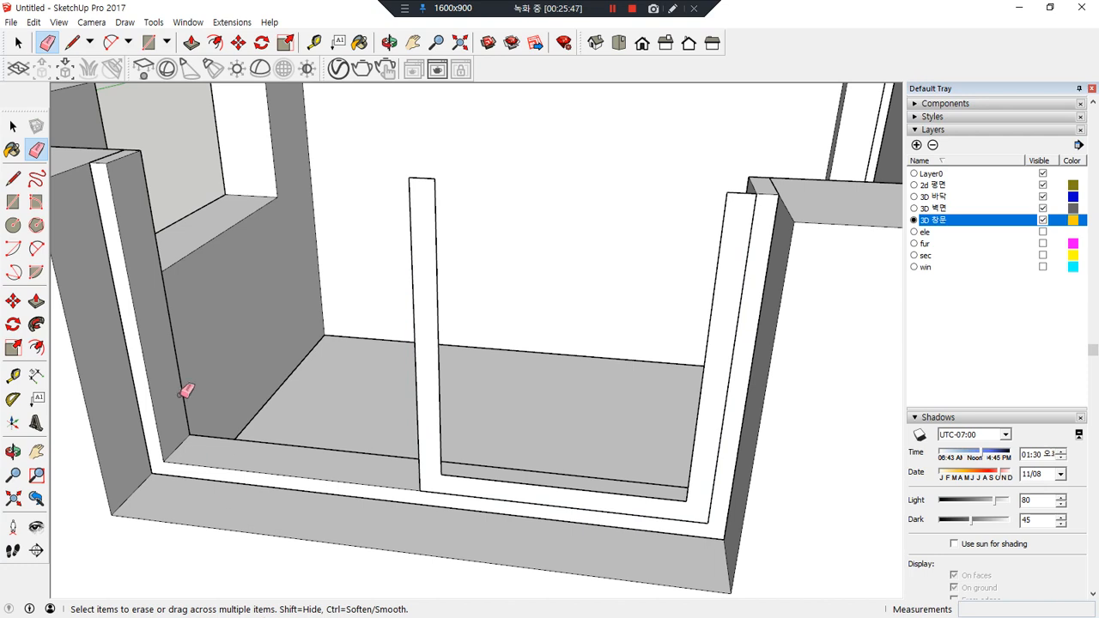
Extrude the U-shaped sash frame 40 mm
key(p)
click(422, 272)
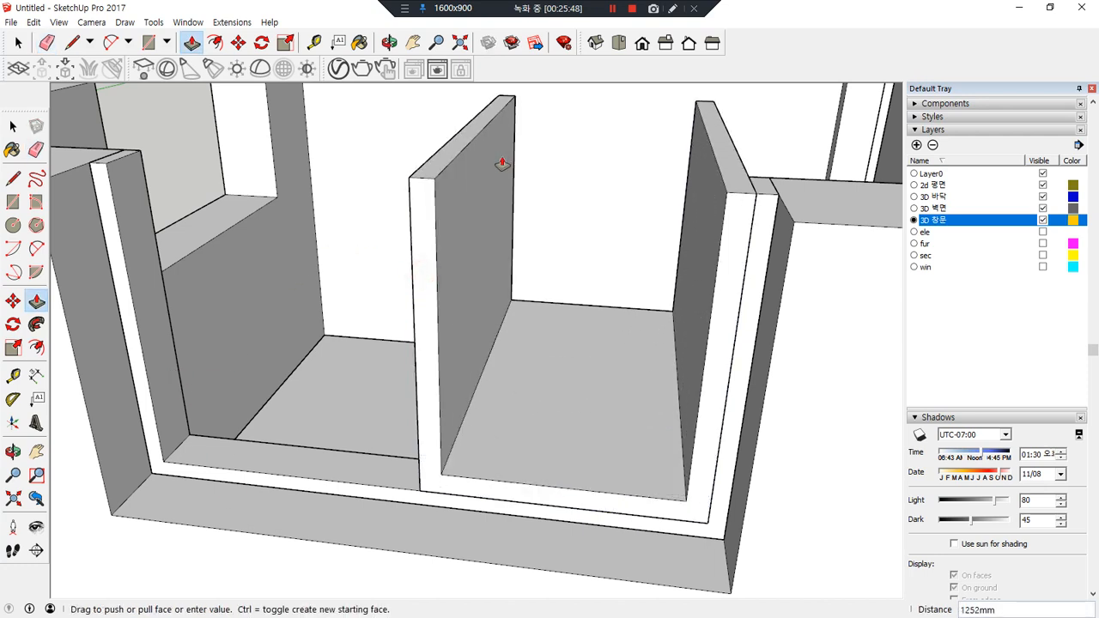
key(Return)
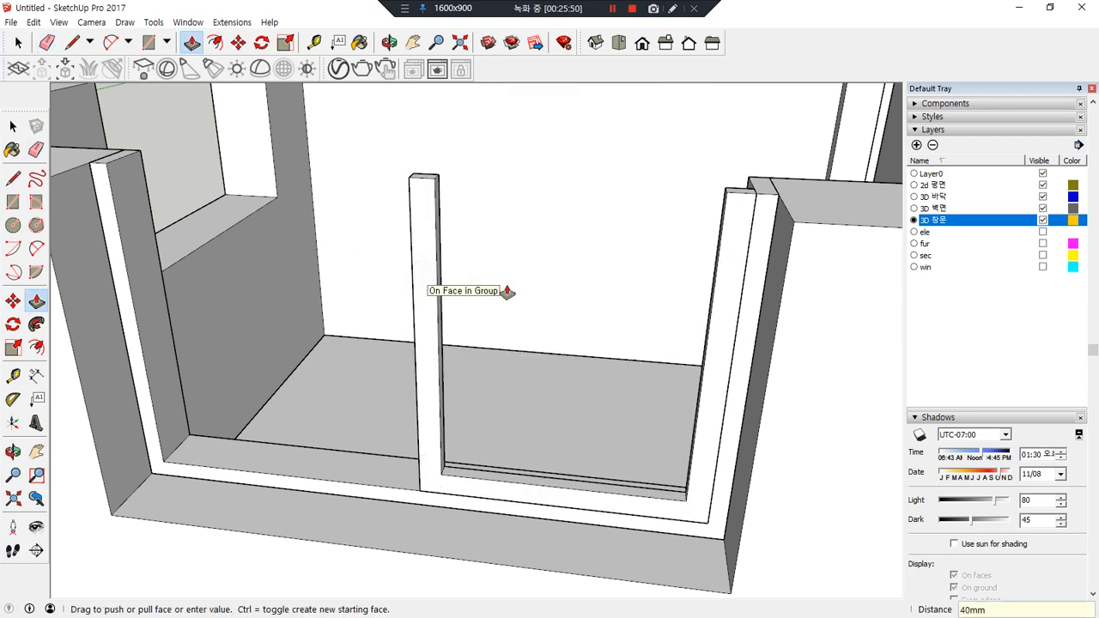
key(space)
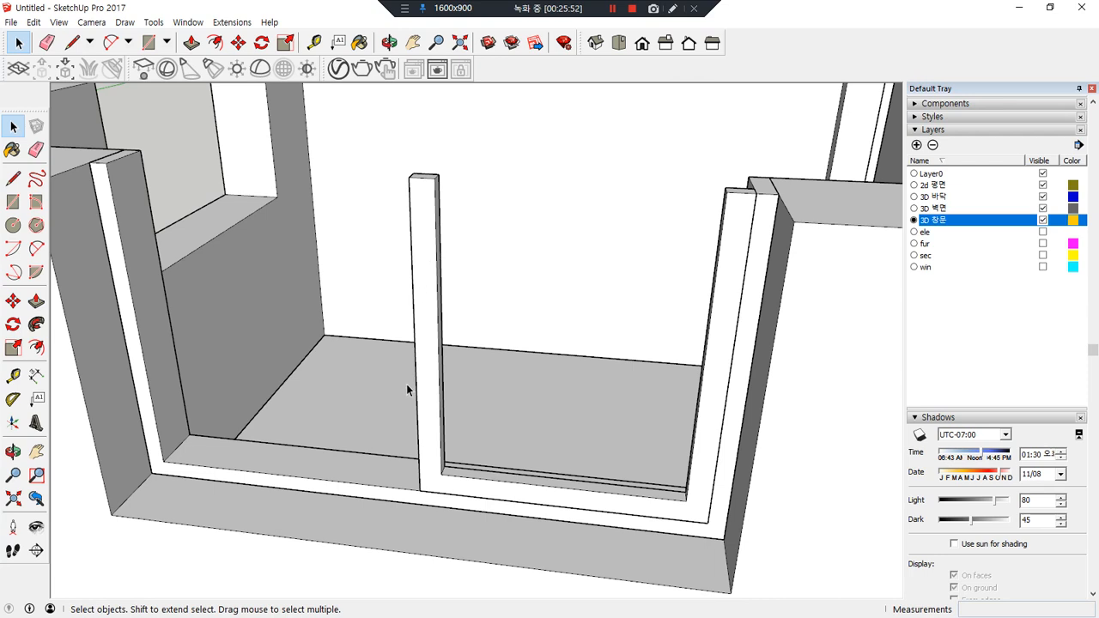
Undo the sash frame's extrusion, edge erasure and offset to get back to the plain rectangle
key(ctrl+z)
key(ctrl+z)
key(ctrl+z)
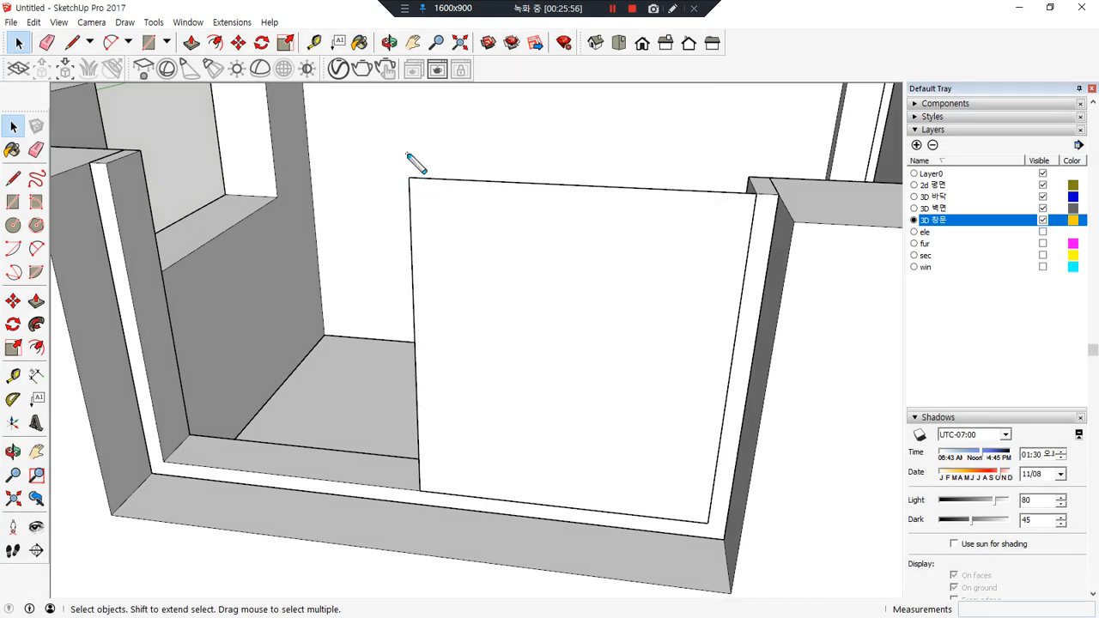
drag(407, 155, 428, 539)
mouse_move(406, 359)
mouse_down()
mouse_move(342, 357)
mouse_move(342, 370)
mouse_up()
mouse_move(299, 285)
mouse_down()
mouse_move(308, 313)
mouse_move(320, 293)
mouse_up()
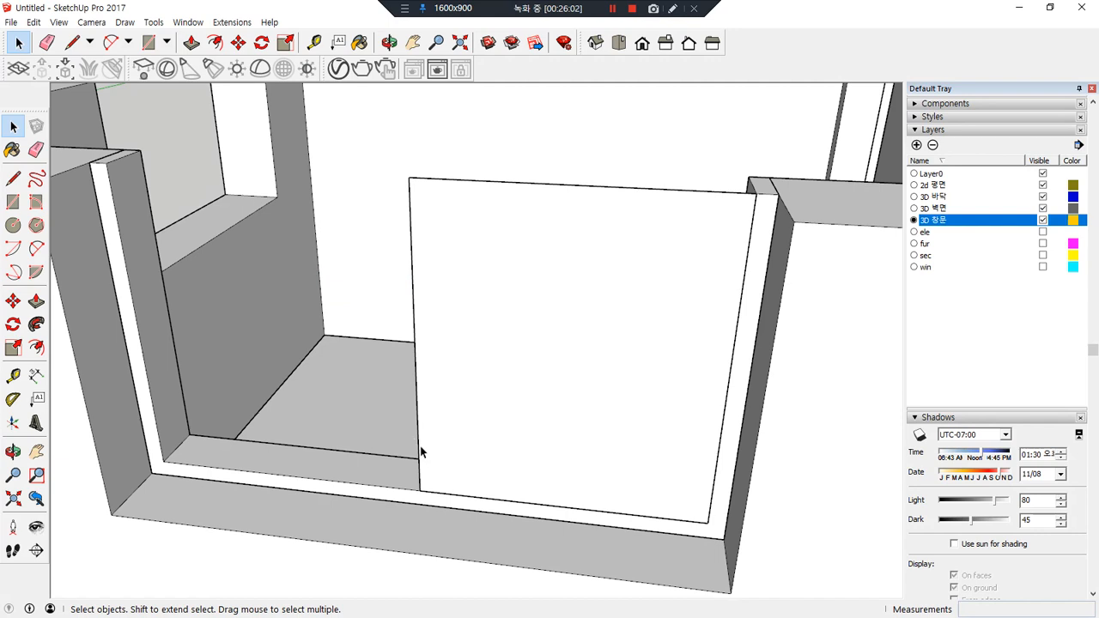
Move the sash rectangle's vertical edge at the middle of the opening 30 mm outward to widen the sash
click(419, 446)
key(m)
click(419, 490)
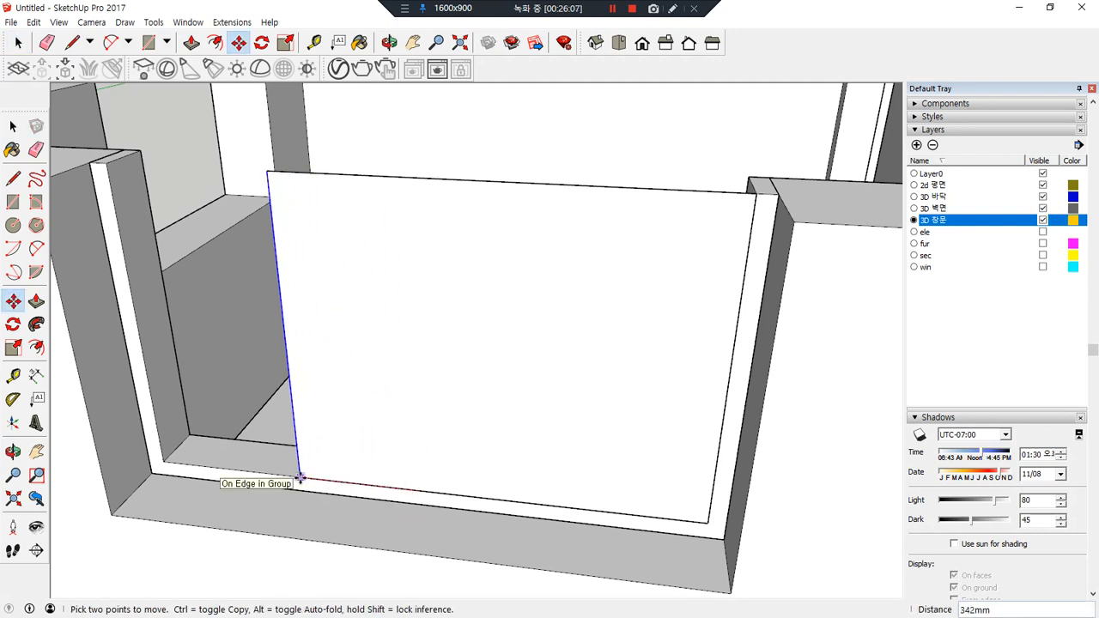
key(Return)
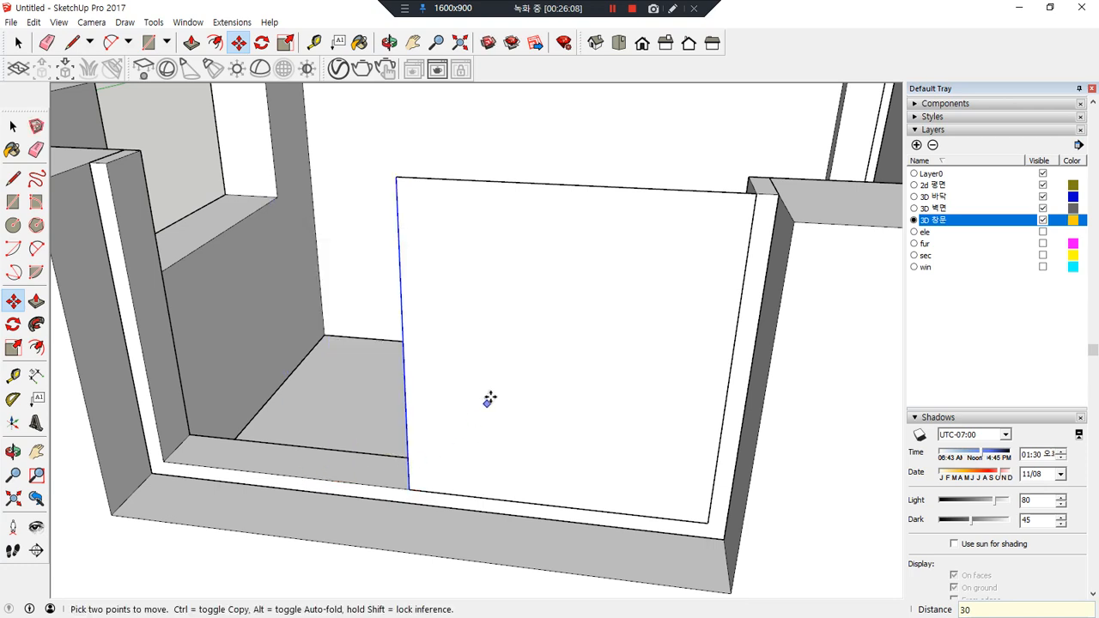
Offset the sash rectangle's side and bottom edges 60 mm inward, and erase the inner area's top edge to leave a U-shaped frame
key(space)
click(588, 317)
key(f)
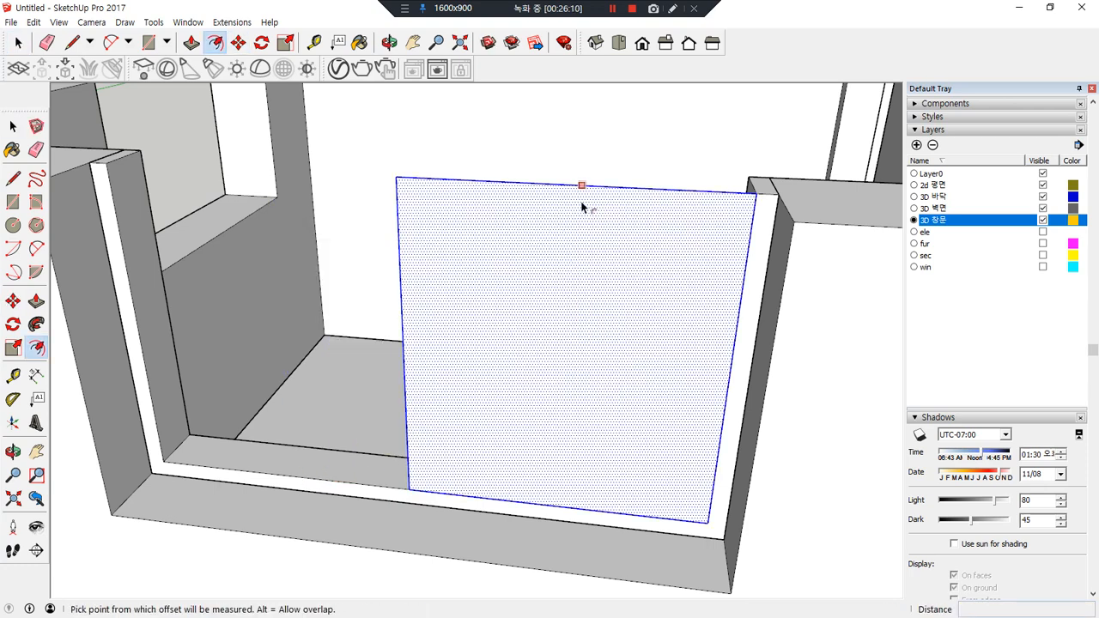
key(space)
shift+click(591, 185)
shift+click(585, 224)
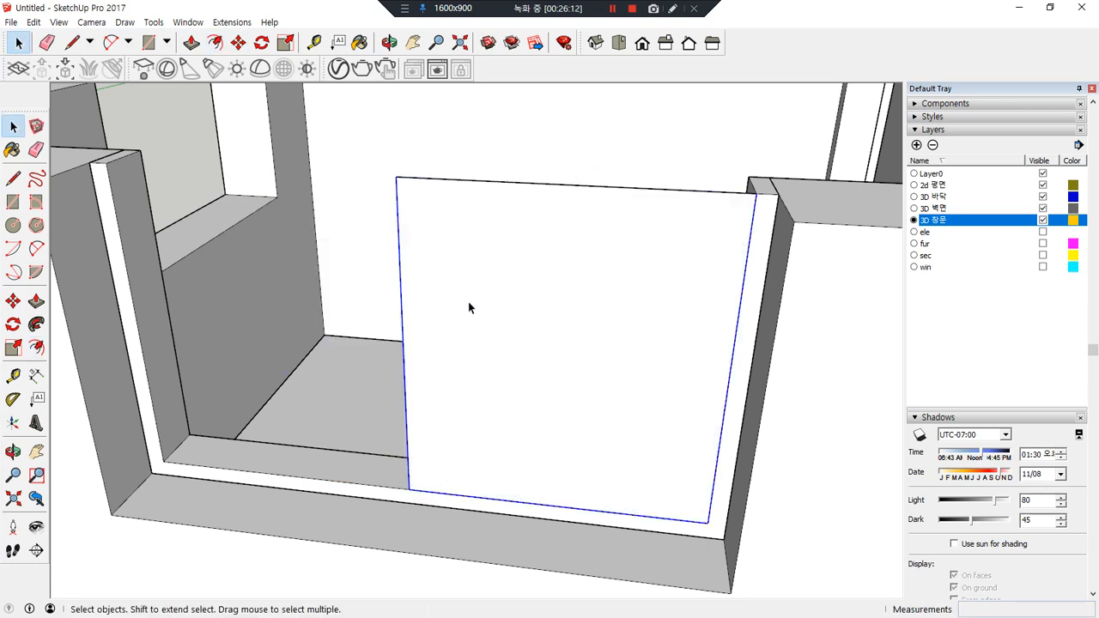
key(f)
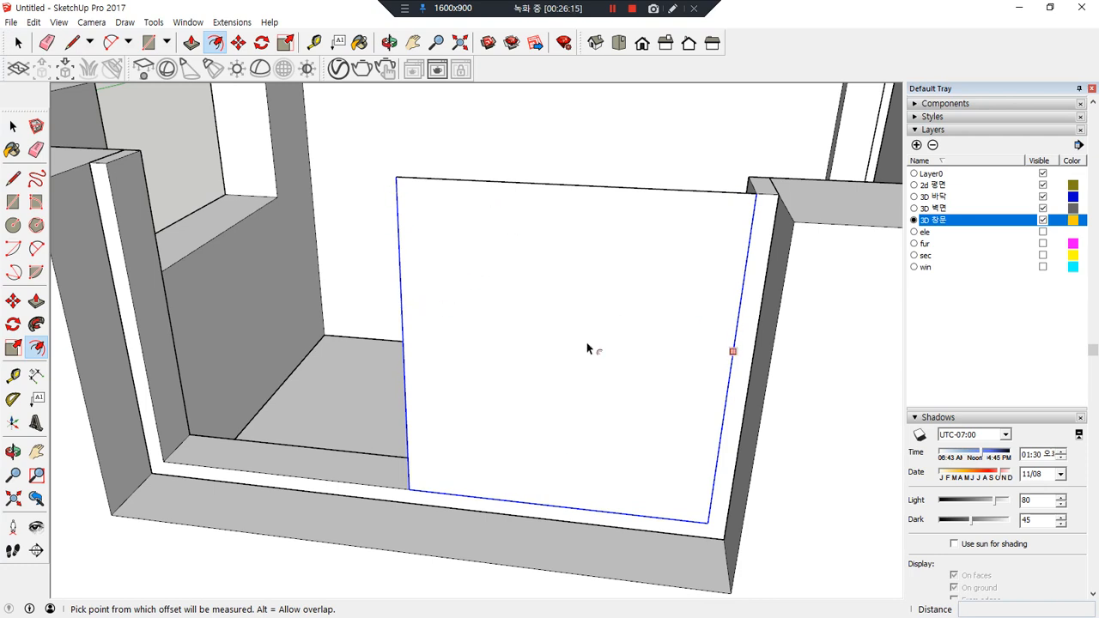
click(596, 257)
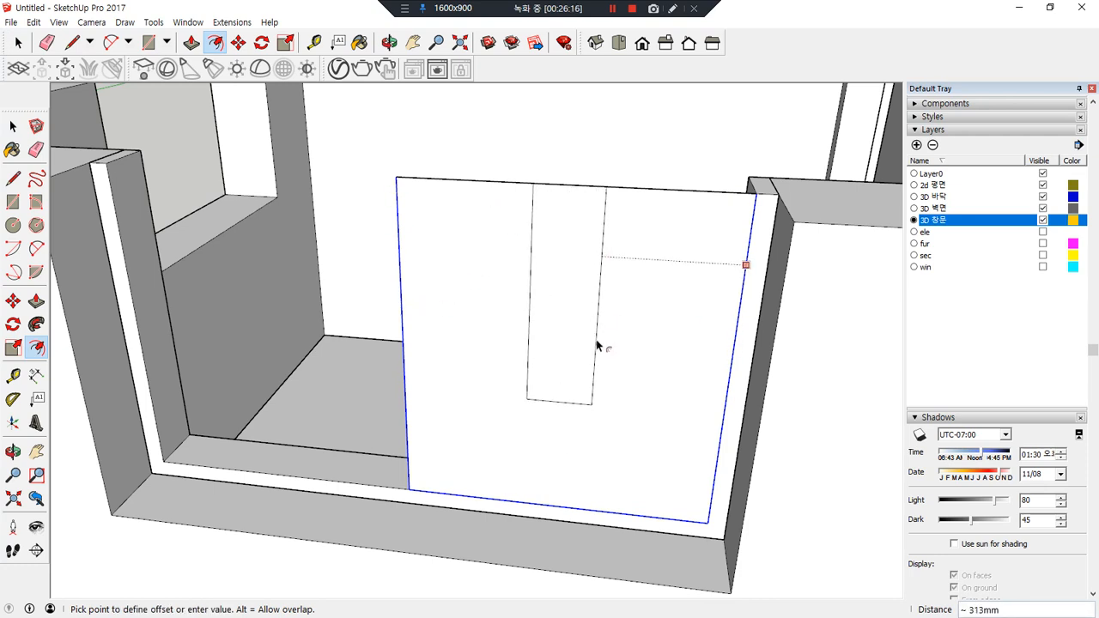
text(60)
key(Return)
key(e)
drag(552, 196, 547, 172)
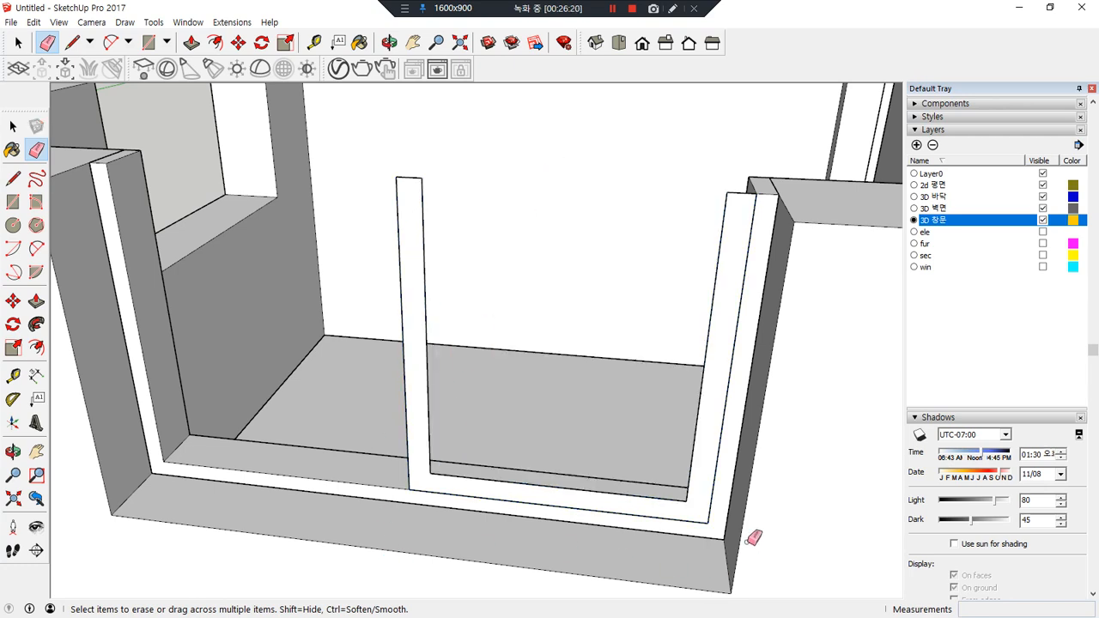
Extrude the U-shaped sash frame 40 mm and make the whole solid a group
key(p)
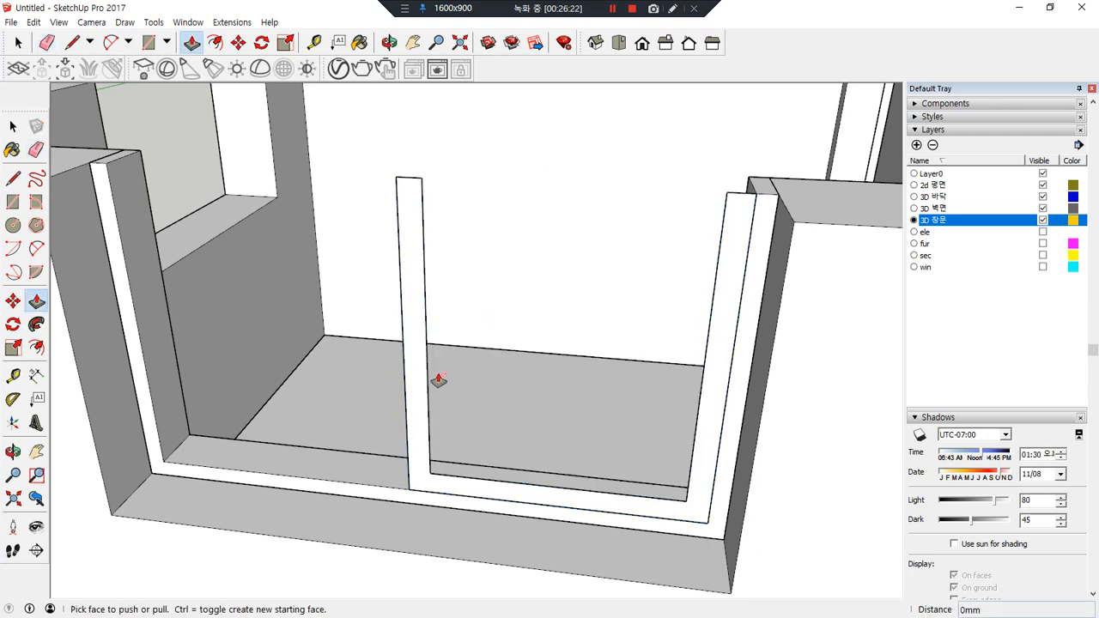
click(410, 383)
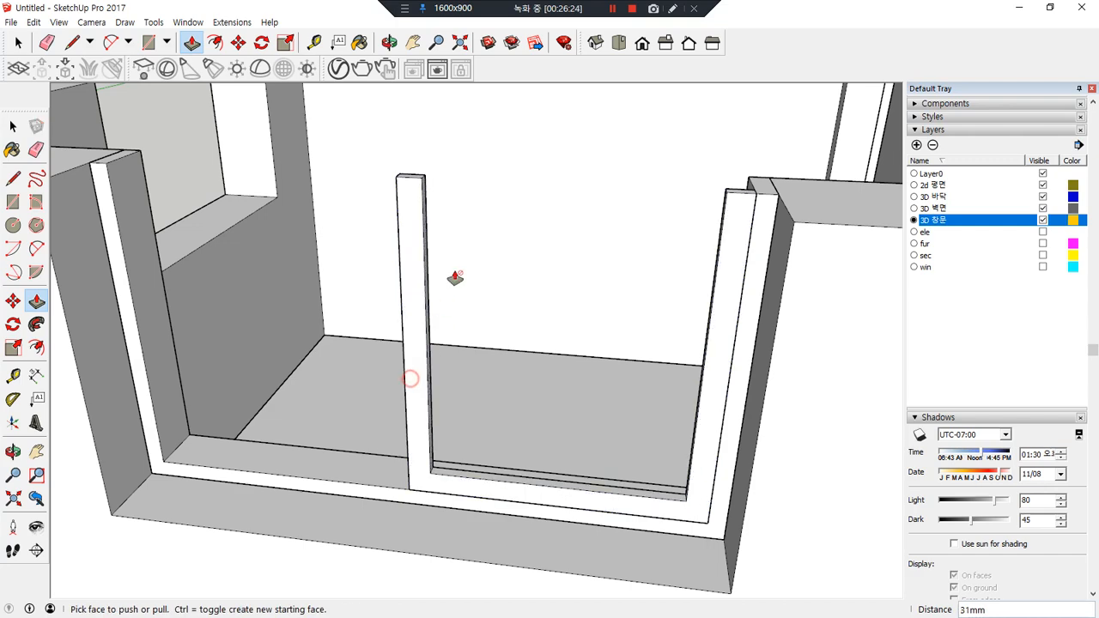
click(422, 344)
key(Escape)
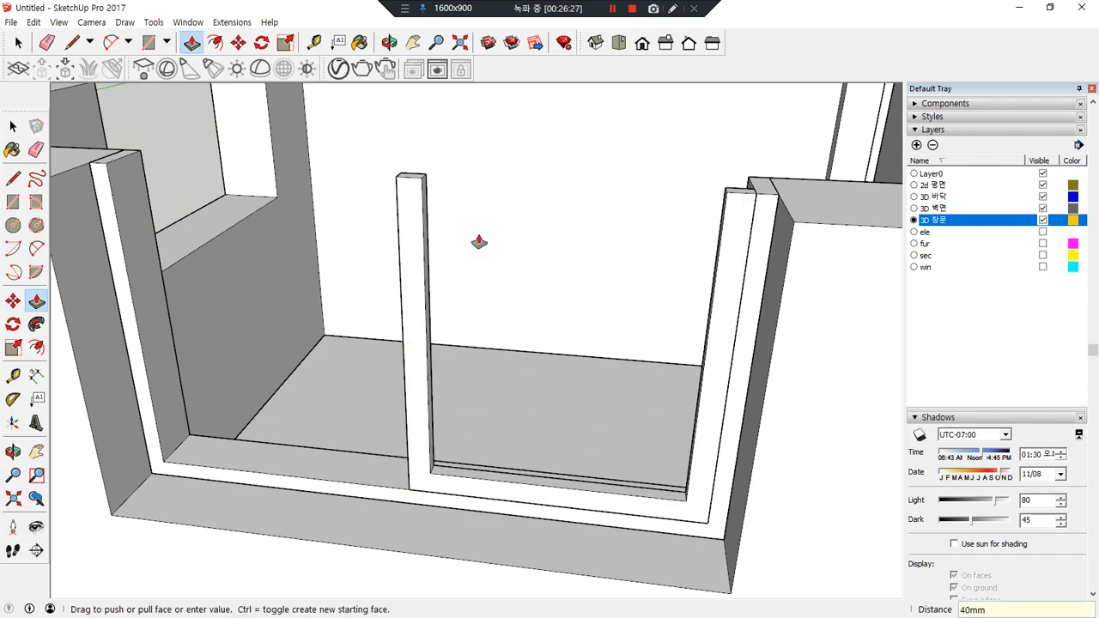
key(space)
click(411, 258)
right_click(411, 250)
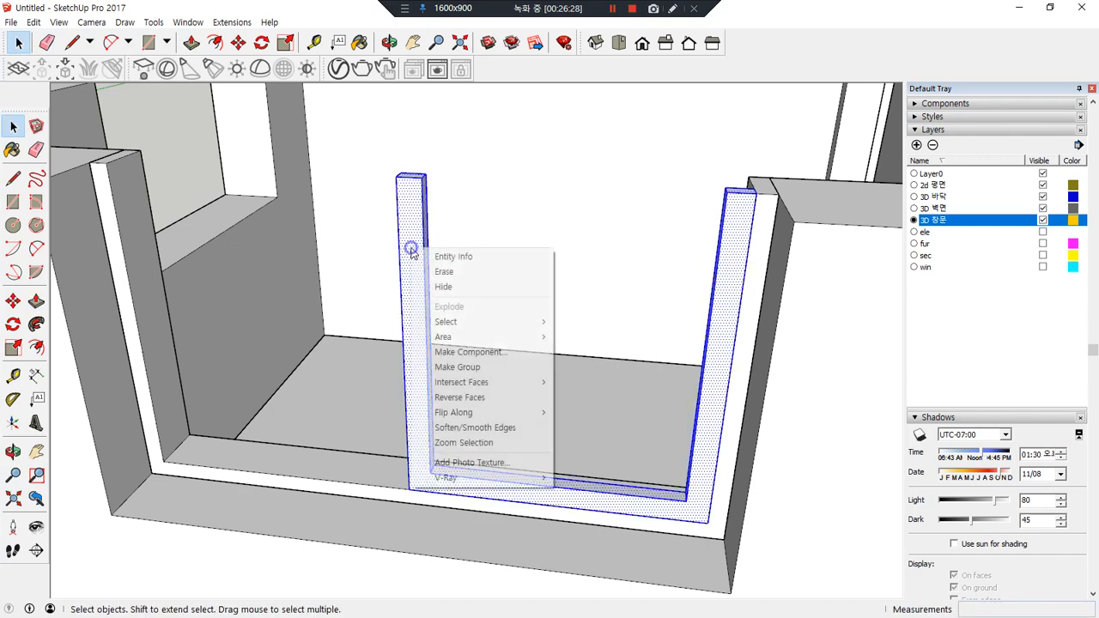
key(g)
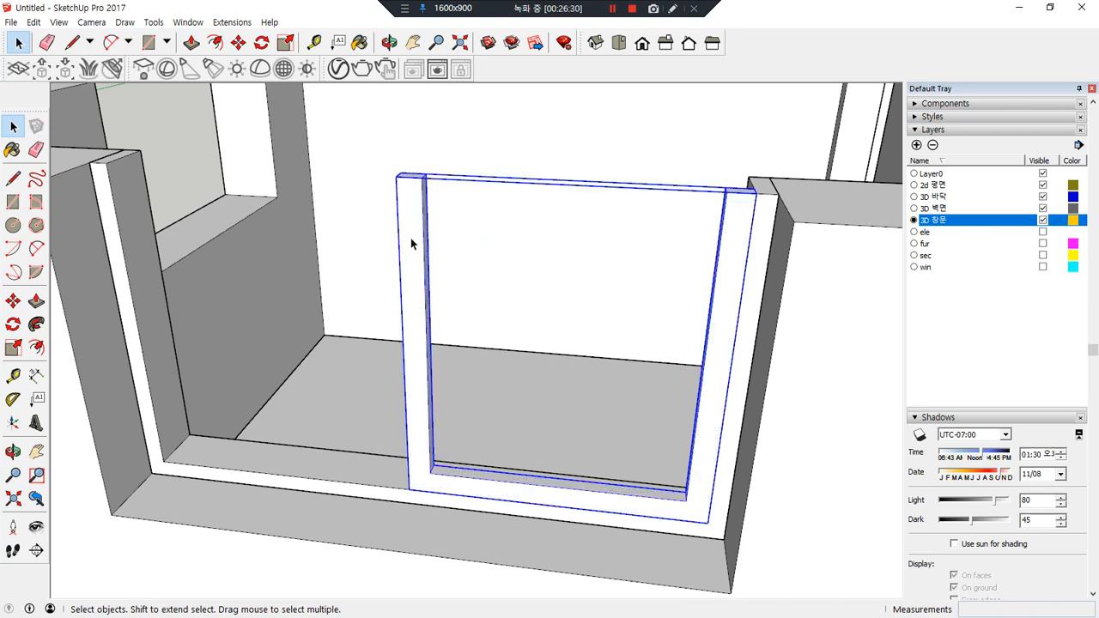
Draw a rectangle filling the inside of the sash frame as the glass pane and group it
key(r)
click(422, 177)
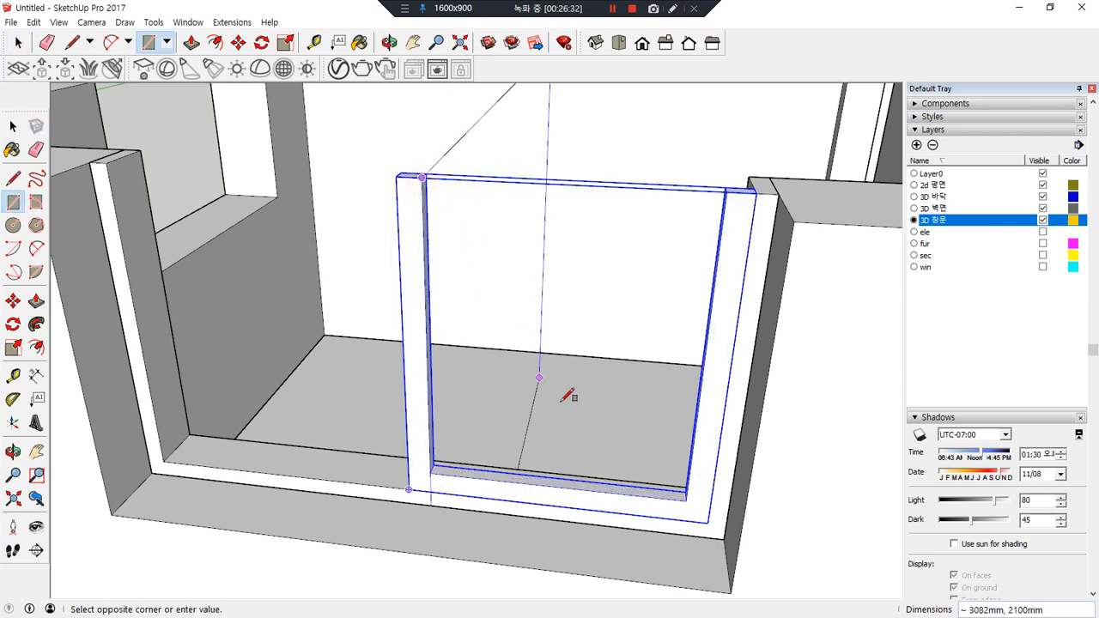
click(690, 497)
key(space)
click(538, 304)
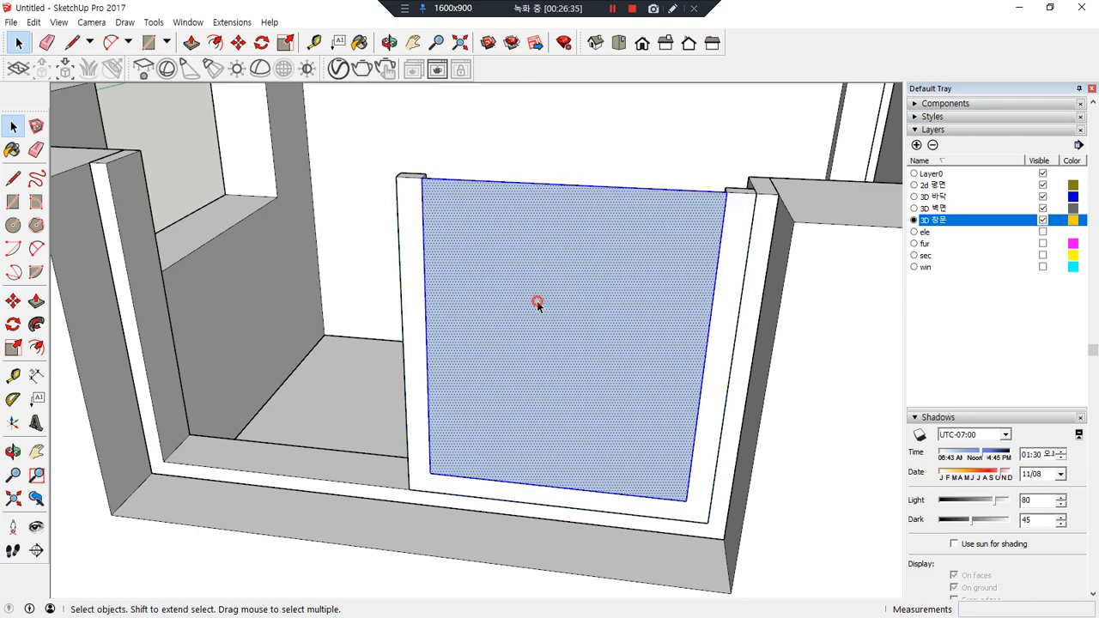
right_click(473, 203)
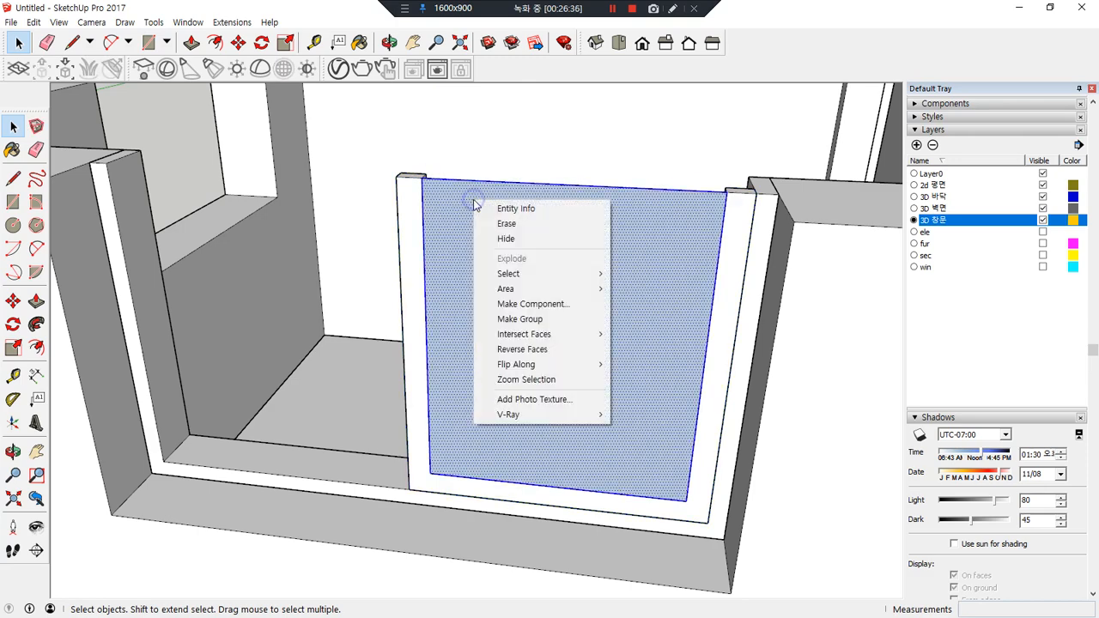
key(g)
Move the glass pane 20 mm back to the middle of the sash frame's thickness
scroll(449, 177, up, 3)
scroll(298, 265, down, 3)
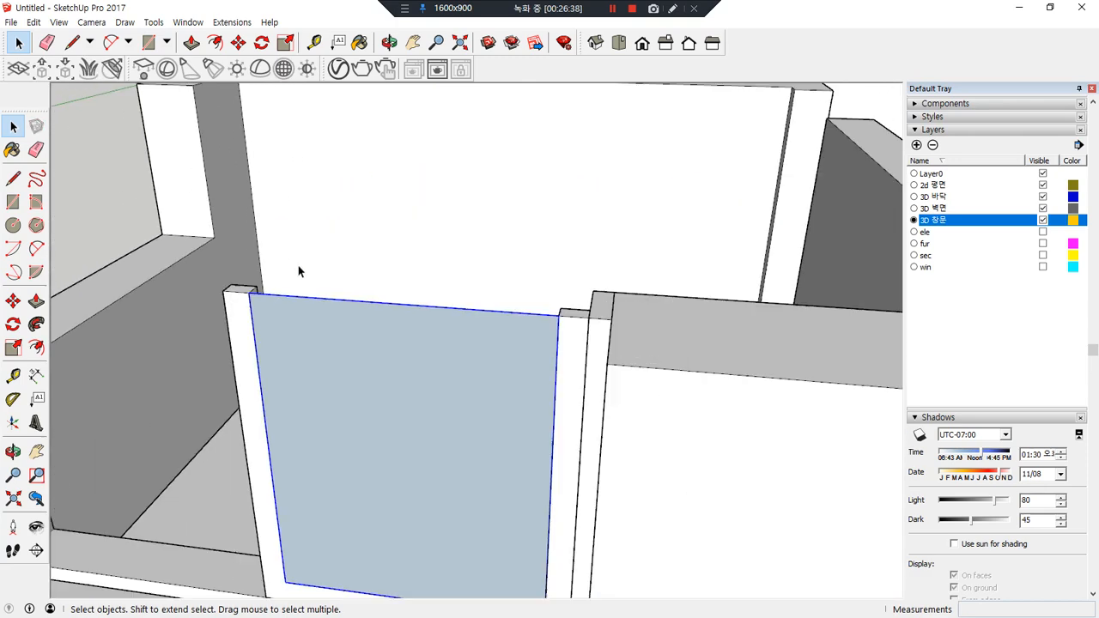
scroll(298, 265, up, 2)
middle_drag(569, 273, 389, 533)
scroll(389, 532, up, 3)
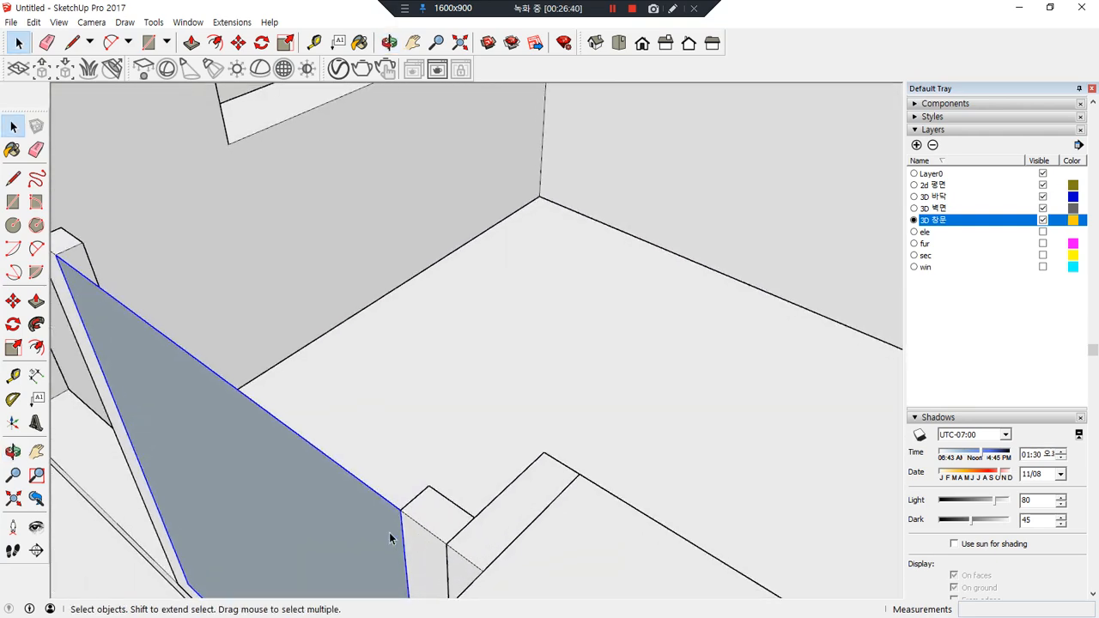
scroll(386, 531, up, 1)
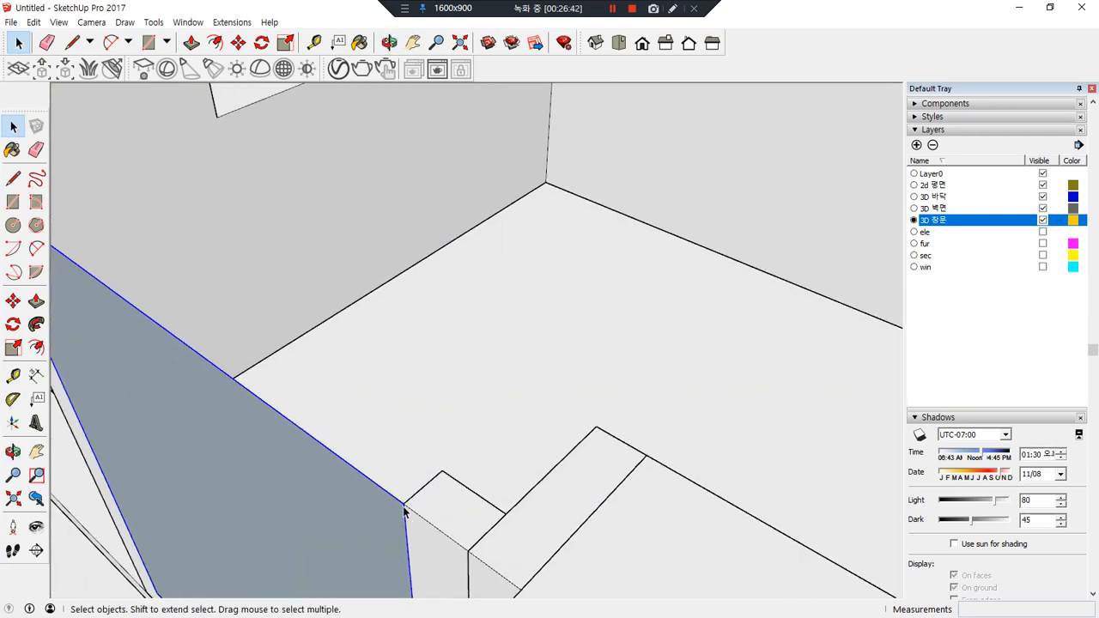
key(m)
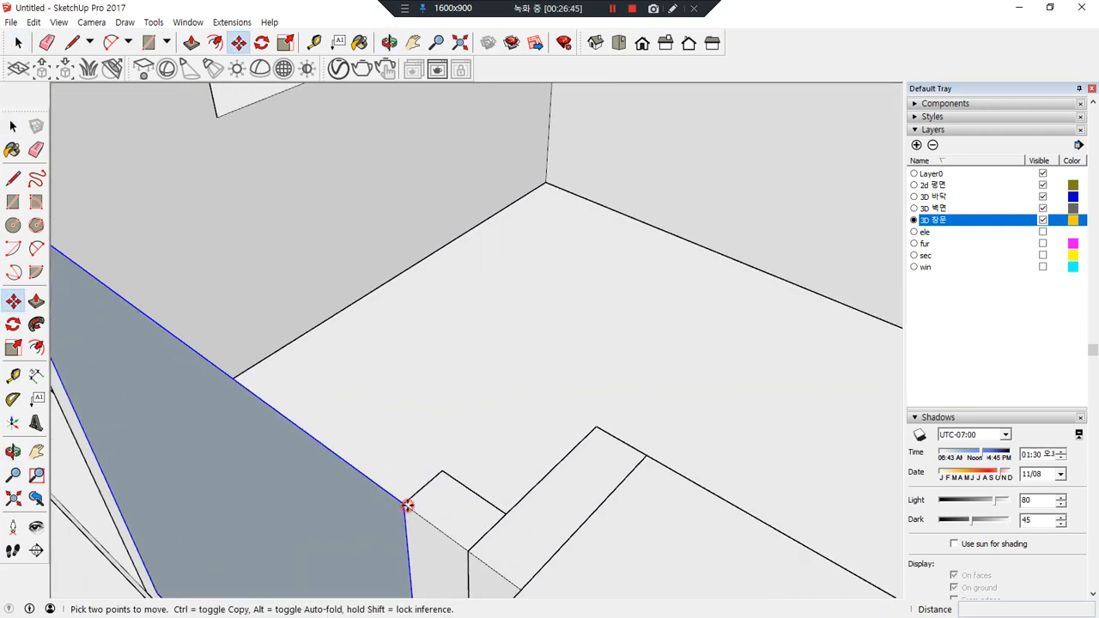
click(407, 506)
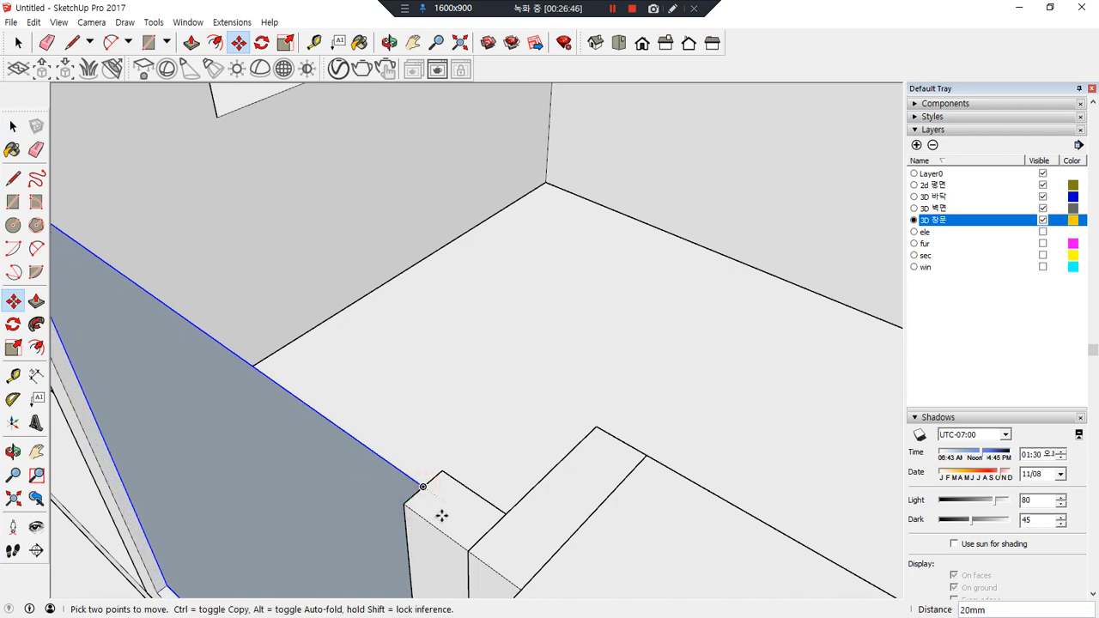
Combine the sash frame and its glass pane into one group
key(space)
scroll(447, 517, down, 2)
right_click(448, 517)
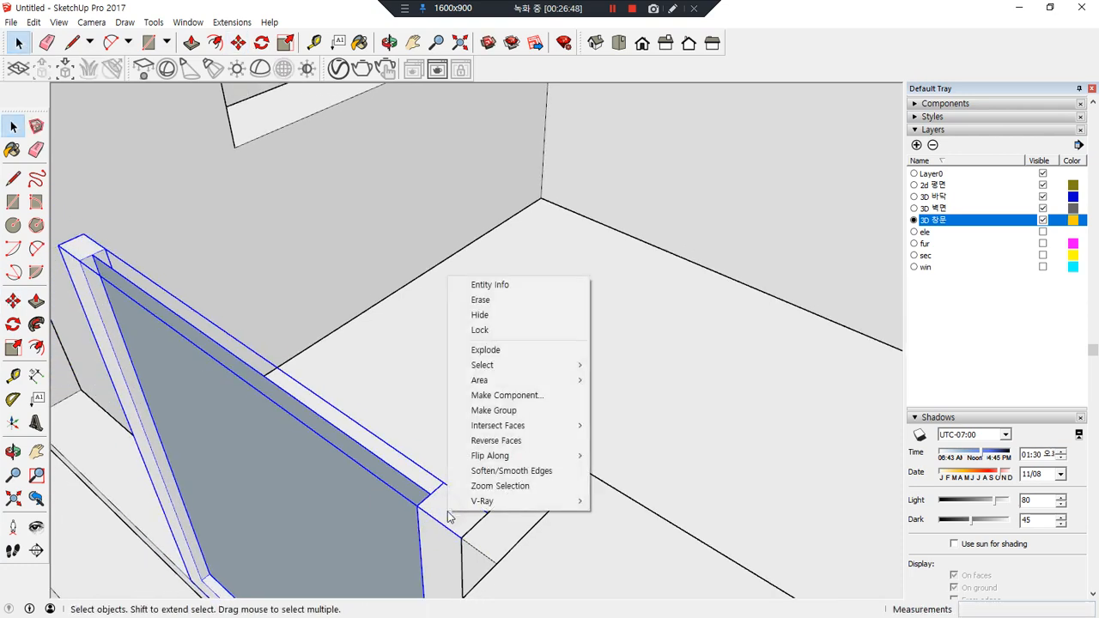
key(h)
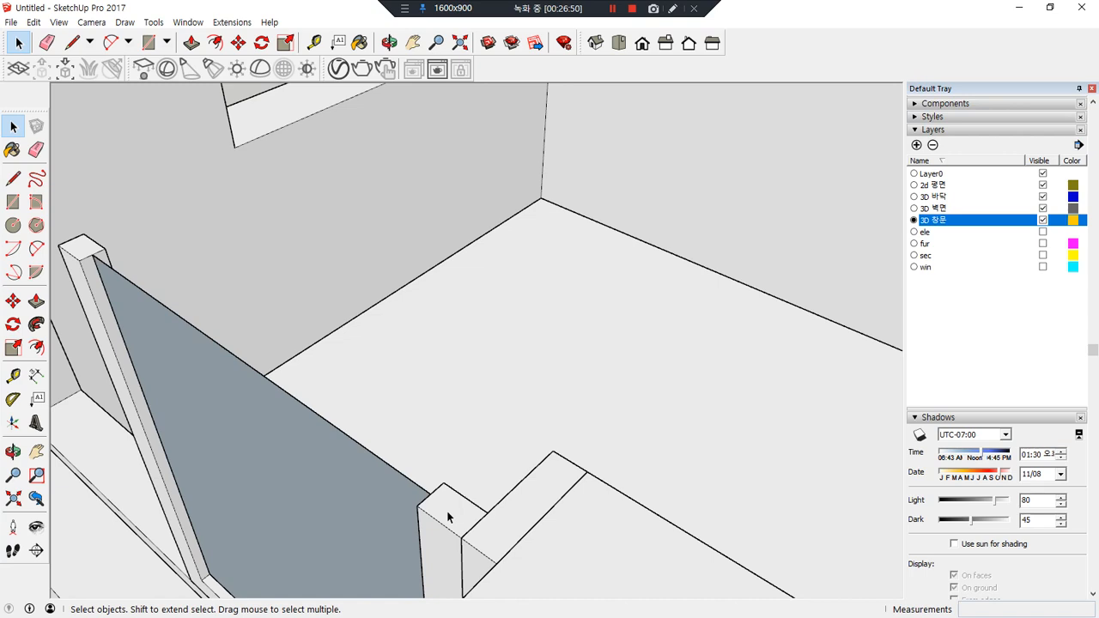
triple_click(460, 515)
right_click(459, 515)
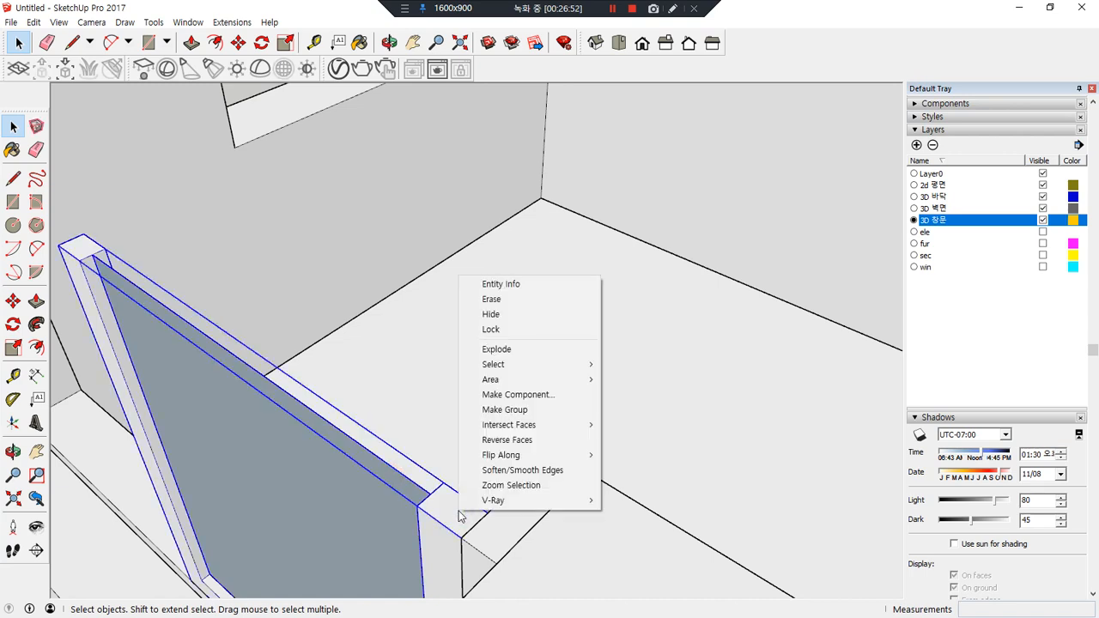
key(Escape)
Move the sash group 75 mm toward the room, from the window frame's outer edge to its mid-depth
scroll(459, 519, down, 1)
key(m)
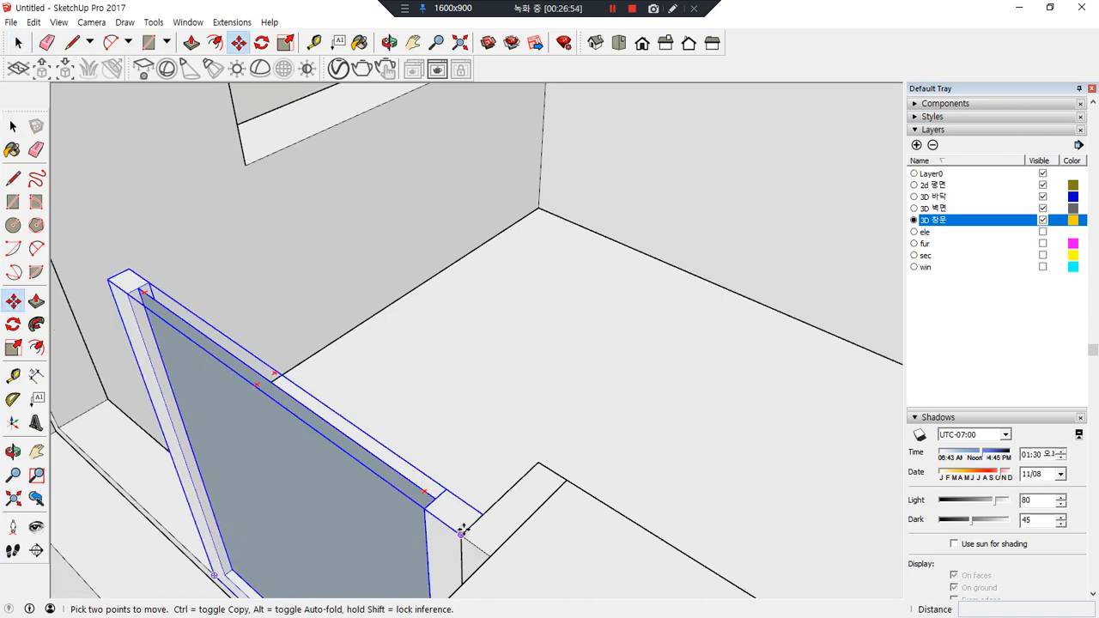
click(461, 532)
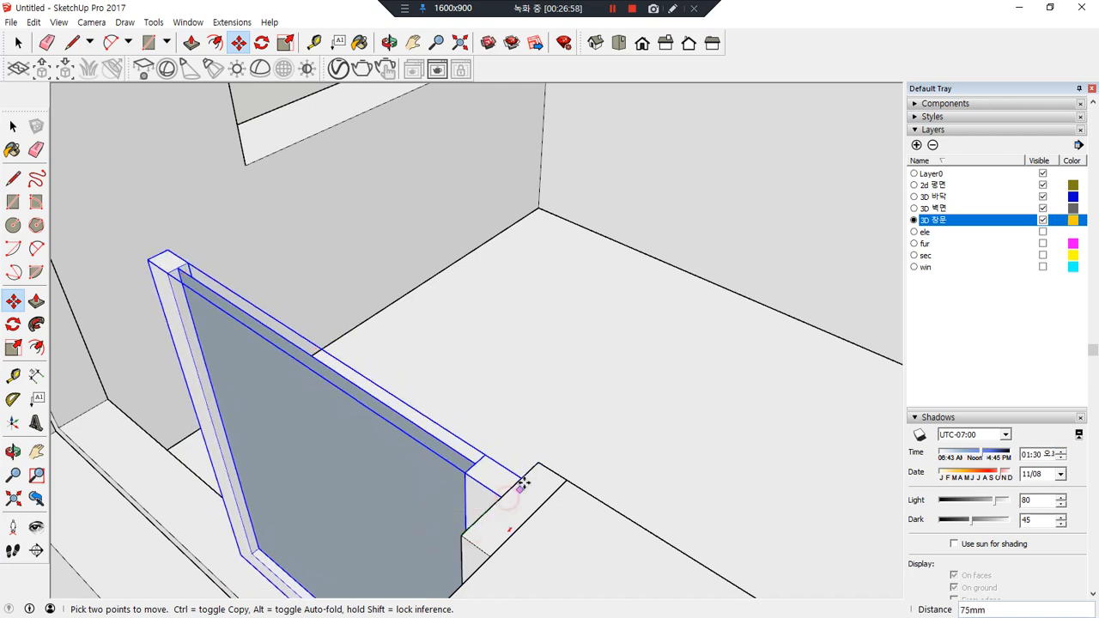
Copy the sash to the opposite end of the window frame, on the outer track so the two sashes overlap at the middle
key(ctrl)
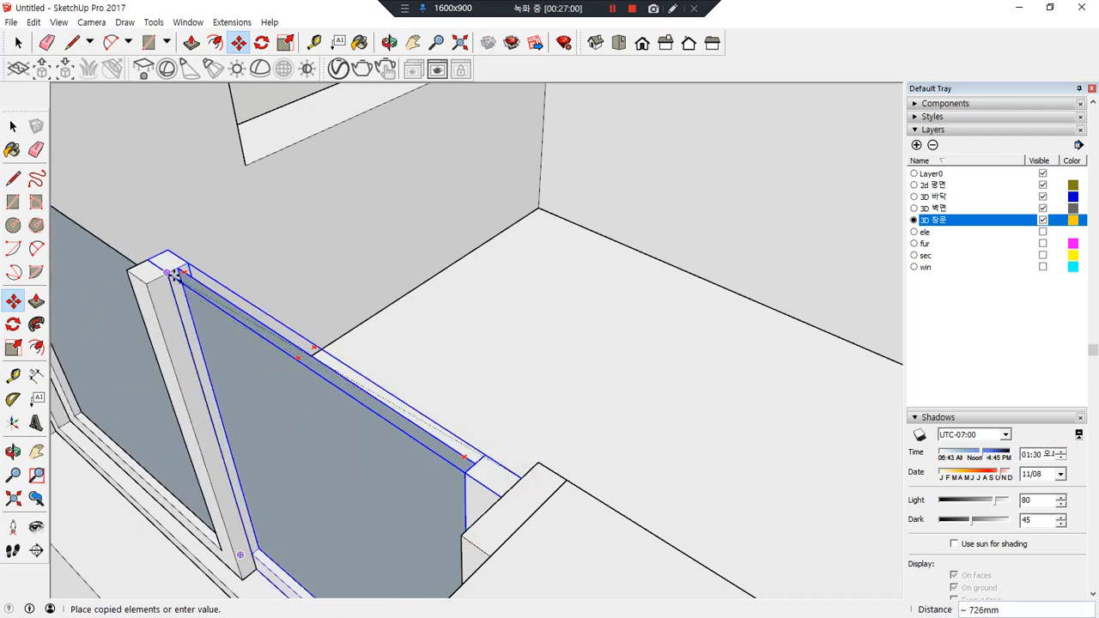
click(171, 273)
middle_drag(176, 266, 449, 506)
key(m)
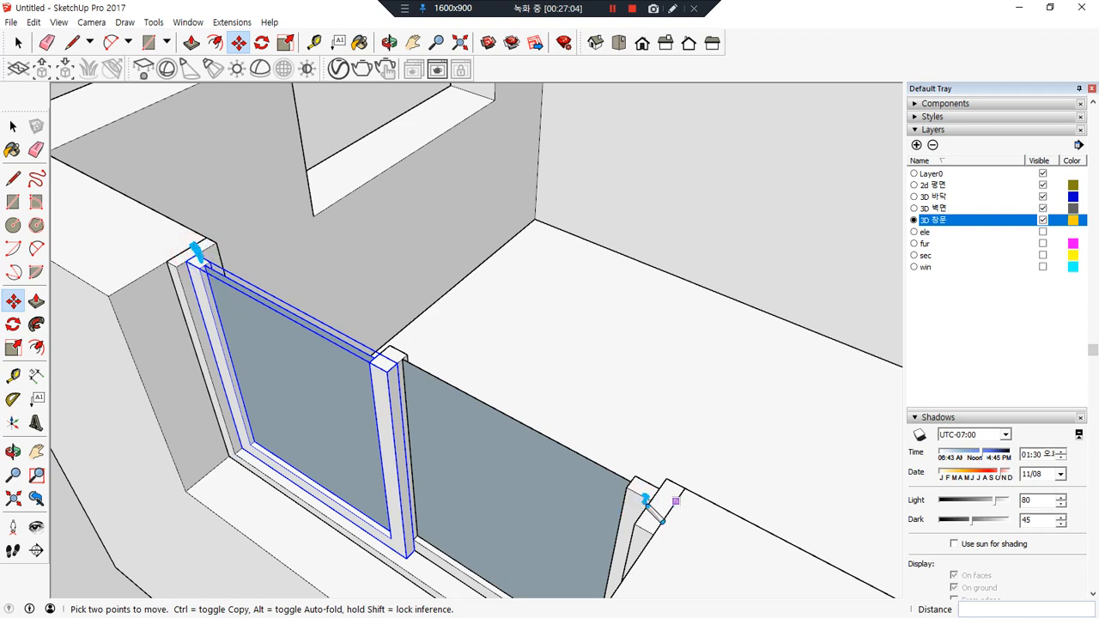
key(l)
click(649, 499)
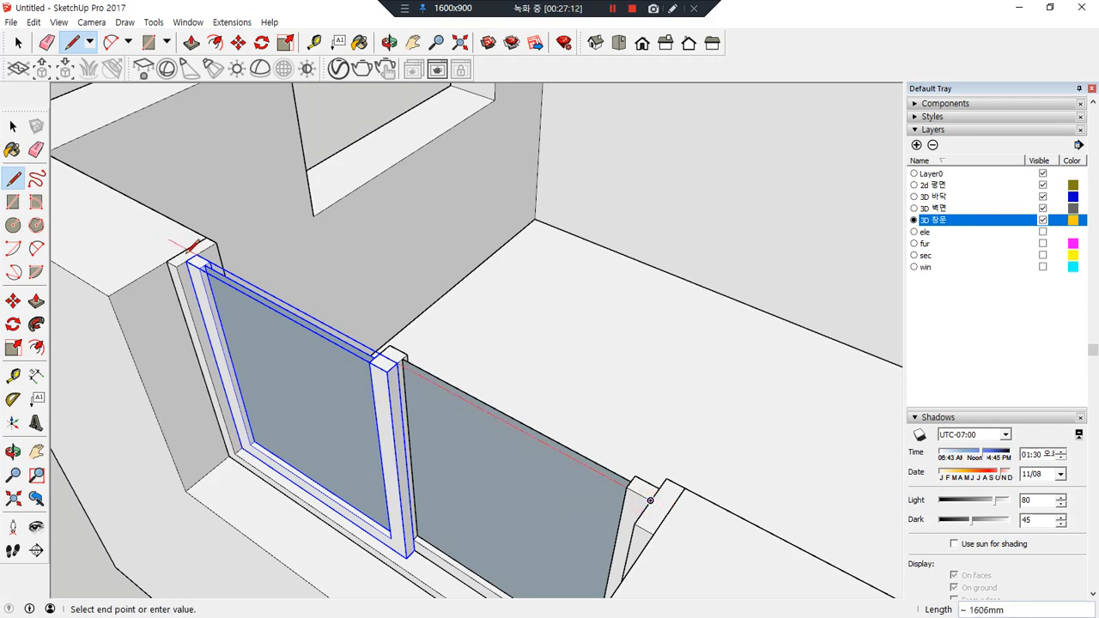
middle_drag(493, 456, 515, 405)
key(space)
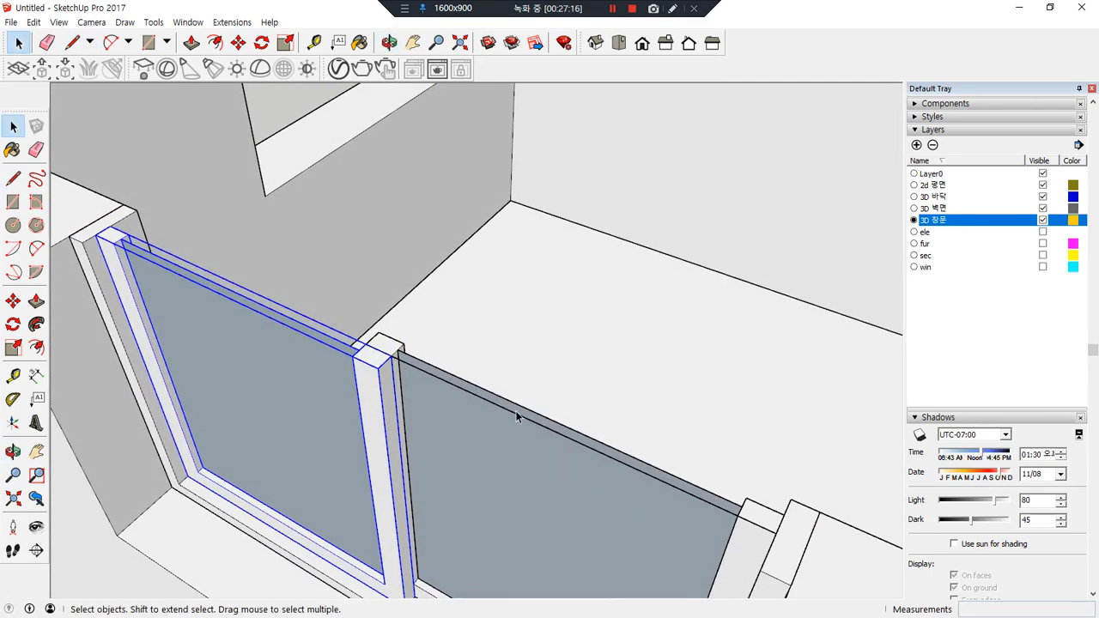
Copy the window frame with both sashes 150 mm toward the outside of the wall to form a double window
scroll(443, 384, down, 5)
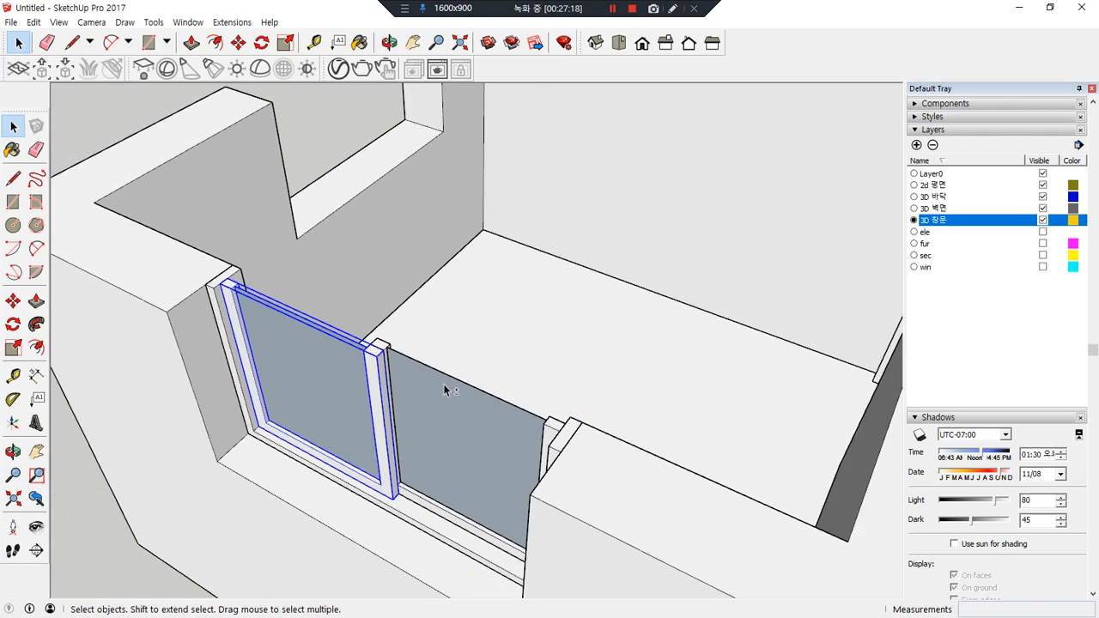
shift+click(443, 384)
shift+click(564, 439)
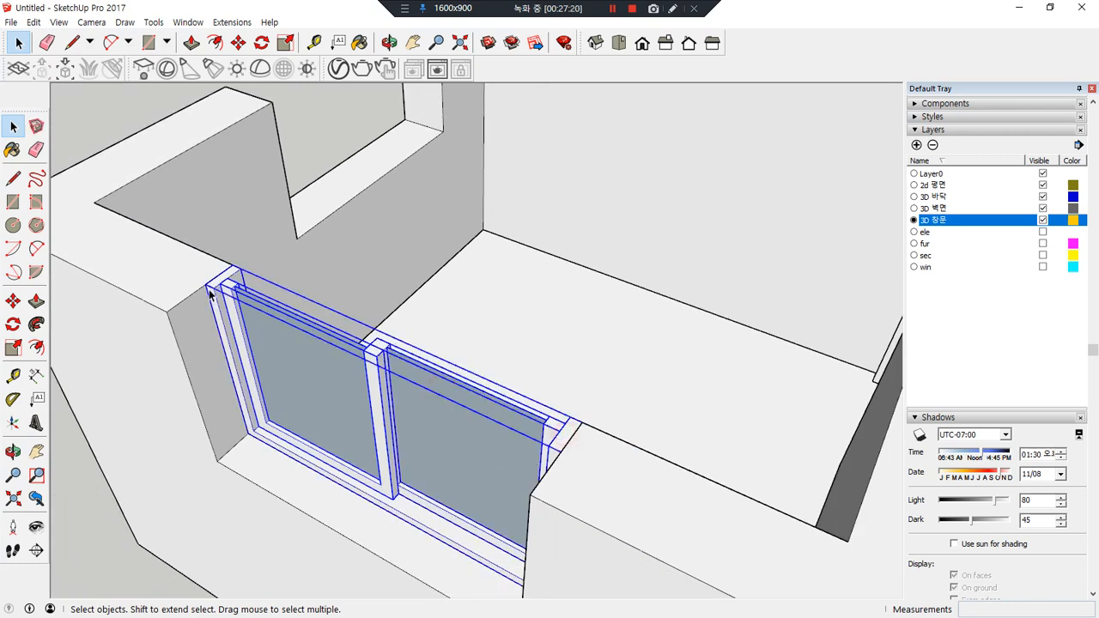
key(m)
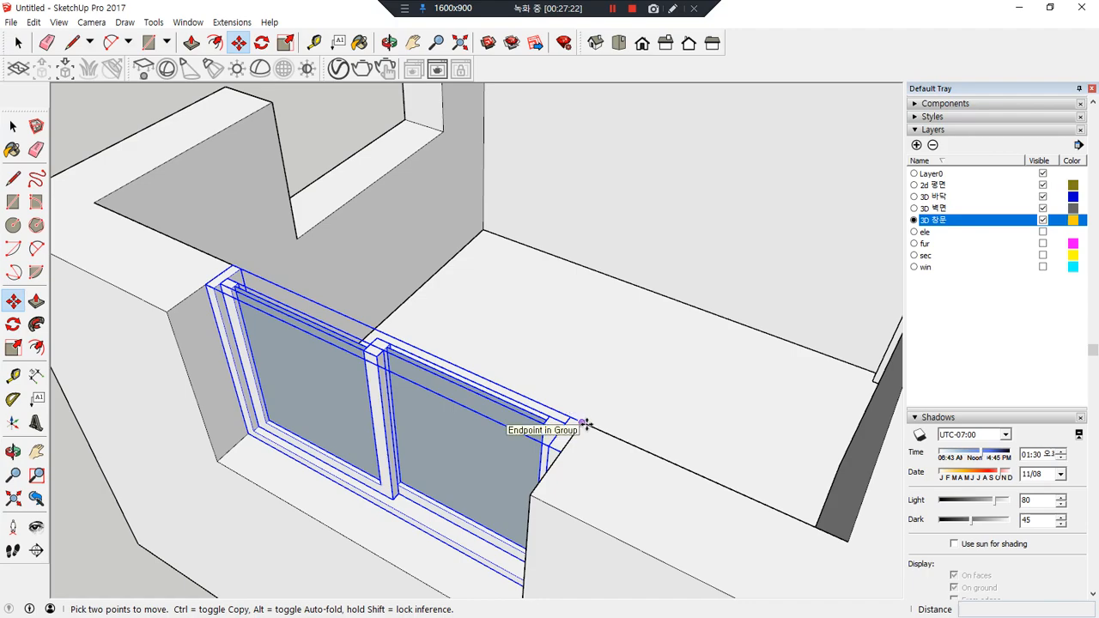
click(584, 423)
key(ctrl)
click(569, 453)
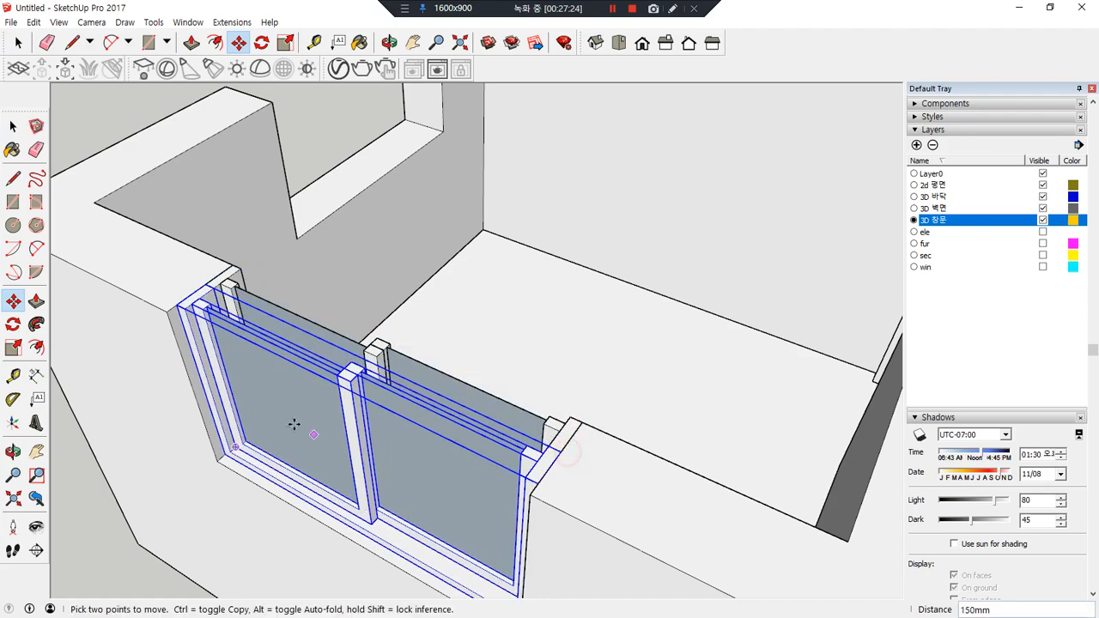
middle_drag(294, 424, 975, 373)
key(space)
click(350, 152)
scroll(341, 260, down, 3)
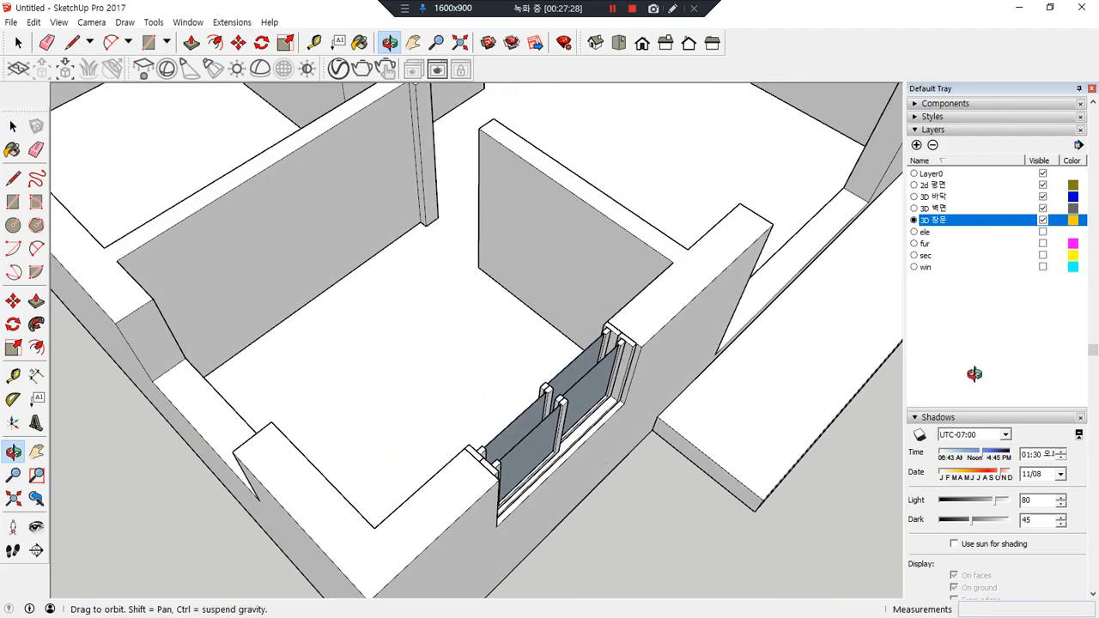
scroll(547, 403, up, 3)
scroll(549, 442, up, 2)
middle_drag(548, 442, 136, 314)
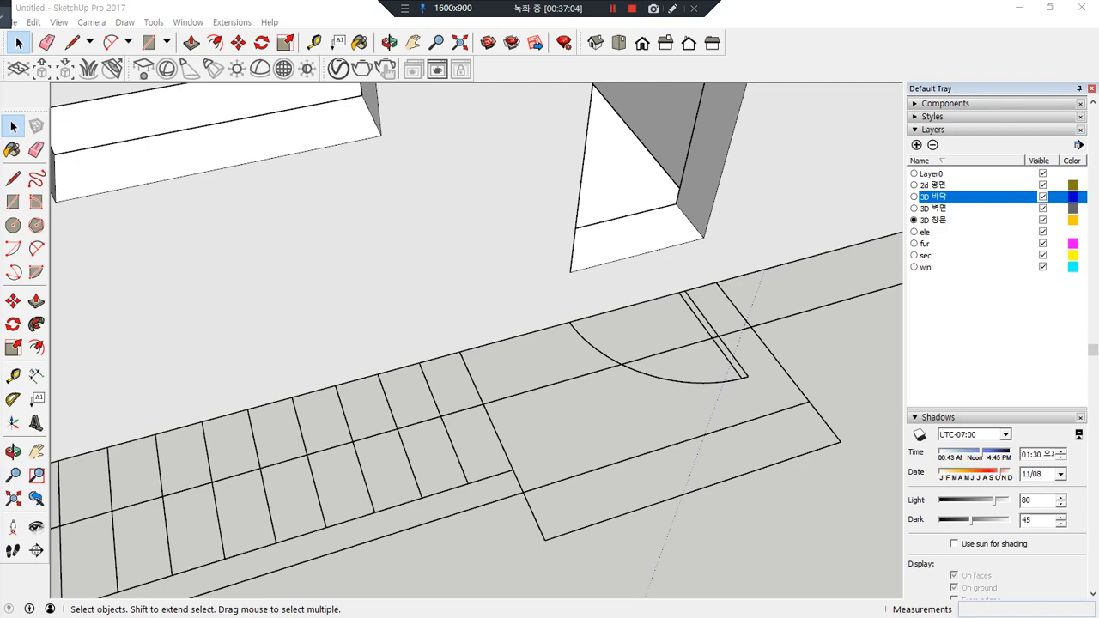
scroll(653, 295, down, 10)
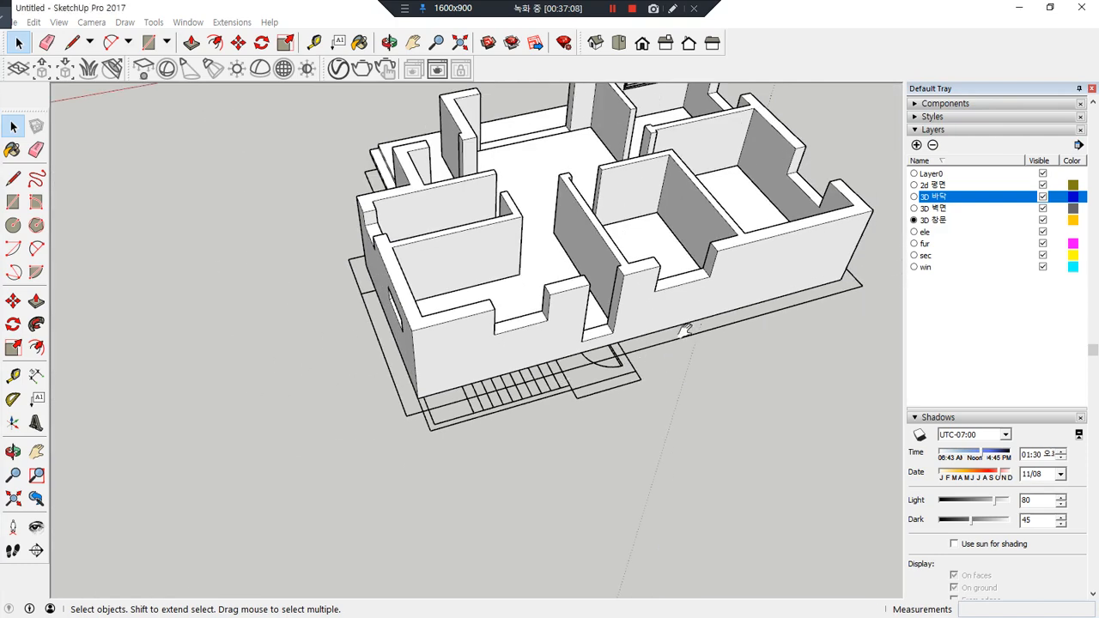
middle_drag(679, 332, 416, 465)
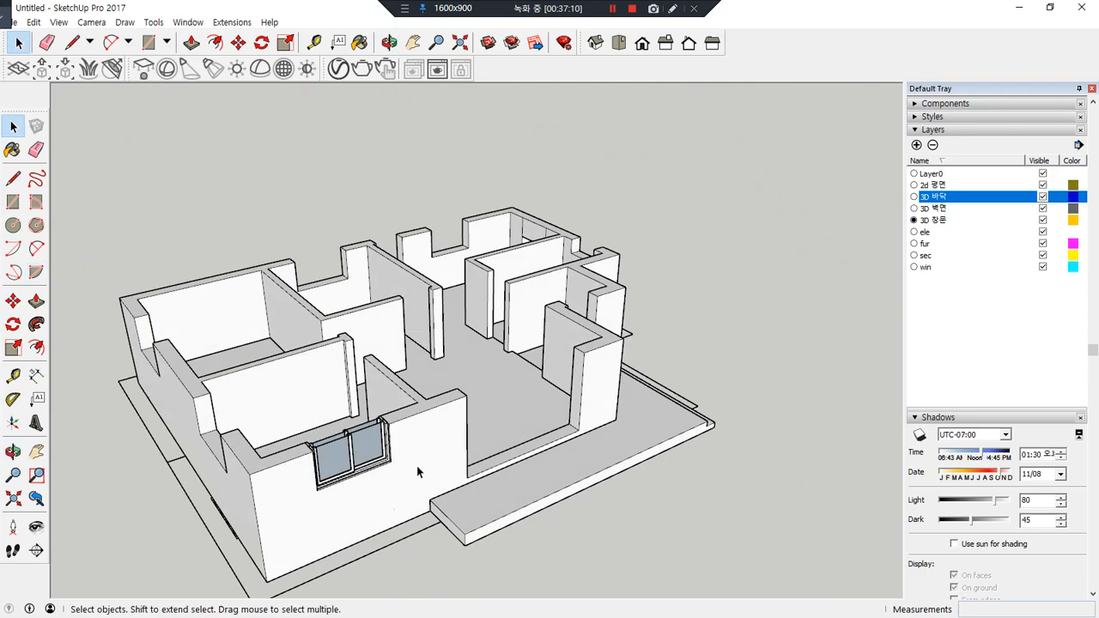
Copy the outer window frame with its two sashes to the inner corner of the window opening in the adjoining exterior wall
scroll(316, 436, up, 5)
scroll(292, 425, up, 1)
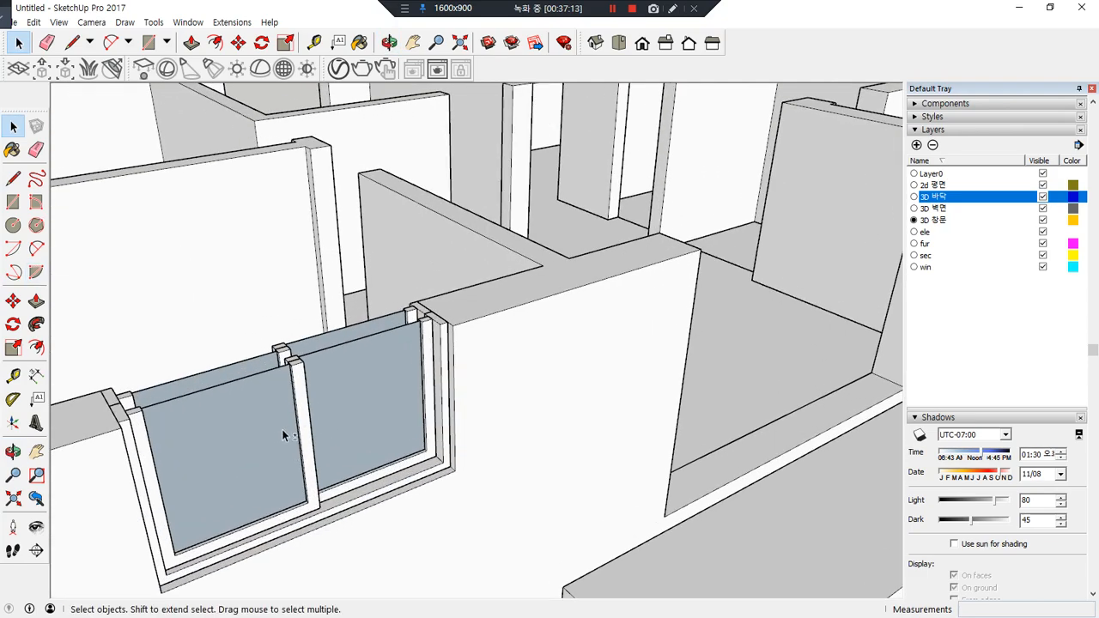
shift+middle_drag(281, 430, 352, 438)
click(427, 414)
shift+click(339, 433)
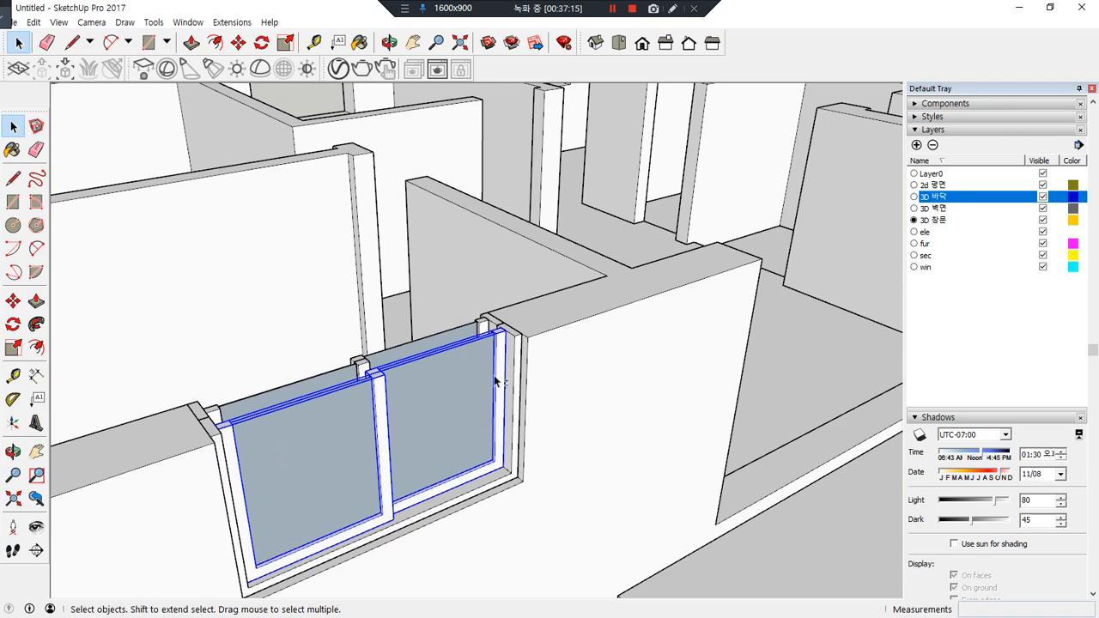
scroll(495, 381, up, 2)
shift+click(510, 347)
key(m)
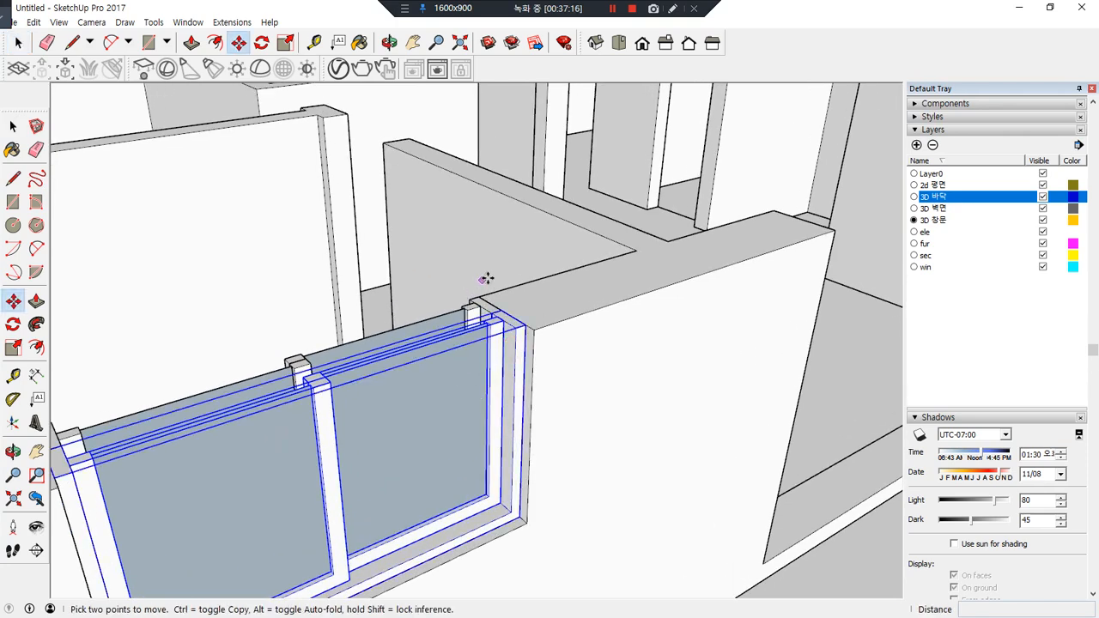
click(503, 314)
key(ctrl)
scroll(365, 335, down, 3)
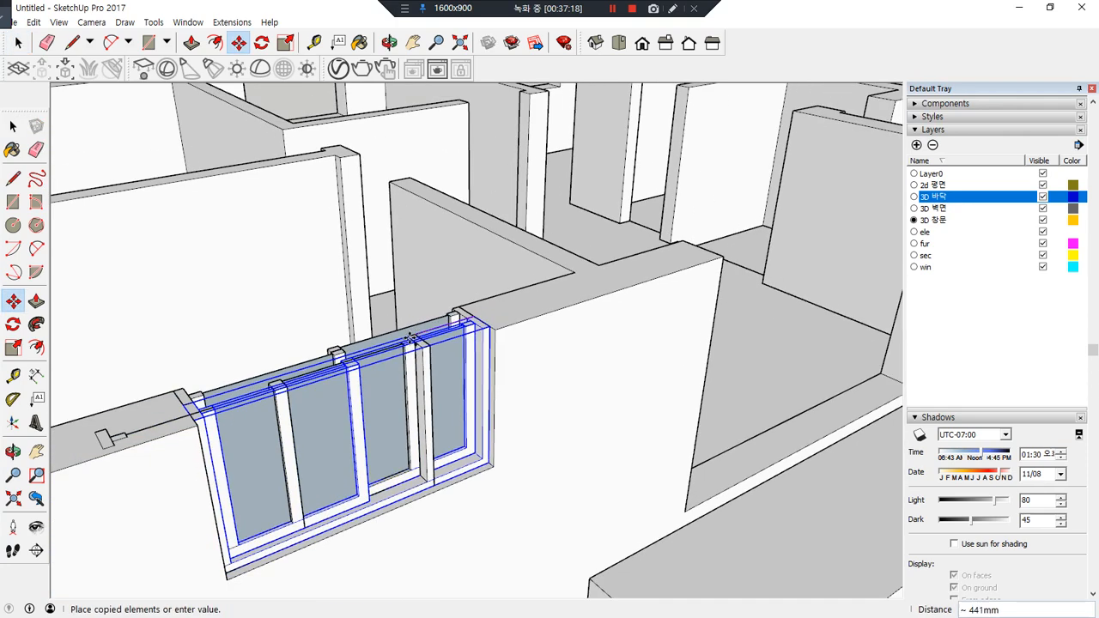
shift+middle_drag(306, 338, 550, 267)
scroll(549, 267, up, 5)
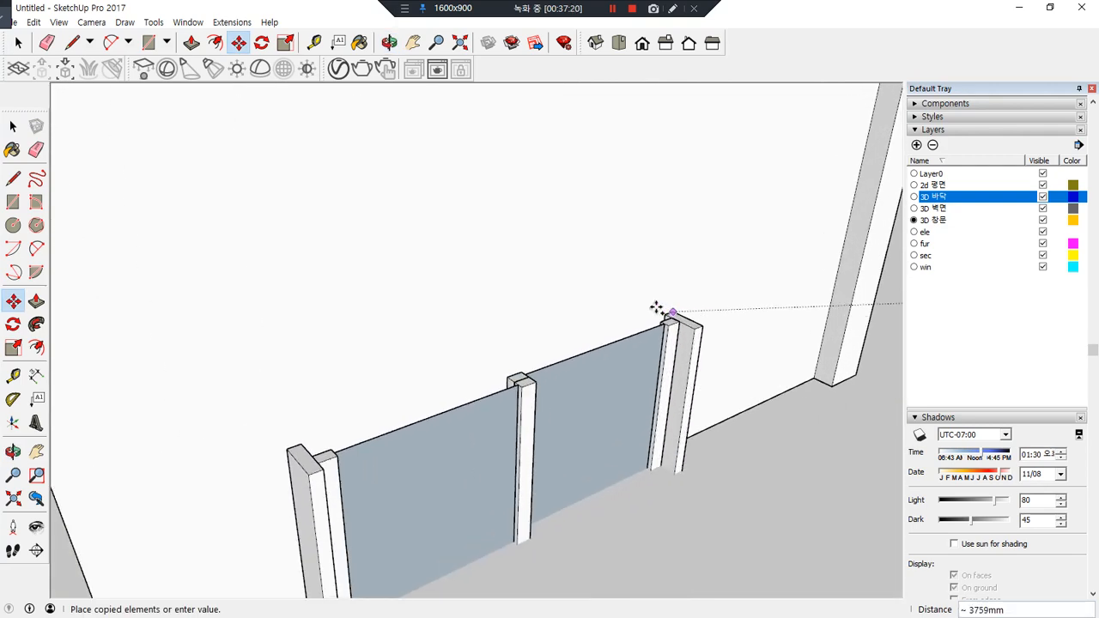
scroll(643, 372, down, 1)
middle_drag(643, 372, 699, 397)
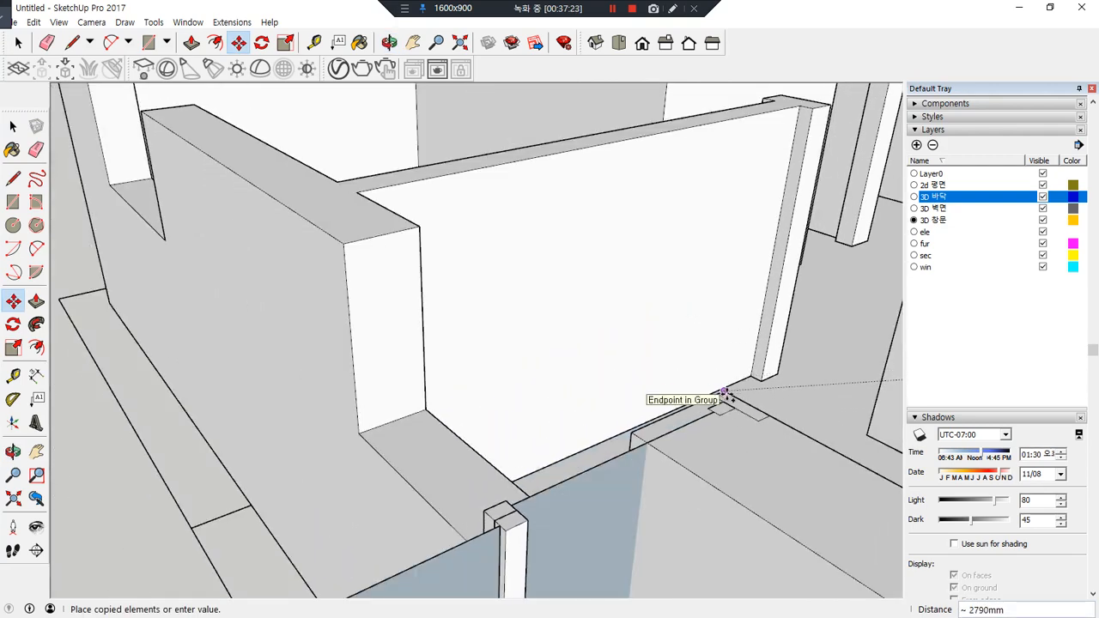
click(725, 394)
Rotate the copied window 90° about the opening's corner so it spans the adjoining wall's opening
key(q)
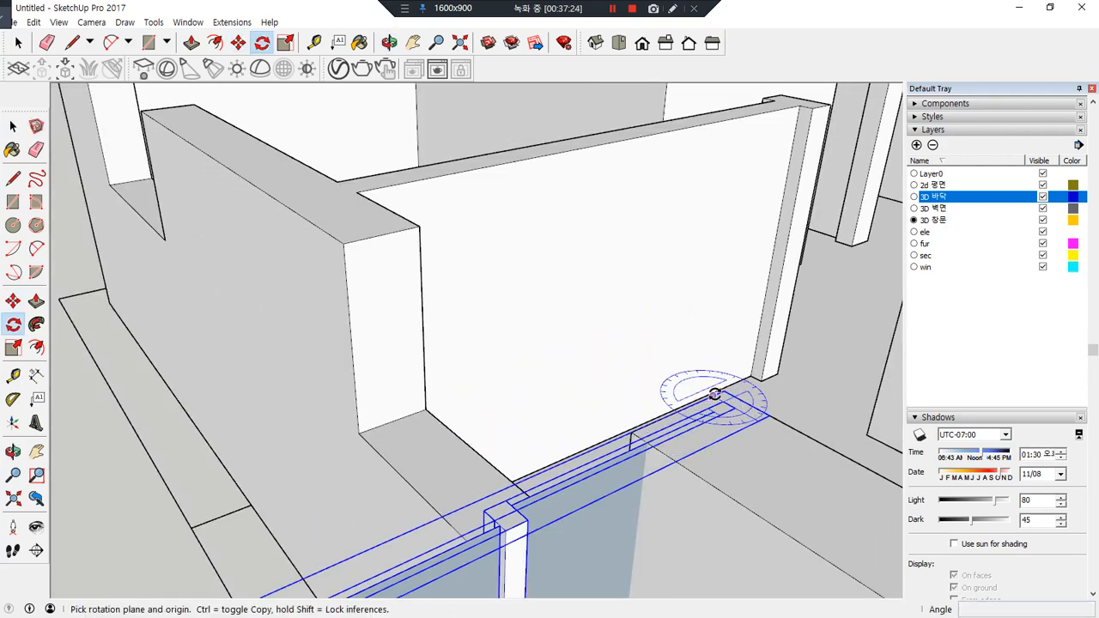
drag(724, 392, 752, 406)
click(768, 415)
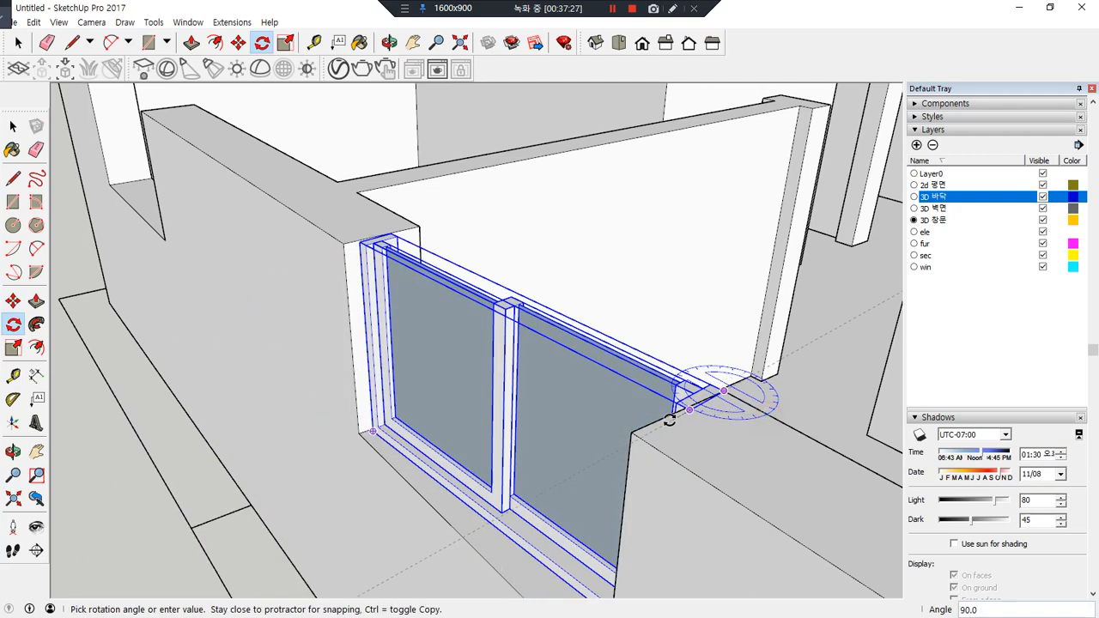
click(658, 416)
scroll(628, 378, up, 1)
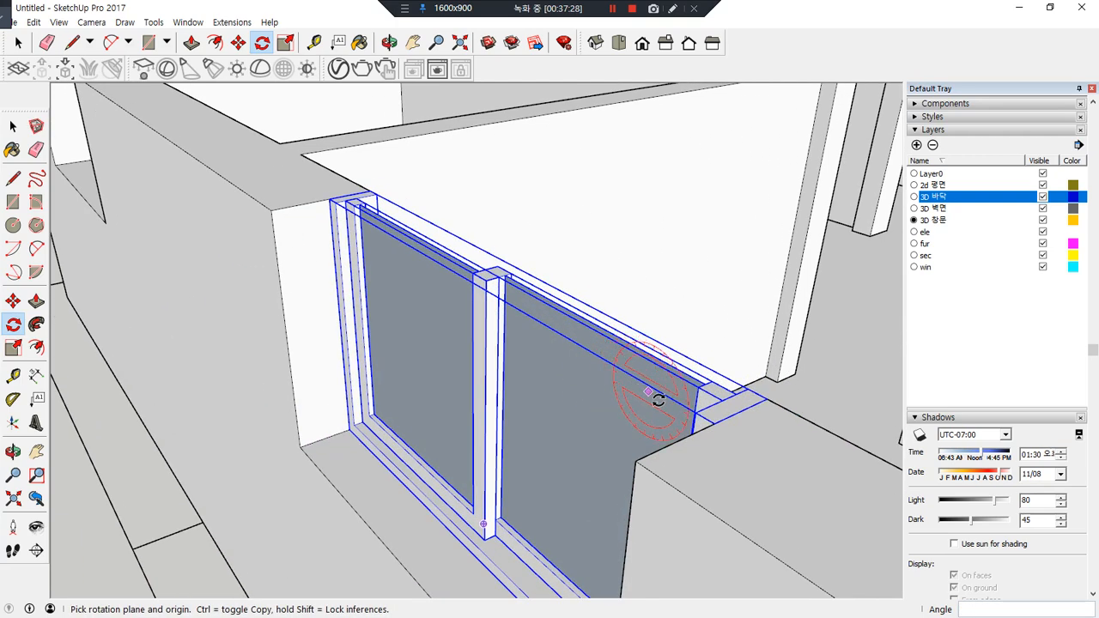
Copy the rotated window 150 mm toward the outside of the wall to form a double window
key(m)
click(767, 398)
key(ctrl)
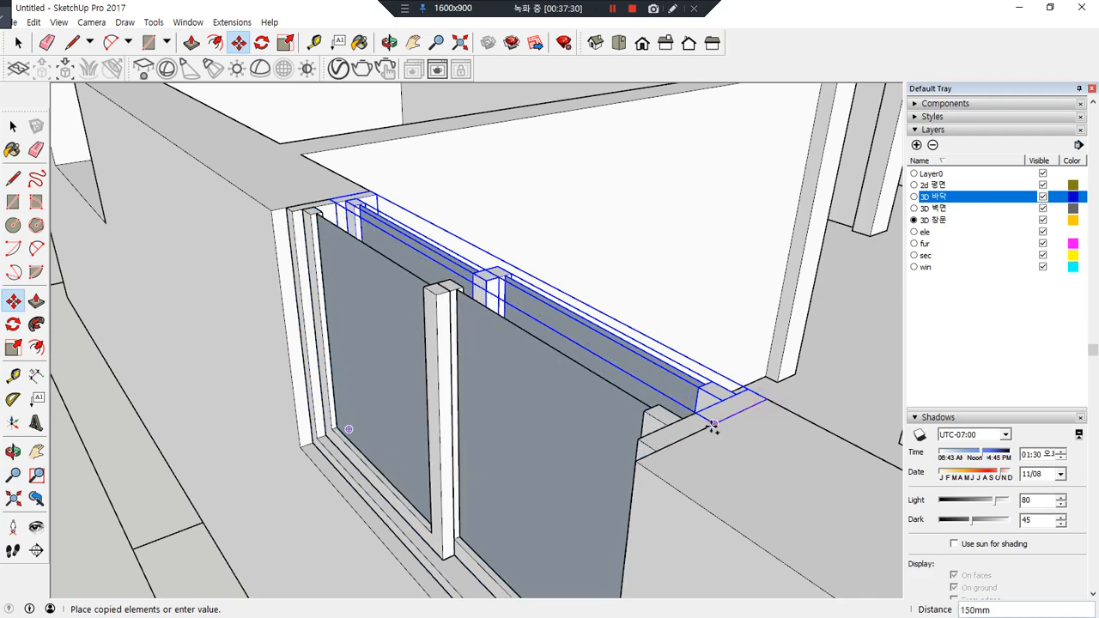
click(713, 430)
Copy the complete double window to the next opening along the same exterior wall
scroll(407, 374, down, 2)
middle_drag(407, 377, 501, 444)
key(space)
drag(374, 332, 672, 544)
scroll(613, 411, up, 3)
key(m)
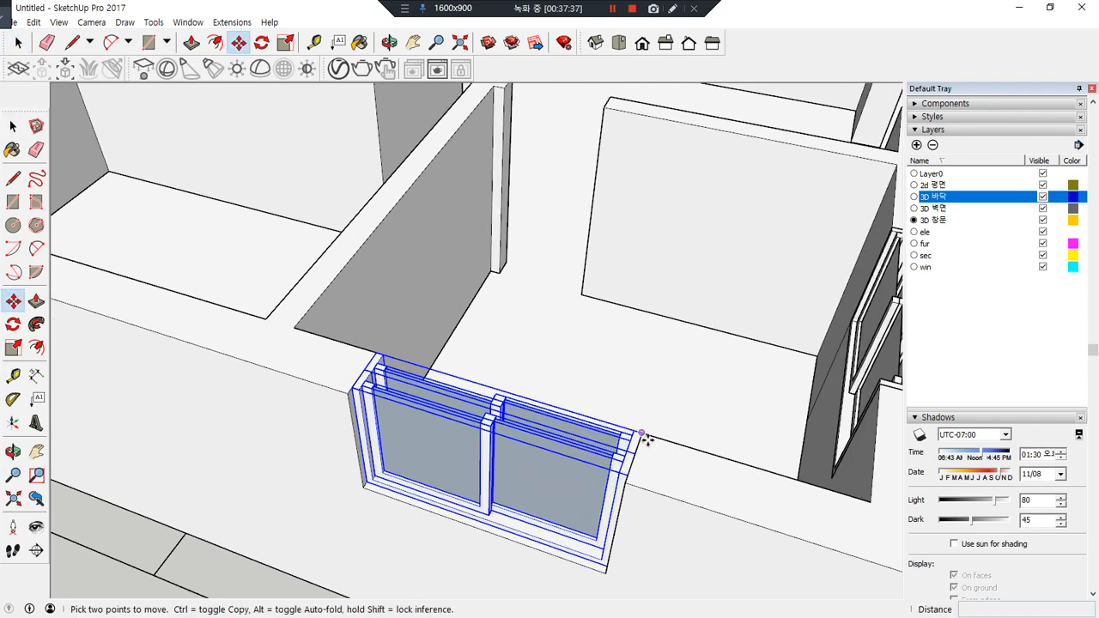
click(640, 435)
key(ctrl)
scroll(373, 365, down, 1)
middle_drag(295, 329, 464, 395)
click(457, 402)
scroll(457, 402, down, 5)
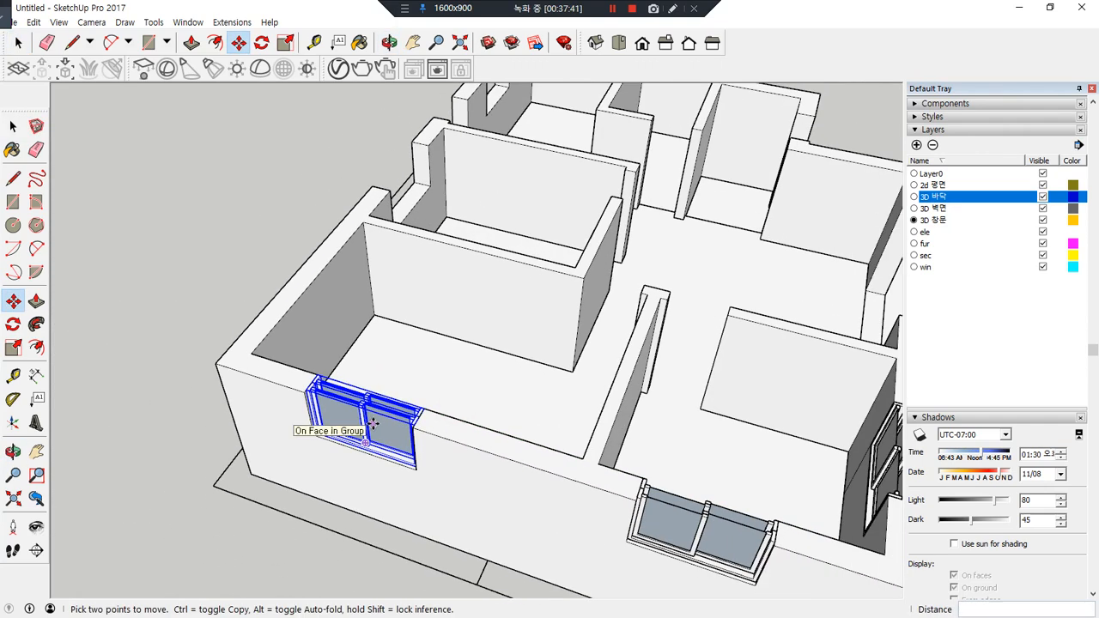
middle_drag(719, 473, 527, 405)
mouse_move(552, 513)
mouse_down()
mouse_move(614, 446)
mouse_move(584, 492)
mouse_up()
mouse_move(393, 472)
mouse_down()
mouse_move(333, 462)
mouse_move(396, 477)
mouse_up()
mouse_move(289, 361)
mouse_down()
mouse_move(255, 376)
mouse_move(316, 366)
mouse_up()
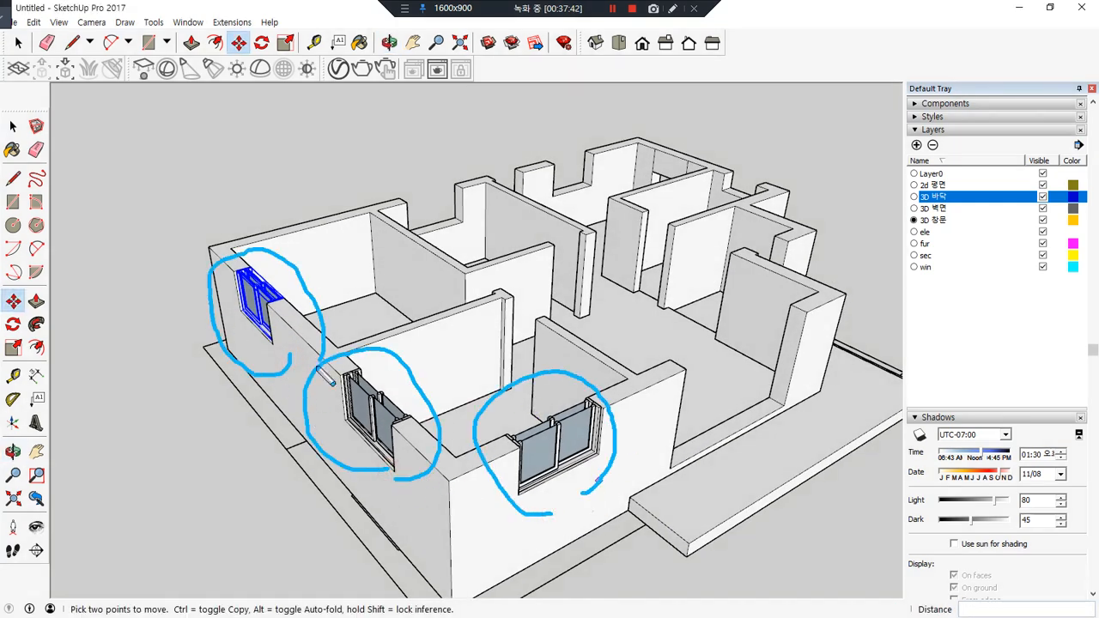
mouse_move(424, 295)
mouse_down()
mouse_move(373, 240)
mouse_move(485, 236)
mouse_up()
key(Escape)
Copy the double window from the first opening to the matching opening in the opposite exterior wall, aligned at the opening's corner
key(space)
scroll(495, 422, up, 2)
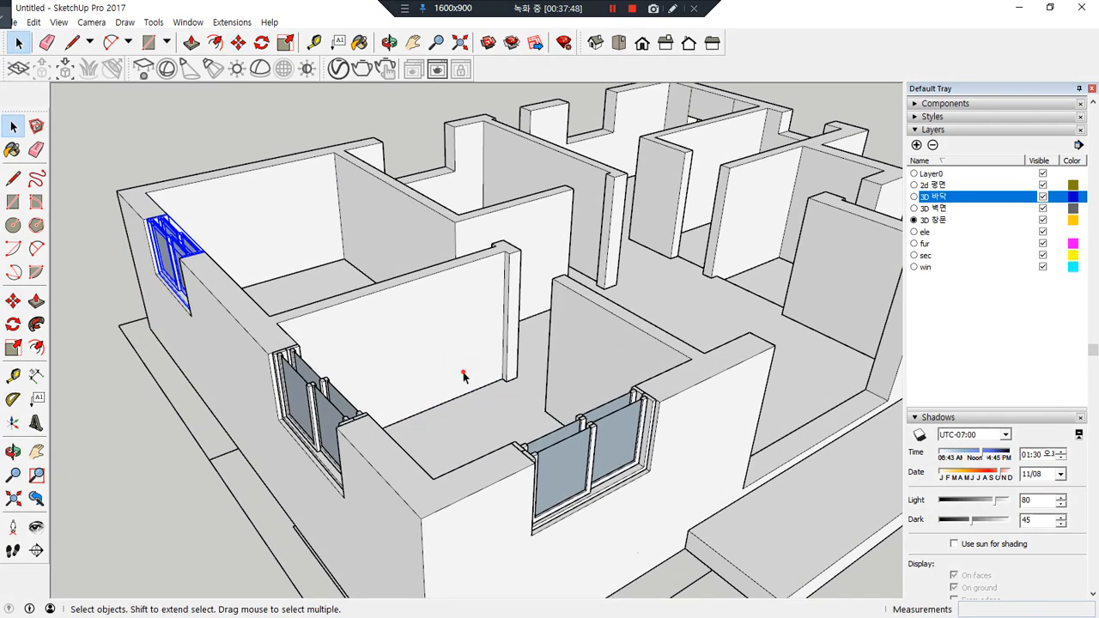
click(591, 474)
key(m)
scroll(659, 397, up, 3)
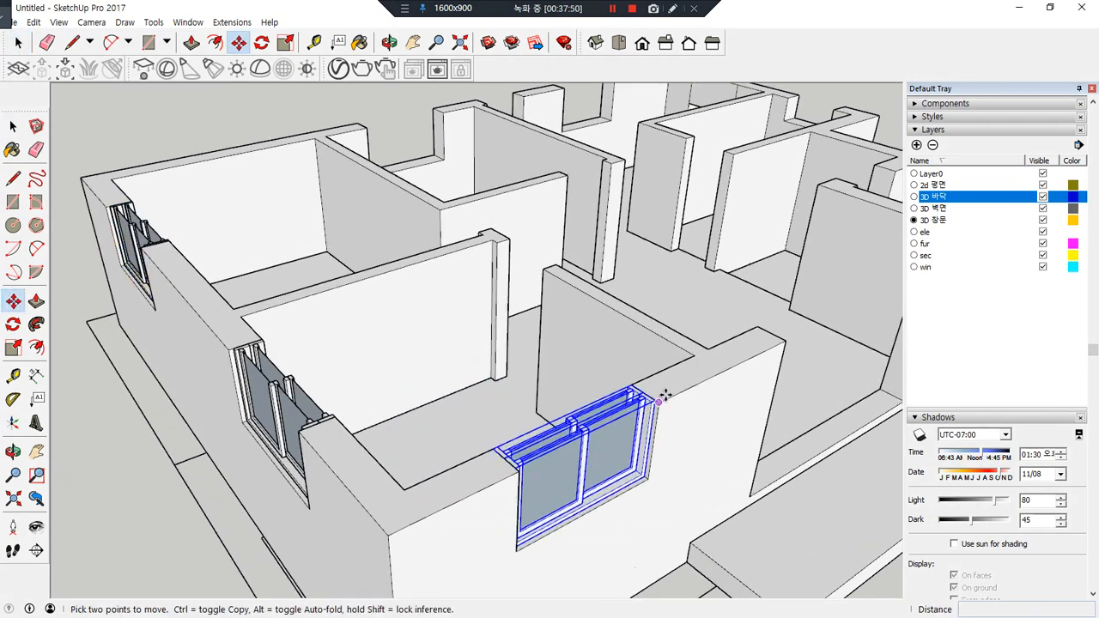
scroll(646, 404, up, 2)
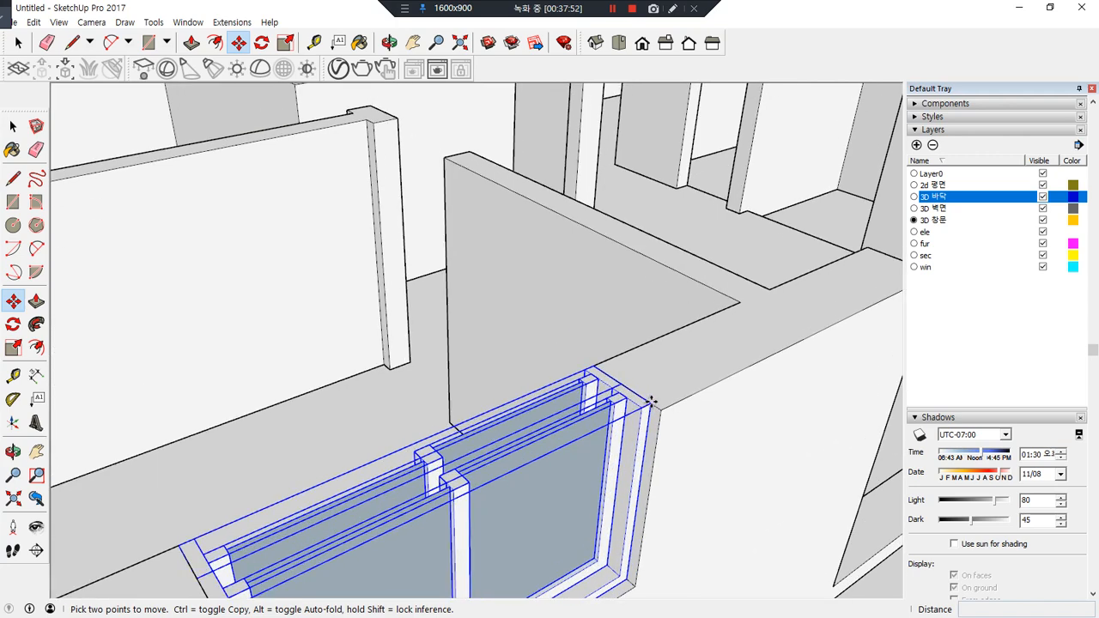
key(ctrl)
click(650, 404)
scroll(650, 405, down, 8)
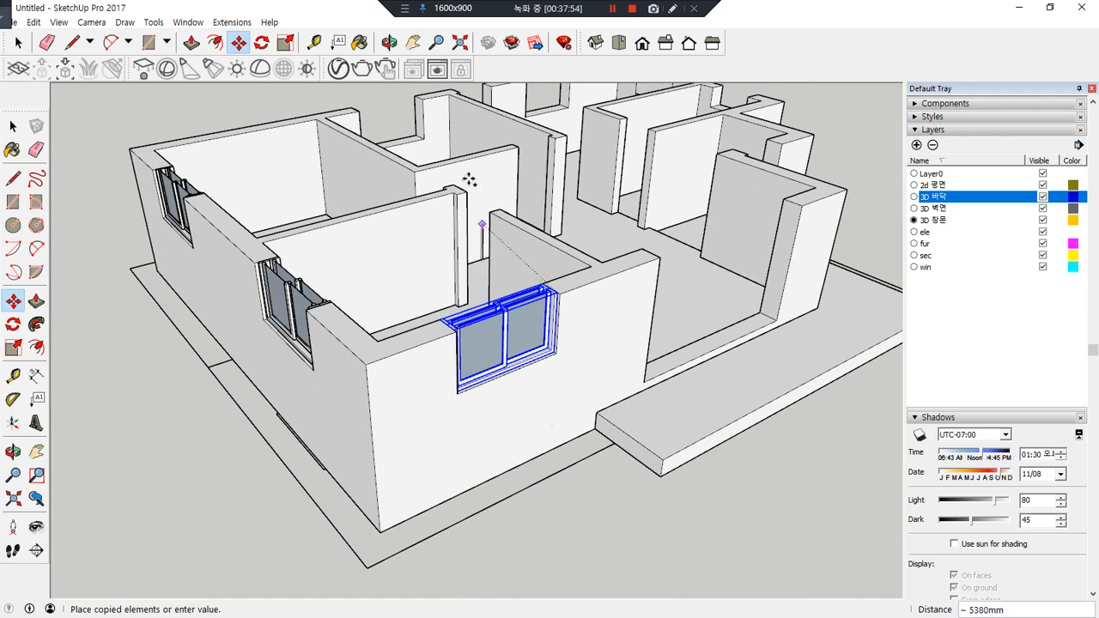
scroll(433, 368, up, 5)
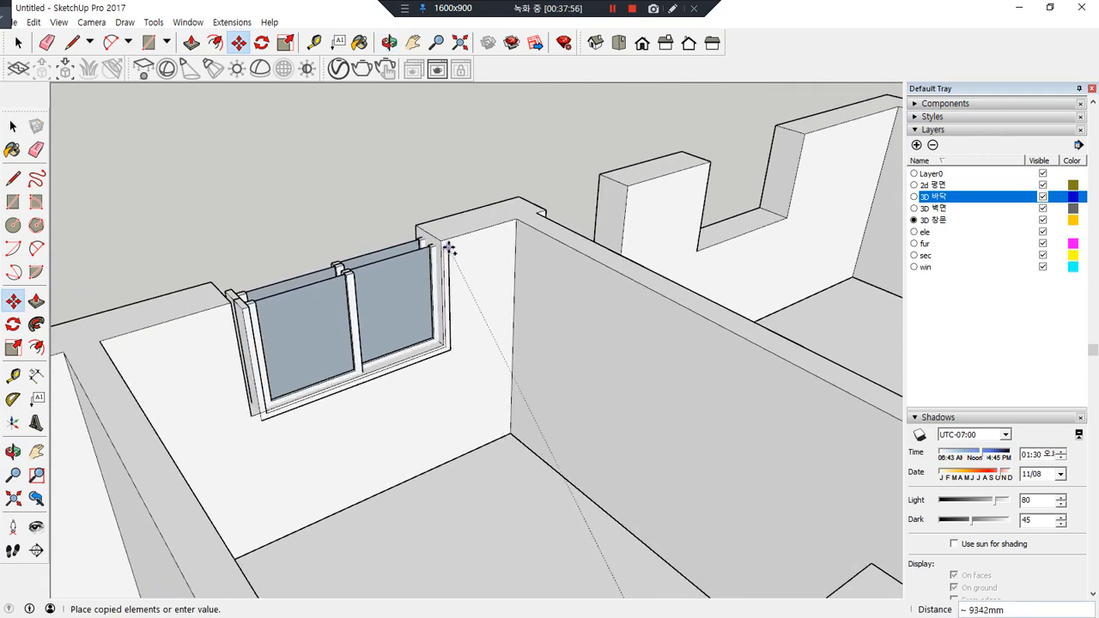
click(439, 245)
middle_drag(233, 248, 697, 299)
scroll(697, 299, up, 3)
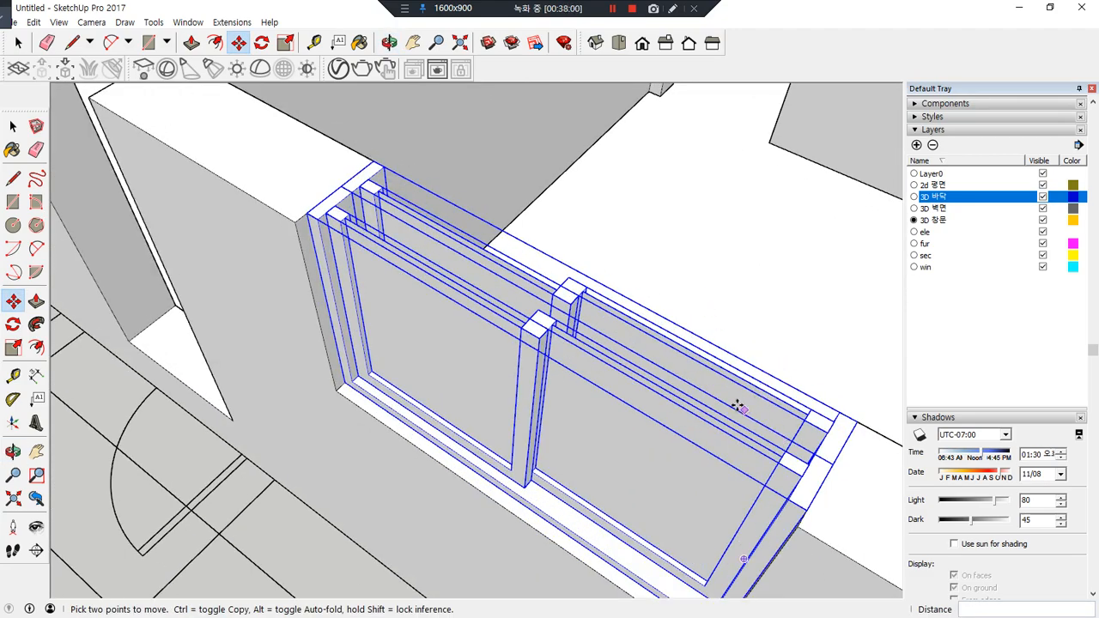
middle_drag(738, 407, 579, 248)
scroll(550, 253, down, 6)
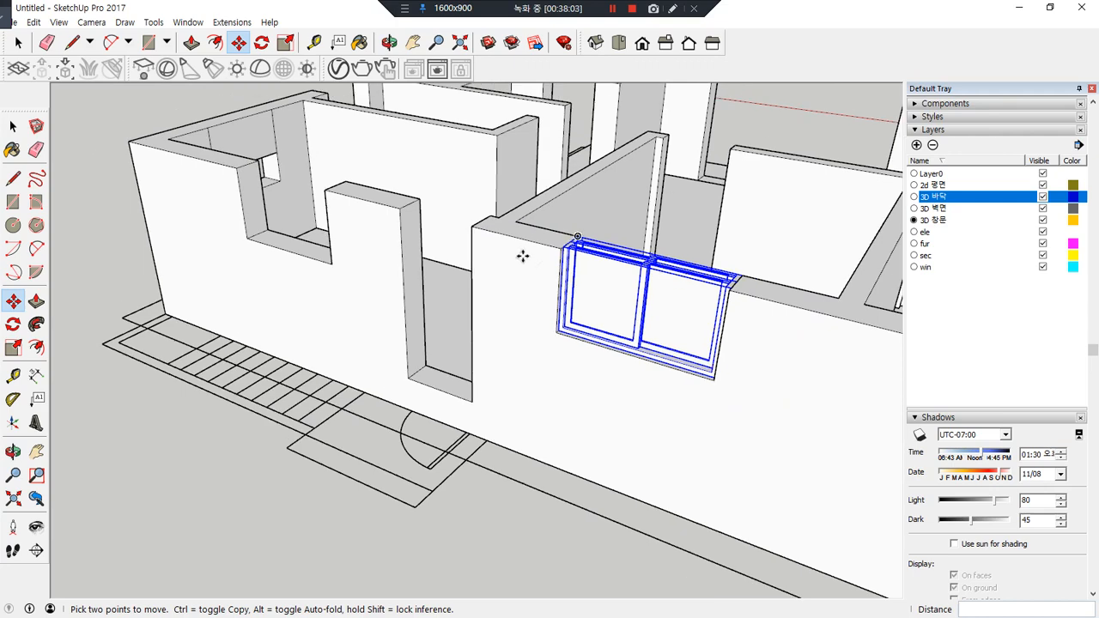
Erase the stray vertical edges on the inner wall face beside the small opening in the wall group
scroll(353, 251, up, 3)
scroll(295, 176, up, 3)
key(space)
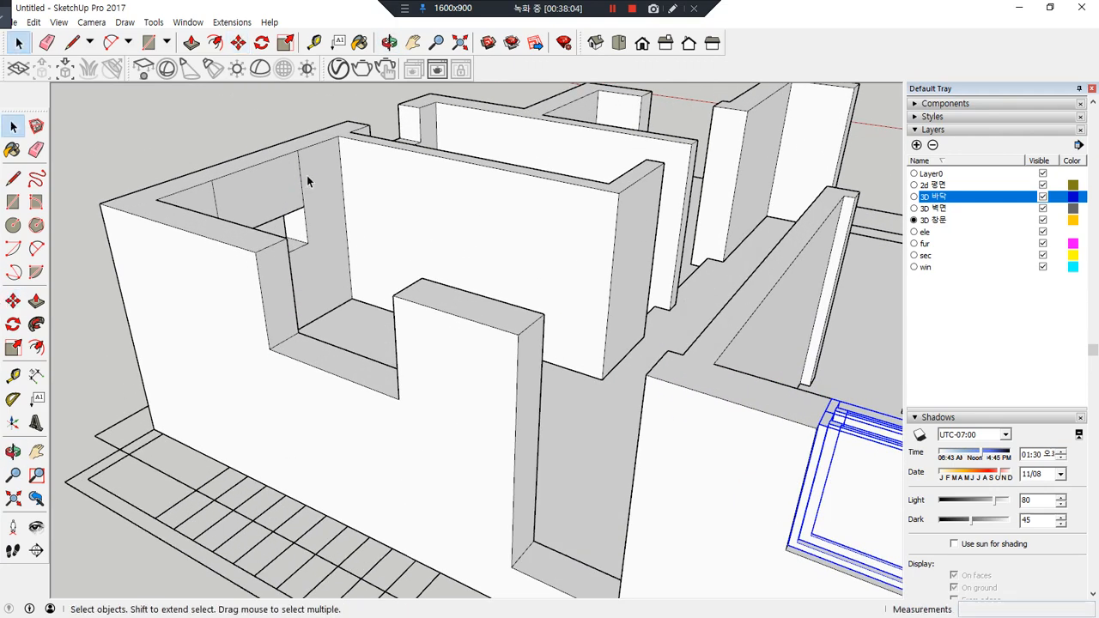
click(307, 180)
double_click(308, 180)
key(e)
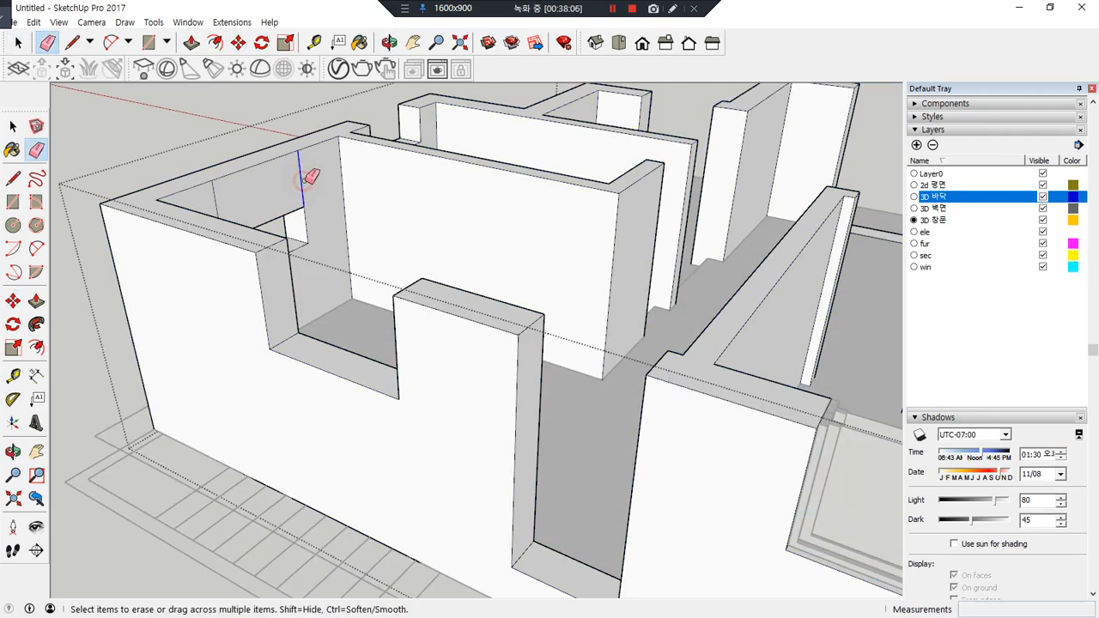
key(space)
click(75, 338)
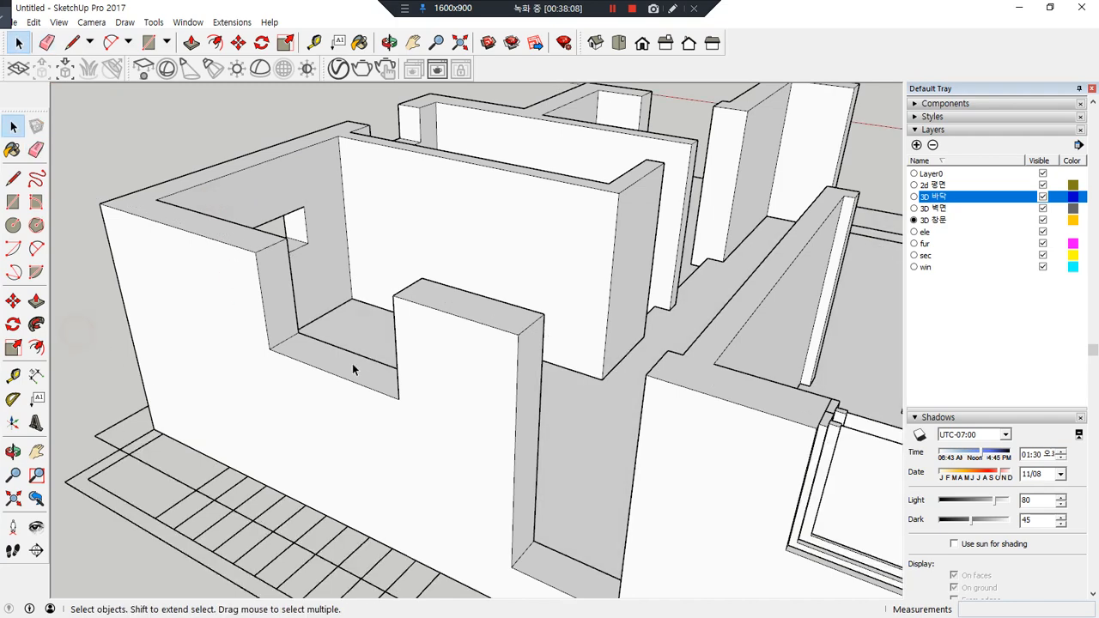
Measure the width of the unfilled window opening beside the tall door opening
scroll(358, 370, down, 2)
scroll(391, 348, up, 5)
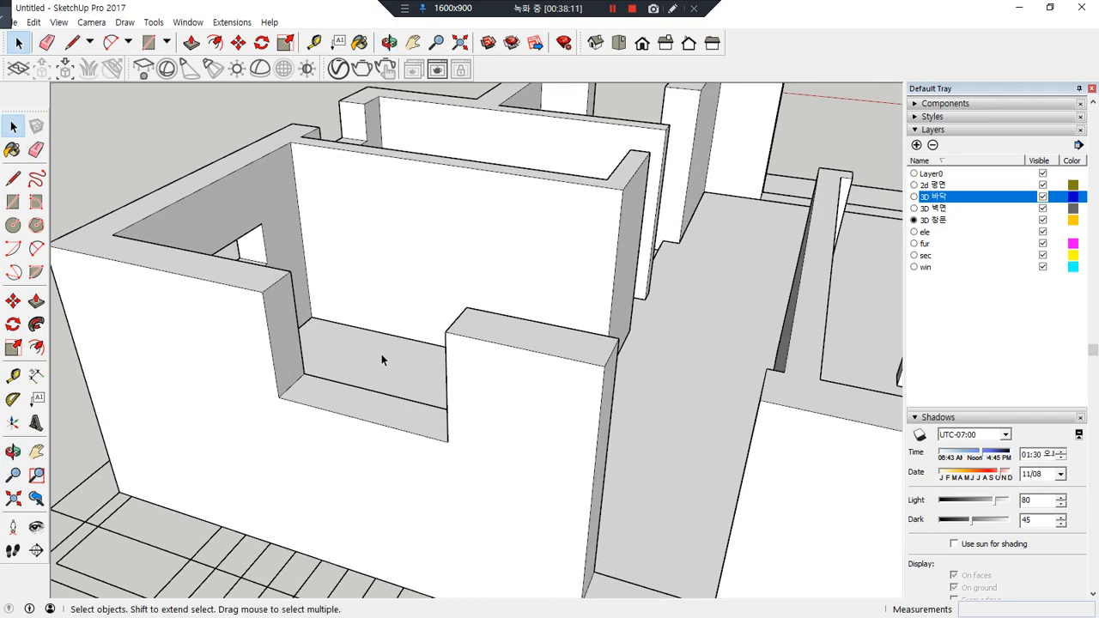
key(t)
click(263, 291)
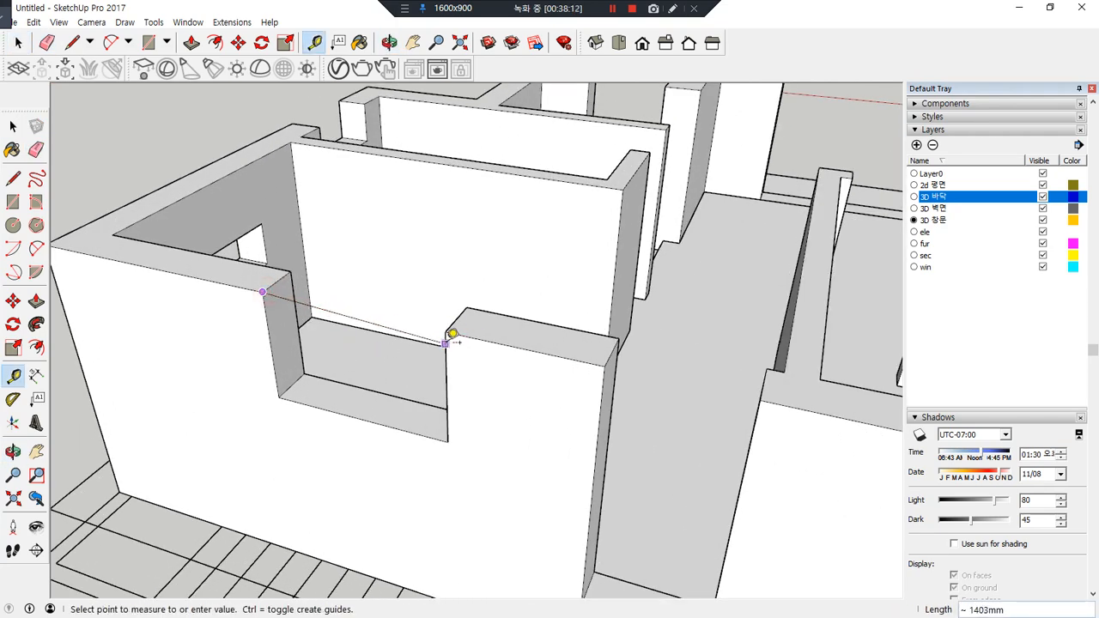
click(445, 331)
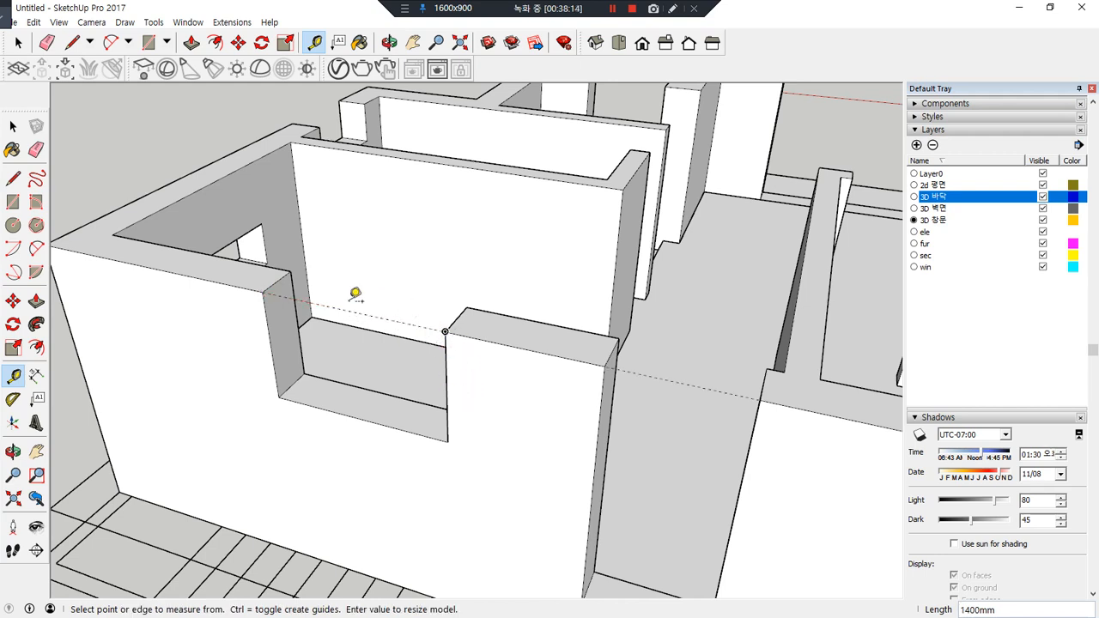
click(263, 291)
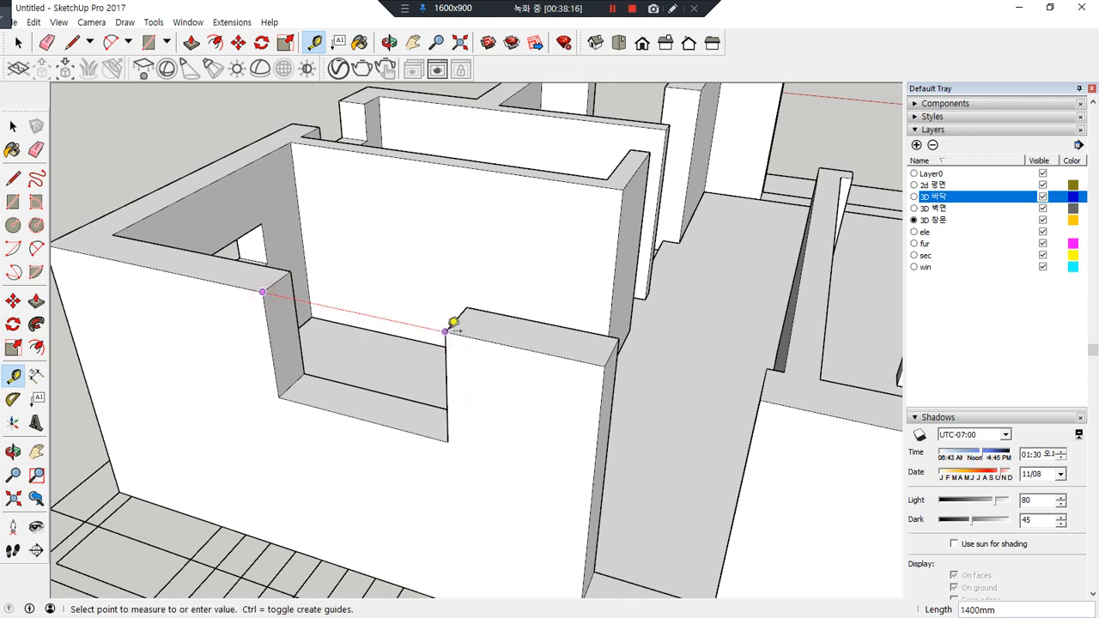
click(445, 332)
Measure the width of the opening with the copied double window, and compare it with the unfilled opening
scroll(449, 326, down, 5)
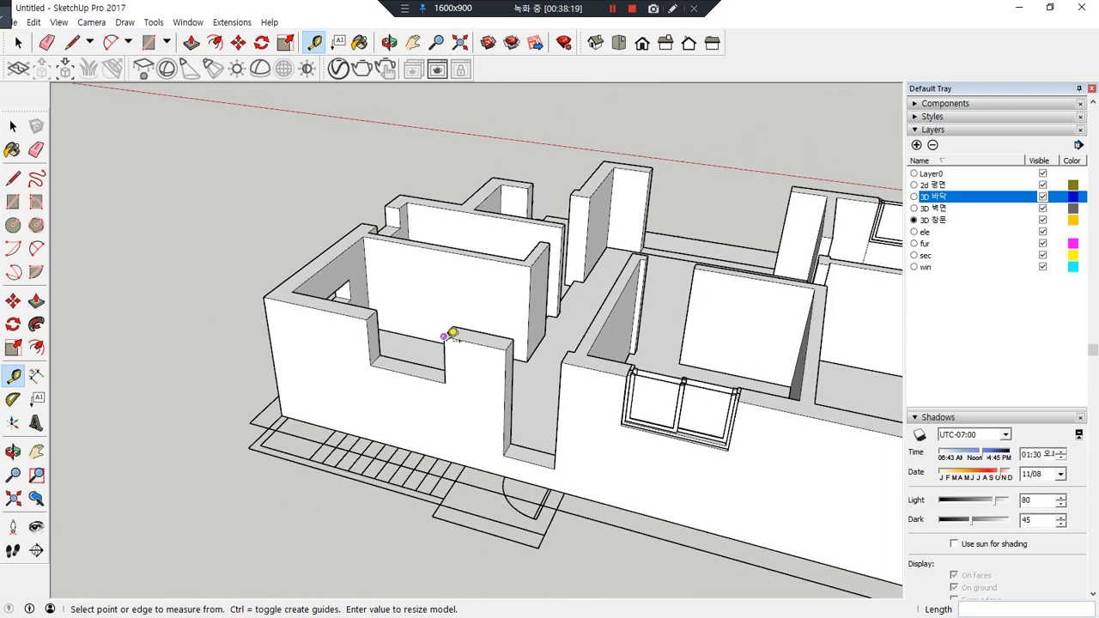
scroll(633, 364, up, 6)
click(609, 377)
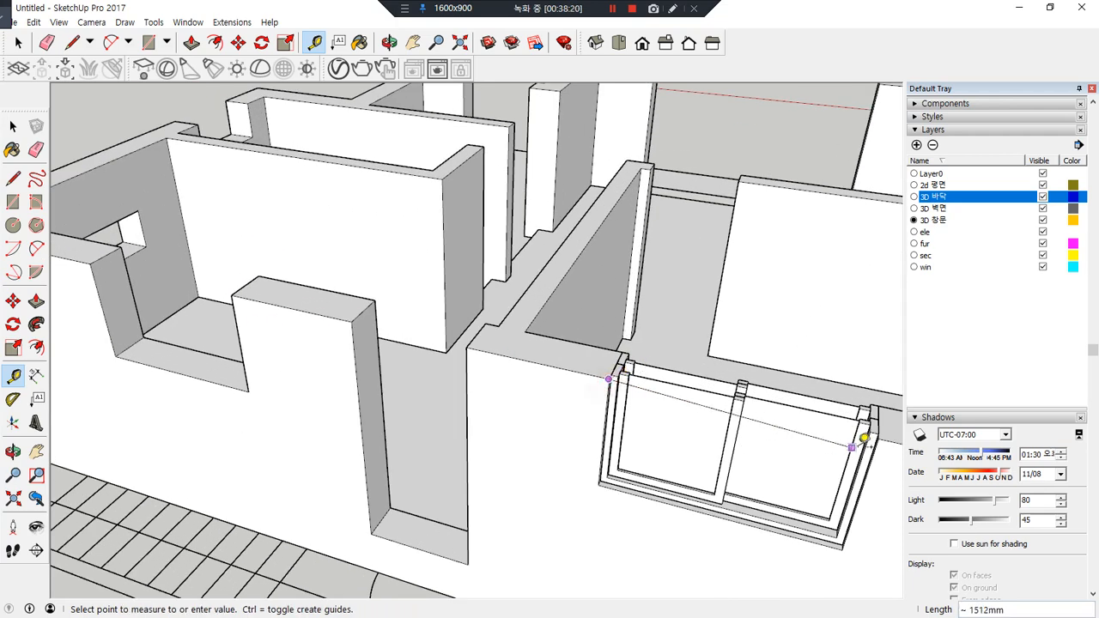
click(880, 438)
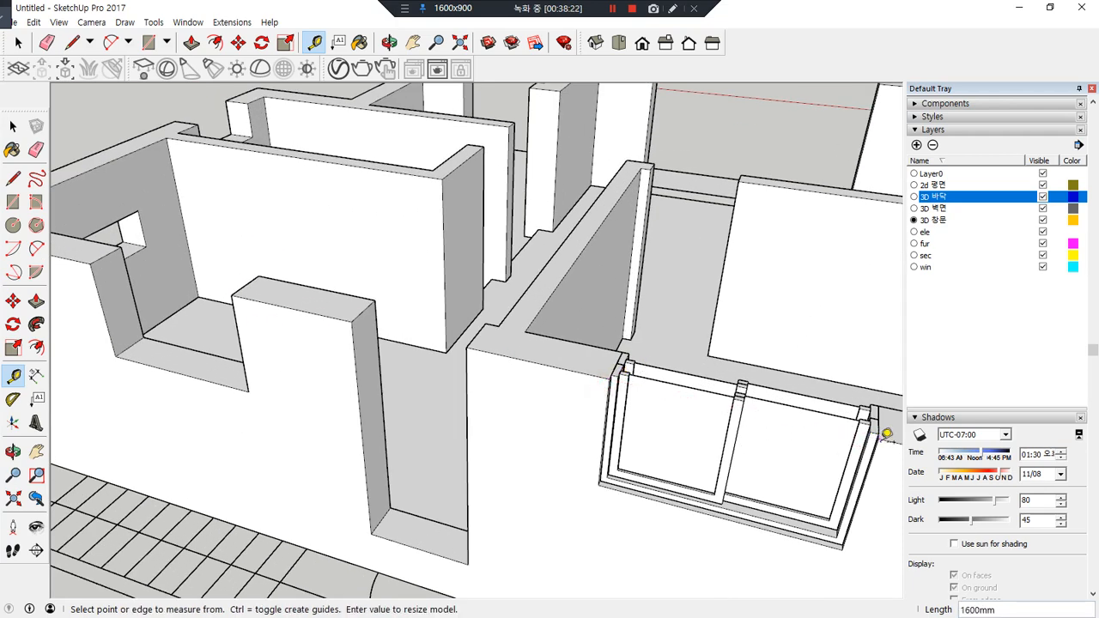
click(231, 296)
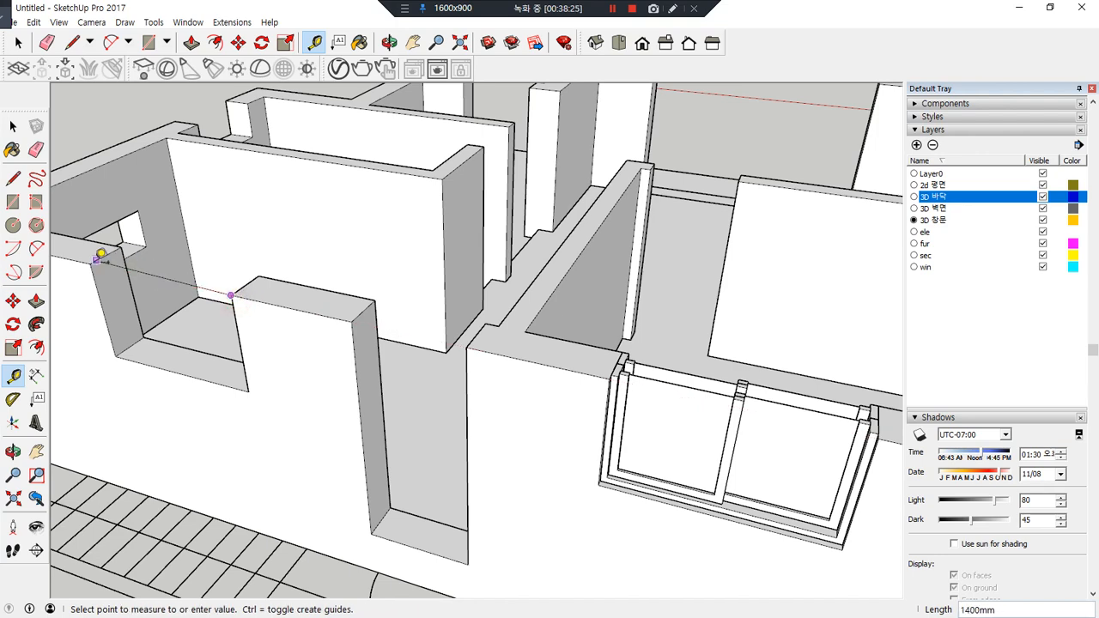
click(225, 361)
scroll(226, 360, up, 6)
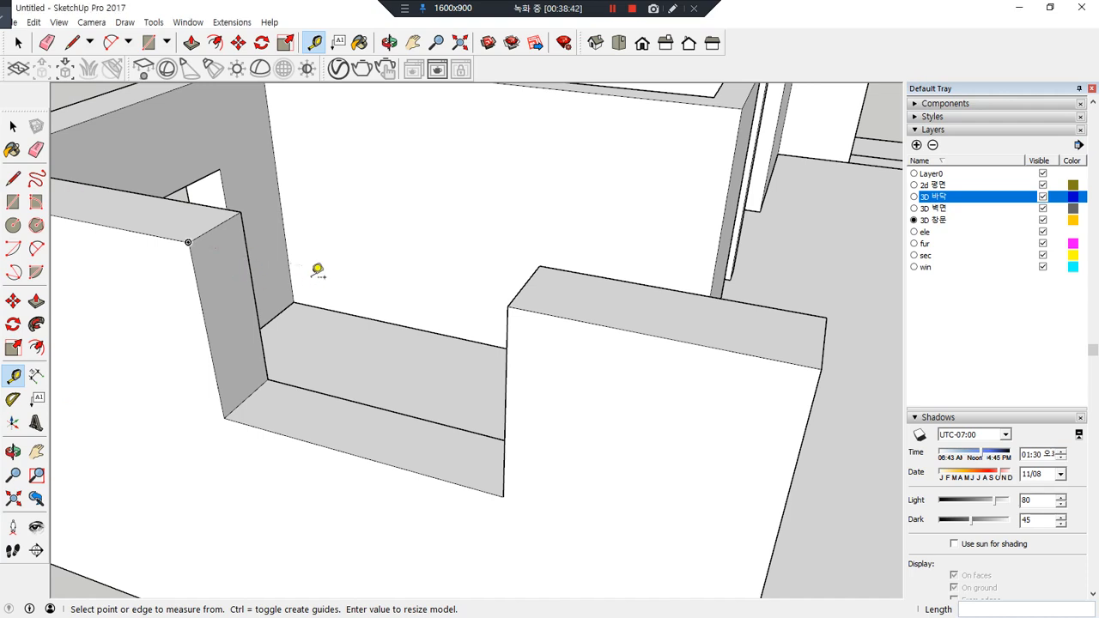
mouse_move(395, 526)
mouse_down()
mouse_move(80, 302)
mouse_move(687, 439)
mouse_move(412, 456)
mouse_up()
key(space)
double_click(230, 290)
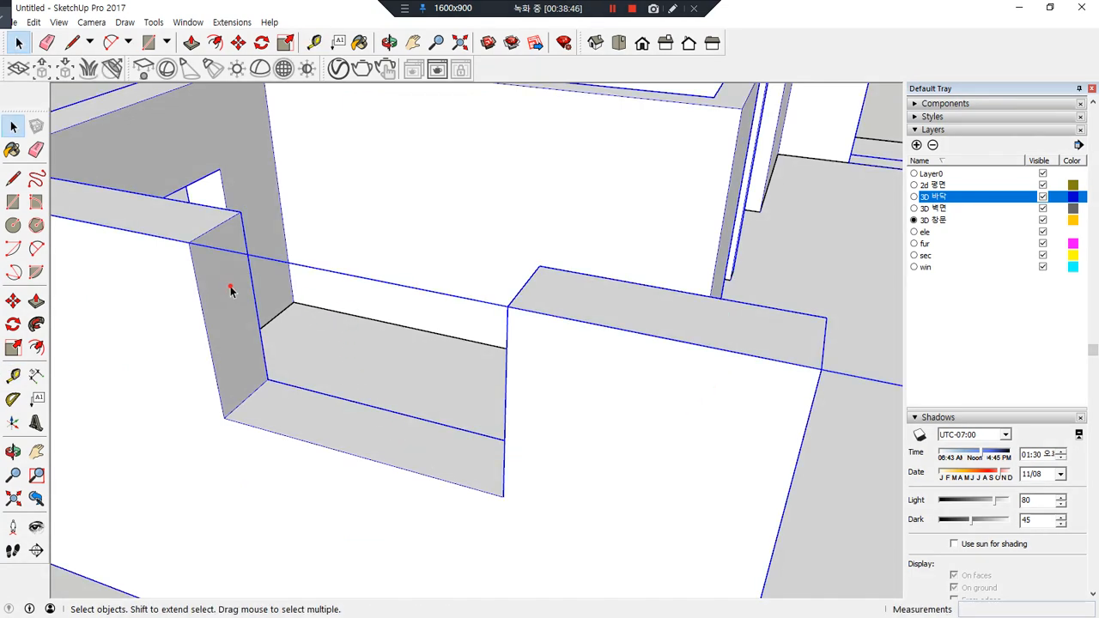
key(Escape)
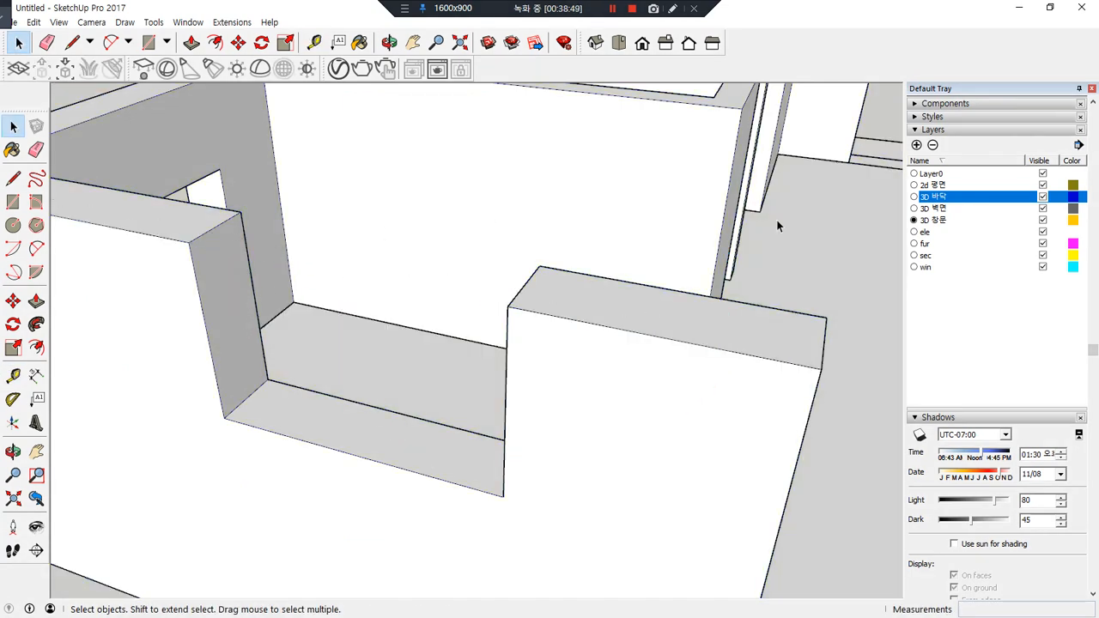
Draw a 1400 × 900 mm rectangle across the unfilled window opening, aligned with the wall's inner face
key(r)
click(241, 212)
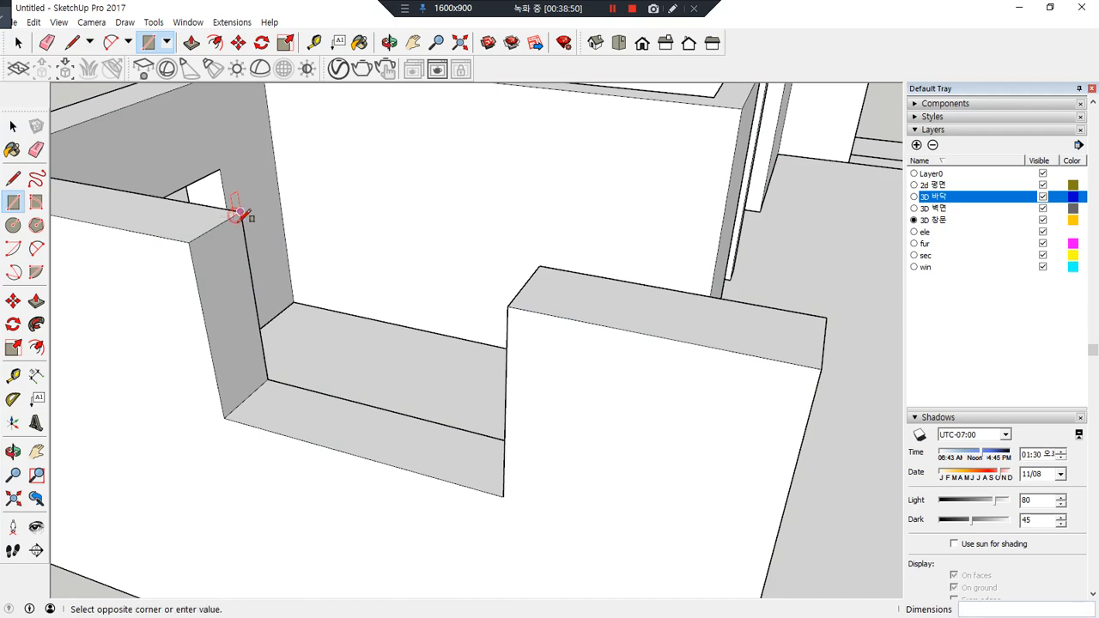
middle_drag(242, 212, 511, 352)
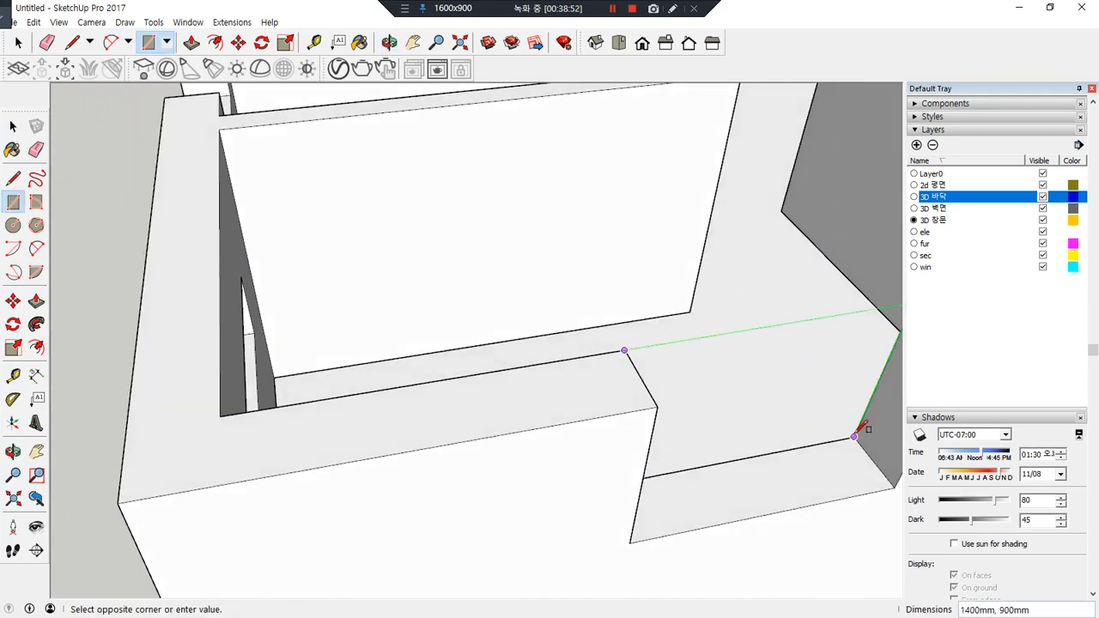
click(861, 427)
middle_drag(861, 427, 559, 321)
Offset the rectangle's side and bottom edges inward and erase the top edge, leaving a U-shaped frame face
key(space)
click(439, 304)
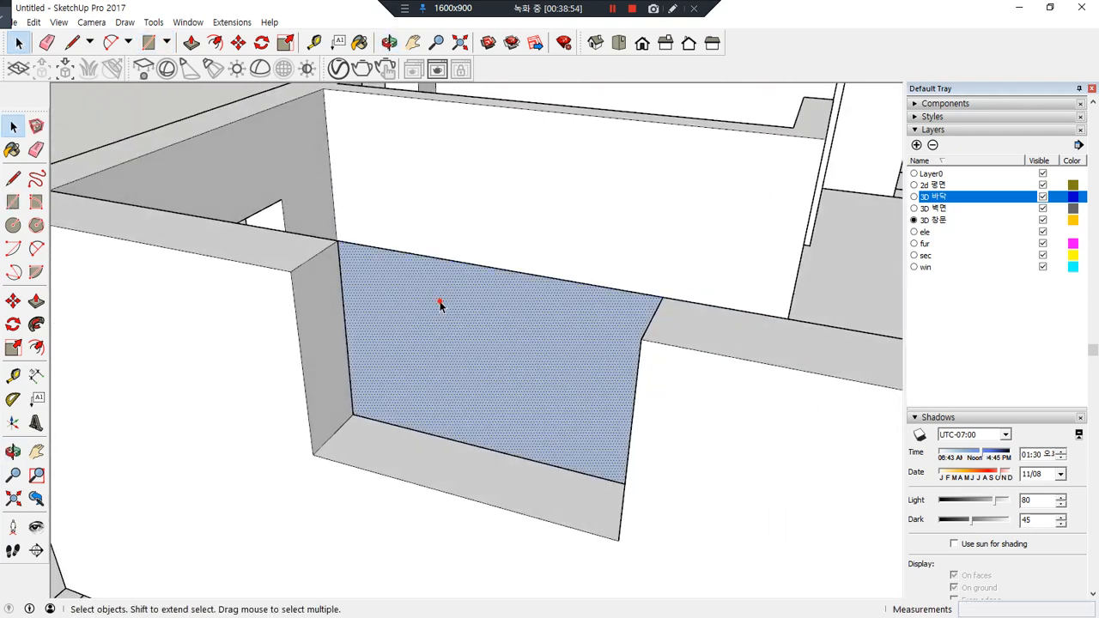
click(466, 266)
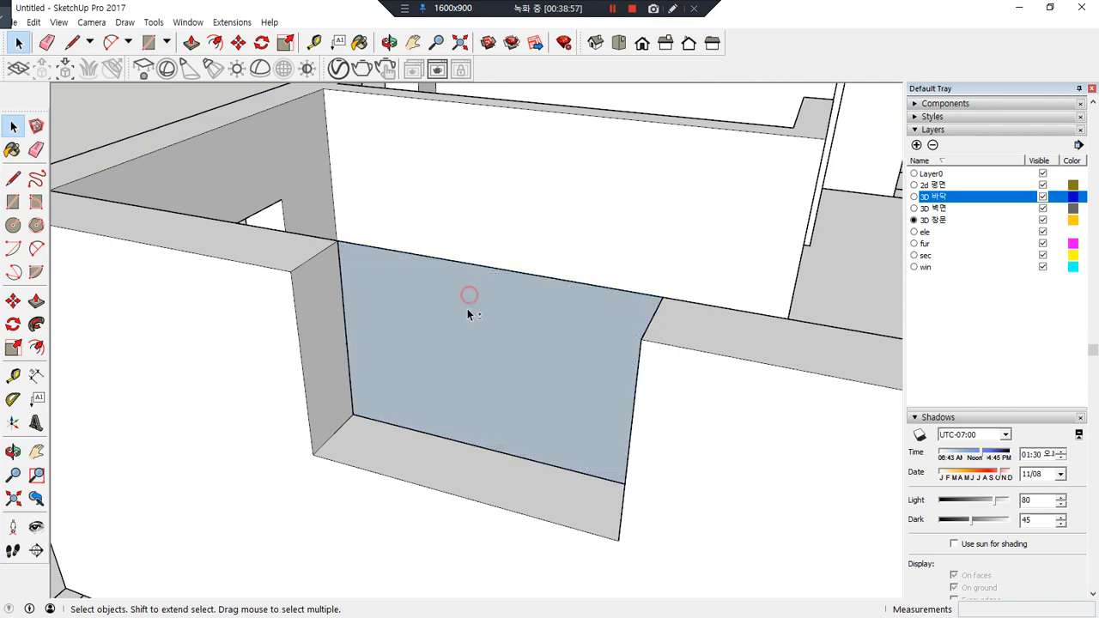
key(f)
click(431, 325)
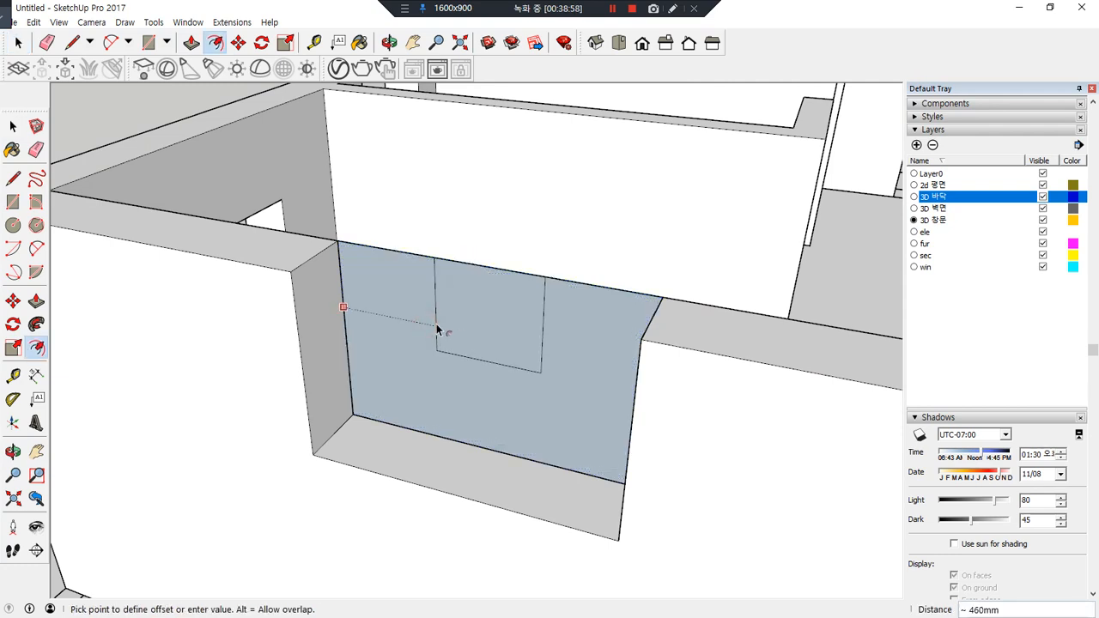
key(Escape)
key(e)
drag(471, 250, 455, 284)
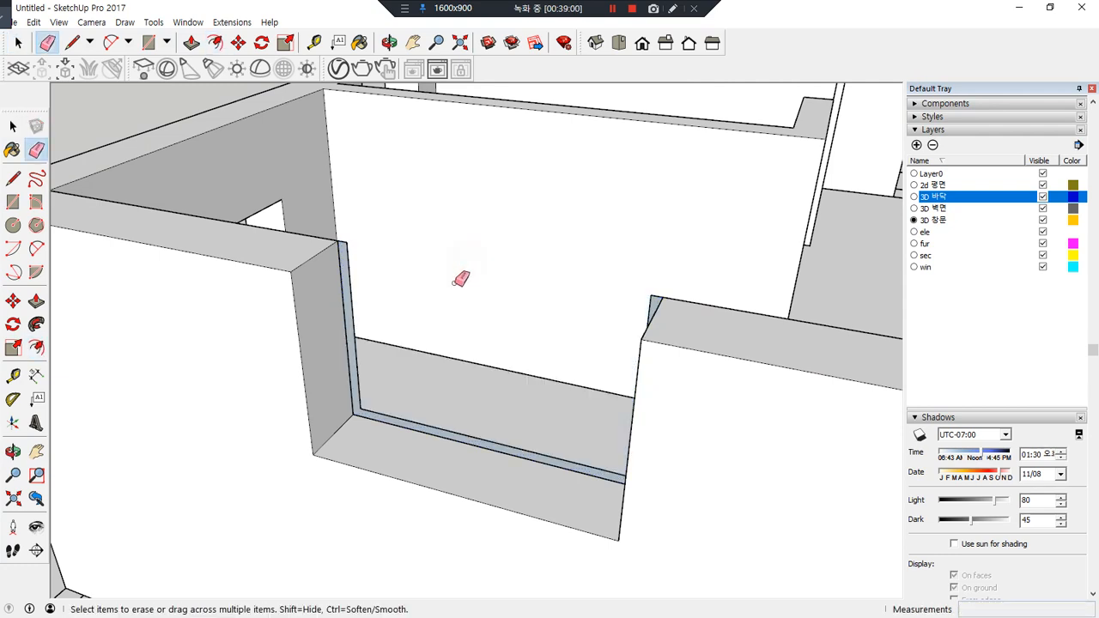
Extrude the U-shaped frame face 150 mm into the opening and make the frame a group
key(p)
click(350, 312)
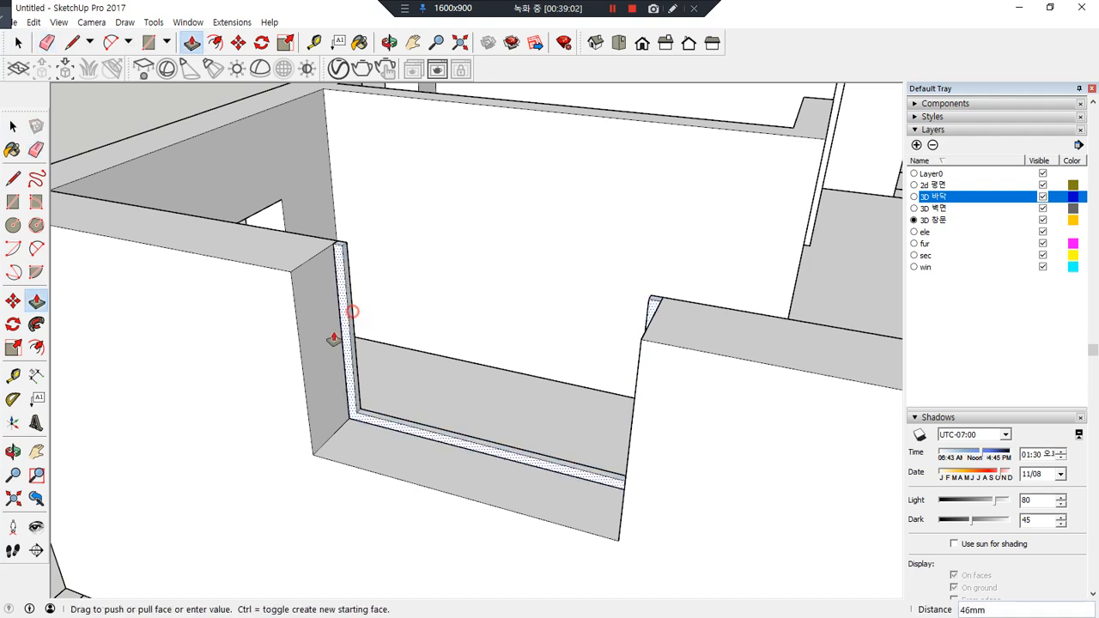
text(150)
key(Return)
key(space)
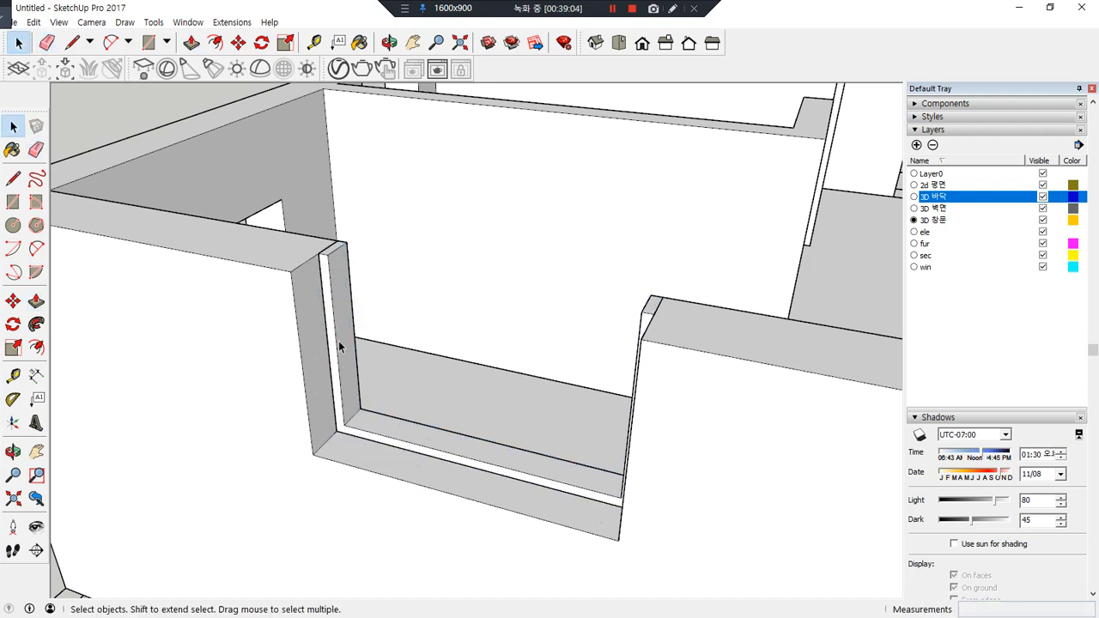
triple_click(345, 330)
right_click(347, 324)
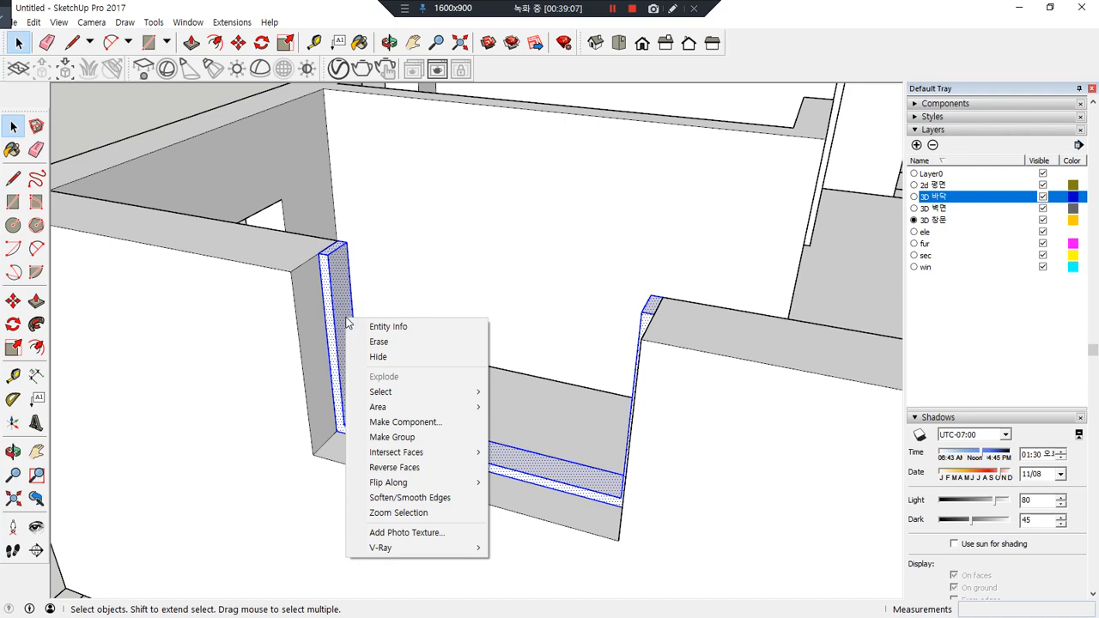
key(g)
Draw a sash rectangle inside the frame from its inner upper corner to the midpoint of the bottom edge
middle_drag(371, 304, 673, 325)
key(r)
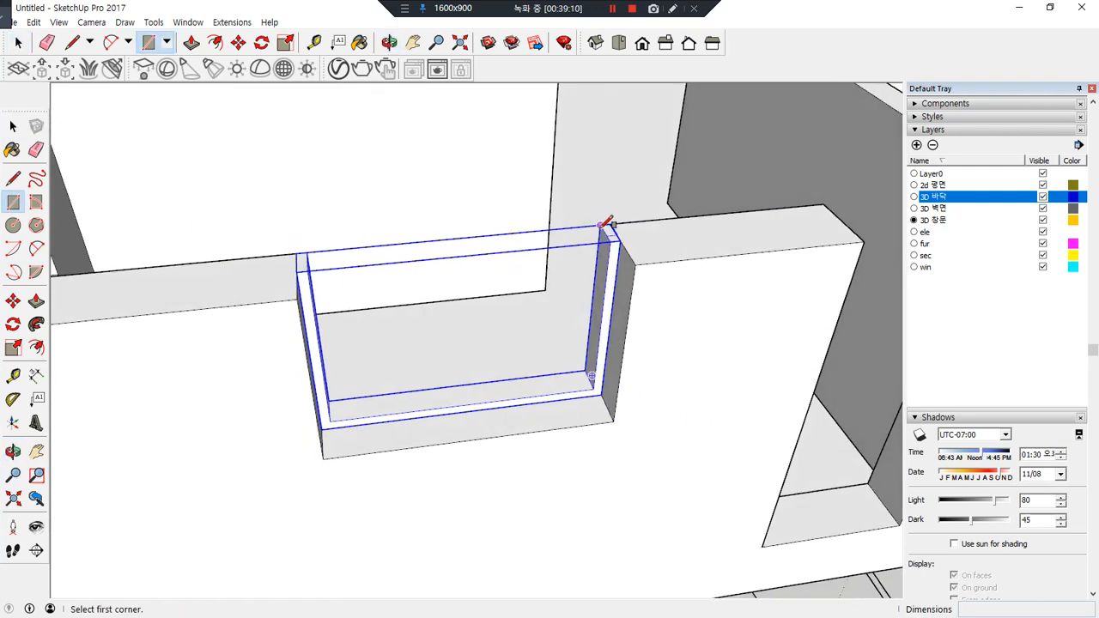
click(600, 226)
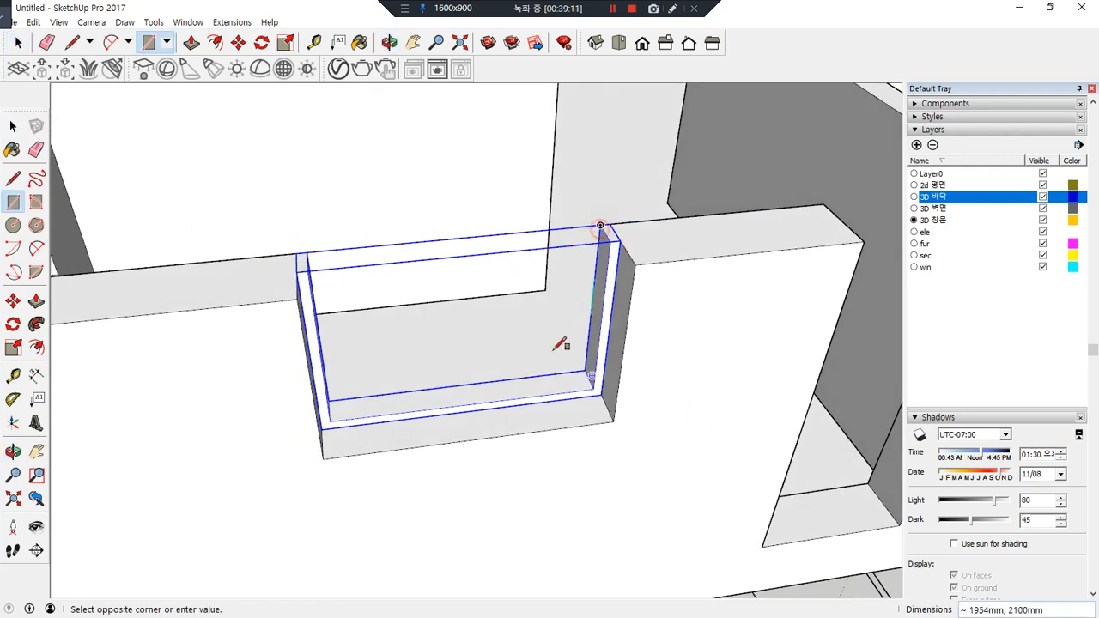
click(464, 382)
scroll(455, 355, up, 5)
Move the sash rectangle's vertical edge at the frame's middle 30 mm outward to widen the sash
key(space)
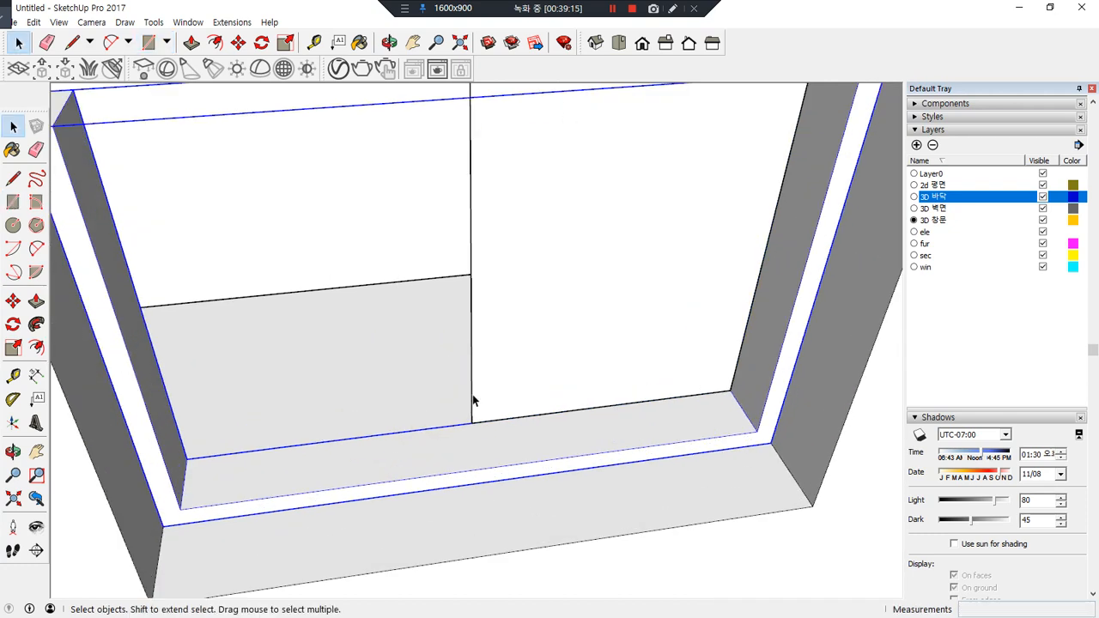
key(m)
key(space)
click(471, 400)
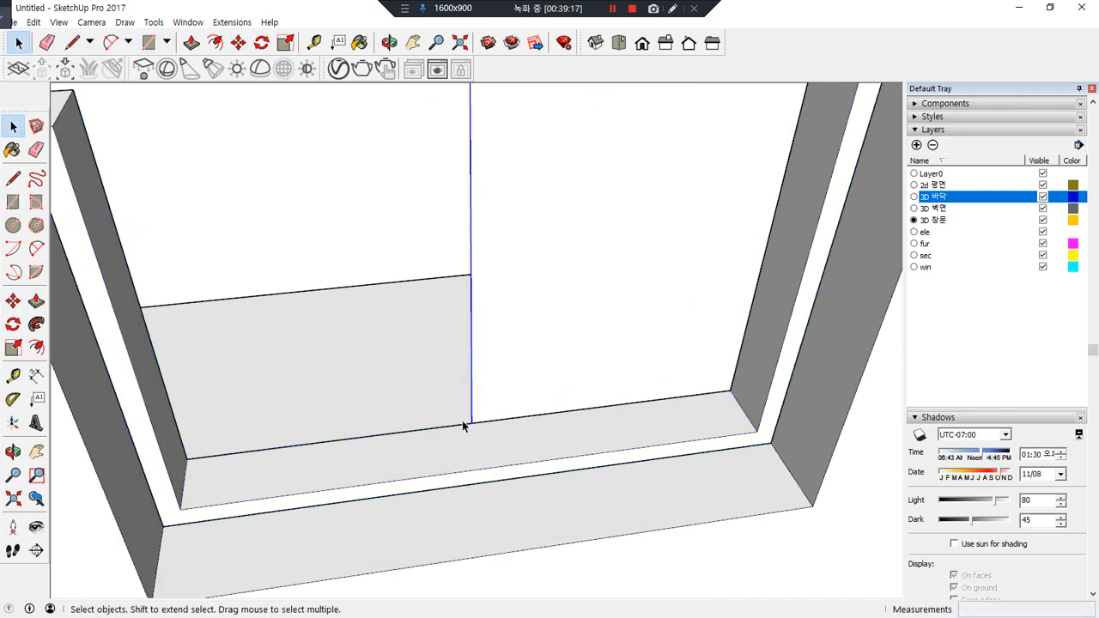
key(m)
click(469, 423)
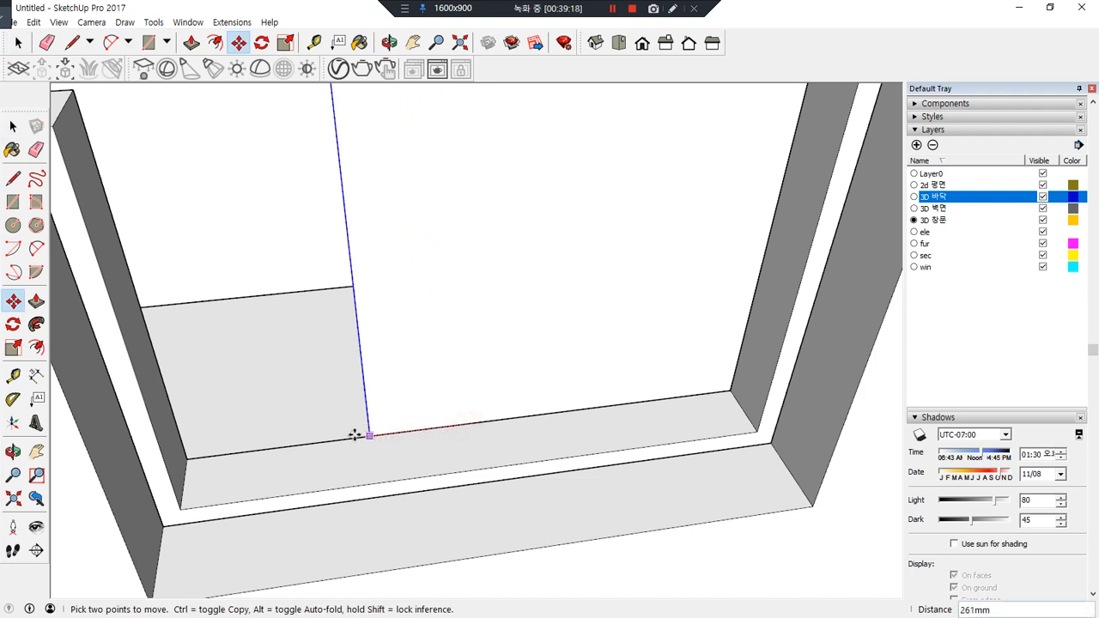
text(30)
key(Return)
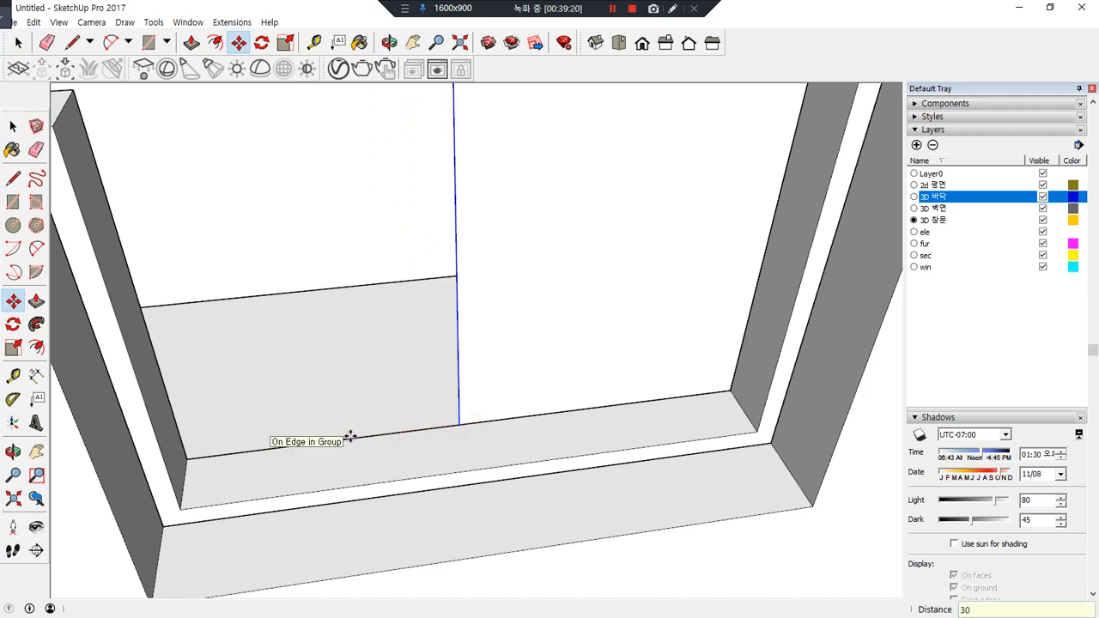
key(space)
Offset the sash rectangle's side and bottom edges inward and erase its top edge and inner face
click(592, 267)
middle_drag(593, 267, 556, 275)
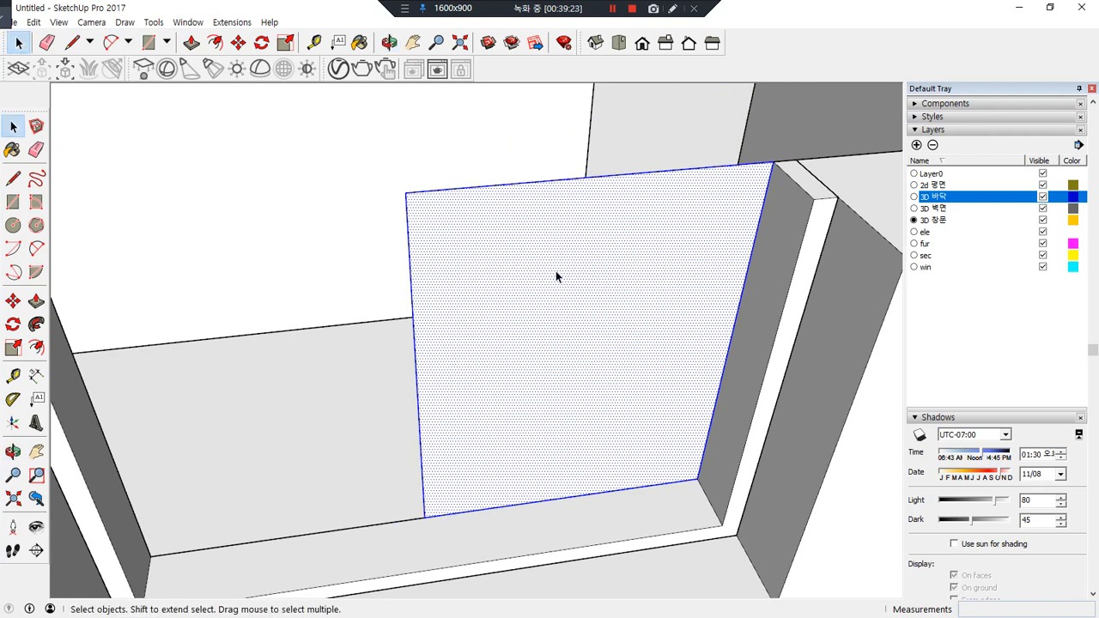
shift+click(526, 199)
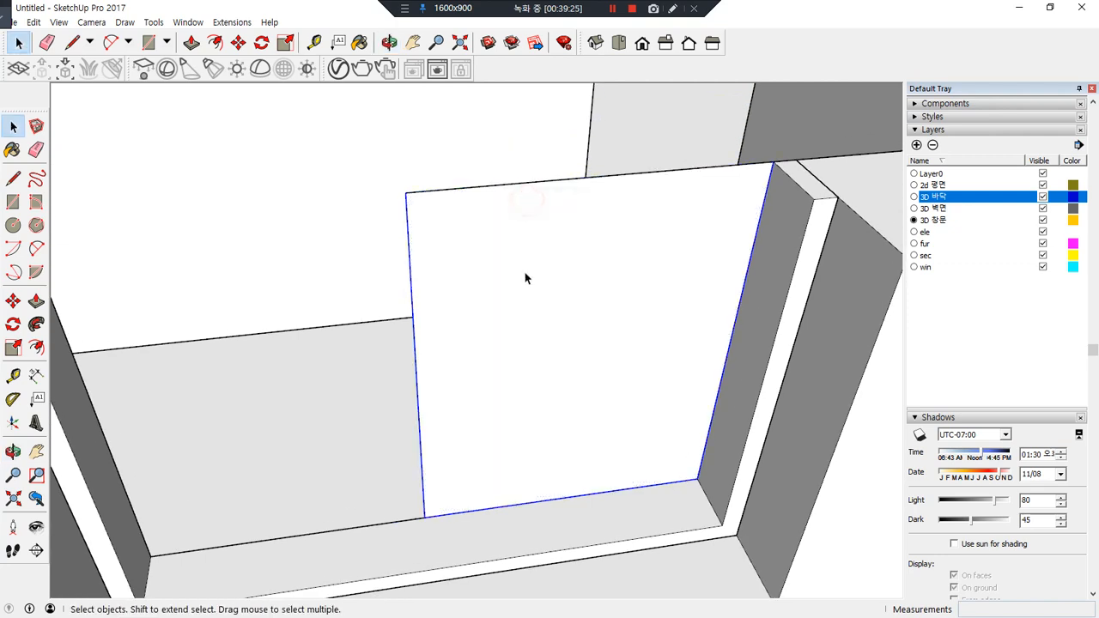
key(f)
click(410, 273)
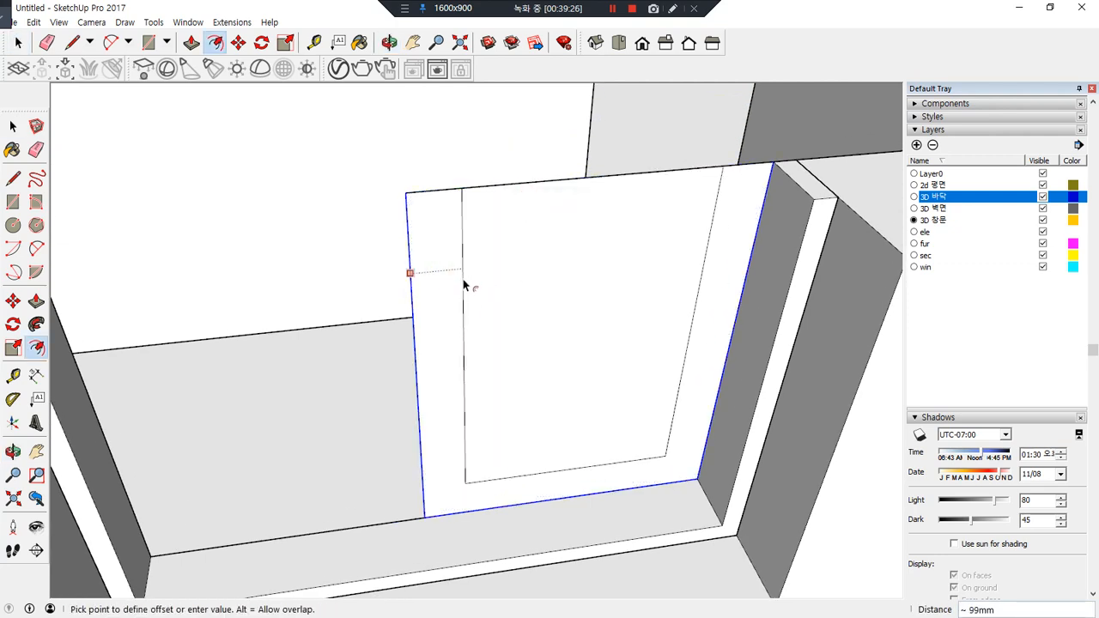
click(464, 286)
key(e)
mouse_move(477, 222)
mouse_down()
mouse_move(482, 165)
mouse_move(455, 214)
mouse_up()
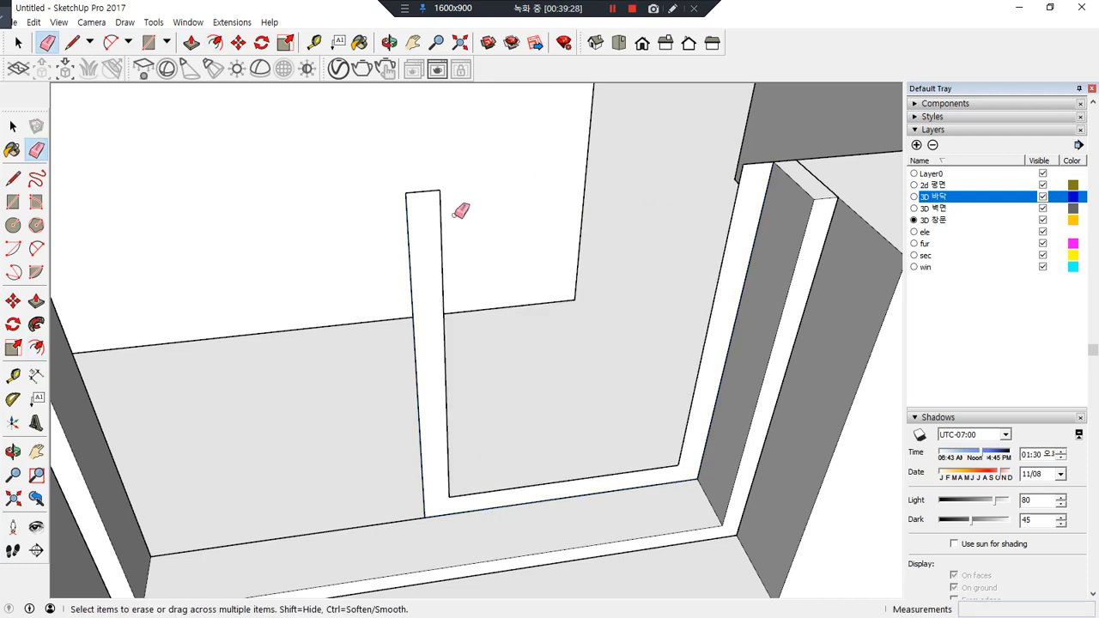
Extrude the U-shaped sash face to give it thickness and make the sash a group
key(p)
click(421, 266)
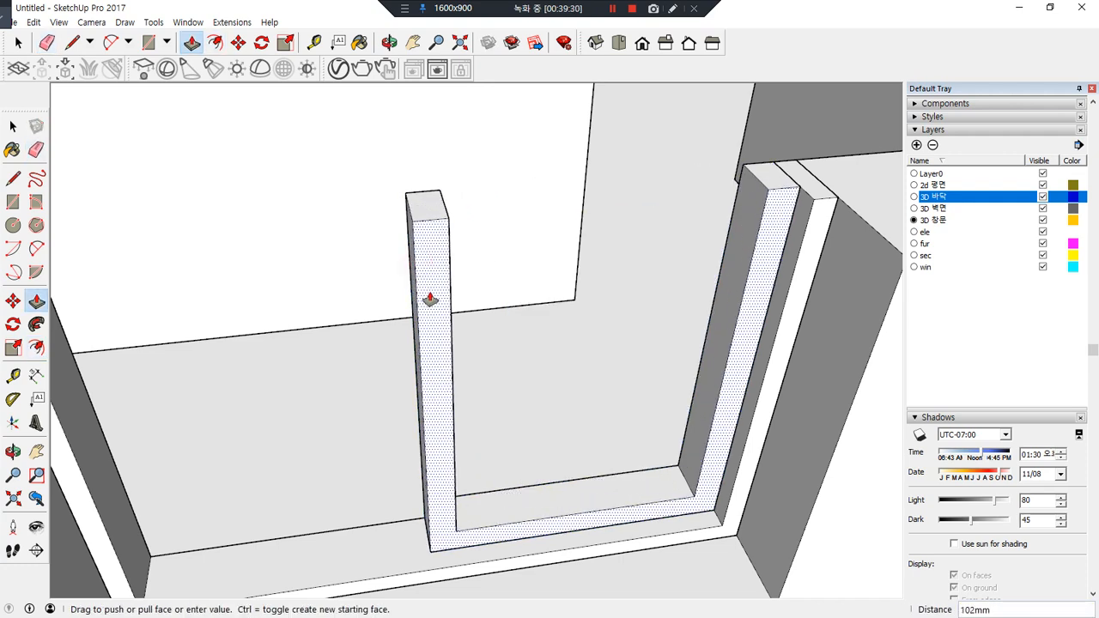
click(430, 299)
key(space)
click(432, 239)
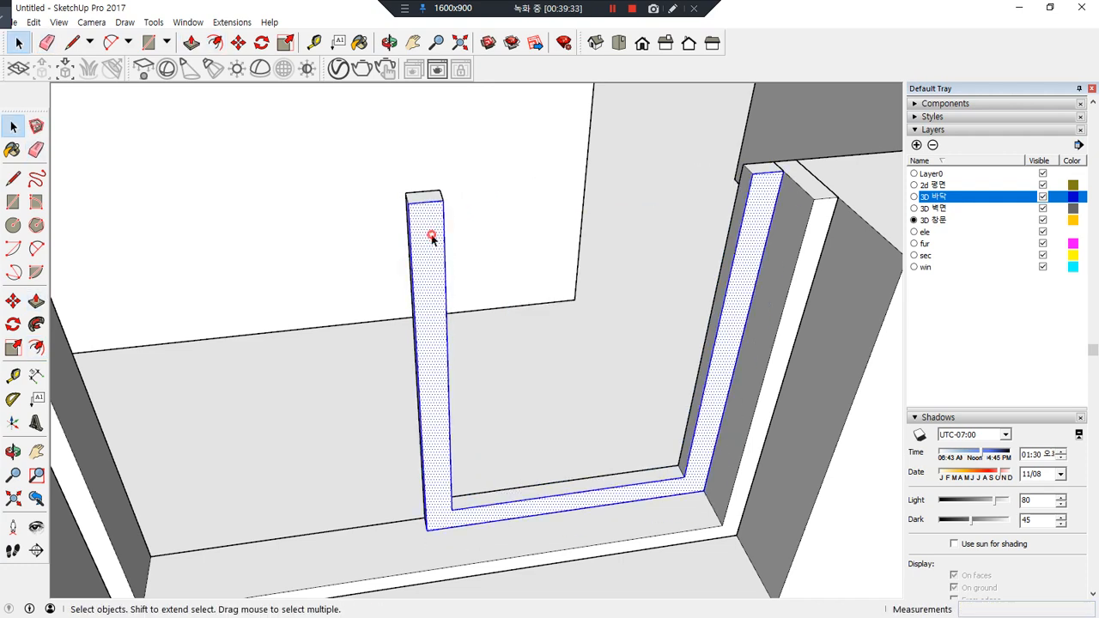
triple_click(432, 239)
right_click(429, 235)
key(g)
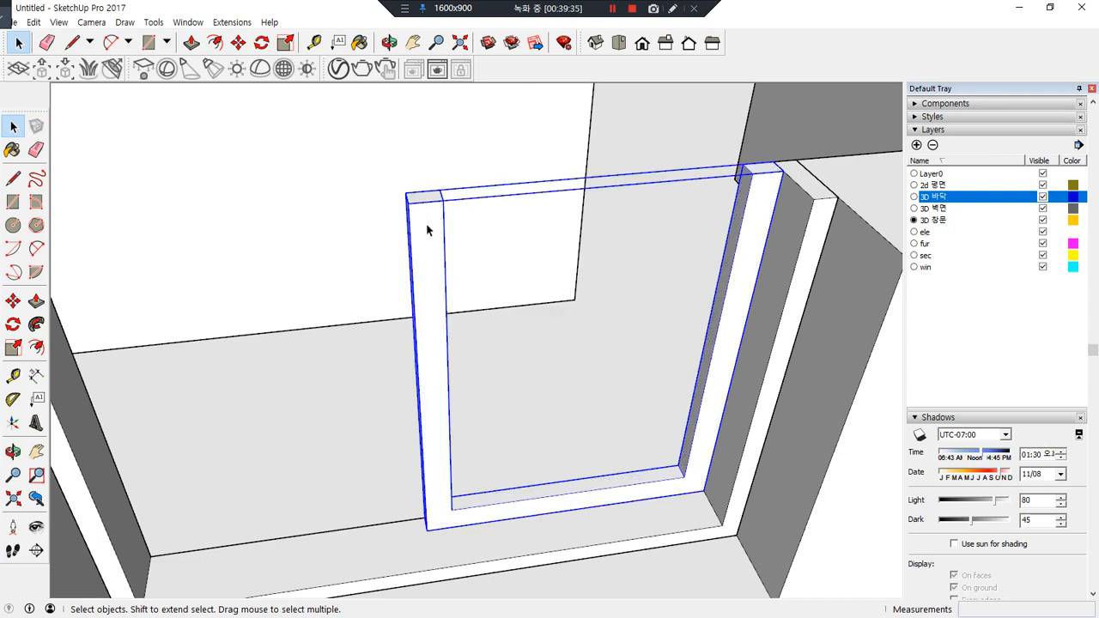
Draw a rectangle filling the sash opening as the glass pane and make it a group
key(r)
click(442, 200)
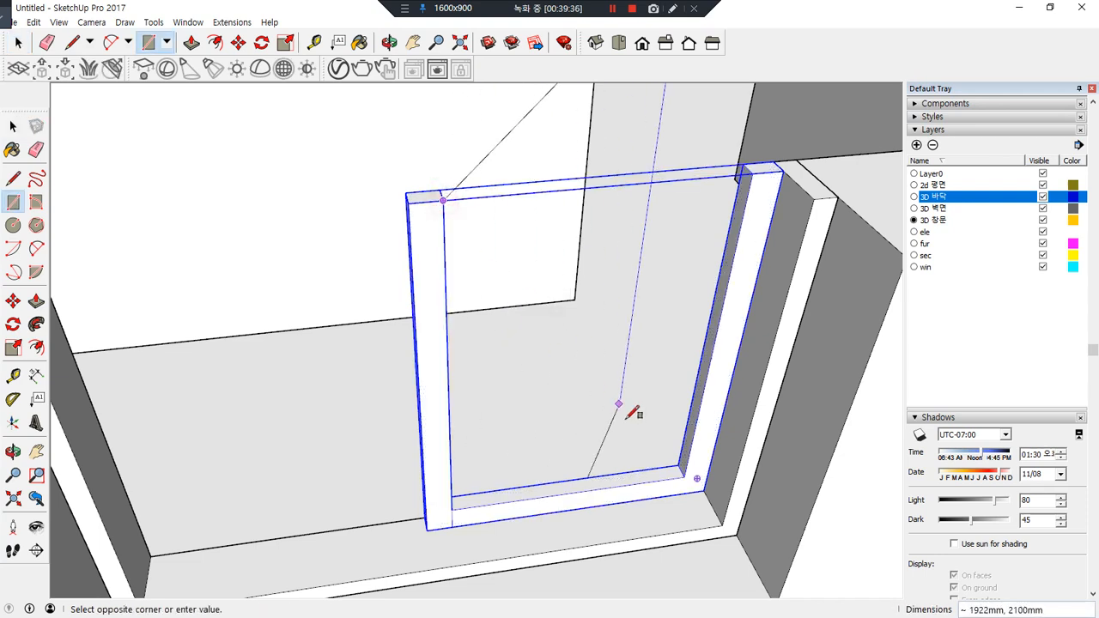
click(685, 477)
key(space)
click(555, 211)
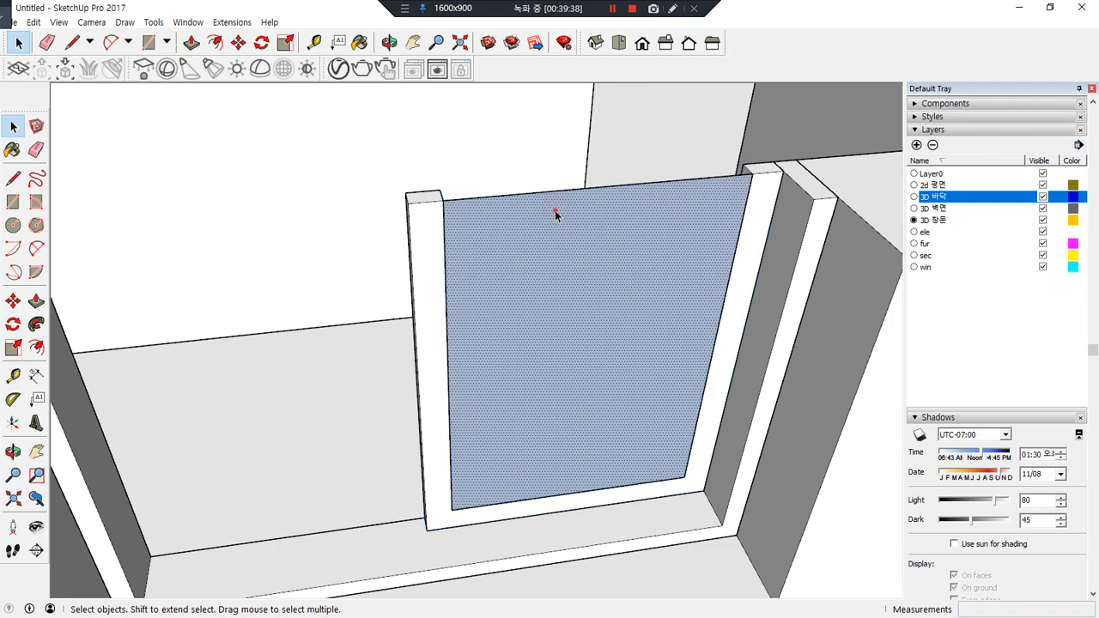
right_click(538, 226)
key(g)
Move the glass pane 20 mm back to the midpoint of the sash's depth
scroll(771, 178, up, 4)
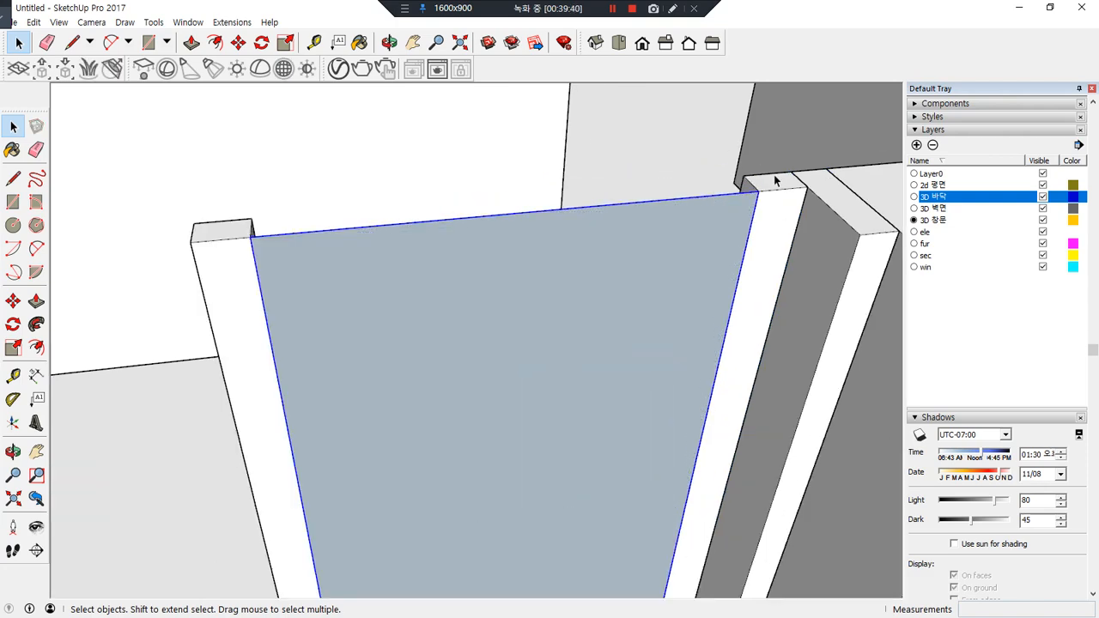
scroll(763, 203, up, 3)
middle_drag(762, 202, 747, 252)
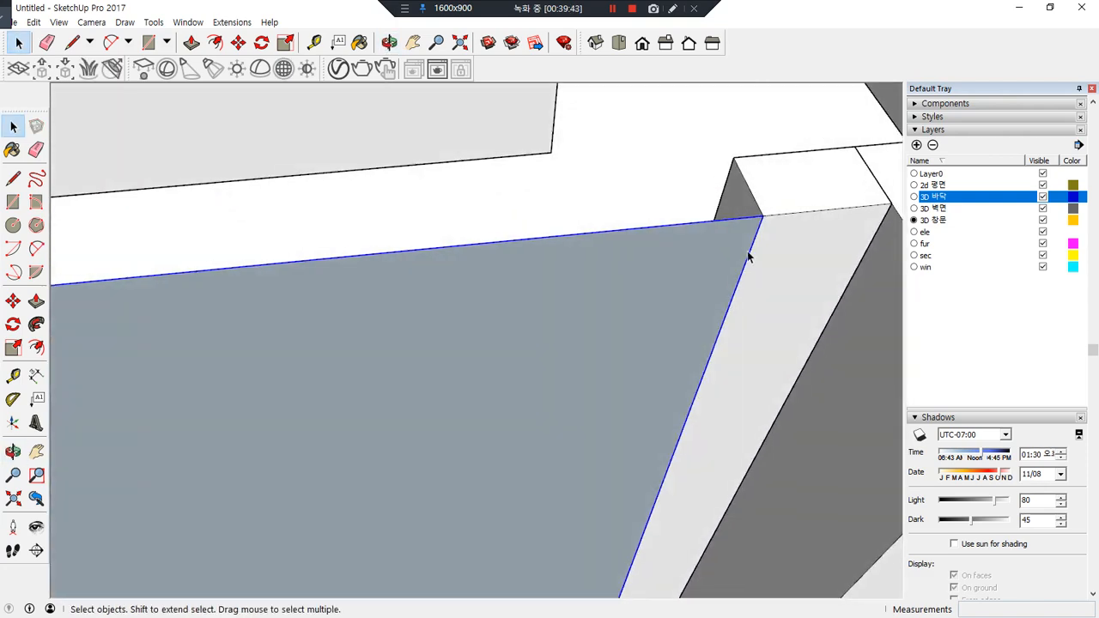
scroll(748, 252, up, 1)
key(m)
click(764, 209)
click(748, 172)
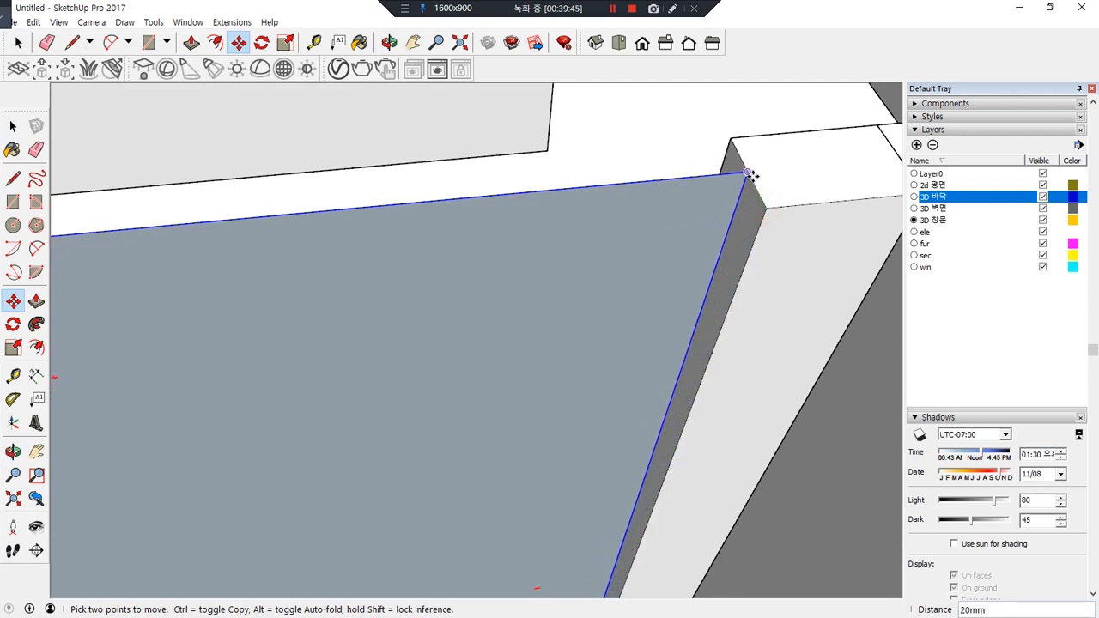
Move the sash and its glass pane together 35 mm forward along the depth of the outer frame
key(space)
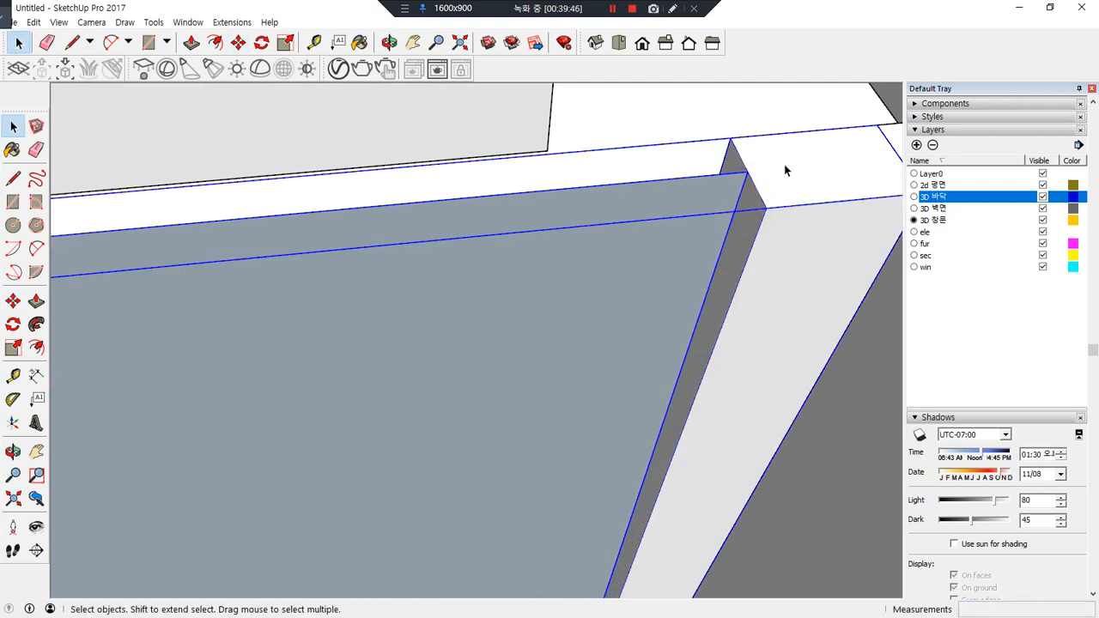
right_click(785, 171)
key(Escape)
scroll(781, 168, down, 5)
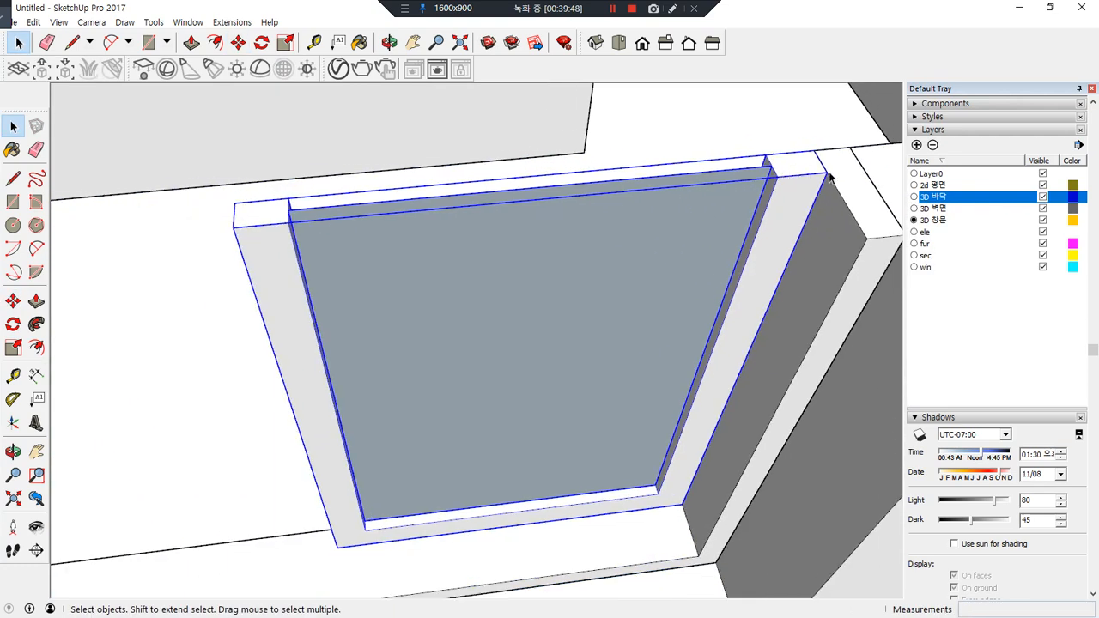
scroll(829, 177, up, 2)
key(m)
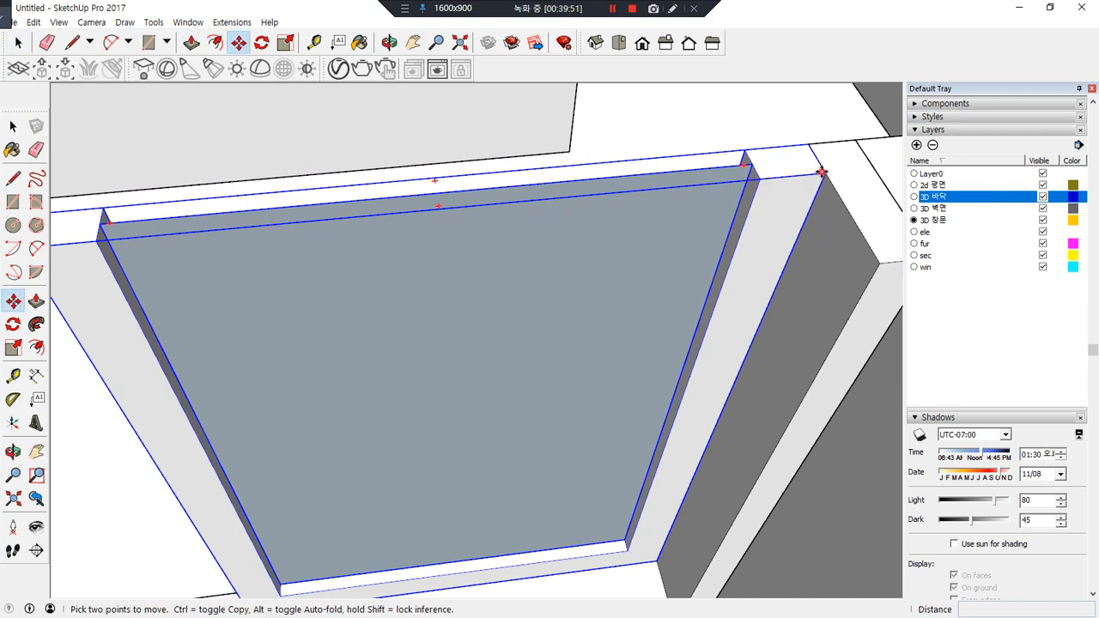
click(822, 172)
click(841, 201)
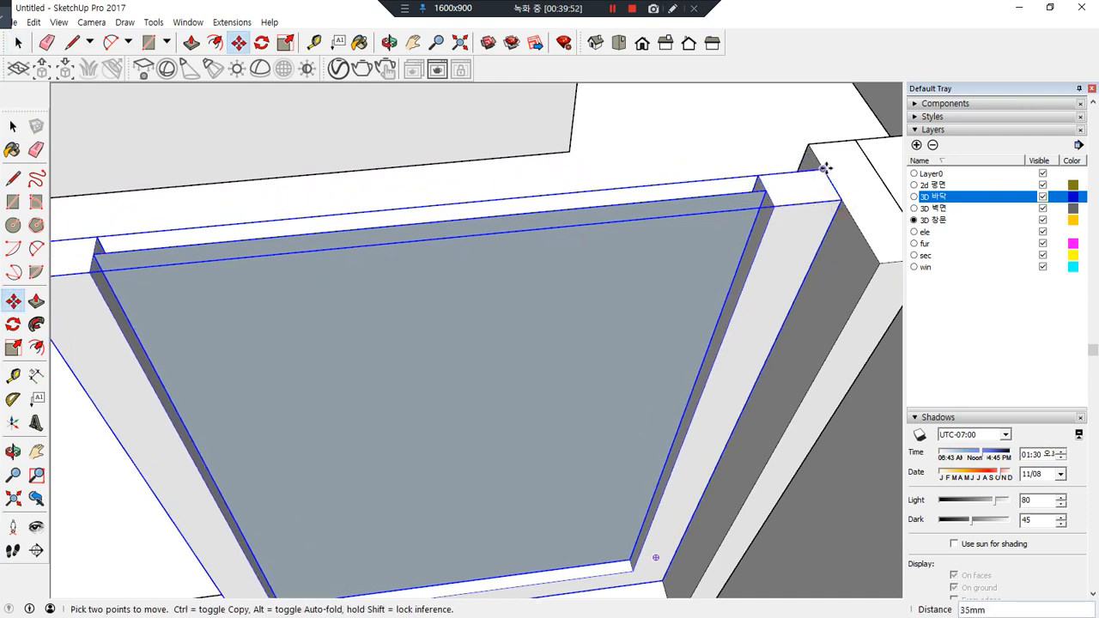
Copy the sash and its glass pane into the other half of the frame, directly in front of the first sash
key(ctrl)
click(823, 173)
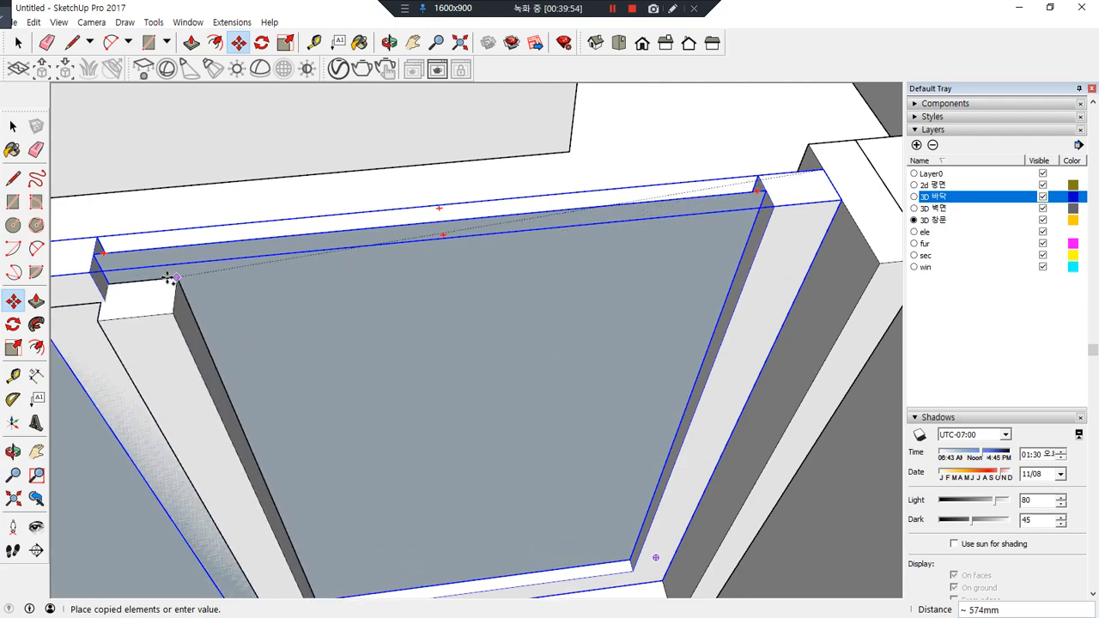
click(82, 279)
scroll(425, 356, down, 5)
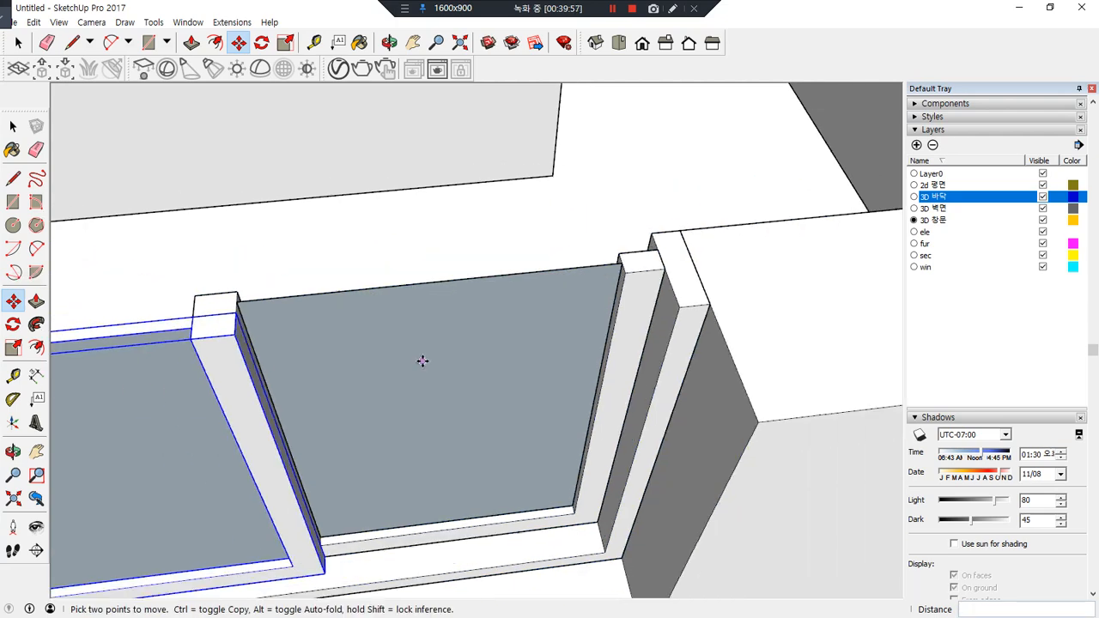
Copy the complete double window, with its outer frame and both glazed sashes, 150 mm across the wall thickness toward the other wall face
key(space)
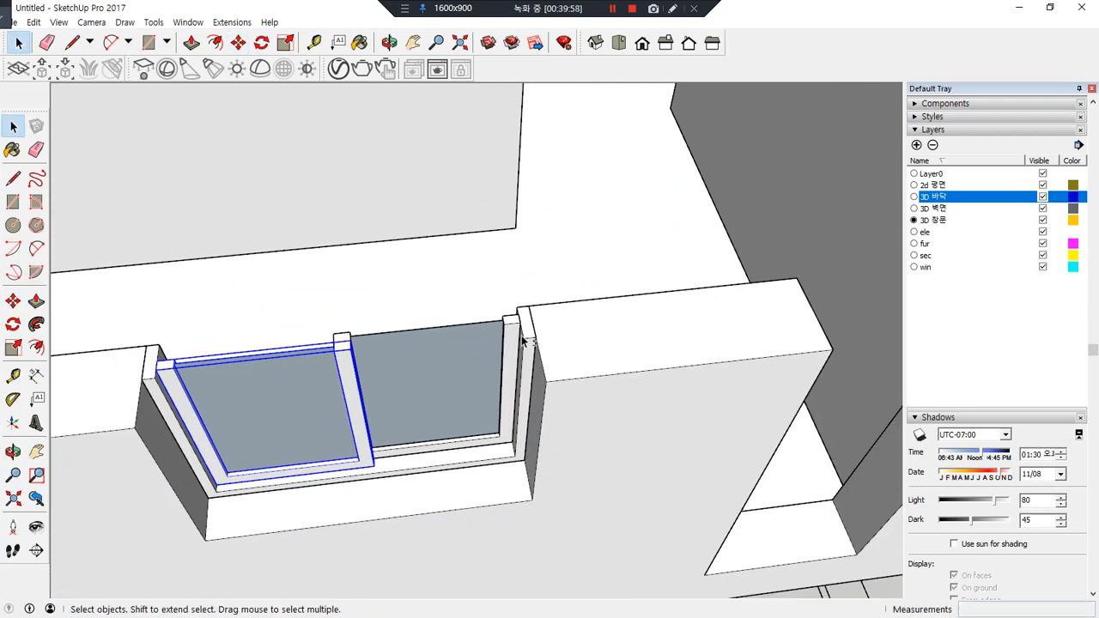
shift+click(457, 353)
shift+click(530, 342)
key(m)
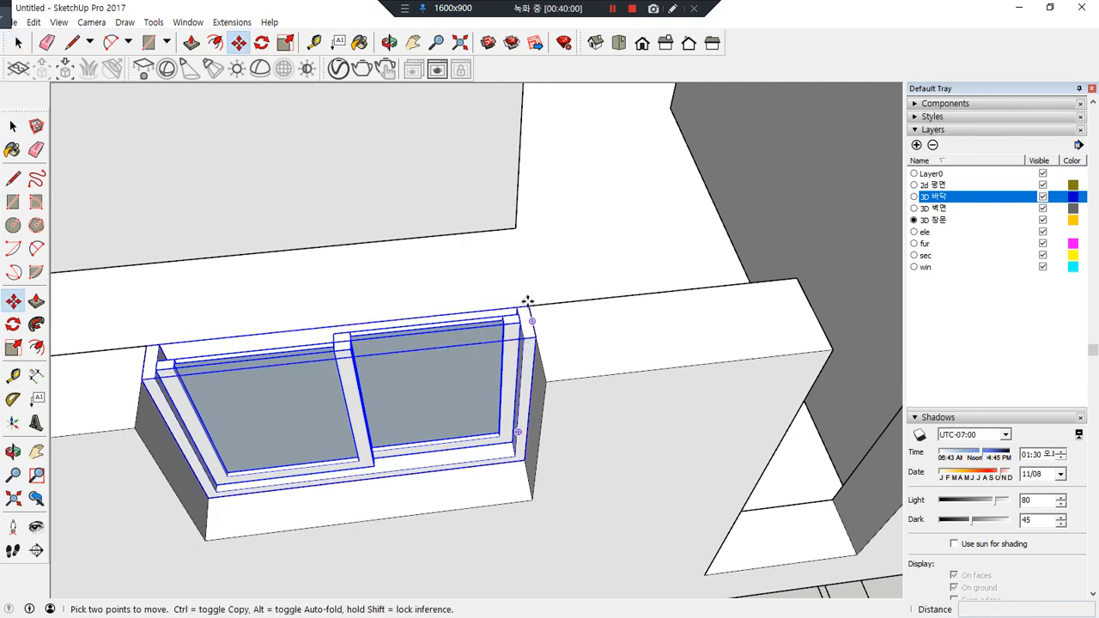
click(527, 305)
key(ctrl)
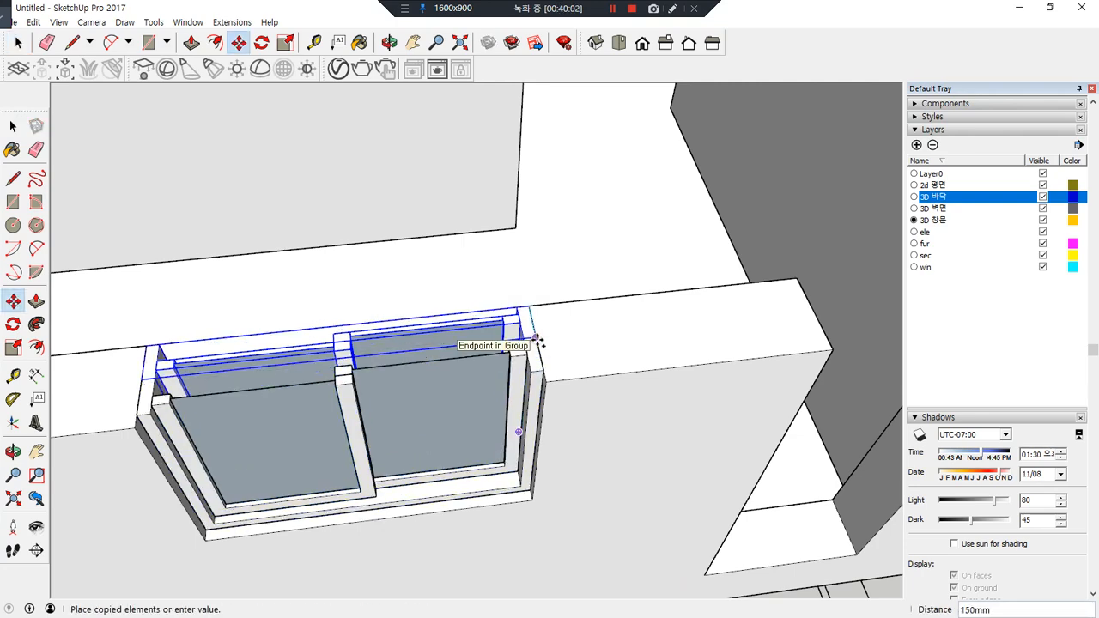
click(535, 332)
key(space)
middle_drag(194, 485, 355, 393)
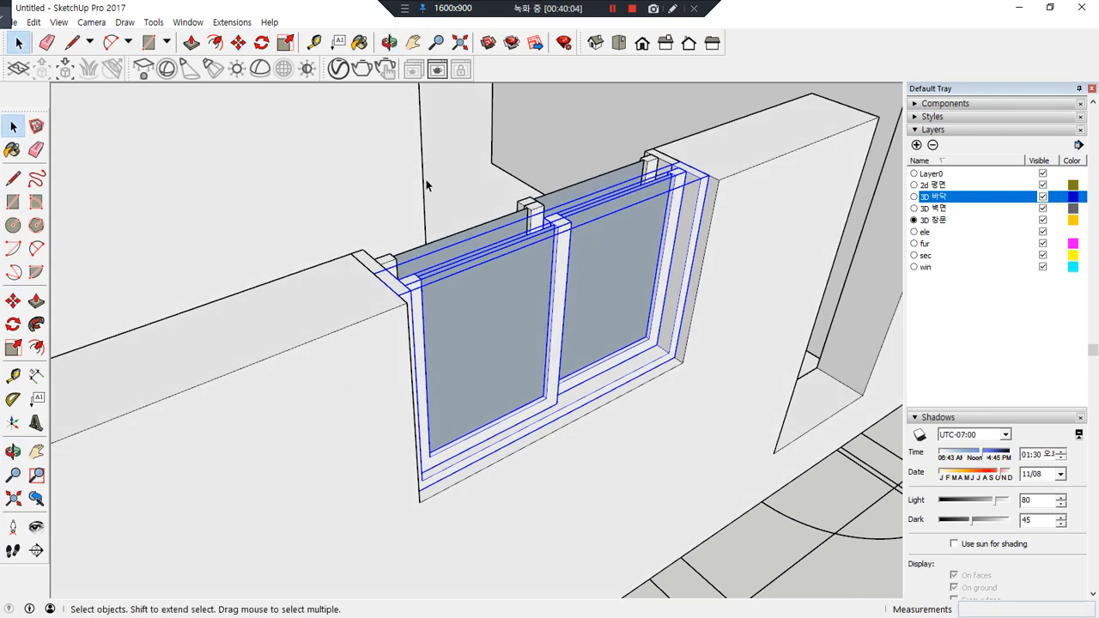
Examine the wall openings around the house that have no windows, including the small rectangular opening in the end wall
scroll(755, 537, down, 8)
middle_drag(732, 534, 584, 481)
key(ctrl+2)
mouse_move(387, 471)
mouse_down()
mouse_move(490, 355)
mouse_move(418, 469)
mouse_up()
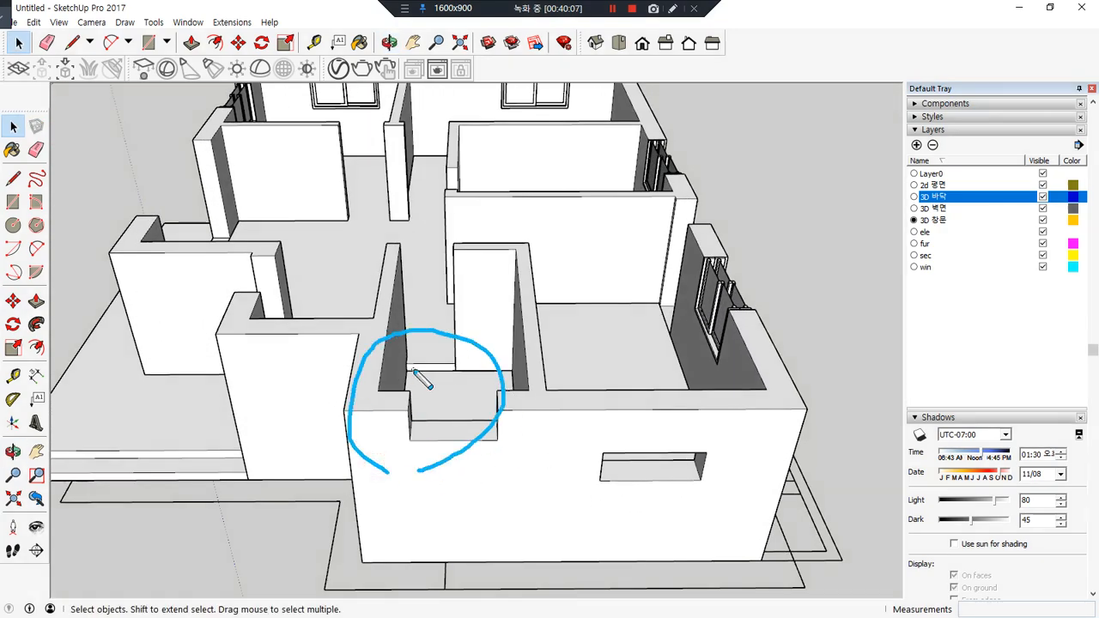
key(Escape)
middle_drag(445, 440, 447, 413)
middle_drag(667, 421, 687, 421)
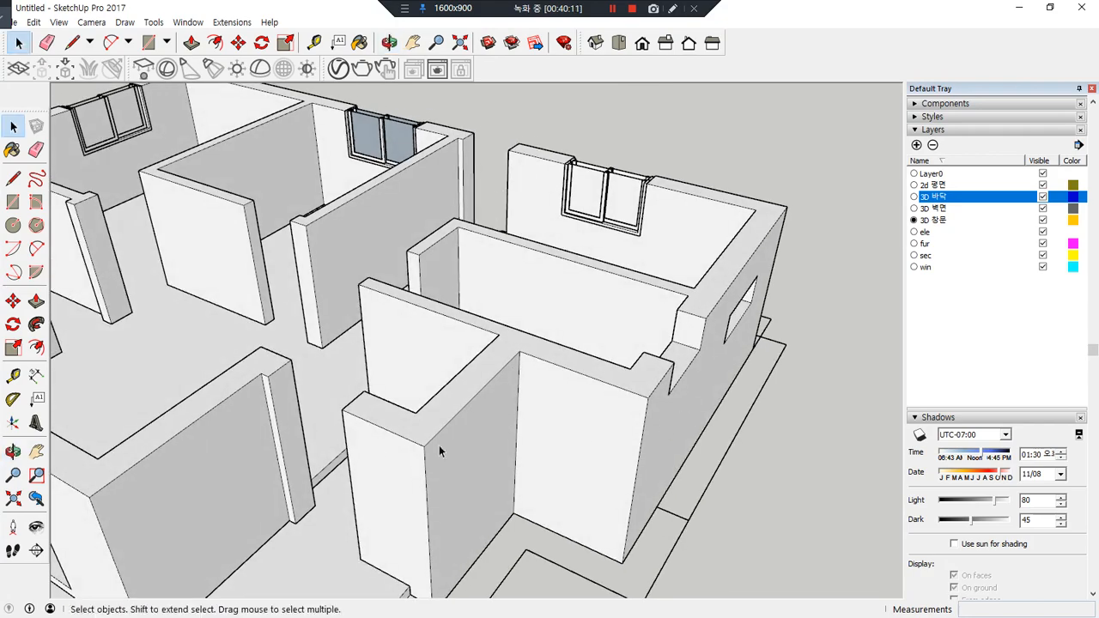
scroll(382, 443, down, 1)
key(l)
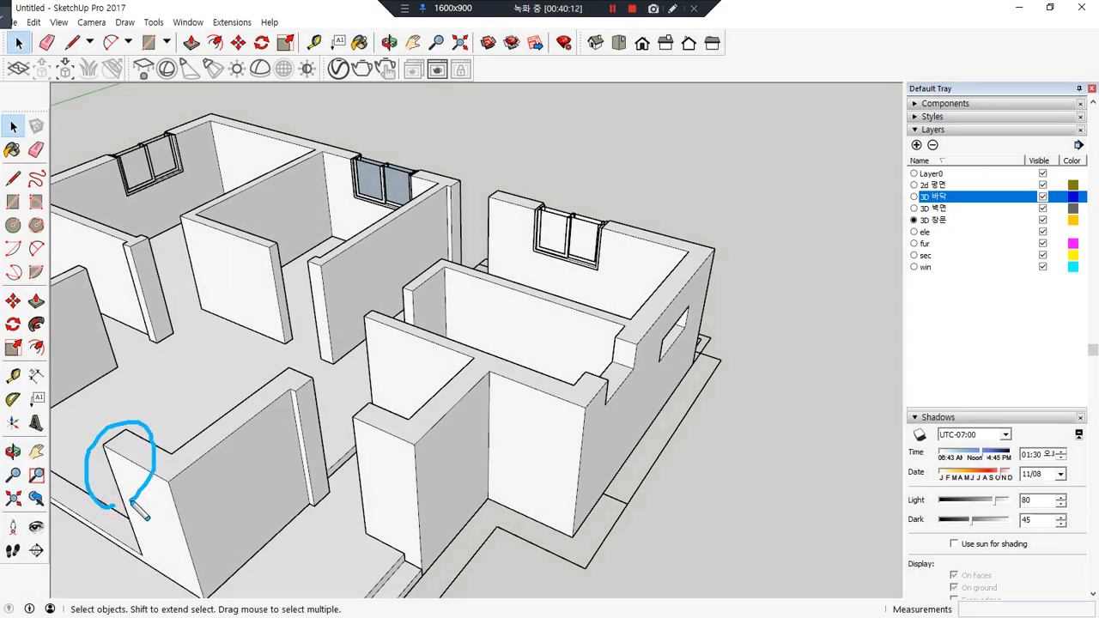
drag(584, 427, 647, 455)
key(Escape)
click(759, 428)
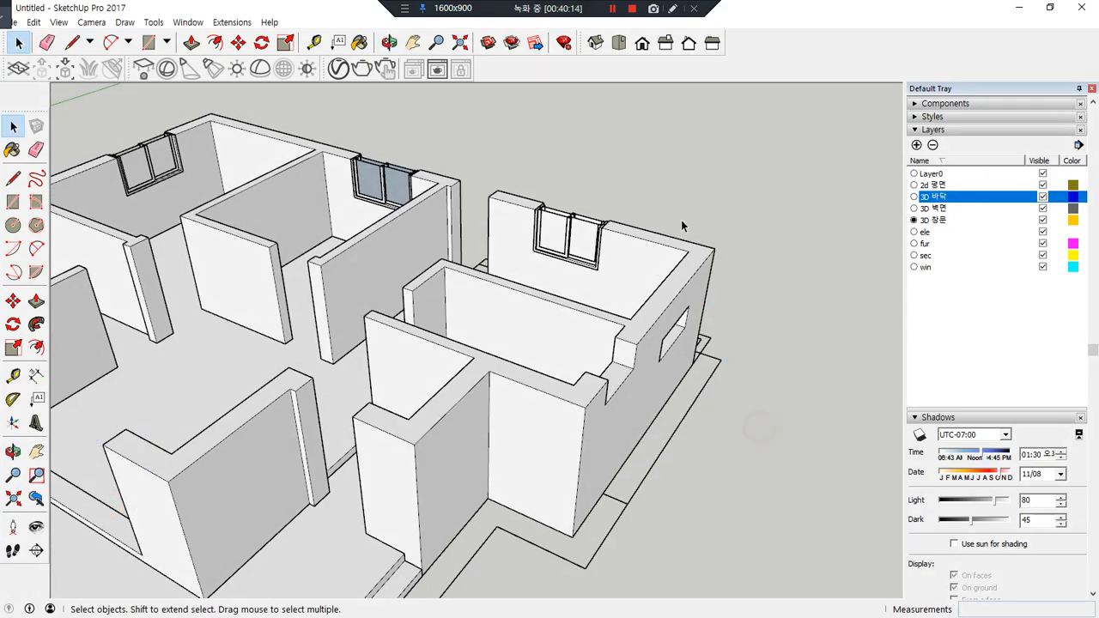
mouse_move(675, 220)
middle_down()
mouse_move(438, 260)
mouse_move(739, 279)
middle_up()
middle_drag(566, 333, 583, 403)
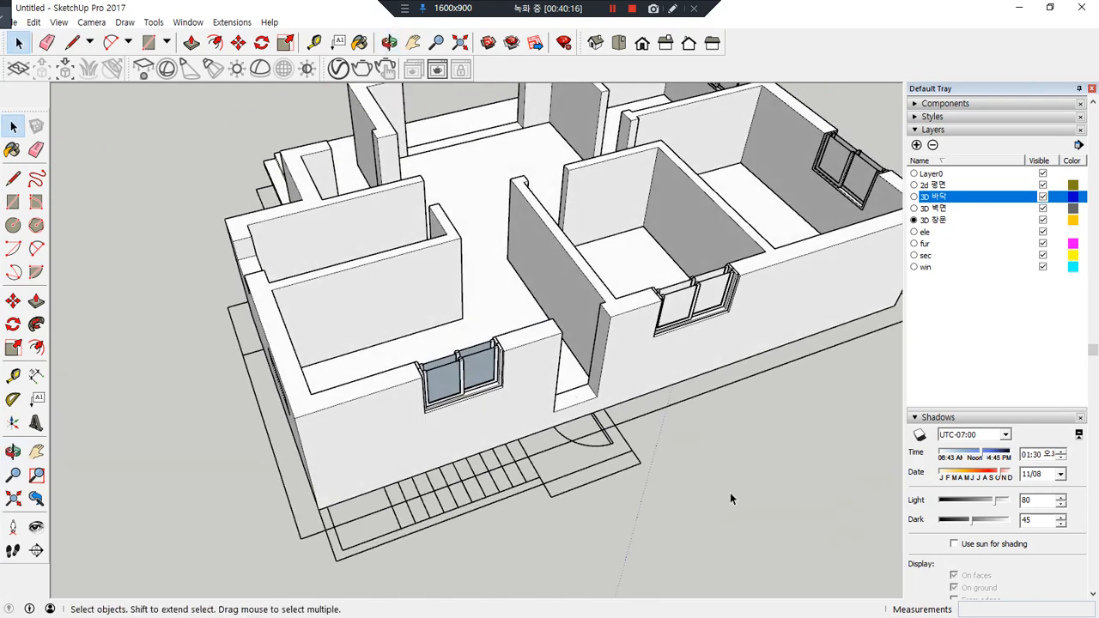
scroll(407, 238, up, 10)
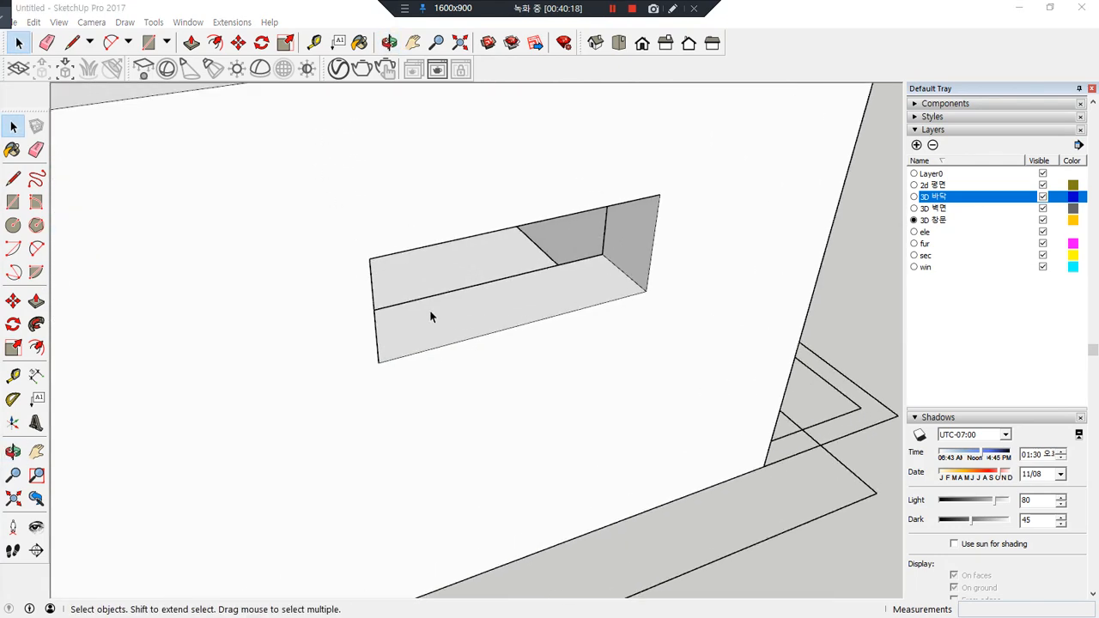
middle_drag(432, 312, 417, 252)
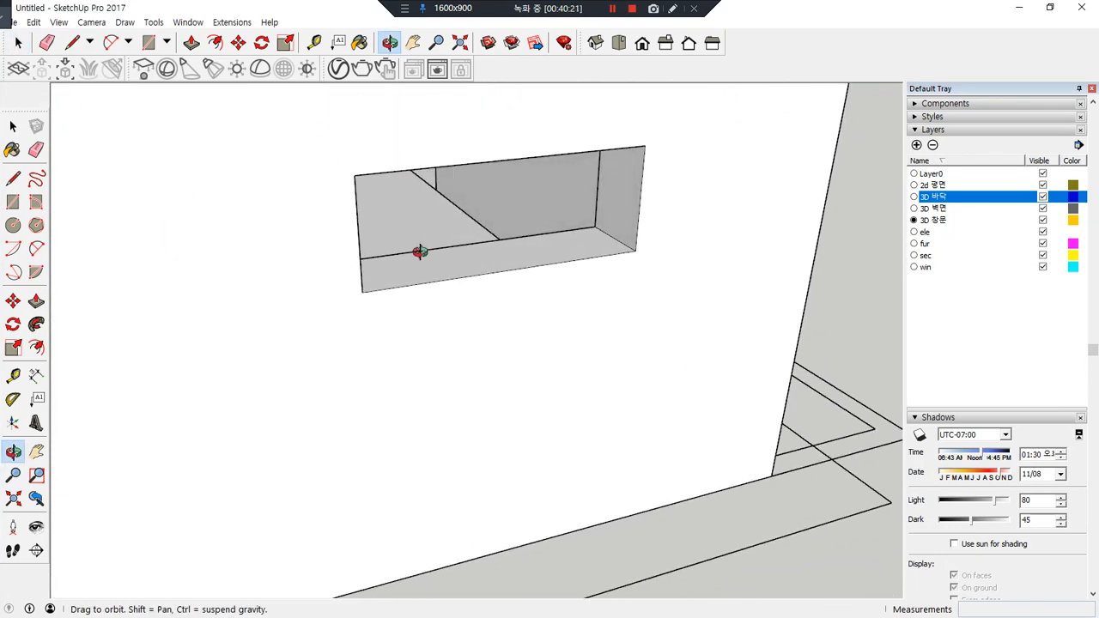
Draw a 450 × 1200 mm rectangle covering the small window opening in the wall
scroll(477, 198, up, 2)
scroll(477, 197, up, 1)
key(r)
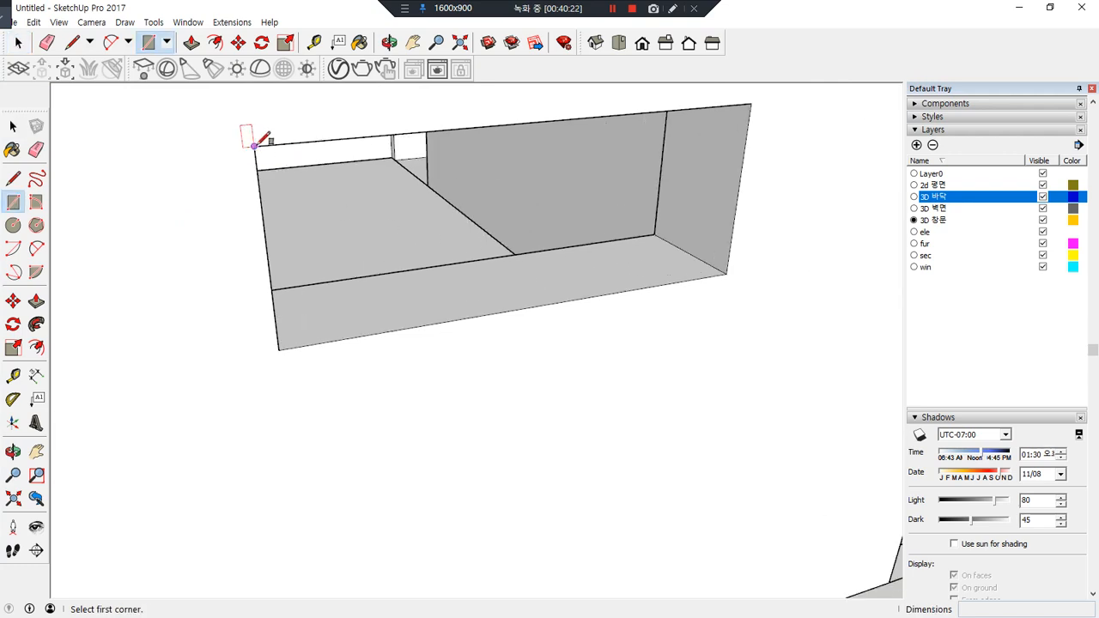
click(254, 144)
click(727, 272)
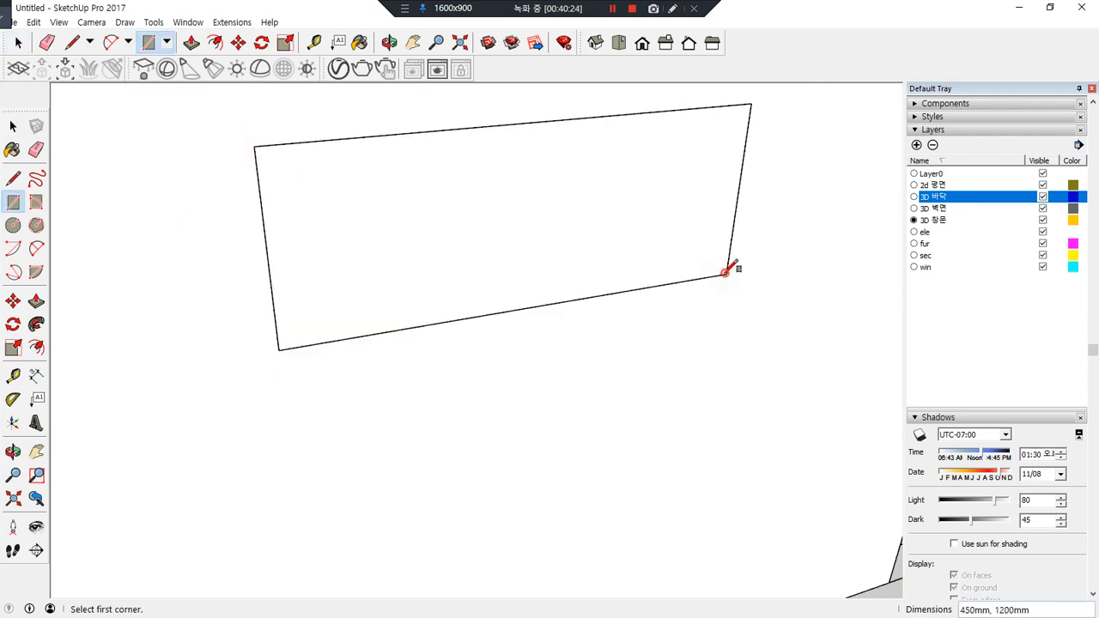
Offset the rectangle's outline inward to form a narrow frame border and delete the inner face
key(space)
click(572, 214)
key(f)
click(579, 171)
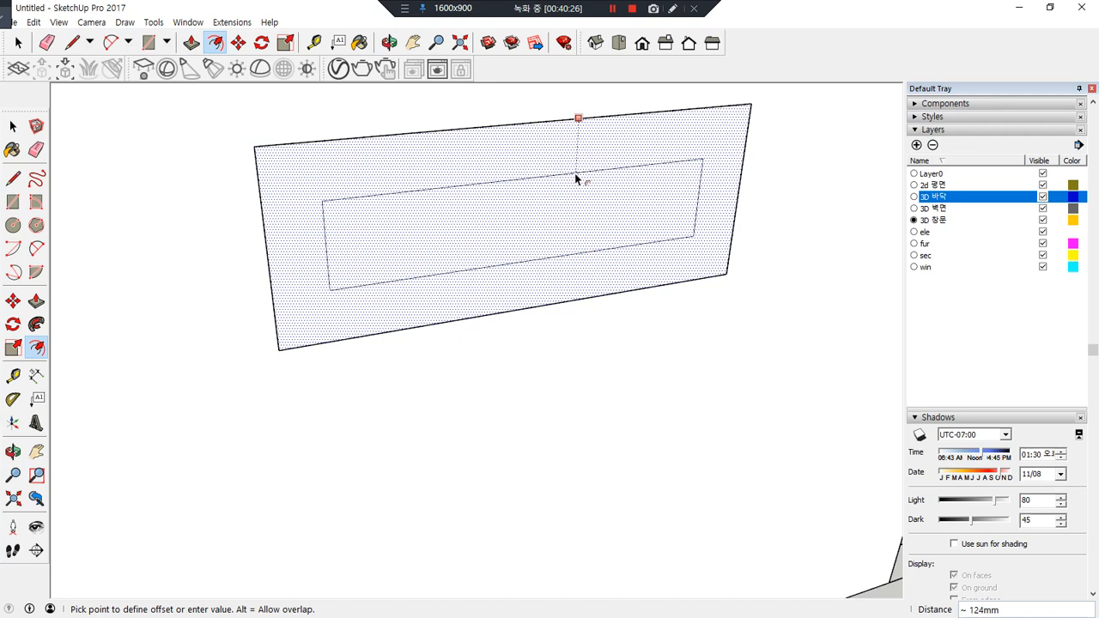
key(Return)
key(space)
click(575, 176)
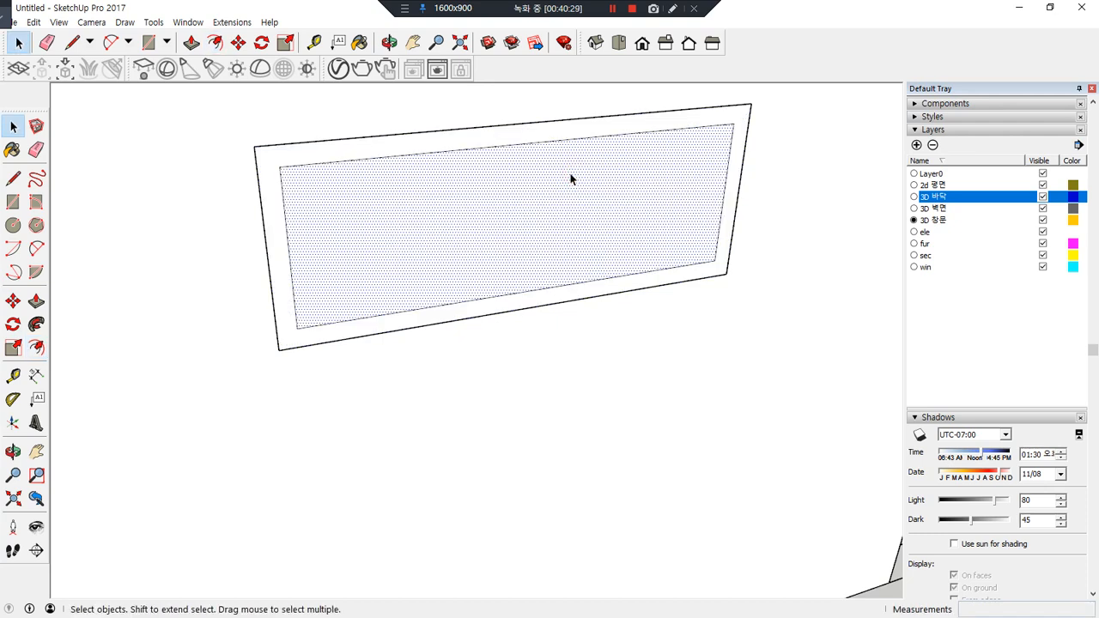
key(Delete)
Push/Pull the frame border to a depth of 150 mm and make the whole frame a group
key(p)
click(530, 300)
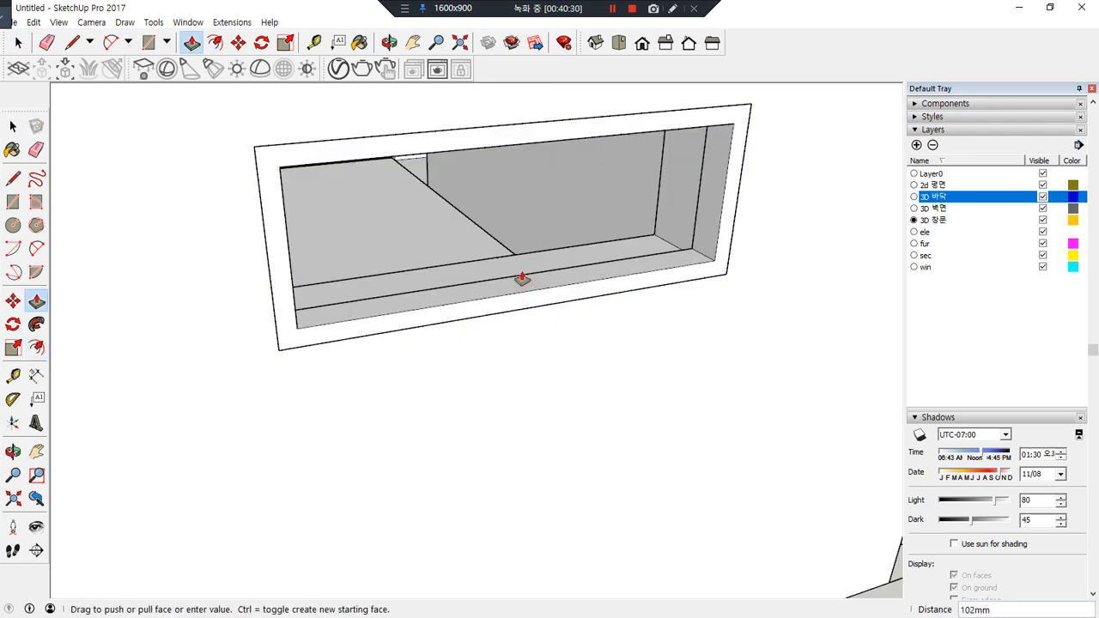
text(150)
key(Return)
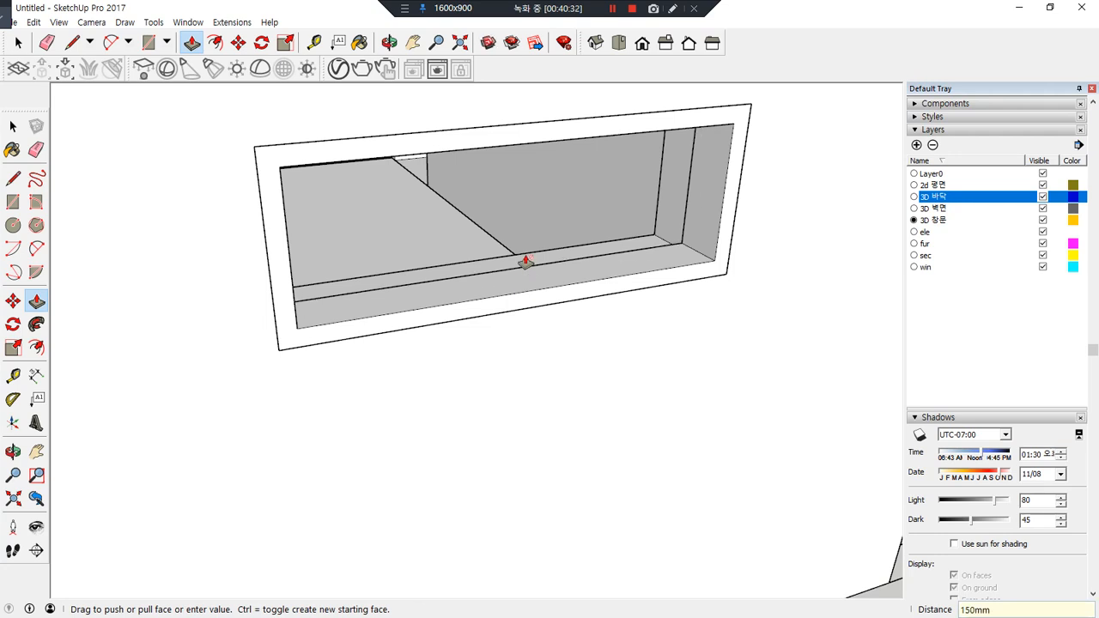
key(space)
triple_click(518, 288)
right_click(522, 287)
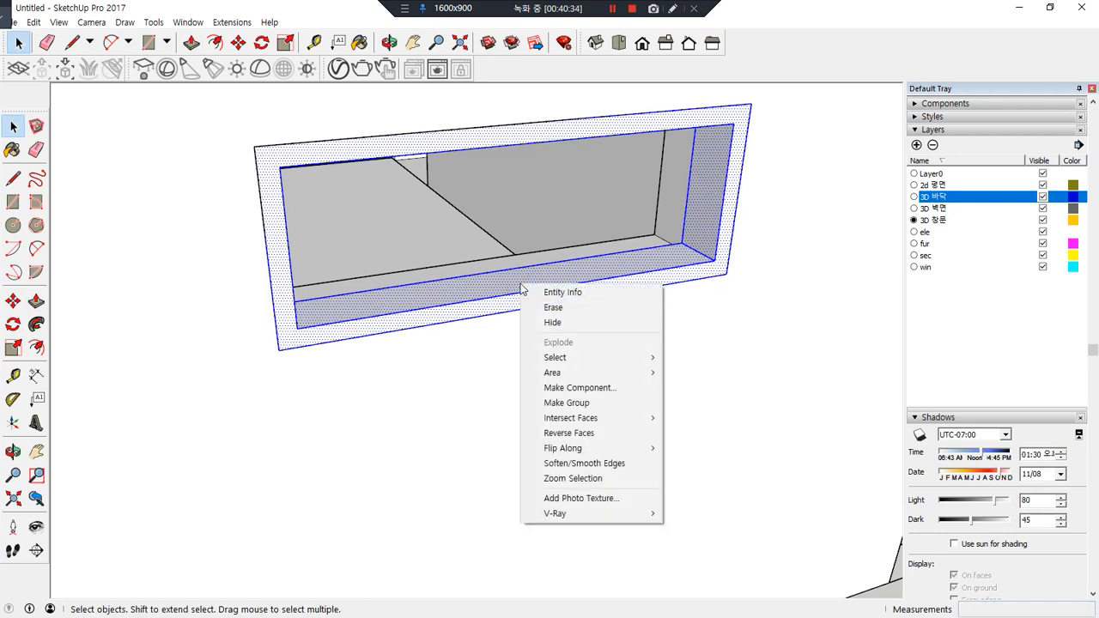
key(g)
Draw a 360 × 555 mm rectangle from the frame's upper inner corner to the midpoint of its lower inner edge
key(r)
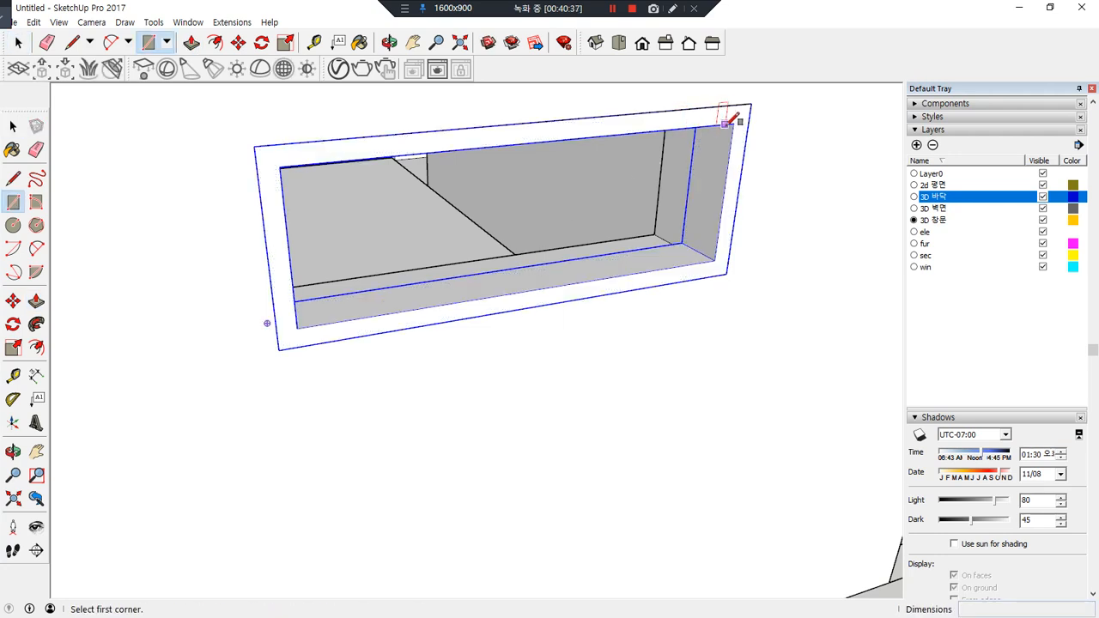
click(733, 122)
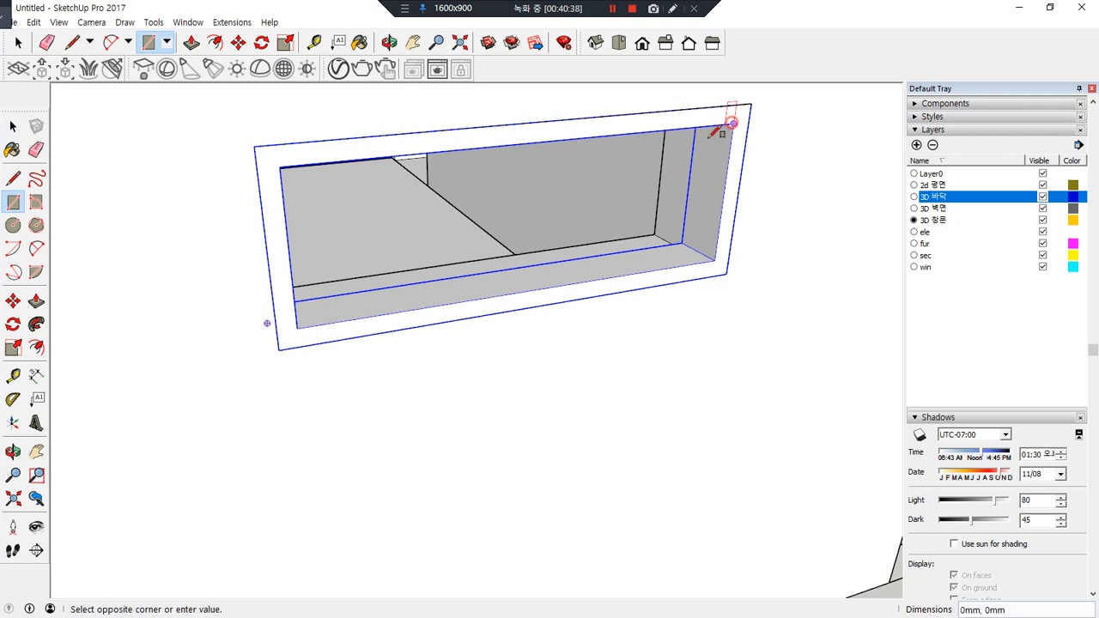
click(526, 290)
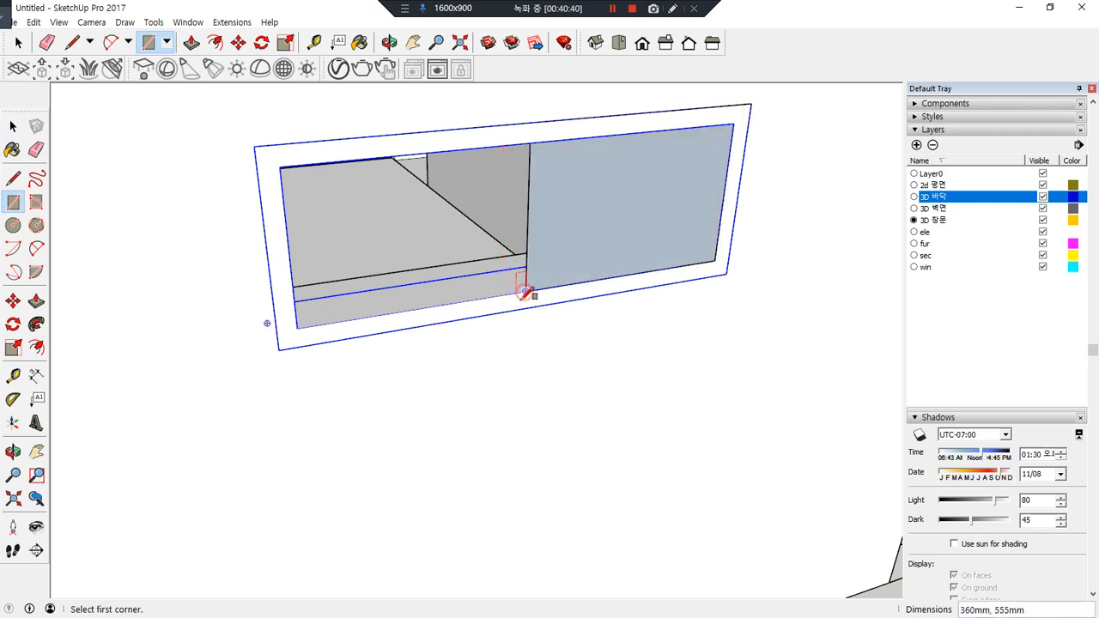
key(space)
Move the rectangle's vertical edge at the frame's centre outward along the frame to widen the sash face past the midpoint
click(529, 269)
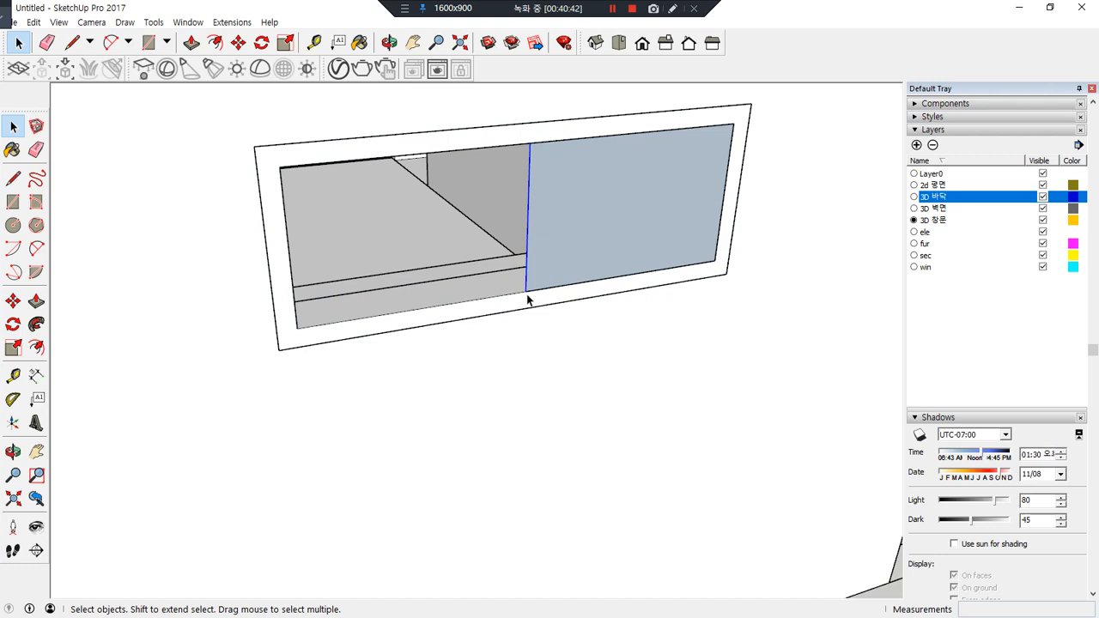
key(m)
click(529, 288)
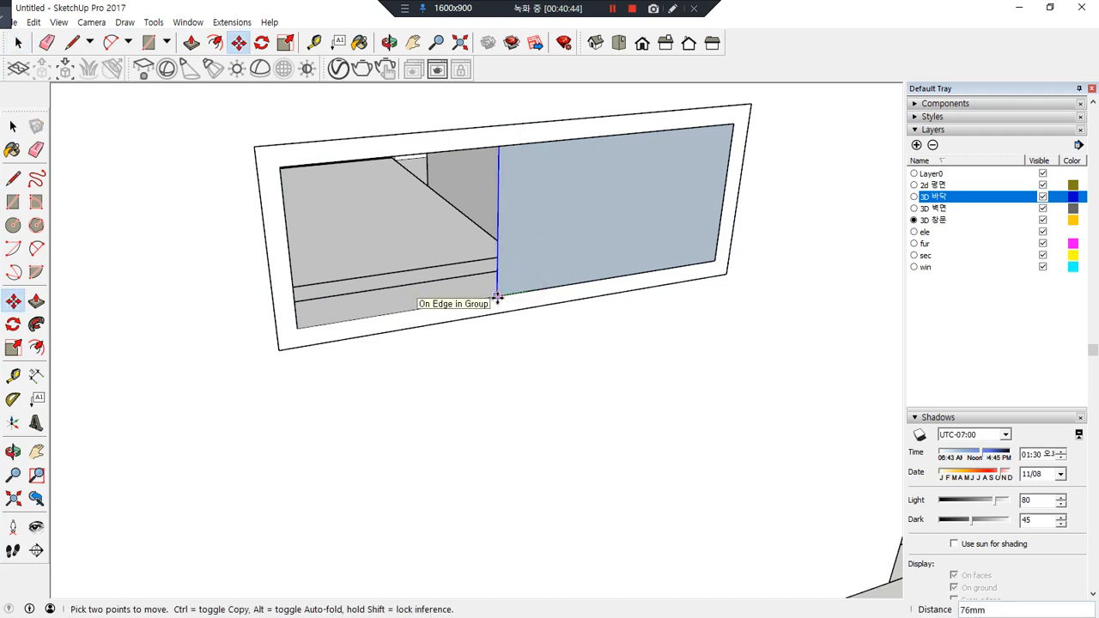
key(Return)
key(space)
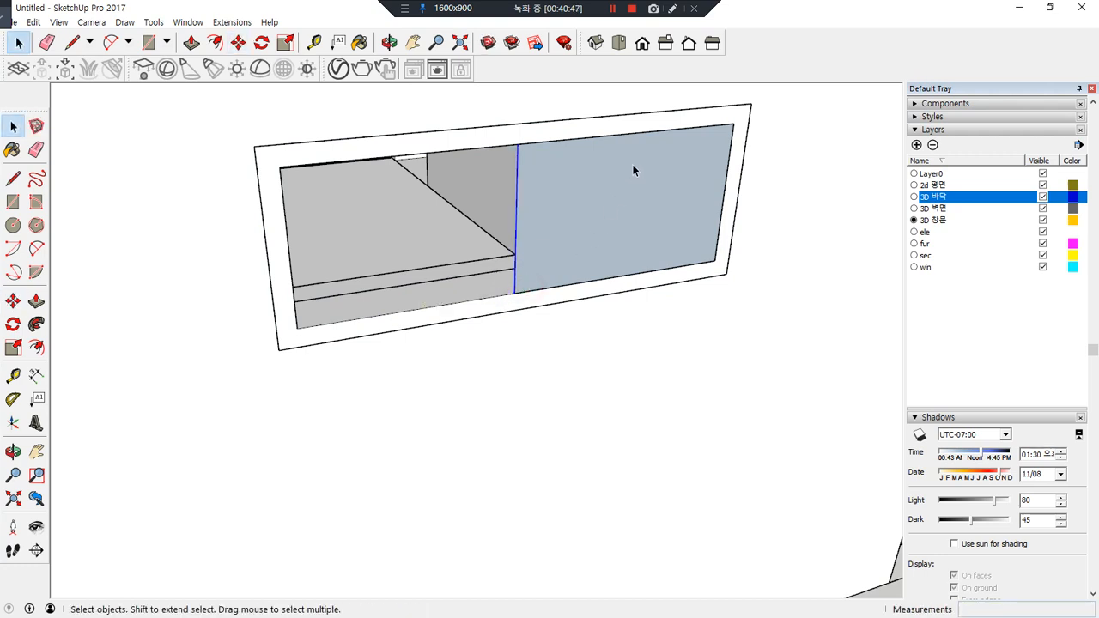
Offset the sash face inward by 60 mm and delete its inner face
key(f)
click(638, 160)
click(631, 177)
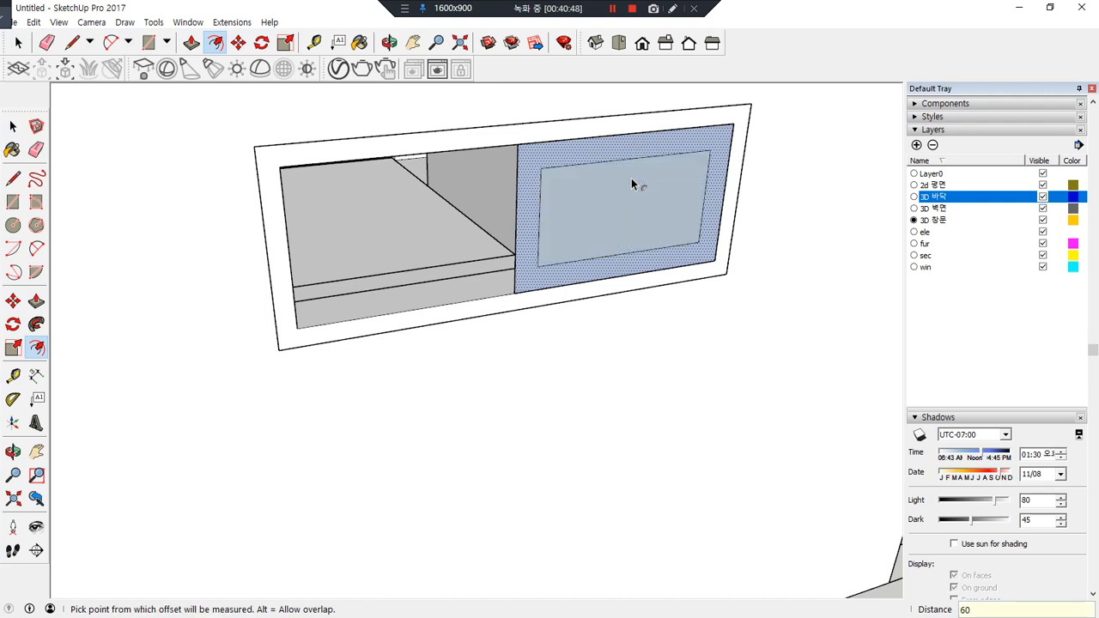
key(space)
click(631, 202)
key(Delete)
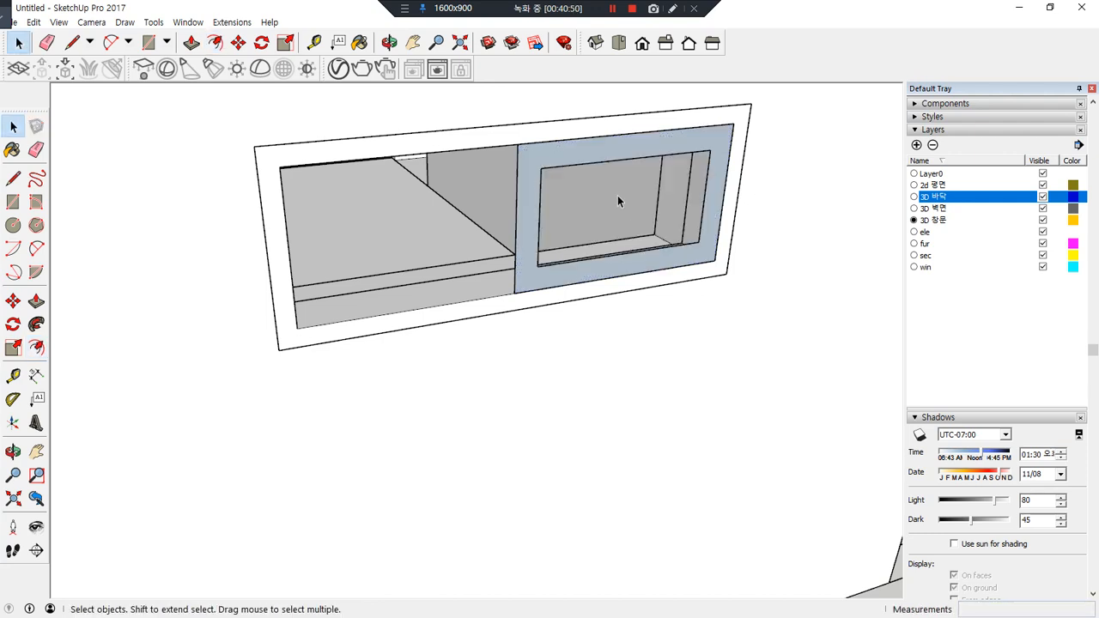
Push/Pull the sash border into the frame's depth and make the solid sash a group
key(p)
click(530, 272)
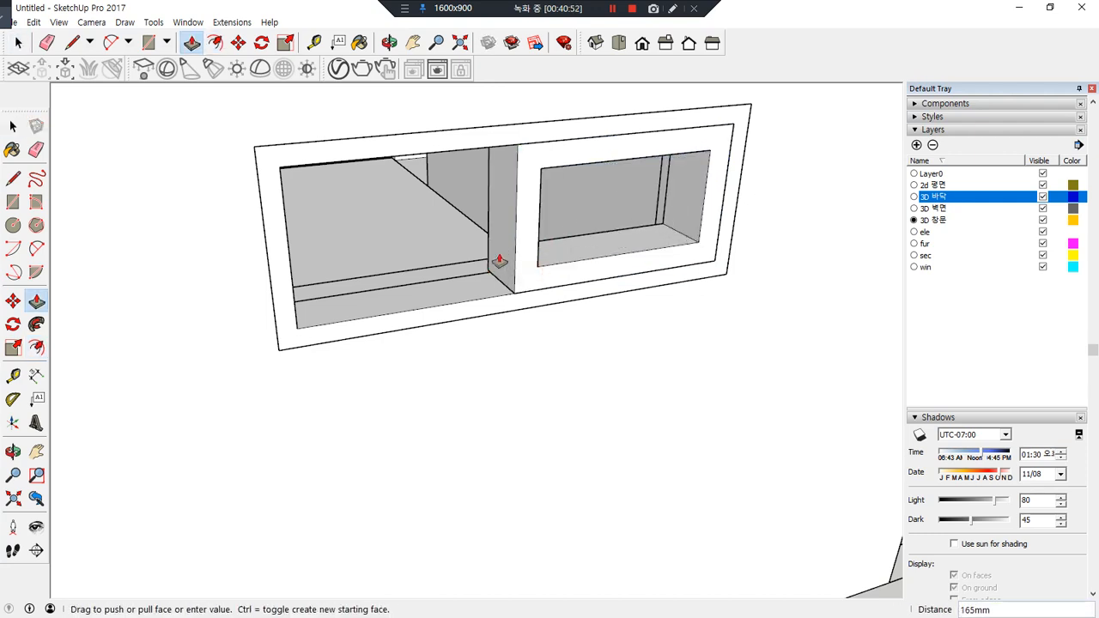
key(Return)
key(space)
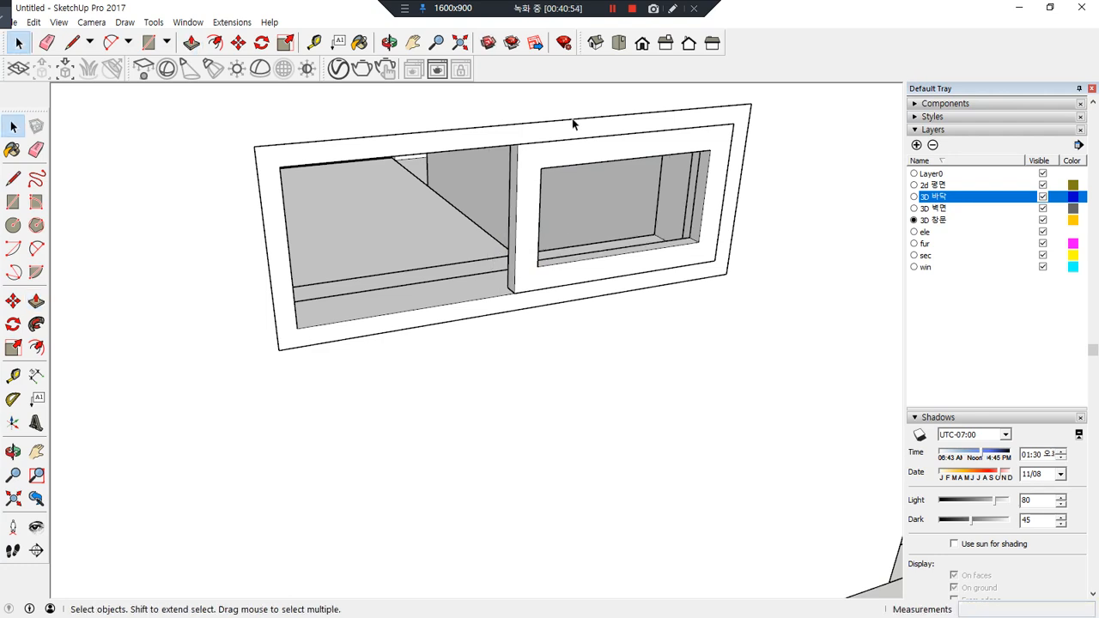
triple_click(528, 175)
right_click(529, 176)
key(Escape)
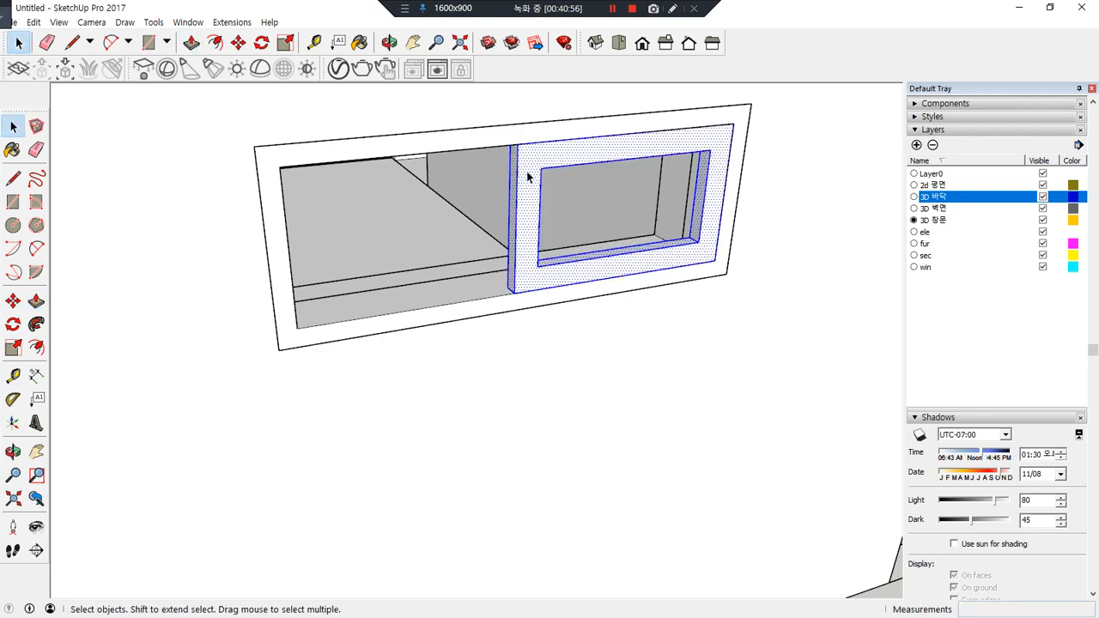
Draw a rectangle filling the sash opening as the glass pane and group its face with its edges
scroll(552, 172, up, 2)
key(r)
click(538, 166)
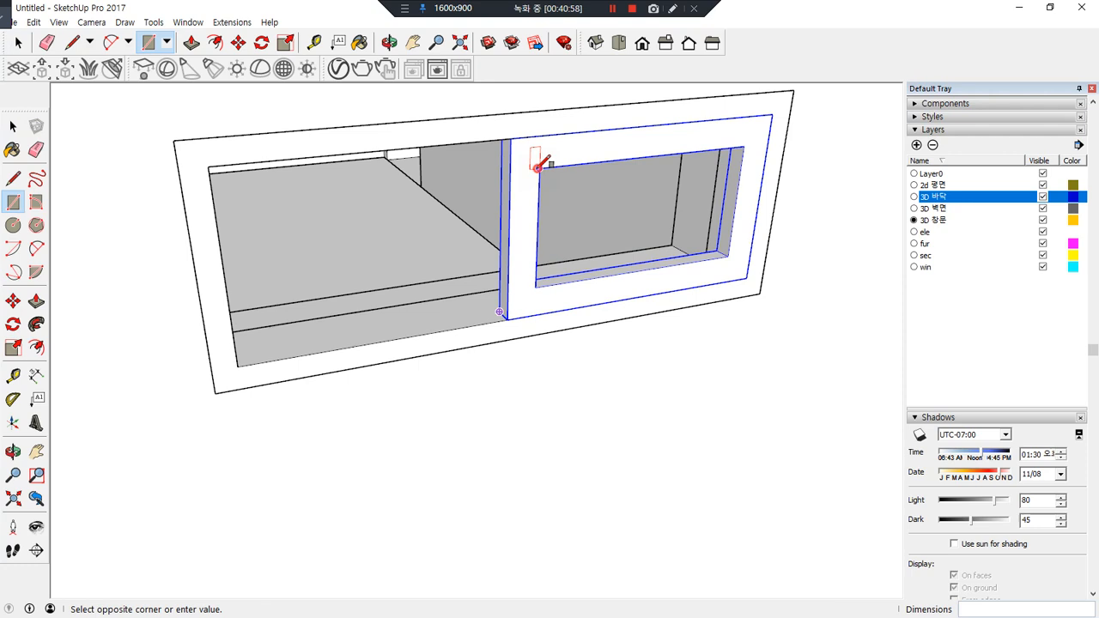
click(730, 253)
key(space)
click(630, 203)
right_click(630, 204)
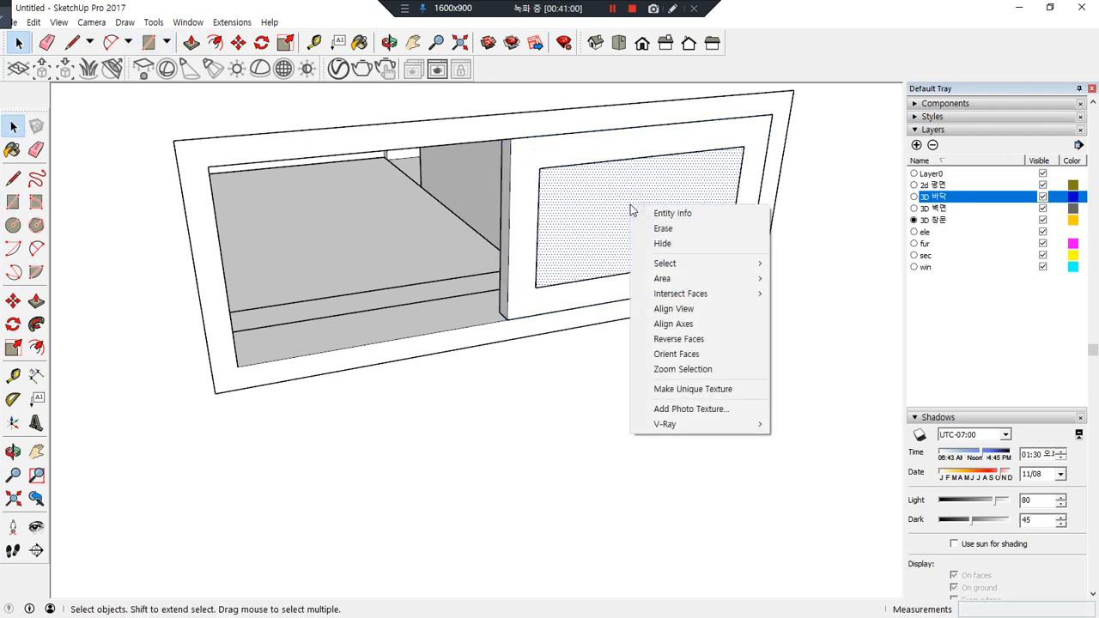
click(612, 201)
right_click(612, 203)
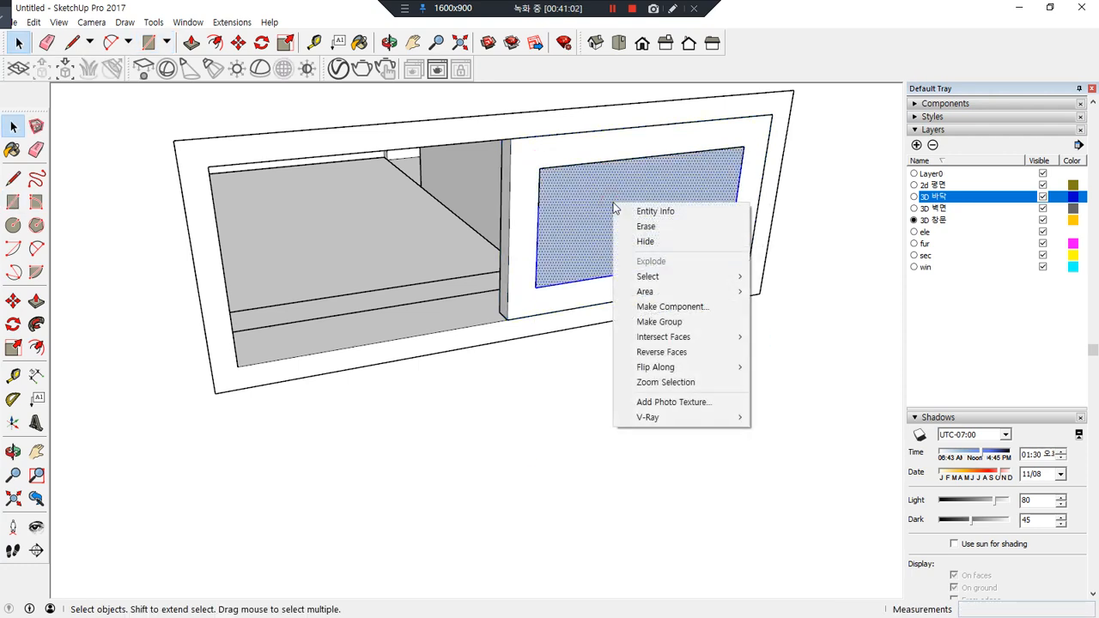
click(659, 321)
Move the glass pane from the sash's outer face to the middle of the sash's thickness
scroll(696, 243, up, 3)
middle_drag(698, 248, 998, 208)
scroll(405, 225, up, 3)
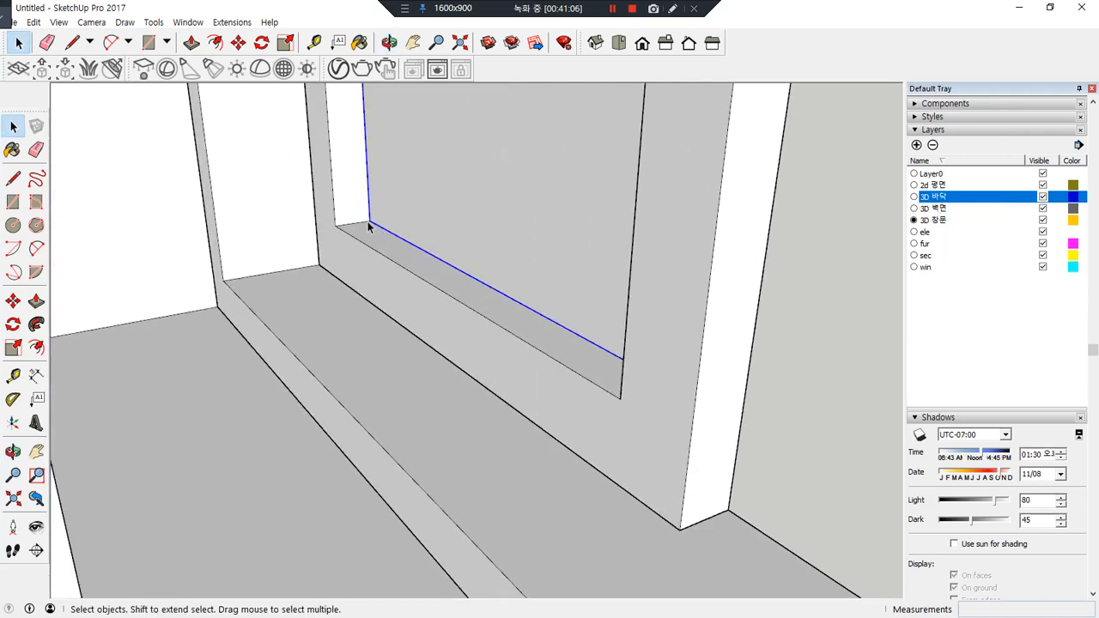
middle_drag(369, 226, 421, 246)
key(m)
scroll(365, 214, up, 3)
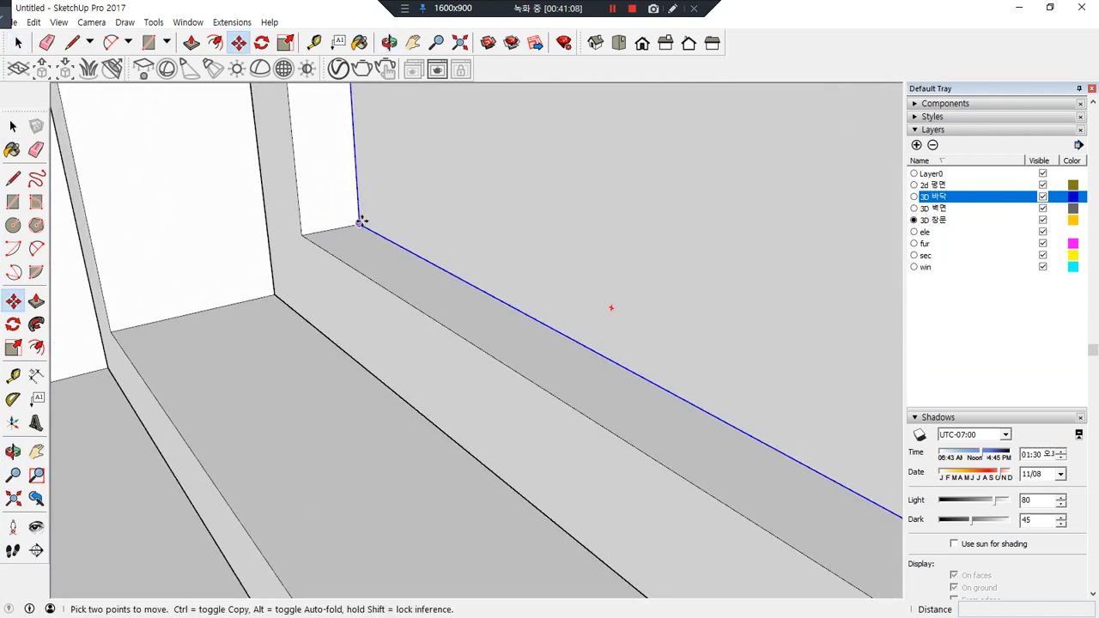
click(360, 221)
click(331, 230)
key(space)
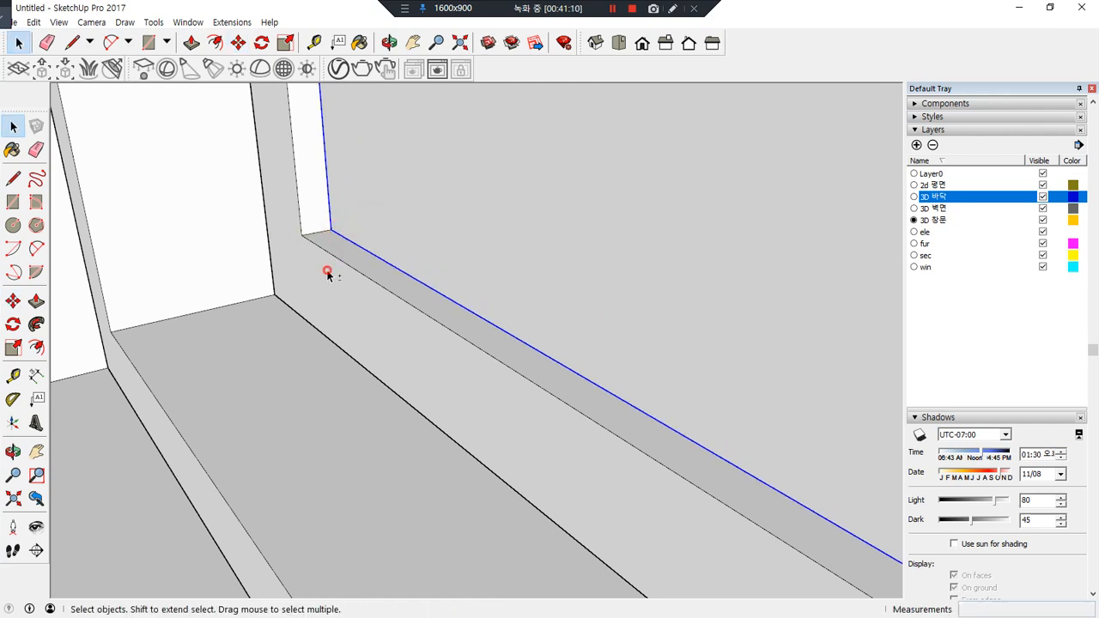
Move the frame, sash and glass together through the wall thickness toward the room side of the opening
middle_drag(265, 304, 422, 314)
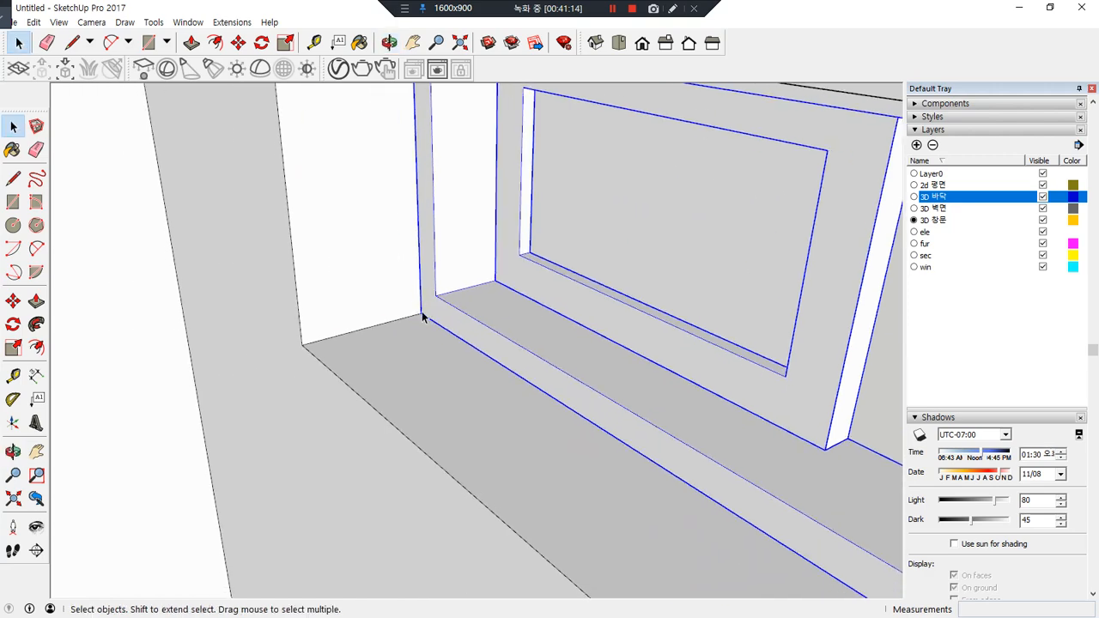
key(m)
click(420, 310)
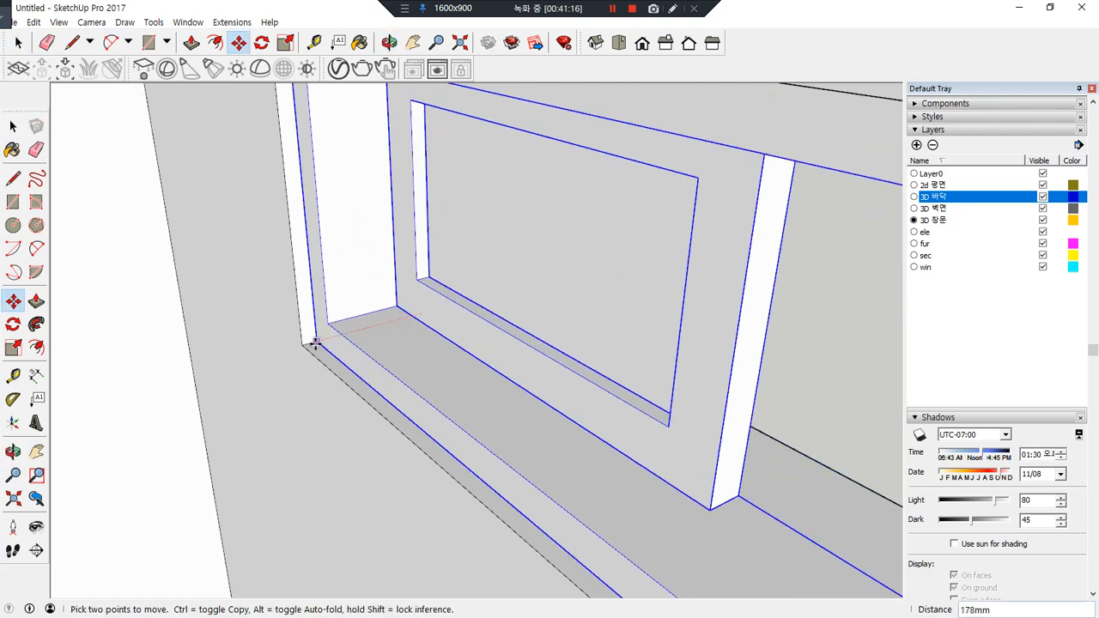
middle_drag(726, 269, 615, 321)
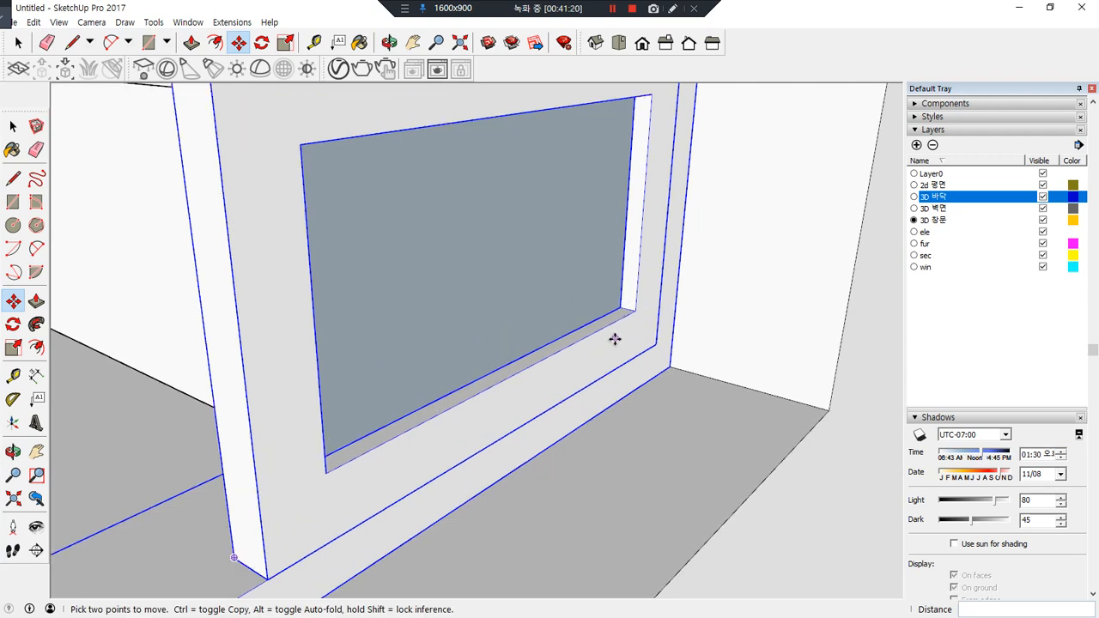
Select the glass and sash and move them into the frame so the sash's outer face sits at mid-depth, 75 mm in
key(space)
click(142, 296)
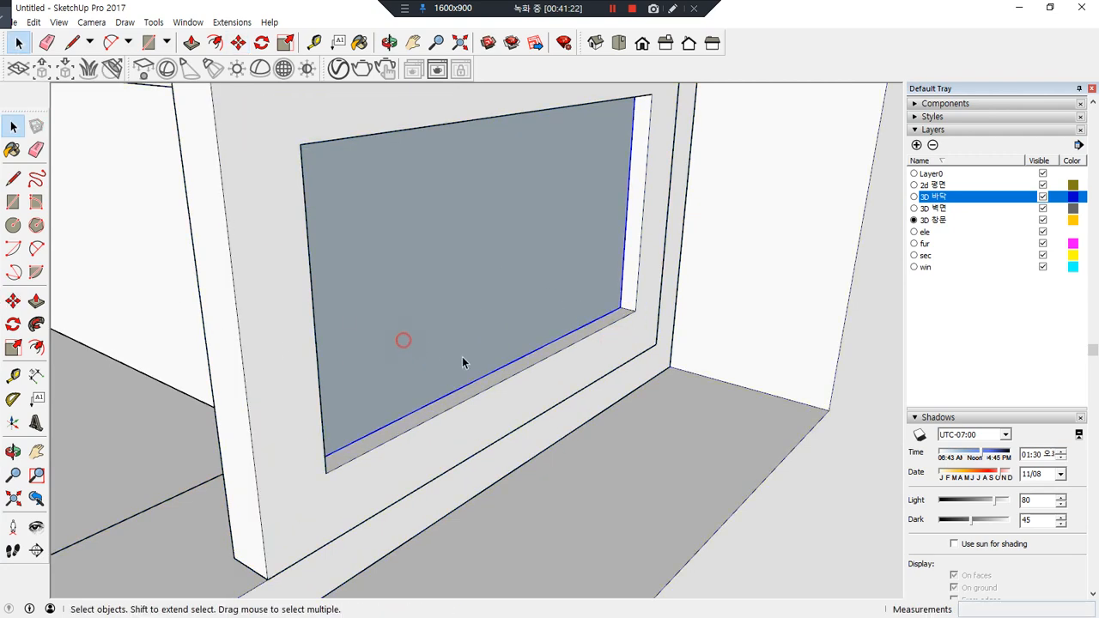
shift+click(549, 368)
key(m)
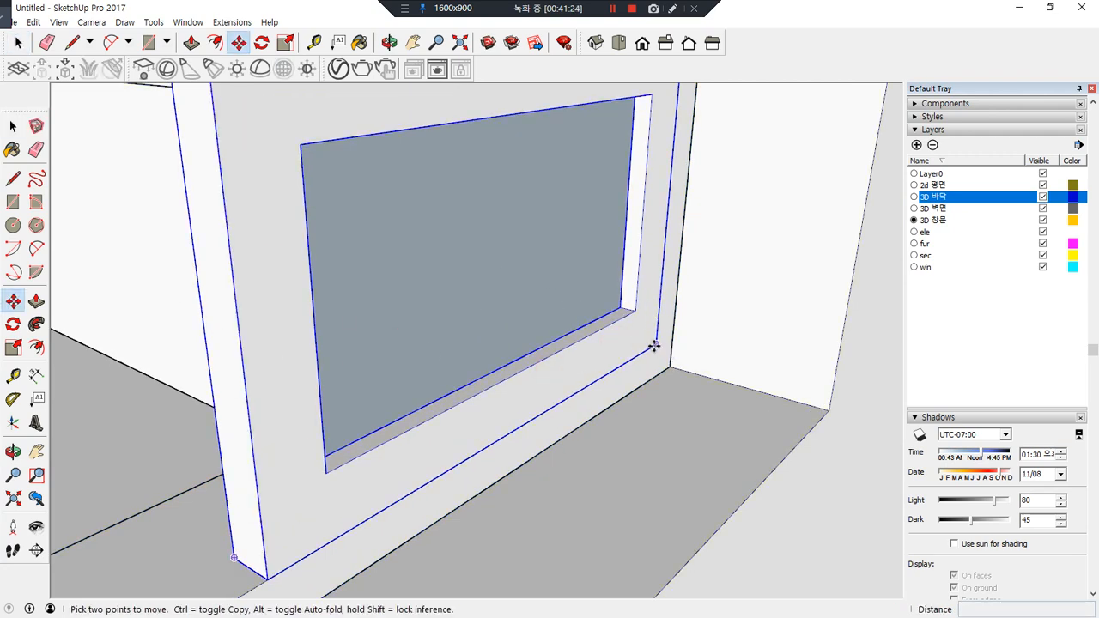
click(655, 345)
click(556, 319)
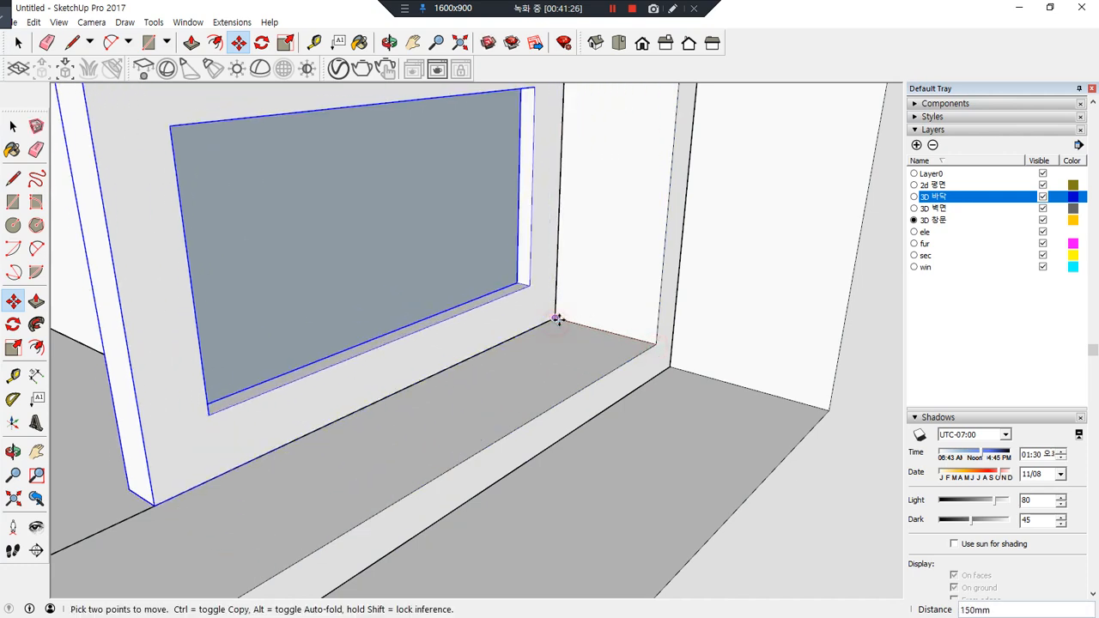
click(557, 319)
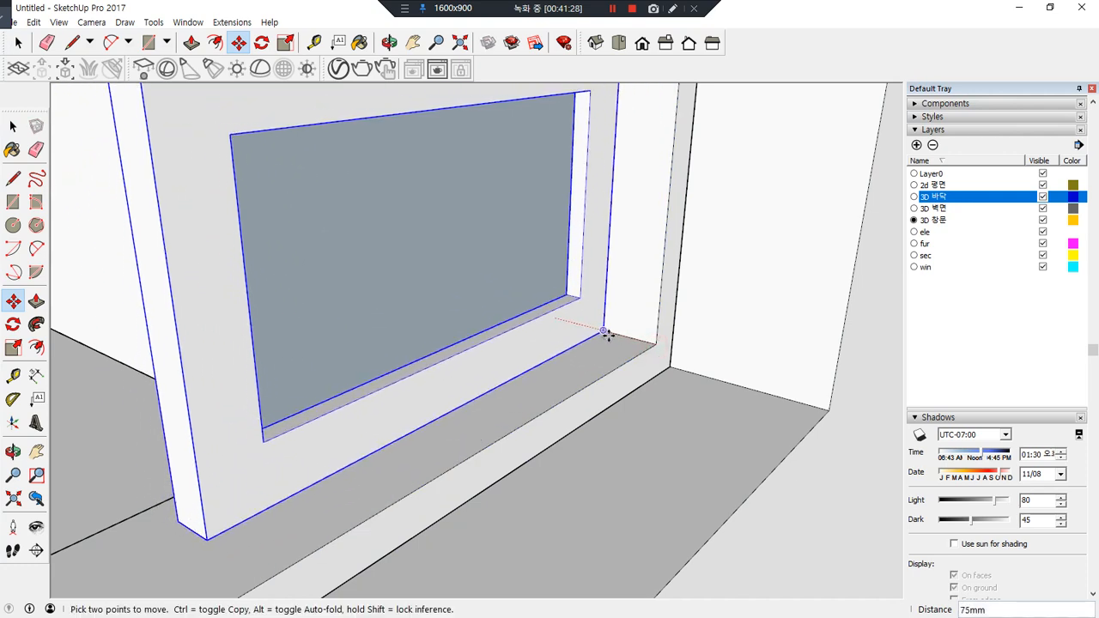
click(606, 335)
Copy the sash with its glass to the lower corner at the opposite end of the frame as the second sliding sash
scroll(451, 330, down, 2)
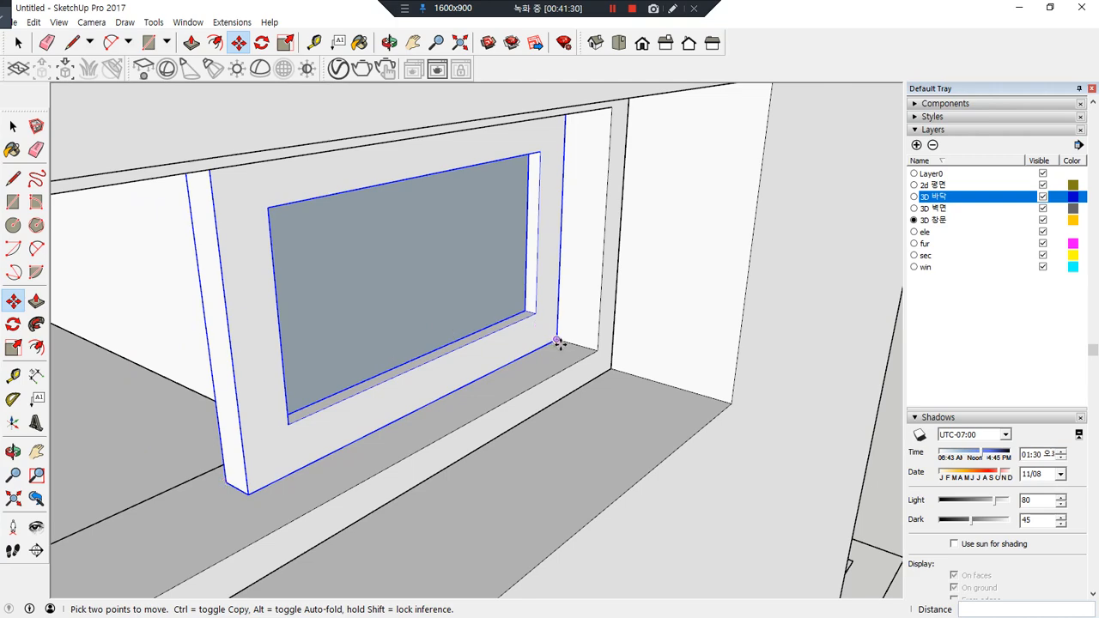
middle_drag(403, 354, 506, 342)
key(shift+z)
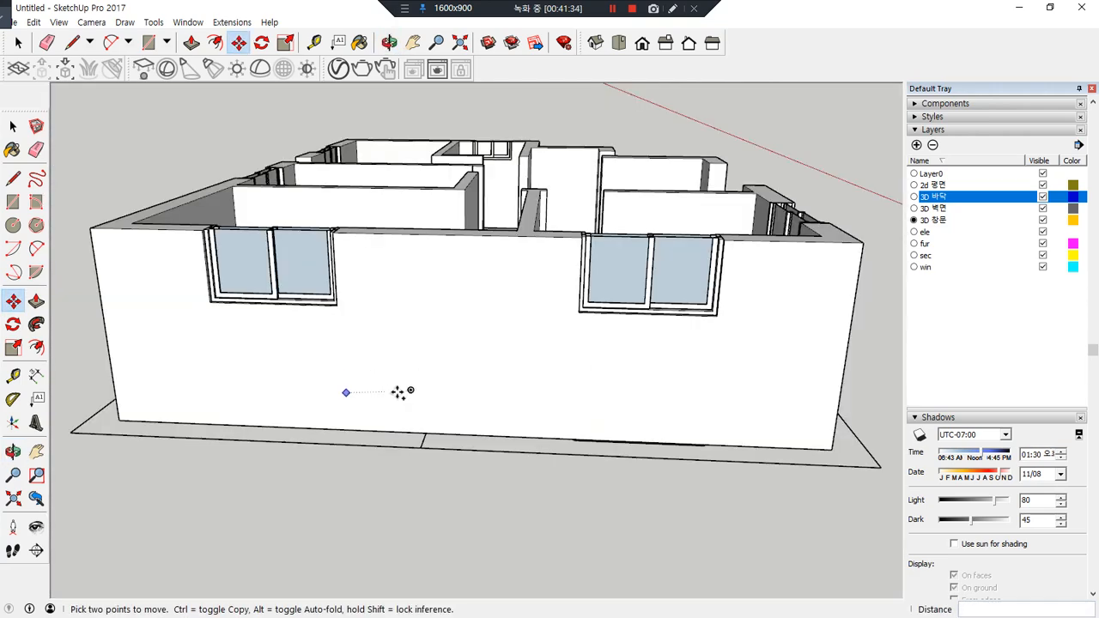
middle_drag(338, 299, 523, 550)
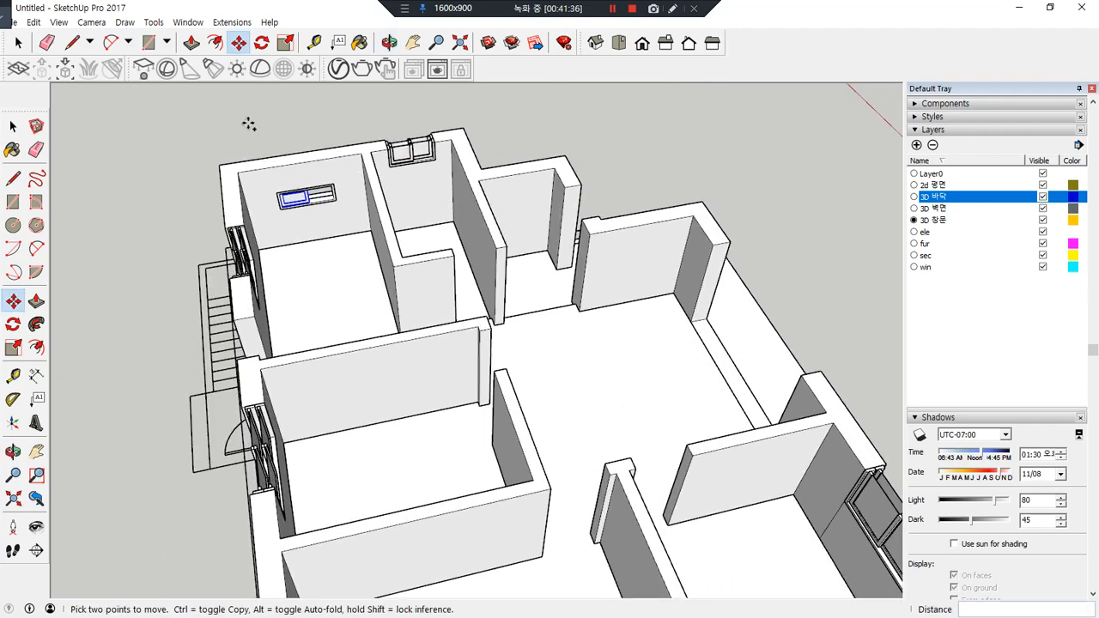
scroll(318, 181, up, 3)
scroll(303, 223, up, 6)
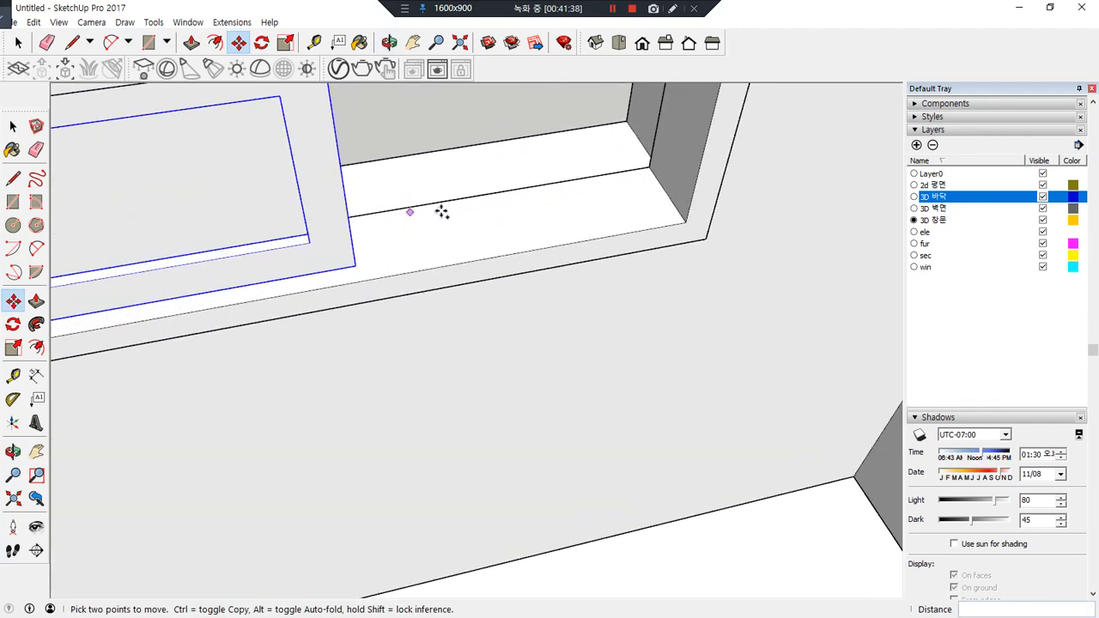
middle_drag(442, 212, 312, 362)
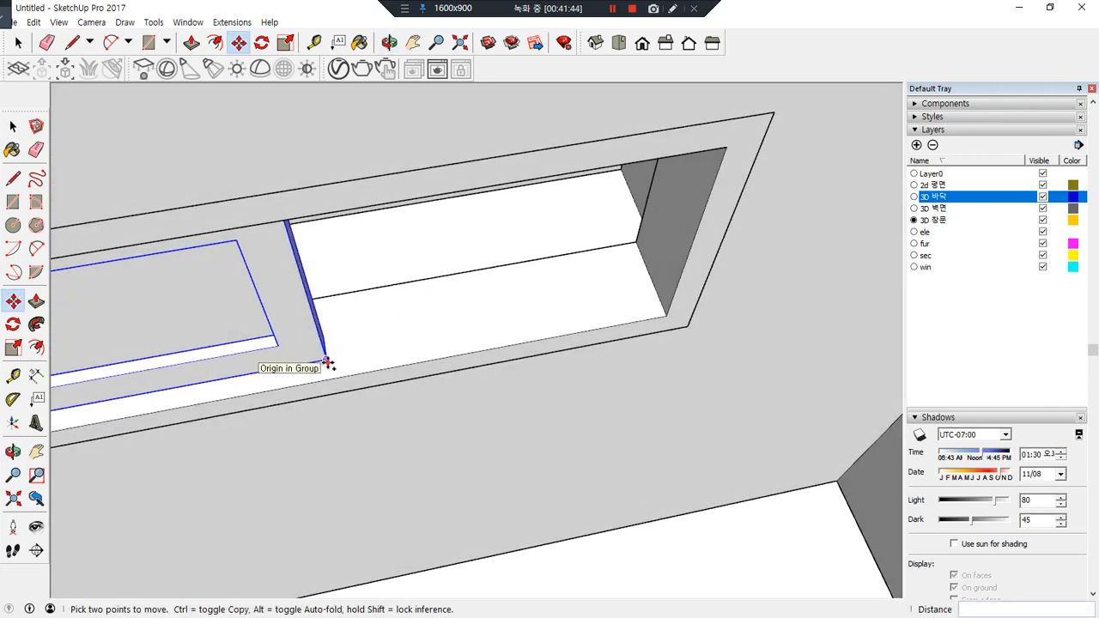
click(327, 359)
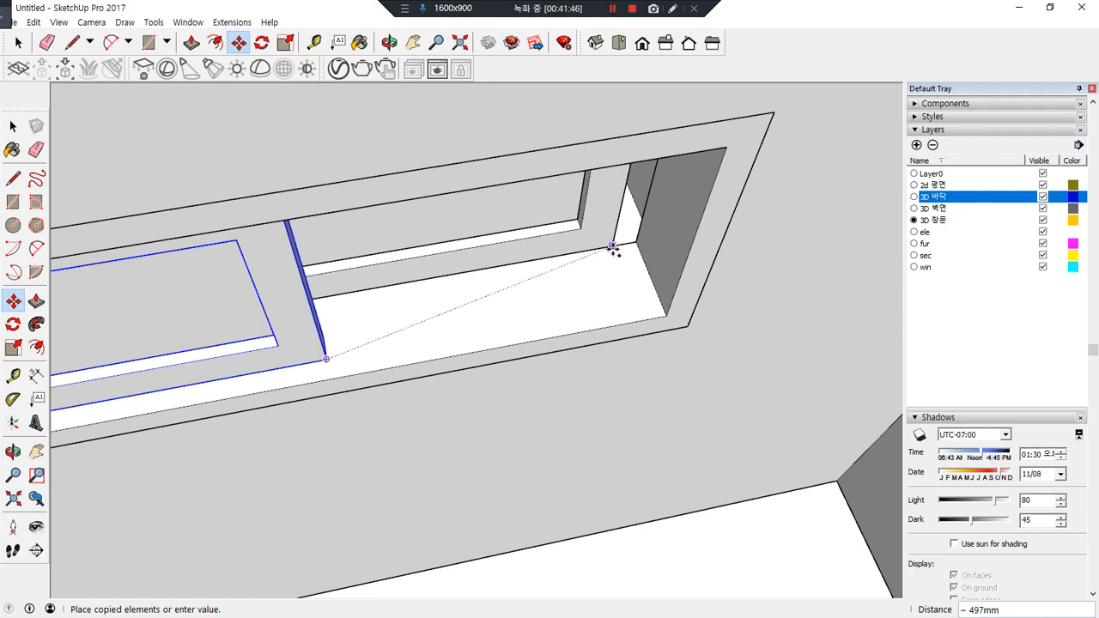
click(639, 244)
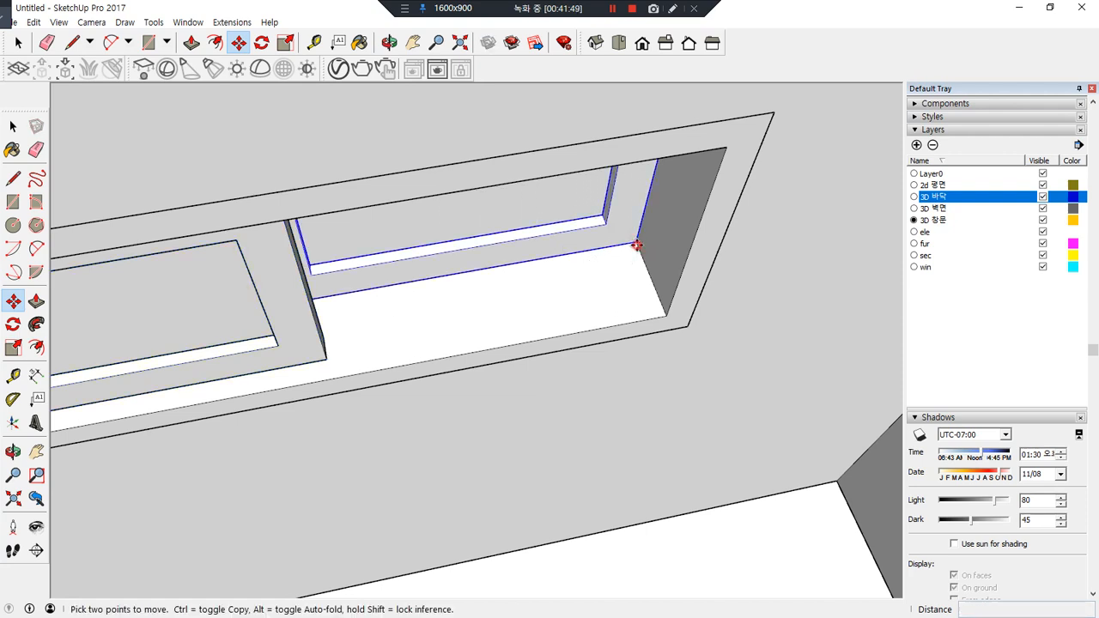
Try to move the copied sash and glass 90 mm into the frame's depth
click(638, 243)
click(652, 277)
click(652, 286)
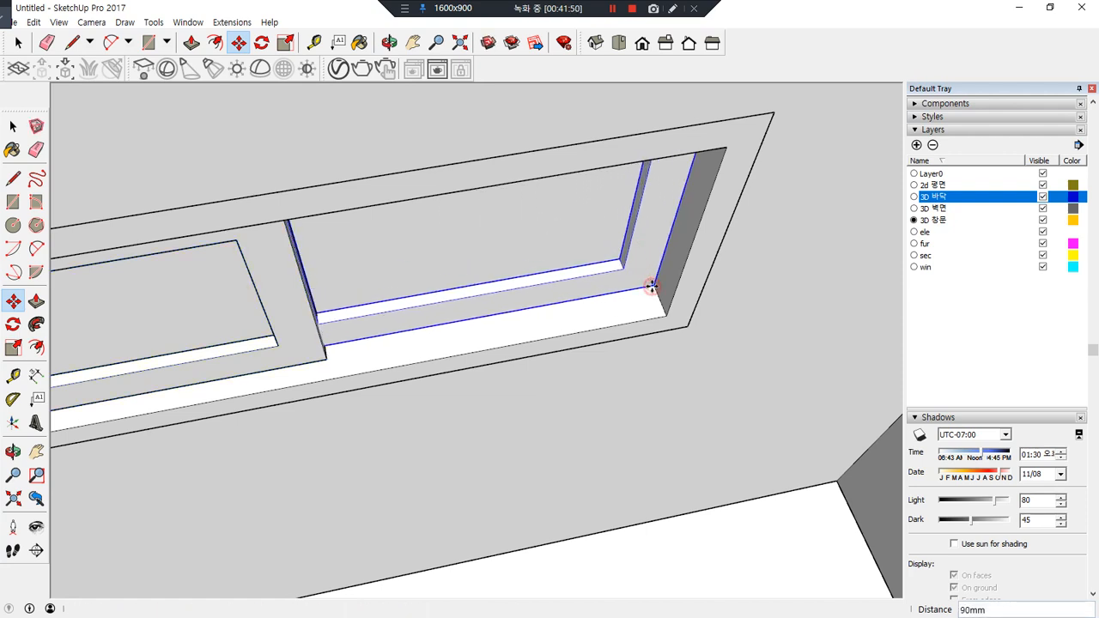
key(ctrl+z)
Move the copied sash and glass 75 mm into the frame so they sit at mid-depth beside the first sash's track
scroll(636, 244, up, 2)
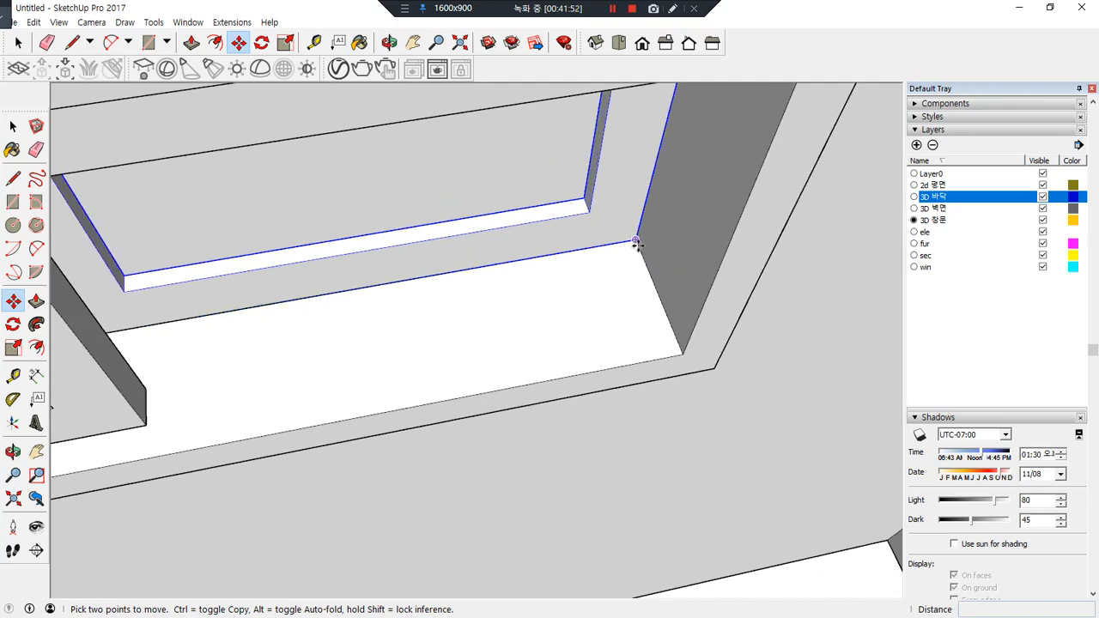
click(637, 240)
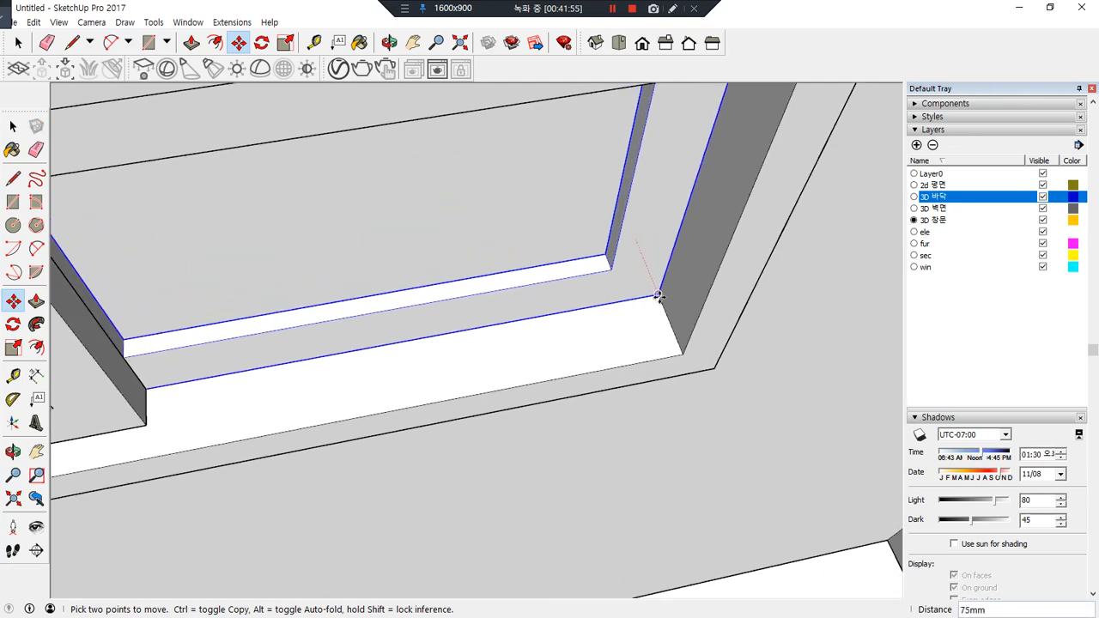
middle_drag(658, 298, 175, 271)
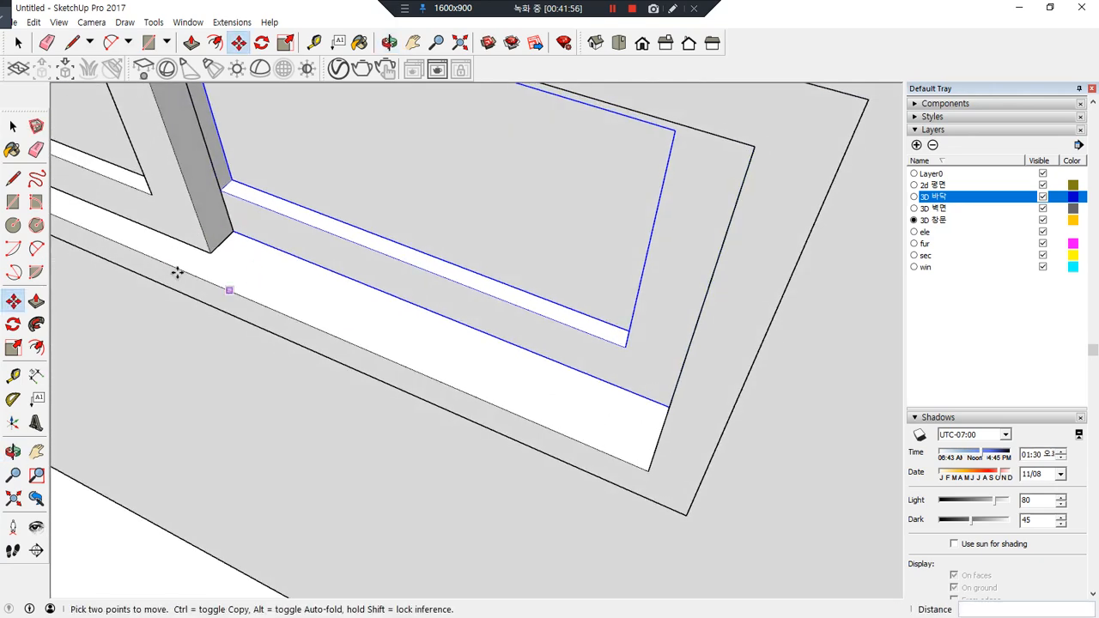
scroll(309, 247, down, 4)
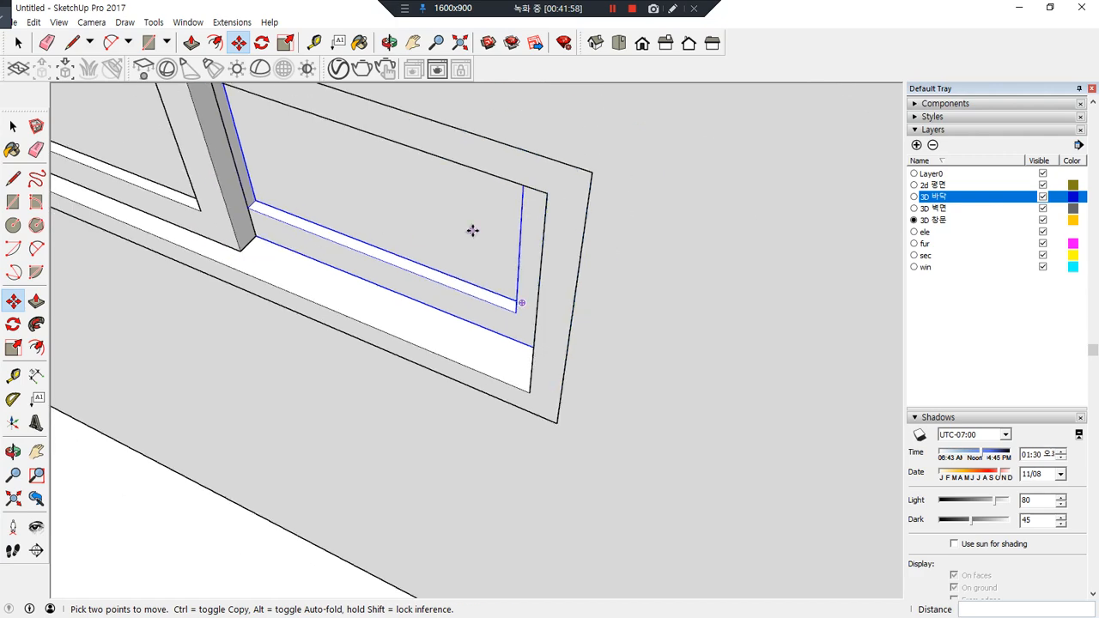
middle_drag(471, 231, 51, 236)
middle_drag(807, 257, 527, 269)
scroll(678, 260, down, 1)
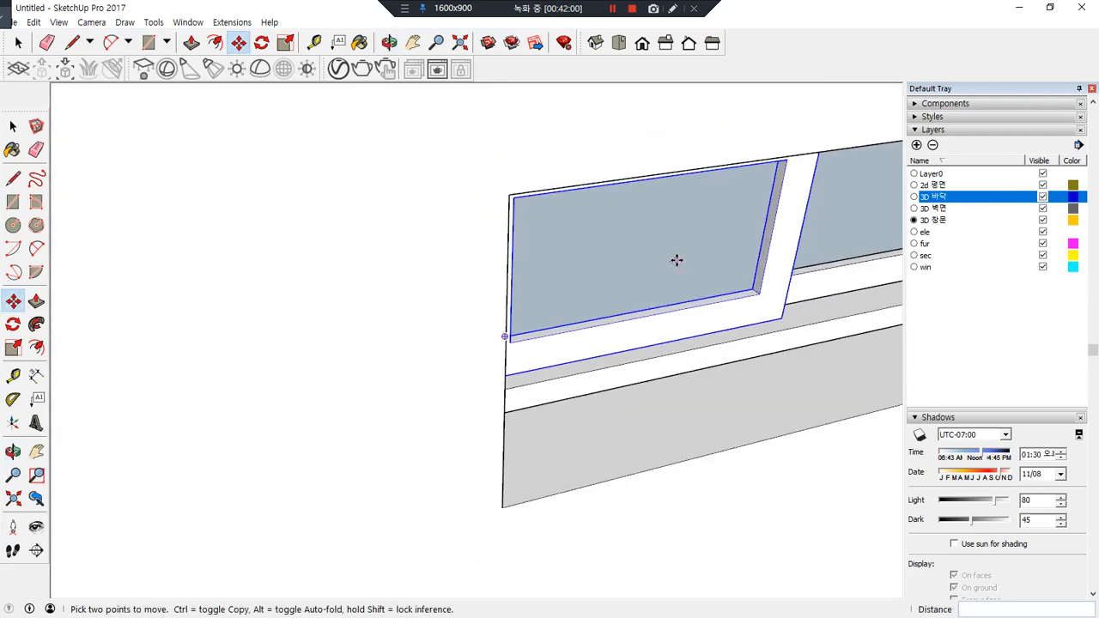
middle_drag(713, 246, 382, 216)
middle_drag(700, 296, 436, 206)
key(space)
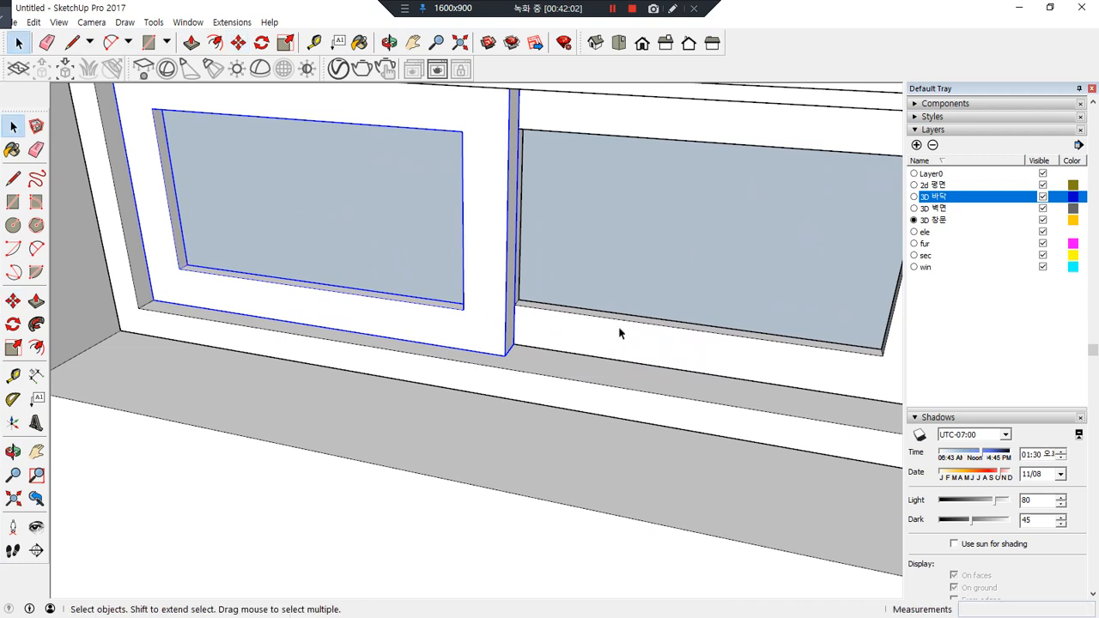
Select the frame with both sashes and panes and try to copy the whole window to the wall opening's near corner
scroll(283, 355, down, 3)
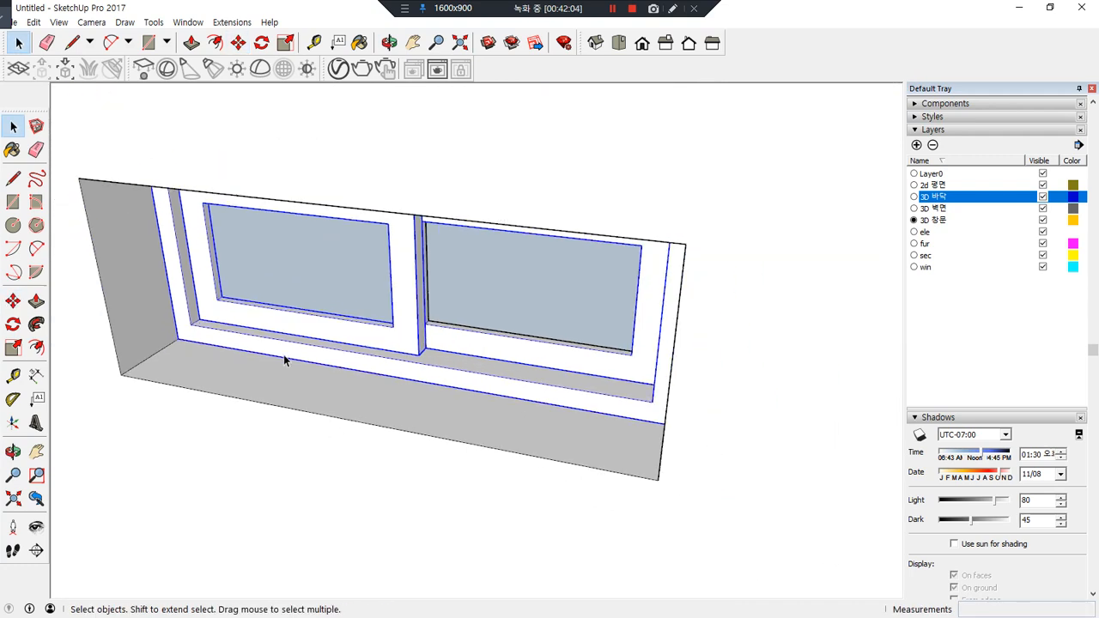
middle_drag(283, 354, 356, 318)
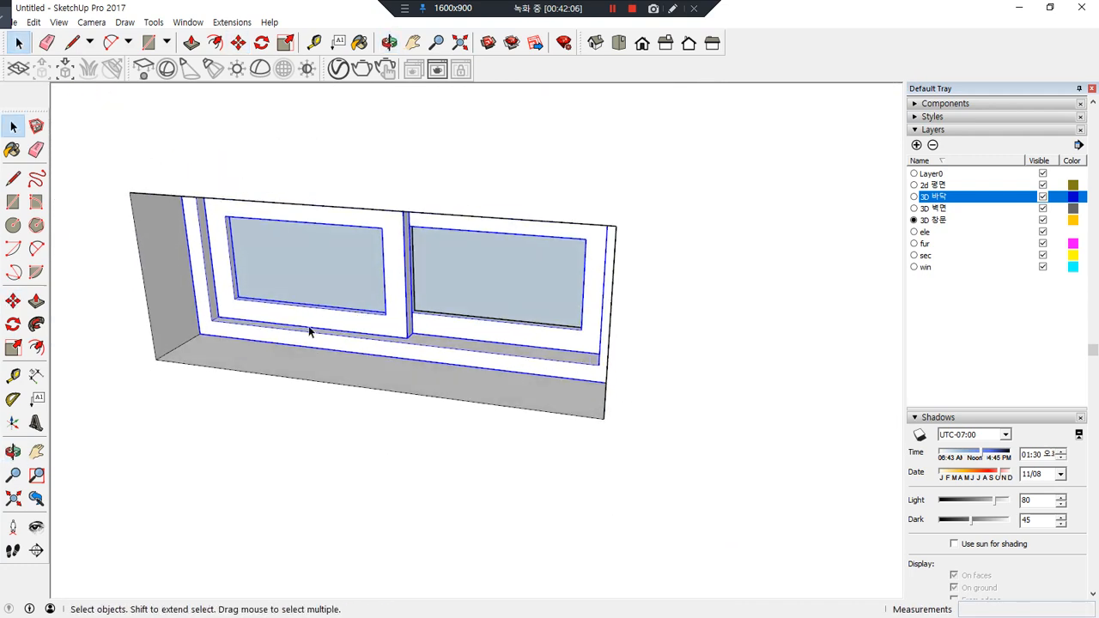
key(m)
click(203, 333)
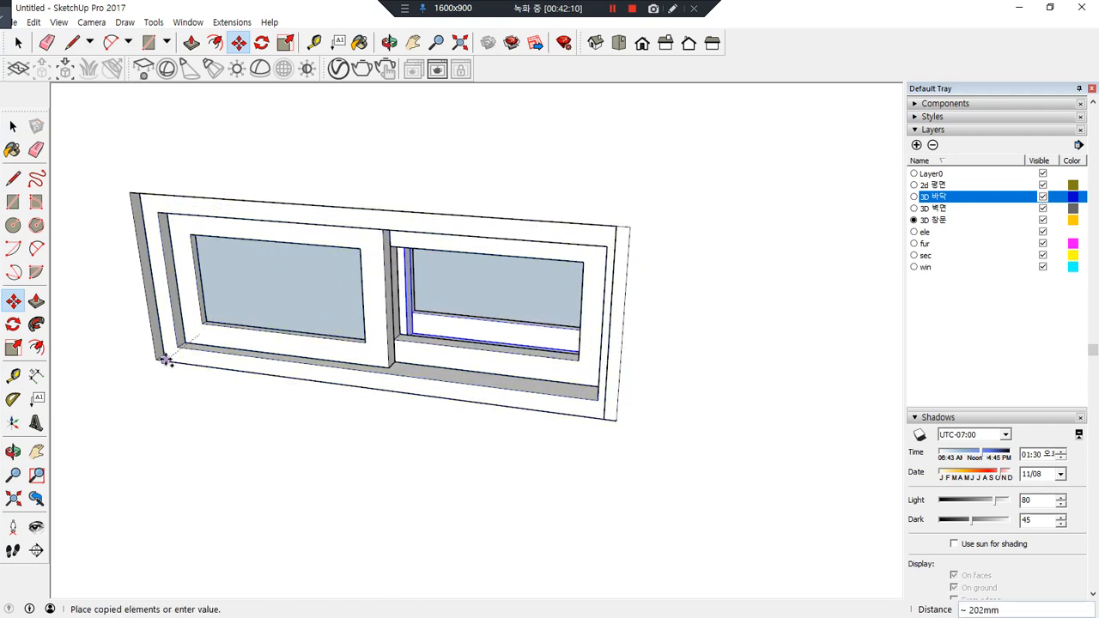
click(163, 362)
key(space)
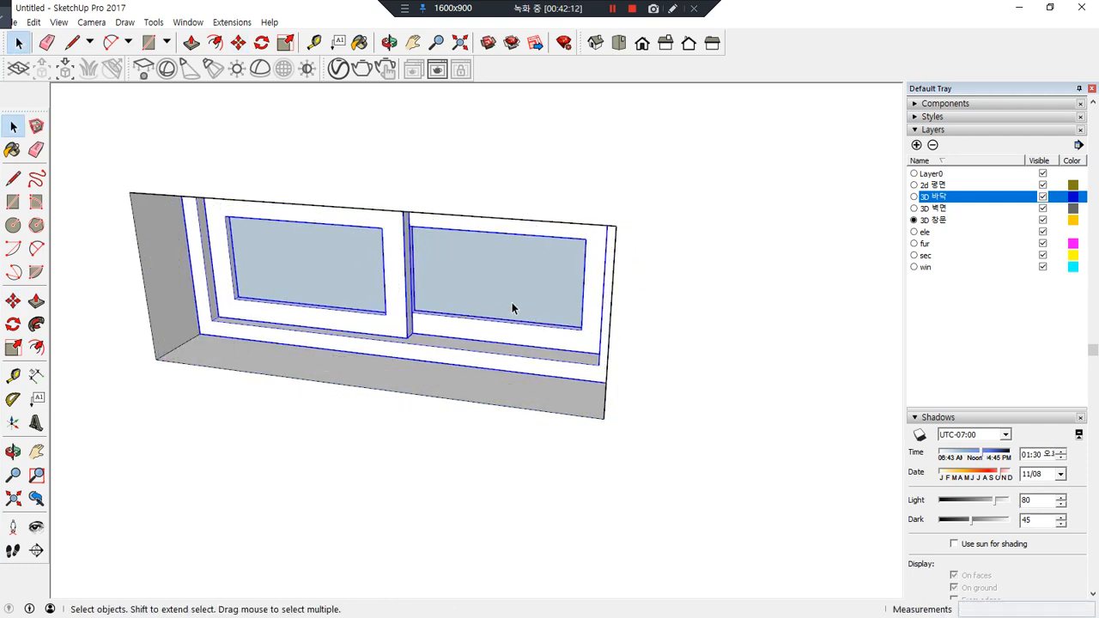
Copy the complete window out of the wall along the red axis by about 1204 mm
key(m)
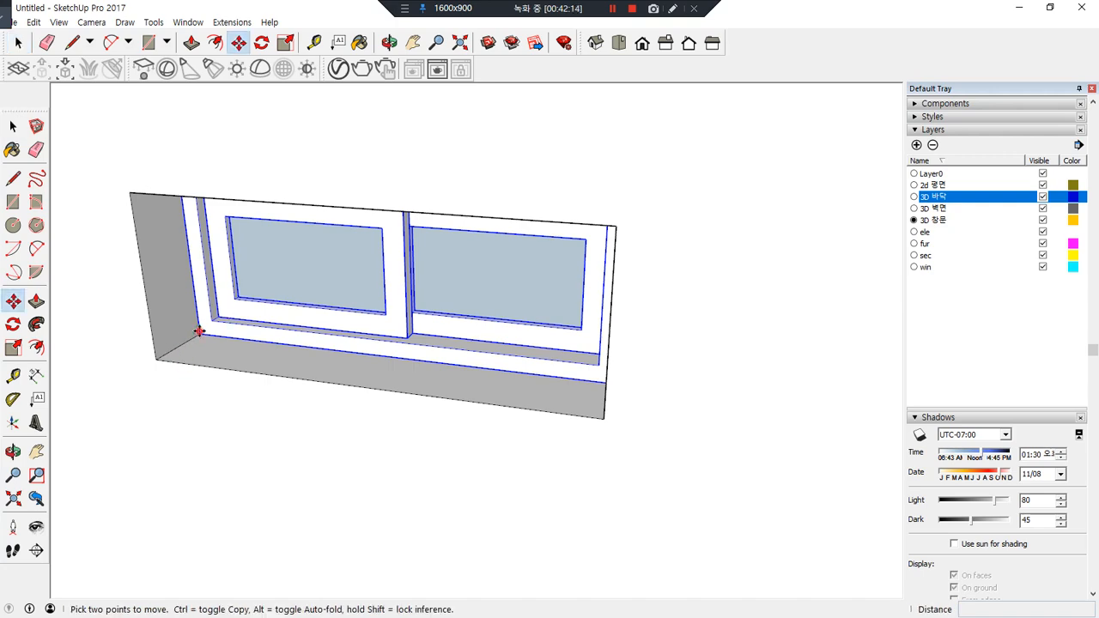
click(200, 332)
key(ctrl)
scroll(119, 426, down, 2)
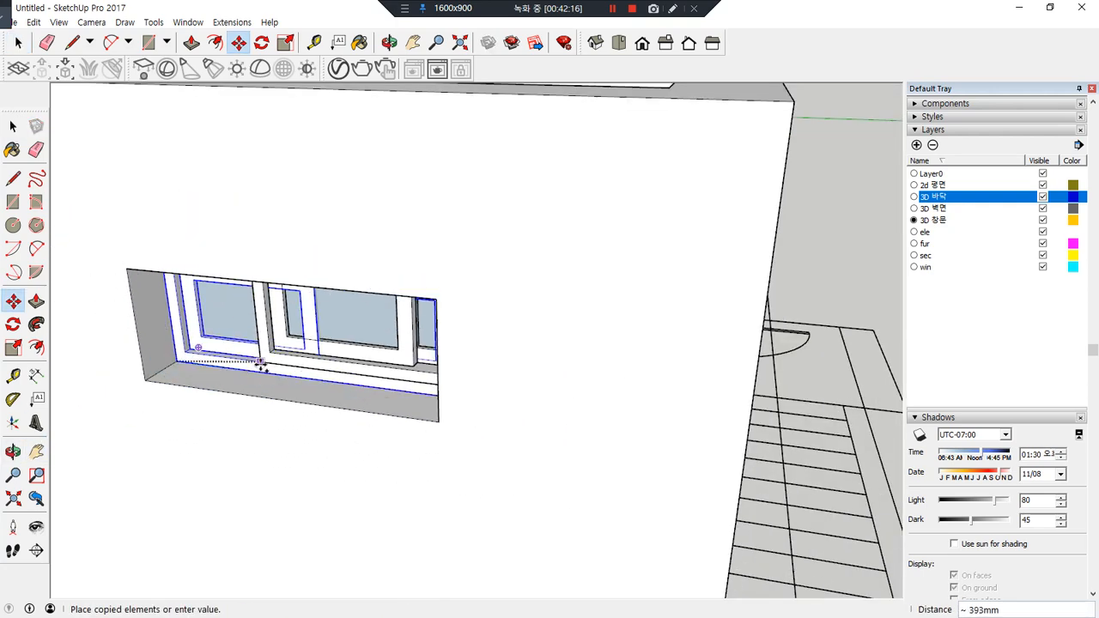
middle_drag(261, 365, 180, 392)
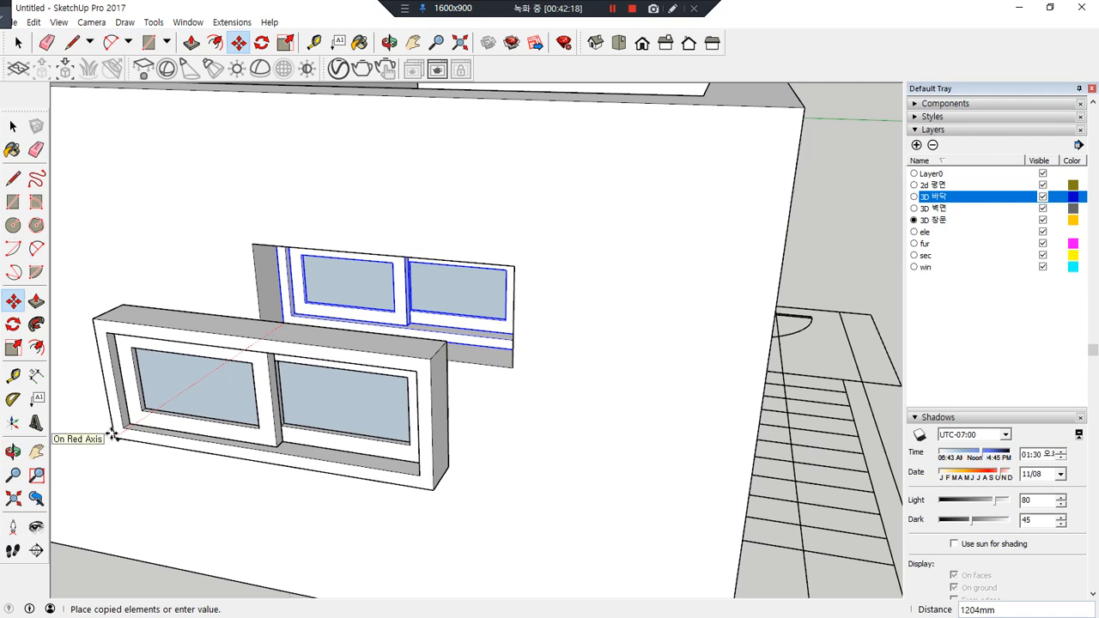
click(111, 434)
middle_drag(112, 434, 172, 305)
scroll(214, 306, up, 3)
shift+middle_drag(255, 290, 419, 287)
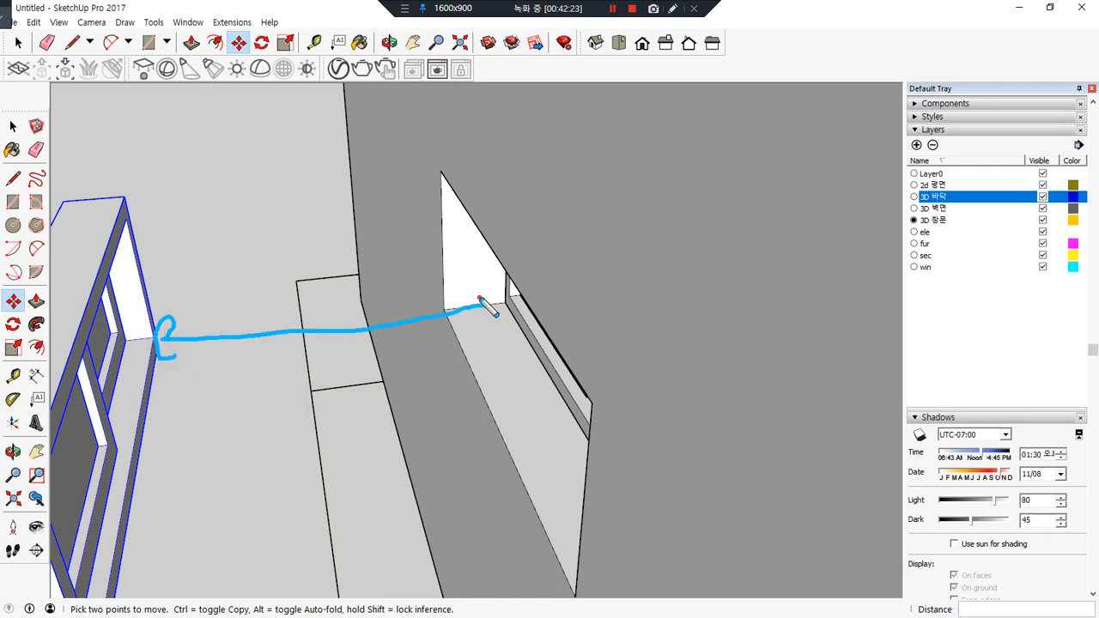
Try to move the window copy along the red axis back toward the wall opening
key(Escape)
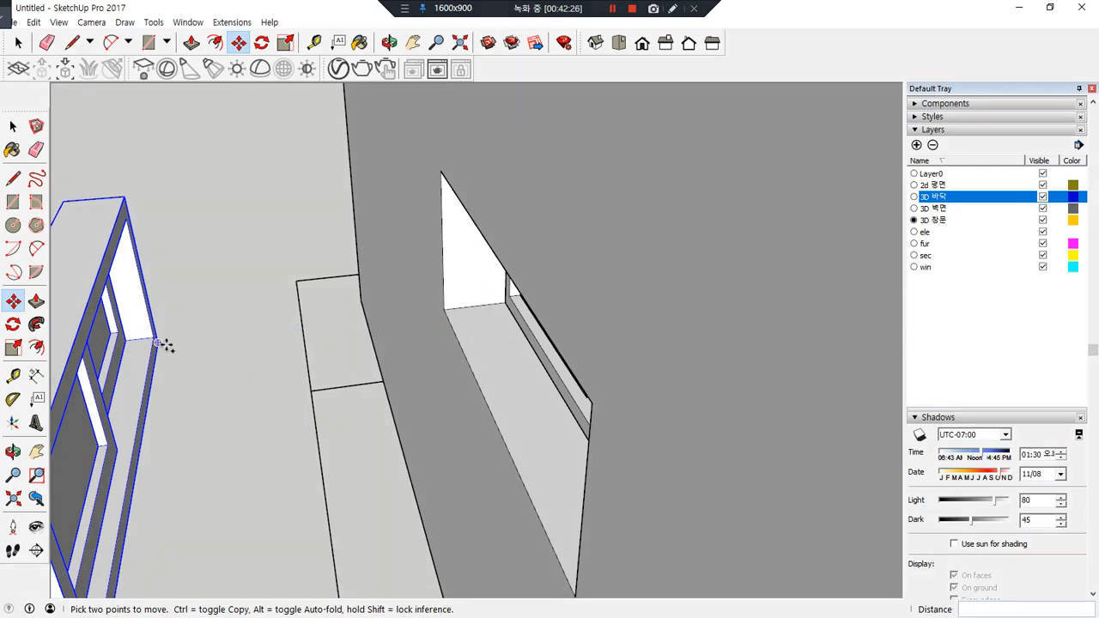
click(166, 345)
click(197, 338)
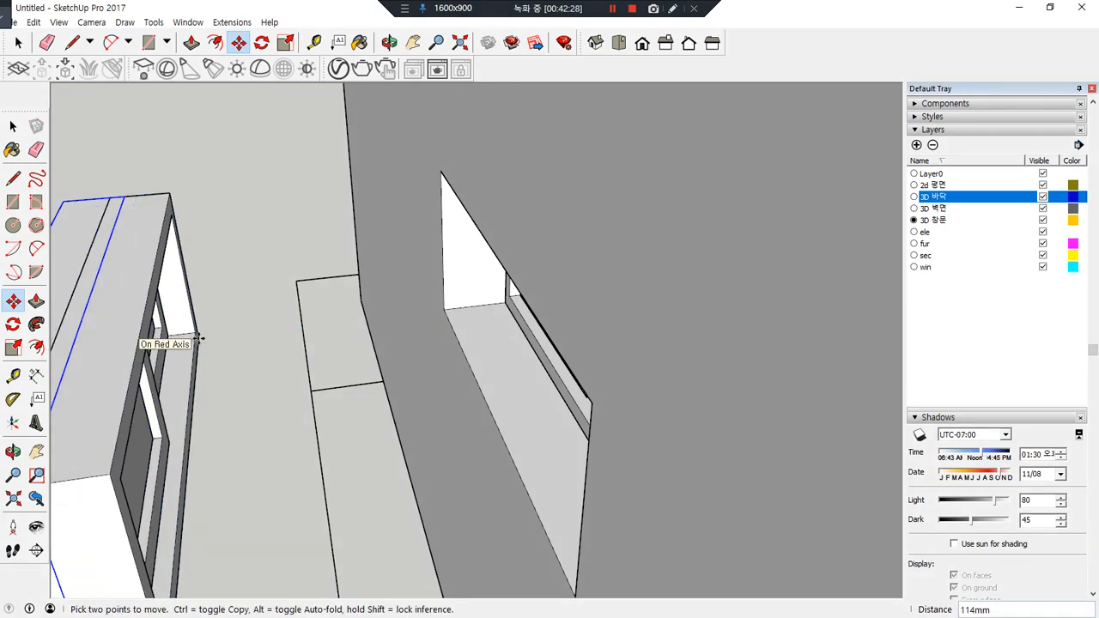
middle_drag(258, 348, 307, 319)
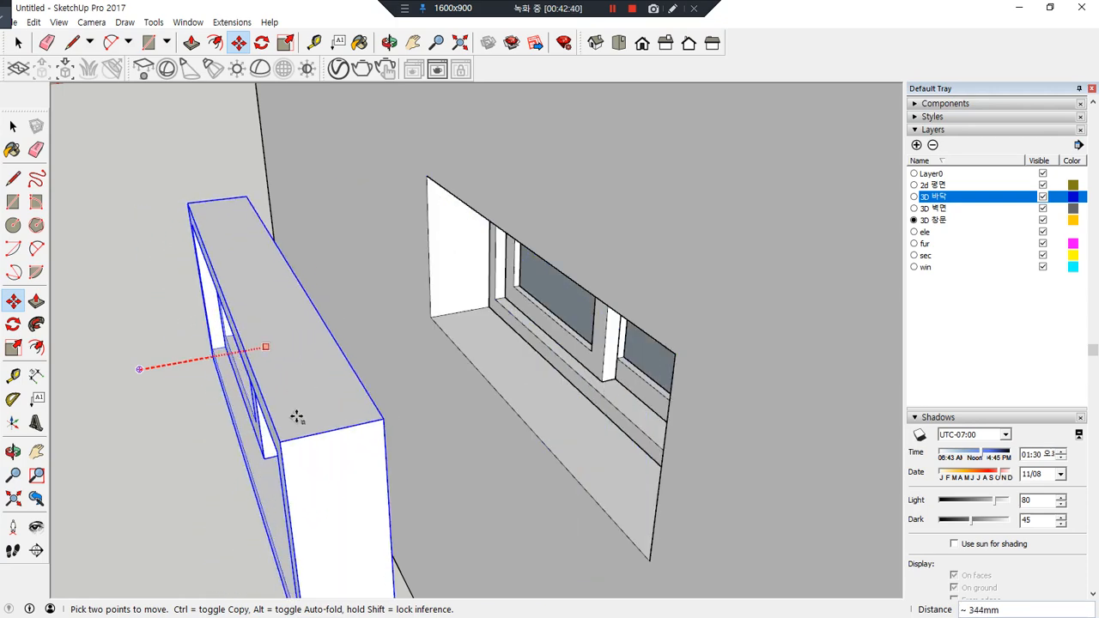
key(Escape)
key(space)
Select the wall group and hide it to expose the original window
click(491, 380)
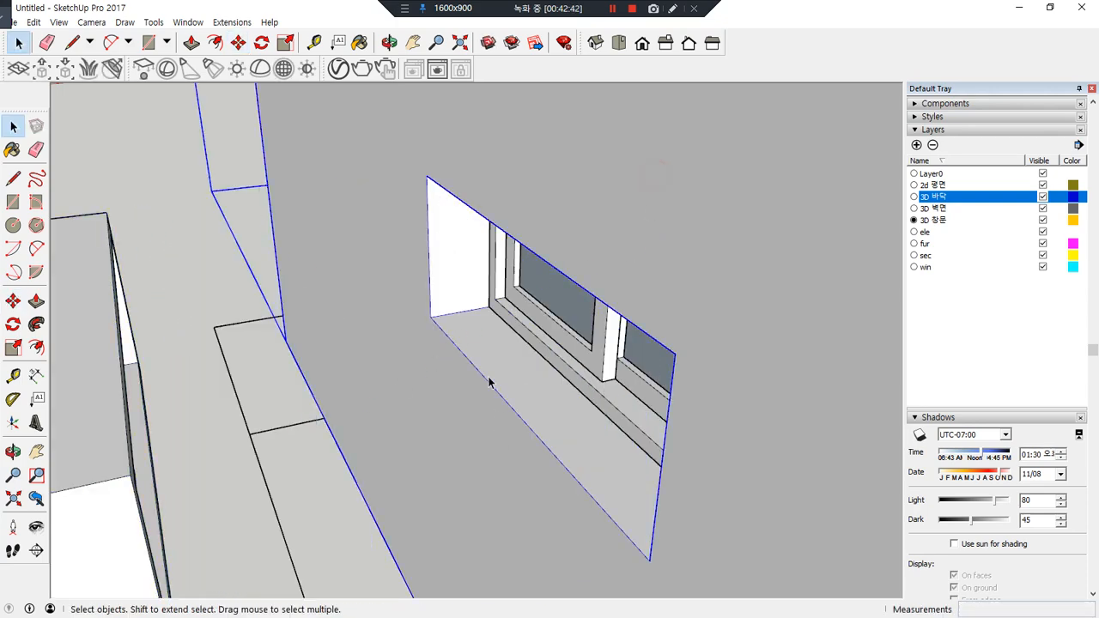
scroll(489, 365, down, 5)
right_click(543, 297)
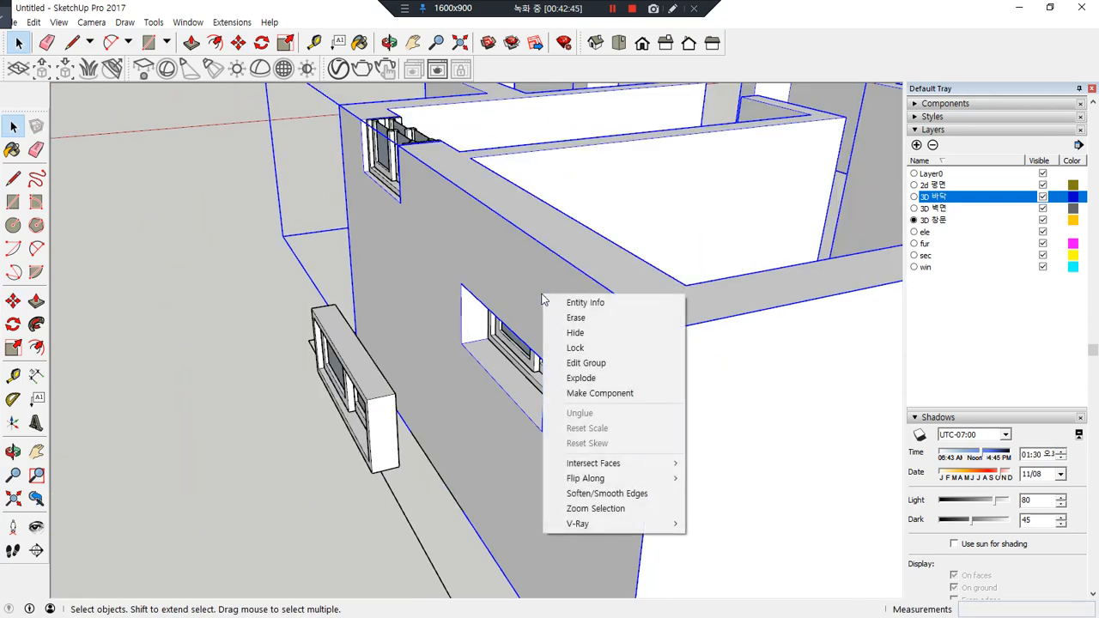
click(574, 333)
Select the window copy and move it 1054 mm so it sits flush against the original window's face
middle_drag(547, 329, 283, 331)
scroll(282, 332, up, 5)
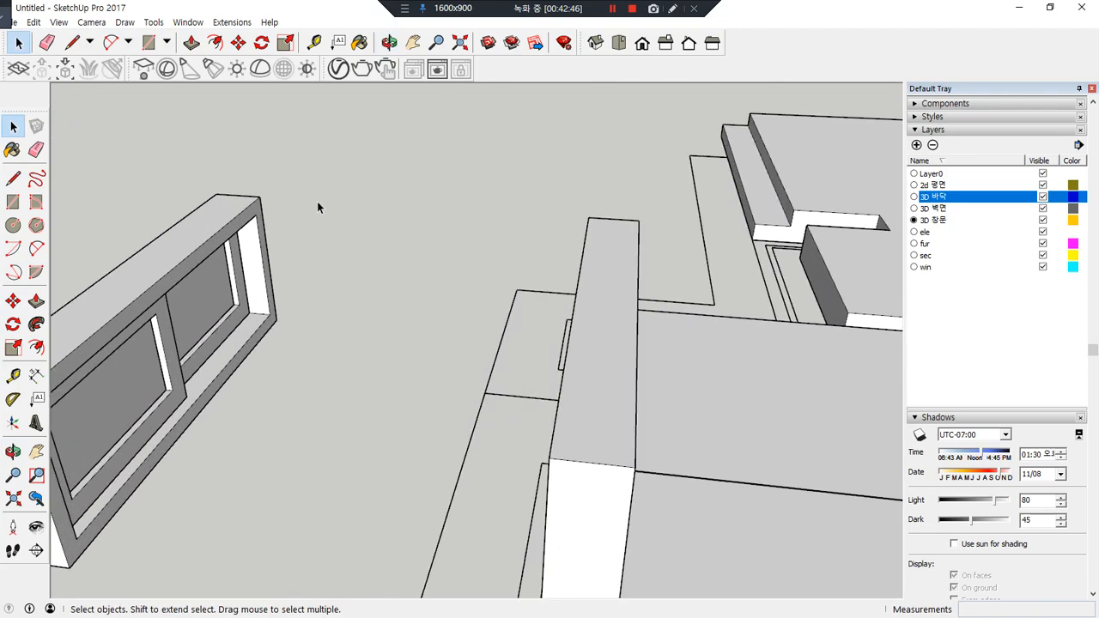
scroll(323, 191, down, 3)
drag(85, 486, 85, 486)
middle_drag(85, 486, 383, 408)
key(m)
middle_drag(329, 570, 229, 444)
click(205, 443)
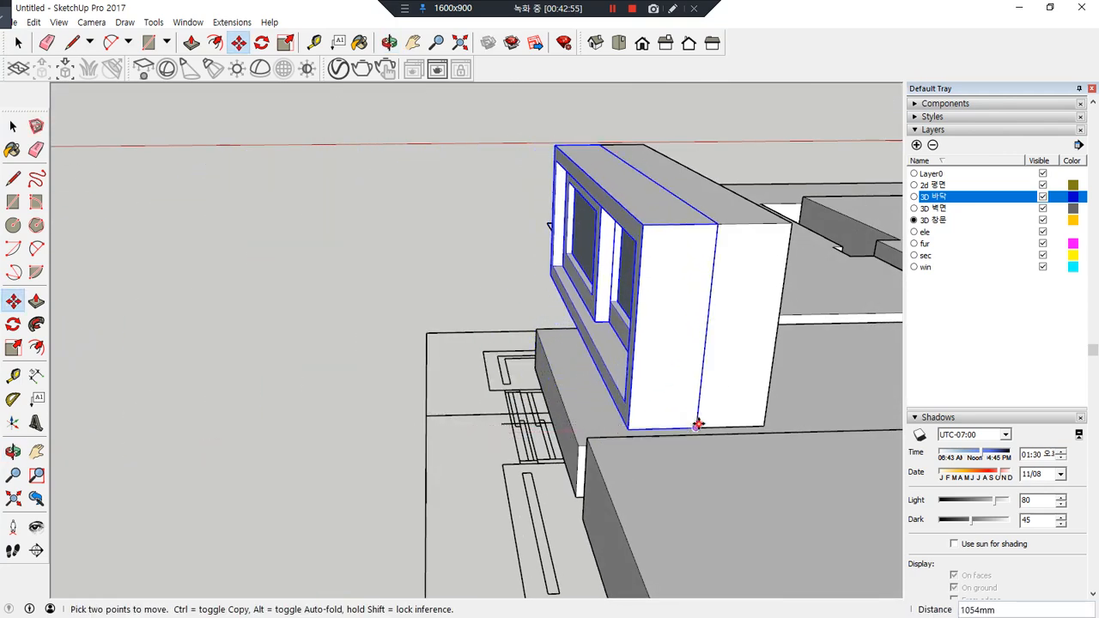
Clear the selection and unhide all hidden geometry to bring back the wall group
key(space)
click(322, 254)
click(58, 22)
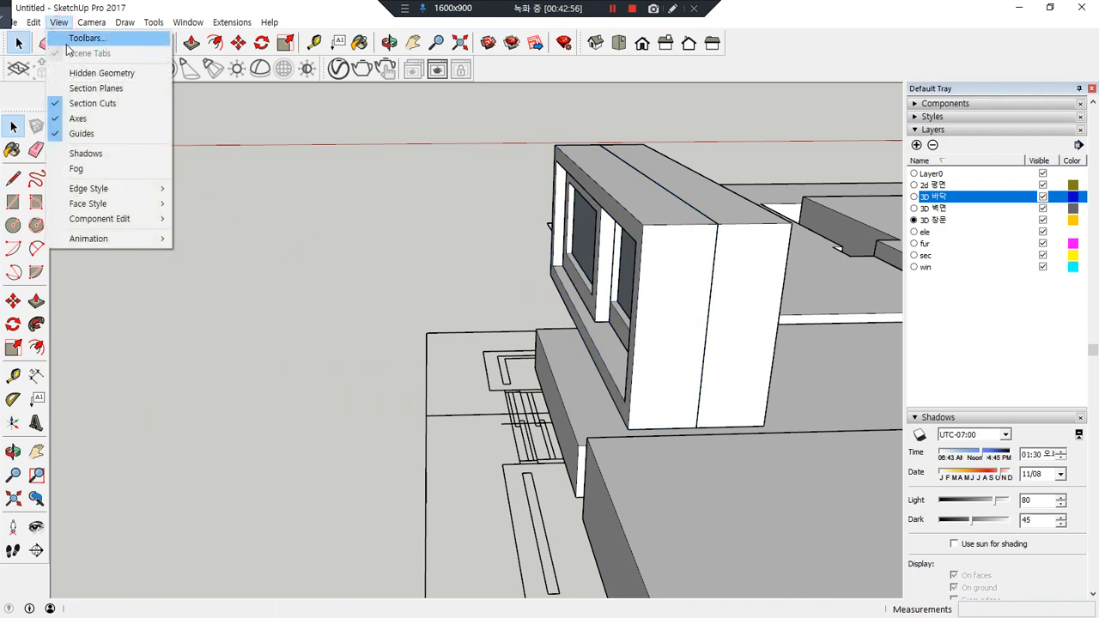
mouse_move(32, 21)
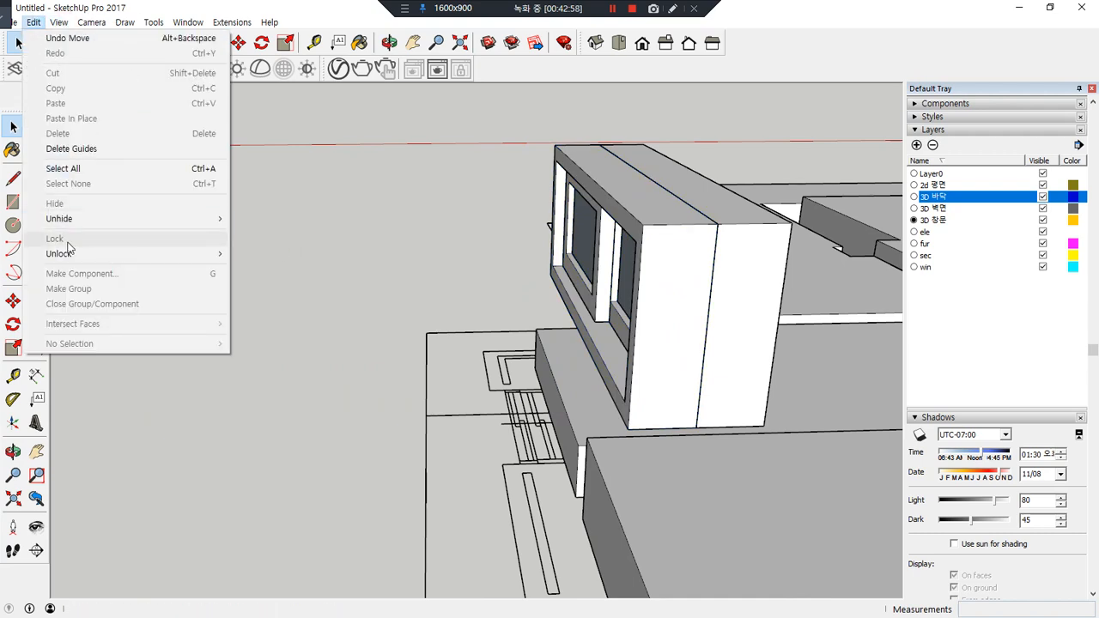
mouse_move(77, 219)
click(255, 249)
Examine the wide wall opening facing the raised slab outside the room, where the next window goes
middle_drag(277, 299, 321, 312)
scroll(321, 309, down, 5)
middle_drag(172, 322, 721, 326)
middle_drag(257, 326, 439, 324)
scroll(300, 332, up, 3)
shift+middle_drag(301, 331, 442, 331)
middle_drag(226, 328, 251, 326)
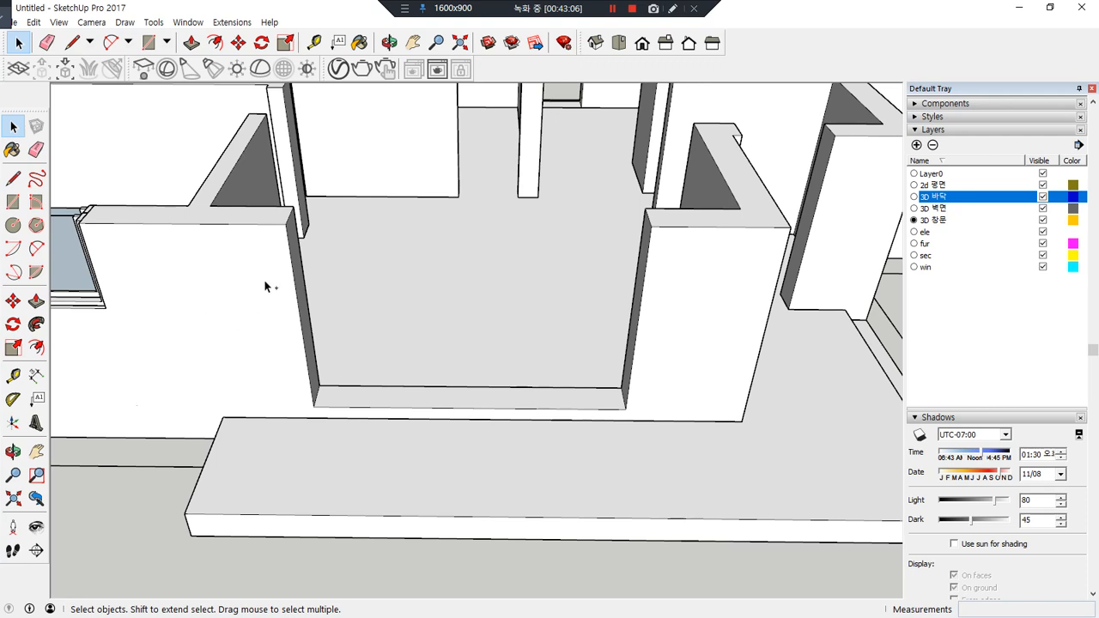
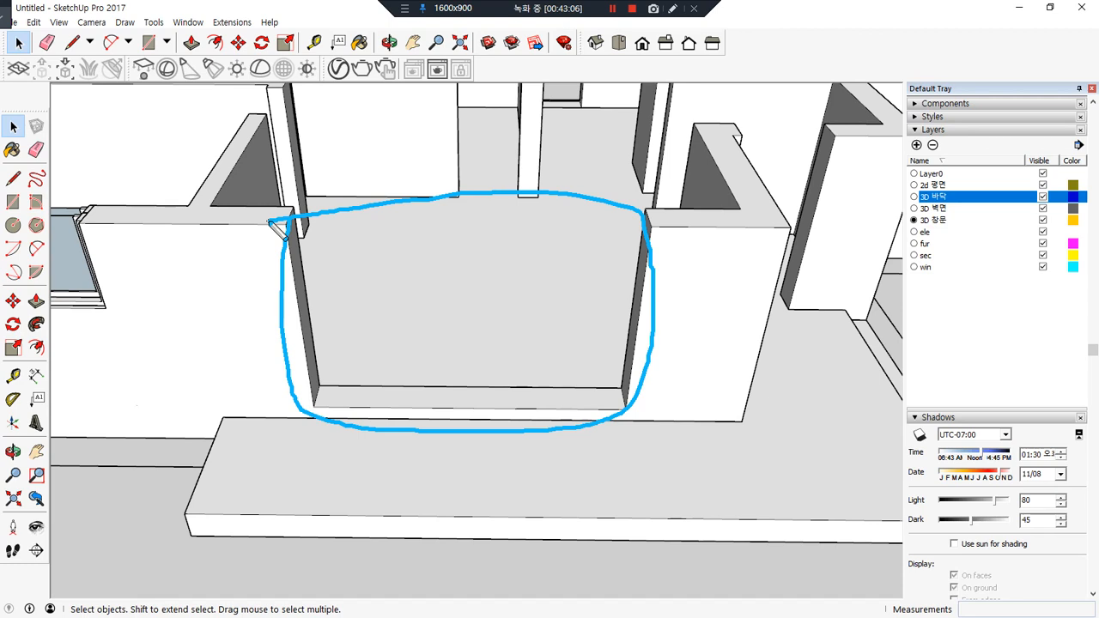
key(Escape)
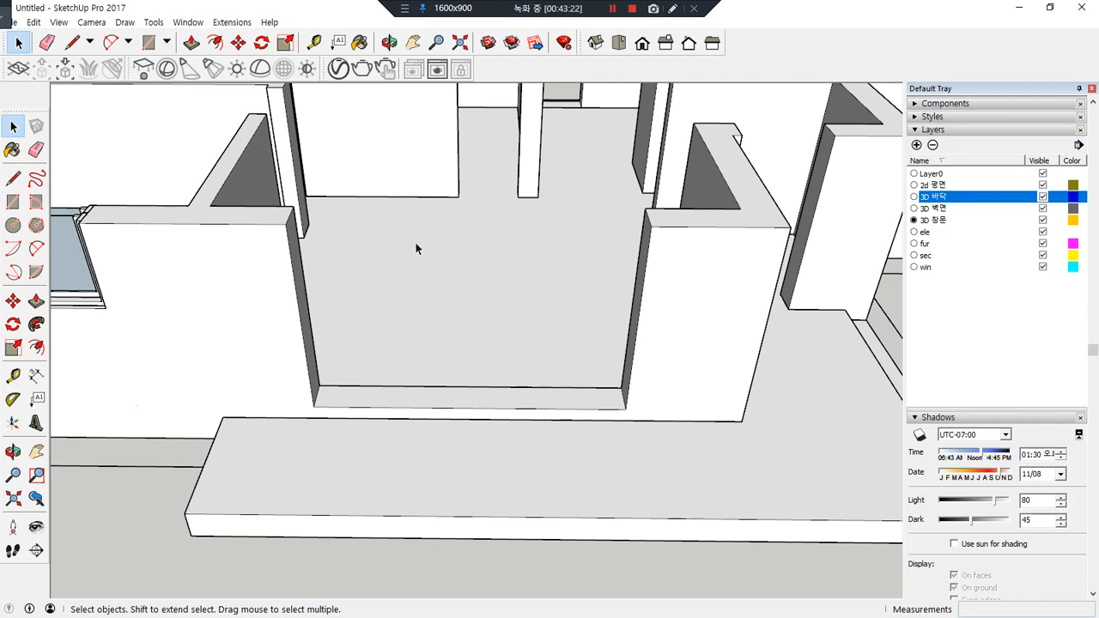
scroll(462, 258, down, 2)
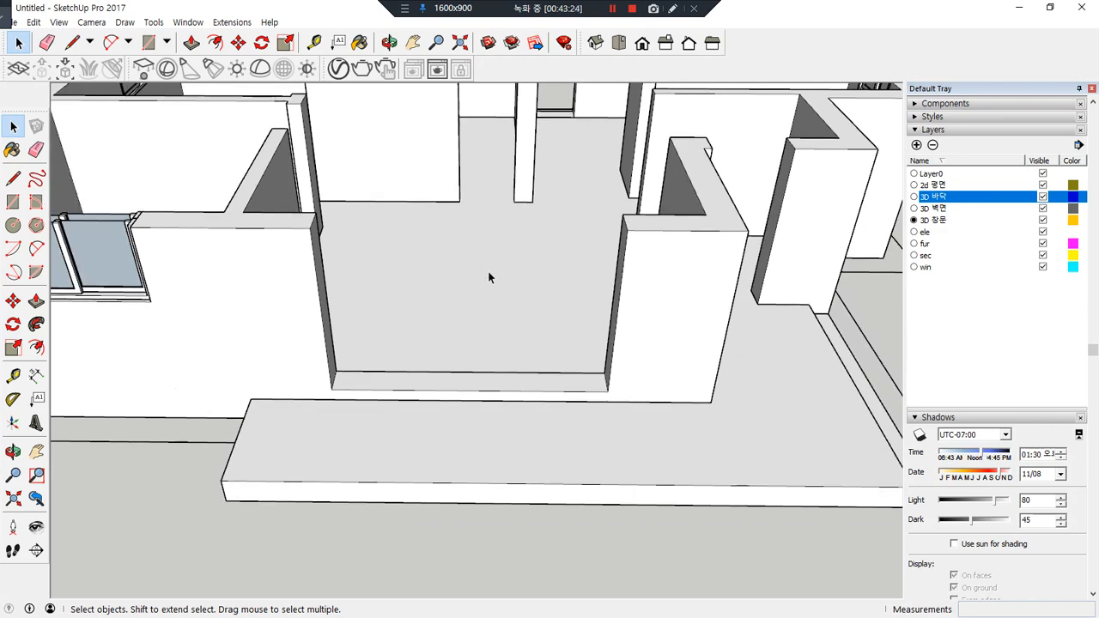
scroll(479, 251, down, 3)
scroll(475, 247, up, 4)
mouse_move(424, 485)
mouse_down()
mouse_move(193, 273)
mouse_move(685, 422)
mouse_up()
key(Escape)
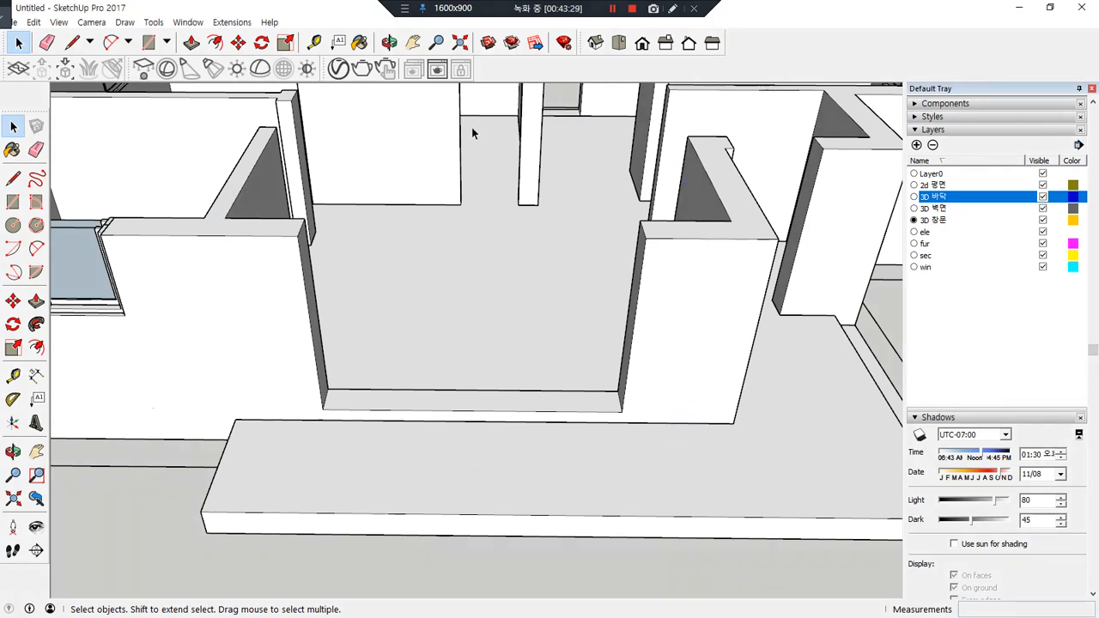
click(613, 9)
middle_drag(662, 382, 385, 304)
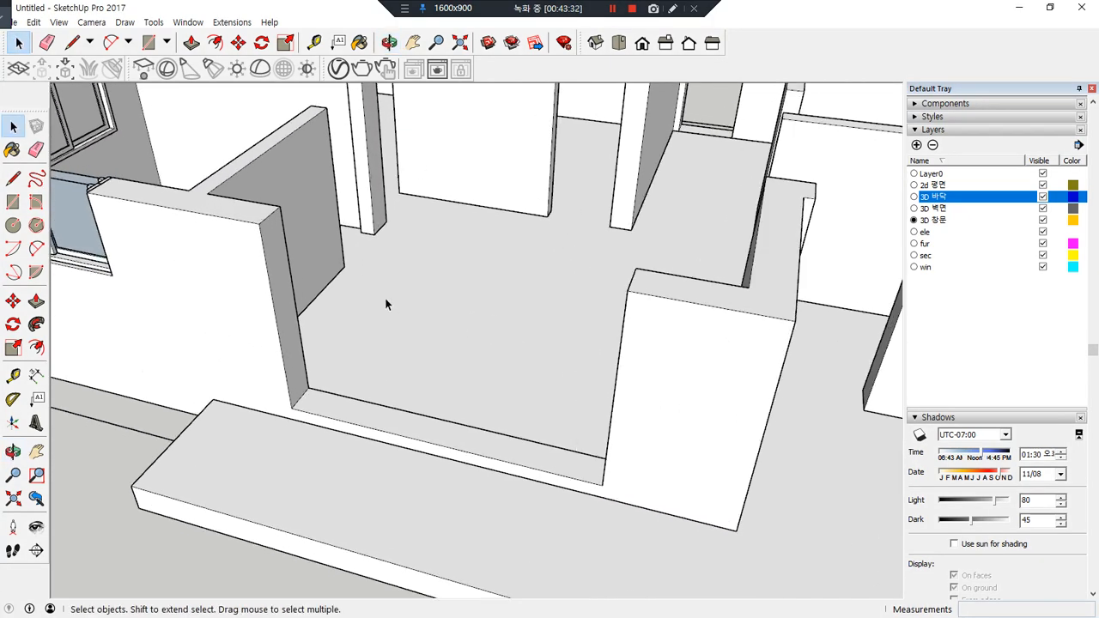
mouse_move(352, 443)
mouse_down()
mouse_move(225, 385)
mouse_move(390, 255)
mouse_move(328, 446)
mouse_up()
mouse_move(401, 327)
mouse_down()
mouse_move(448, 275)
mouse_move(451, 294)
mouse_up()
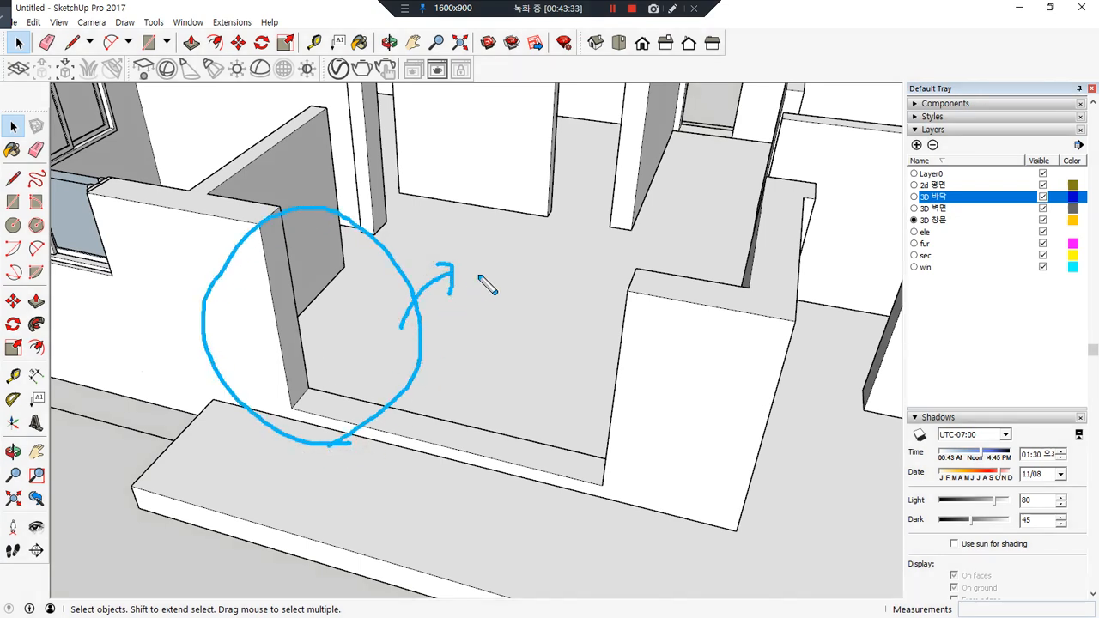
drag(495, 243, 512, 273)
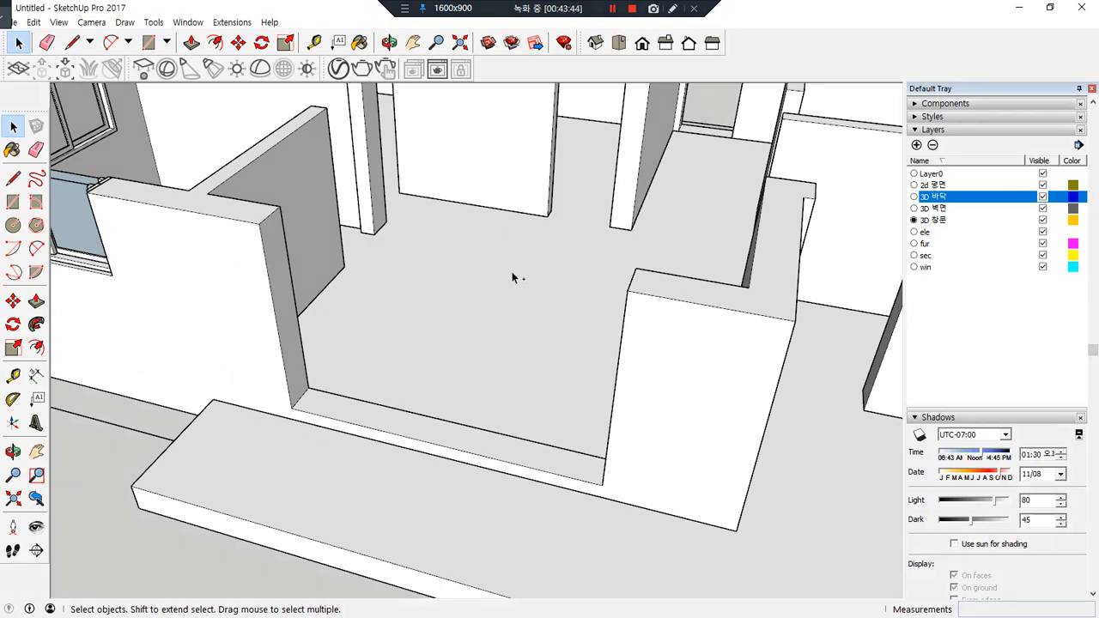
drag(478, 243, 479, 277)
mouse_move(490, 296)
mouse_down()
mouse_move(464, 296)
mouse_move(512, 273)
mouse_up()
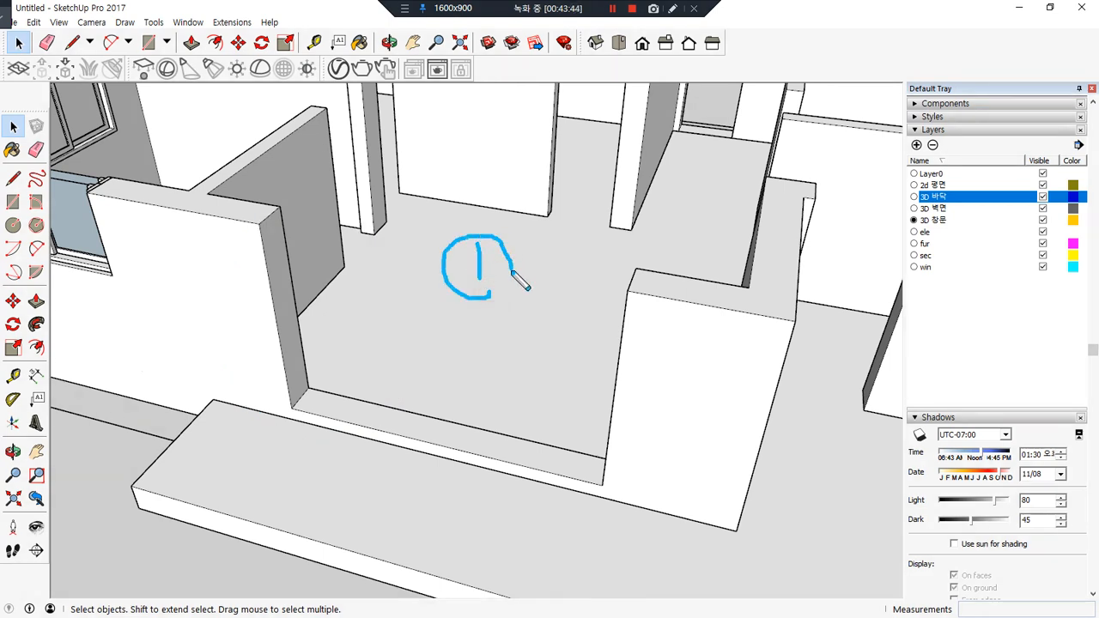
mouse_move(601, 191)
mouse_down()
mouse_move(527, 268)
mouse_move(615, 371)
mouse_up()
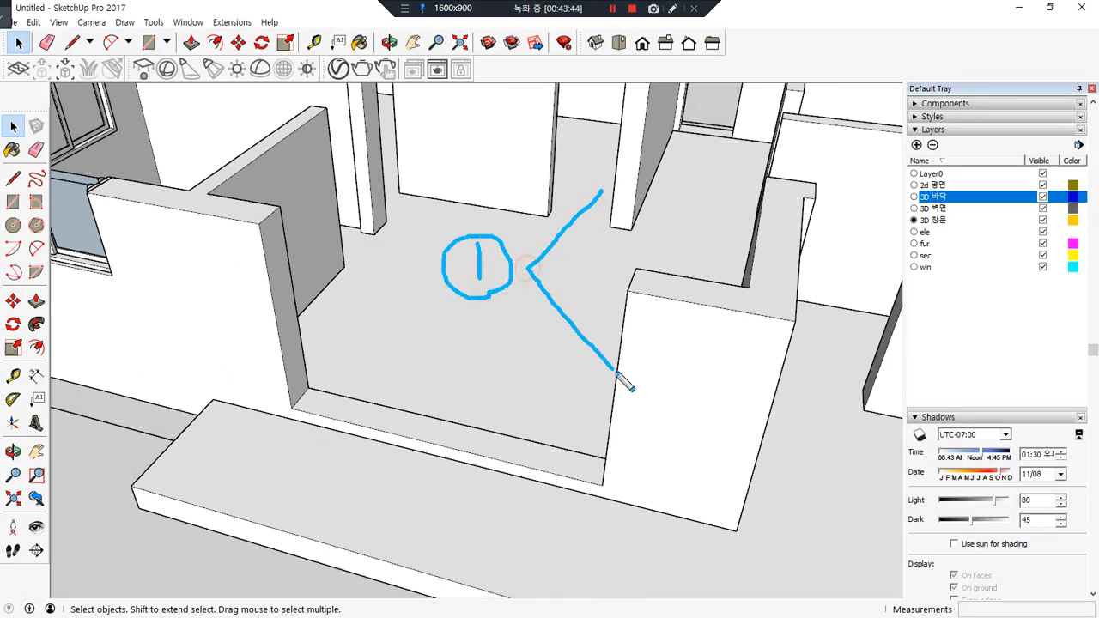
mouse_move(644, 197)
mouse_down()
mouse_move(682, 188)
mouse_move(692, 203)
mouse_up()
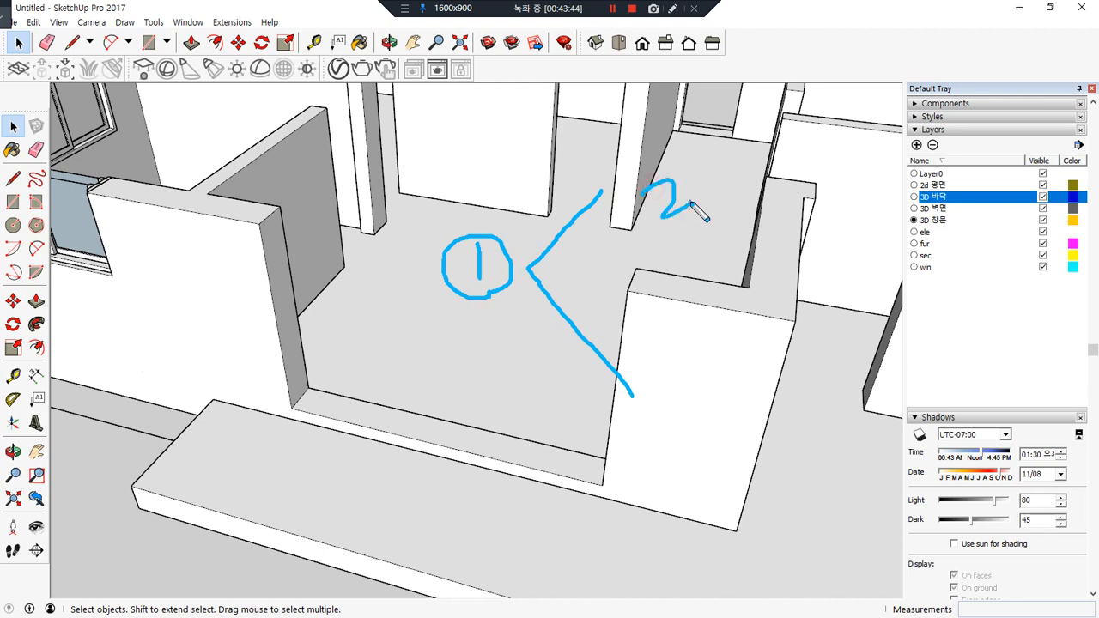
mouse_move(704, 165)
mouse_down()
mouse_move(705, 199)
mouse_move(773, 170)
mouse_up()
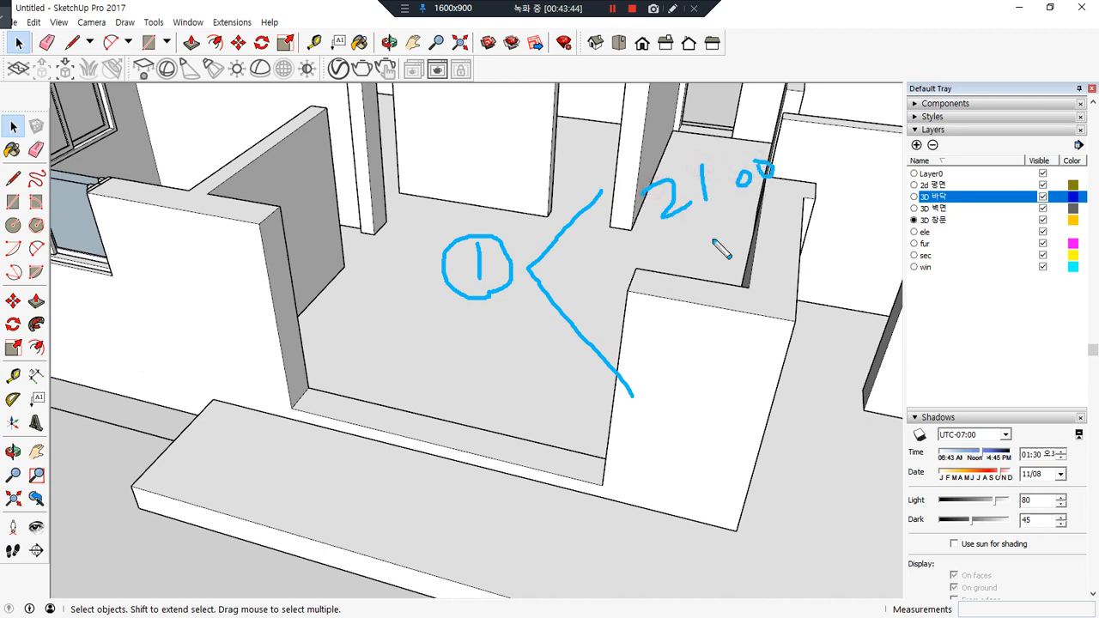
mouse_move(658, 385)
mouse_down()
mouse_move(680, 366)
mouse_move(741, 367)
mouse_up()
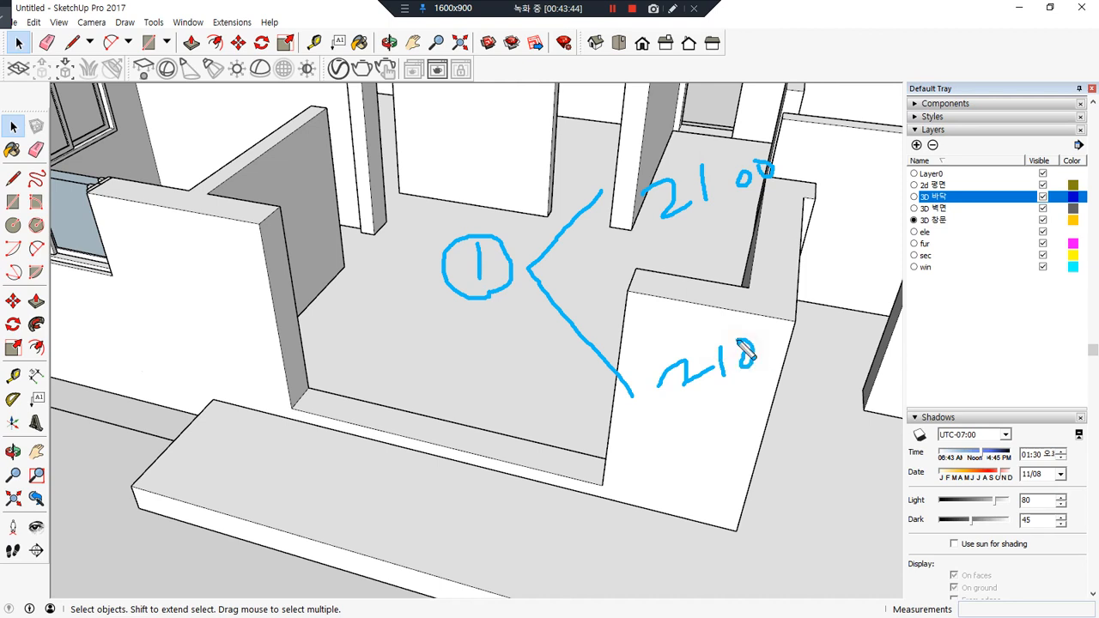
mouse_move(776, 327)
mouse_down()
mouse_move(796, 342)
mouse_move(781, 351)
mouse_up()
mouse_move(485, 493)
mouse_down()
mouse_move(507, 520)
mouse_move(507, 547)
mouse_up()
mouse_move(566, 567)
mouse_down()
mouse_move(519, 571)
mouse_move(574, 548)
mouse_up()
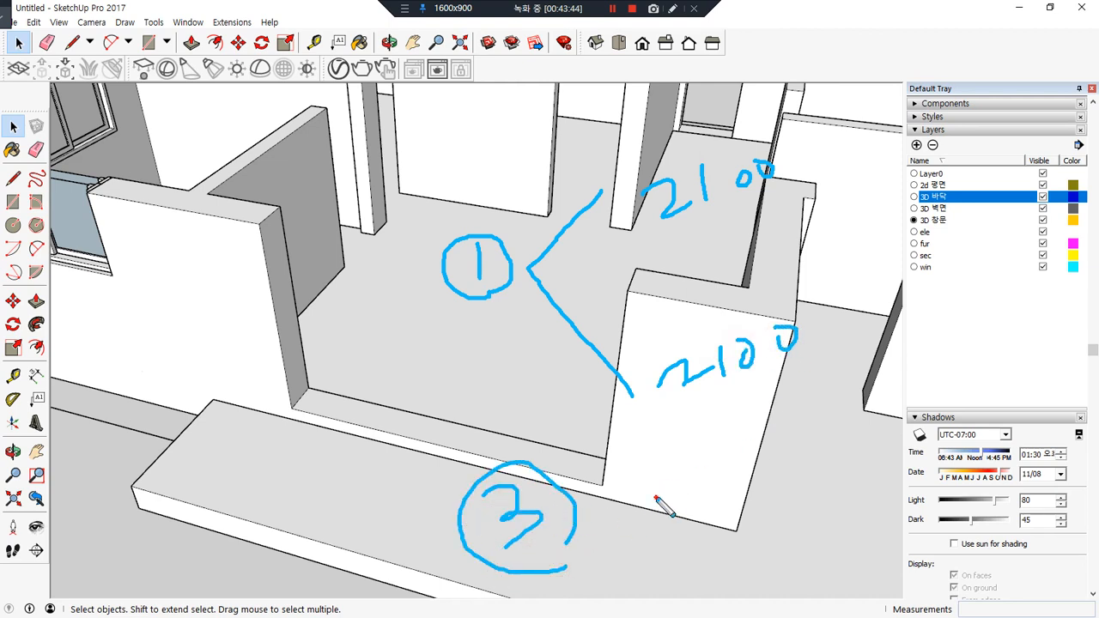
drag(656, 491, 693, 506)
mouse_move(712, 468)
mouse_down()
mouse_move(730, 498)
mouse_move(759, 475)
mouse_move(756, 465)
mouse_move(776, 468)
mouse_up()
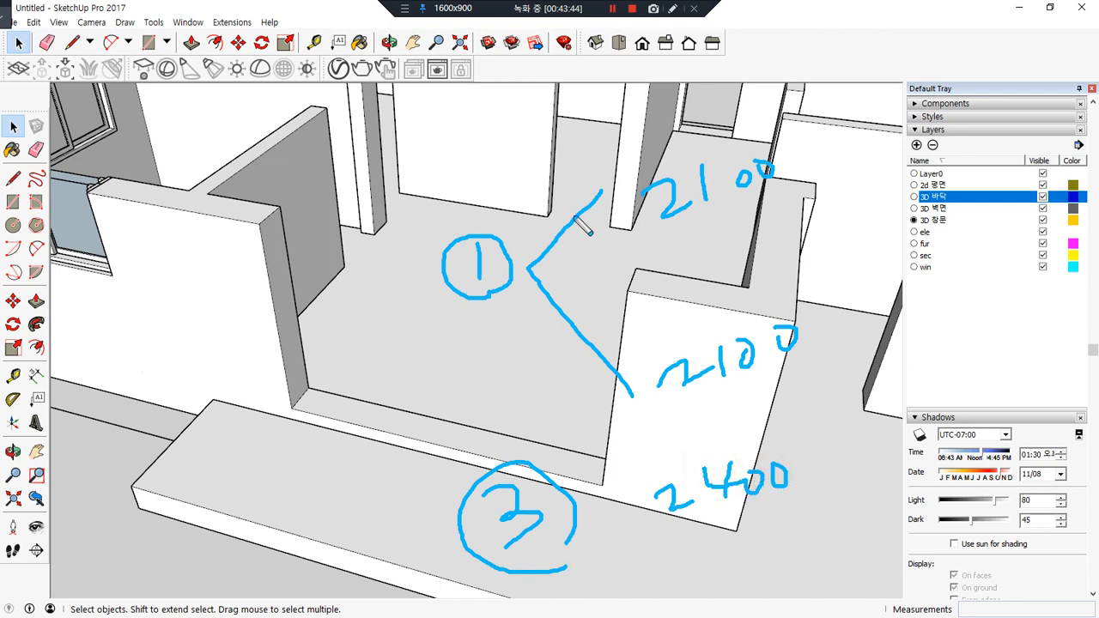
drag(811, 185, 663, 249)
drag(818, 188, 670, 248)
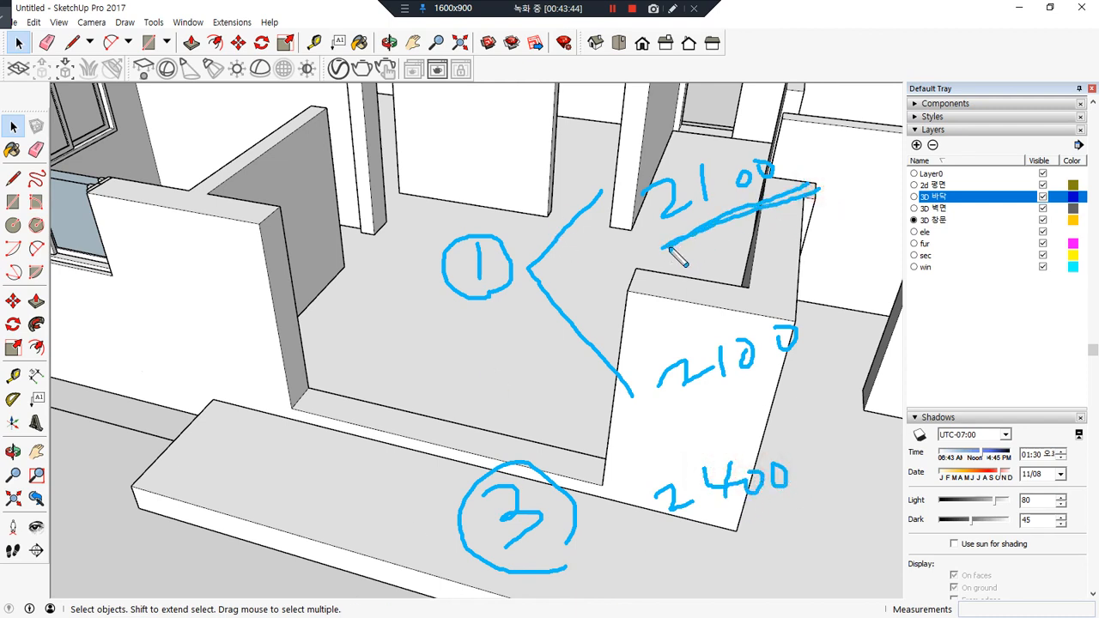
mouse_move(858, 136)
mouse_down()
mouse_move(876, 144)
mouse_move(857, 166)
mouse_move(892, 142)
mouse_up()
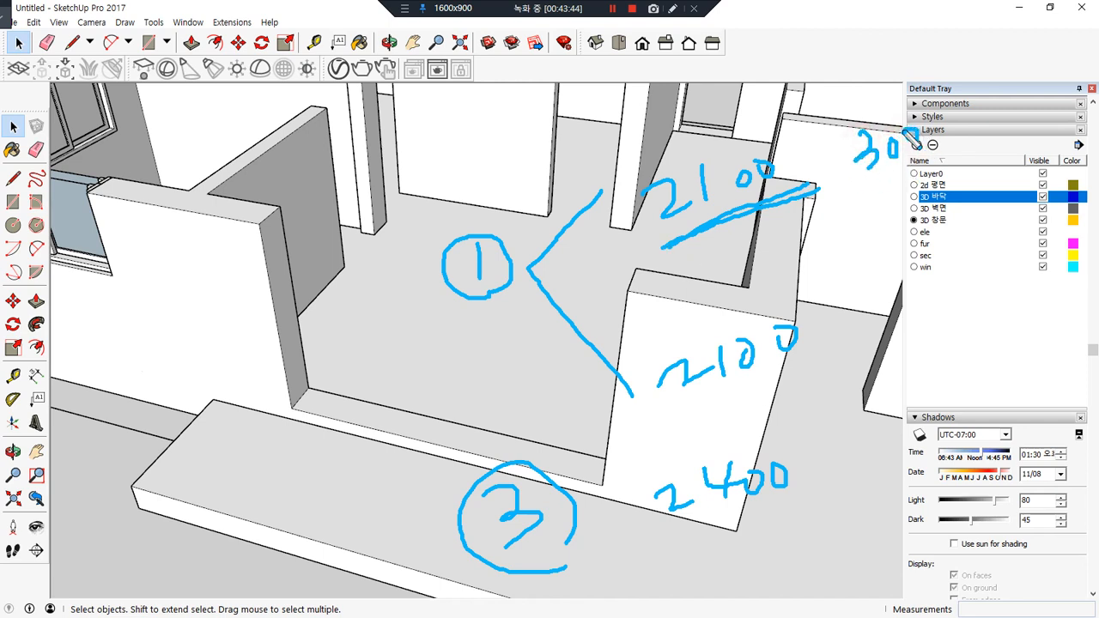
mouse_move(927, 177)
mouse_down()
mouse_move(855, 116)
mouse_move(949, 182)
mouse_up()
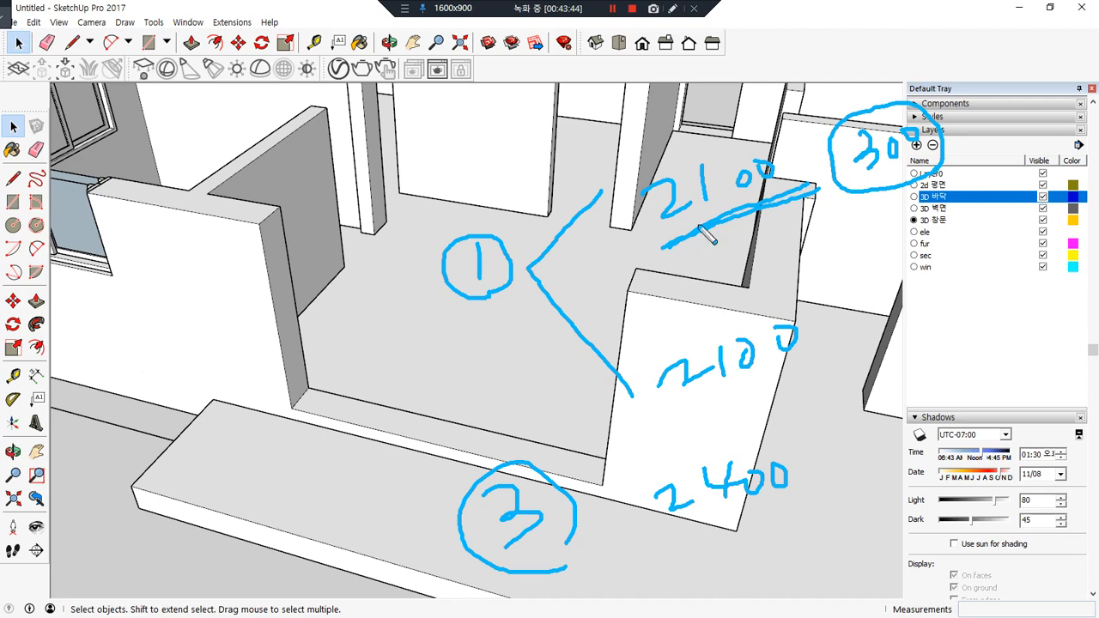
drag(949, 153, 893, 182)
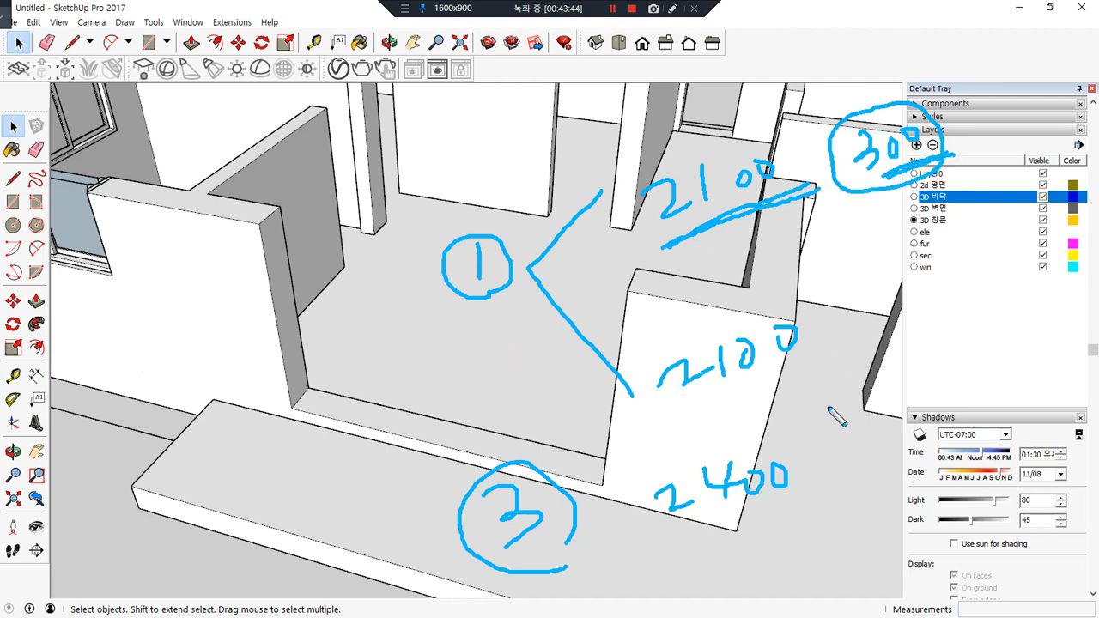
drag(949, 324, 872, 352)
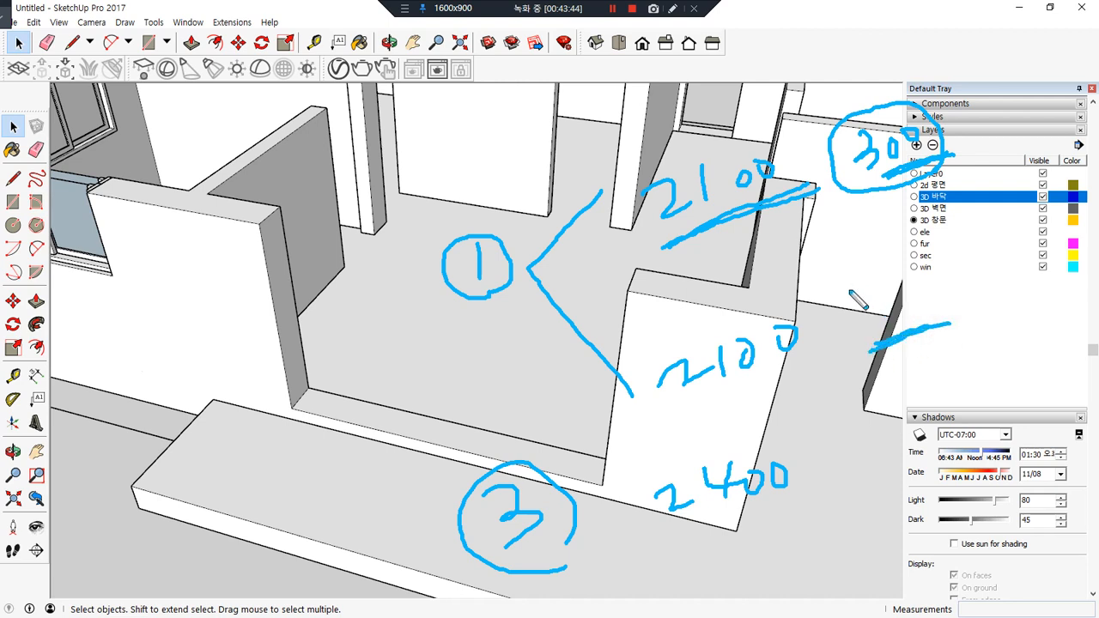
drag(852, 291, 854, 323)
mouse_move(889, 306)
mouse_down()
mouse_move(885, 325)
mouse_move(889, 306)
mouse_move(911, 323)
mouse_up()
mouse_move(911, 307)
mouse_down()
mouse_move(987, 258)
mouse_move(1035, 267)
mouse_up()
mouse_move(1013, 433)
mouse_down()
mouse_move(711, 539)
mouse_move(380, 402)
mouse_move(971, 60)
mouse_move(1087, 348)
mouse_move(1005, 429)
mouse_up()
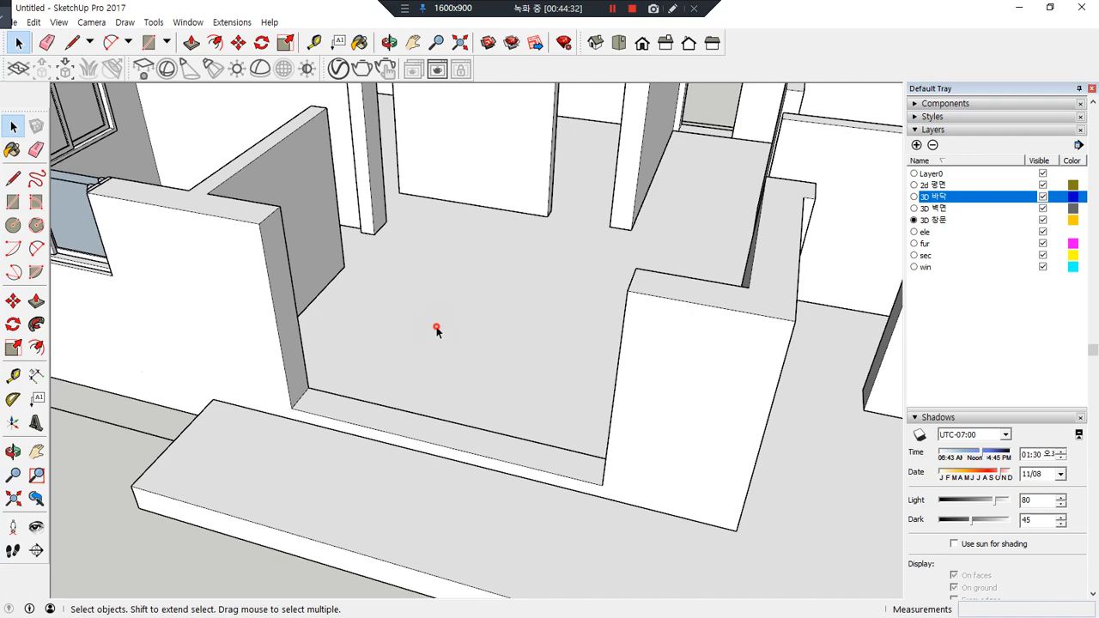
Open the wall group for editing at the wide opening's sill
click(437, 332)
middle_drag(455, 461, 307, 220)
click(363, 436)
middle_drag(274, 158, 503, 297)
drag(463, 231, 450, 234)
mouse_move(510, 230)
mouse_down()
mouse_move(439, 272)
mouse_move(274, 424)
mouse_up()
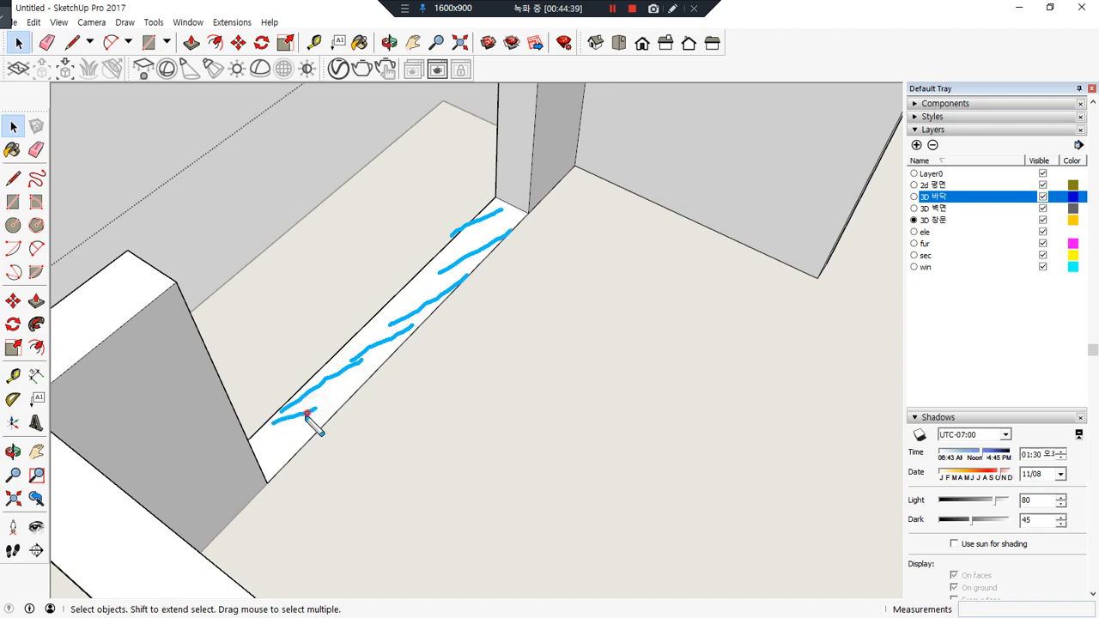
drag(396, 321, 364, 327)
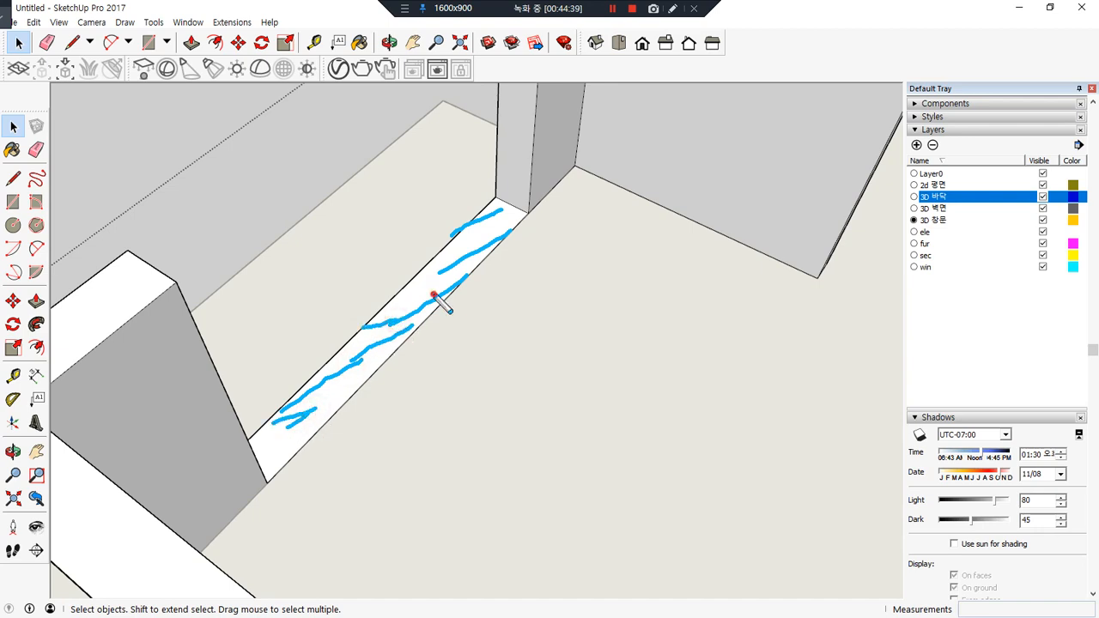
drag(432, 294, 394, 298)
drag(443, 270, 412, 279)
drag(471, 226, 425, 250)
drag(478, 241, 412, 279)
mouse_move(458, 282)
mouse_down()
mouse_move(383, 316)
mouse_move(350, 346)
mouse_up()
mouse_move(569, 409)
mouse_down()
mouse_move(403, 308)
mouse_move(455, 364)
mouse_up()
mouse_move(414, 307)
mouse_down()
mouse_move(596, 417)
mouse_move(622, 458)
mouse_up()
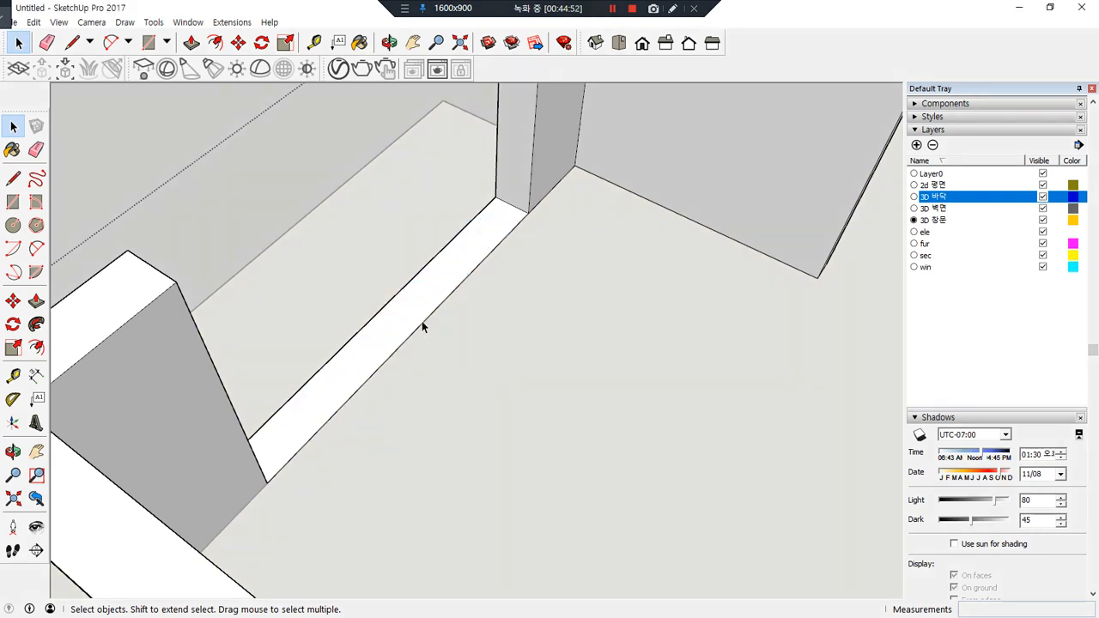
Raise the top face of the wide opening's sill by 300 mm with Push/Pull, and close the wall group
key(p)
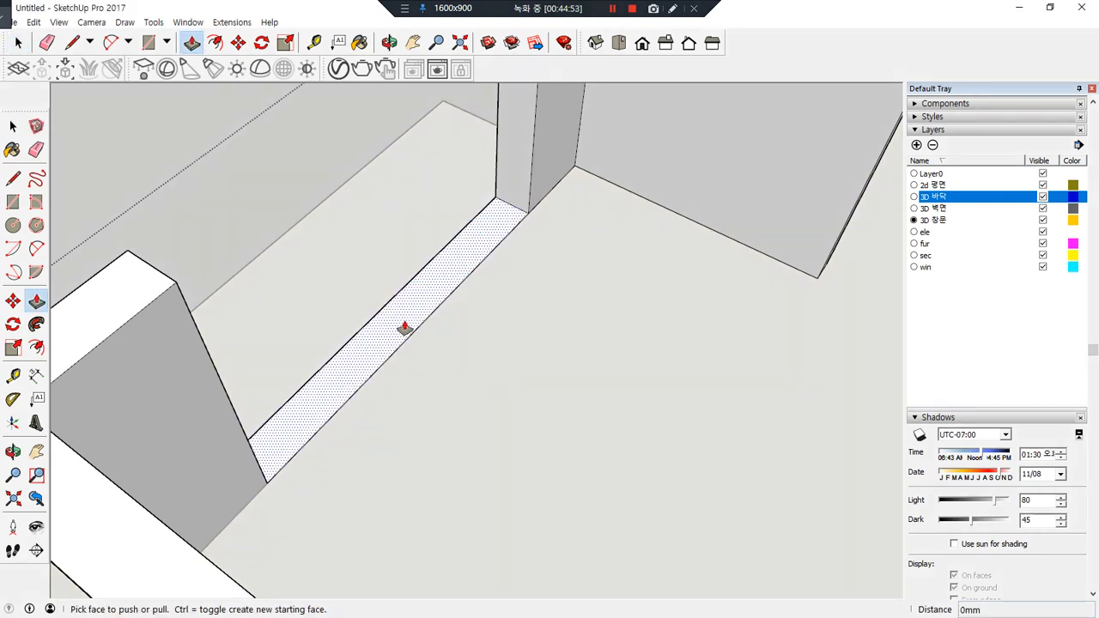
click(404, 325)
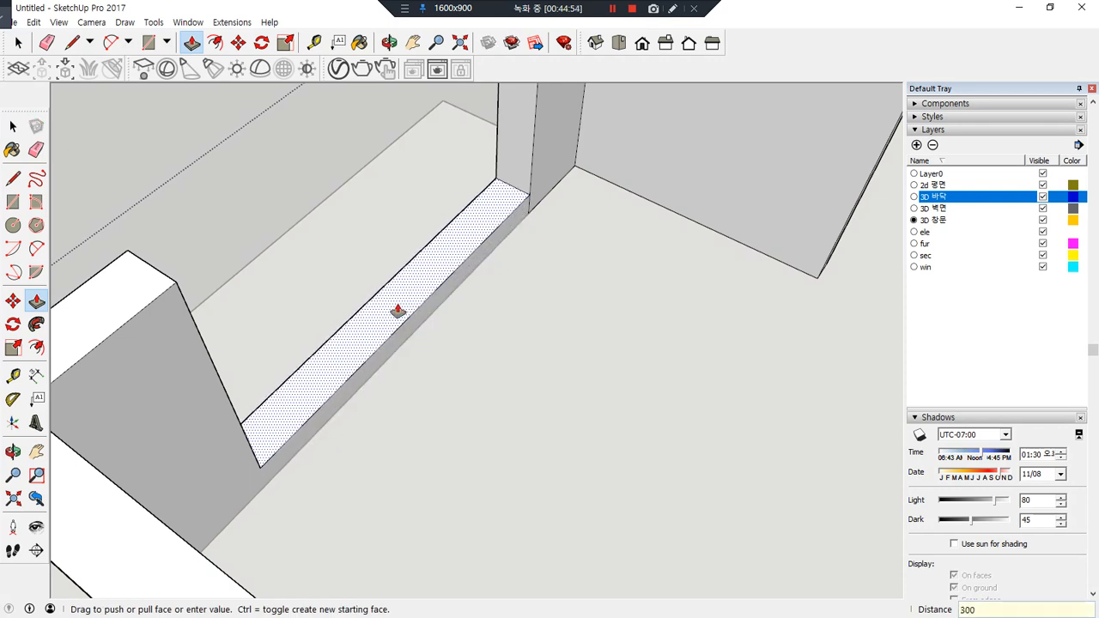
key(Return)
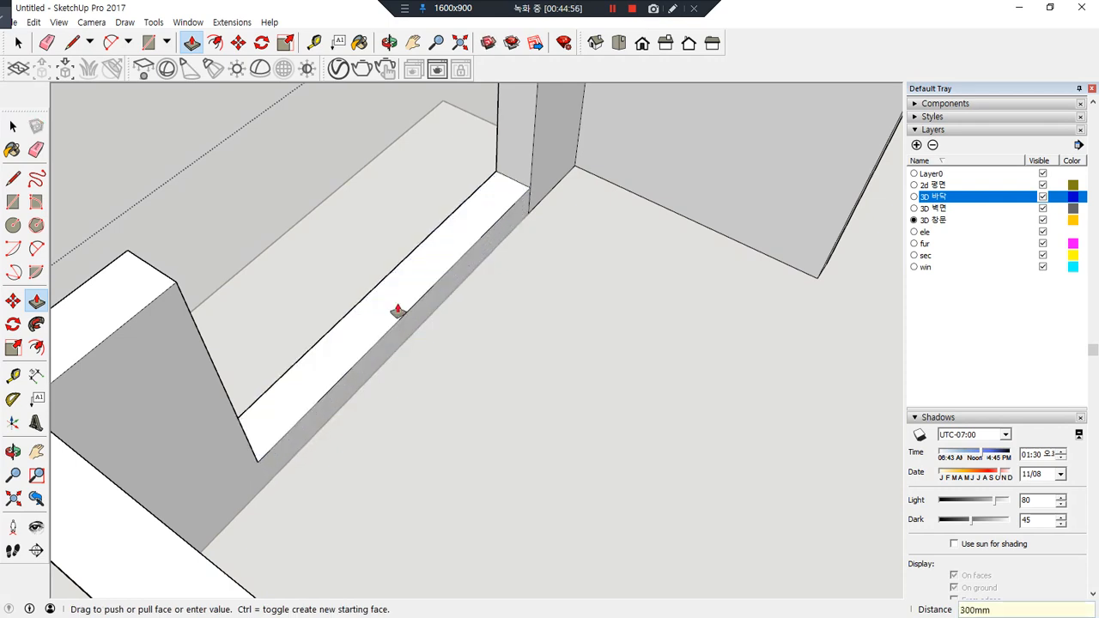
scroll(520, 213, up, 3)
key(e)
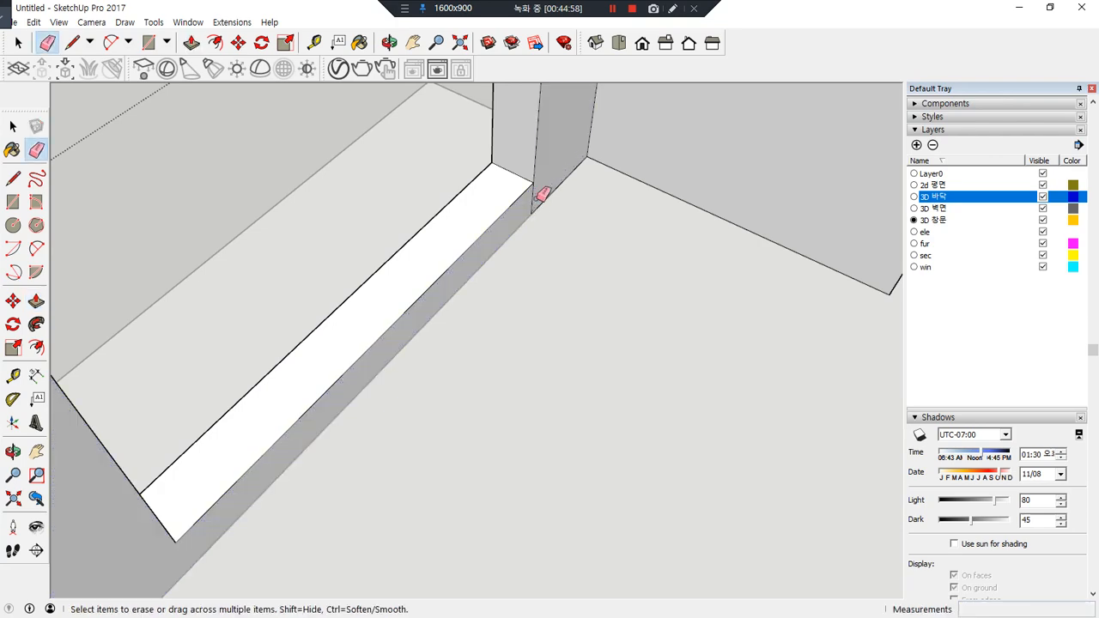
middle_drag(404, 372, 312, 343)
scroll(276, 270, down, 5)
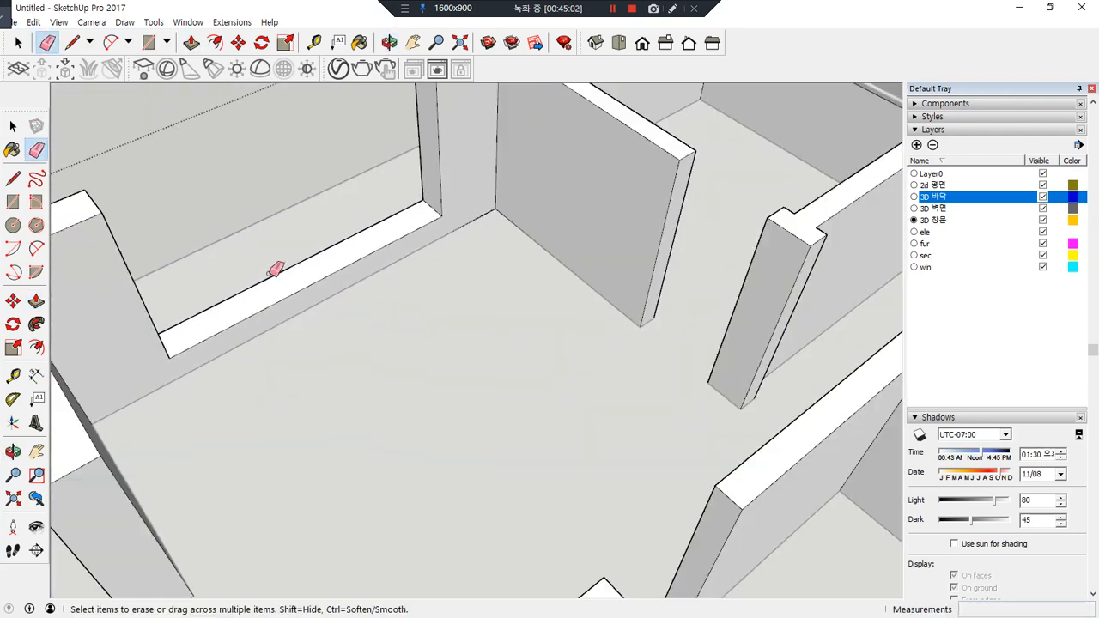
key(space)
click(179, 149)
scroll(360, 246, up, 5)
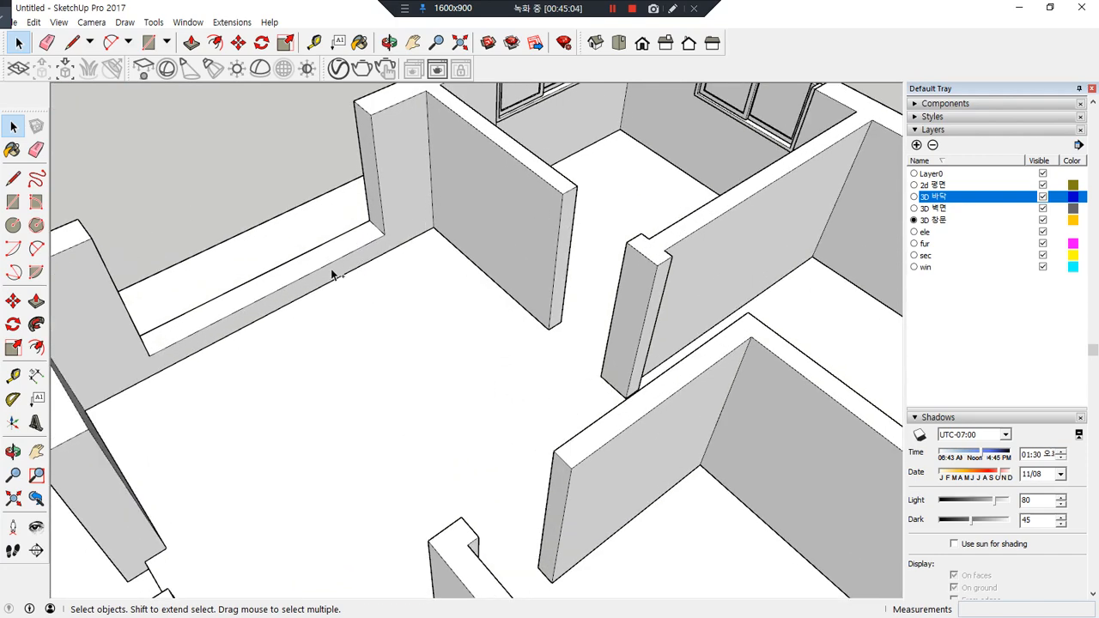
drag(393, 222, 371, 106)
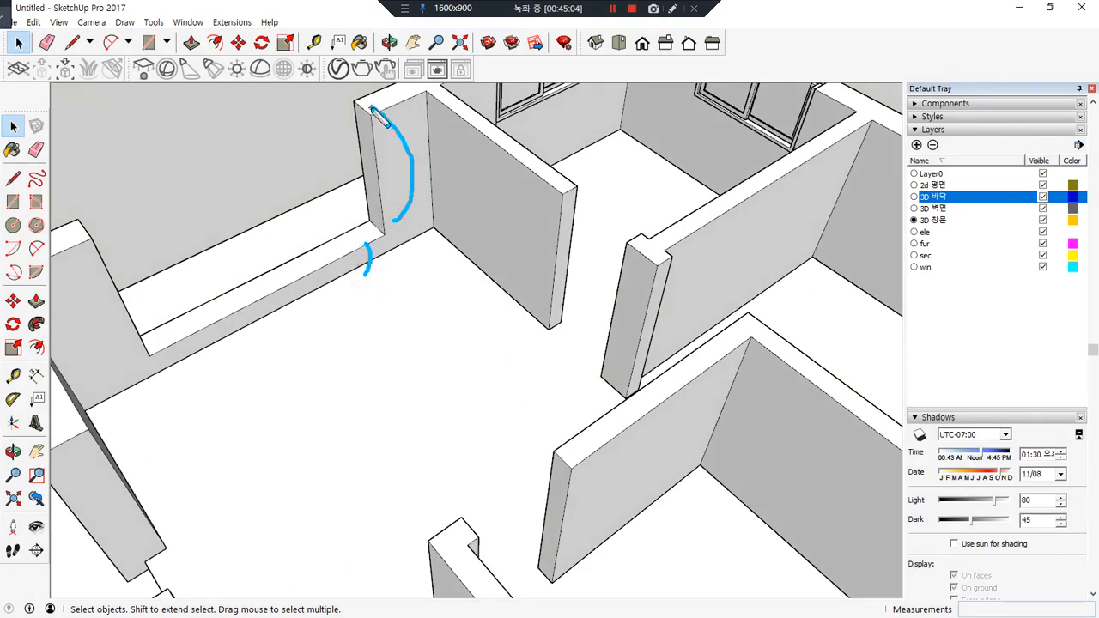
mouse_move(429, 164)
mouse_down()
mouse_move(498, 156)
mouse_move(499, 169)
mouse_move(555, 130)
mouse_up()
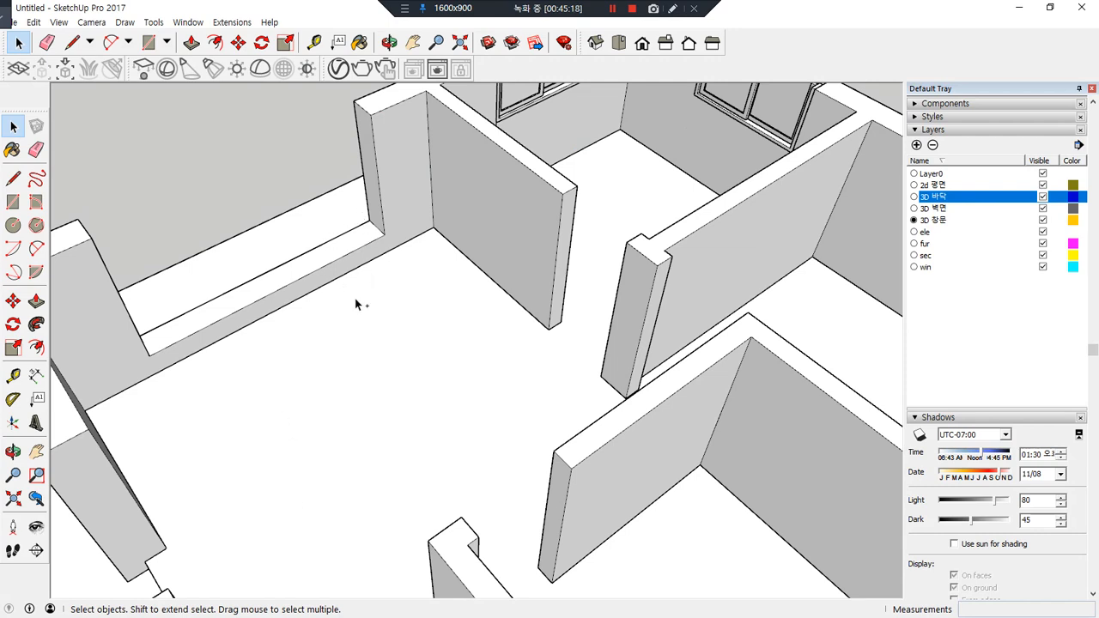
Return to editing the wall group, push the sill's top face back down 300 mm, and close the group
key(ctrl+z)
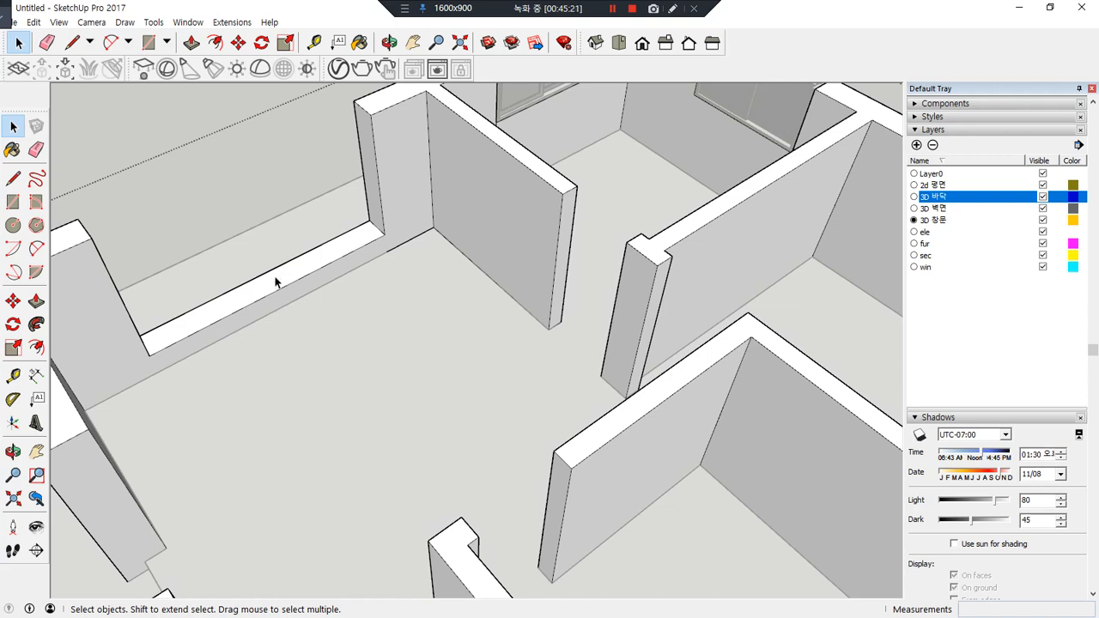
key(p)
click(295, 264)
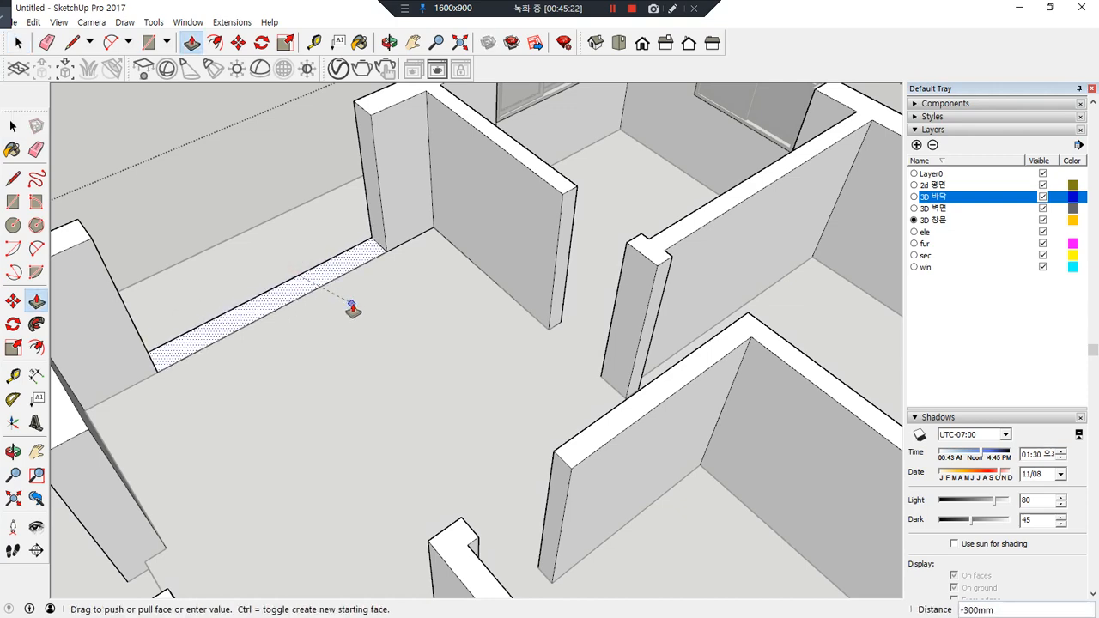
click(352, 305)
key(space)
click(198, 190)
middle_drag(84, 274, 653, 258)
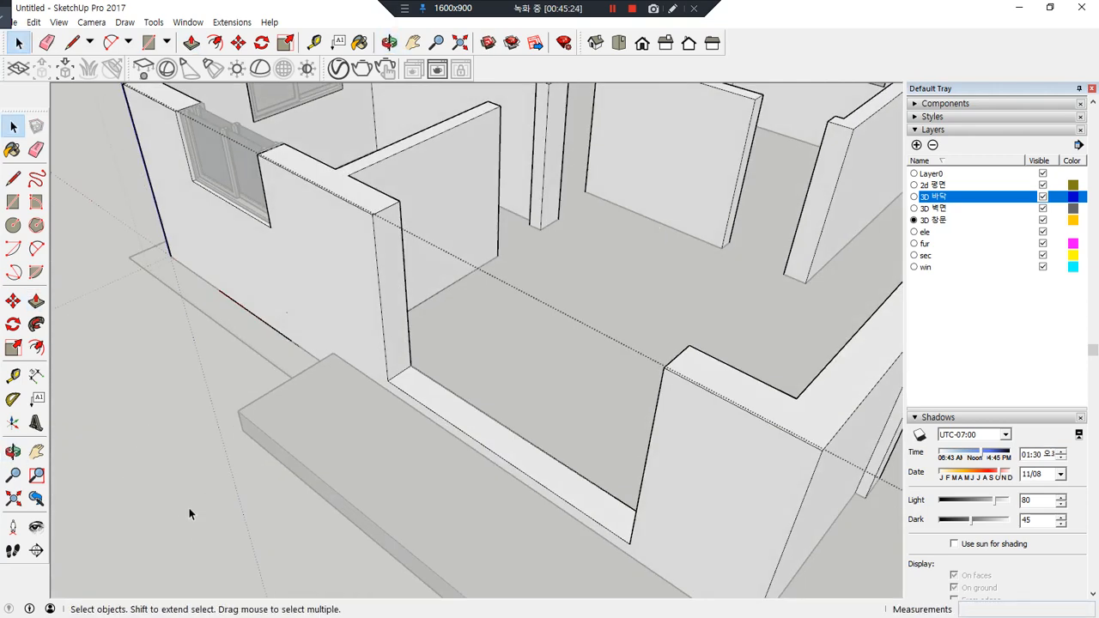
click(129, 537)
Draw a rectangle across the wide opening's outer face, from the sill's outer corner to the top corner of the opposite wall end
scroll(467, 395, up, 1)
middle_drag(633, 470, 579, 350)
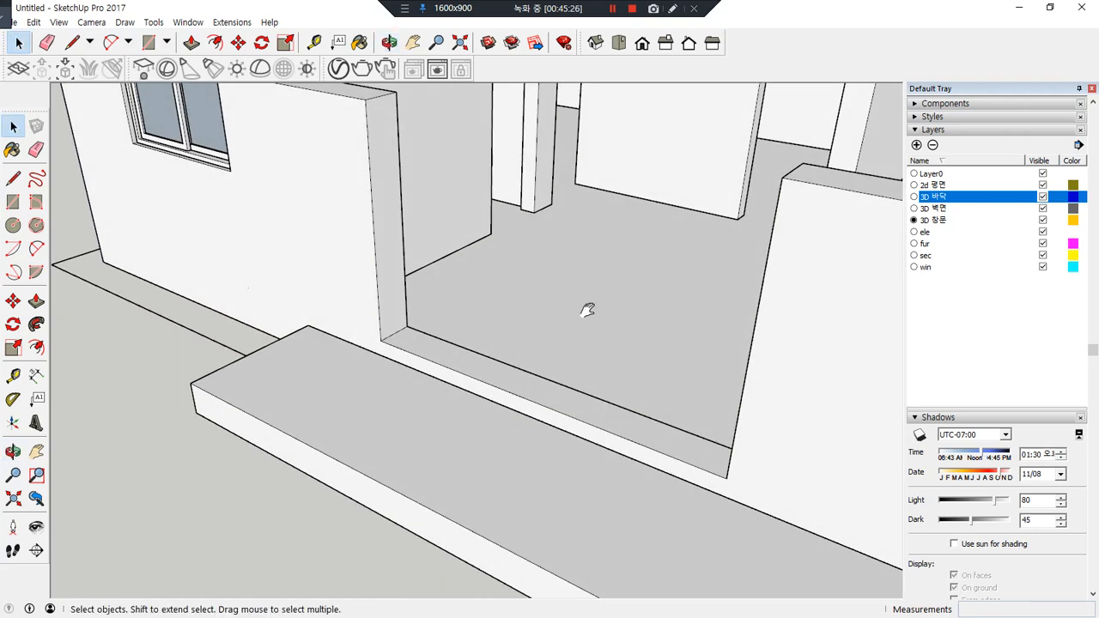
shift+middle_drag(587, 310, 555, 353)
middle_drag(715, 422, 746, 426)
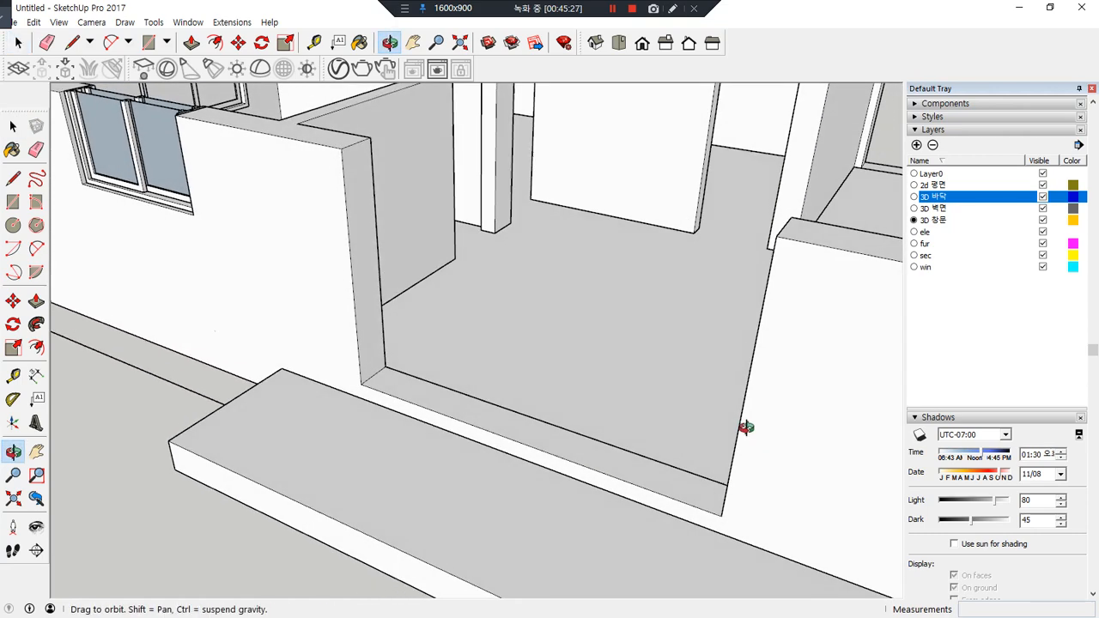
key(r)
click(361, 385)
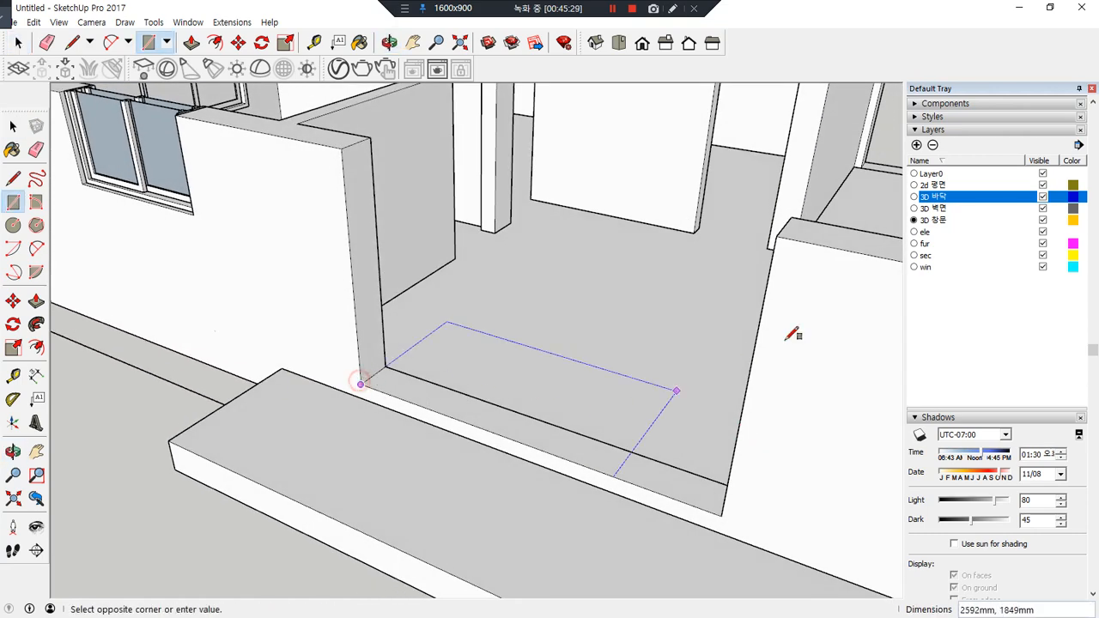
click(778, 233)
Move the top edge of the wide opening's new rectangle up by 300 mm
key(space)
key(m)
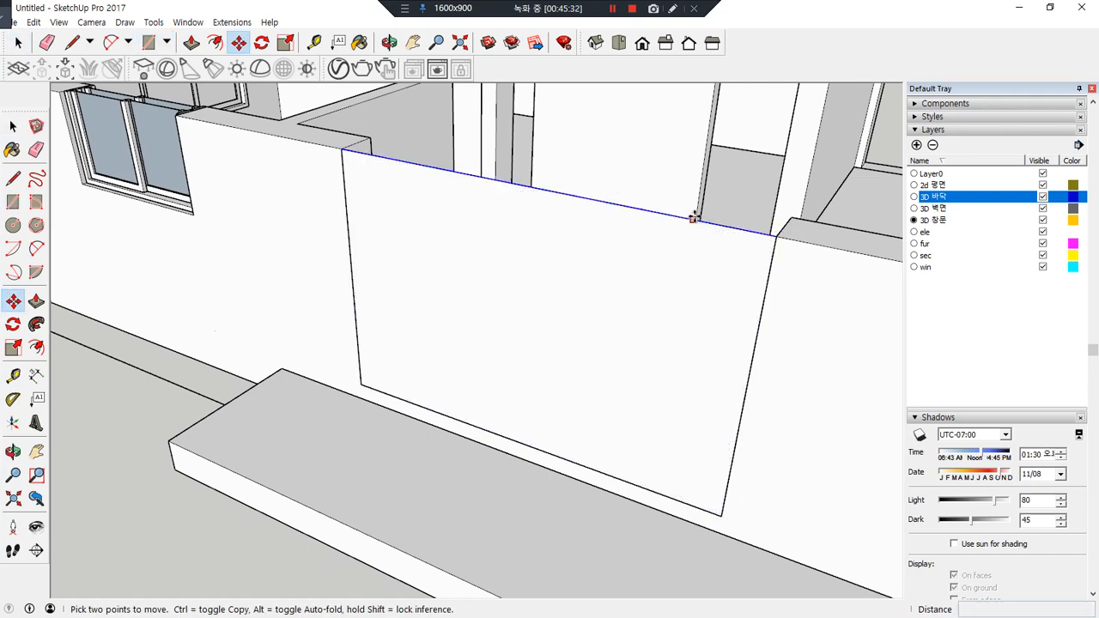
click(694, 218)
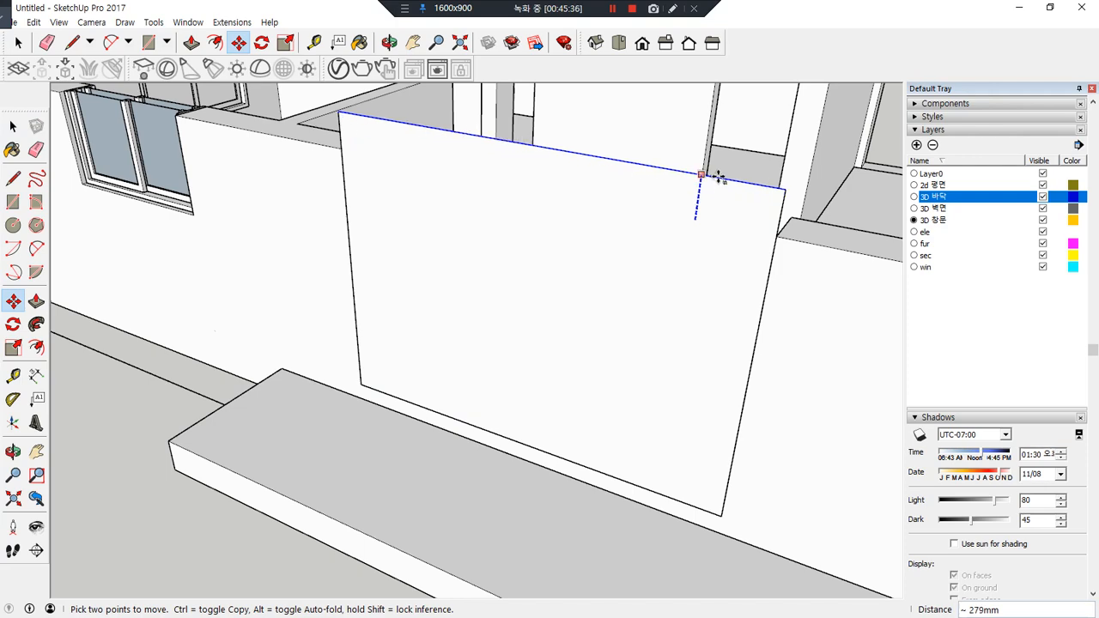
text(300)
key(Return)
Offset the rectangle's outline 45 mm inward and delete the inner face to leave a window frame
key(f)
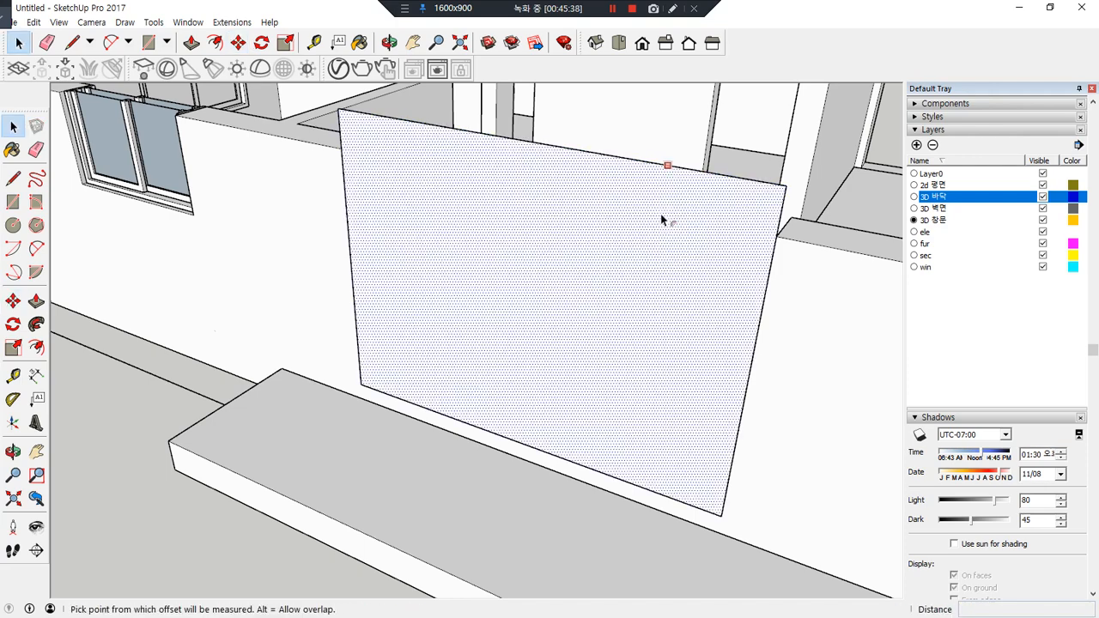
click(666, 164)
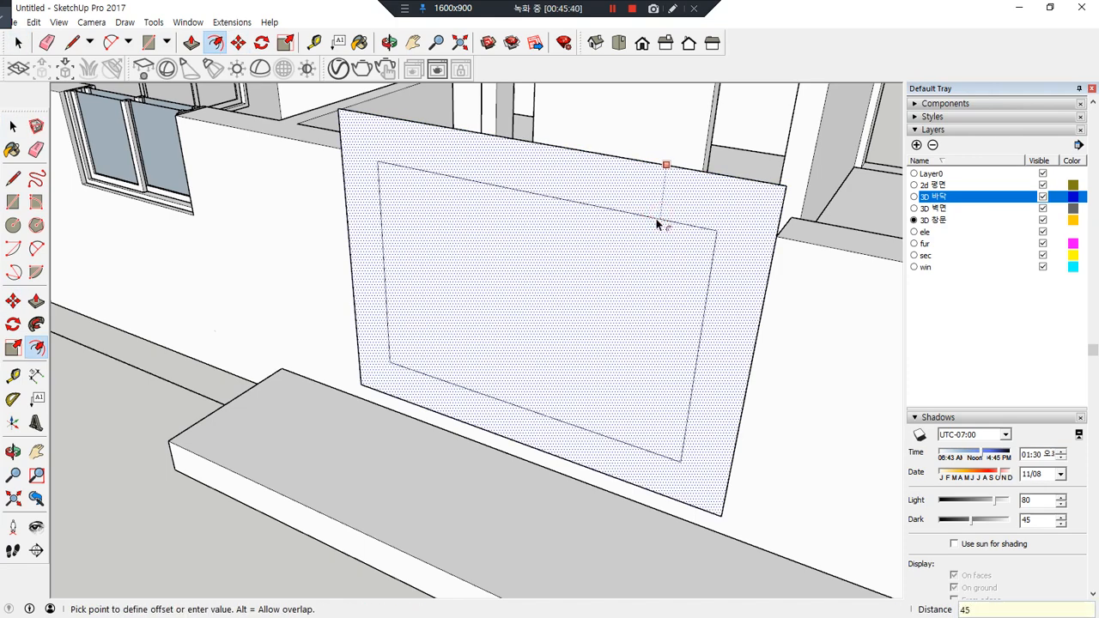
key(Return)
key(space)
click(615, 276)
key(Delete)
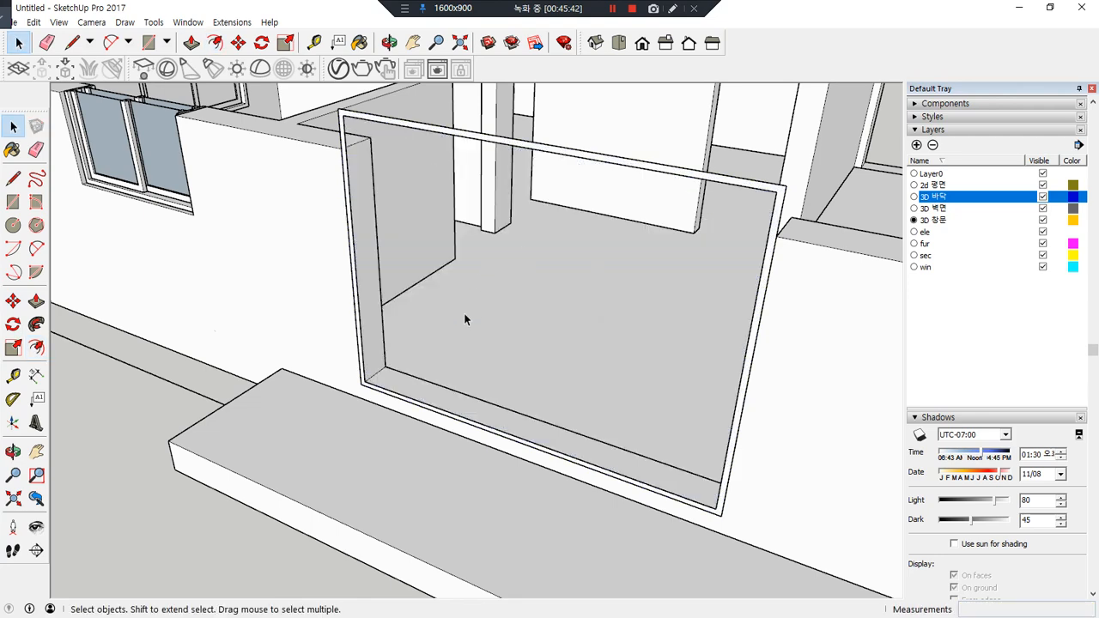
Extrude the window frame's face 150 mm with Push/Pull
key(p)
scroll(633, 184, up, 2)
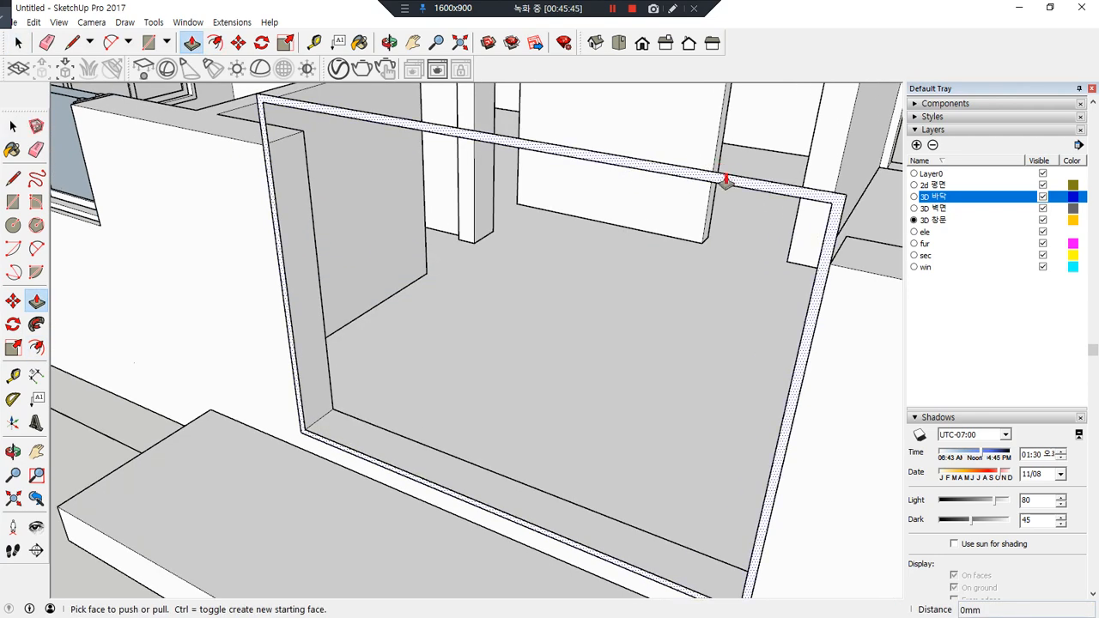
drag(725, 182, 753, 155)
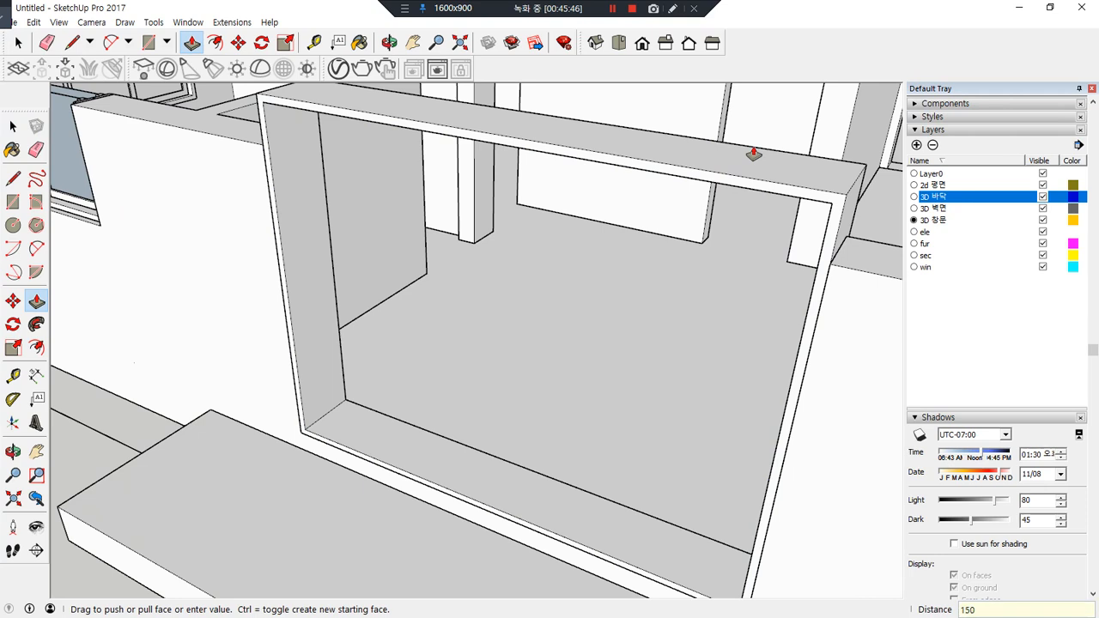
key(Return)
key(space)
Select the entire extruded window frame and make it a group
triple_click(272, 142)
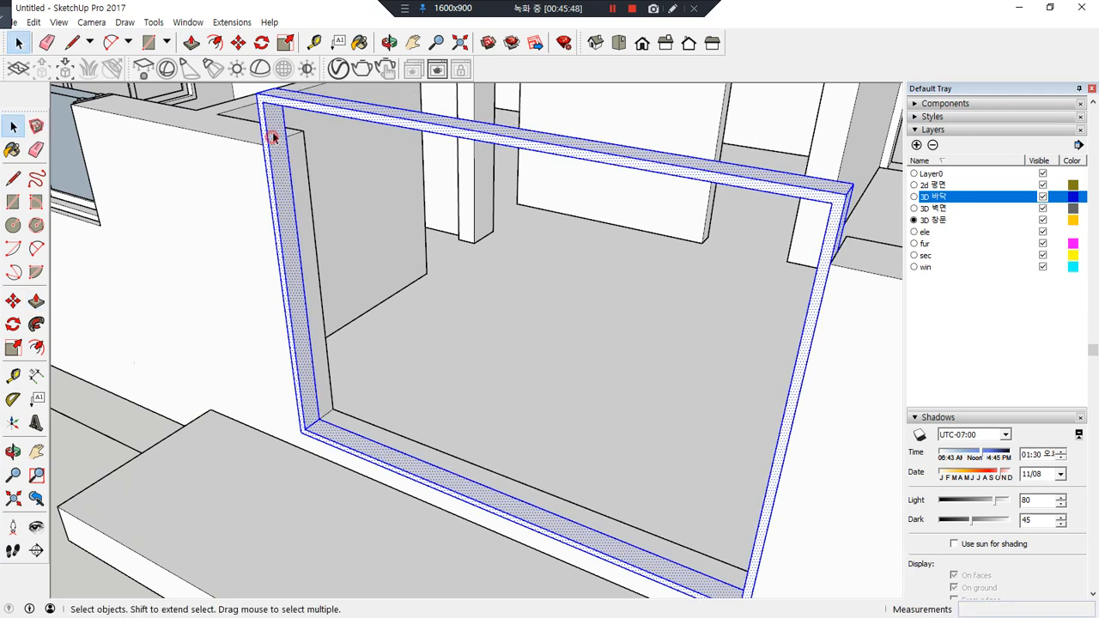
right_click(266, 125)
click(330, 257)
key(r)
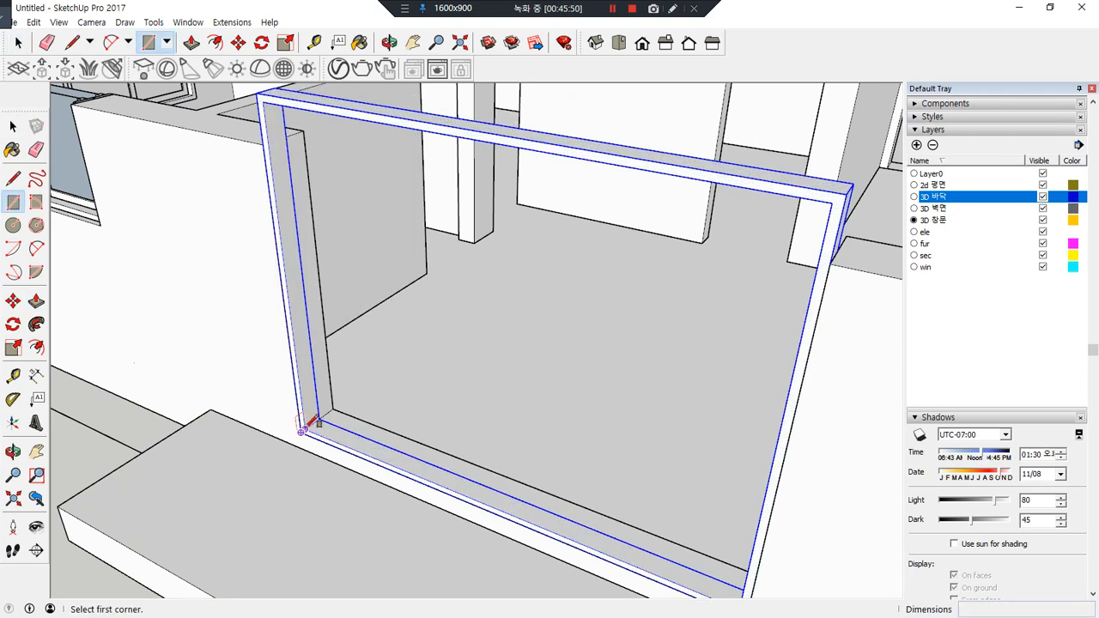
scroll(302, 429, up, 3)
click(303, 429)
scroll(539, 310, down, 2)
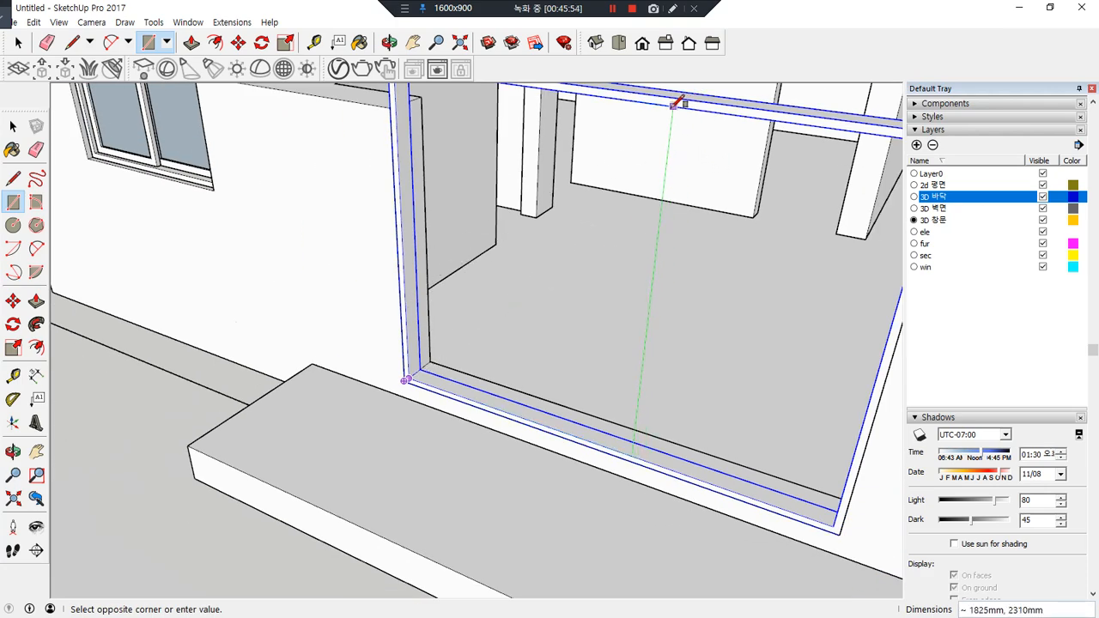
key(Escape)
scroll(606, 326, down, 2)
shift+middle_drag(606, 326, 515, 411)
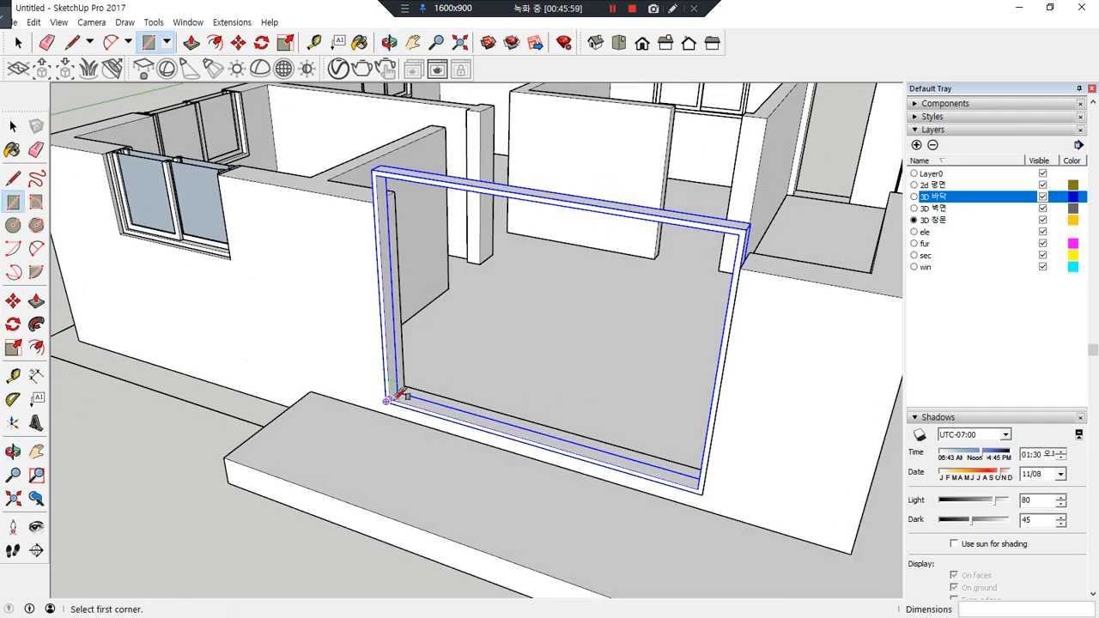
scroll(388, 396, up, 3)
click(387, 395)
scroll(575, 320, down, 2)
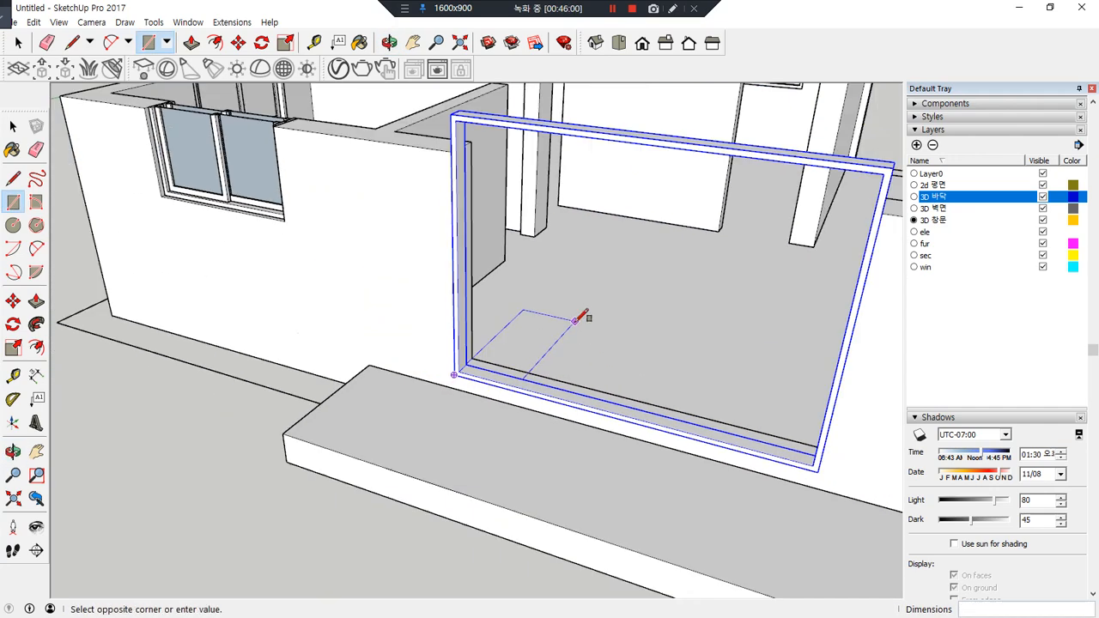
middle_drag(575, 320, 682, 309)
key(Escape)
key(space)
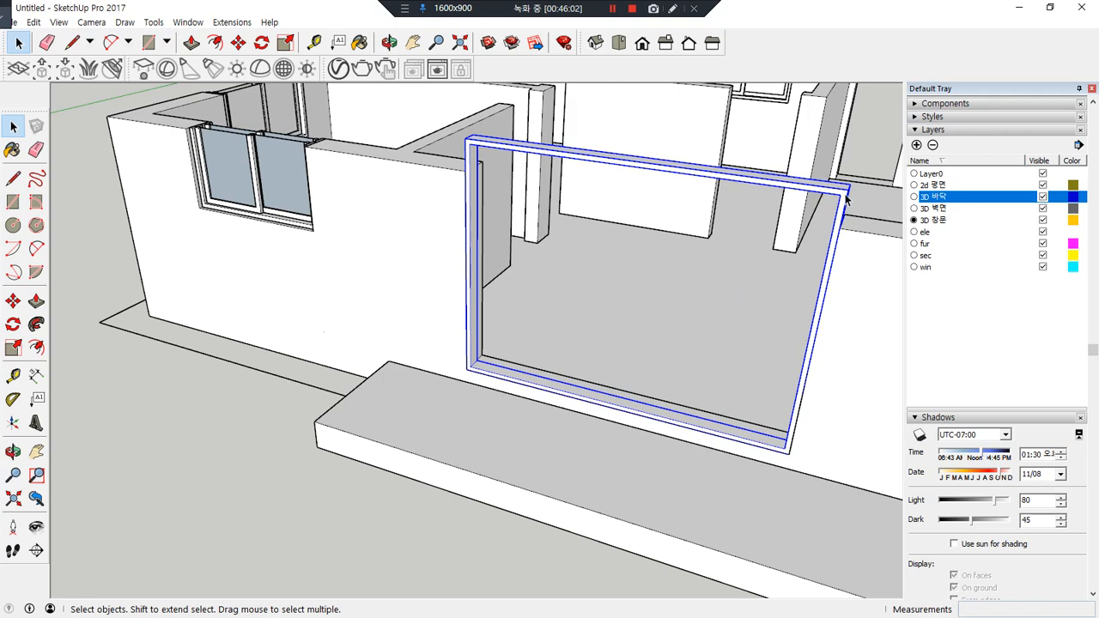
Explode the window frame group
right_click(846, 199)
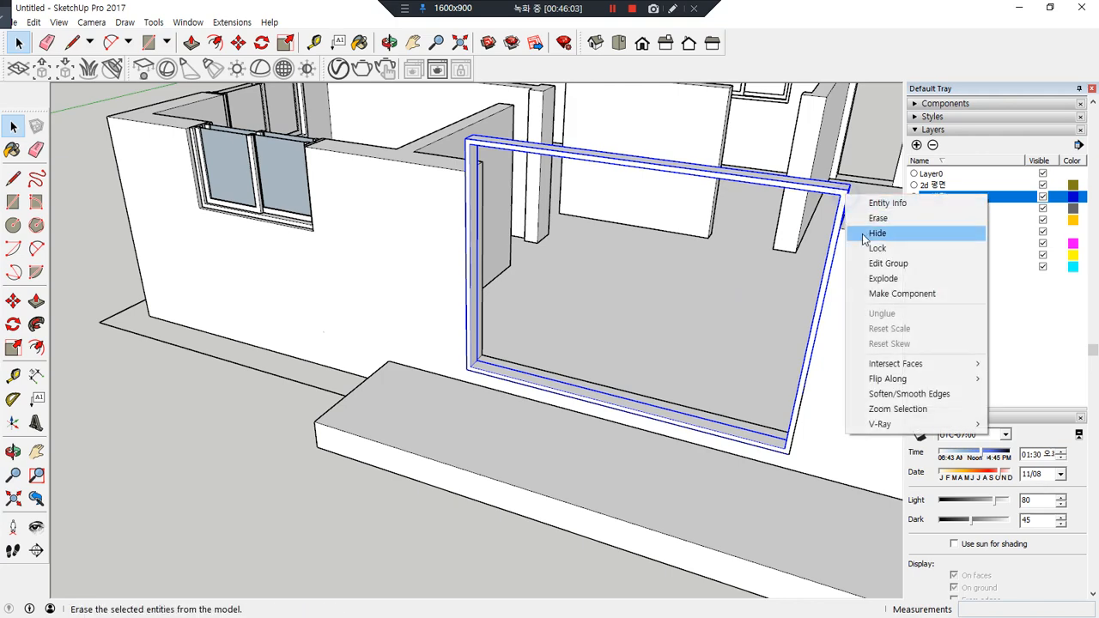
click(908, 278)
Copy the outer bottom edge of the window frame's front face 2100 mm upward
scroll(555, 184, up, 2)
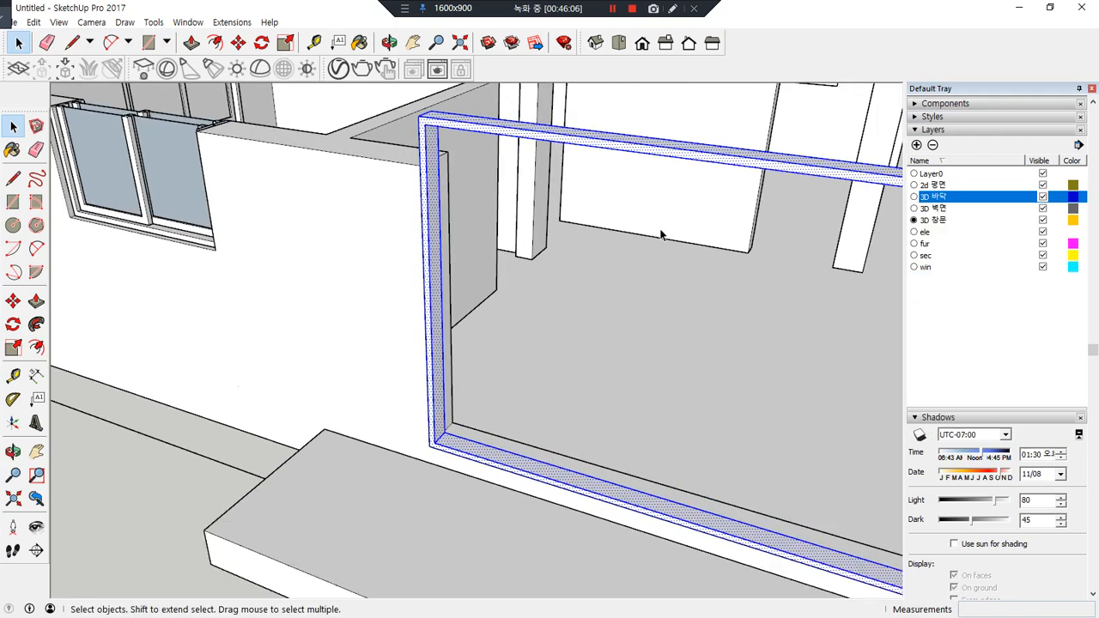
shift+middle_drag(660, 233, 583, 216)
click(529, 471)
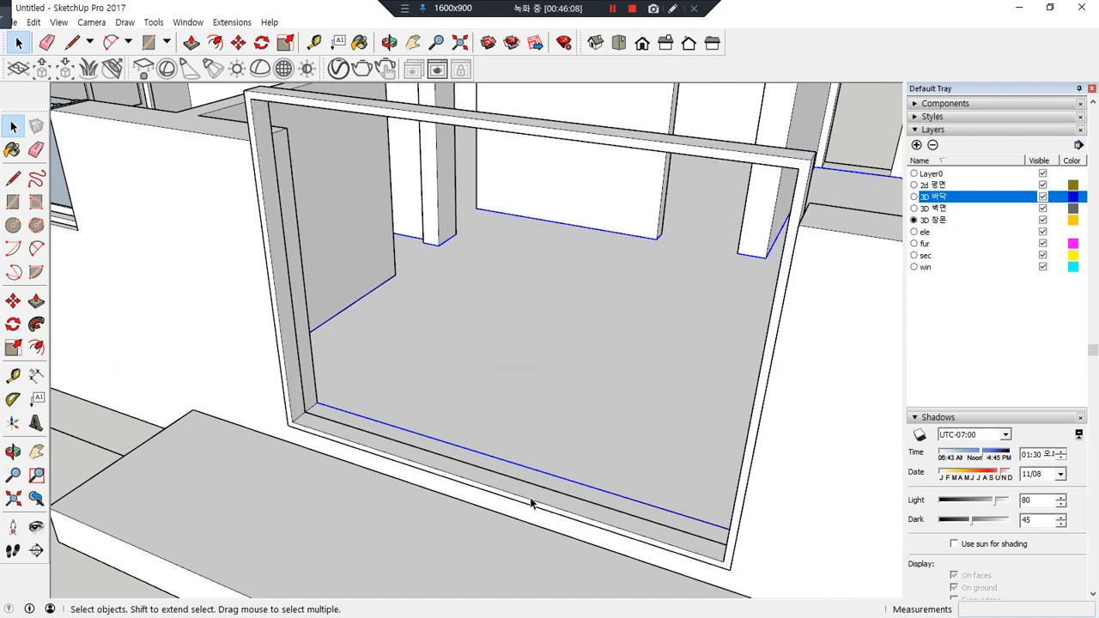
click(530, 502)
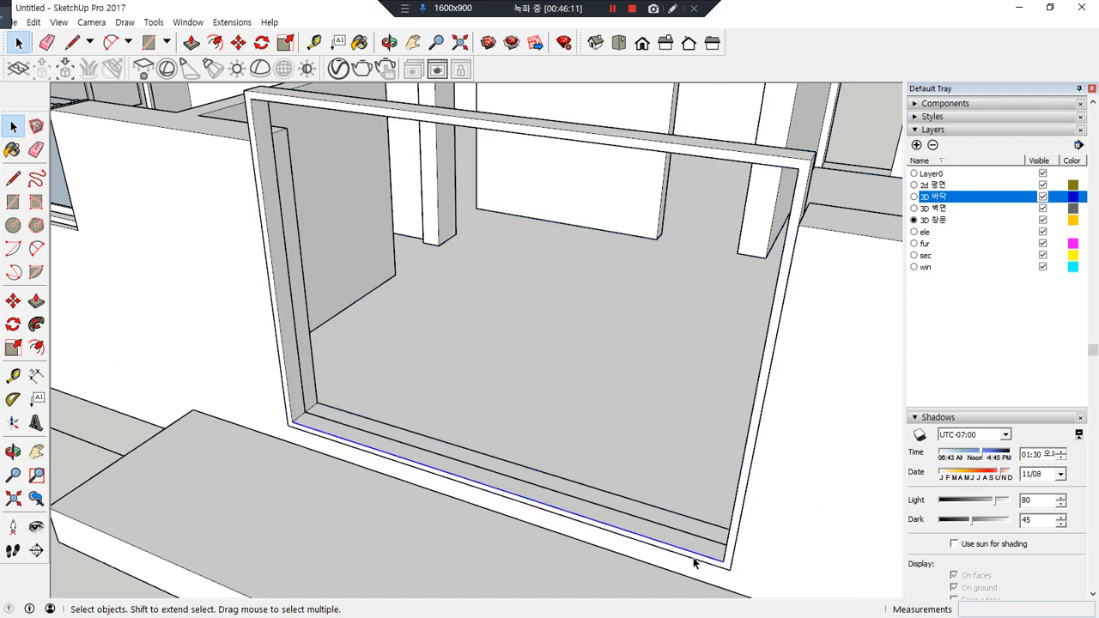
click(724, 568)
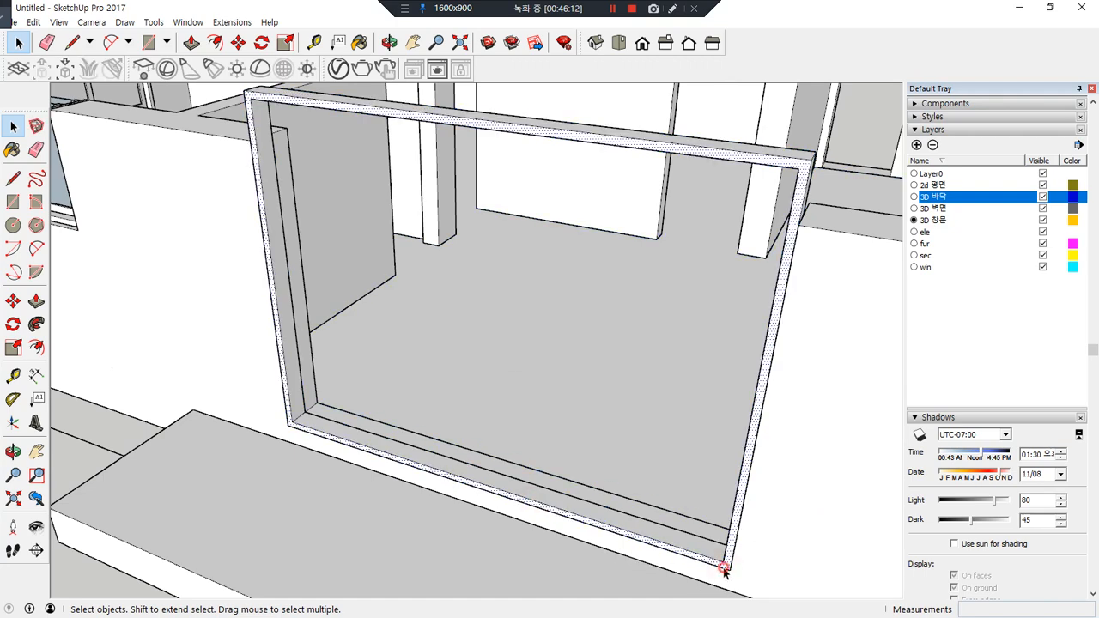
key(m)
key(ctrl)
click(726, 569)
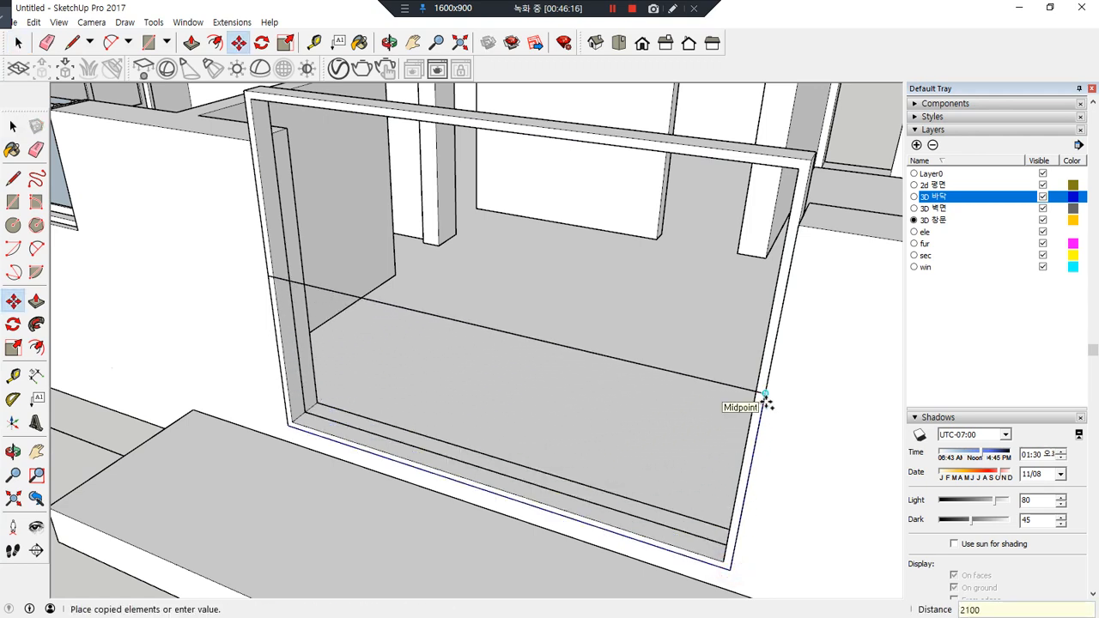
text(2100)
key(Return)
Copy the new horizontal edge 45 mm downward and join the two edges' ends with a line to fill the crossbar strip
scroll(695, 210, up, 3)
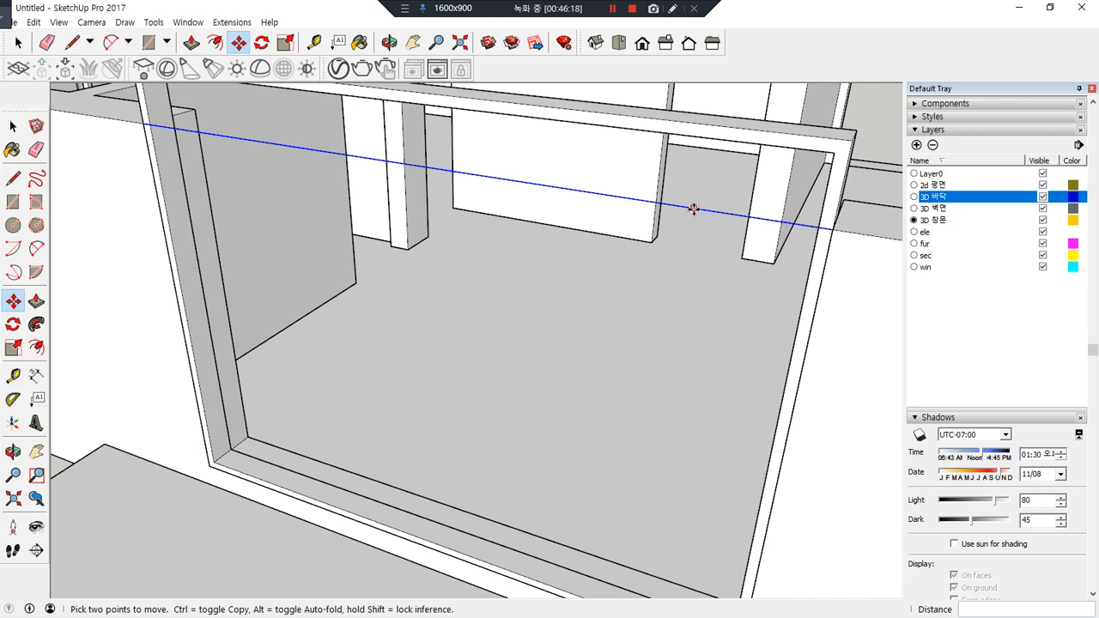
click(833, 227)
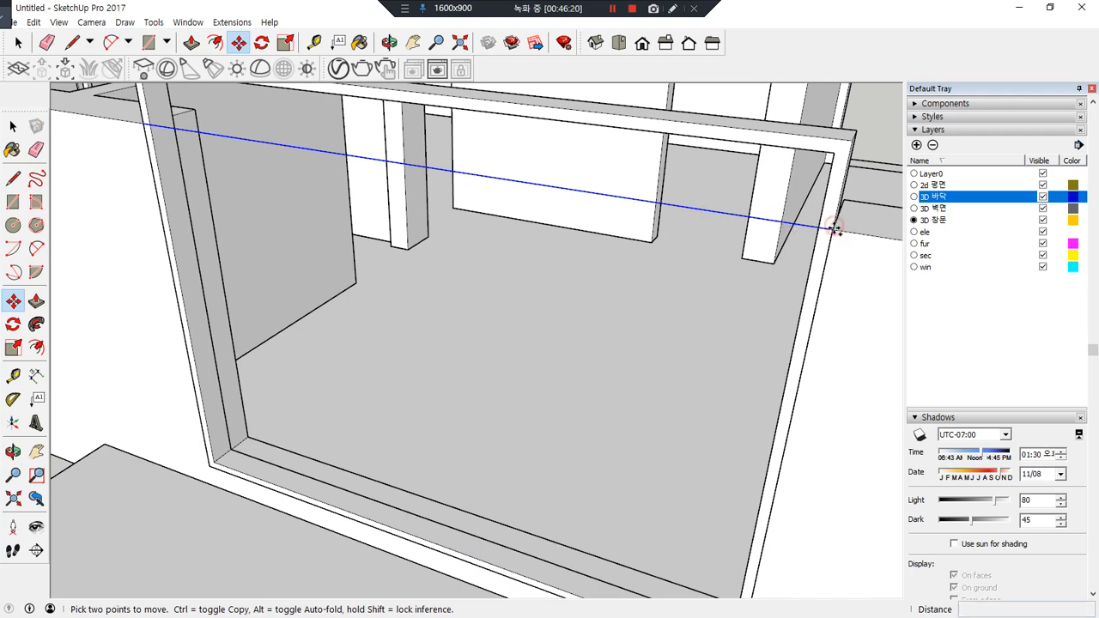
key(ctrl)
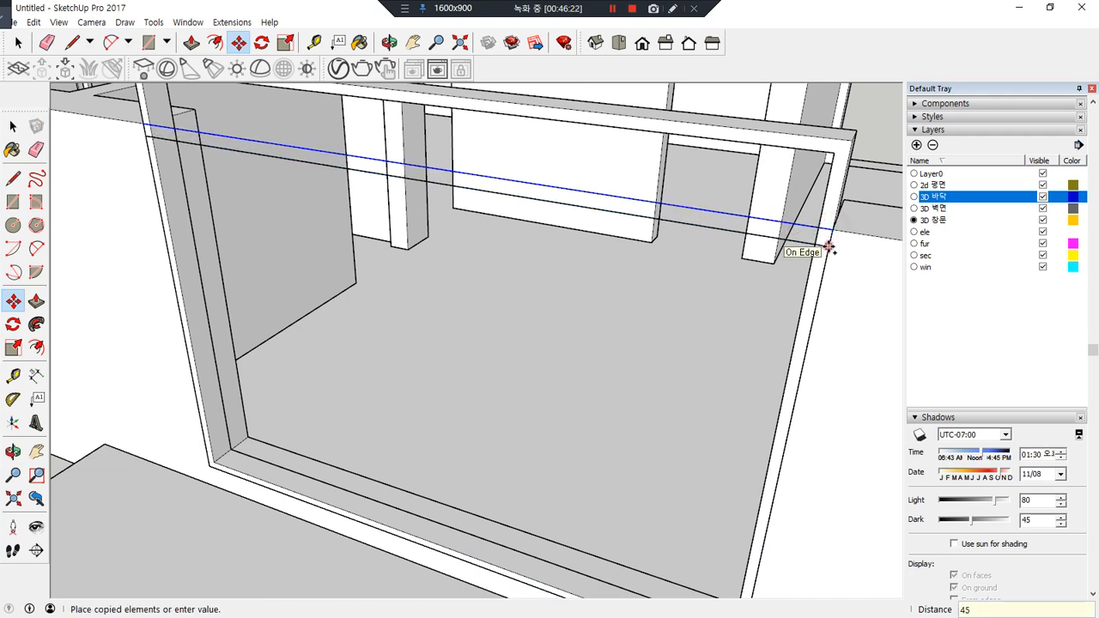
click(829, 249)
scroll(816, 248, up, 3)
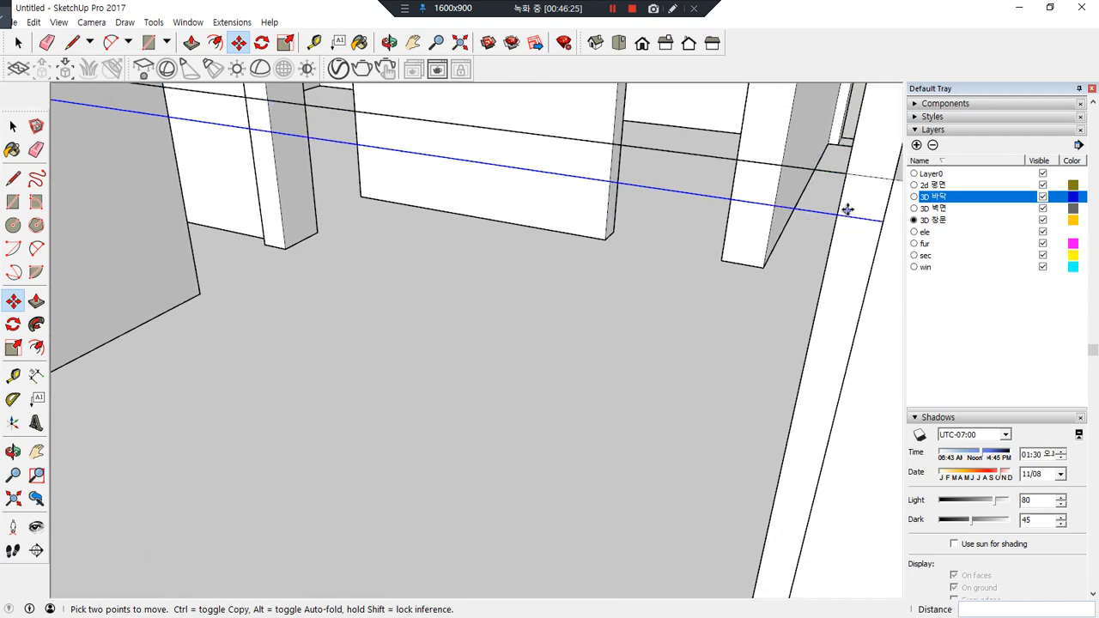
scroll(846, 207, down, 3)
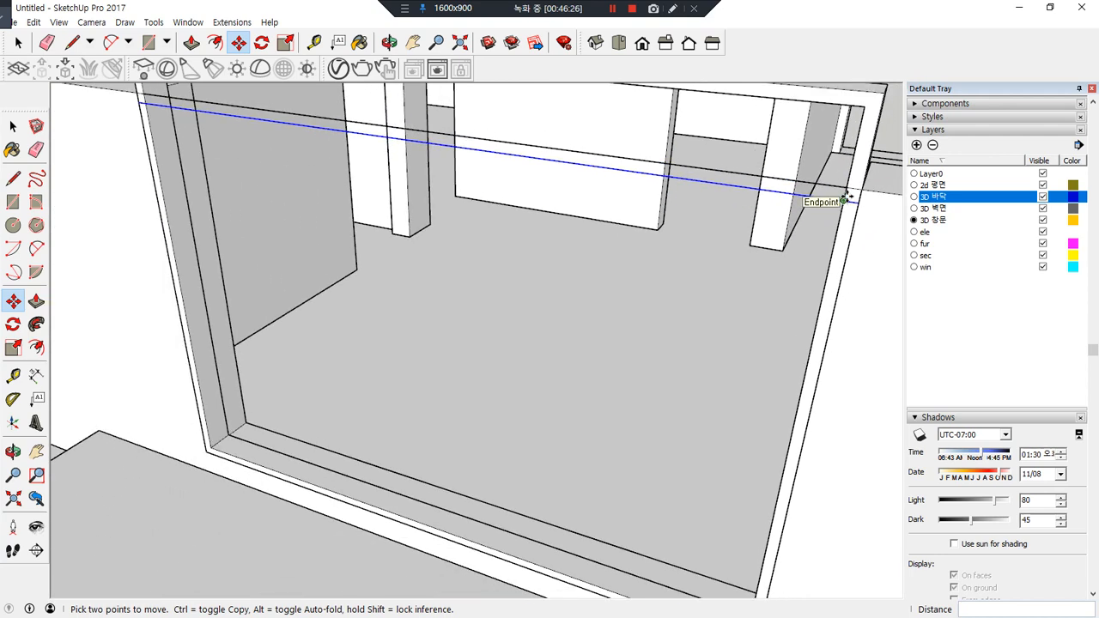
key(l)
click(846, 187)
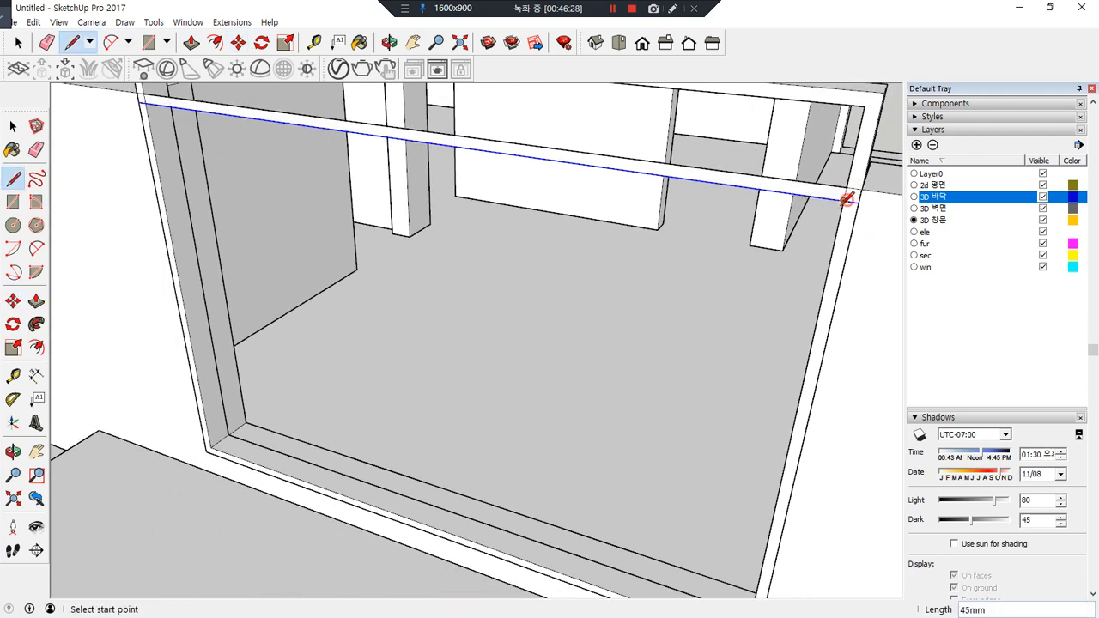
Try to extrude the crossbar strip toward the room with Push/Pull, and undo the extrusion
middle_drag(572, 201, 351, 183)
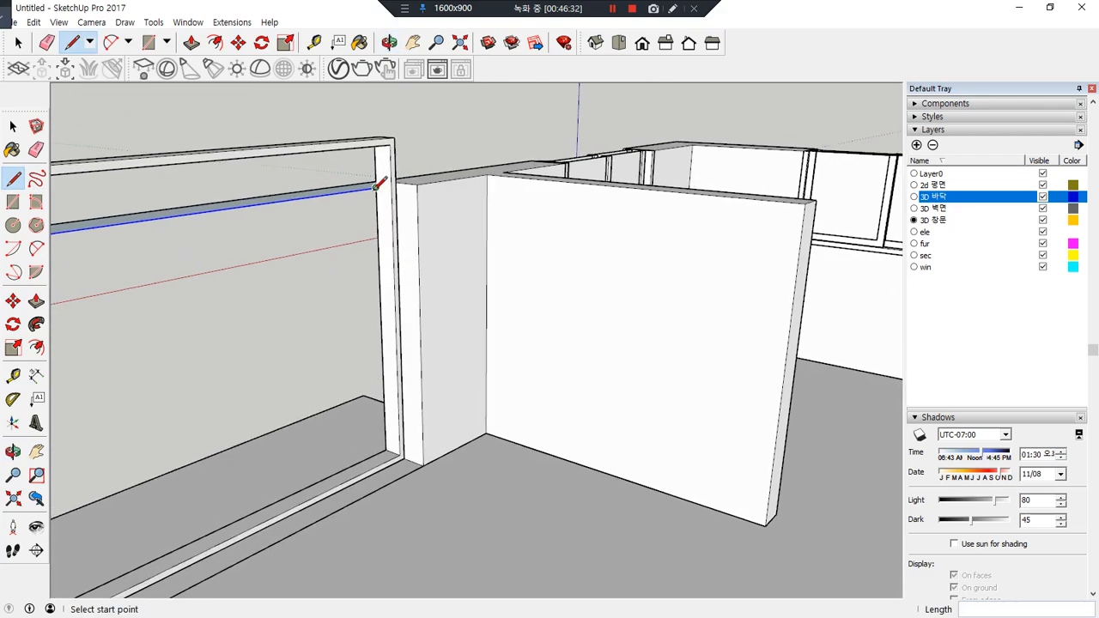
key(p)
click(351, 186)
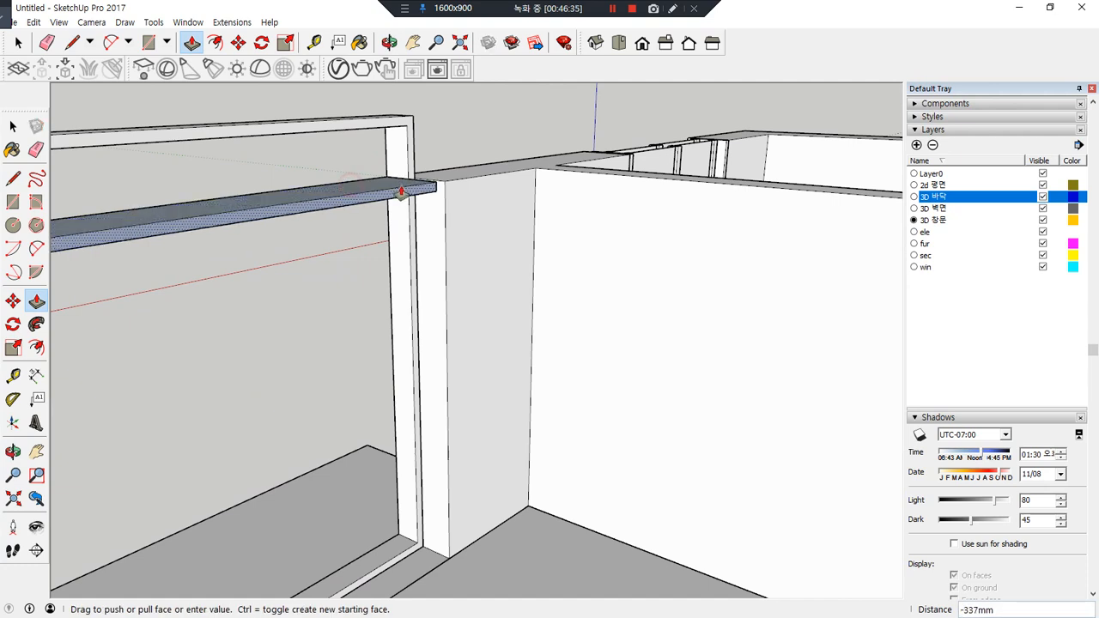
click(428, 169)
key(ctrl+z)
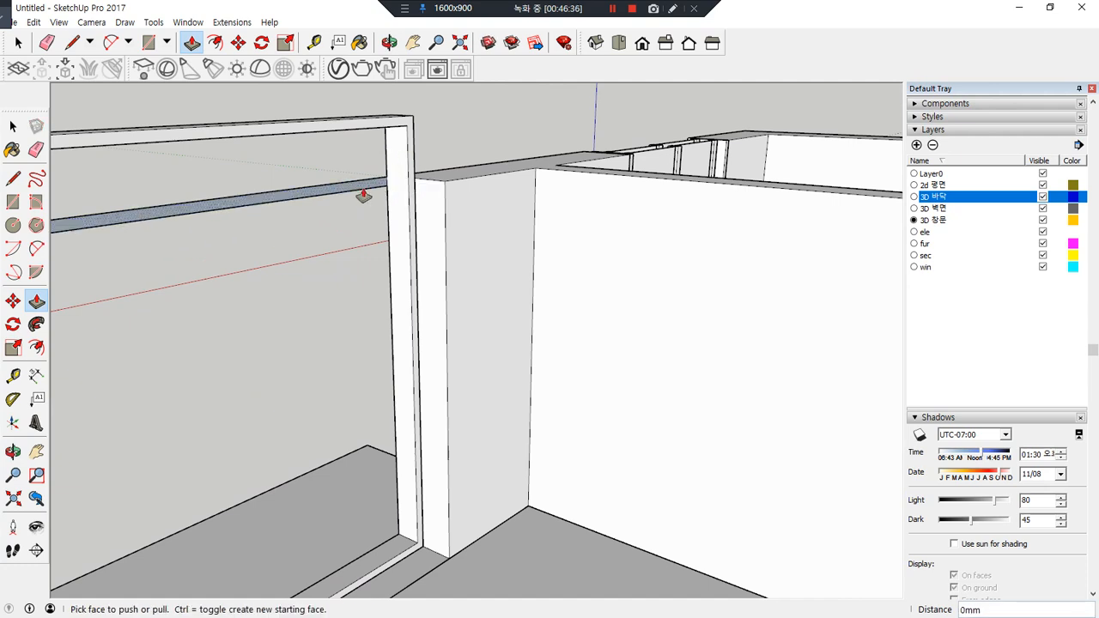
Reverse the crossbar strip's face and extrude it 150 mm to the window frame's inner edge
key(space)
right_click(337, 184)
key(r)
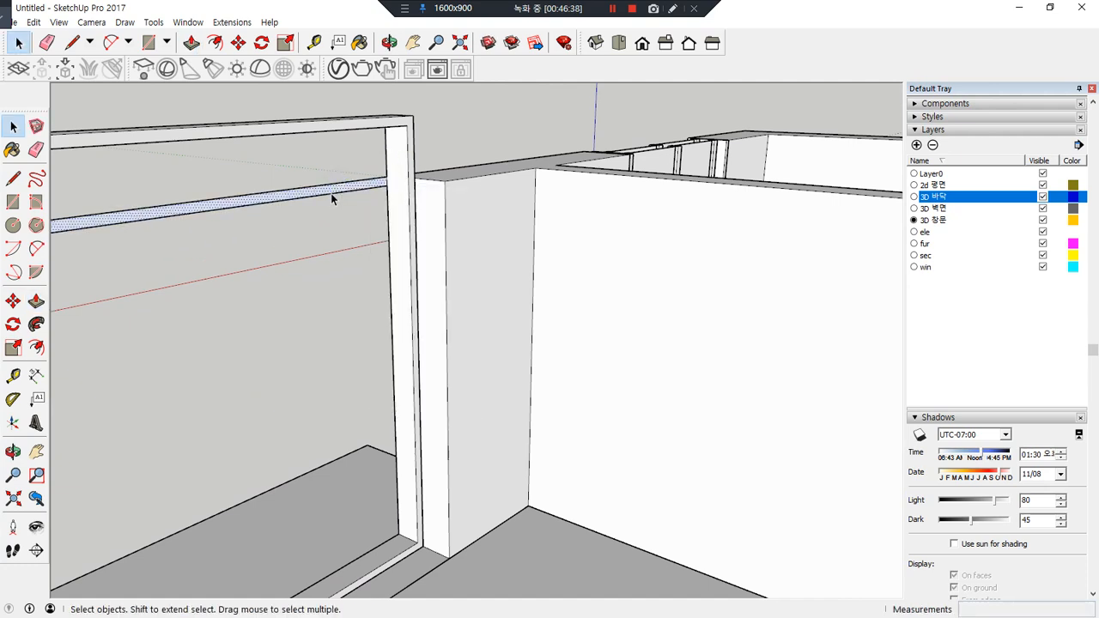
key(p)
click(347, 184)
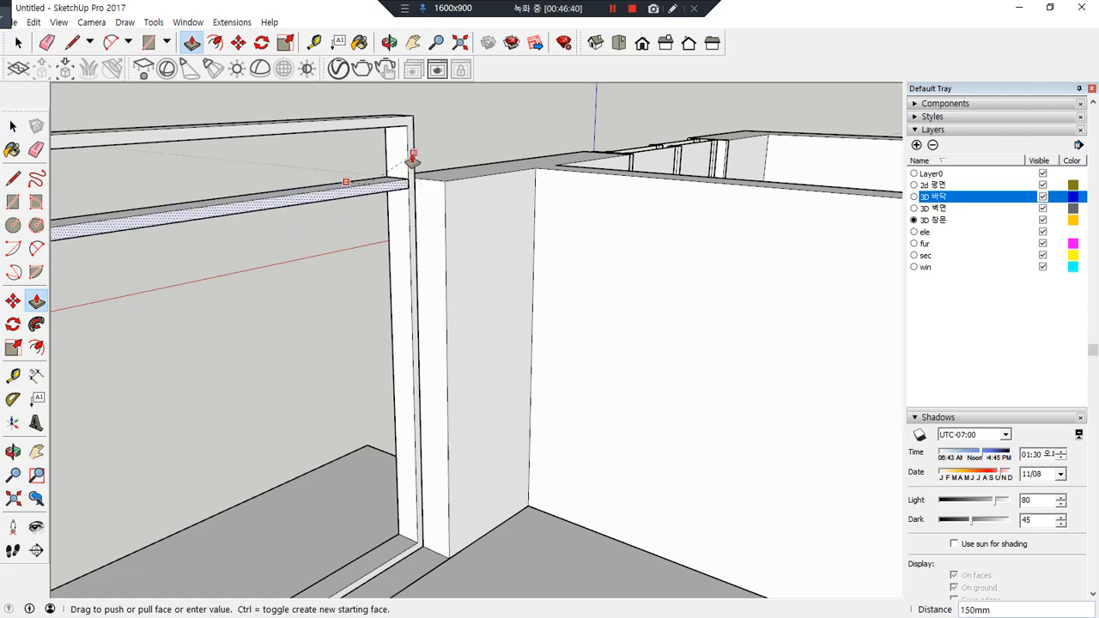
click(412, 162)
Erase the seam edge where the crossbar meets the window frame's upright on the room side
scroll(411, 172, up, 4)
key(e)
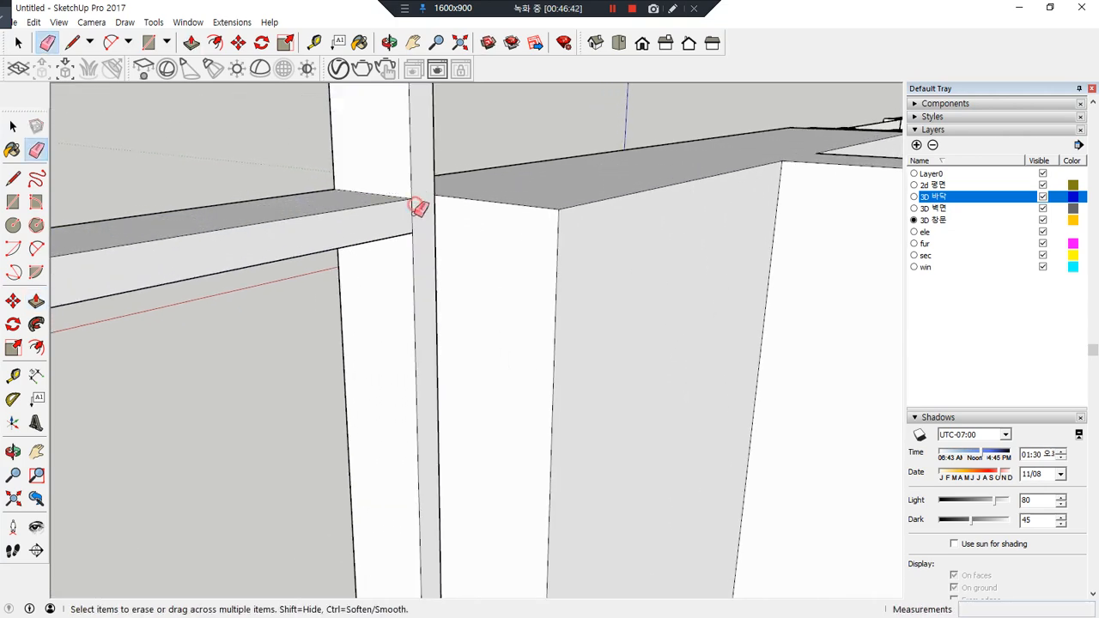
scroll(339, 248, down, 5)
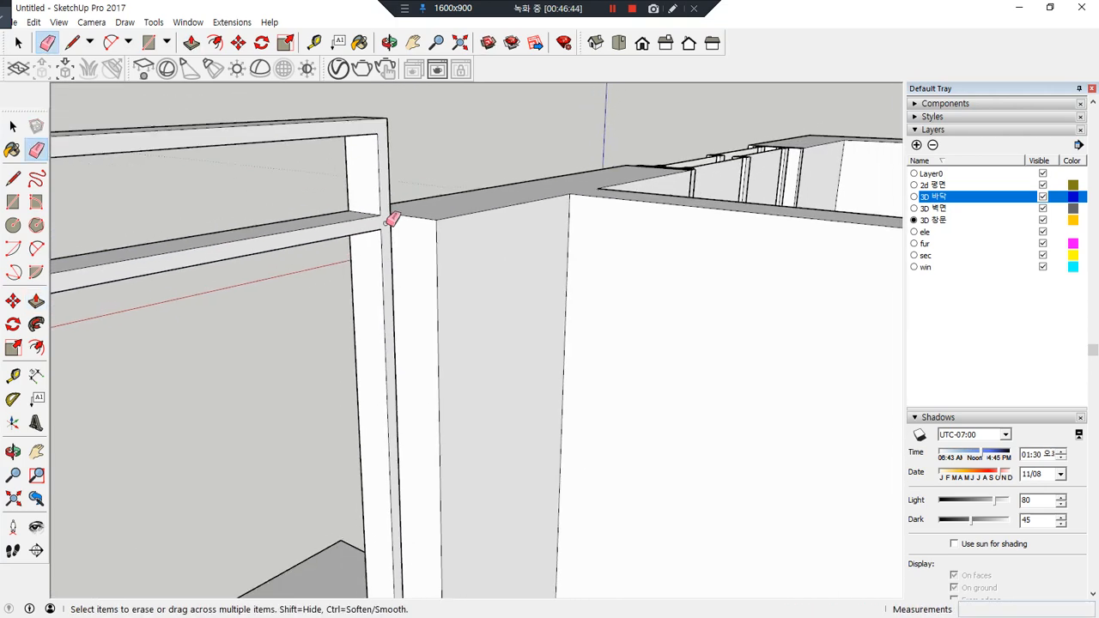
Draw a short vertical line at the crossbar's end on the exterior side to fill its missing front face
middle_drag(342, 245, 662, 292)
scroll(650, 288, up, 4)
key(l)
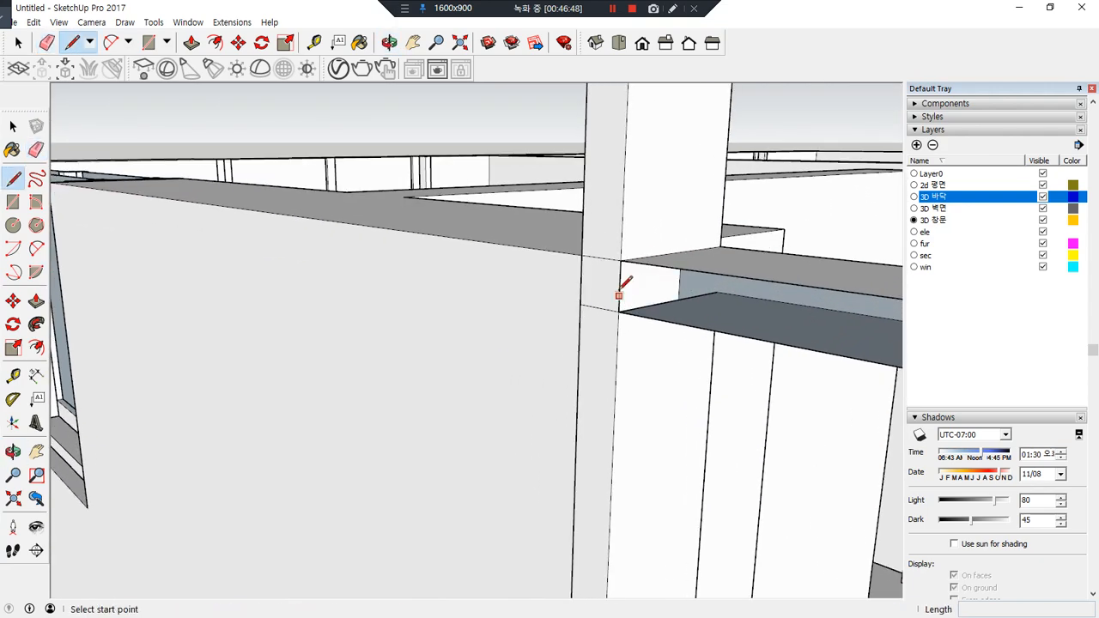
click(620, 260)
Erase the leftover seam edges between the crossbar and the window frame's uprights
key(e)
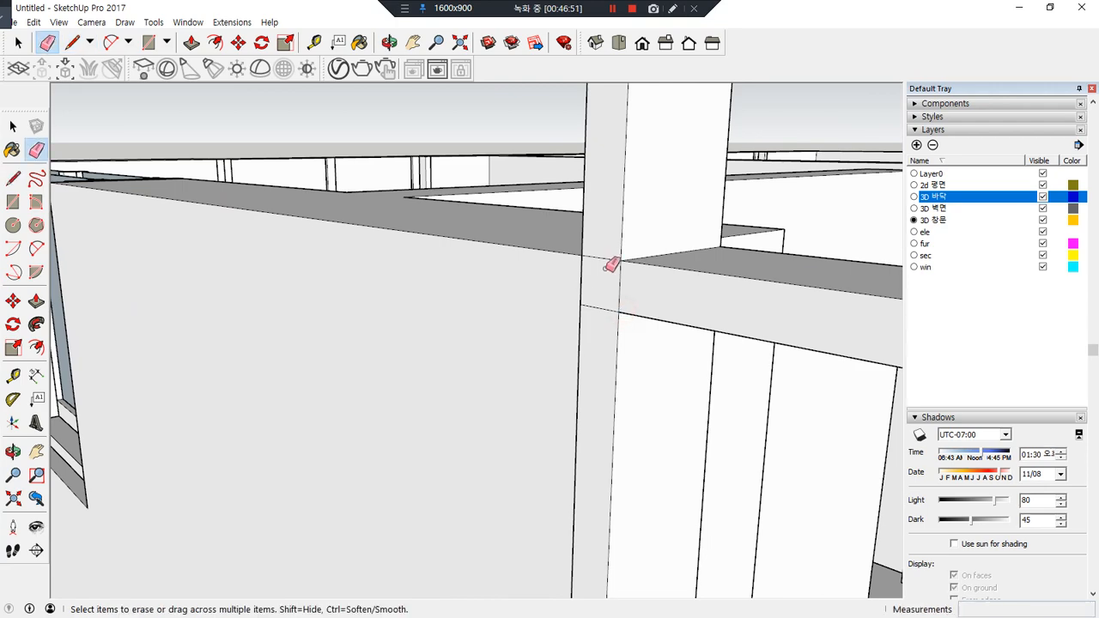
mouse_move(621, 277)
middle_down()
mouse_move(684, 312)
mouse_move(822, 343)
mouse_move(382, 261)
mouse_move(619, 286)
middle_up()
middle_drag(460, 167, 498, 297)
drag(492, 159, 486, 338)
drag(457, 234, 443, 231)
mouse_move(448, 230)
middle_down()
mouse_move(540, 309)
mouse_move(233, 349)
mouse_move(530, 343)
middle_up()
drag(493, 313, 556, 284)
mouse_move(555, 284)
middle_down()
mouse_move(559, 314)
mouse_move(609, 289)
mouse_move(790, 262)
mouse_move(271, 255)
mouse_move(310, 251)
middle_up()
scroll(359, 249, down, 4)
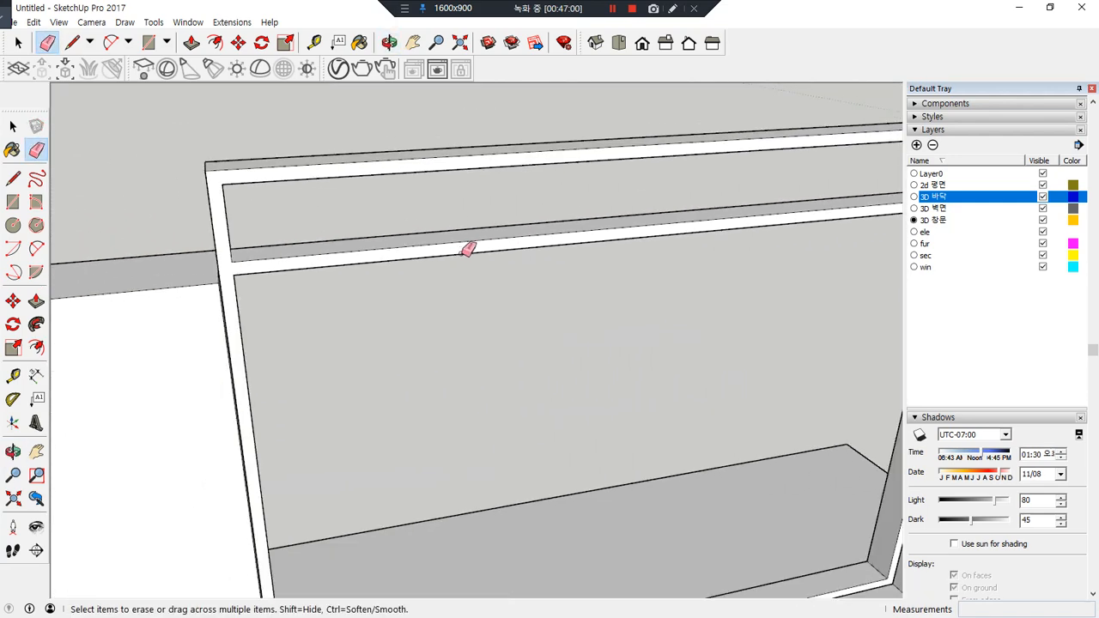
scroll(469, 257, down, 1)
shift+middle_drag(711, 427, 515, 393)
scroll(687, 397, down, 2)
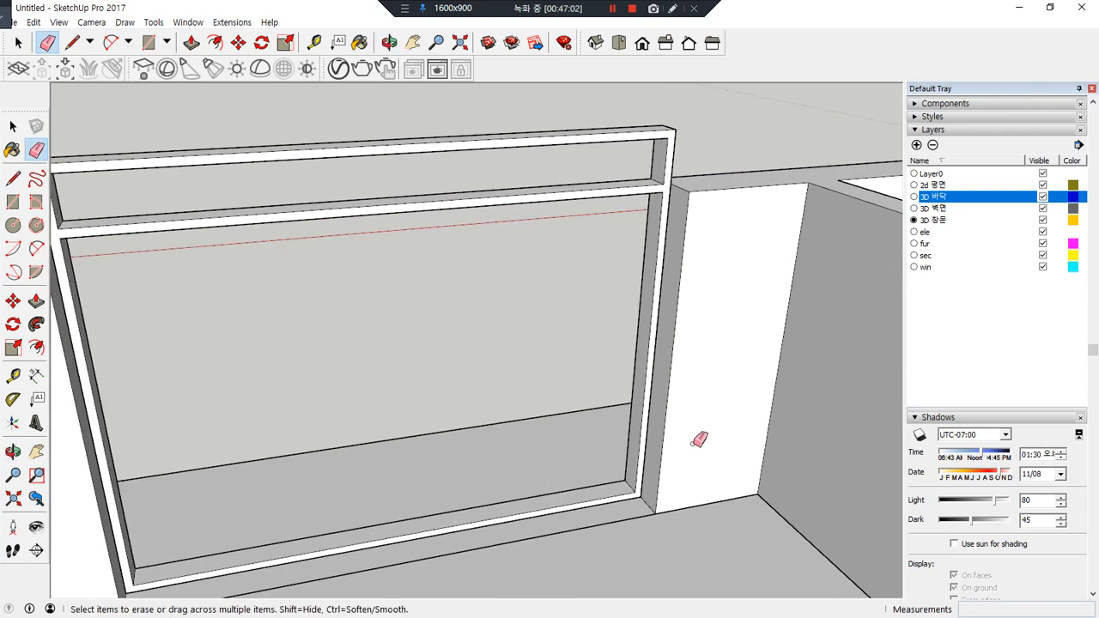
mouse_move(644, 522)
mouse_down()
mouse_move(454, 135)
mouse_move(810, 380)
mouse_move(704, 546)
mouse_up()
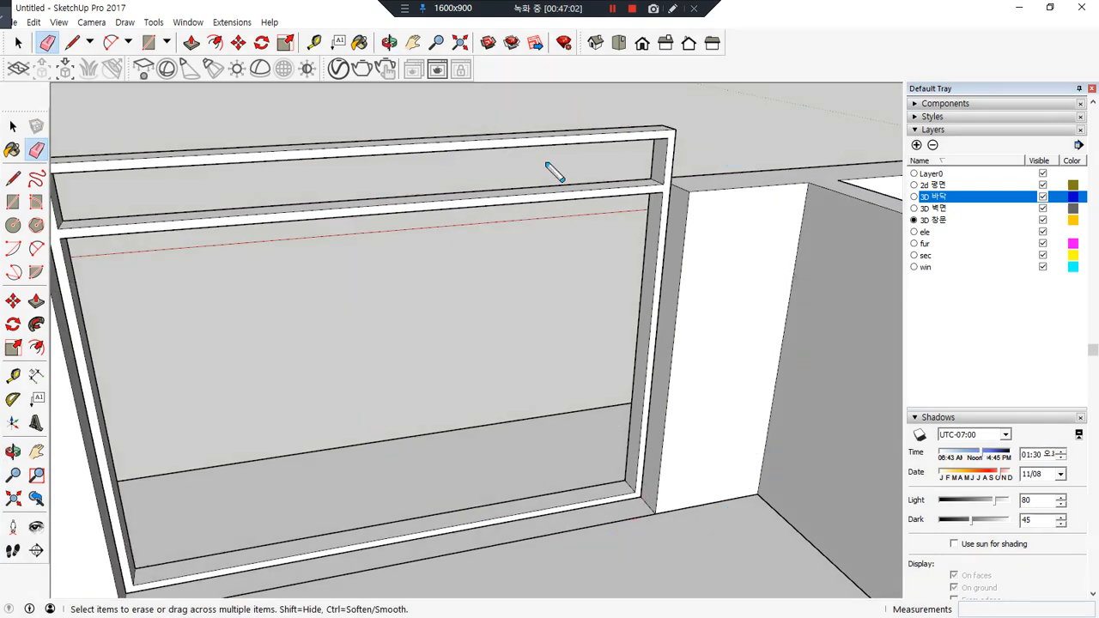
drag(500, 191, 530, 183)
drag(526, 427, 523, 427)
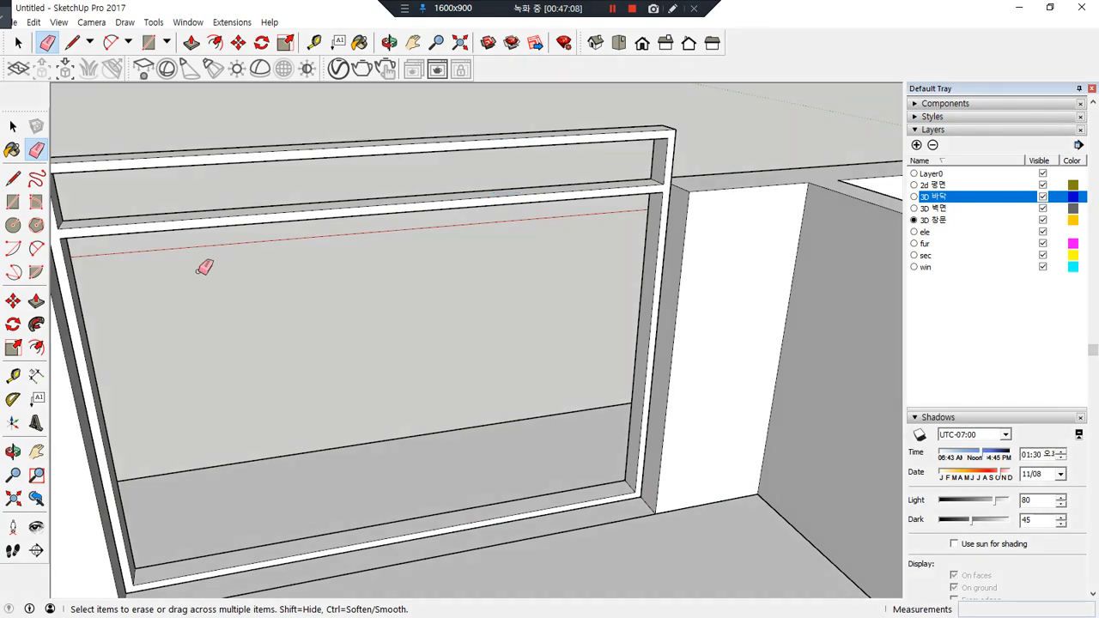
drag(589, 515, 584, 228)
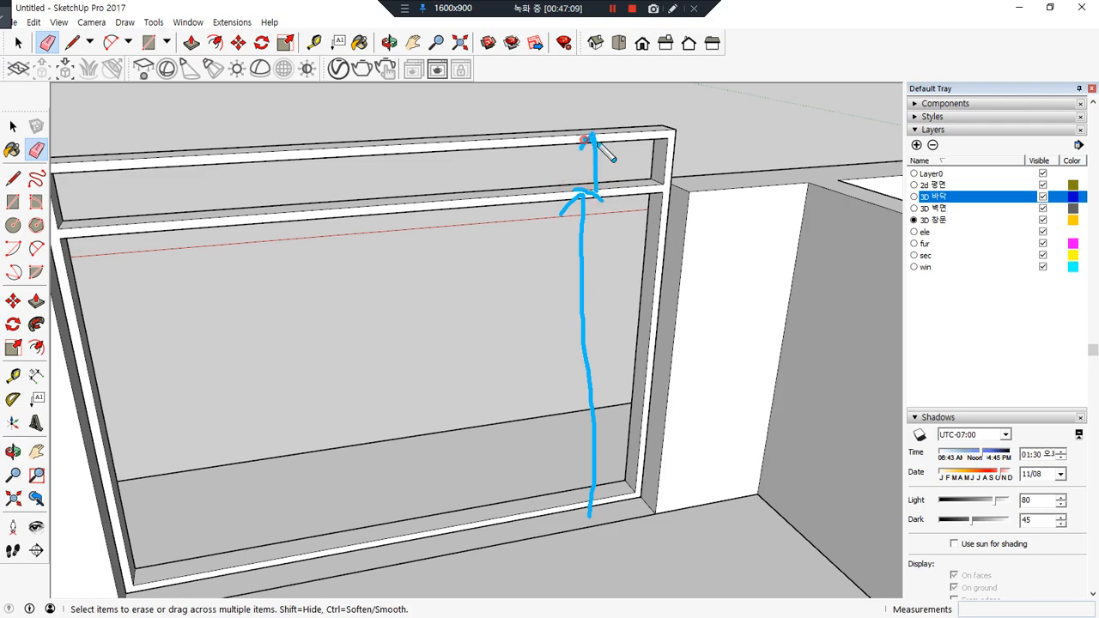
Draw a 2010 x 1555 mm rectangle over half the opening below the crossbar and a second one about 777 mm wide inside it
mouse_move(447, 373)
middle_down()
mouse_move(662, 351)
mouse_move(659, 256)
mouse_move(584, 184)
mouse_move(521, 277)
middle_up()
key(r)
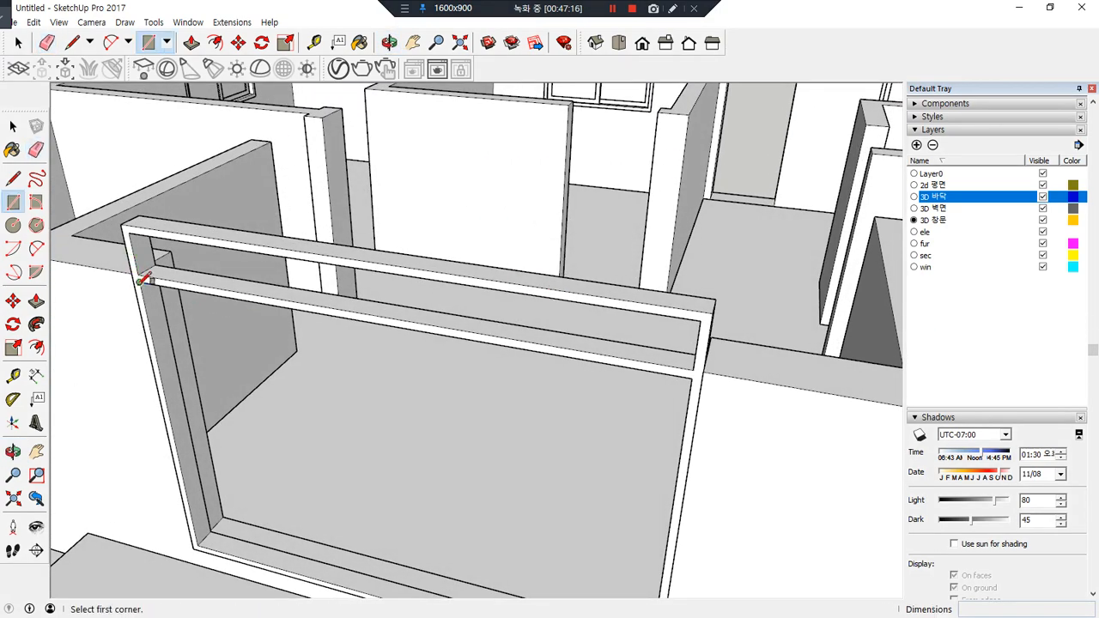
click(140, 281)
middle_drag(322, 463, 407, 456)
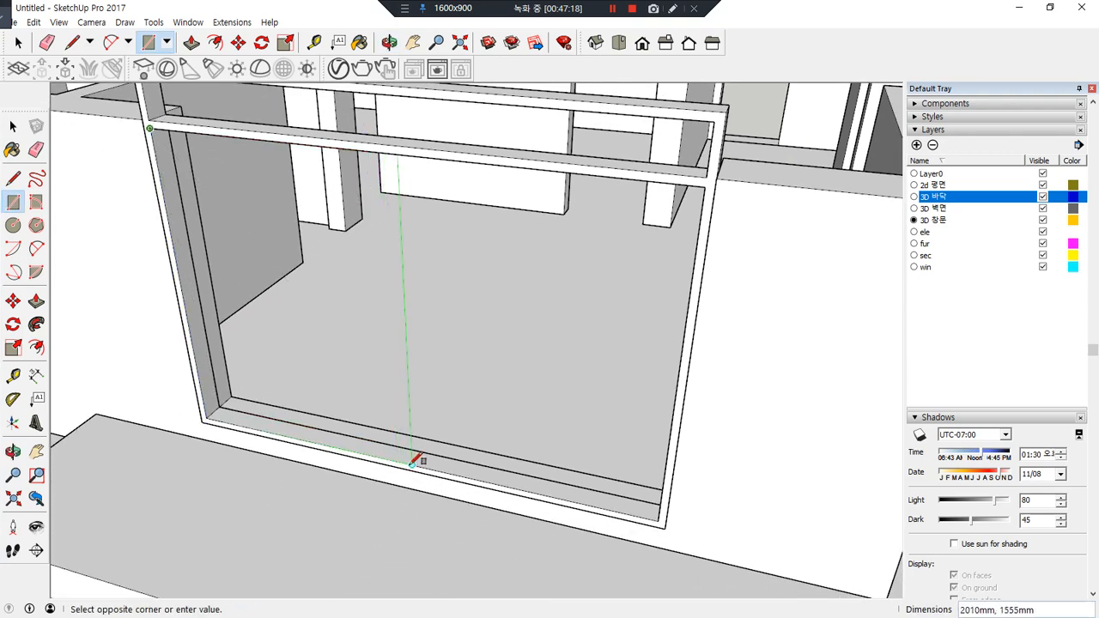
click(412, 464)
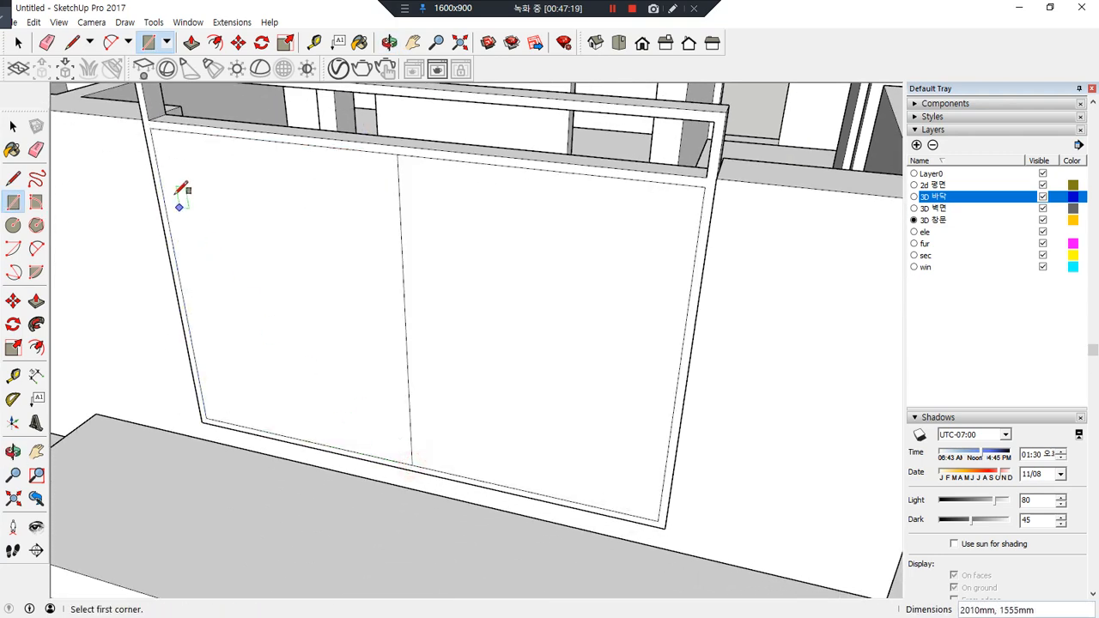
click(149, 128)
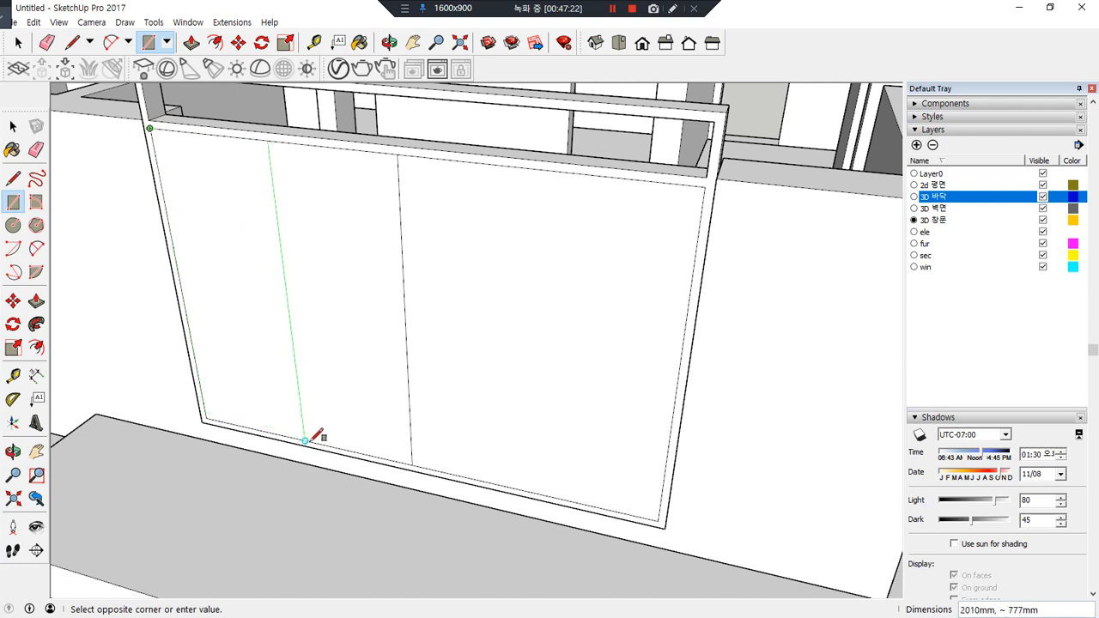
click(306, 440)
key(space)
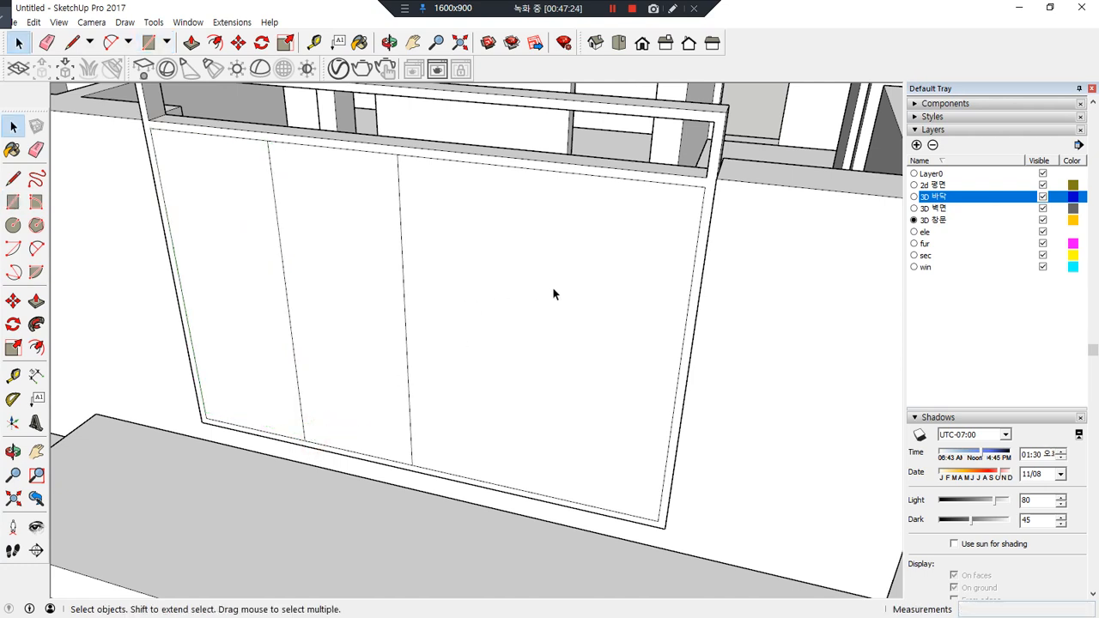
Try to delete the face covering the other half of the opening together with its bounding edges
double_click(552, 292)
key(Delete)
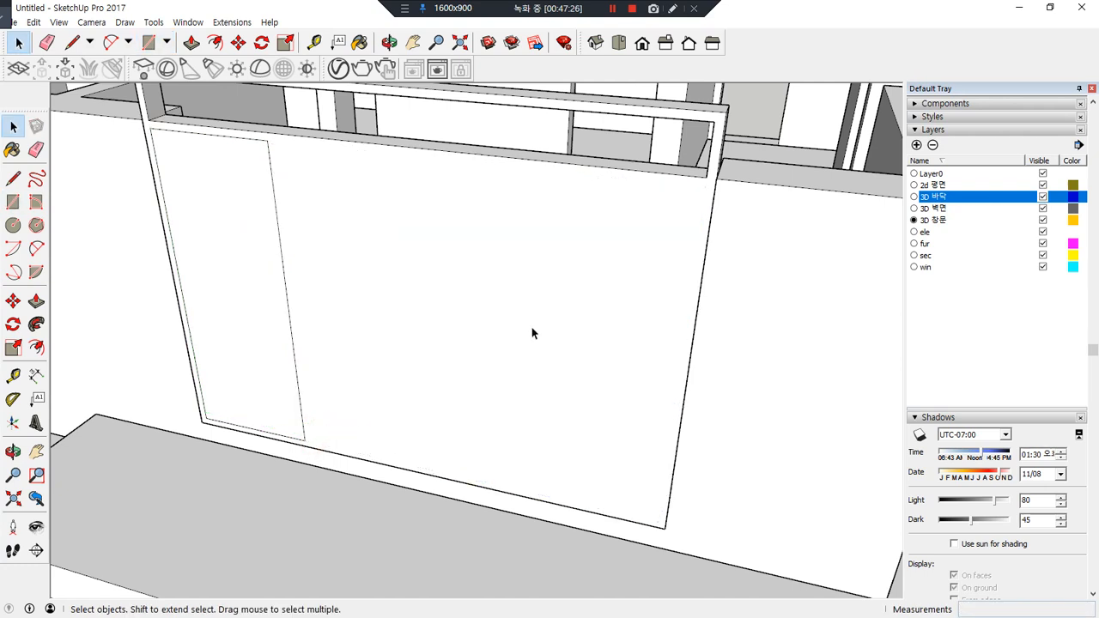
key(ctrl+z)
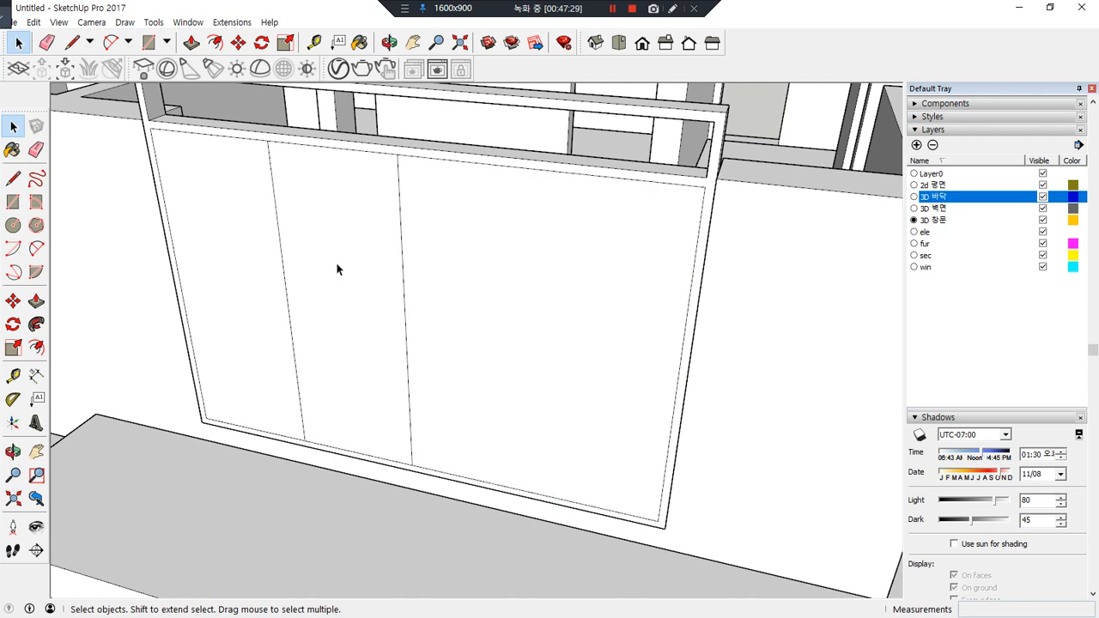
Move the quarter-width dividing line 30 mm along the red axis toward the middle of the opening
scroll(279, 292, up, 1)
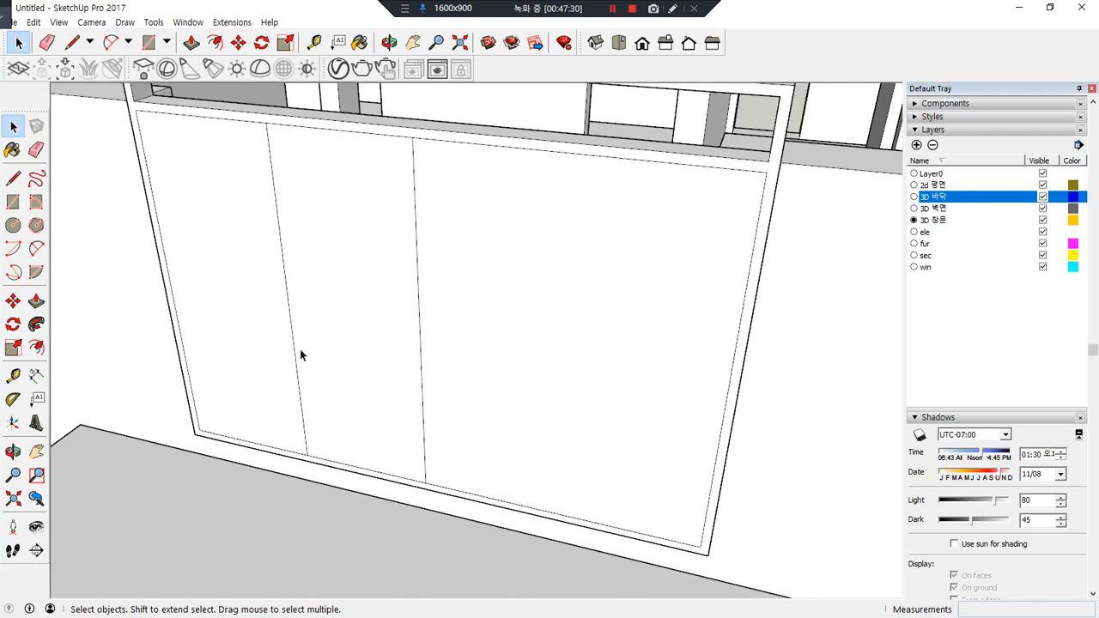
click(302, 375)
click(302, 419)
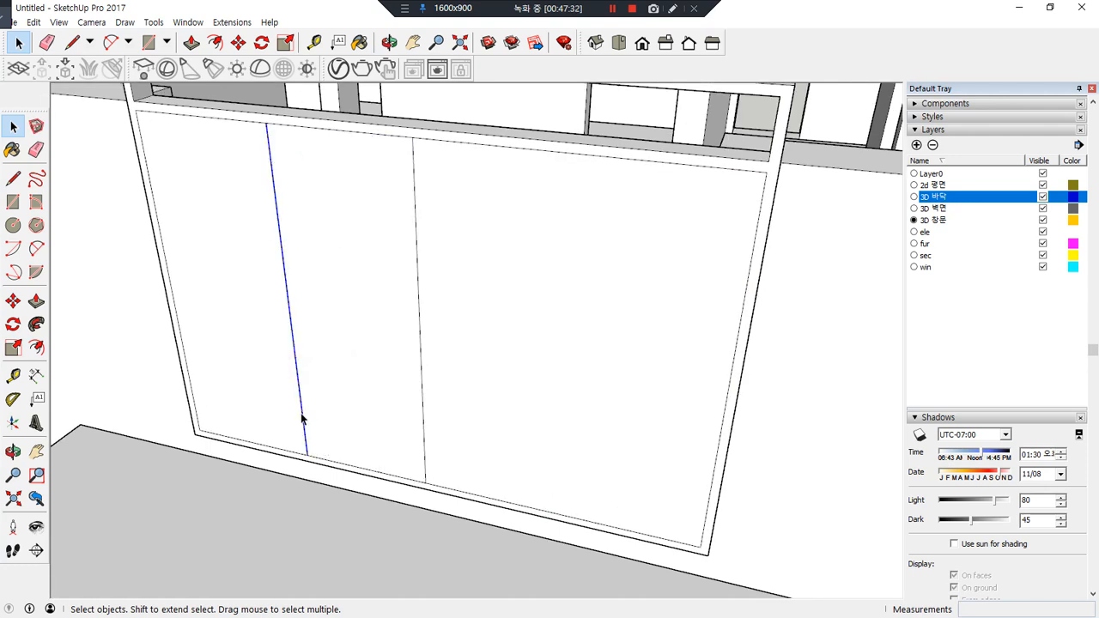
key(m)
click(310, 455)
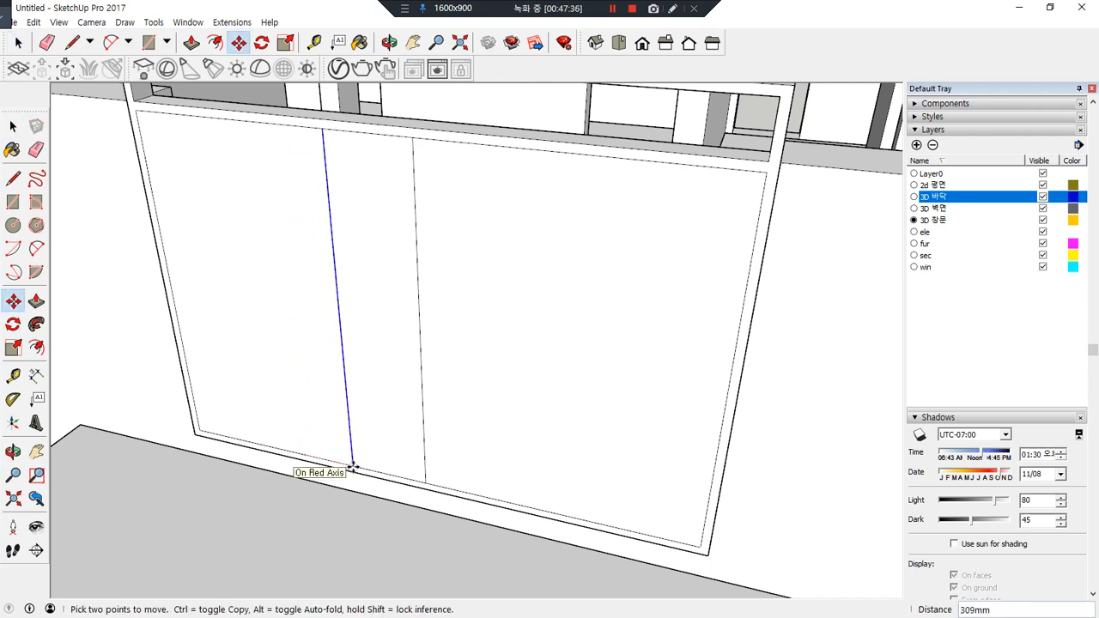
text(30)
key(Return)
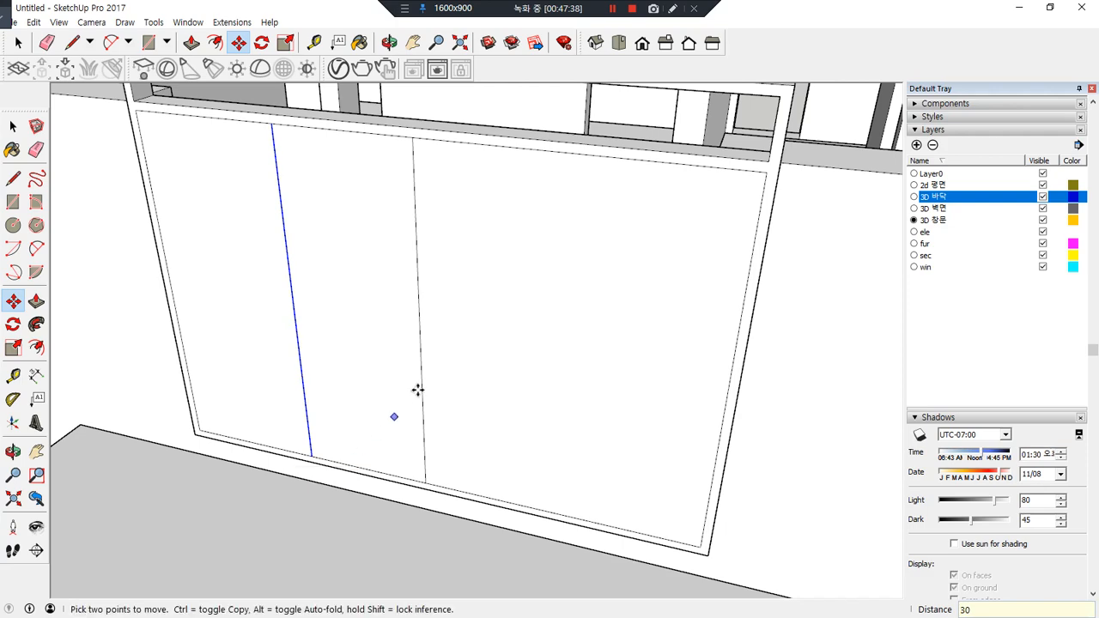
Erase the halfway dividing line and try to delete the wide face with its edges except the sash line
key(space)
key(e)
click(420, 338)
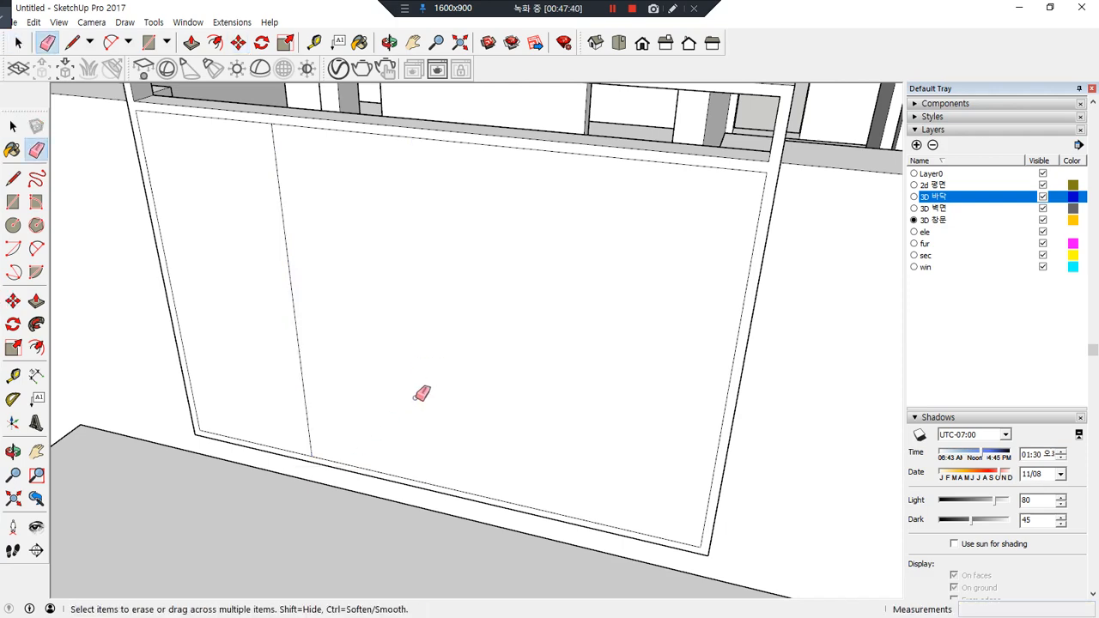
key(space)
double_click(486, 361)
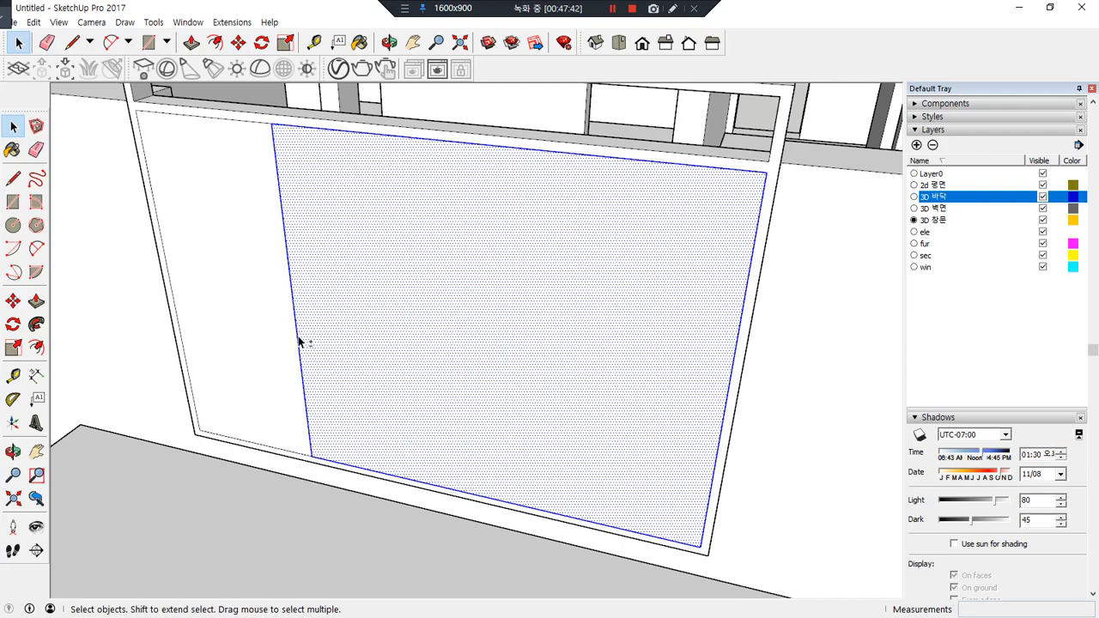
shift+click(298, 343)
key(Delete)
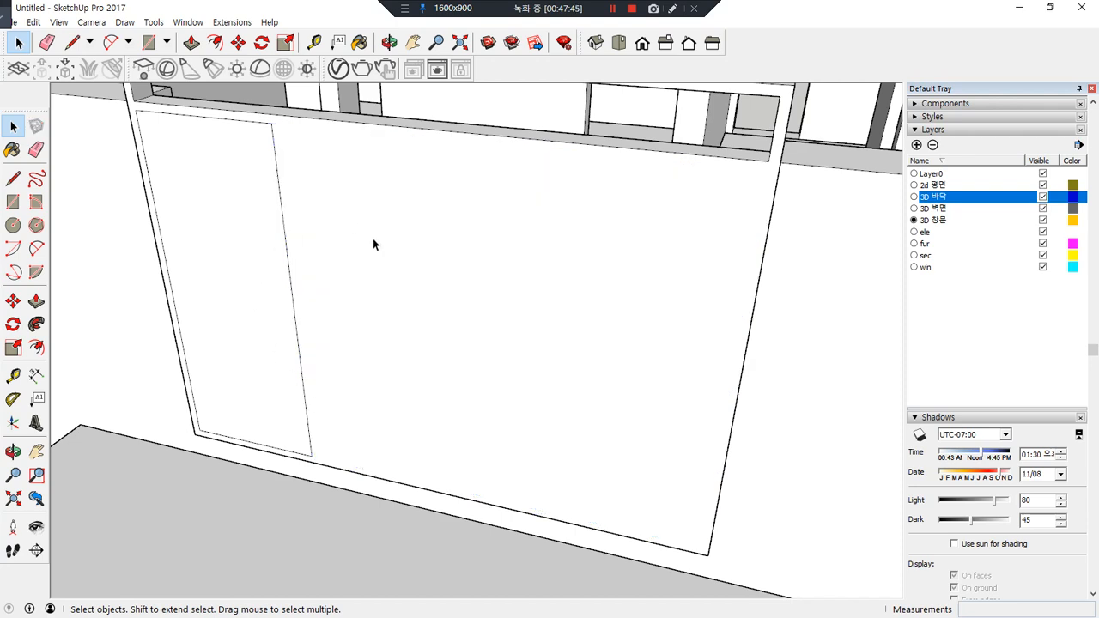
key(ctrl+z)
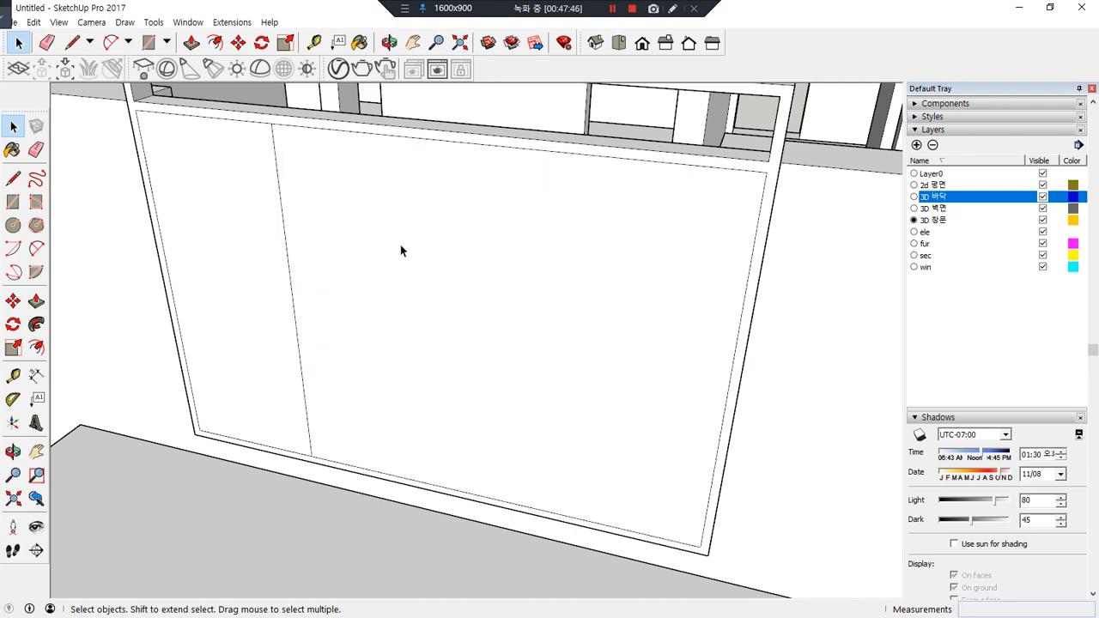
Delete the wide face alone, and try to delete the narrow sash face together with its edges
click(400, 245)
key(Delete)
click(230, 290)
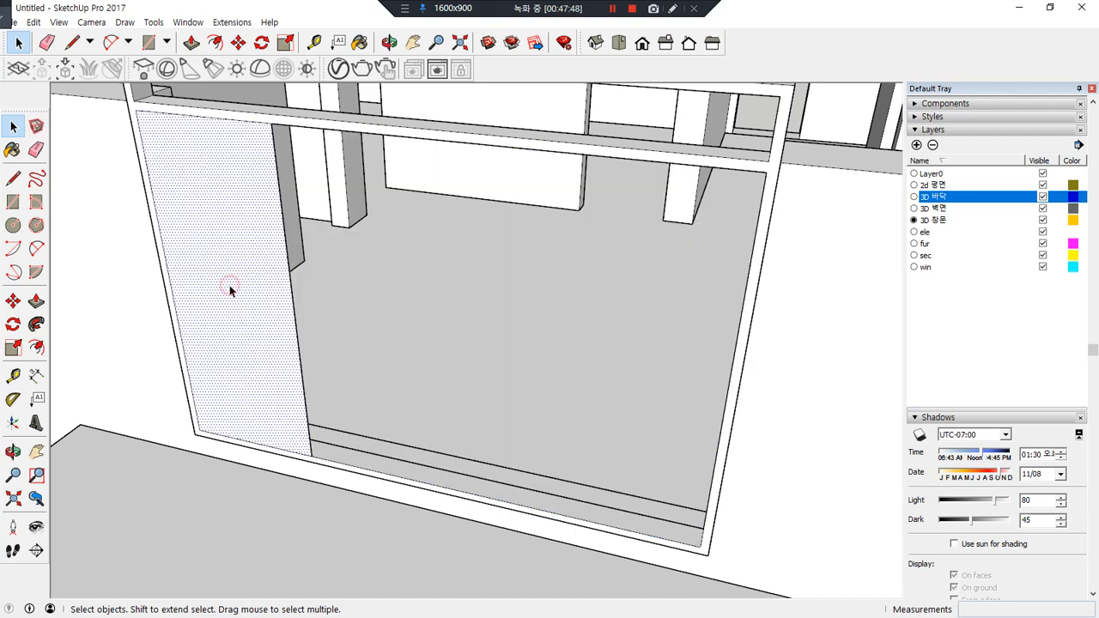
double_click(229, 286)
key(Delete)
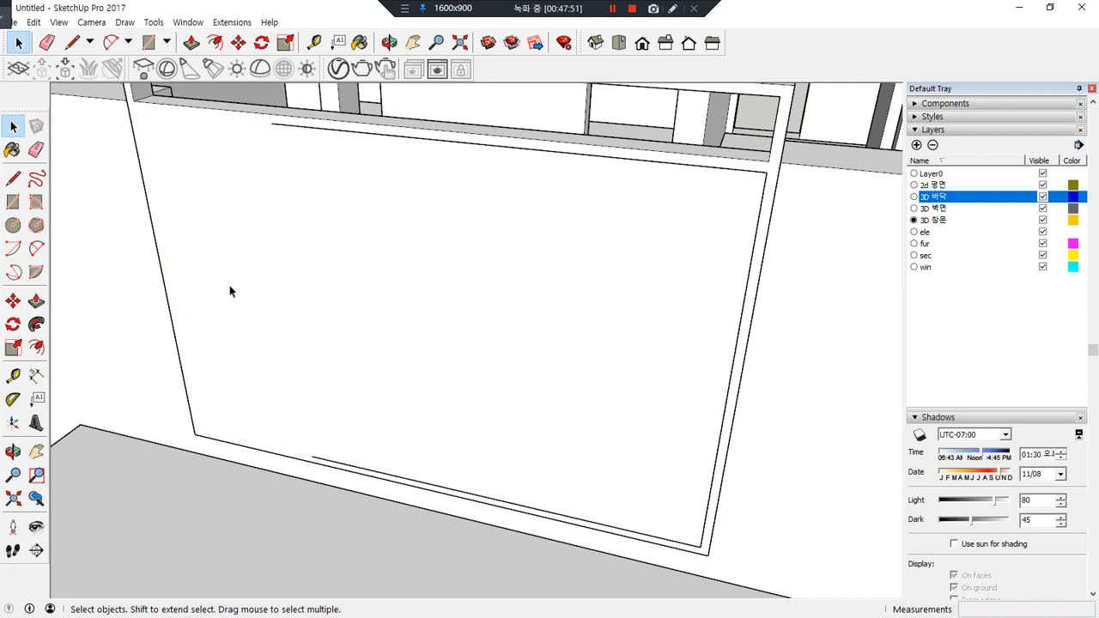
Undo the sash drawing and deletions back to the open window frame
key(ctrl+z)
key(ctrl+z)
key(ctrl+z)
key(ctrl+z)
key(ctrl+z)
key(ctrl+z)
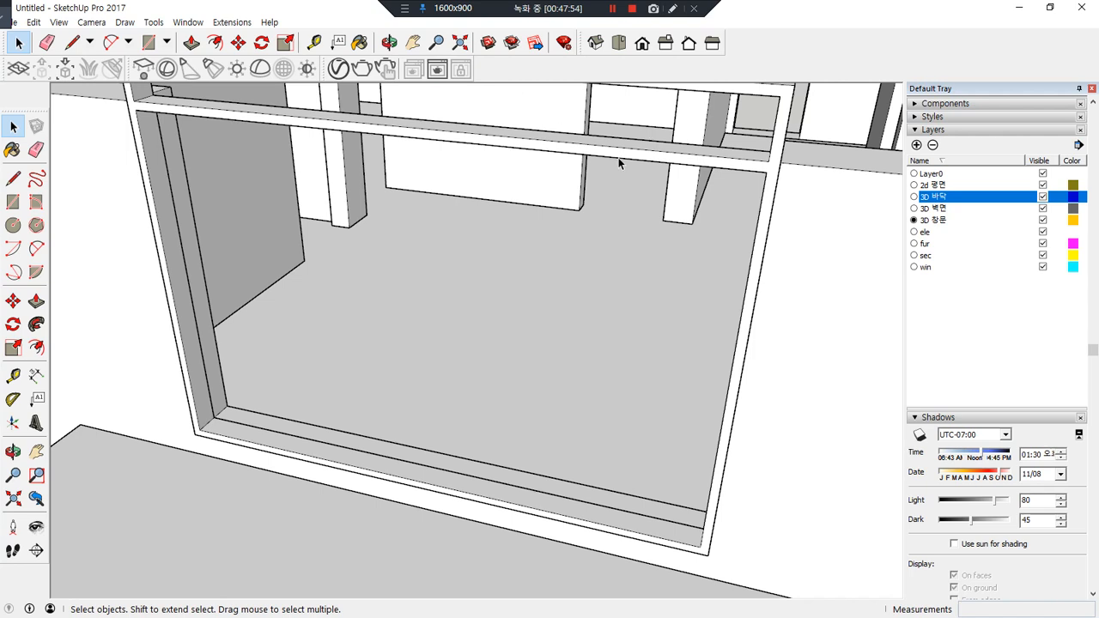
Select the entire window frame with its crossbar and make it a group
triple_click(619, 159)
right_click(619, 156)
key(g)
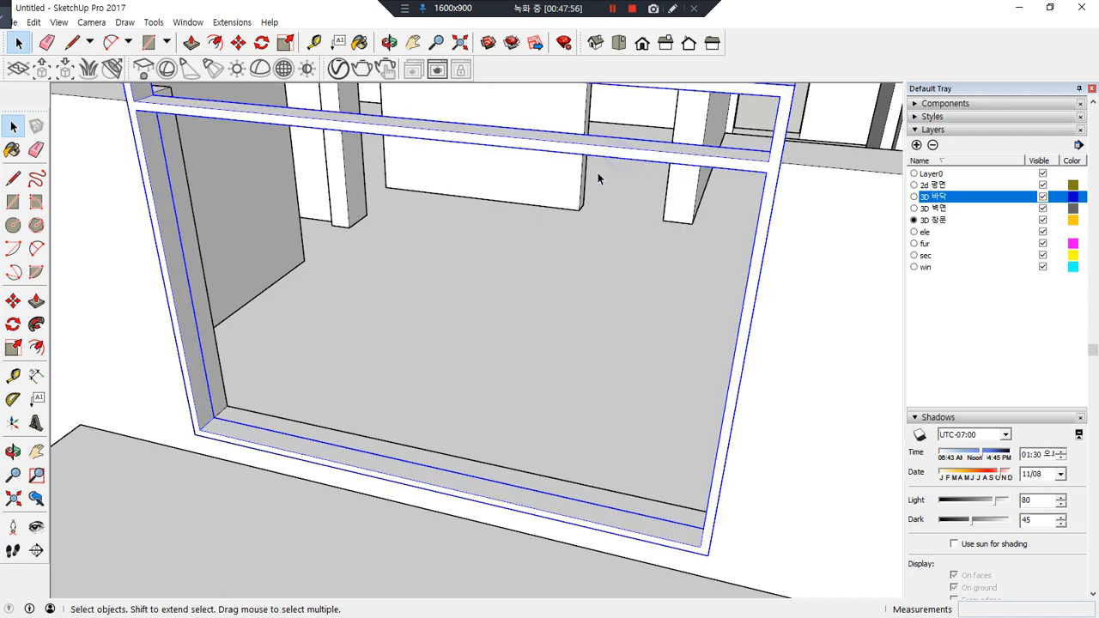
Draw a rectangle over half the opening below the crossbar and a second one, 2010 x about 777 mm, inside it from the same corner
key(r)
click(137, 110)
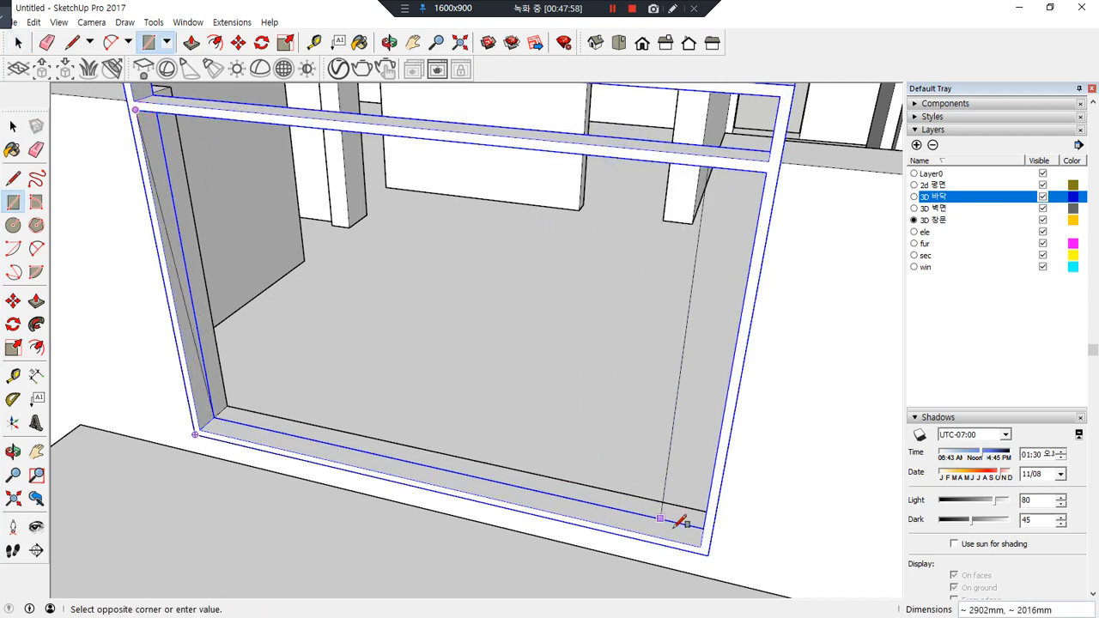
click(425, 482)
click(136, 109)
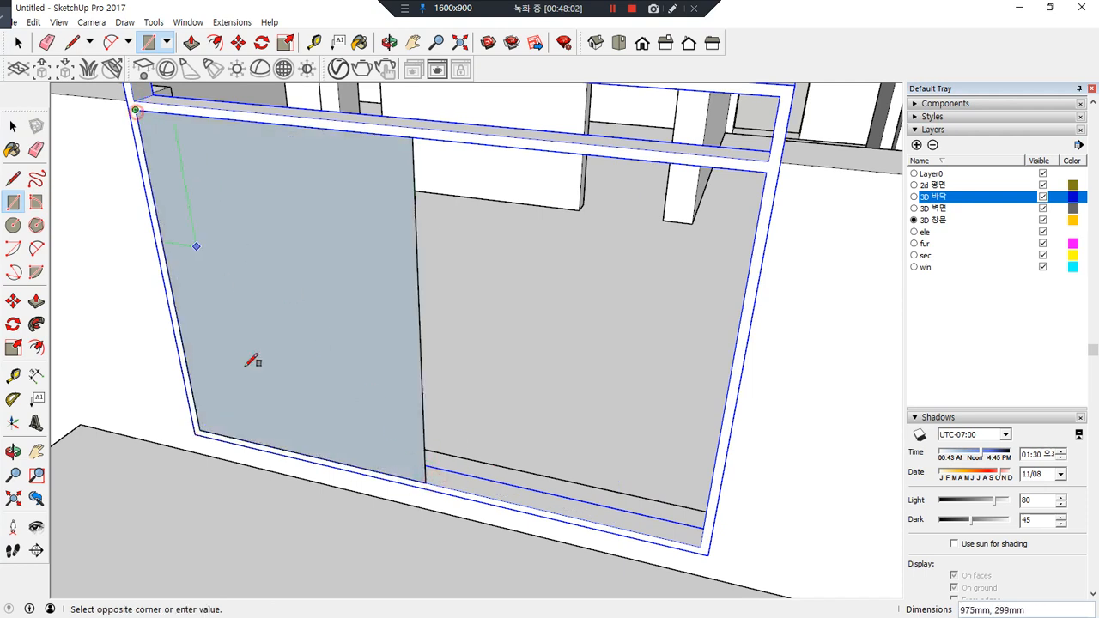
click(308, 454)
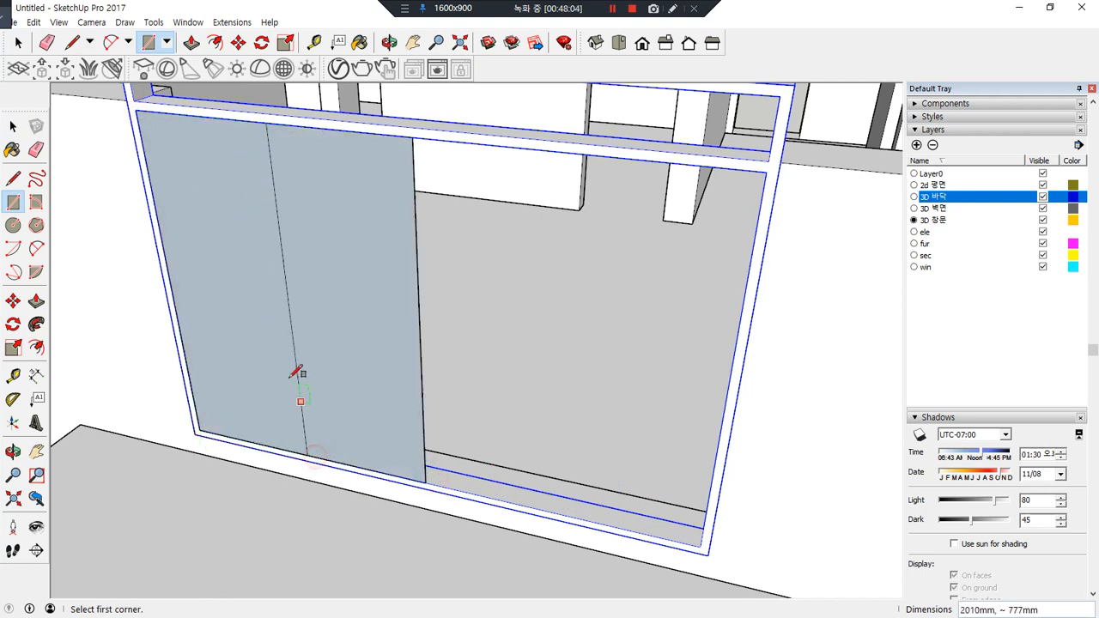
Move the dividing line between the two panel faces 30 mm toward the middle of the opening
key(space)
click(295, 376)
click(298, 386)
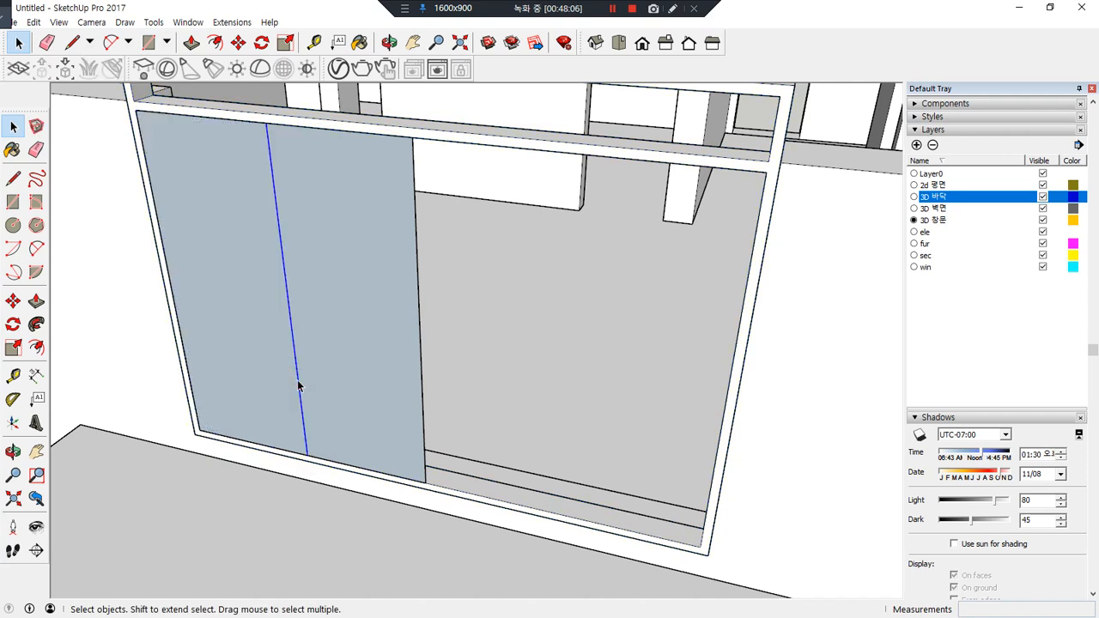
key(m)
click(309, 454)
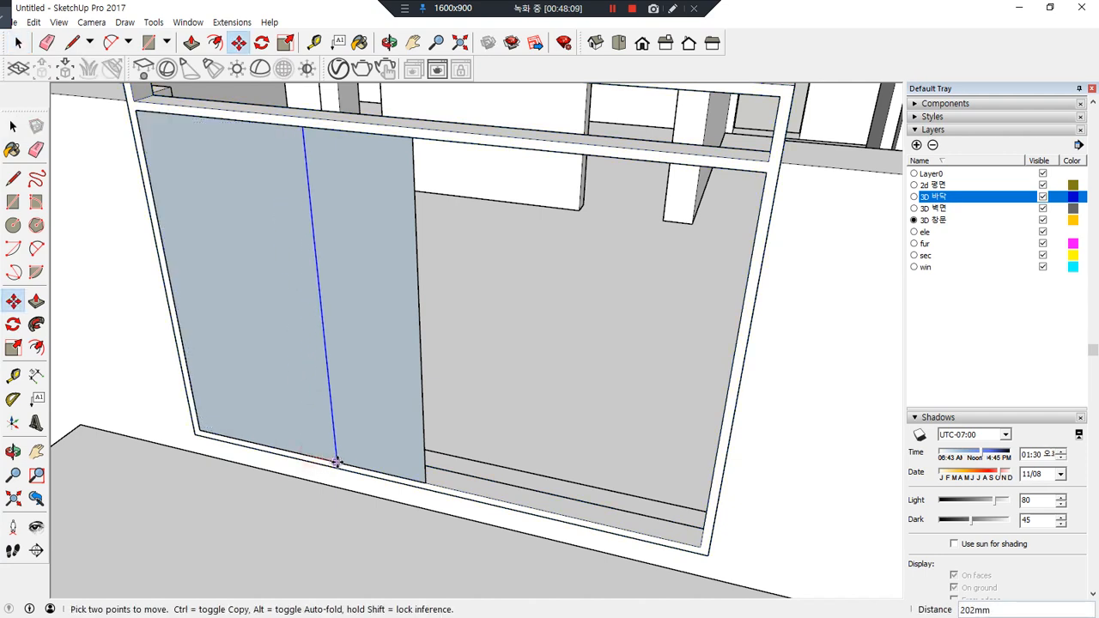
key(Return)
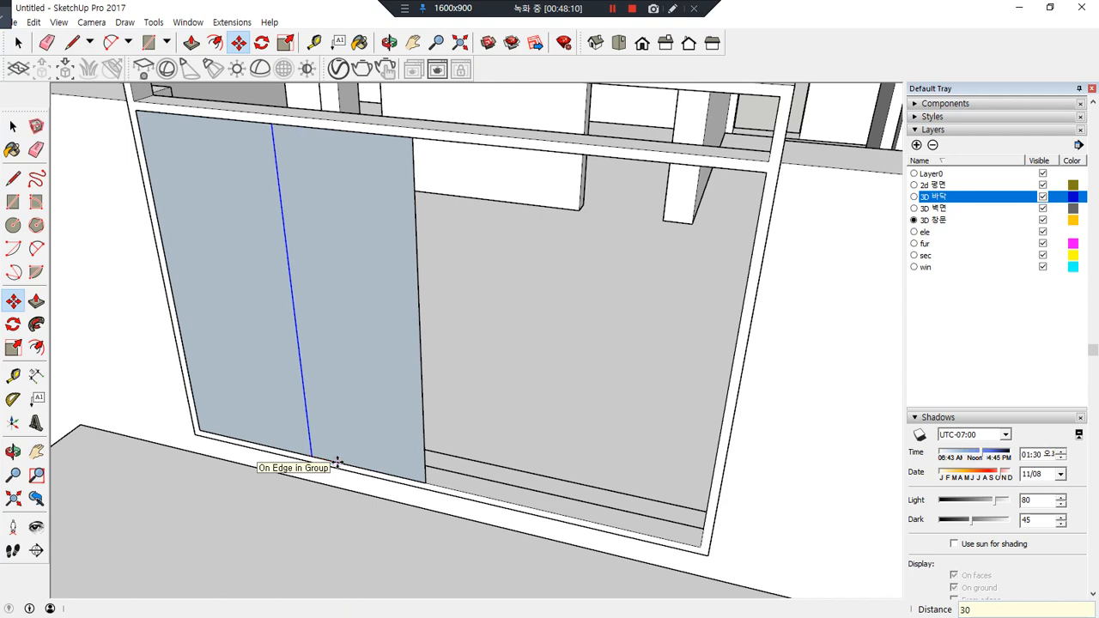
Delete the leftover face and its edges beyond the shifted line, keeping only the narrow sash panel
key(e)
drag(443, 366, 385, 304)
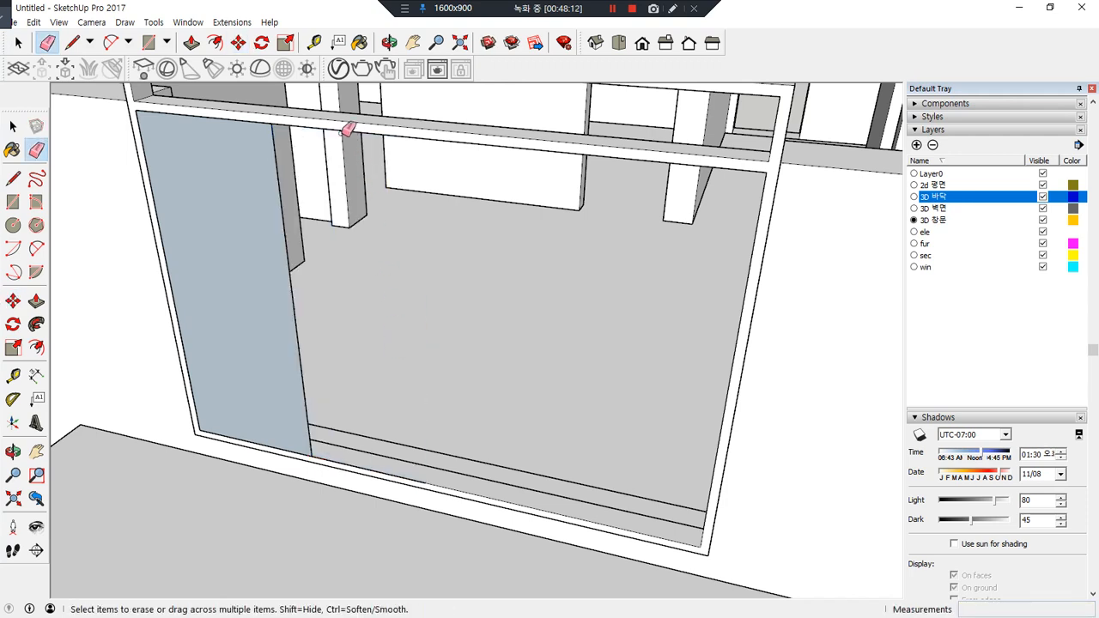
key(space)
key(ctrl+z)
click(383, 299)
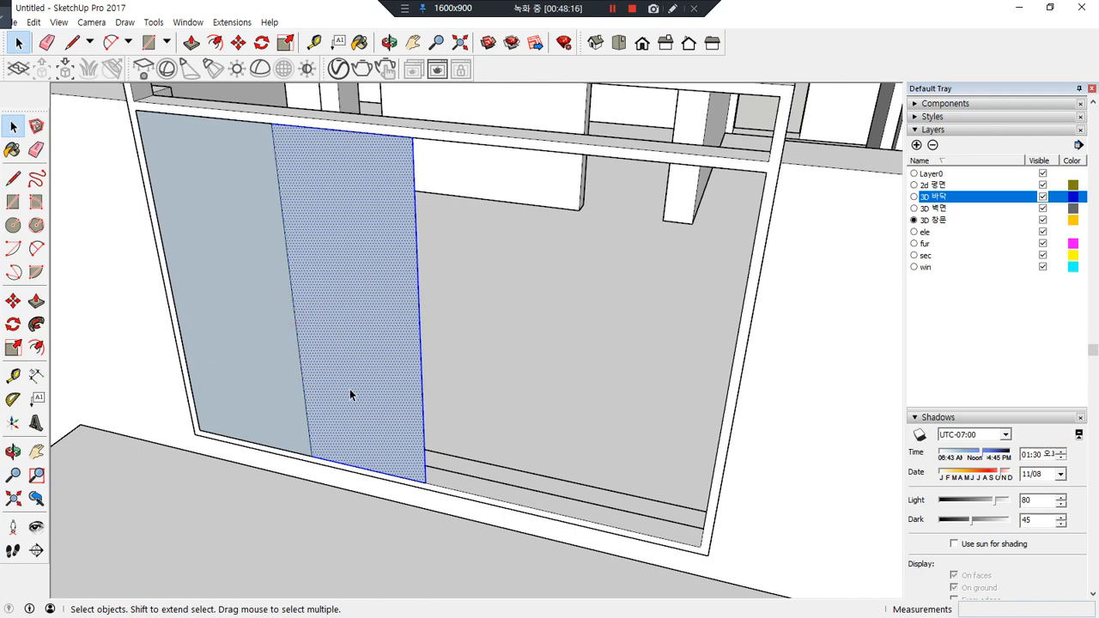
key(Delete)
Offset the sash panel's outline inward and delete the inner face to leave a thin sash frame
key(f)
click(229, 213)
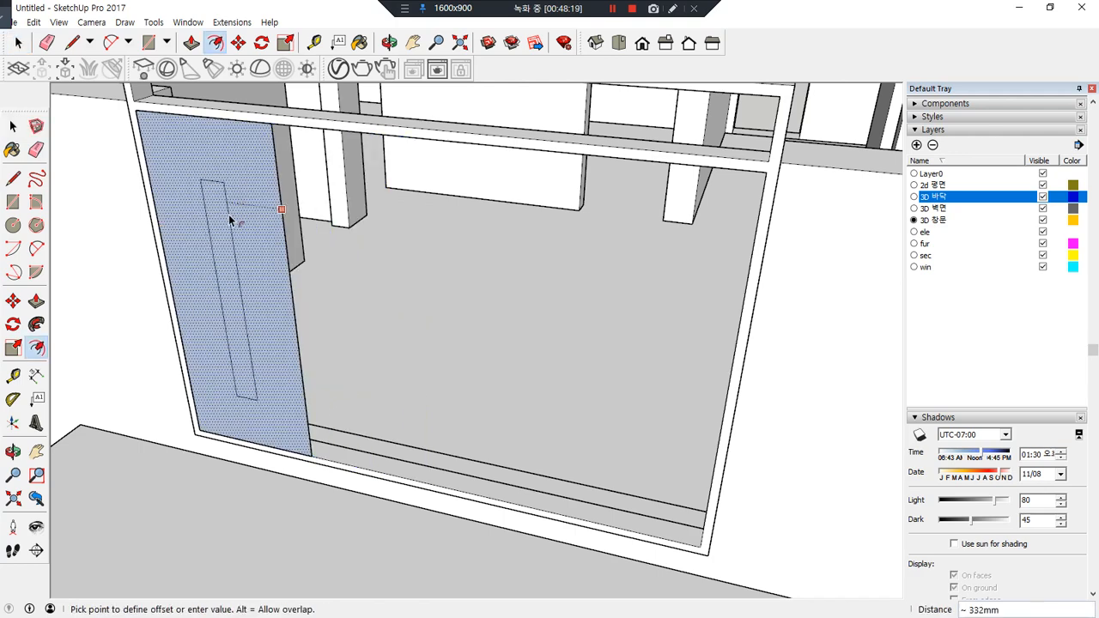
key(Return)
key(space)
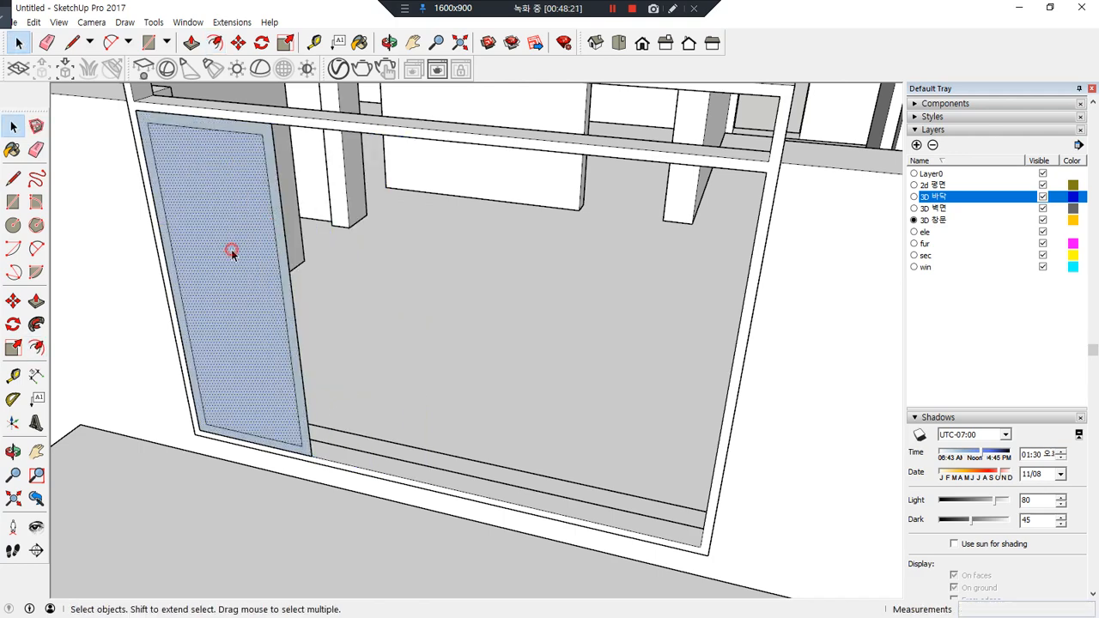
key(Delete)
Extrude the sash frame 40 mm with Push/Pull
key(p)
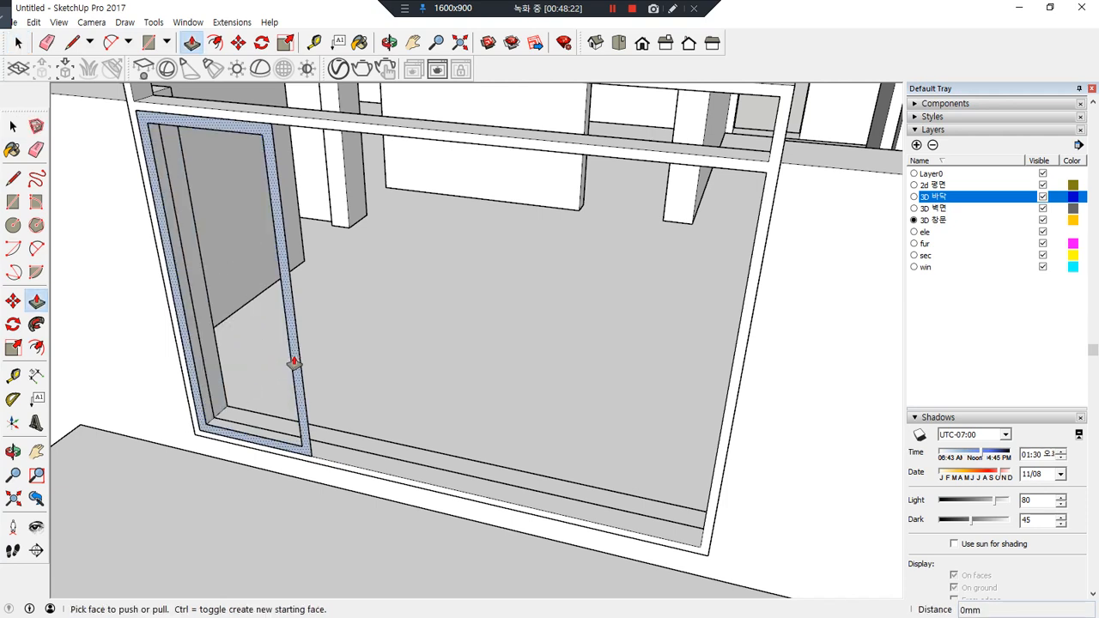
click(295, 363)
key(Return)
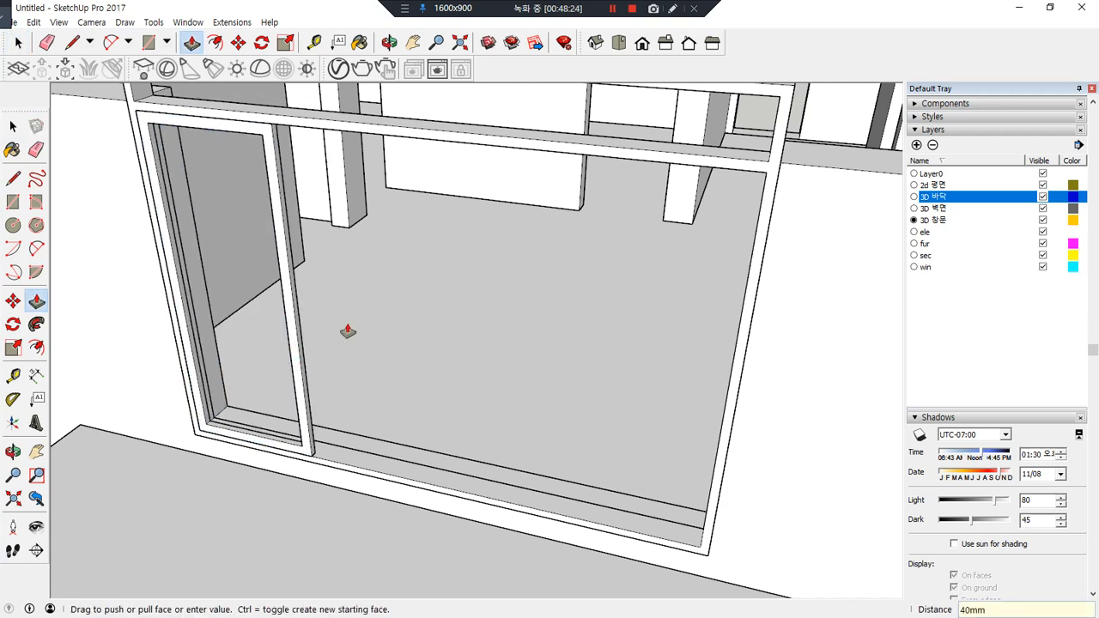
Group the extruded sash frame and draw a rectangle filling its opening as the glass pane
key(space)
triple_click(290, 306)
right_click(290, 306)
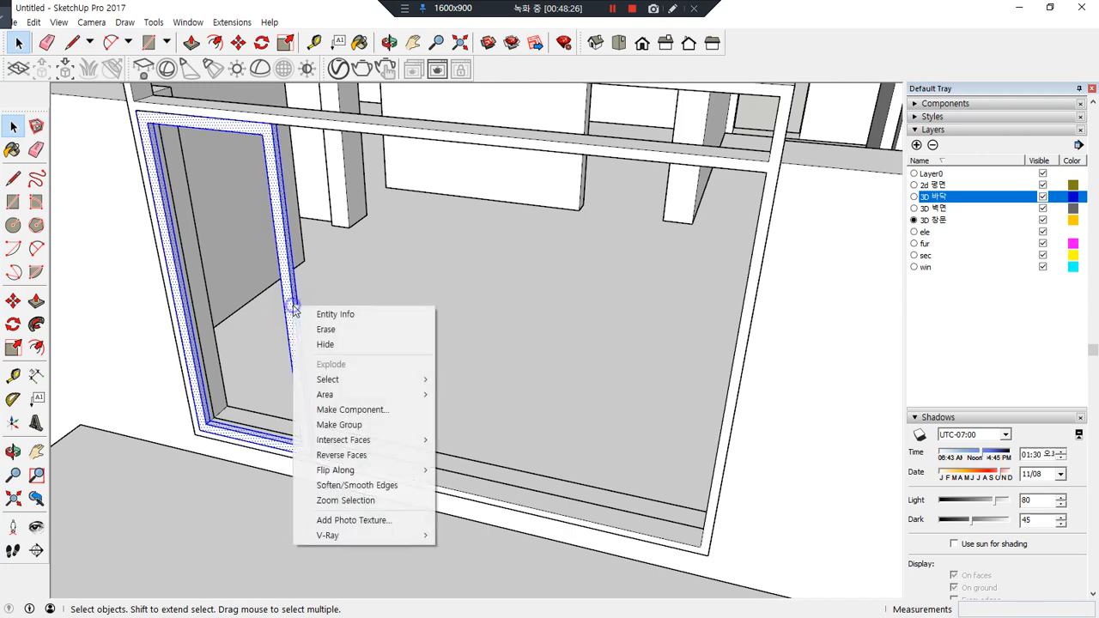
key(g)
key(r)
click(156, 123)
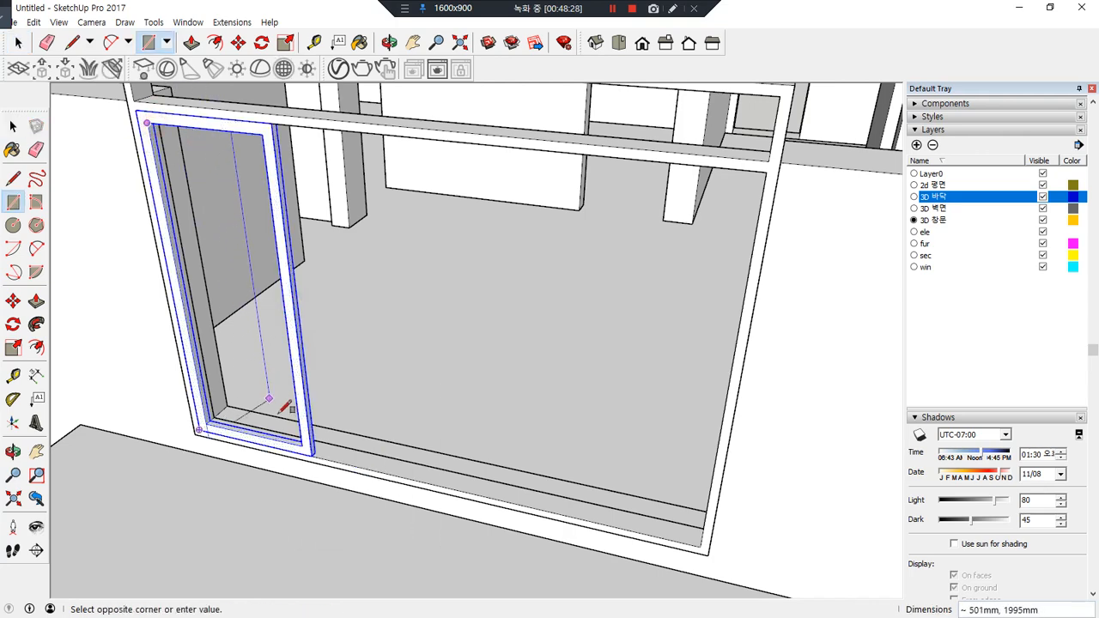
click(307, 439)
Select the glass pane together with the sash frame group and combine them into one group
key(space)
click(212, 319)
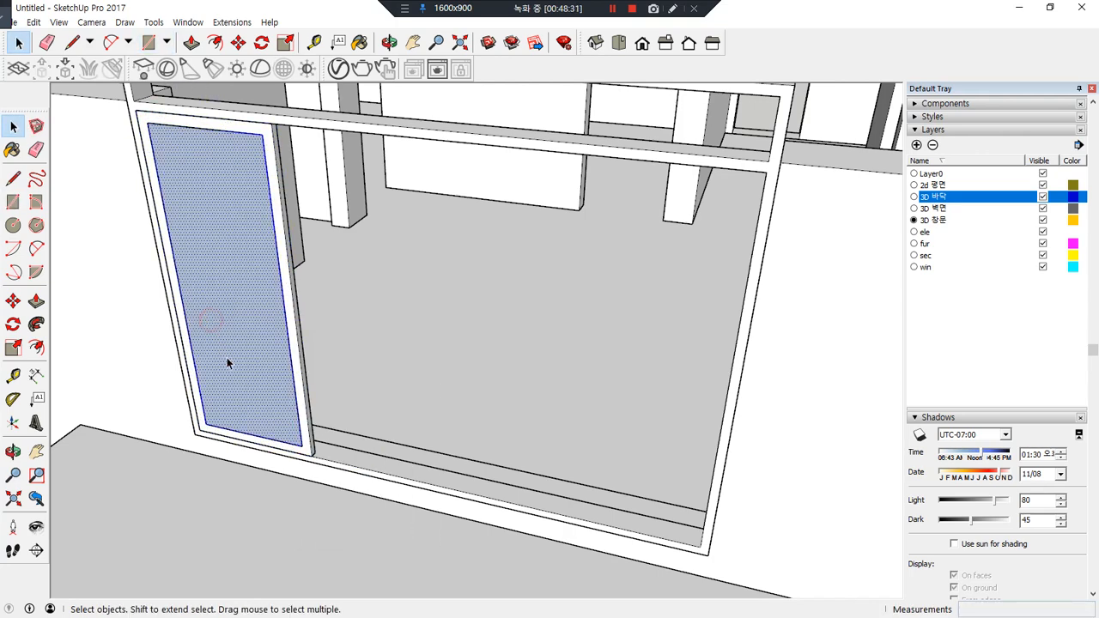
shift+click(292, 324)
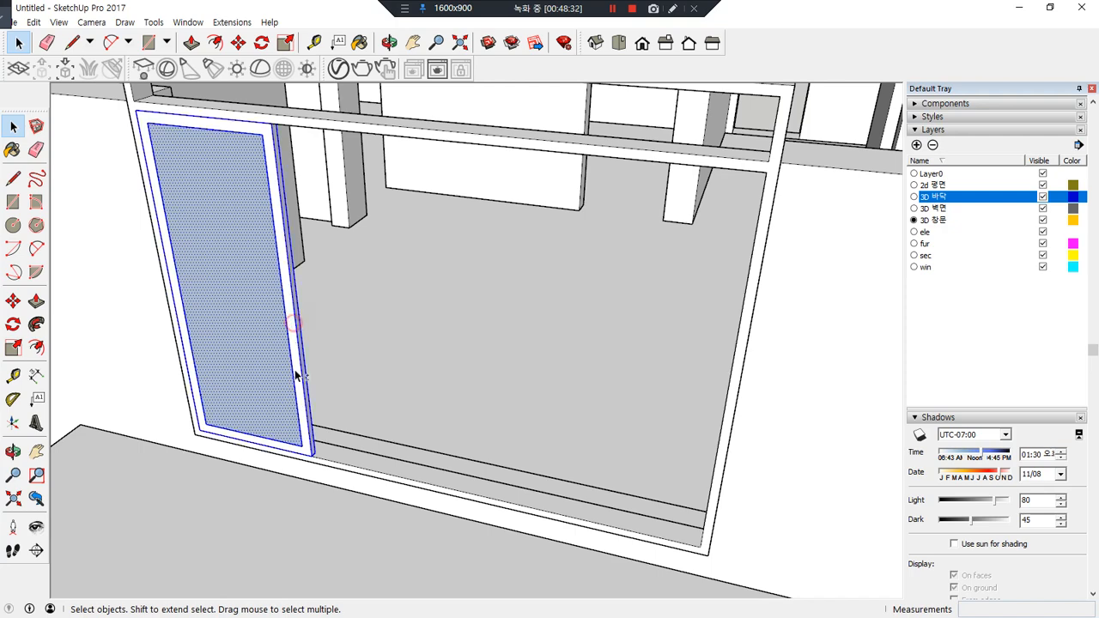
right_click(249, 333)
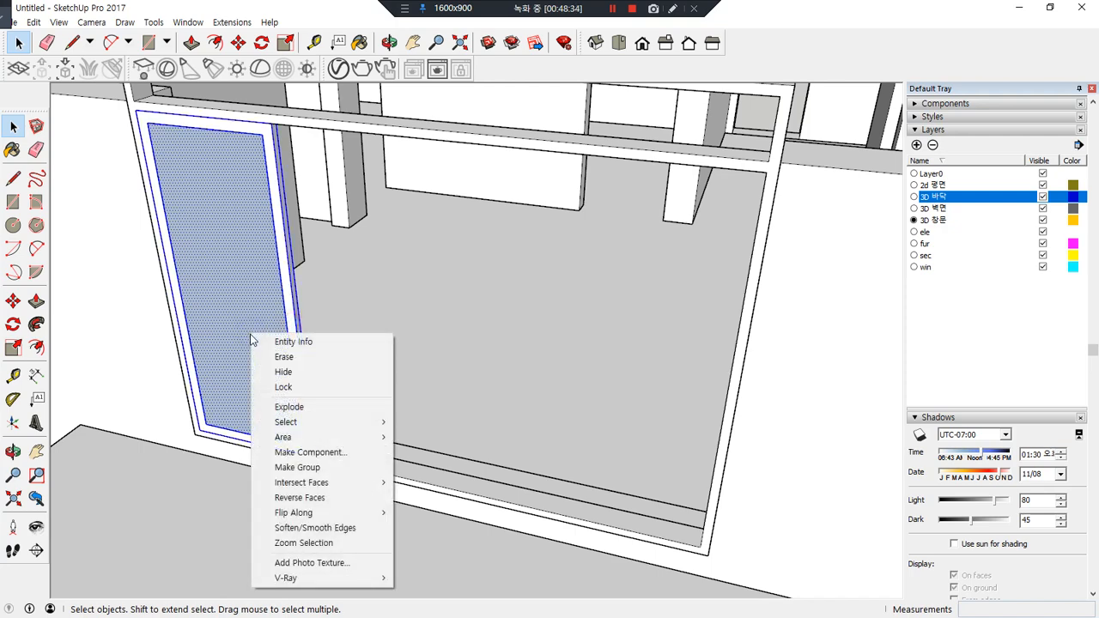
click(283, 469)
Copy the grouped sash from its lower corner, placing the copy about 741 mm along the opening
scroll(198, 414, up, 3)
scroll(257, 453, down, 1)
scroll(257, 453, up, 2)
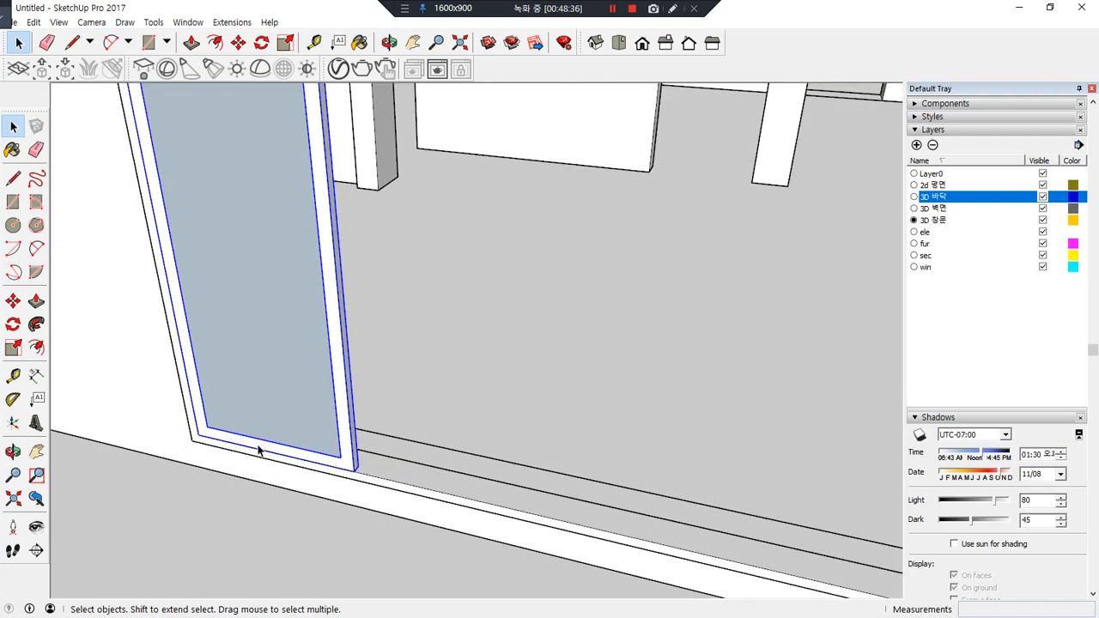
key(m)
click(191, 435)
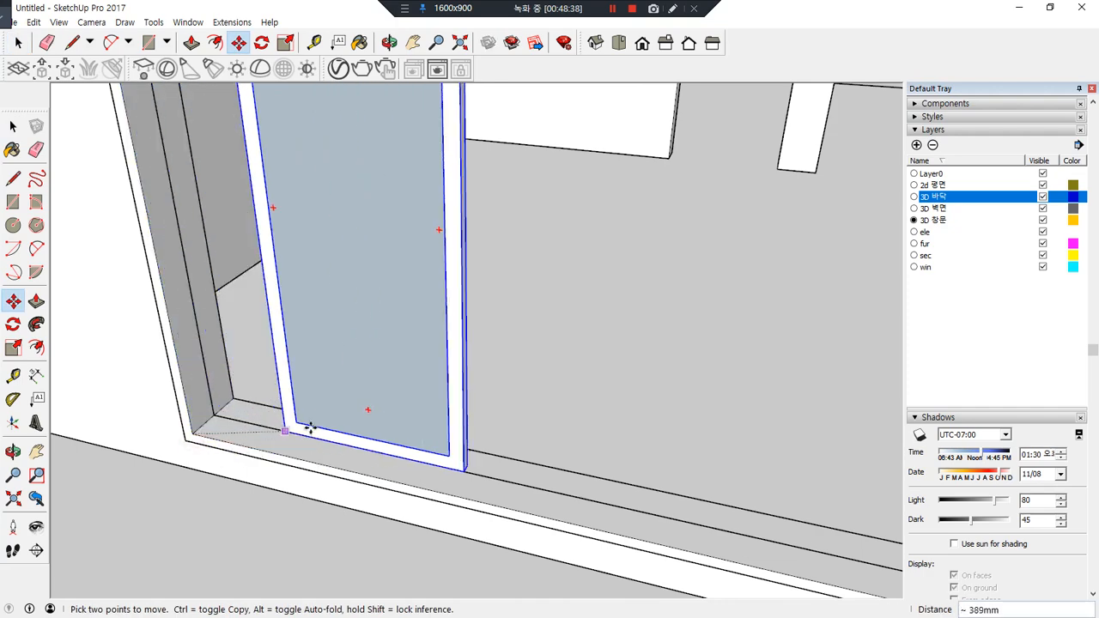
key(ctrl)
middle_drag(376, 437, 67, 476)
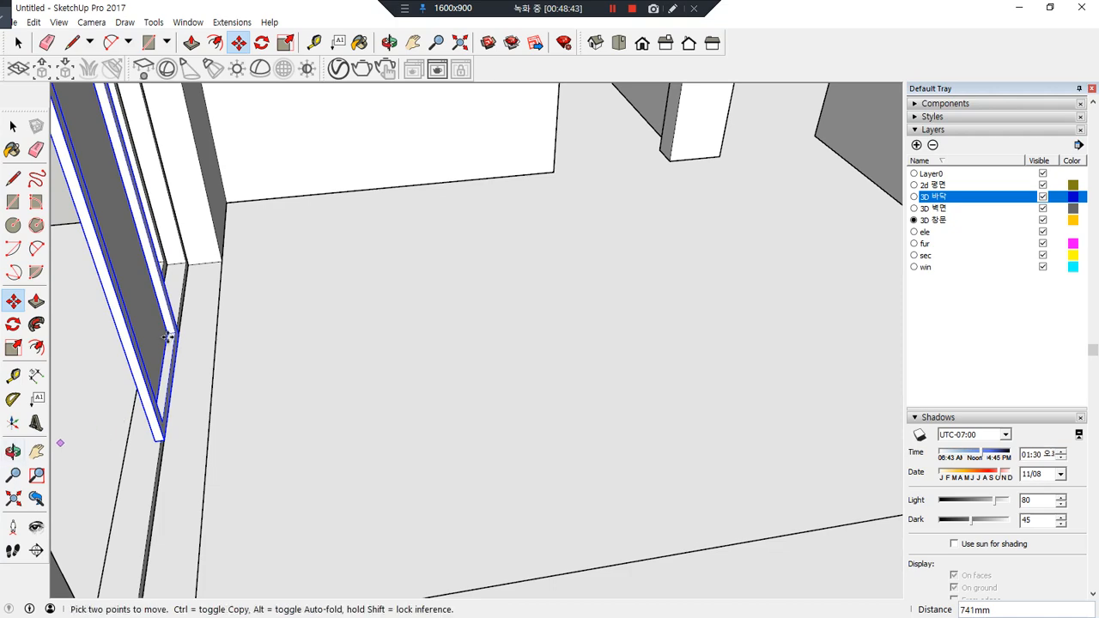
Reposition the copied sash from its lower corner against the inner side of the first sash, overlapping it by 60 mm
middle_drag(18, 451, 198, 344)
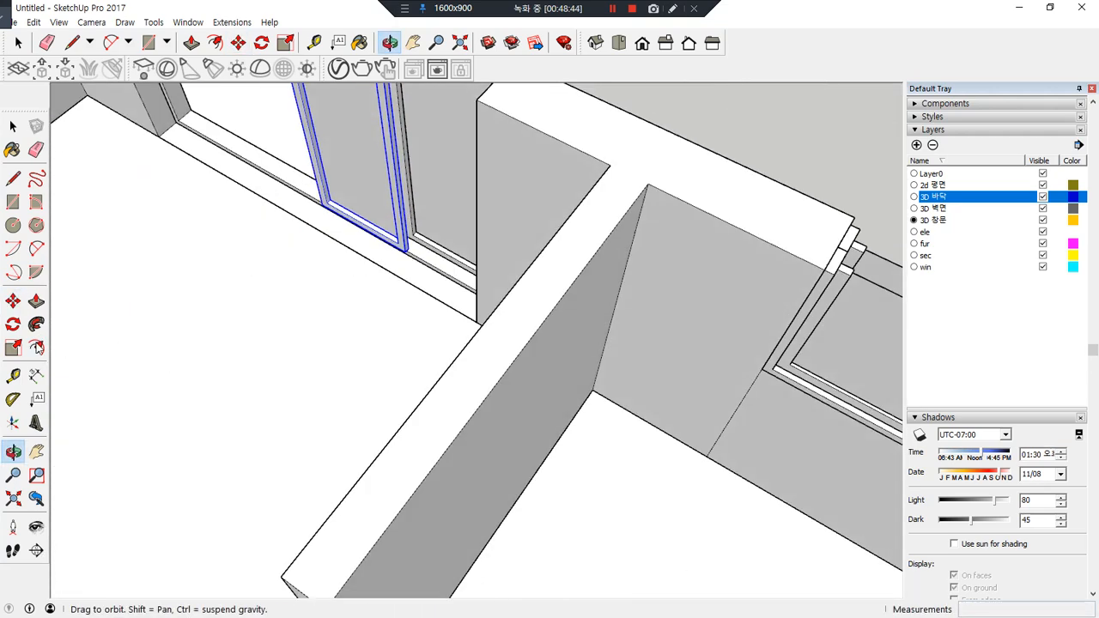
scroll(421, 248, up, 4)
scroll(386, 255, up, 3)
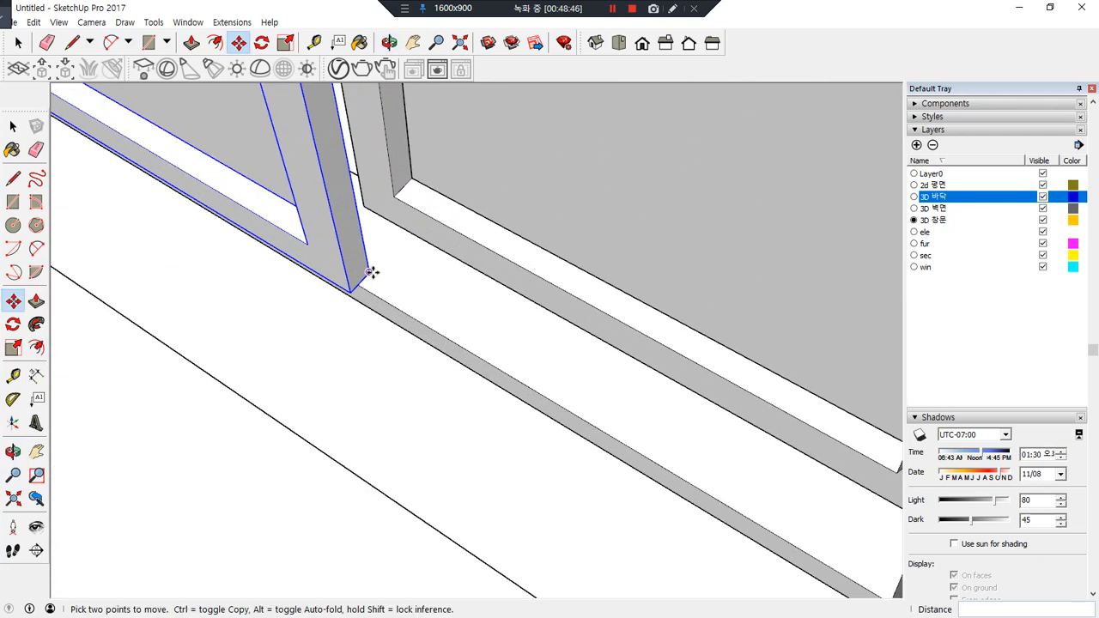
click(371, 272)
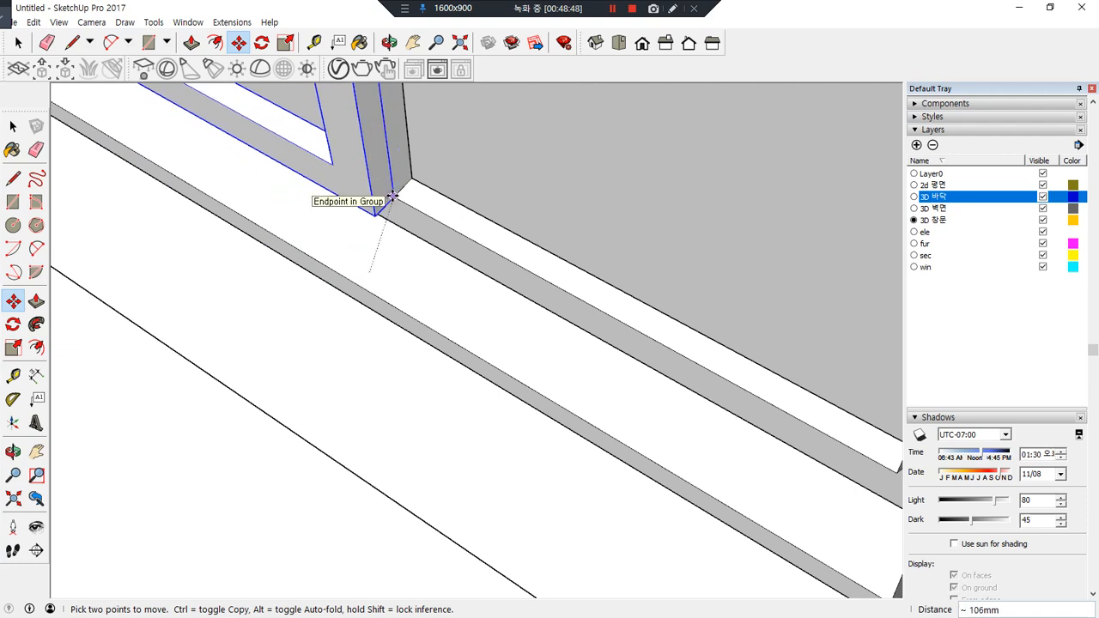
text(60)
key(Return)
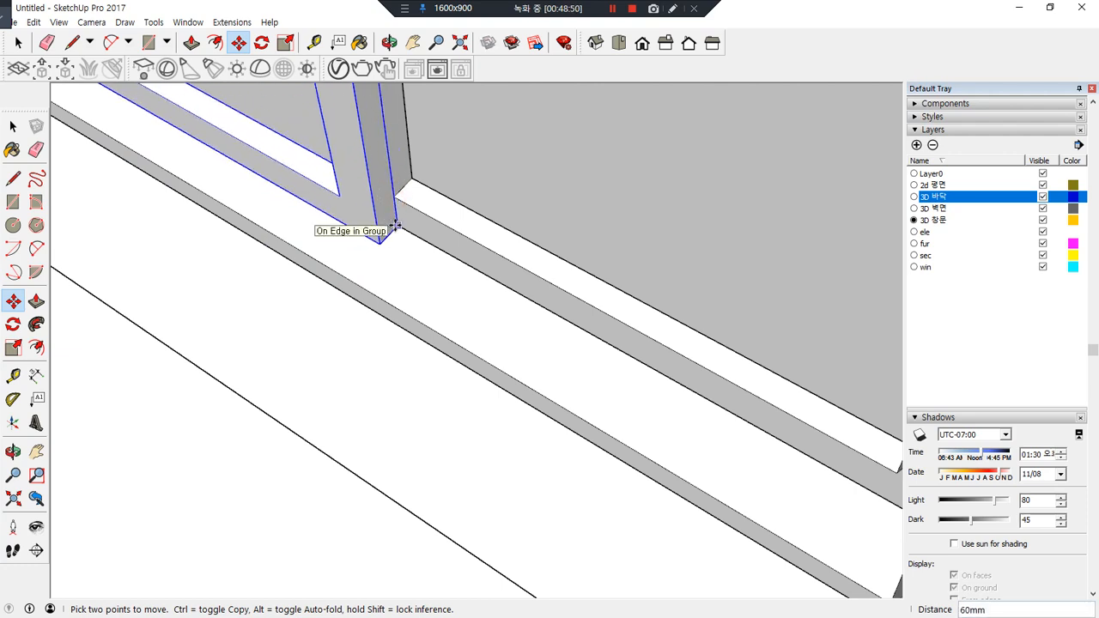
Select both sashes and copy them together 1600 mm along the sill into the other half of the opening
scroll(383, 250, down, 2)
key(space)
shift+click(449, 236)
scroll(351, 256, down, 2)
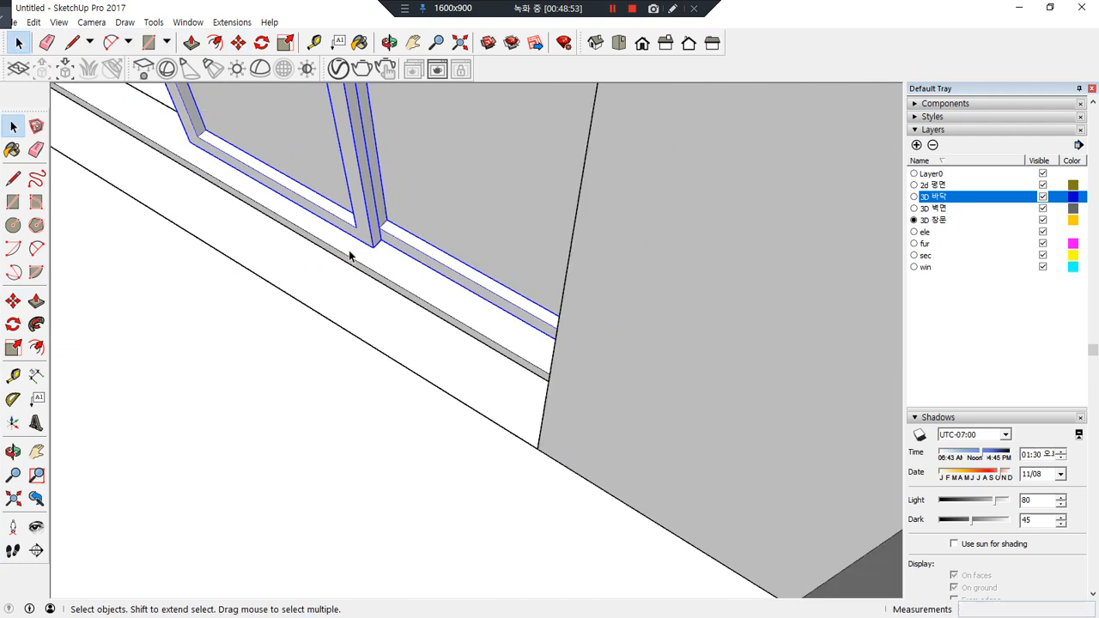
middle_drag(351, 256, 1098, 186)
scroll(446, 327, down, 1)
middle_drag(447, 326, 558, 322)
key(m)
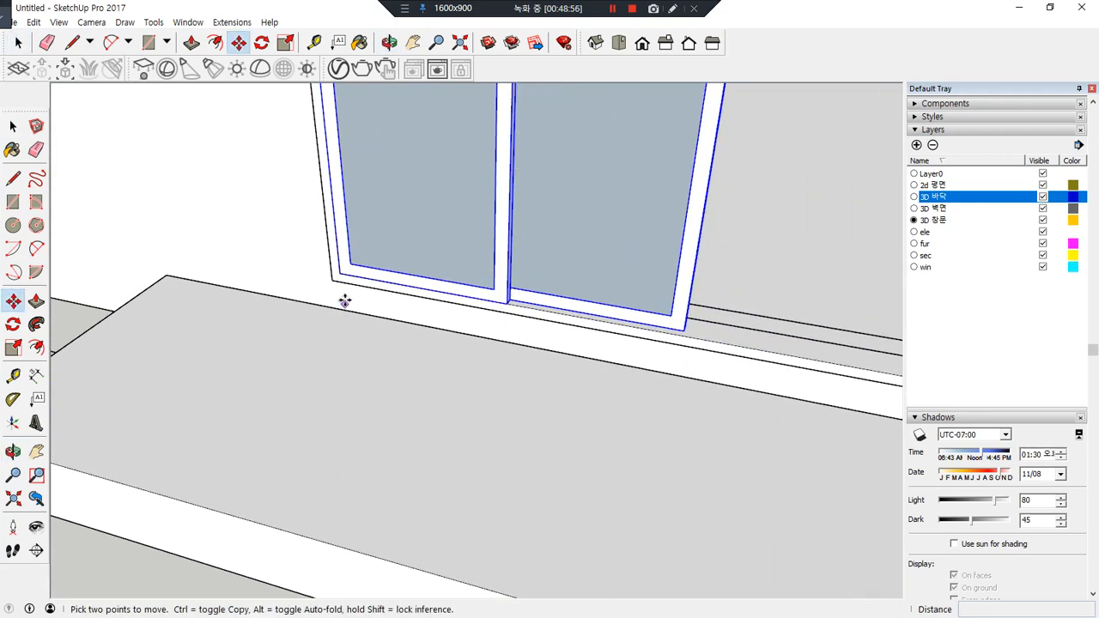
key(ctrl)
click(341, 273)
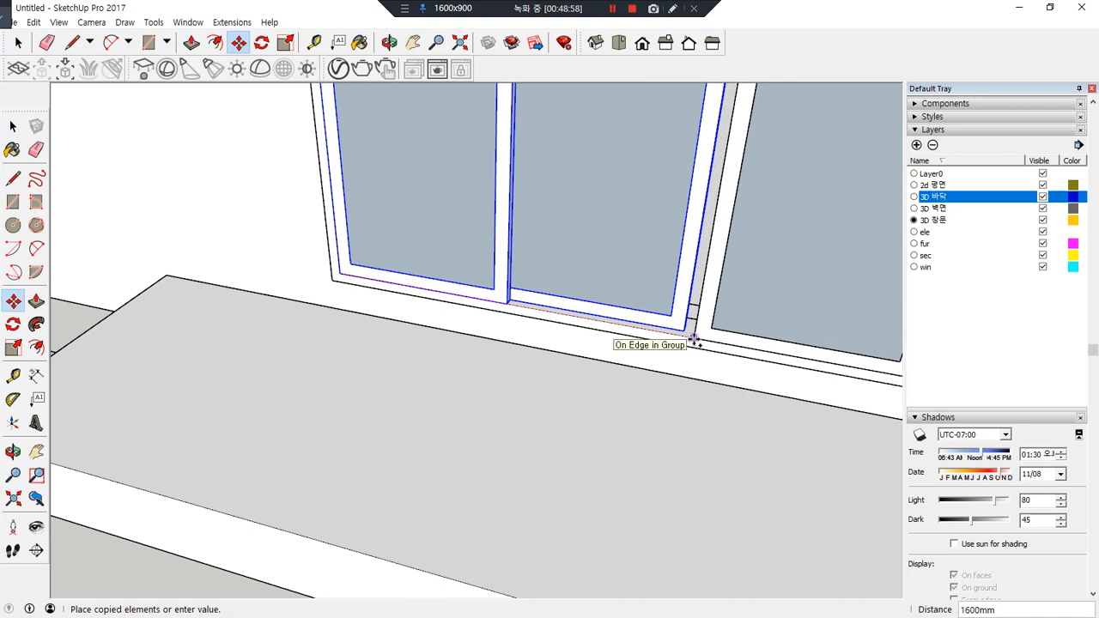
click(694, 336)
Flip the copied sash pair along the red direction and move it corner to corner against the first pair
right_click(702, 327)
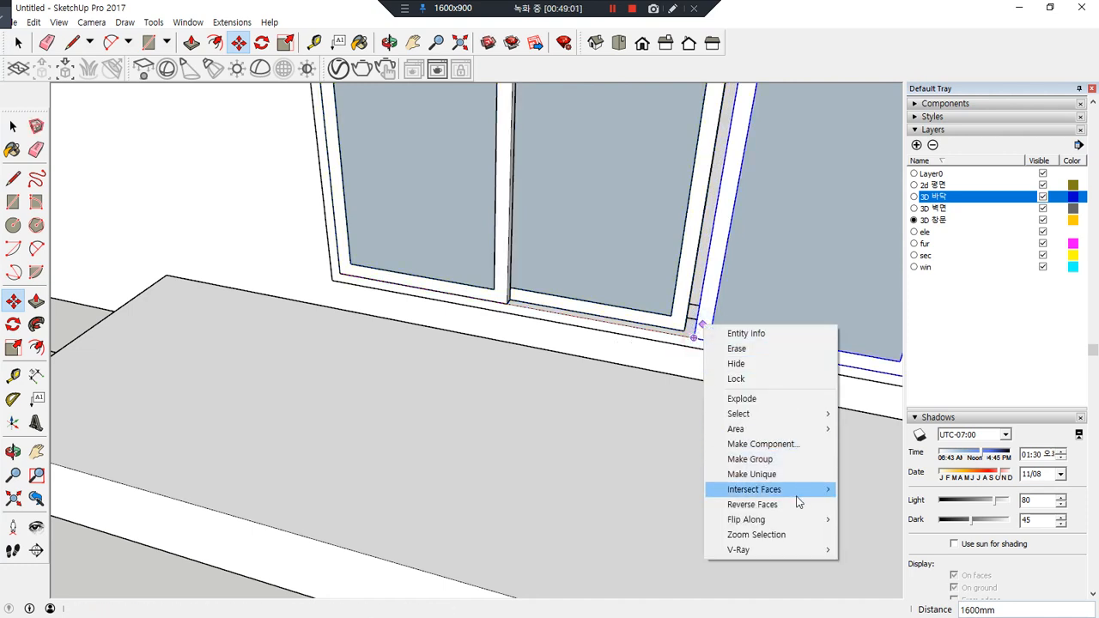
mouse_move(790, 519)
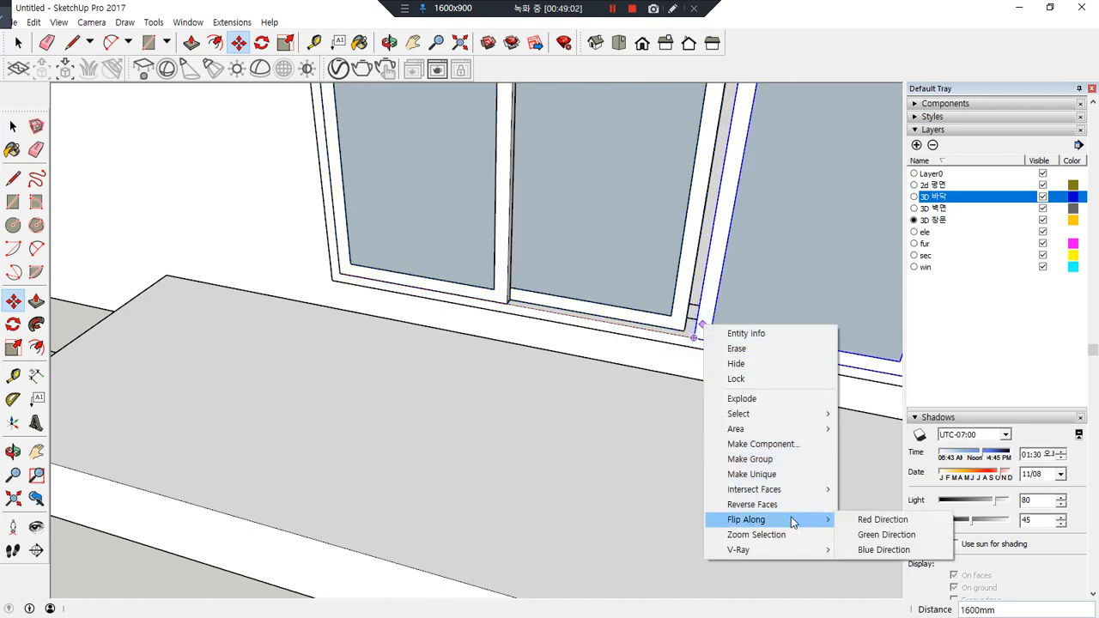
click(867, 520)
scroll(714, 372, up, 5)
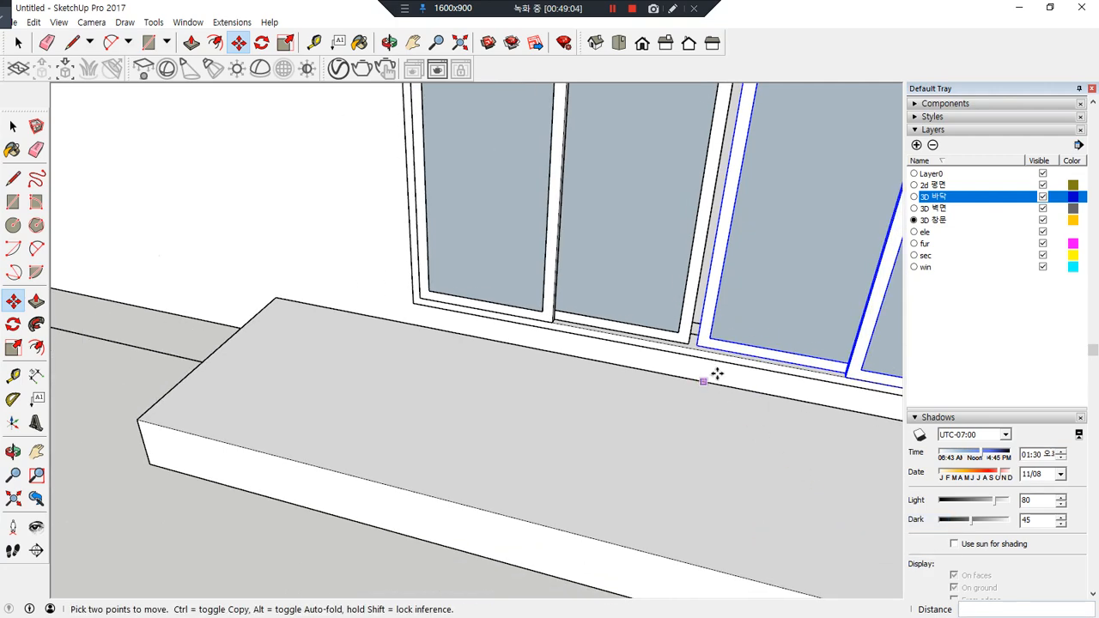
scroll(676, 343, up, 1)
click(687, 346)
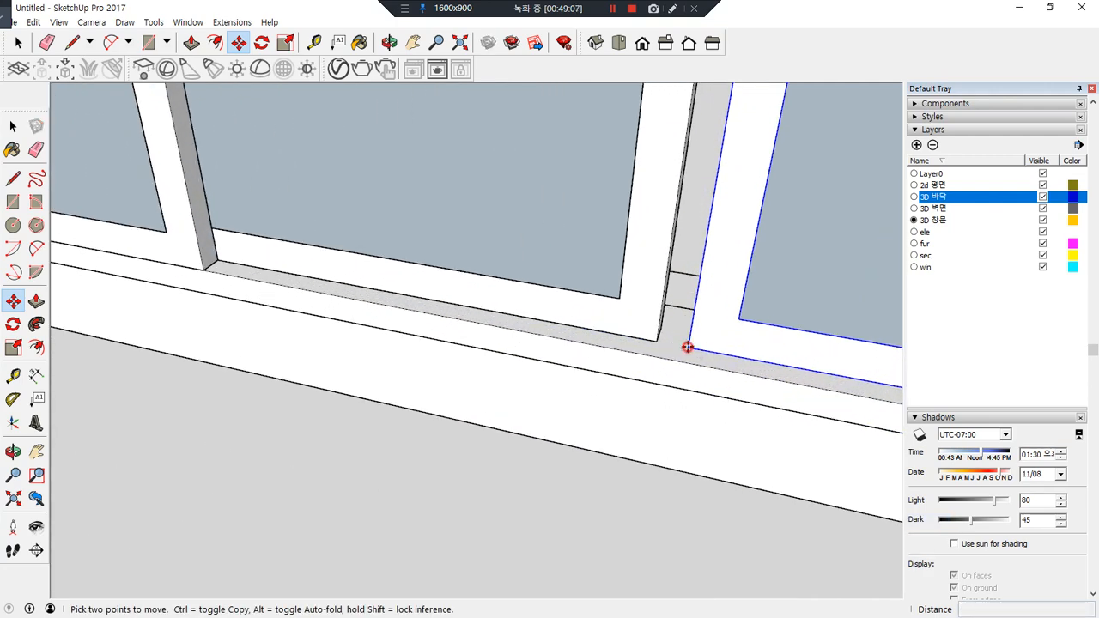
click(657, 342)
scroll(510, 357, down, 1)
scroll(506, 361, down, 4)
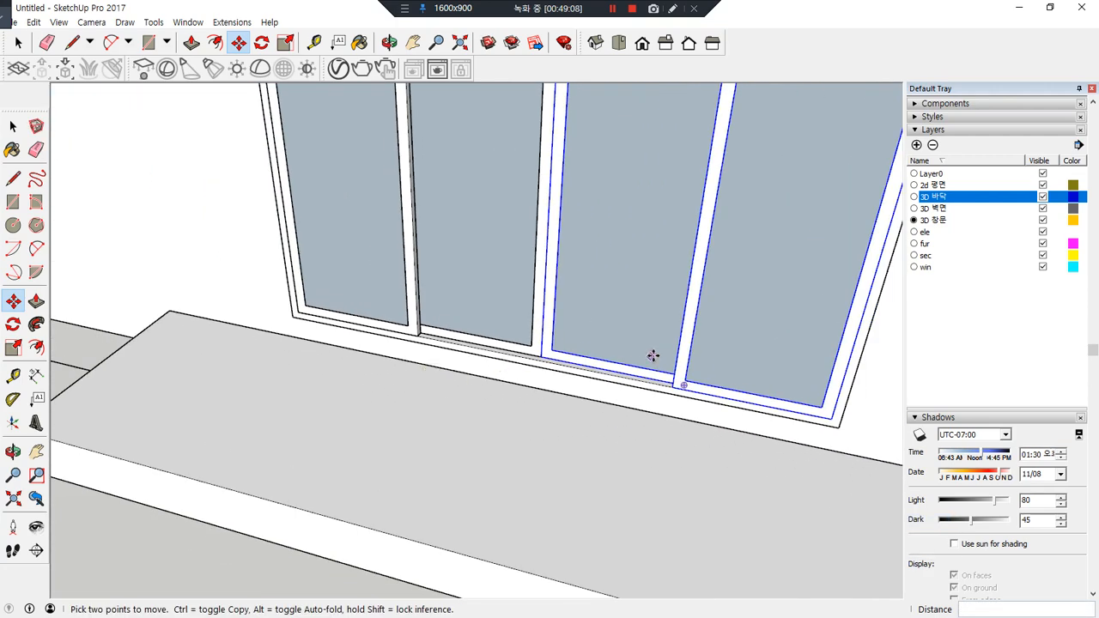
Draw a rectangle about 1555 mm by 255 mm in the opening above the crossbar, from the frame's inner corner
scroll(652, 353, down, 2)
shift+middle_drag(649, 331, 623, 370)
key(m)
scroll(456, 162, up, 6)
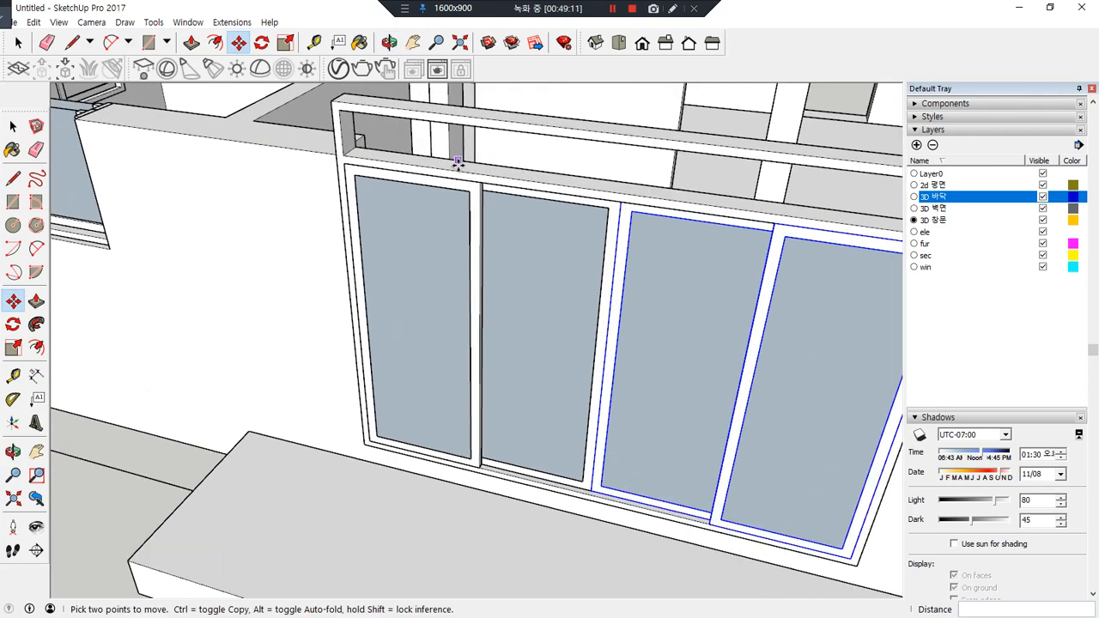
key(r)
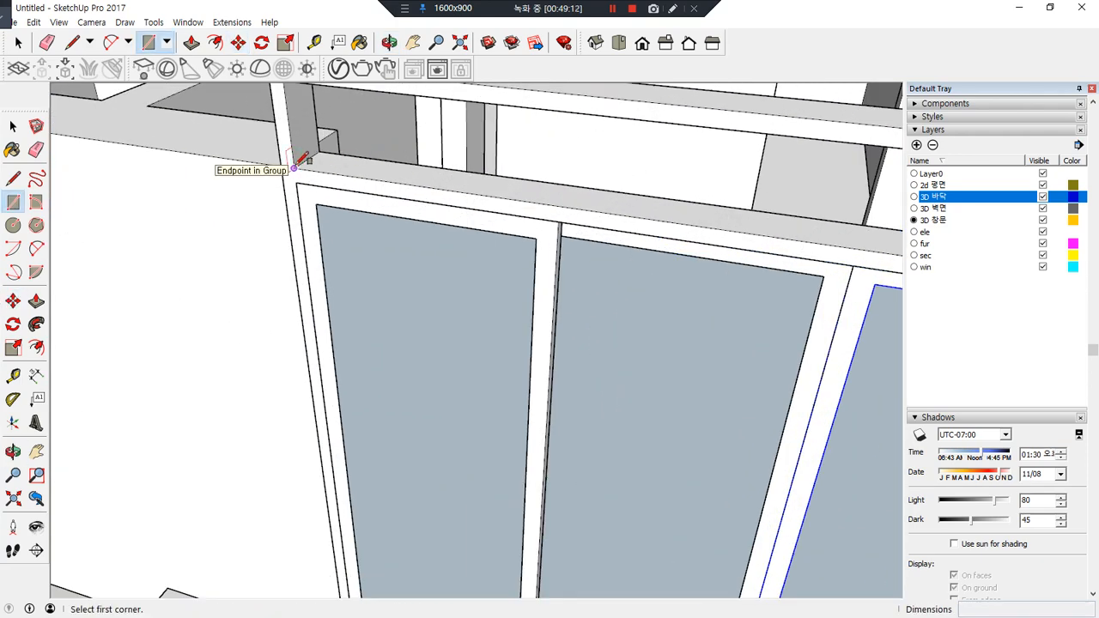
click(295, 168)
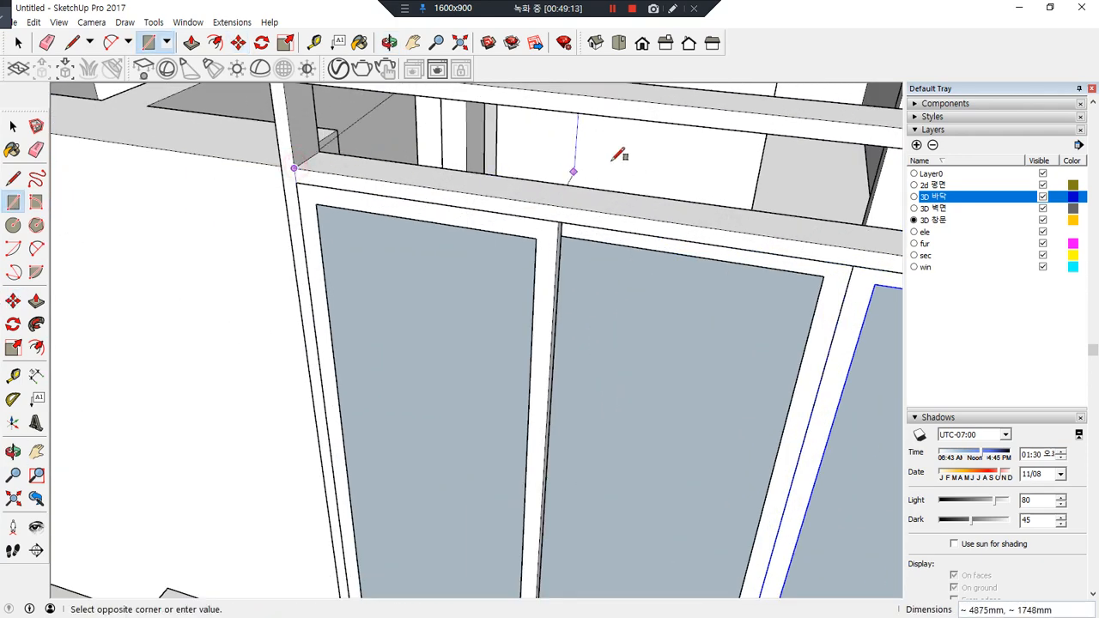
click(889, 147)
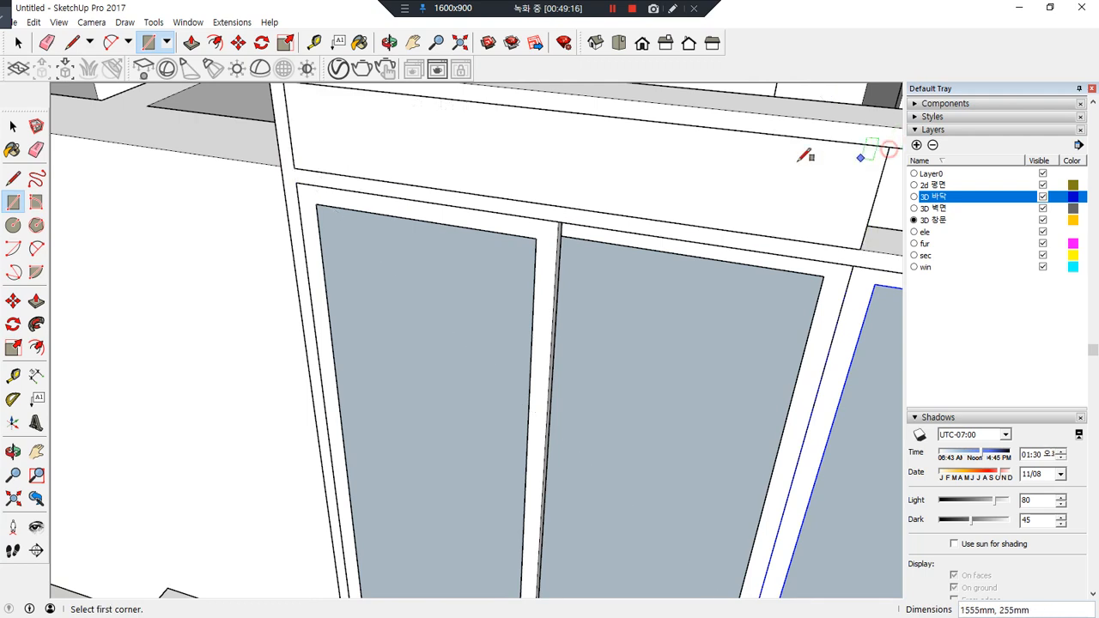
Split the upper panel face at its midpoint with a second rectangle and delete the half away from the frame's end
click(295, 167)
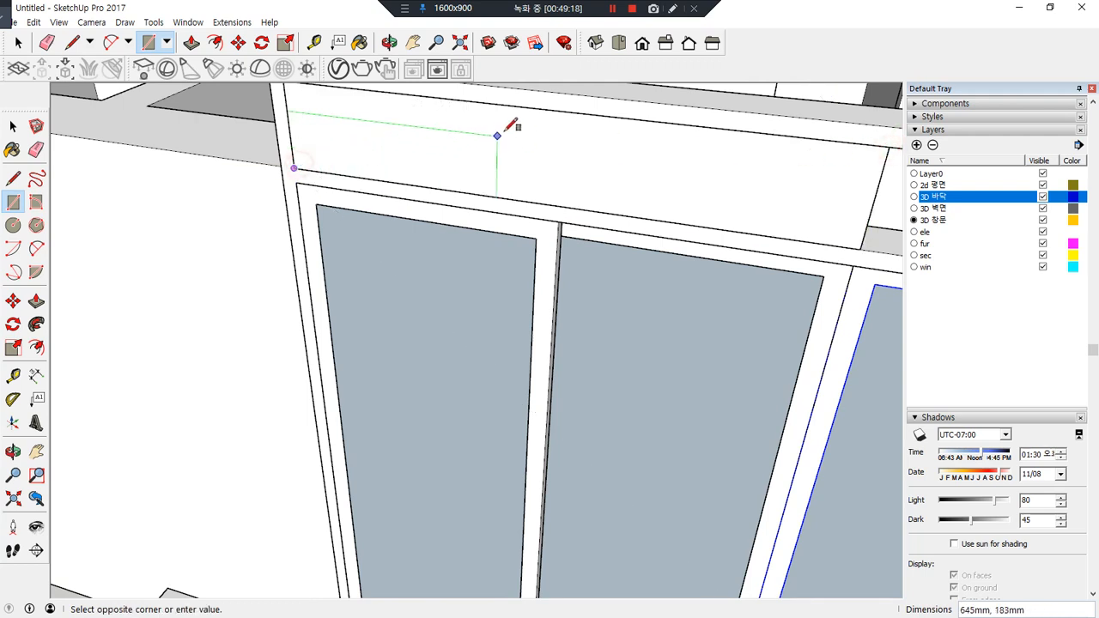
click(552, 110)
key(space)
click(673, 168)
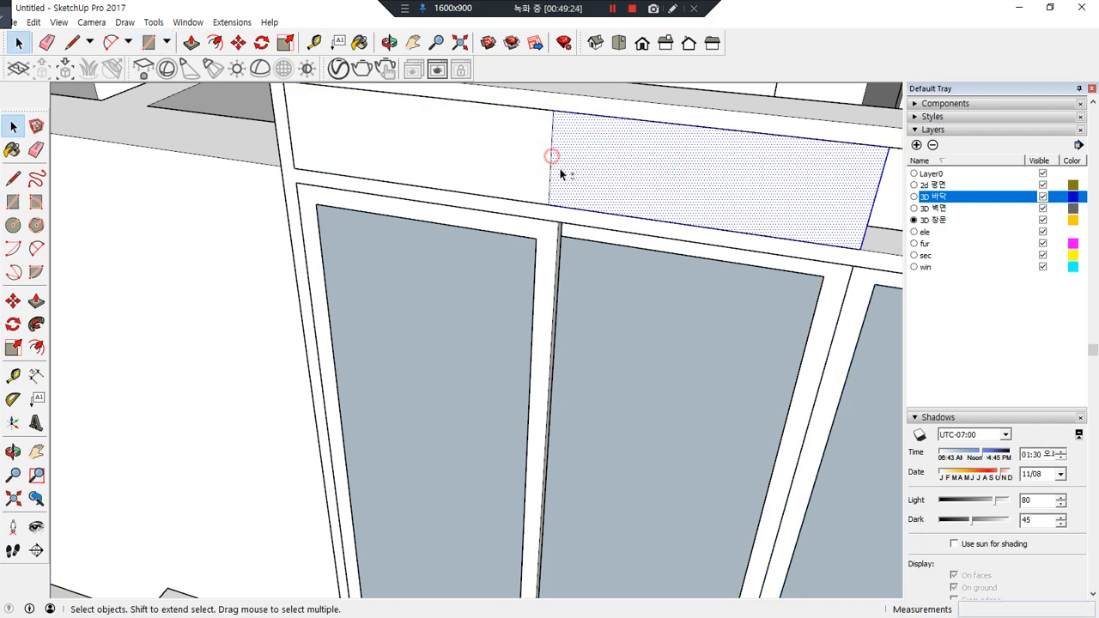
key(Delete)
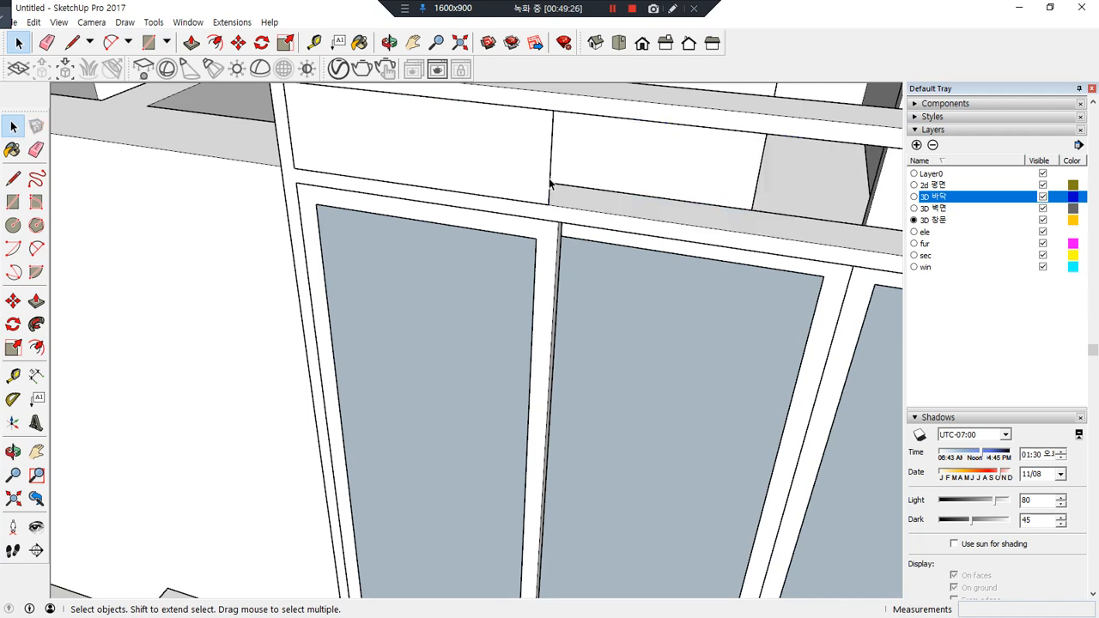
Move the free end edge of the remaining upper panel 30 mm outward along the crossbar
click(553, 181)
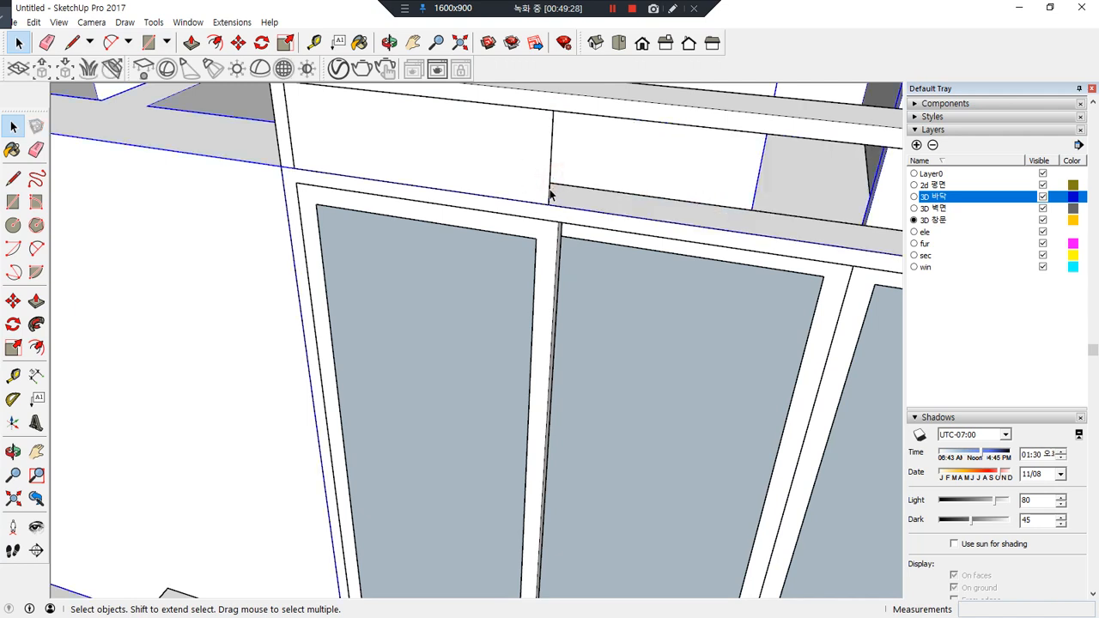
click(550, 194)
key(m)
click(548, 196)
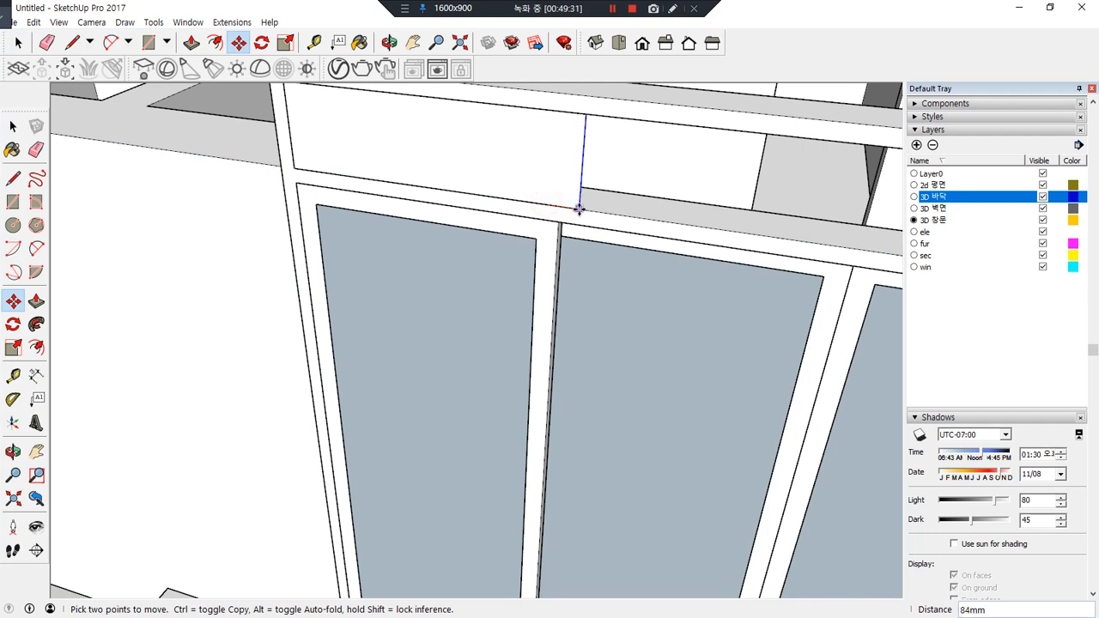
text(30)
key(Return)
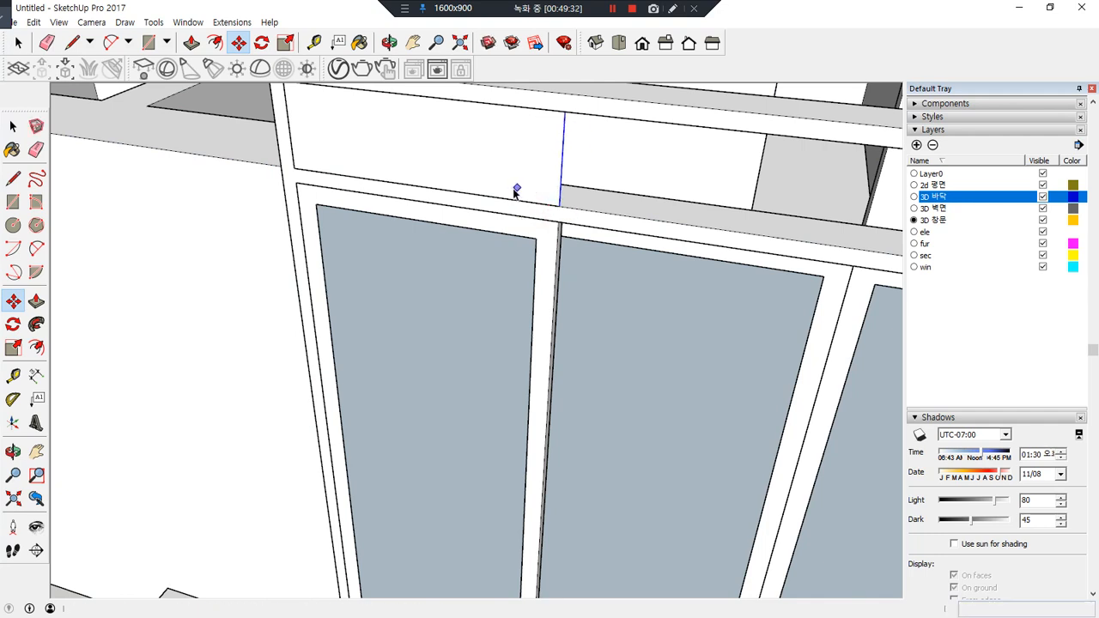
Offset the upper panel's outline 60 mm inward and delete the inner face to leave a sash frame
key(space)
click(479, 161)
key(f)
click(487, 103)
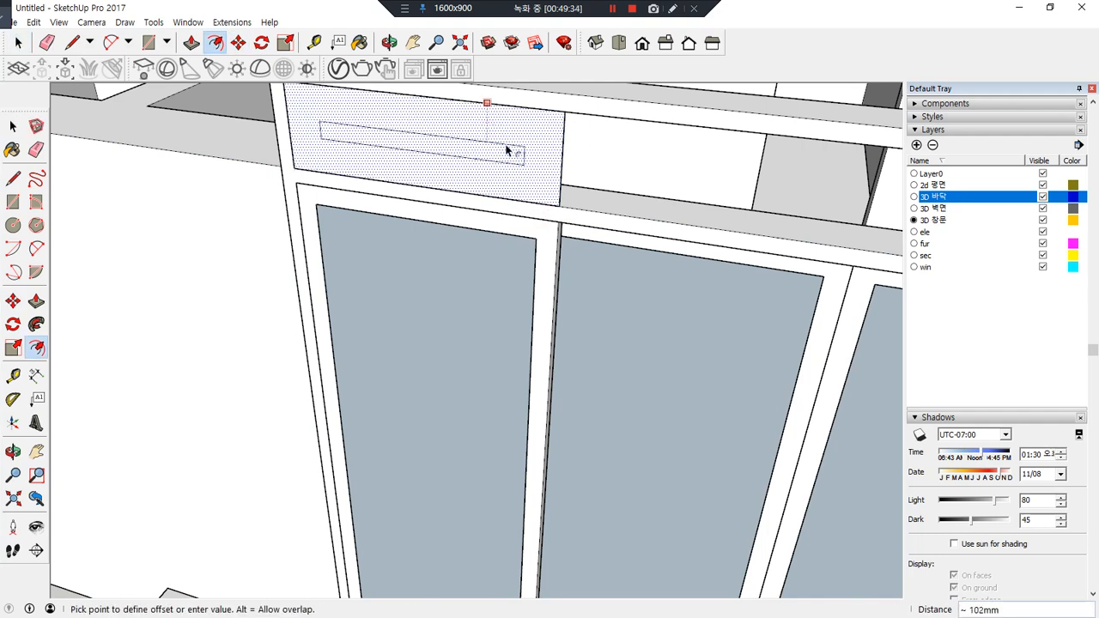
text(60)
key(Return)
key(space)
click(486, 136)
key(Delete)
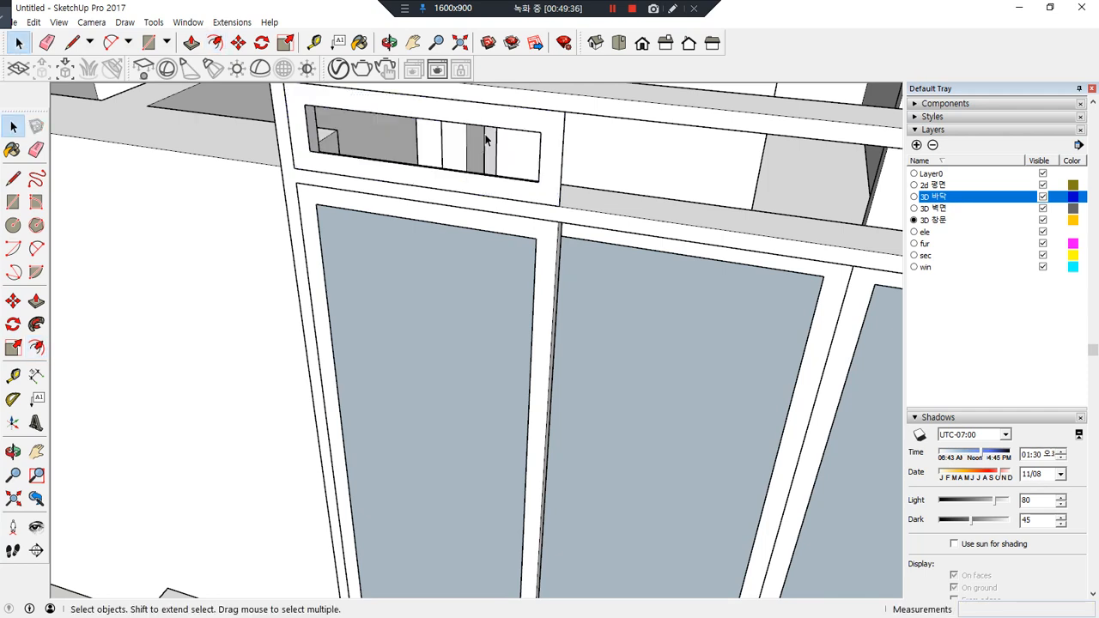
Extrude the upper sash frame 40 mm with Push/Pull
key(p)
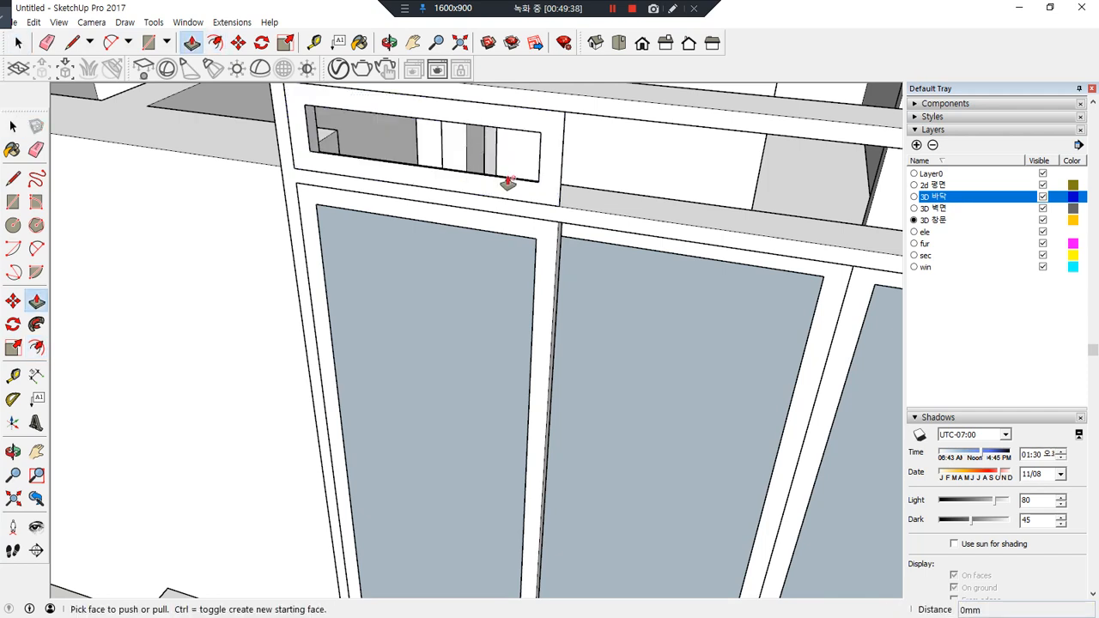
click(555, 188)
text(40)
key(Return)
key(space)
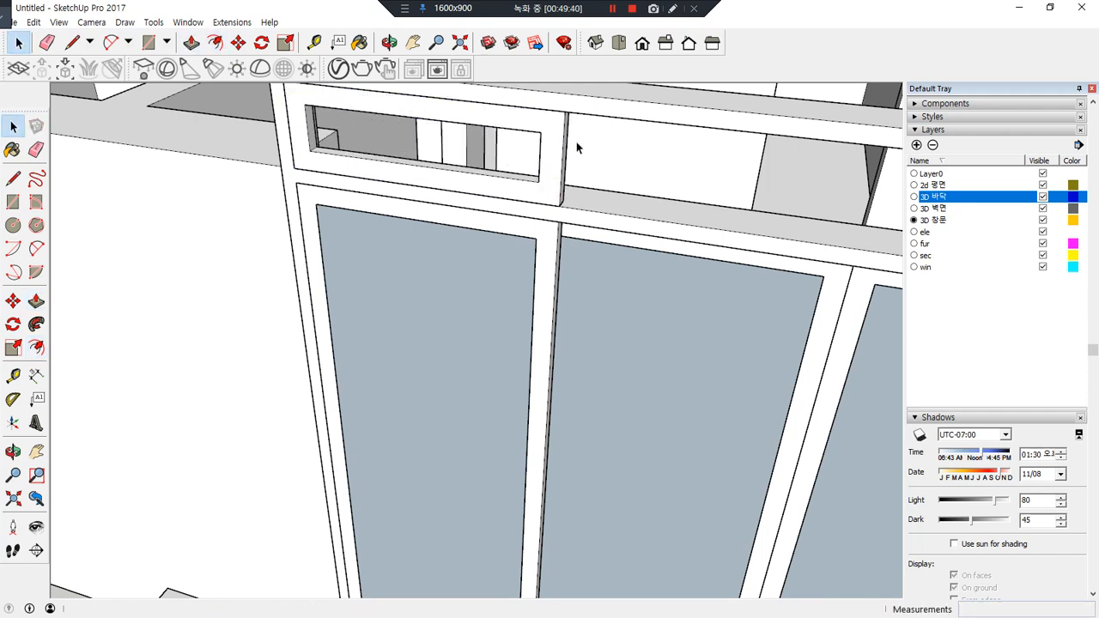
Group the extruded upper sash frame
double_click(554, 177)
right_click(553, 180)
key(Escape)
Draw a rectangular glass pane across the upper sash's opening and group it together with the sash frame
key(r)
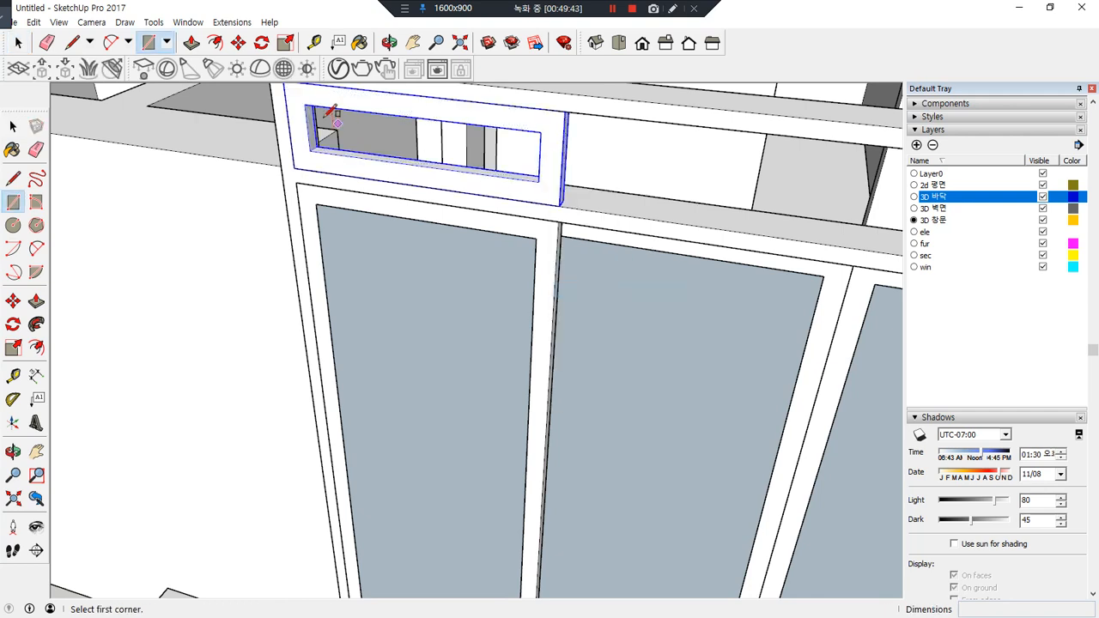
click(305, 104)
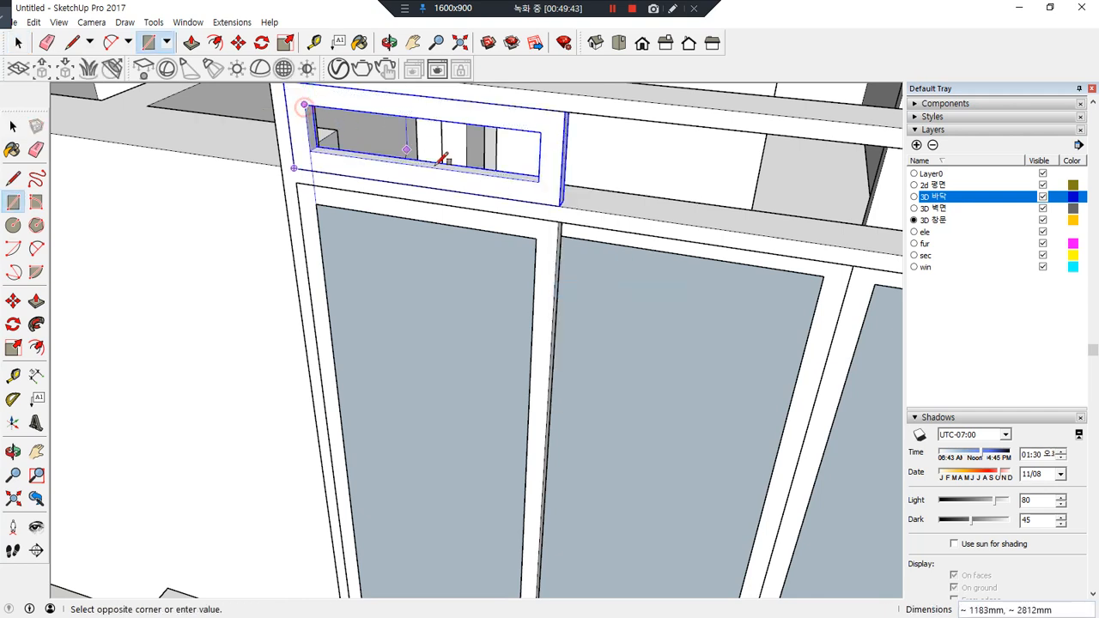
click(540, 179)
key(space)
shift+double_click(484, 163)
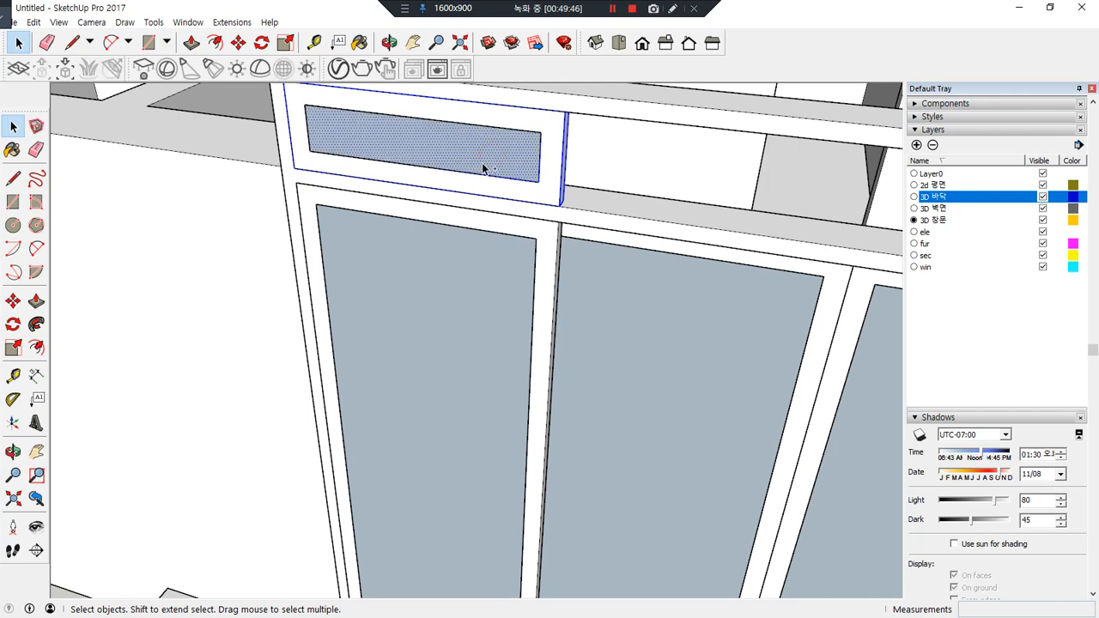
right_click(458, 149)
key(Escape)
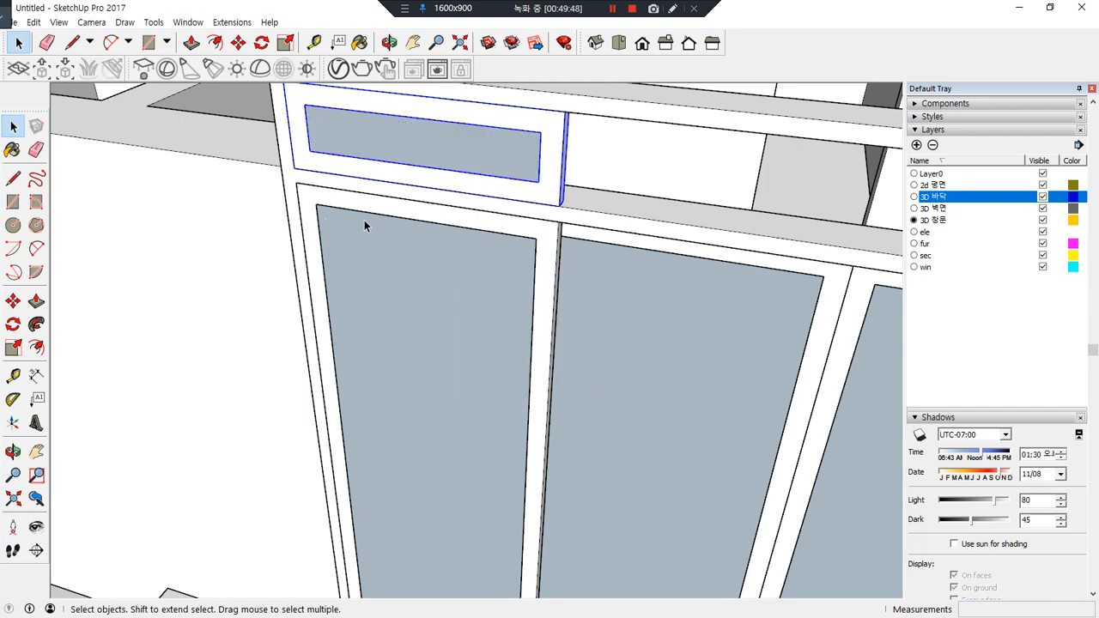
Copy the glazed upper sash along the crossbar from its lower outer corner to its rear corner at the opposite end
key(m)
click(296, 170)
key(ctrl)
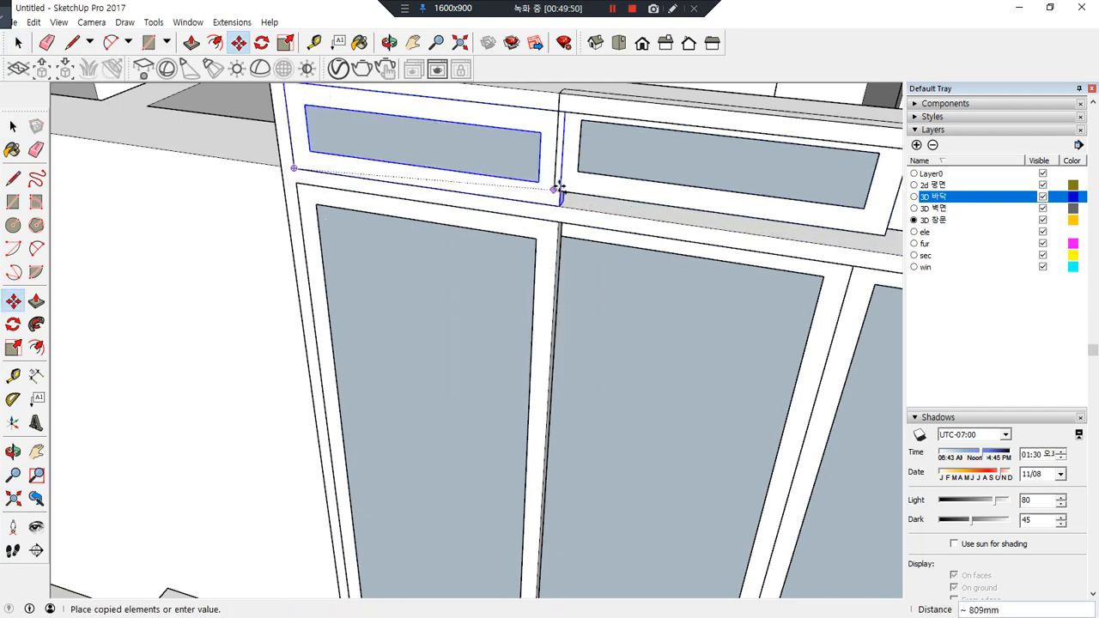
scroll(580, 199, up, 2)
scroll(581, 198, up, 3)
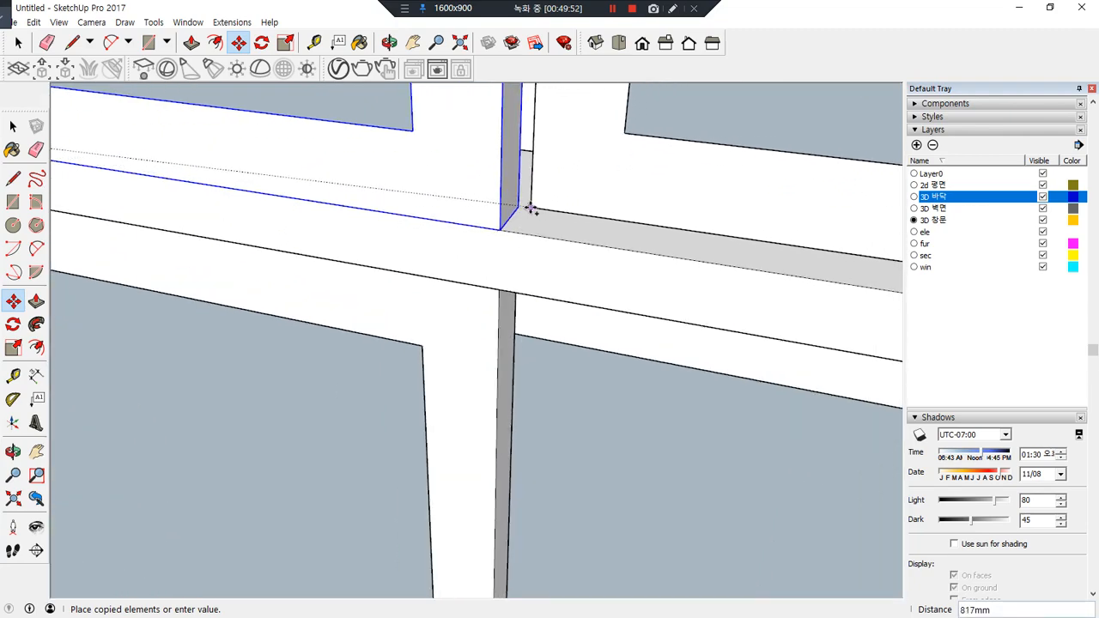
click(519, 206)
Move the copied upper sash 60 mm back along the crossbar so that it overlaps the first sash
middle_drag(876, 216, 289, 381)
click(397, 327)
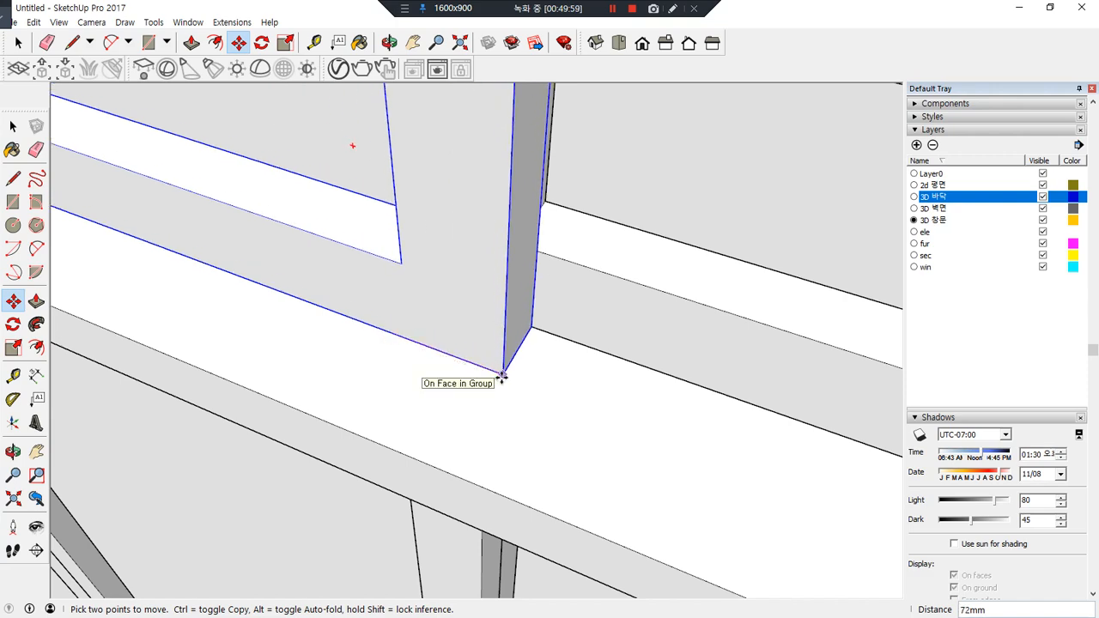
text(60)
key(Return)
scroll(409, 327, down, 5)
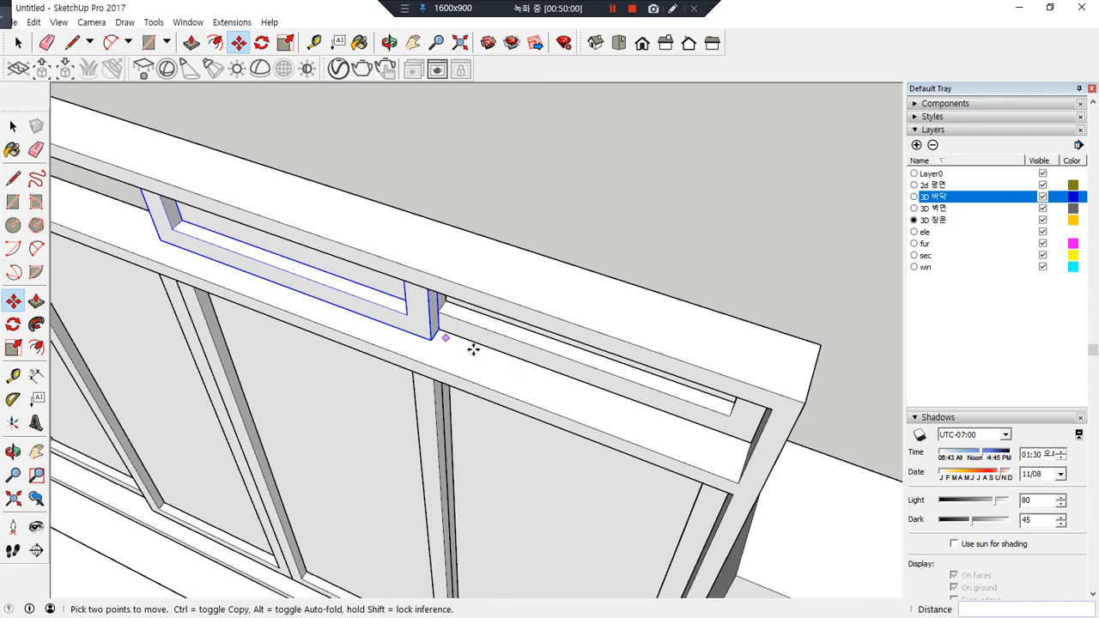
key(space)
Copy both upper sashes along the crossbar into the other half of the frame, starting from the first sash's lower outer corner
middle_drag(349, 340, 263, 409)
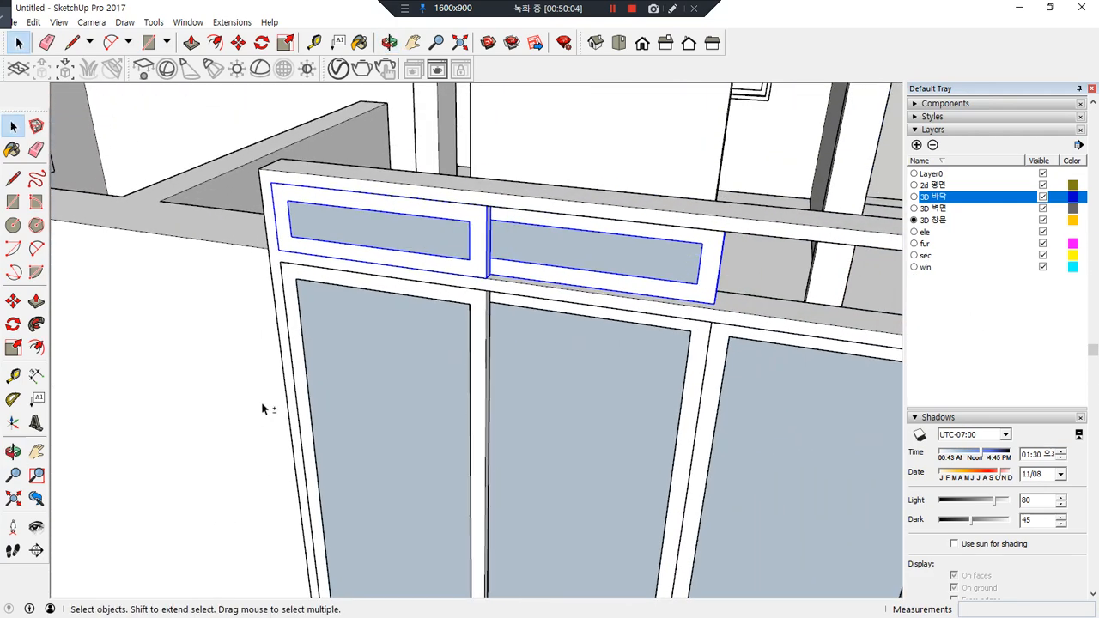
scroll(289, 257, up, 3)
scroll(275, 262, down, 1)
key(m)
key(ctrl)
click(279, 250)
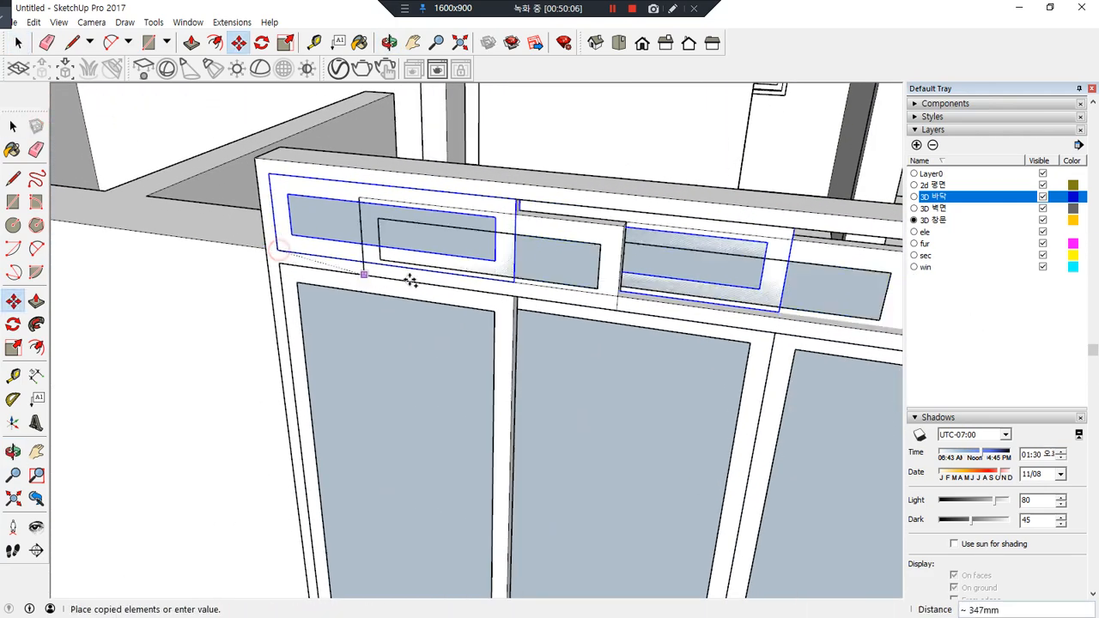
click(799, 322)
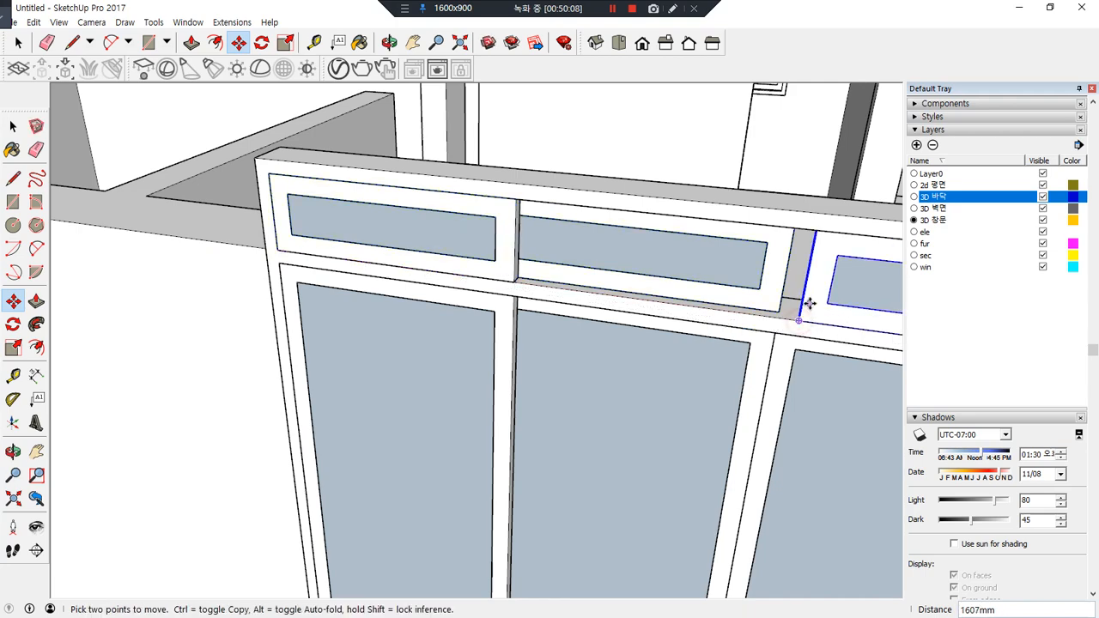
Mirror the copied pair of upper sashes along the window's length and move it against the edge of the first pair
right_click(808, 305)
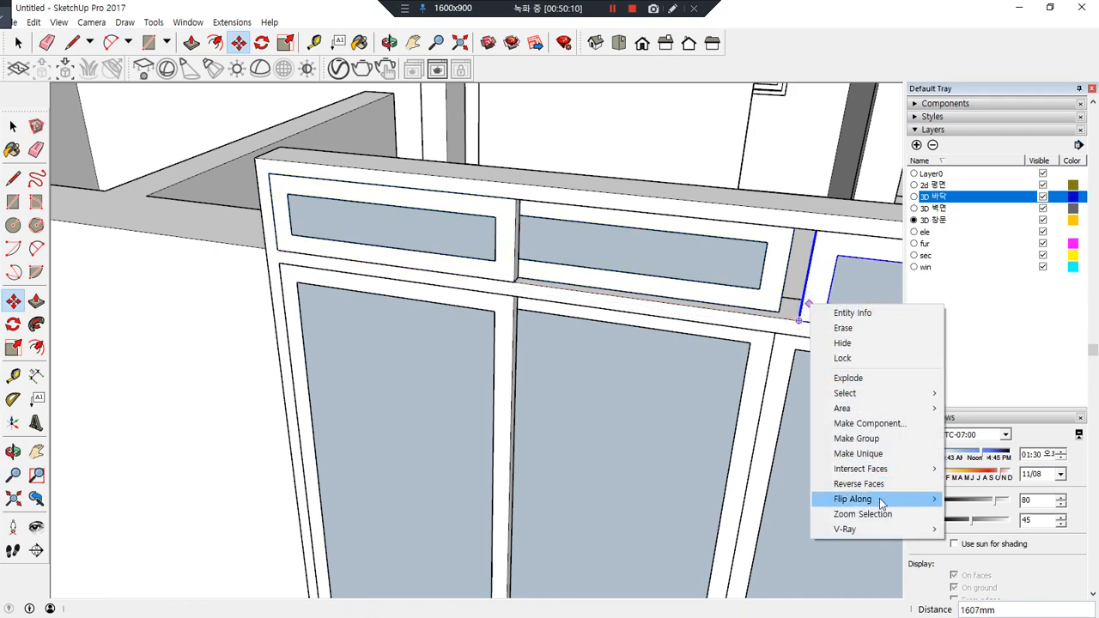
mouse_move(859, 499)
click(966, 498)
scroll(783, 311, up, 1)
scroll(783, 311, up, 2)
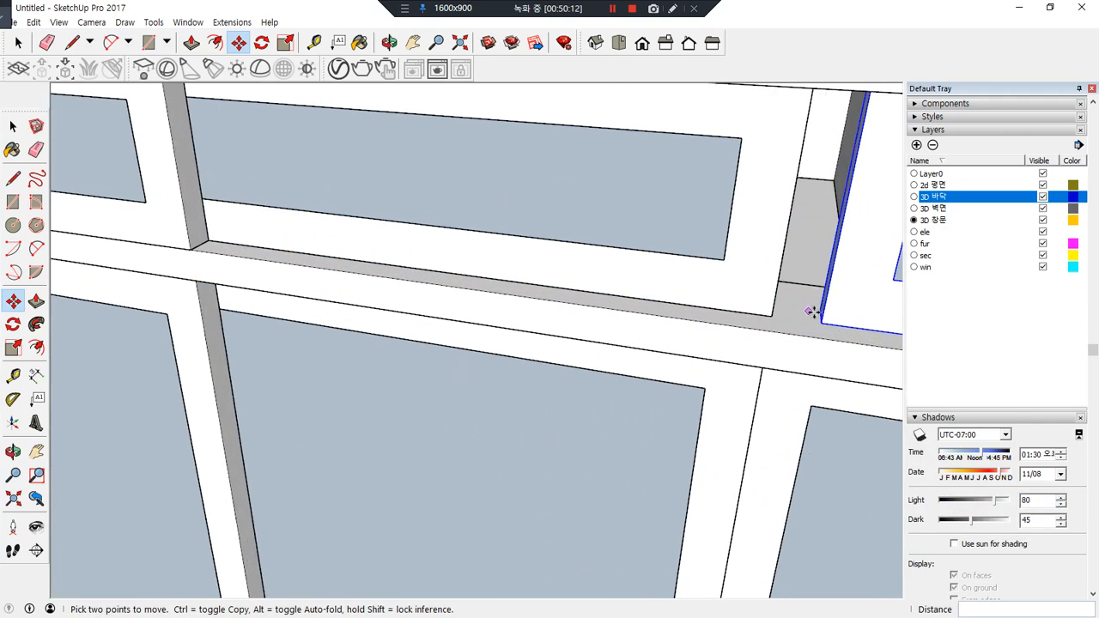
click(821, 324)
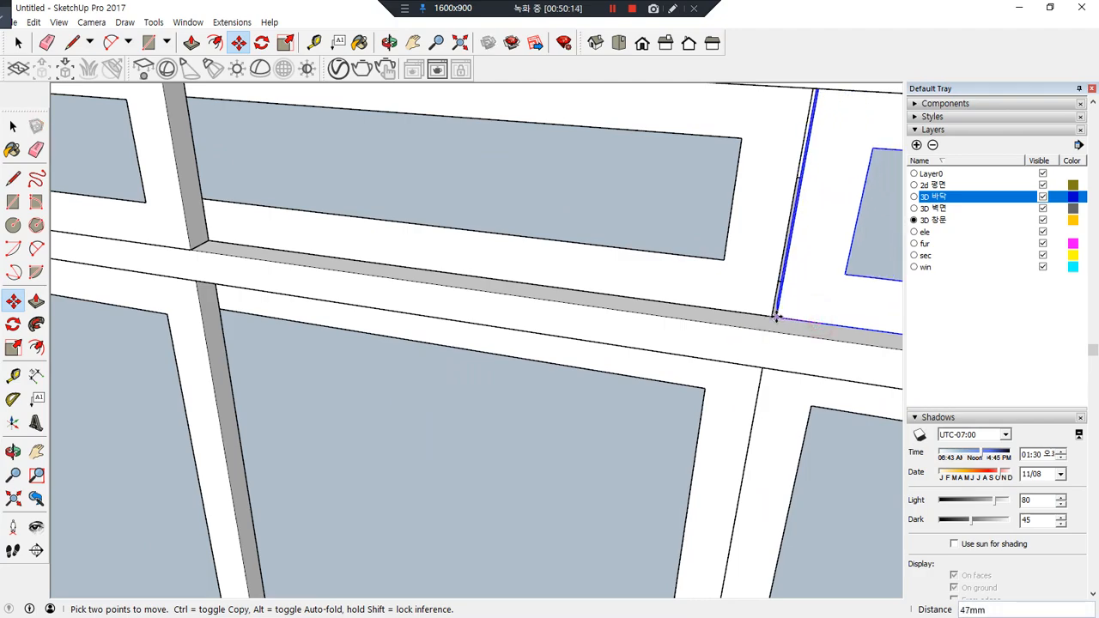
click(773, 317)
scroll(628, 396, down, 3)
scroll(628, 396, down, 5)
key(space)
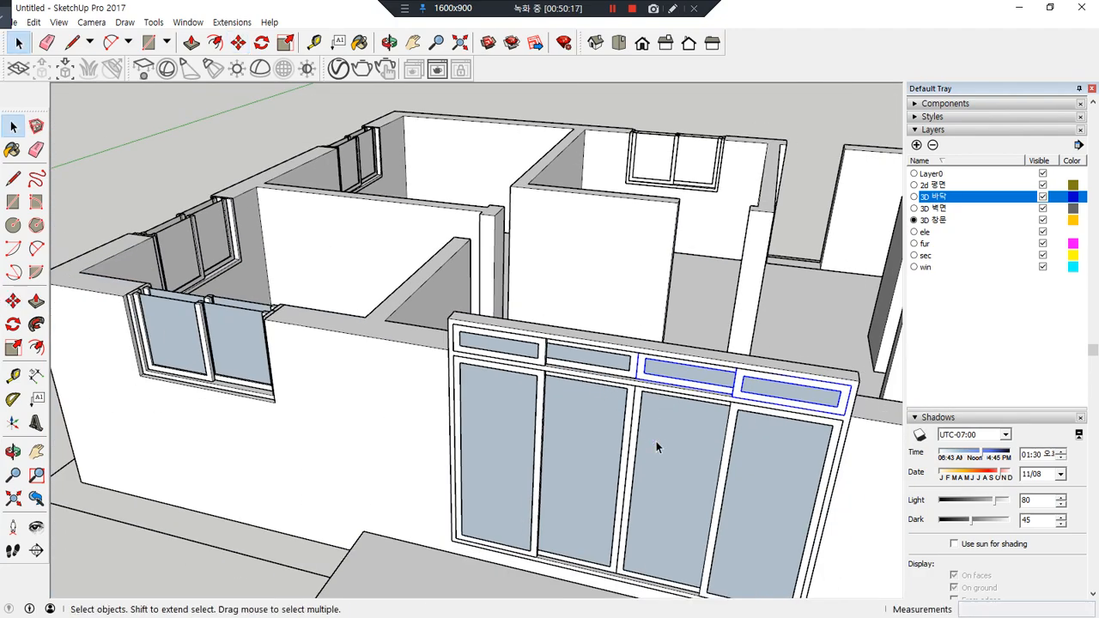
Delete the large window's outer frame and all the sashes above the crossbar
middle_drag(656, 441, 586, 337)
middle_drag(601, 164, 361, 487)
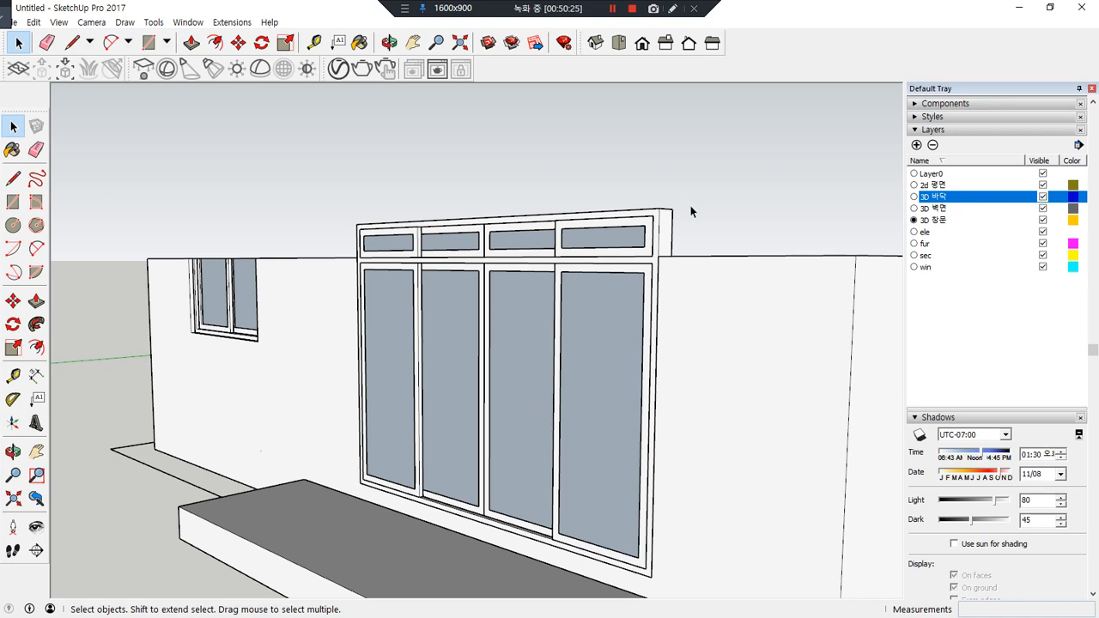
drag(571, 225, 571, 241)
key(Delete)
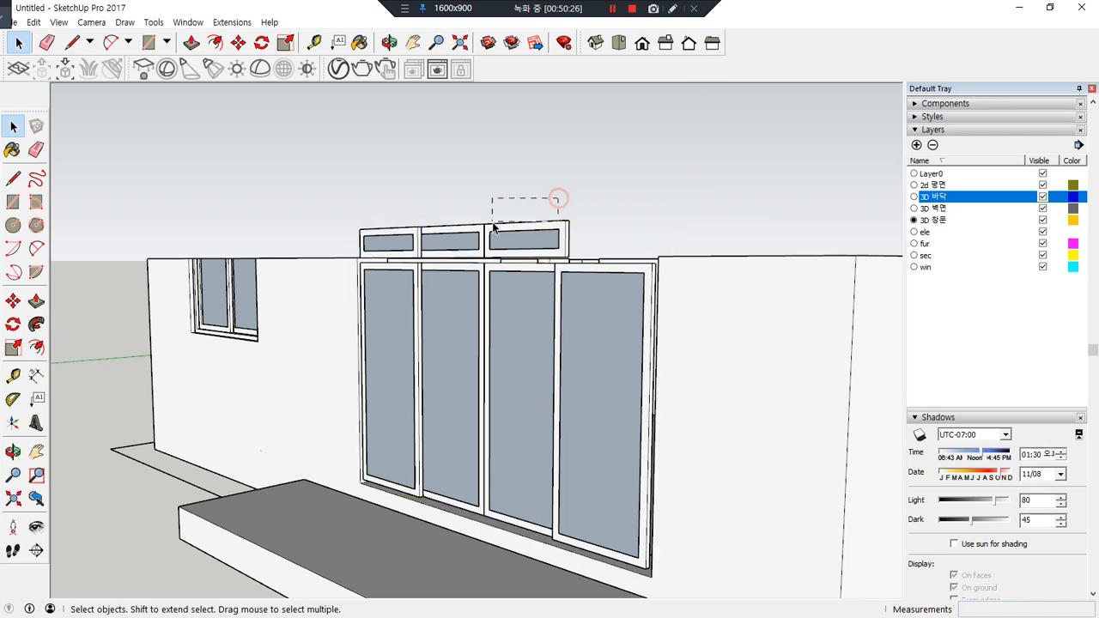
drag(494, 227, 495, 228)
key(Delete)
drag(389, 223, 389, 224)
key(Delete)
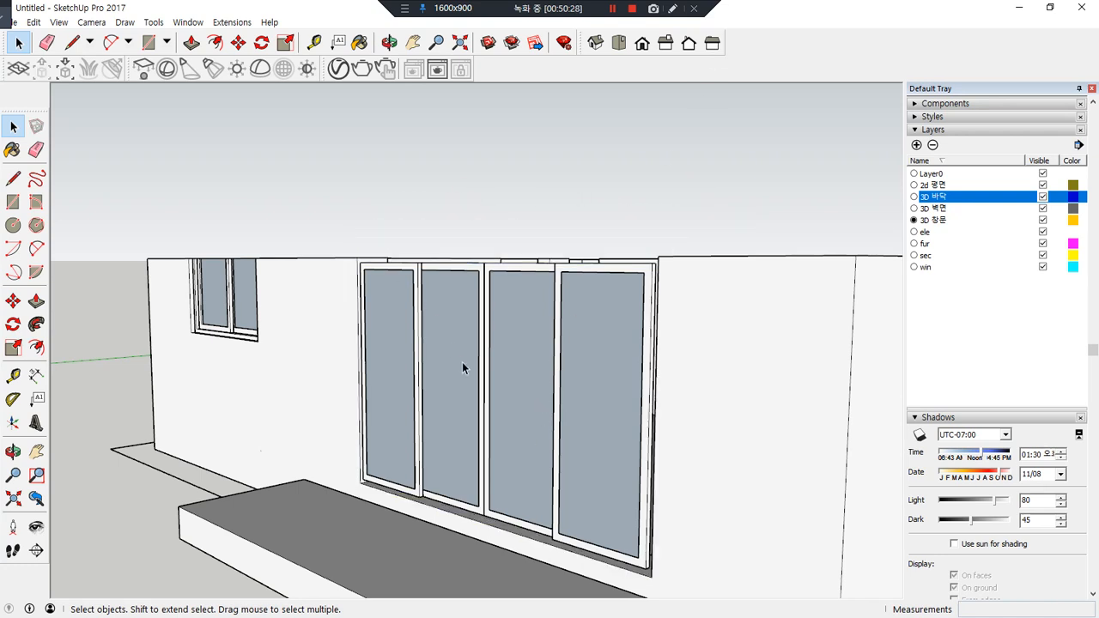
Delete the four tall lower sashes from the large window opening
click(465, 333)
key(Delete)
click(521, 386)
key(Delete)
click(565, 407)
key(Delete)
click(375, 390)
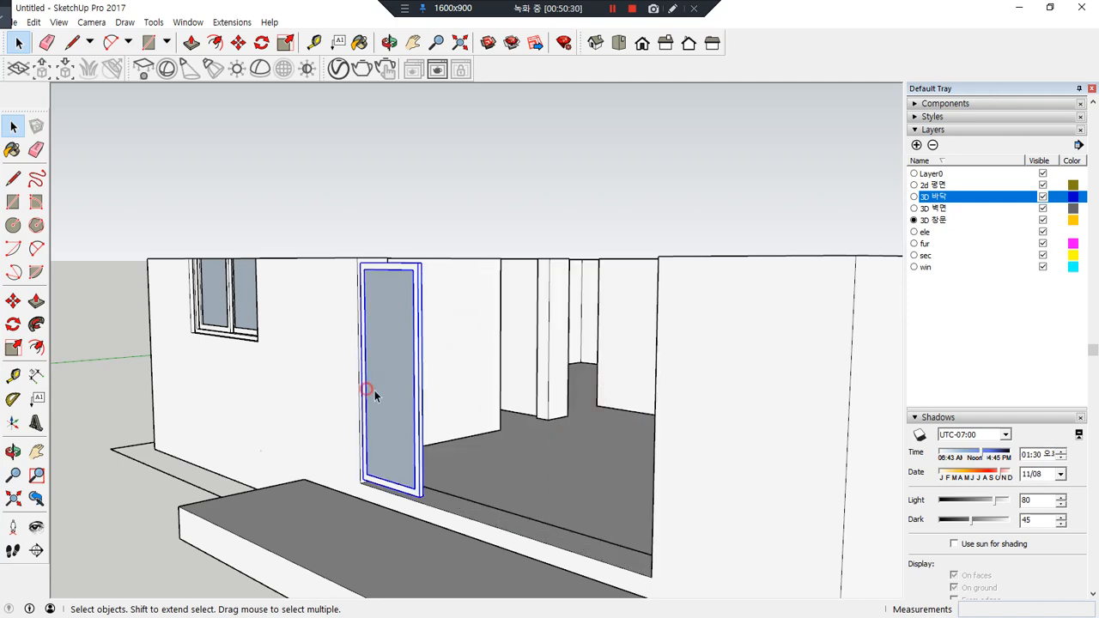
key(Delete)
middle_drag(496, 488, 440, 583)
scroll(422, 521, down, 1)
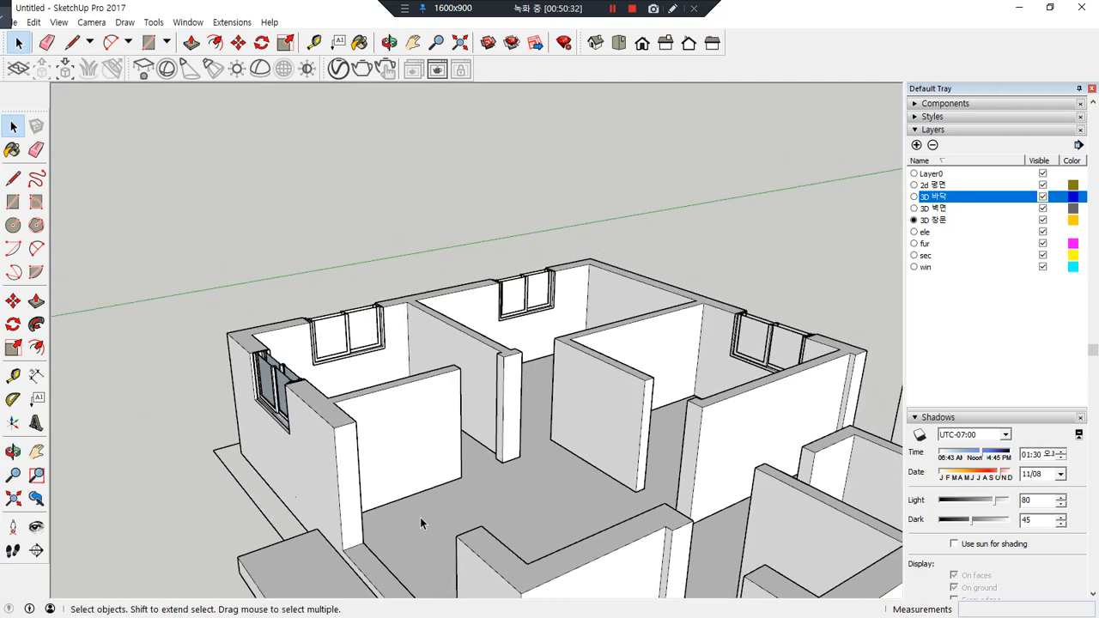
middle_drag(422, 520, 464, 432)
mouse_move(372, 345)
mouse_down()
mouse_move(569, 456)
mouse_move(400, 372)
mouse_move(656, 457)
mouse_move(481, 374)
mouse_up()
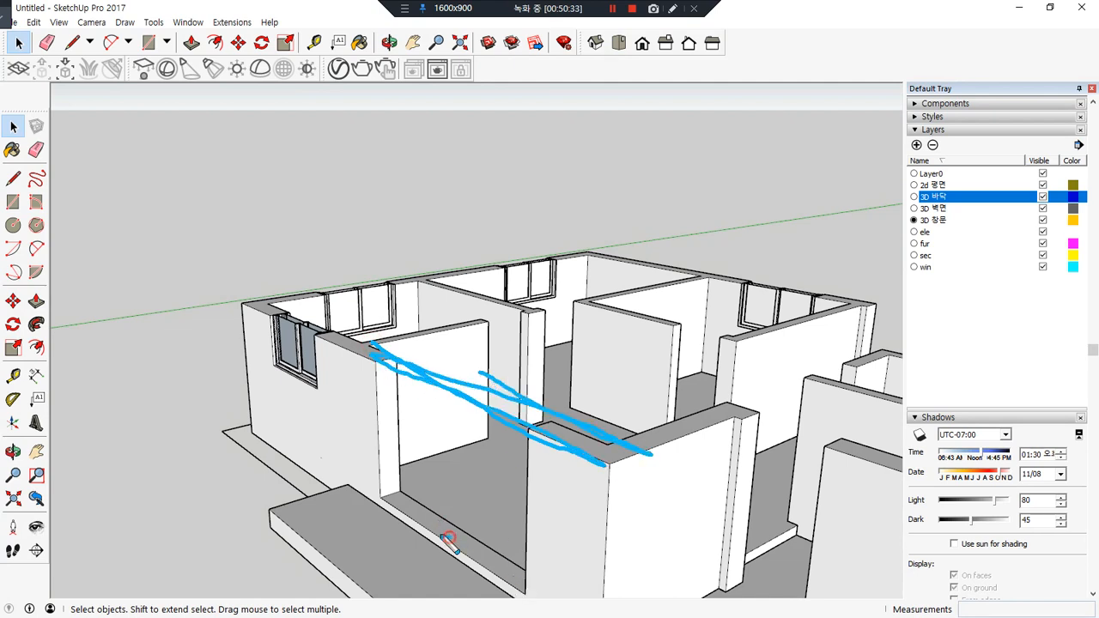
drag(447, 538, 462, 539)
mouse_move(389, 359)
mouse_down()
mouse_move(395, 419)
mouse_move(526, 508)
mouse_move(541, 352)
mouse_up()
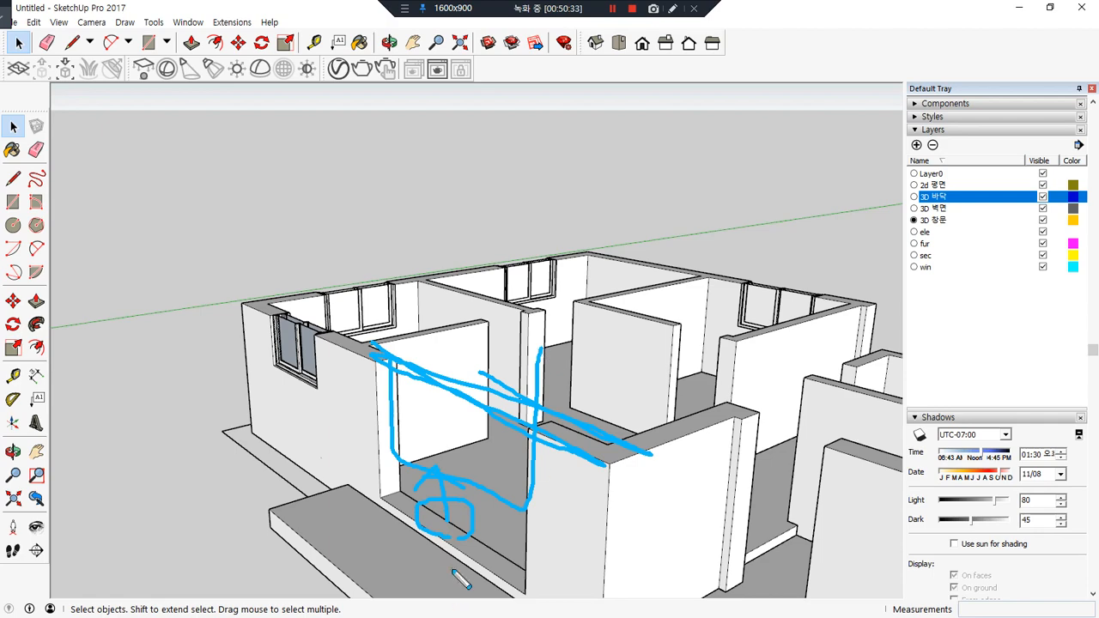
mouse_move(468, 556)
mouse_down()
mouse_move(481, 466)
mouse_move(515, 479)
mouse_up()
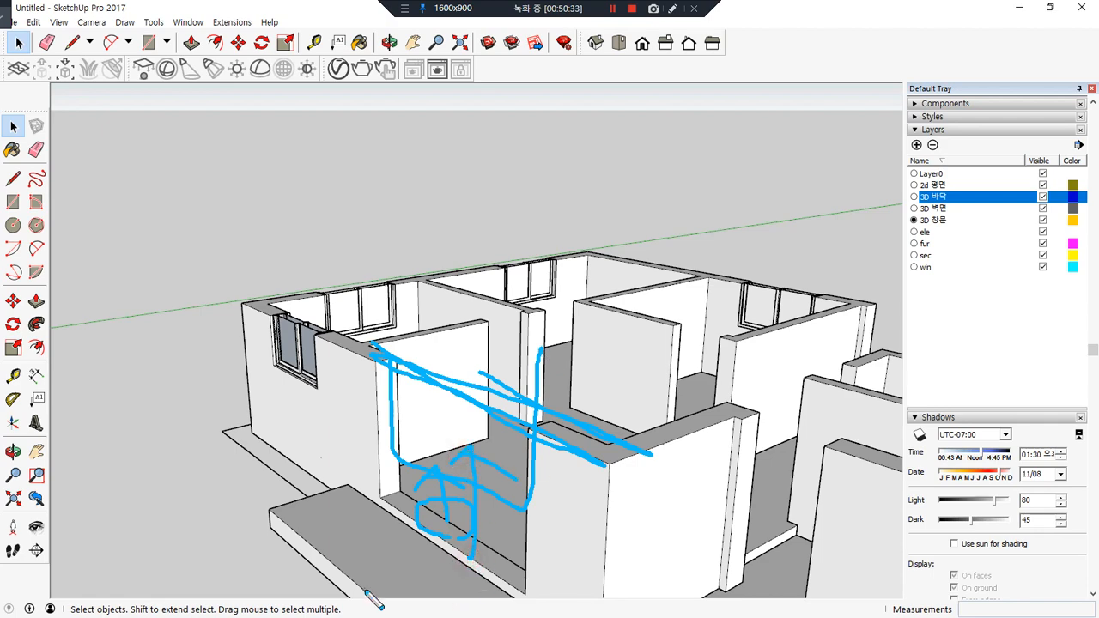
key(Escape)
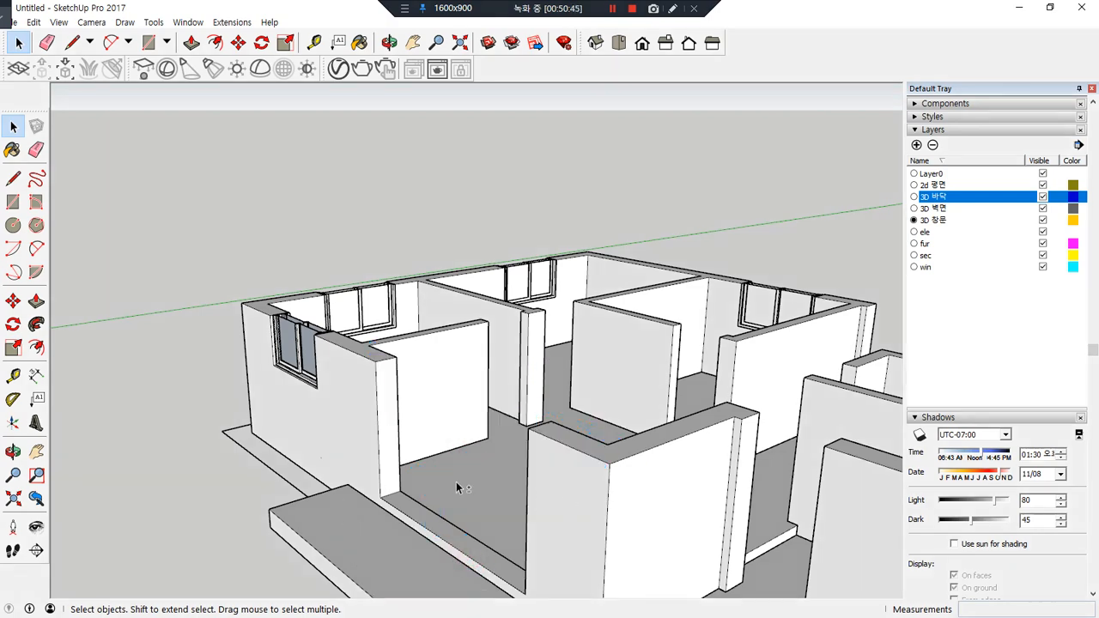
Draw a 3200 mm by 2100 mm upright rectangle across the empty large opening between the two wall ends
middle_drag(456, 488, 421, 275)
scroll(561, 352, up, 3)
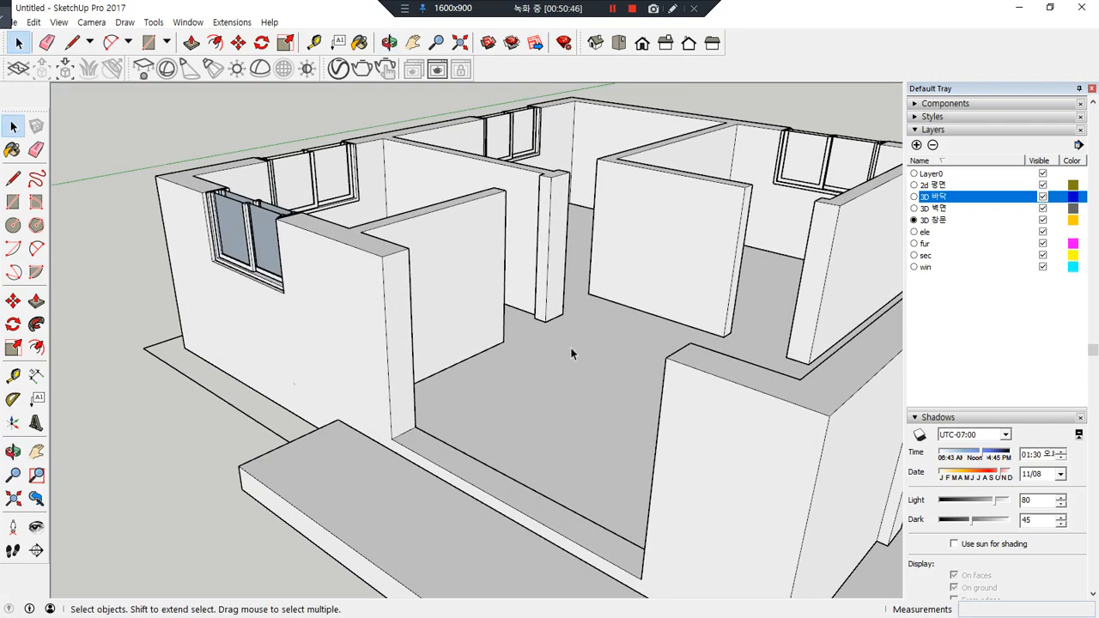
key(r)
click(414, 243)
middle_drag(510, 386, 638, 412)
scroll(601, 421, up, 3)
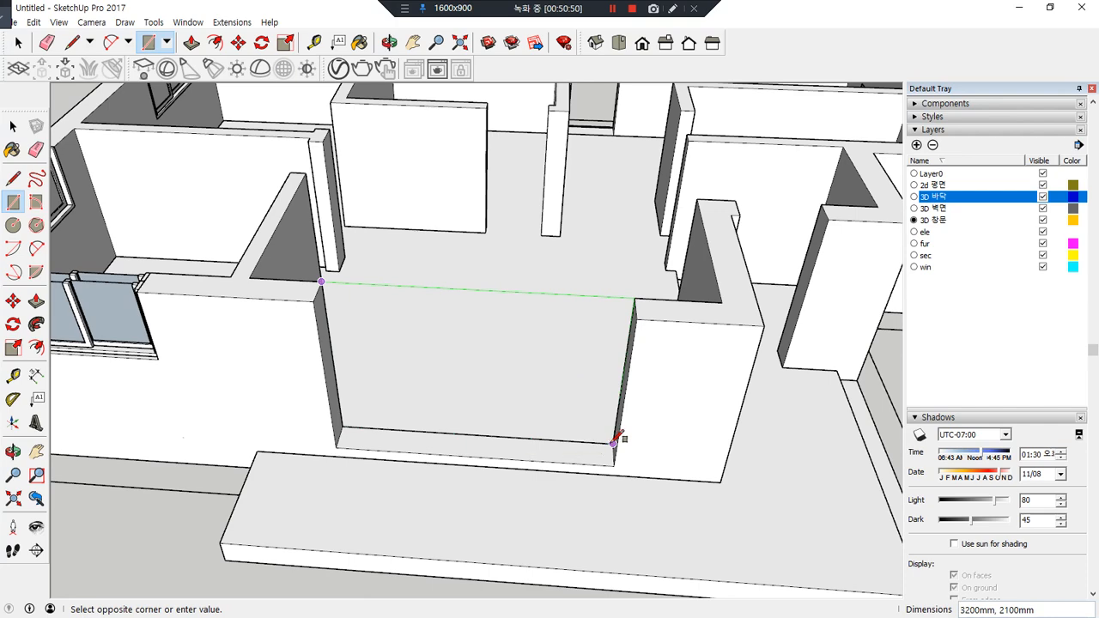
click(614, 443)
scroll(516, 319, up, 4)
key(space)
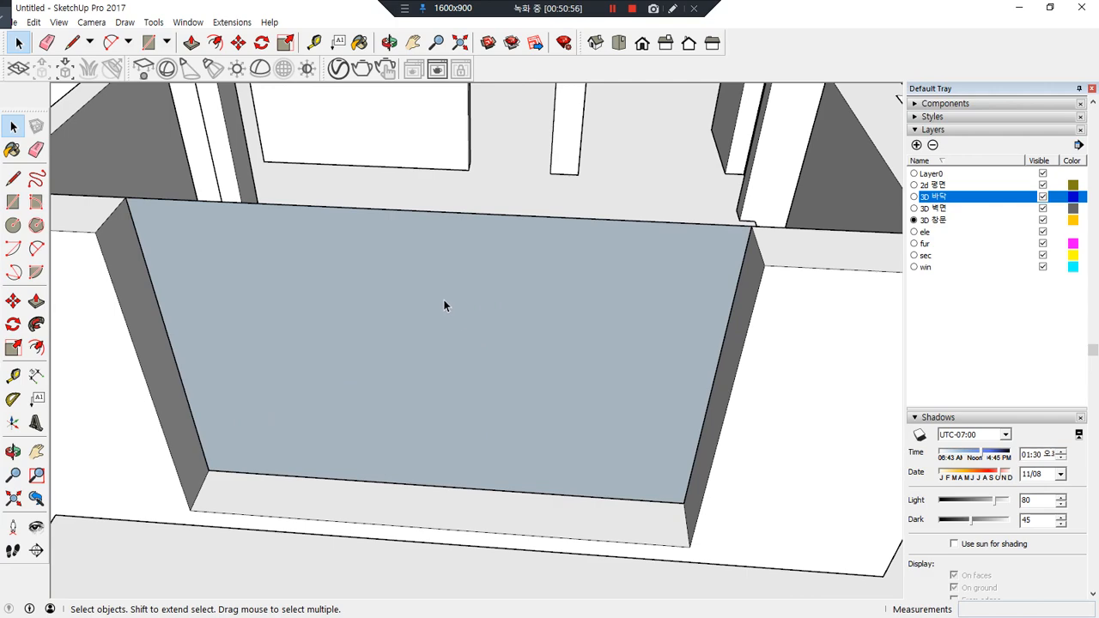
Offset the panel's two side edges and bottom edge inward, then erase its top edge to leave a U-shaped frame
key(f)
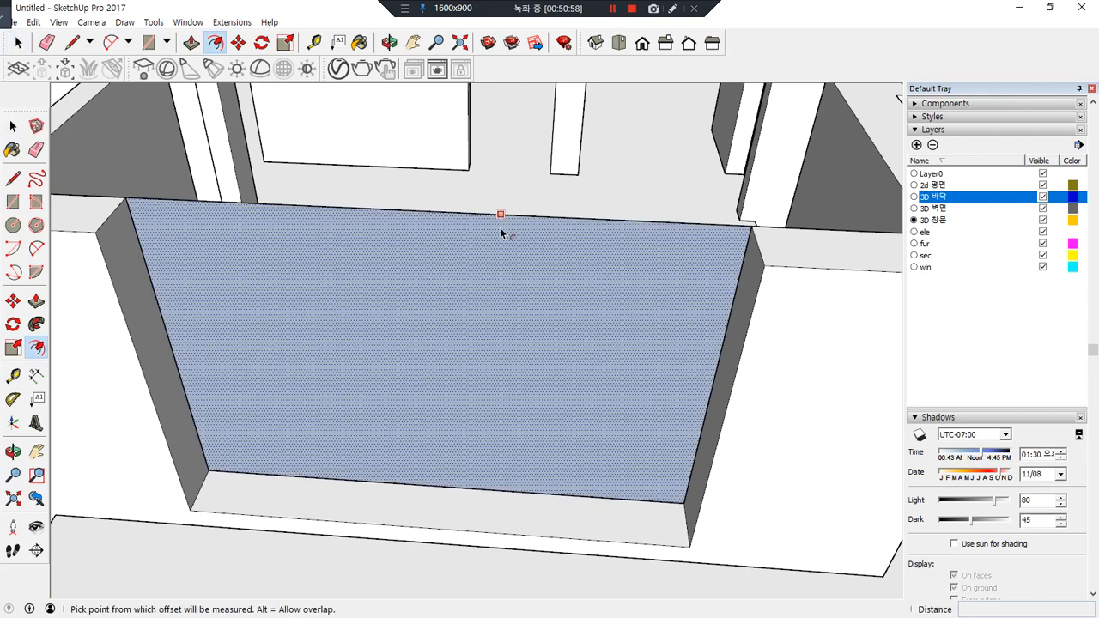
key(space)
double_click(504, 277)
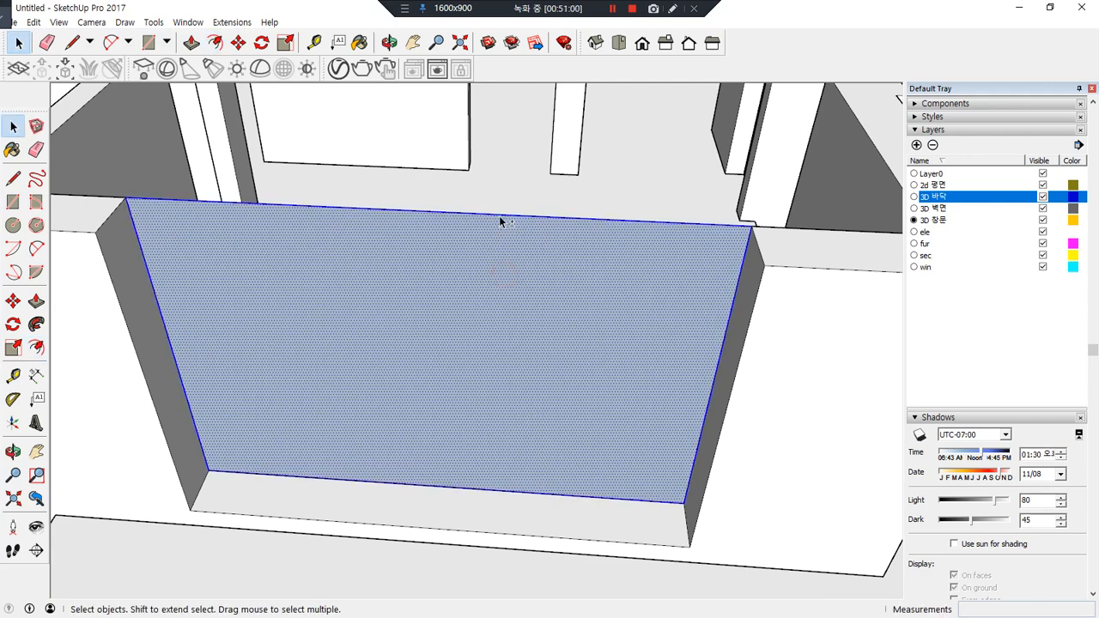
key(f)
click(513, 284)
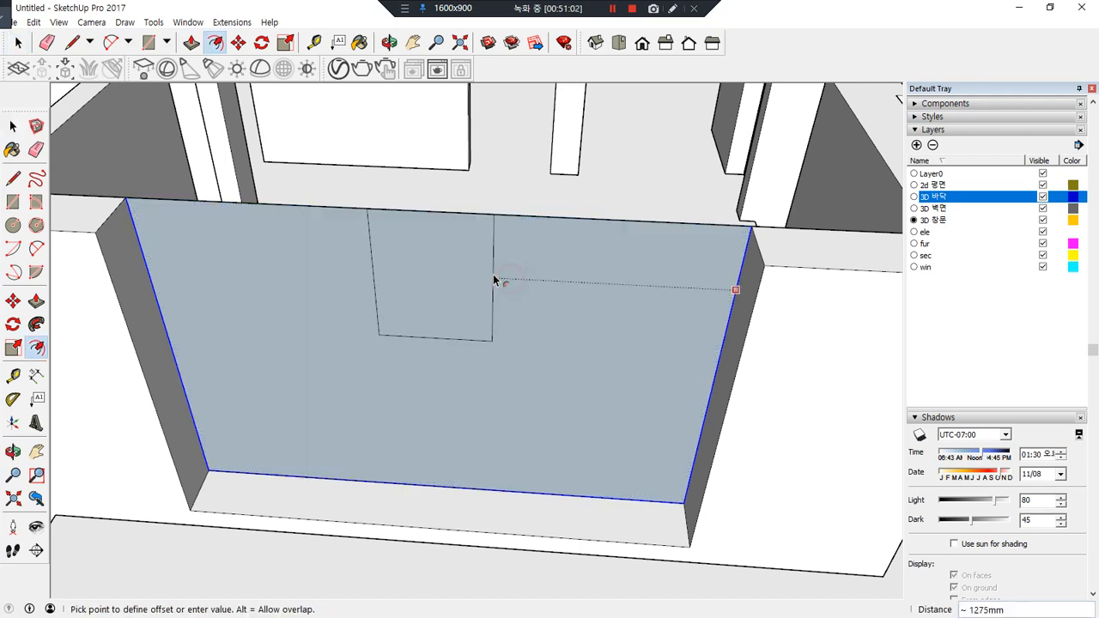
key(Return)
key(e)
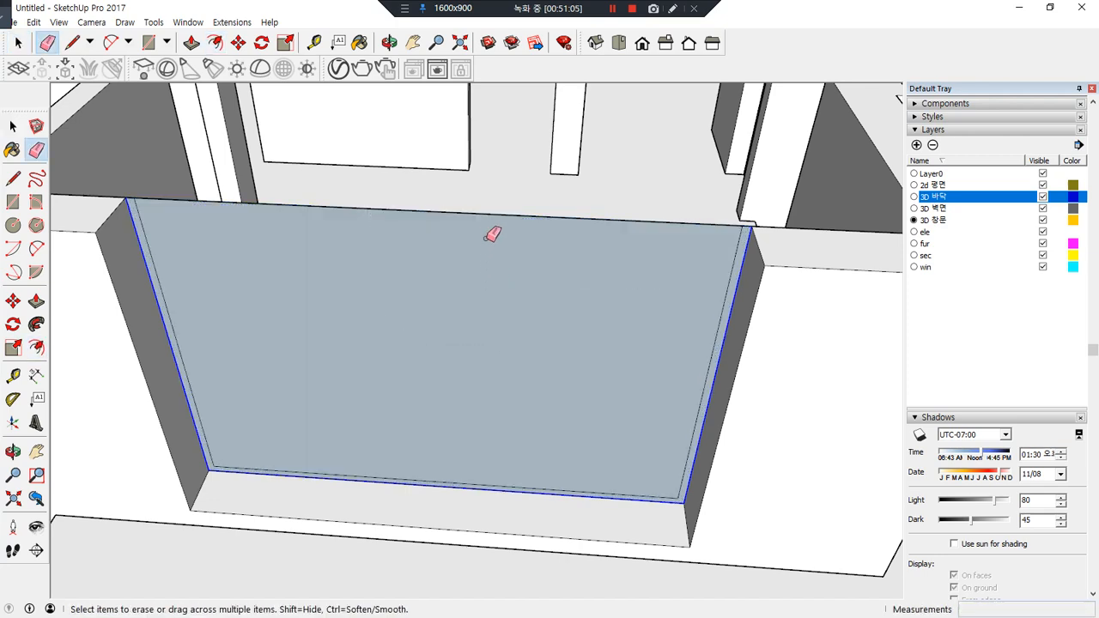
click(490, 215)
key(space)
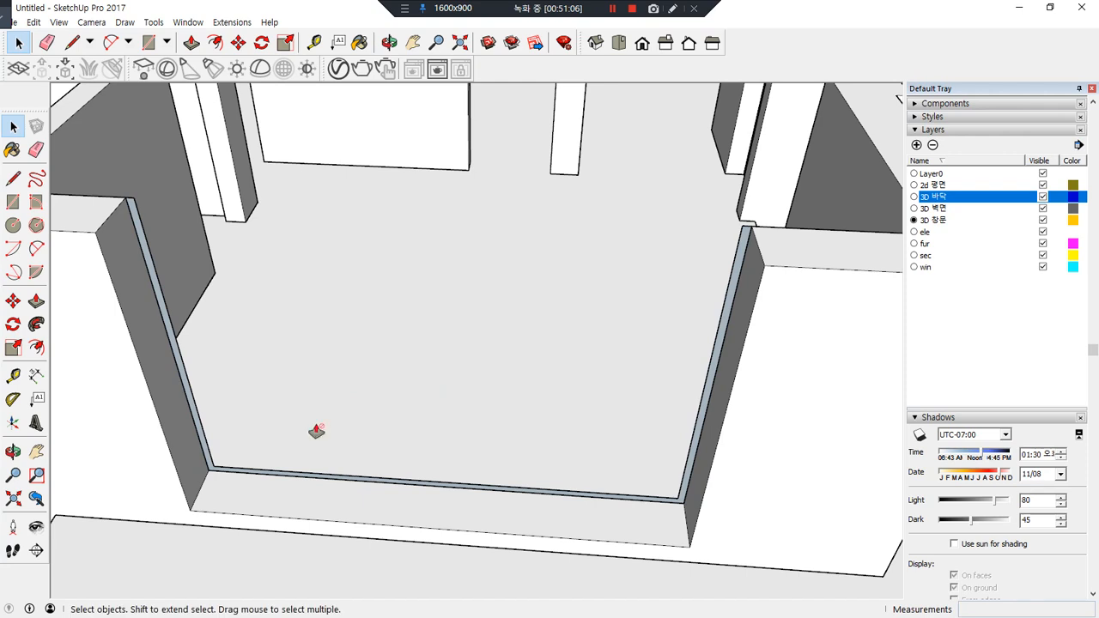
Extrude the U-shaped frame face towards the outside of the wall with Push/Pull
key(p)
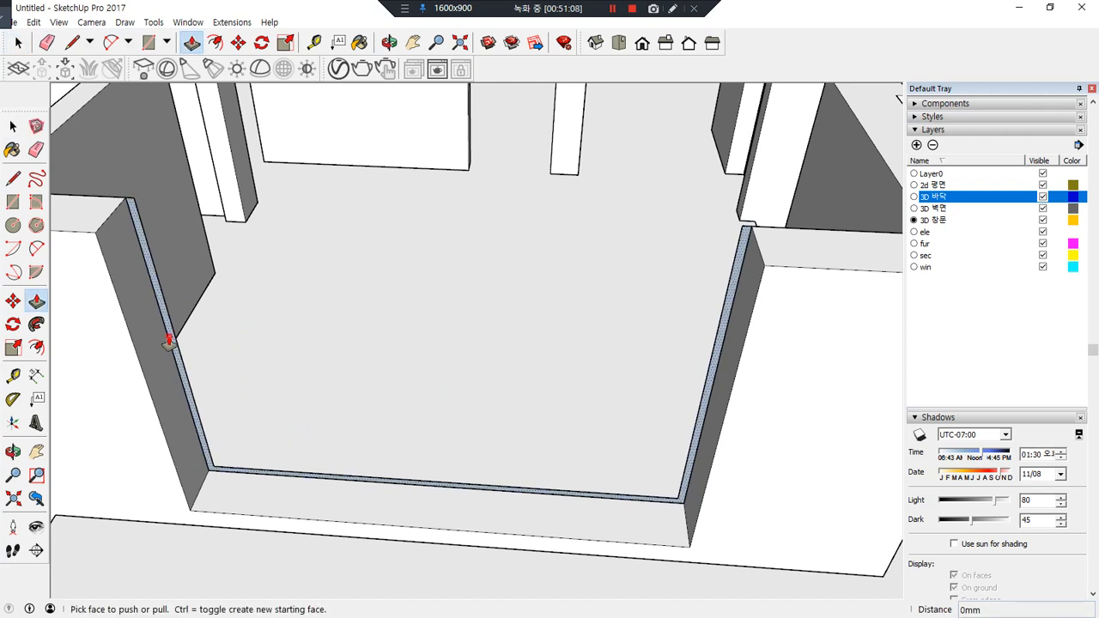
click(168, 342)
key(Return)
key(space)
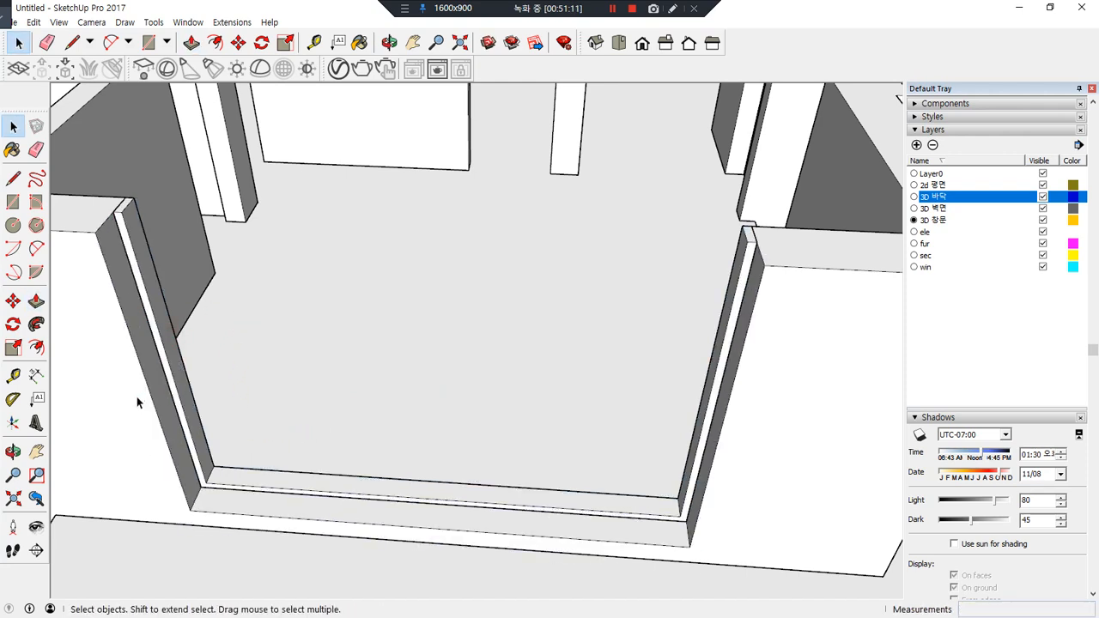
Group the extruded U-shaped outer frame of the large window
double_click(176, 355)
right_click(177, 358)
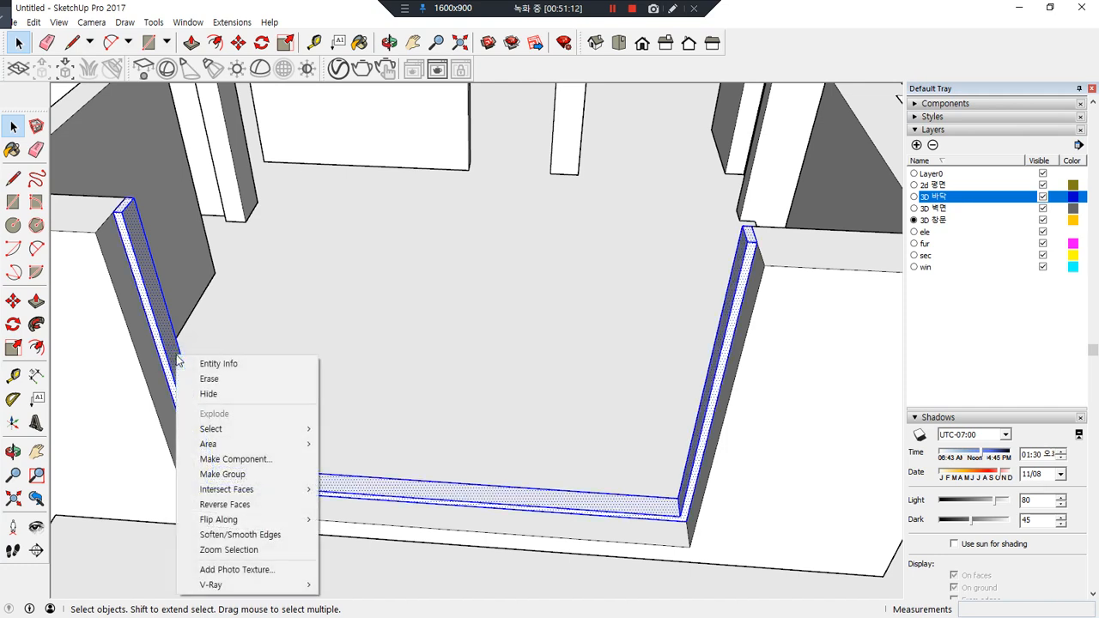
key(g)
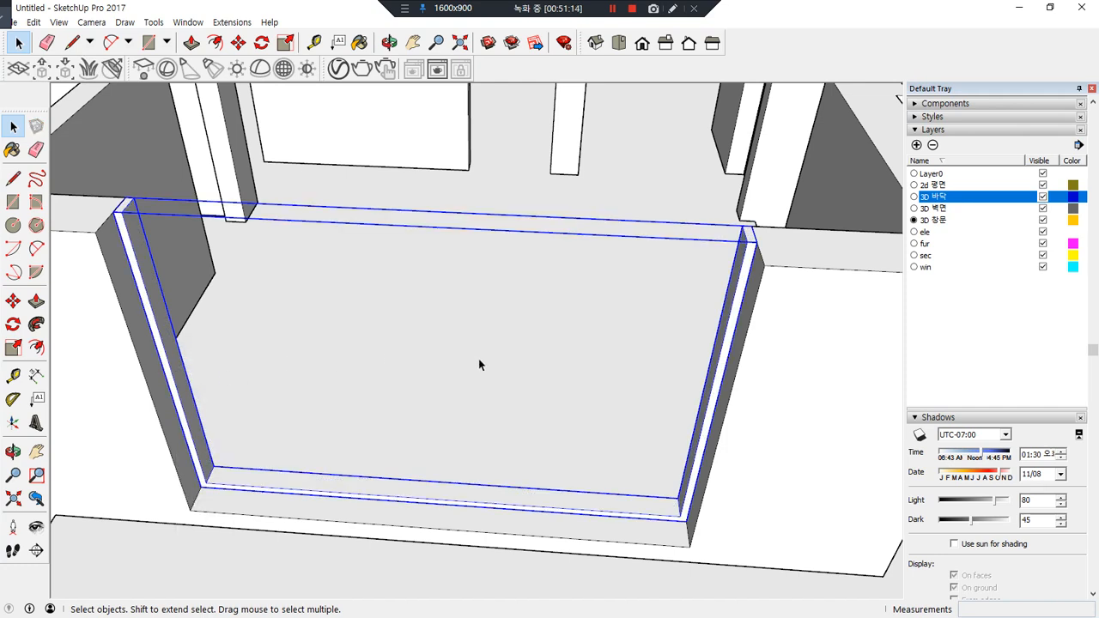
Draw a 1555 mm by 2055 mm rectangle over half of the frame opening, then divide it in two at its midpoint with a second rectangle
scroll(131, 251, up, 2)
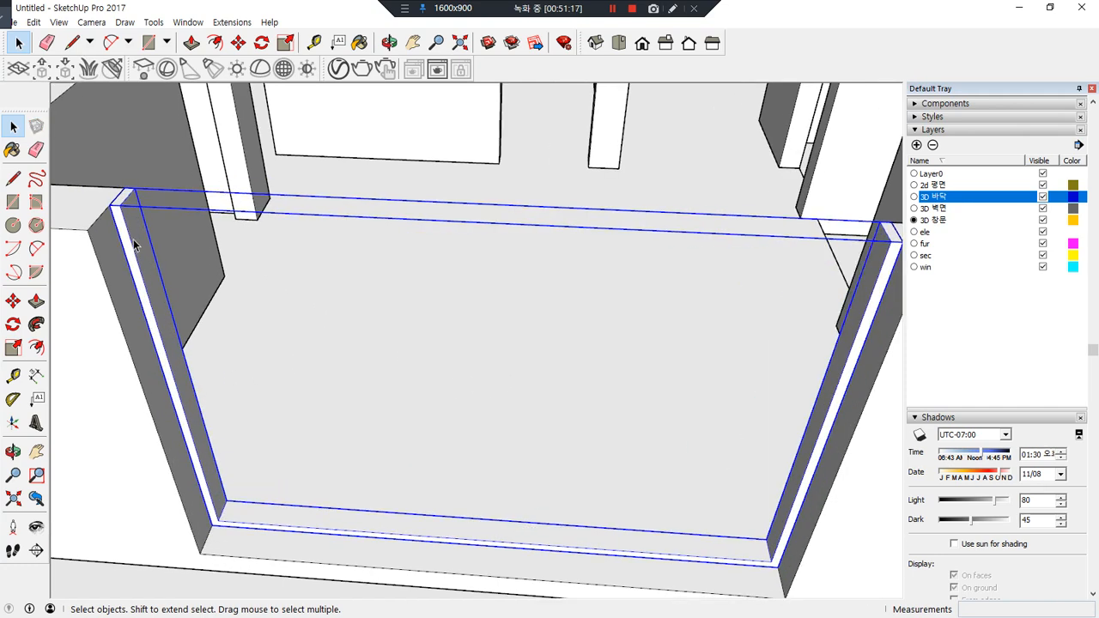
key(r)
click(120, 204)
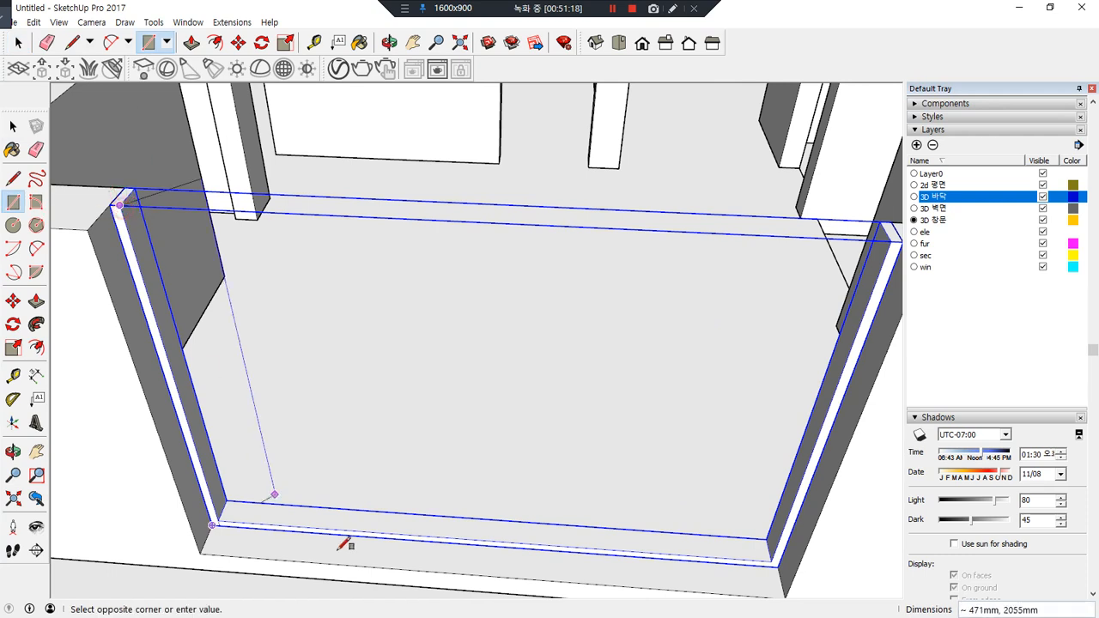
click(489, 541)
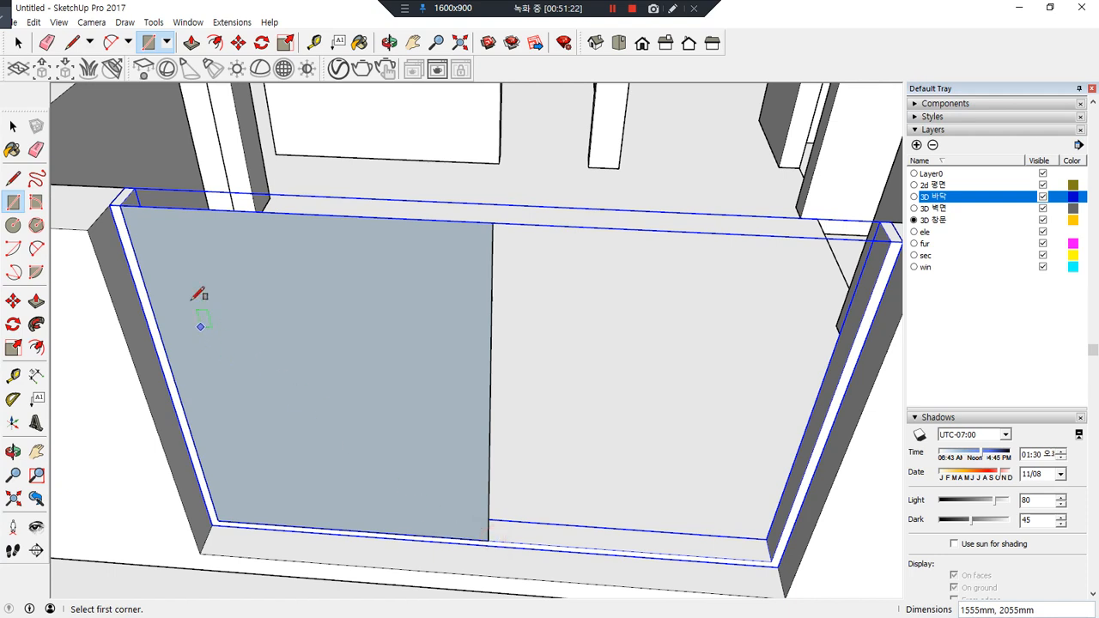
click(121, 204)
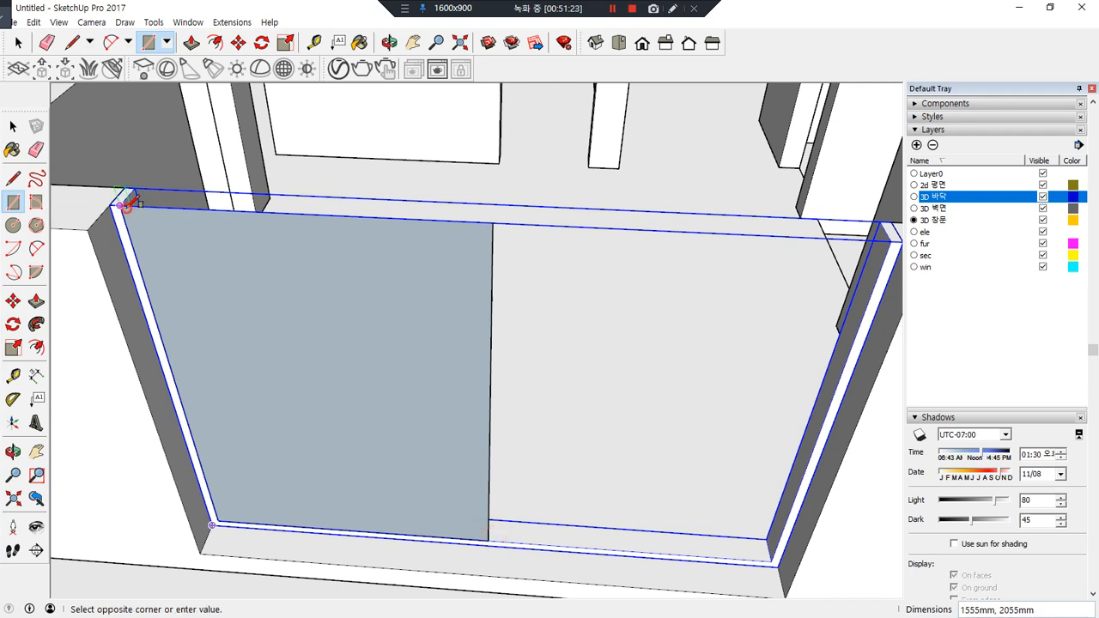
click(352, 530)
Move the edge dividing the two panel halves 30 mm towards the middle of the window opening
key(space)
click(342, 461)
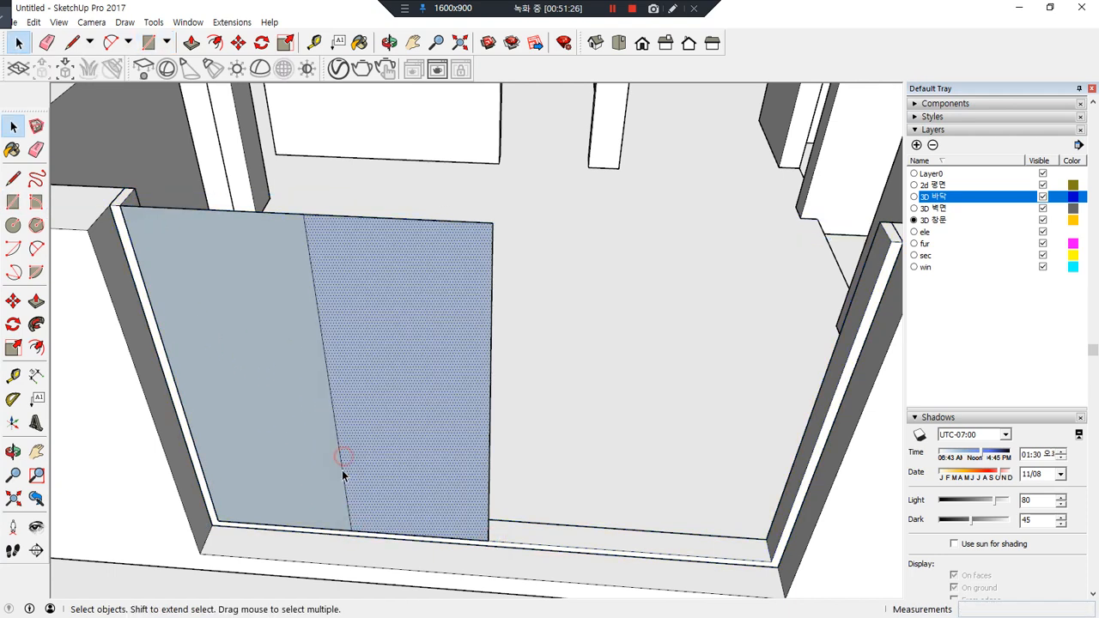
click(340, 455)
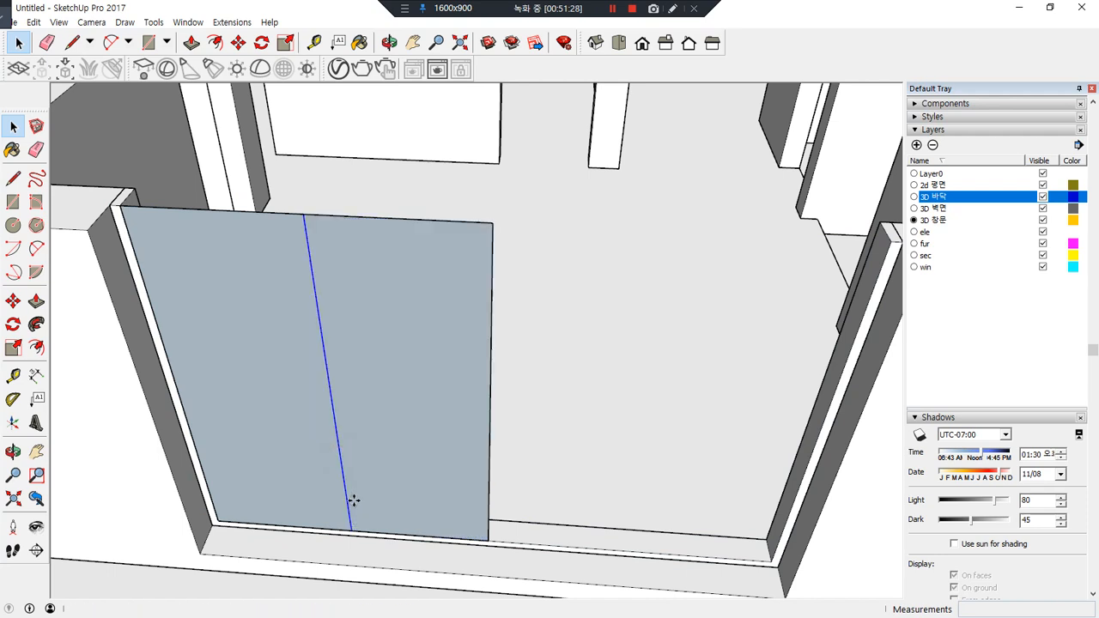
key(m)
drag(268, 362, 392, 380)
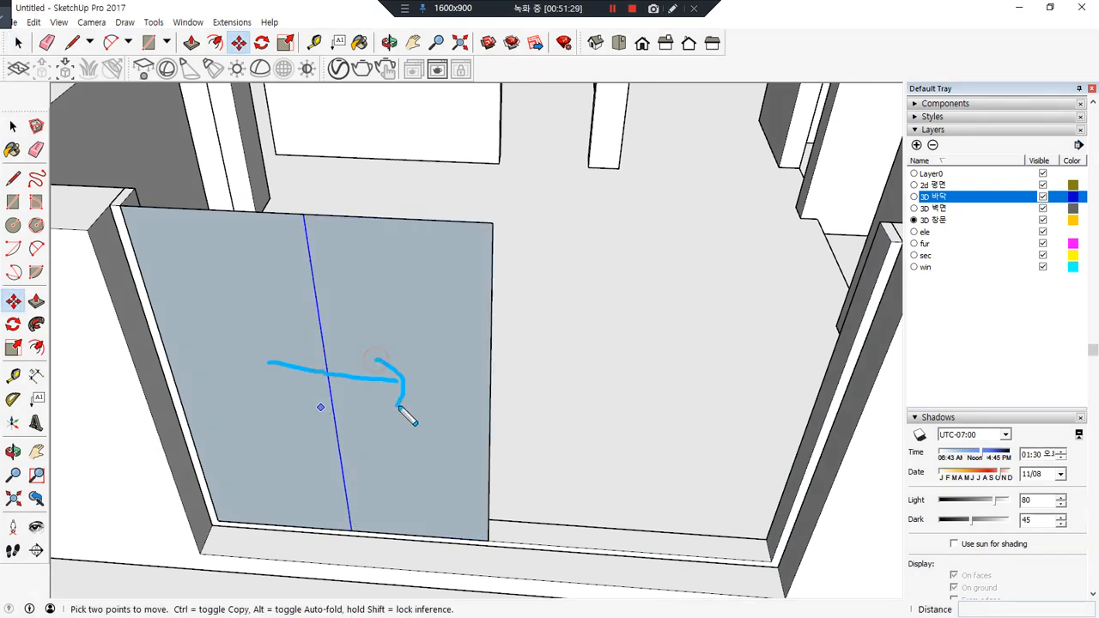
drag(478, 376, 482, 388)
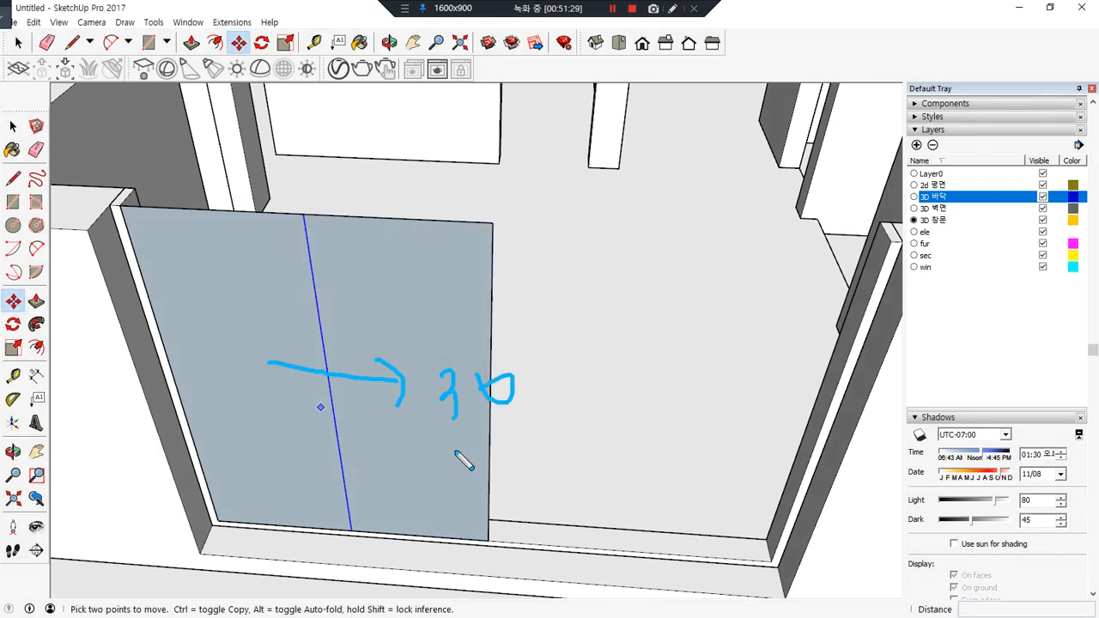
key(Escape)
click(352, 530)
key(ctrl)
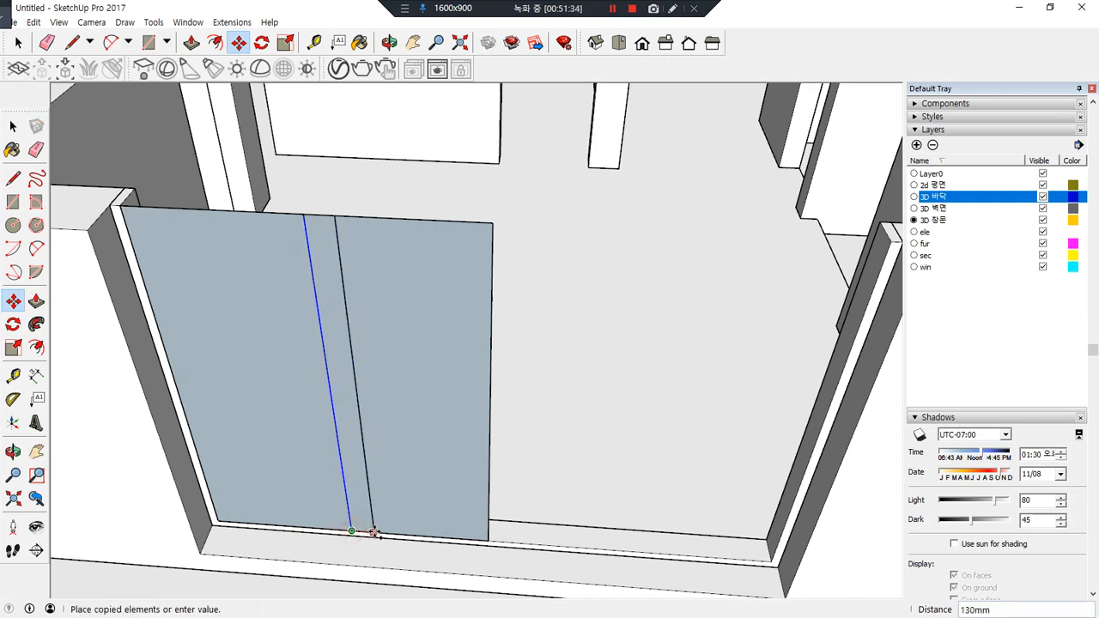
click(382, 533)
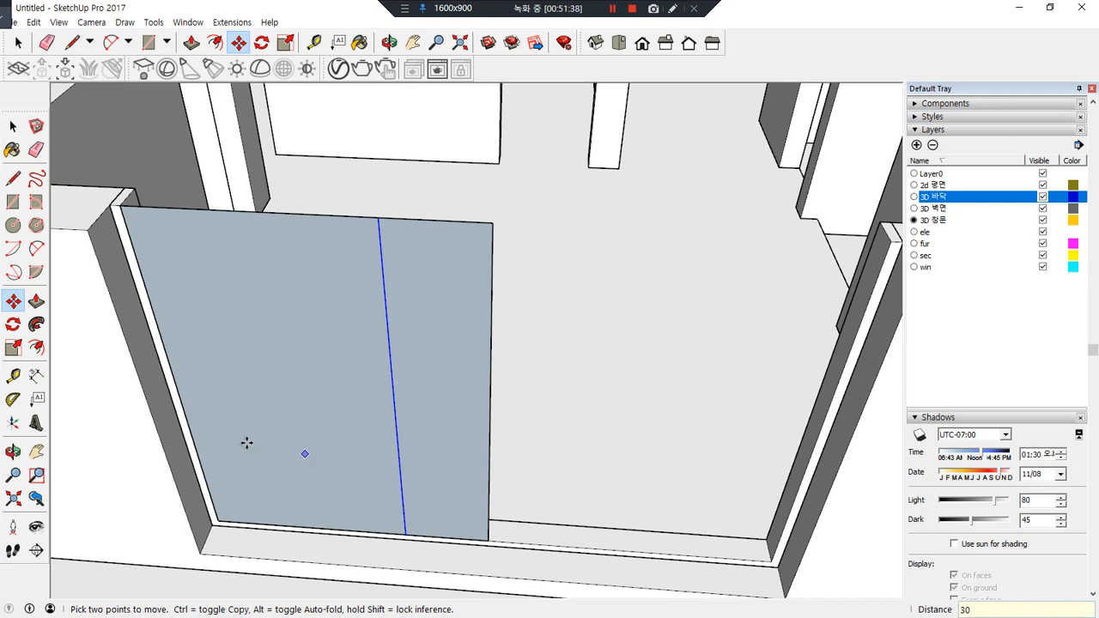
key(ctrl+z)
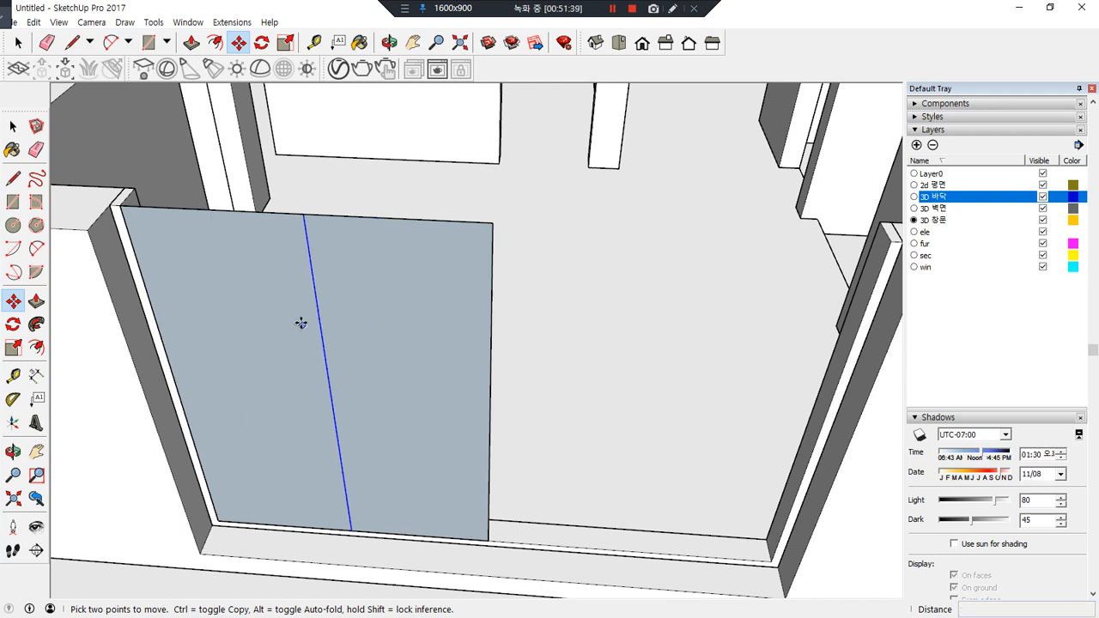
click(312, 282)
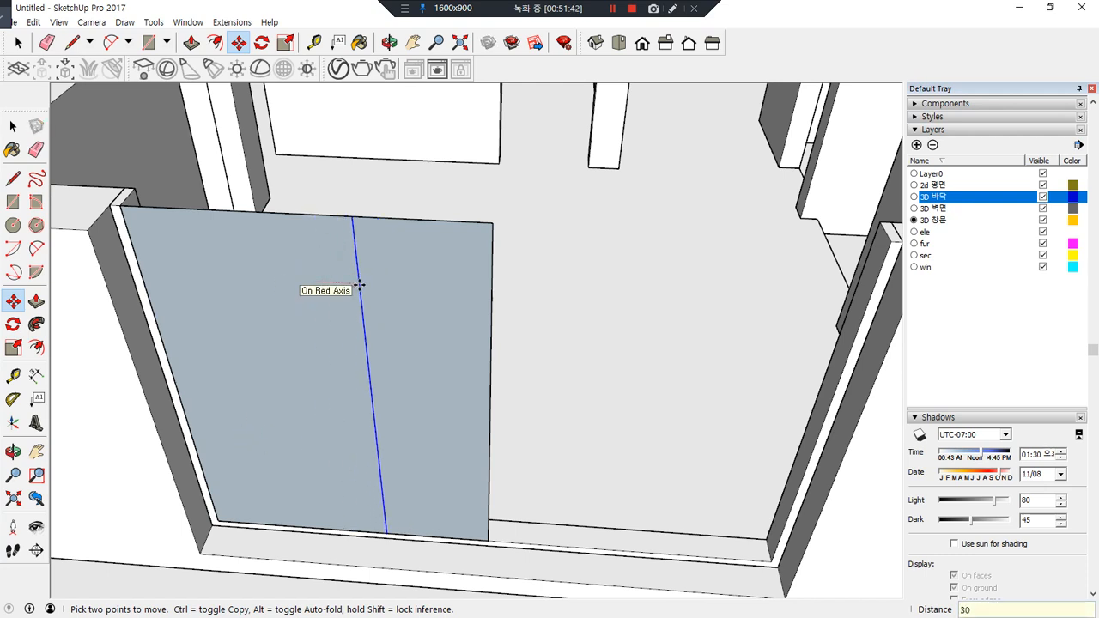
key(Return)
Delete the panel half nearest the middle of the opening with its outer edges, keeping the shared dividing edge
key(space)
click(424, 327)
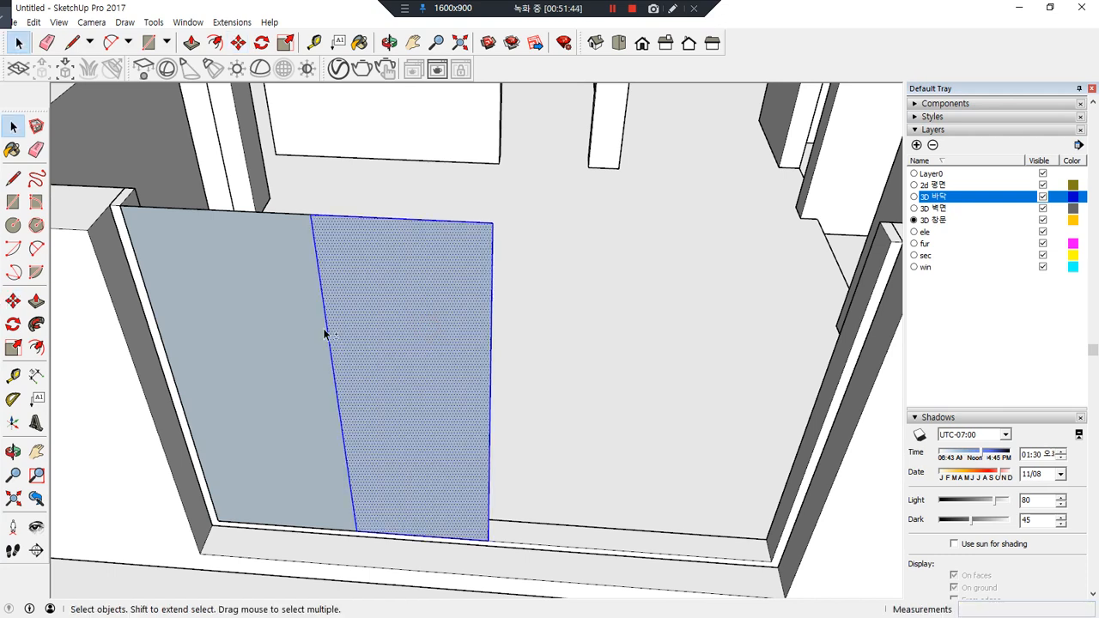
shift+click(325, 324)
key(Delete)
key(f)
click(269, 296)
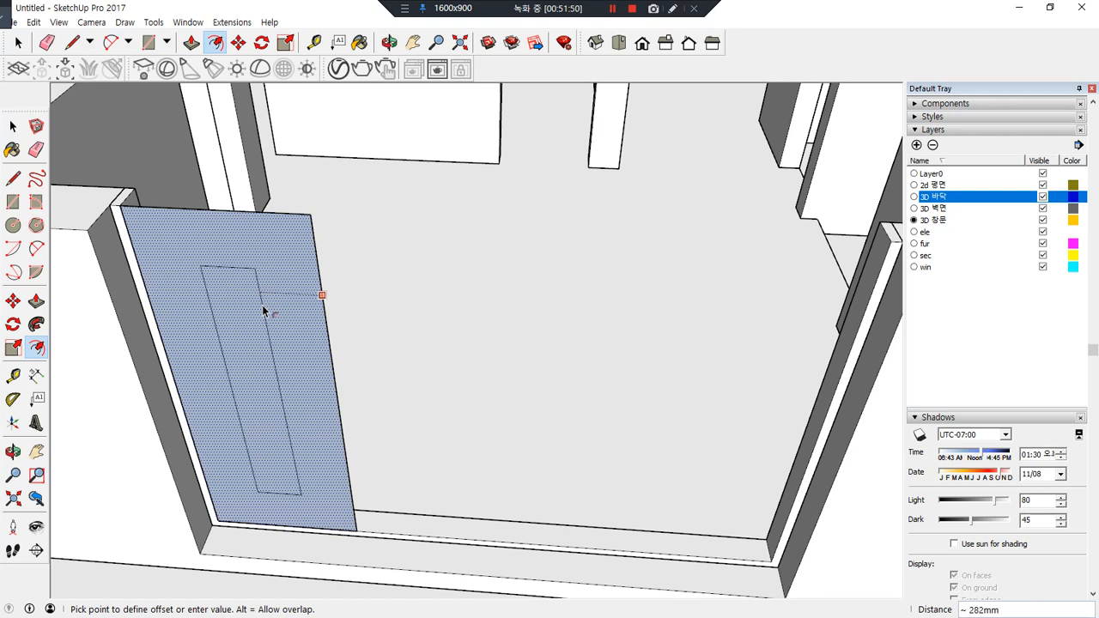
key(space)
Offset the remaining panel's side and bottom edges 60 mm inward, then erase the top edge to leave a U-shaped sash profile
double_click(250, 249)
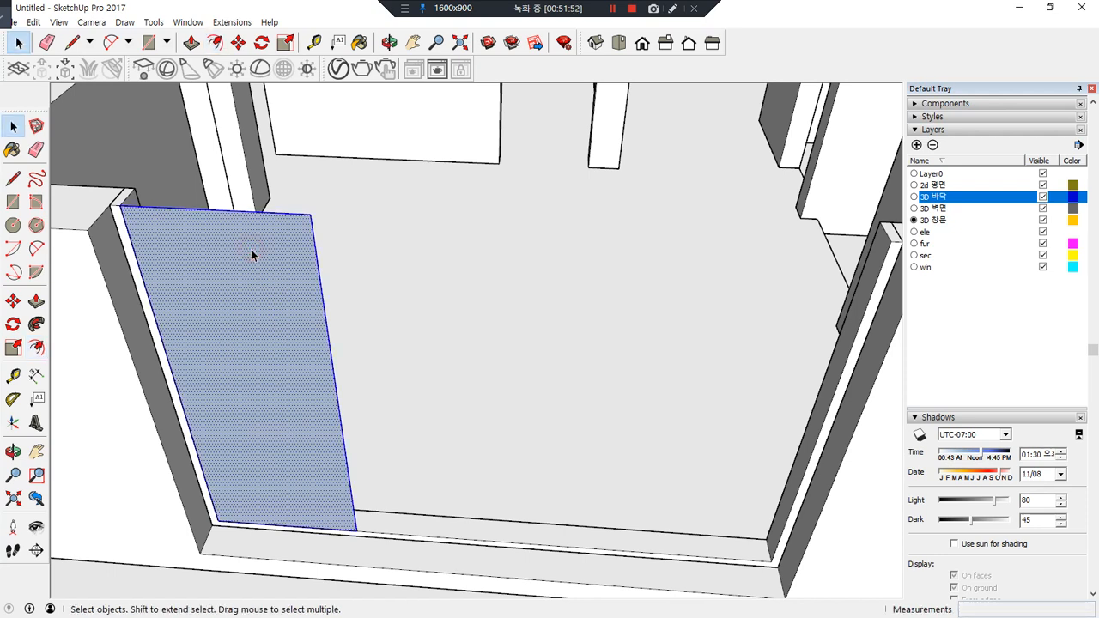
shift+click(278, 215)
shift+click(265, 304)
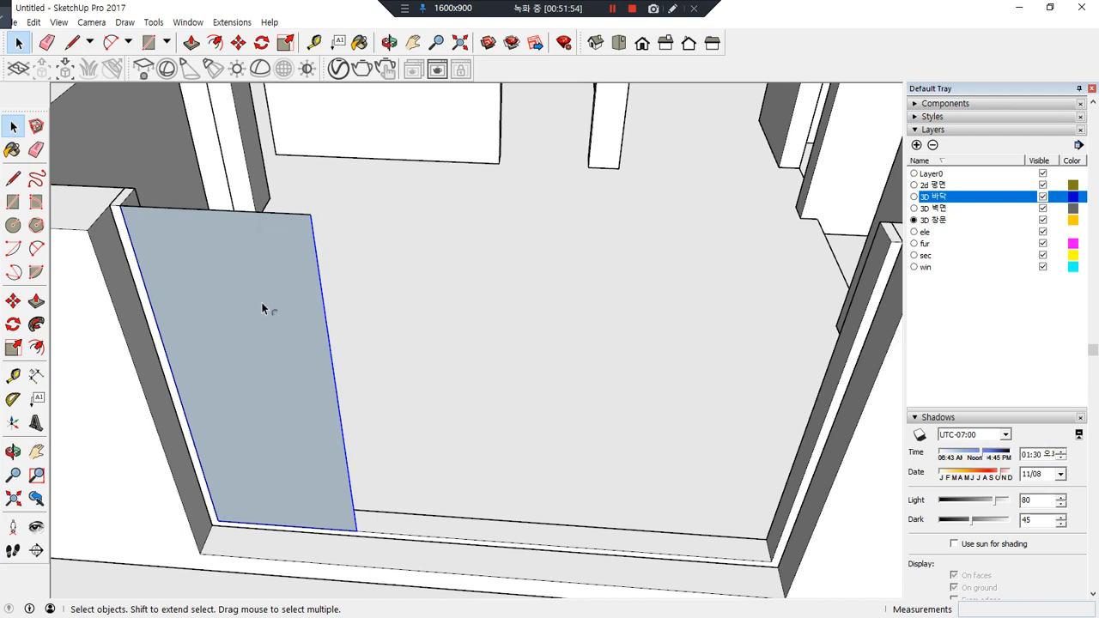
key(f)
click(263, 308)
key(Return)
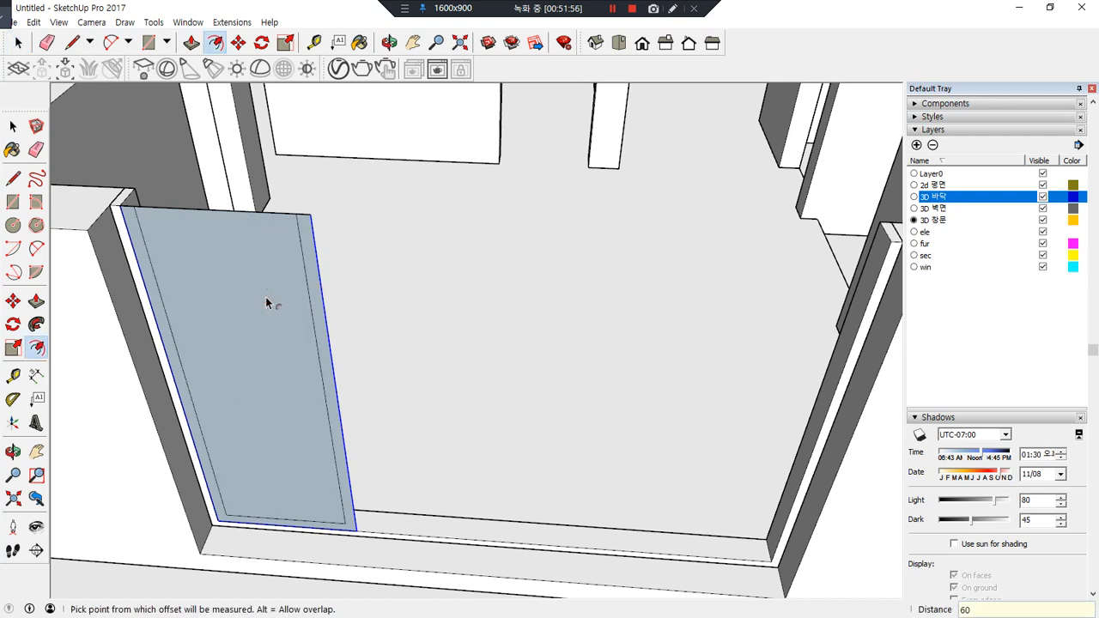
key(e)
click(164, 210)
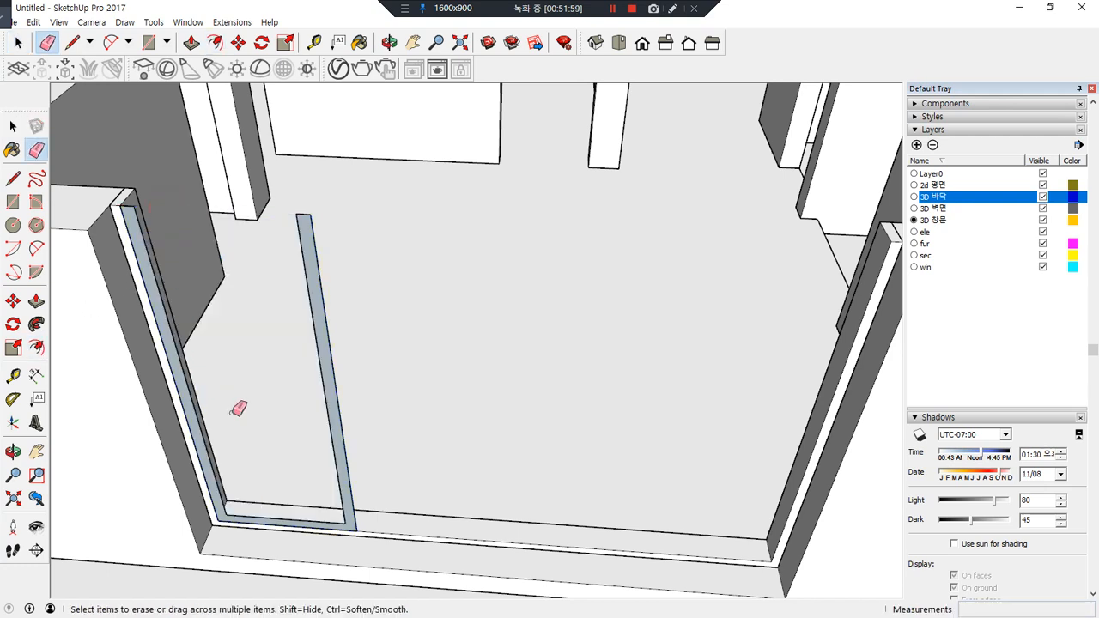
Extrude the U-shaped sash profile 40 mm towards the room and group the resulting sash
key(p)
click(336, 410)
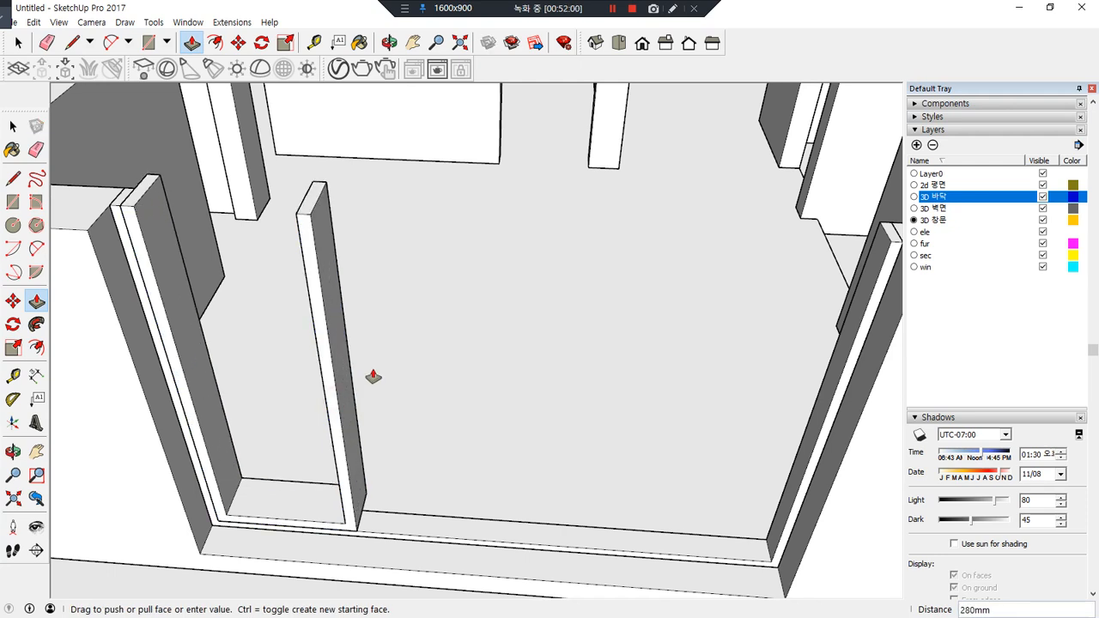
text(40)
key(Return)
key(space)
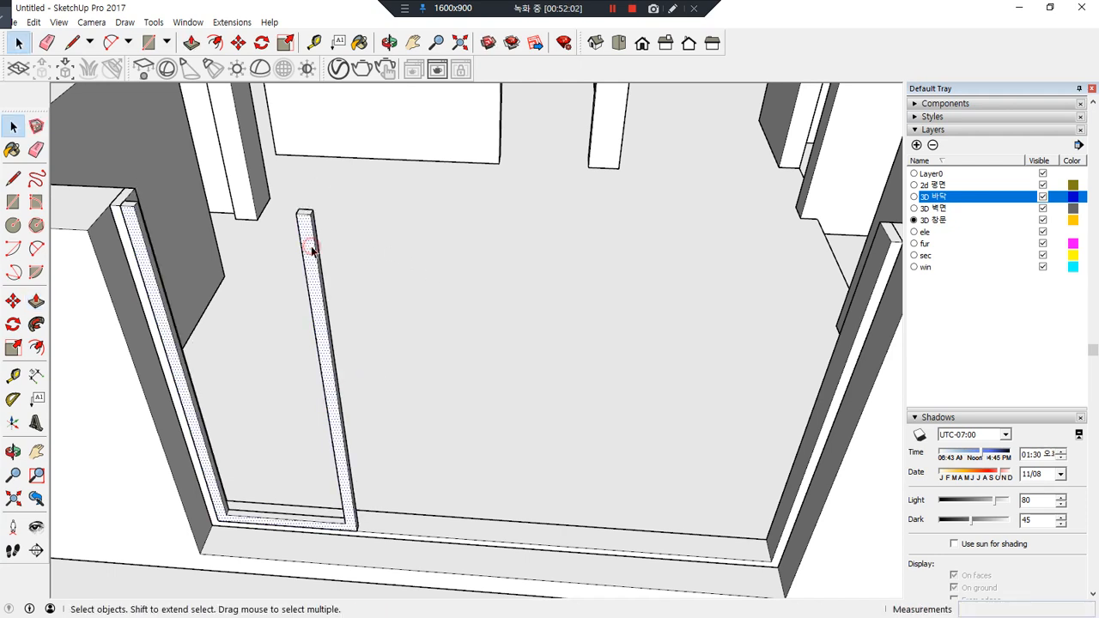
triple_click(312, 247)
right_click(312, 249)
key(g)
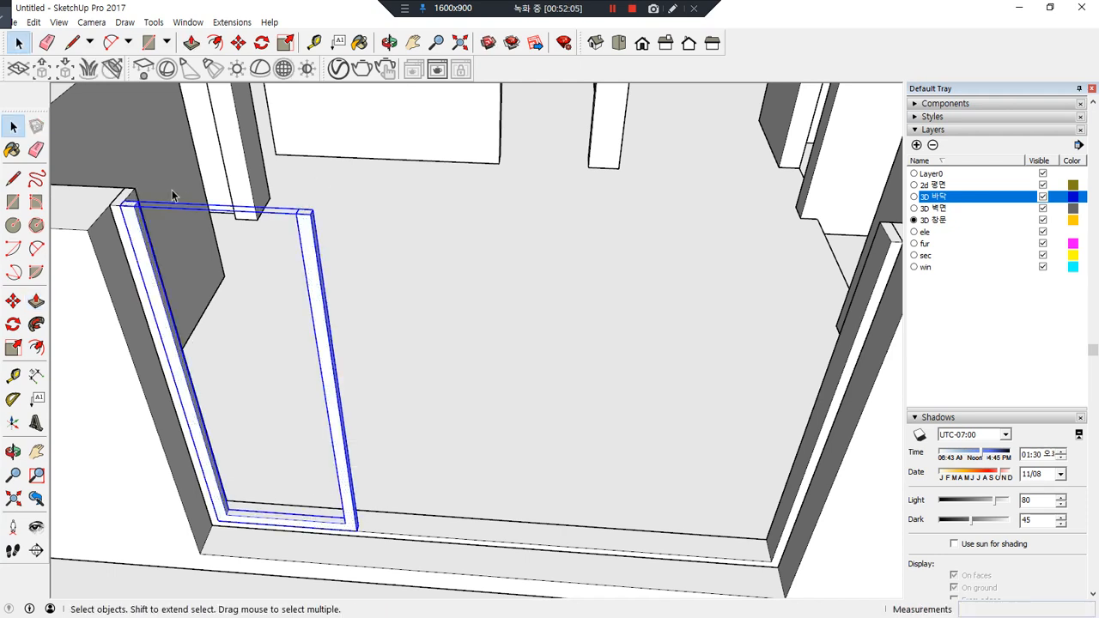
Draw a rectangular glass pane filling the inside of the sash and group it
scroll(156, 207, up, 3)
scroll(149, 211, down, 2)
key(r)
click(123, 220)
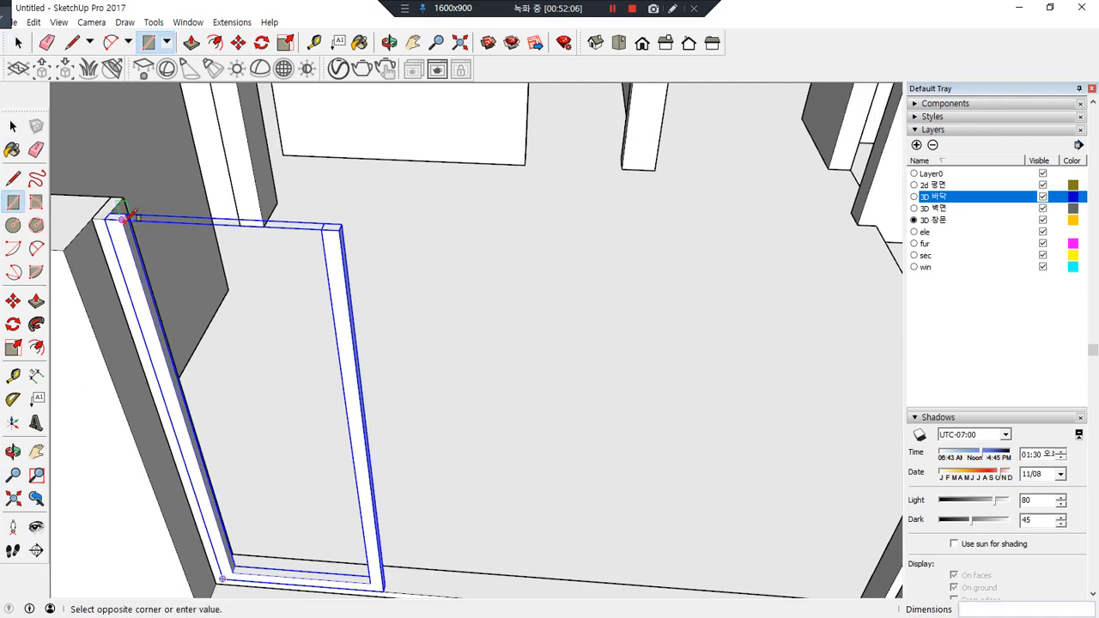
click(366, 581)
key(space)
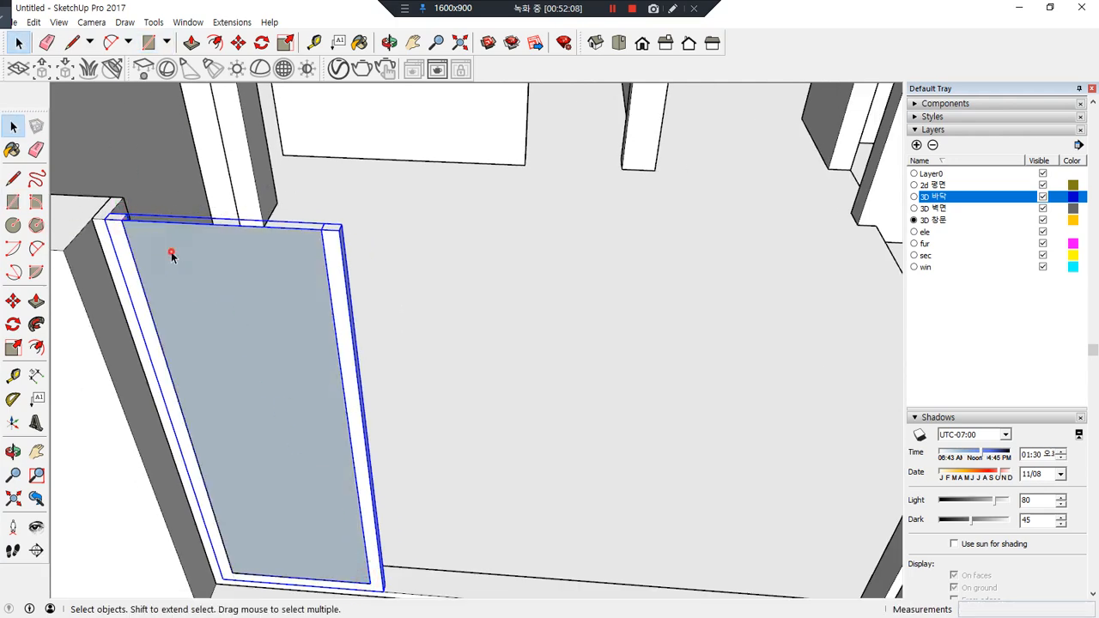
double_click(171, 255)
right_click(170, 251)
key(g)
Move the glass pane back from the sash's front face to the middle of the sash's thickness
scroll(122, 225, up, 3)
scroll(120, 232, up, 3)
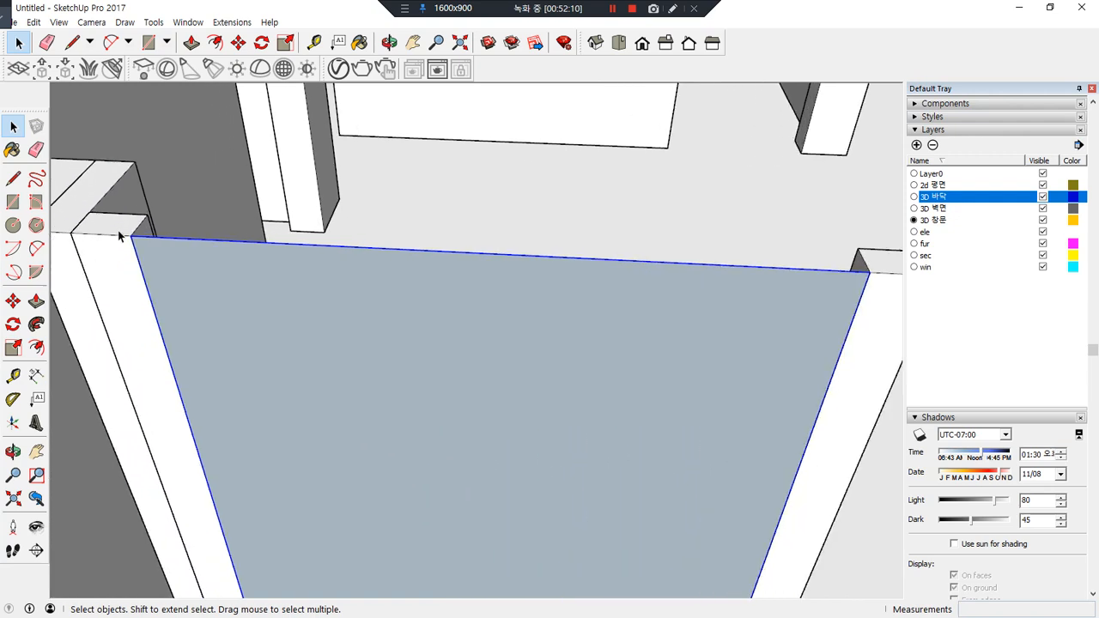
middle_drag(119, 232, 214, 300)
key(m)
click(255, 292)
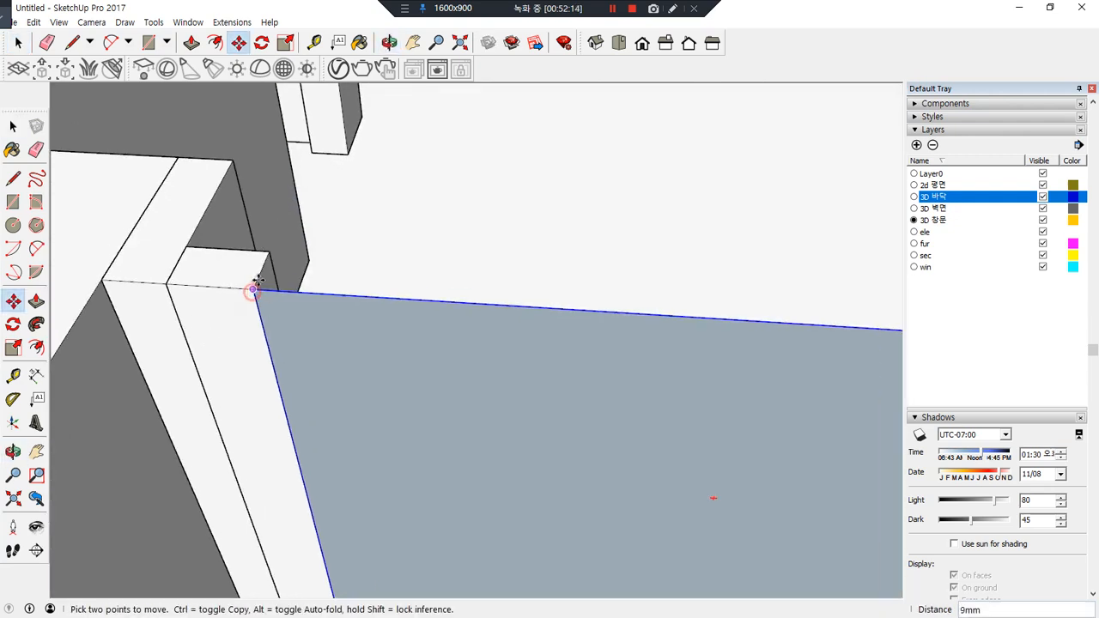
click(250, 278)
Move the sash together with its glass about 75 mm inward along the depth of the outer frame
key(space)
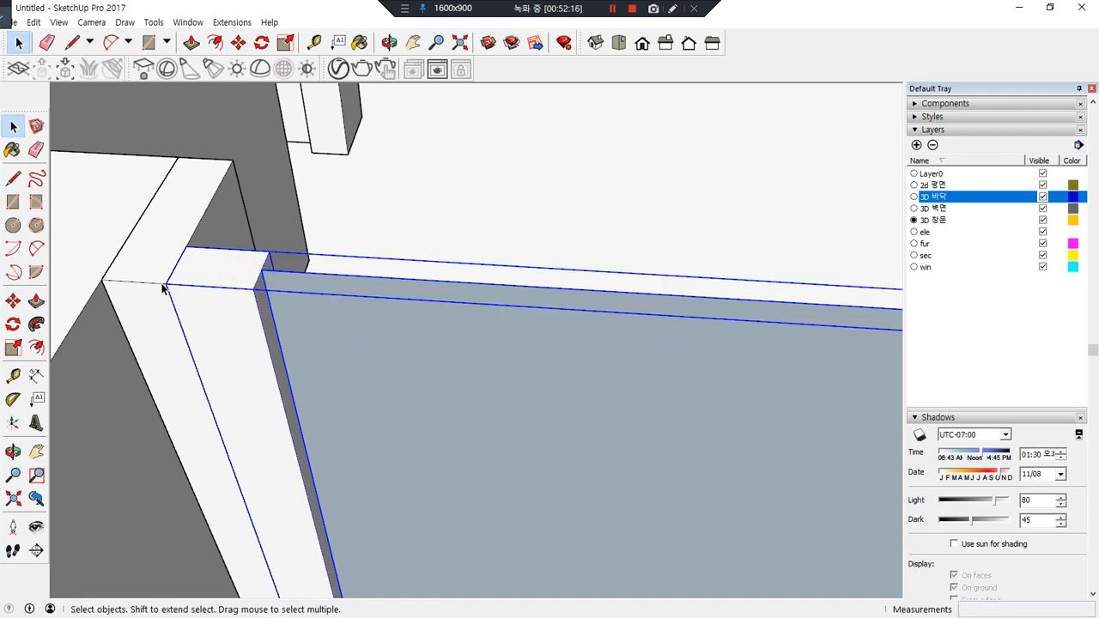
key(m)
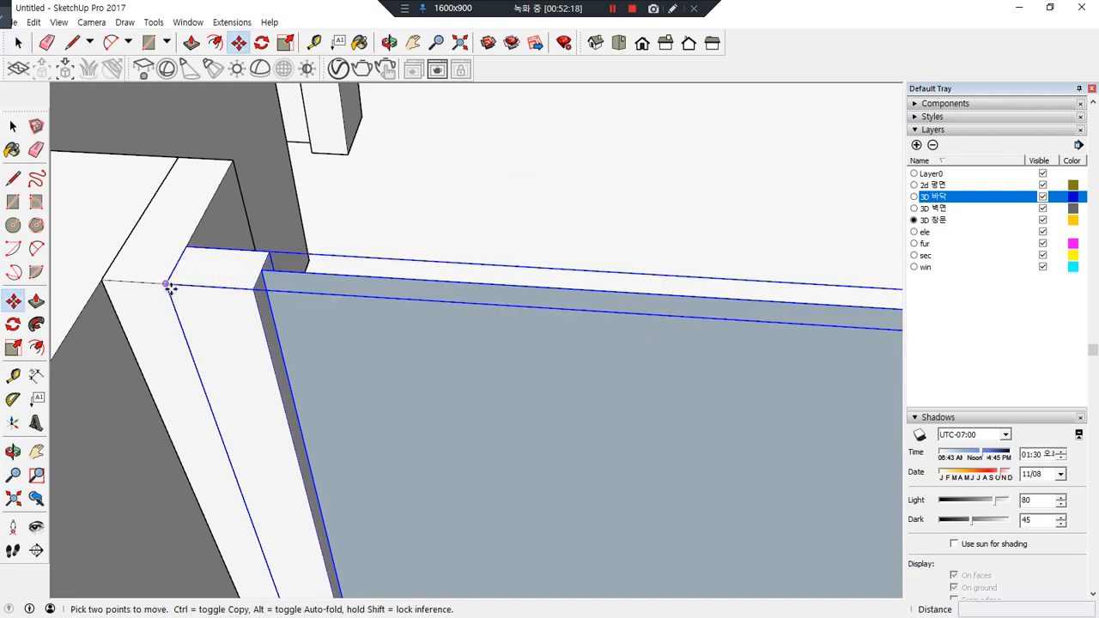
click(167, 284)
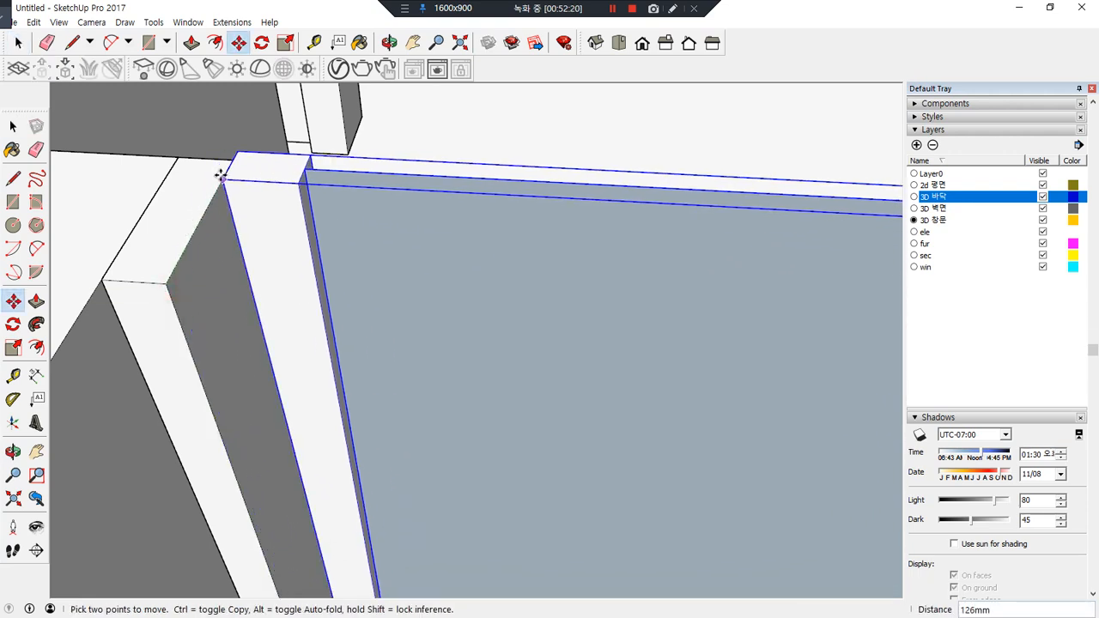
click(205, 217)
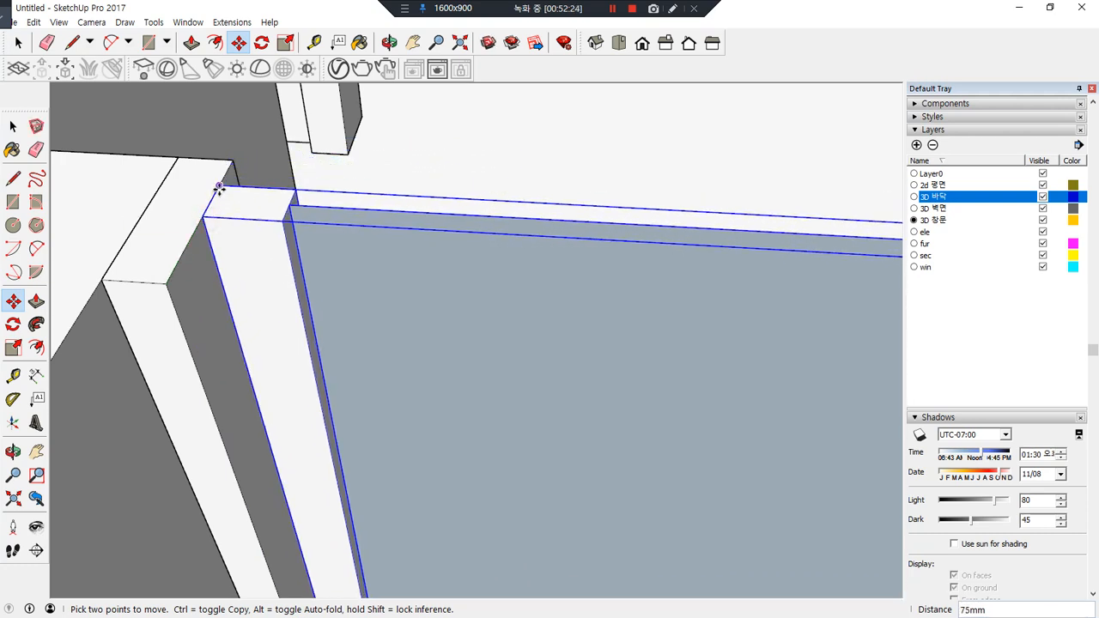
Copy the glazed sash beside the first one, in front of it, so that their meeting stiles overlap
key(ctrl)
click(219, 187)
middle_drag(461, 280, 307, 307)
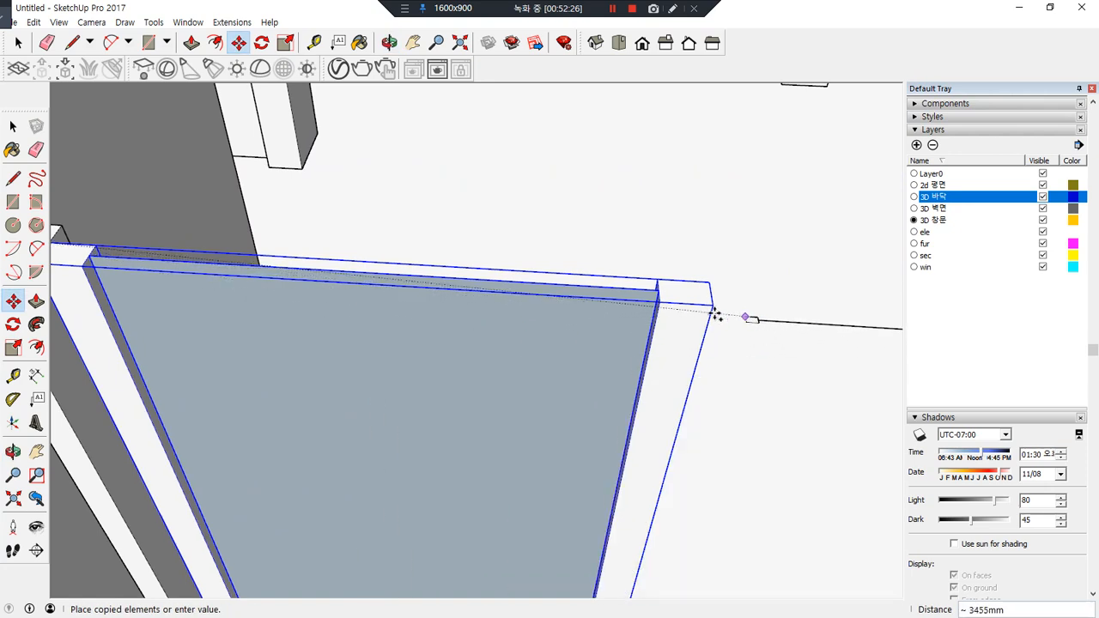
click(657, 303)
Copy both glazed sashes into the empty half of the frame and flip the copied pair so it mirrors the first
key(space)
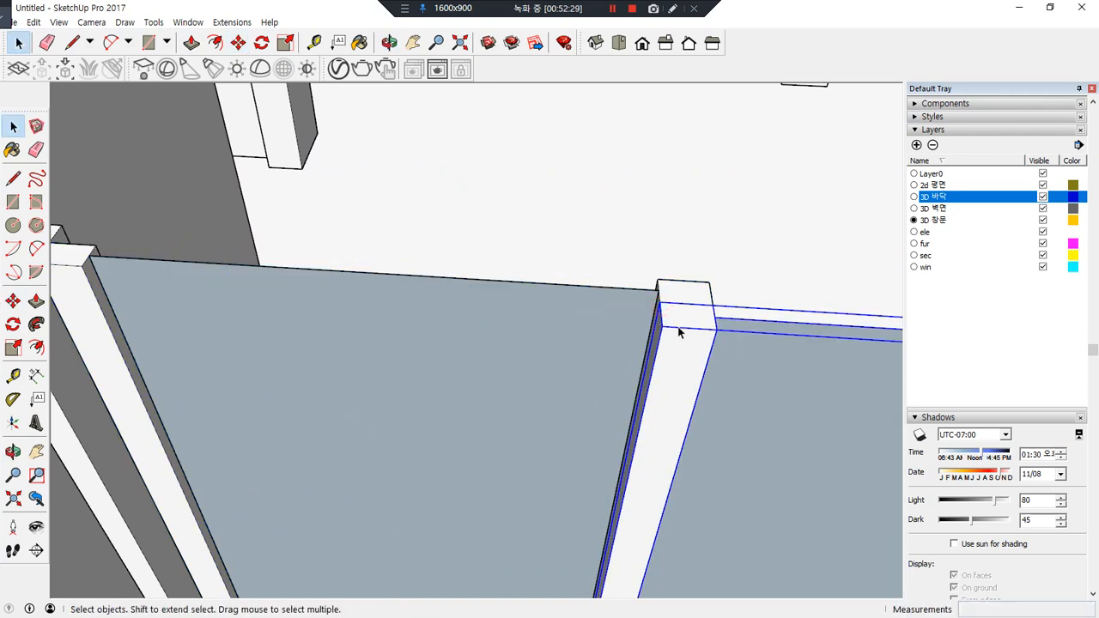
scroll(246, 367, down, 5)
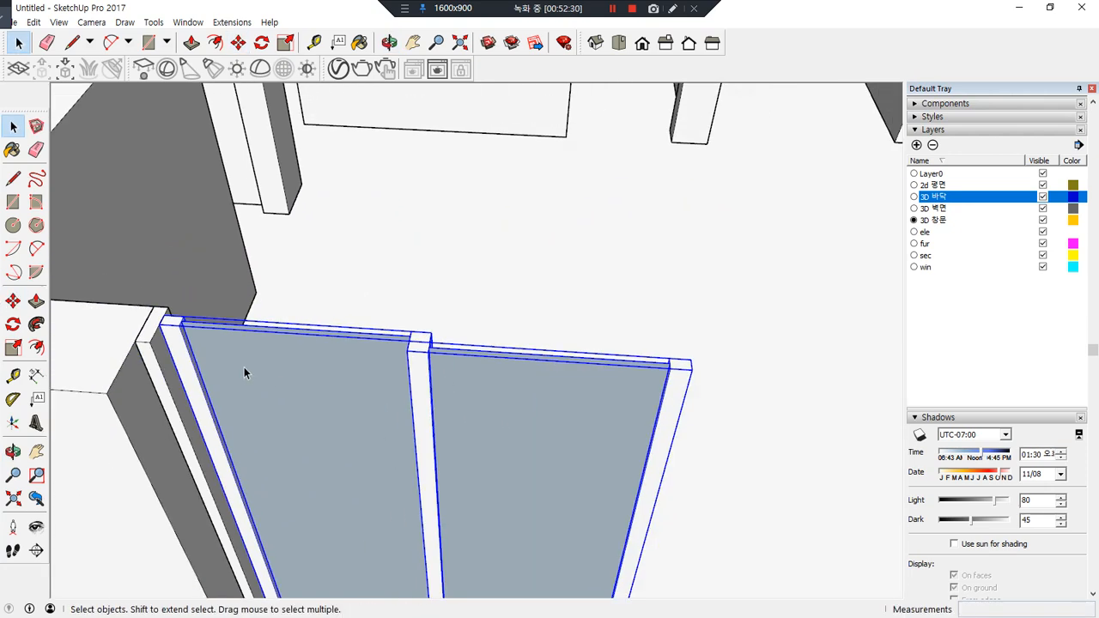
key(m)
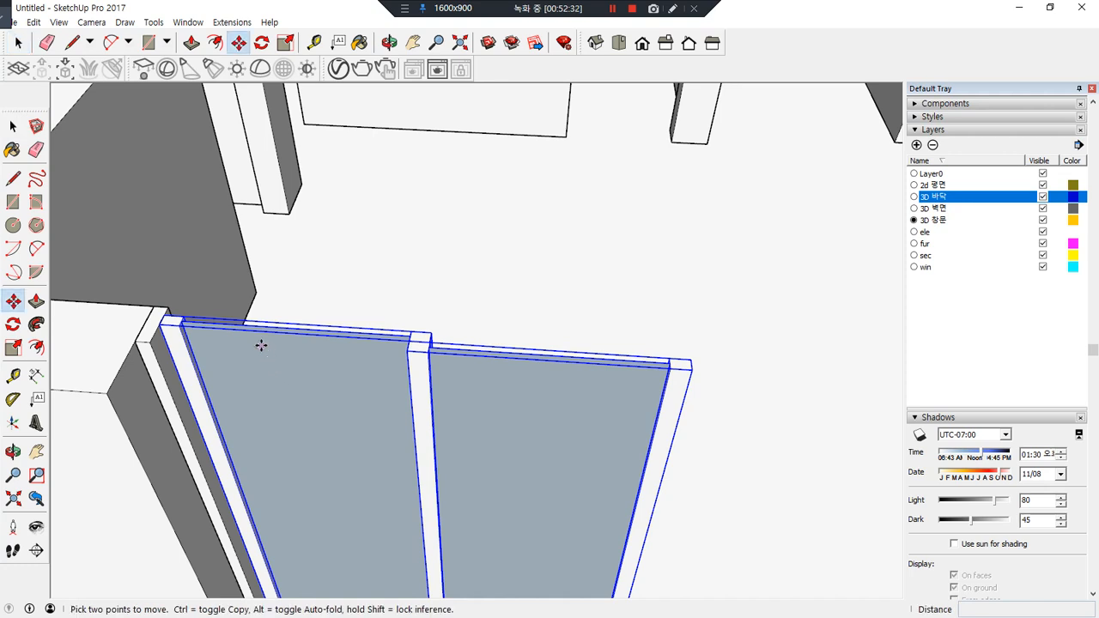
key(ctrl)
click(159, 326)
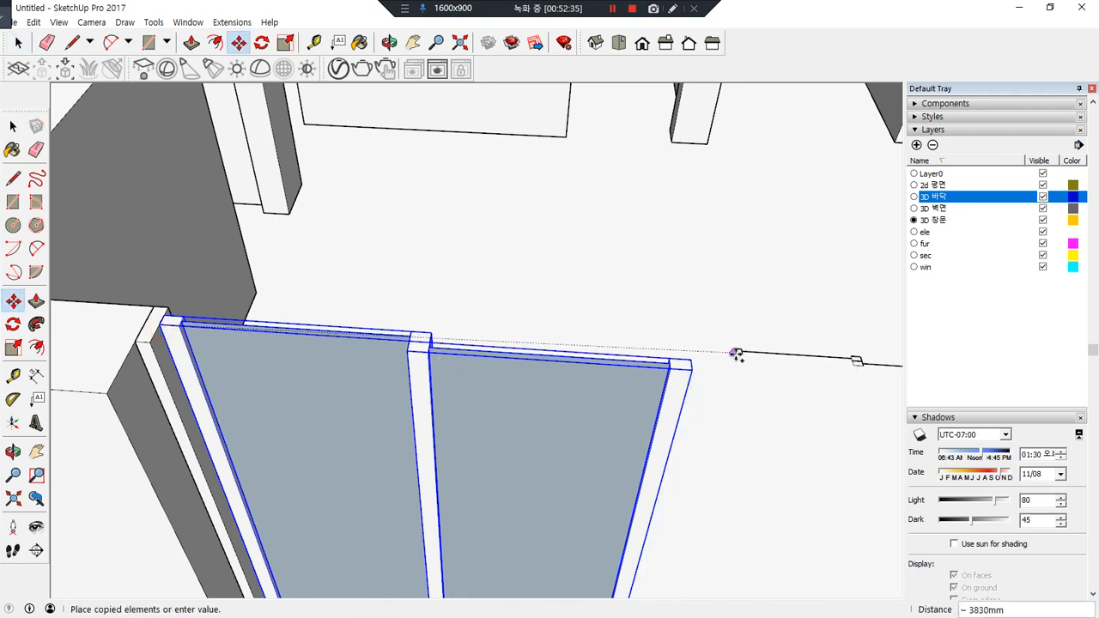
click(737, 369)
right_click(738, 371)
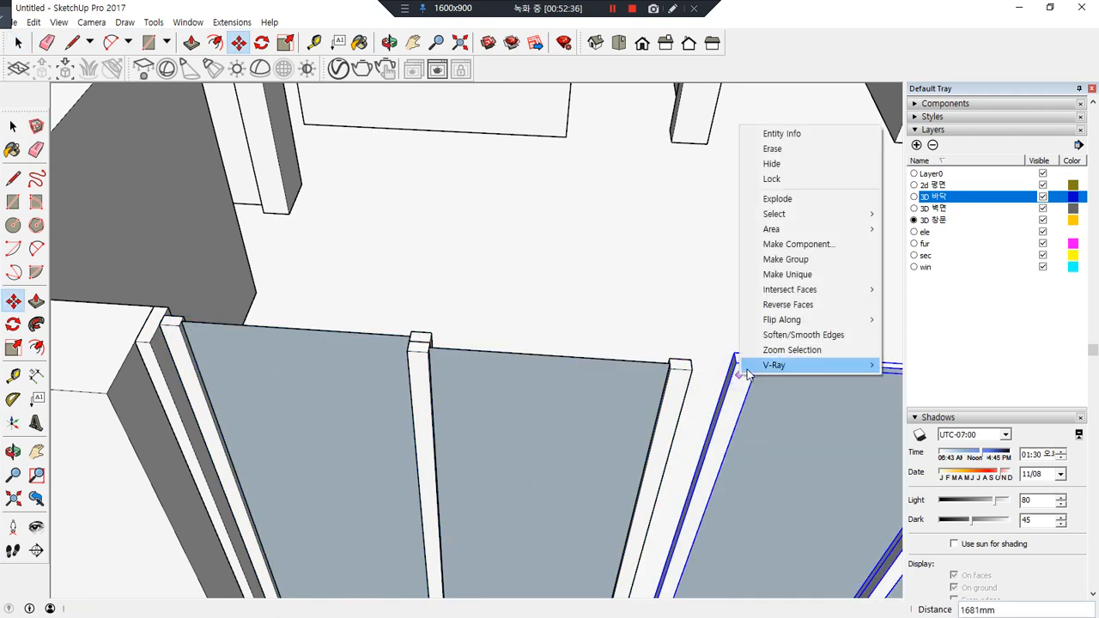
mouse_move(827, 321)
click(927, 319)
scroll(761, 371, up, 2)
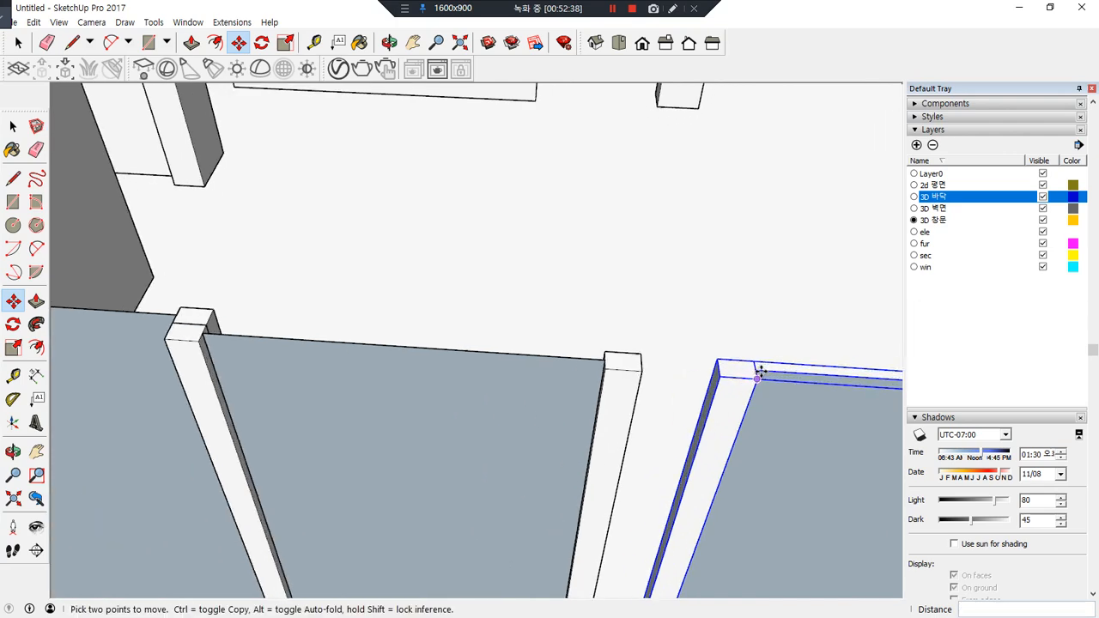
Move the mirrored sash pair about 126 mm so its stile butts against the first pair's end stile at mid-frame
click(718, 376)
click(642, 371)
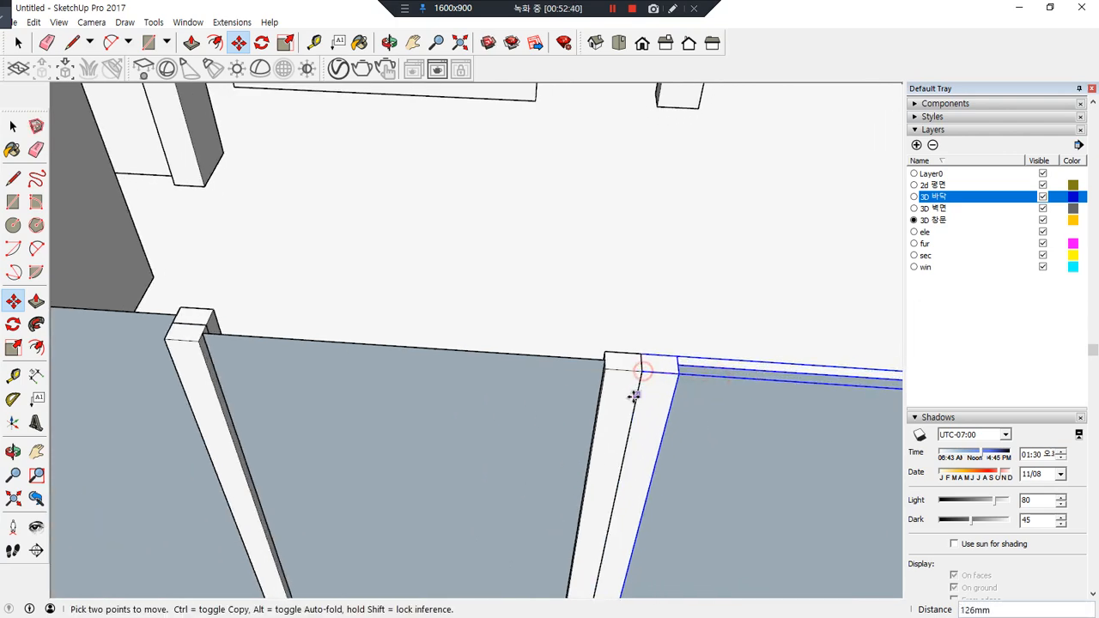
scroll(634, 396, down, 3)
middle_drag(634, 396, 535, 257)
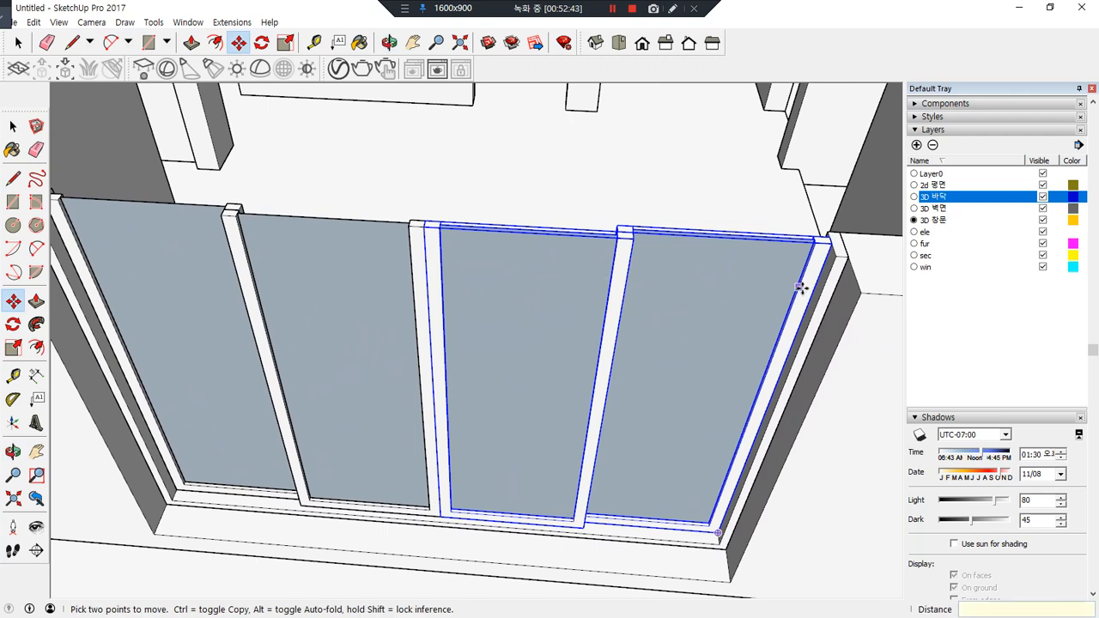
Copy the outer frame with all four glazed sashes 150 mm towards the exterior, directly against the original window
key(space)
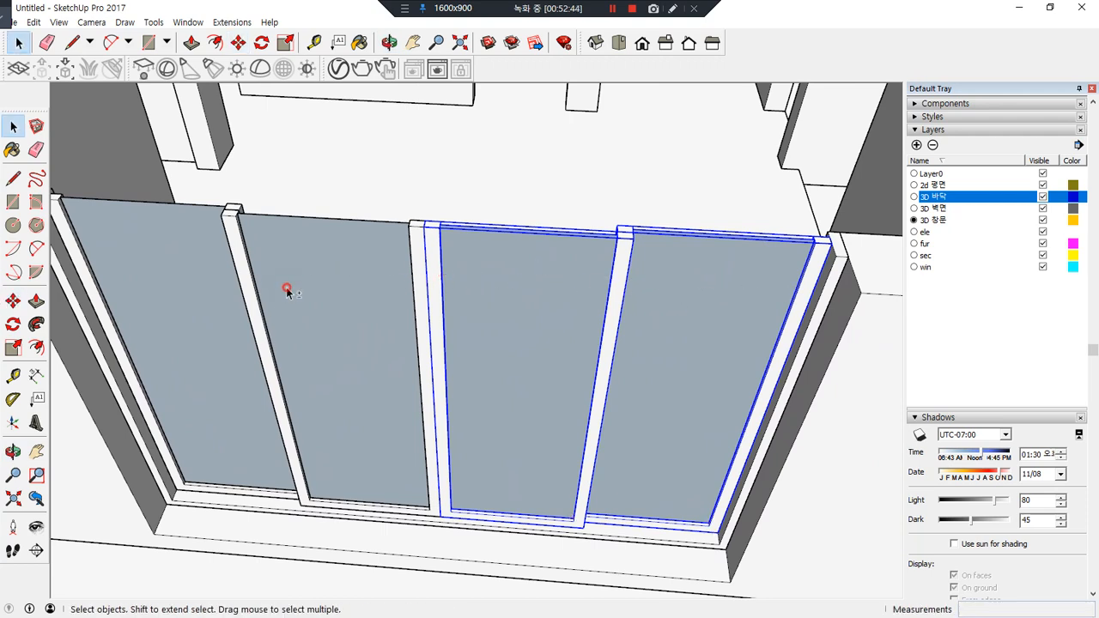
shift+click(240, 263)
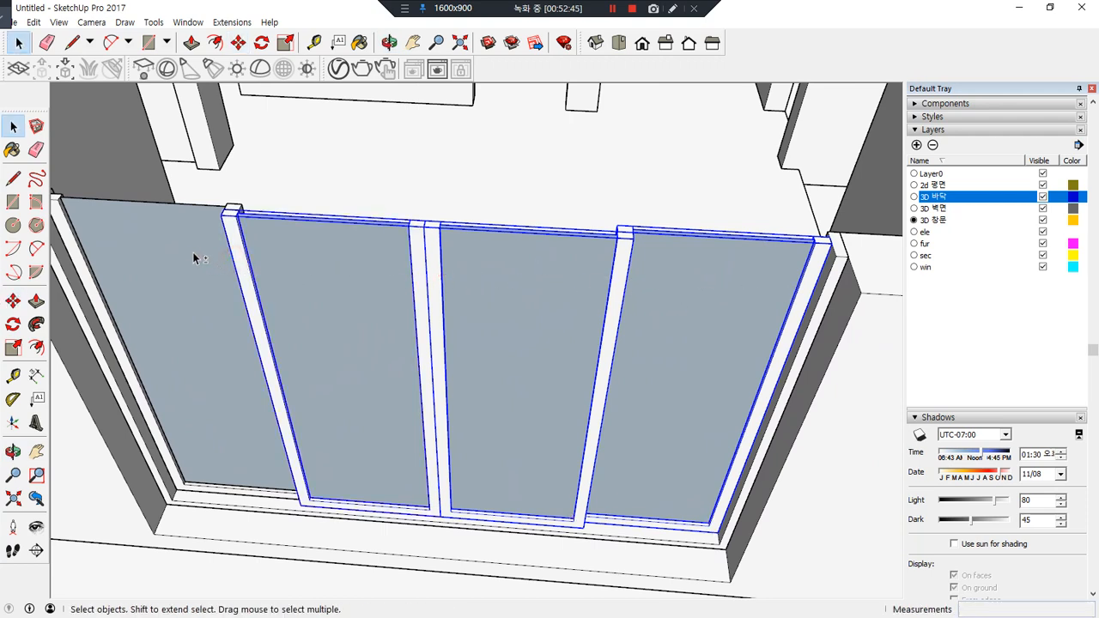
shift+click(68, 280)
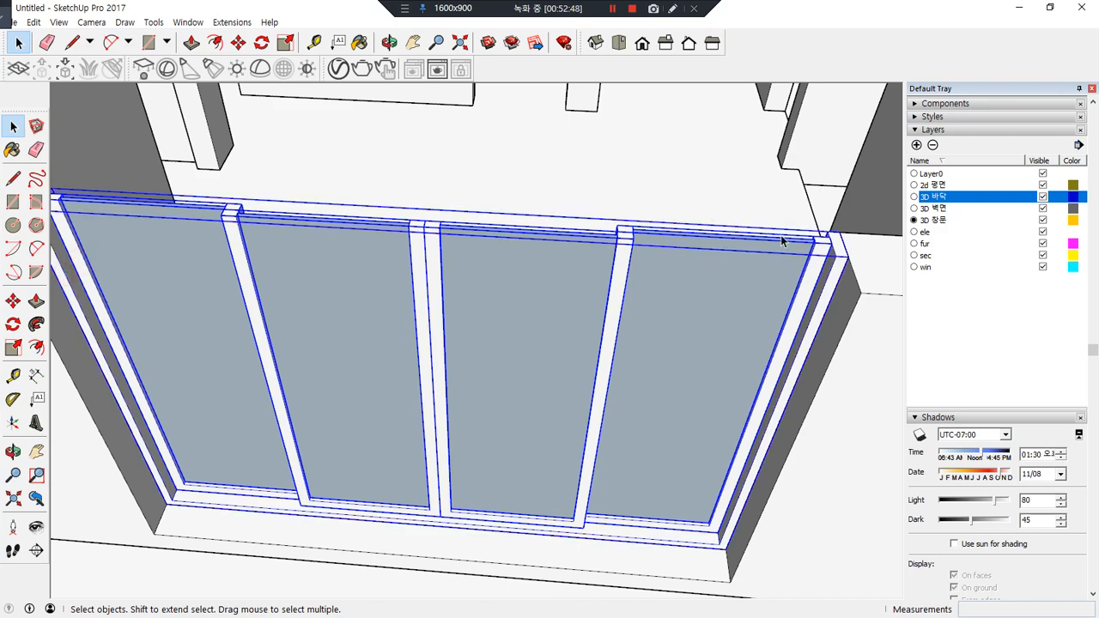
middle_drag(782, 241, 619, 292)
scroll(743, 417, up, 4)
key(m)
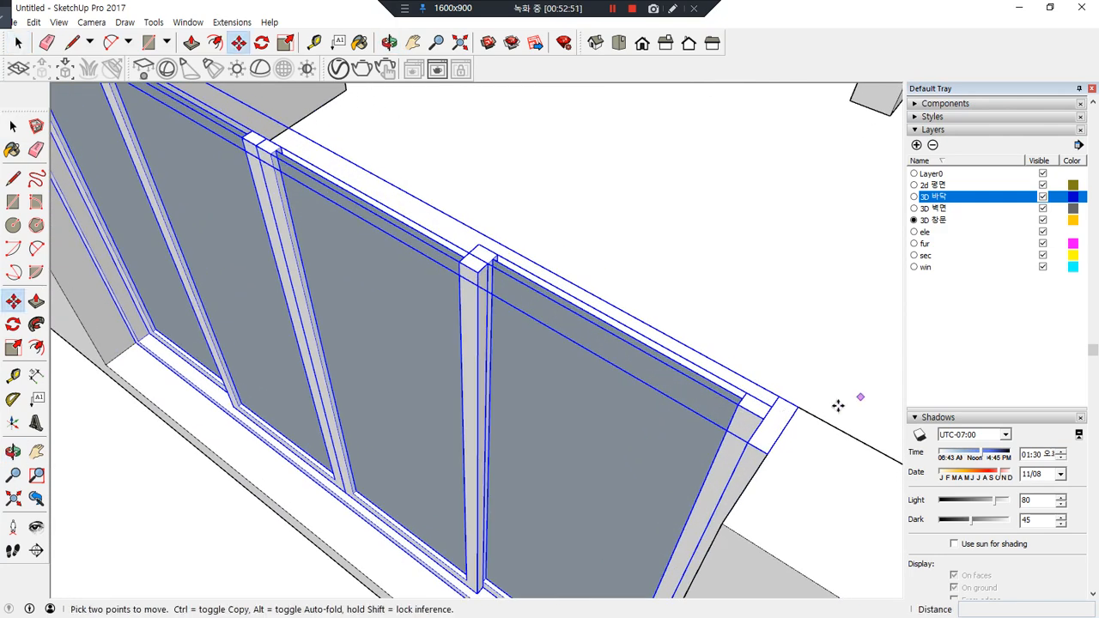
key(ctrl)
click(795, 409)
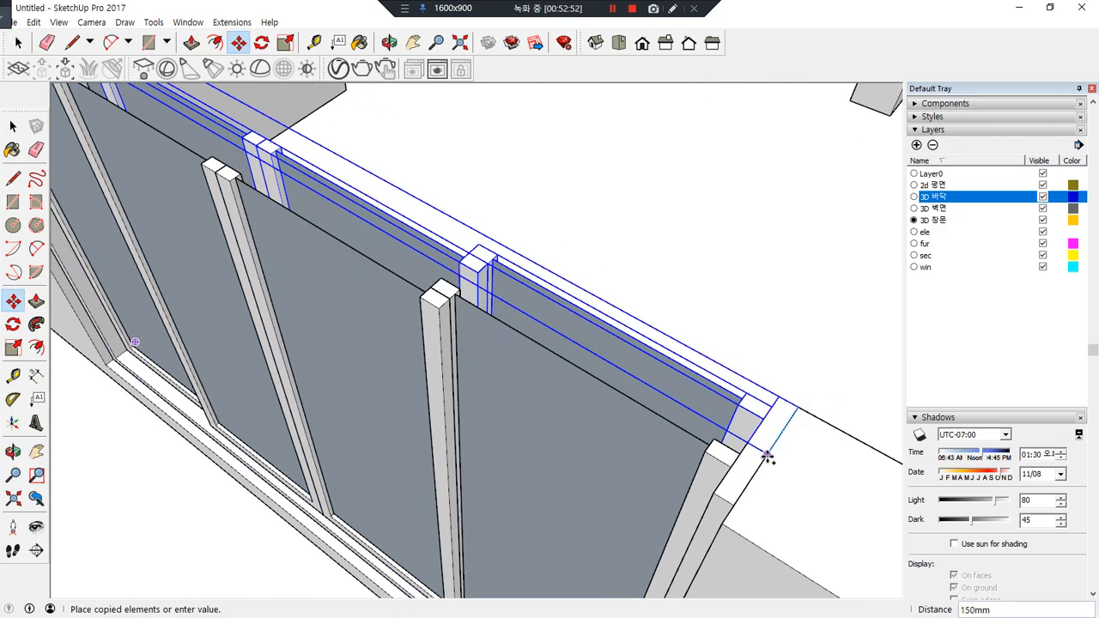
click(768, 457)
key(space)
scroll(495, 458, down, 3)
middle_drag(411, 514, 364, 473)
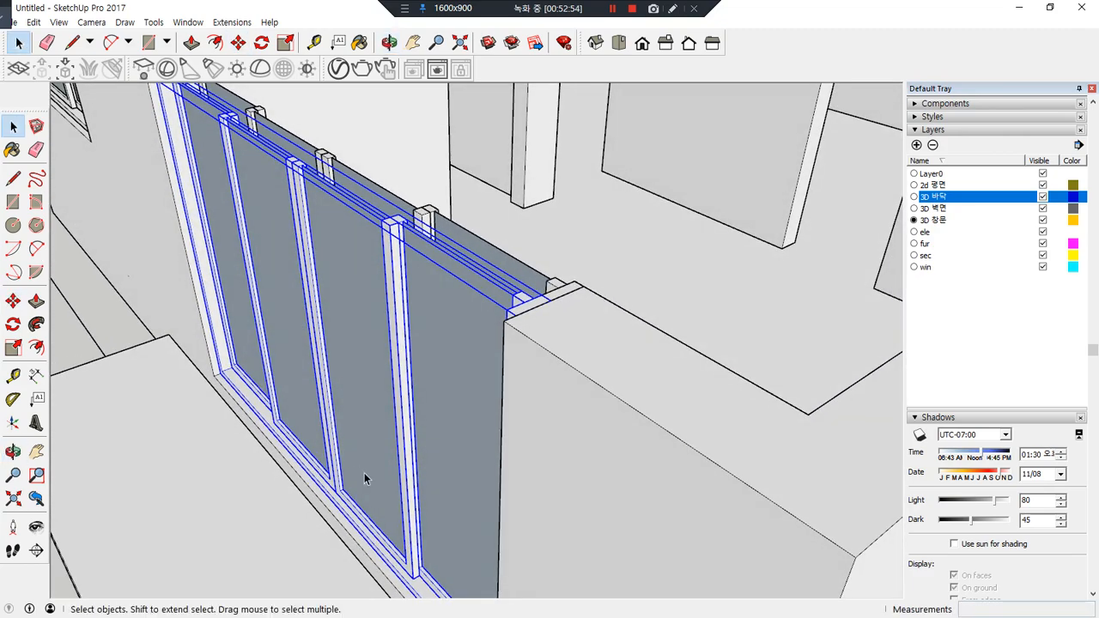
scroll(366, 476, down, 5)
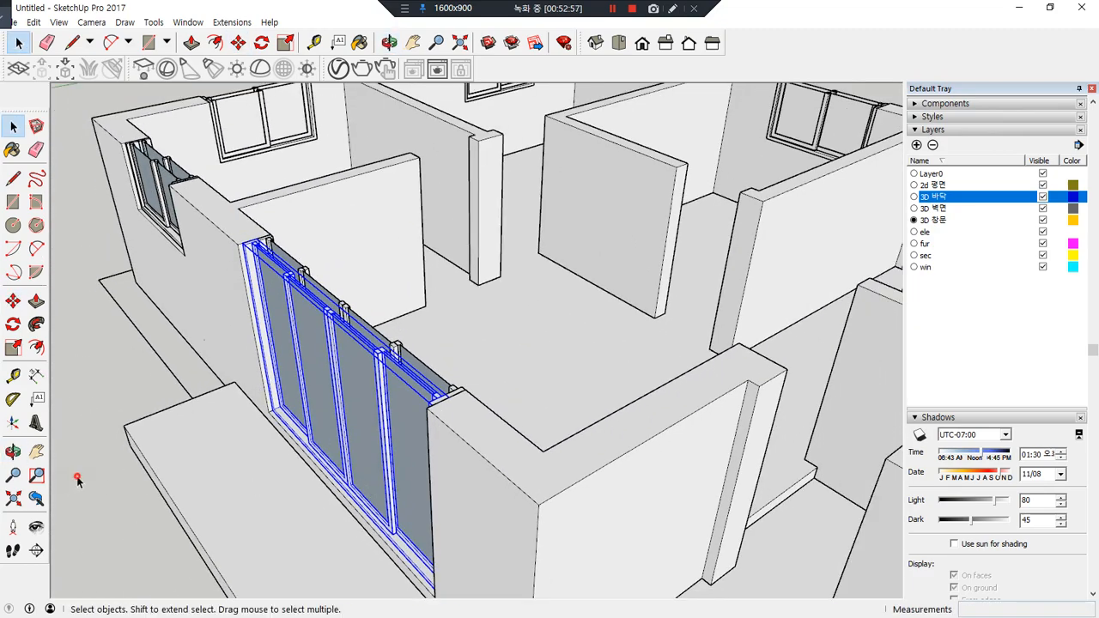
click(78, 478)
middle_drag(225, 443, 573, 456)
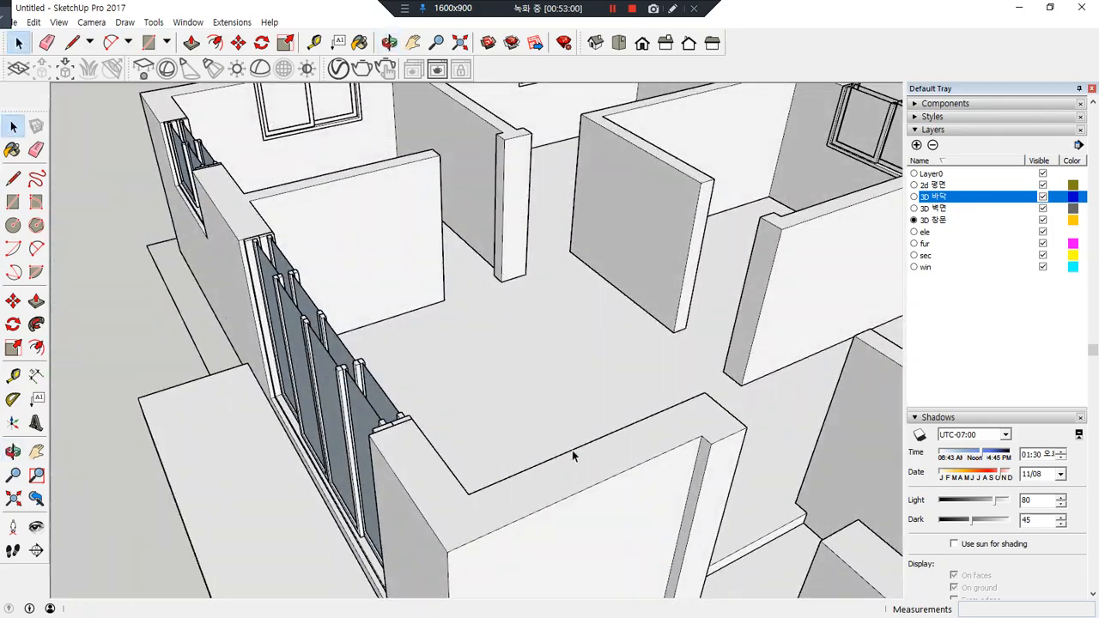
scroll(654, 422, down, 3)
mouse_move(654, 422)
middle_down()
mouse_move(581, 364)
mouse_move(266, 385)
mouse_move(397, 397)
mouse_move(638, 388)
mouse_move(685, 369)
mouse_move(444, 398)
mouse_move(766, 448)
mouse_move(496, 281)
middle_up()
scroll(496, 282, up, 3)
mouse_move(368, 376)
mouse_down()
mouse_move(301, 387)
mouse_move(413, 206)
mouse_move(305, 410)
mouse_up()
mouse_move(659, 176)
mouse_down()
mouse_move(707, 143)
mouse_move(484, 193)
mouse_up()
drag(481, 124, 458, 157)
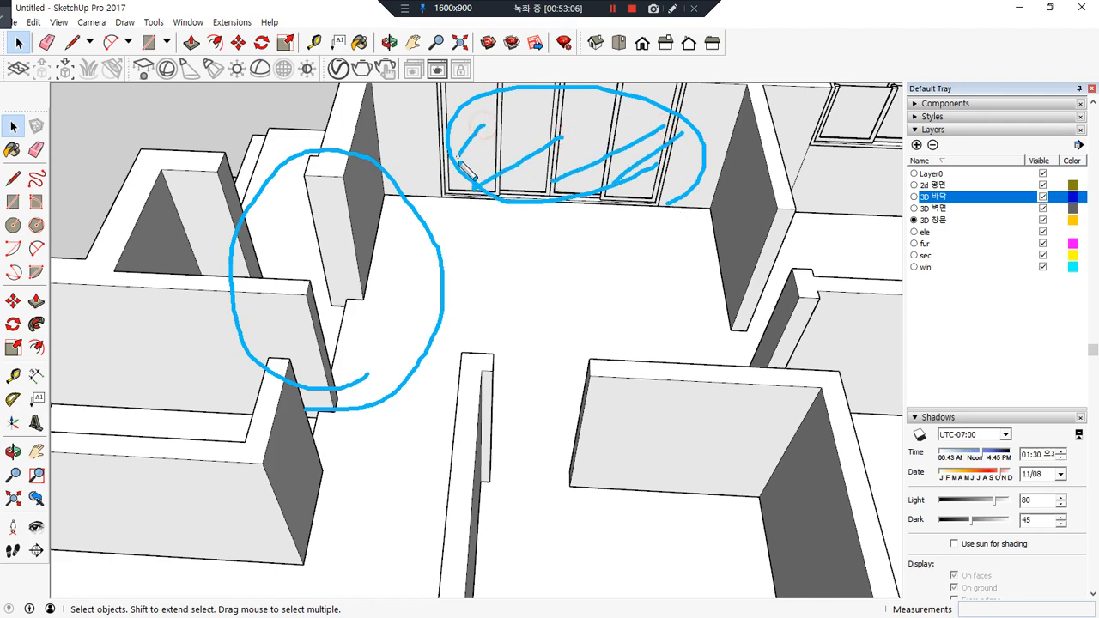
drag(330, 386, 391, 368)
drag(455, 157, 777, 121)
drag(447, 133, 531, 203)
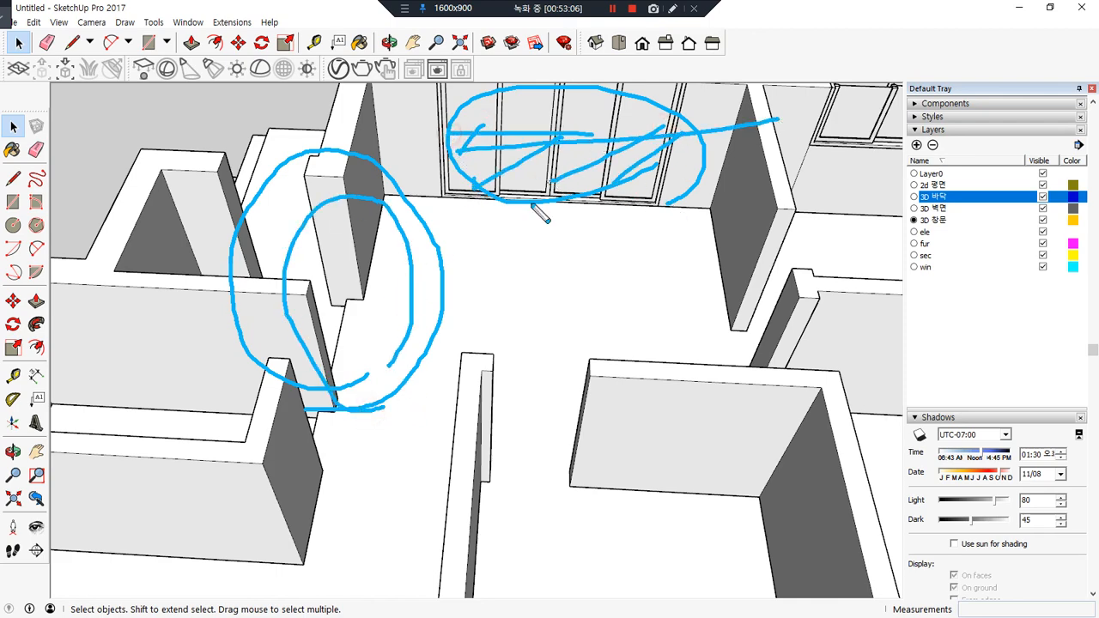
key(Escape)
Draw a 1600 mm by 2100 mm vertical rectangle across the interior opening between the two wall ends
mouse_move(369, 274)
middle_down()
mouse_move(435, 273)
mouse_move(619, 420)
middle_up()
scroll(615, 429, up, 8)
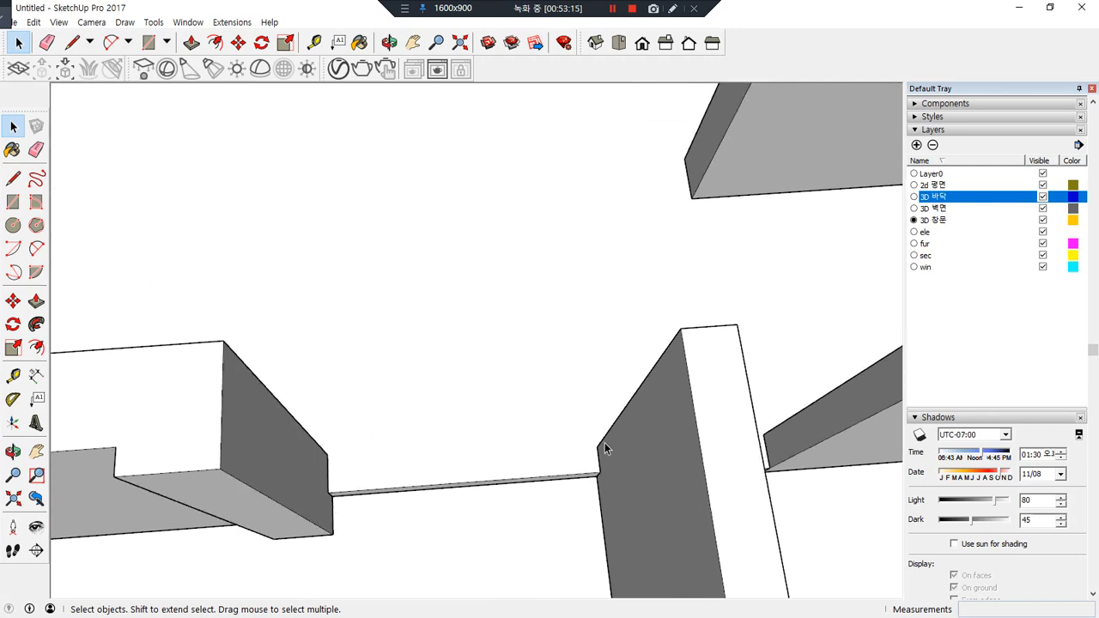
key(r)
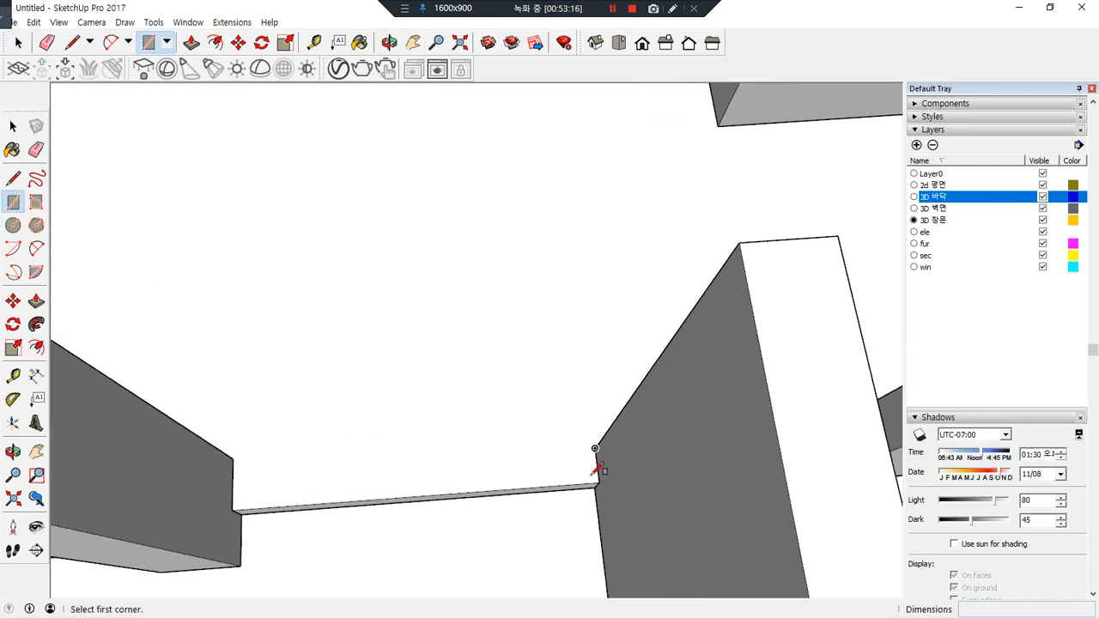
click(598, 482)
middle_drag(159, 386, 290, 284)
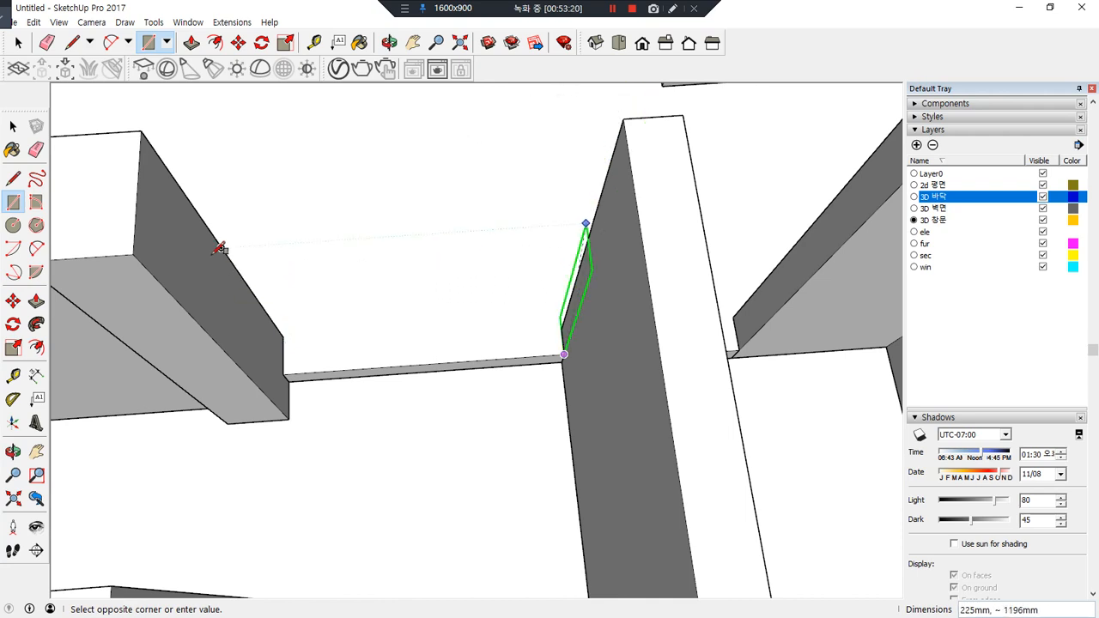
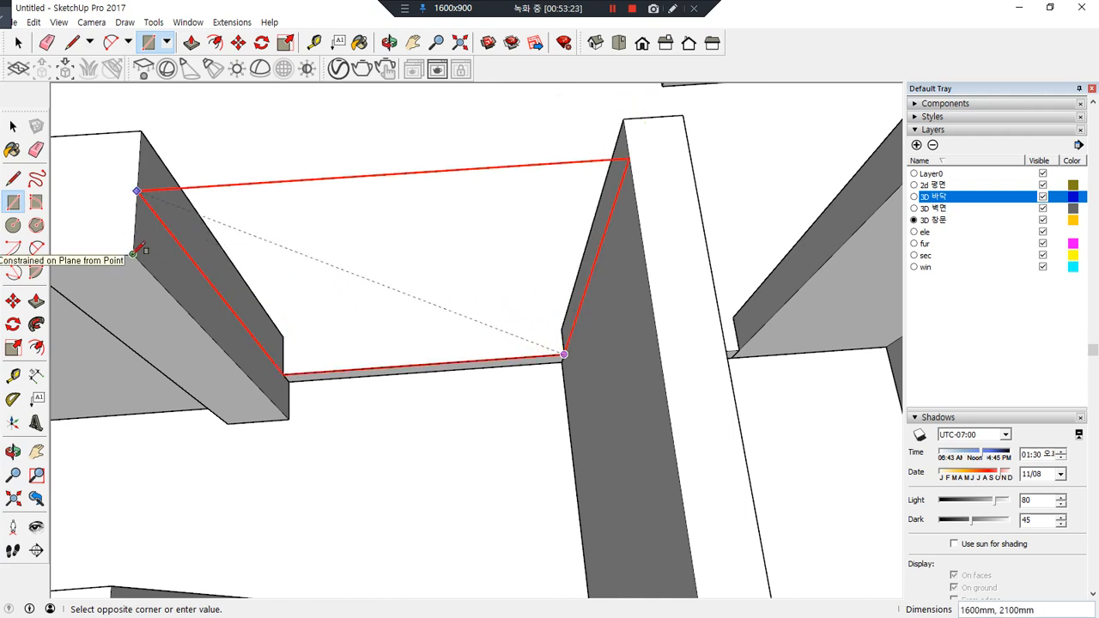
click(137, 193)
middle_drag(430, 272, 474, 280)
key(space)
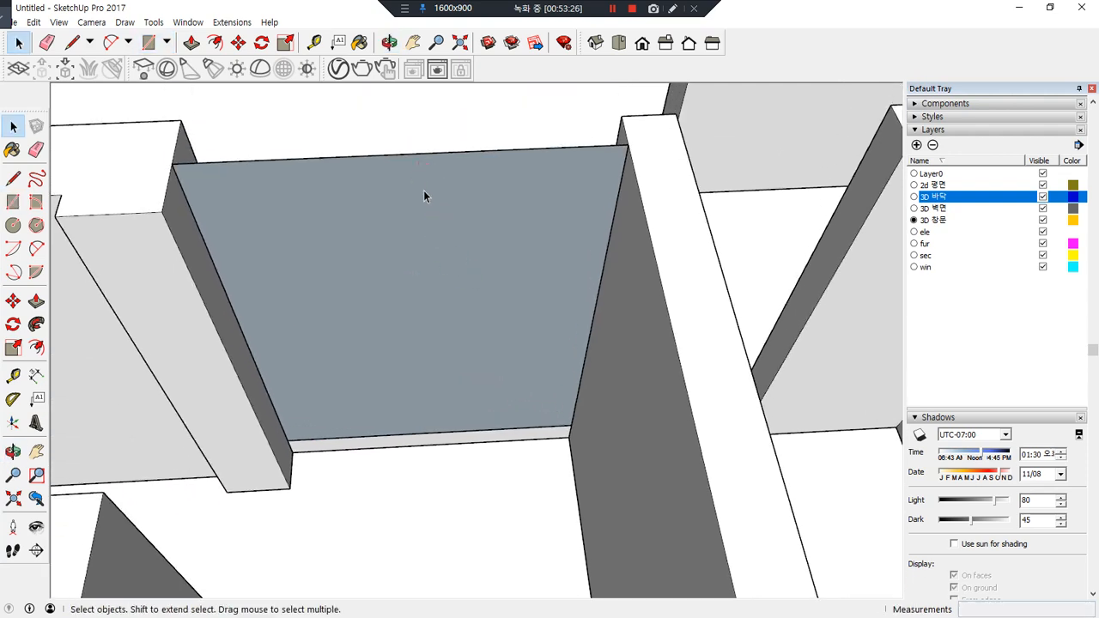
Offset the rectangle's two side edges and lower edge 45 mm inward and erase the inner face, leaving a U-shaped profile
click(423, 184)
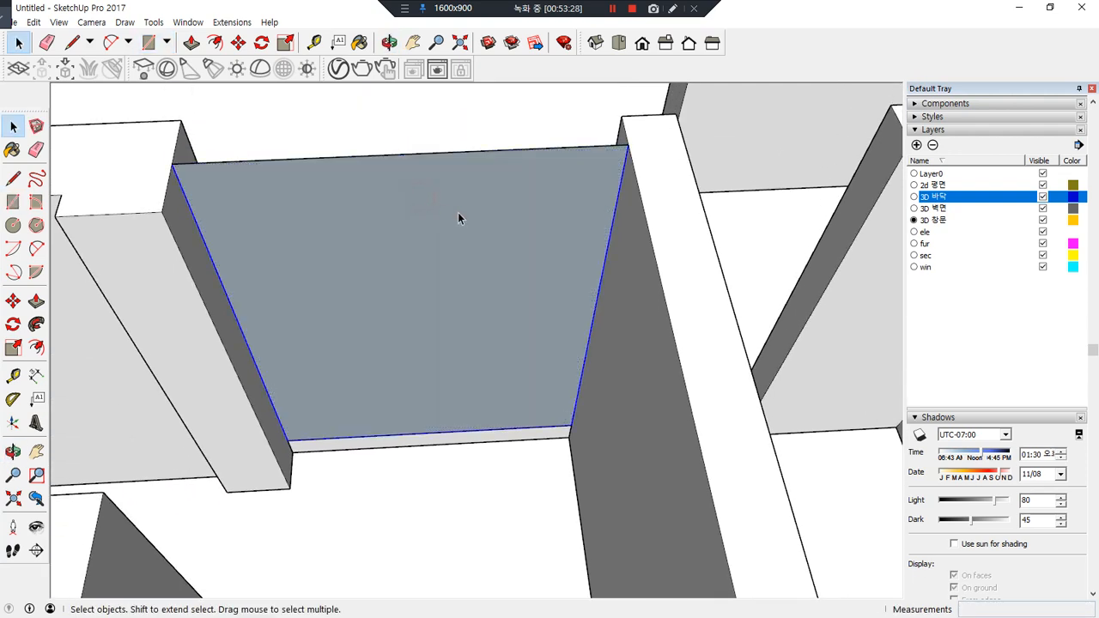
key(f)
click(614, 212)
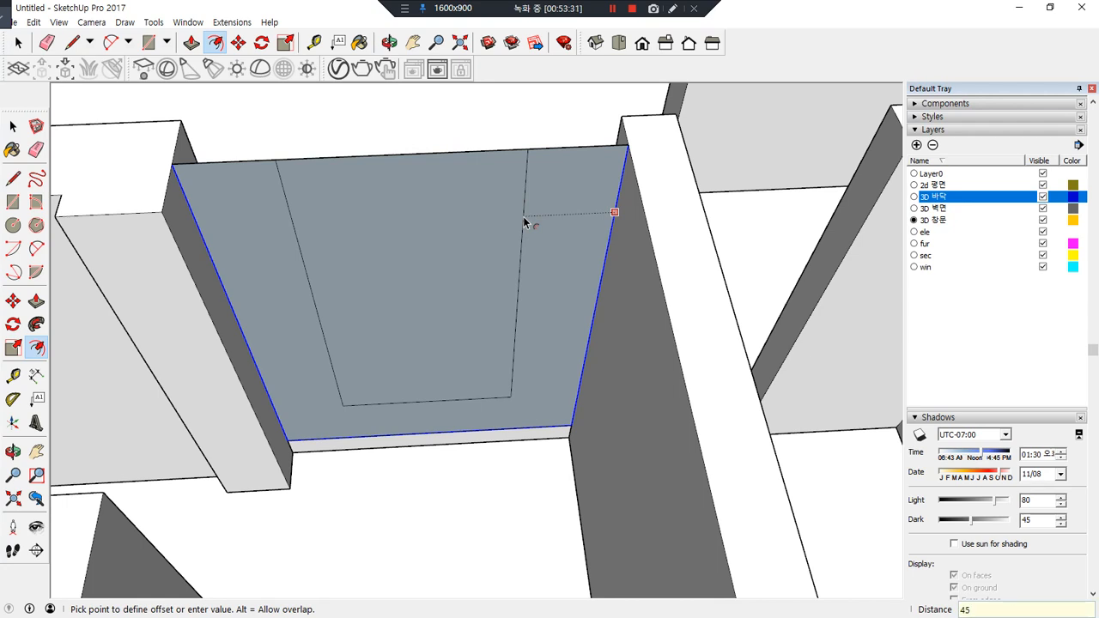
key(Return)
key(e)
click(493, 148)
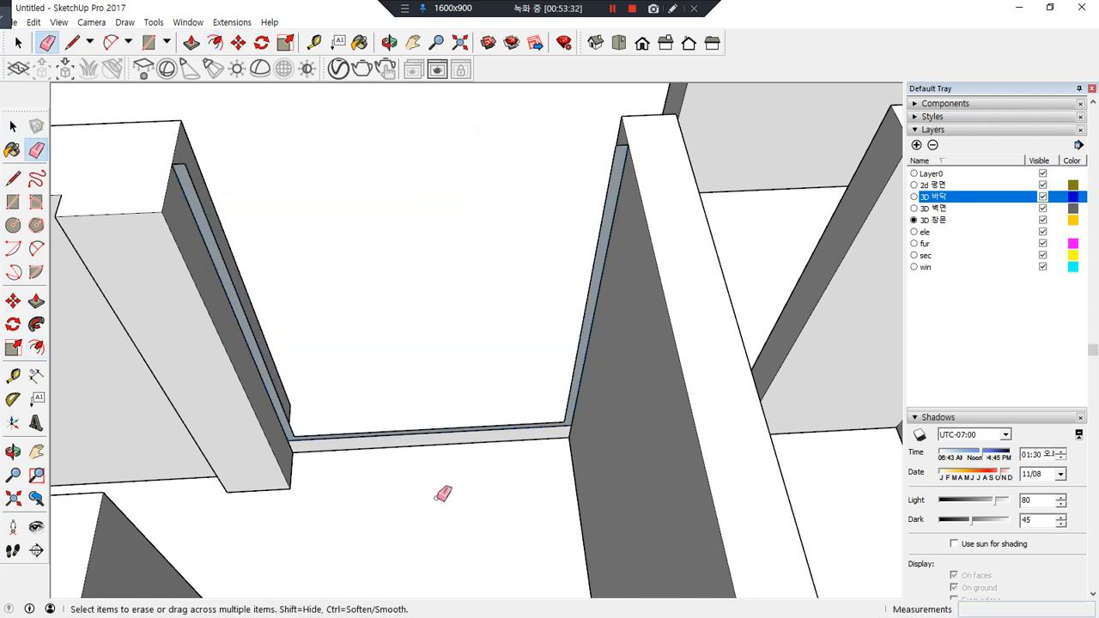
Extrude the U-shaped profile to the depth of the adjoining wall and make the resulting frame a group
scroll(391, 382, up, 2)
key(p)
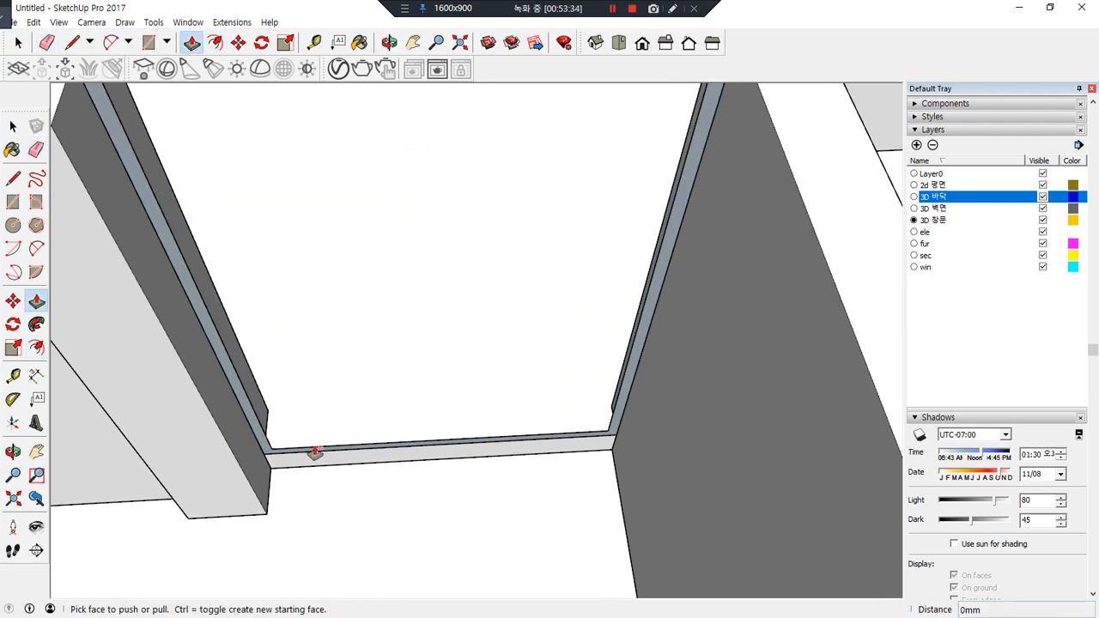
click(239, 413)
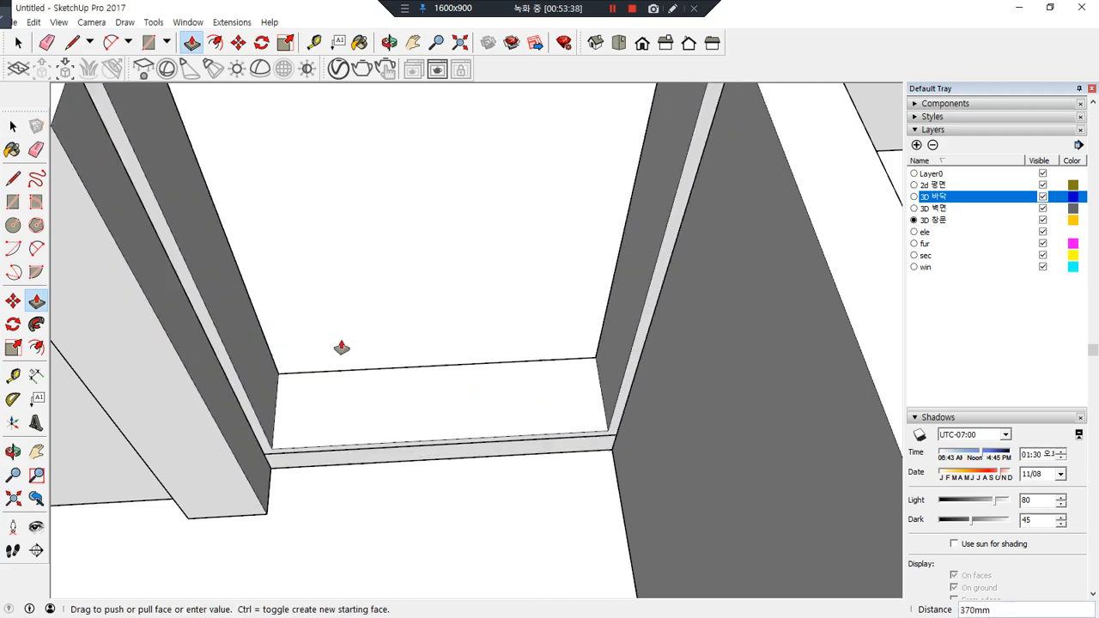
middle_drag(341, 346, 495, 171)
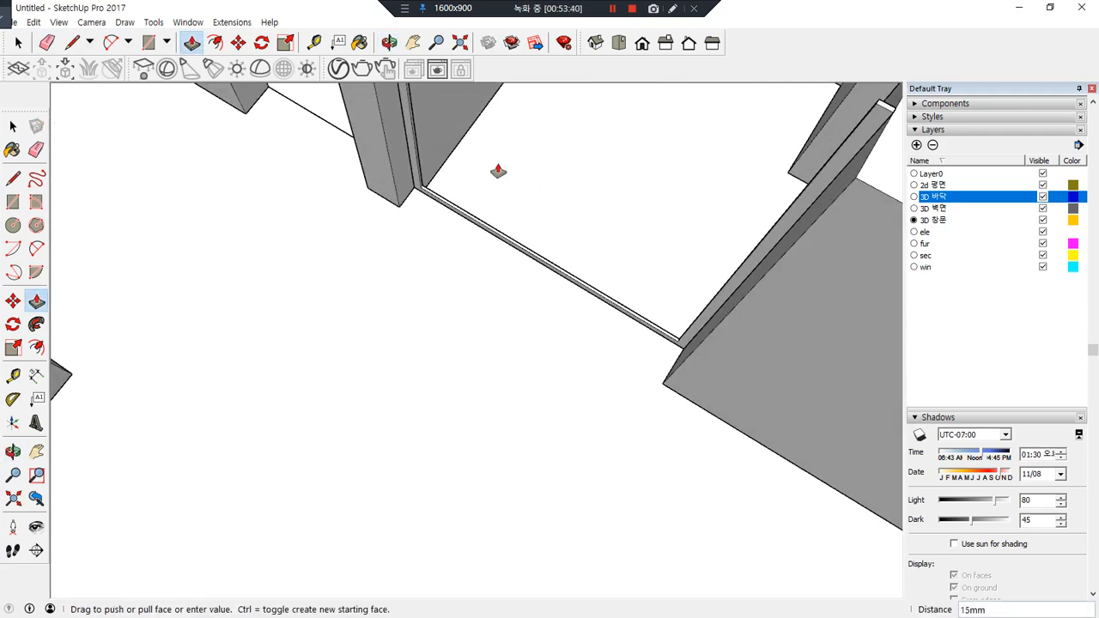
middle_drag(326, 228, 289, 240)
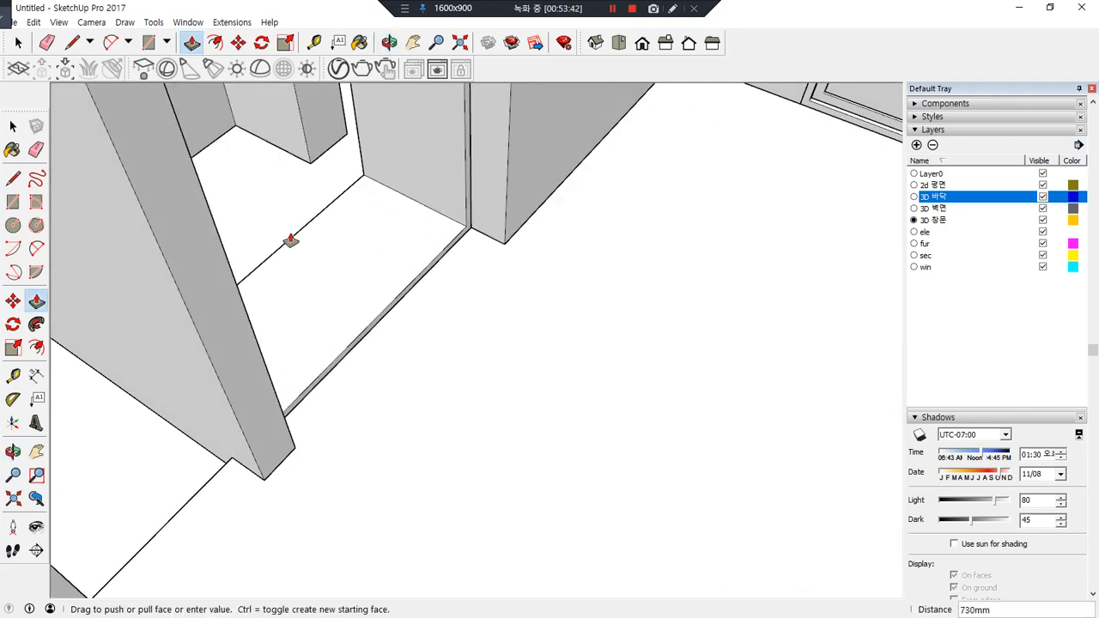
click(213, 337)
key(space)
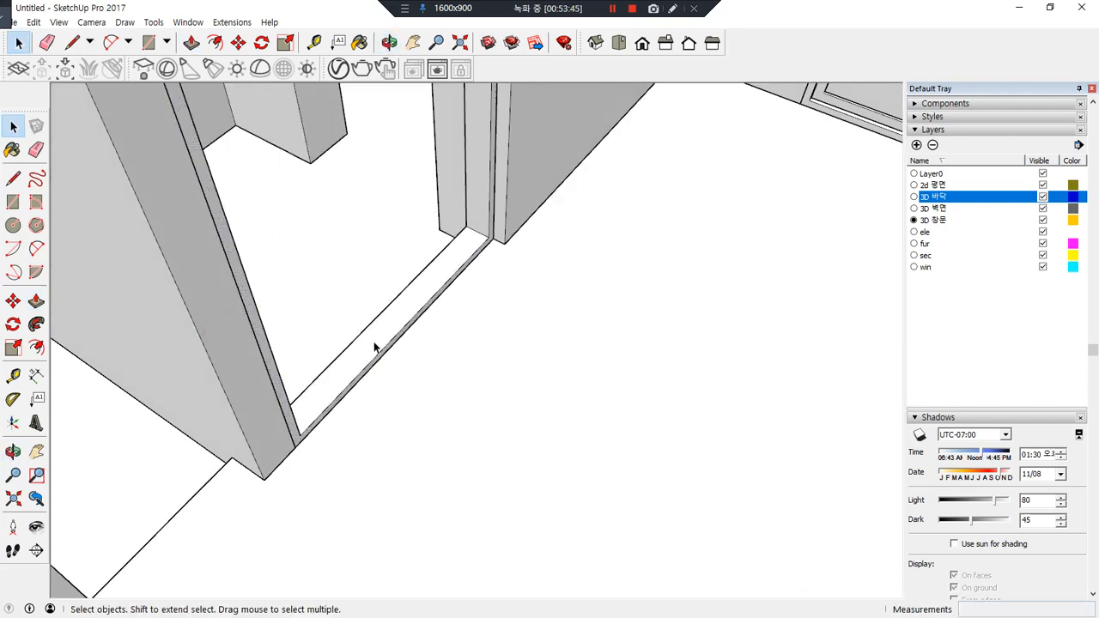
triple_click(373, 343)
right_click(373, 343)
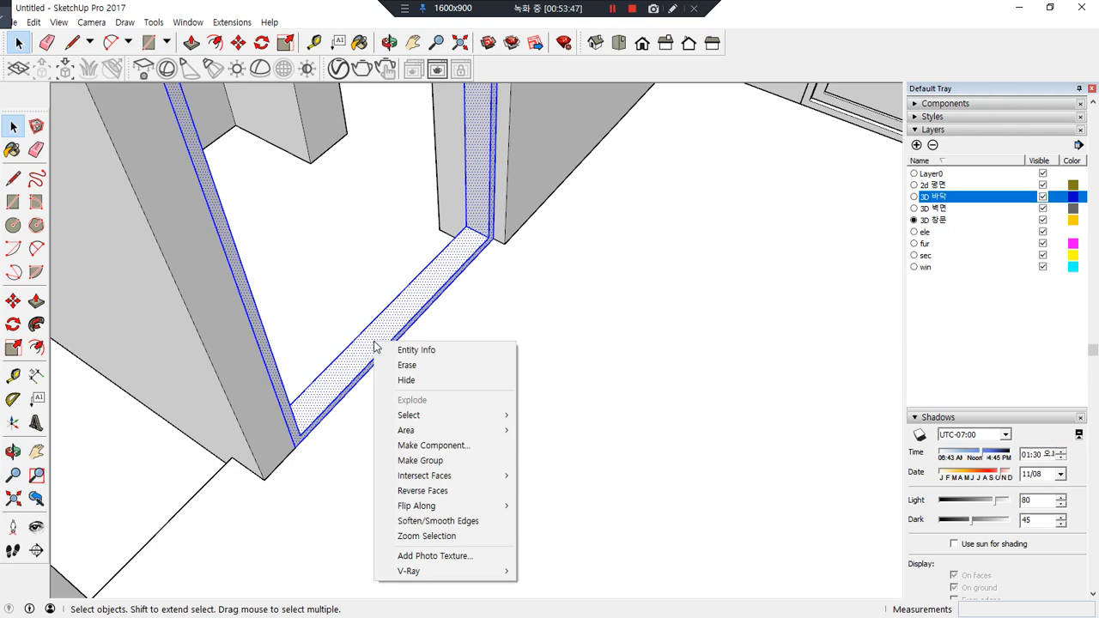
key(g)
key(ctrl+alt+d)
drag(544, 254, 517, 182)
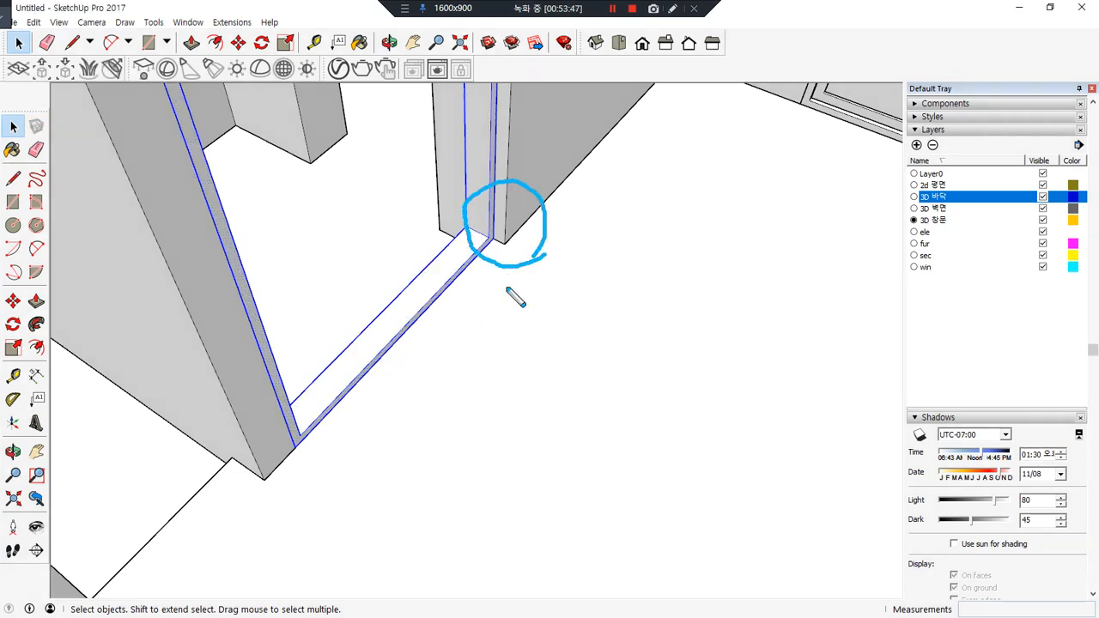
mouse_move(288, 483)
mouse_down()
mouse_move(349, 455)
mouse_move(314, 384)
mouse_move(244, 403)
mouse_move(317, 463)
mouse_up()
mouse_move(558, 261)
mouse_down()
mouse_move(545, 181)
mouse_move(565, 280)
mouse_up()
key(Escape)
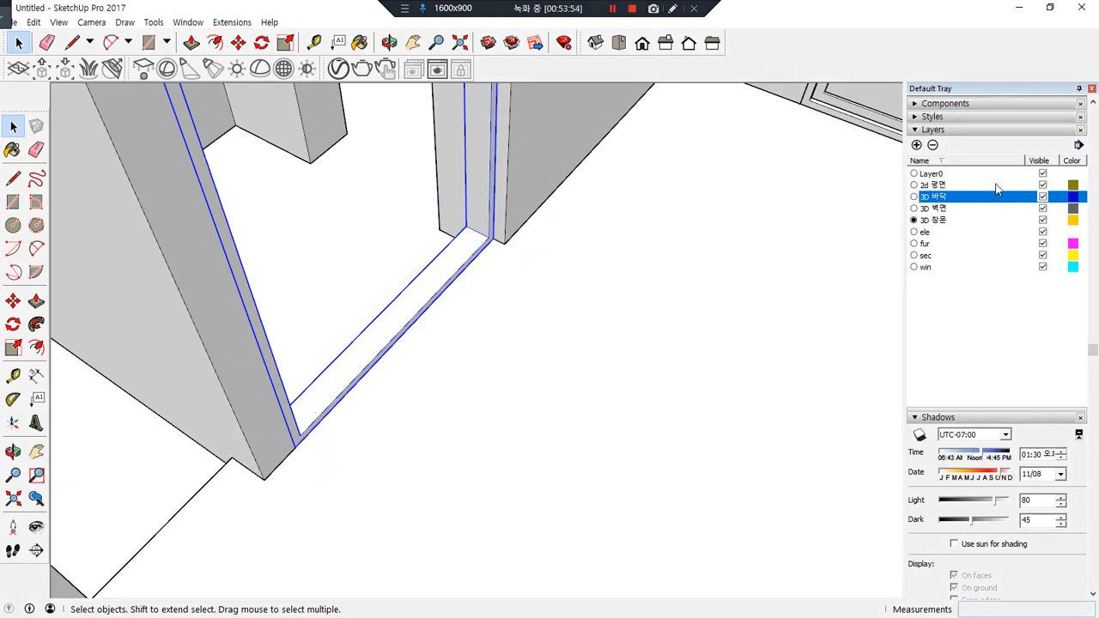
Hide the 3D 바닥 layer
click(1042, 197)
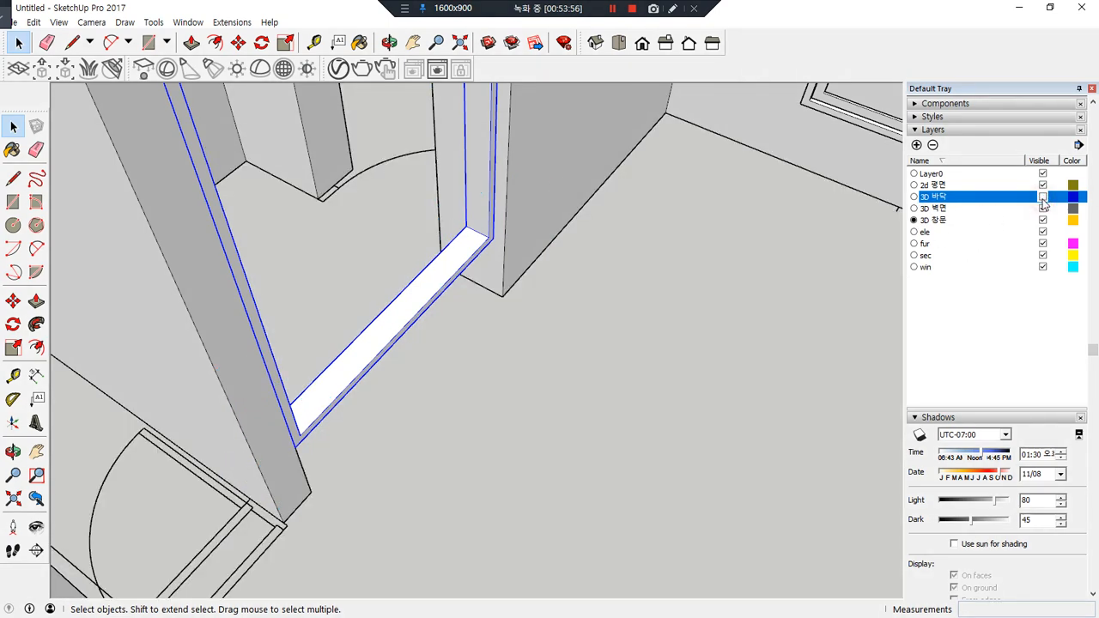
Make the 3D 바닥 layer visible again
click(1042, 220)
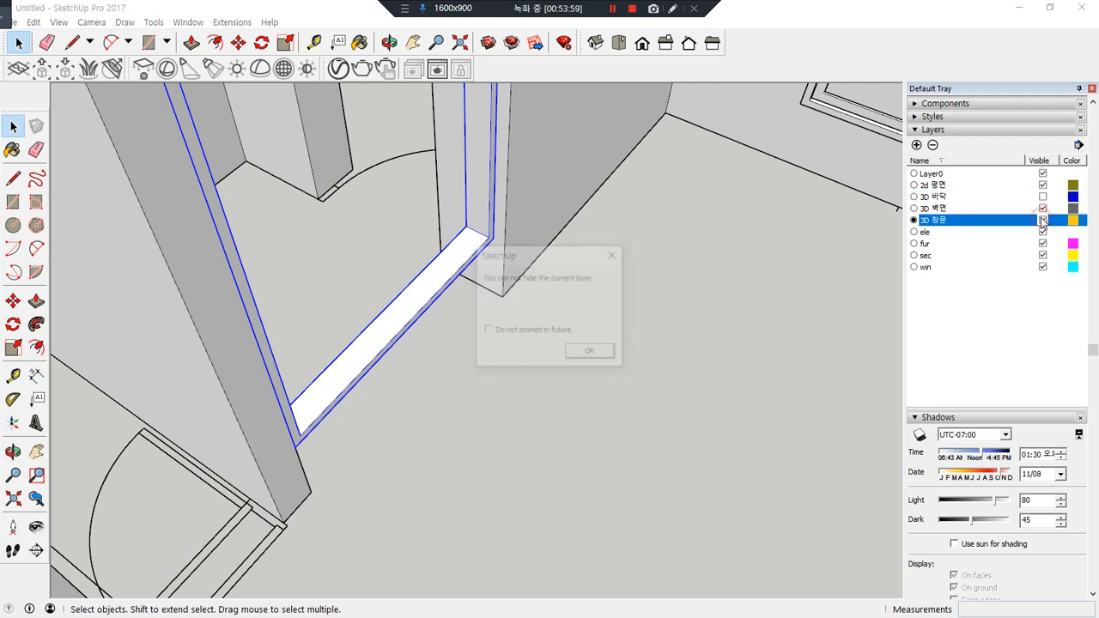
click(592, 353)
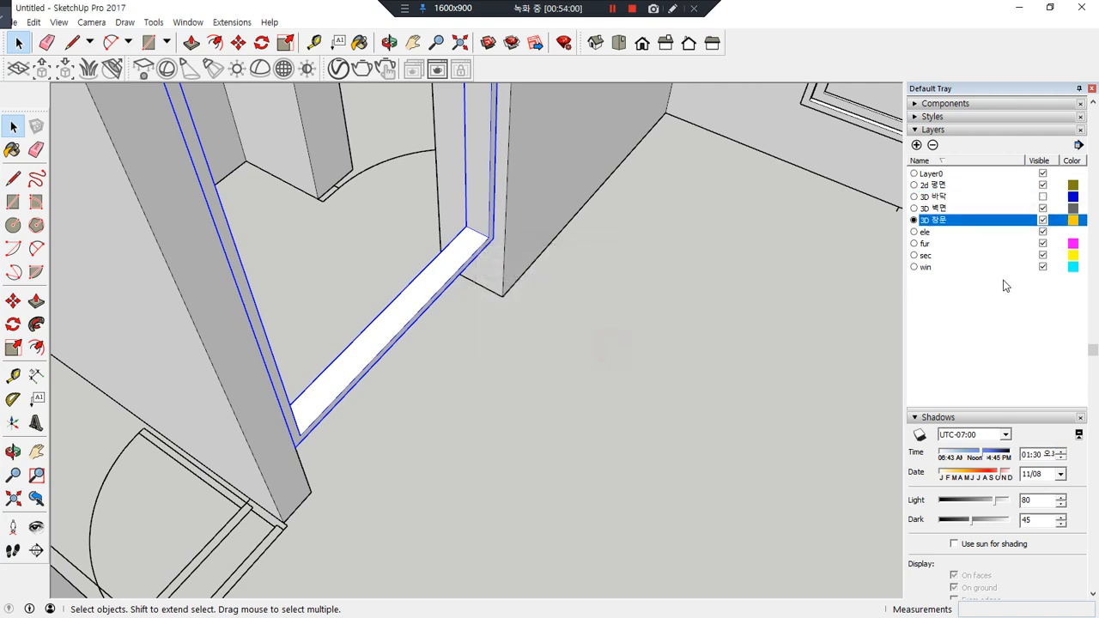
scroll(644, 287, down, 3)
middle_drag(639, 297, 505, 306)
click(1044, 196)
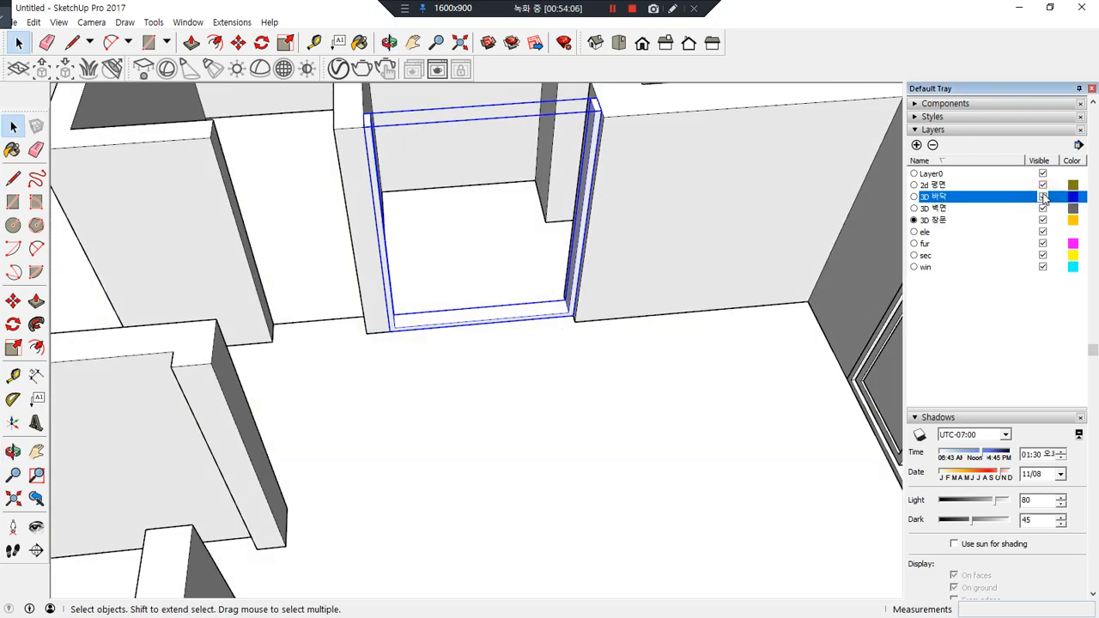
Draw a vertical rectangle from the U-shaped frame's inner upper corner to the midpoint of its lower inner edge, covering half the opening
scroll(520, 340, down, 3)
scroll(442, 184, up, 3)
scroll(613, 188, up, 2)
scroll(561, 233, up, 5)
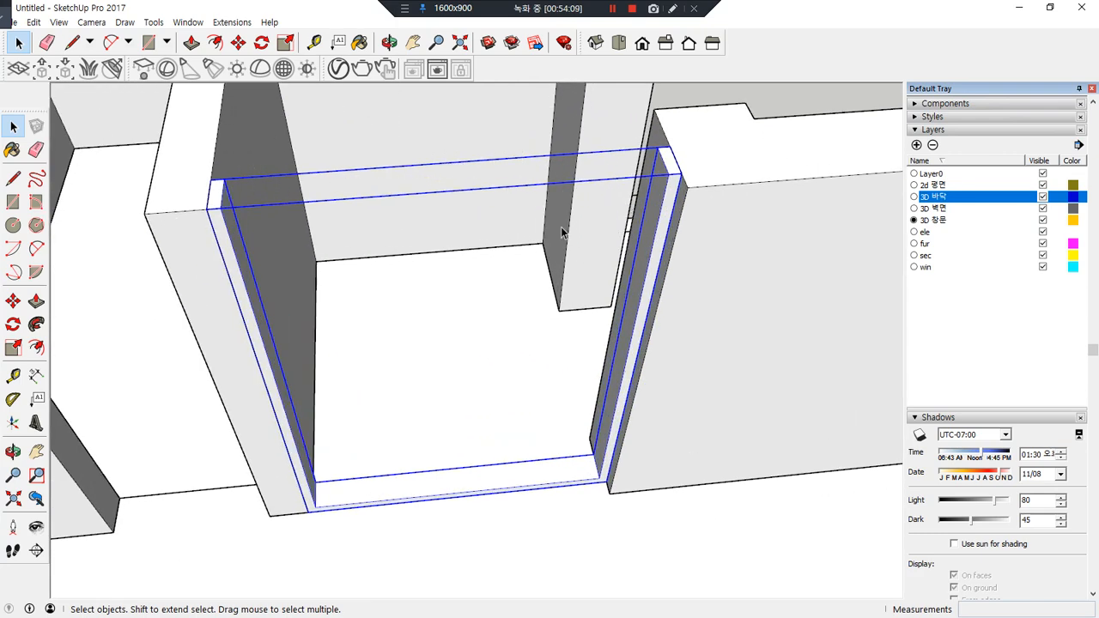
key(r)
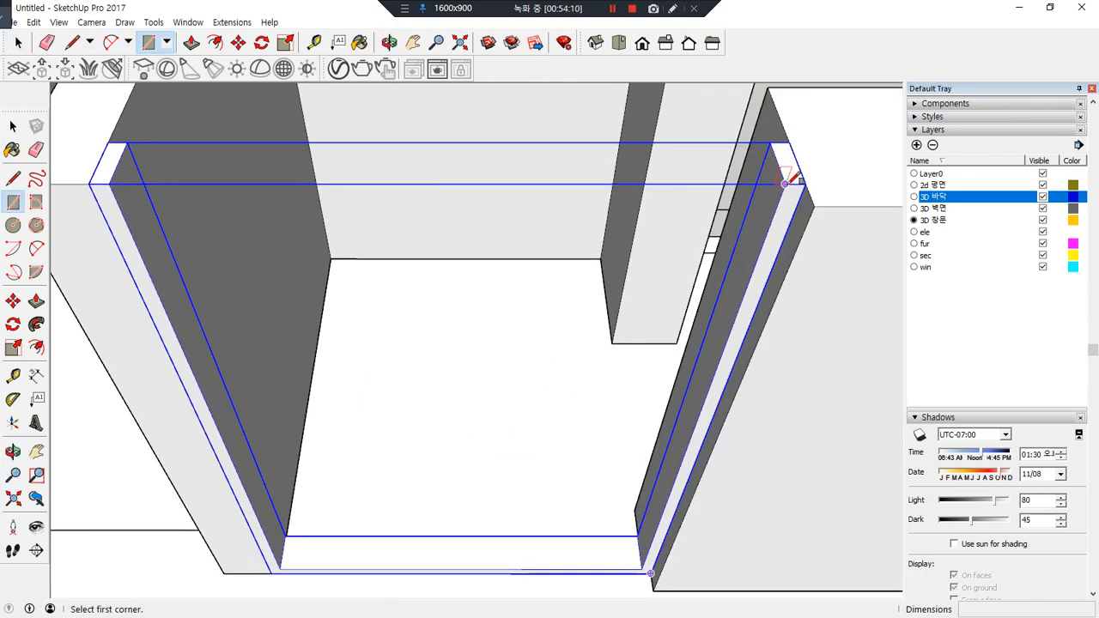
click(785, 184)
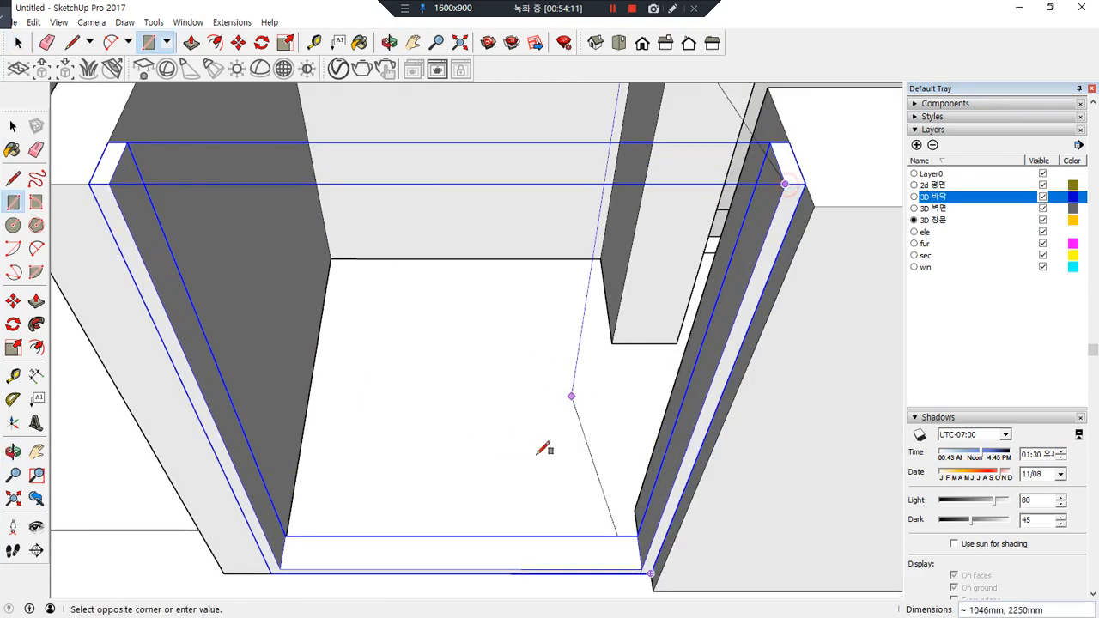
click(460, 569)
key(space)
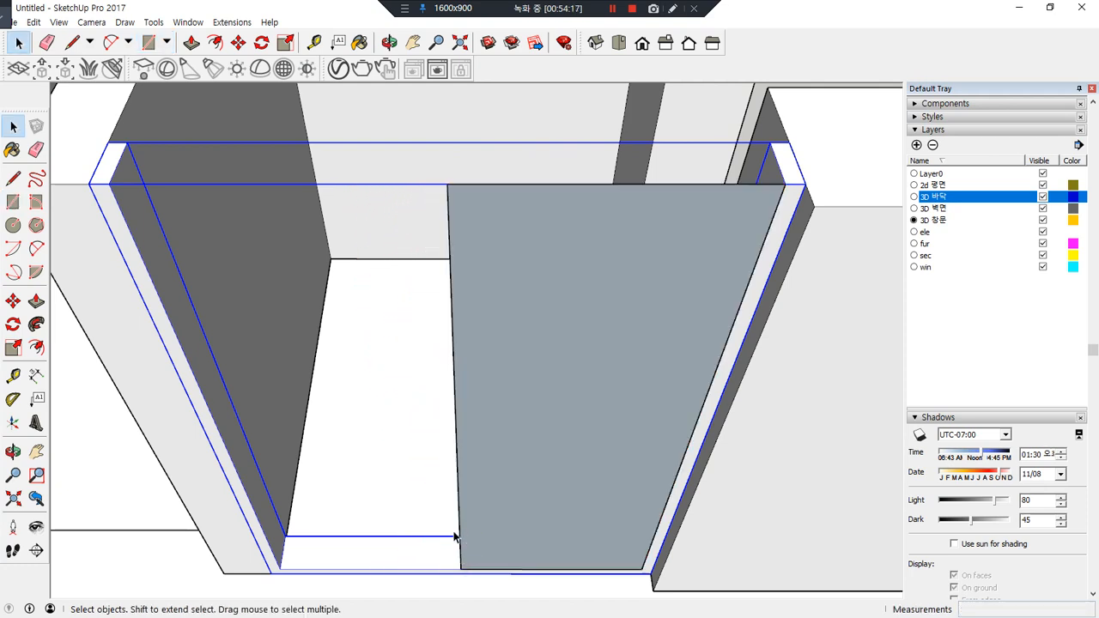
Widen the rectangular panel by moving its vertical edge at the middle of the opening 30 mm outward
key(m)
key(space)
click(460, 502)
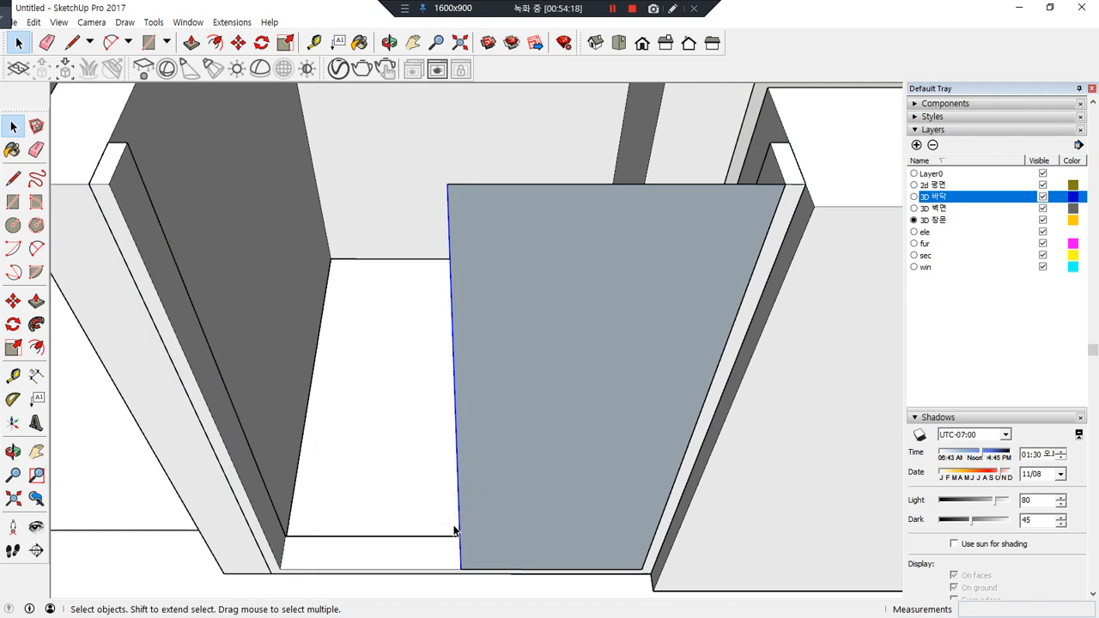
key(m)
click(460, 567)
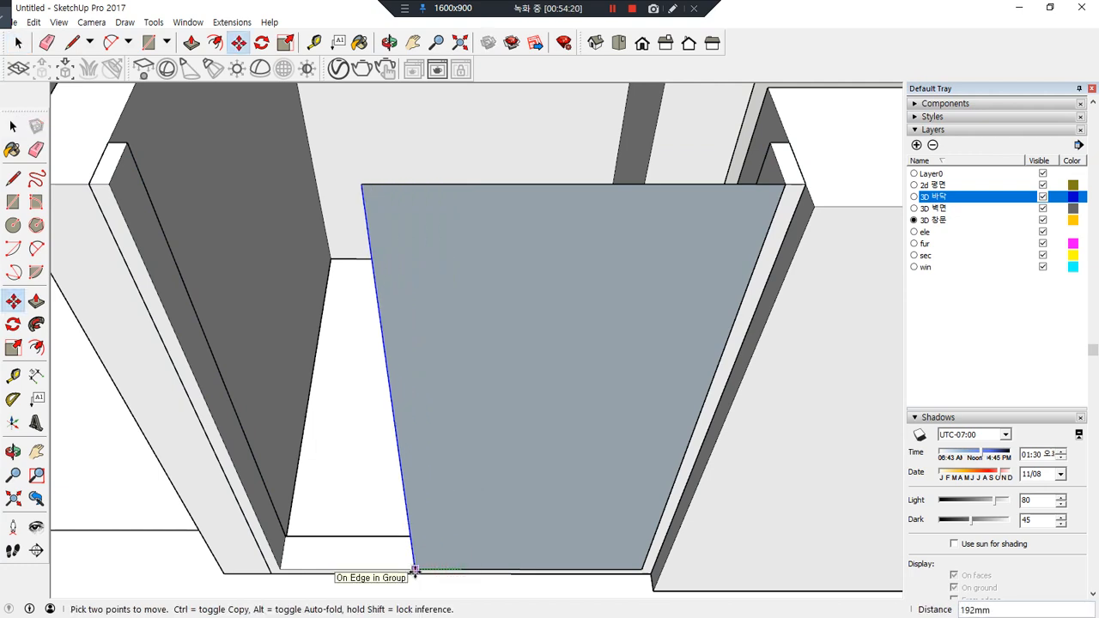
text(30)
key(Return)
key(space)
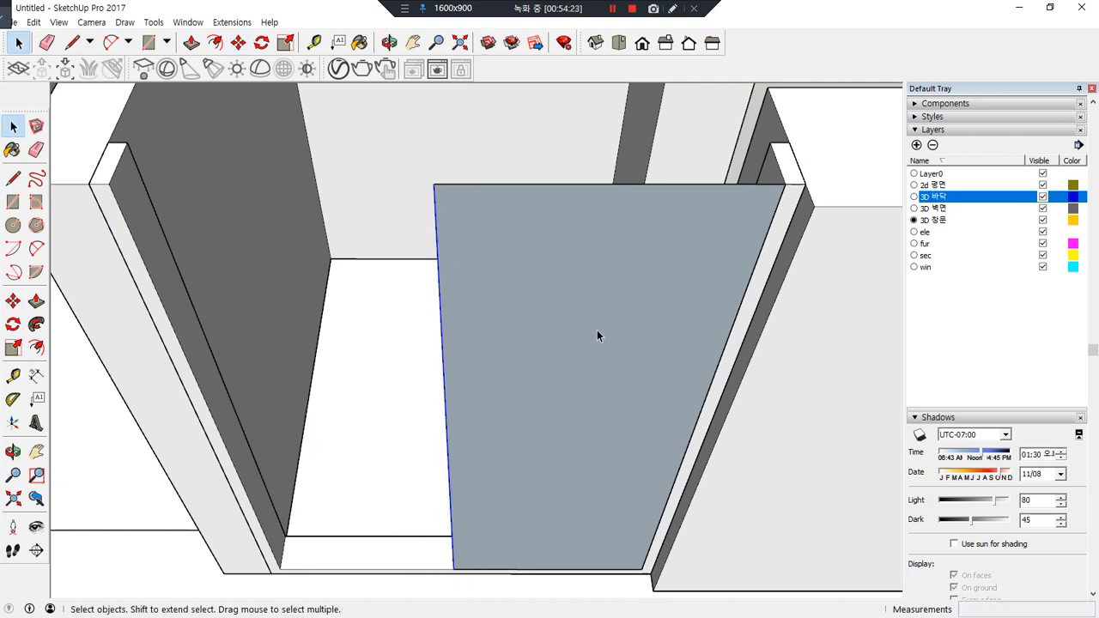
Select the rectangular panel's face together with its four boundary edges, leaving out the surrounding geometry
key(f)
key(space)
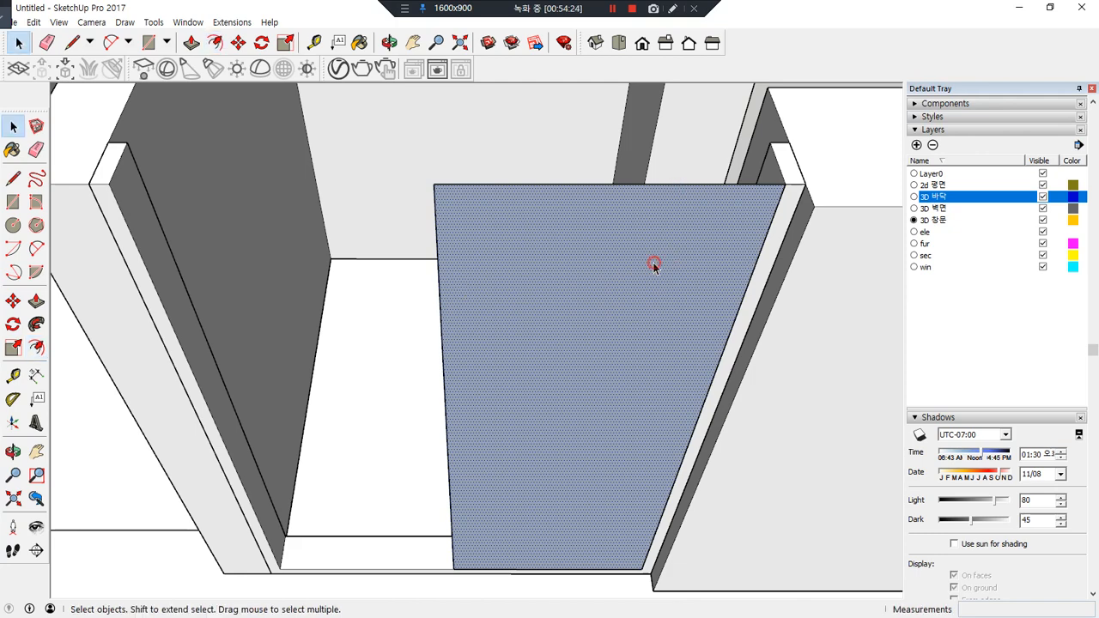
click(604, 223)
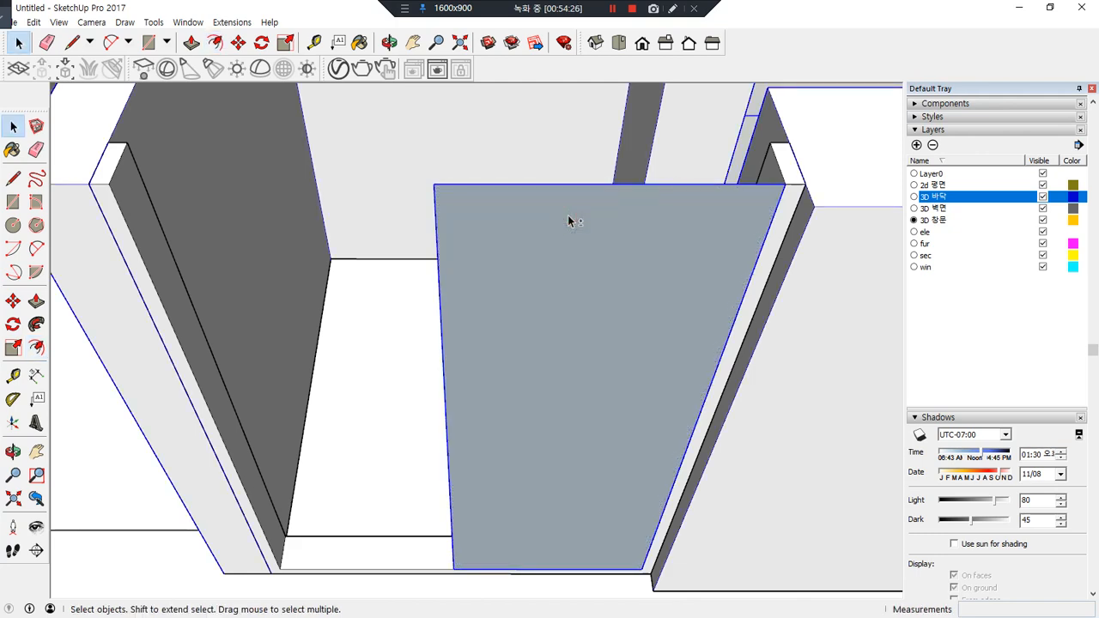
click(504, 340)
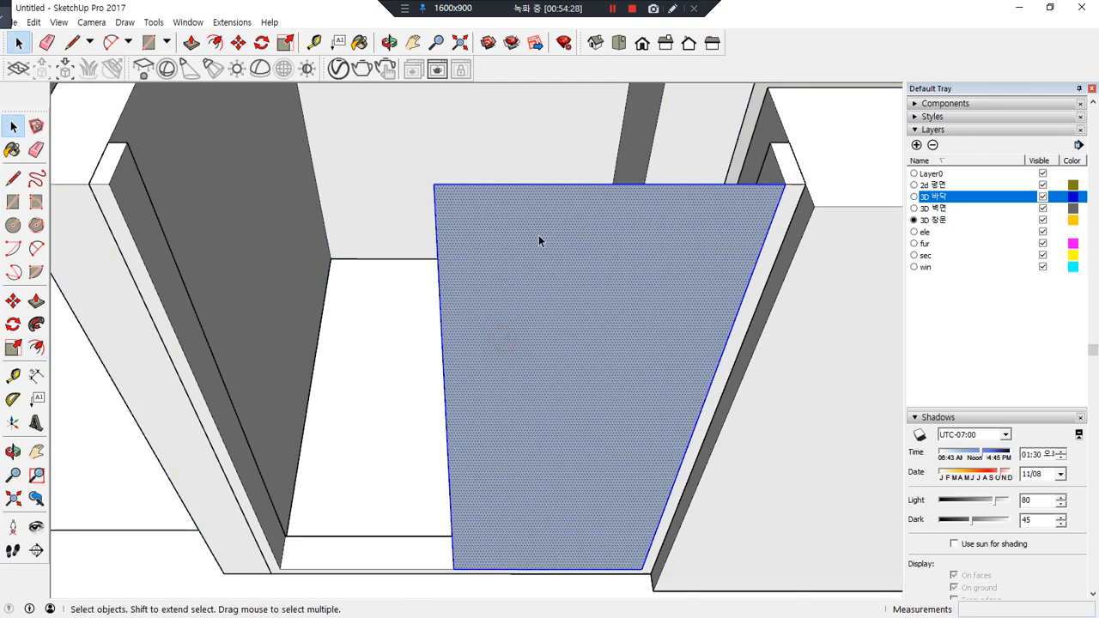
Offset the side and bottom edges of the window panel 60 mm inward and erase its top edge, leaving a U-shaped profile
shift+click(533, 186)
shift+click(527, 249)
key(f)
click(644, 283)
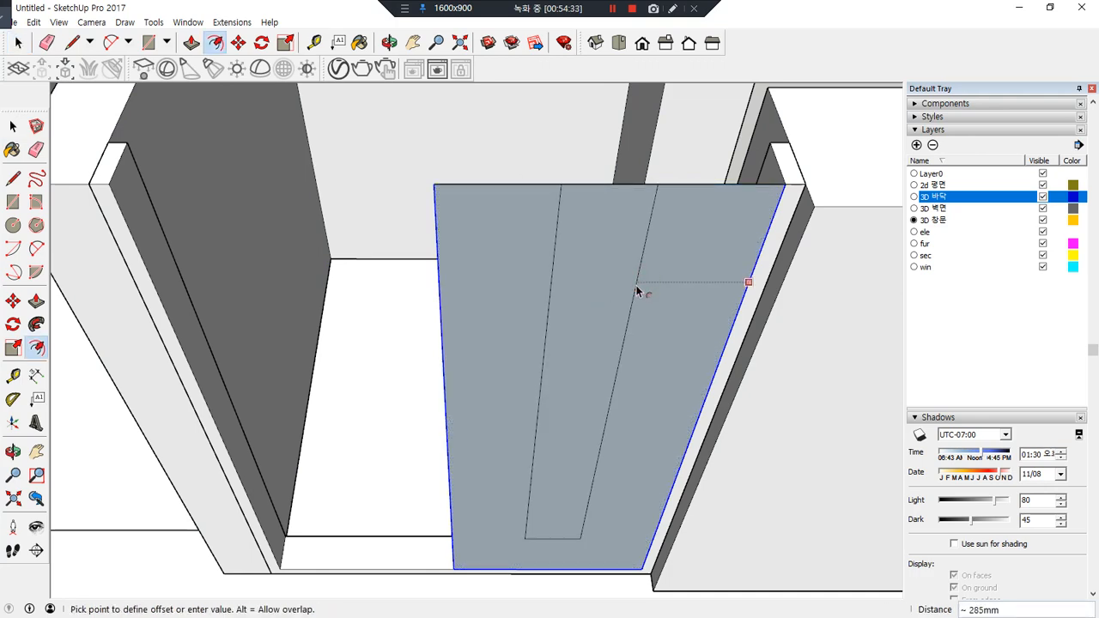
text(60)
key(Return)
key(e)
click(515, 187)
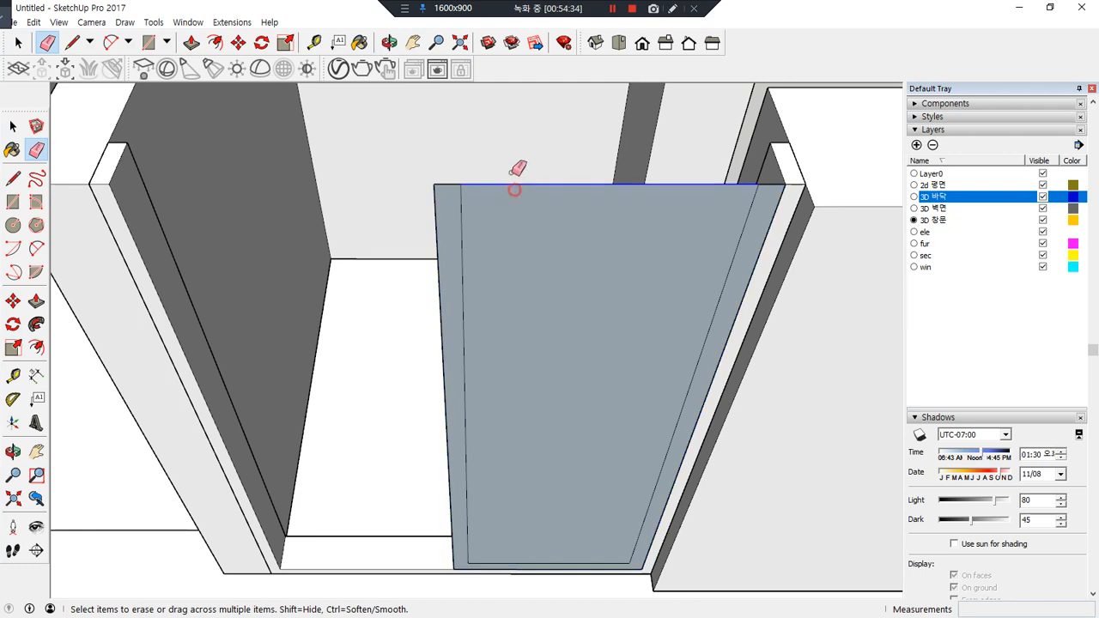
key(space)
Push/Pull the U-shaped sash profile to a thickness of 40 mm
key(p)
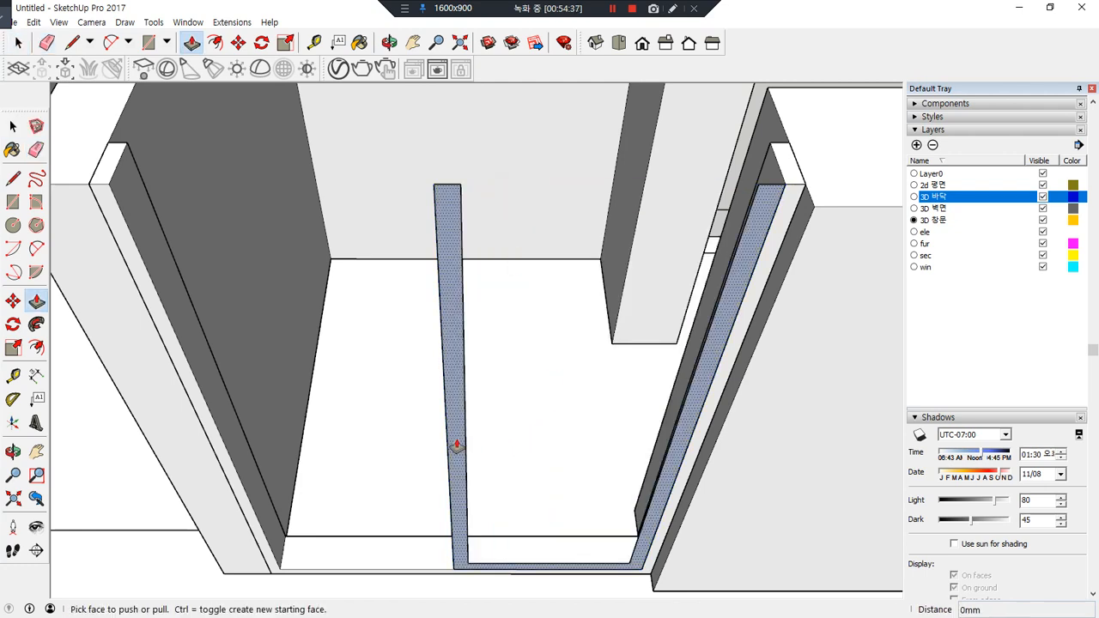
click(454, 444)
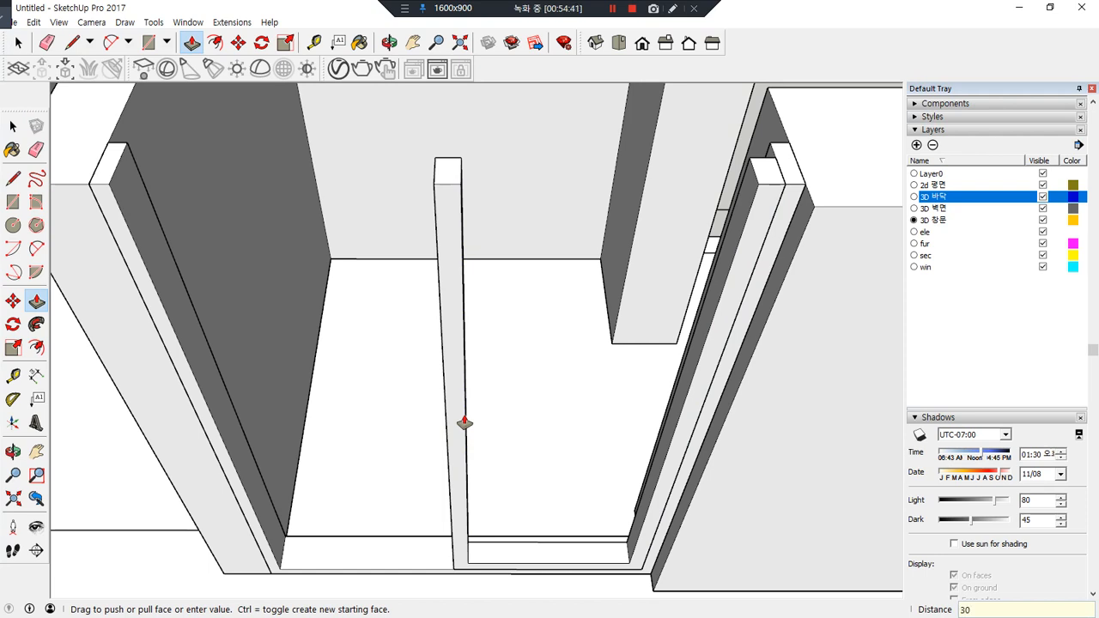
text(40)
key(Return)
key(space)
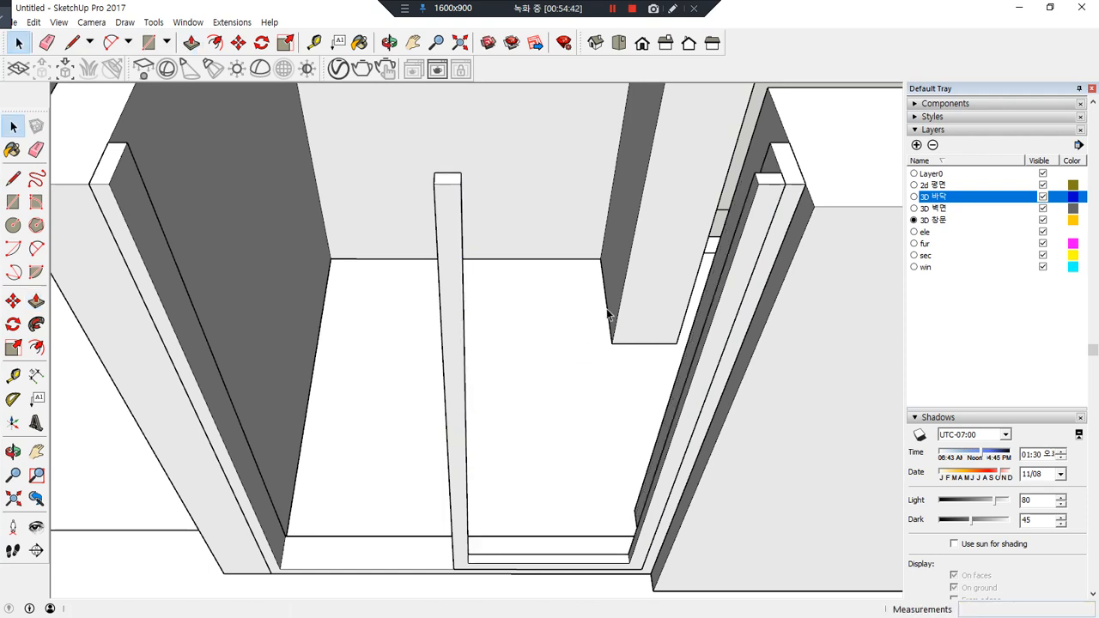
Select all the connected geometry of the sash frame and make it a group
triple_click(456, 205)
right_click(456, 204)
key(g)
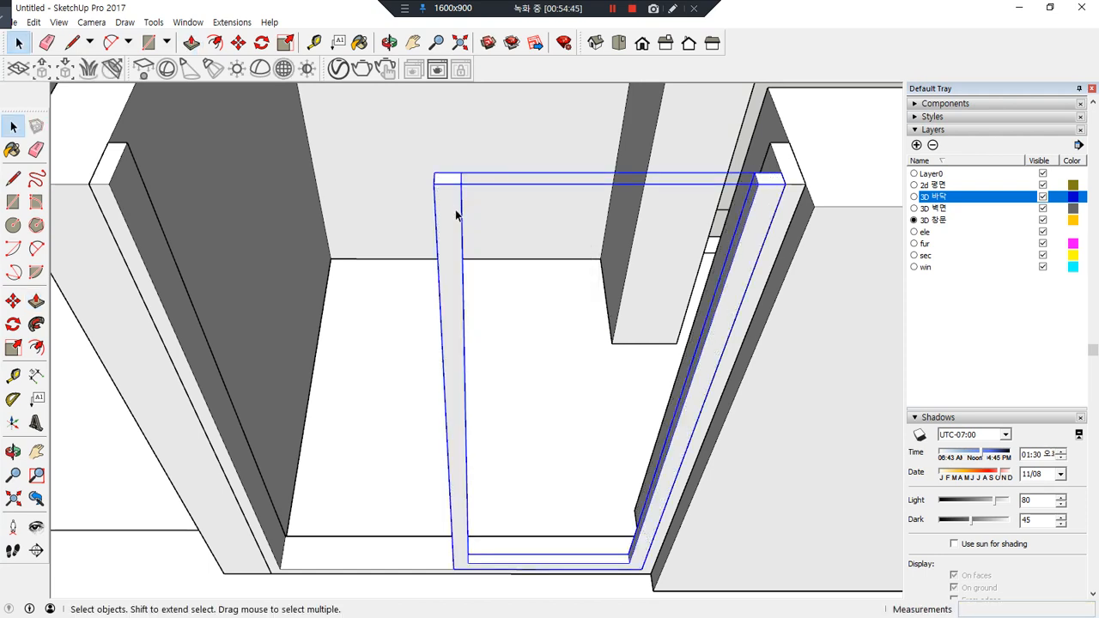
Draw a glass pane rectangle inside the sash frame, between its inner top corner and the opposite inner bottom corner
key(r)
click(459, 184)
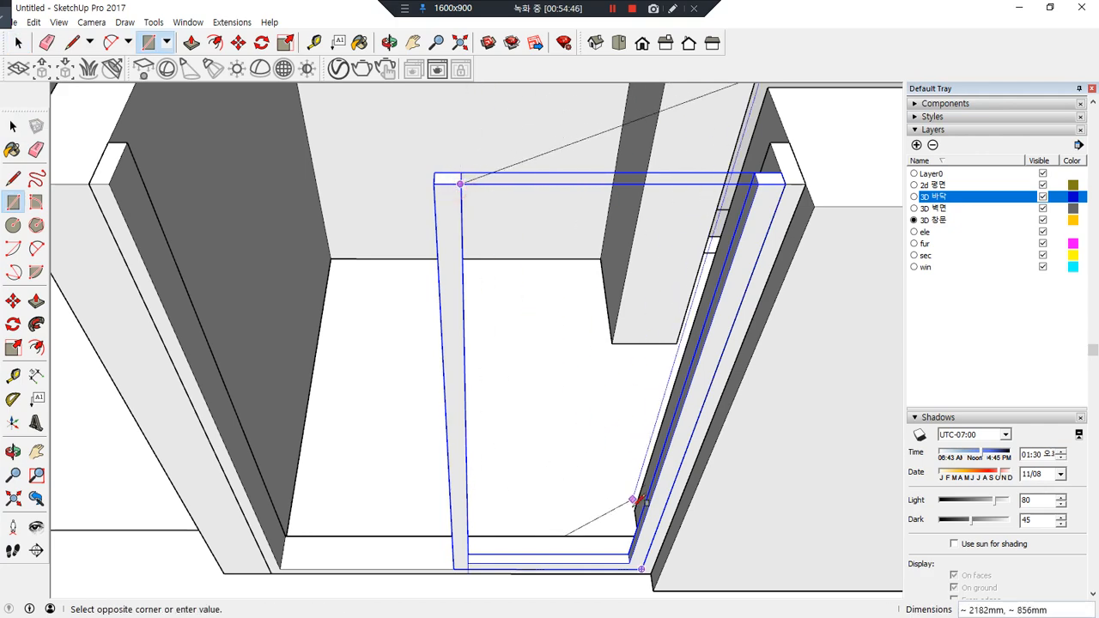
click(632, 563)
middle_drag(376, 442, 634, 336)
key(space)
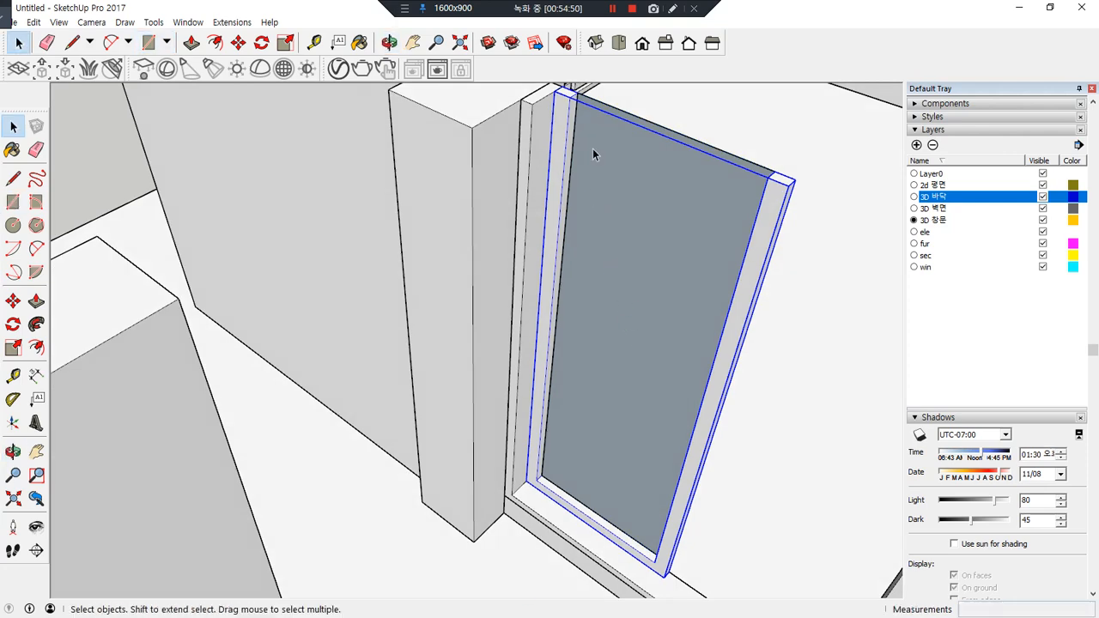
Move the glass pane 20 mm to the middle of the sash frame's thickness
scroll(586, 120, up, 6)
scroll(519, 167, down, 1)
middle_drag(519, 167, 468, 373)
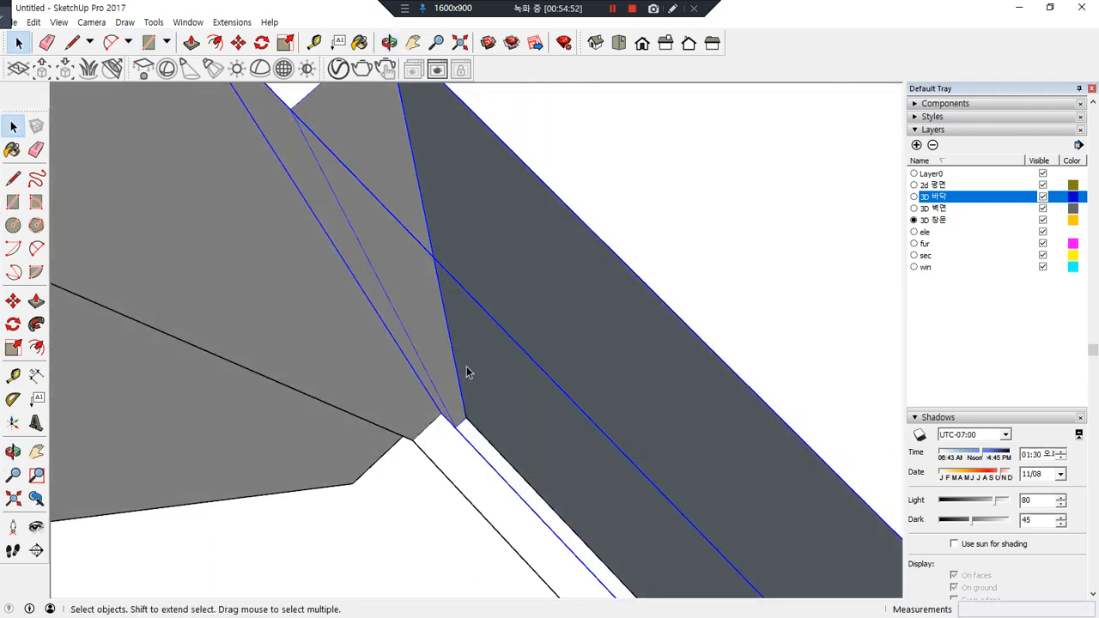
mouse_move(596, 200)
shift+middle_down()
mouse_move(670, 380)
mouse_move(569, 257)
mouse_move(378, 97)
shift+middle_up()
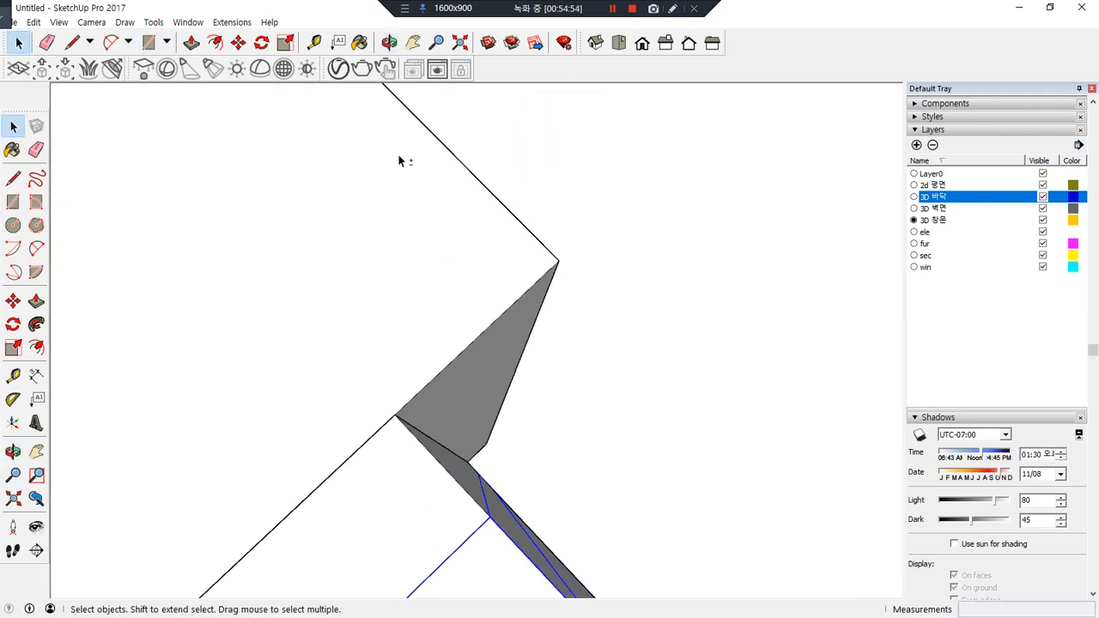
mouse_move(392, 348)
shift+middle_down()
mouse_move(401, 212)
mouse_move(370, 93)
shift+middle_up()
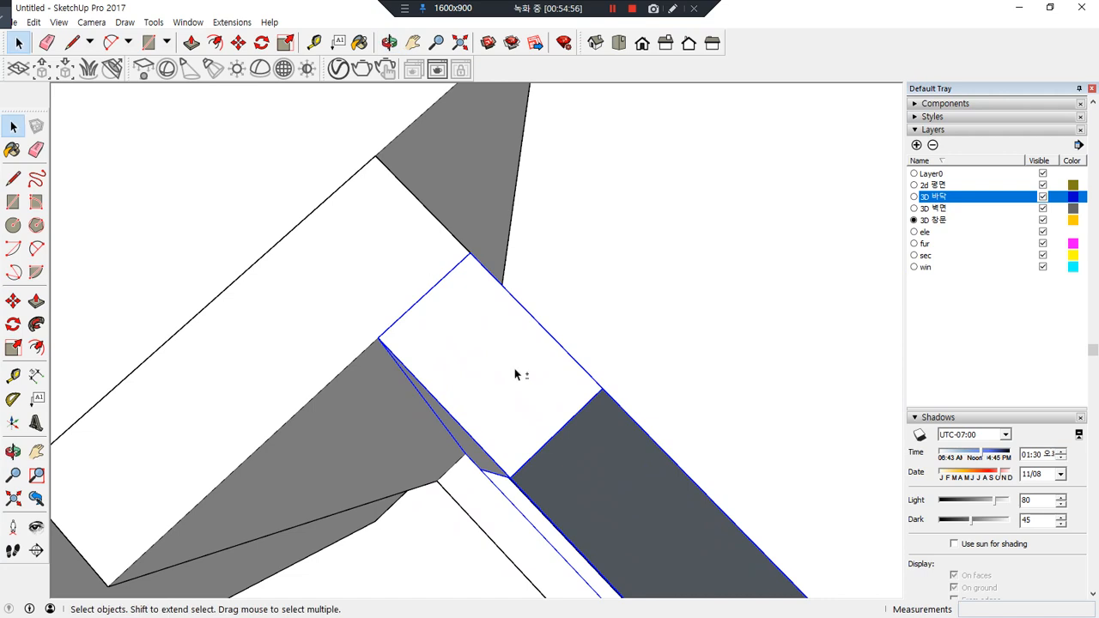
click(633, 485)
key(m)
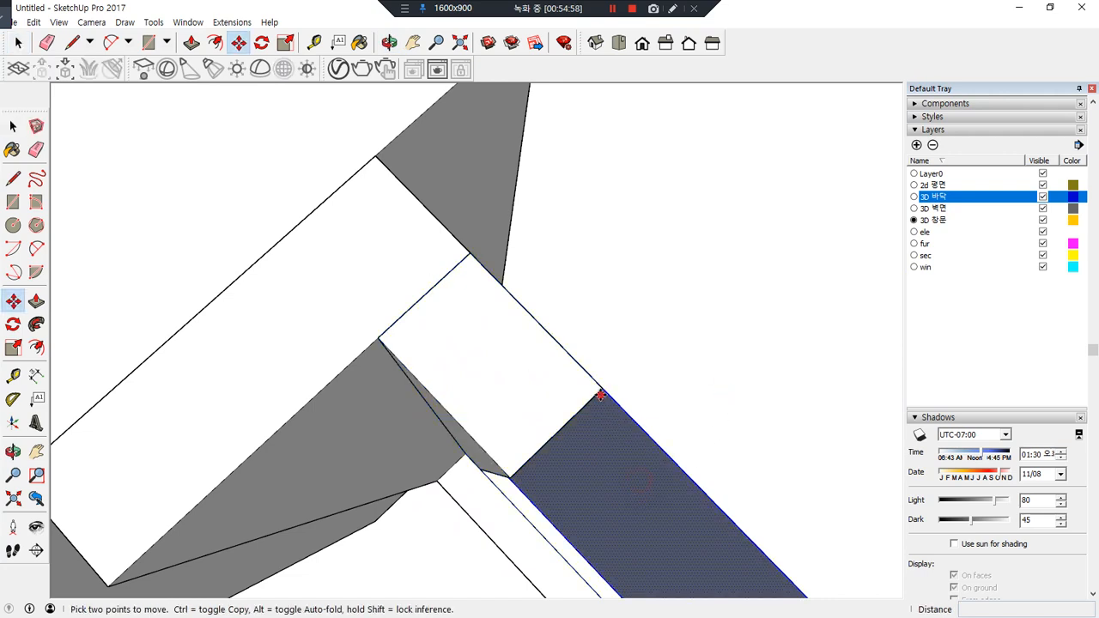
click(601, 399)
click(559, 431)
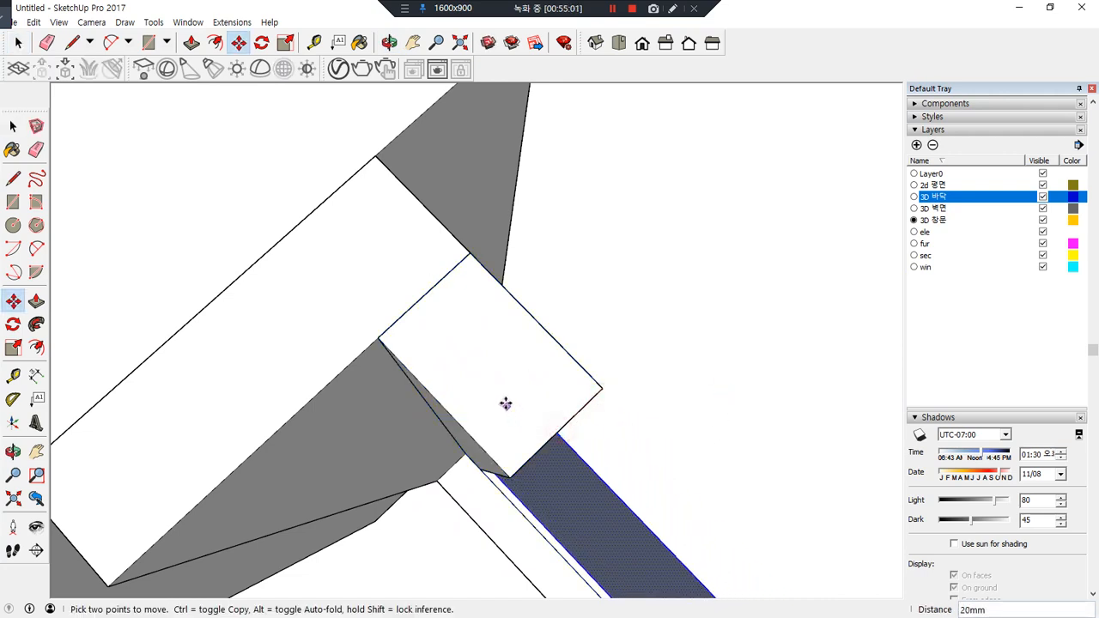
Select the sash frame together with its glass and move both inward from the outer frame's edge
key(space)
click(483, 379)
key(m)
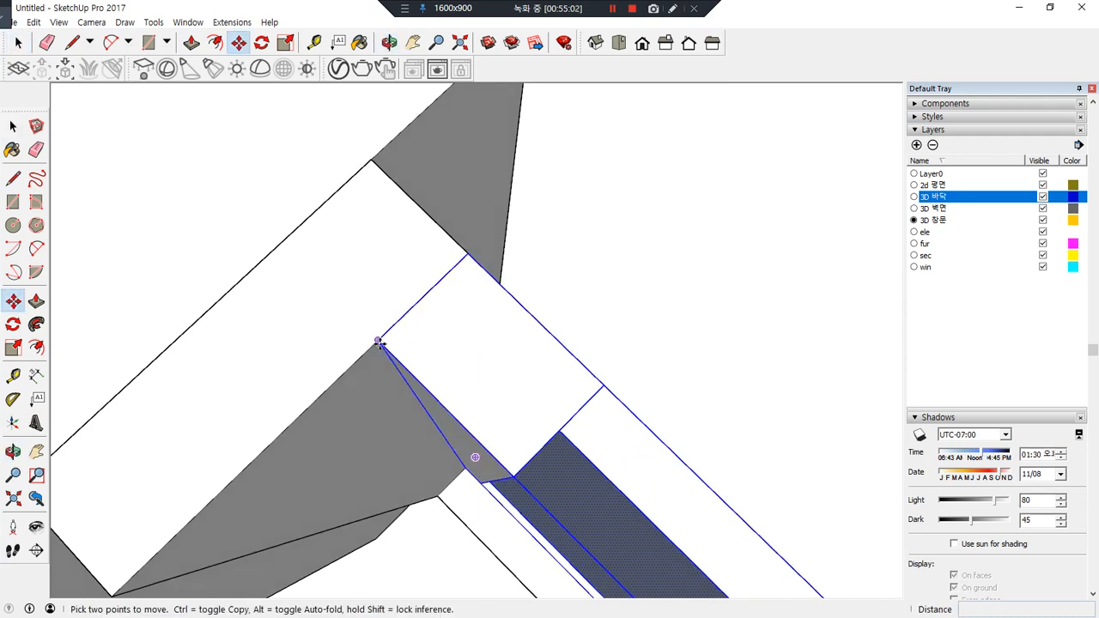
click(379, 340)
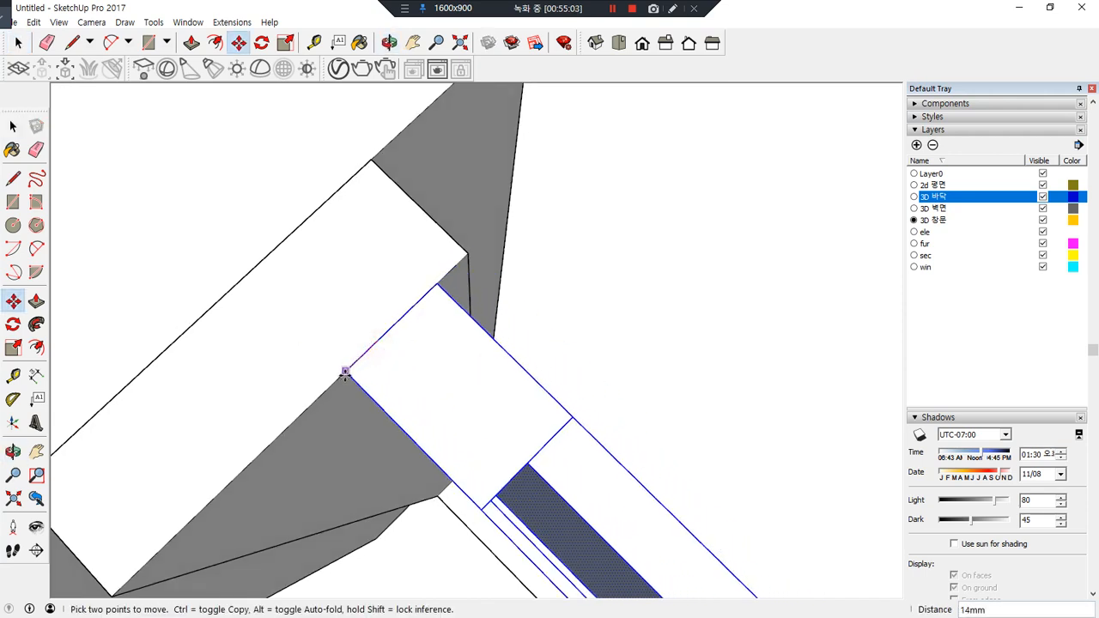
click(308, 409)
Copy the glazed sash to the other half of the opening, placed against the first sash's face so their stiles overlap
scroll(403, 415, down, 4)
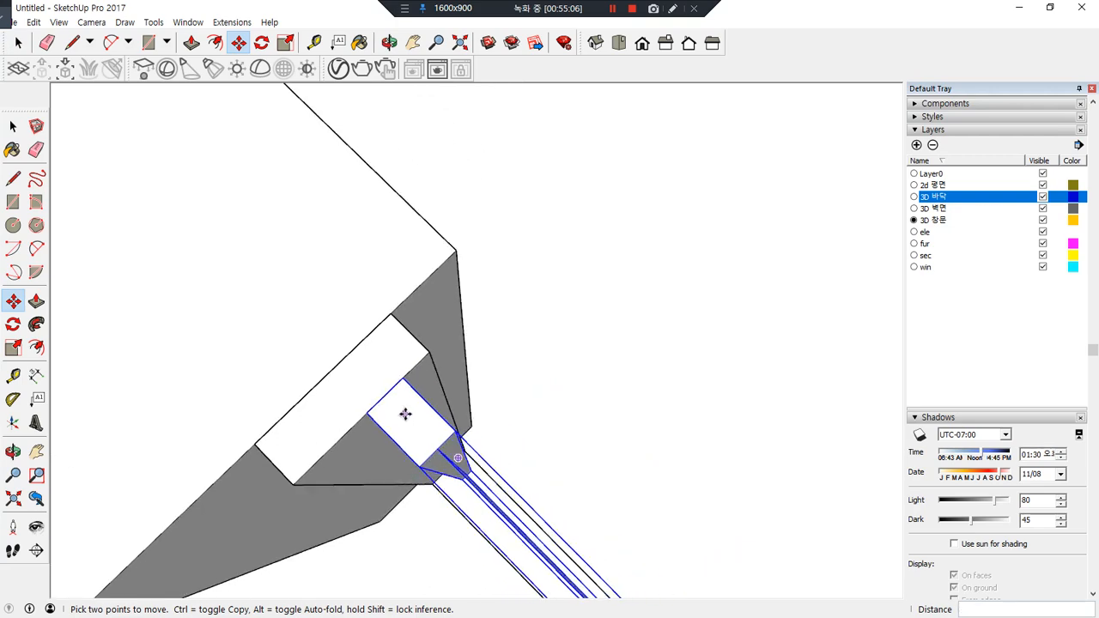
shift+middle_drag(544, 483, 534, 347)
shift+middle_drag(464, 306, 472, 365)
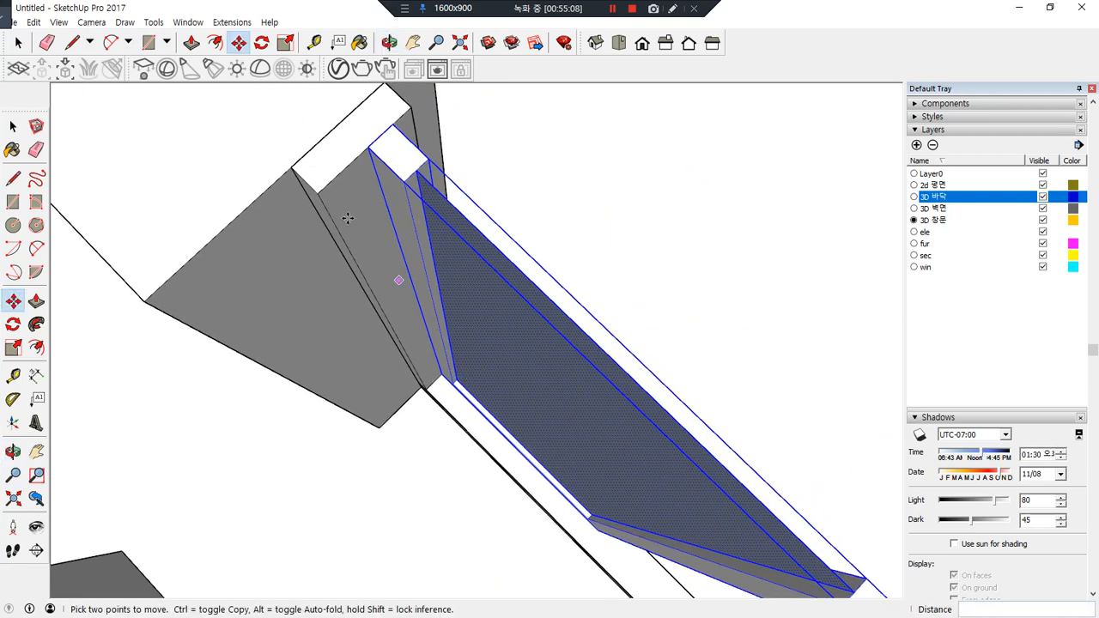
click(392, 125)
key(ctrl)
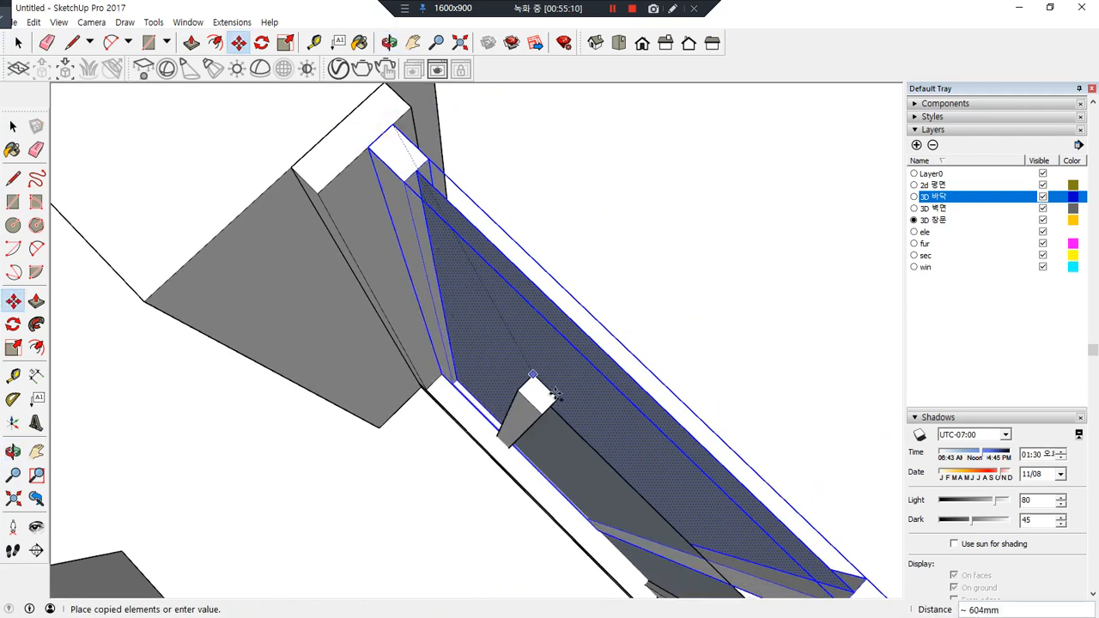
shift+middle_drag(776, 503, 595, 378)
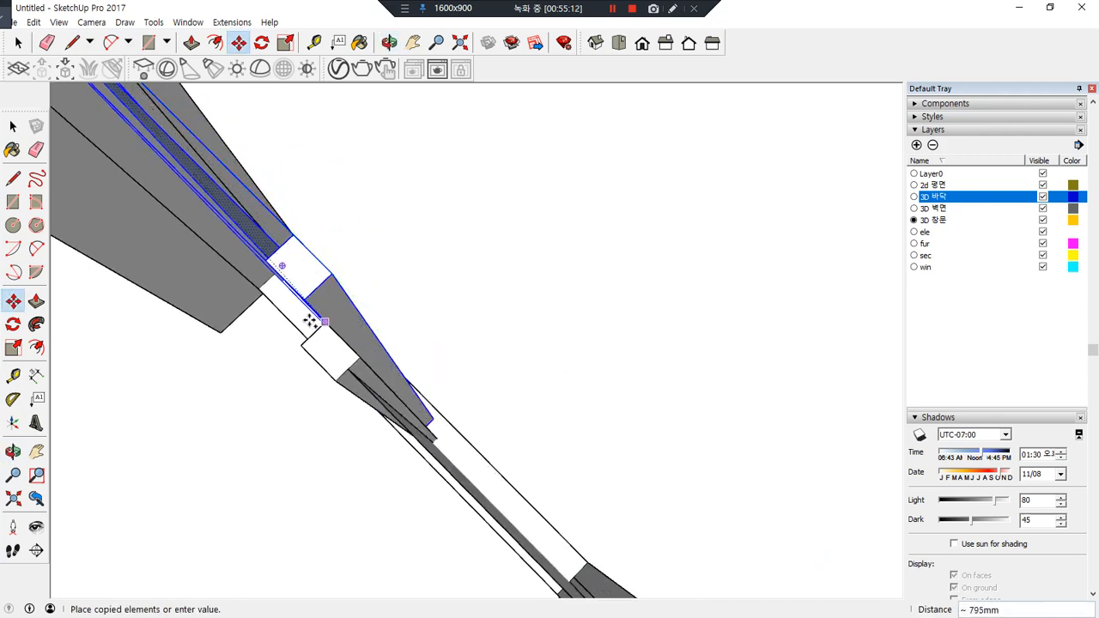
click(270, 264)
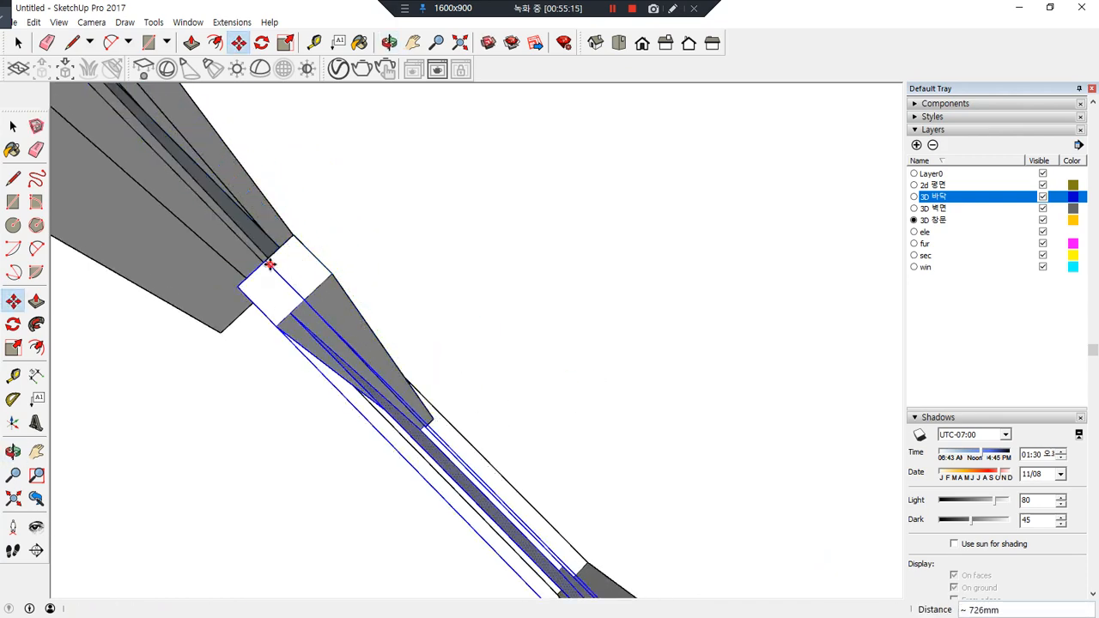
Examine the finished two-sash window and the surrounding rooms from several angles
scroll(293, 380, down, 4)
middle_drag(309, 452, 643, 216)
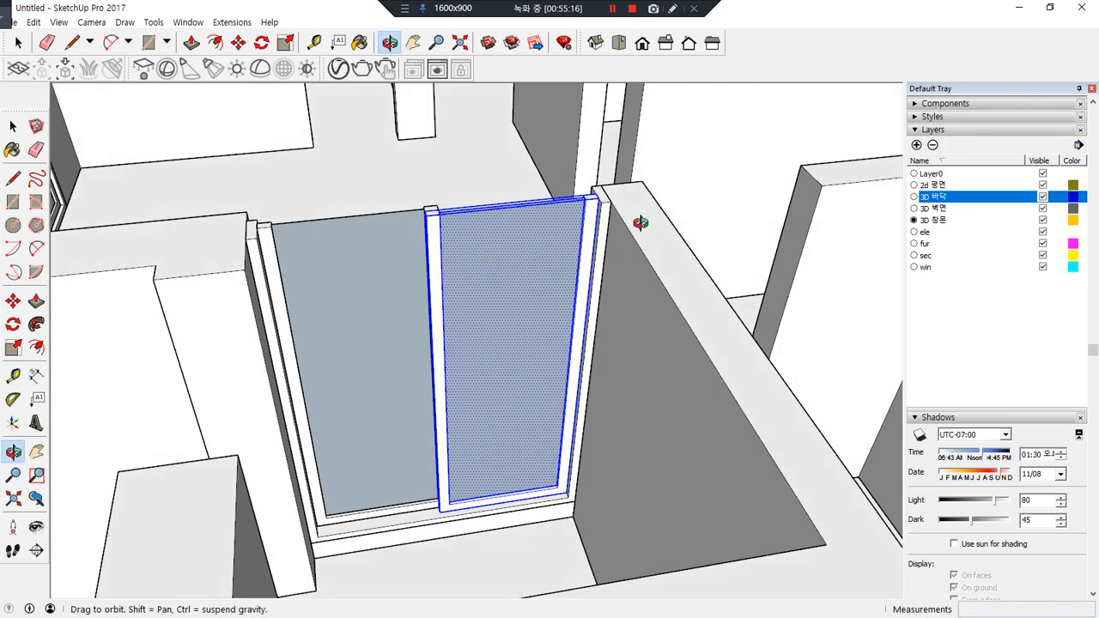
key(space)
click(537, 536)
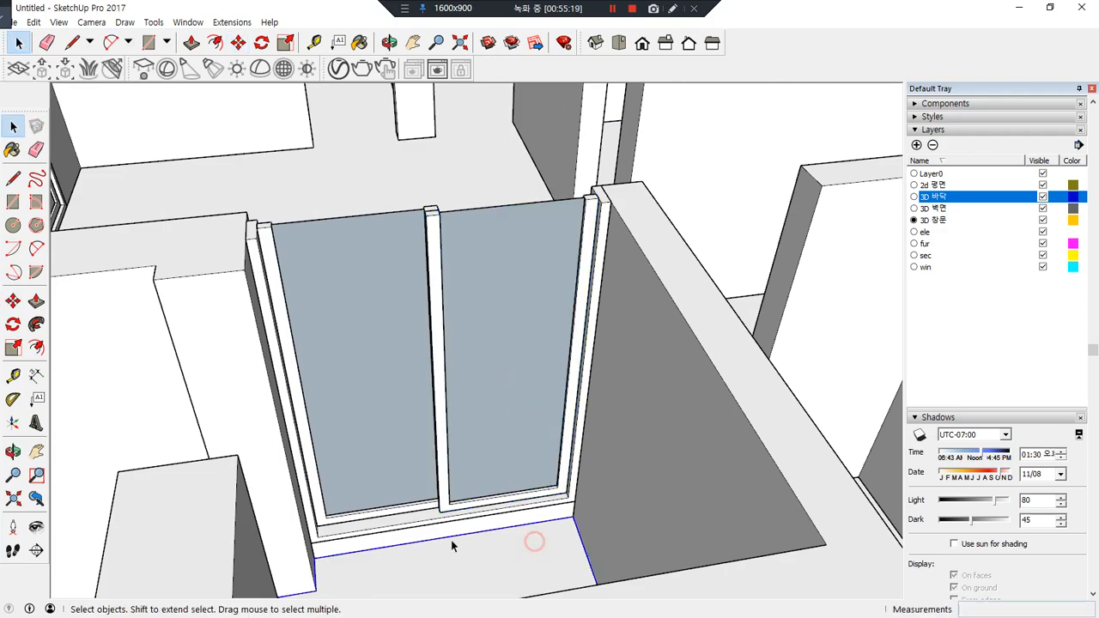
scroll(410, 515, down, 5)
click(801, 198)
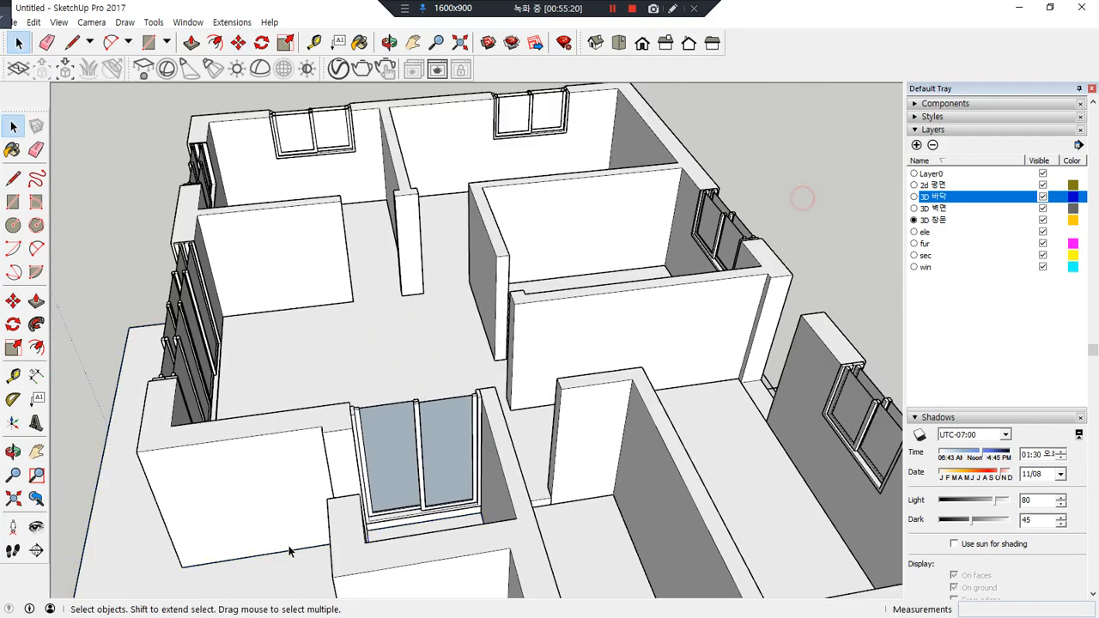
middle_drag(291, 551, 584, 515)
middle_drag(348, 492, 204, 459)
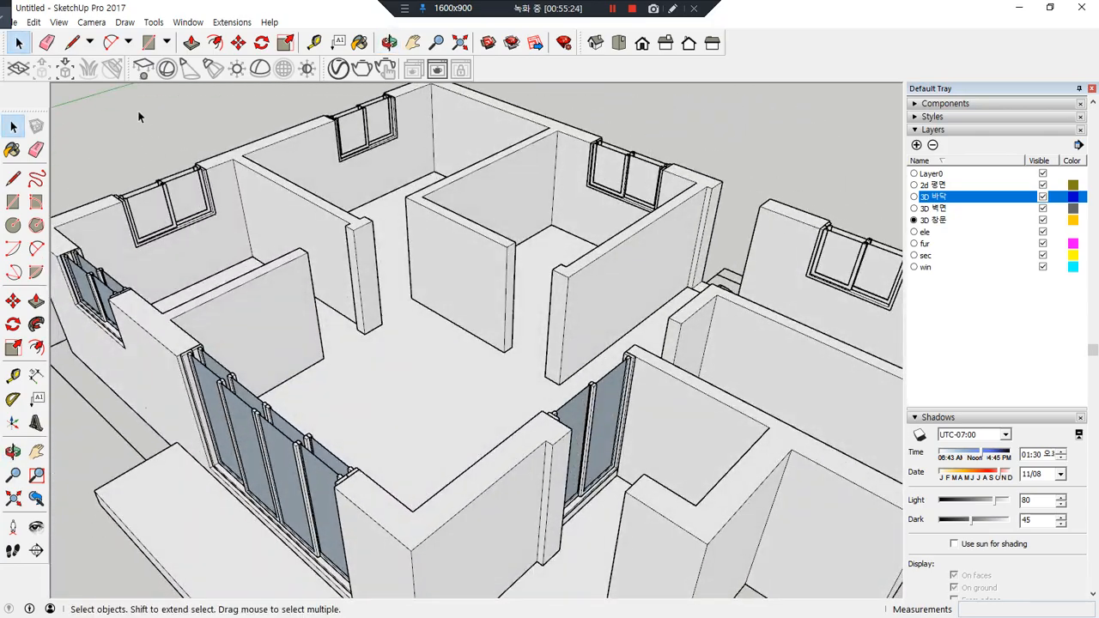
middle_drag(138, 121, 825, 361)
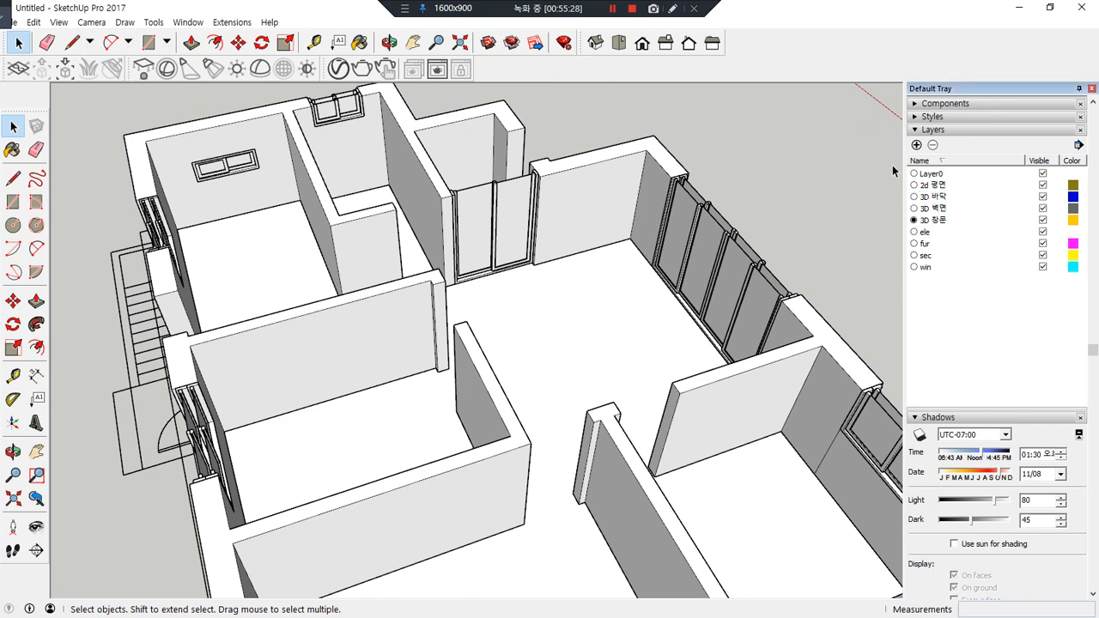
Add a layer named "3D 방문" and make it the active layer
click(916, 145)
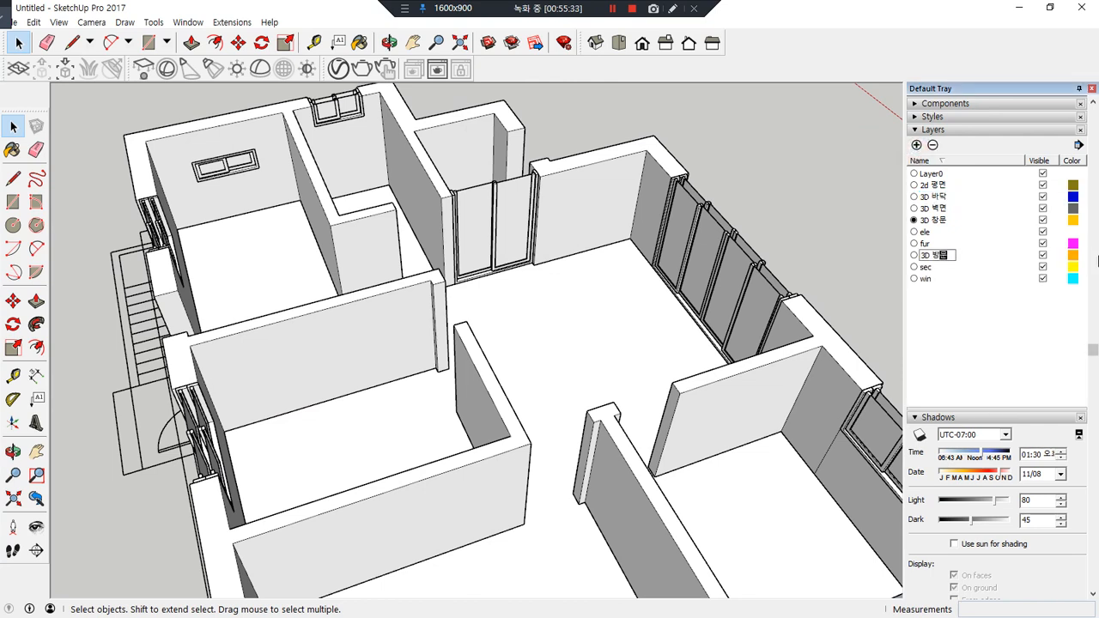
key(Return)
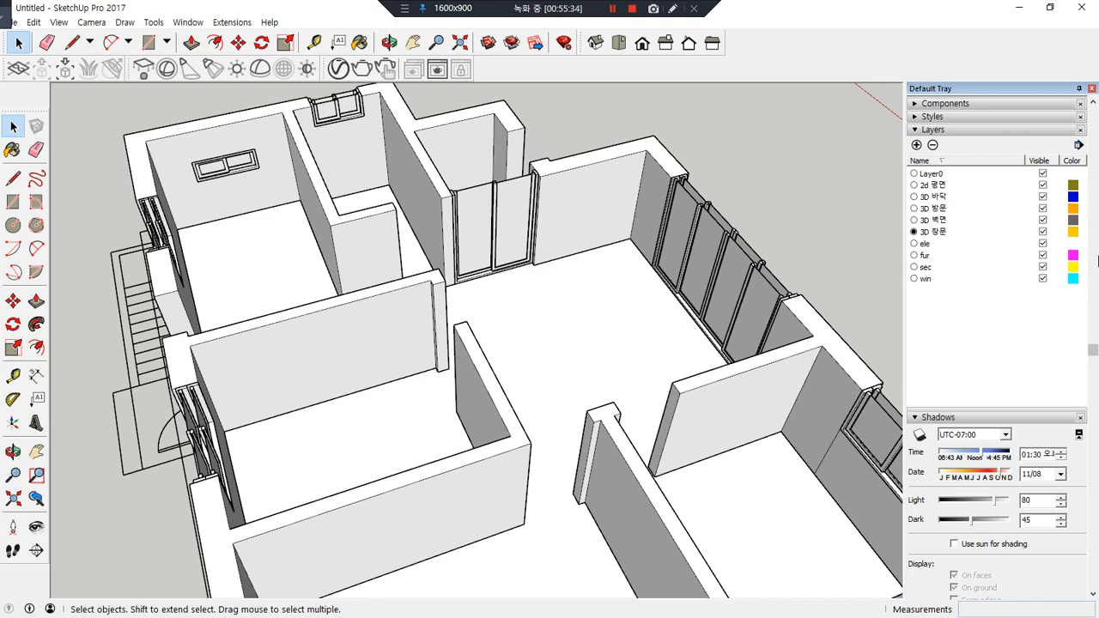
click(914, 209)
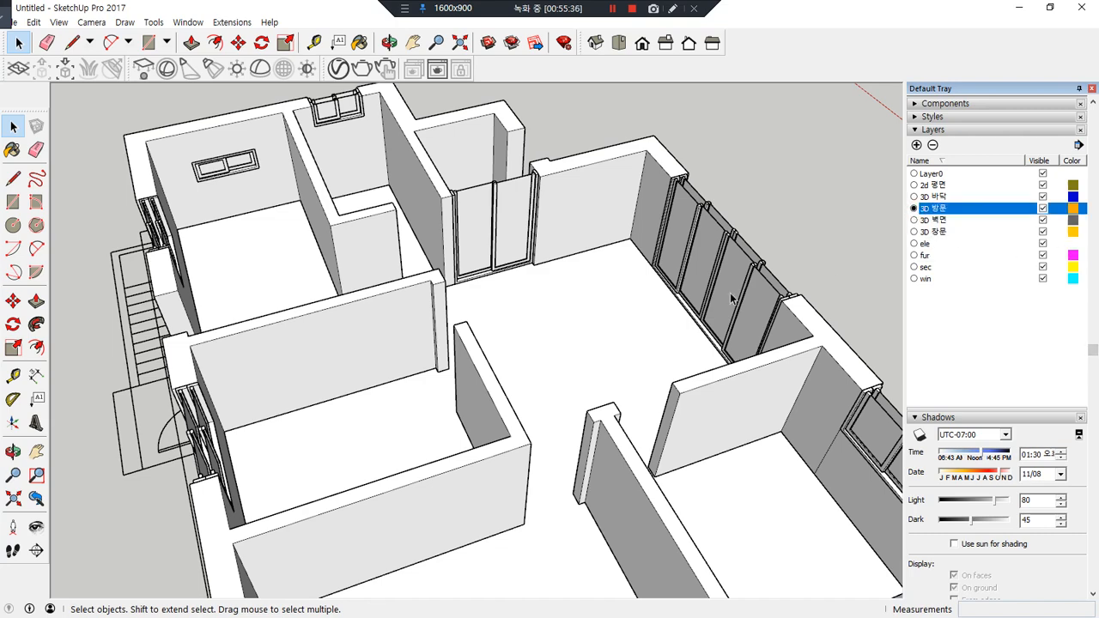
Try to draw a 900 x 2100 mm rectangle across the doorway, starting from the wall end's upper corner
middle_drag(405, 318, 456, 172)
scroll(455, 237, up, 6)
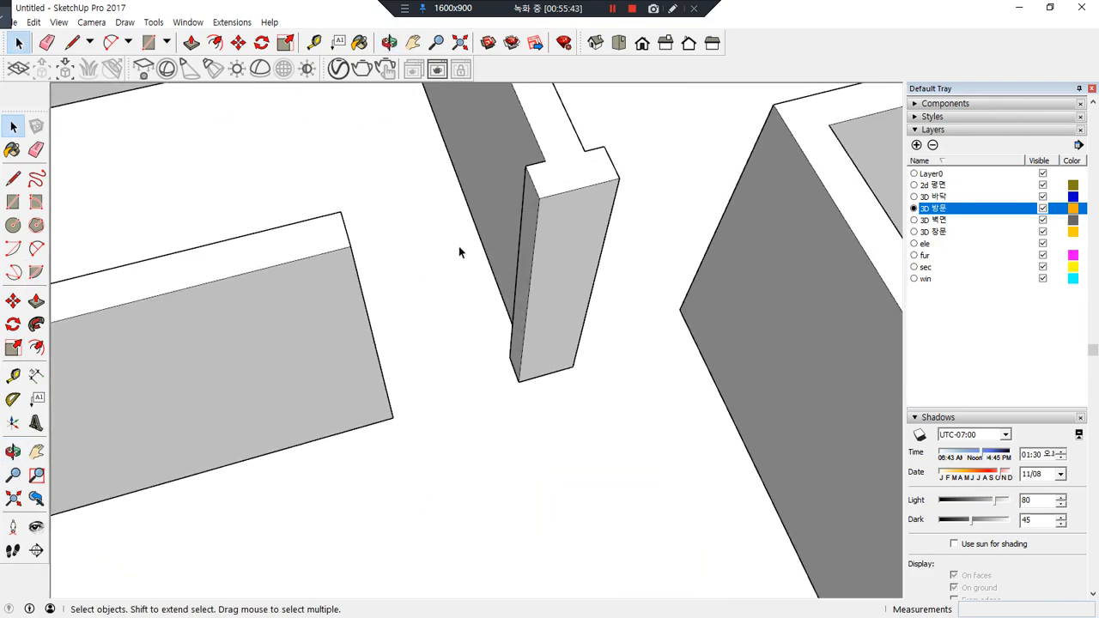
middle_drag(459, 247, 421, 241)
key(r)
click(302, 192)
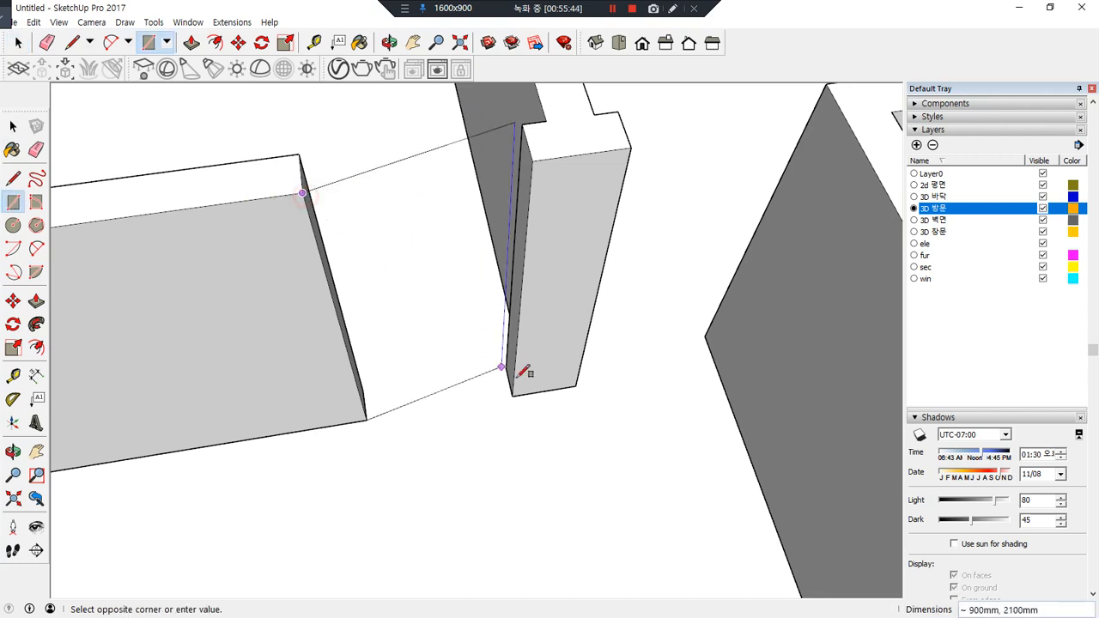
click(513, 395)
middle_drag(405, 338, 419, 328)
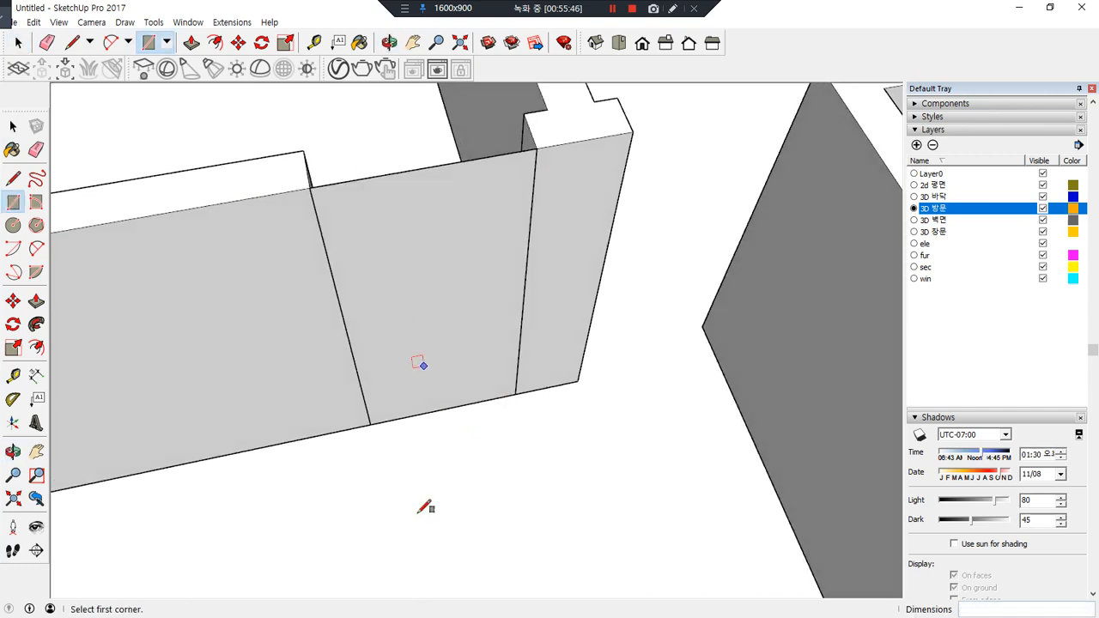
Draw a 2100 x 900 mm rectangle across the doorway from the wall end's lower corner to the opposite pier's upper corner
scroll(365, 419, up, 6)
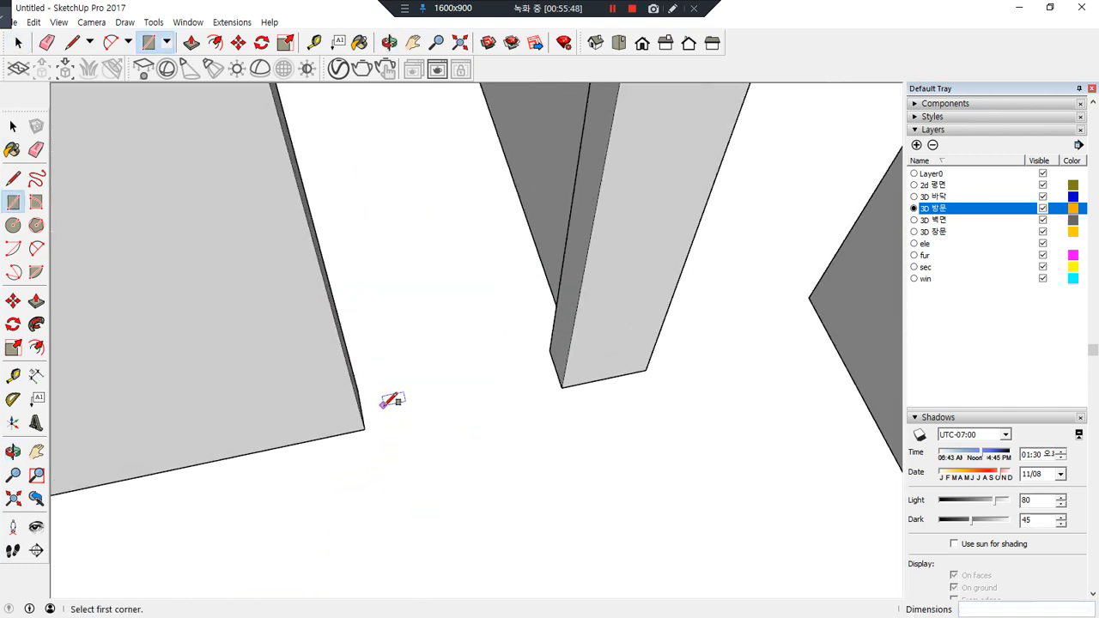
click(344, 424)
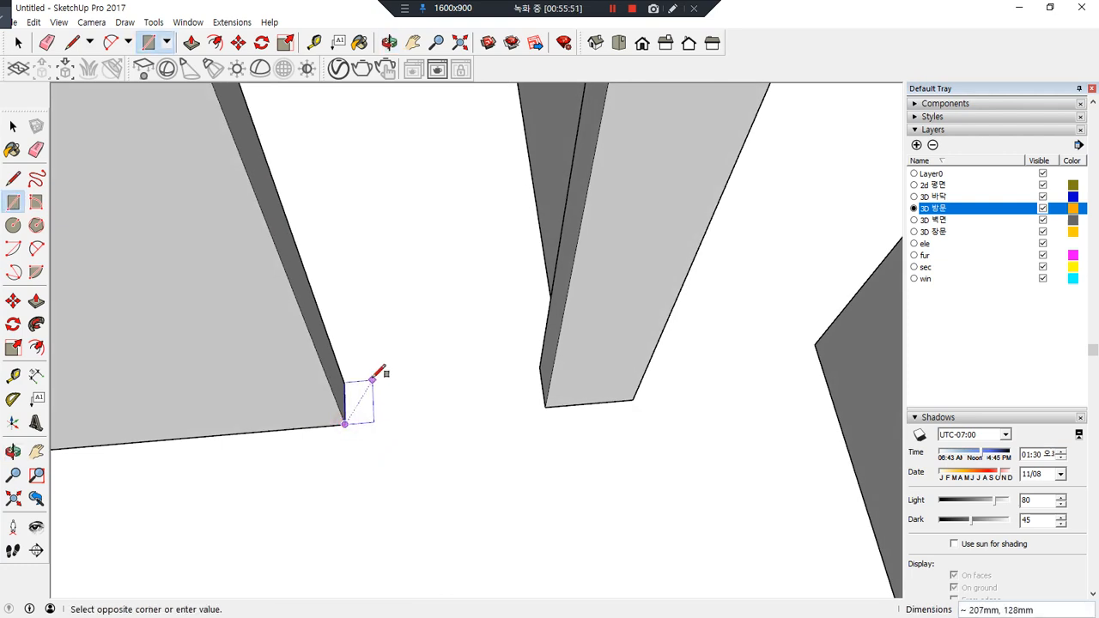
scroll(421, 361, down, 3)
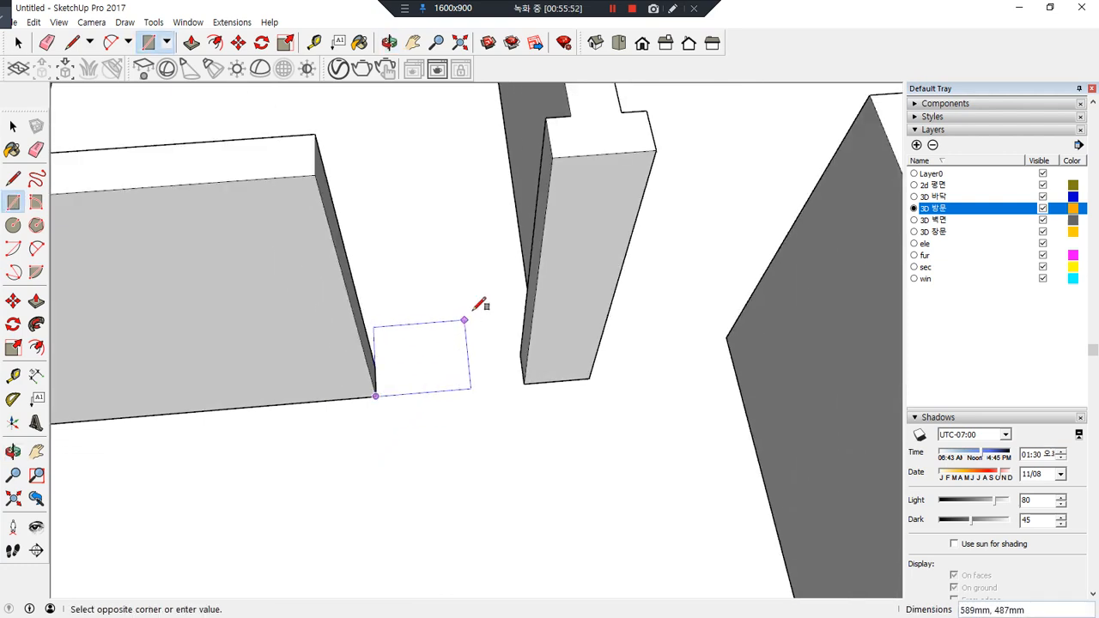
click(552, 157)
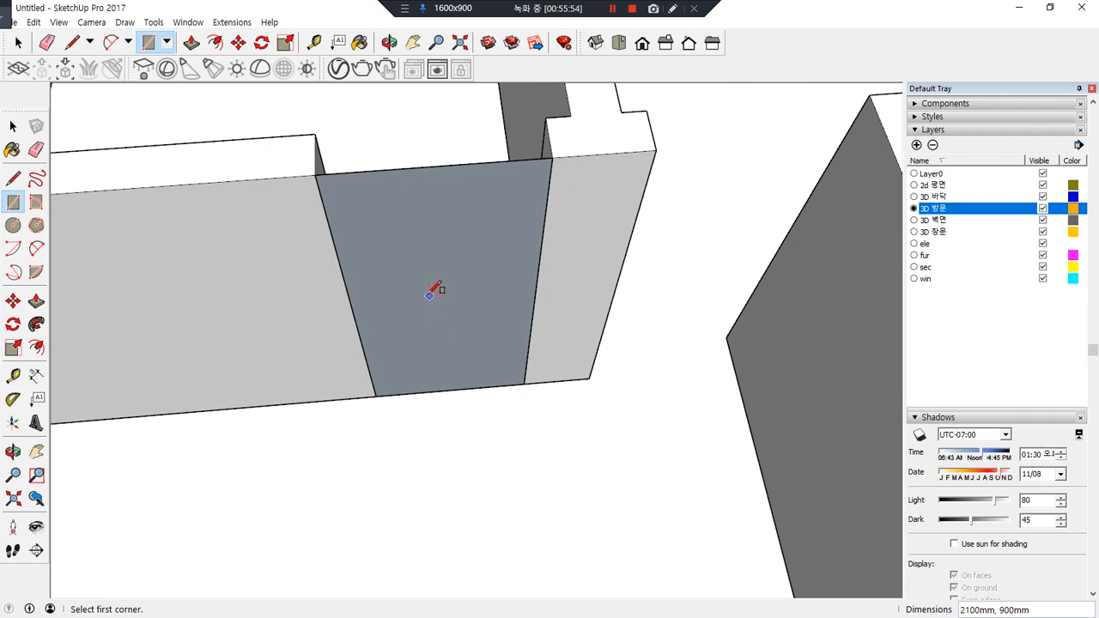
Offset the doorway rectangle's outline inward by 40 mm
key(space)
click(421, 259)
key(f)
click(334, 244)
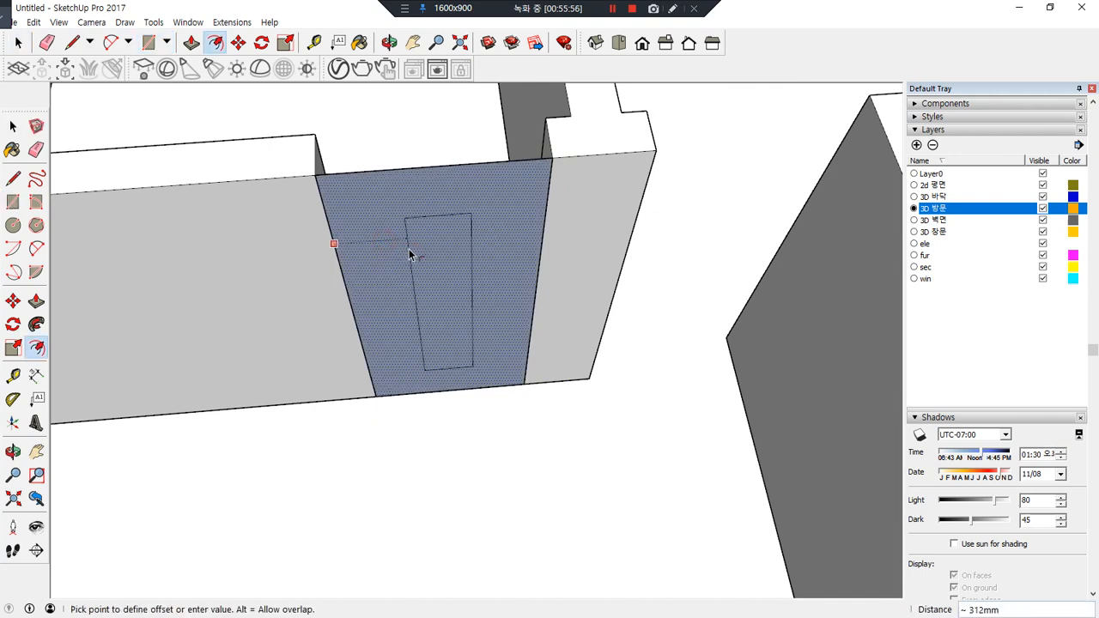
text(40)
key(Return)
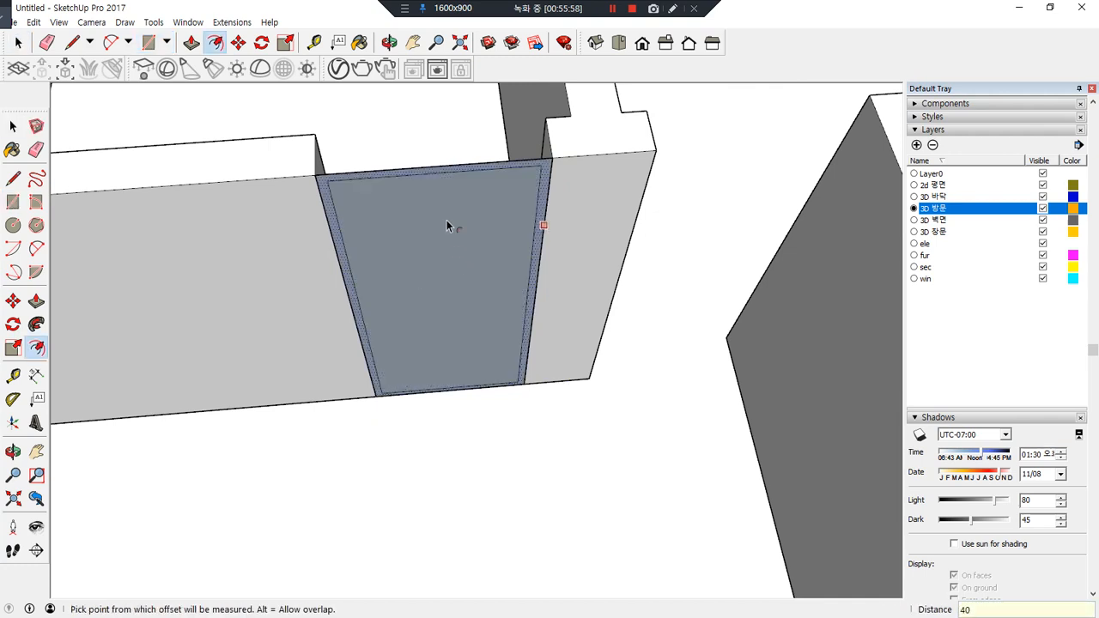
Draw short 40 mm vertical lines from the inner outline's corners to the outer edges, separating the side jamb strips
scroll(328, 175, up, 1)
scroll(316, 177, up, 1)
key(l)
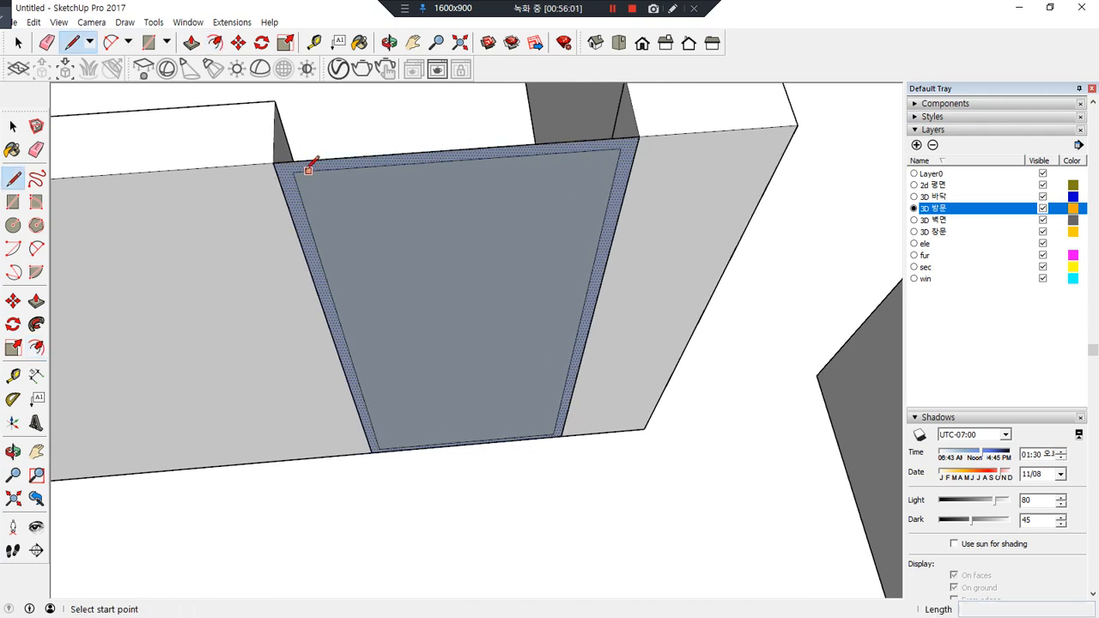
click(292, 173)
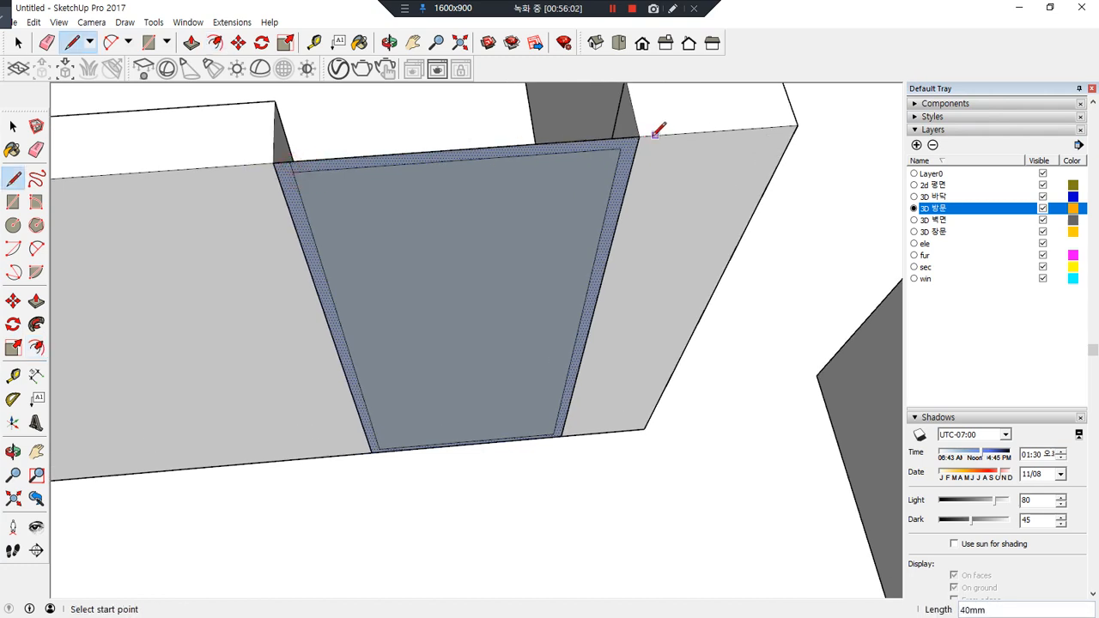
click(622, 146)
middle_drag(554, 433, 579, 486)
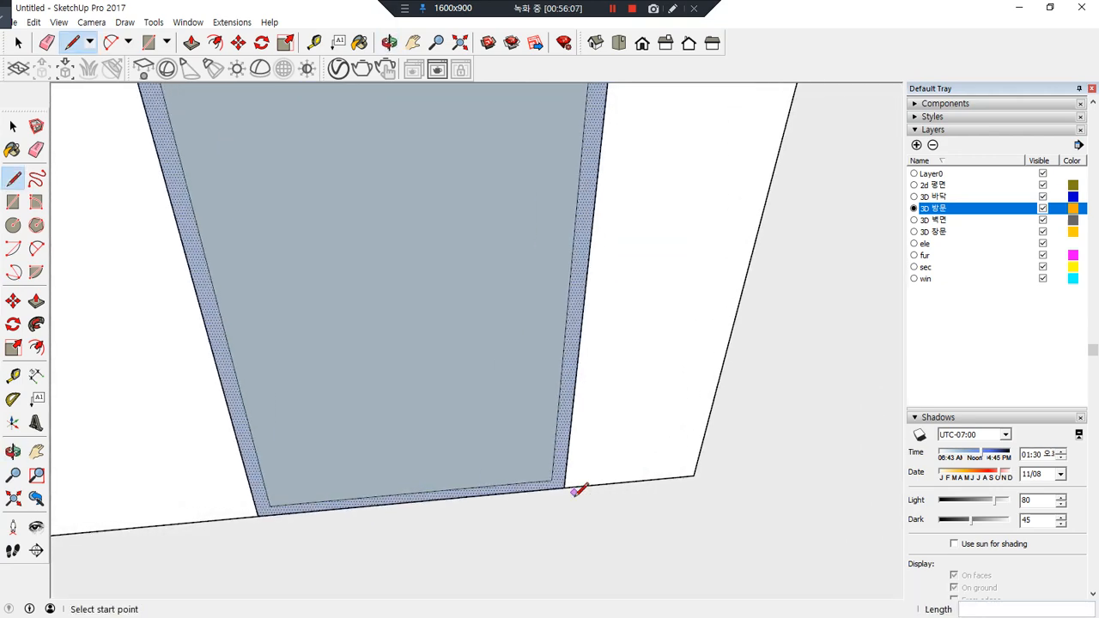
click(550, 477)
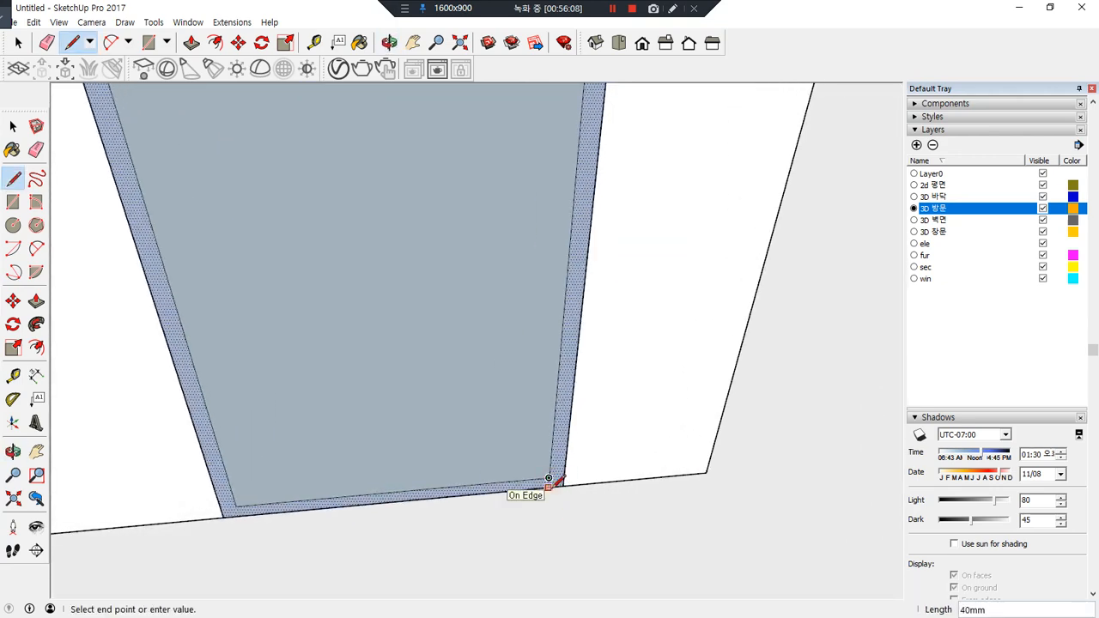
click(558, 485)
click(236, 505)
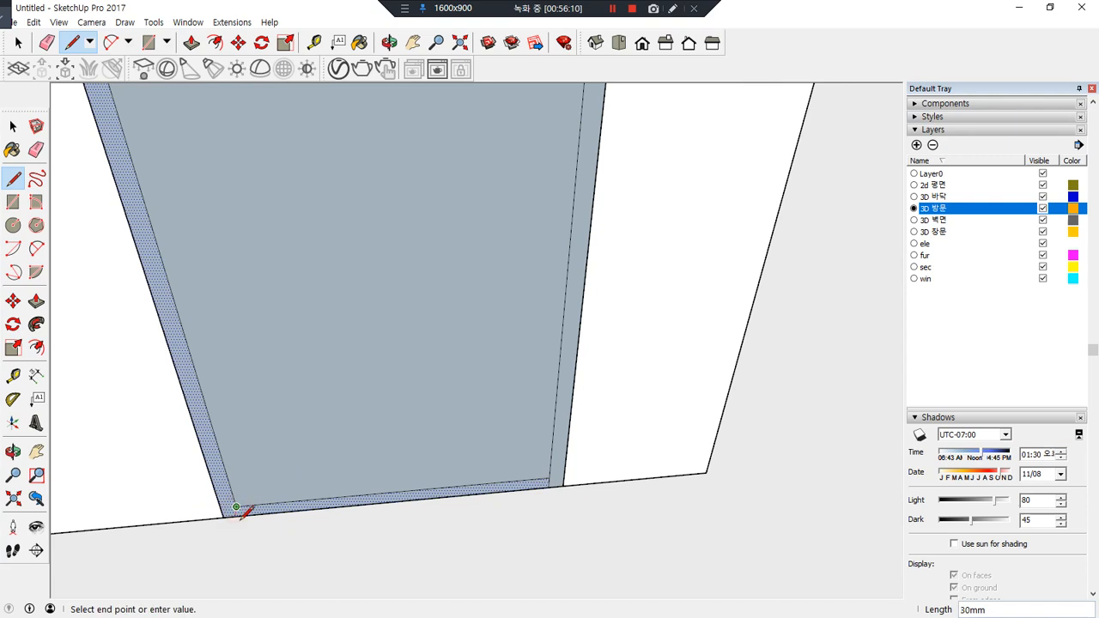
scroll(236, 506, up, 2)
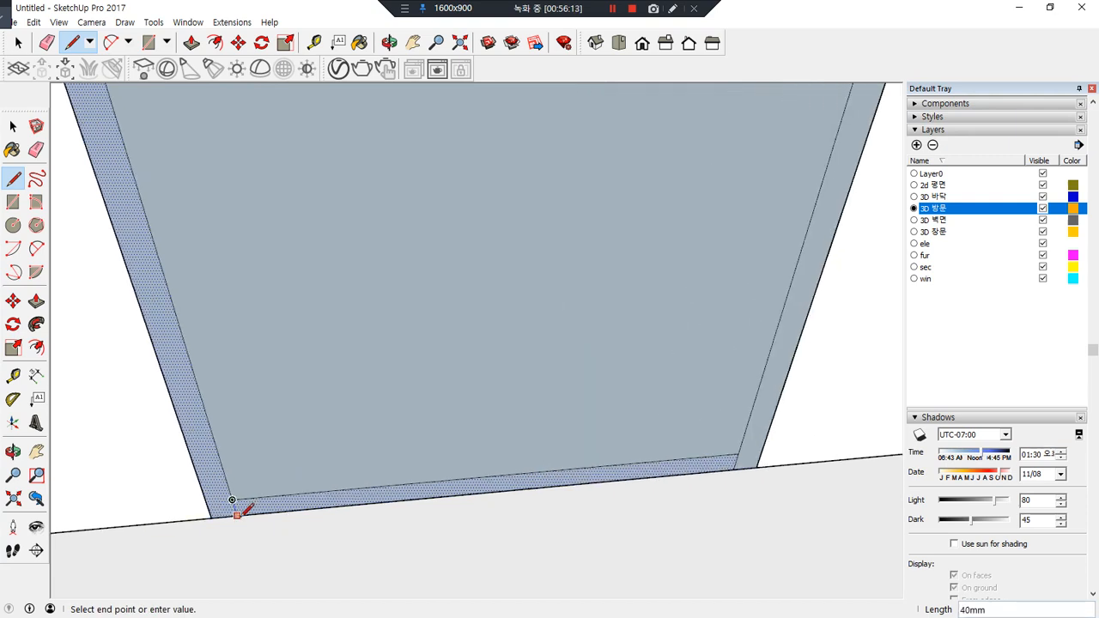
click(237, 515)
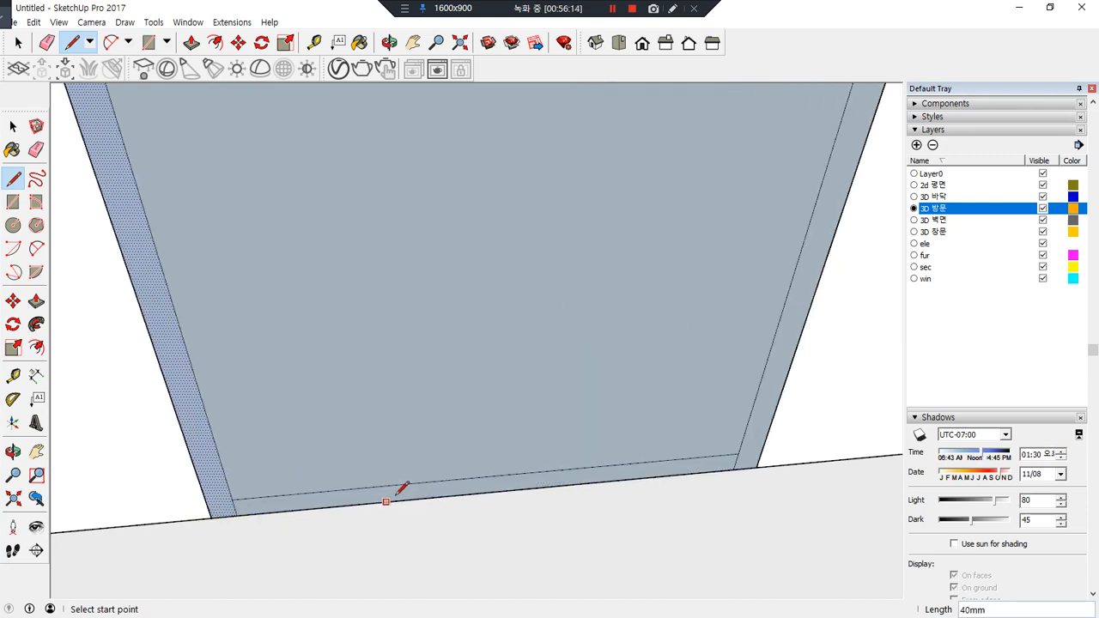
Erase the horizontal offset edges and the middle face, keeping only the two side jamb strips of the doorway
key(e)
scroll(407, 471, down, 4)
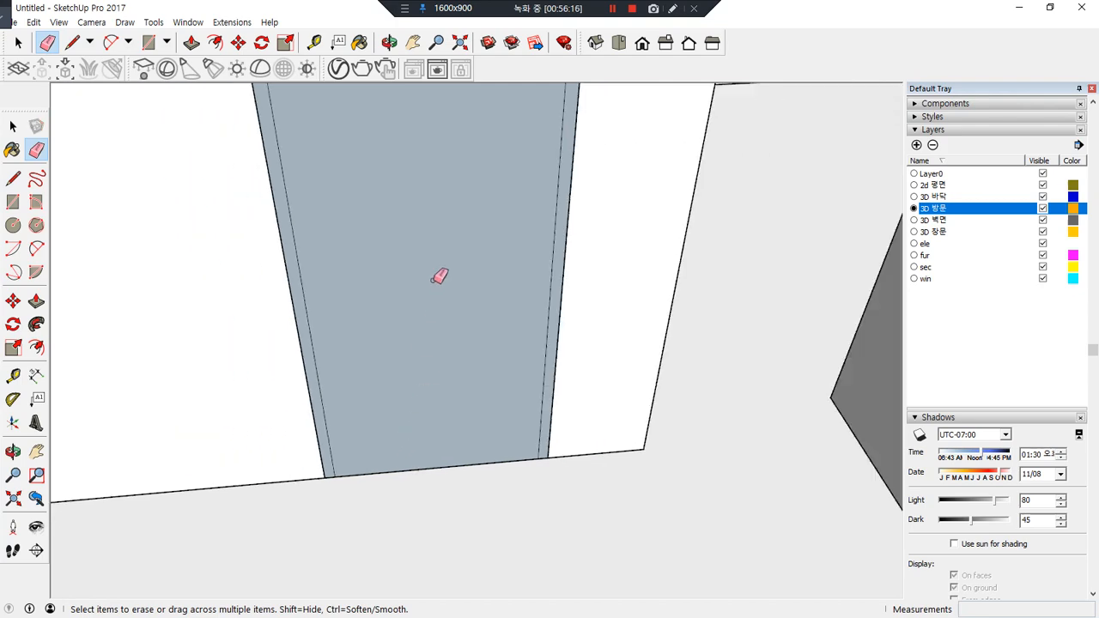
middle_drag(438, 274, 441, 503)
mouse_move(402, 208)
mouse_down()
mouse_move(400, 184)
mouse_move(410, 429)
mouse_up()
scroll(410, 429, down, 2)
mouse_move(410, 430)
middle_down()
mouse_move(434, 466)
mouse_move(378, 521)
mouse_move(229, 410)
middle_up()
scroll(192, 386, up, 3)
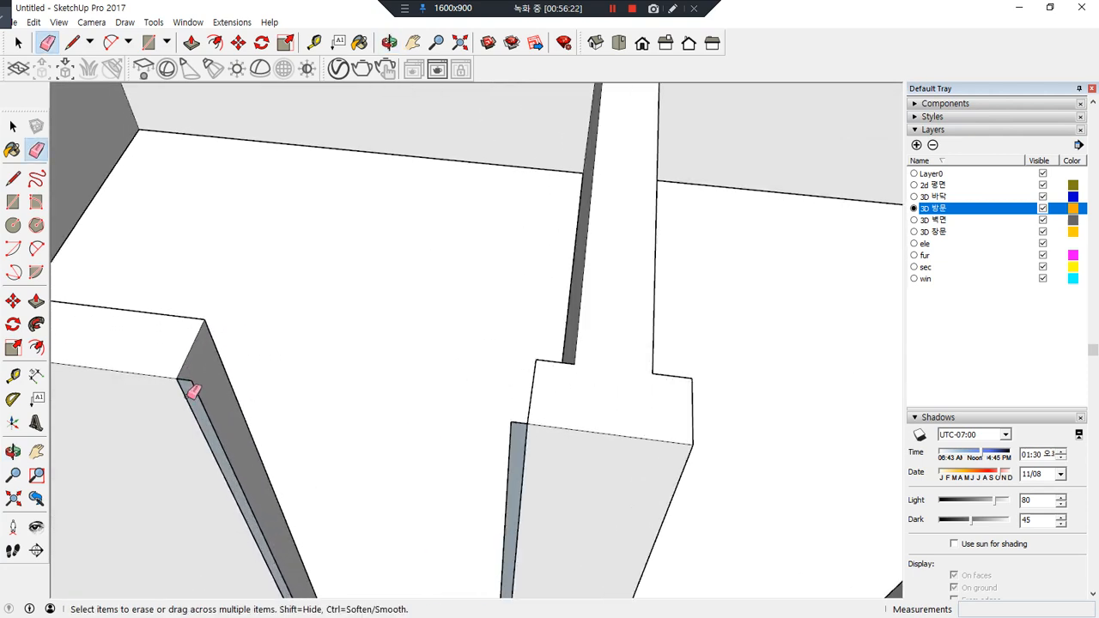
Push/Pull both jamb strips 200 mm to the wall's far edge
key(p)
click(202, 422)
click(192, 319)
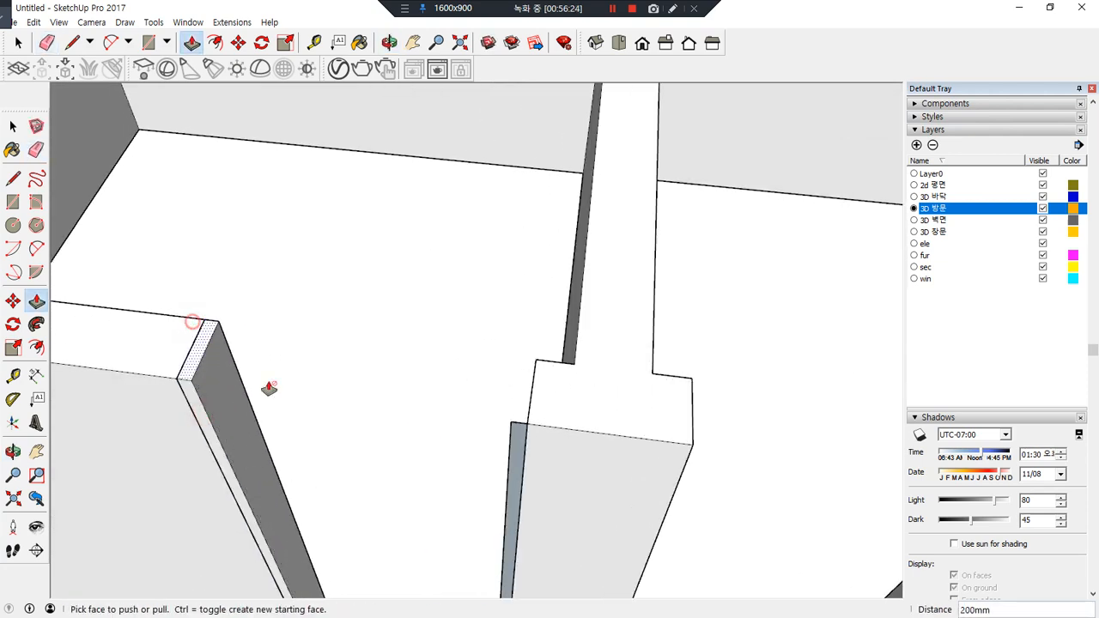
click(514, 449)
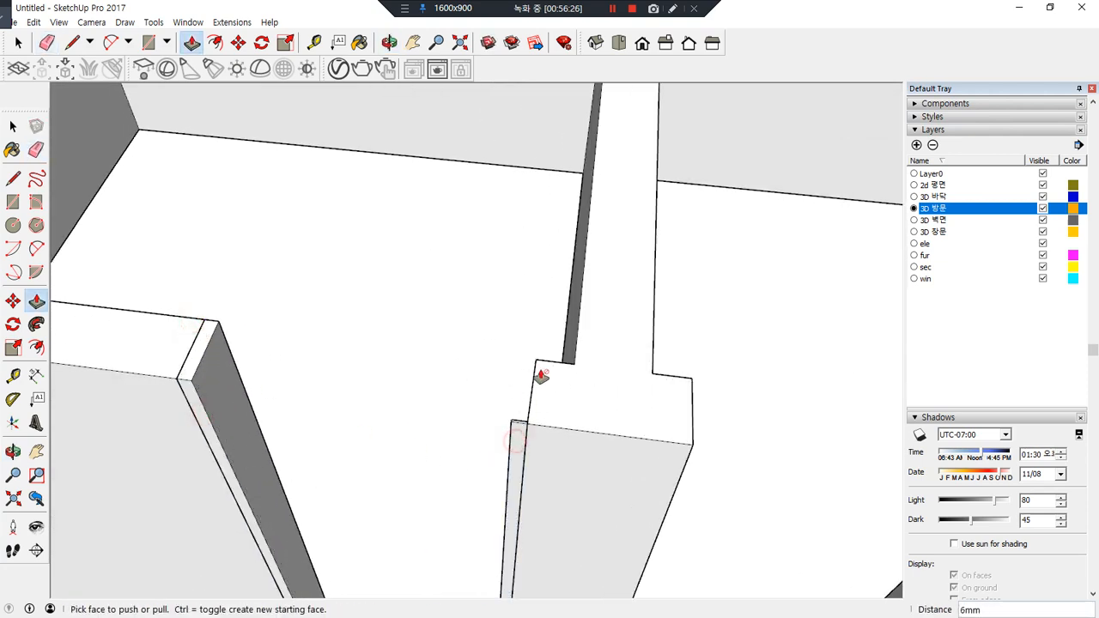
click(515, 445)
click(537, 365)
key(space)
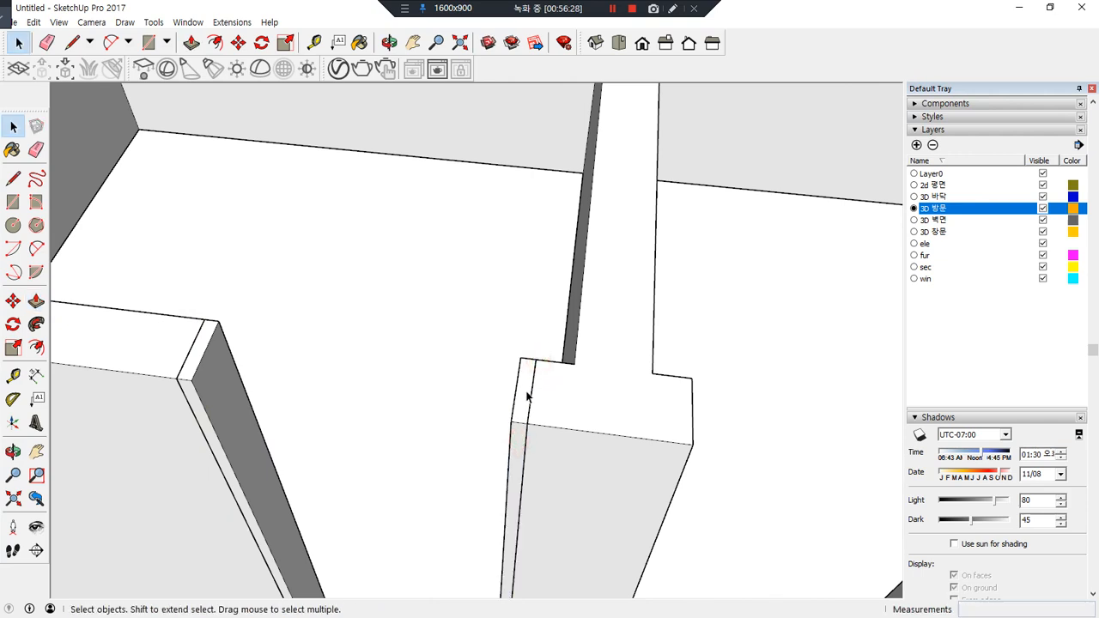
Group the two door jambs together and erase the leftover floor-level edge between them
click(524, 386)
shift+click(196, 403)
scroll(434, 433, down, 2)
middle_drag(434, 433, 431, 504)
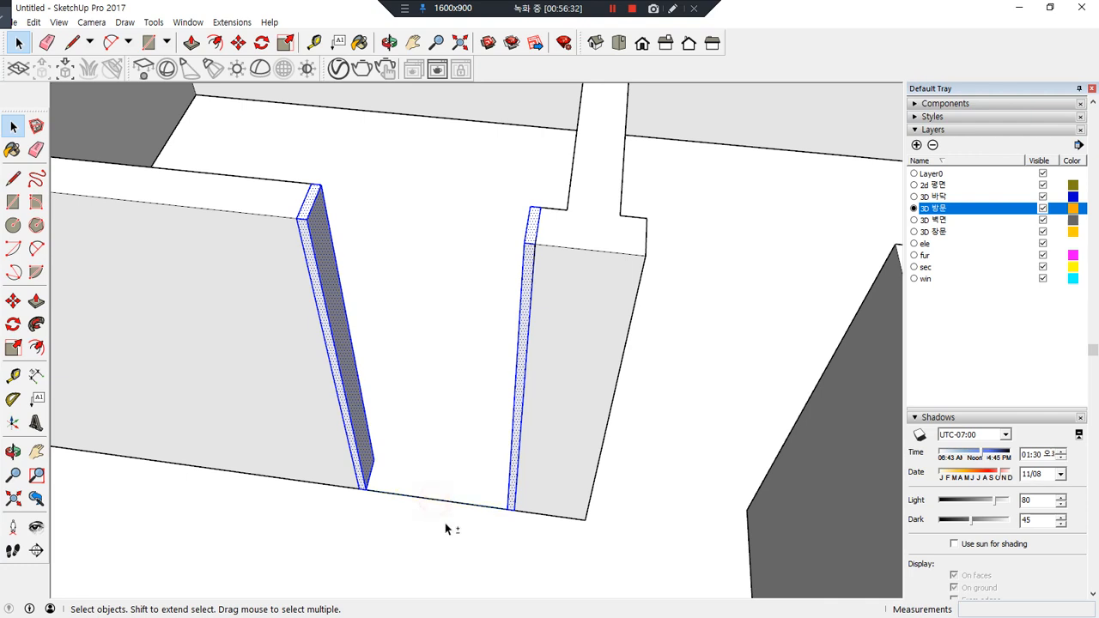
right_click(516, 391)
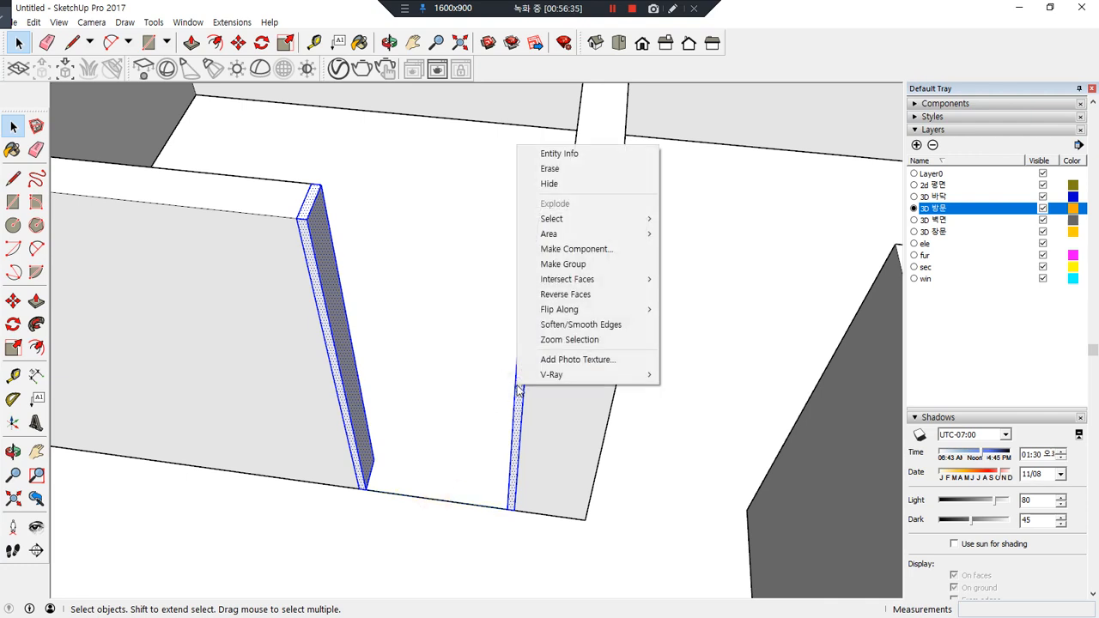
key(g)
key(e)
drag(430, 493, 423, 532)
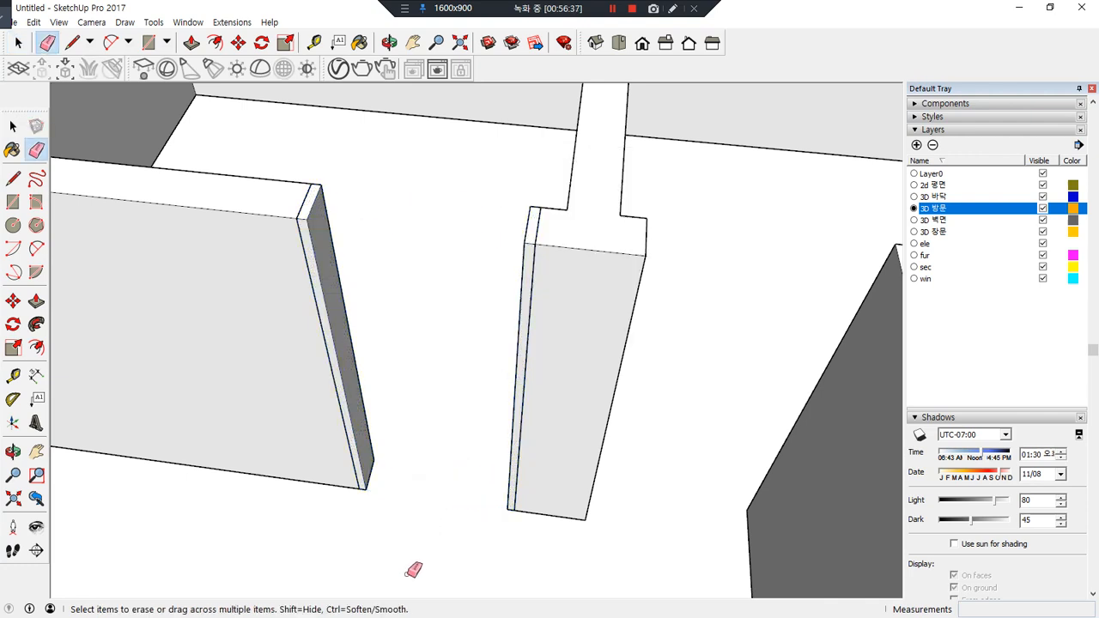
key(space)
click(349, 492)
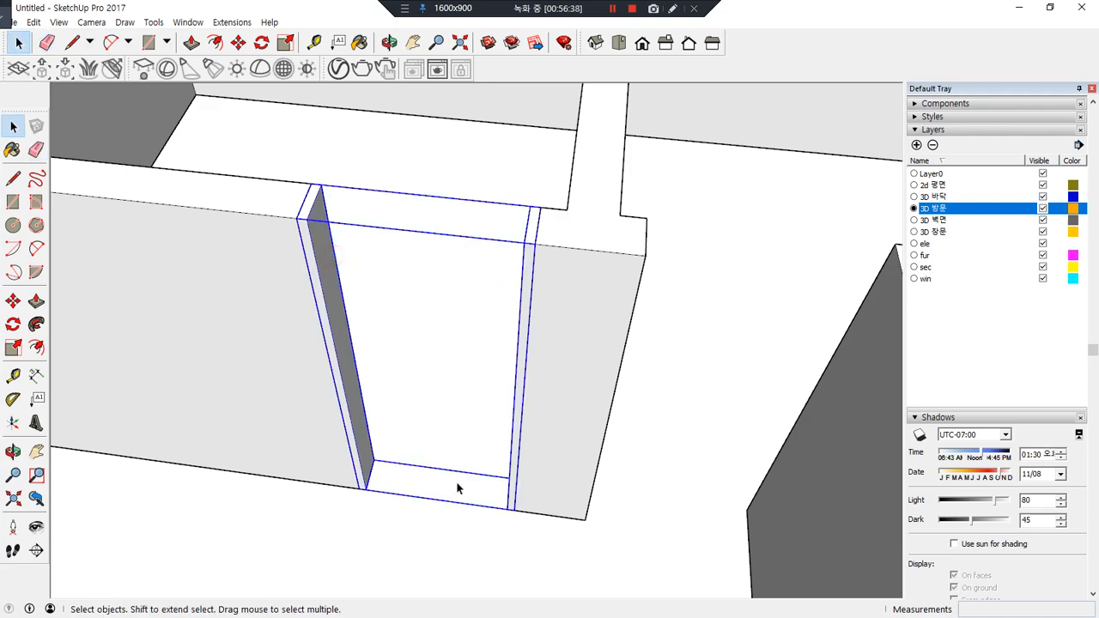
Try to draw a 2100 x 860 mm panel face across the doorway and extrude it
middle_drag(349, 396, 599, 416)
key(r)
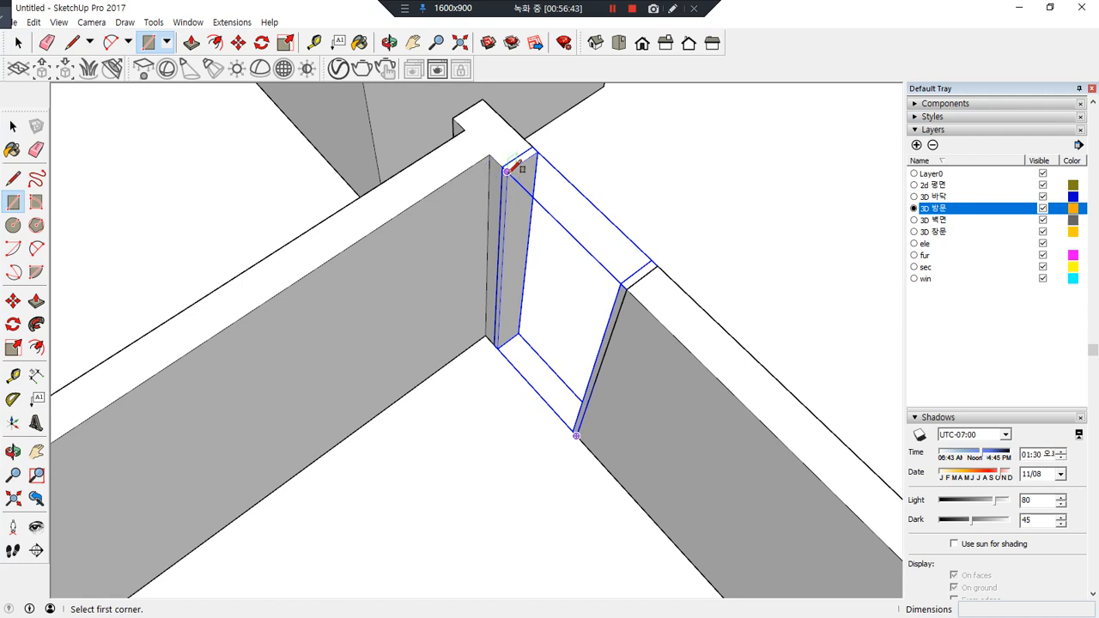
click(506, 171)
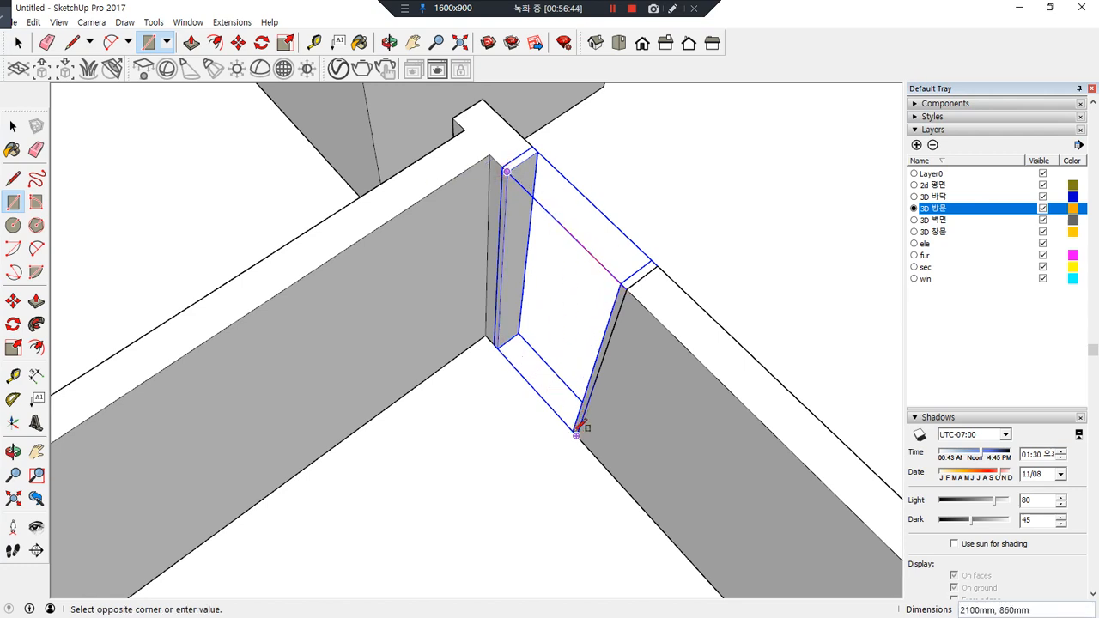
click(576, 436)
middle_drag(562, 417, 555, 238)
key(p)
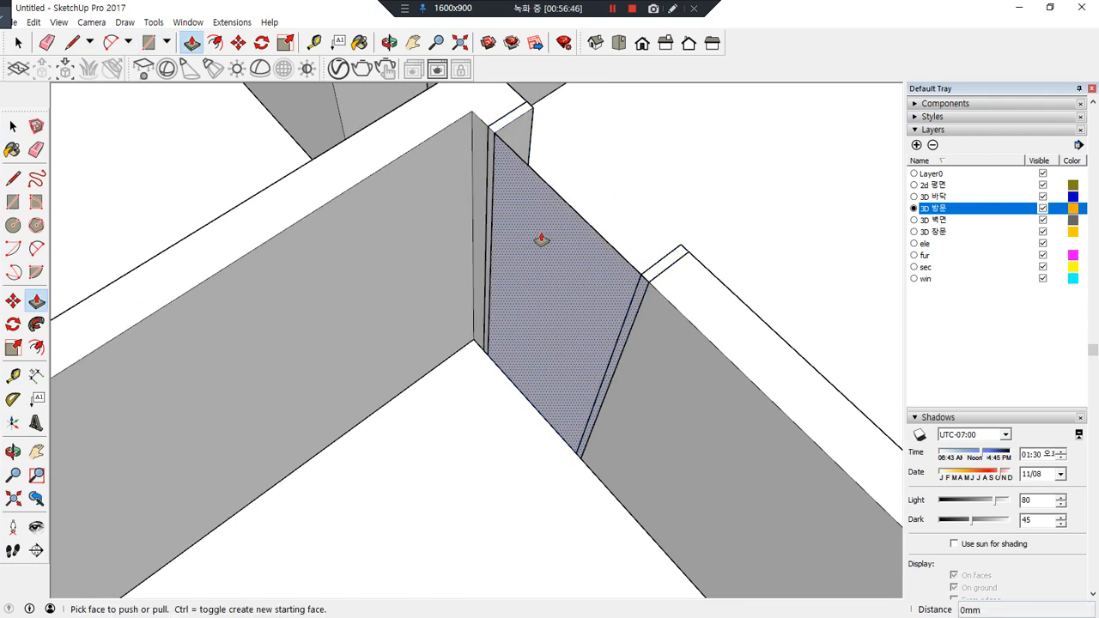
click(541, 239)
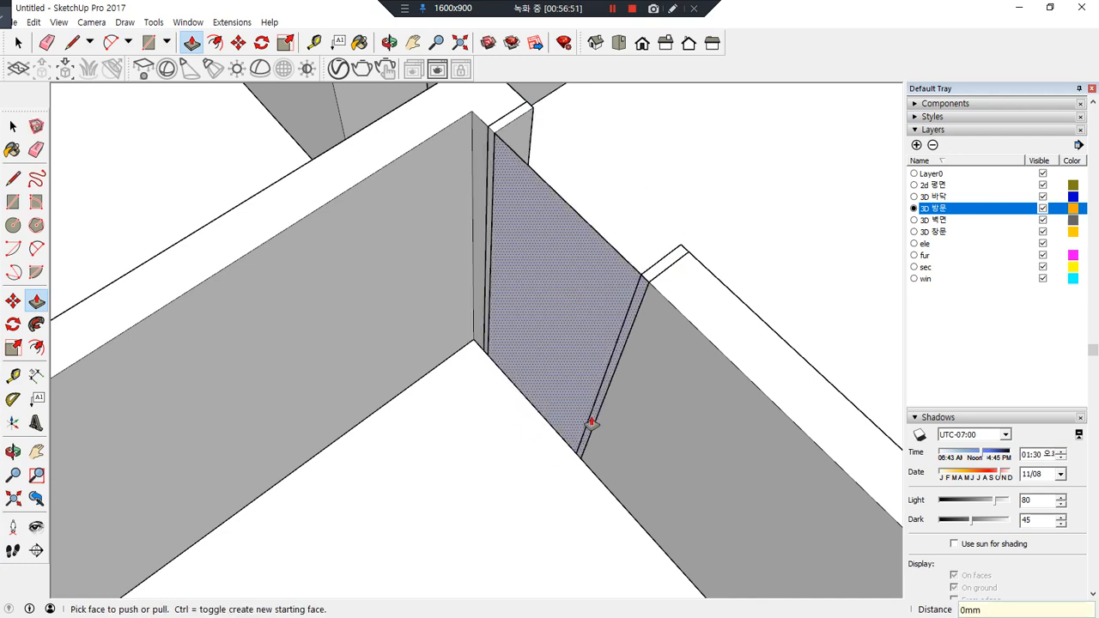
drag(593, 420, 572, 449)
Draw a 2100 x 820 mm rectangle between the inner faces of the jambs, from lower corner to opposite upper corner
scroll(572, 449, up, 3)
key(r)
click(582, 452)
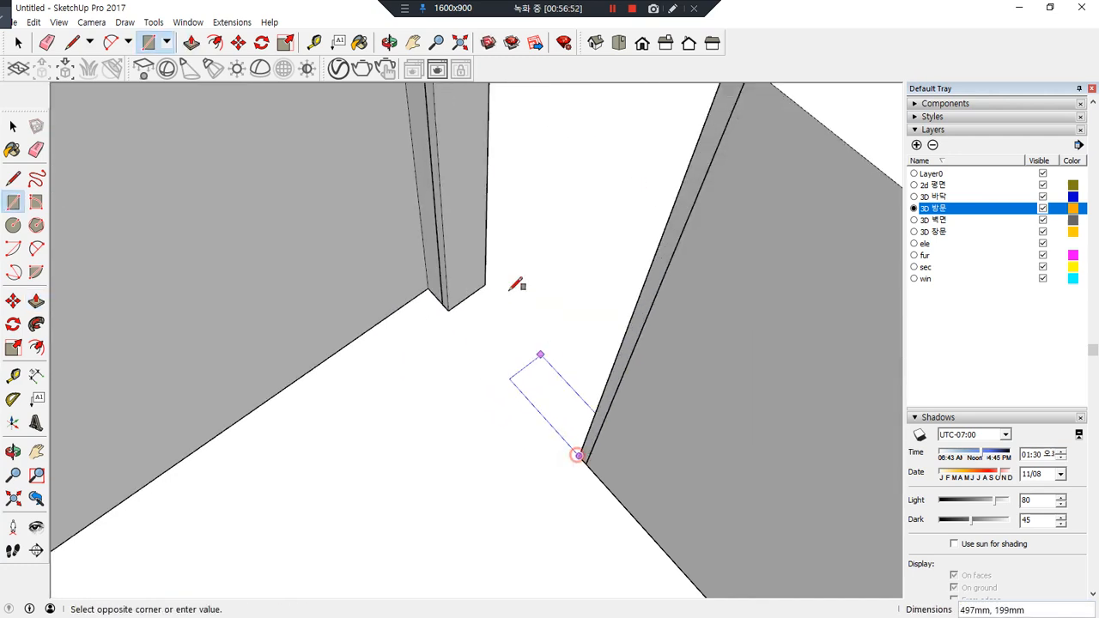
scroll(464, 159, down, 5)
click(469, 175)
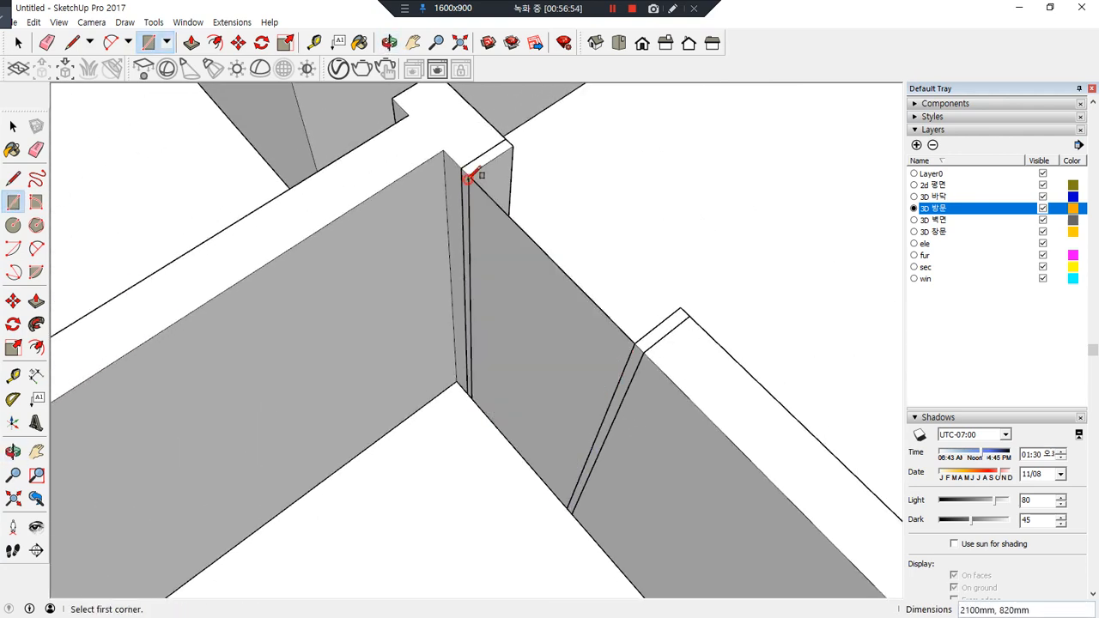
Push/Pull the door panel face to a thickness of 40 mm
key(space)
key(p)
drag(468, 336, 523, 331)
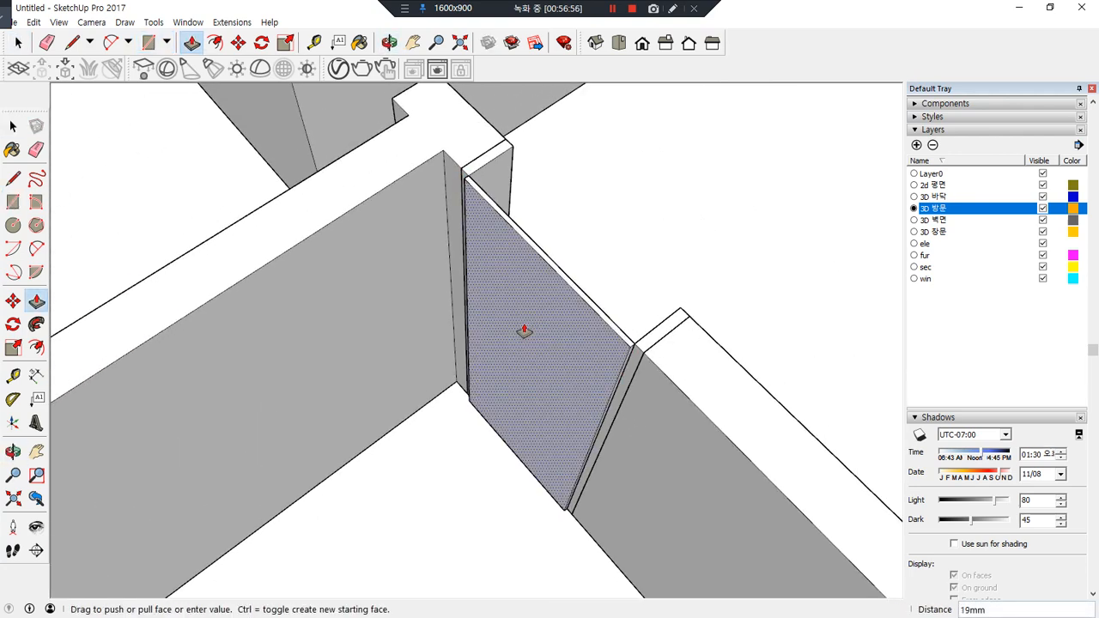
text(40)
key(Return)
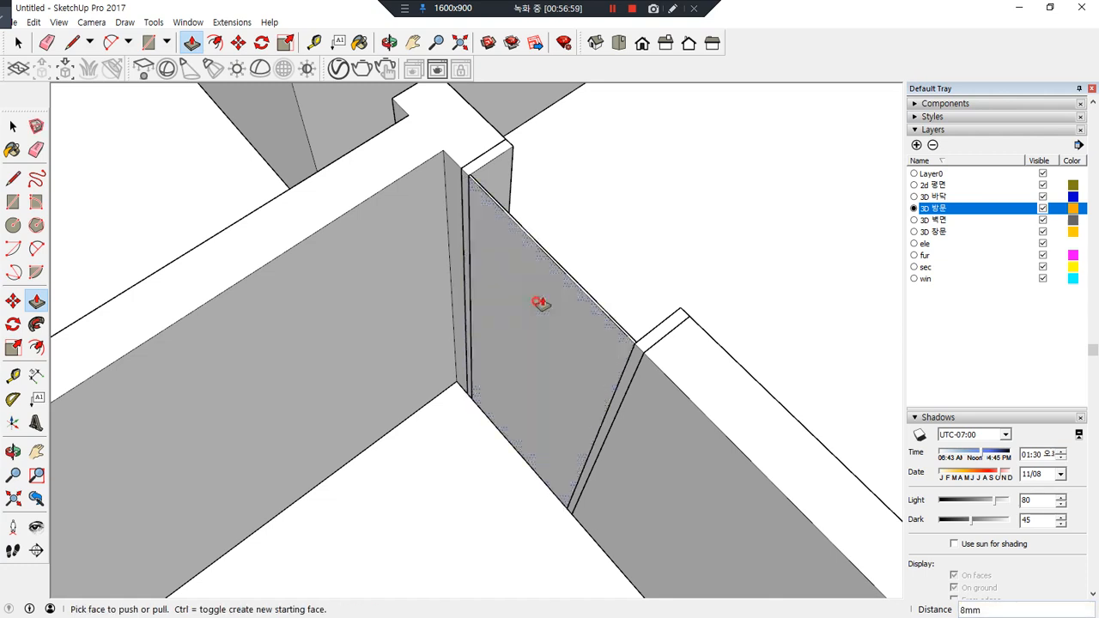
drag(545, 331, 614, 290)
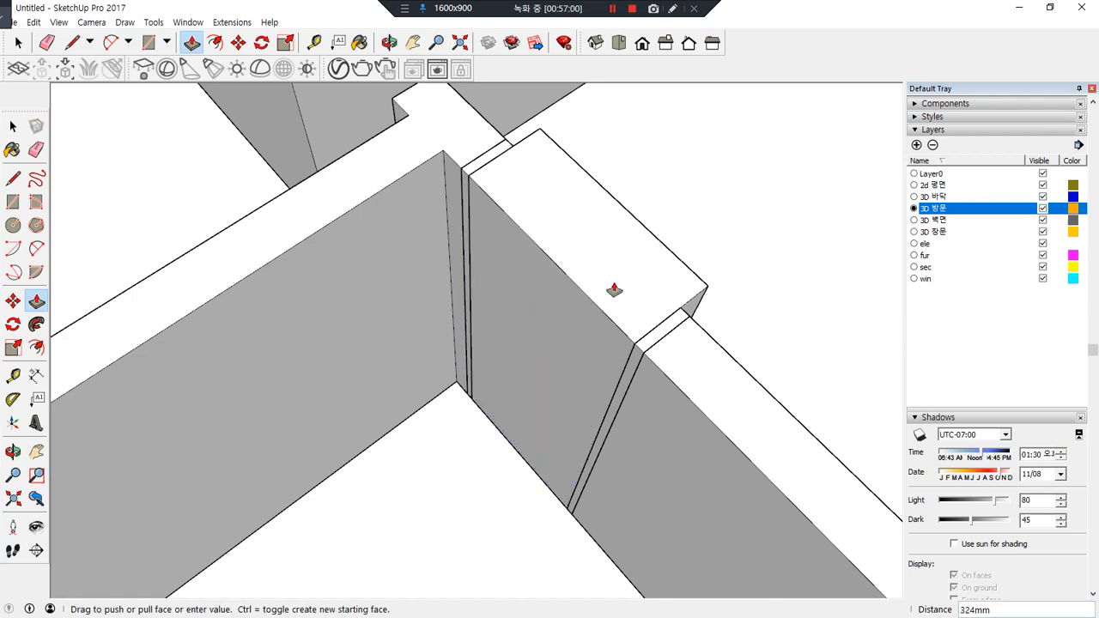
key(Escape)
Select the whole door panel with its edges and make it a group
key(space)
click(567, 333)
right_click(556, 314)
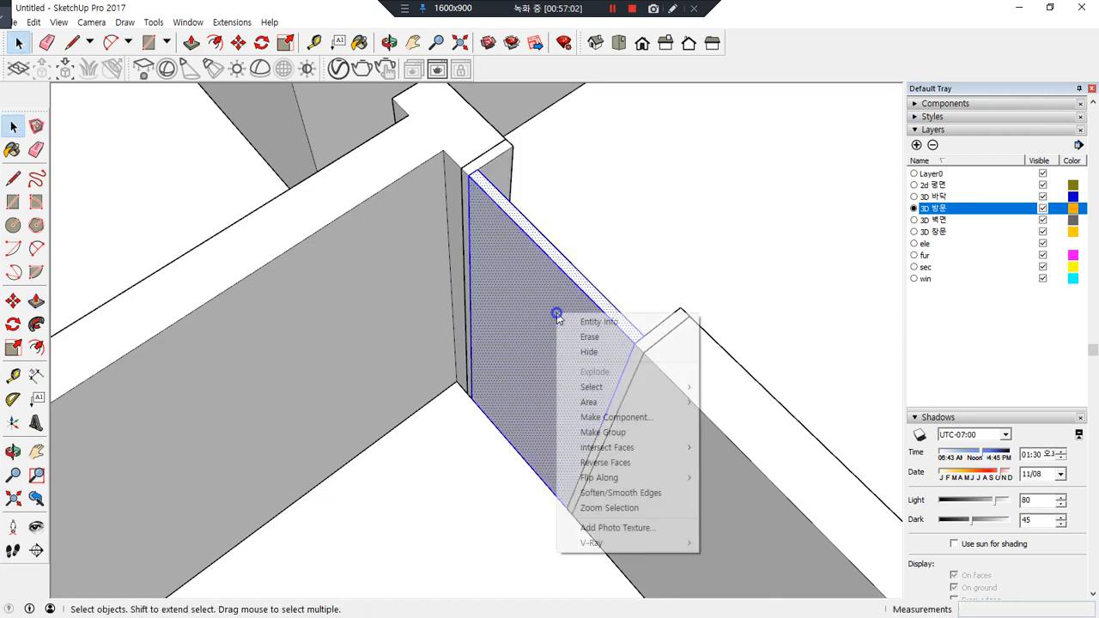
key(g)
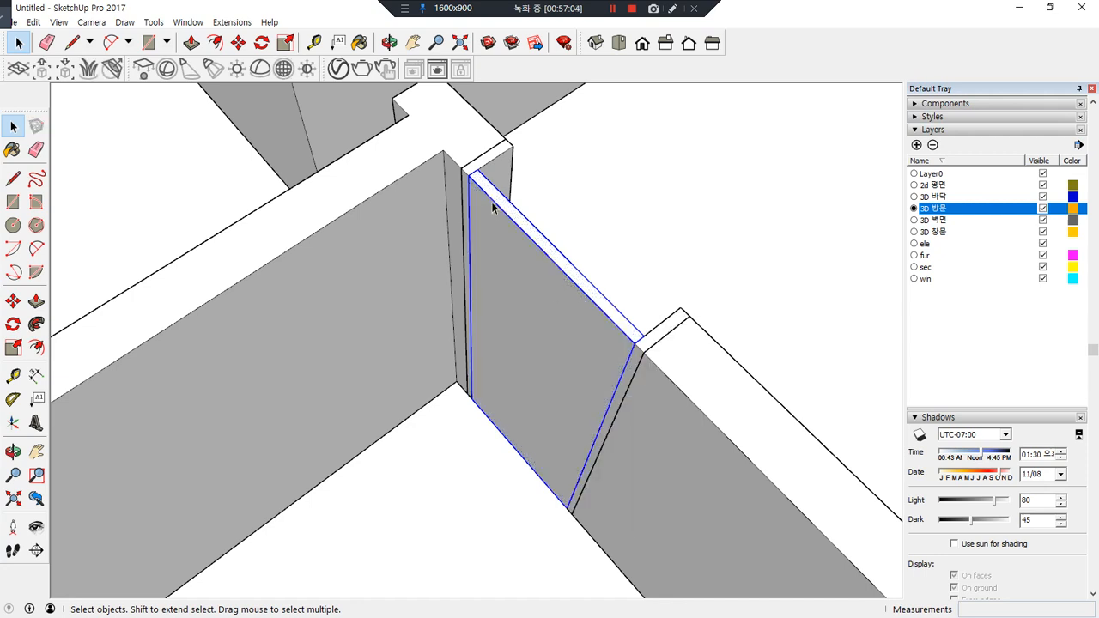
Rotate the door panel group open about its upper corner at the jamb beside the side wall
key(q)
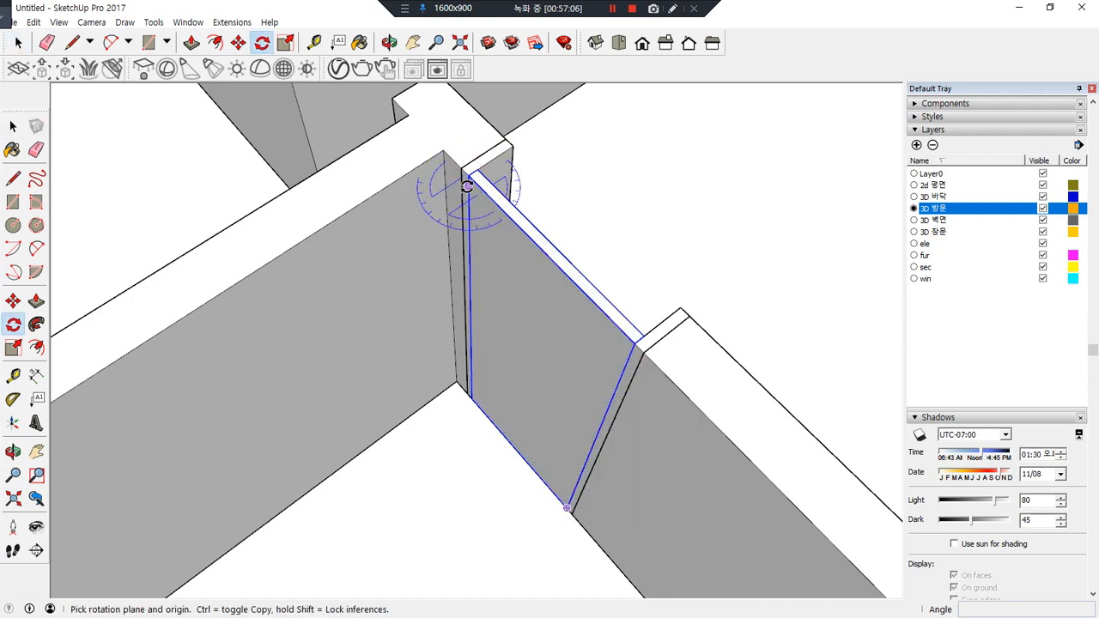
click(468, 175)
click(635, 346)
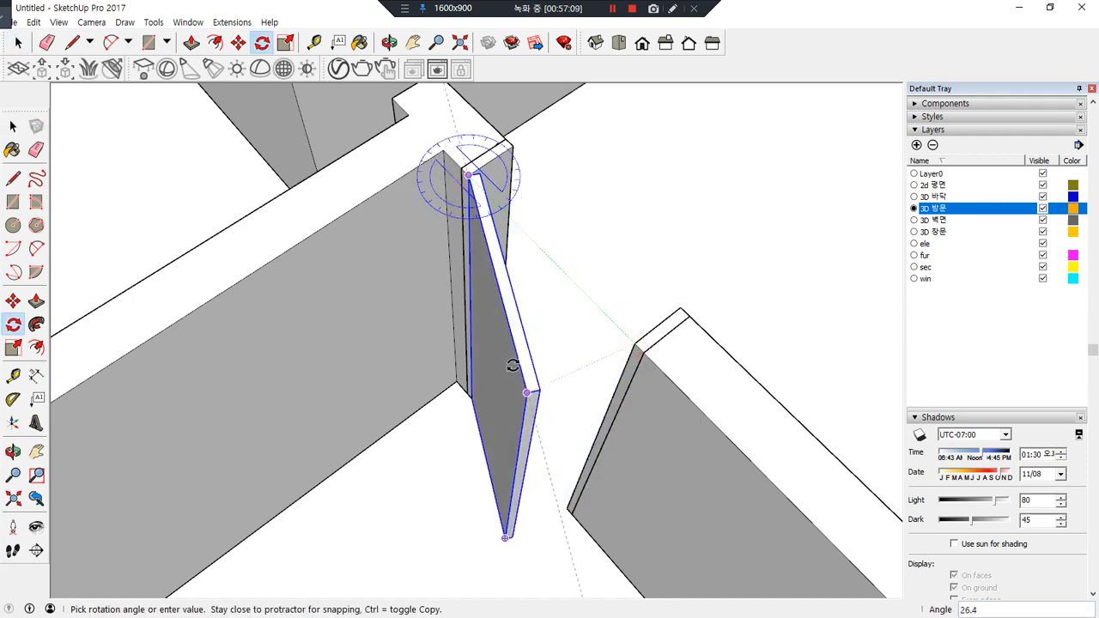
click(516, 362)
middle_drag(522, 355, 61, 331)
key(space)
Group the opened door panel and the jamb group together as one door
middle_drag(559, 179, 645, 331)
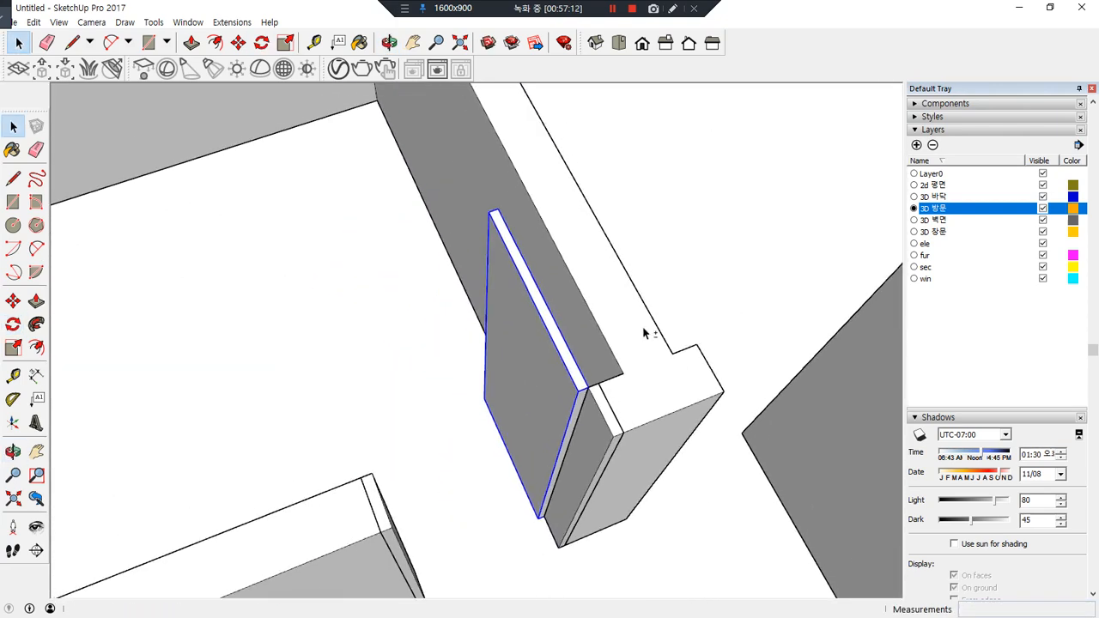
middle_drag(576, 334, 541, 236)
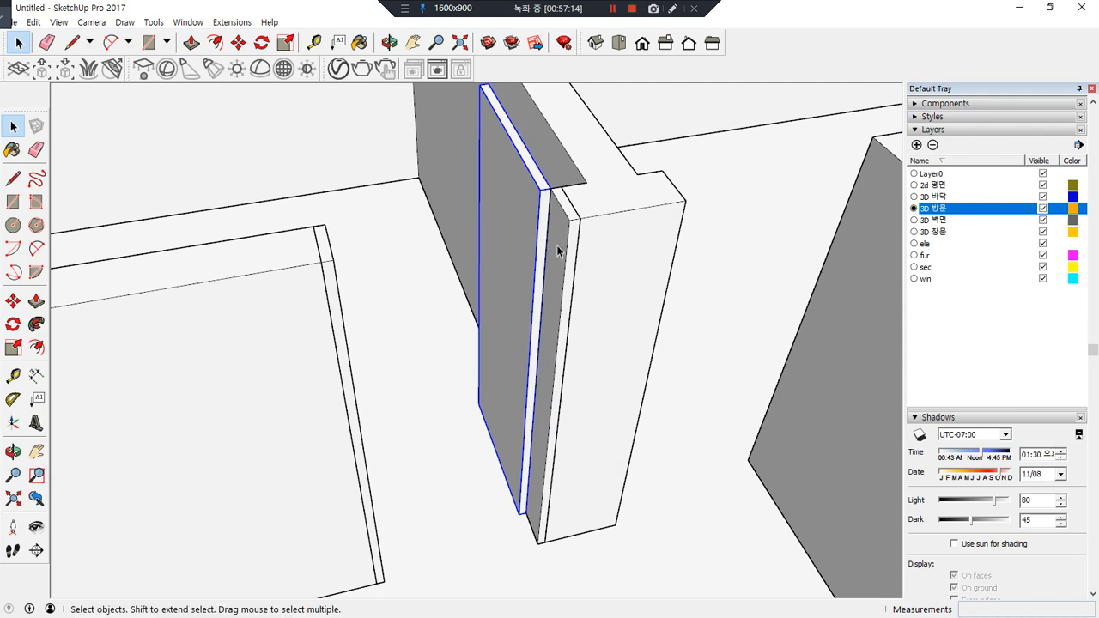
right_click(562, 246)
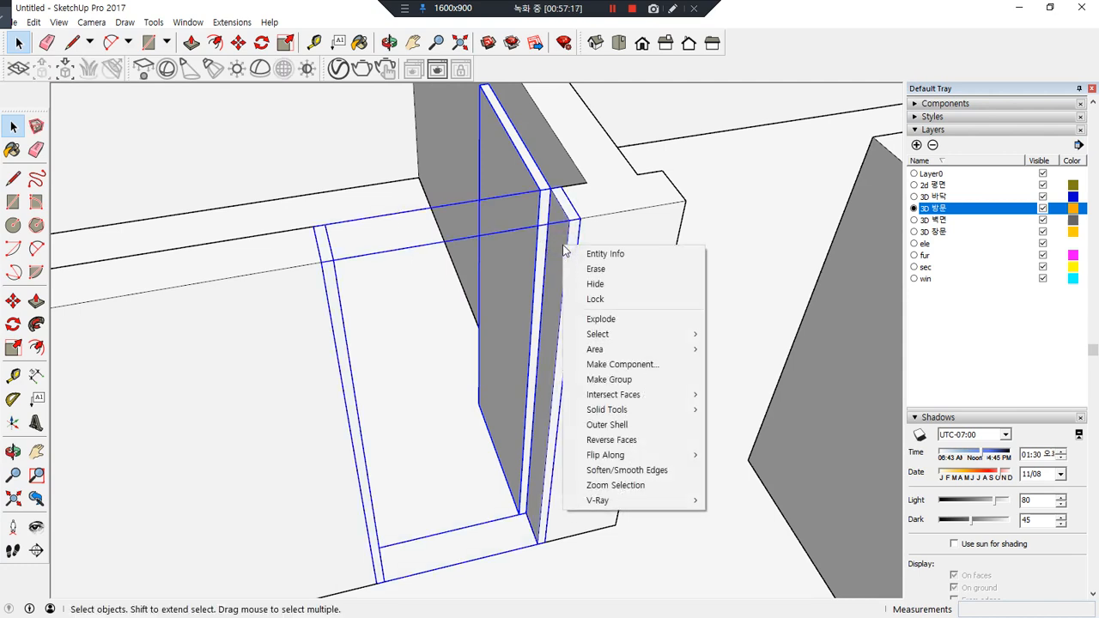
key(g)
Copy the whole door by its upper jamb corner onto the adjacent wall corner, placing it in the neighbouring doorway
middle_drag(588, 236, 291, 349)
key(m)
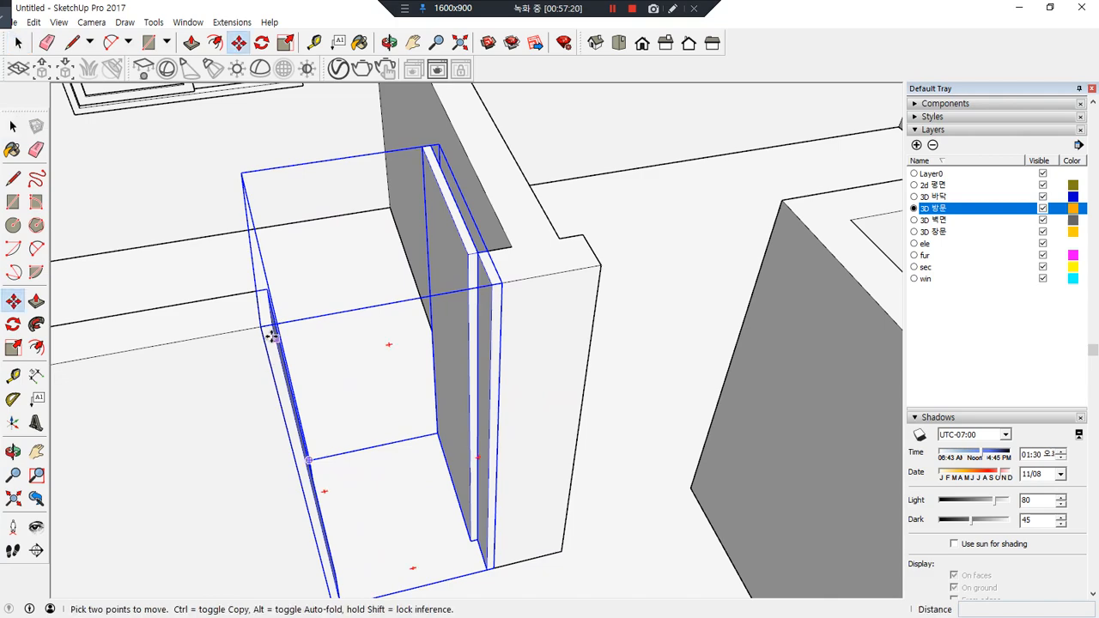
click(260, 328)
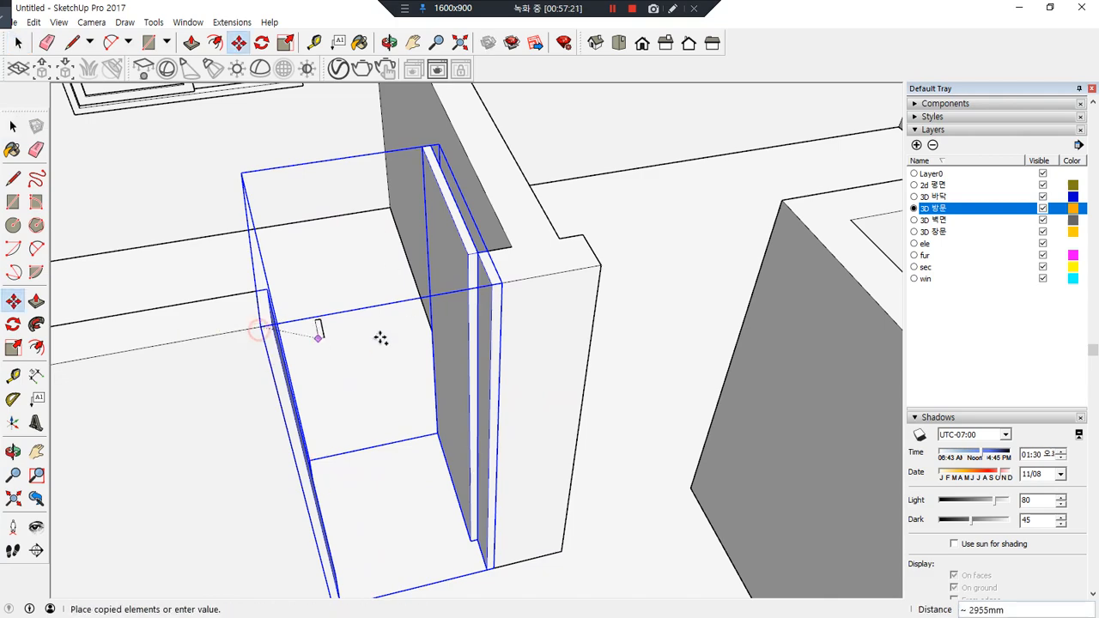
click(601, 262)
Inside the copied door group, move the open panel across to the upper corner of the opposite jamb
middle_drag(601, 261, 734, 338)
key(space)
double_click(720, 337)
double_click(736, 379)
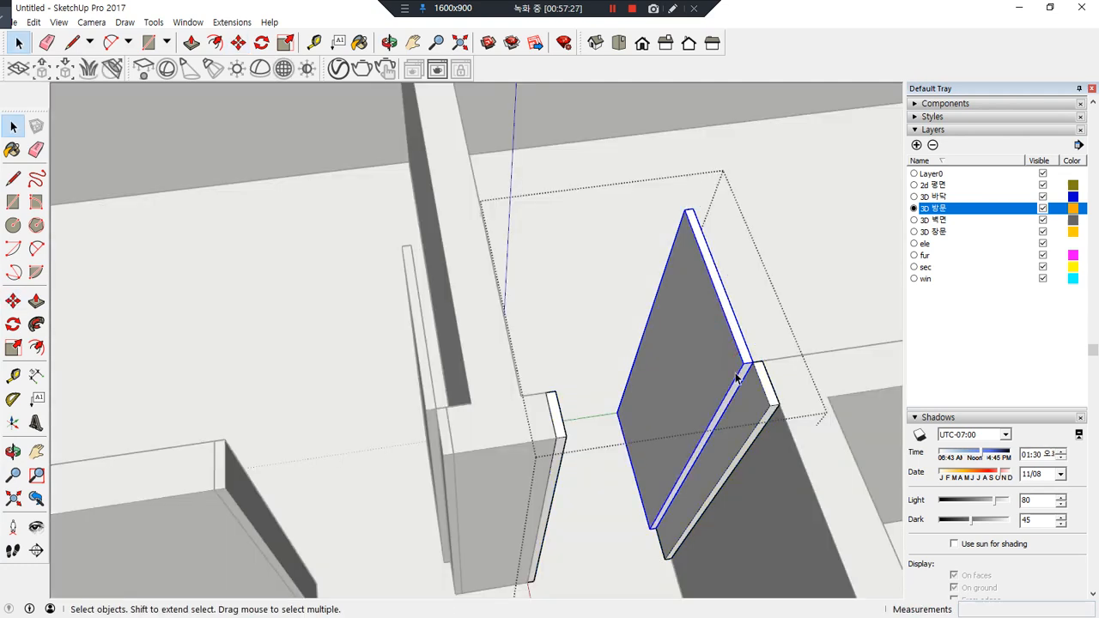
key(m)
click(744, 365)
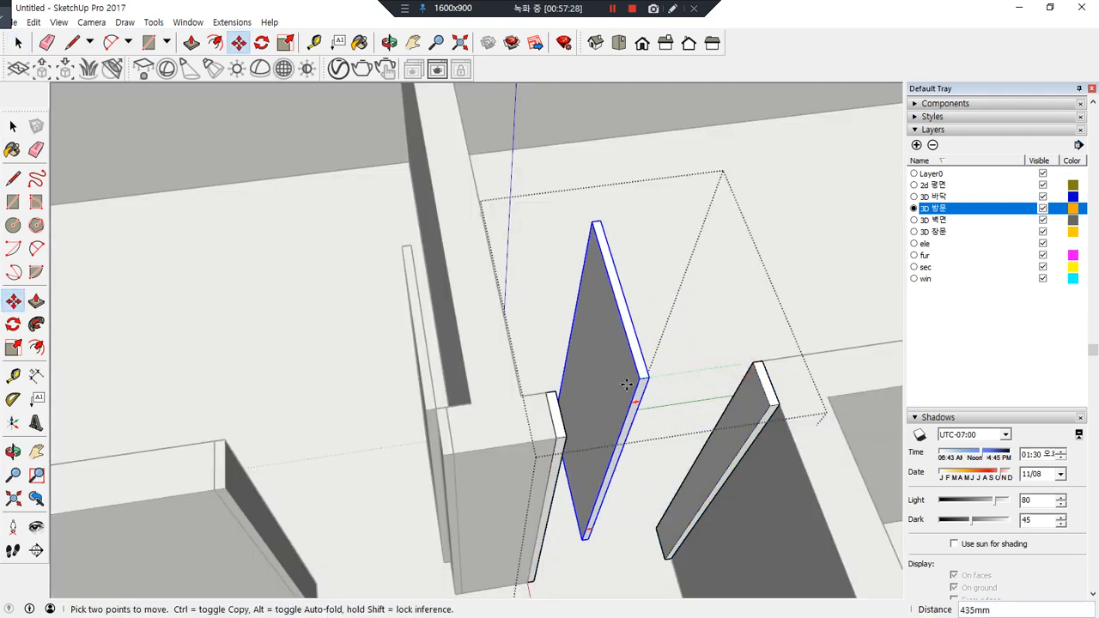
click(558, 393)
key(space)
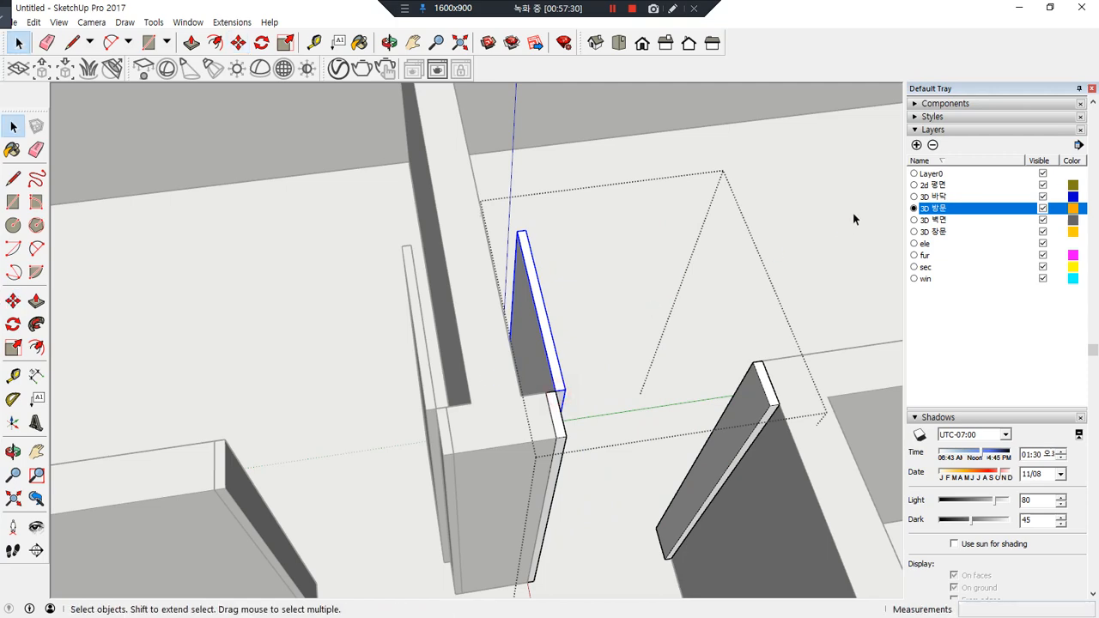
Copy the original door by its upper jamb corner to the wall corner at the doorway across the hall
scroll(704, 319, up, 3)
middle_drag(698, 314, 593, 367)
click(354, 327)
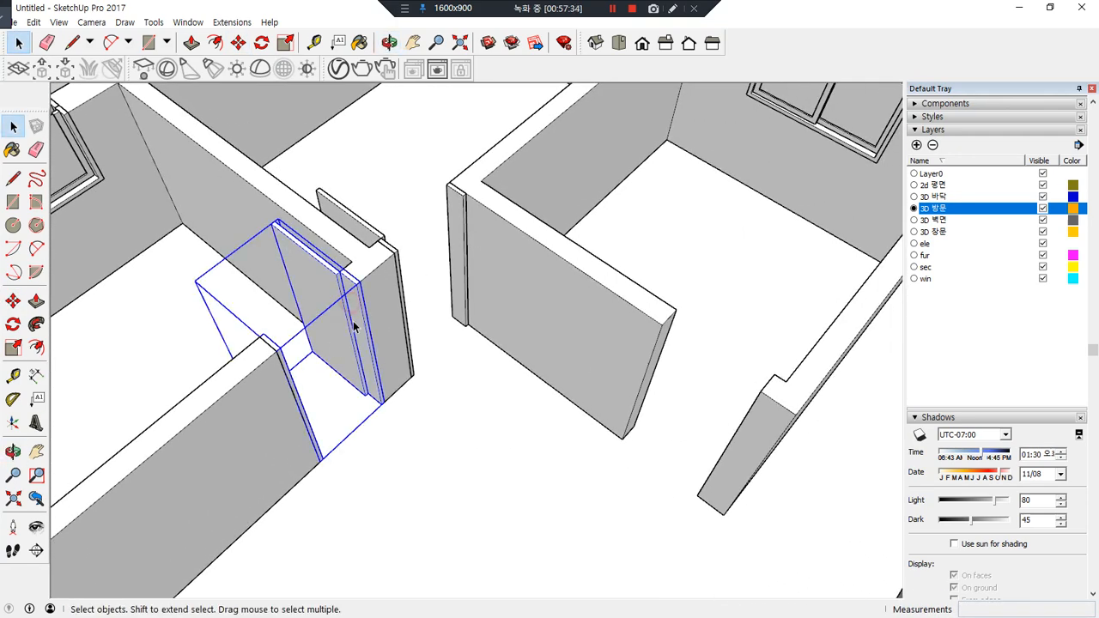
scroll(354, 322, up, 2)
key(m)
click(363, 264)
key(ctrl)
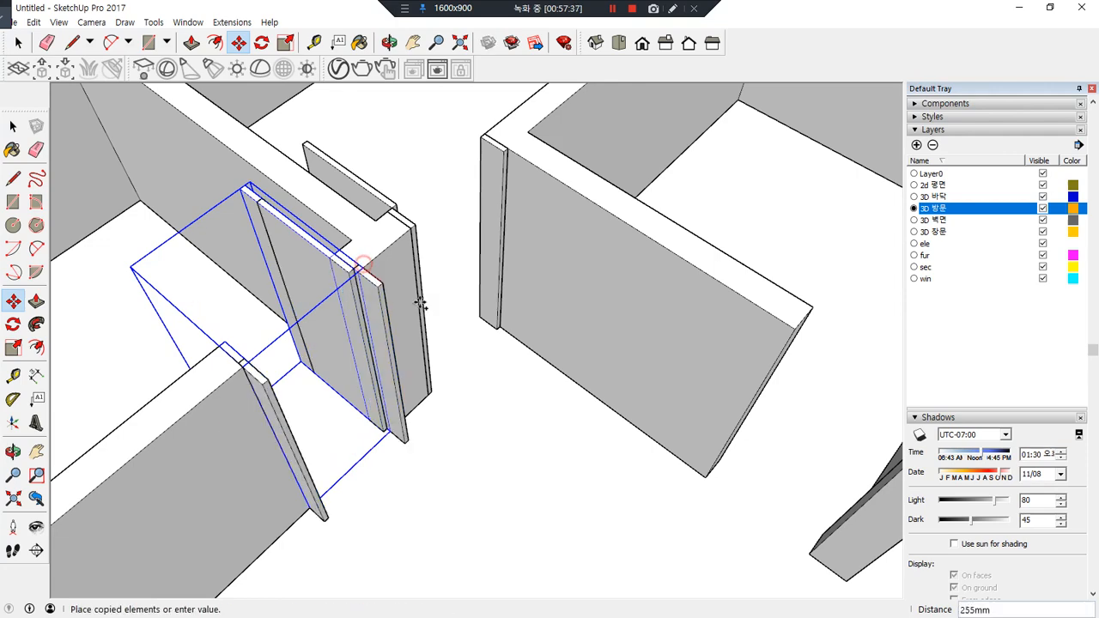
middle_drag(805, 363, 524, 370)
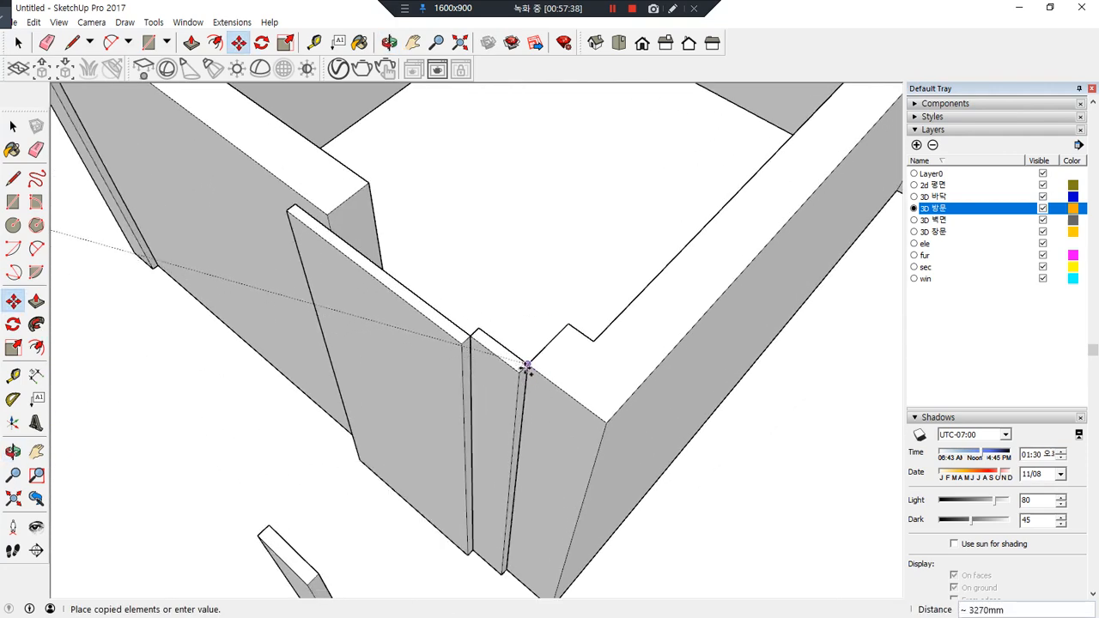
click(520, 371)
Rotate the new door copy 90 degrees about the wall corner so it spans the doorway
key(q)
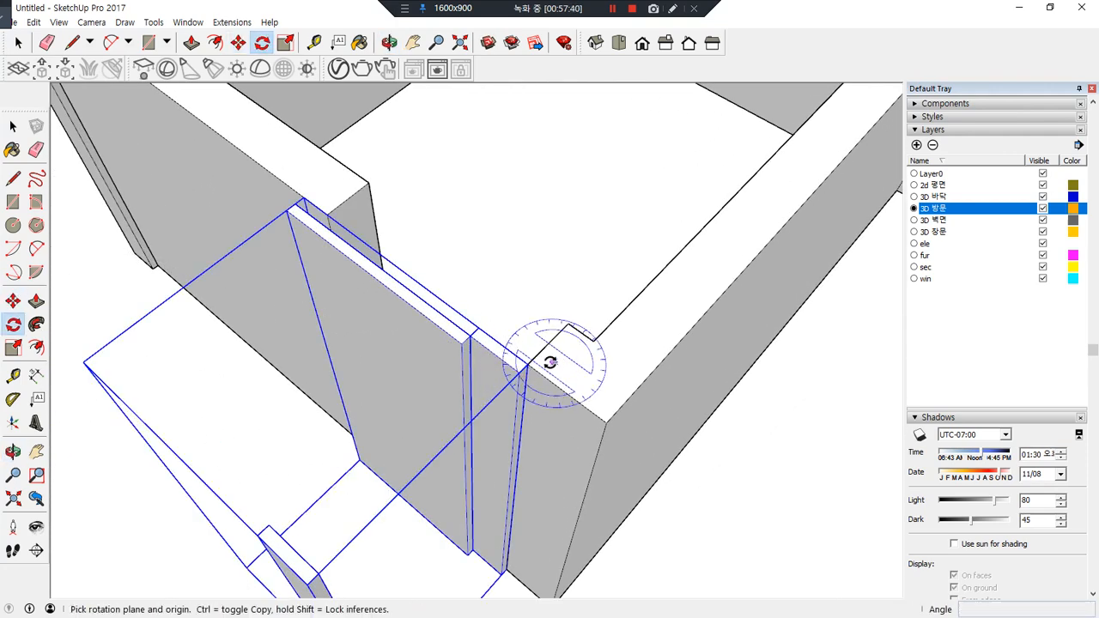
click(526, 359)
click(479, 328)
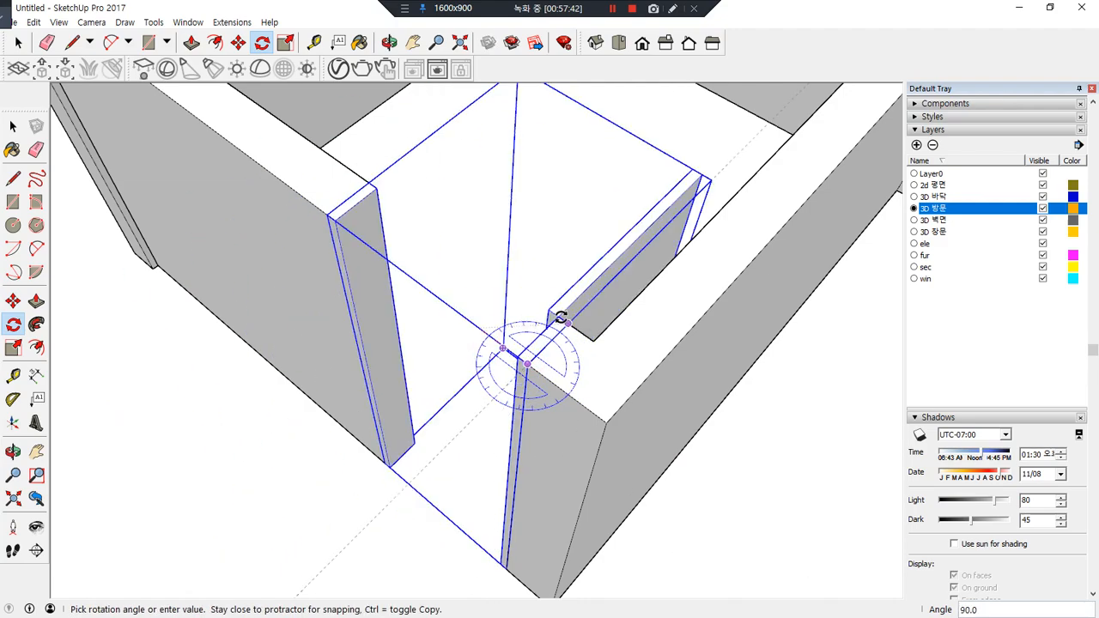
click(567, 321)
Copy the selected door by its upper jamb corner to the doorway beside the sliding window, against the wall's upper corner
scroll(566, 321, down, 5)
middle_drag(544, 315, 807, 429)
scroll(503, 343, up, 2)
key(space)
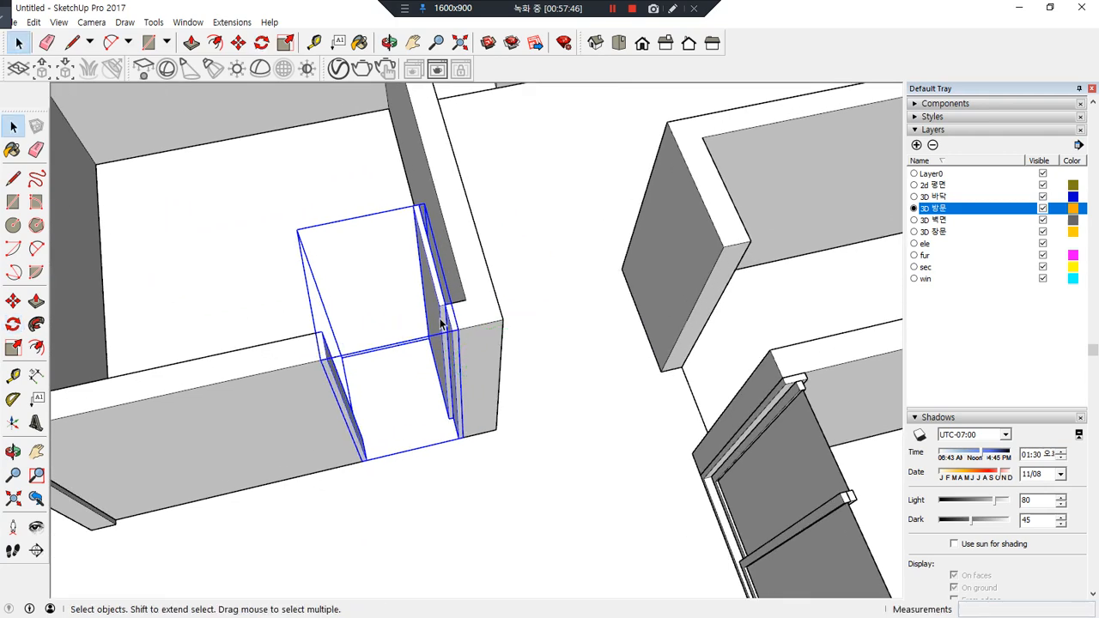
scroll(442, 324, up, 1)
key(m)
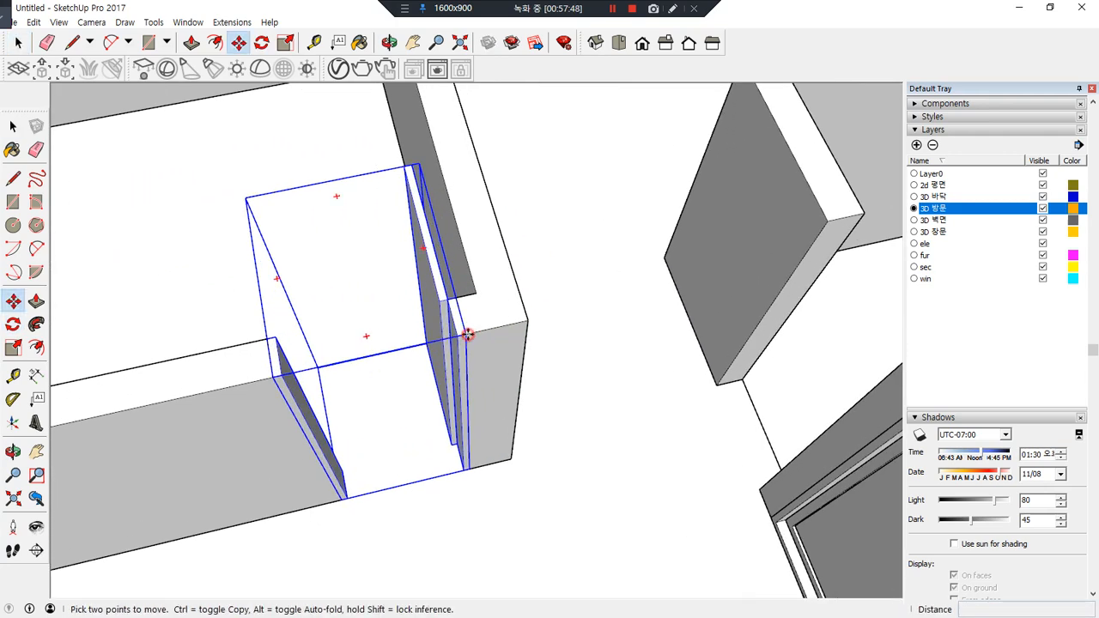
click(466, 334)
key(ctrl)
middle_drag(822, 380, 727, 361)
scroll(670, 367, up, 2)
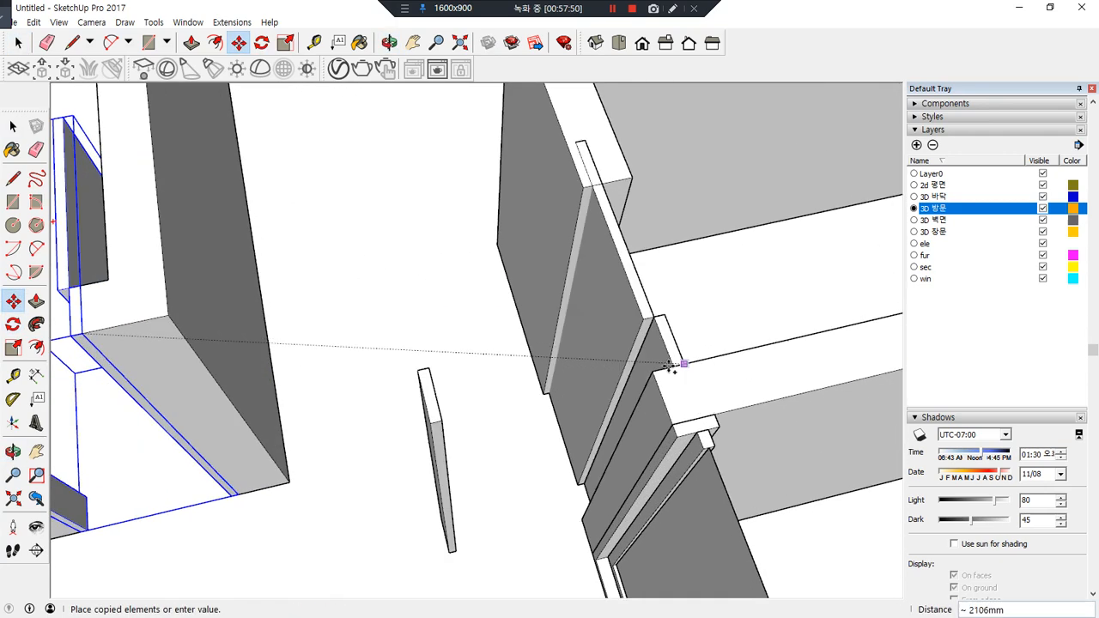
click(635, 325)
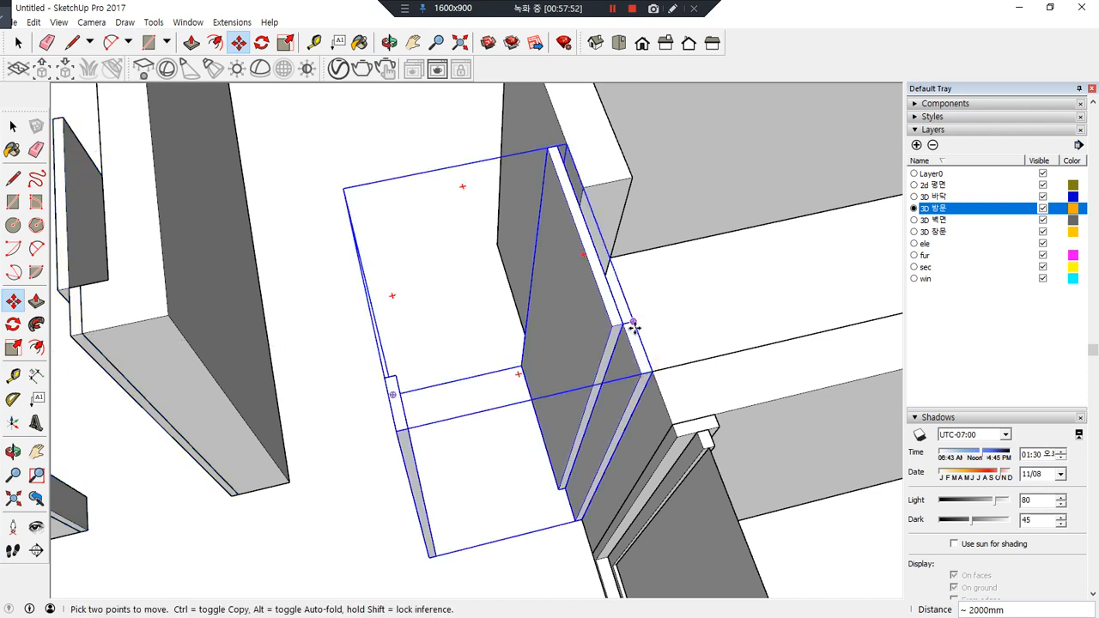
Rotate the door beside the sliding window 90 degrees about its upper wall corner to fit the opening
key(q)
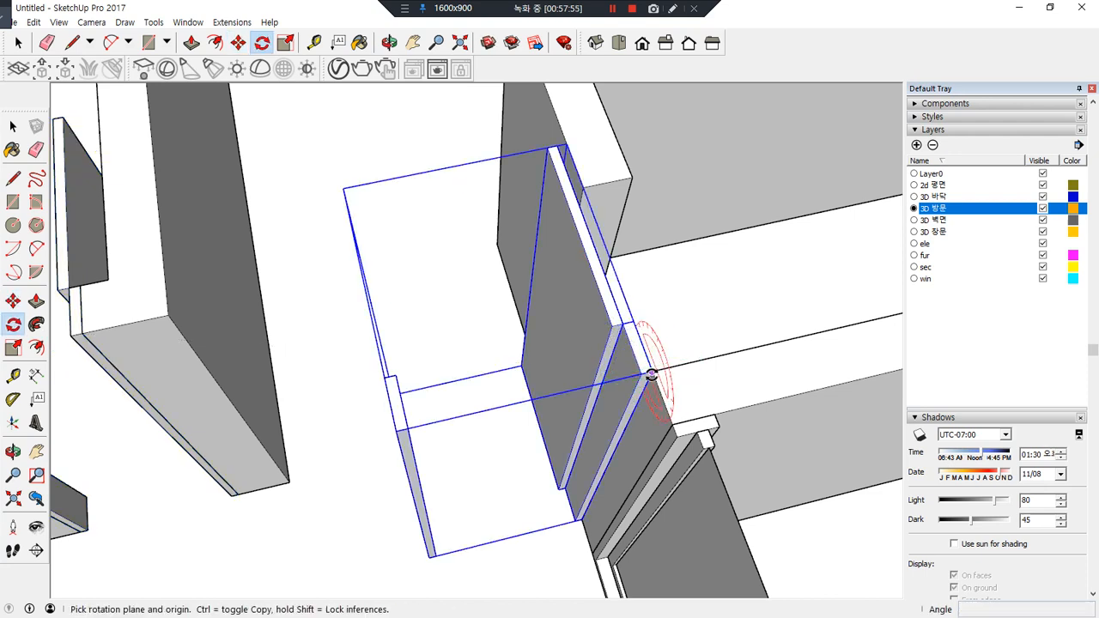
click(651, 375)
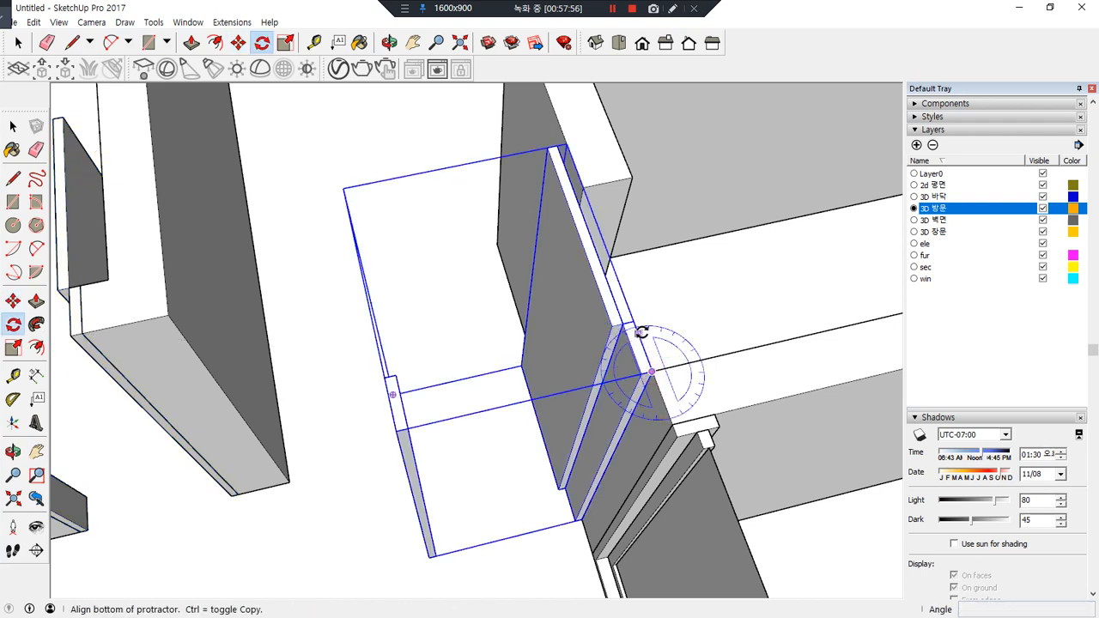
click(635, 323)
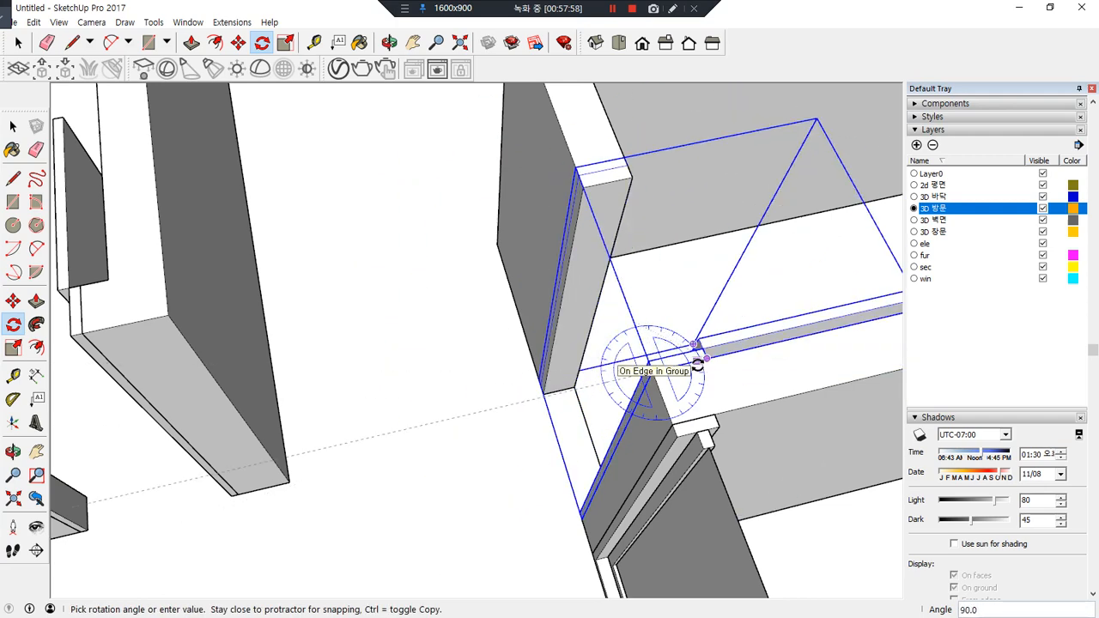
click(697, 367)
scroll(582, 180, up, 2)
middle_drag(523, 356, 559, 343)
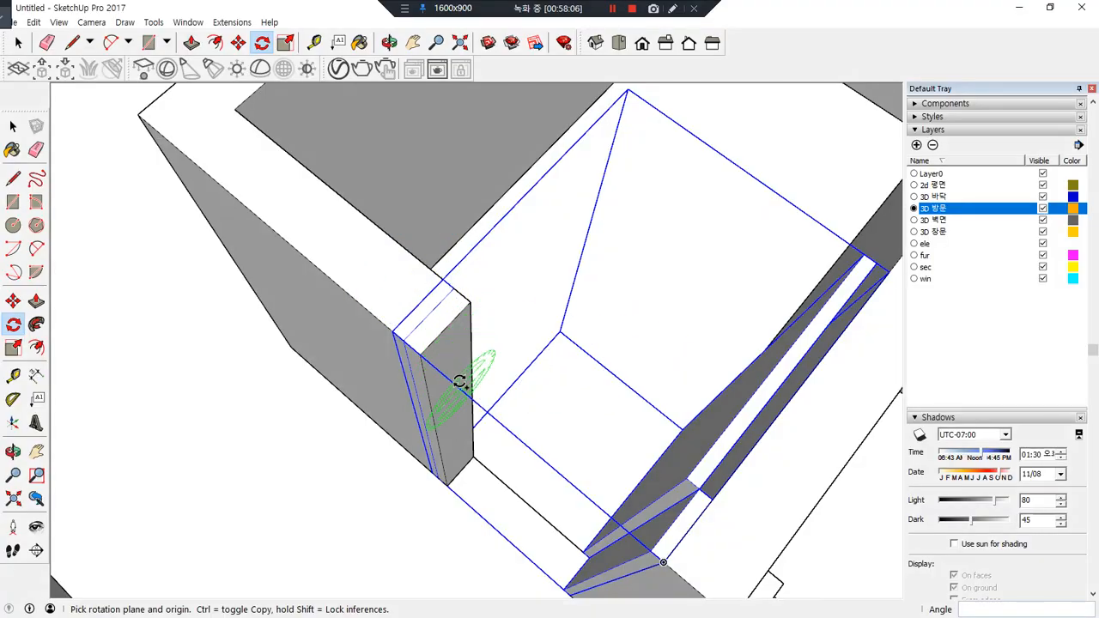
Measure the overall width of the placed door frame and the clear width of the doorway opening
key(t)
click(395, 330)
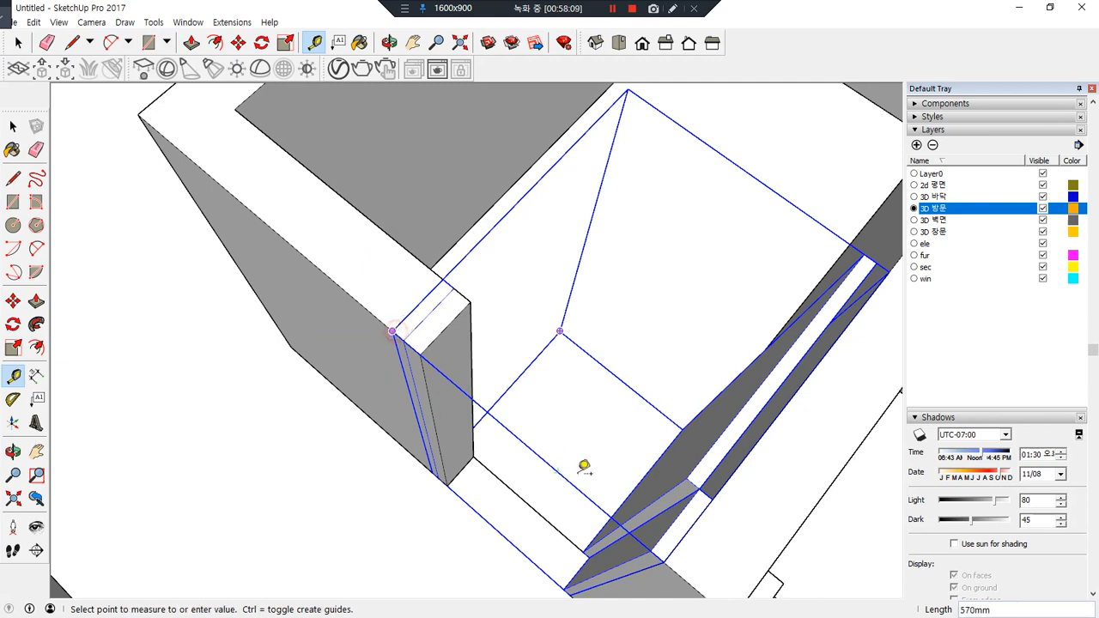
click(671, 554)
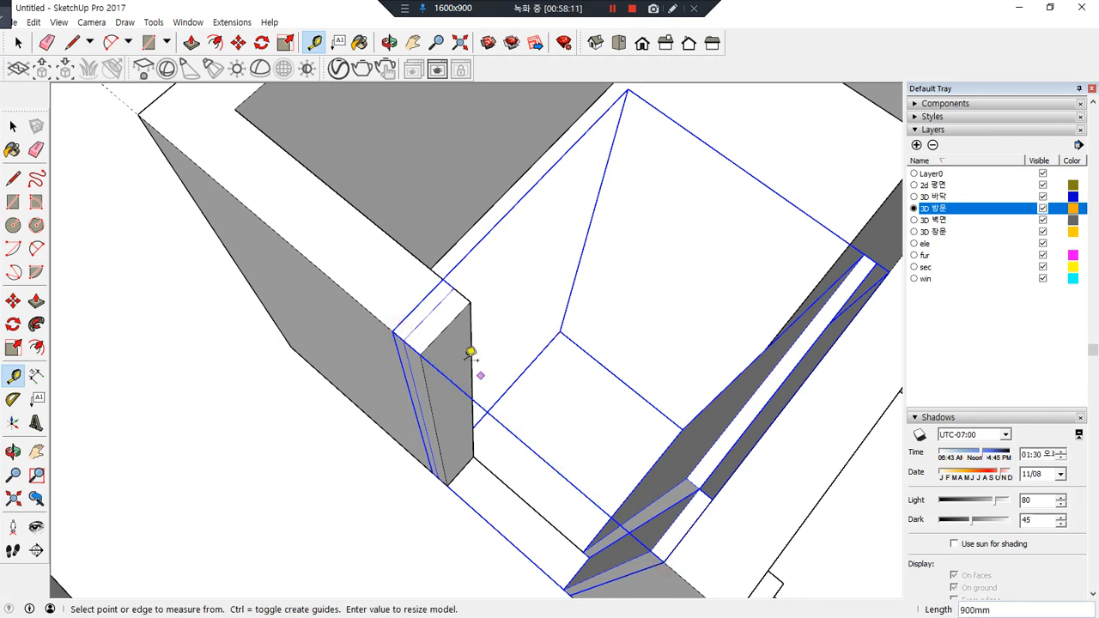
click(393, 330)
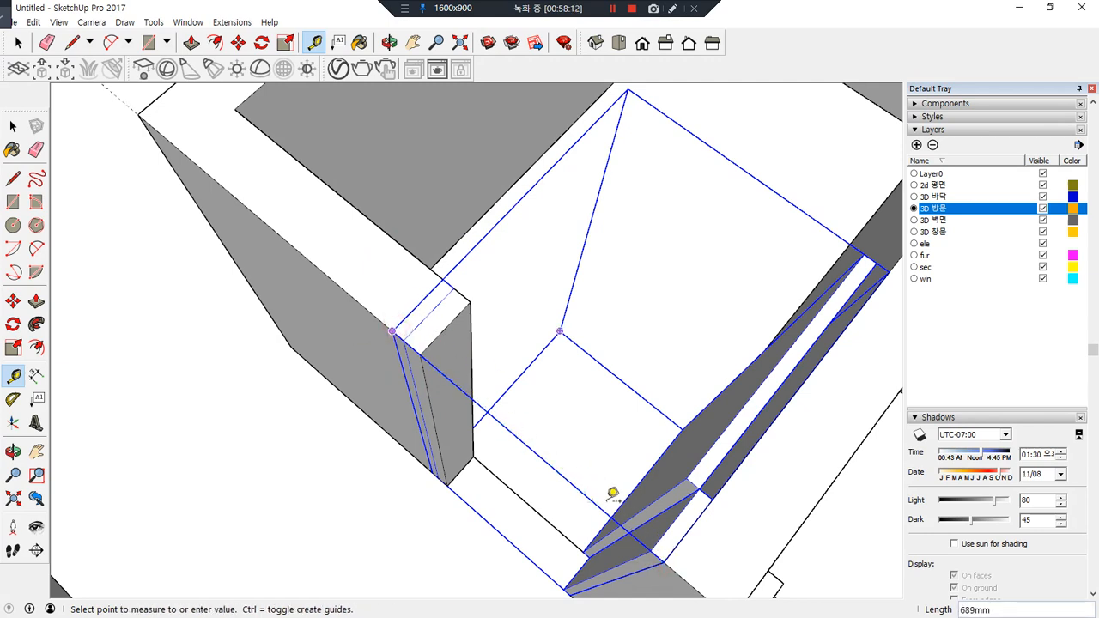
click(675, 551)
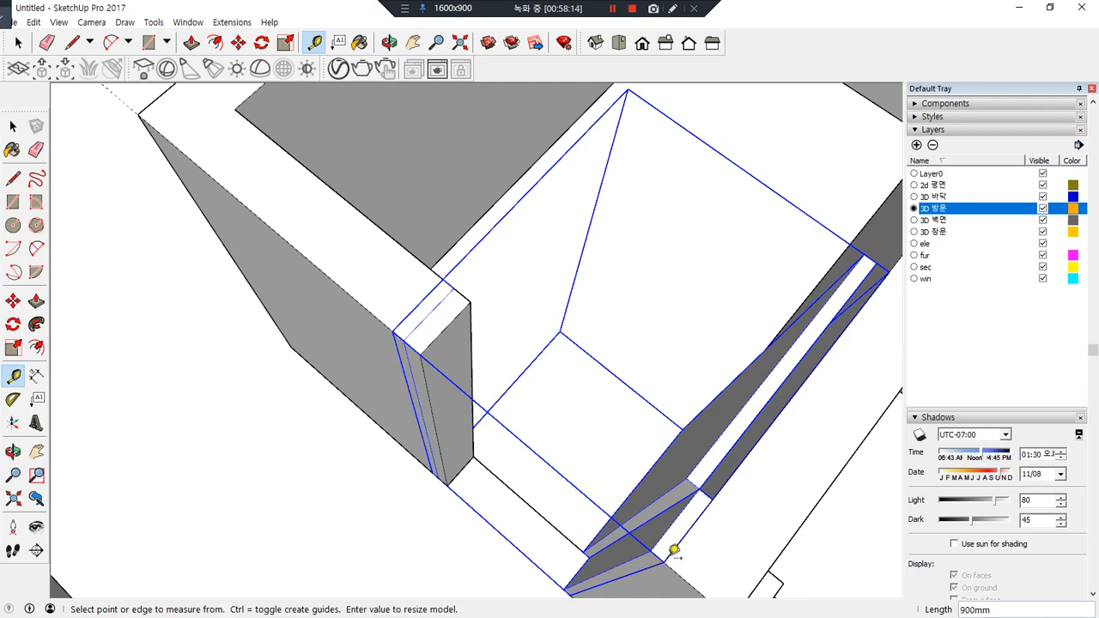
click(665, 561)
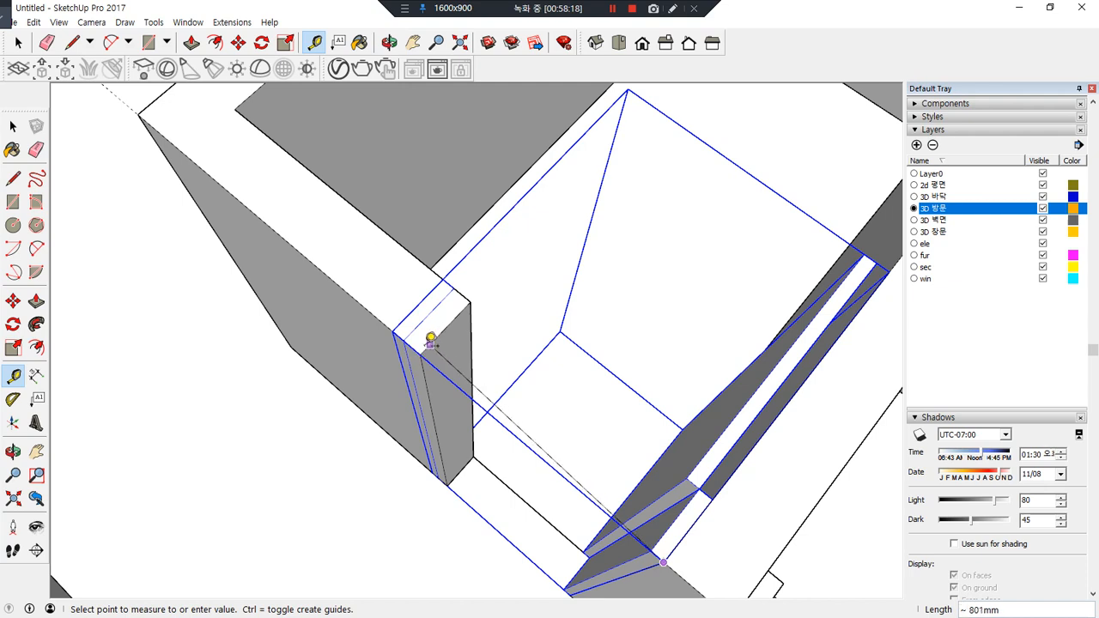
click(420, 353)
Push/Pull the end face of the wall beside the doorway back 100 mm to the door jamb
key(space)
key(Delete)
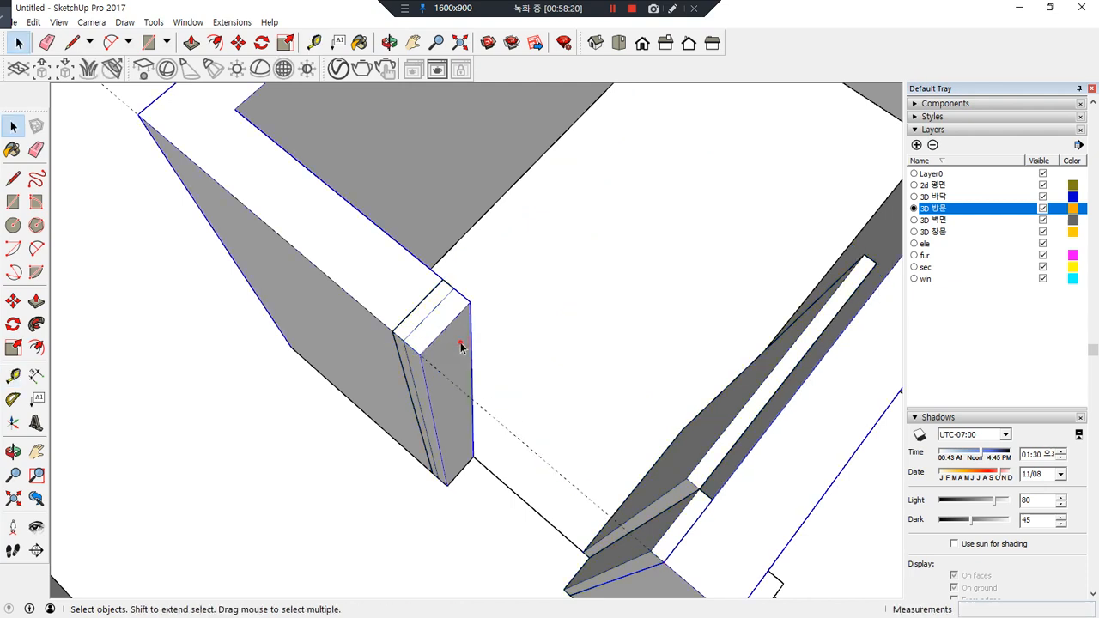
key(p)
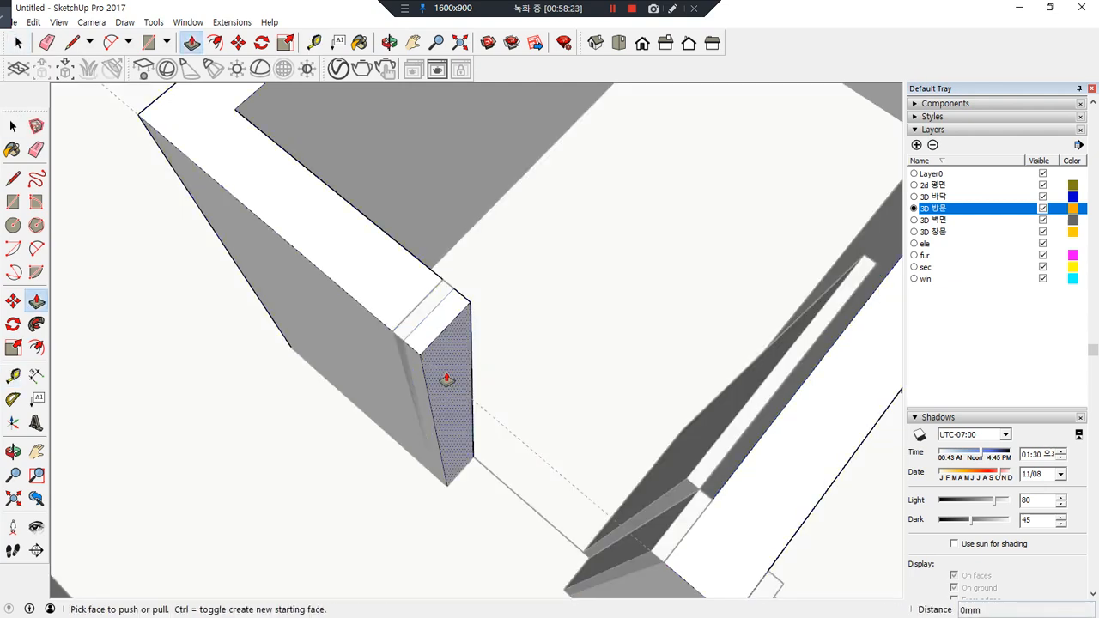
click(446, 381)
click(392, 344)
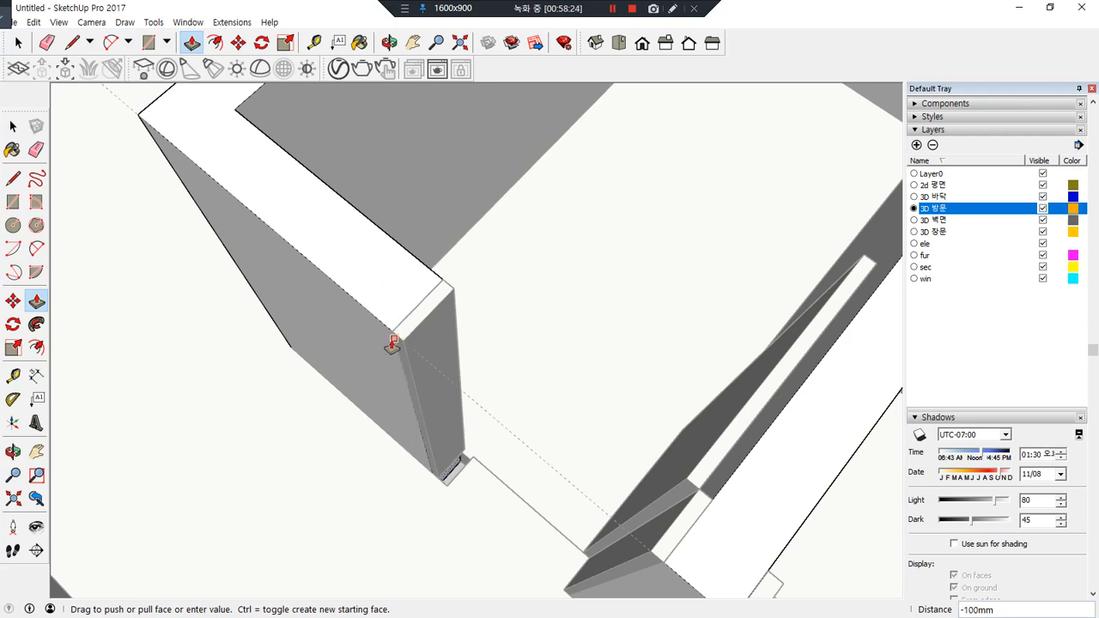
Push/Pull the side face of the floor step under the doorway 100 mm to close the gap at the shortened wall
middle_drag(473, 459, 311, 335)
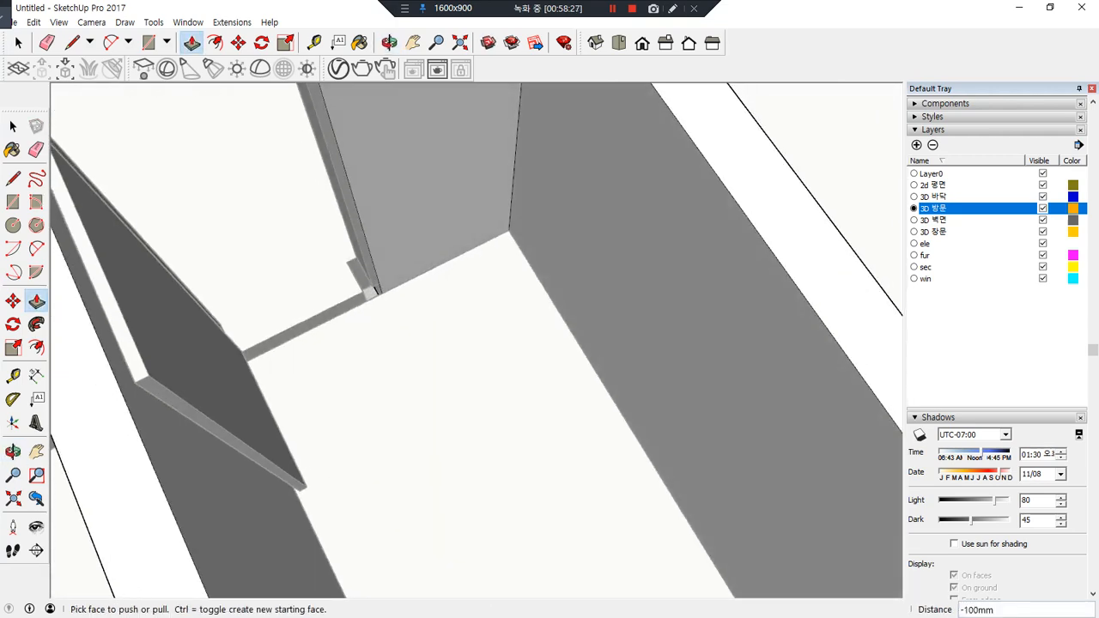
scroll(343, 265, up, 2)
key(space)
scroll(403, 288, up, 2)
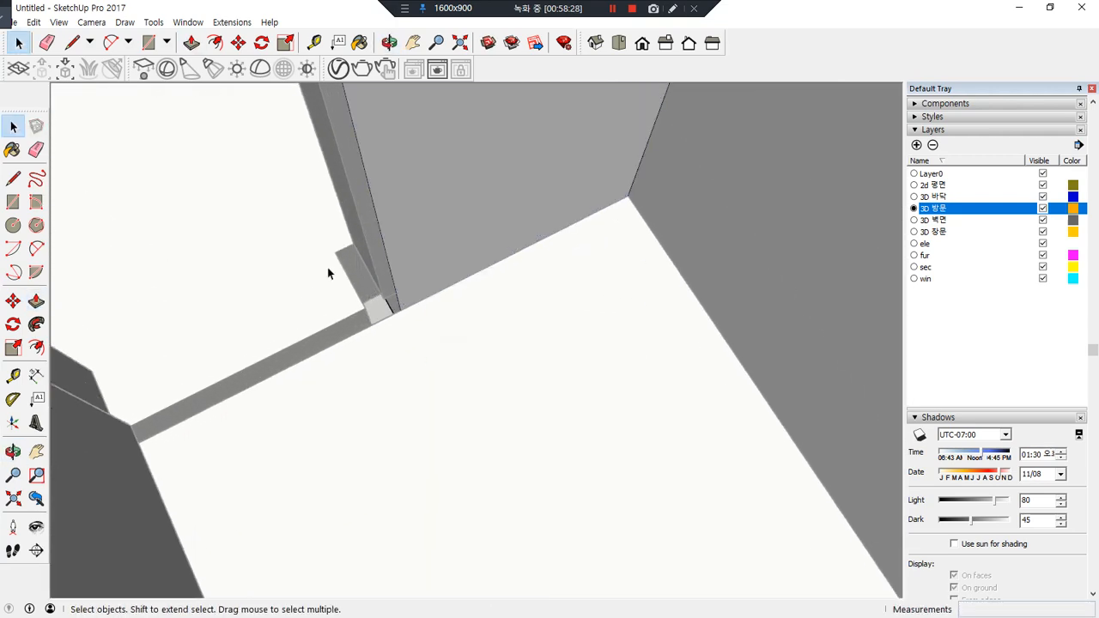
scroll(327, 273, down, 6)
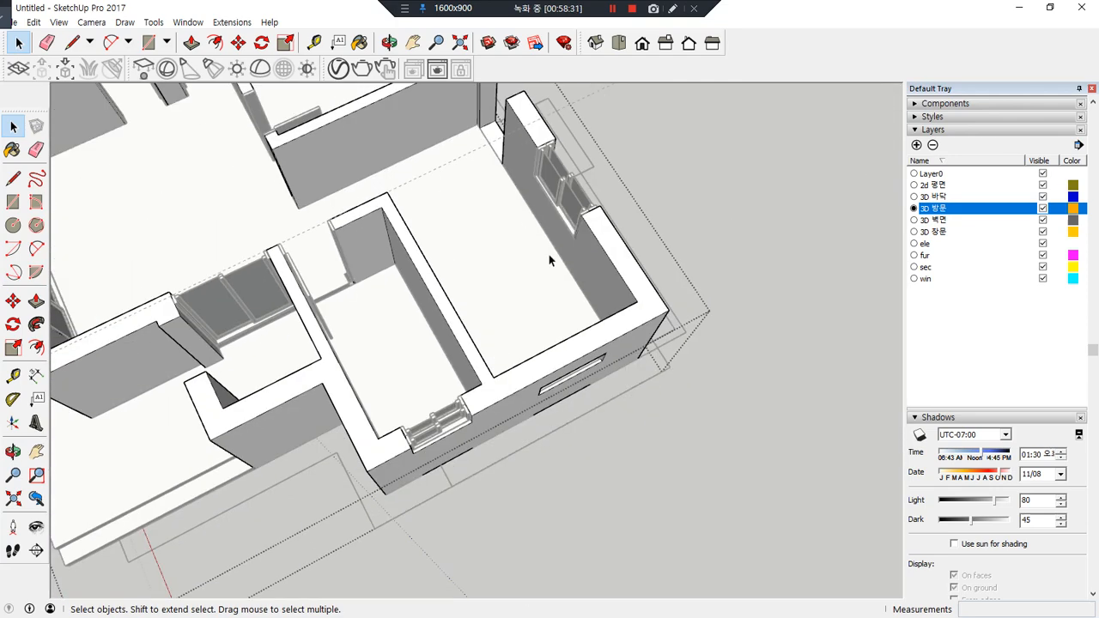
scroll(496, 238, up, 8)
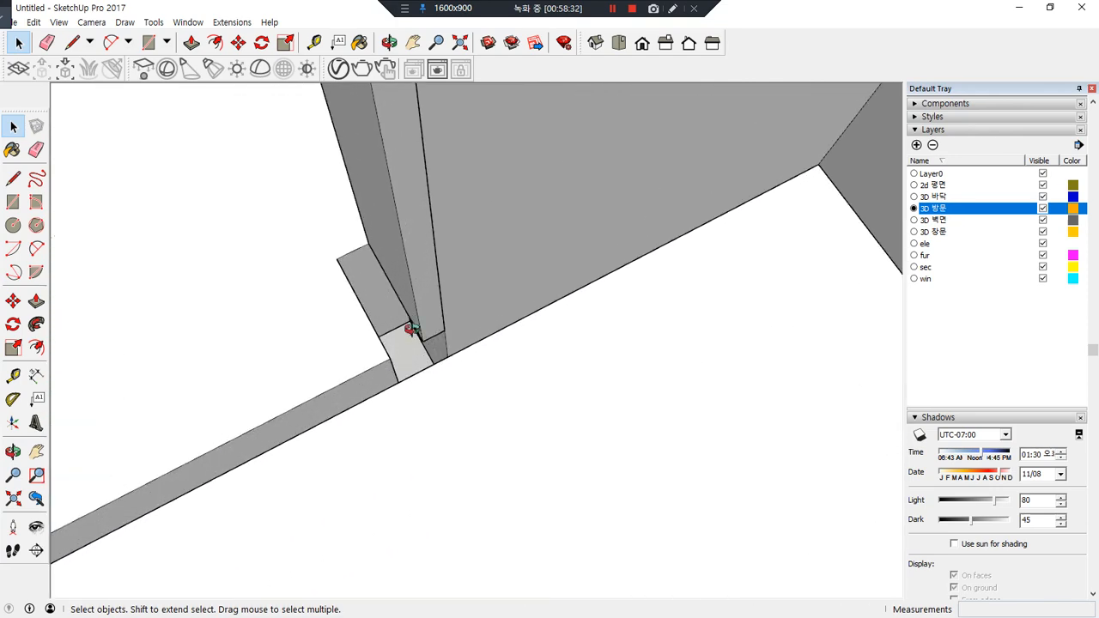
middle_drag(410, 328, 337, 281)
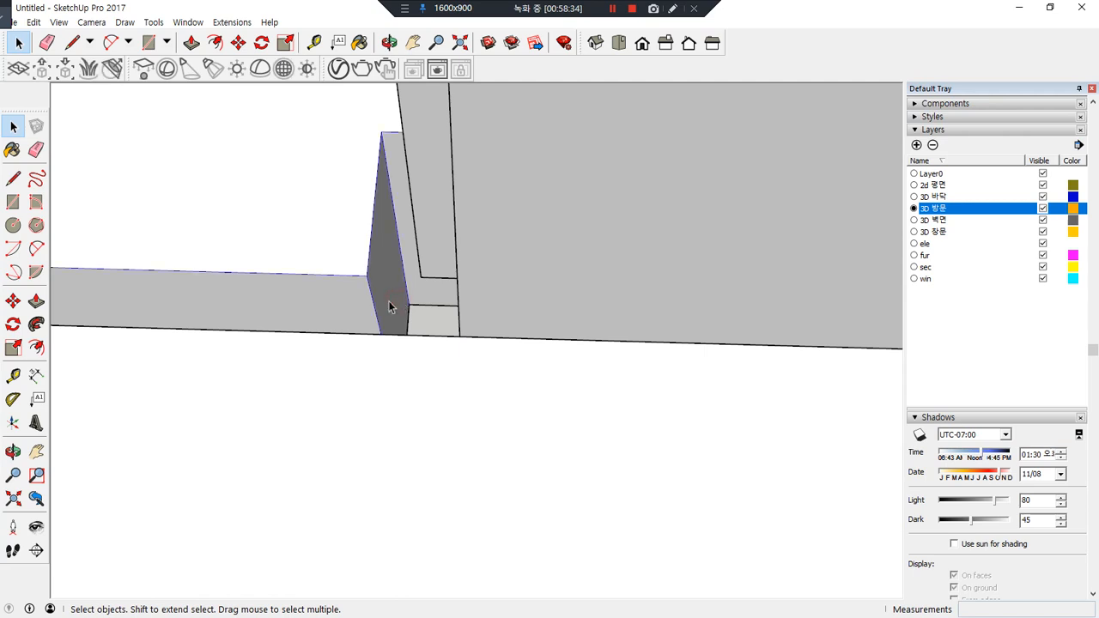
scroll(388, 307, up, 2)
scroll(388, 302, up, 1)
key(p)
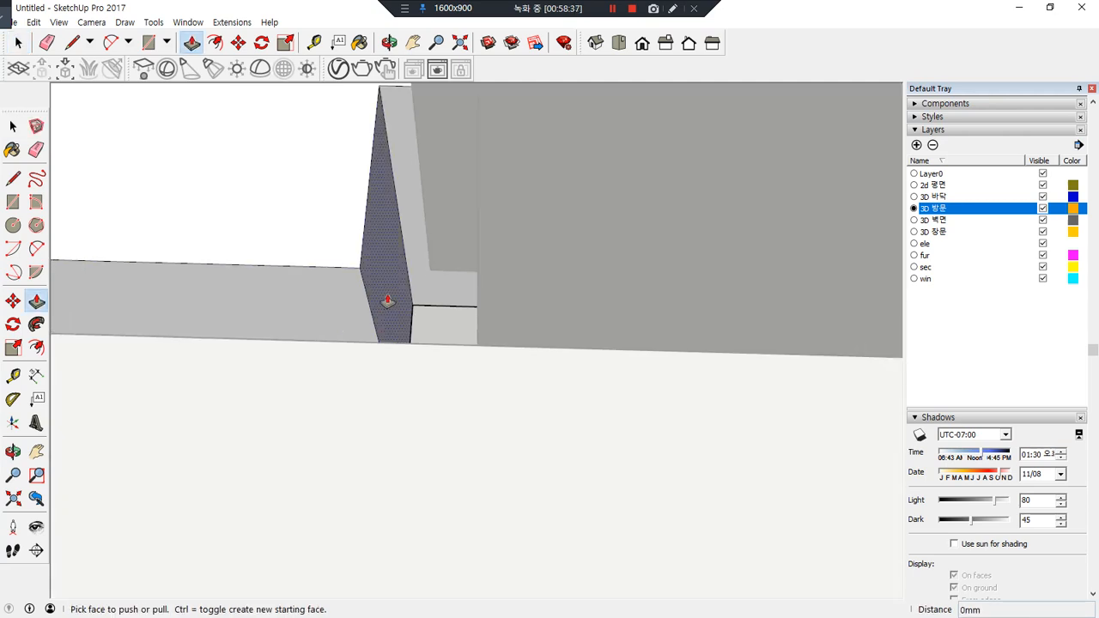
click(388, 302)
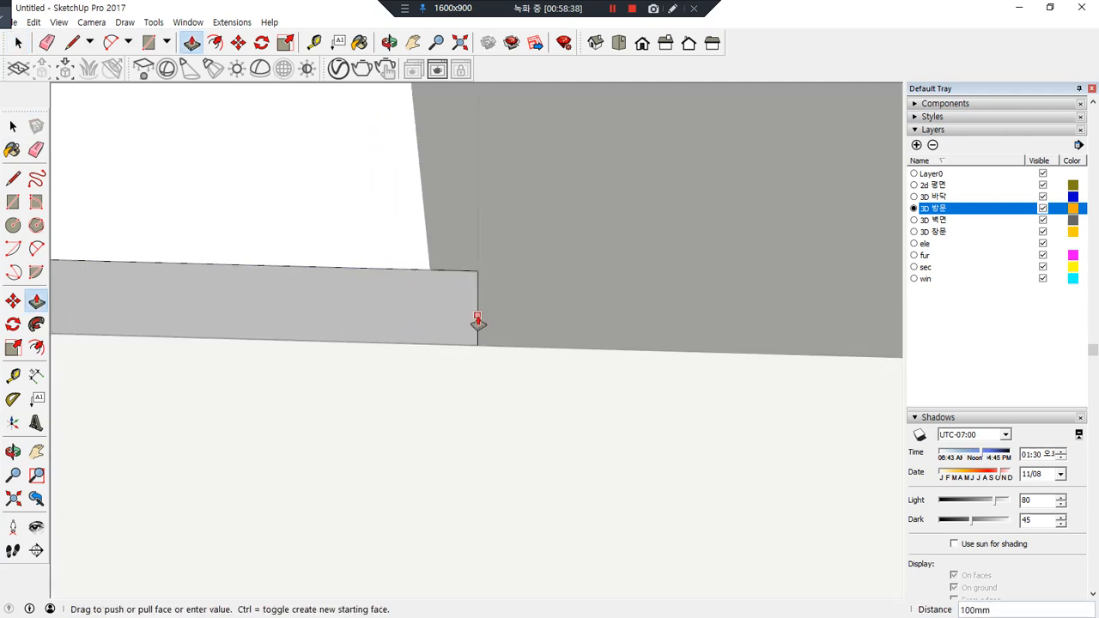
click(477, 321)
key(space)
click(462, 384)
scroll(462, 384, down, 5)
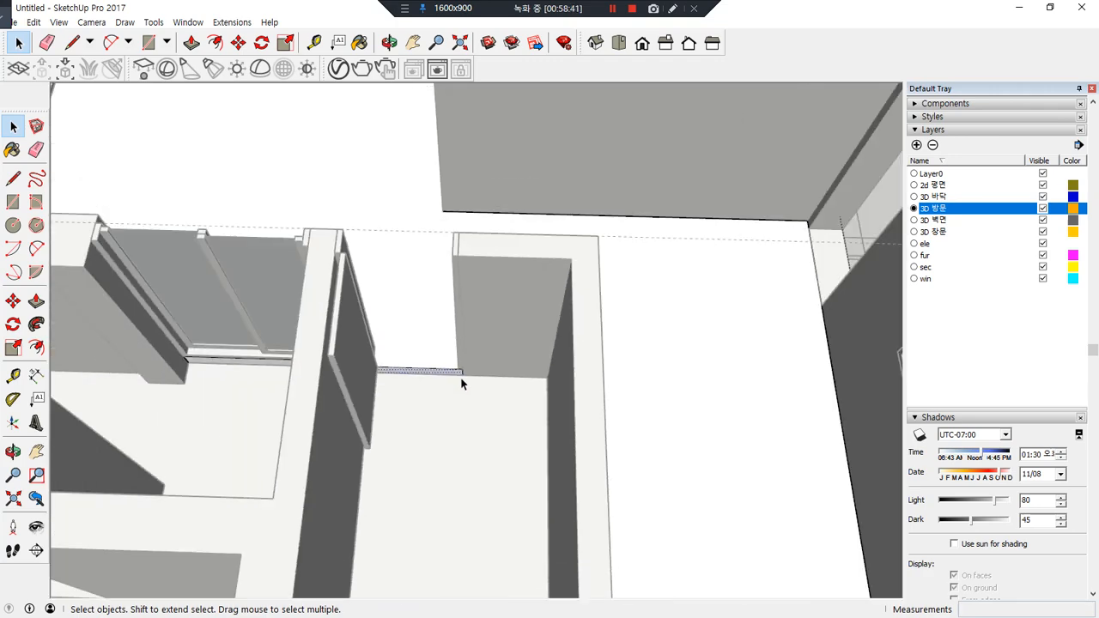
scroll(800, 243, down, 5)
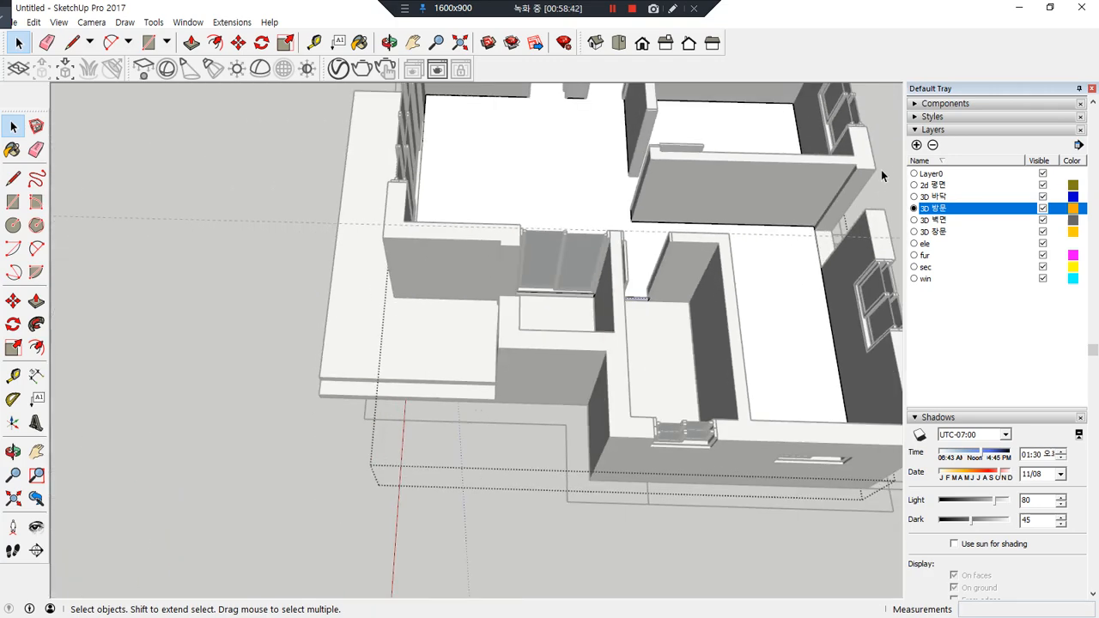
Measure the clear width of the exterior doorway between the wall ends flanked by the two double-pane windows
click(886, 162)
scroll(653, 287, up, 6)
middle_drag(662, 245, 495, 108)
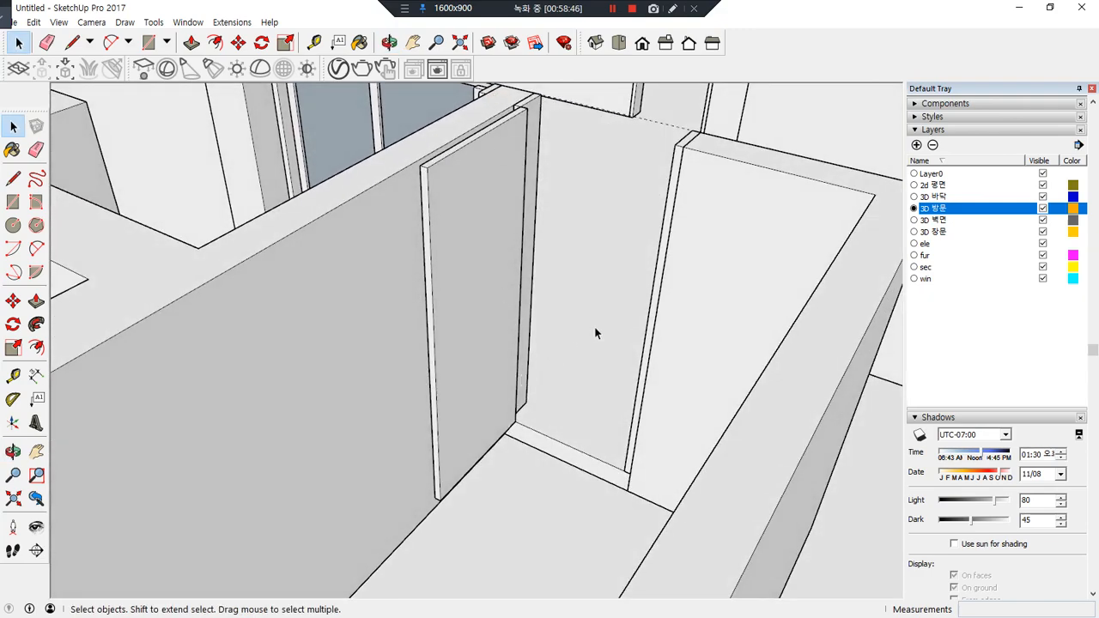
middle_drag(596, 332, 381, 342)
scroll(691, 319, down, 4)
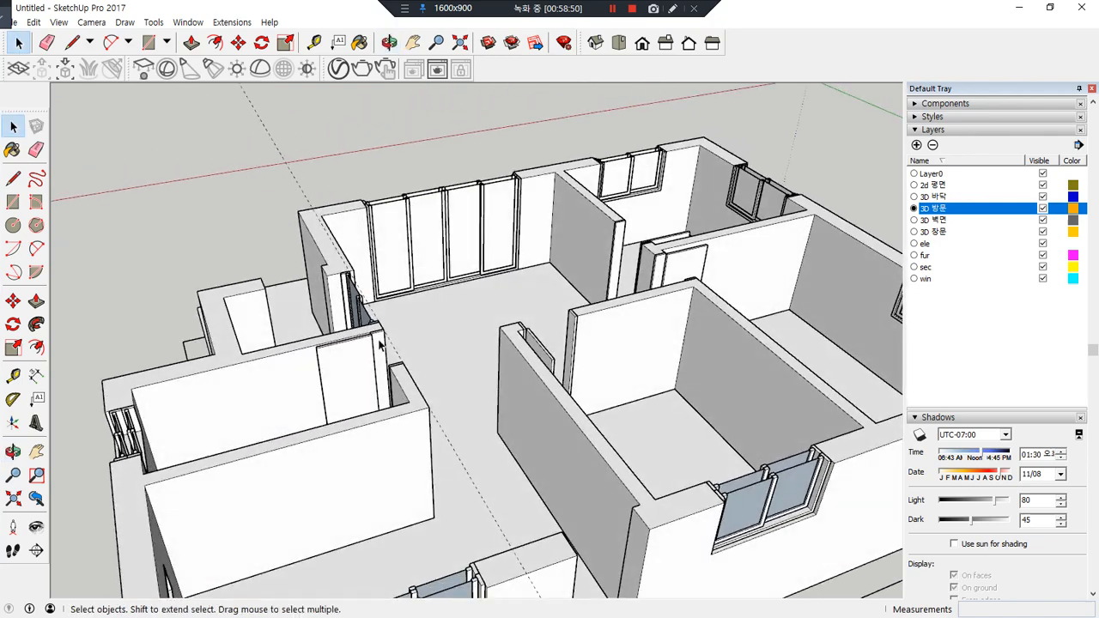
scroll(595, 536, up, 2)
middle_drag(595, 536, 485, 455)
key(t)
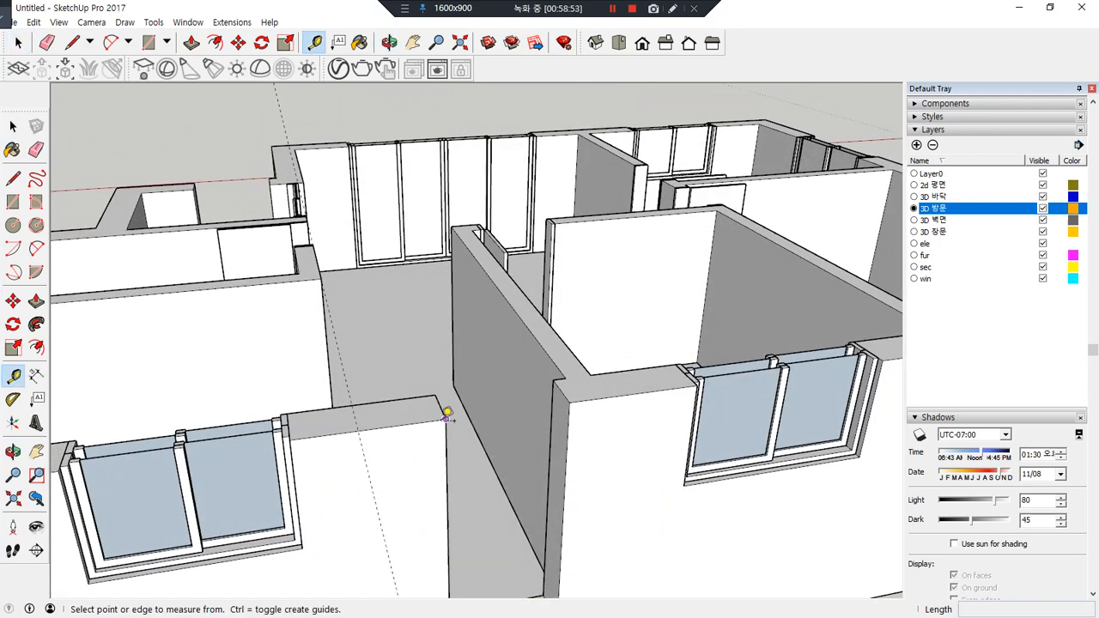
click(447, 416)
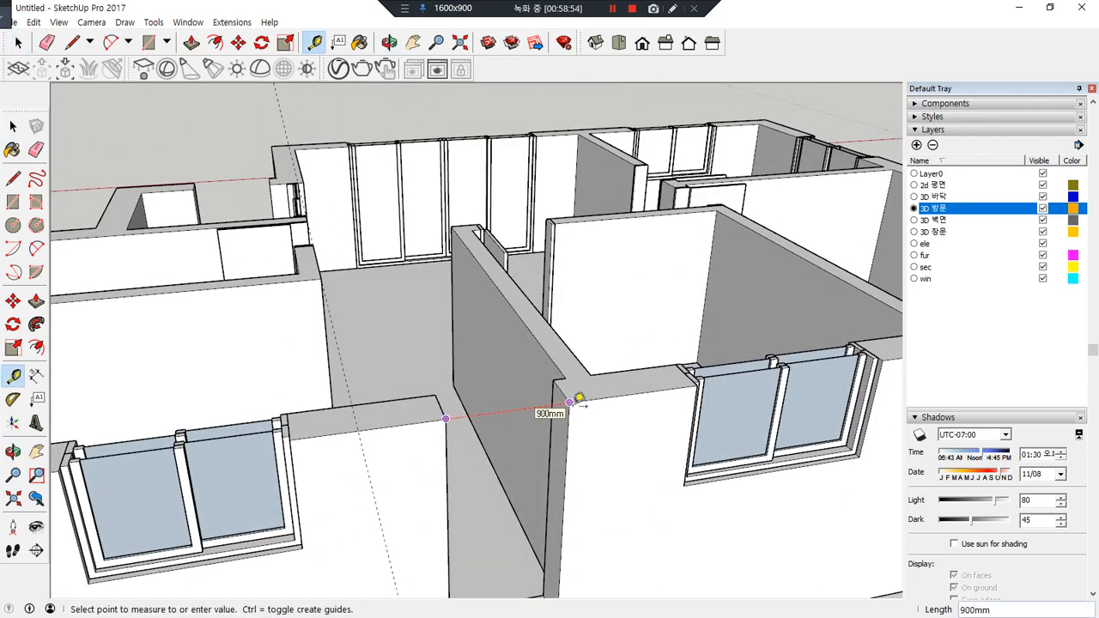
click(571, 401)
key(space)
Copy the room door from beside the interior wall end to the upper wall corner of the measured exterior doorway
middle_drag(309, 249, 510, 412)
scroll(582, 393, up, 2)
middle_drag(581, 394, 424, 294)
scroll(416, 210, up, 5)
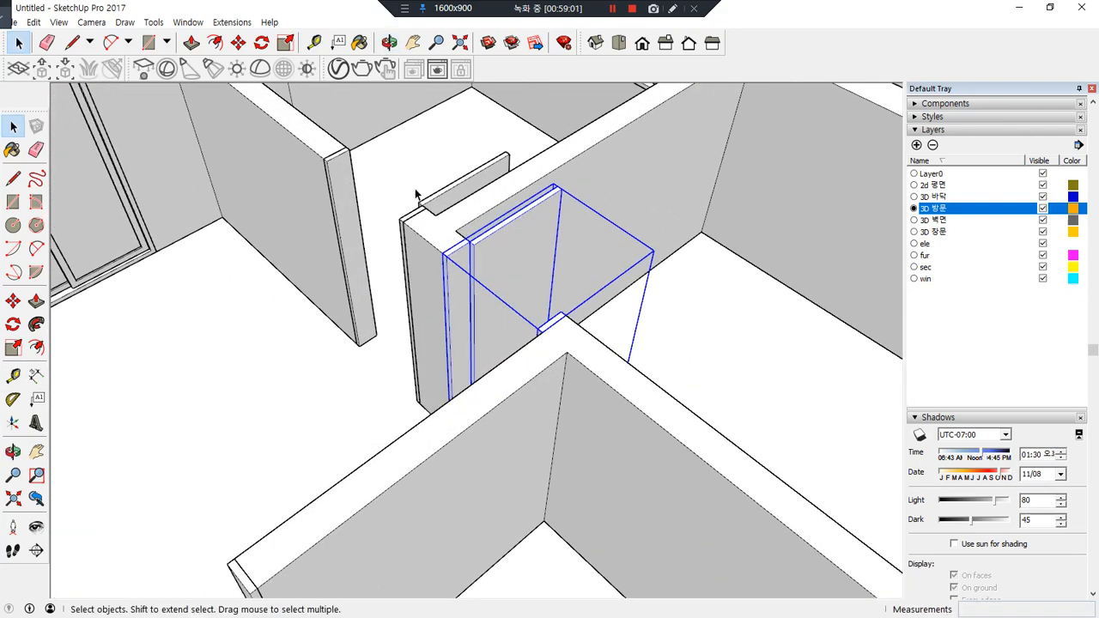
key(m)
click(481, 341)
scroll(496, 420, down, 3)
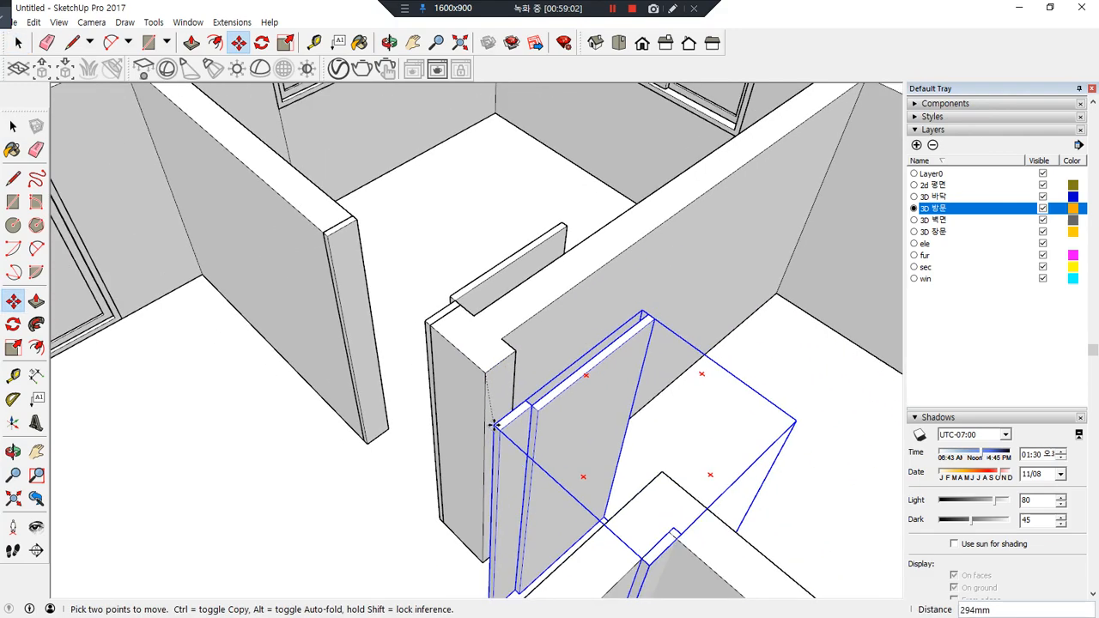
key(ctrl)
scroll(495, 419, down, 5)
scroll(496, 418, down, 2)
shift+middle_drag(627, 572, 545, 441)
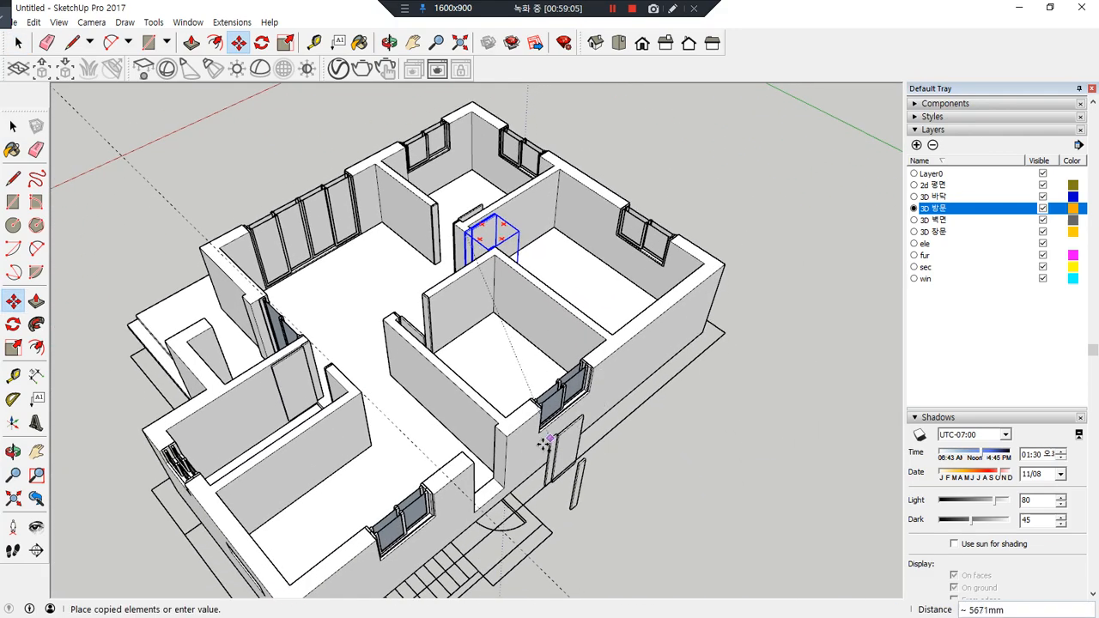
scroll(477, 427, up, 6)
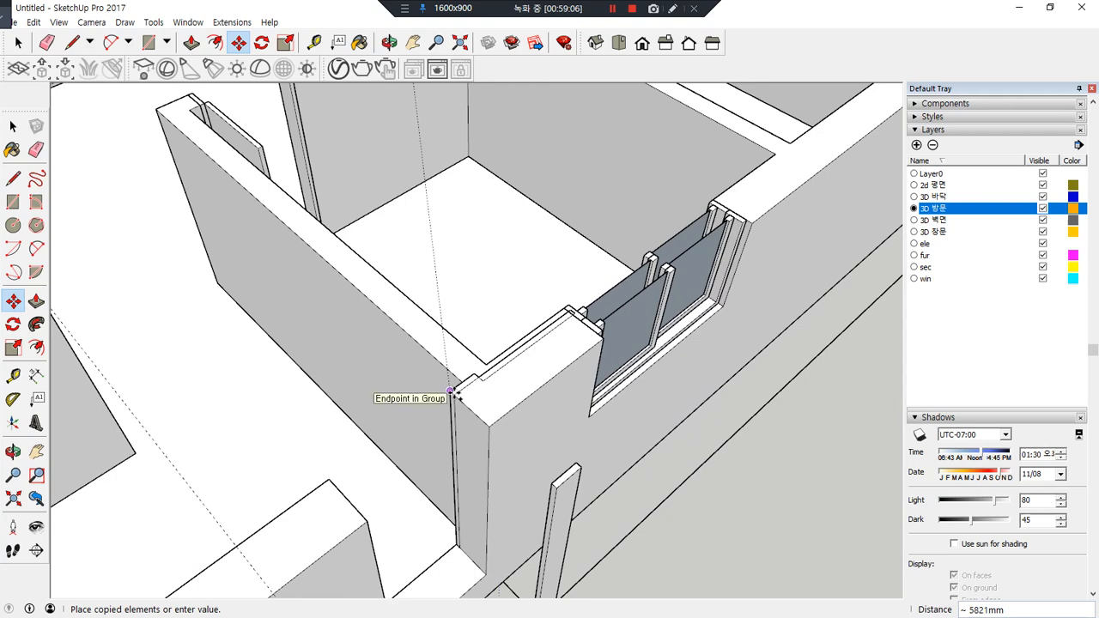
click(451, 392)
Rotate the copied door about its upper wall corner so that its frame spans the exterior doorway opening
key(q)
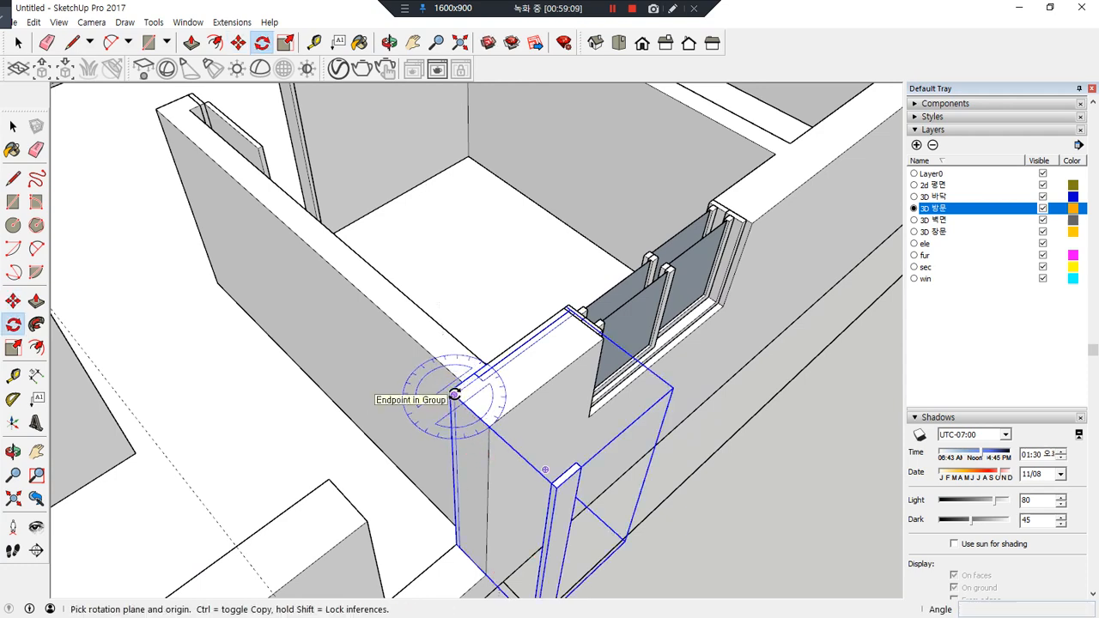
click(454, 396)
scroll(474, 374, up, 2)
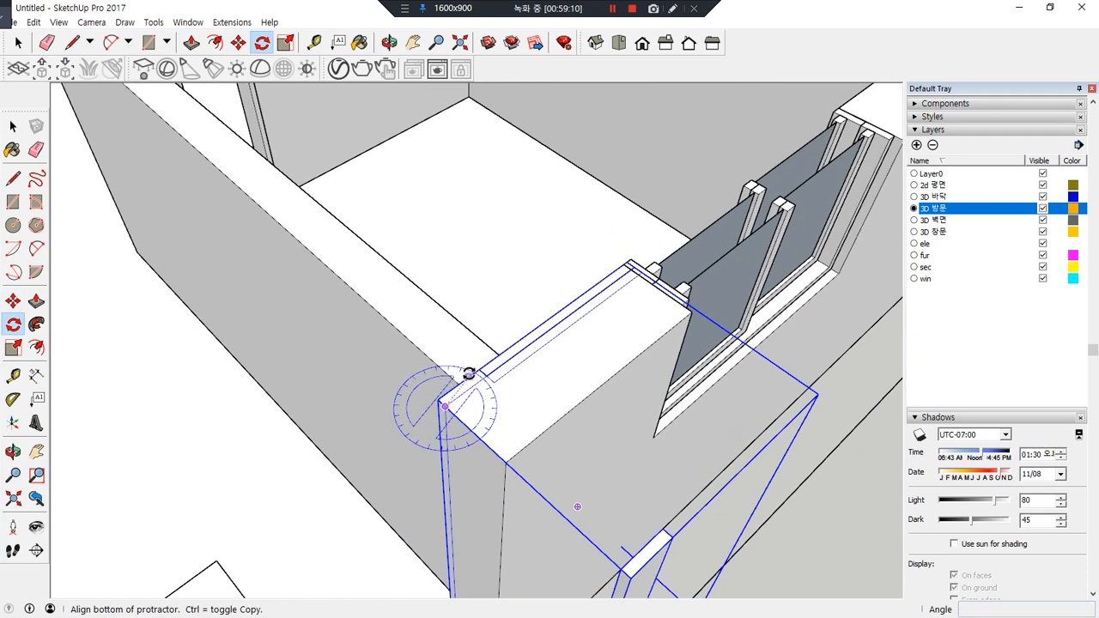
key(Escape)
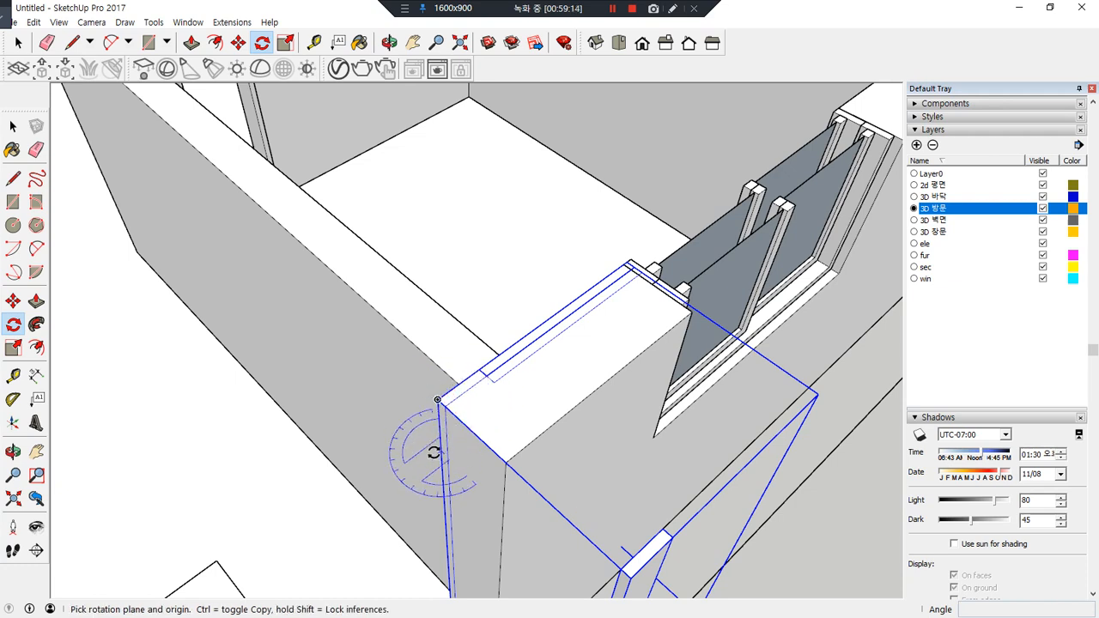
click(438, 400)
click(480, 367)
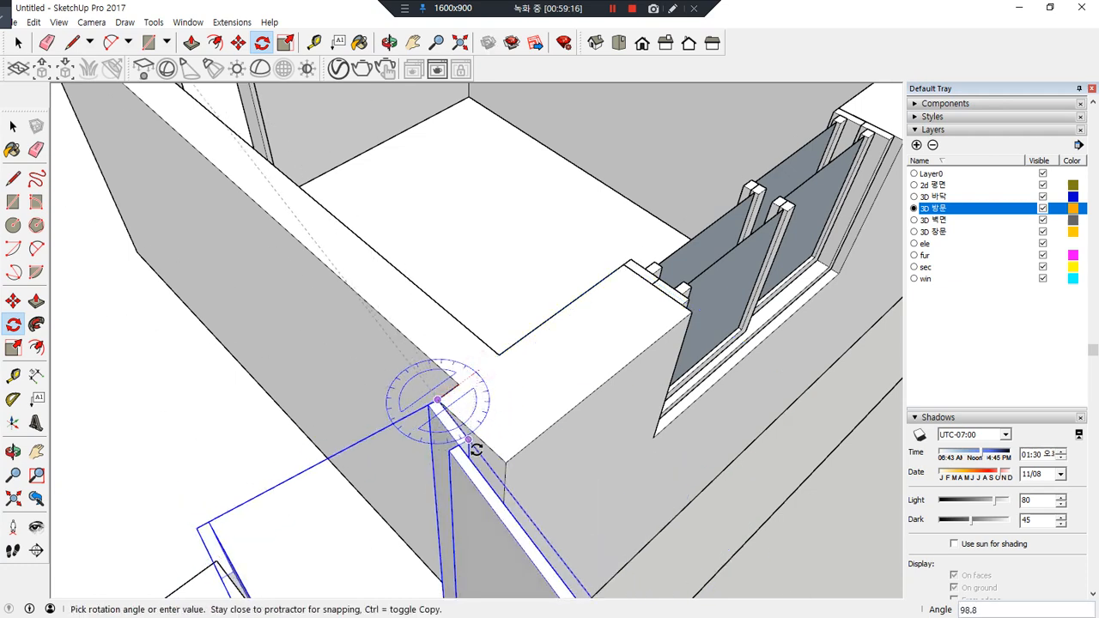
click(476, 435)
scroll(475, 436, down, 4)
key(space)
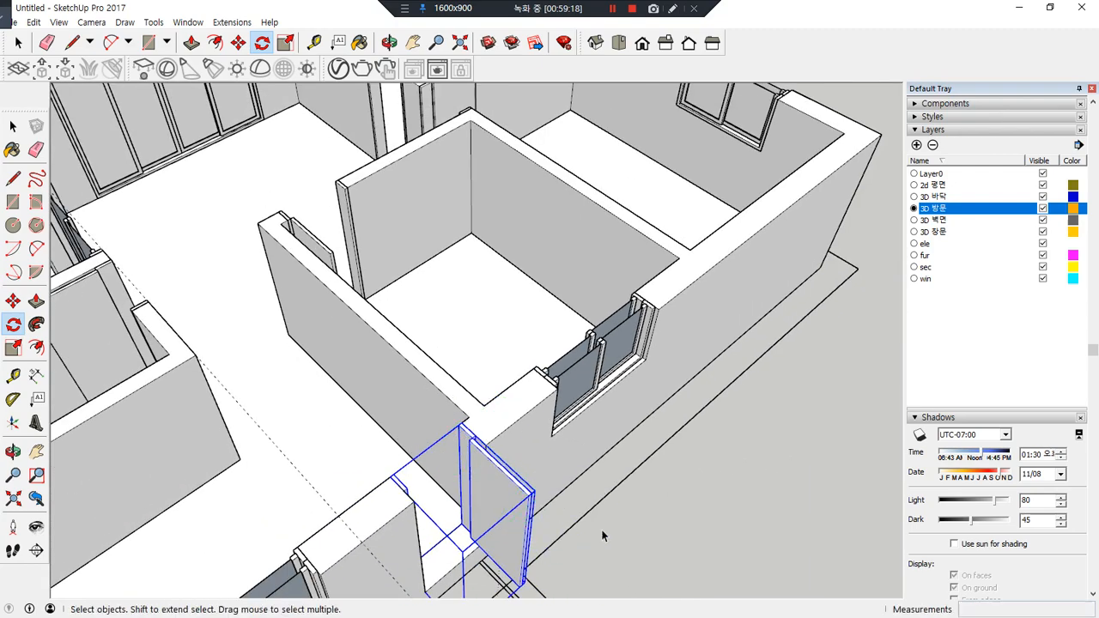
click(627, 538)
Measure the clear width of the entrance opening between the wall end beside the sliding window and the opposite wall block
middle_drag(494, 500, 859, 464)
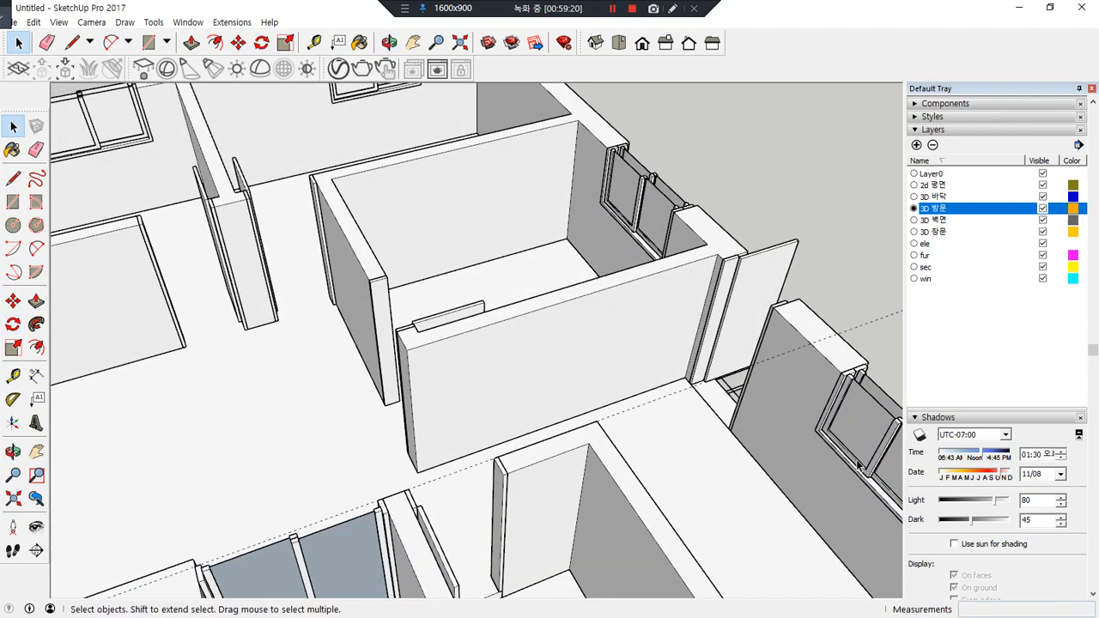
scroll(745, 314, down, 3)
scroll(723, 402, down, 2)
middle_drag(601, 465, 591, 486)
scroll(477, 503, up, 6)
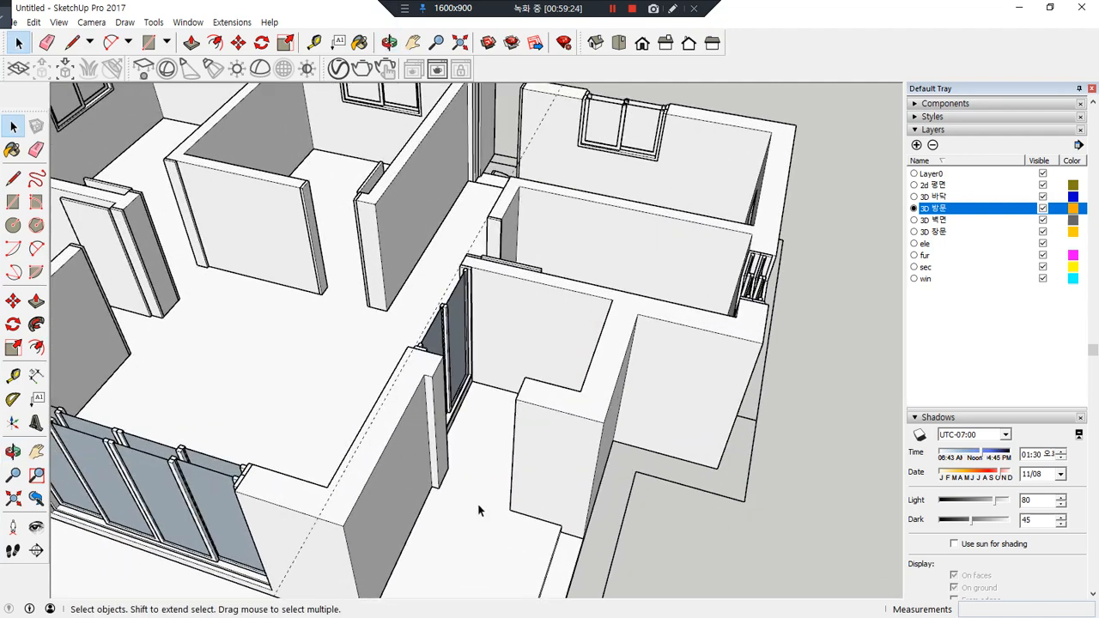
key(t)
click(419, 479)
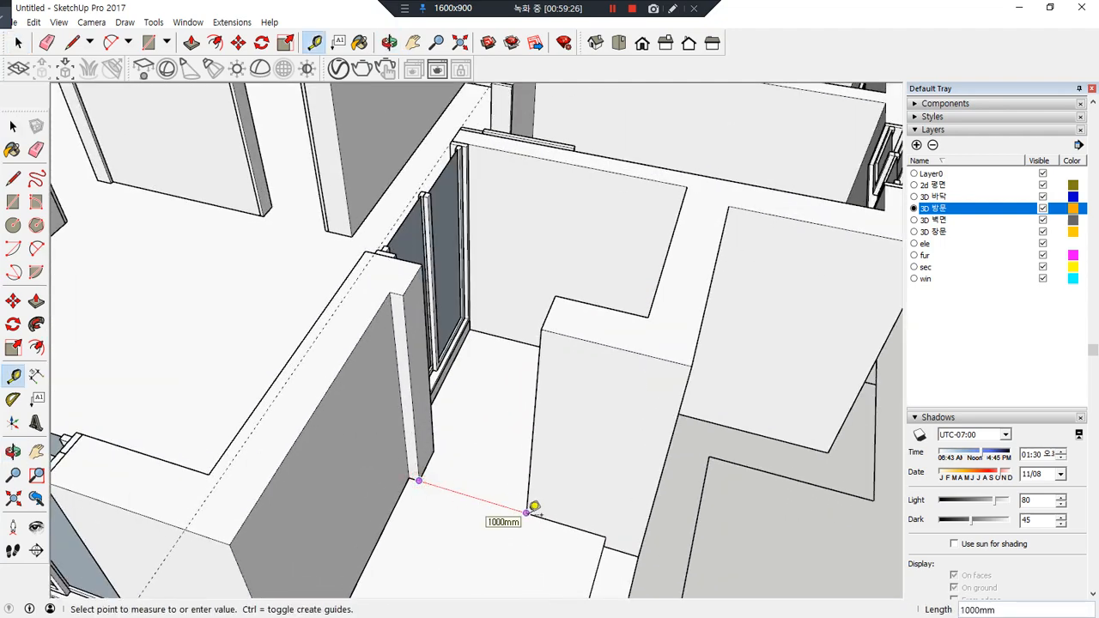
click(527, 513)
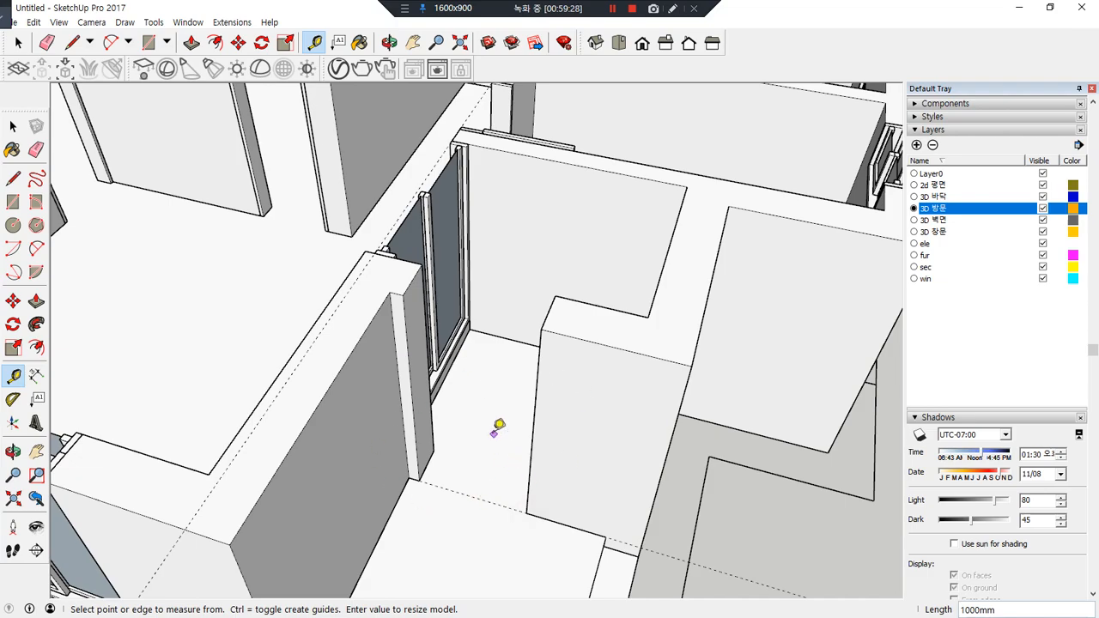
Erase the dashed guide lines running through the apartment and across the entrance opening
mouse_move(485, 504)
mouse_down()
mouse_move(409, 474)
mouse_move(547, 472)
mouse_up()
scroll(538, 400, down, 5)
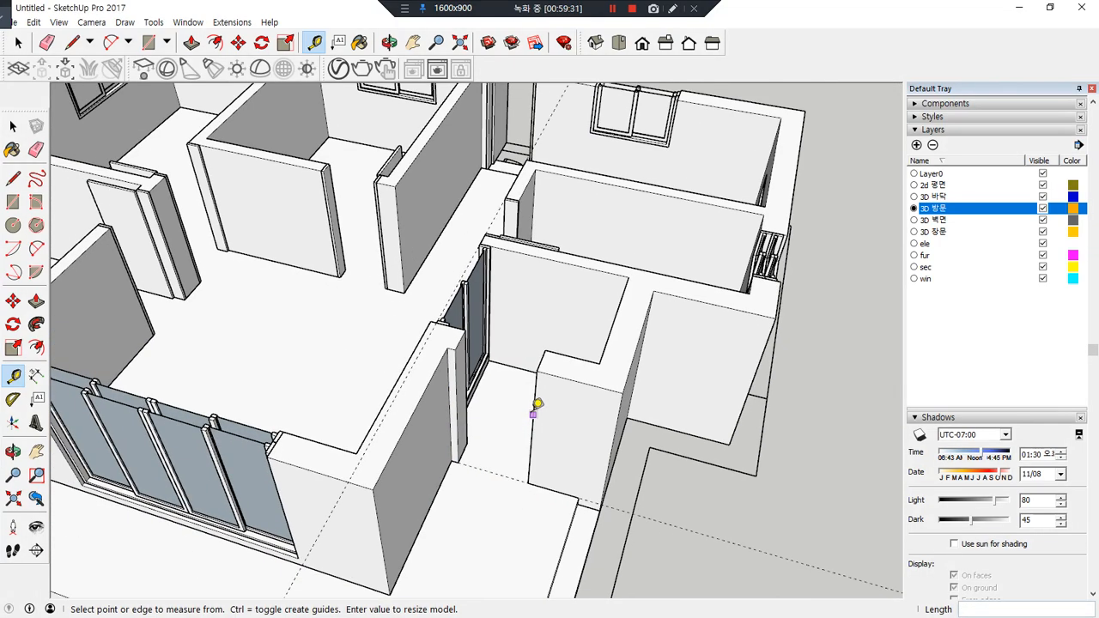
mouse_move(538, 400)
middle_down()
mouse_move(516, 409)
mouse_move(567, 272)
middle_up()
key(e)
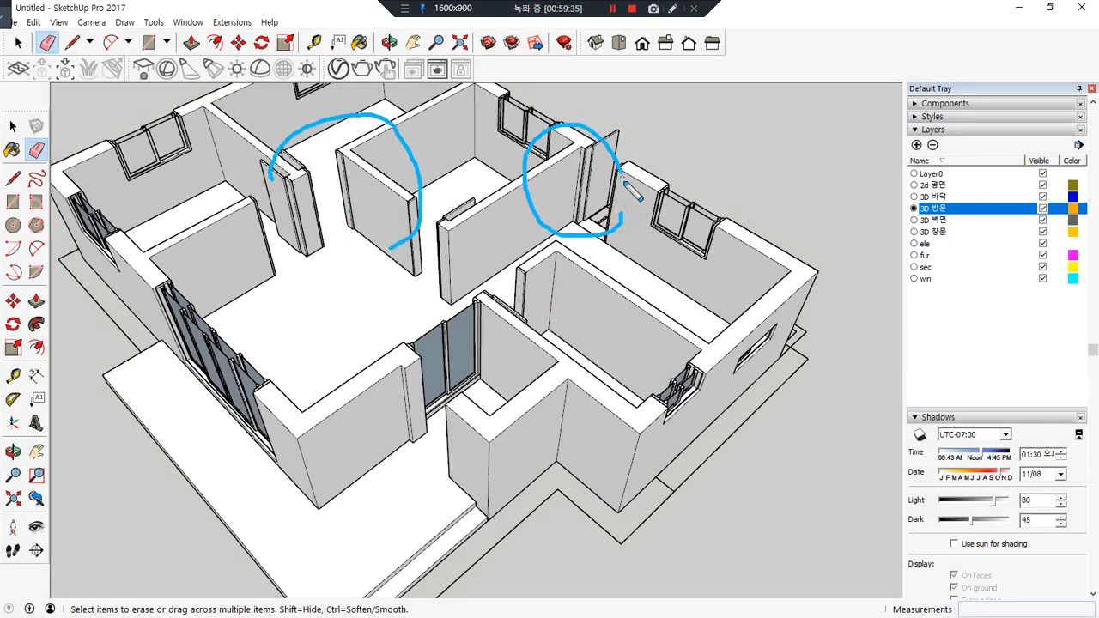
mouse_move(355, 464)
mouse_down()
mouse_move(425, 395)
mouse_move(387, 402)
mouse_up()
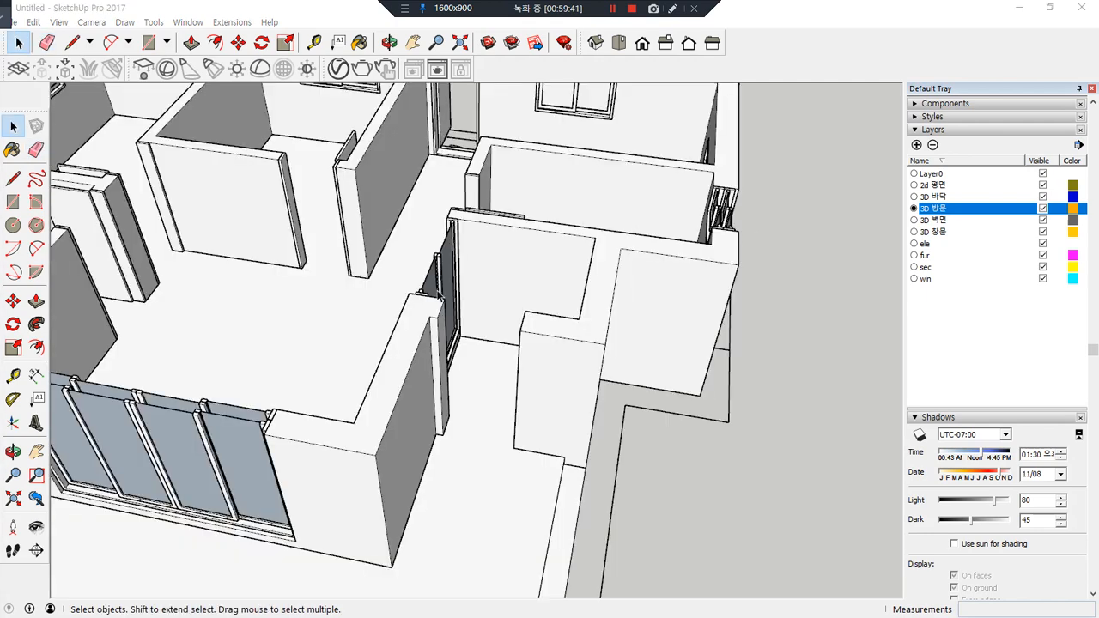
Draw a 1000 by 2250 mm rectangle filling the entrance opening from the upper wall corner to the opposite floor corner
scroll(578, 352, up, 3)
middle_drag(578, 353, 451, 346)
scroll(364, 247, up, 1)
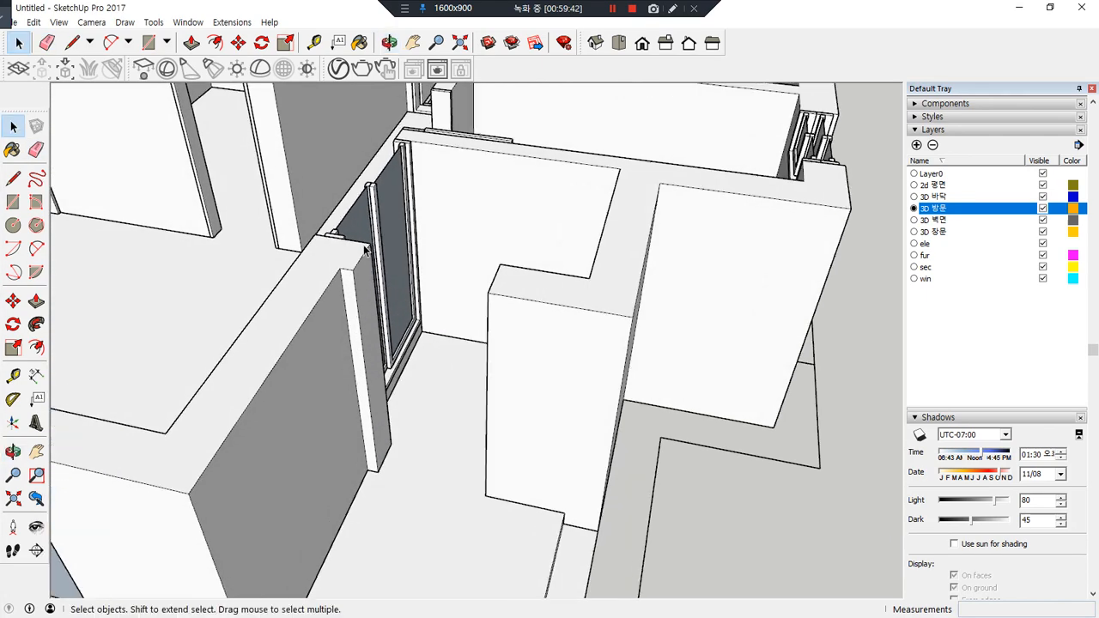
scroll(364, 250, up, 1)
middle_drag(429, 310, 445, 323)
scroll(384, 316, up, 2)
scroll(493, 347, down, 2)
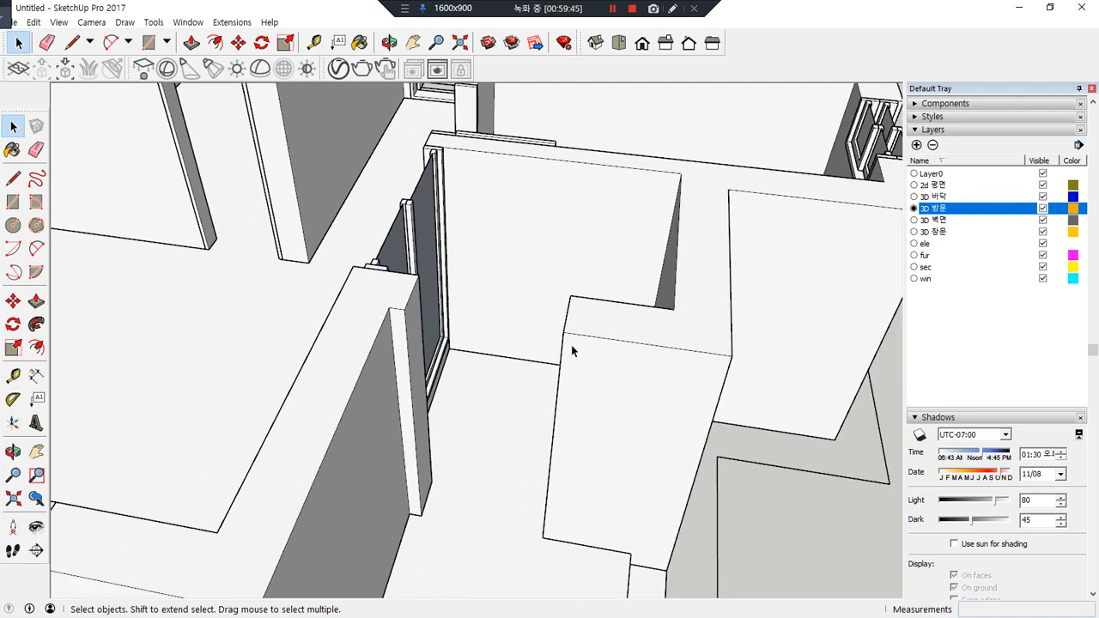
middle_drag(571, 344, 466, 314)
scroll(362, 322, up, 1)
key(r)
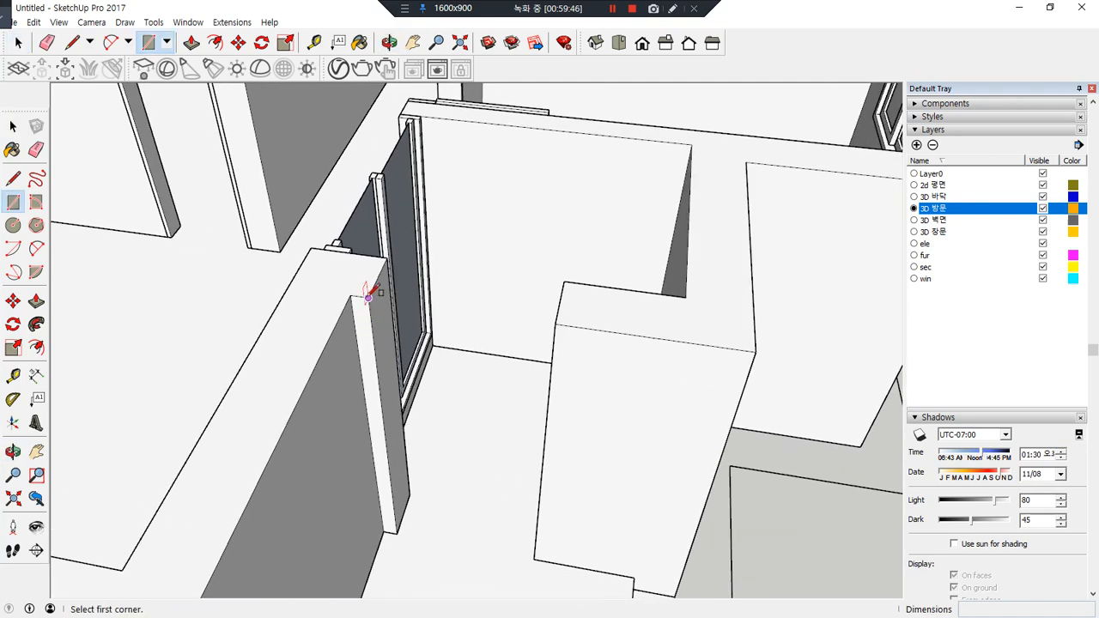
click(369, 297)
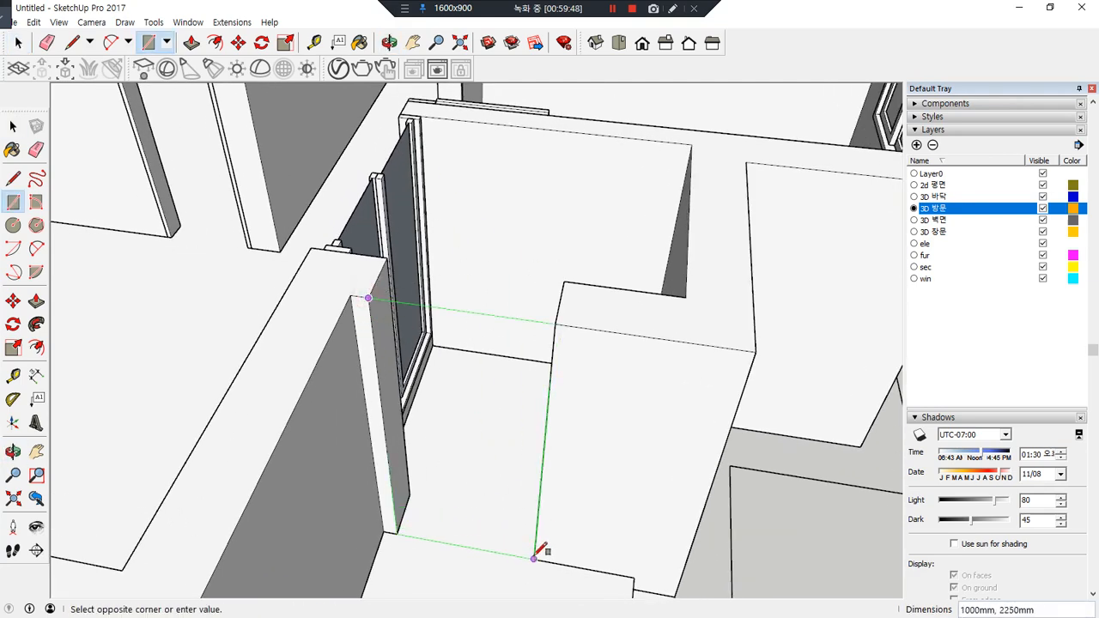
click(534, 552)
key(space)
scroll(452, 400, up, 3)
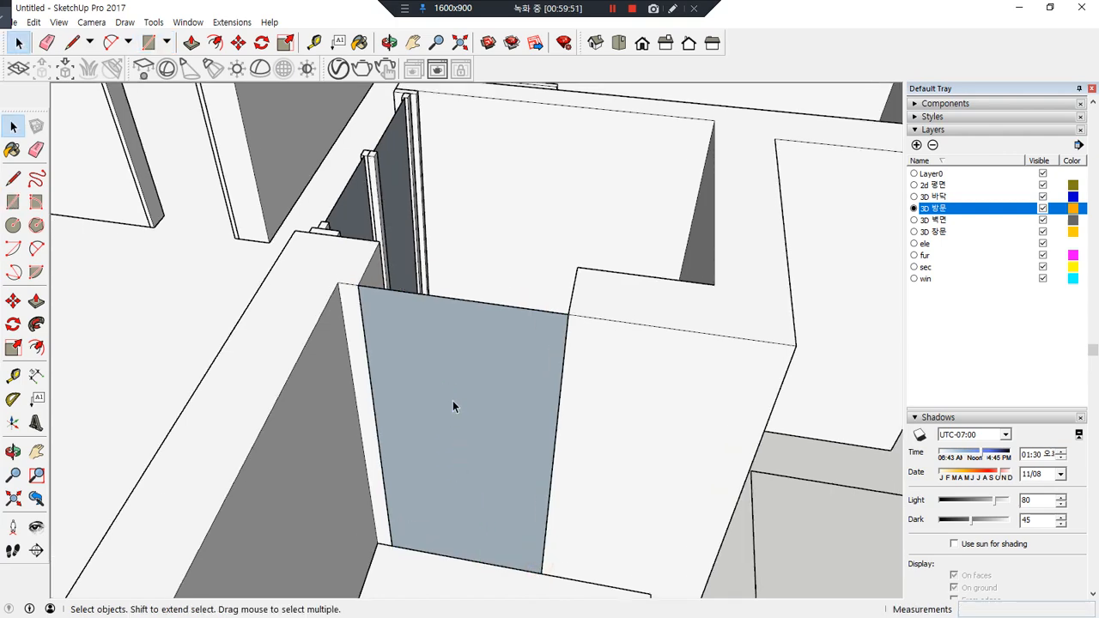
click(452, 400)
key(f)
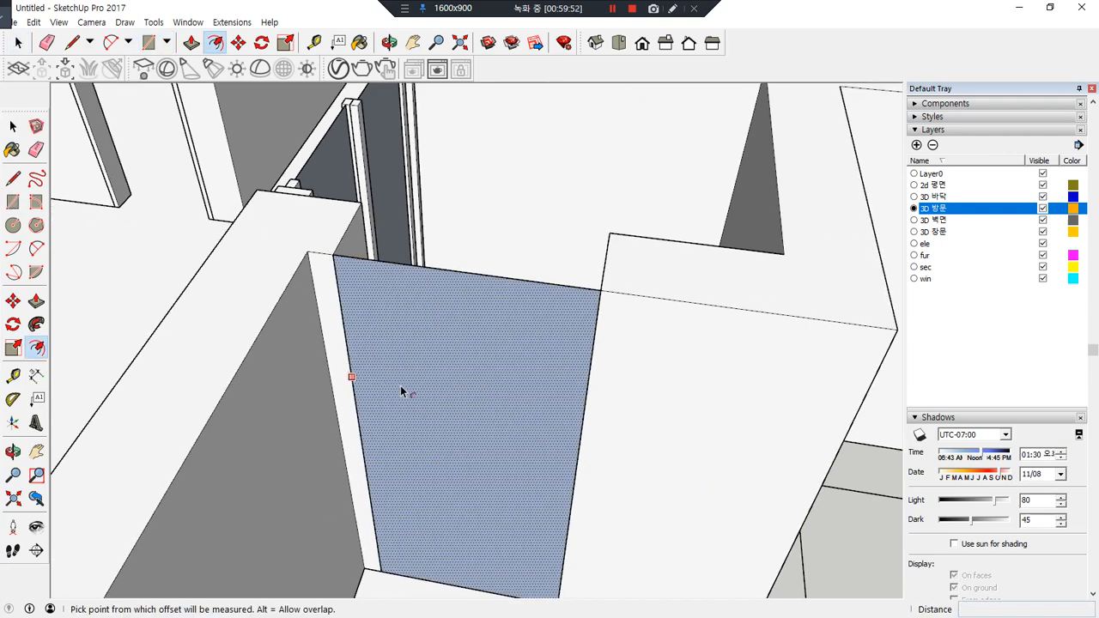
key(space)
Copy the rectangle's vertical edge on the sliding-window side 40 mm inward to outline the first door jamb
click(353, 370)
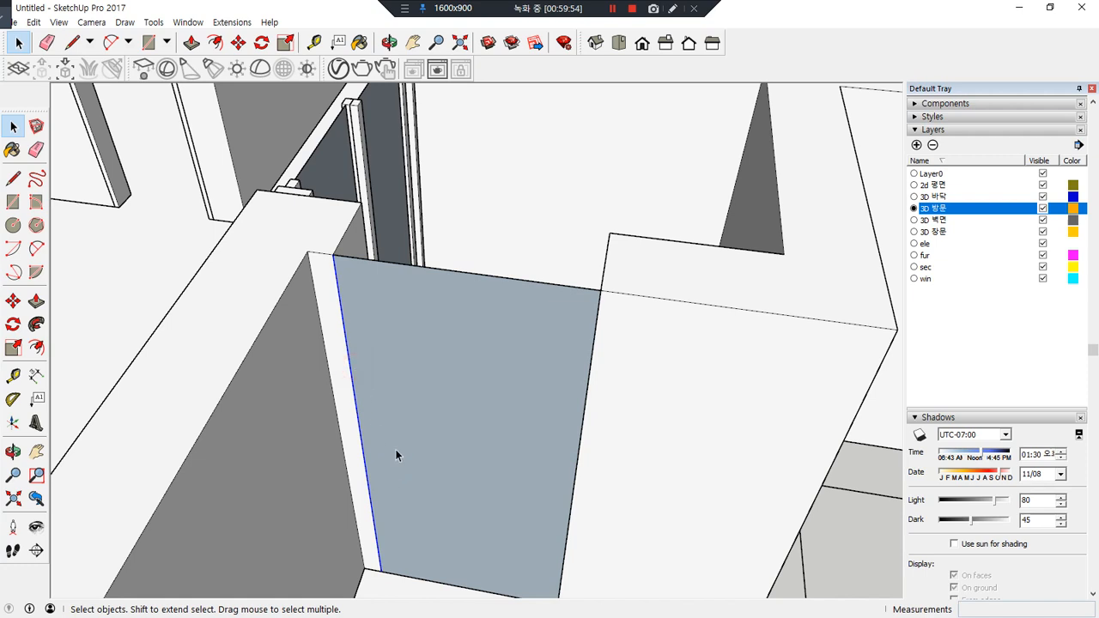
key(m)
click(333, 256)
key(ctrl)
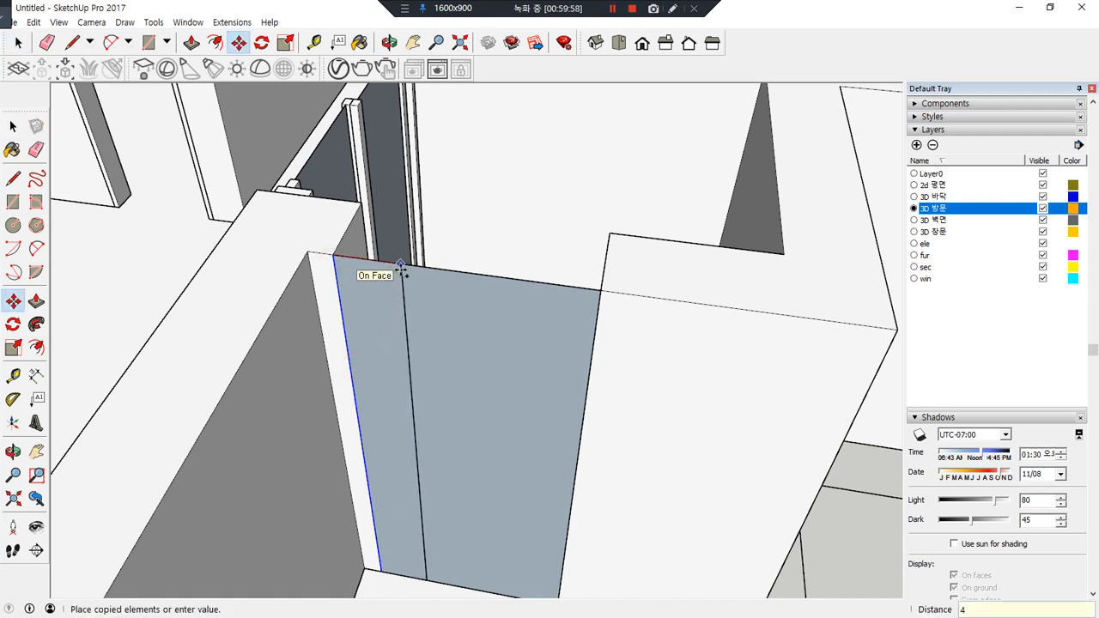
key(Return)
key(space)
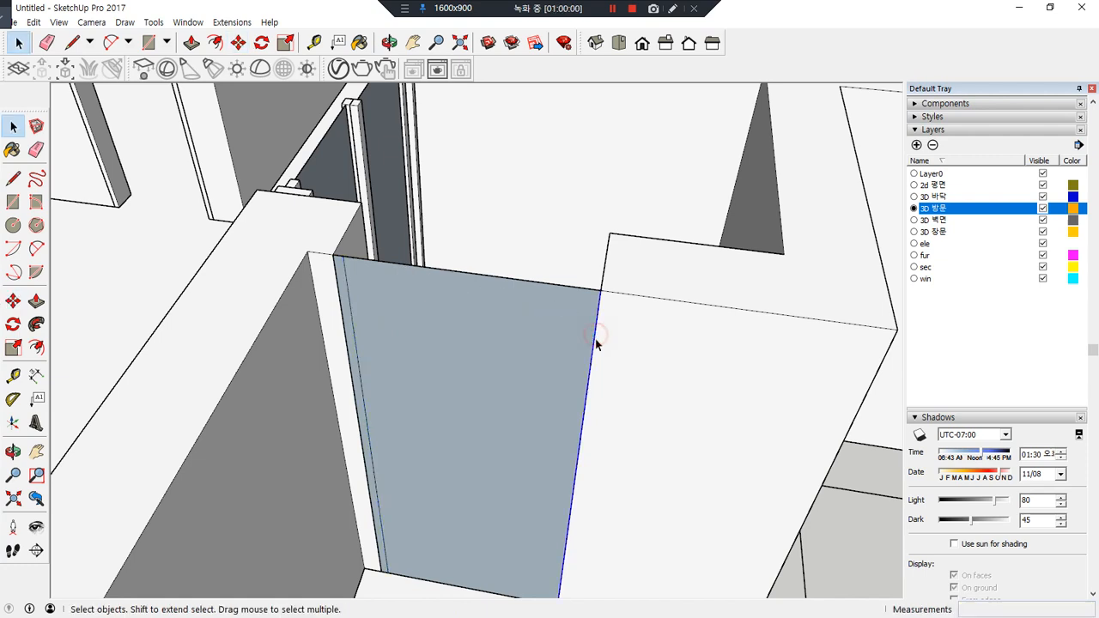
Copy the opposite vertical edge of the rectangle 40 mm inward to outline the second door jamb
key(m)
click(599, 292)
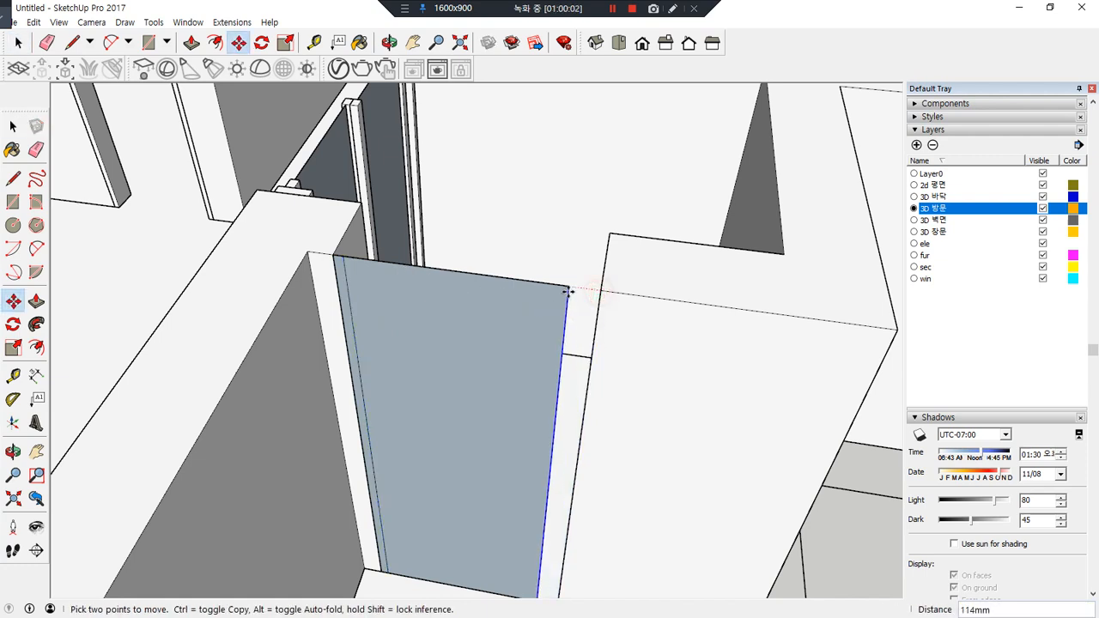
key(ctrl)
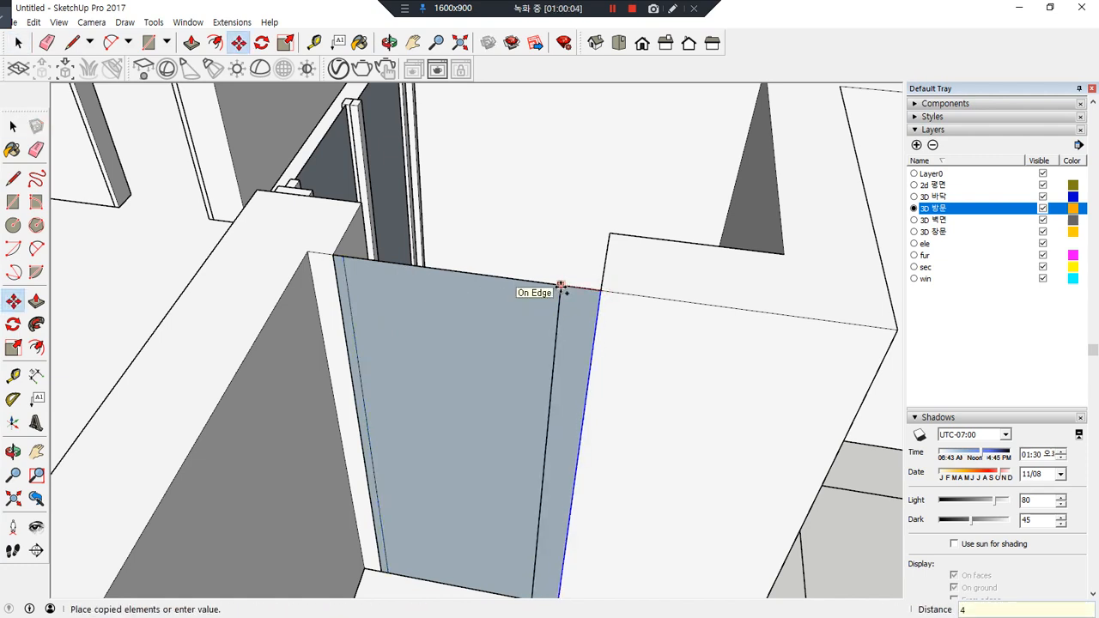
text(40)
key(Return)
key(space)
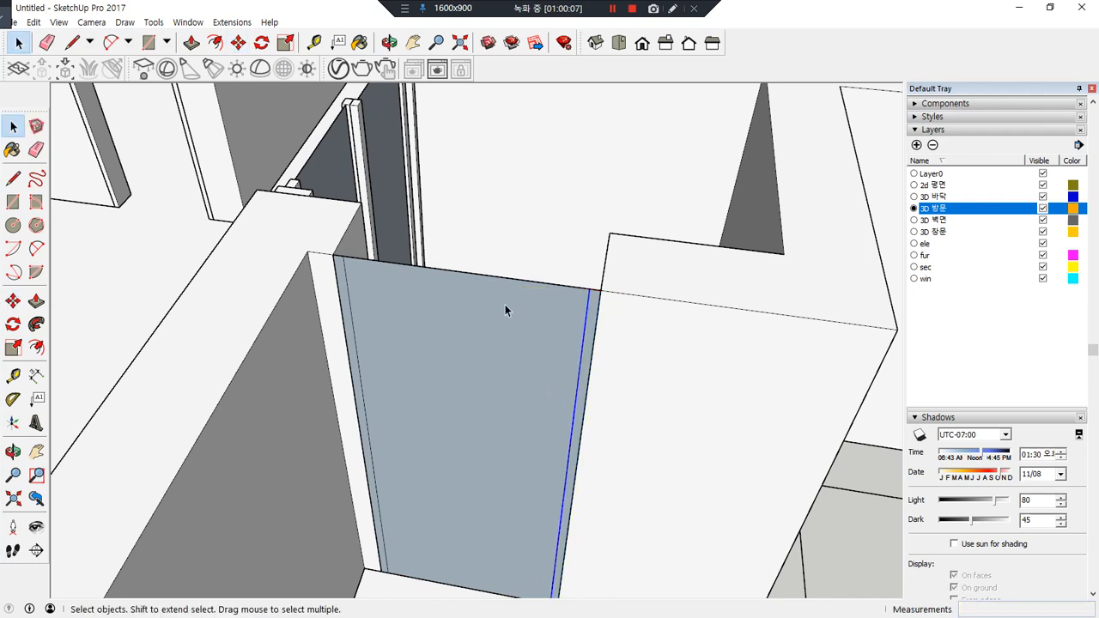
Erase the middle of the entrance rectangle between the two jamb outlines and extrude both jamb strips 200 mm into the opening
key(e)
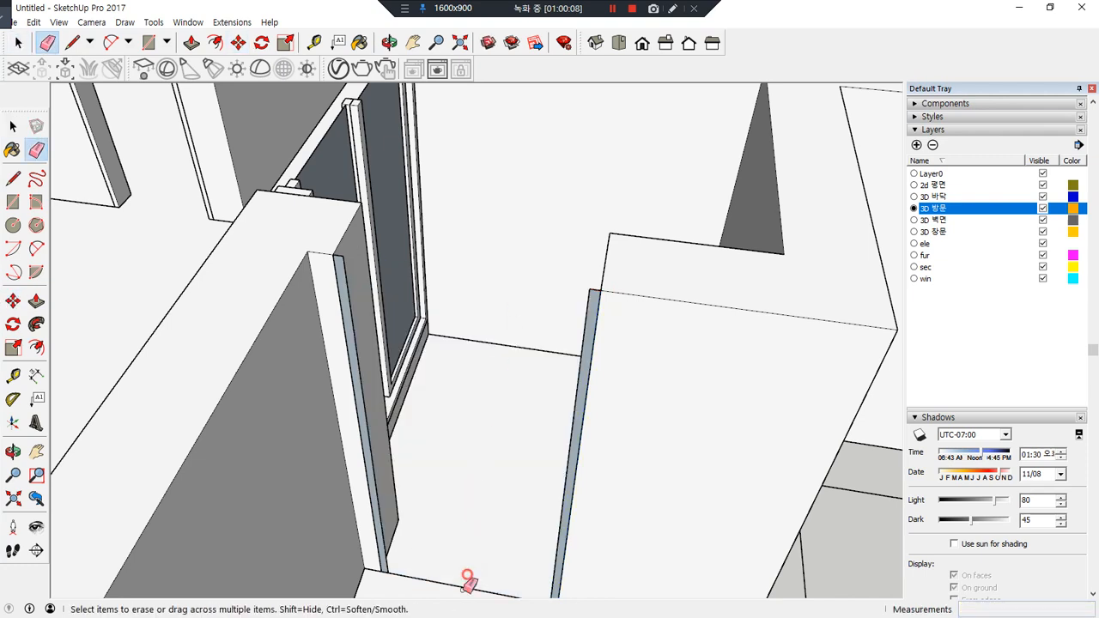
middle_drag(468, 582, 421, 591)
key(p)
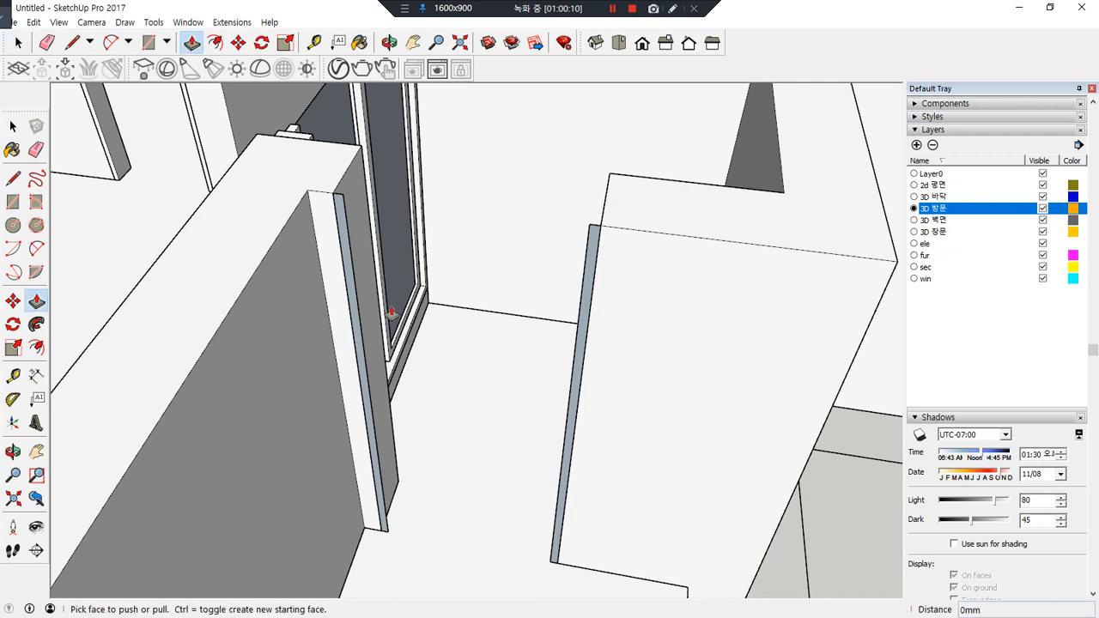
click(352, 300)
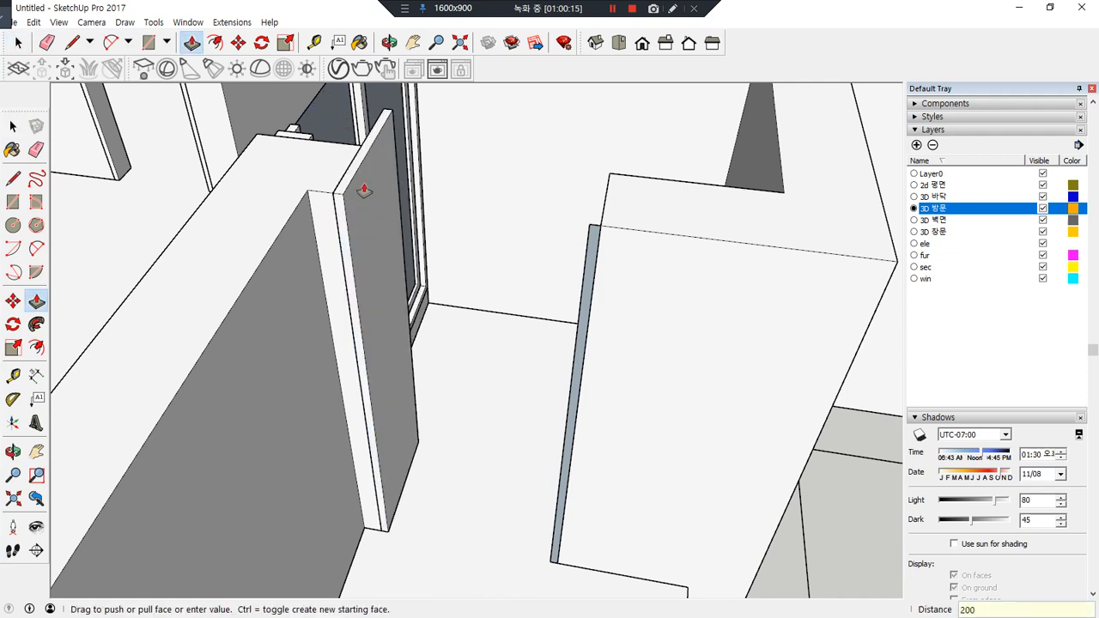
key(Return)
click(583, 272)
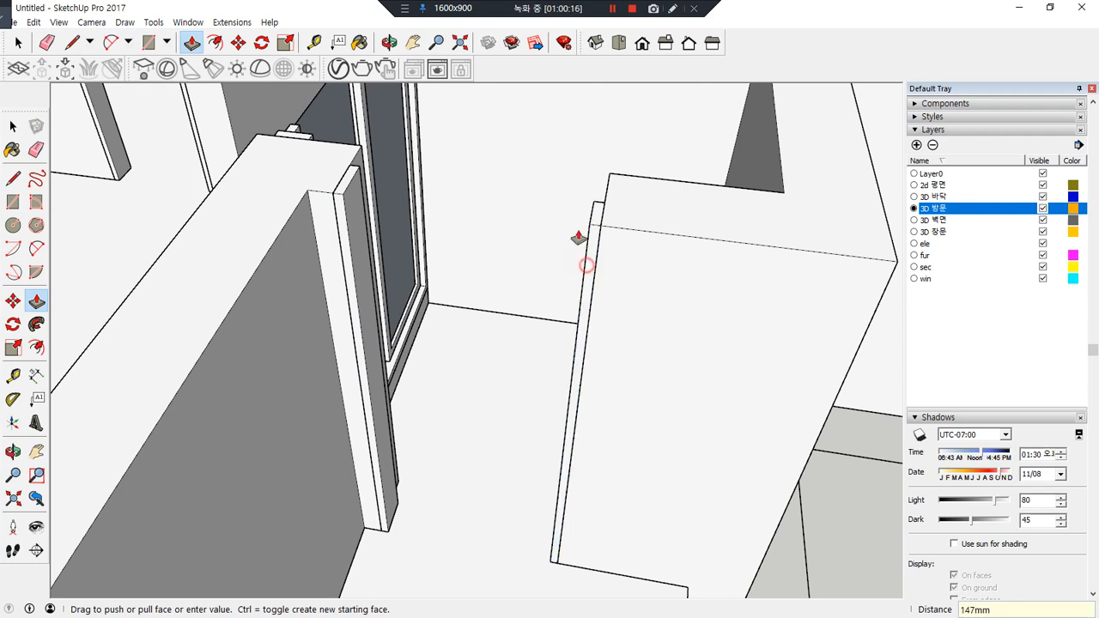
text(200)
key(Return)
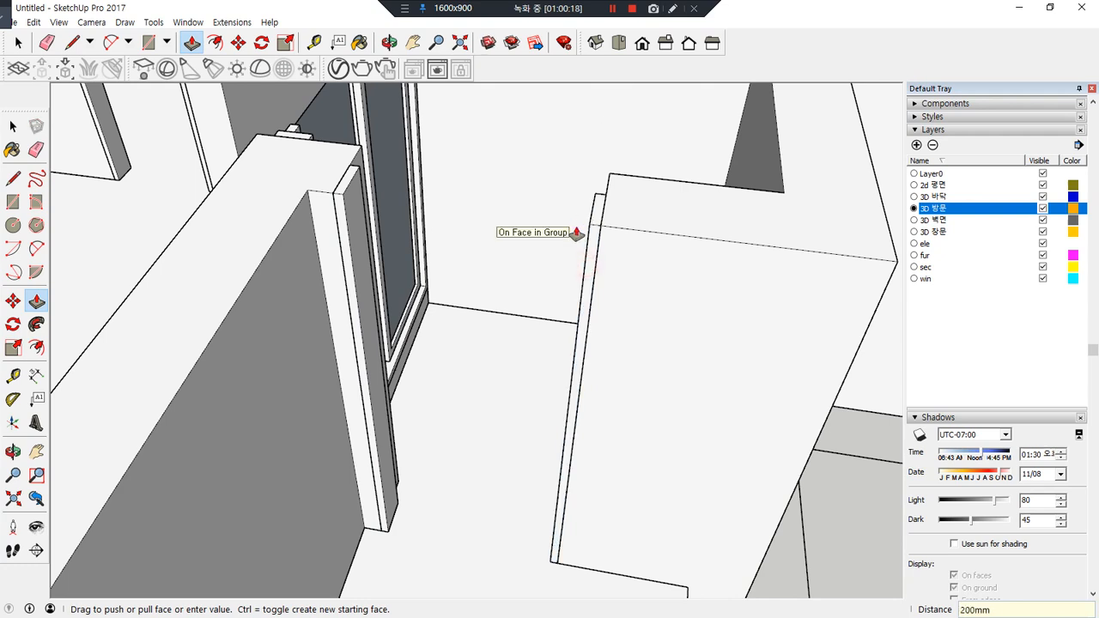
Select both extruded entrance jambs completely and make them one group
key(space)
triple_click(352, 230)
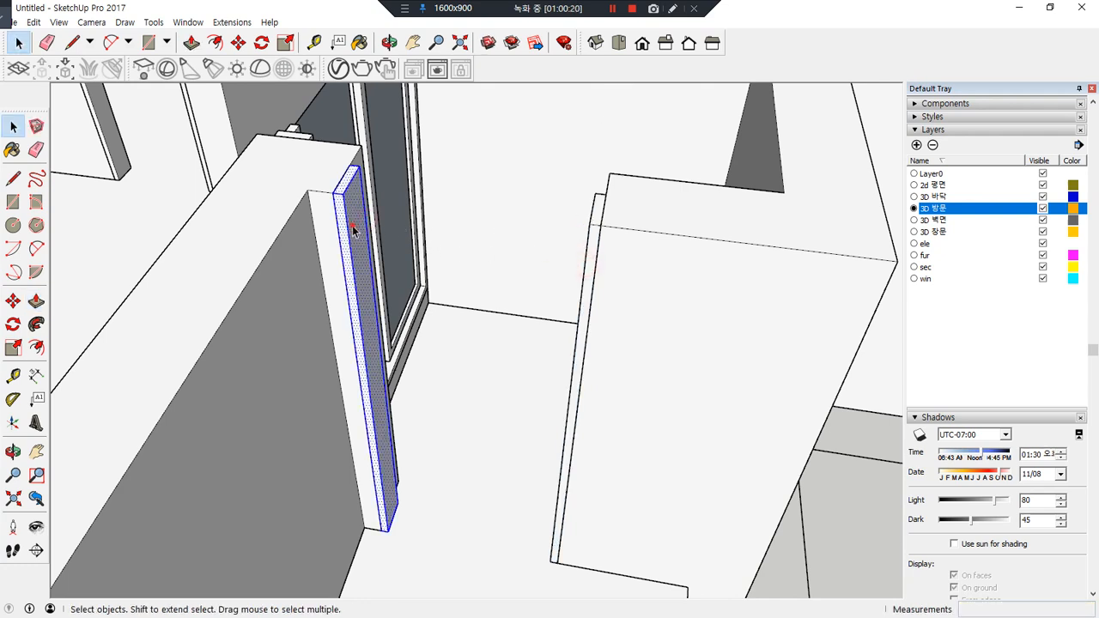
ctrl+triple_click(598, 216)
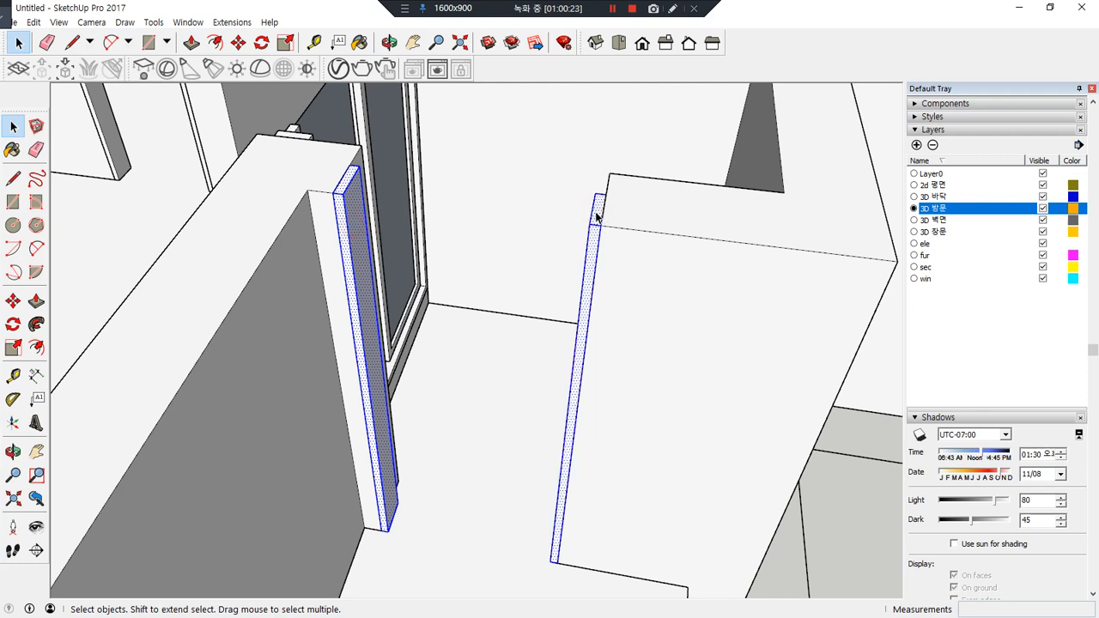
right_click(597, 216)
click(650, 331)
Draw a rectangle filling the space between the entrance jambs down to the floor and extrude it into a thin door panel
key(r)
click(343, 194)
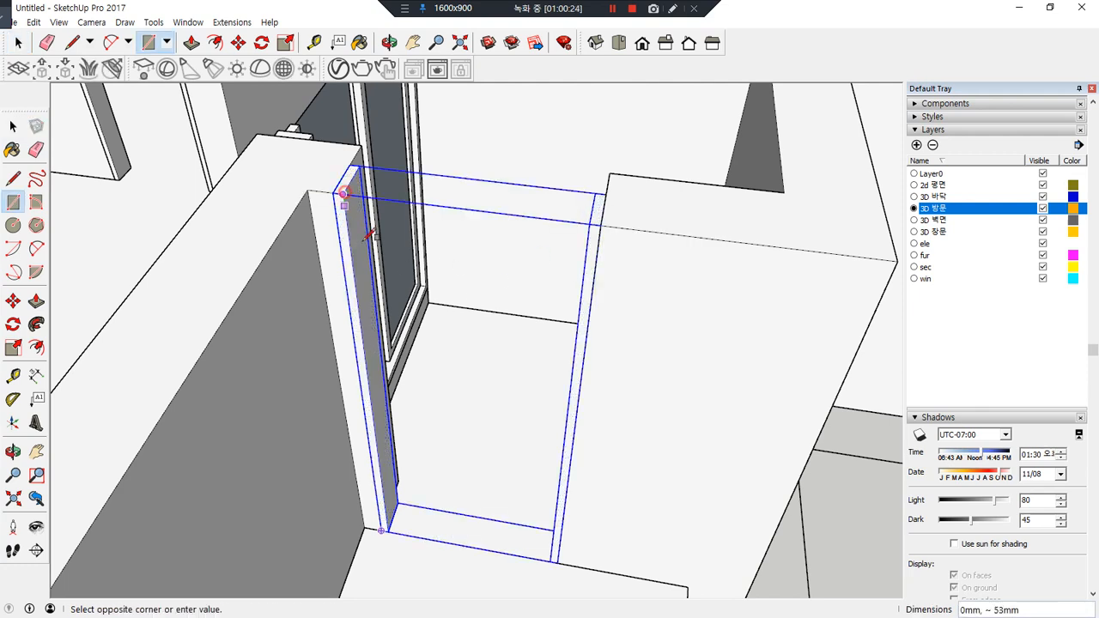
click(552, 559)
key(space)
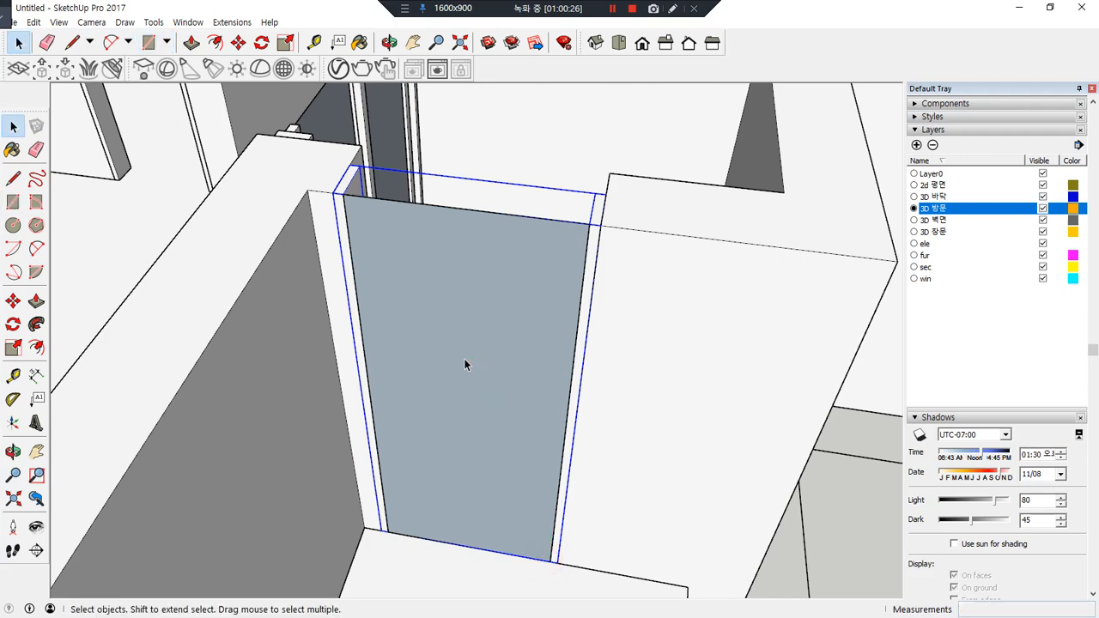
key(p)
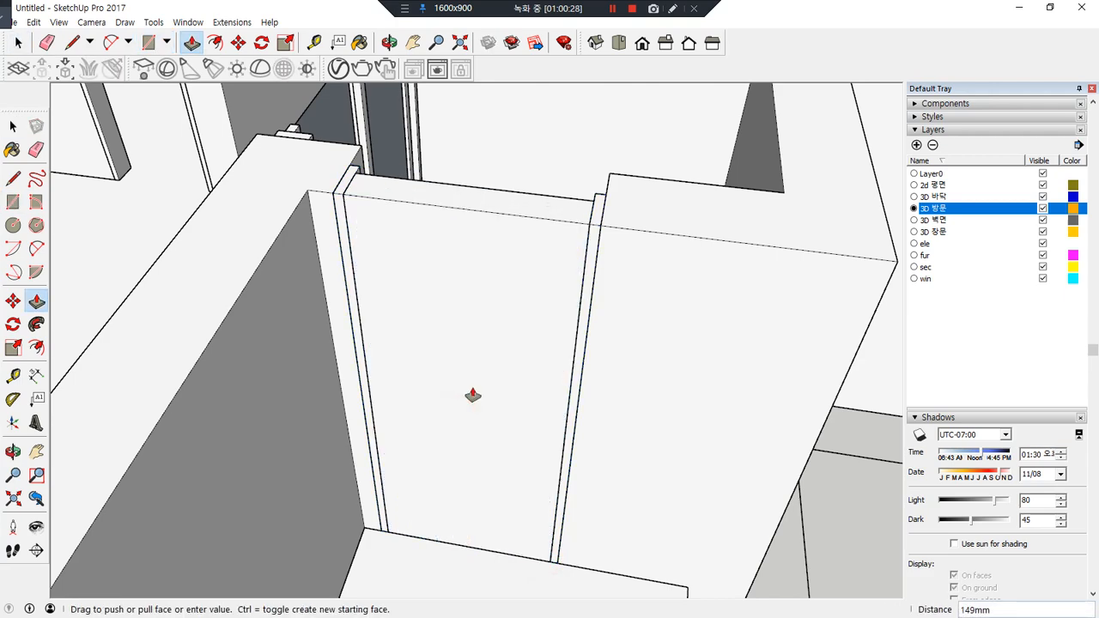
key(space)
Select the whole entrance door panel and make it a group of its own
click(456, 326)
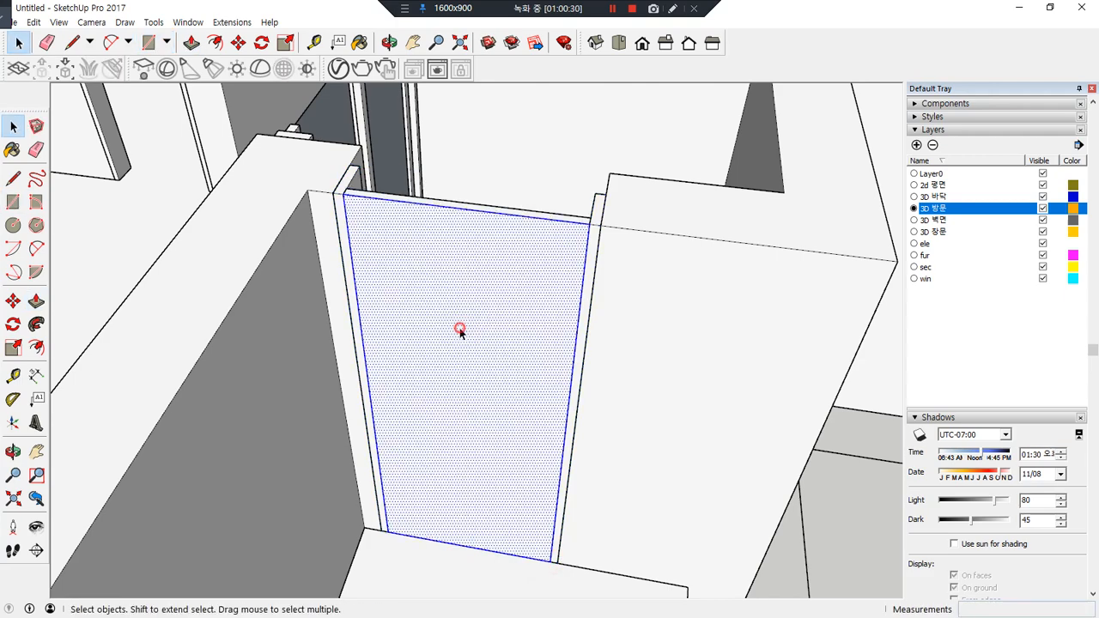
right_click(448, 303)
key(g)
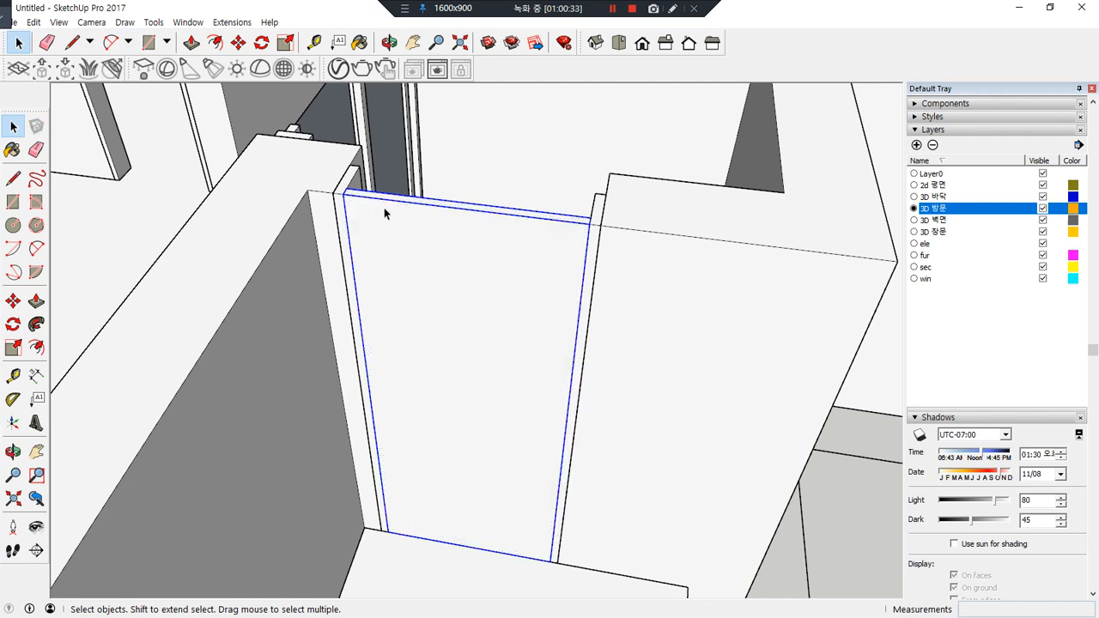
key(q)
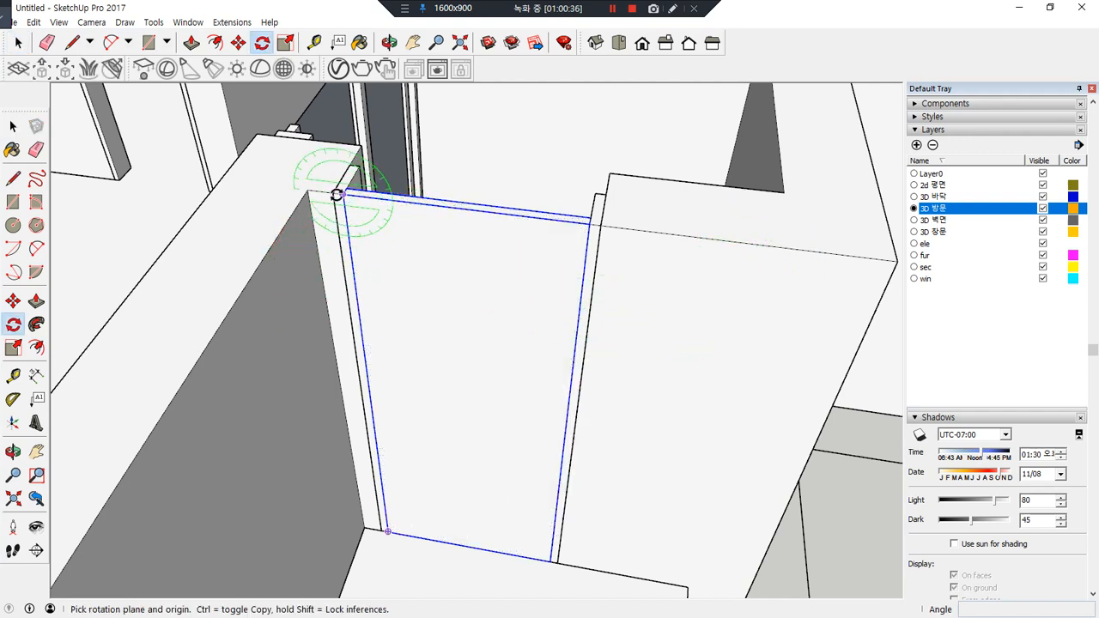
scroll(306, 206, up, 2)
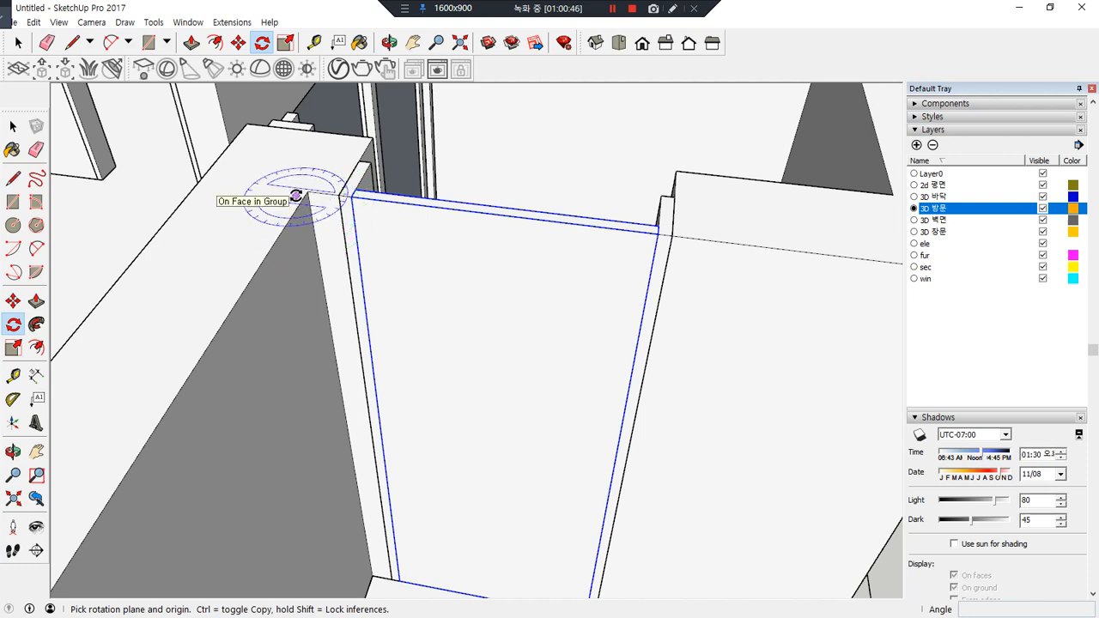
scroll(376, 289, down, 3)
shift+middle_drag(650, 506, 501, 426)
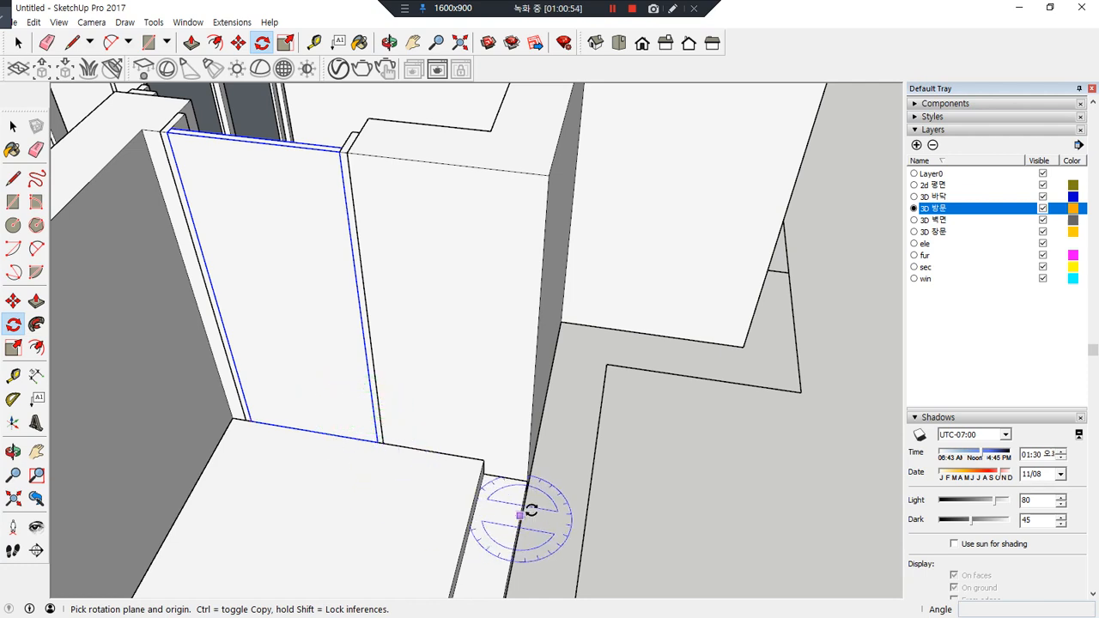
click(11, 188)
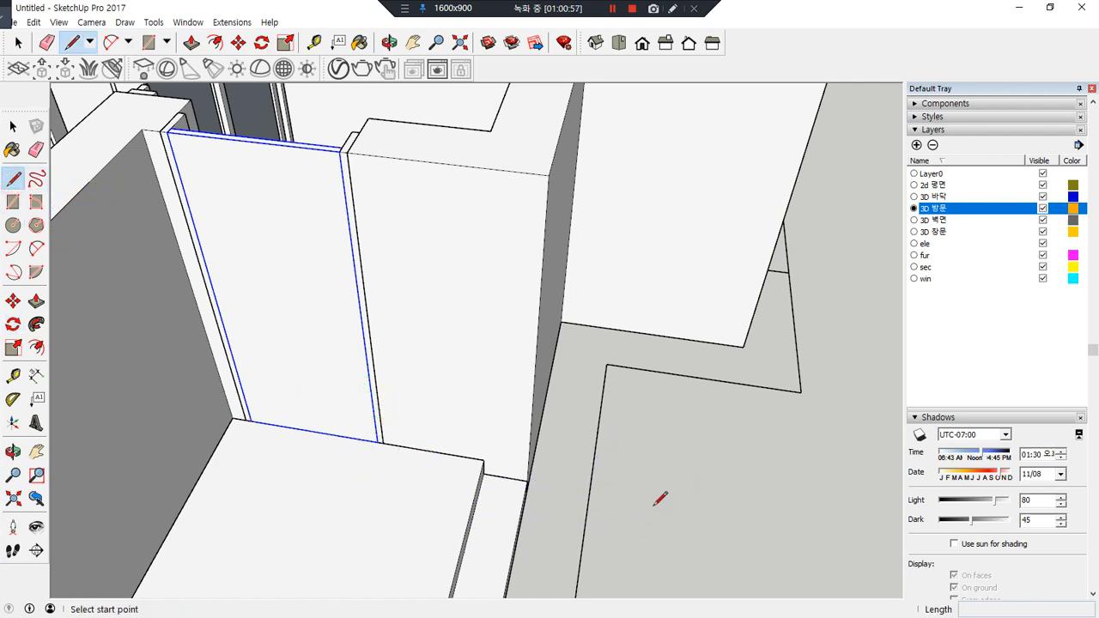
click(673, 478)
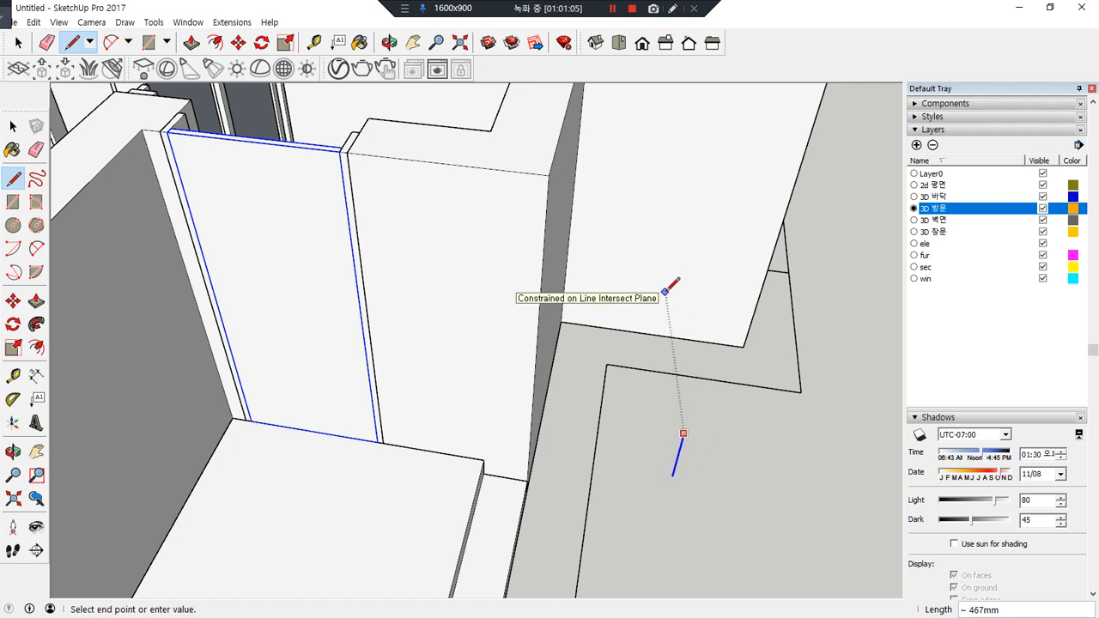
key(Escape)
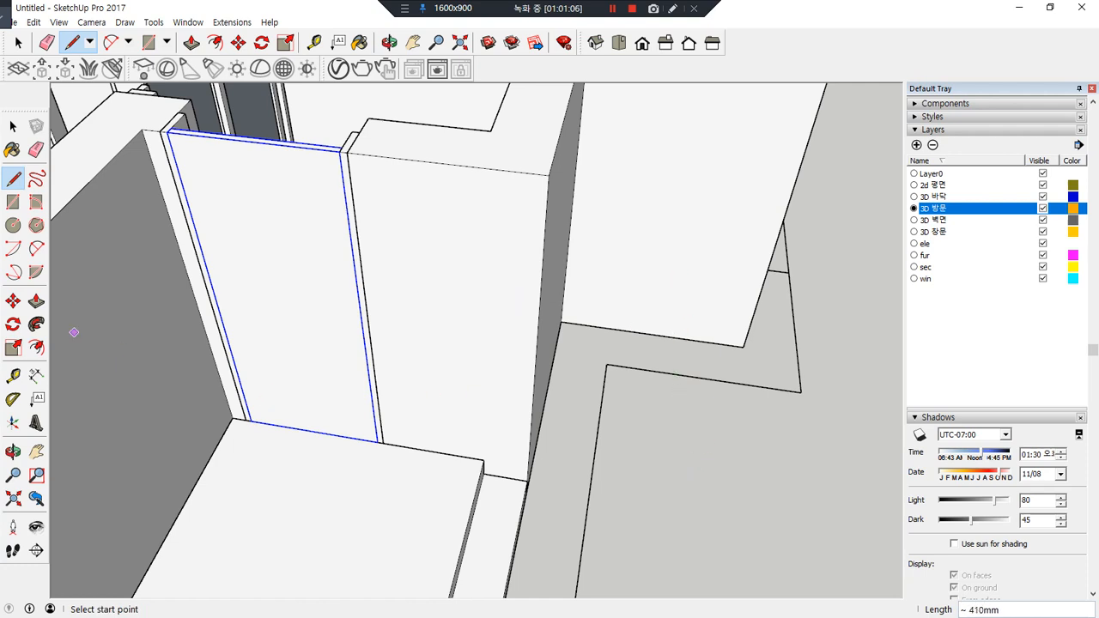
click(13, 201)
click(662, 504)
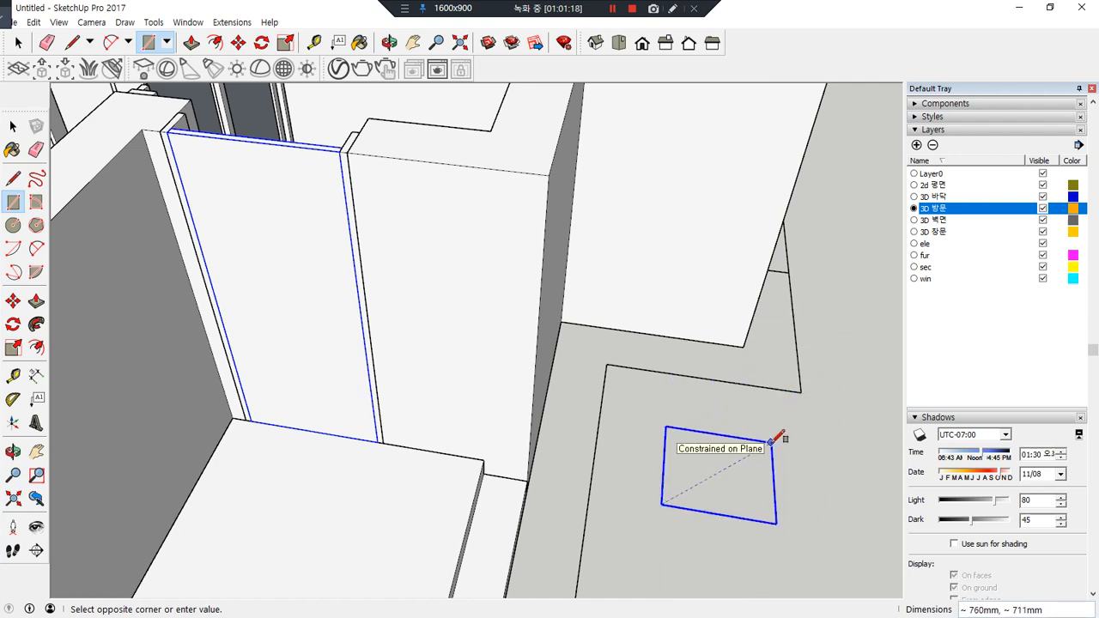
key(Escape)
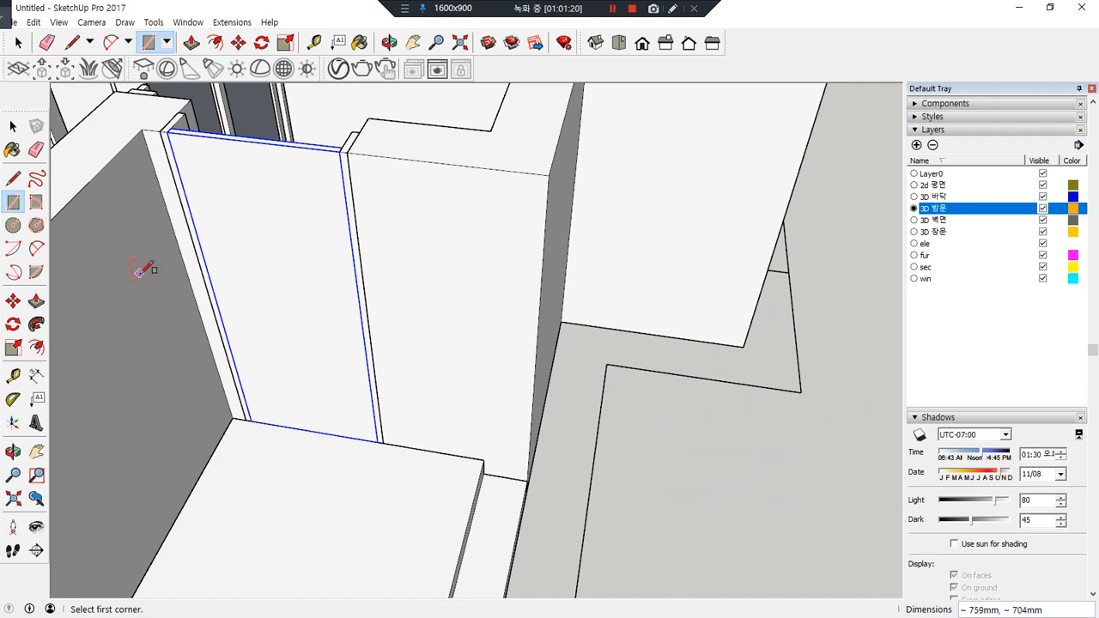
Rotate the entrance door panel horizontally about its upper corner at the window-side jamb so it swings open towards the terrace
key(q)
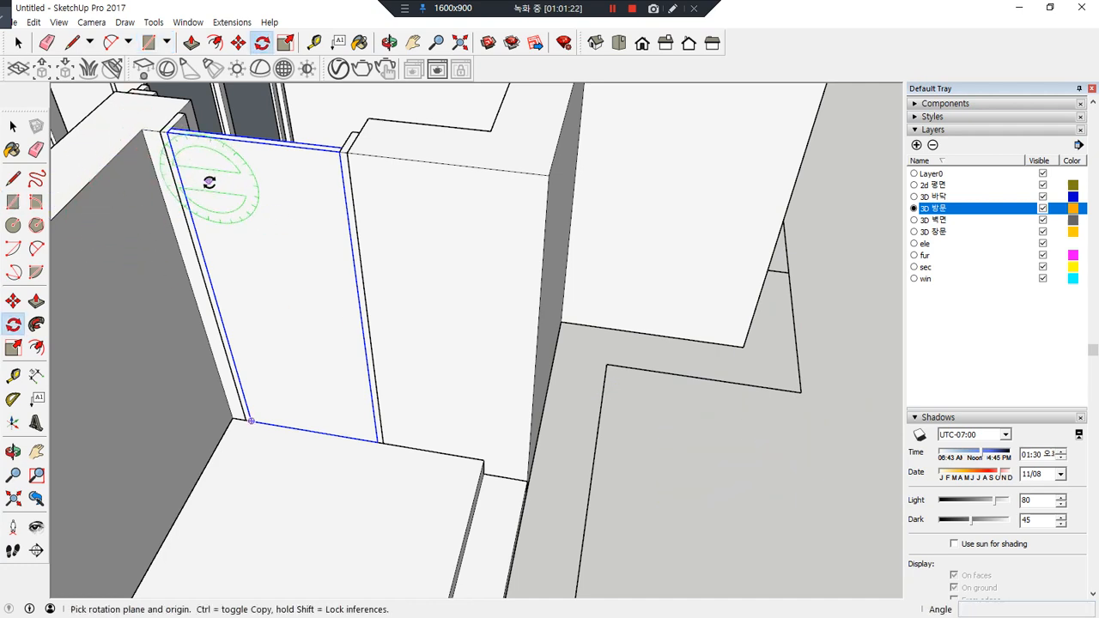
scroll(146, 112, up, 6)
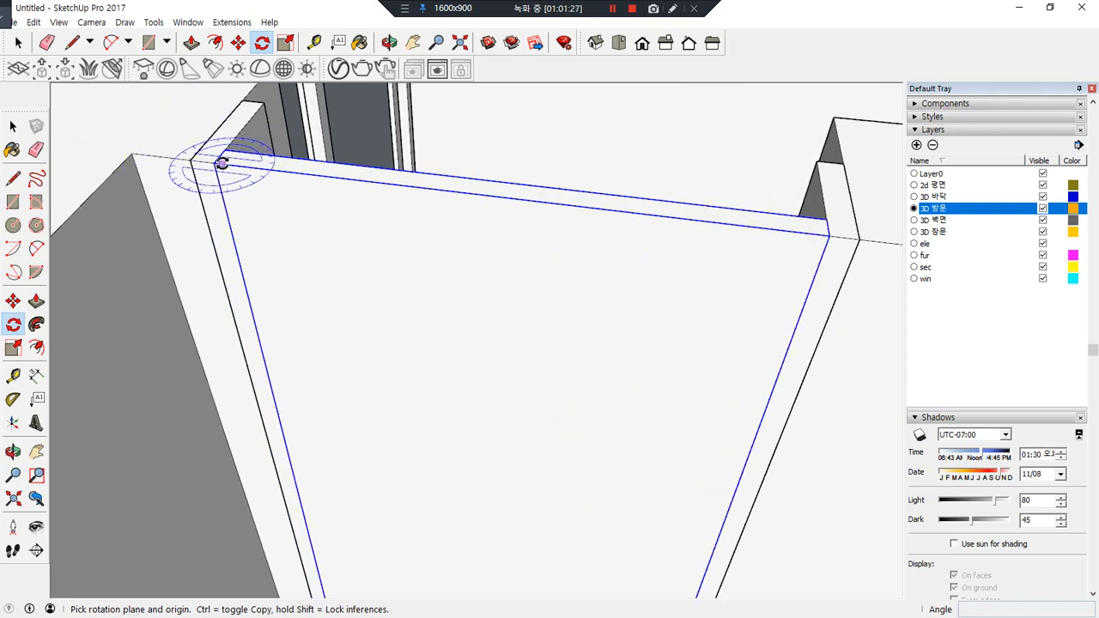
click(215, 163)
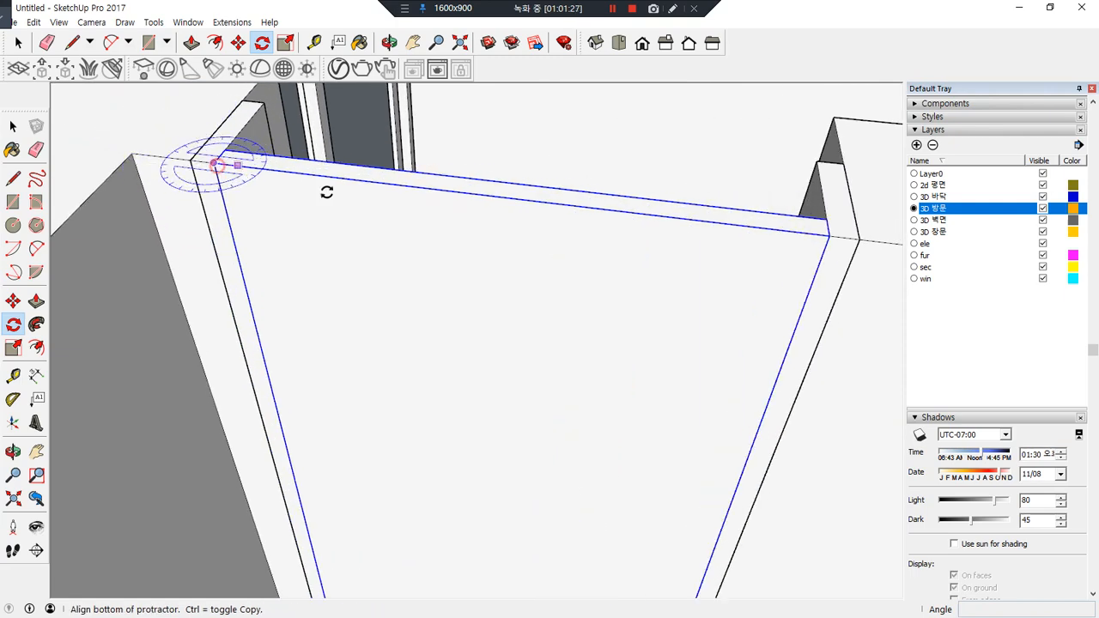
click(827, 238)
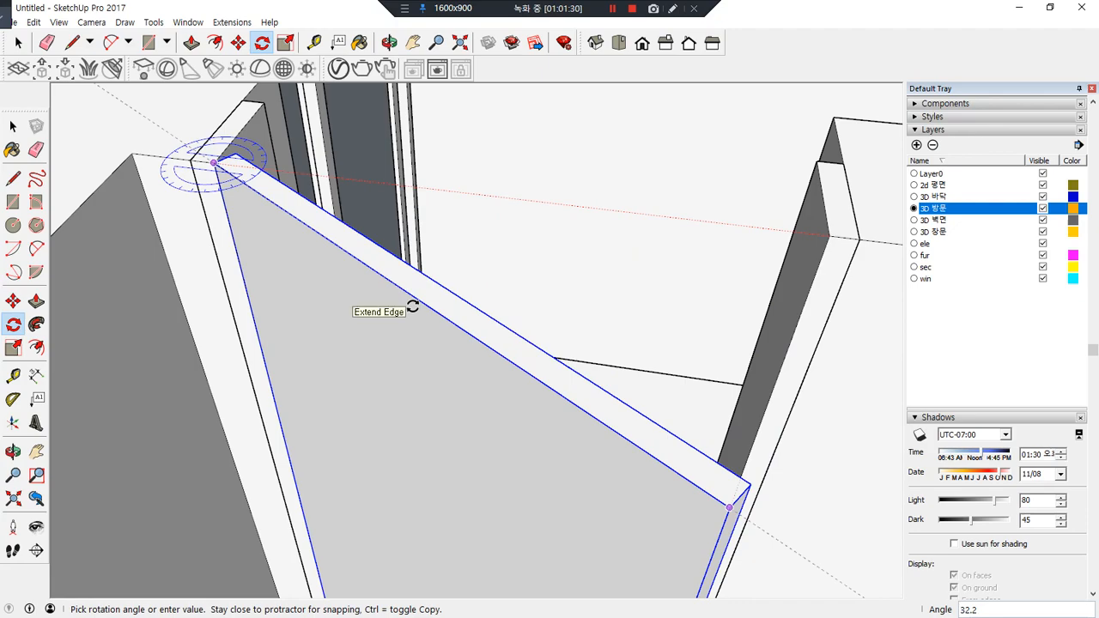
click(412, 306)
scroll(412, 307, down, 8)
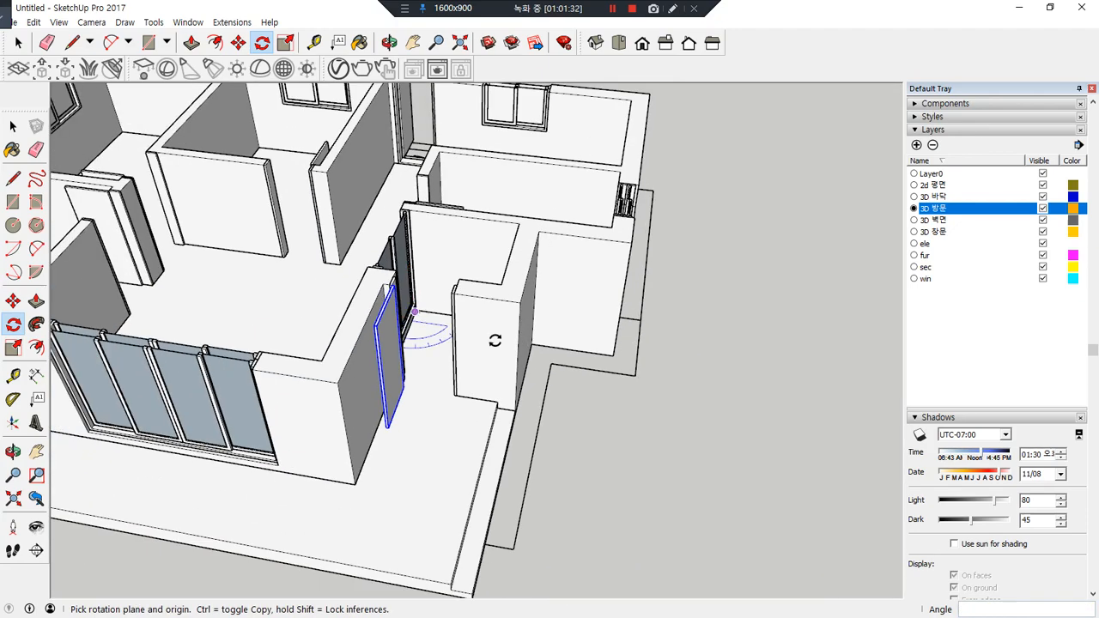
key(space)
middle_drag(642, 418, 725, 443)
scroll(622, 394, down, 5)
mouse_move(285, 378)
middle_down()
mouse_move(400, 363)
mouse_move(348, 387)
mouse_move(375, 353)
mouse_move(380, 369)
mouse_move(278, 422)
mouse_move(125, 425)
mouse_move(341, 471)
middle_up()
mouse_move(257, 530)
mouse_down()
mouse_move(677, 209)
mouse_move(268, 537)
mouse_up()
key(Escape)
middle_drag(679, 461, 642, 412)
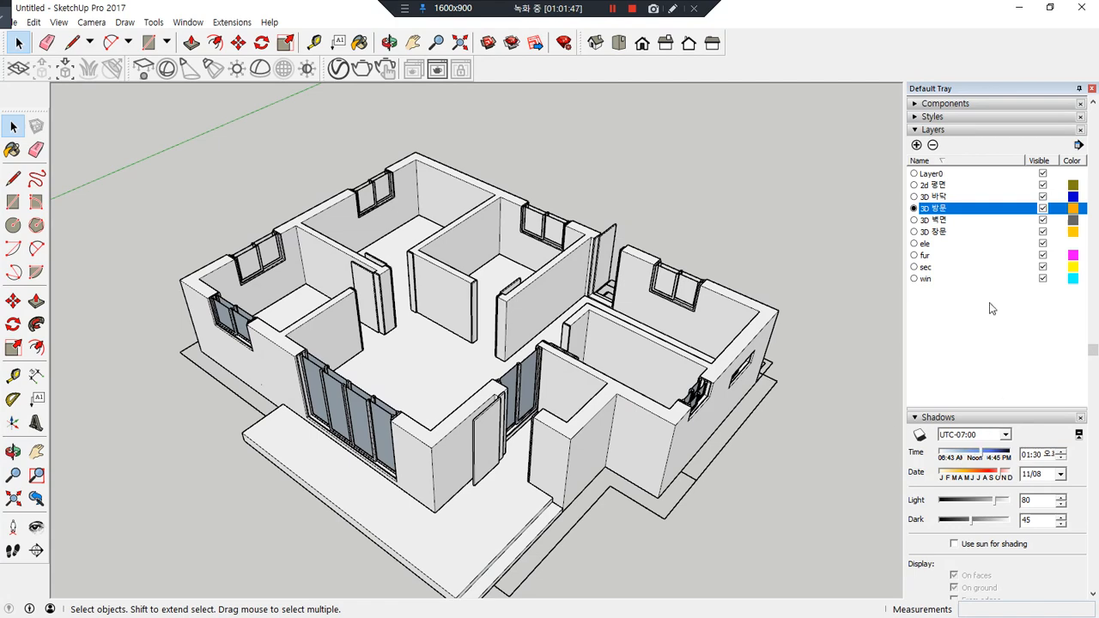
click(914, 130)
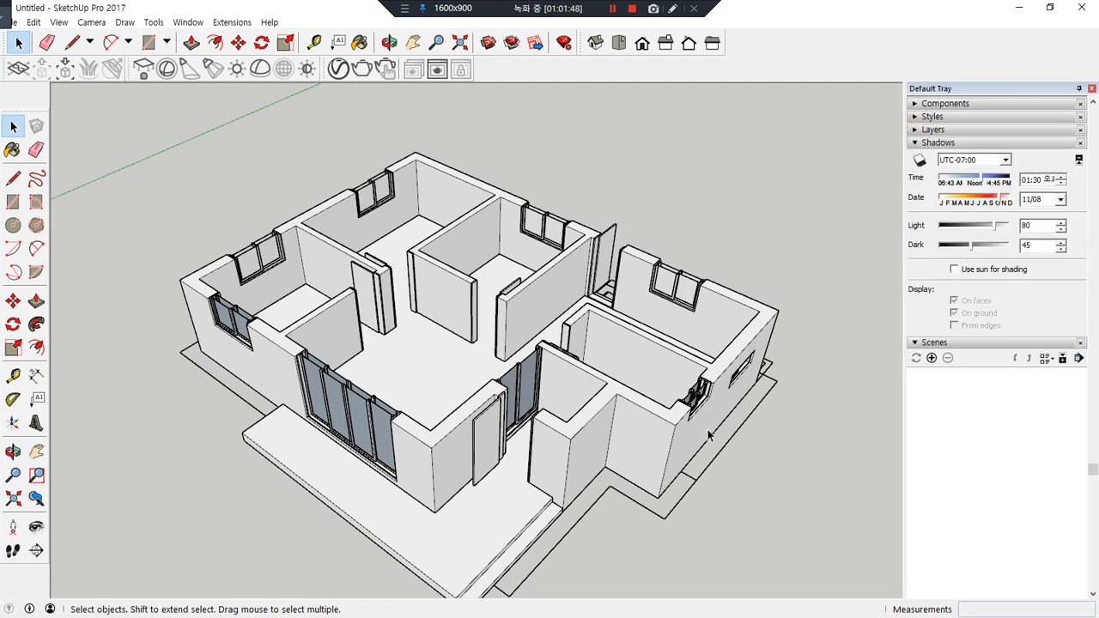
scroll(491, 519, up, 3)
mouse_move(259, 536)
mouse_down()
mouse_move(215, 466)
mouse_move(675, 496)
mouse_move(410, 558)
mouse_up()
key(Escape)
key(ctrl+alt+d)
drag(495, 474, 428, 536)
drag(516, 492, 454, 533)
drag(520, 509, 418, 555)
drag(374, 485, 273, 504)
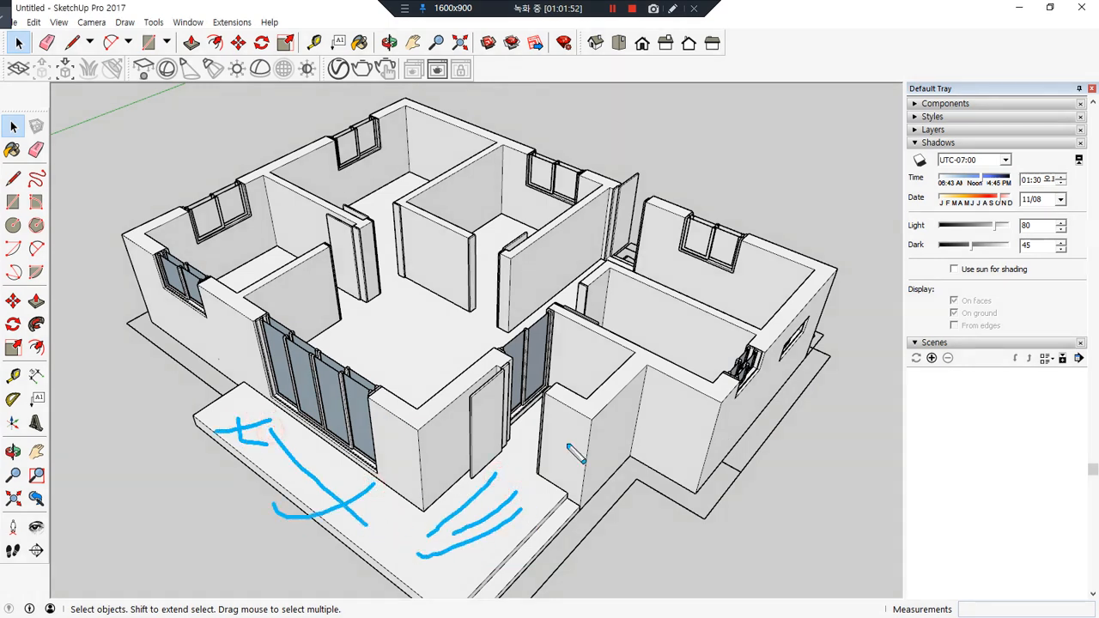
key(Escape)
Paint the terrace and entrance floor with the Tile Travertine 2 inch material from the Tile collection
click(918, 144)
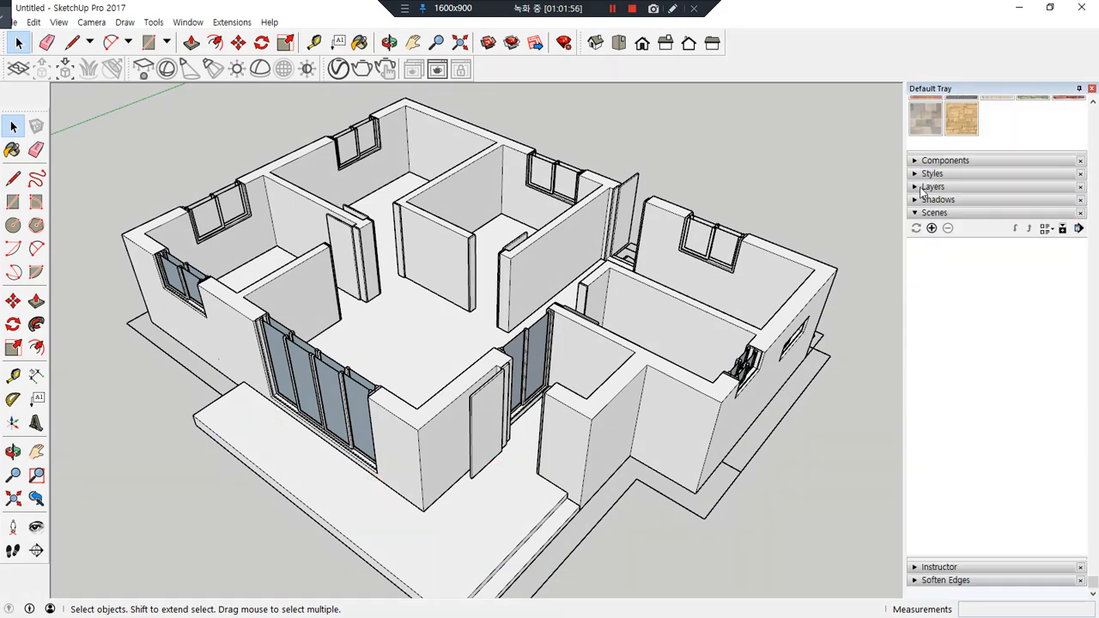
scroll(985, 242, up, 4)
click(1018, 306)
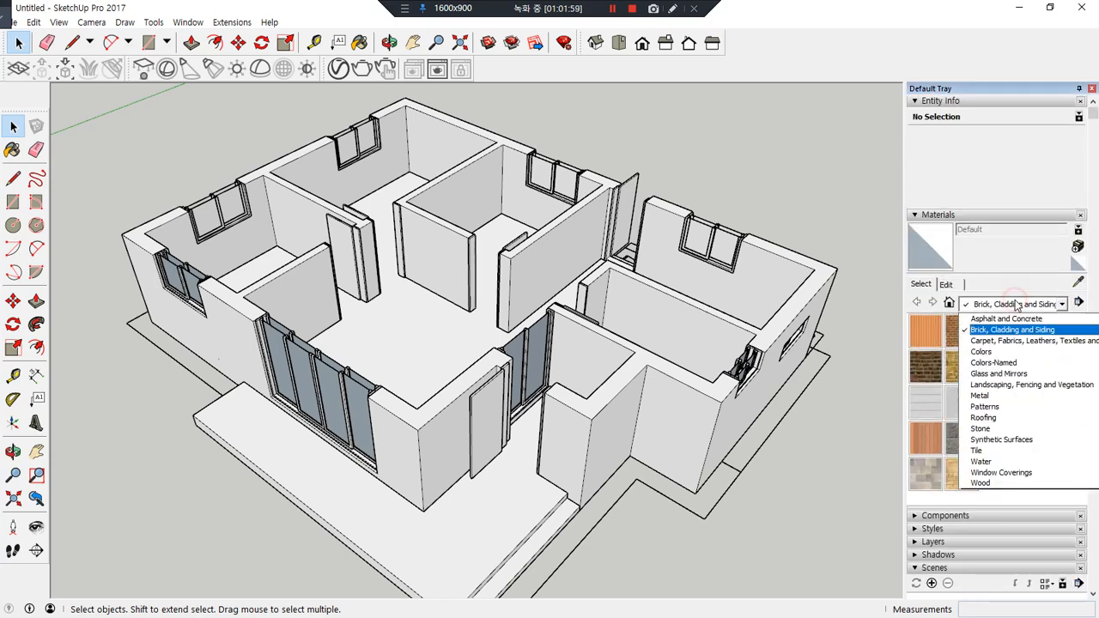
click(996, 453)
scroll(1057, 480, down, 5)
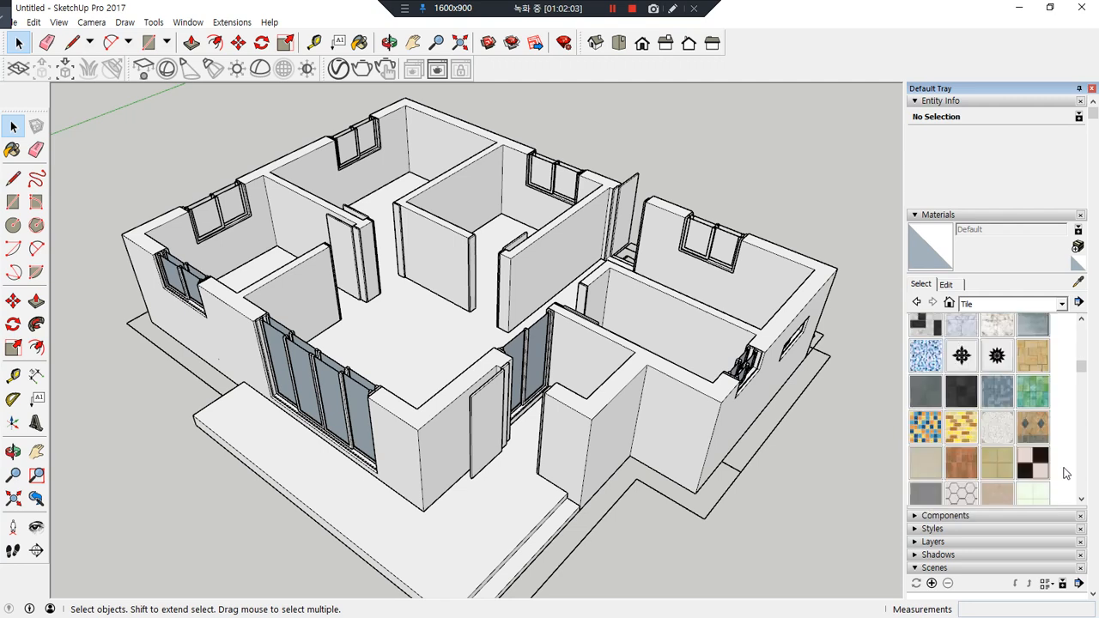
scroll(1058, 473, down, 2)
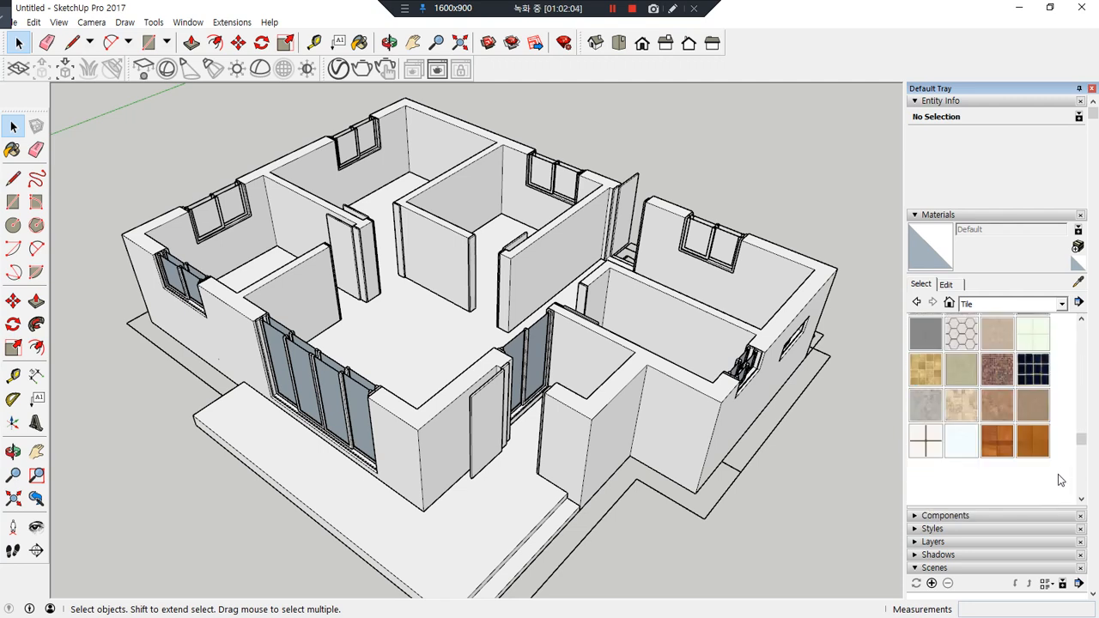
scroll(935, 464, up, 2)
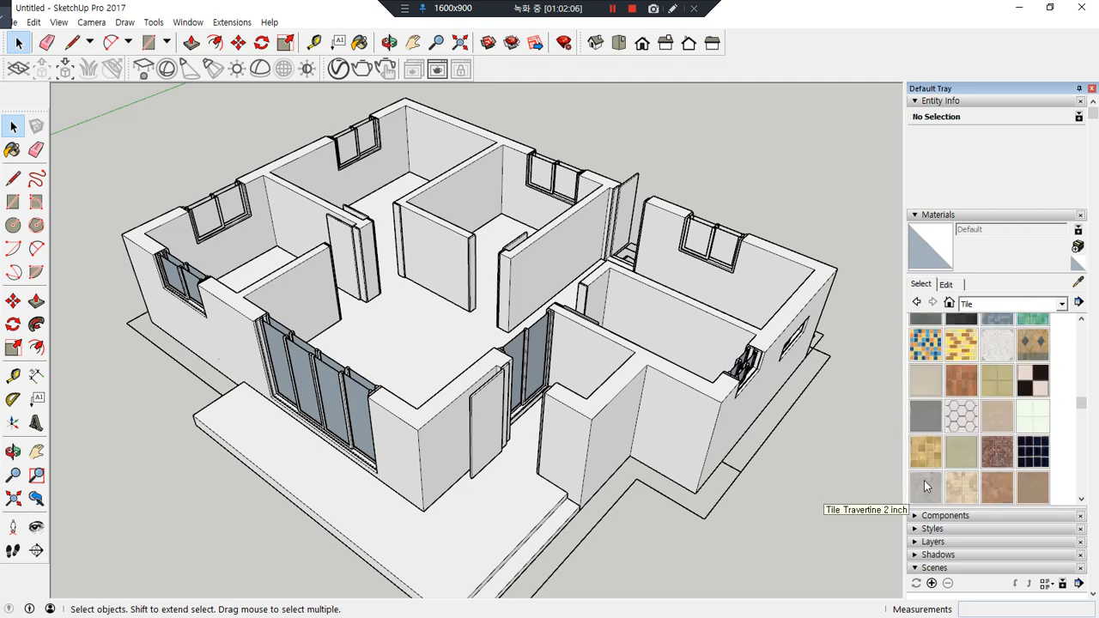
click(925, 484)
click(452, 511)
scroll(521, 444, up, 3)
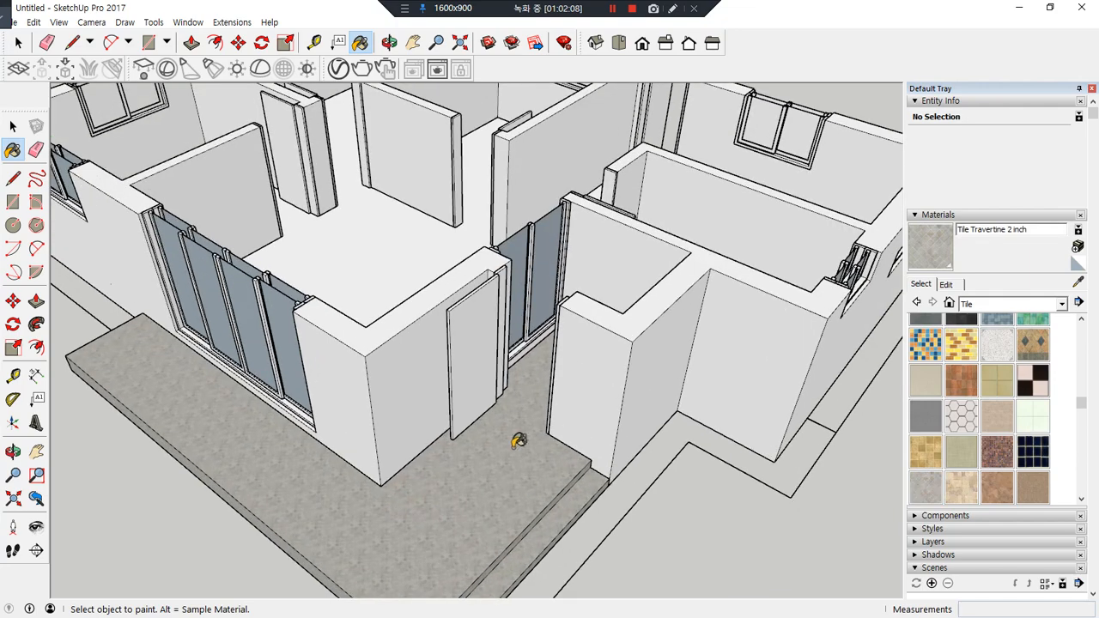
middle_drag(520, 444, 569, 550)
scroll(561, 496, up, 4)
scroll(580, 448, up, 2)
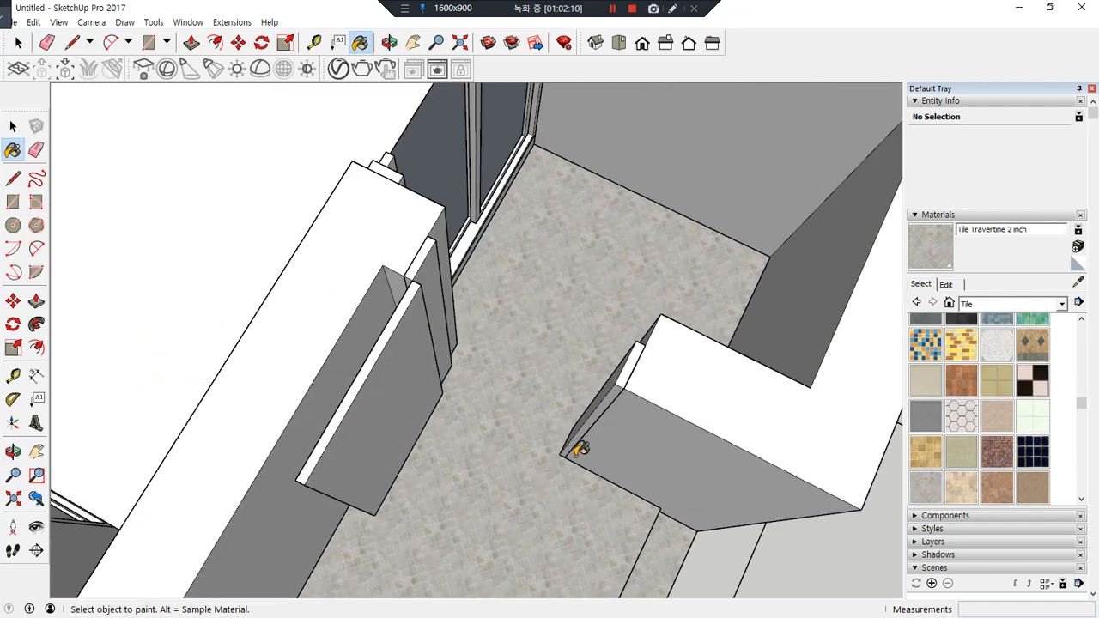
Paint the floor of the narrow room beside the entrance with the Tile Checker BW material
scroll(568, 420, up, 5)
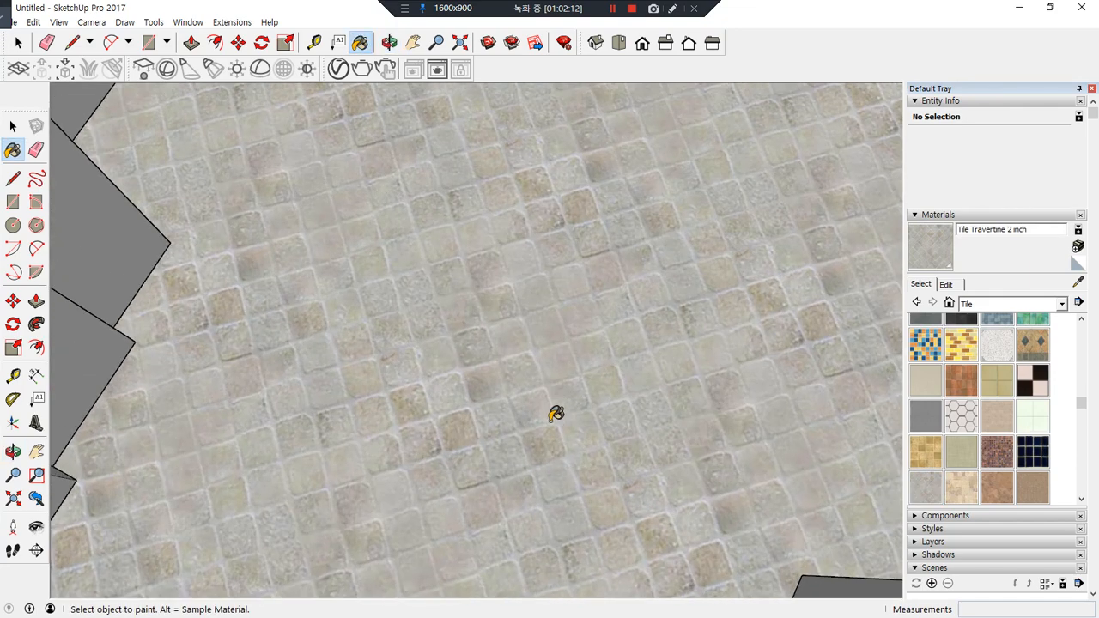
scroll(556, 414, down, 5)
middle_drag(555, 413, 481, 360)
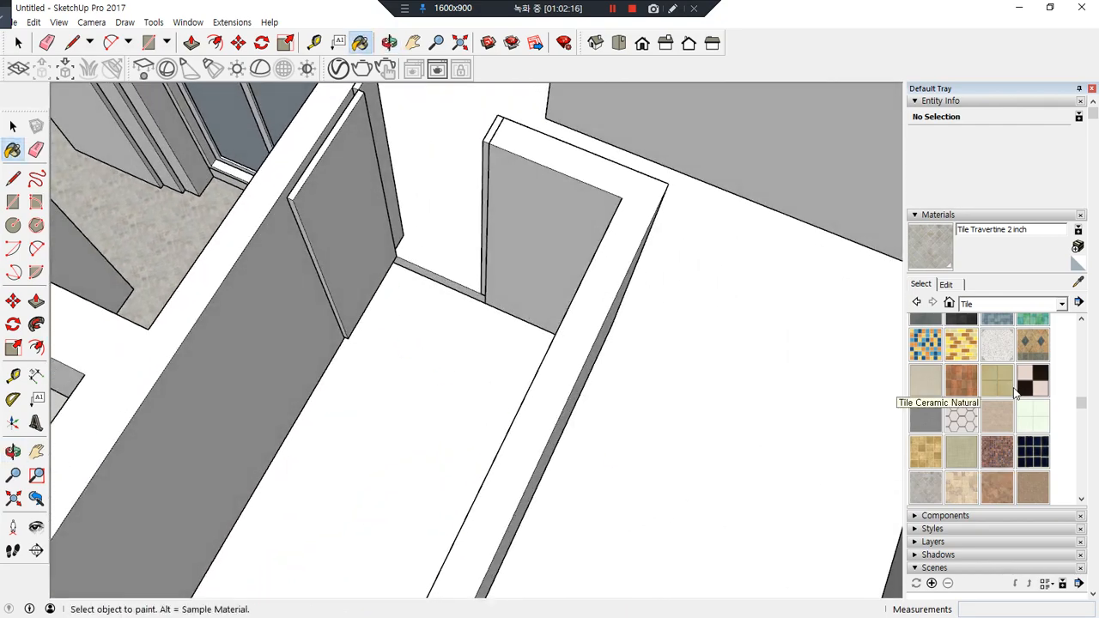
click(1028, 385)
click(394, 450)
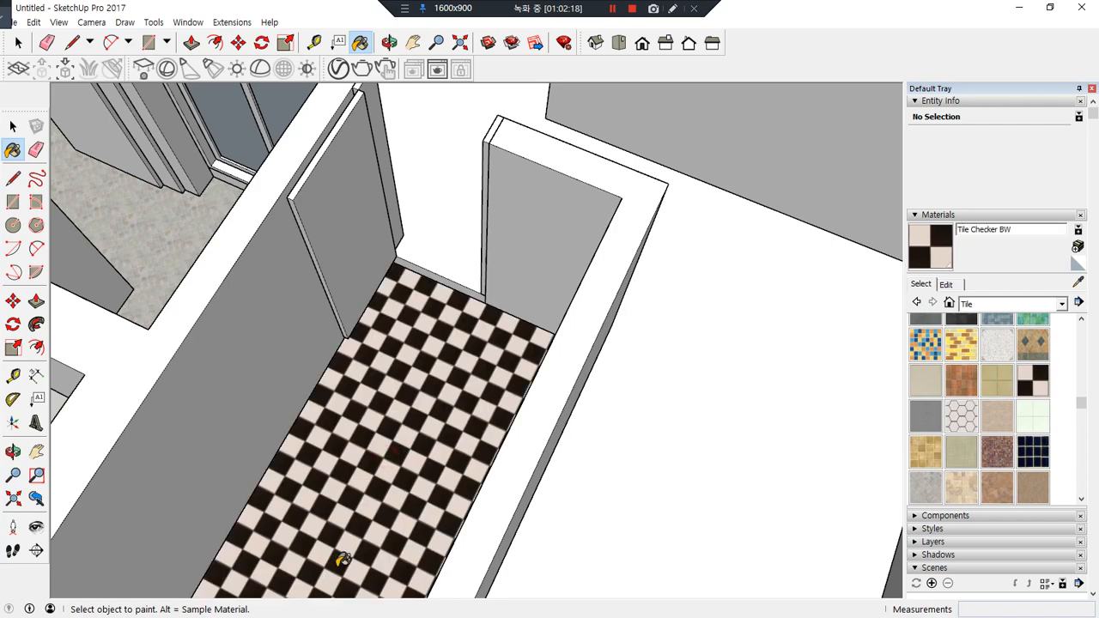
Paint the narrow room's floor and the terrace and entrance floor with the Field Rectangle Tile material
scroll(393, 450, down, 4)
scroll(1011, 404, up, 2)
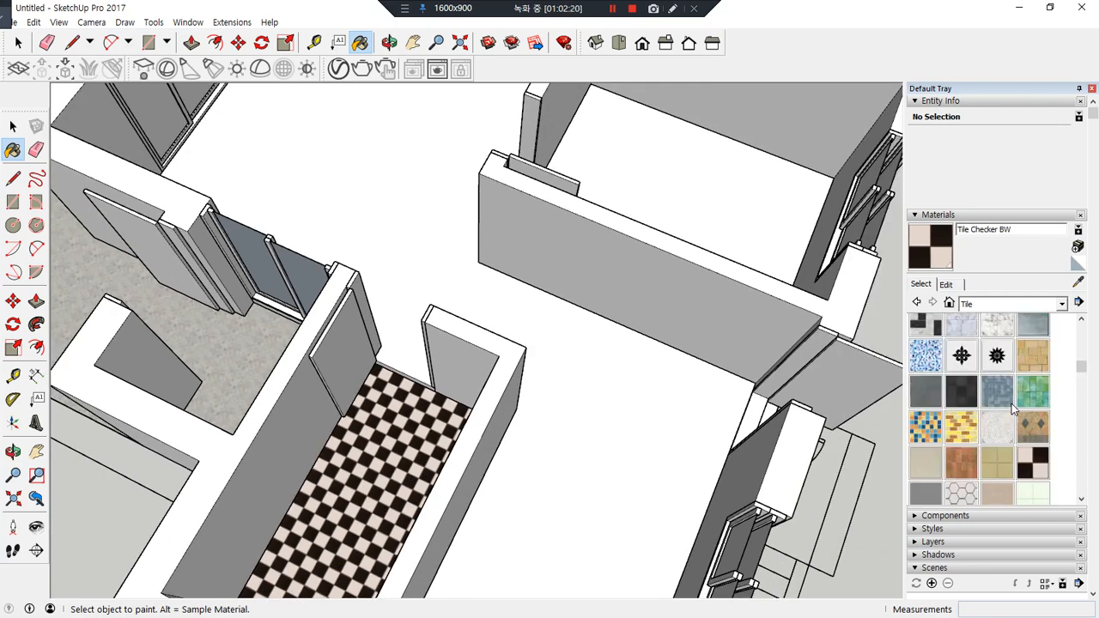
scroll(1011, 404, up, 2)
click(963, 370)
click(323, 539)
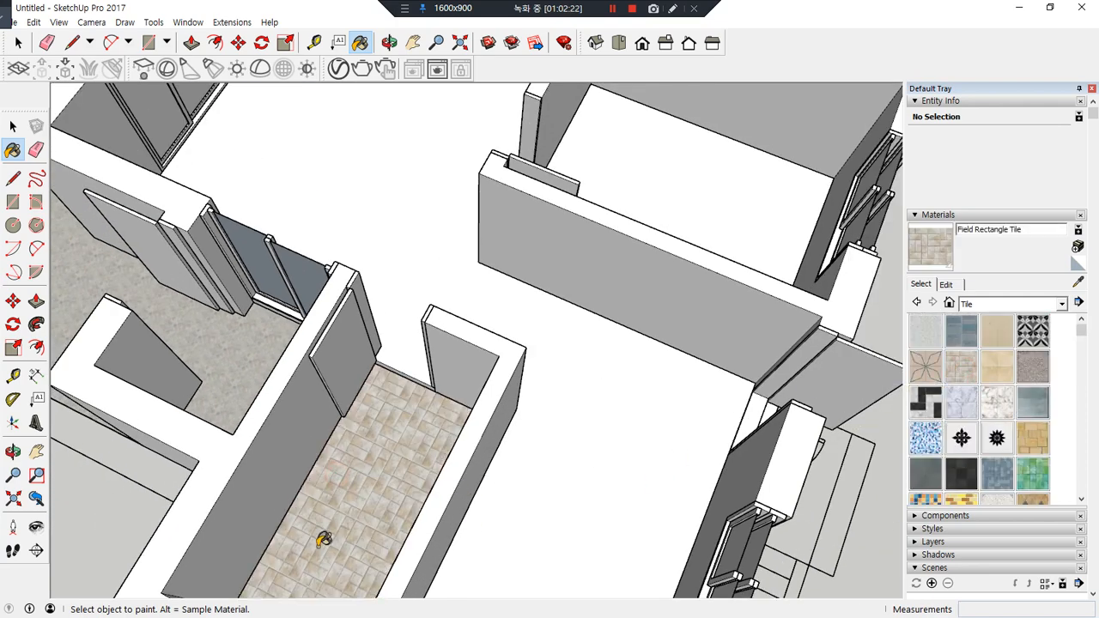
click(234, 357)
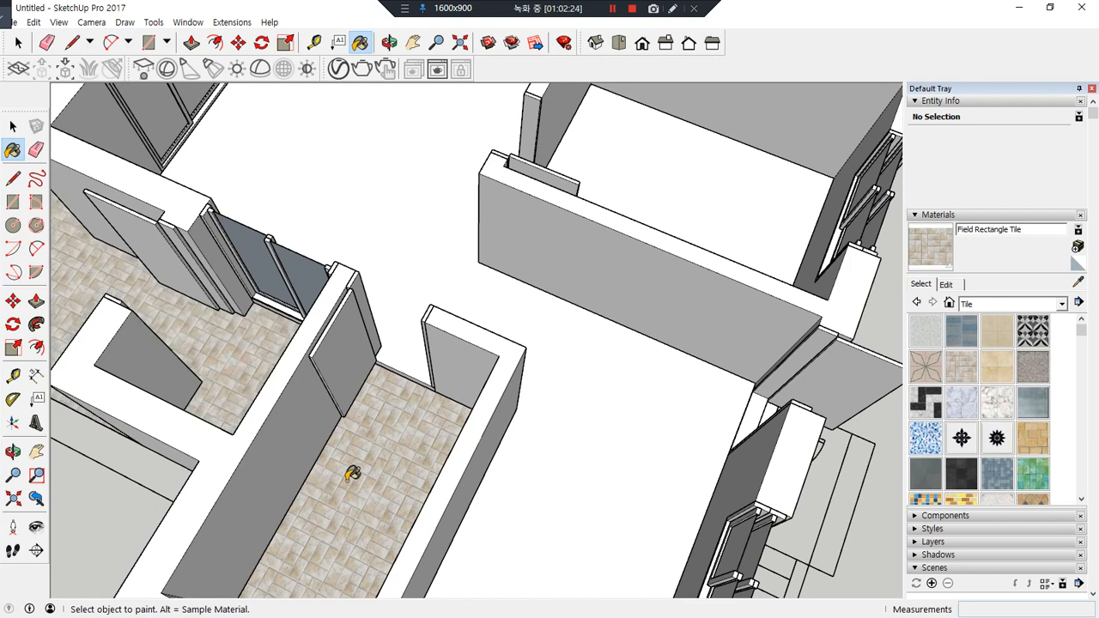
Try the Herringbone tile on the narrow room's floor, and replace it with Encaustic Tile Circular 01
click(928, 400)
click(379, 488)
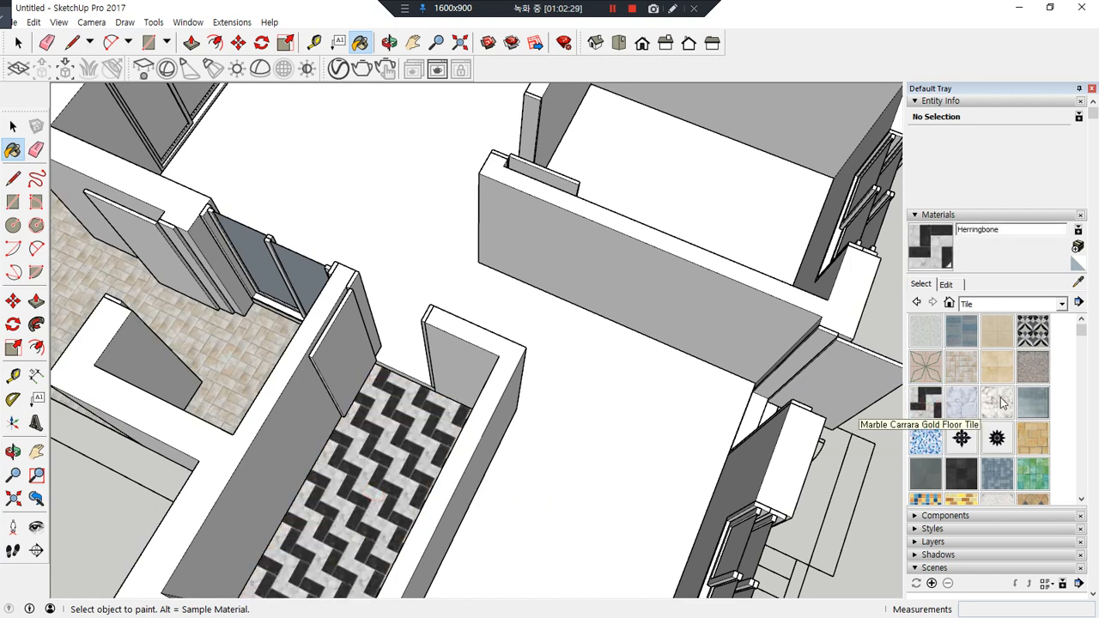
click(1033, 330)
click(414, 436)
Paint the main living room and bedroom floor with Wood Floor Light from the Wood collection
mouse_move(421, 513)
middle_down()
mouse_move(587, 380)
mouse_move(545, 452)
mouse_move(885, 461)
mouse_move(512, 441)
mouse_move(400, 463)
middle_up()
mouse_move(526, 450)
middle_down()
mouse_move(485, 389)
mouse_move(493, 425)
middle_up()
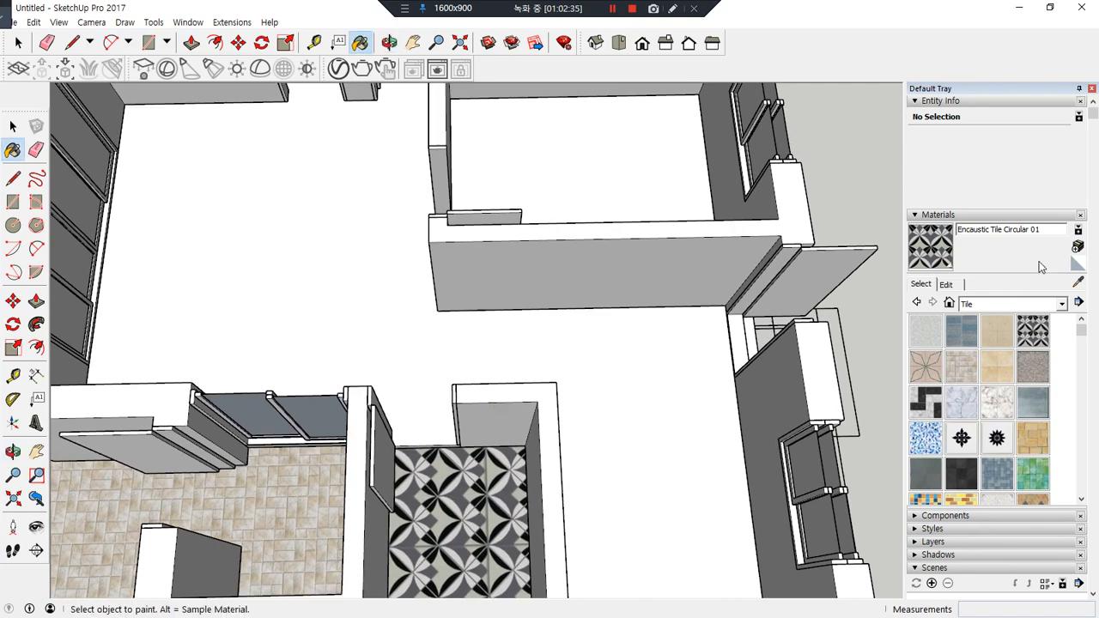
click(987, 303)
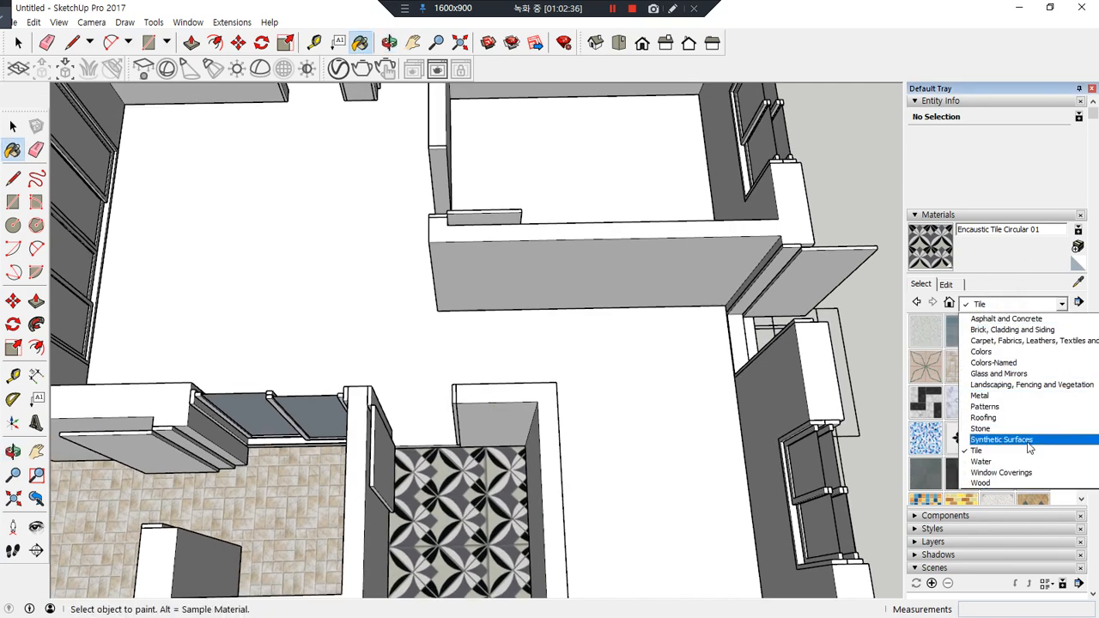
click(996, 483)
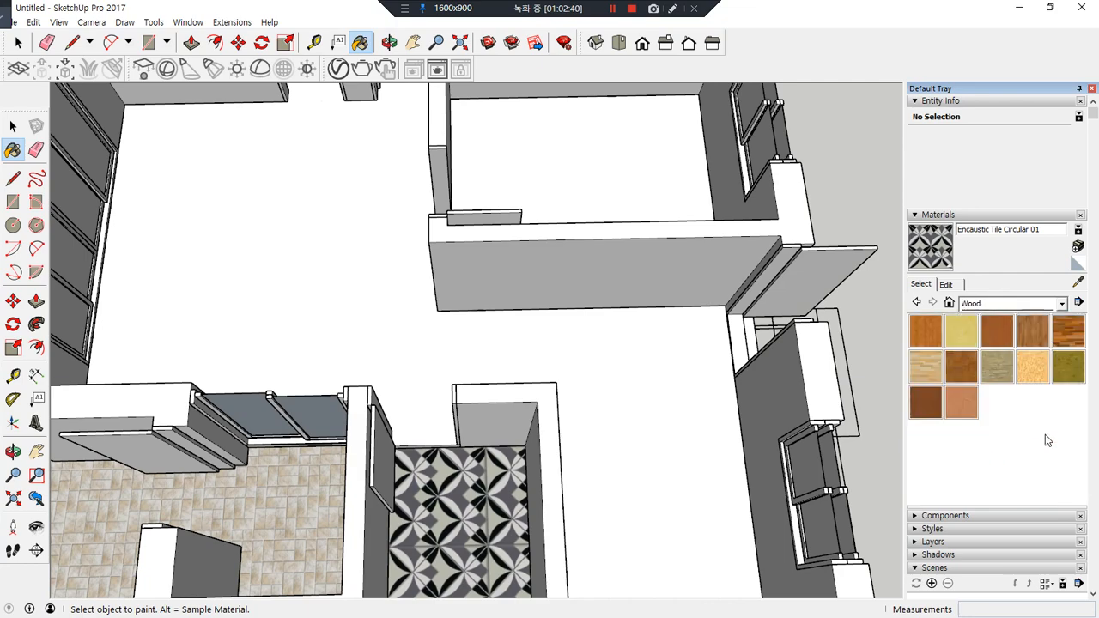
click(933, 375)
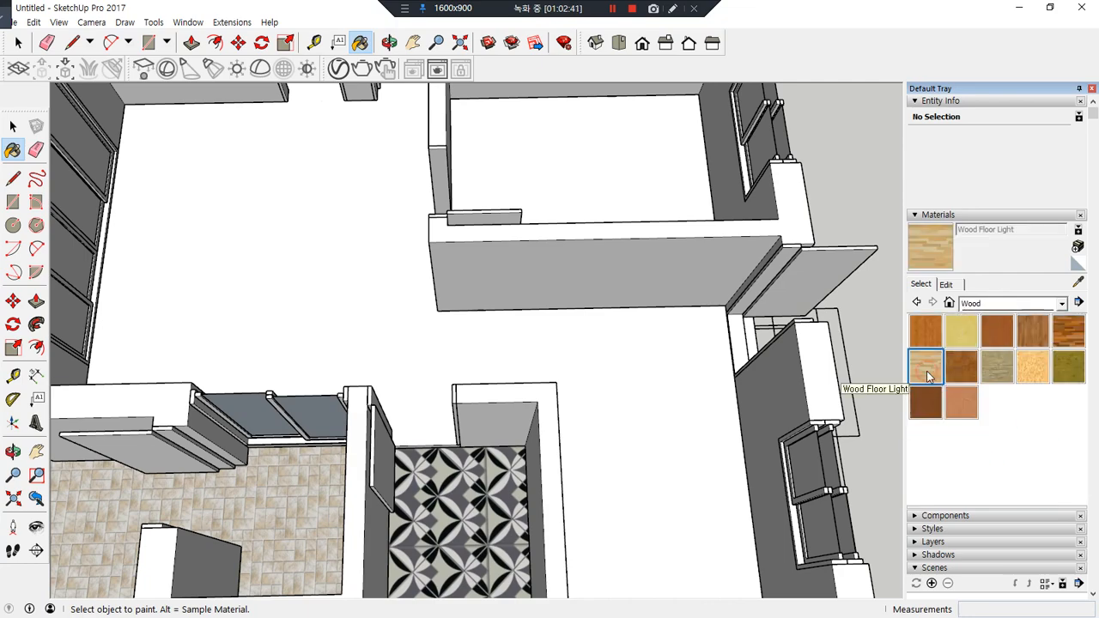
click(281, 318)
Try painting the whole wall group with Brick Antique 01 from the Brick, Cladding and Siding collection, and undo it
scroll(520, 402, down, 6)
mouse_move(519, 403)
middle_down()
mouse_move(547, 309)
mouse_move(294, 437)
mouse_move(360, 385)
mouse_move(410, 410)
mouse_move(510, 422)
mouse_move(450, 419)
mouse_move(326, 449)
mouse_move(378, 414)
middle_up()
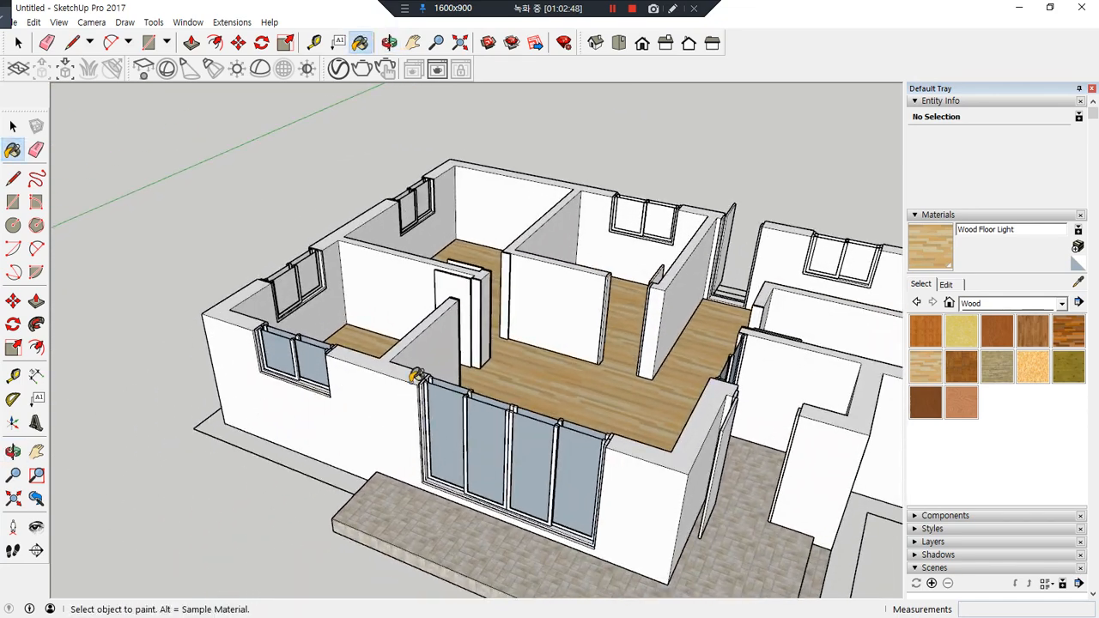
key(space)
click(360, 409)
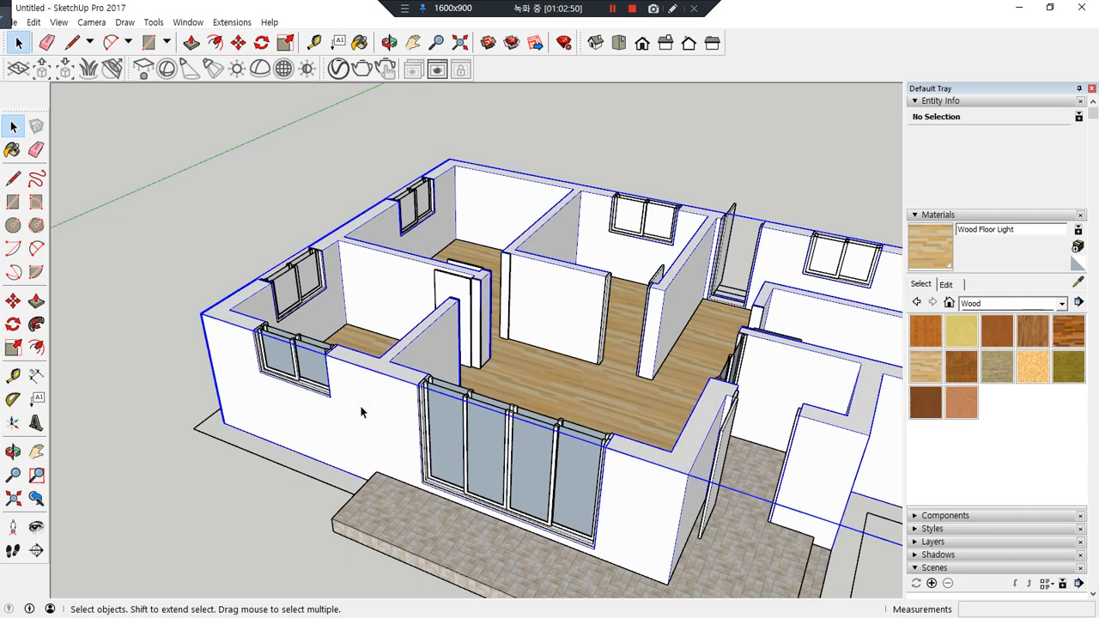
click(1027, 304)
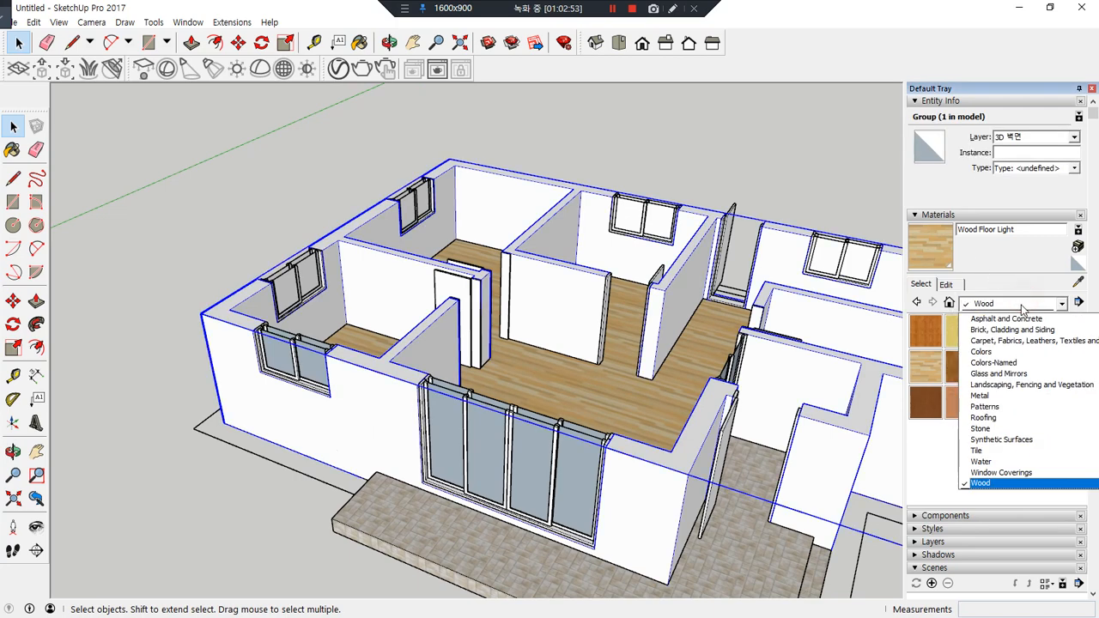
click(1007, 336)
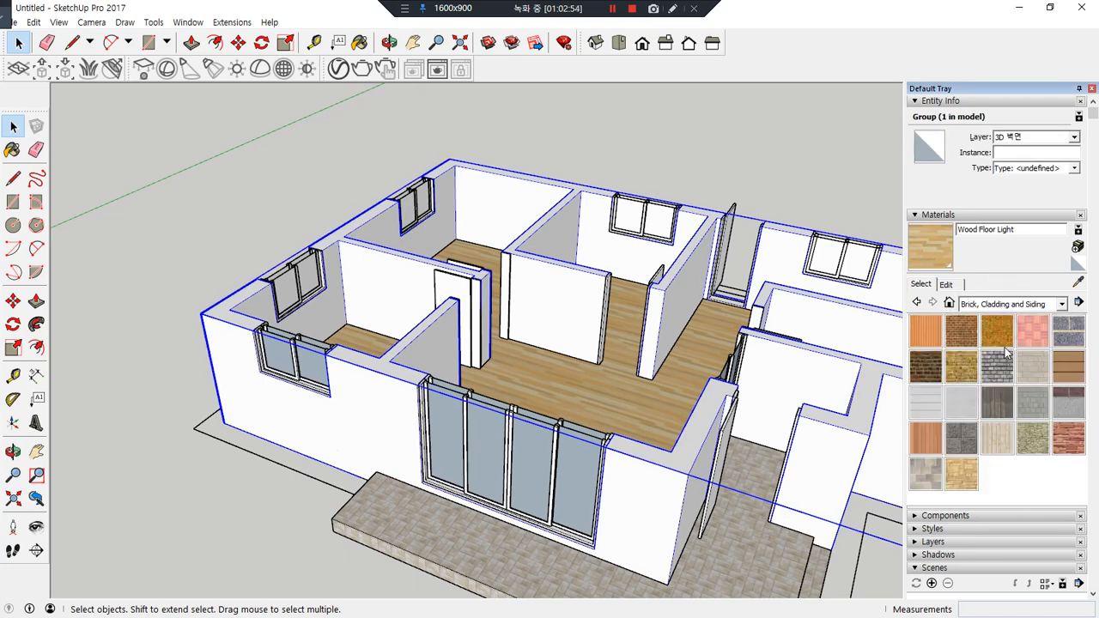
click(962, 330)
click(382, 408)
scroll(292, 236, up, 5)
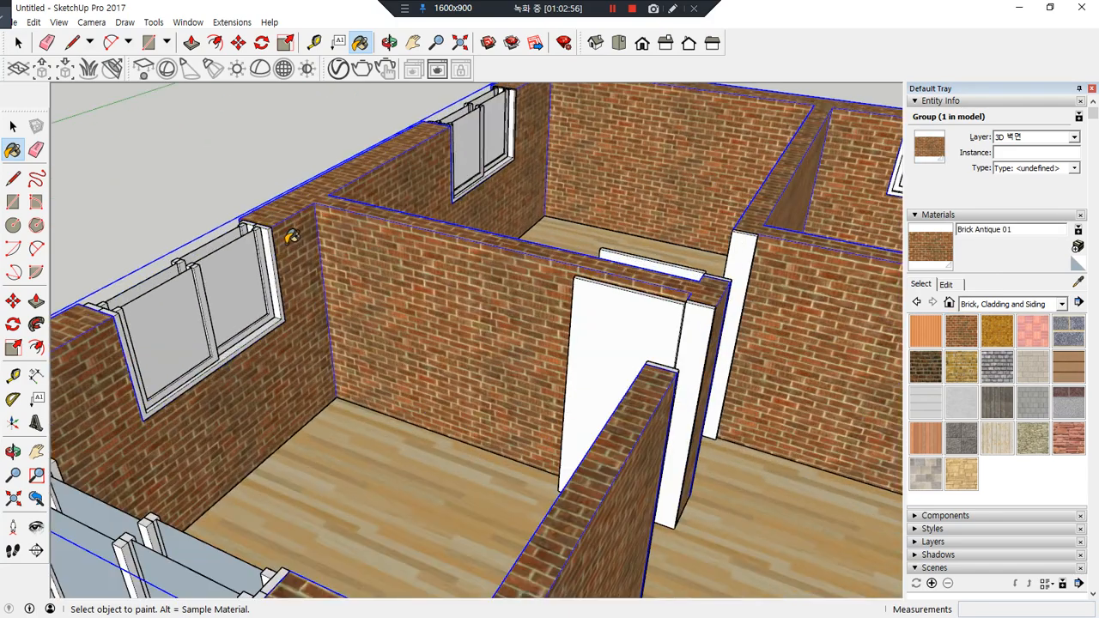
scroll(292, 356, down, 3)
key(ctrl+z)
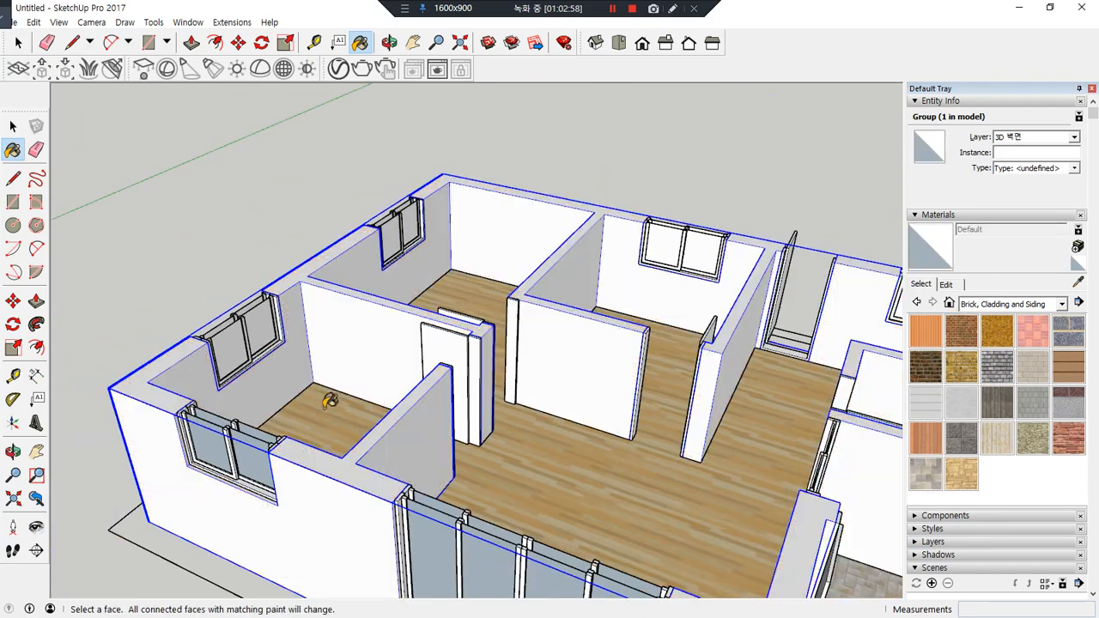
Open the wall group for editing and paint the terrace-side and entrance outer wall faces with Brick Antique 01
key(space)
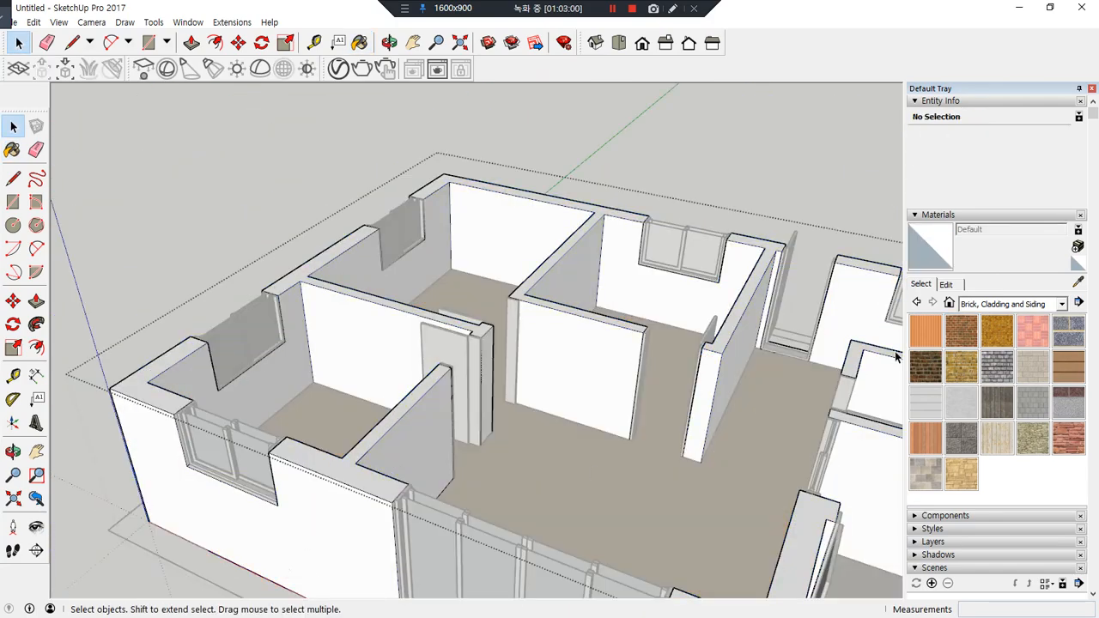
click(970, 336)
click(314, 564)
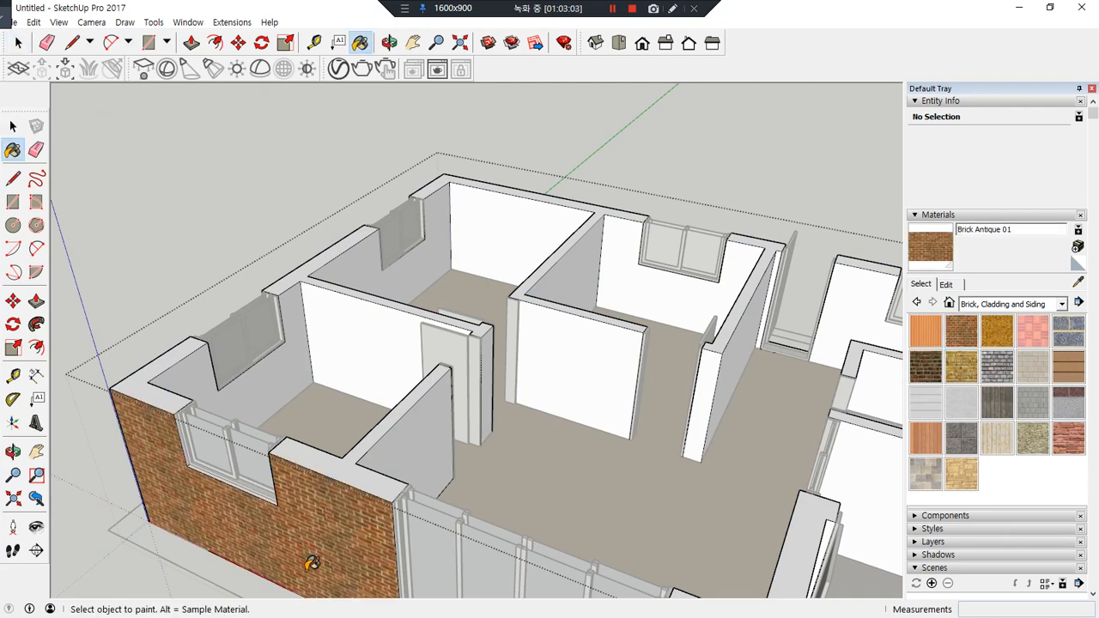
scroll(312, 559, down, 2)
middle_drag(545, 393, 584, 387)
click(595, 391)
click(727, 369)
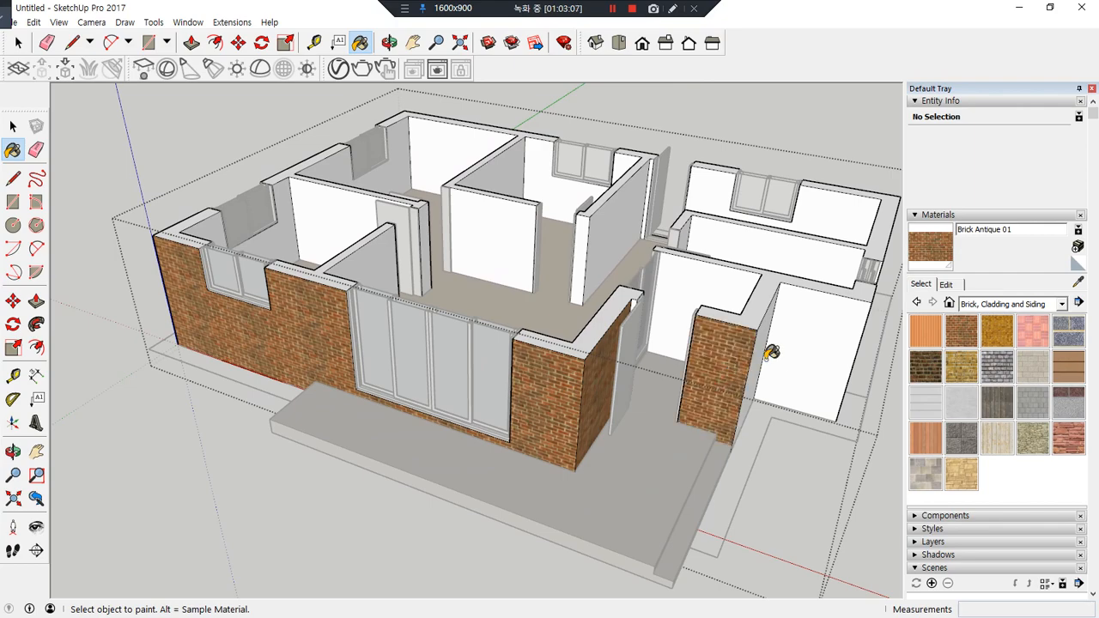
click(817, 341)
click(756, 364)
Paint the outer wall faces at the entrance-side end and around the back of the house with Brick Antique 01
mouse_move(776, 361)
middle_down()
mouse_move(582, 275)
mouse_move(573, 250)
middle_up()
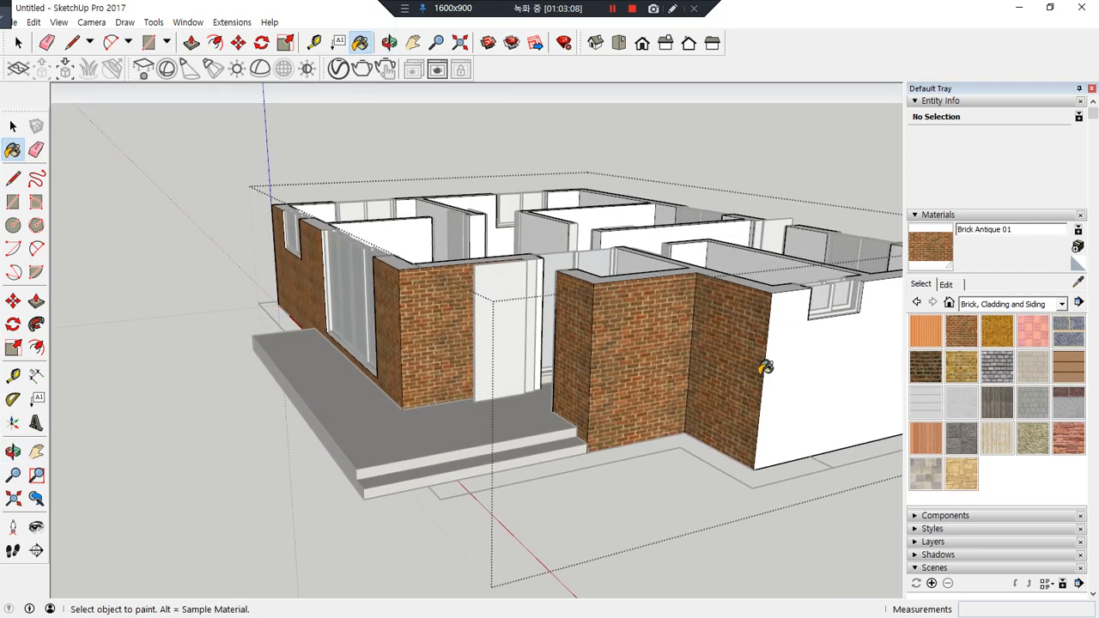
click(807, 377)
scroll(809, 375, down, 1)
mouse_move(815, 367)
middle_down()
mouse_move(601, 412)
mouse_move(478, 453)
middle_up()
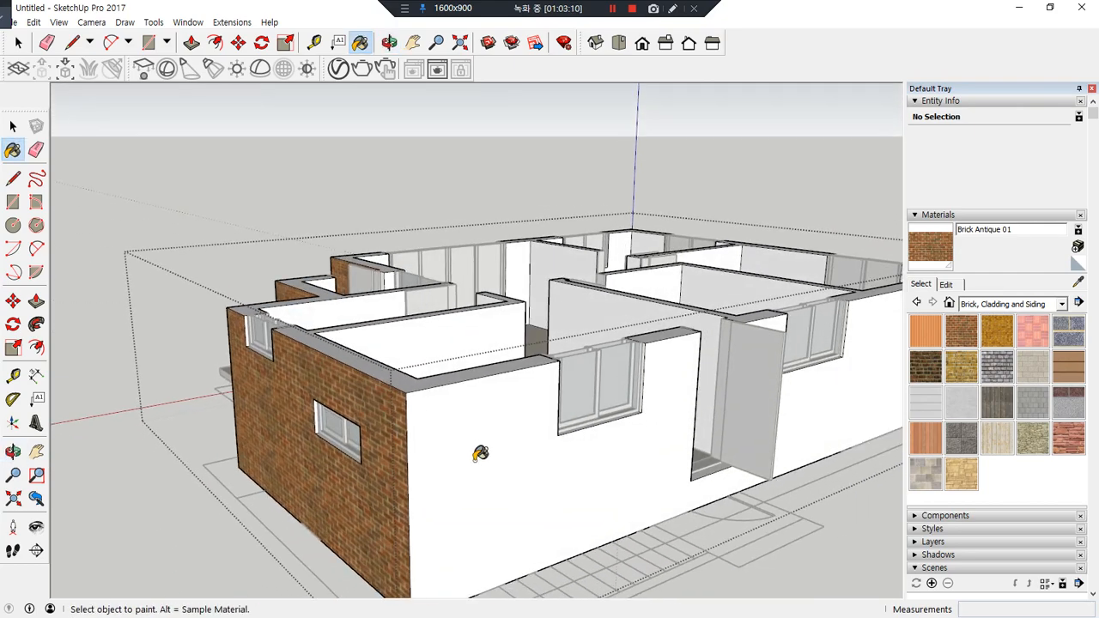
click(481, 453)
mouse_move(839, 412)
middle_down()
mouse_move(400, 400)
mouse_move(614, 504)
middle_up()
click(643, 513)
mouse_move(783, 478)
middle_down()
mouse_move(813, 468)
mouse_move(456, 396)
mouse_move(532, 448)
middle_up()
key(ctrl)
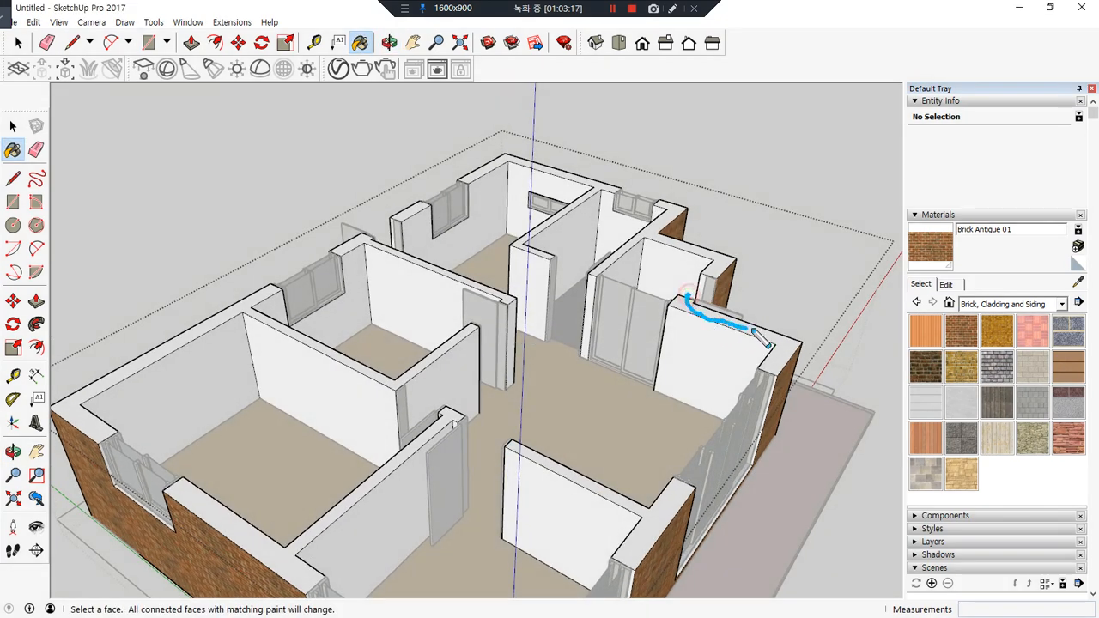
key(Escape)
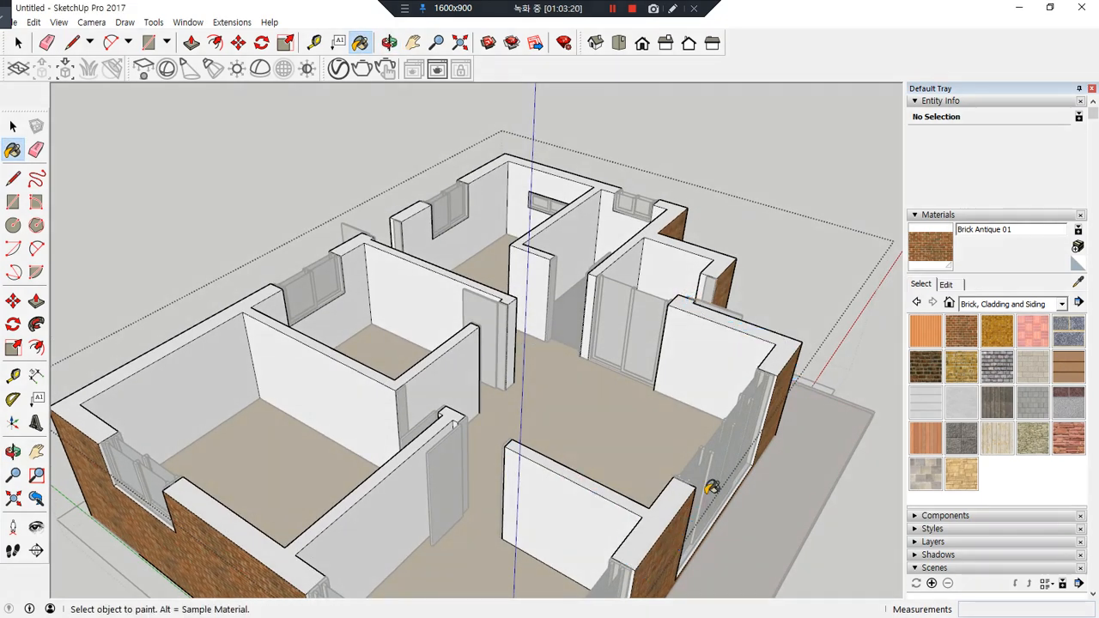
Paint the top faces of the walls around the living room and entrance with black Color M09 from the Colors collection
click(999, 304)
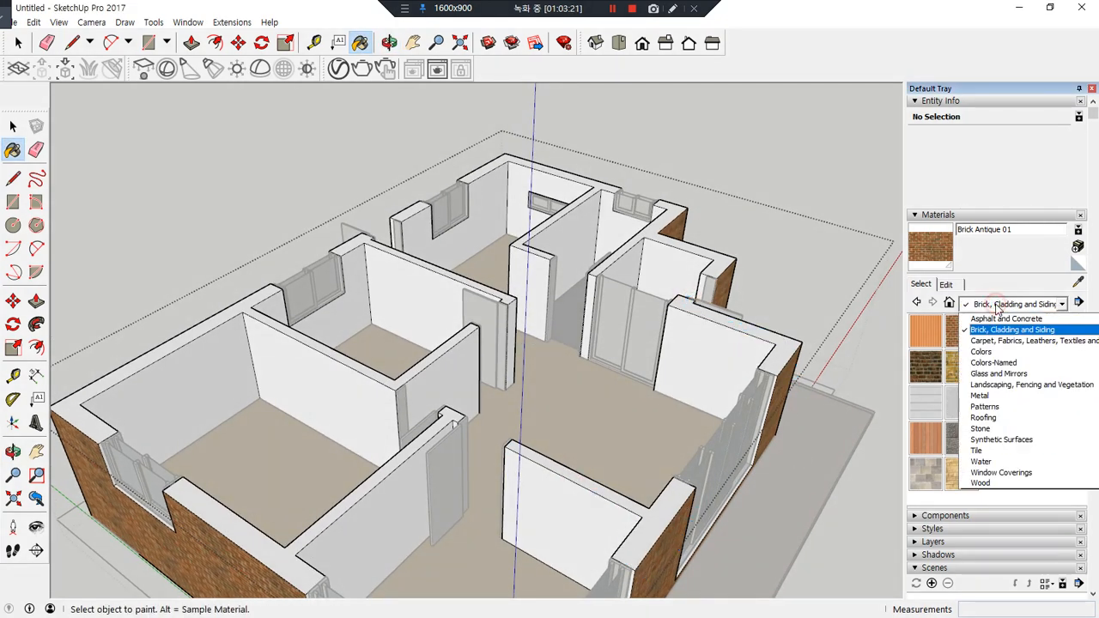
click(994, 351)
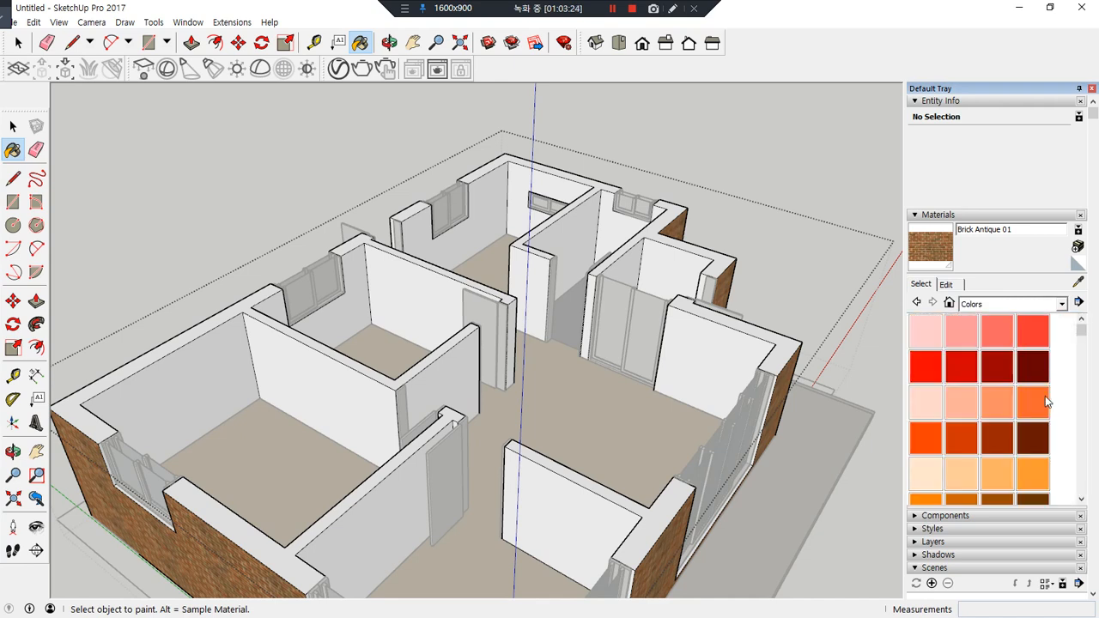
drag(1085, 335, 1098, 491)
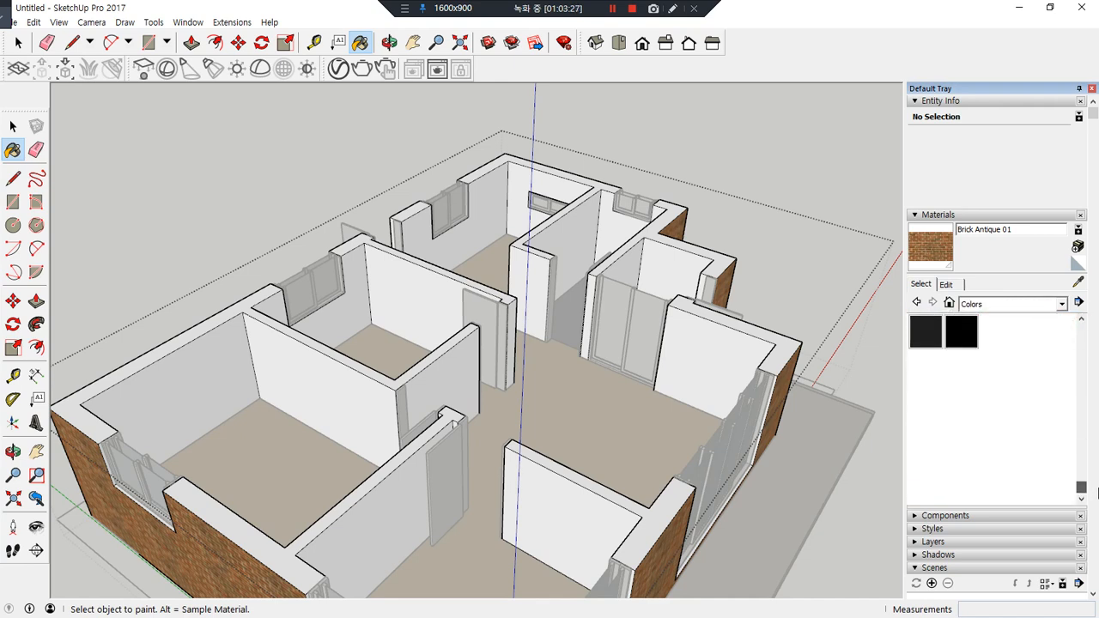
click(961, 332)
click(667, 510)
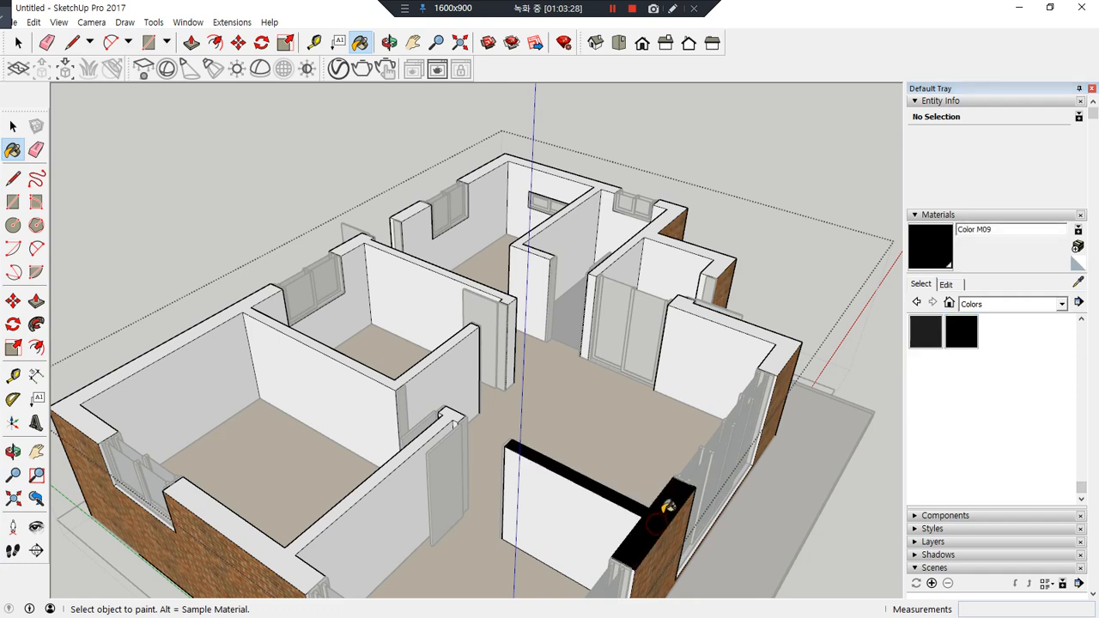
click(780, 354)
click(722, 263)
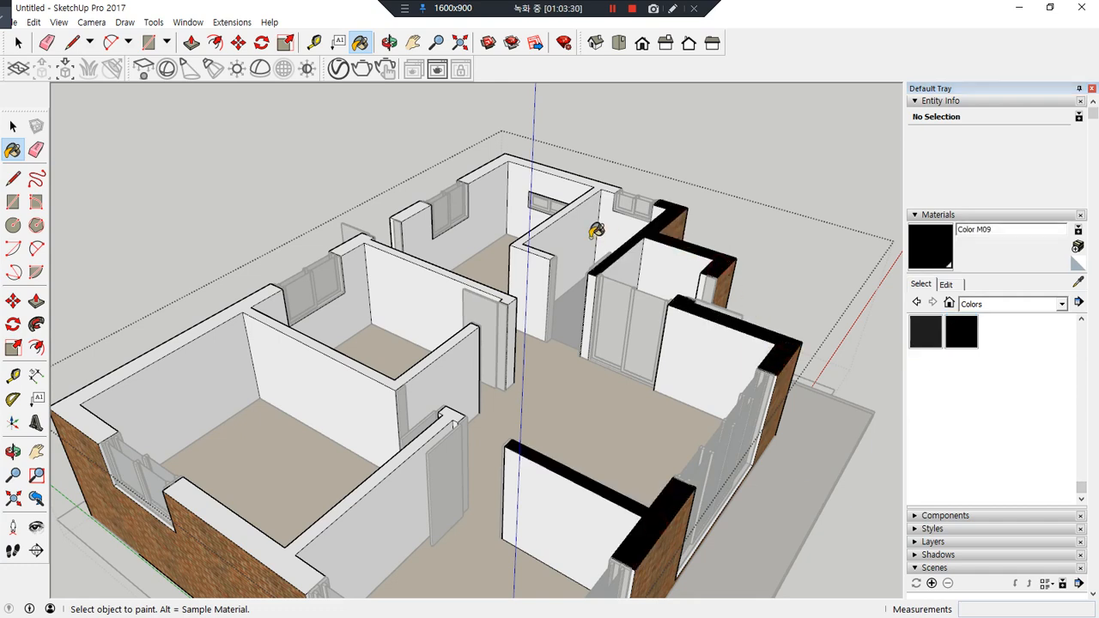
Paint the remaining wall top faces, along the back of the house and around the bedrooms, with black Color M09
click(538, 162)
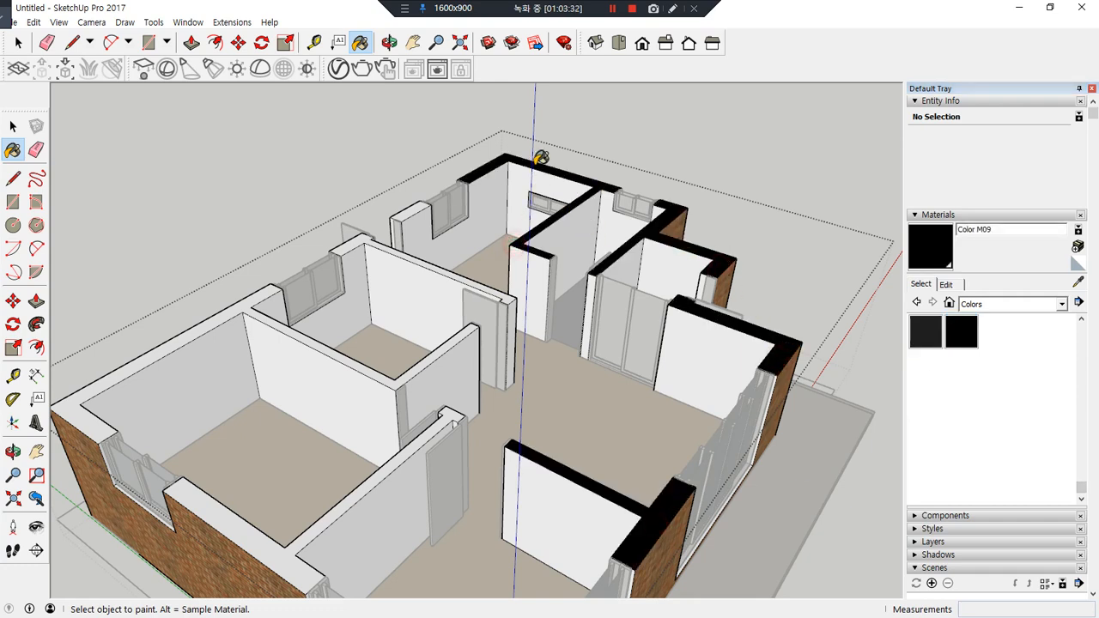
click(413, 206)
click(361, 239)
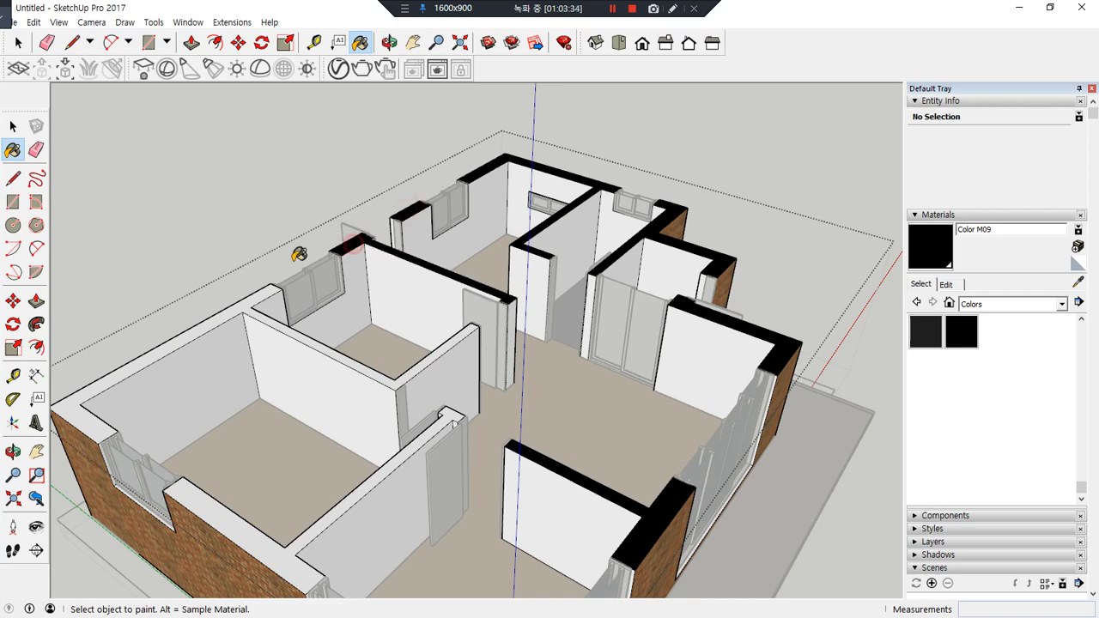
click(247, 297)
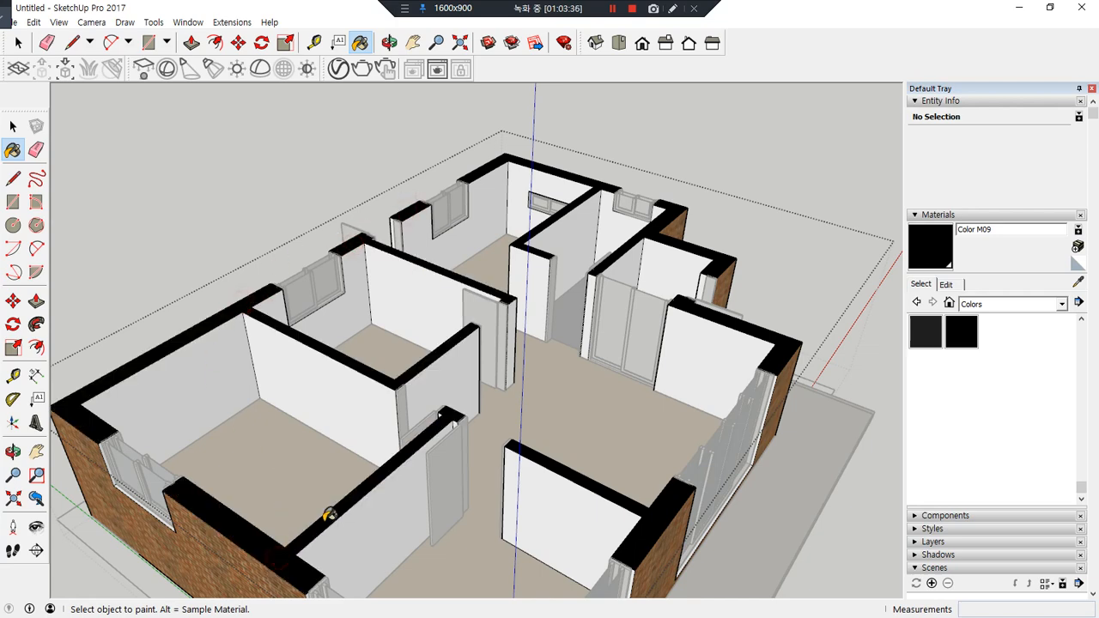
scroll(335, 519, down, 5)
middle_drag(348, 528, 646, 361)
click(461, 441)
Look through the Window Coverings and Patterns material collections and open the Carpet, Fabrics, Leathers, Textiles collection
click(1029, 306)
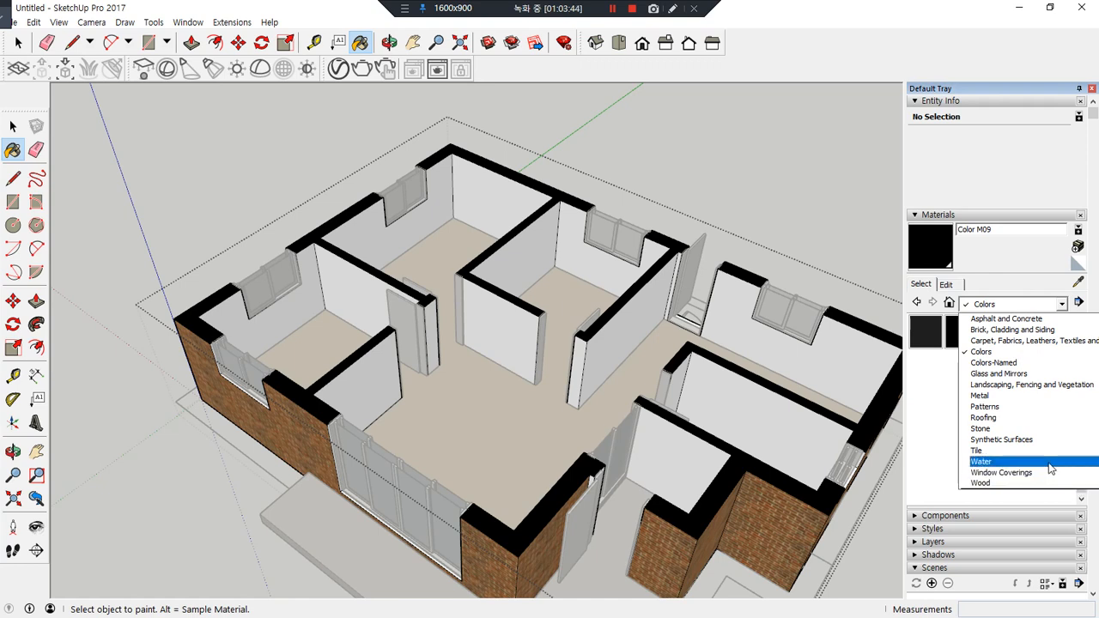
scroll(1043, 446, up, 1)
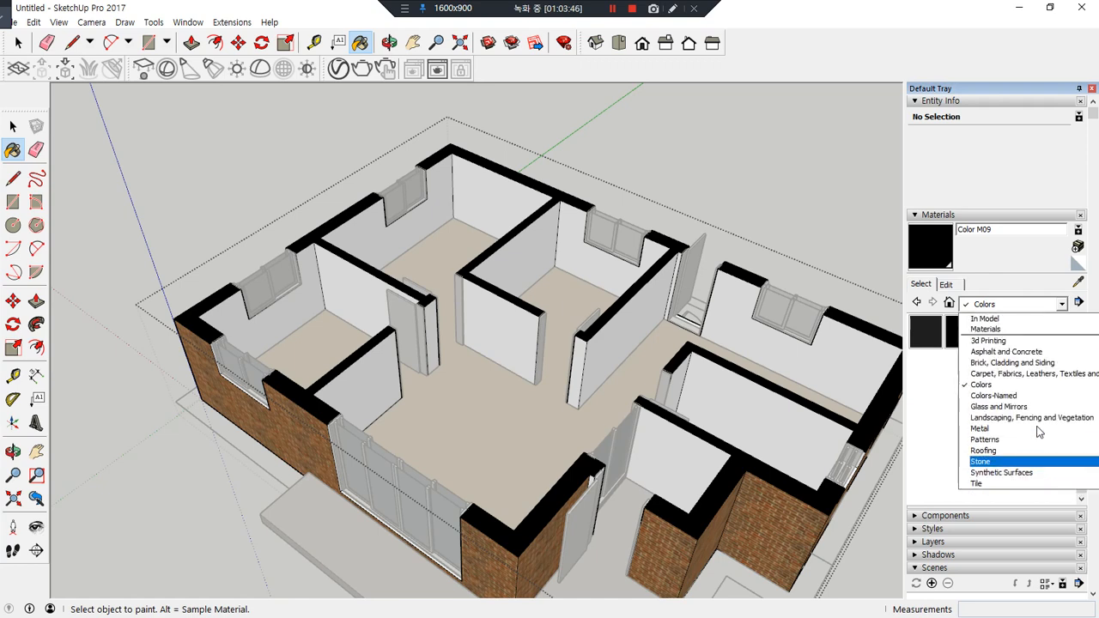
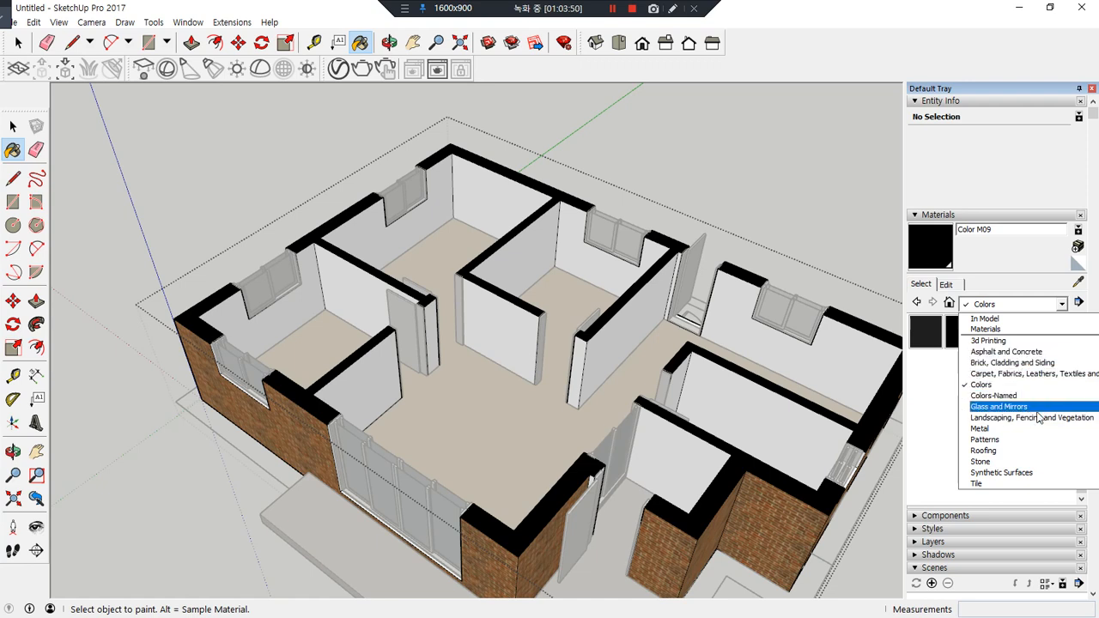
scroll(1037, 419, down, 1)
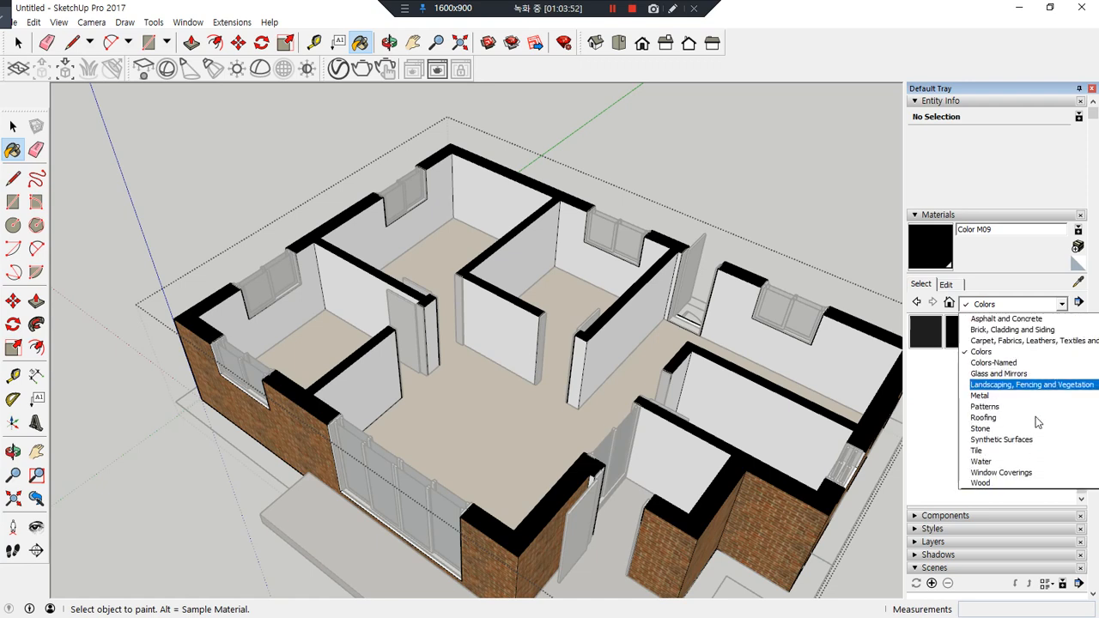
click(1030, 473)
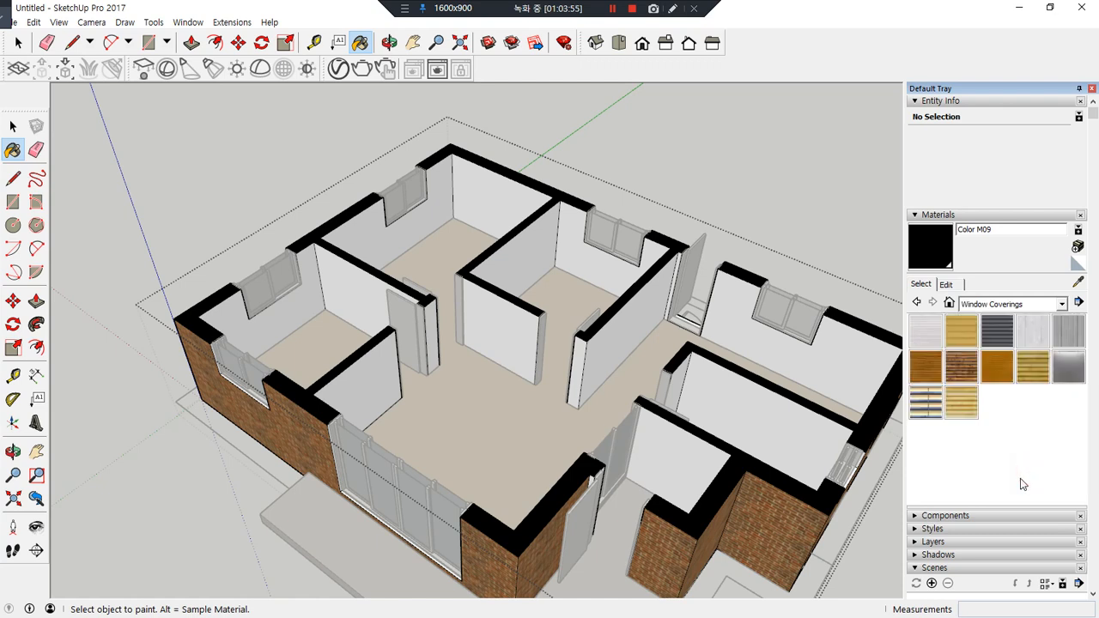
click(1023, 304)
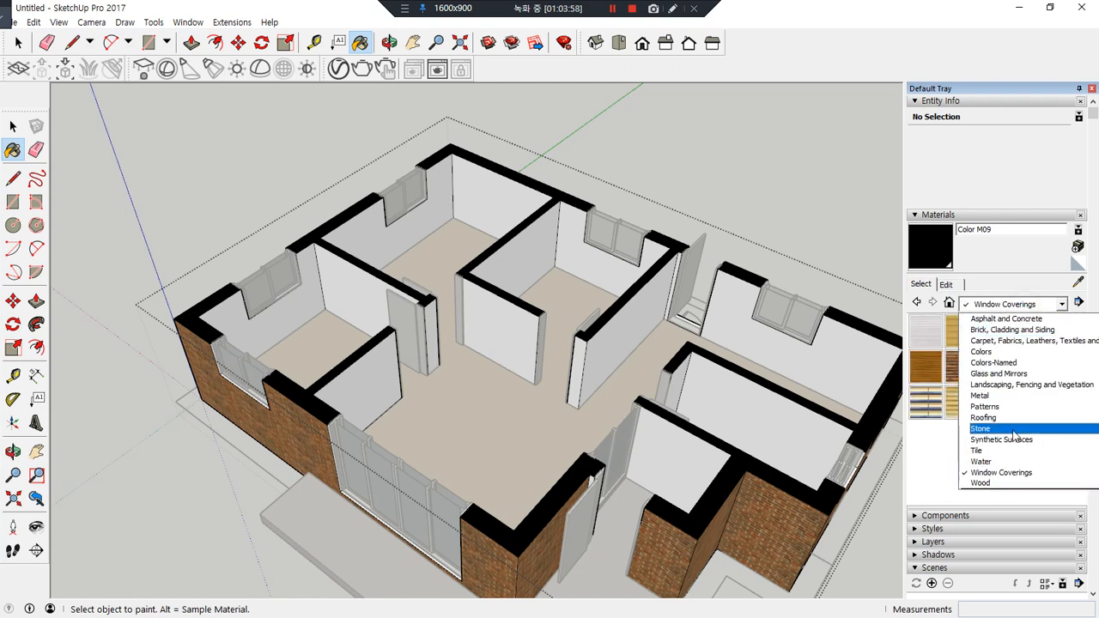
click(1034, 405)
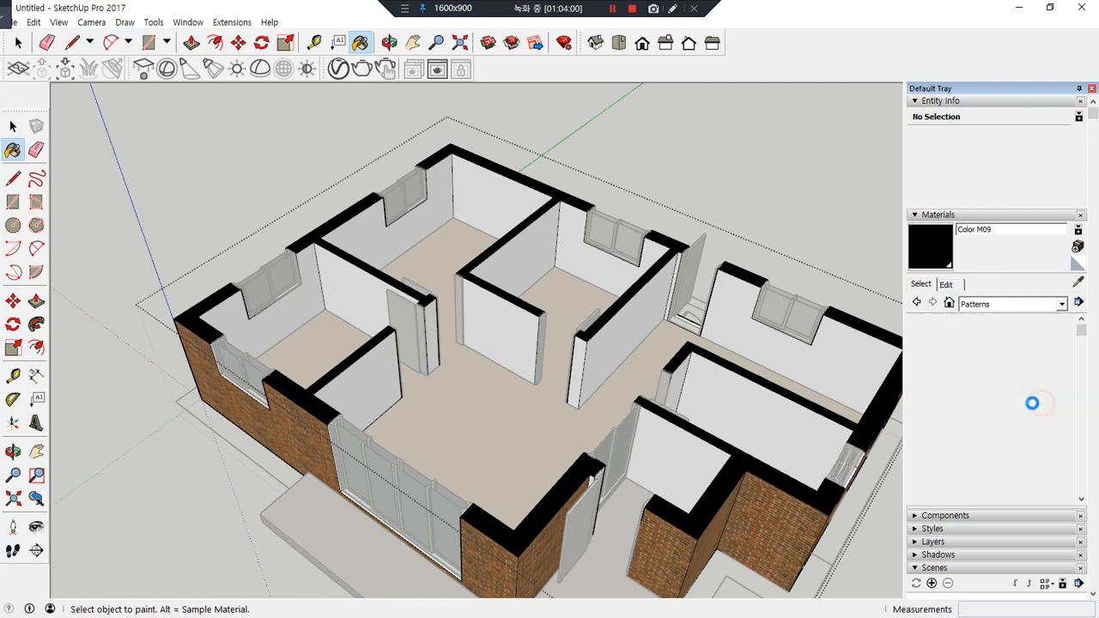
click(1031, 306)
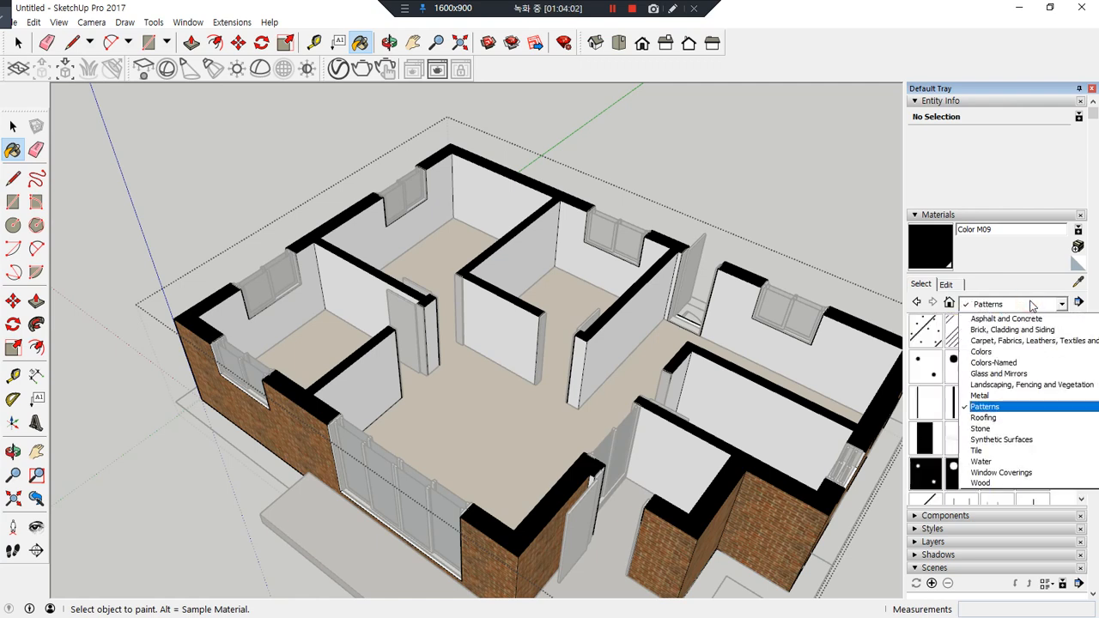
click(1031, 341)
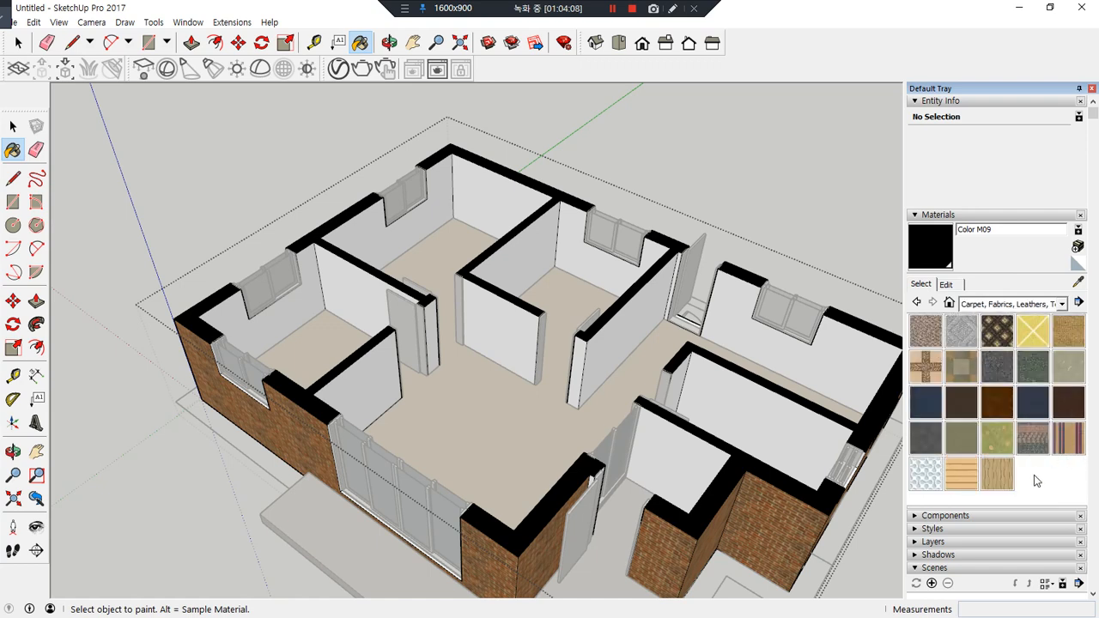
Try Textile Rug Stripes on the inner face of the kitchen's window wall and undo it
click(1033, 438)
click(833, 370)
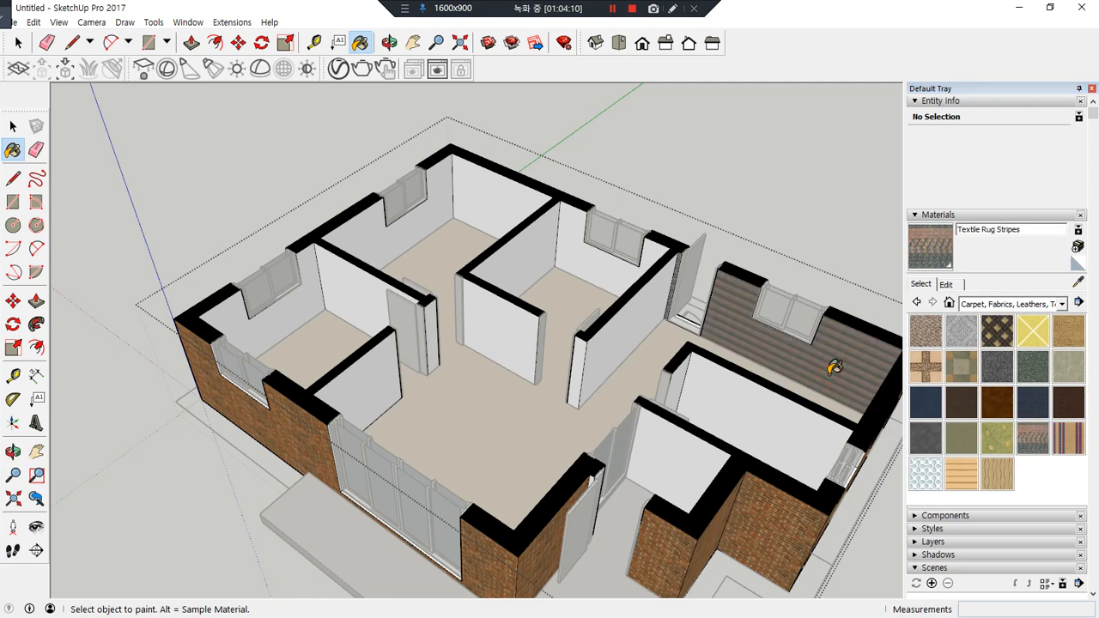
key(ctrl+z)
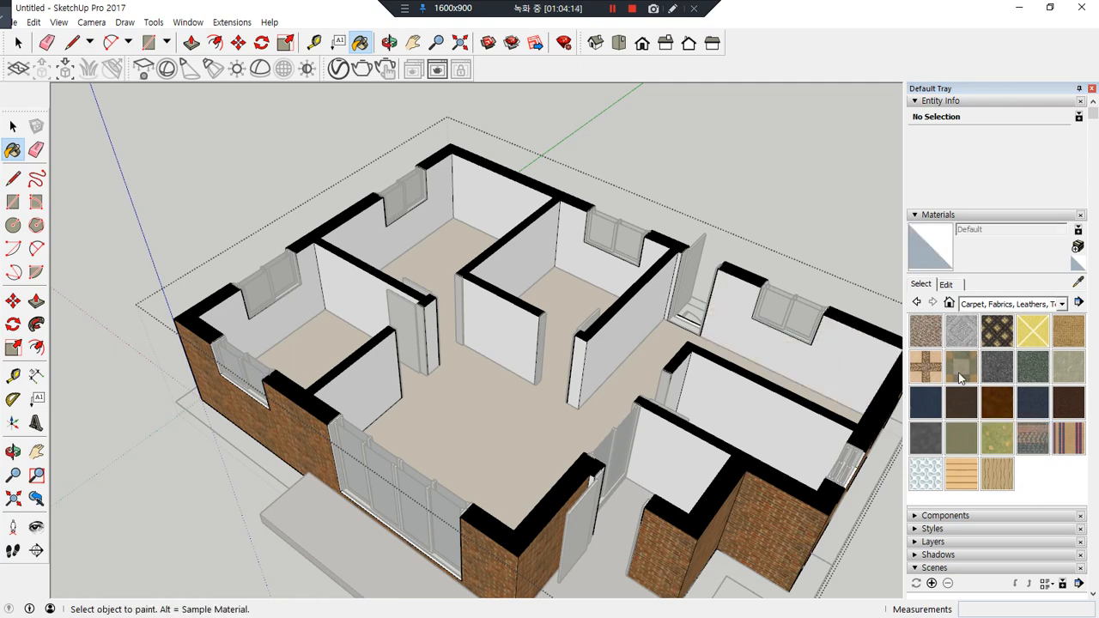
Paint the kitchen's window wall, the facing partition and its end, and the small bedroom's living-room side with Upholstery Striped Multi-Colored
click(1068, 438)
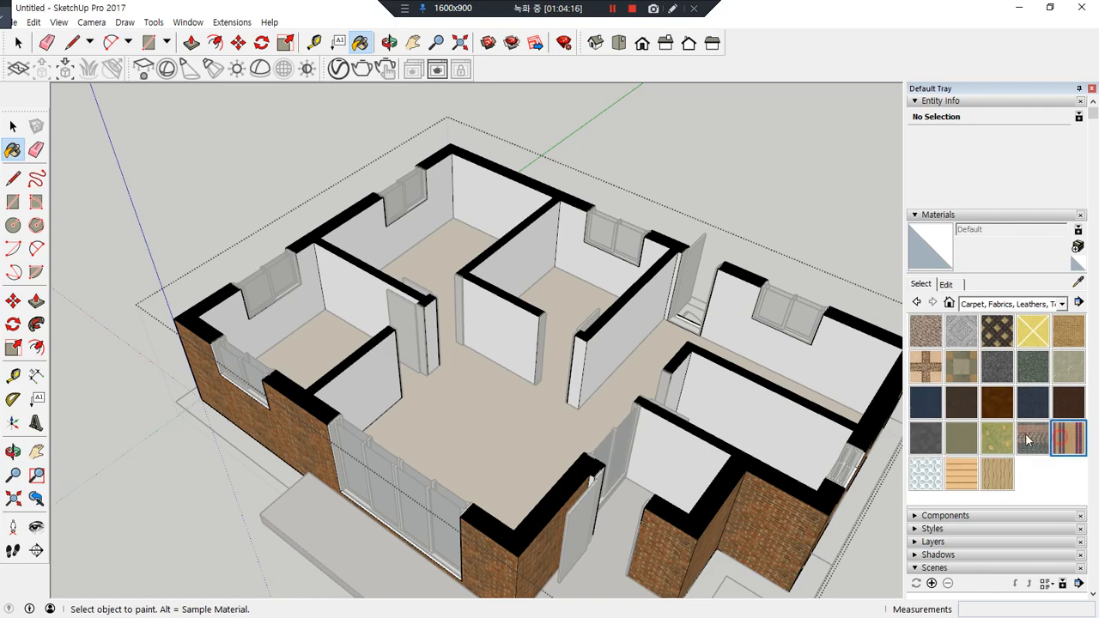
click(804, 356)
click(631, 329)
click(534, 357)
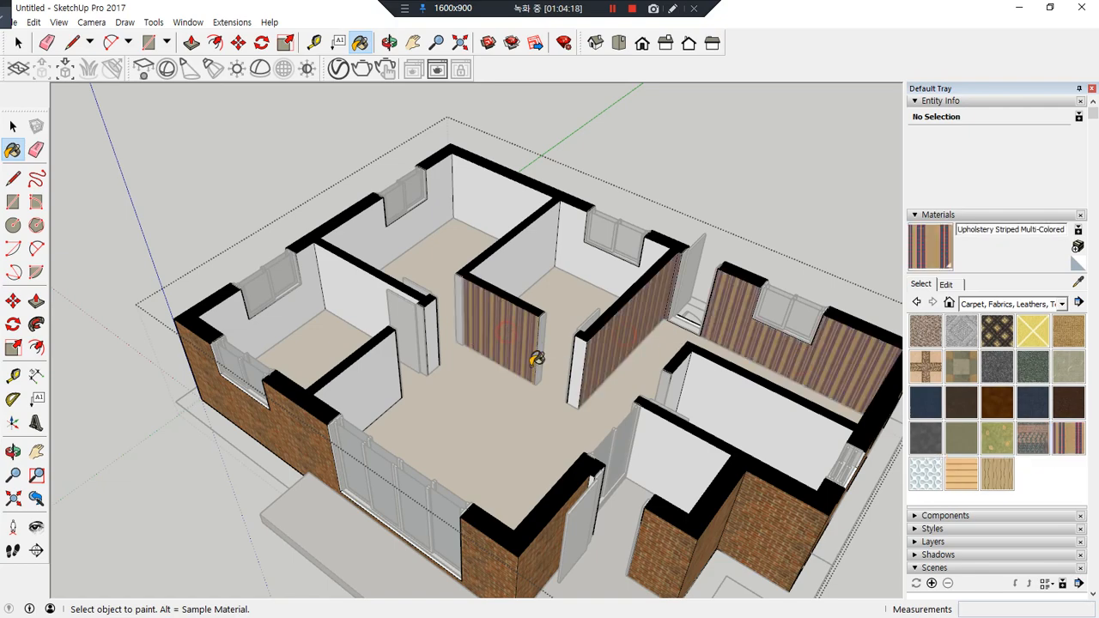
click(583, 366)
mouse_move(500, 338)
middle_down()
mouse_move(245, 361)
mouse_move(372, 362)
middle_up()
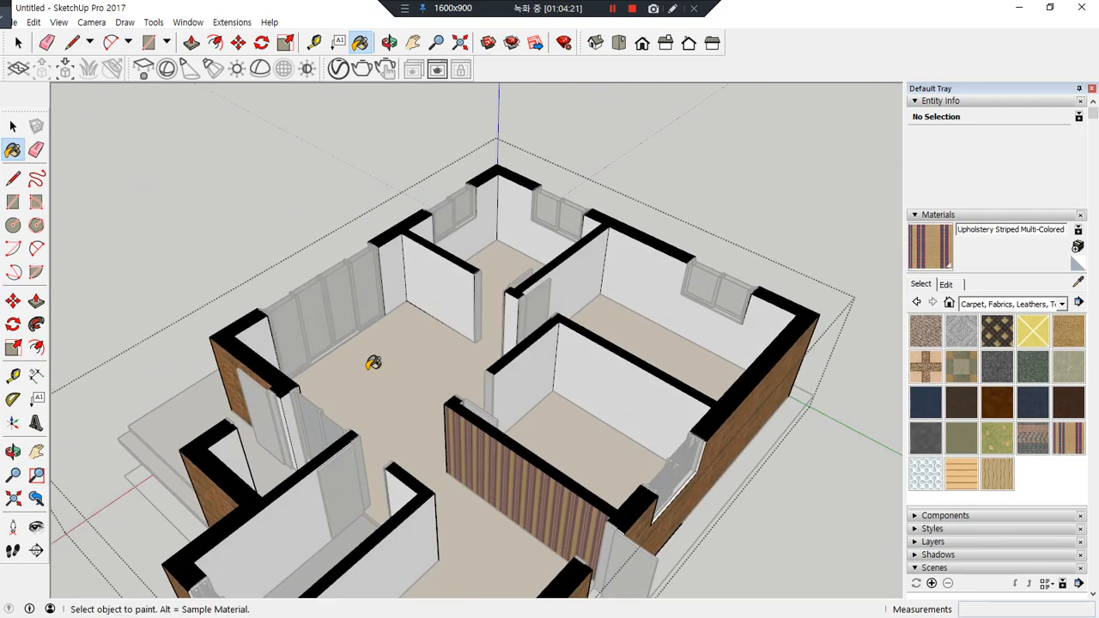
Paint the kitchen's end wall and the kitchen-side and end faces of the bathroom partition with Upholstery Striped Multi-Colored
click(522, 380)
click(581, 381)
mouse_move(581, 380)
middle_down()
mouse_move(186, 385)
mouse_move(186, 357)
middle_up()
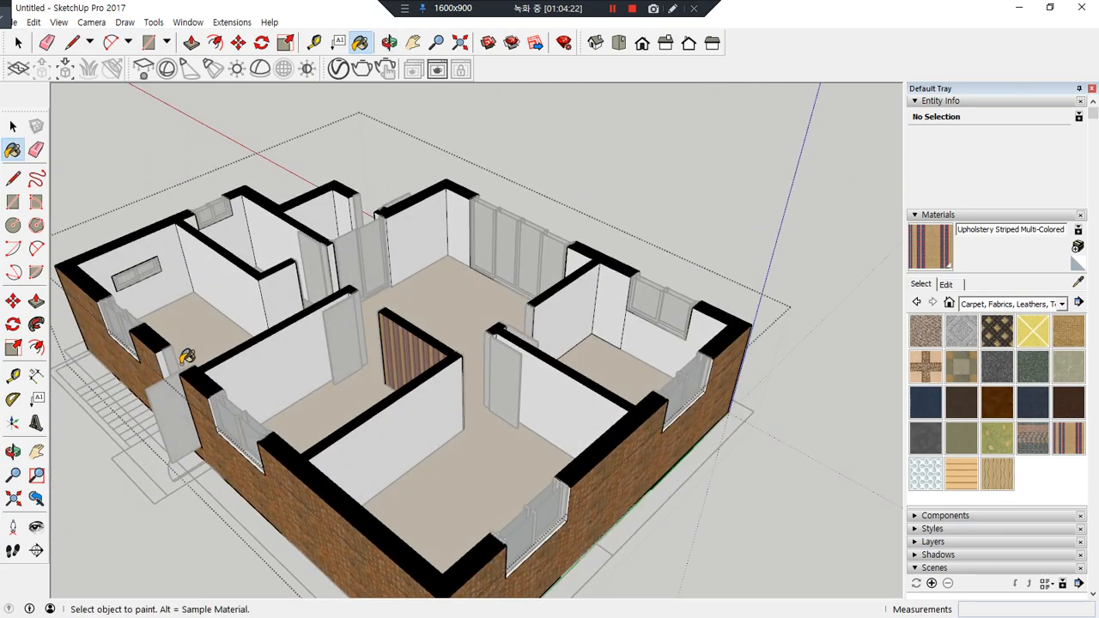
key(ctrl+z)
mouse_move(334, 380)
middle_down()
mouse_move(884, 422)
mouse_move(591, 358)
mouse_move(459, 314)
mouse_move(238, 309)
mouse_move(4, 346)
mouse_move(263, 429)
mouse_move(391, 197)
middle_up()
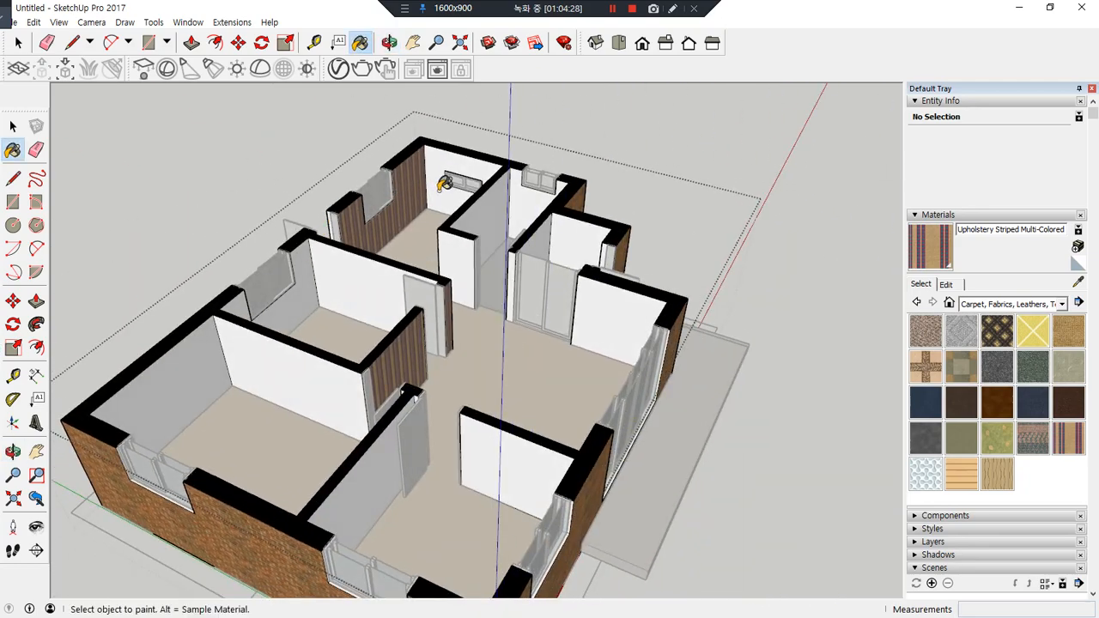
middle_drag(352, 230, 870, 243)
click(372, 301)
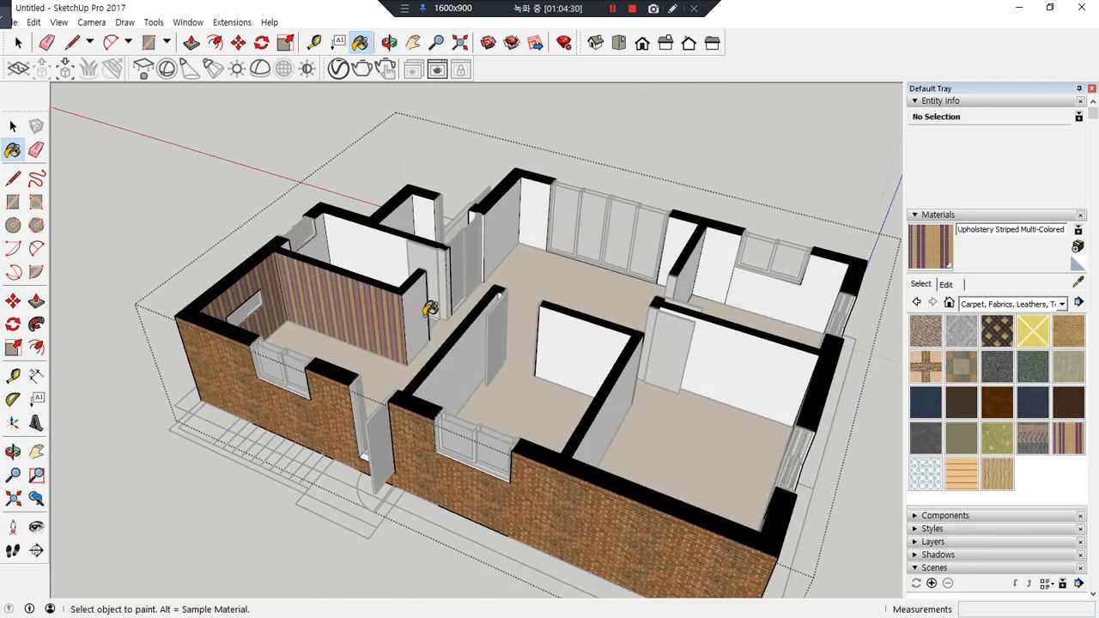
click(427, 310)
middle_drag(334, 346, 633, 326)
middle_drag(446, 272, 69, 284)
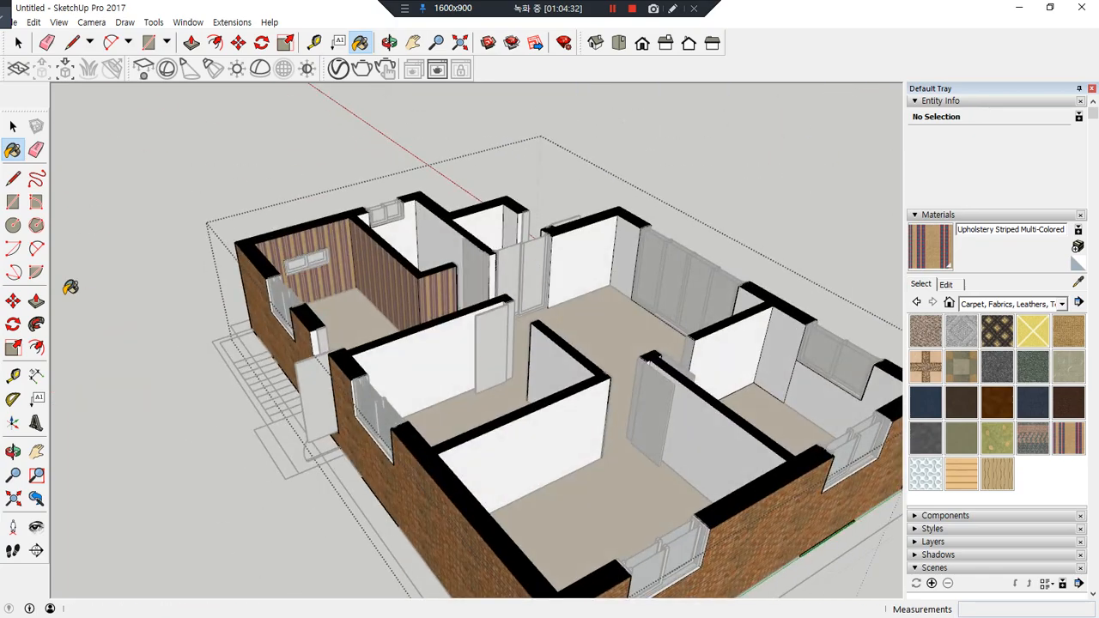
Paint the living room walls beside the entrance and terrace window, the far partition and the bedroom wall end with Upholstery Striped Multi-Colored
click(593, 257)
click(630, 244)
mouse_move(629, 244)
middle_down()
mouse_move(627, 210)
mouse_move(763, 306)
middle_up()
click(618, 208)
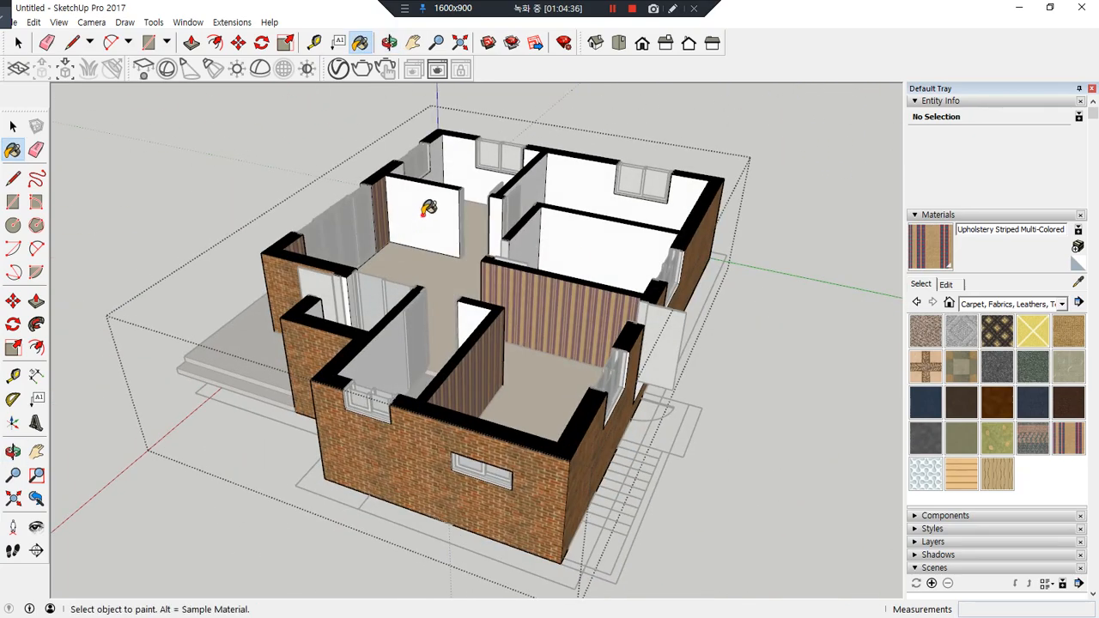
click(427, 212)
middle_drag(428, 212, 333, 229)
click(370, 236)
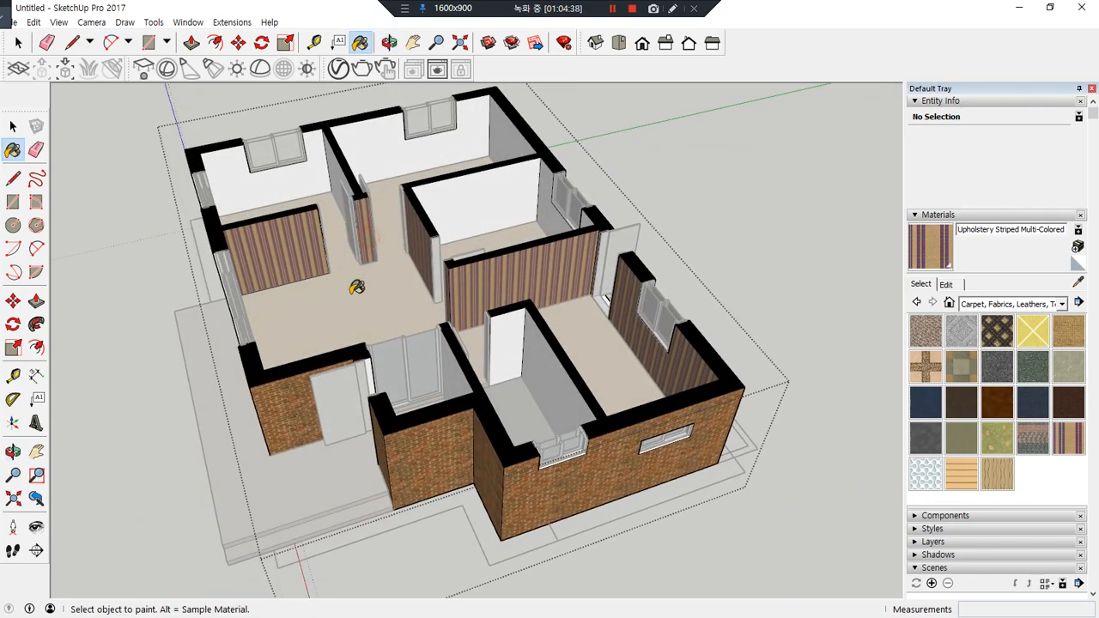
mouse_move(357, 287)
middle_down()
mouse_move(675, 302)
mouse_move(602, 393)
middle_up()
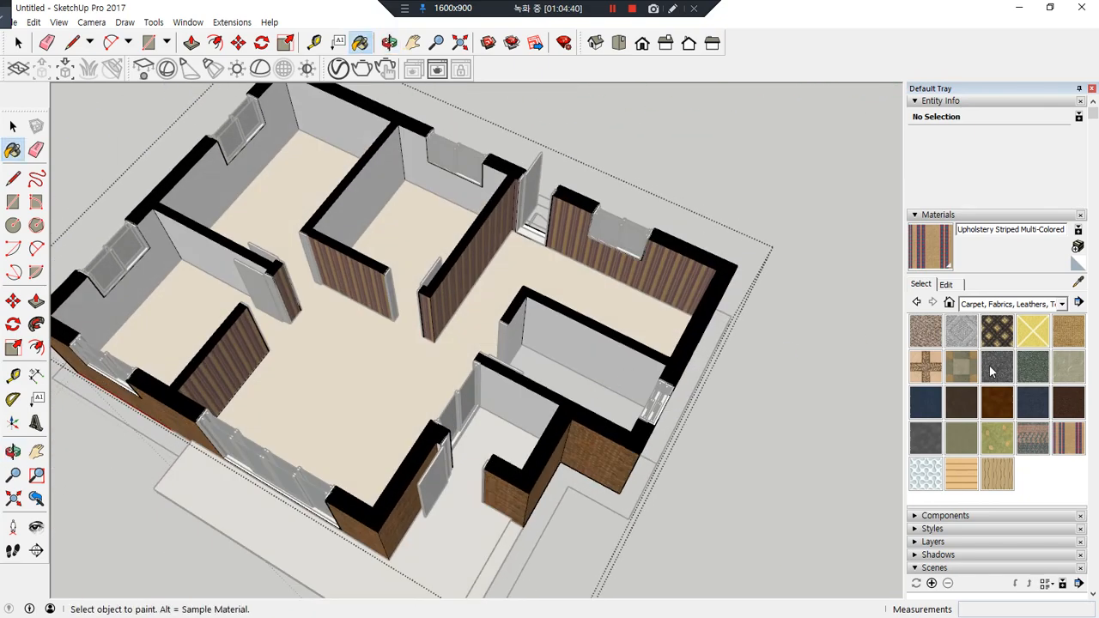
Open the Tile material collection and look through it for a bathroom wall tile
click(1002, 338)
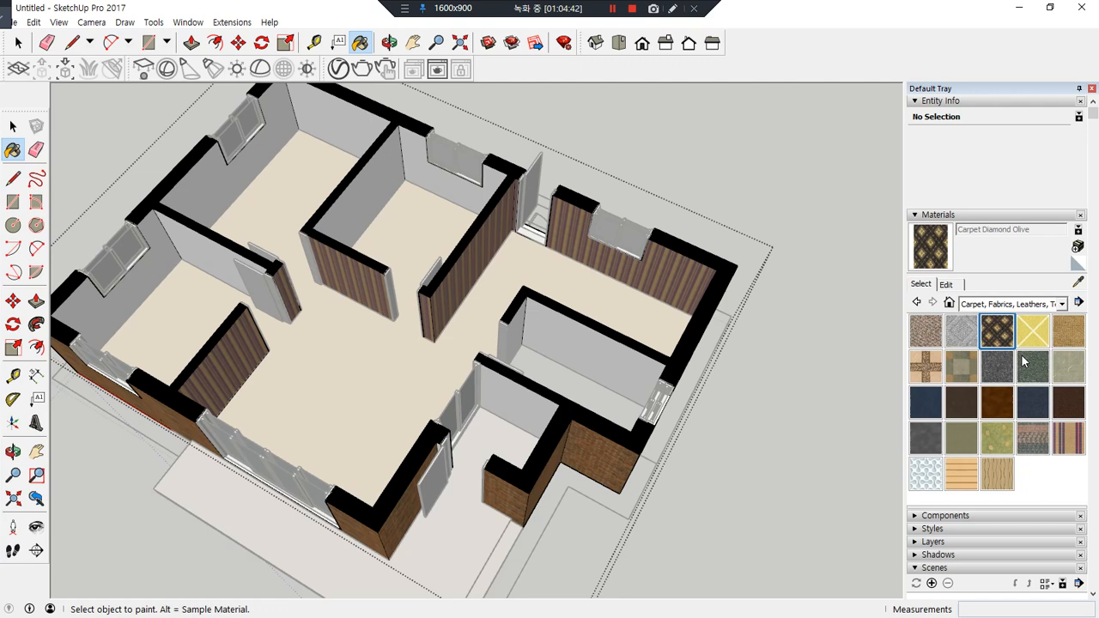
click(1050, 303)
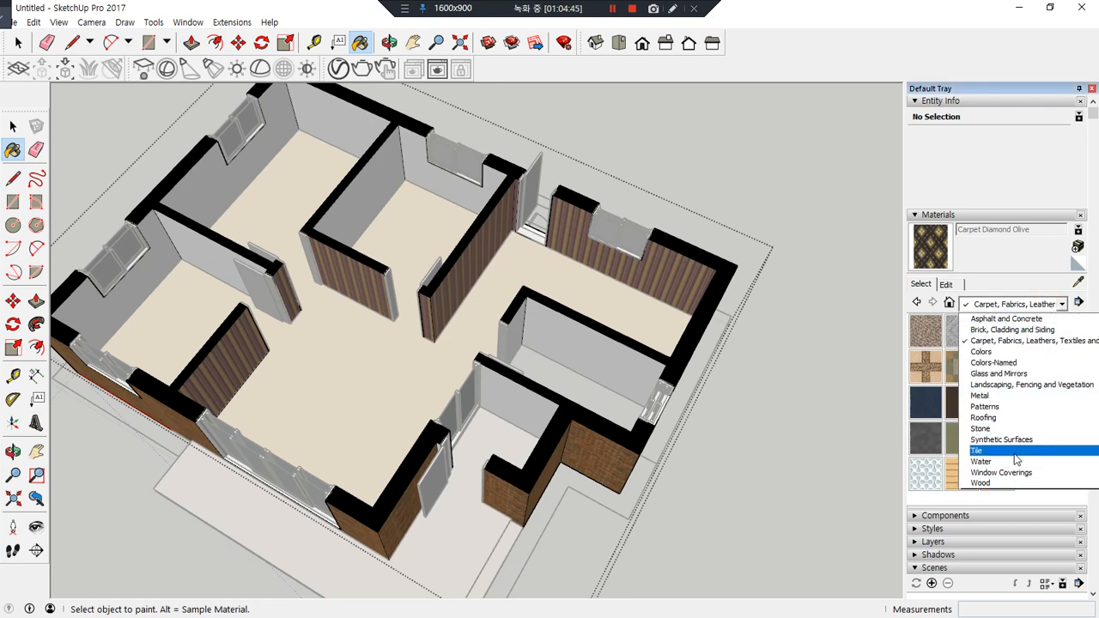
click(979, 450)
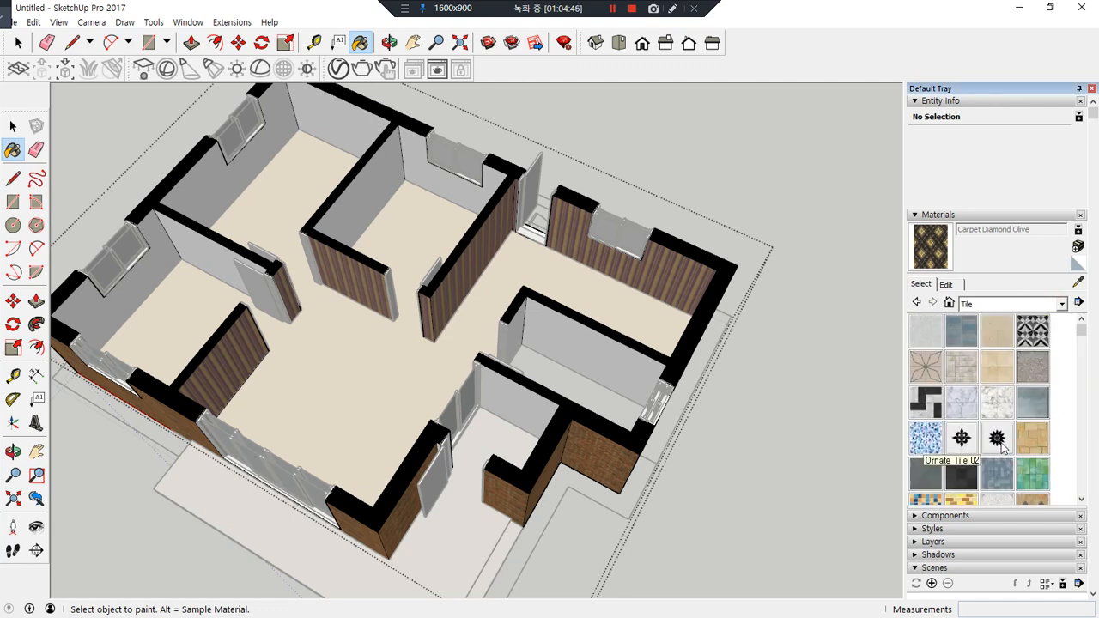
scroll(1005, 447, down, 2)
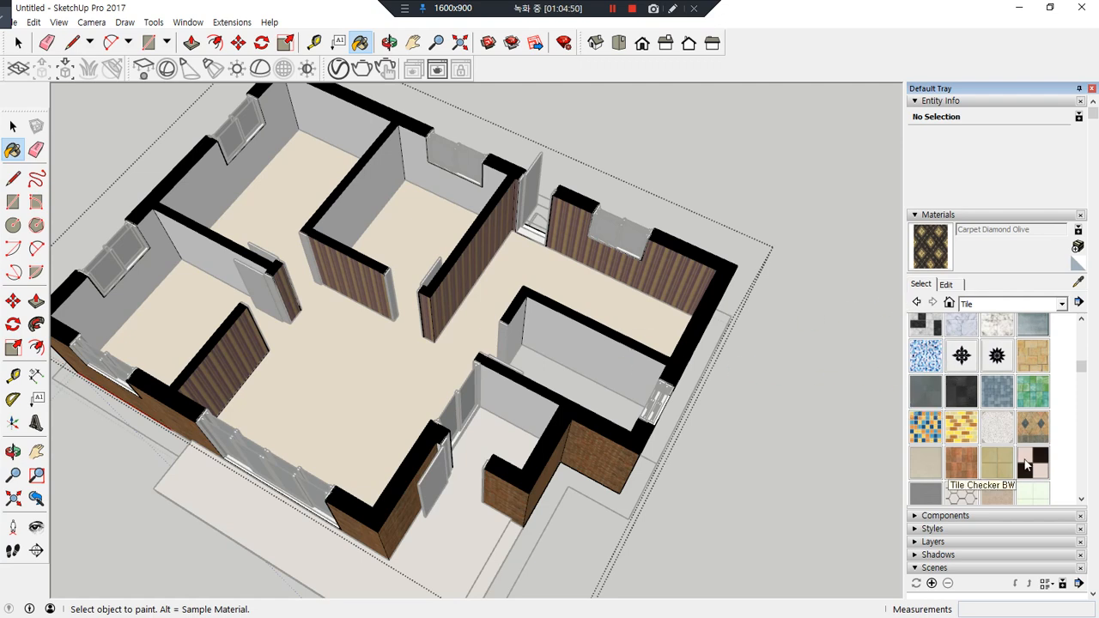
scroll(1047, 471, down, 4)
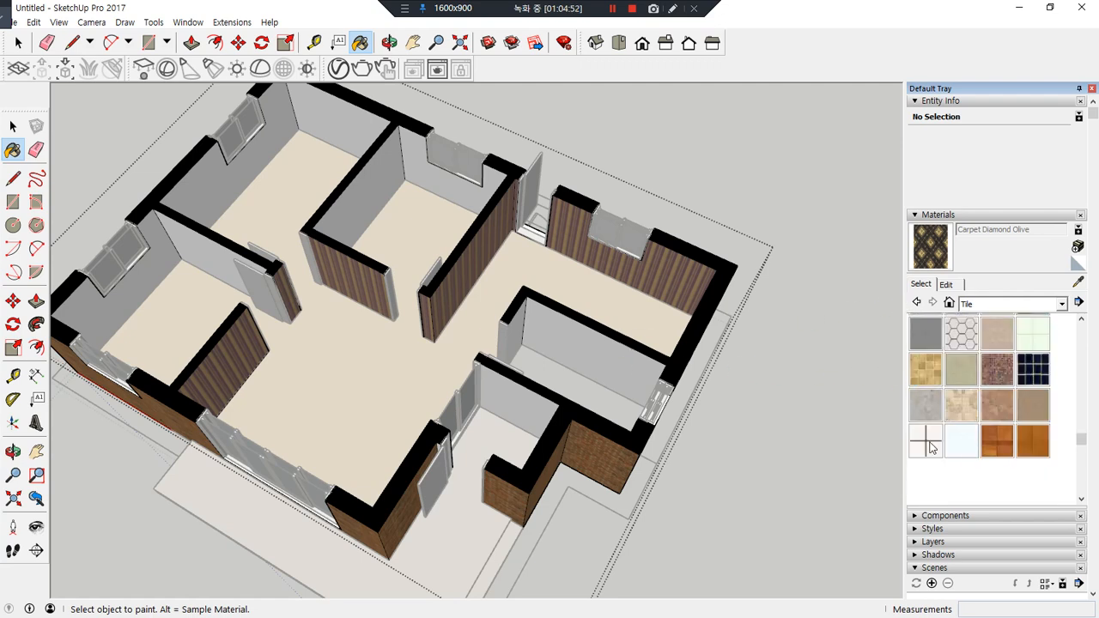
Try a white square tile and Tile Hexagon White on the bathroom's long inner wall, undoing each
click(925, 442)
click(622, 362)
mouse_move(621, 361)
middle_down()
mouse_move(396, 289)
mouse_move(472, 334)
middle_up()
key(ctrl+z)
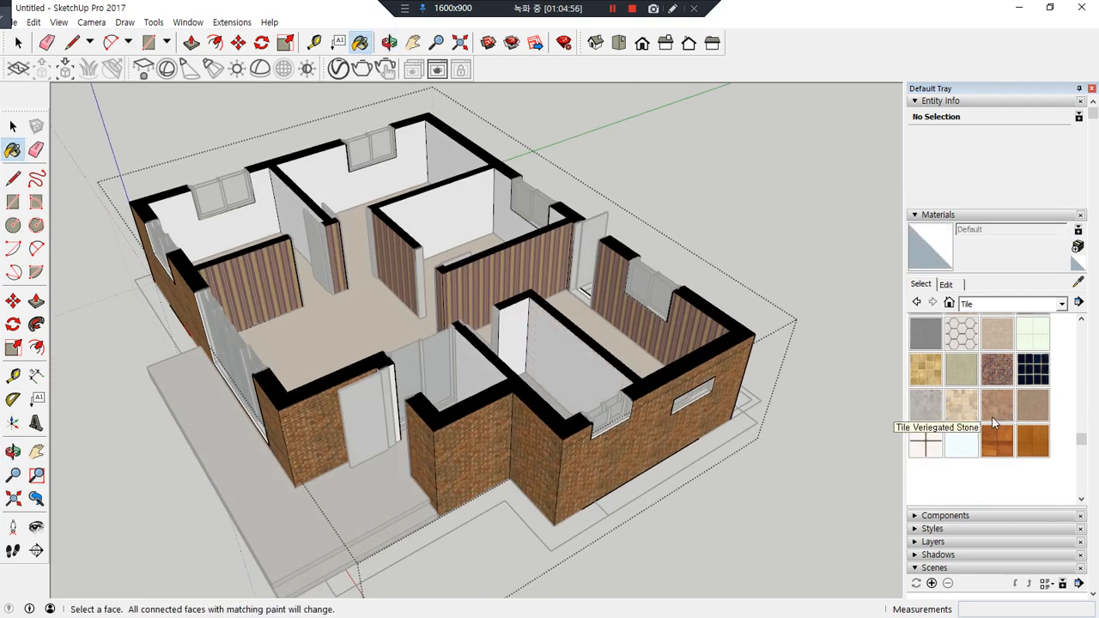
click(961, 333)
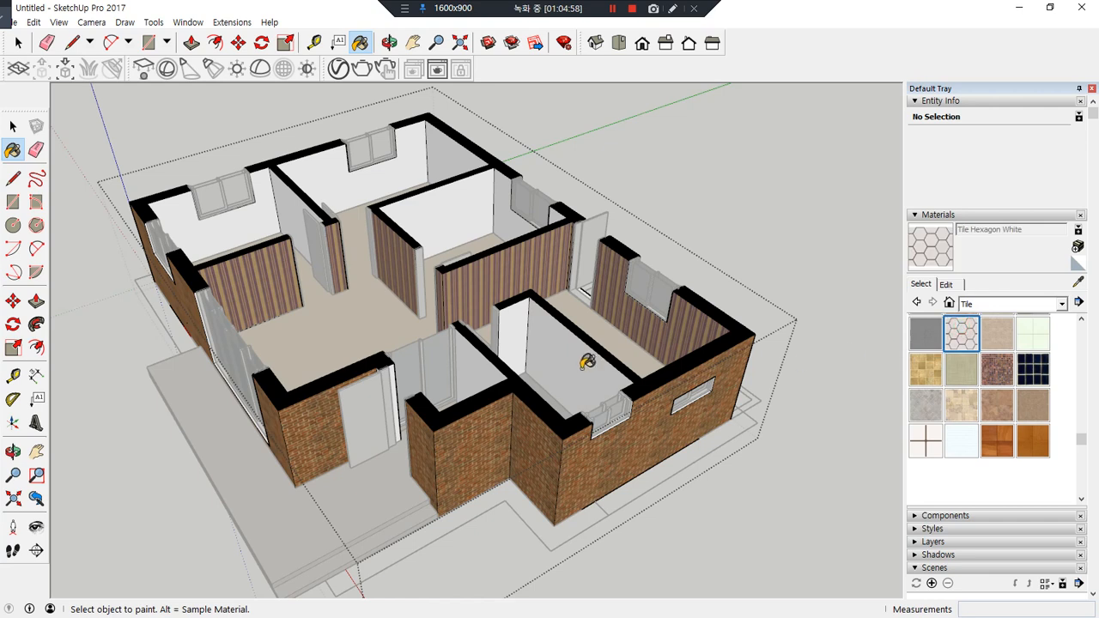
click(601, 365)
key(ctrl+z)
Try Marble Carrara Gold Floor Tile on the bathroom's long inner wall and undo it
scroll(947, 373, up, 3)
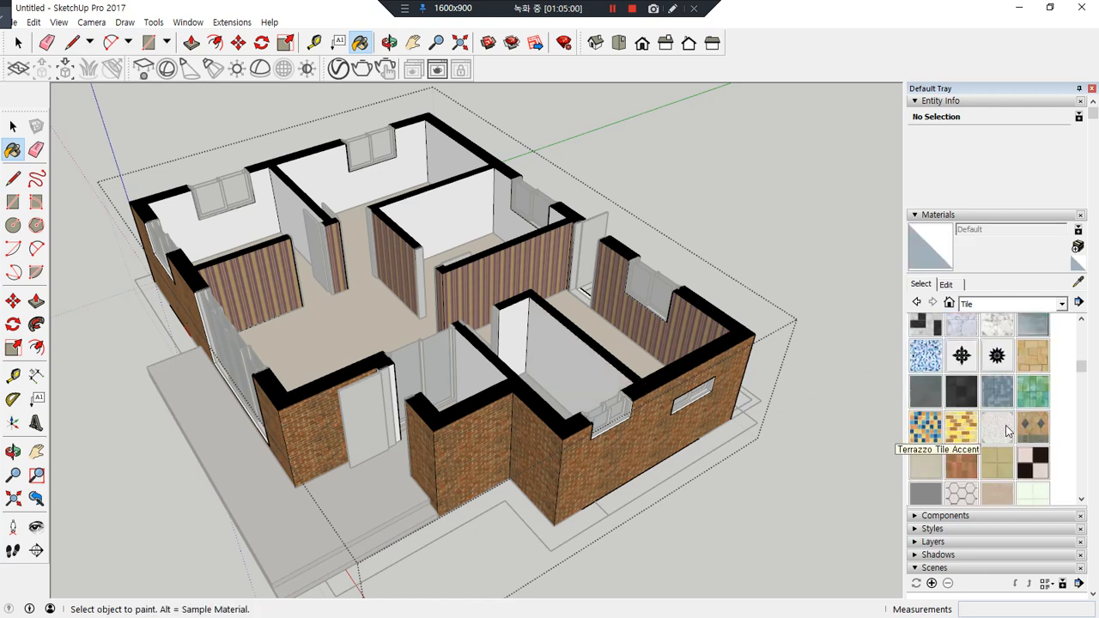
scroll(996, 420, up, 2)
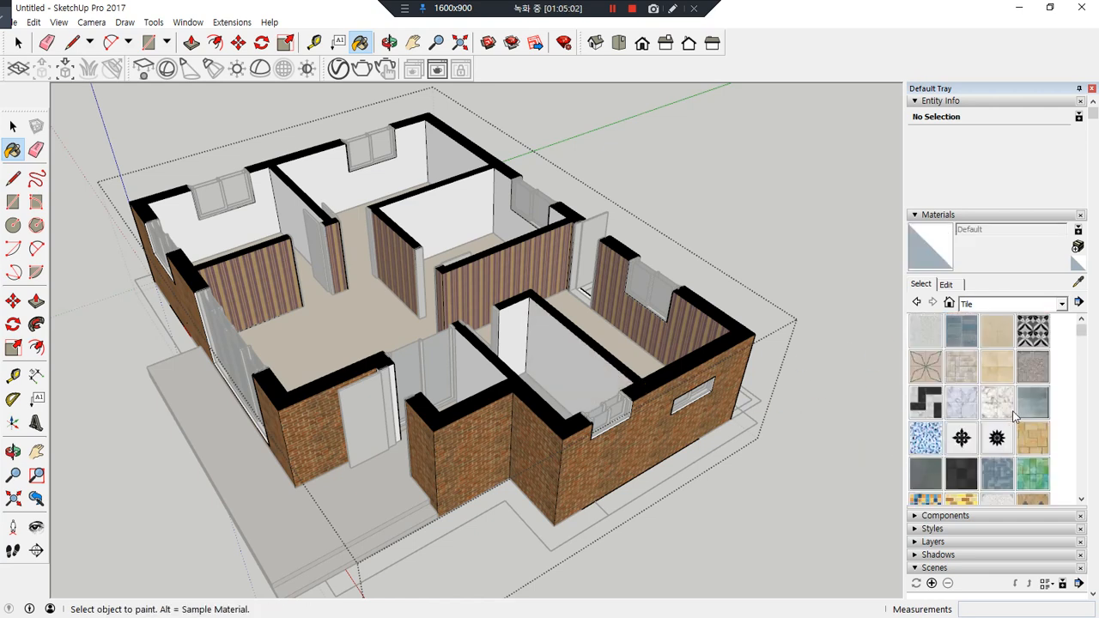
click(999, 401)
click(565, 364)
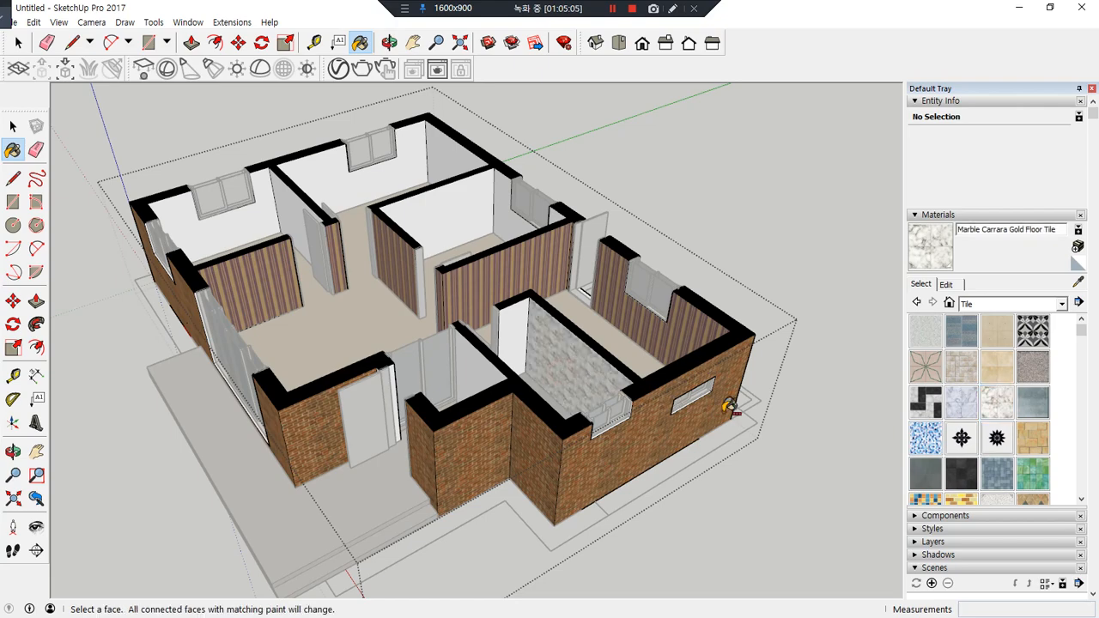
key(ctrl+z)
Paint the bathroom's two long inner walls and its window-end wall with Marble Carrara Floor Tile
click(961, 401)
click(593, 384)
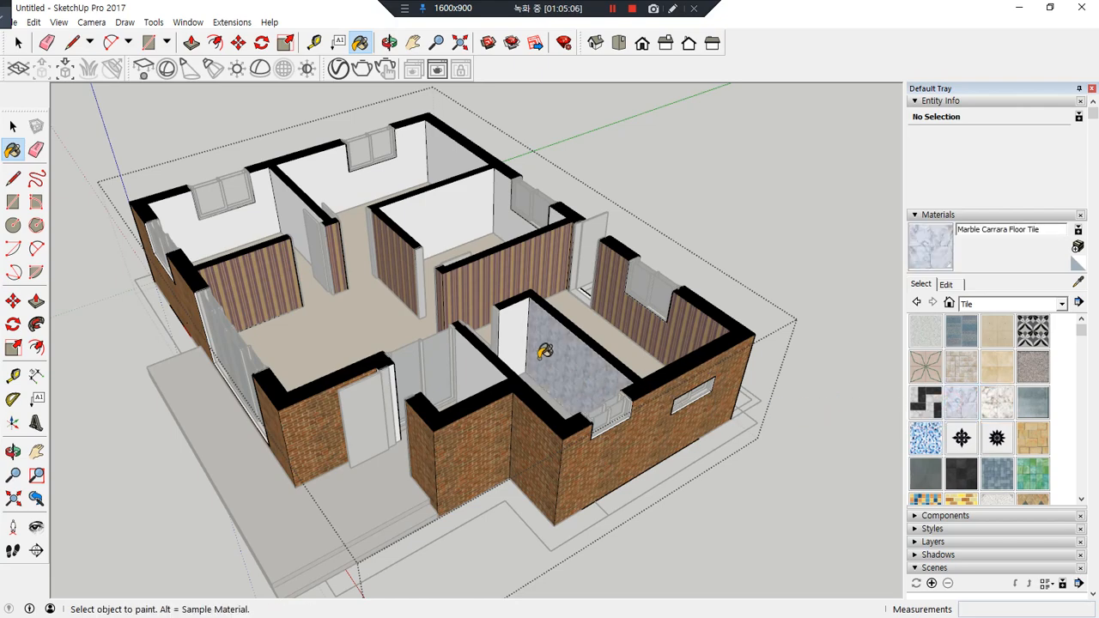
mouse_move(549, 343)
middle_down()
mouse_move(152, 356)
mouse_move(351, 336)
middle_up()
click(341, 336)
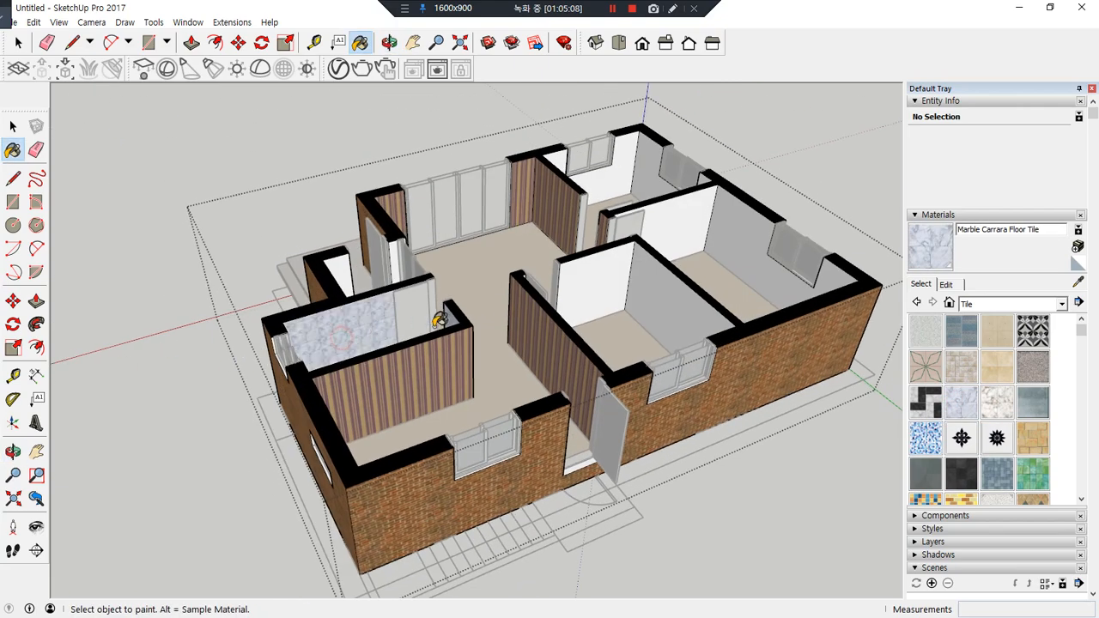
mouse_move(436, 323)
middle_down()
mouse_move(129, 351)
mouse_move(354, 285)
middle_up()
click(412, 227)
scroll(432, 299, up, 1)
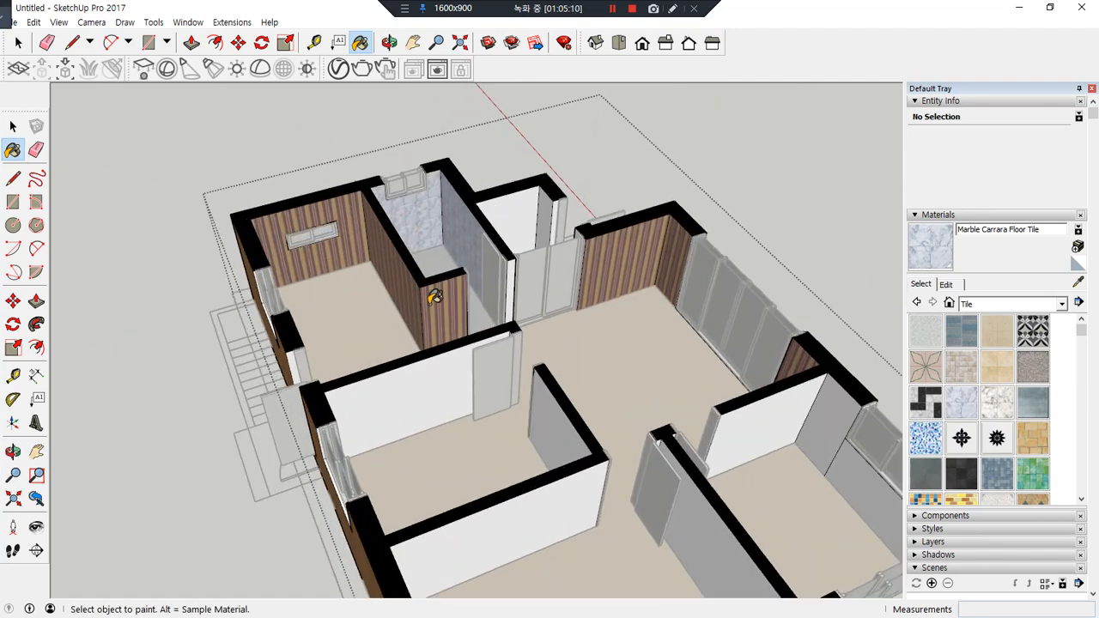
scroll(434, 297, up, 3)
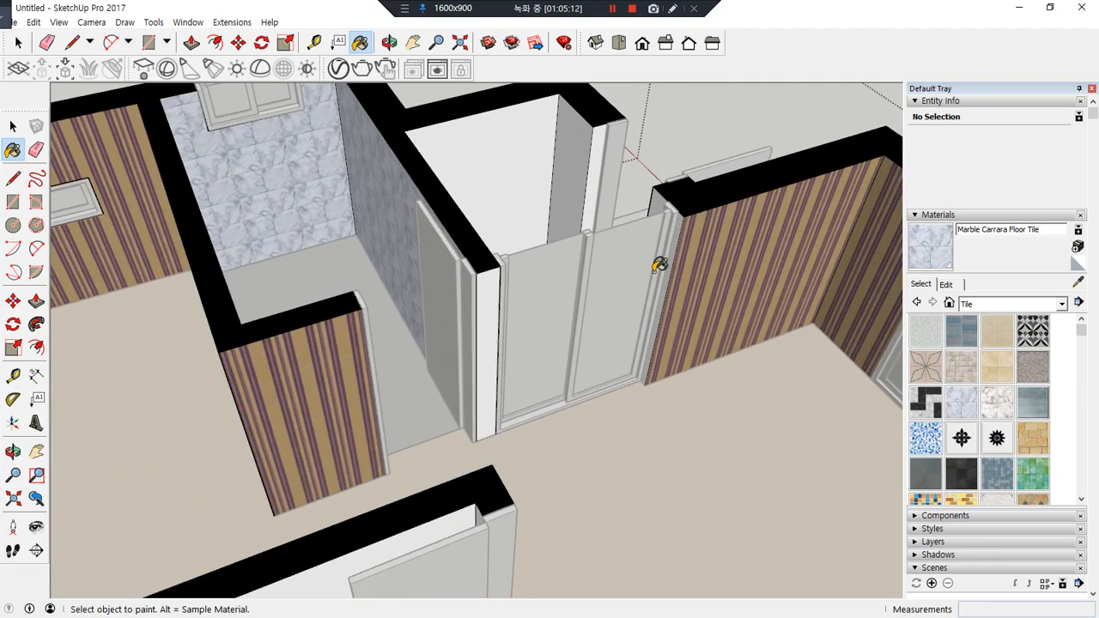
Paint the back and side walls of the entrance hall with Upholstery Striped Multi-Colored from the Carpet, Fabrics collection
click(1007, 305)
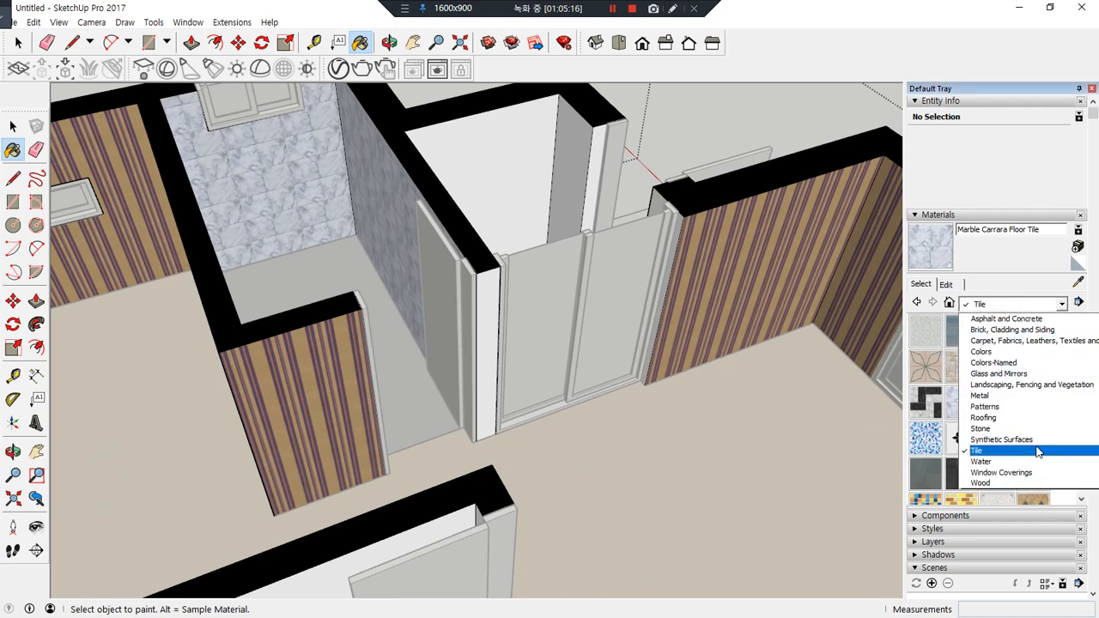
click(1029, 342)
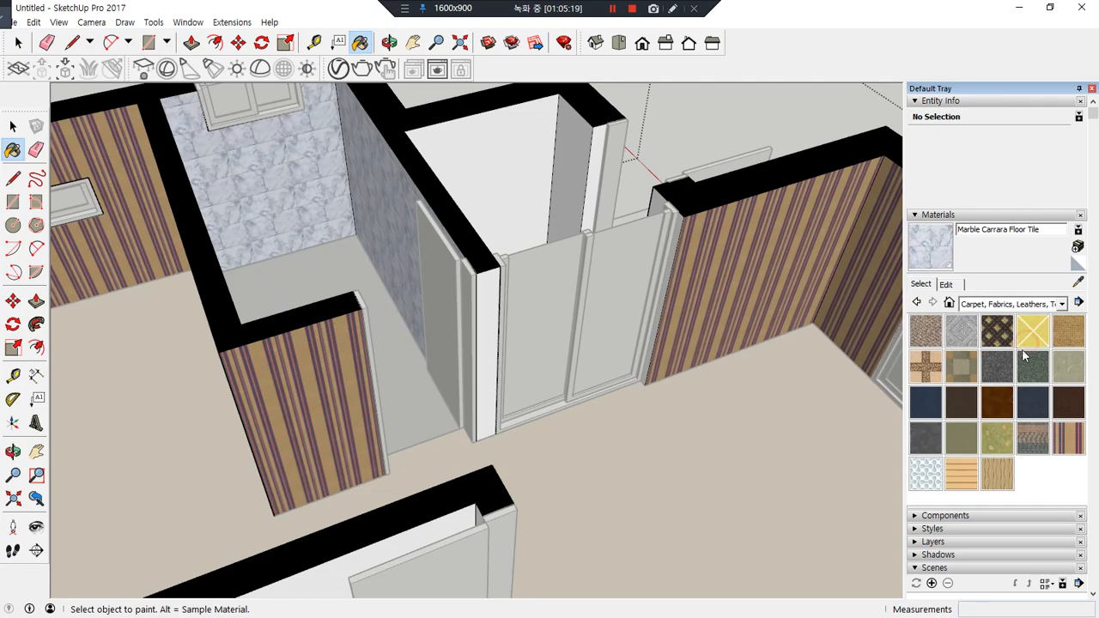
click(1067, 440)
click(520, 195)
click(572, 181)
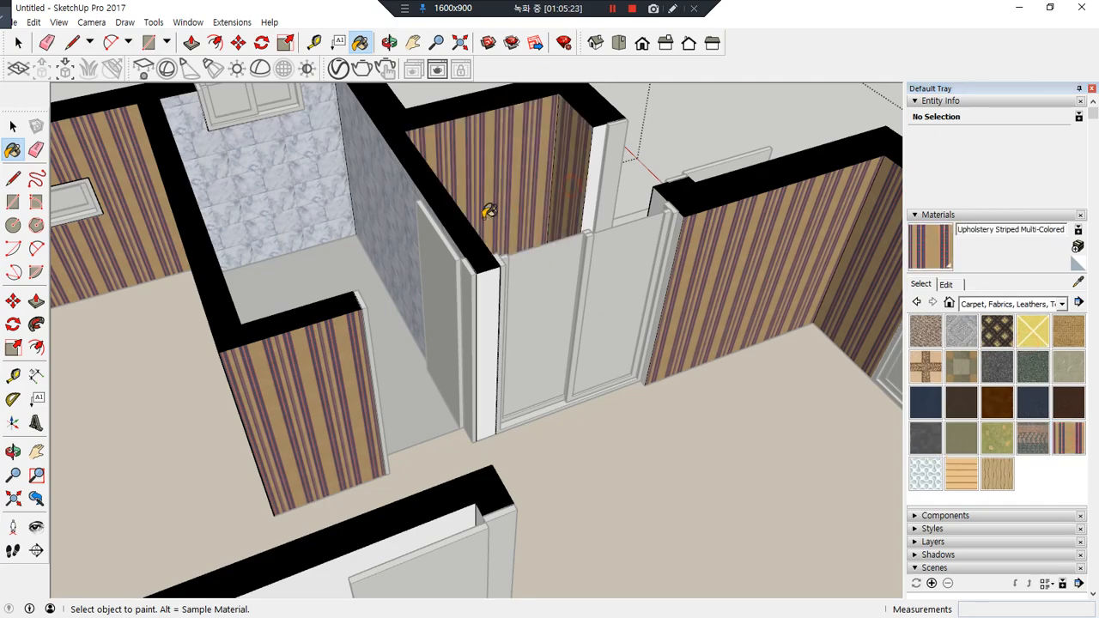
Paint the entrance hall's remaining walls, including the narrow faces beside the entrance door, with Upholstery Striped Multi-Colored
middle_drag(489, 211, 893, 230)
middle_drag(670, 248, 892, 253)
scroll(391, 236, up, 1)
mouse_move(447, 269)
middle_down()
mouse_move(618, 267)
mouse_move(309, 321)
mouse_move(154, 257)
middle_up()
click(461, 260)
scroll(265, 195, up, 2)
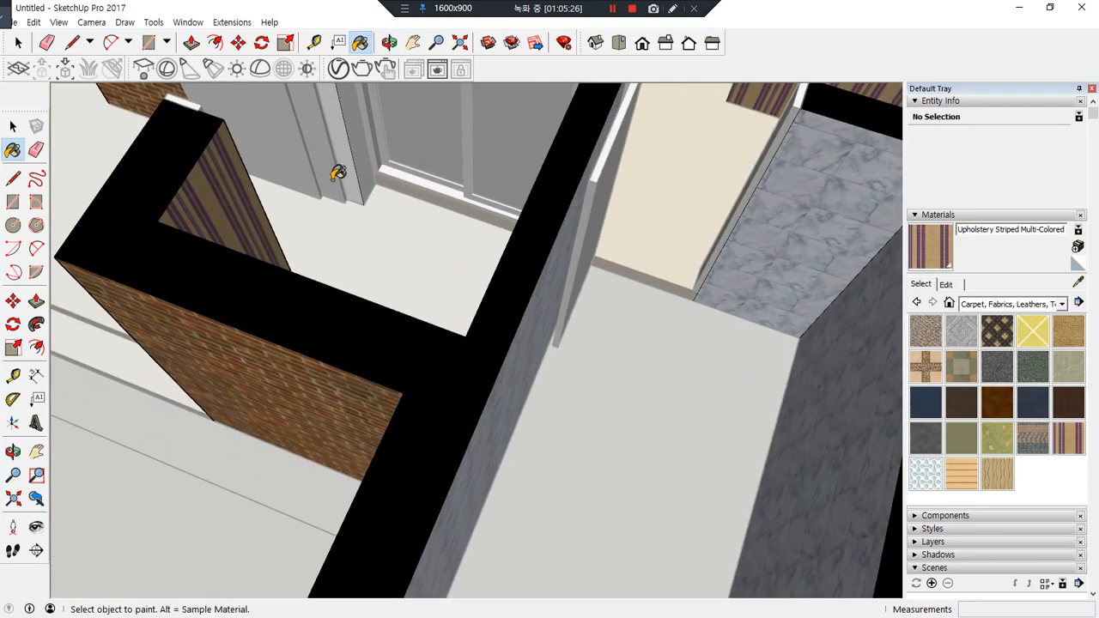
click(360, 166)
click(349, 193)
scroll(364, 208, down, 4)
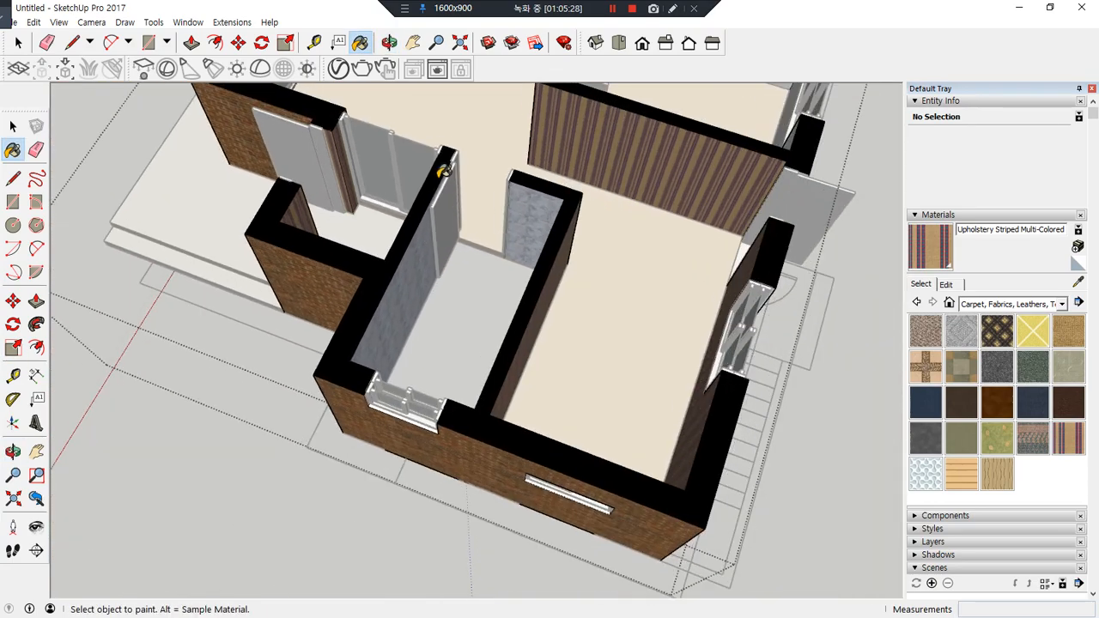
Try Carpet Pattern Leaf Squares Tan on the small bedroom's long partition wall and undo it
mouse_move(440, 175)
middle_down()
mouse_move(450, 263)
mouse_move(450, 147)
middle_up()
shift+middle_drag(613, 146, 463, 459)
middle_drag(704, 383, 588, 342)
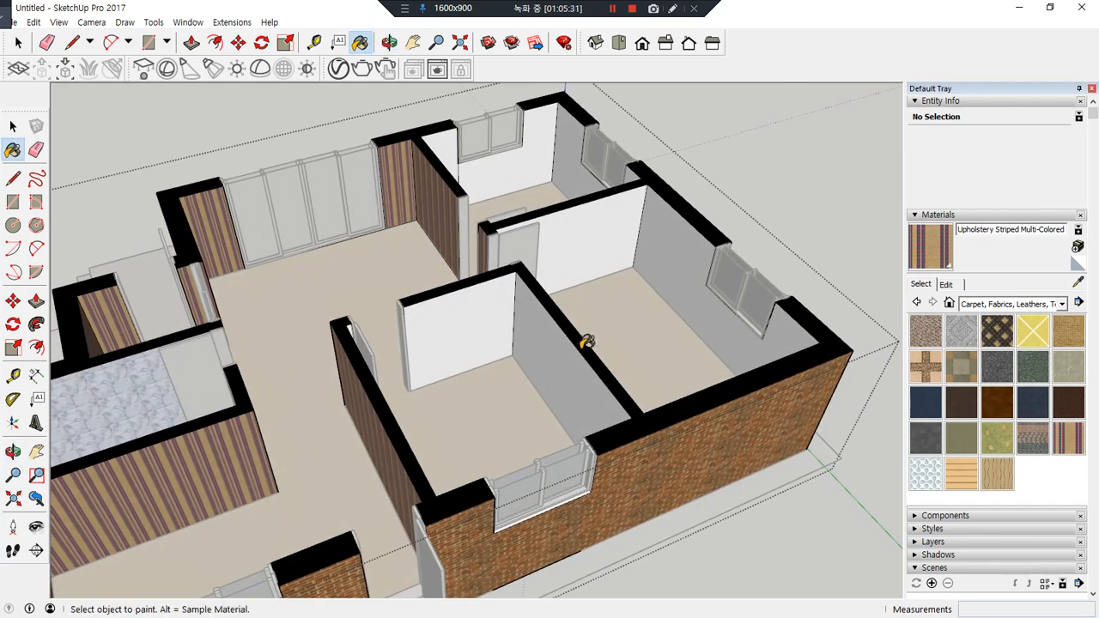
click(926, 367)
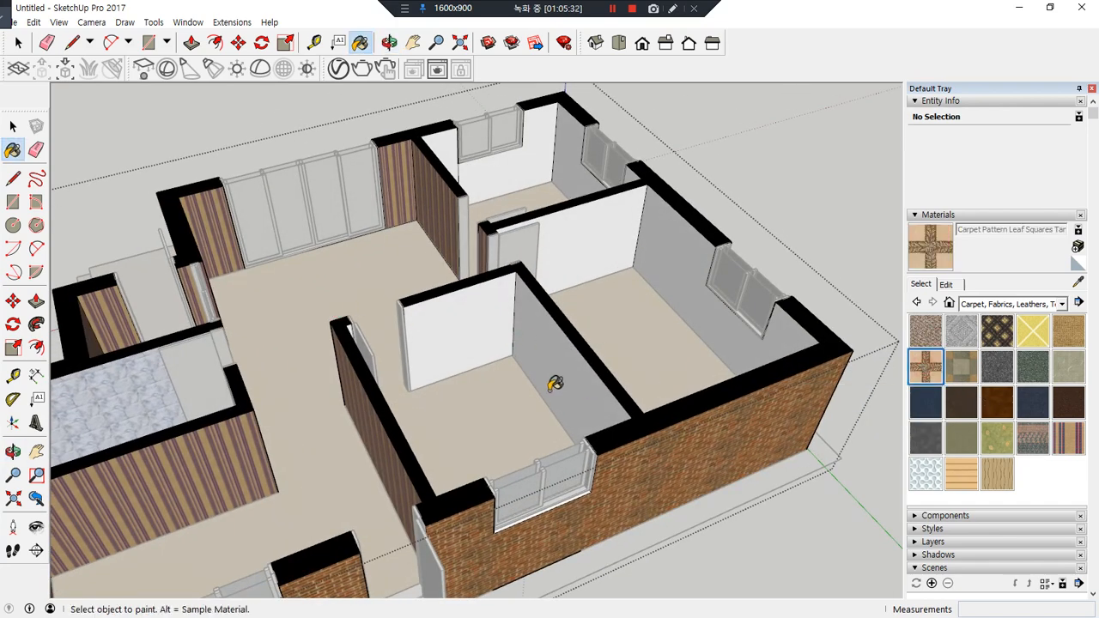
click(557, 385)
key(ctrl+z)
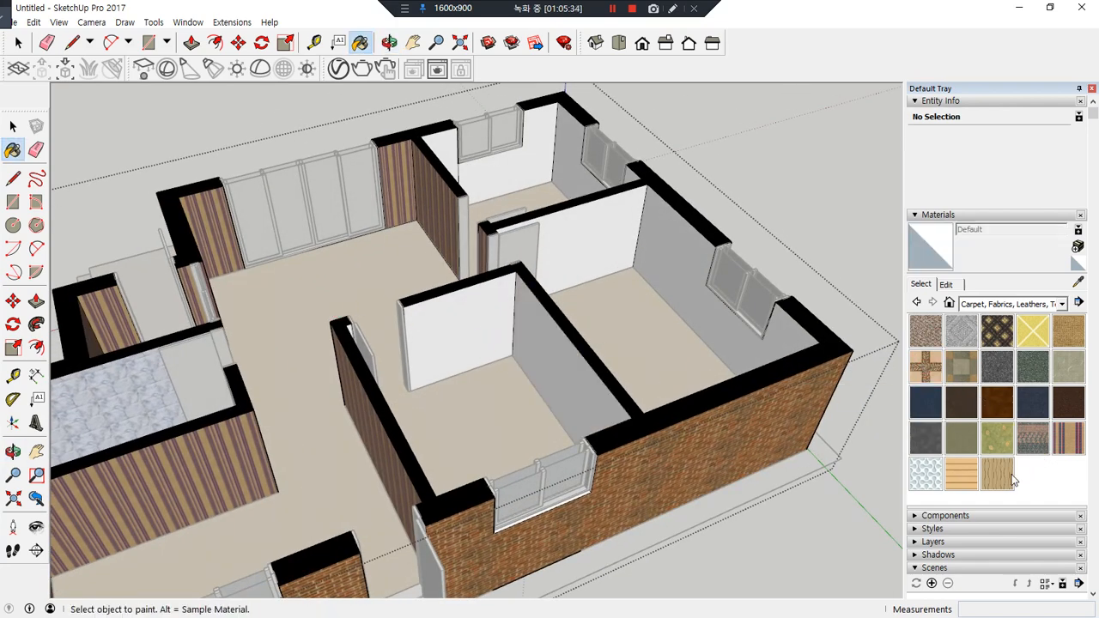
Paint two inner walls of the small bedroom with Concrete Scored Jointless from the Asphalt and Concrete collection
click(1035, 304)
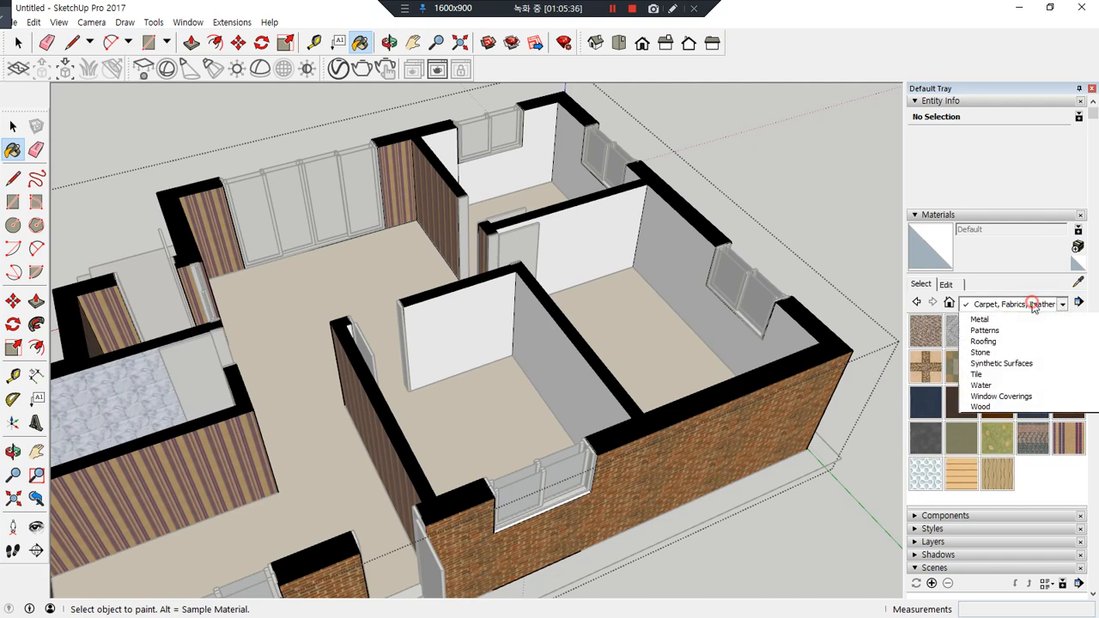
click(1013, 331)
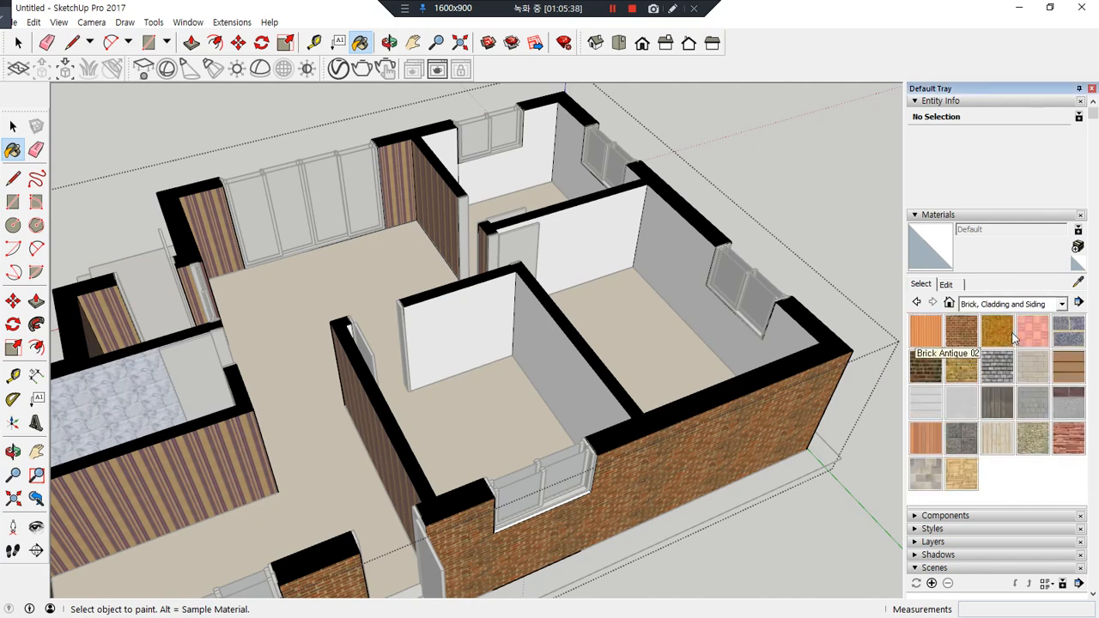
click(1013, 305)
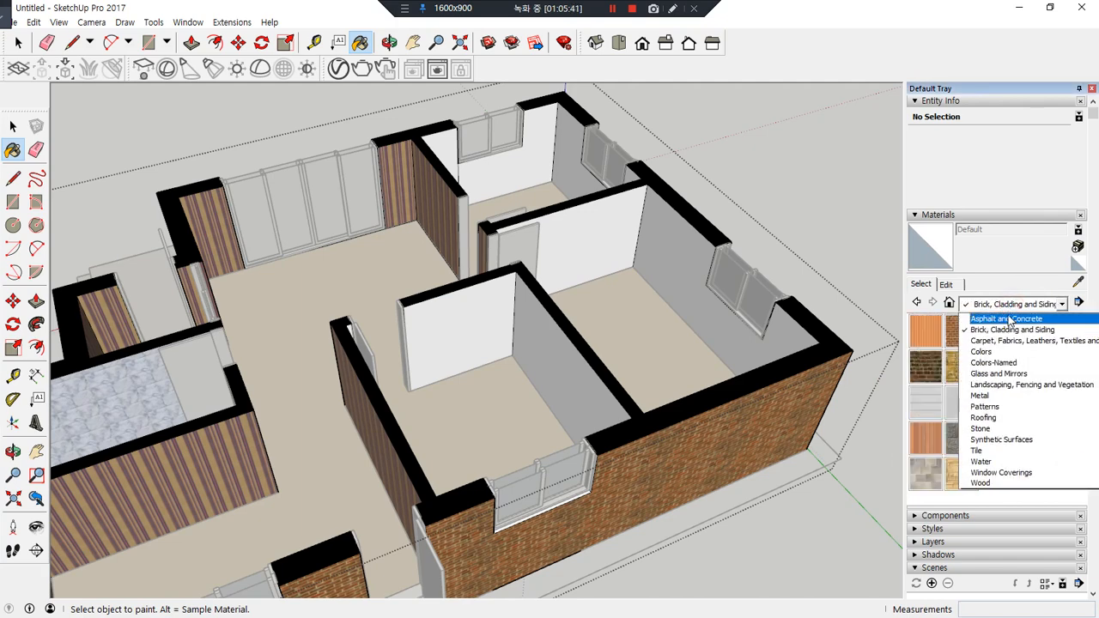
click(1009, 319)
click(962, 367)
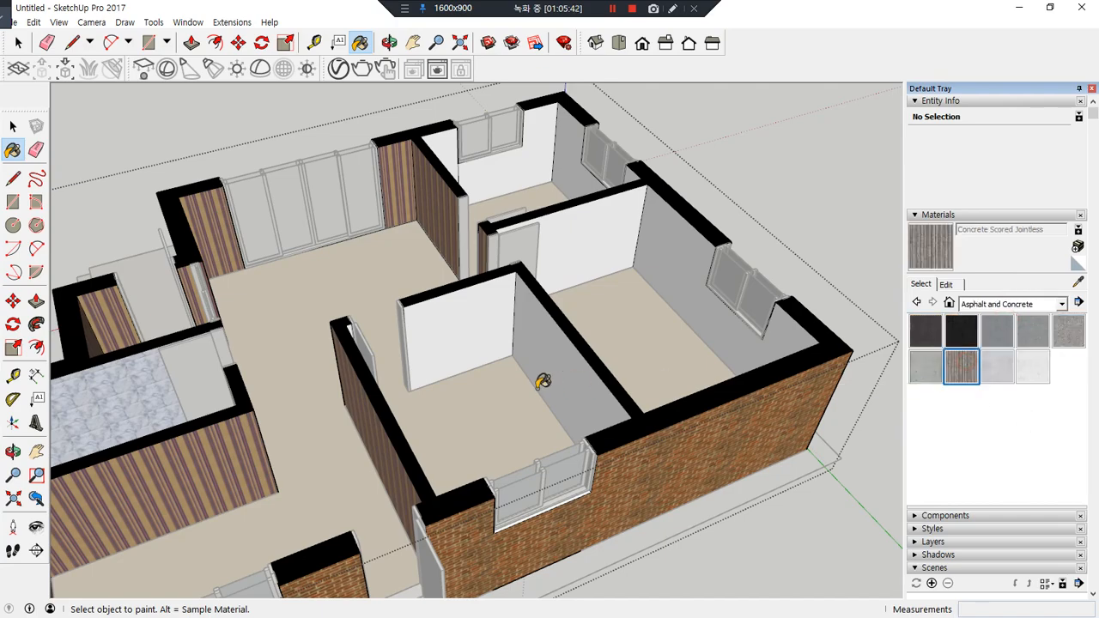
click(547, 385)
click(447, 330)
Paint the small bedroom's window wall and the middle bedroom's partition and outer walls with Concrete Scored Jointless
mouse_move(552, 358)
middle_down()
mouse_move(312, 250)
mouse_move(135, 347)
mouse_move(295, 177)
middle_up()
click(318, 254)
click(332, 165)
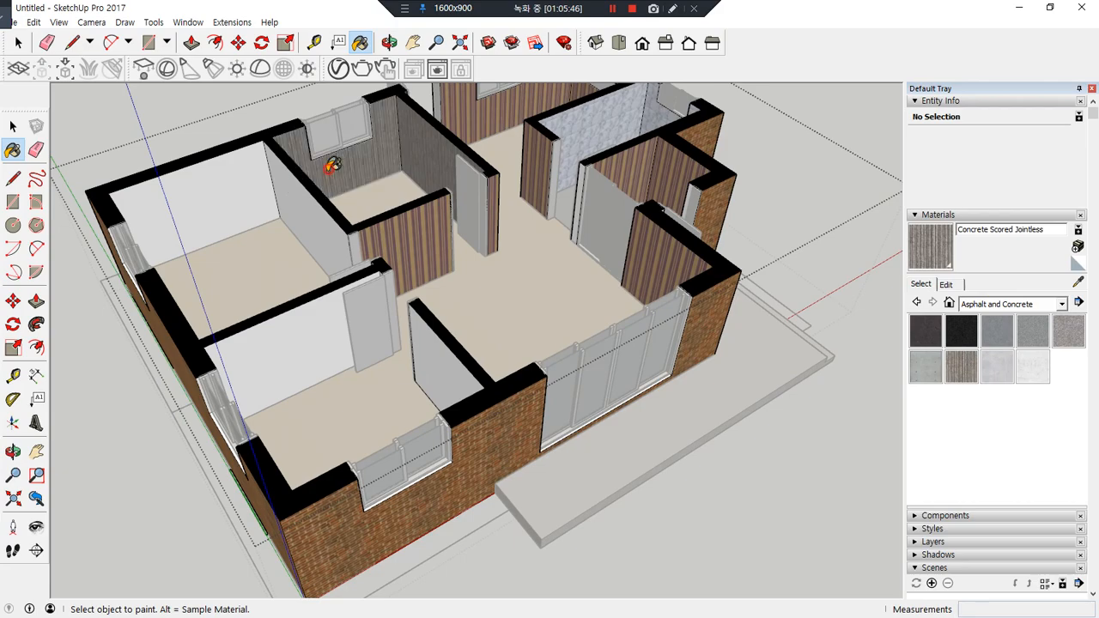
click(298, 204)
click(212, 190)
Paint the corner bedroom's inner walls with Concrete Scored Jointless
middle_drag(374, 227, 436, 262)
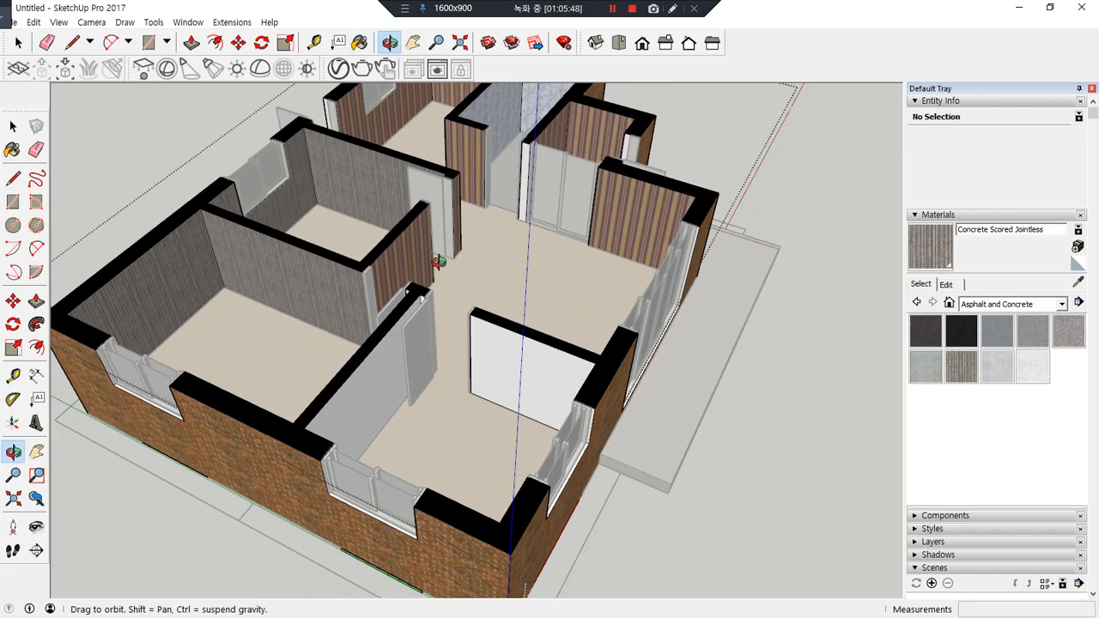
click(523, 356)
click(372, 387)
mouse_move(372, 387)
middle_down()
mouse_move(905, 360)
mouse_move(719, 189)
middle_up()
click(636, 234)
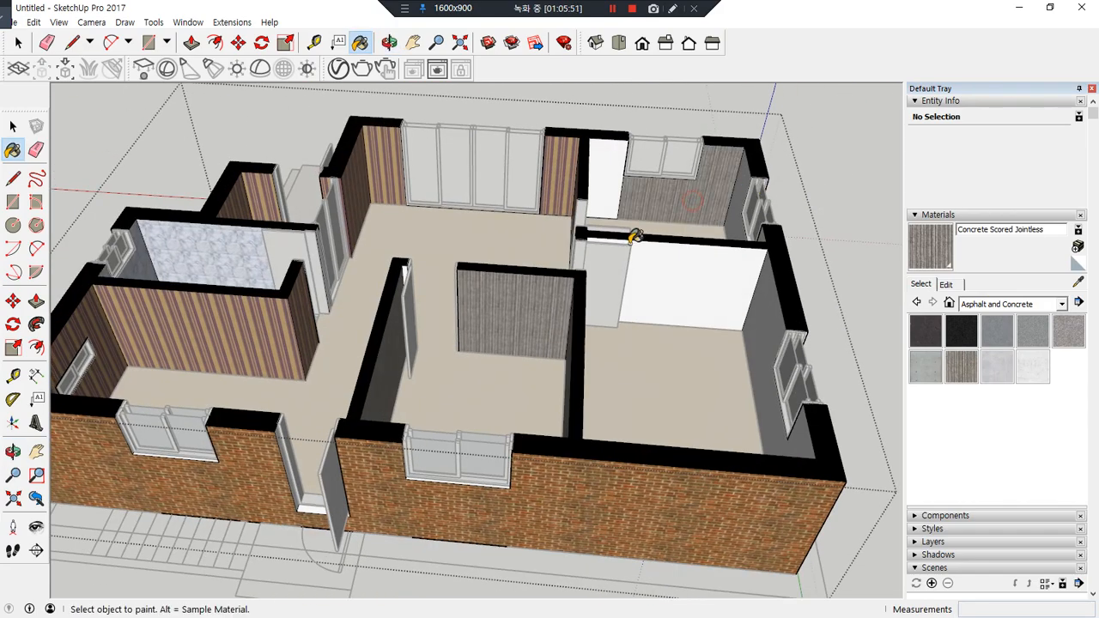
Paint the remaining bare walls of the corner and middle bedrooms with Concrete Scored Jointless and leave the wall group
middle_drag(636, 234, 644, 155)
click(536, 126)
click(658, 214)
click(604, 218)
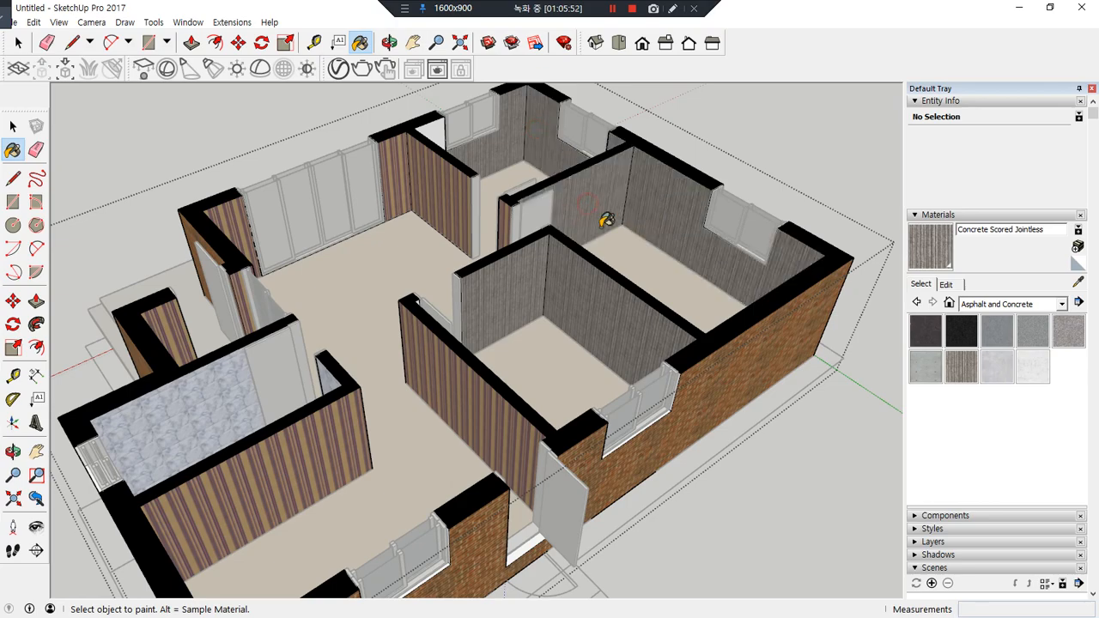
mouse_move(603, 218)
middle_down()
mouse_move(752, 235)
mouse_move(618, 218)
middle_up()
key(space)
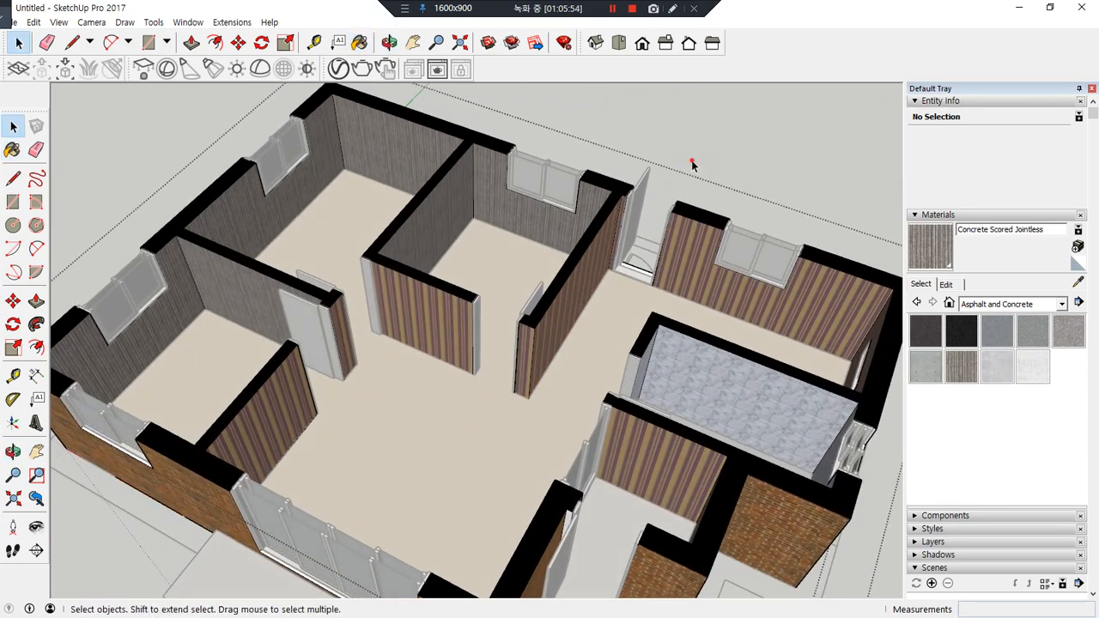
scroll(549, 285, down, 2)
scroll(325, 307, up, 2)
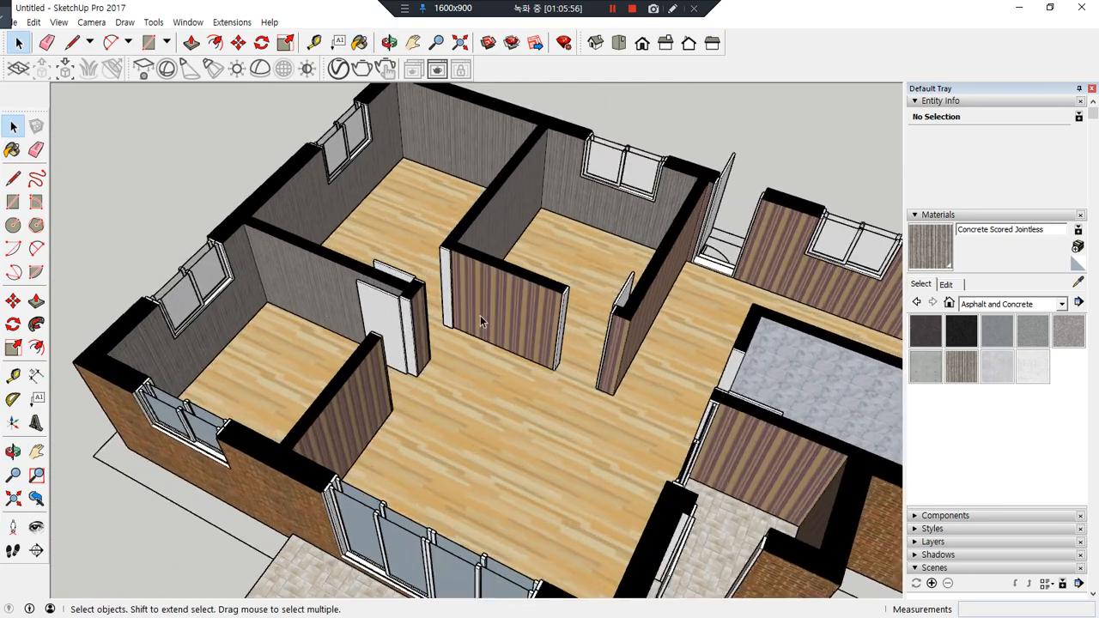
Paint the three bedroom doors and their frames with Wood Cherry Original from the Wood collection
click(1018, 306)
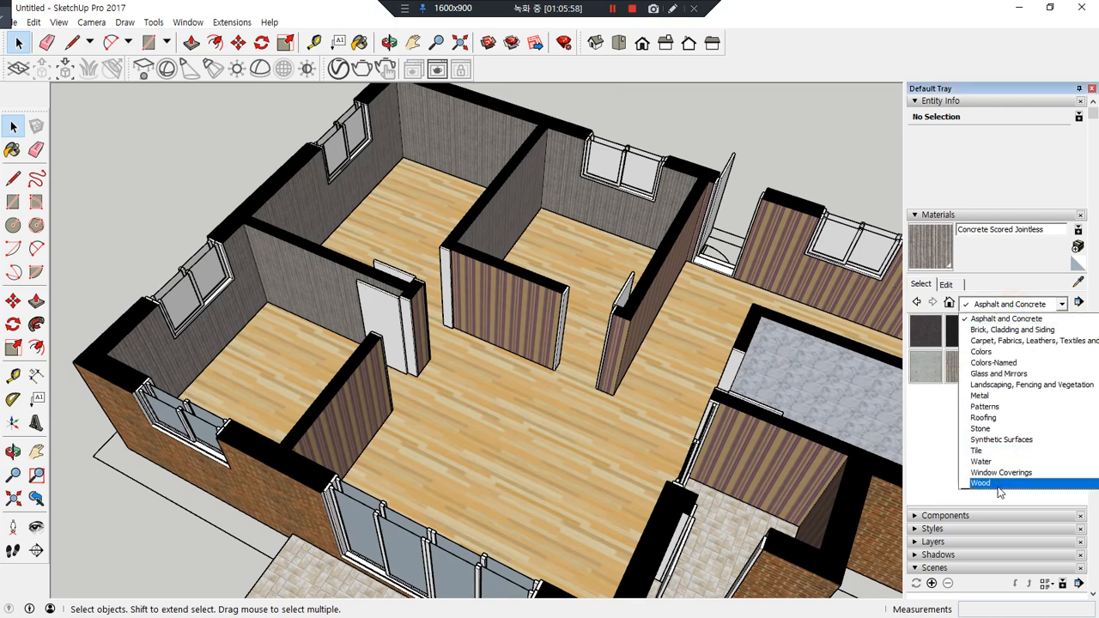
click(997, 485)
click(997, 331)
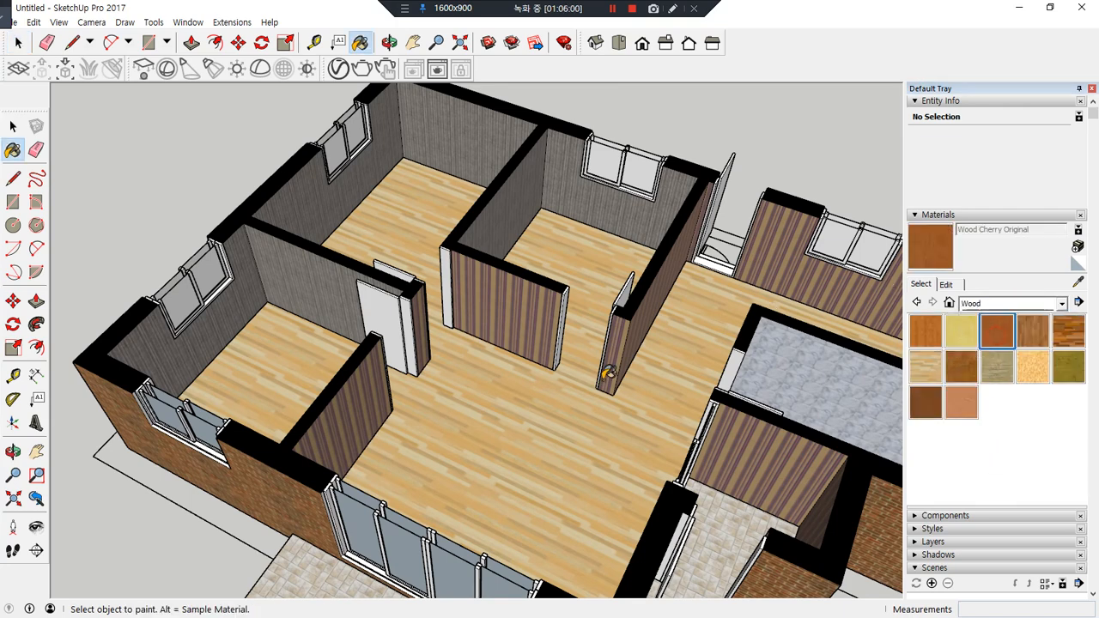
click(406, 325)
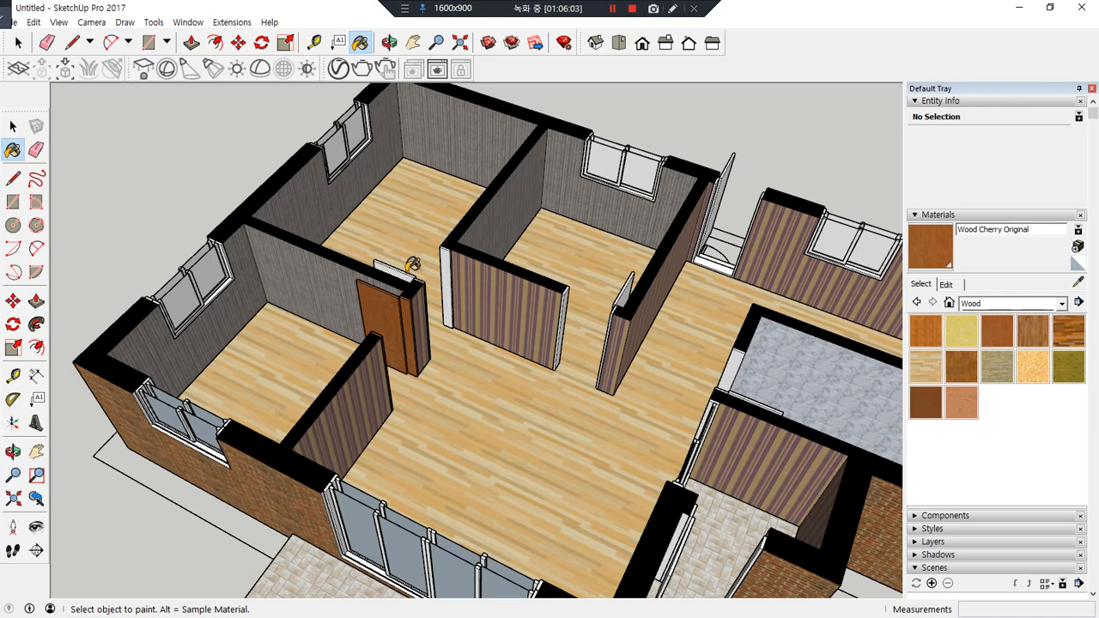
click(449, 262)
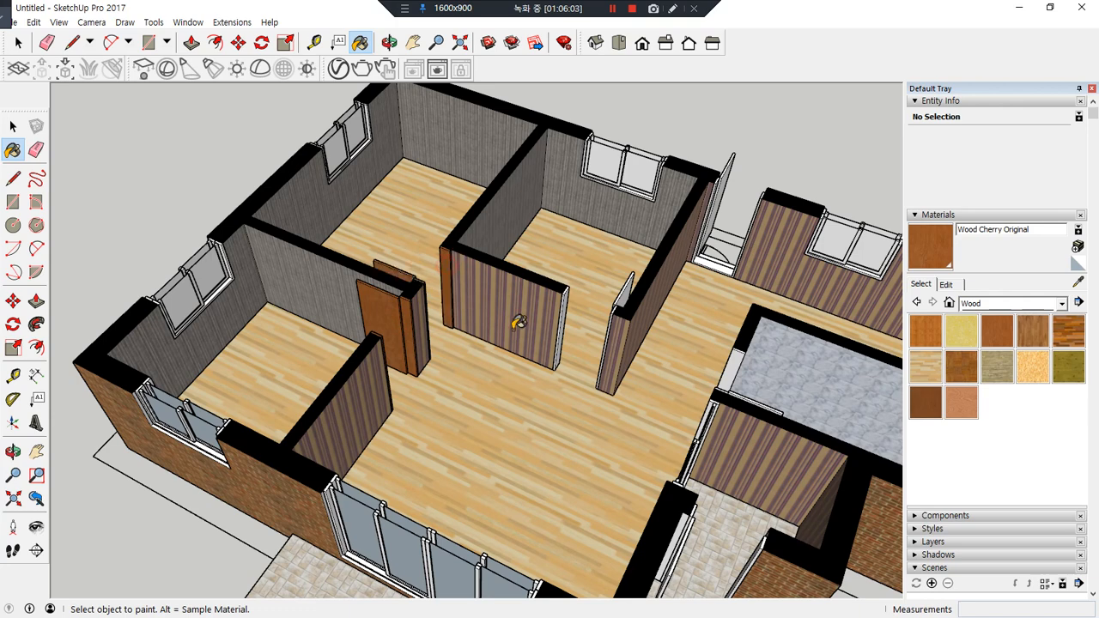
click(630, 285)
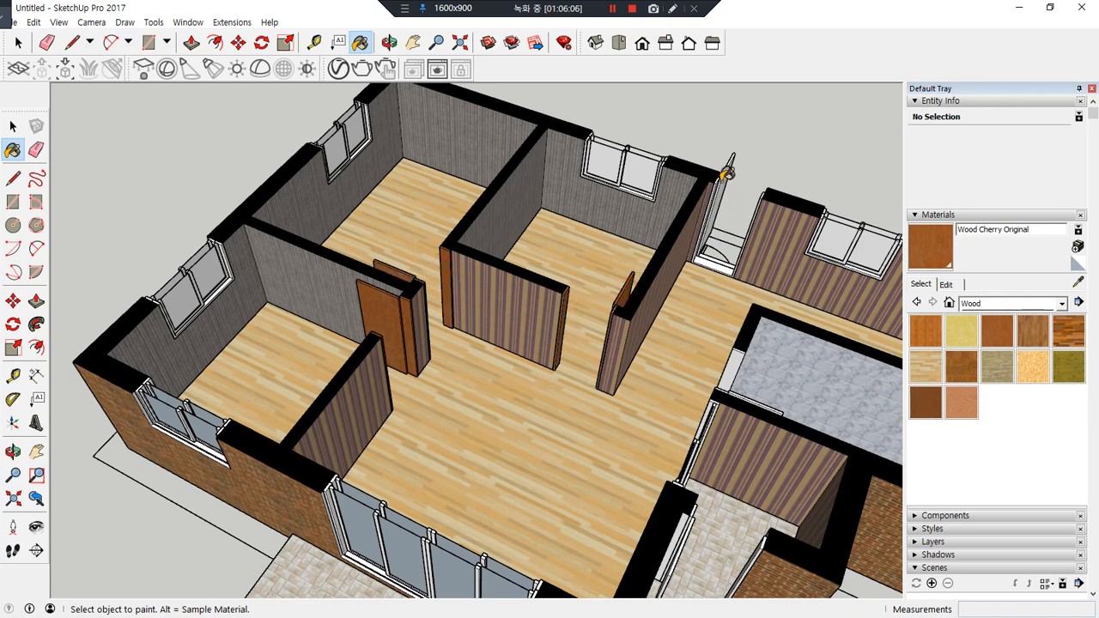
Paint the bathroom door and the entrance hall's outer door, with their frames, with Wood Cherry Original
middle_drag(749, 436, 620, 419)
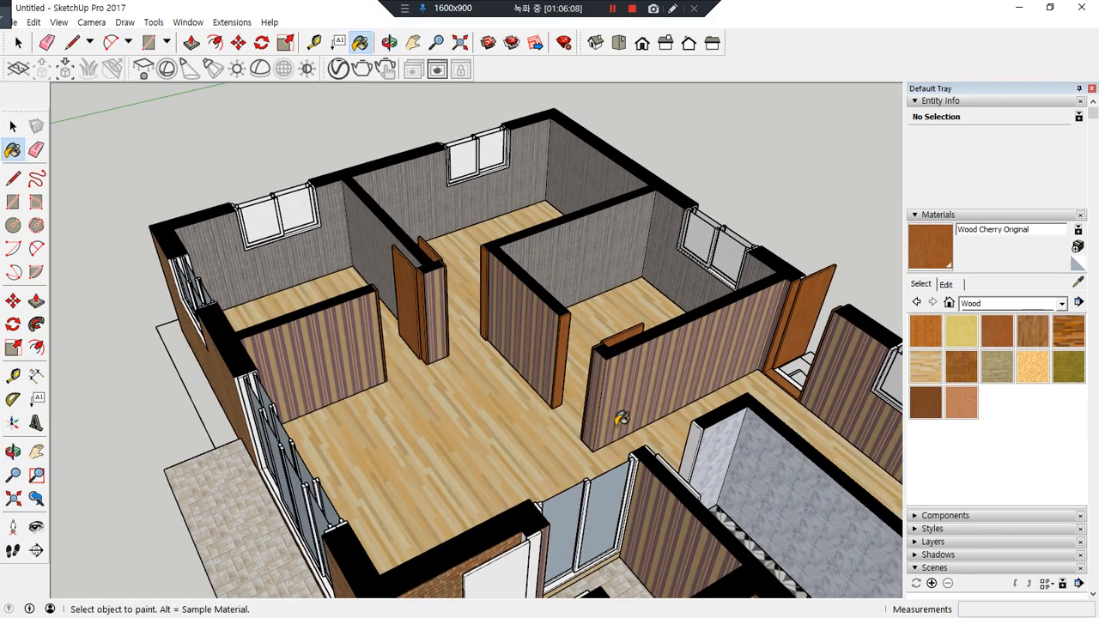
click(697, 431)
click(522, 569)
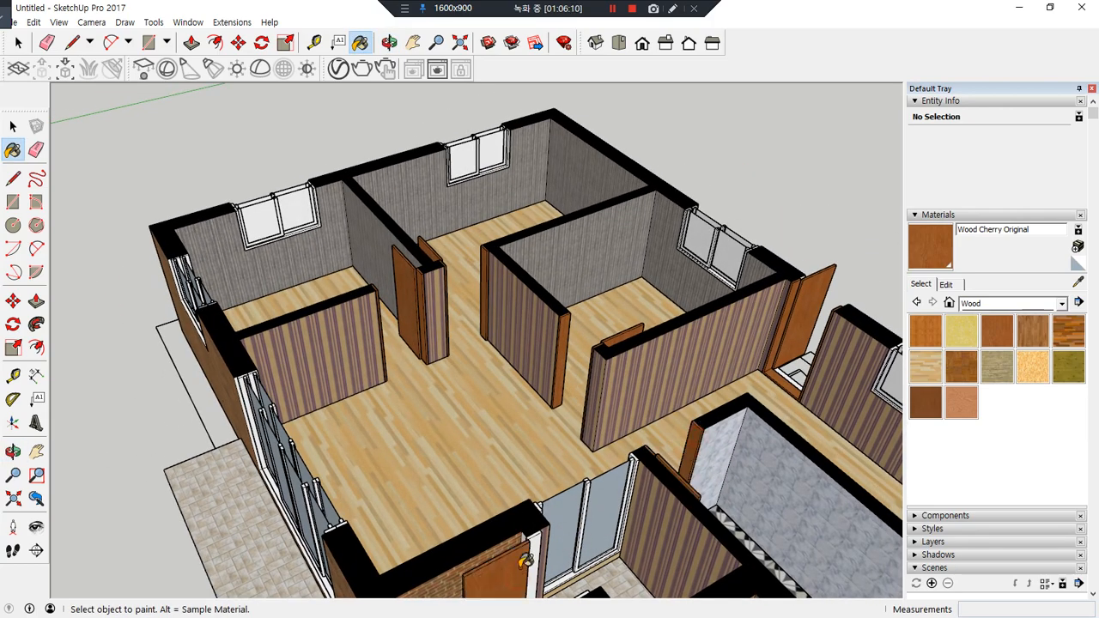
mouse_move(522, 569)
middle_down()
mouse_move(521, 492)
mouse_move(522, 508)
mouse_move(495, 468)
middle_up()
click(523, 507)
Paint the outer frame and sash frames of the glass sliding door between entrance hall and living room with Wood Cherry Original
scroll(496, 469, up, 10)
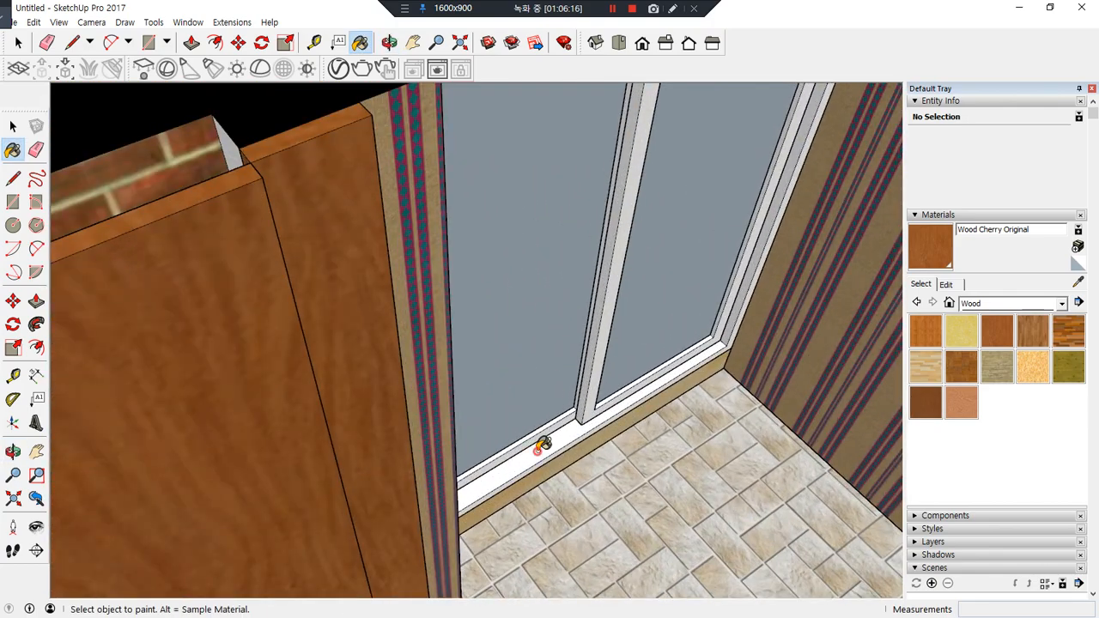
click(541, 448)
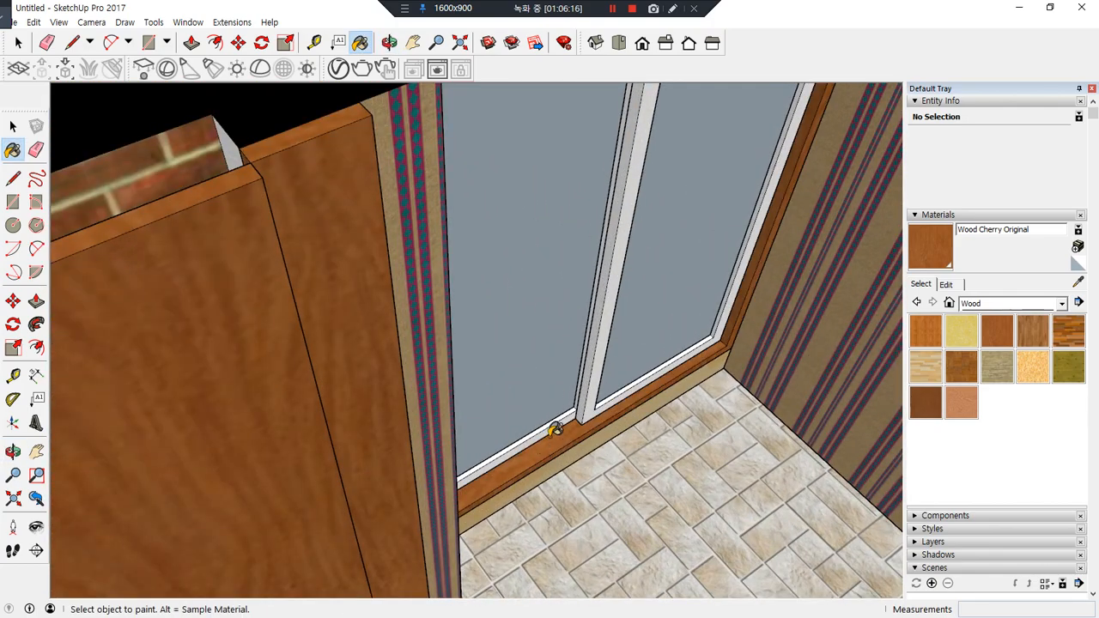
click(587, 405)
click(572, 417)
scroll(532, 429, down, 8)
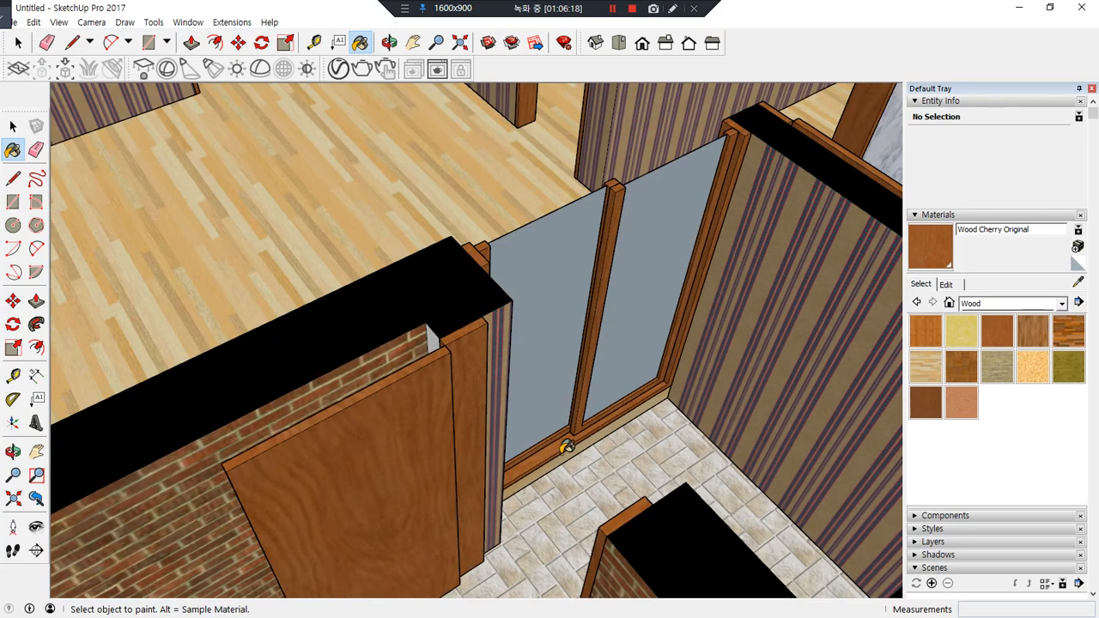
Paint the large living-room window's outer frame and end sash frames with Wood Cherry Original
middle_drag(510, 436, 434, 417)
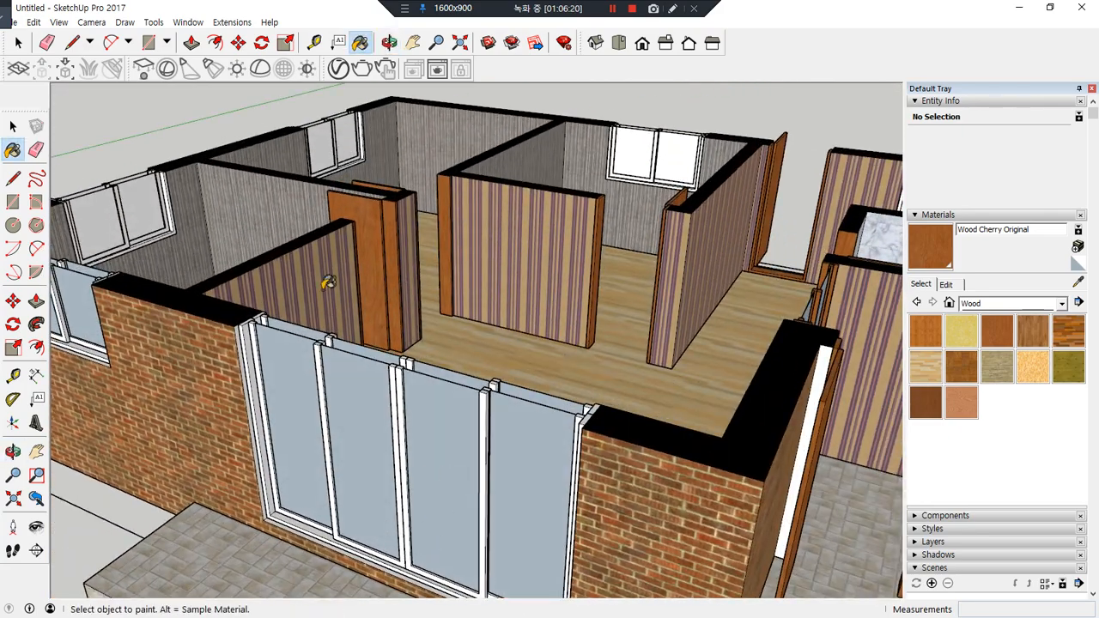
scroll(247, 335, up, 5)
scroll(247, 335, up, 3)
click(259, 330)
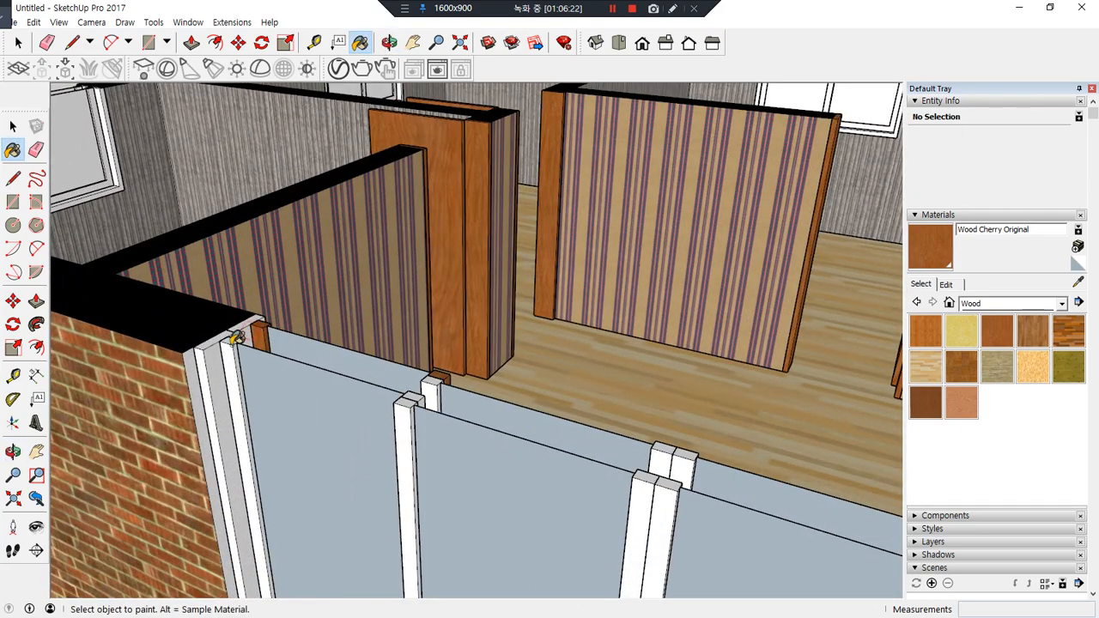
click(229, 340)
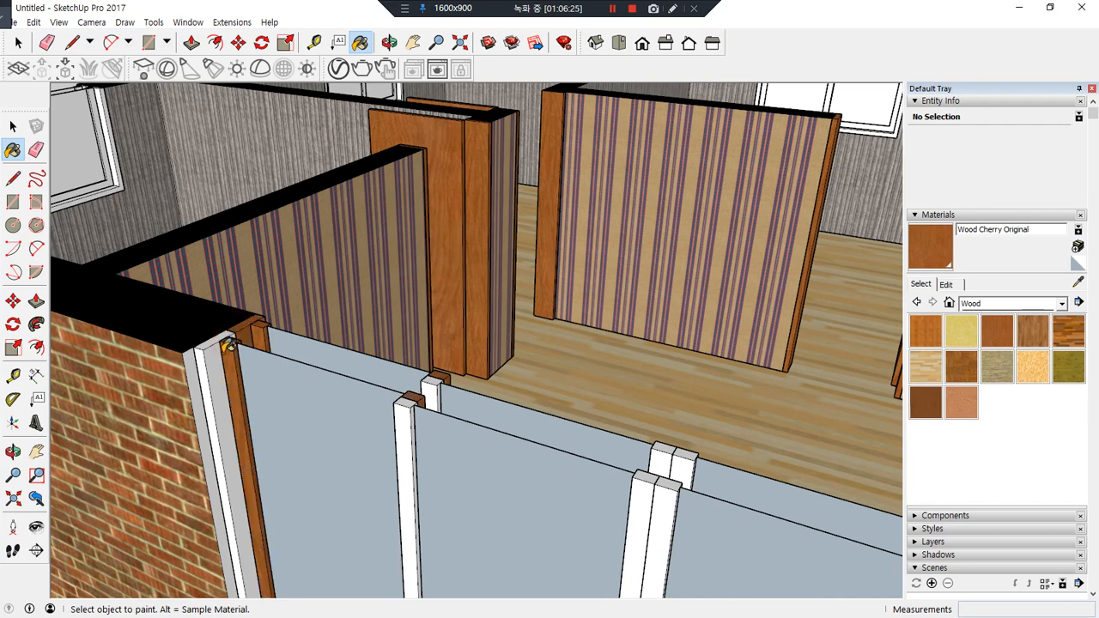
click(215, 352)
Paint the remaining sash frames of the large living-room window with Wood Cherry Original
click(400, 404)
click(434, 388)
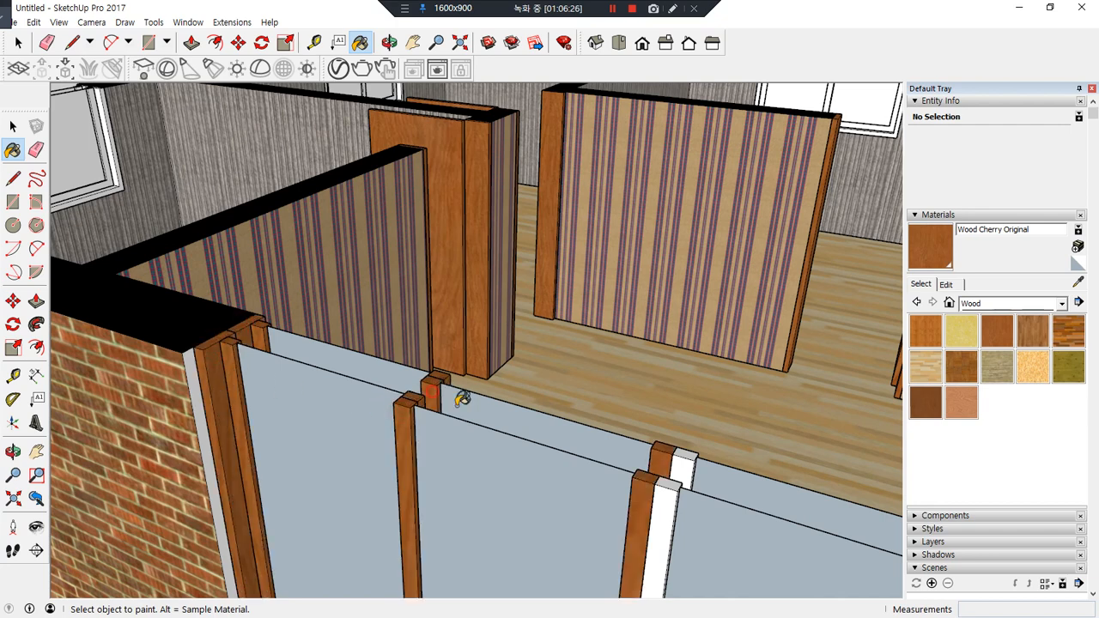
click(668, 457)
click(662, 490)
mouse_move(662, 490)
middle_down()
mouse_move(330, 352)
mouse_move(525, 386)
middle_up()
scroll(524, 386, up, 4)
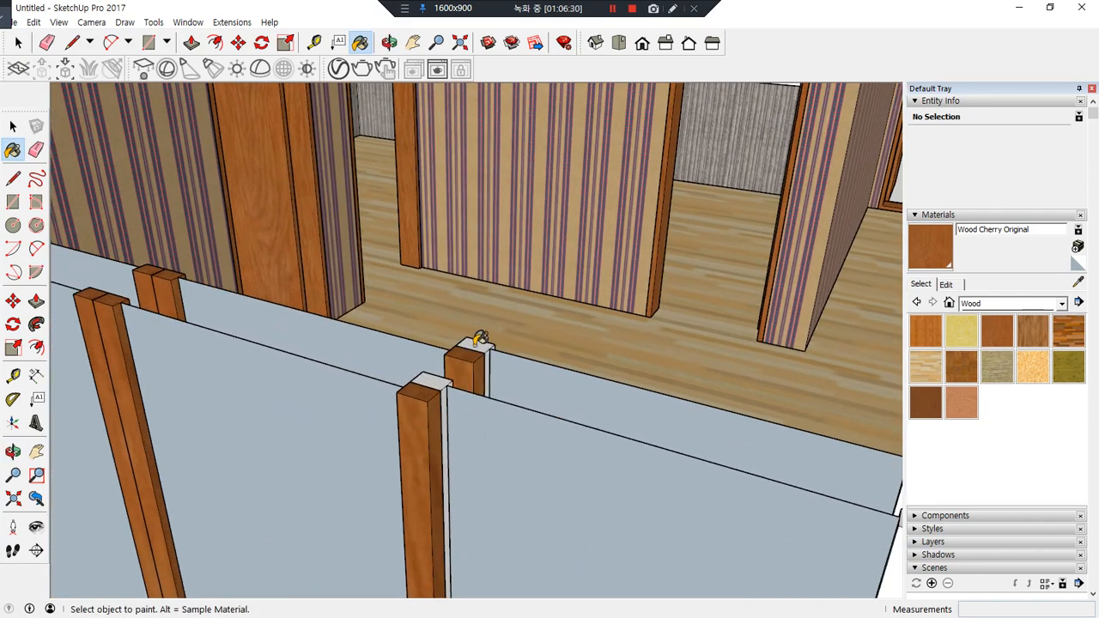
click(448, 379)
scroll(449, 379, down, 5)
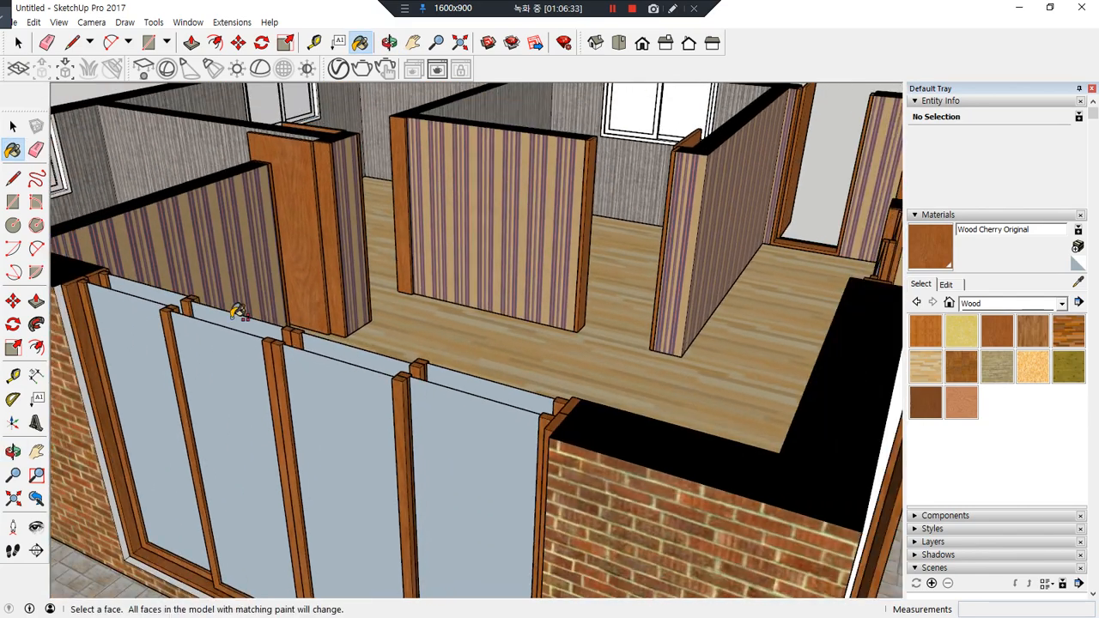
Paint the front bedroom window's outer frame and all its sashes, beside the living-room window, with Wood Cherry Original
middle_drag(239, 314, 604, 414)
scroll(436, 363, up, 3)
middle_drag(436, 363, 449, 427)
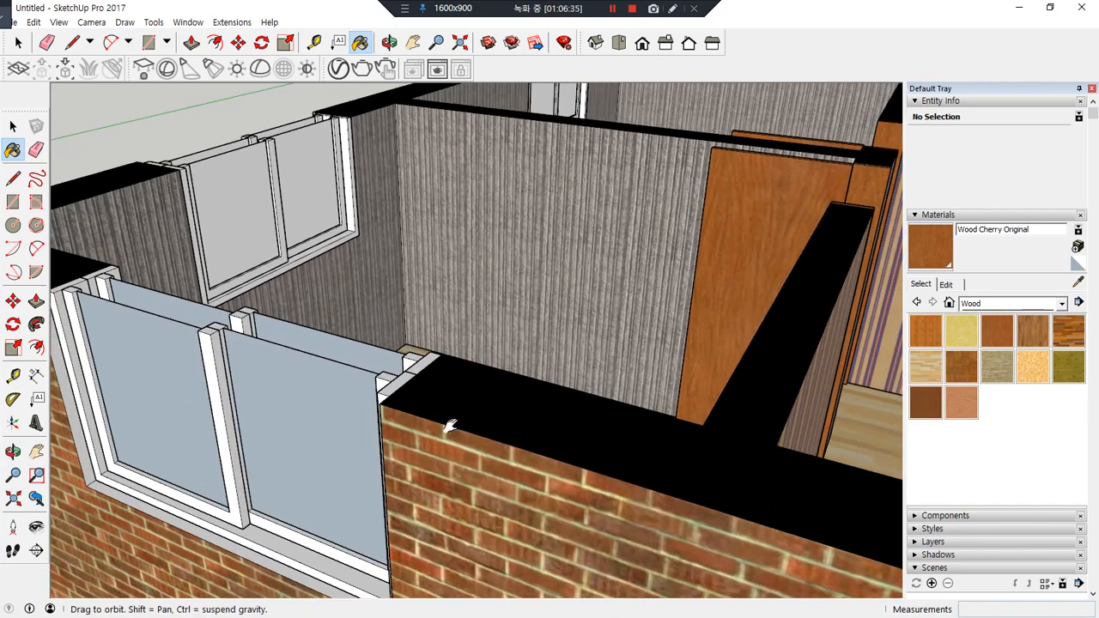
scroll(606, 426, up, 2)
click(628, 408)
click(611, 416)
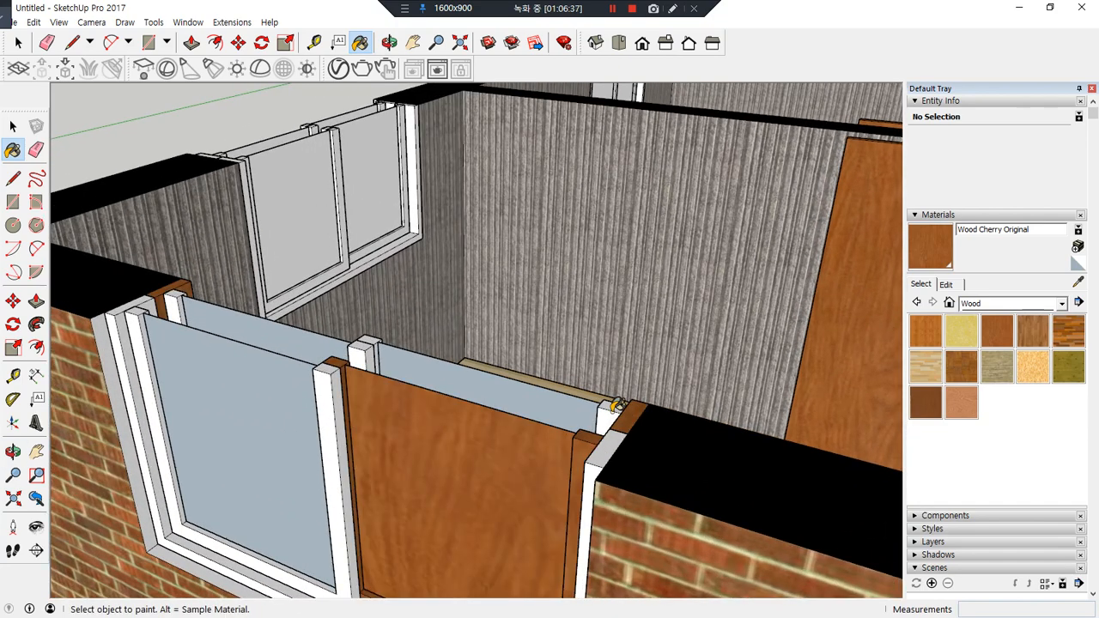
click(616, 404)
key(ctrl+z)
click(612, 416)
click(605, 460)
click(334, 374)
click(254, 304)
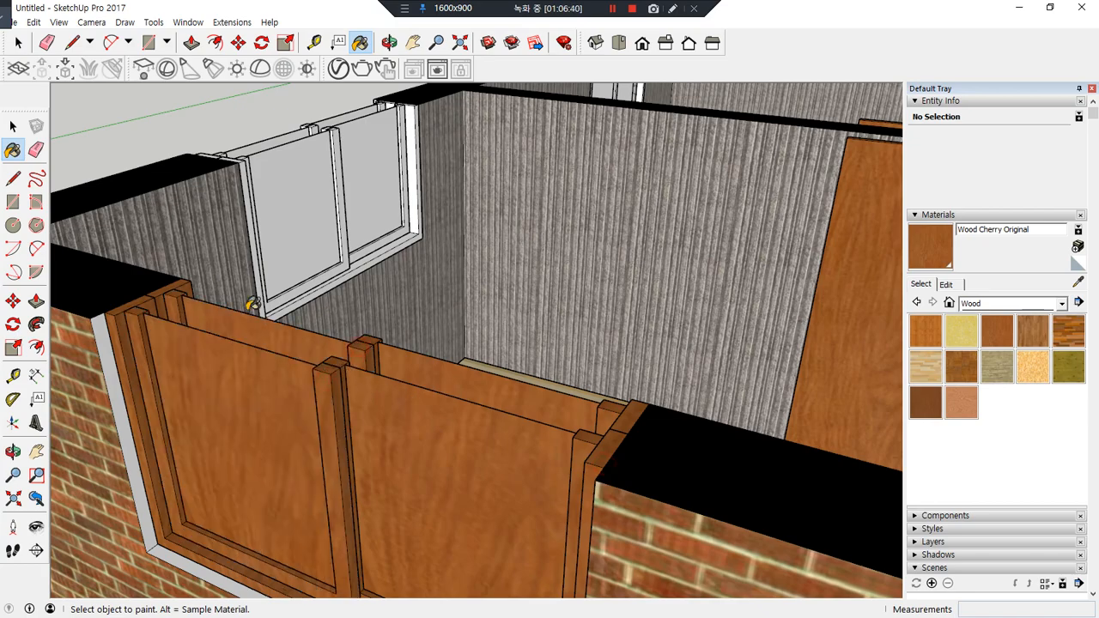
Paint the sashes and outer frame of the front bedroom's side-wall window with Wood Cherry Original
middle_drag(256, 151, 299, 331)
scroll(292, 361, up, 5)
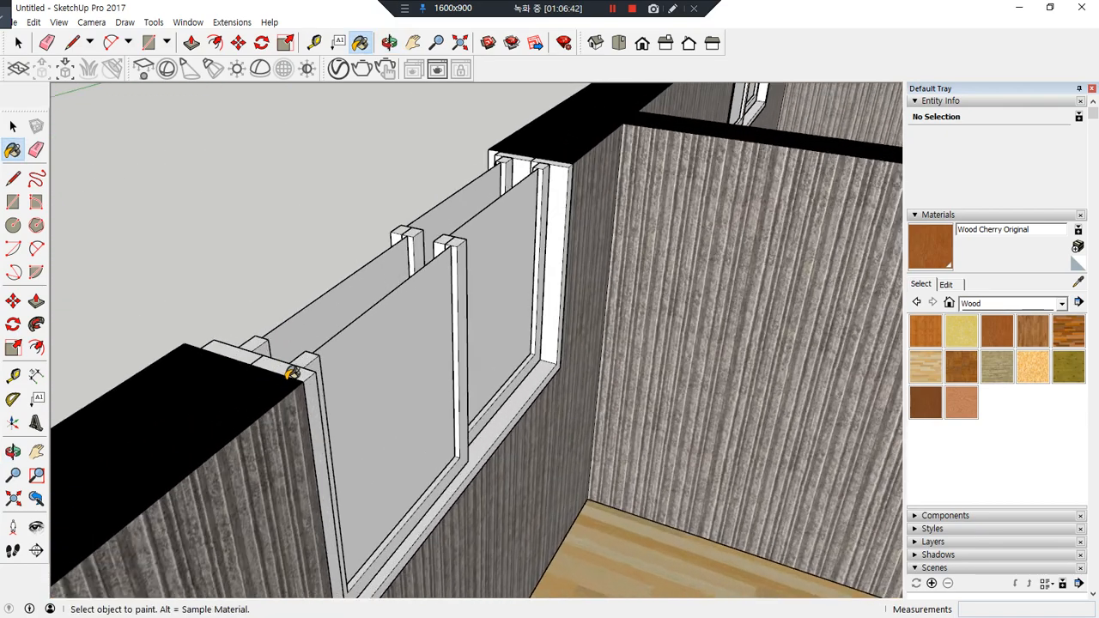
click(304, 369)
click(273, 345)
click(256, 336)
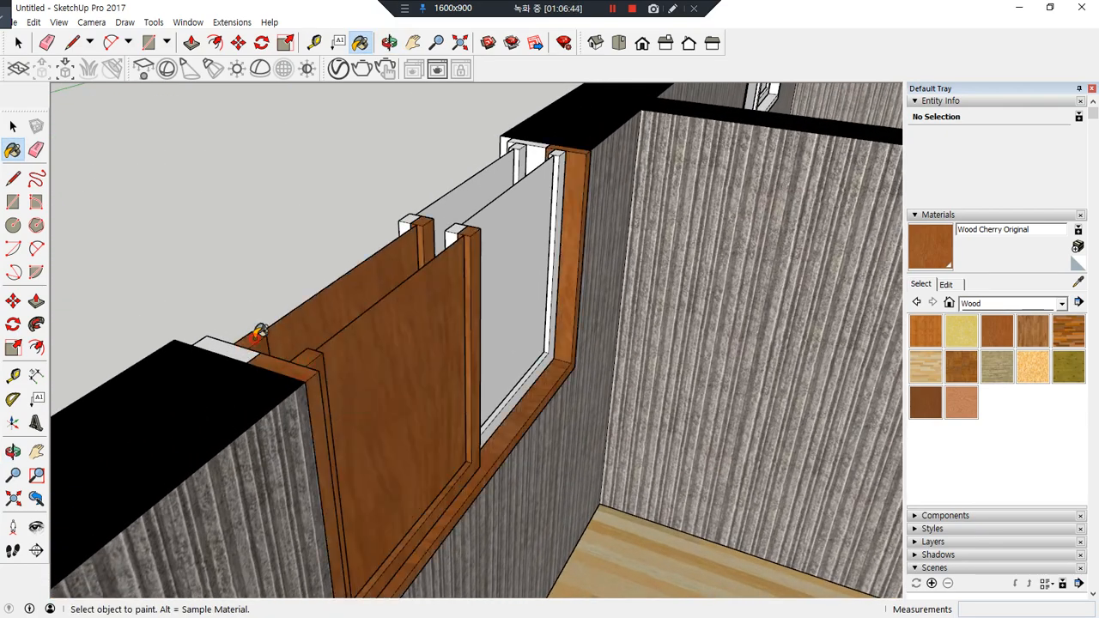
click(446, 220)
click(488, 220)
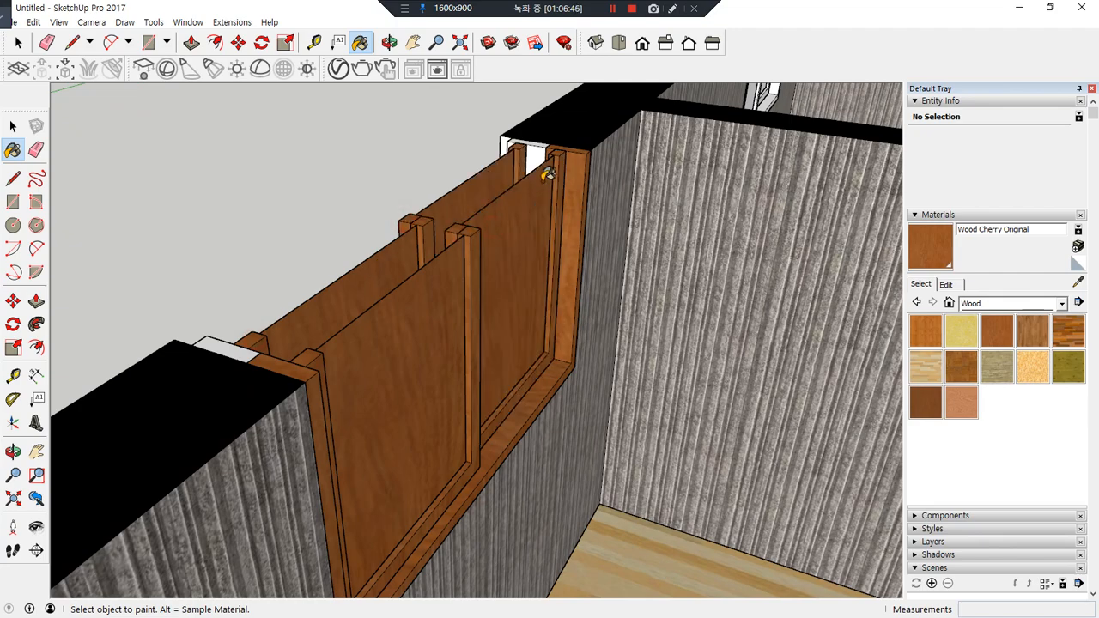
click(525, 150)
Paint the sashes and outer frame of the rear corner bedroom's side-wall window with Wood Cherry Original
shift+middle_drag(535, 256, 119, 609)
scroll(531, 138, up, 3)
middle_drag(543, 219, 511, 319)
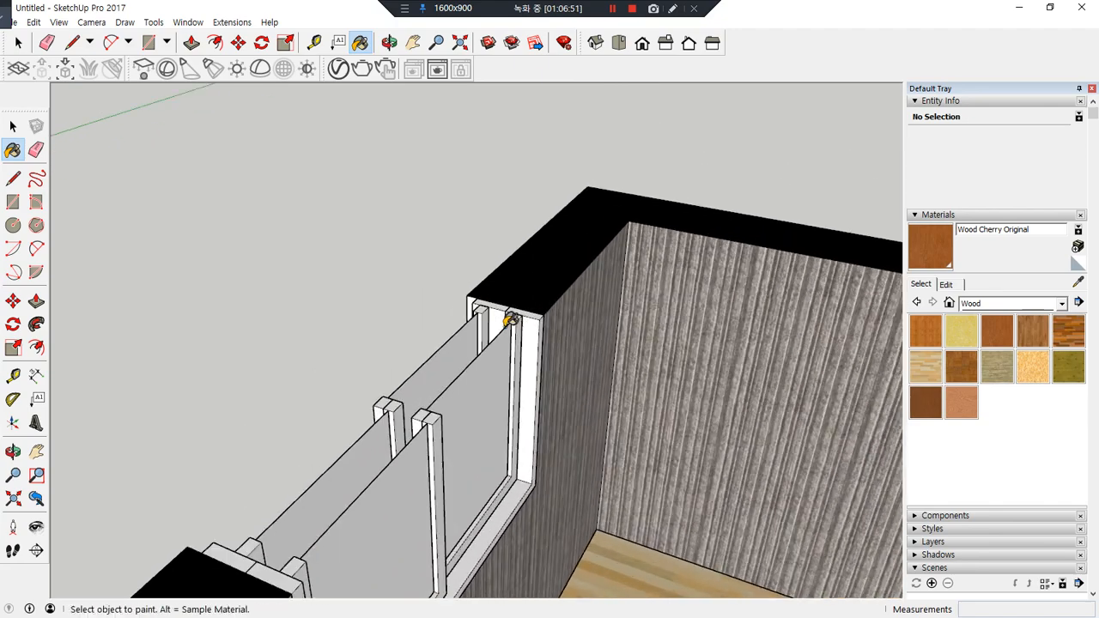
middle_drag(505, 378, 535, 333)
click(559, 297)
click(540, 302)
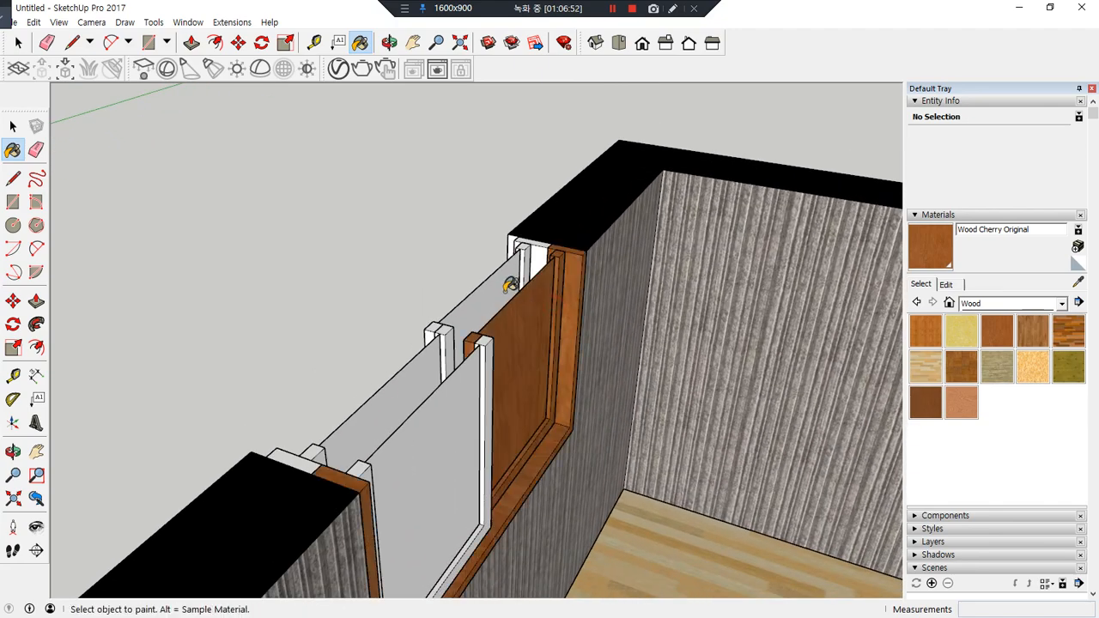
click(508, 290)
click(434, 352)
click(457, 388)
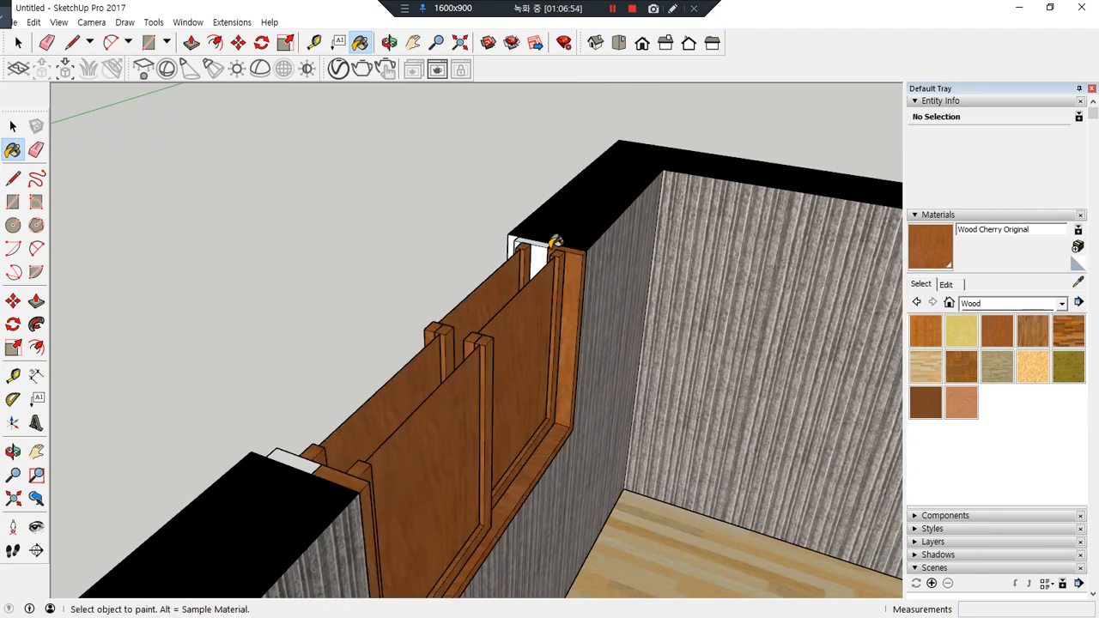
click(549, 258)
Paint all sashes and the outer frame of the middle bedroom's rear-wall window with Wood Cherry Original
mouse_move(558, 278)
middle_down()
mouse_move(490, 314)
mouse_move(473, 348)
middle_up()
scroll(475, 349, up, 3)
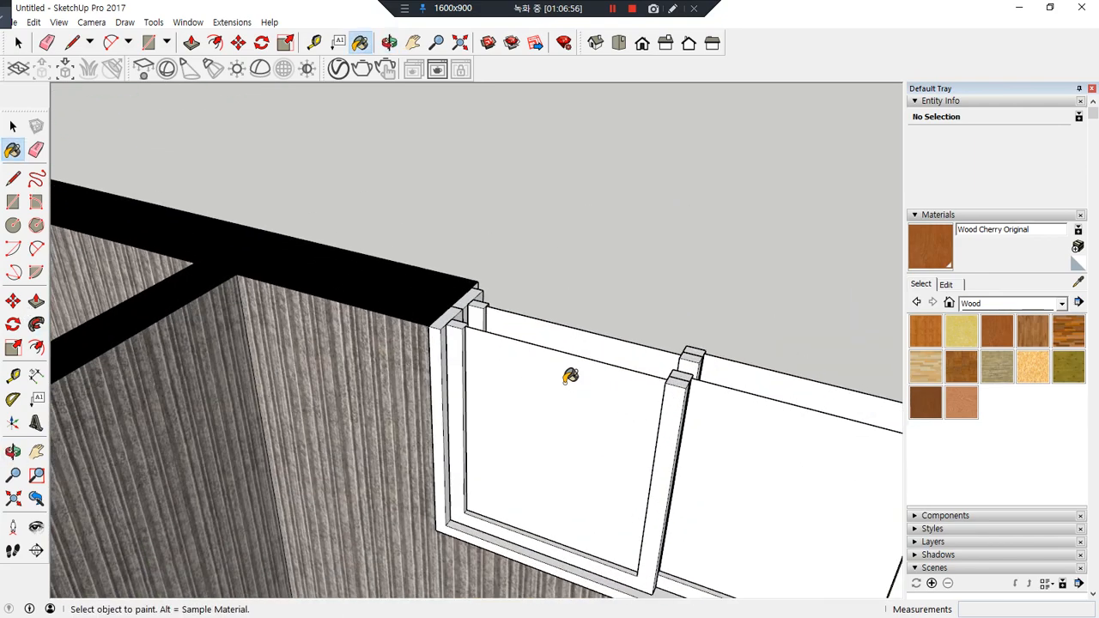
click(569, 375)
click(727, 420)
click(738, 370)
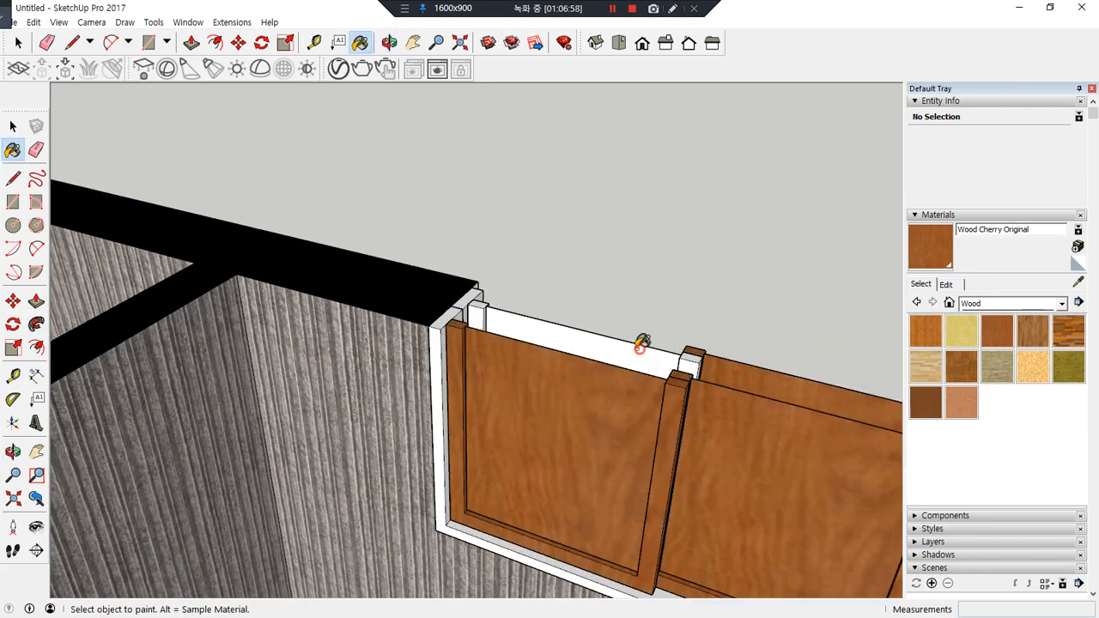
click(635, 343)
click(475, 307)
click(494, 334)
Paint the sashes and outer frame of the rear window beside the back door, in the striped-wallpaper room, with Wood Cherry Original
scroll(490, 340, down, 4)
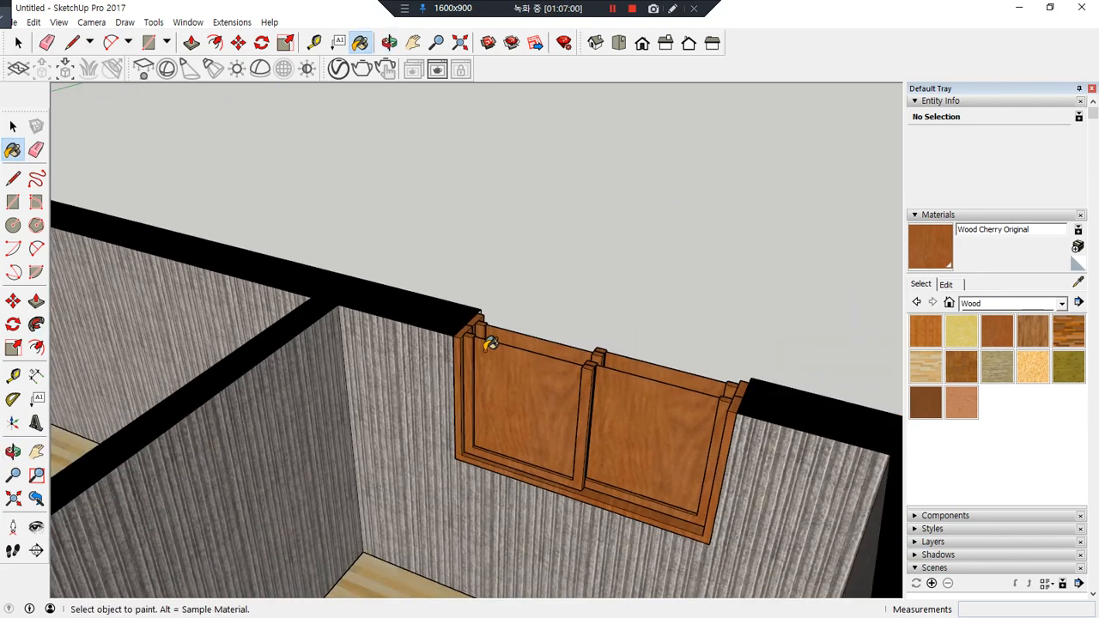
shift+middle_drag(559, 368, 152, 253)
shift+middle_drag(675, 371, 430, 381)
scroll(495, 427, up, 2)
click(525, 435)
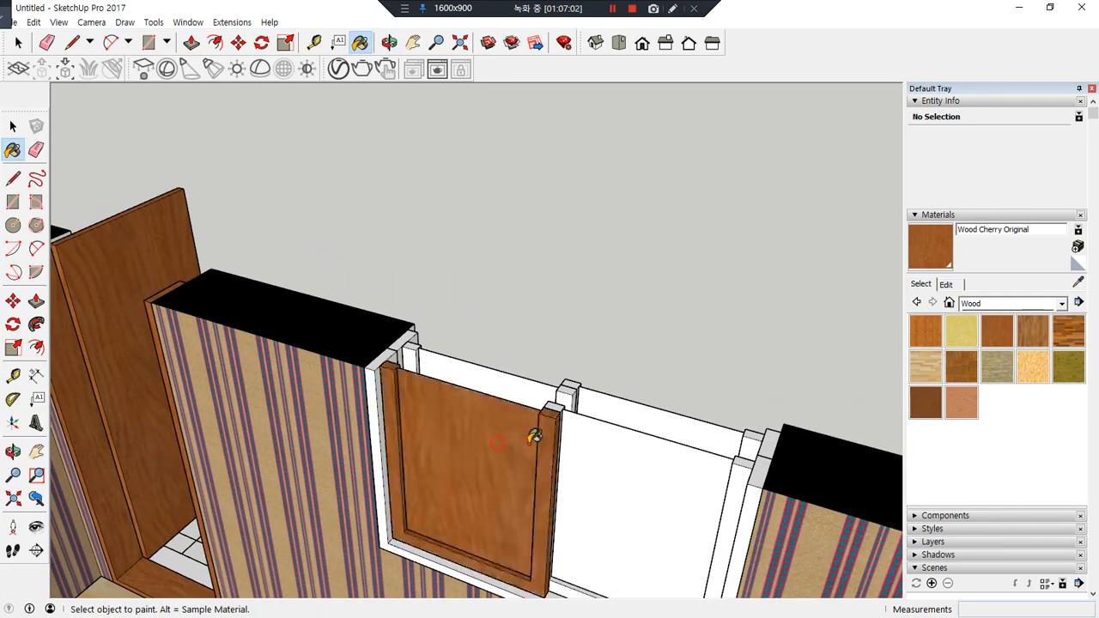
click(594, 446)
click(609, 405)
click(506, 385)
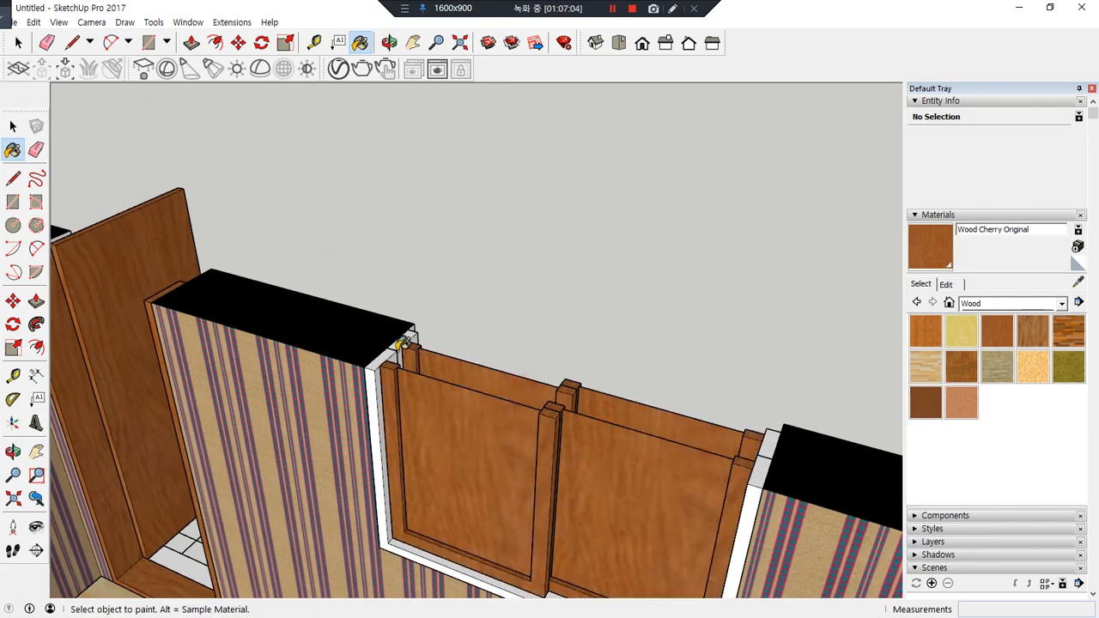
click(401, 346)
click(385, 360)
Paint the frames and sashes of the small window in the striped-wallpaper room's brick end wall, outside and inside, with Wood Cherry Original
scroll(446, 395, down, 3)
mouse_move(439, 375)
shift+middle_down()
mouse_move(369, 319)
mouse_move(275, 415)
shift+middle_up()
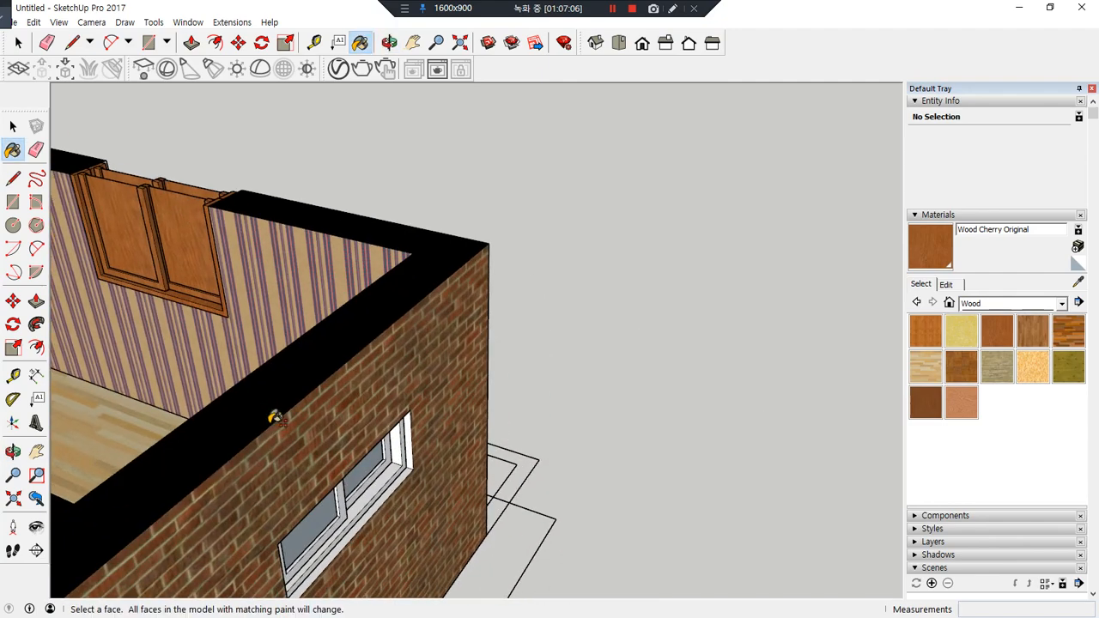
scroll(387, 464, up, 5)
click(399, 416)
click(401, 415)
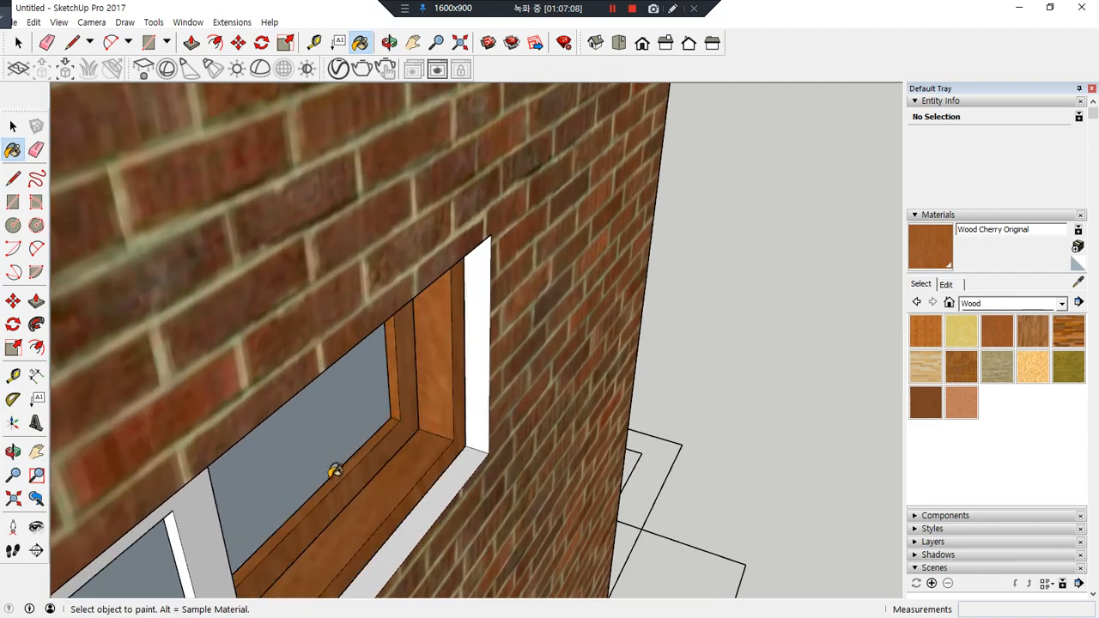
mouse_move(334, 469)
middle_down()
mouse_move(392, 400)
mouse_move(437, 387)
middle_up()
click(383, 421)
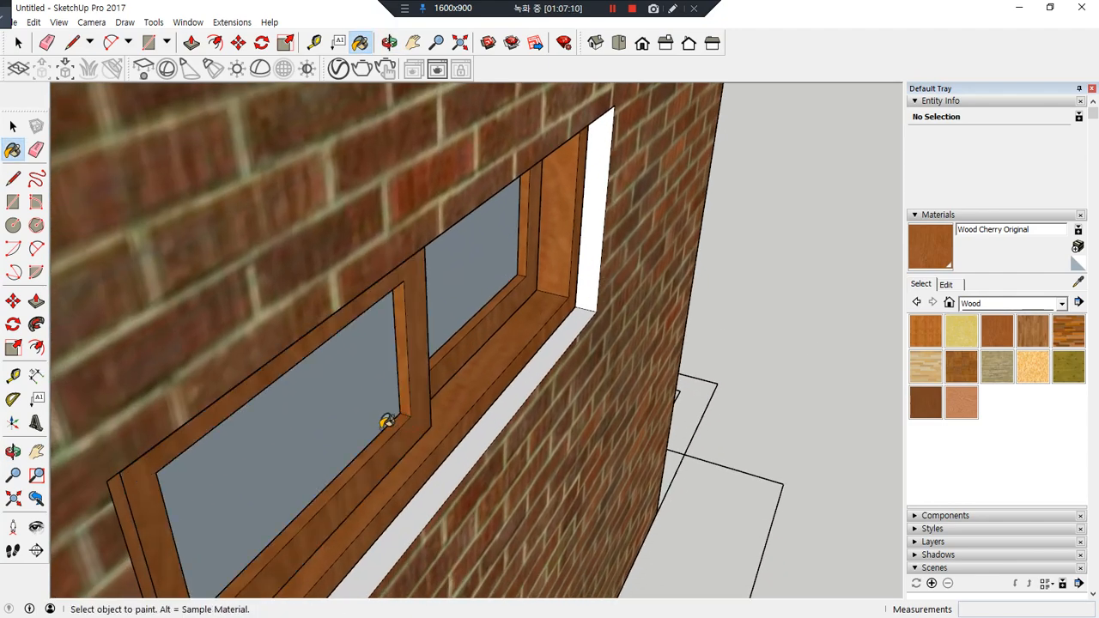
scroll(386, 421, down, 2)
middle_drag(232, 288, 786, 314)
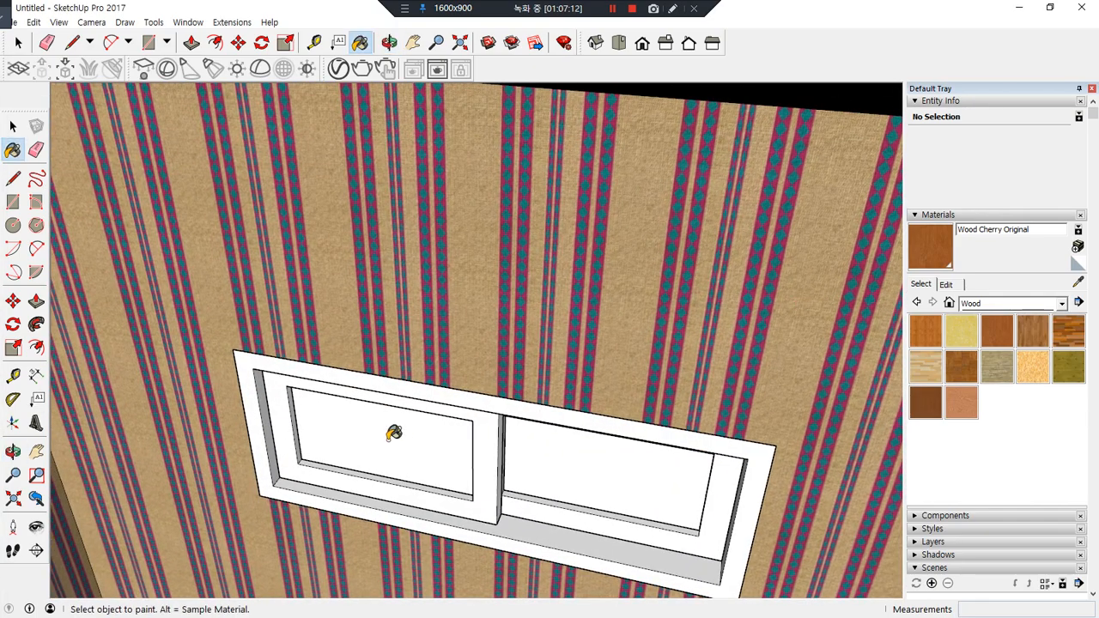
click(325, 371)
click(282, 392)
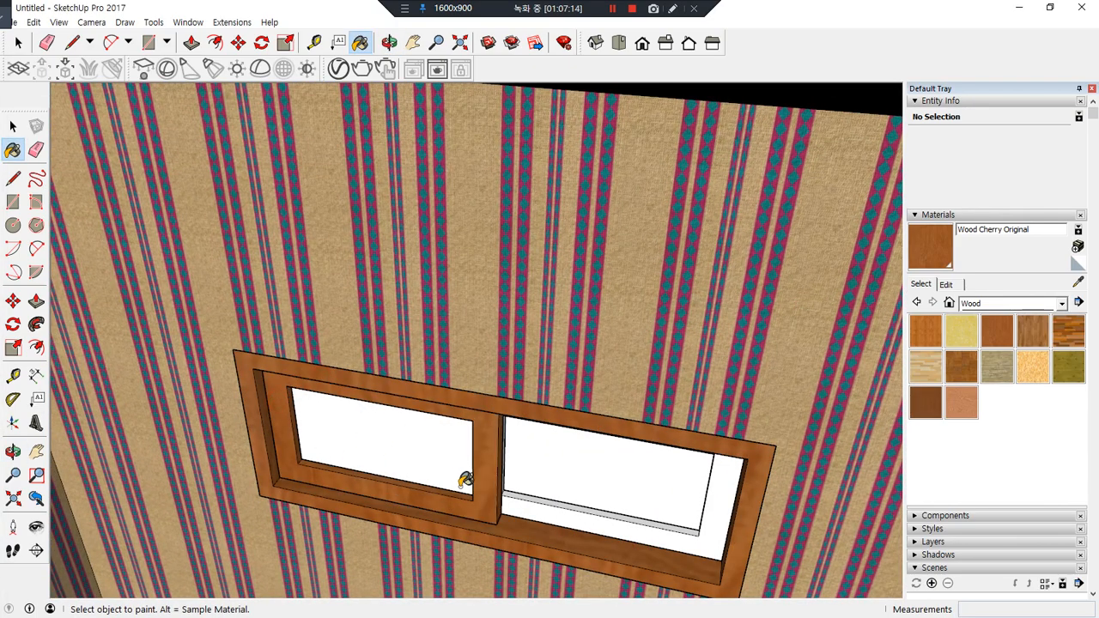
click(523, 506)
Paint the outer frame and sash frames of the marble-tiled bathroom's window with Wood Cherry Original
scroll(472, 473, down, 3)
scroll(477, 475, down, 4)
shift+middle_drag(633, 492, 215, 487)
scroll(399, 462, up, 5)
shift+middle_drag(327, 450, 552, 474)
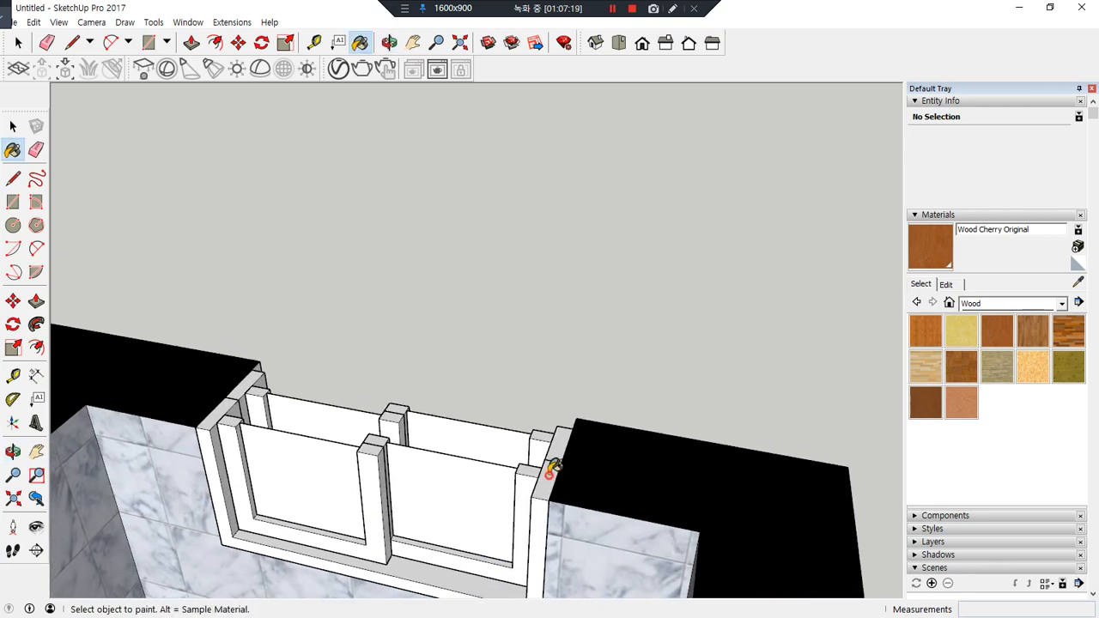
click(553, 467)
click(554, 431)
click(442, 464)
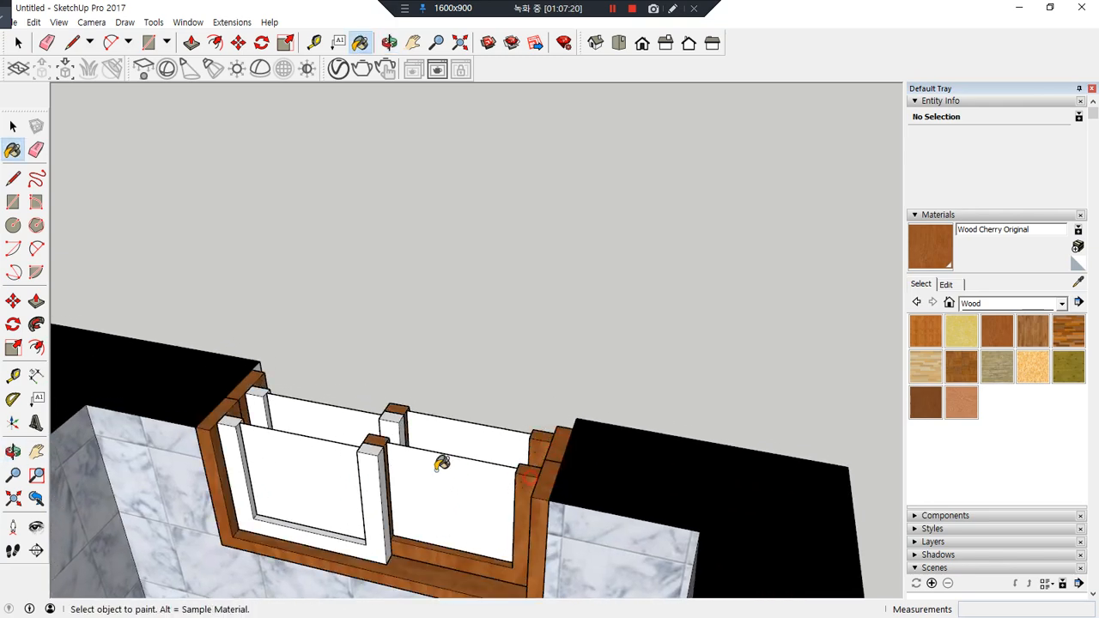
click(374, 445)
click(394, 413)
Paint the large living-room window's front and rear panes nearest the entrance hall with Translucent Glass Tinted from Glass and Mirrors
scroll(394, 413, down, 5)
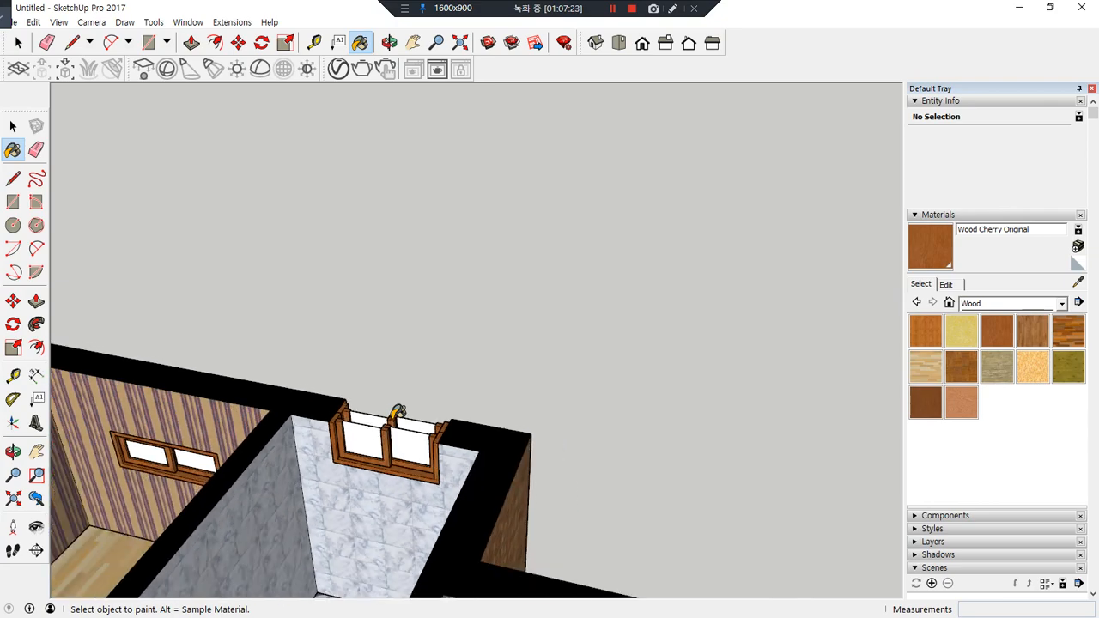
shift+middle_drag(394, 413, 554, 216)
scroll(578, 311, down, 2)
middle_drag(580, 309, 338, 455)
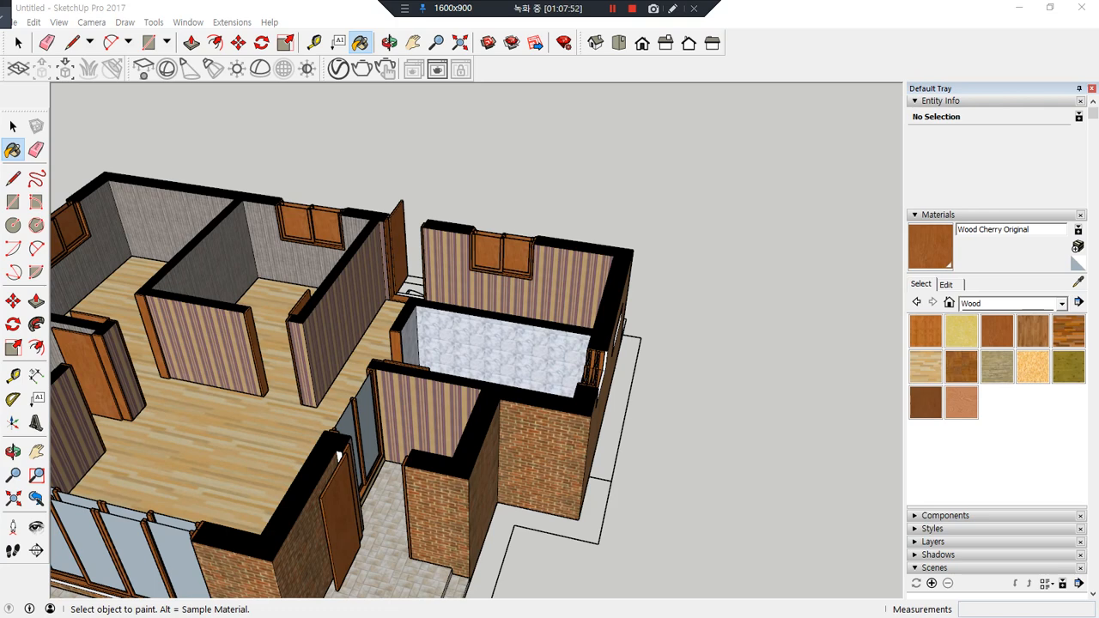
scroll(802, 357, down, 1)
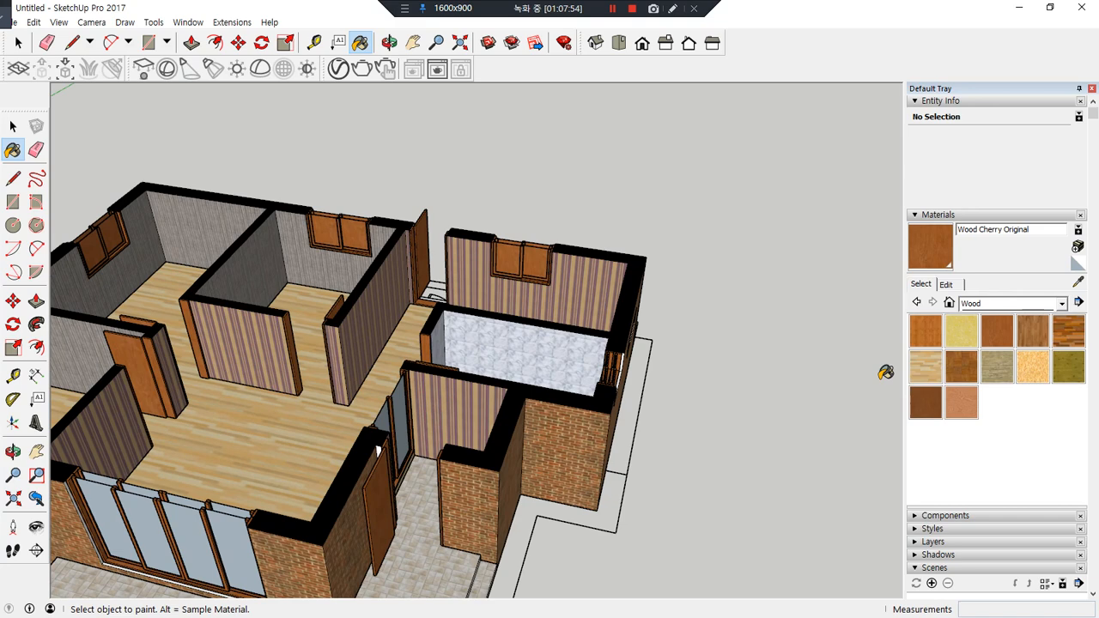
click(1039, 305)
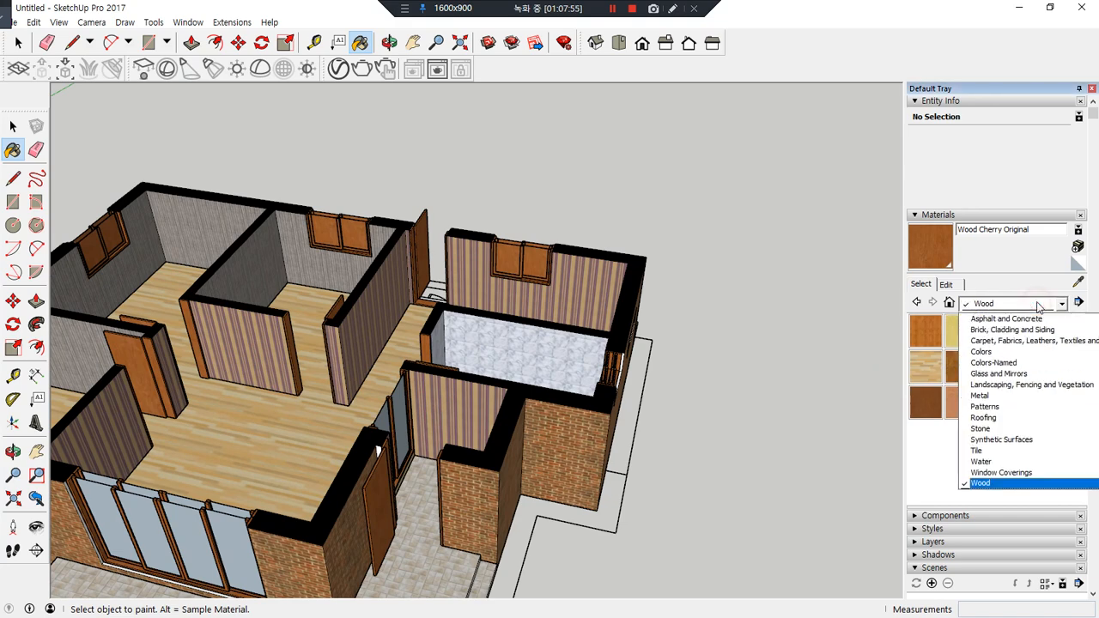
click(1024, 376)
click(926, 402)
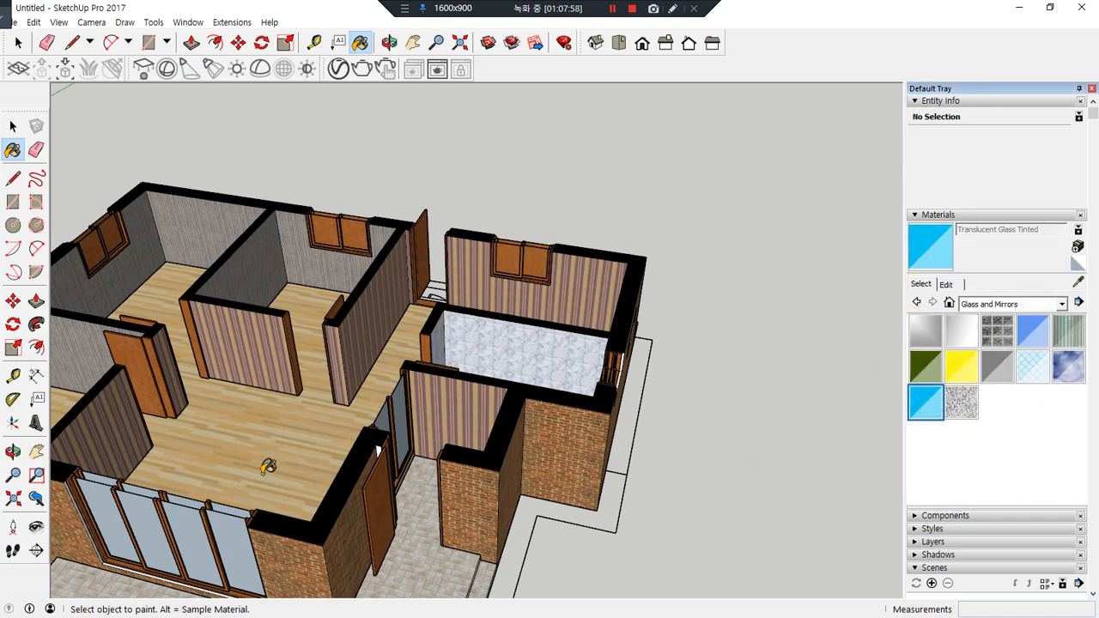
scroll(336, 444, up, 3)
scroll(344, 489, up, 2)
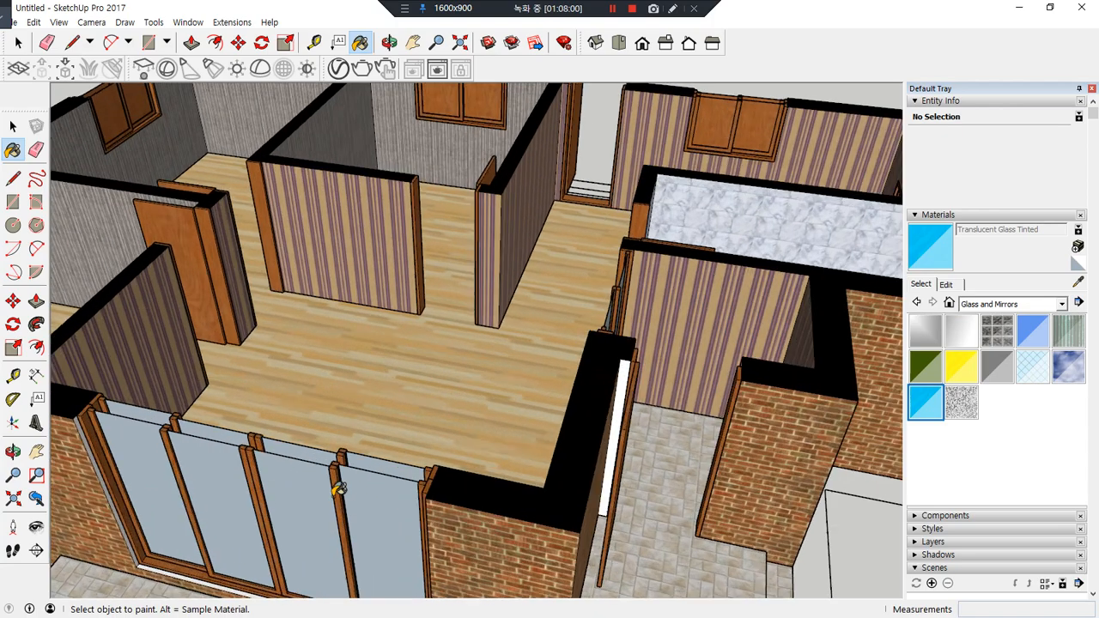
scroll(339, 487, up, 4)
click(383, 442)
click(378, 442)
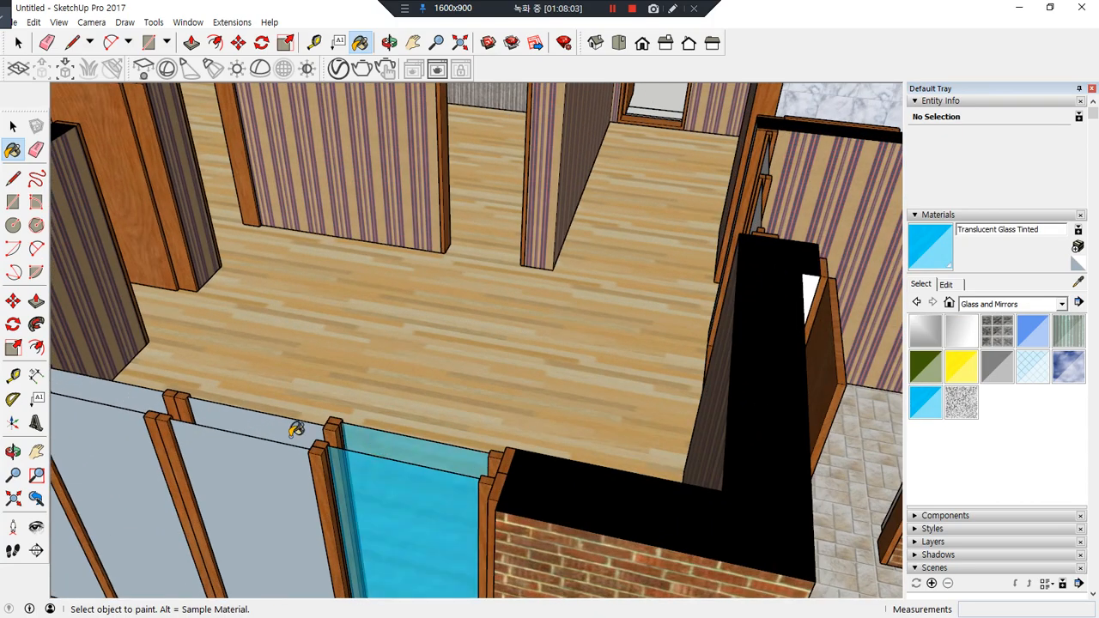
Paint the remaining panes of the large living-room window with Translucent Glass Tinted
click(263, 454)
click(137, 404)
middle_drag(140, 393, 577, 458)
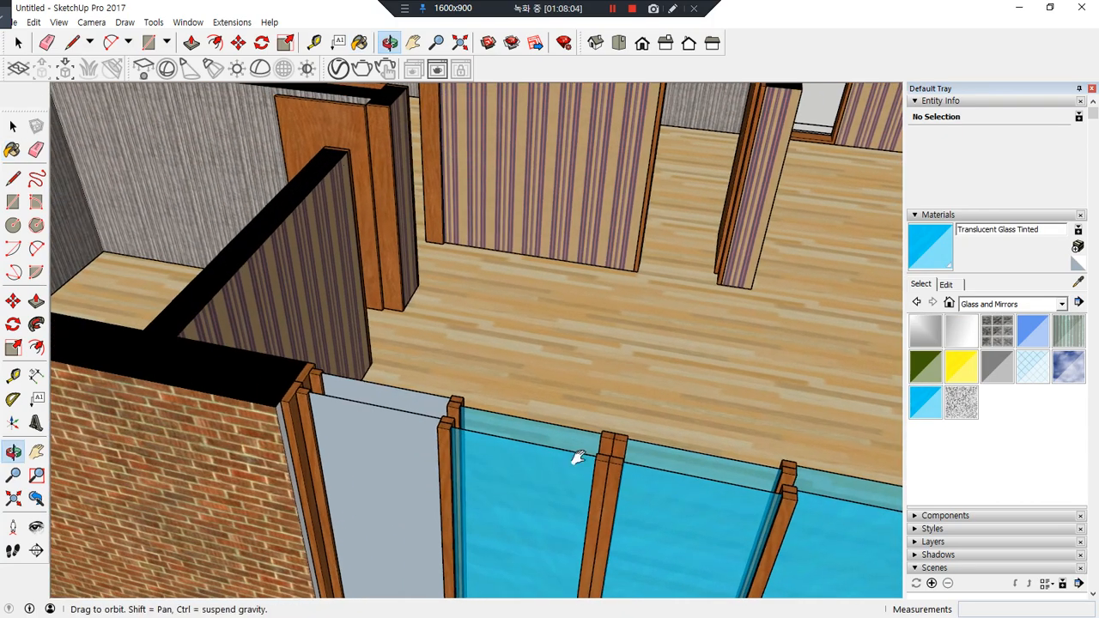
click(404, 414)
Open the front bedroom window's outer sash nearest the living room for editing and paint its pane with Translucent Glass Tinted
scroll(326, 400, down, 2)
mouse_move(327, 400)
middle_down()
mouse_move(621, 478)
mouse_move(747, 537)
middle_up()
scroll(431, 407, up, 2)
key(space)
shift+middle_drag(575, 542, 540, 510)
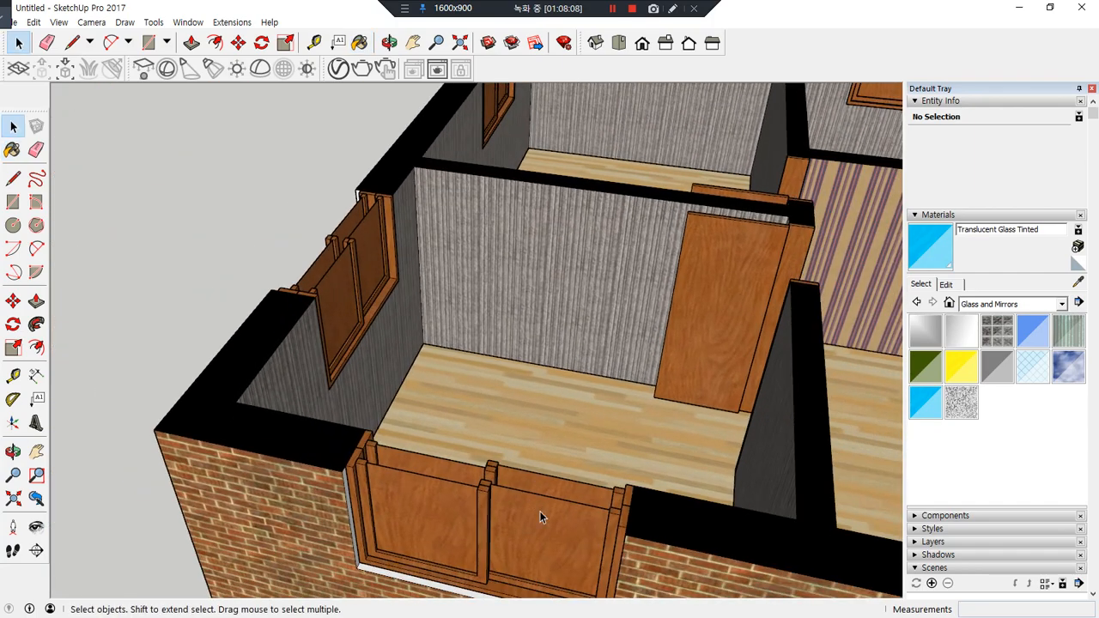
scroll(539, 511, up, 1)
double_click(538, 513)
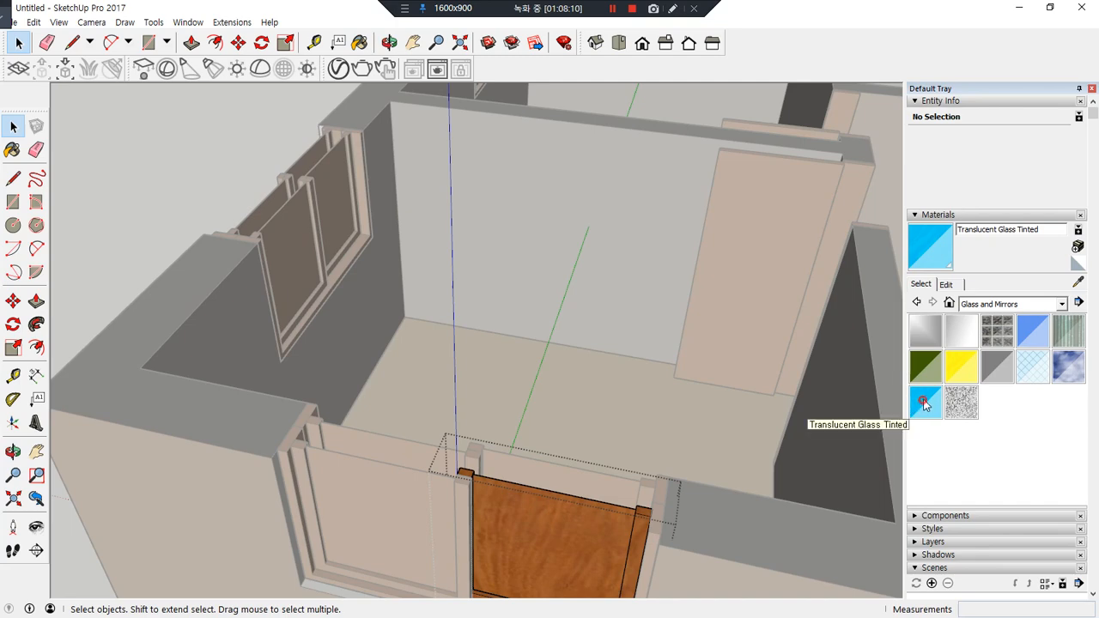
click(925, 404)
click(576, 522)
Paint the panes of the front bedroom window's outer and inner sashes nearest the building corner with Translucent Glass Tinted
key(space)
double_click(368, 521)
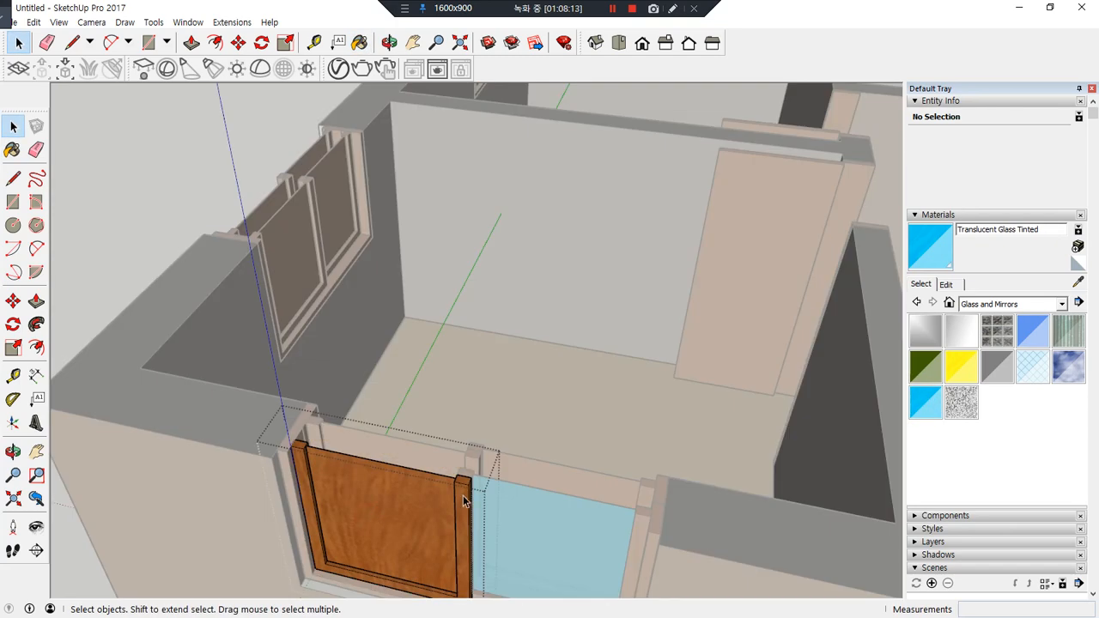
click(925, 411)
click(405, 498)
key(space)
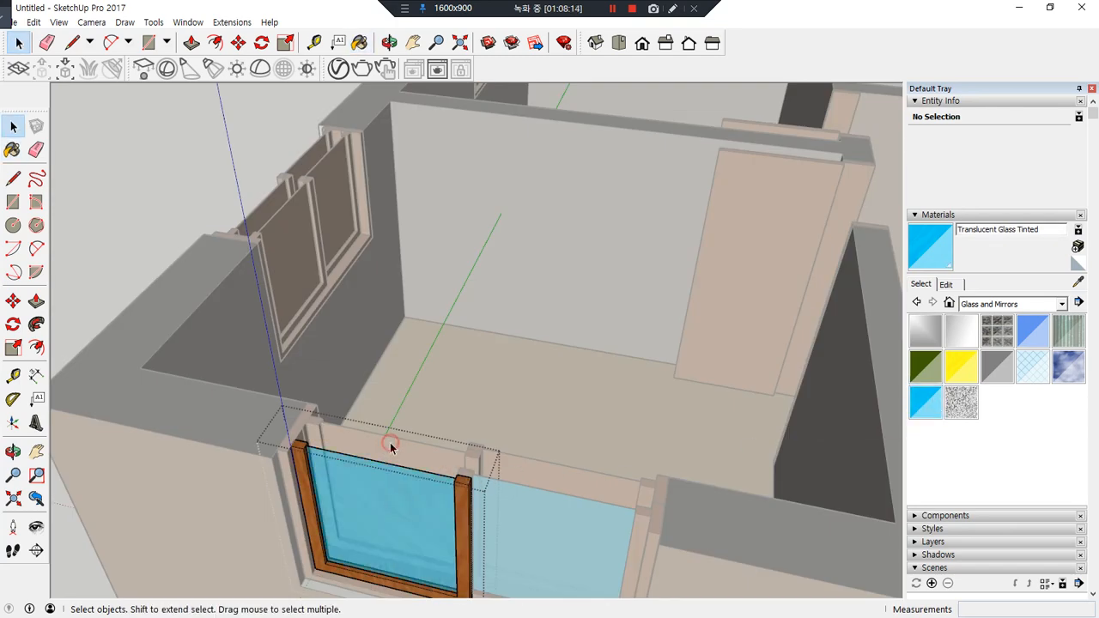
double_click(387, 444)
click(925, 405)
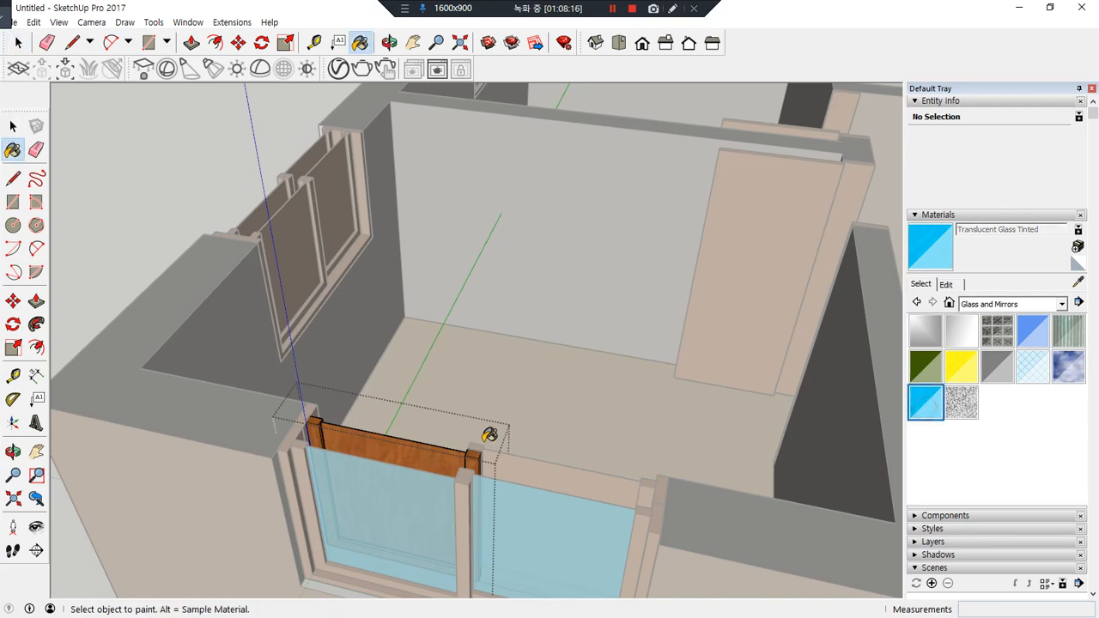
click(421, 448)
Open the front bedroom window's inner sash nearest the living room for editing and paint its pane with Translucent Glass Tinted
key(space)
double_click(553, 484)
click(925, 404)
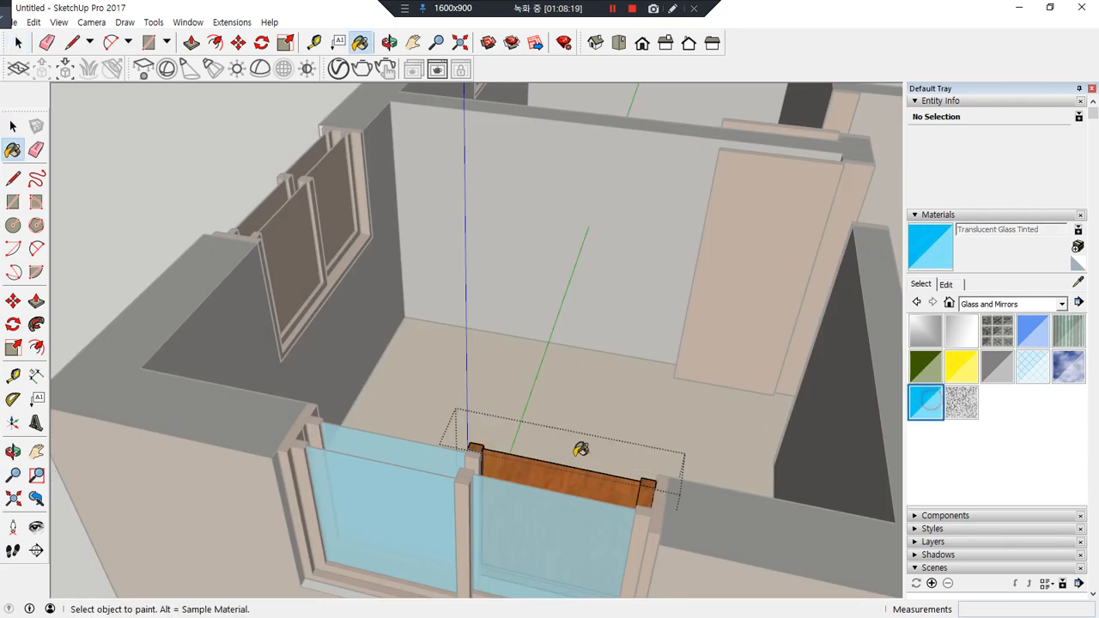
click(543, 479)
key(space)
Open the inner sash nearest the front corner in the bedroom's side window and paint its pane with Translucent Glass Tinted
shift+middle_drag(335, 221, 341, 355)
scroll(343, 356, up, 3)
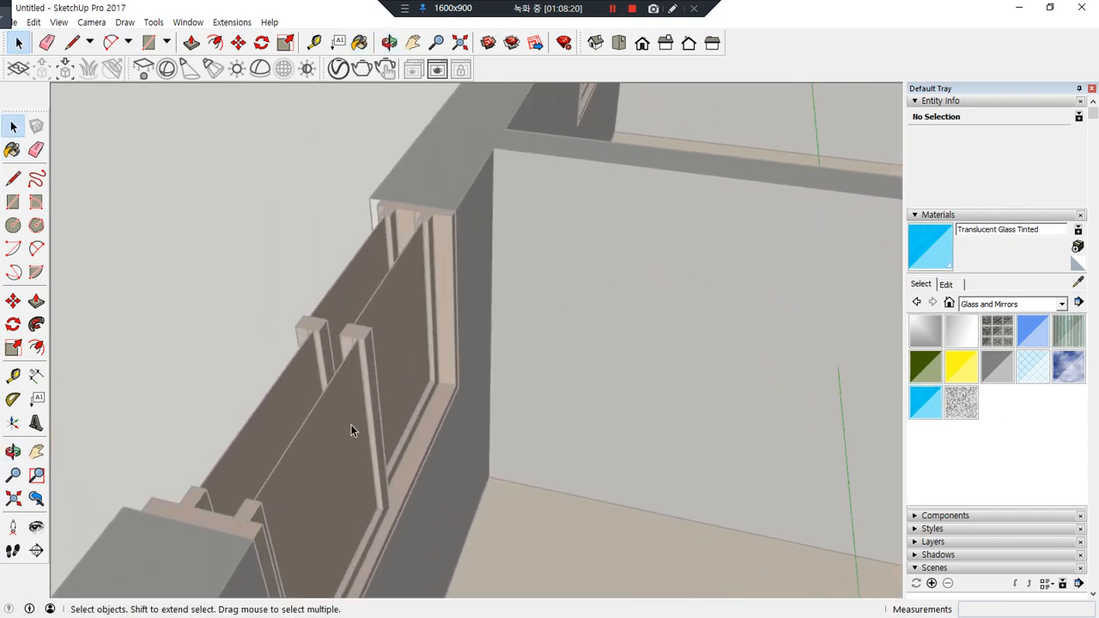
click(333, 448)
double_click(334, 453)
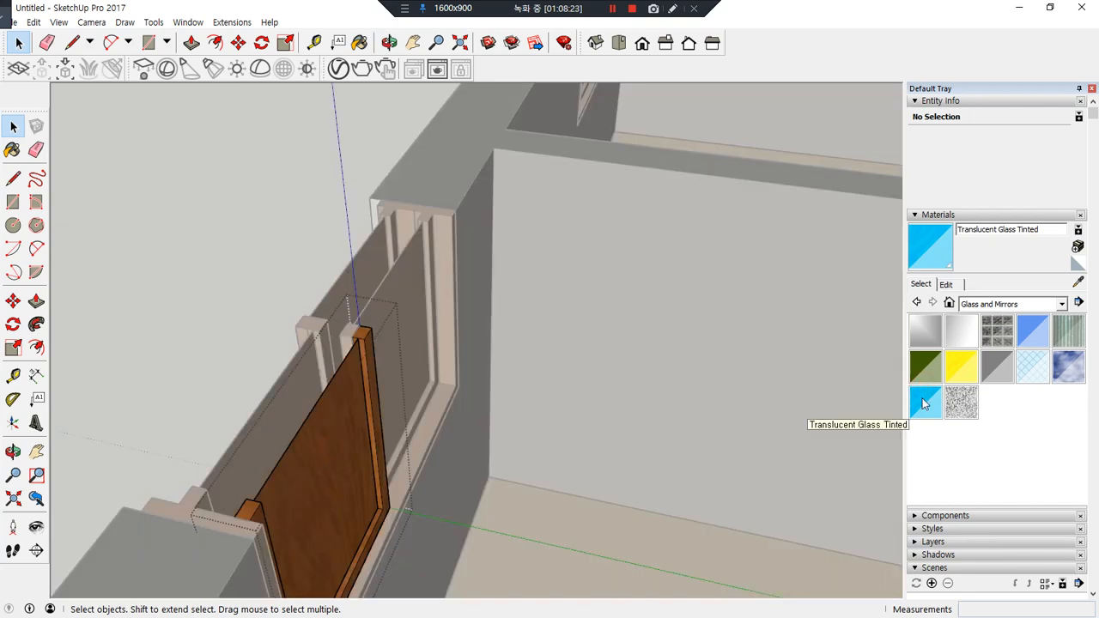
click(925, 393)
click(341, 421)
key(space)
Paint the pane of the bedroom side window's outer sash nearest the front corner with Translucent Glass Tinted
double_click(257, 410)
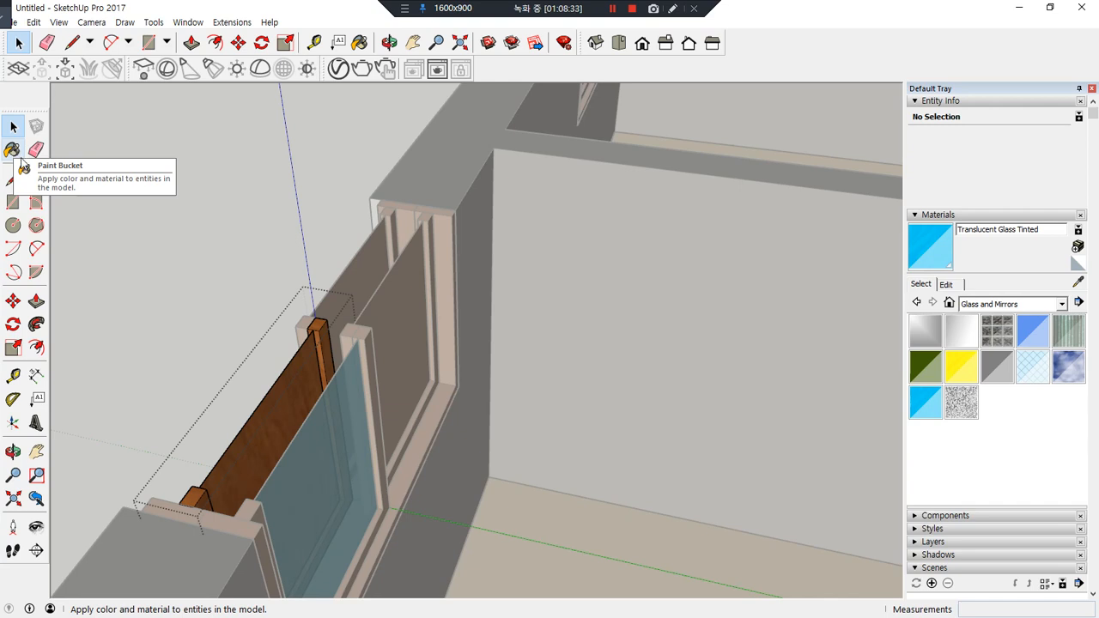
key(p)
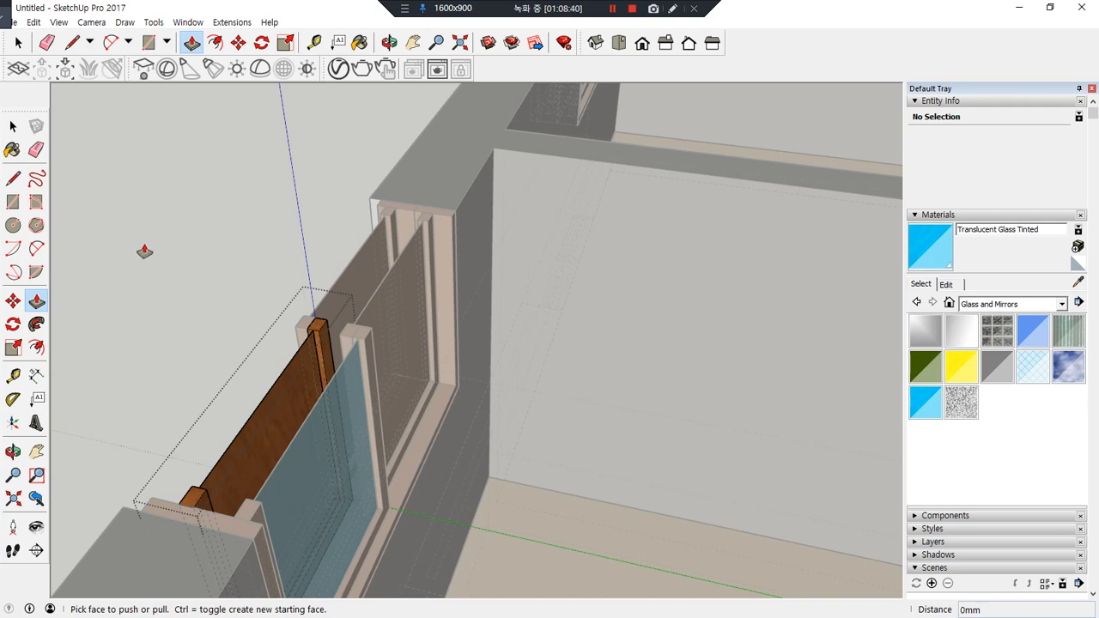
key(t)
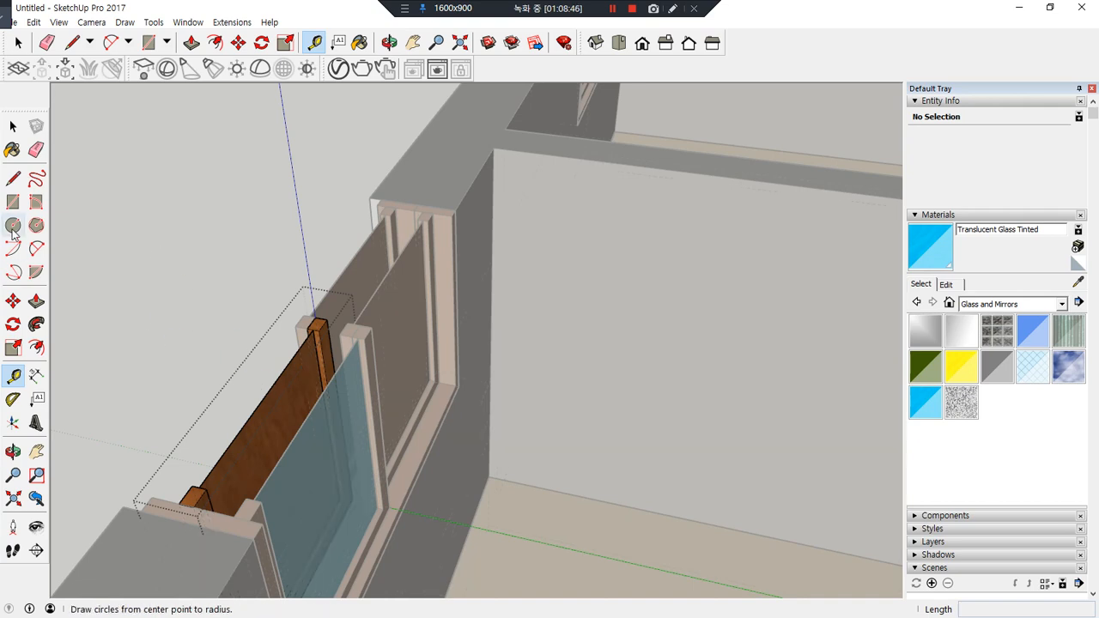
click(13, 149)
click(268, 410)
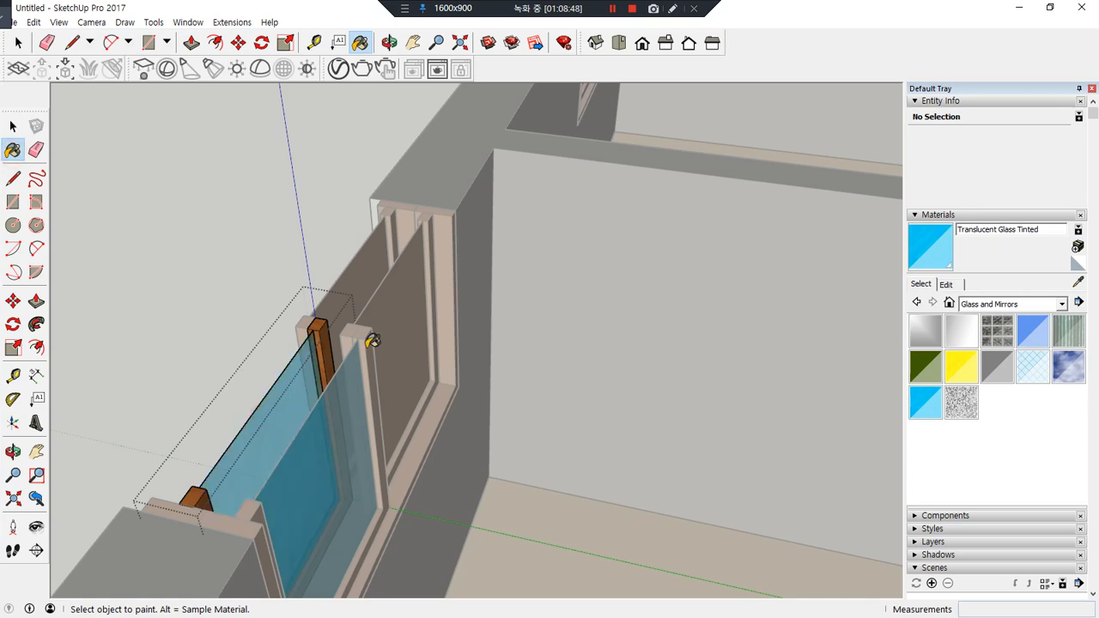
key(space)
Open the bedroom side window's inner sash farthest from the front corner and paint its pane with Translucent Glass Tinted
double_click(385, 316)
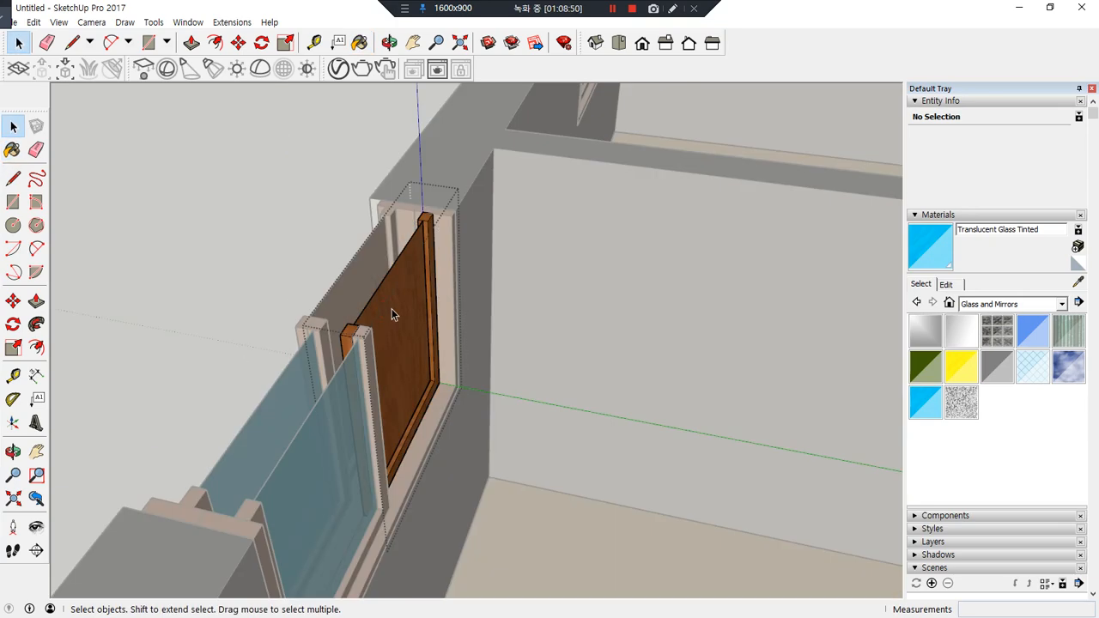
double_click(392, 315)
click(288, 209)
click(12, 149)
click(347, 292)
key(space)
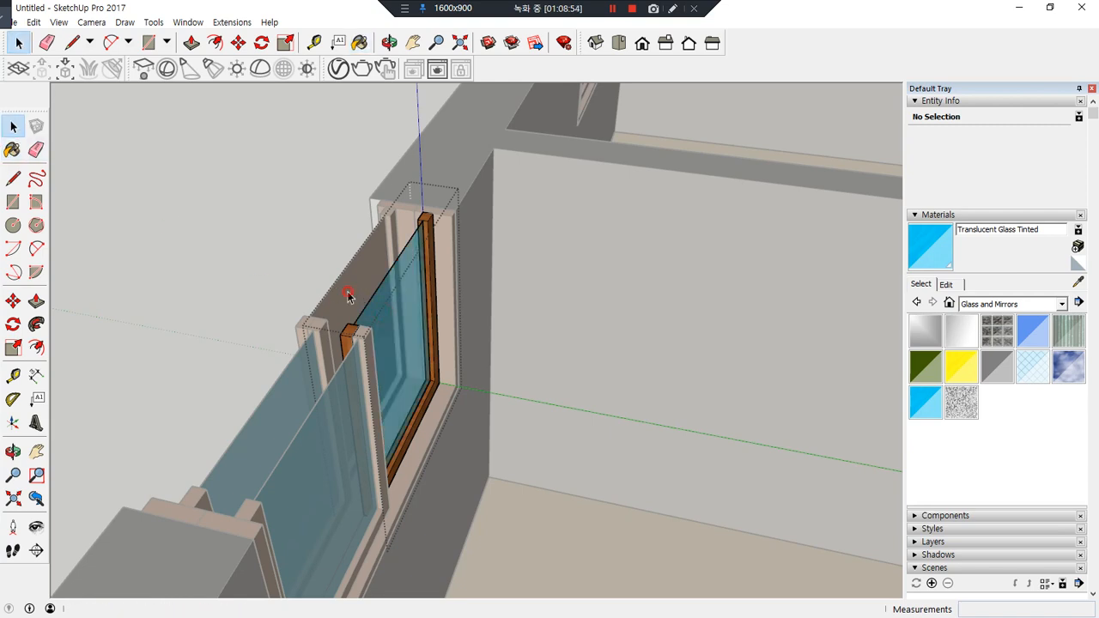
Paint the pane of the bedroom side window's outer sash farthest from the front corner with Translucent Glass Tinted
key(ctrl+z)
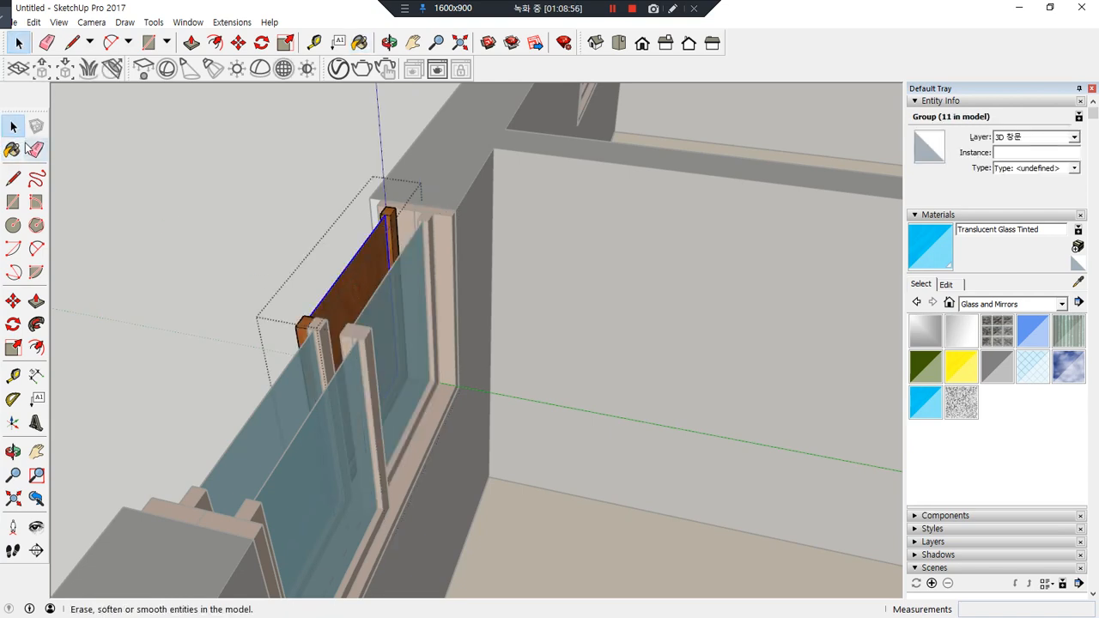
click(12, 150)
click(352, 277)
key(space)
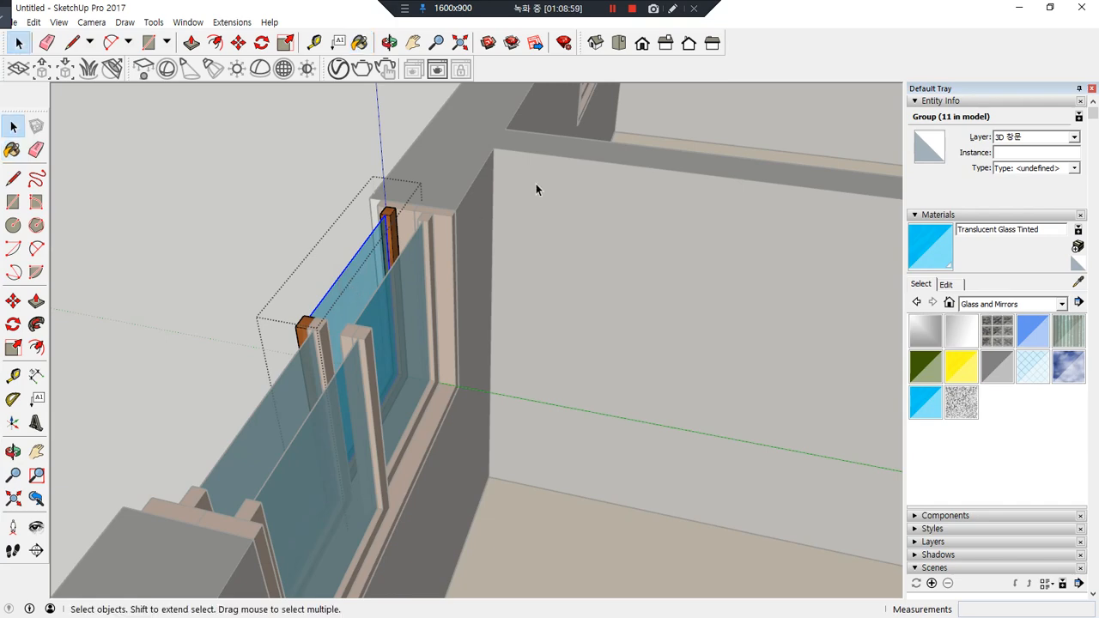
Open the near inner sash of the next room's window along the same outer wall and paint its pane with Translucent Glass Tinted
middle_drag(536, 184, 356, 462)
double_click(355, 462)
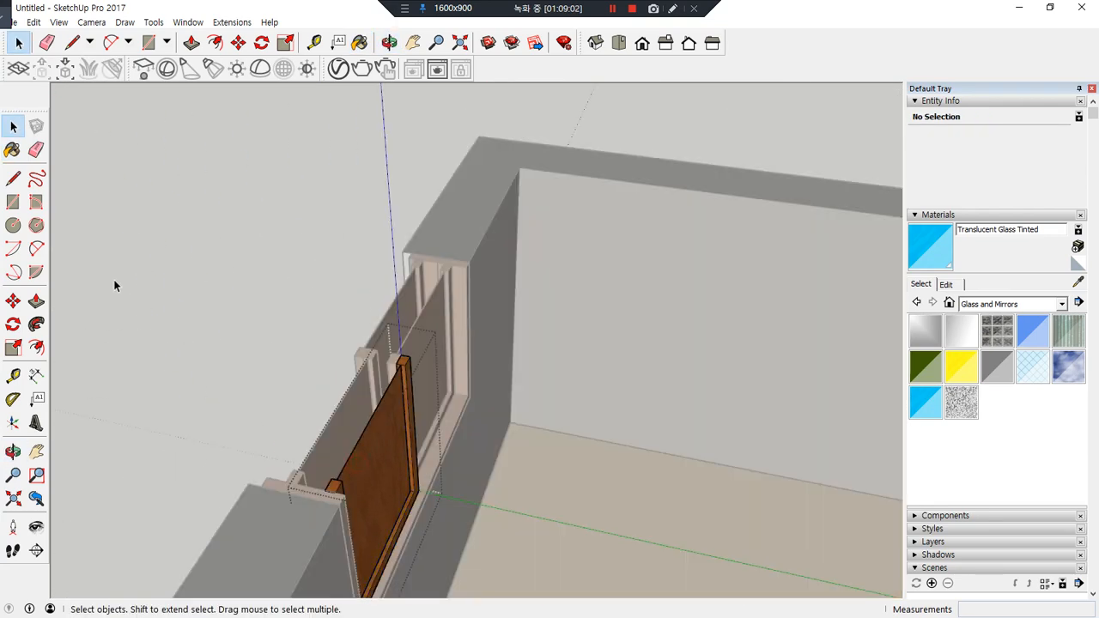
click(12, 149)
click(393, 445)
key(space)
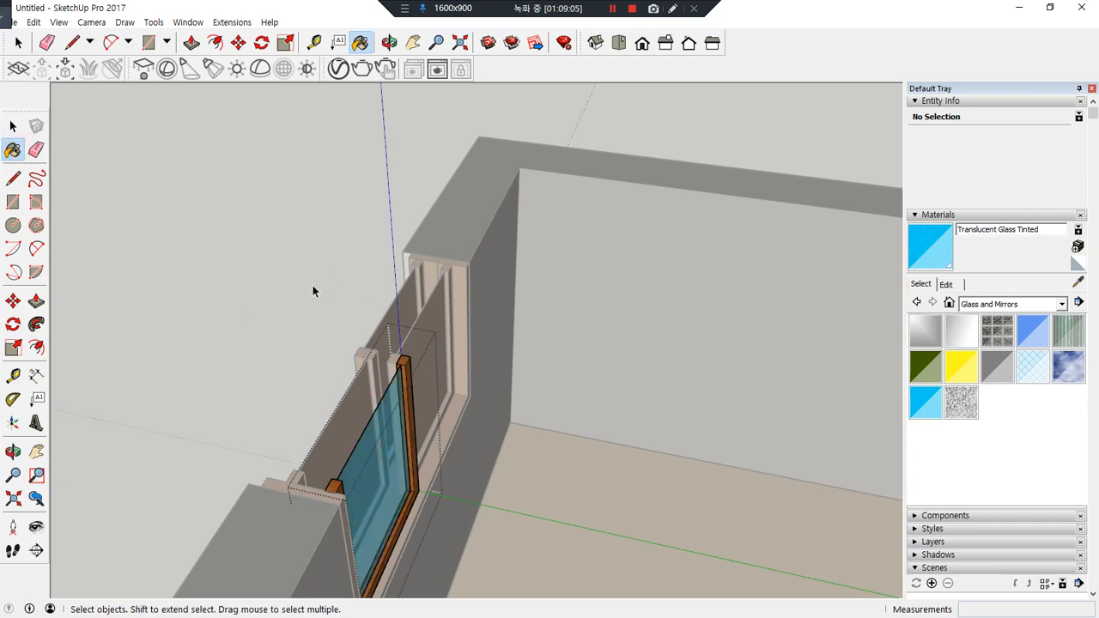